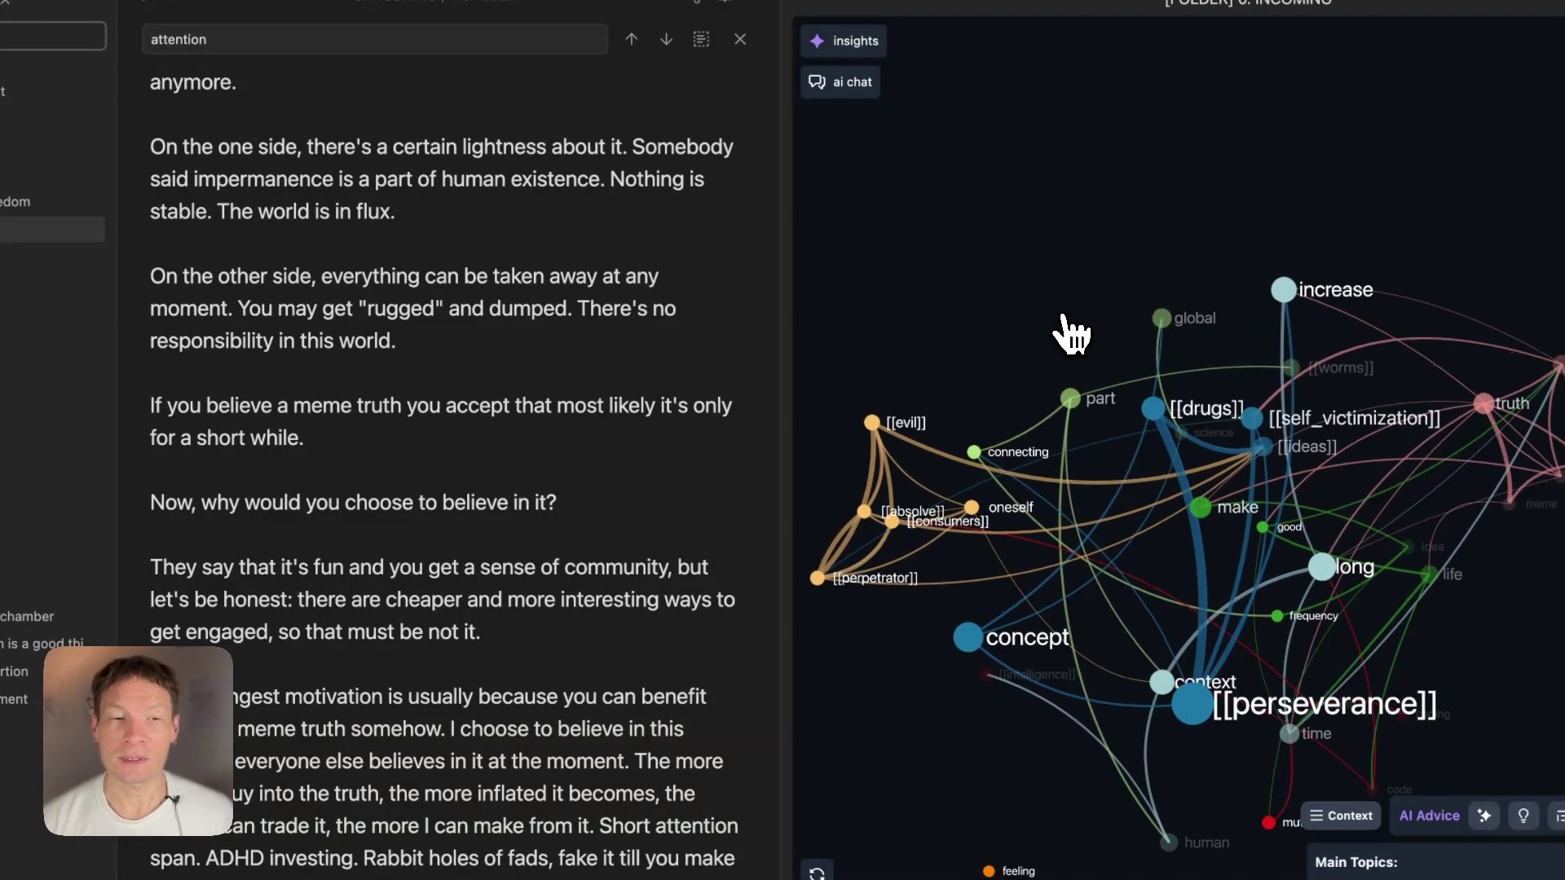
Switch to Windsurf to view the graph beside its Transcendence of Thinking note, and return to Obsidian.
key("super+Tab")
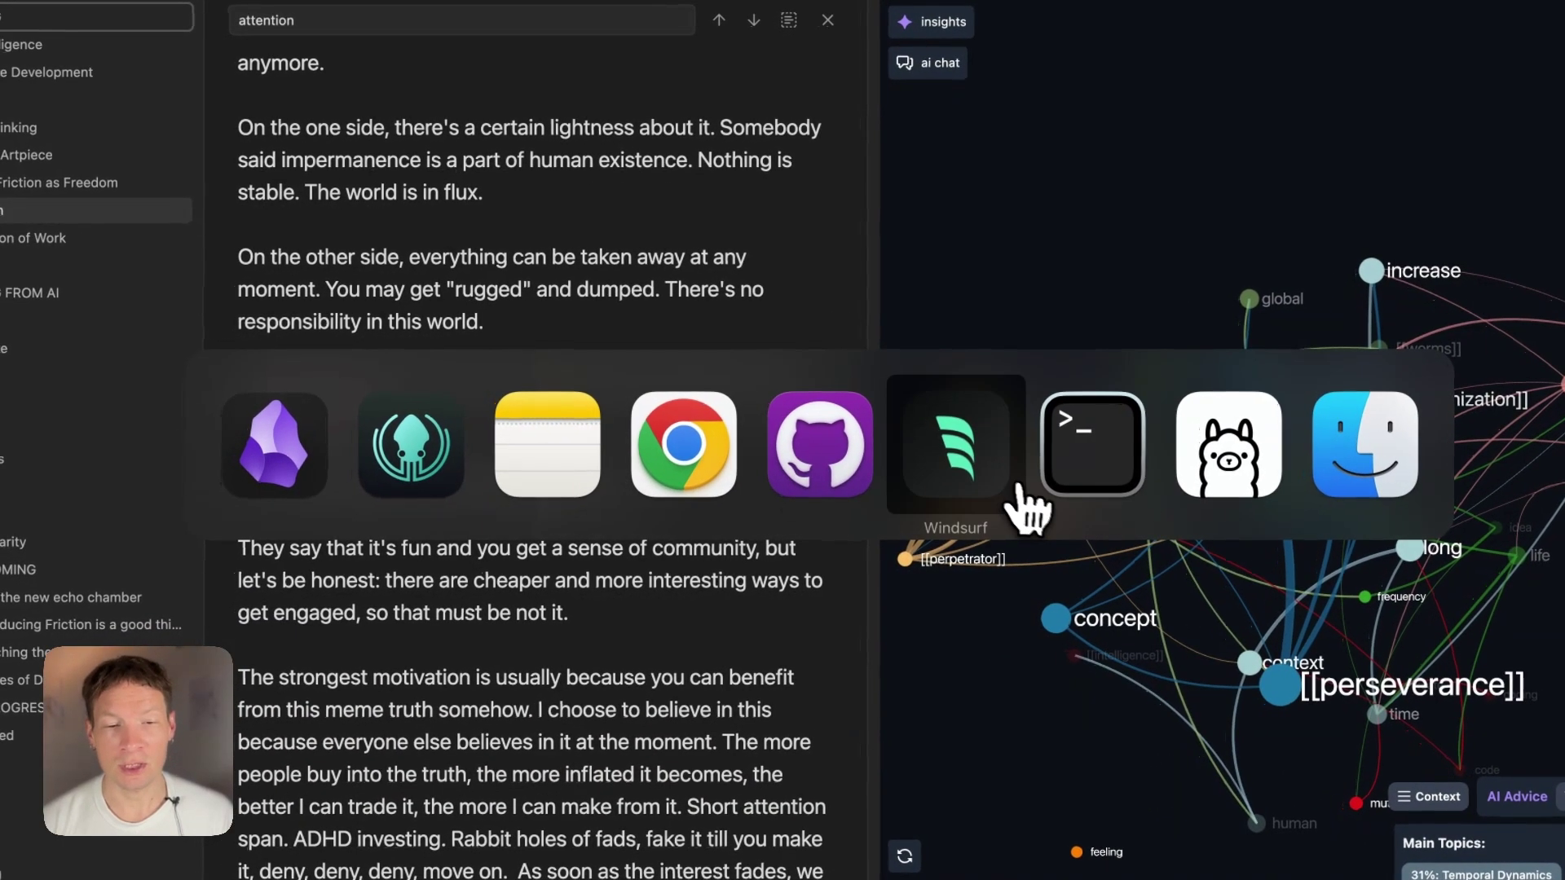
left_click(978, 477)
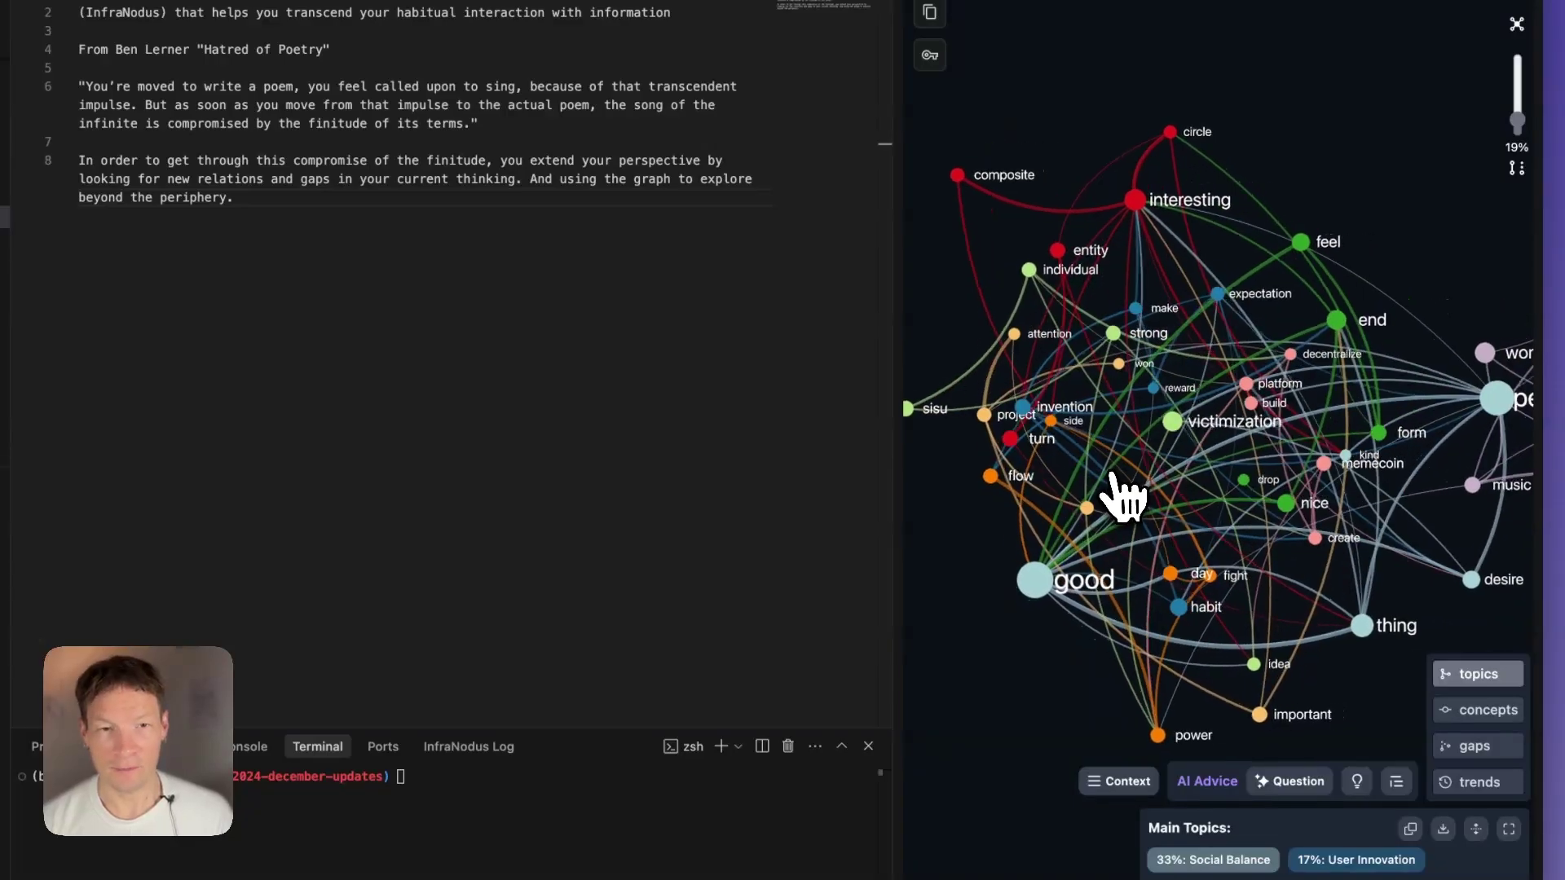
key("super+Tab")
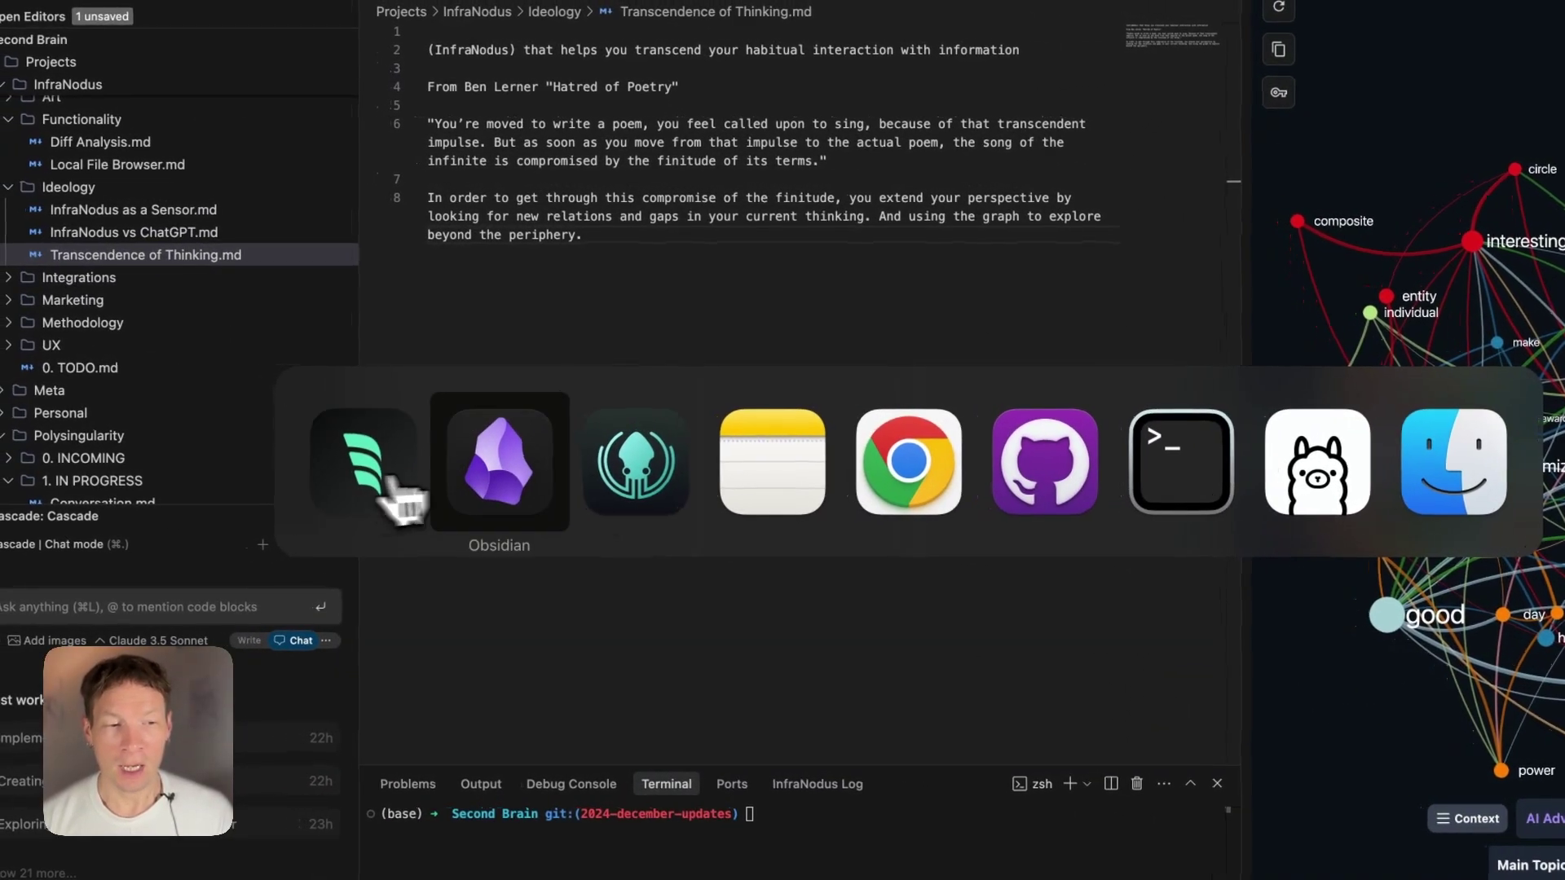
left_click(526, 487)
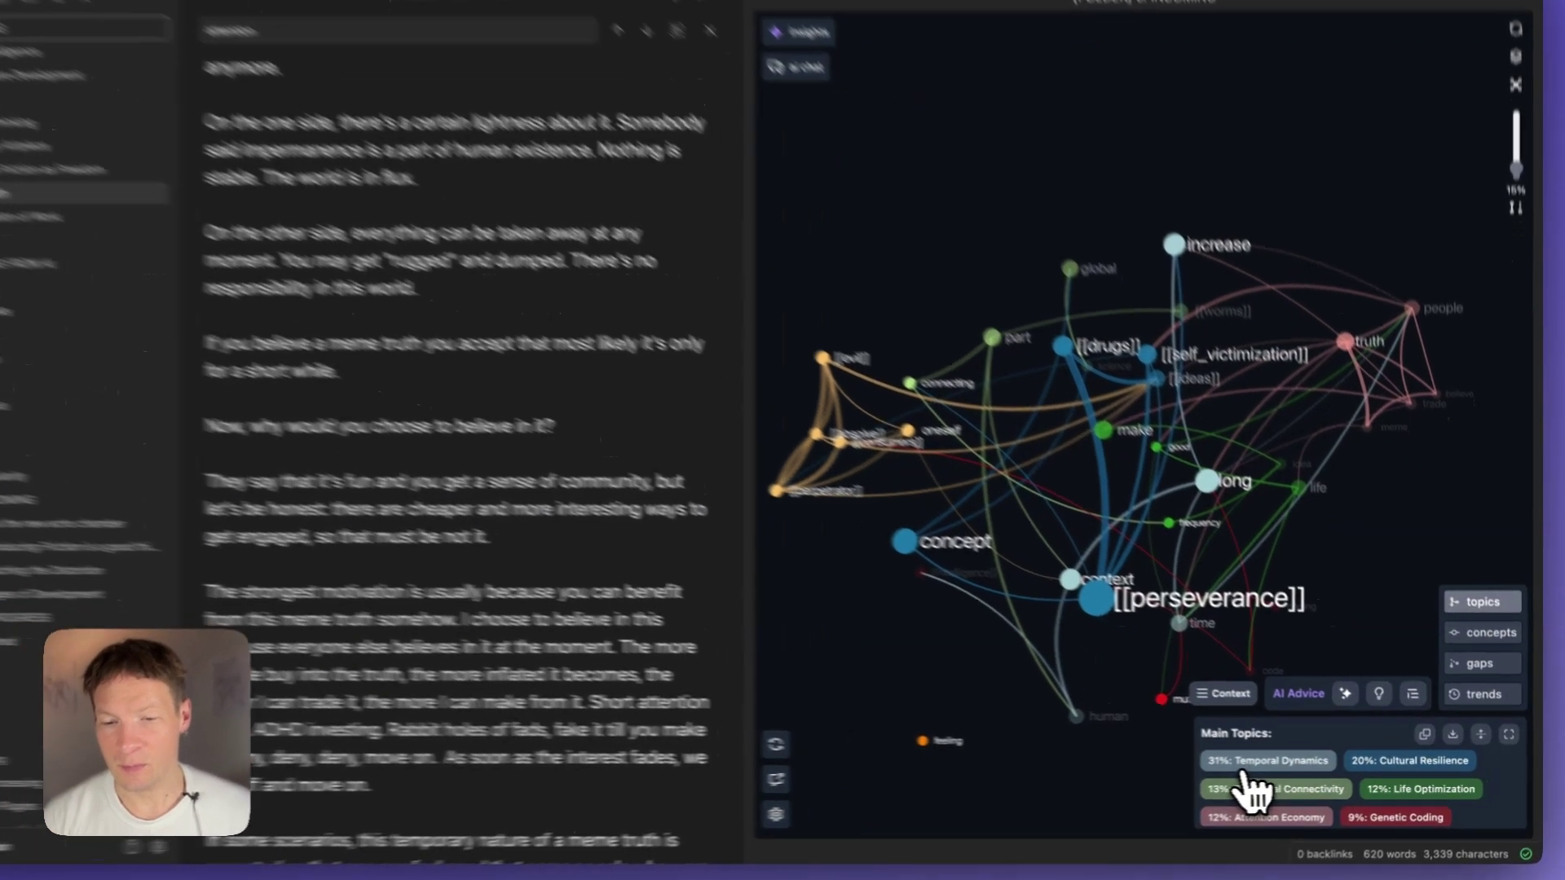
Generate an AI question from the Temporal Dynamics and Cultural Resilience topics, dismiss it and reset the graph.
left_click(1280, 766)
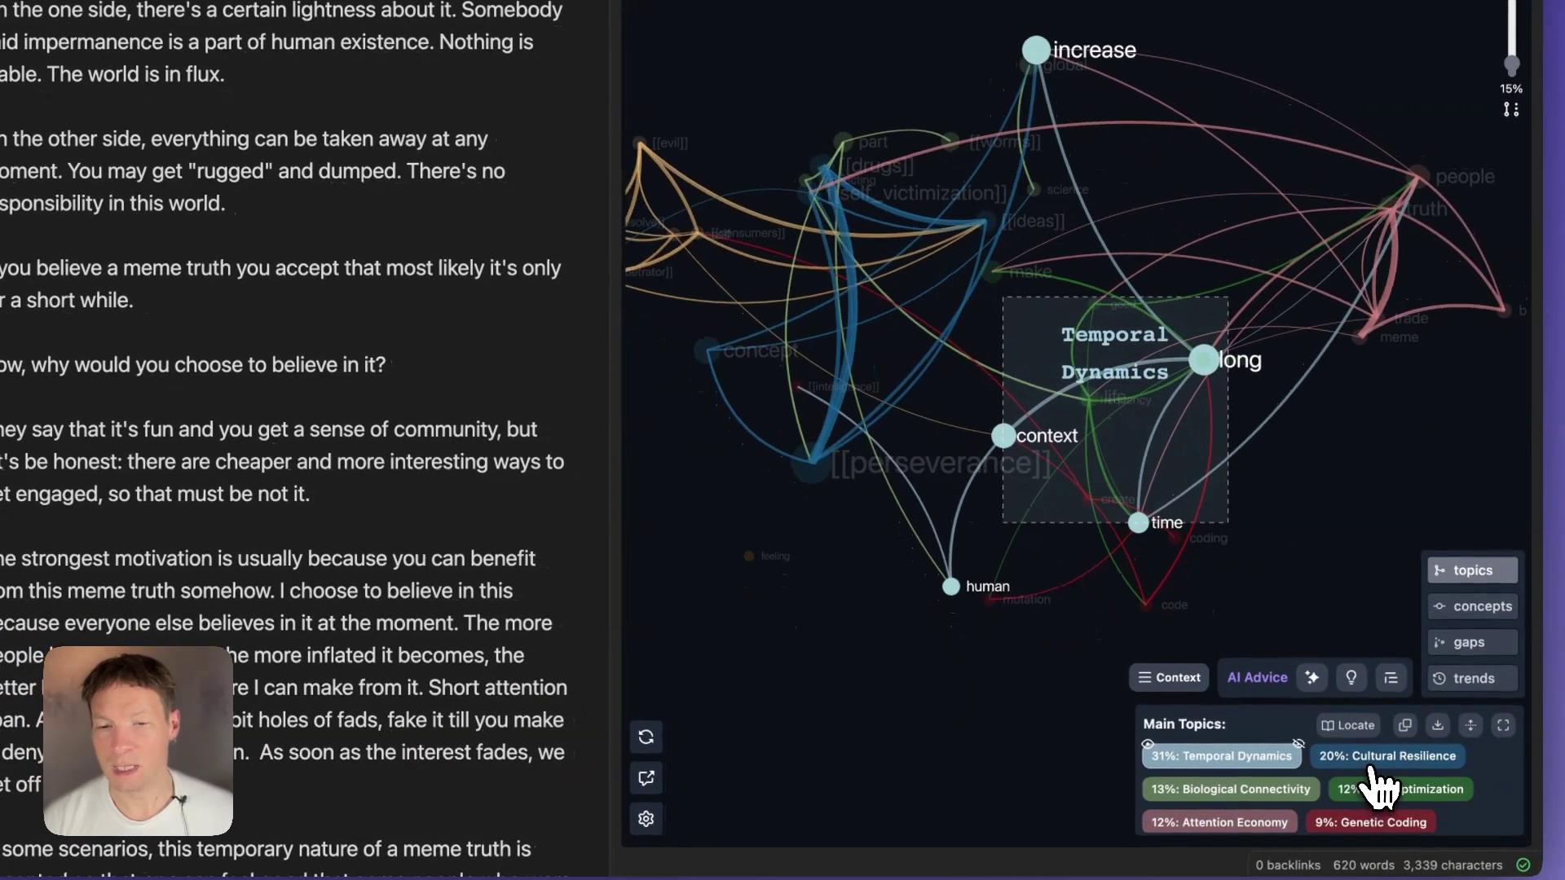
left_click(1407, 766)
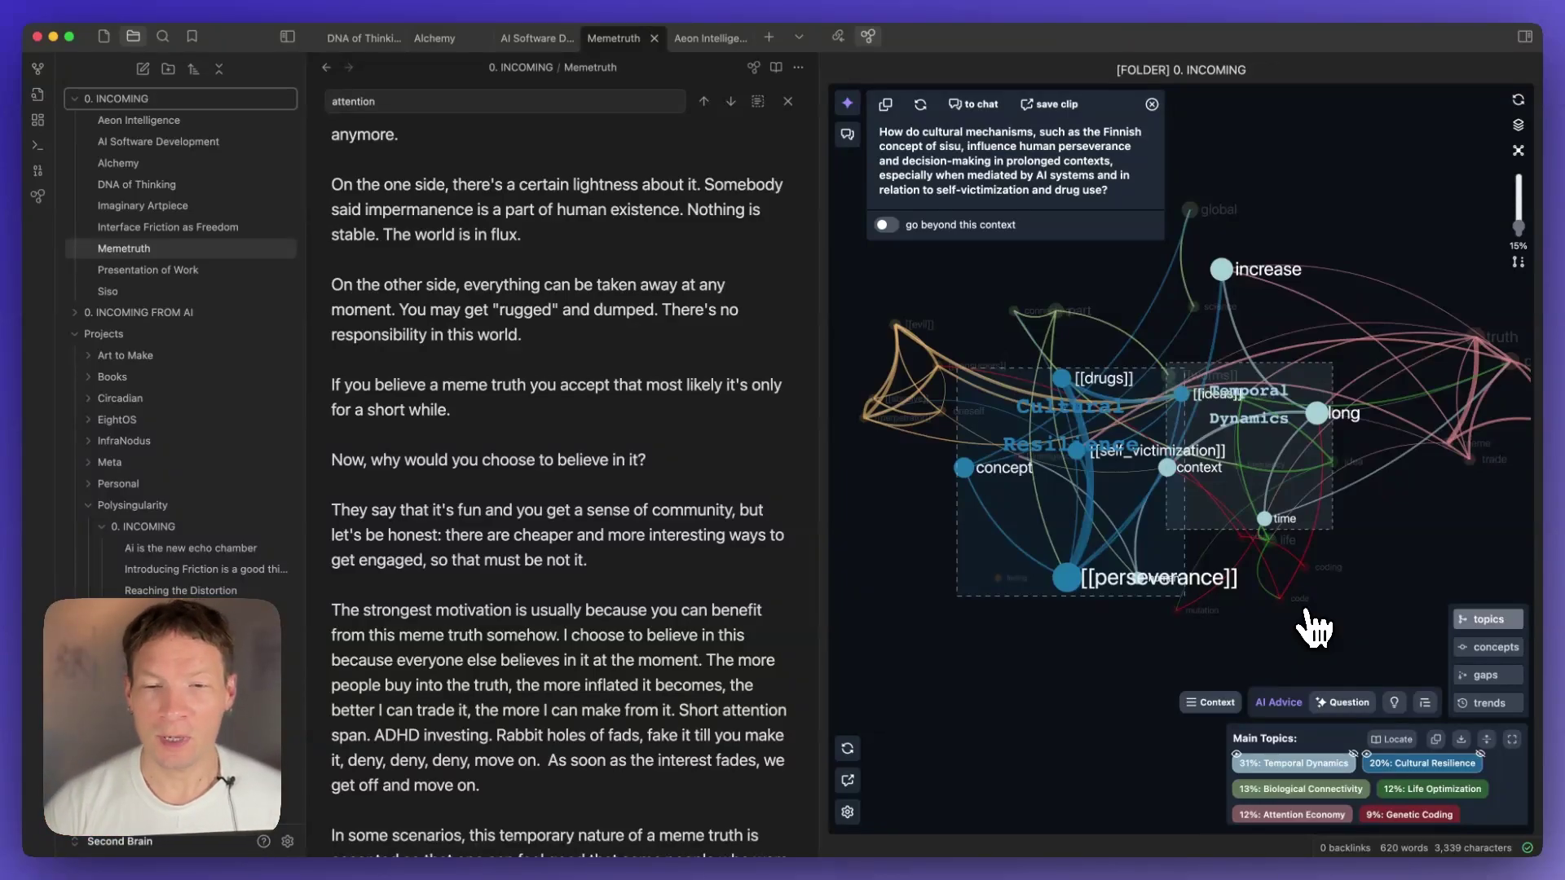
left_click(1152, 104)
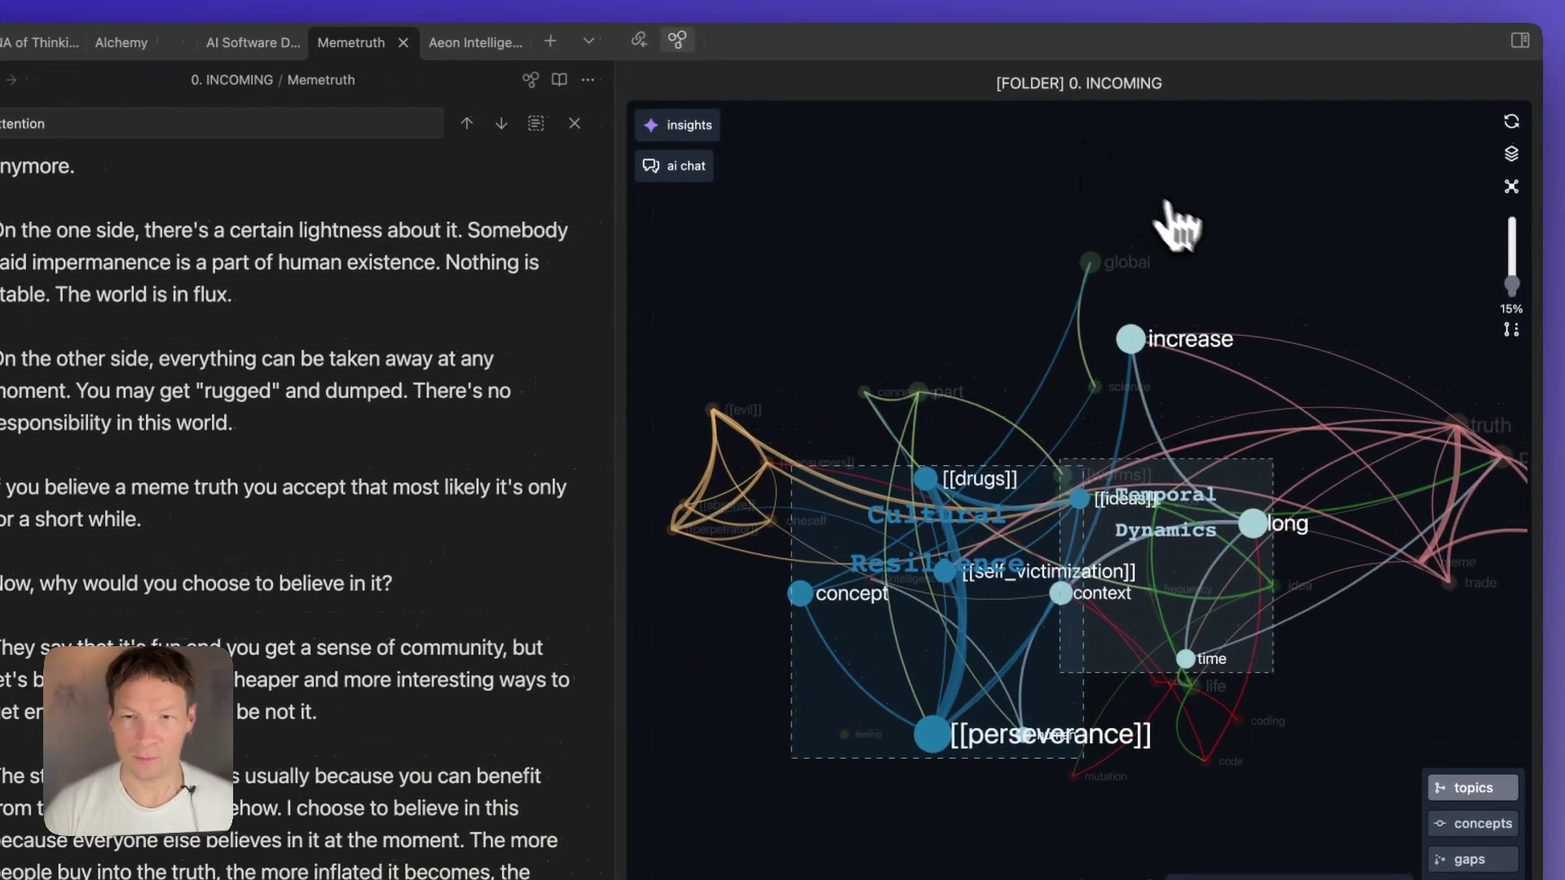
left_click(1512, 124)
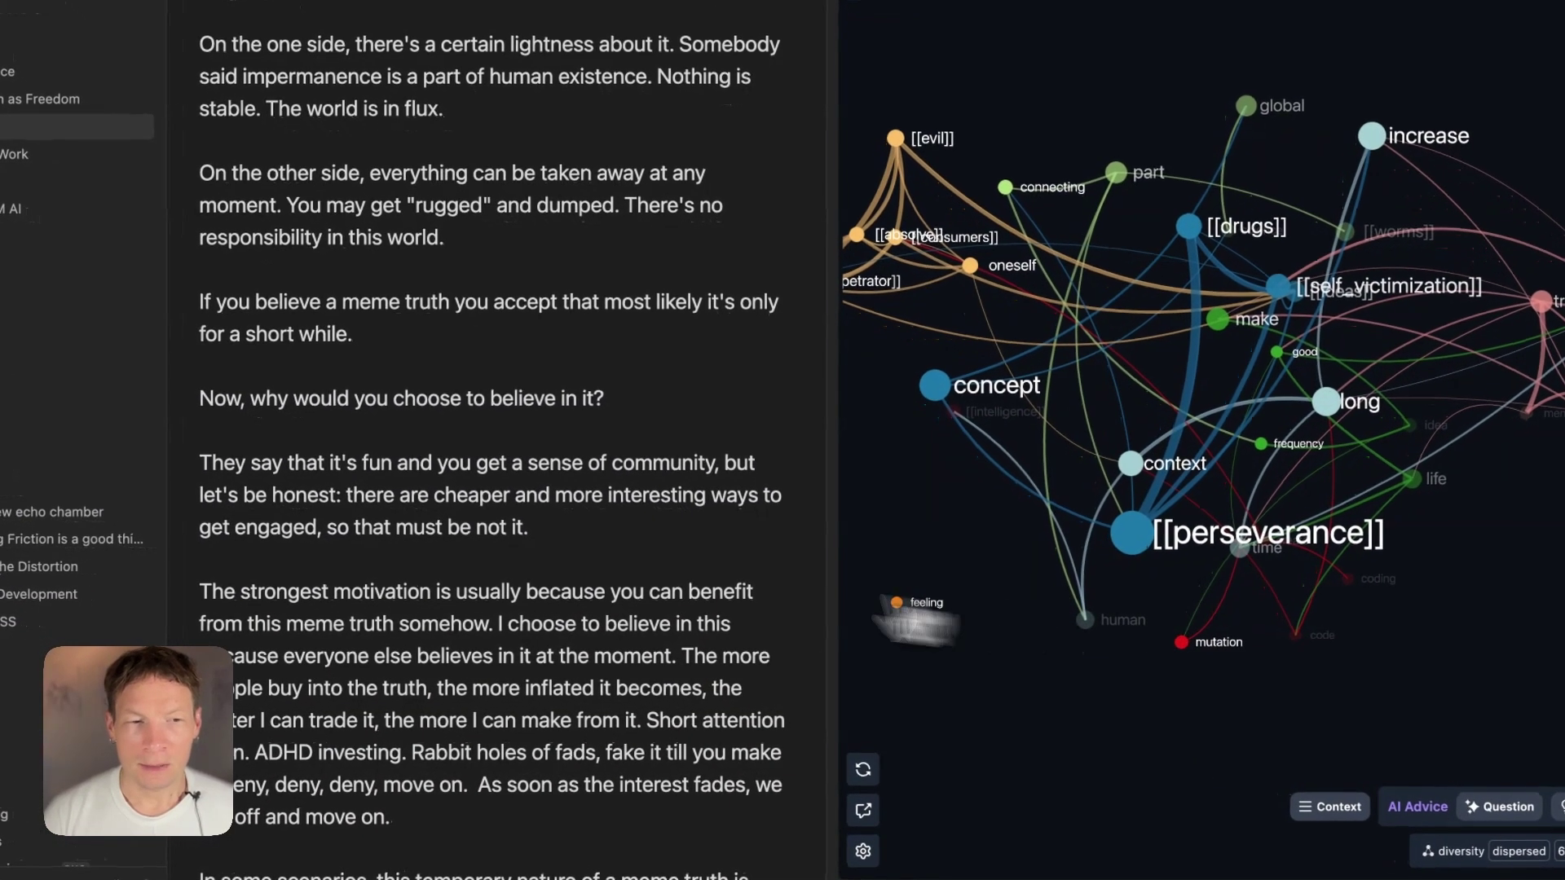
Skim the Memetruth note and view the Polysingularity homepage in Chrome before returning to Obsidian.
scroll(570, 550, "down", 4)
scroll(497, 554, "up", 10)
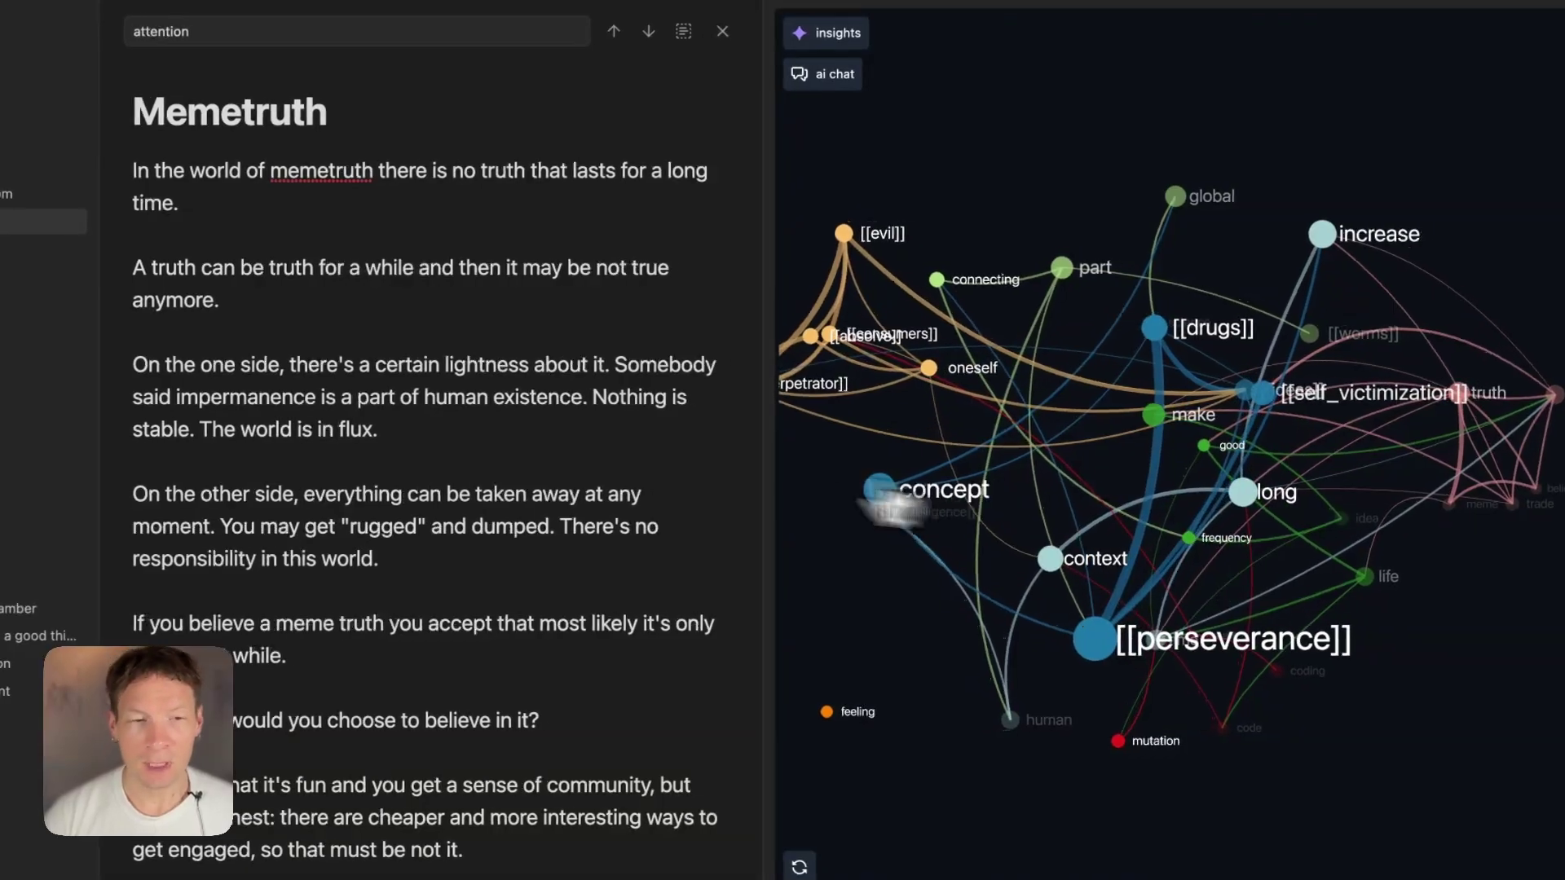
key("super+Tab")
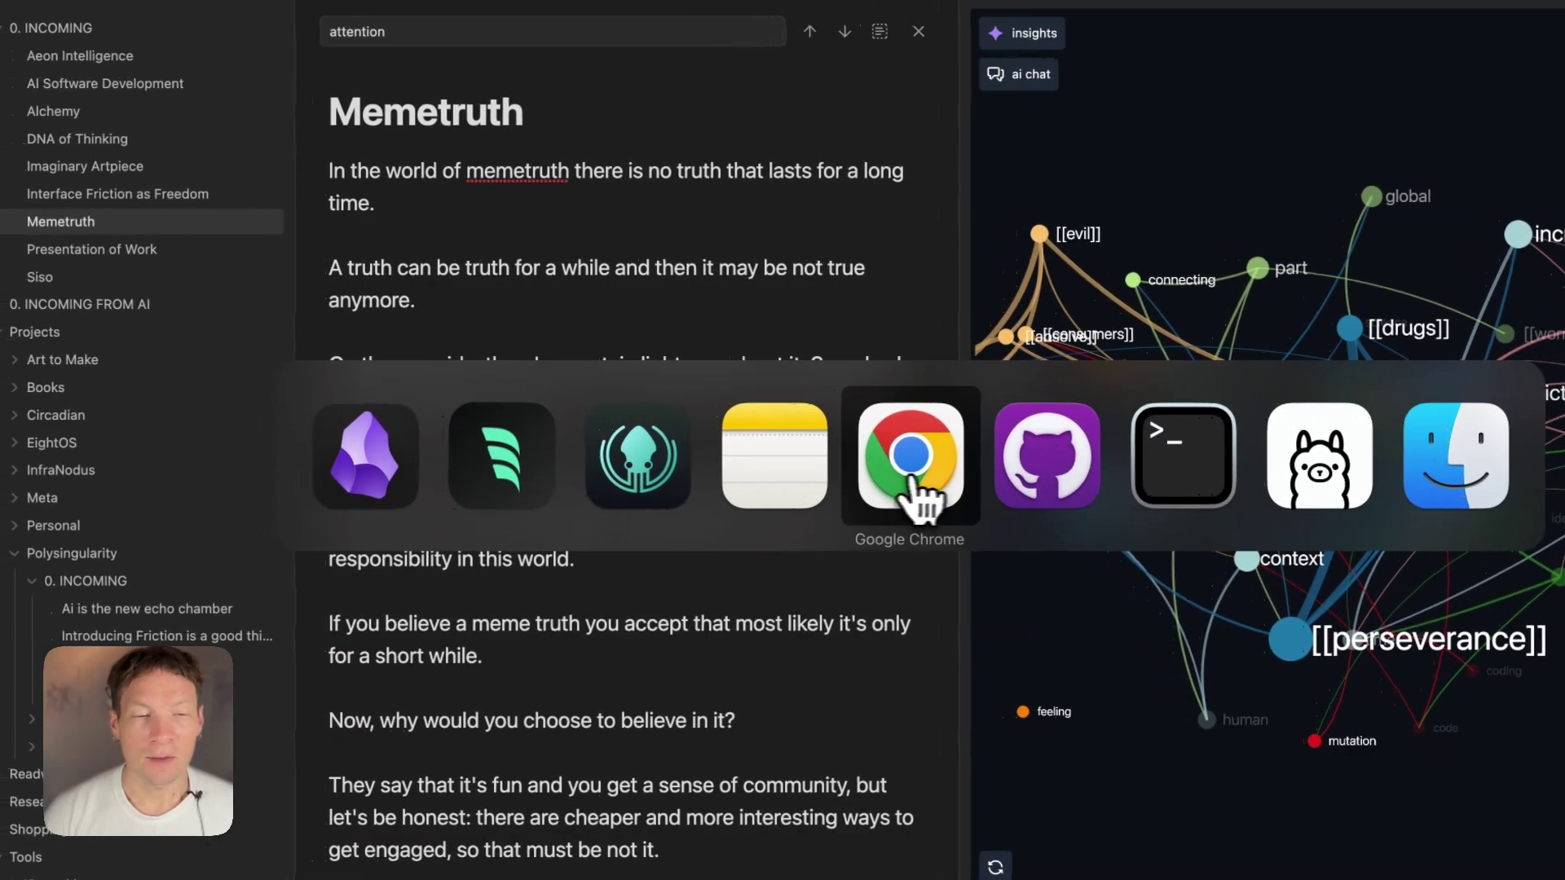
left_click(914, 483)
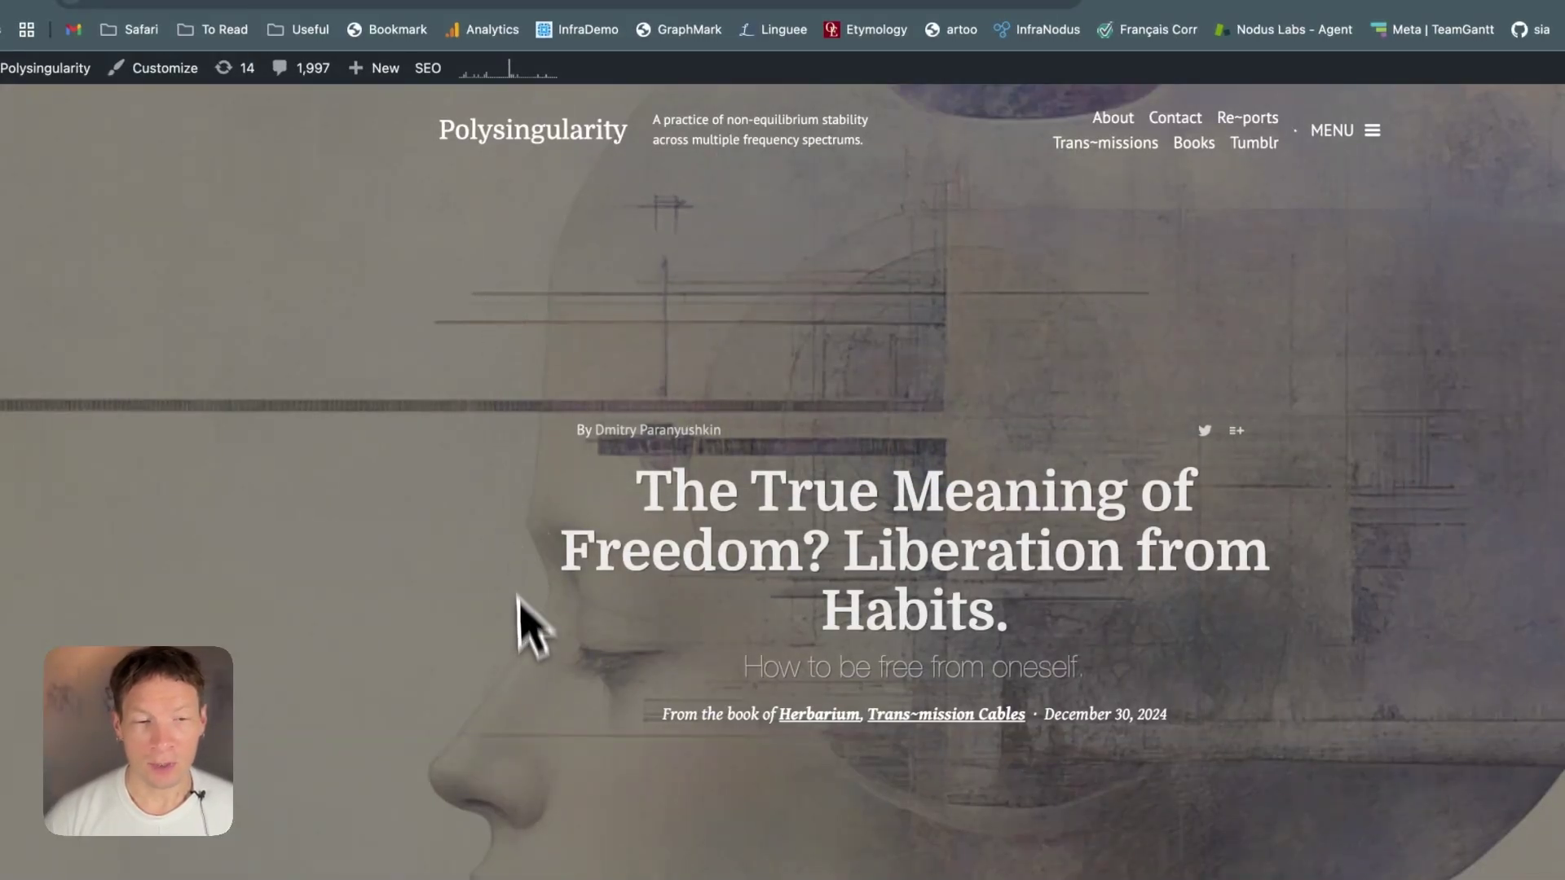
scroll(518, 635, "down", 8)
scroll(522, 669, "up", 10)
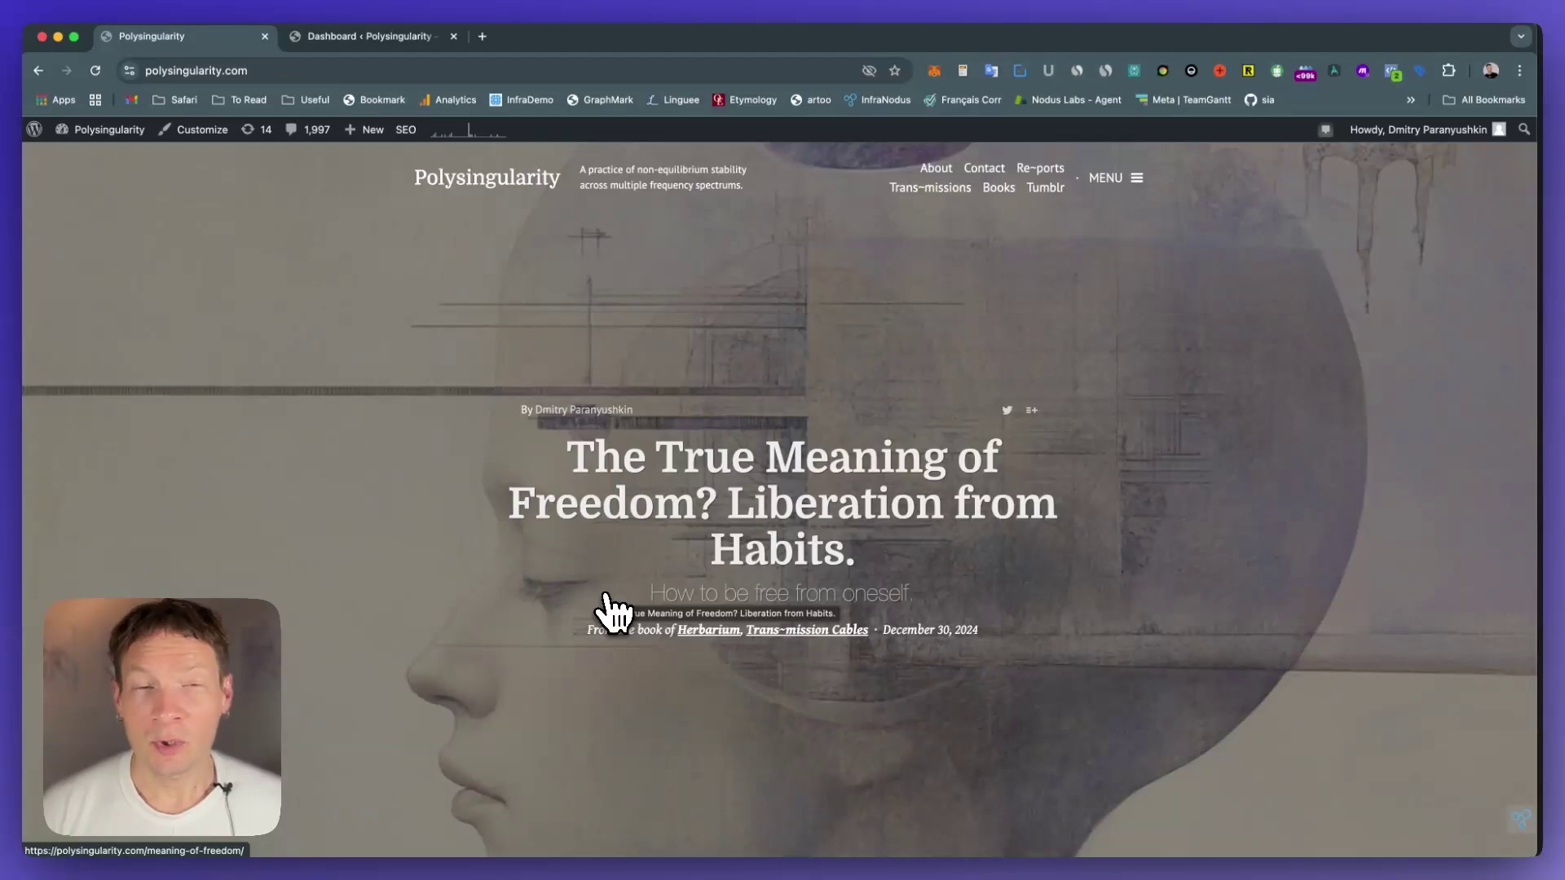
key("super+Tab")
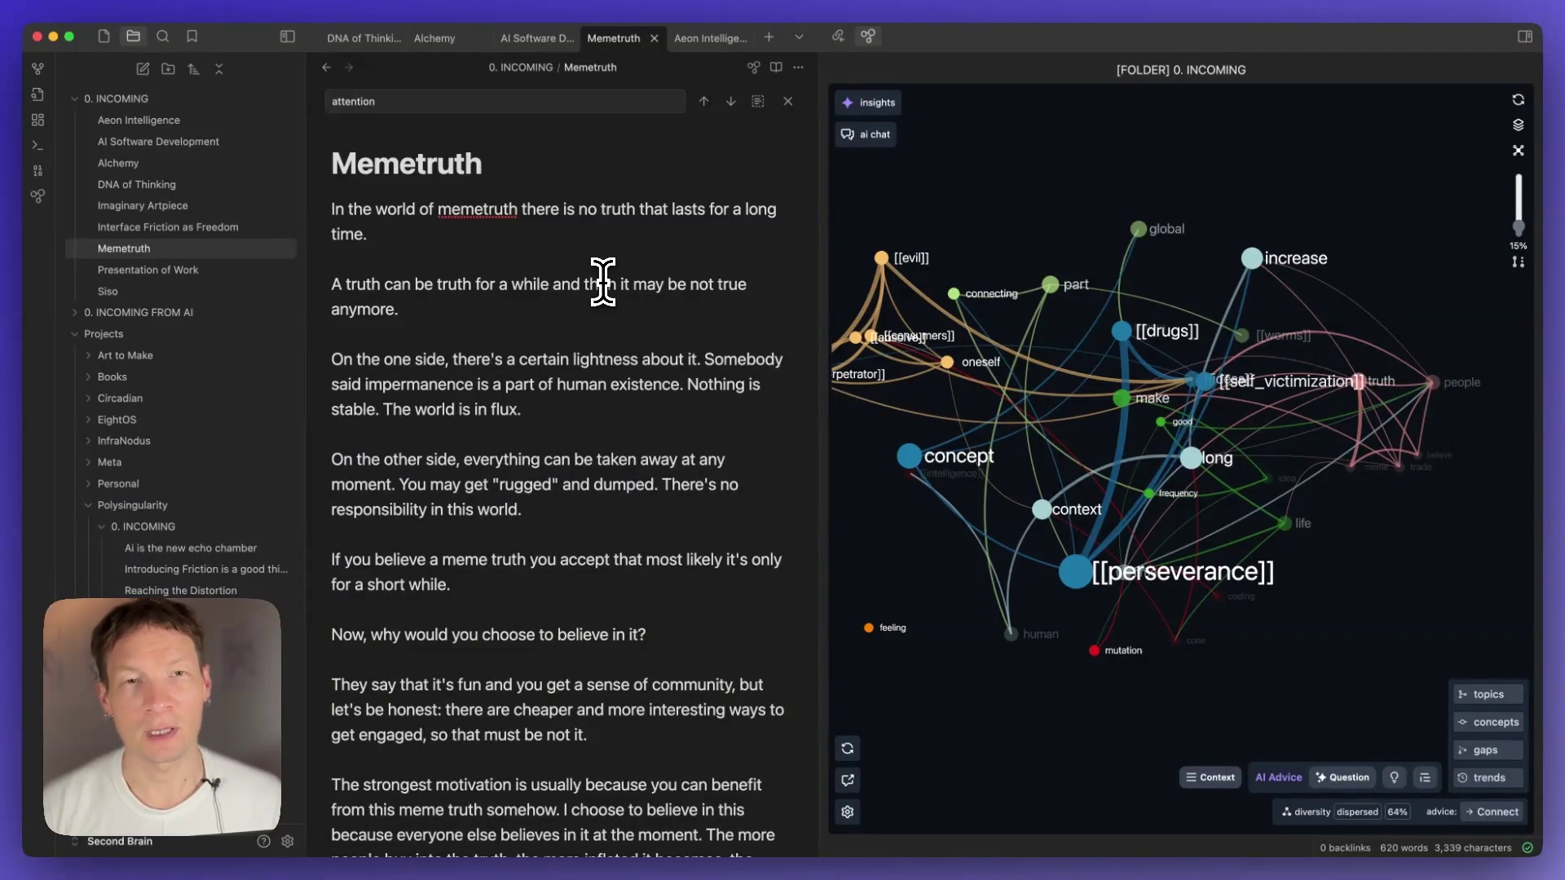
Skim the opening of the Memetruth note and inspect the connections of the [[absolve]] node in the graph.
scroll(528, 420, "down", 2)
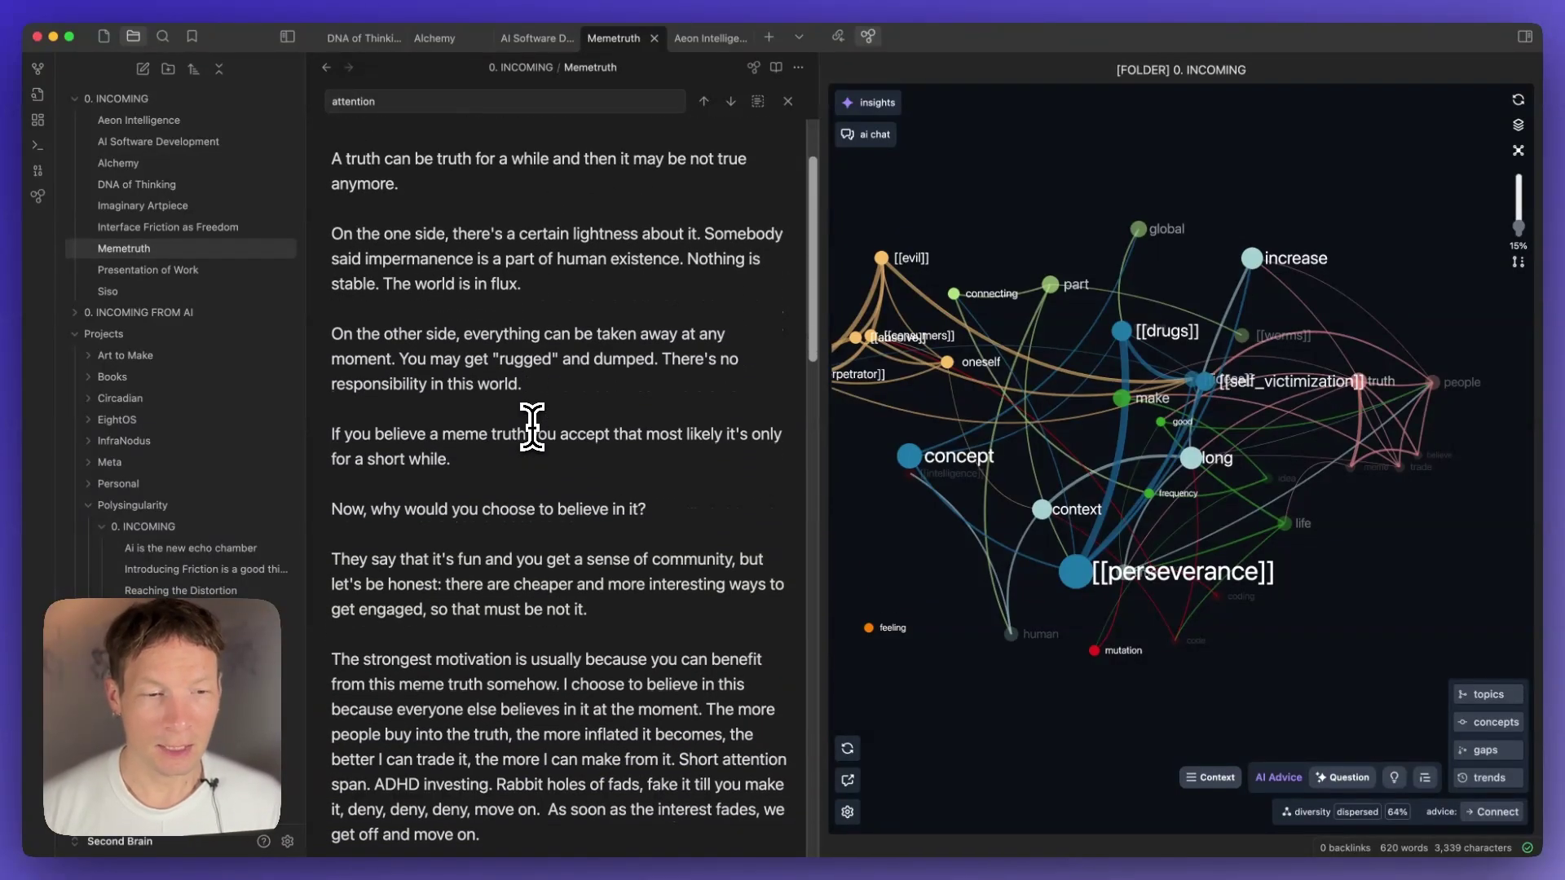
scroll(532, 424, "up", 2)
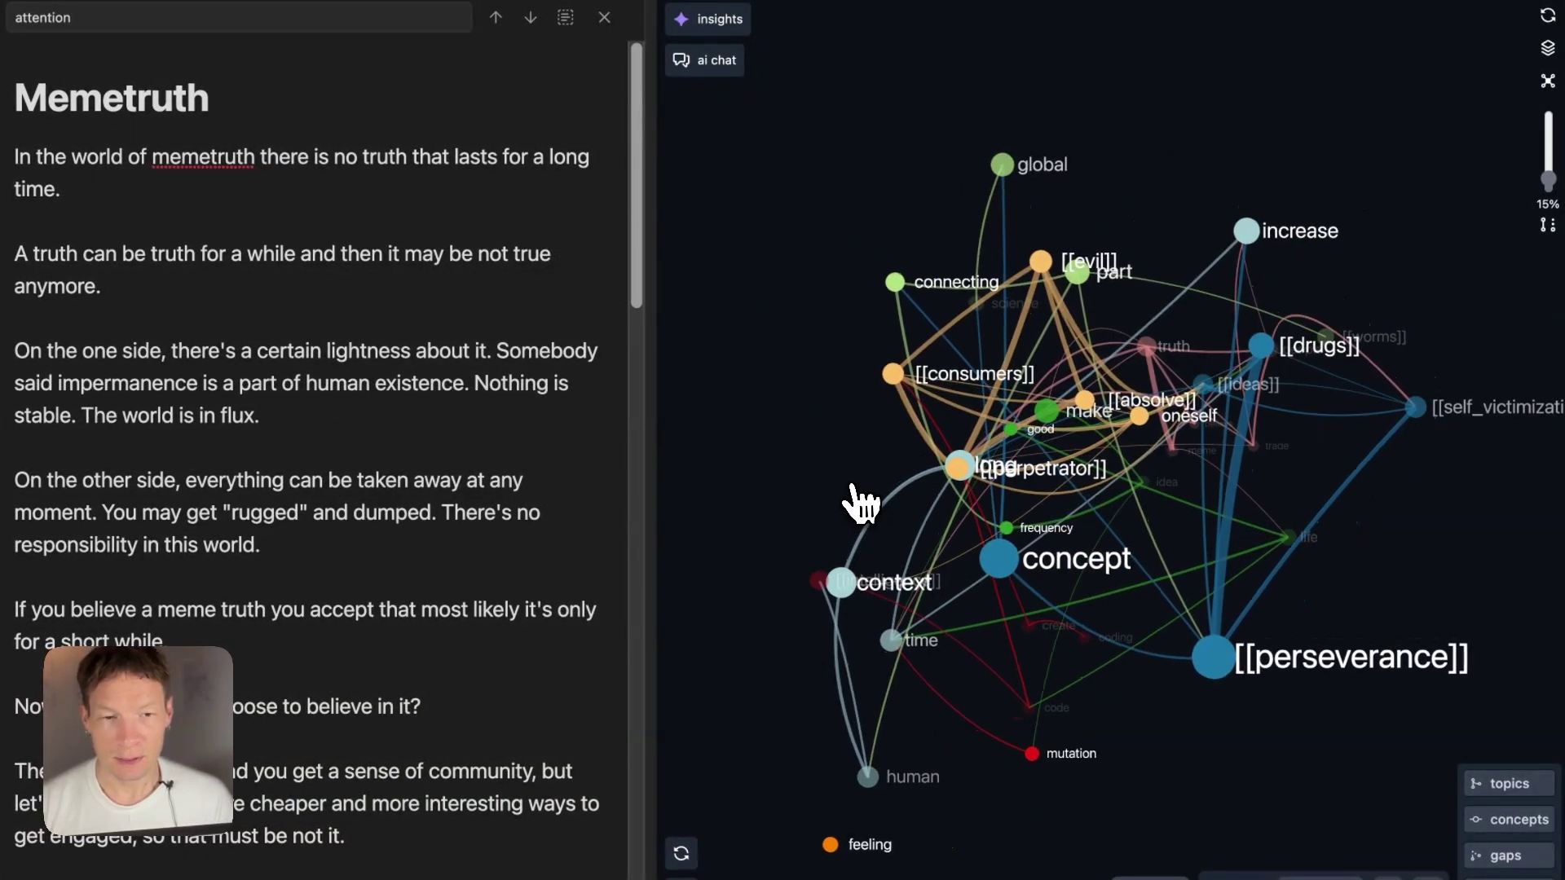
left_click_drag(1143, 448, 876, 460)
left_click(983, 298)
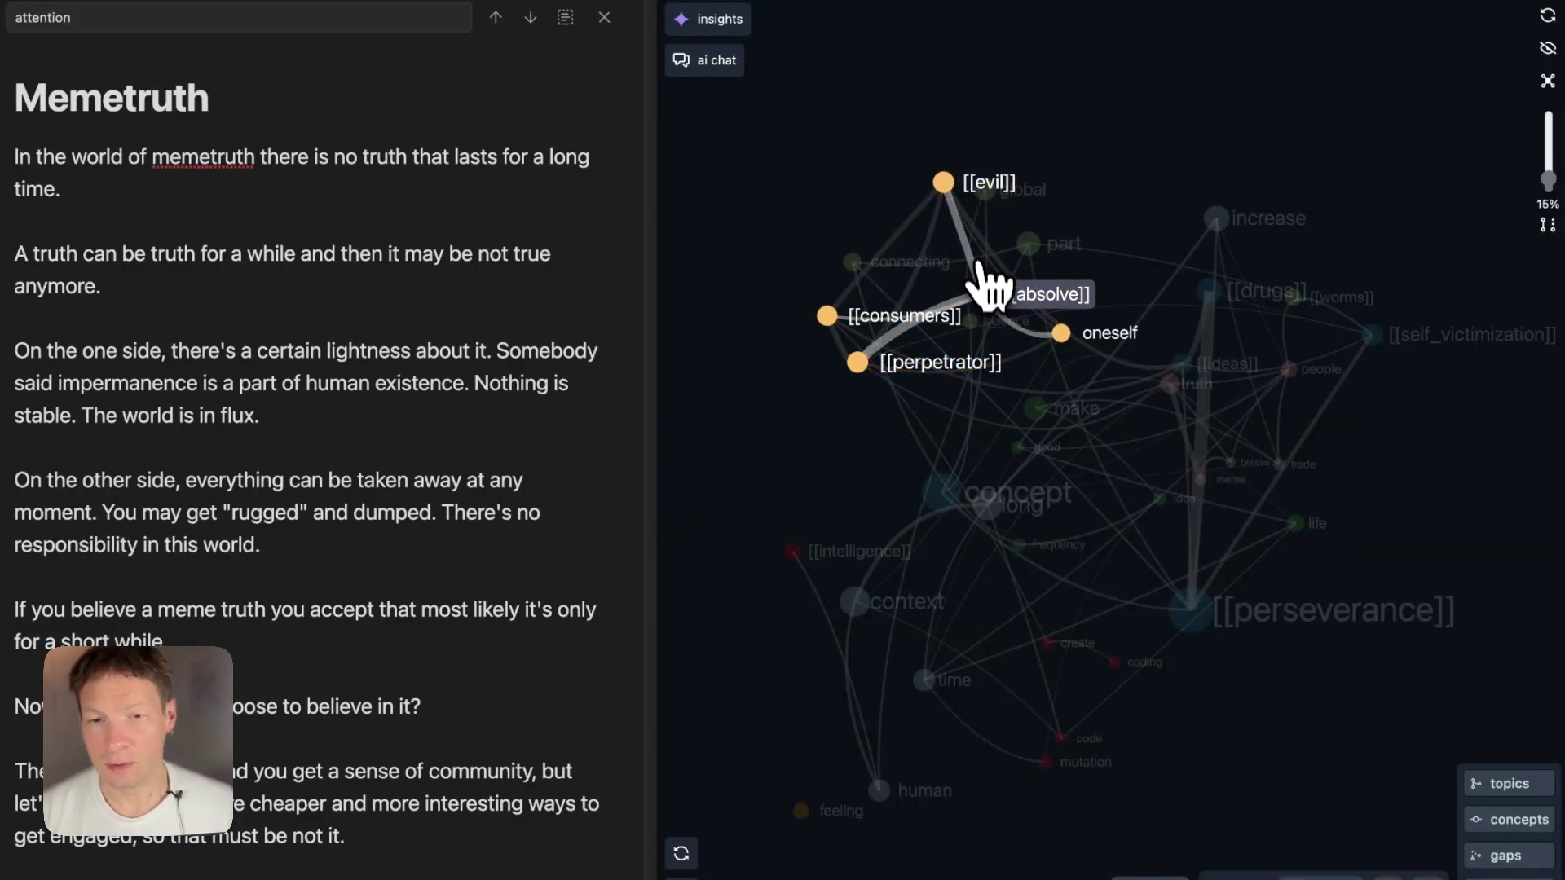
left_click(986, 292)
left_click_drag(905, 392, 978, 652)
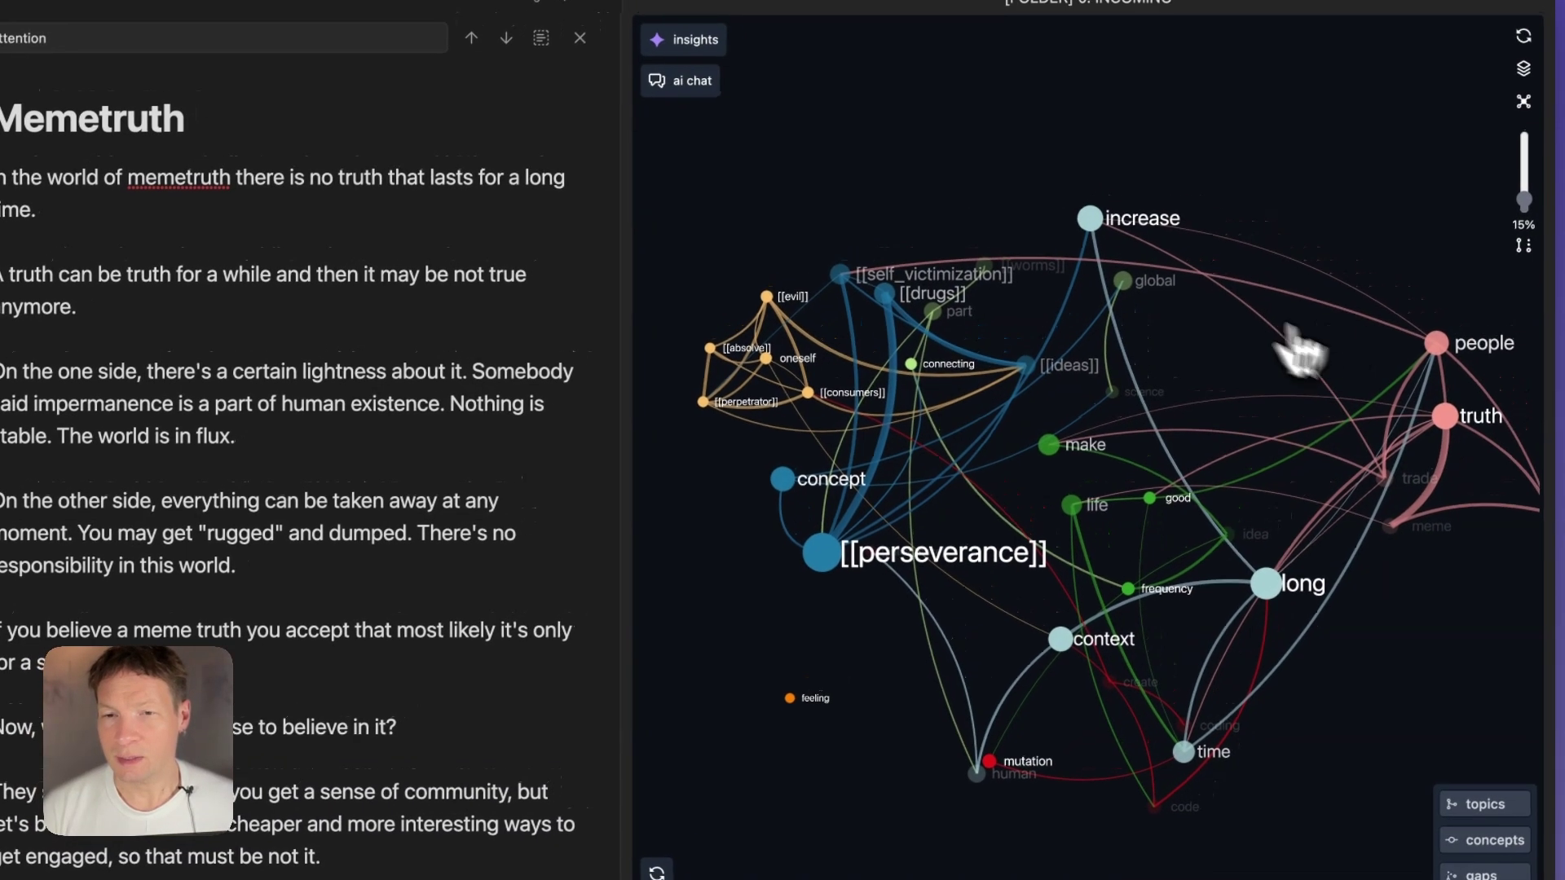
Examine the folder graph's clusters from several angles and show its list of main topics.
left_click_drag(1301, 350, 1106, 520)
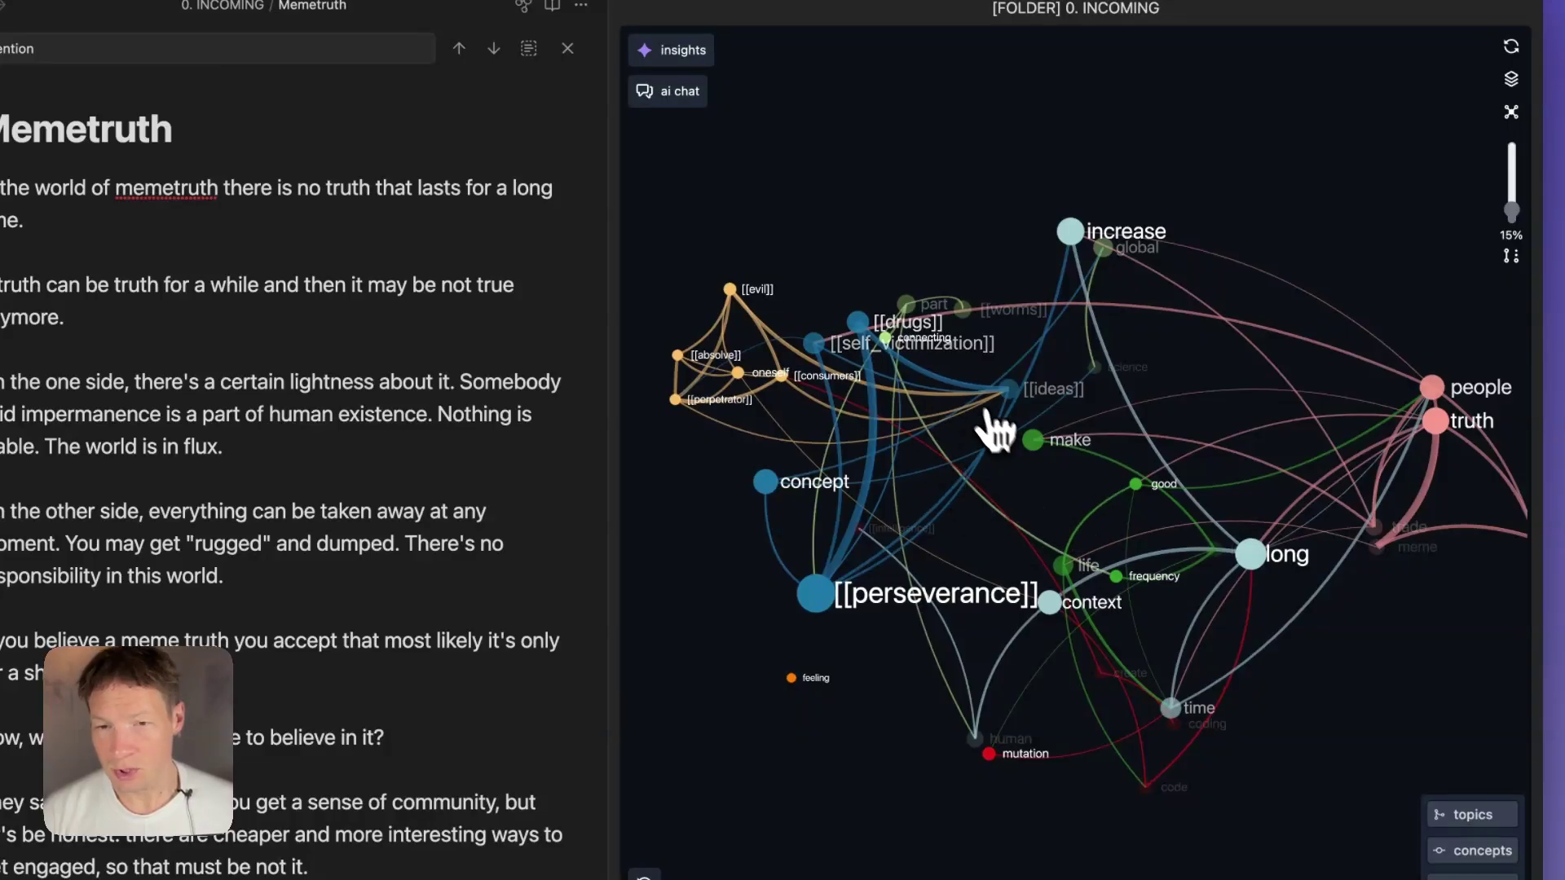
left_click_drag(994, 431, 1139, 437)
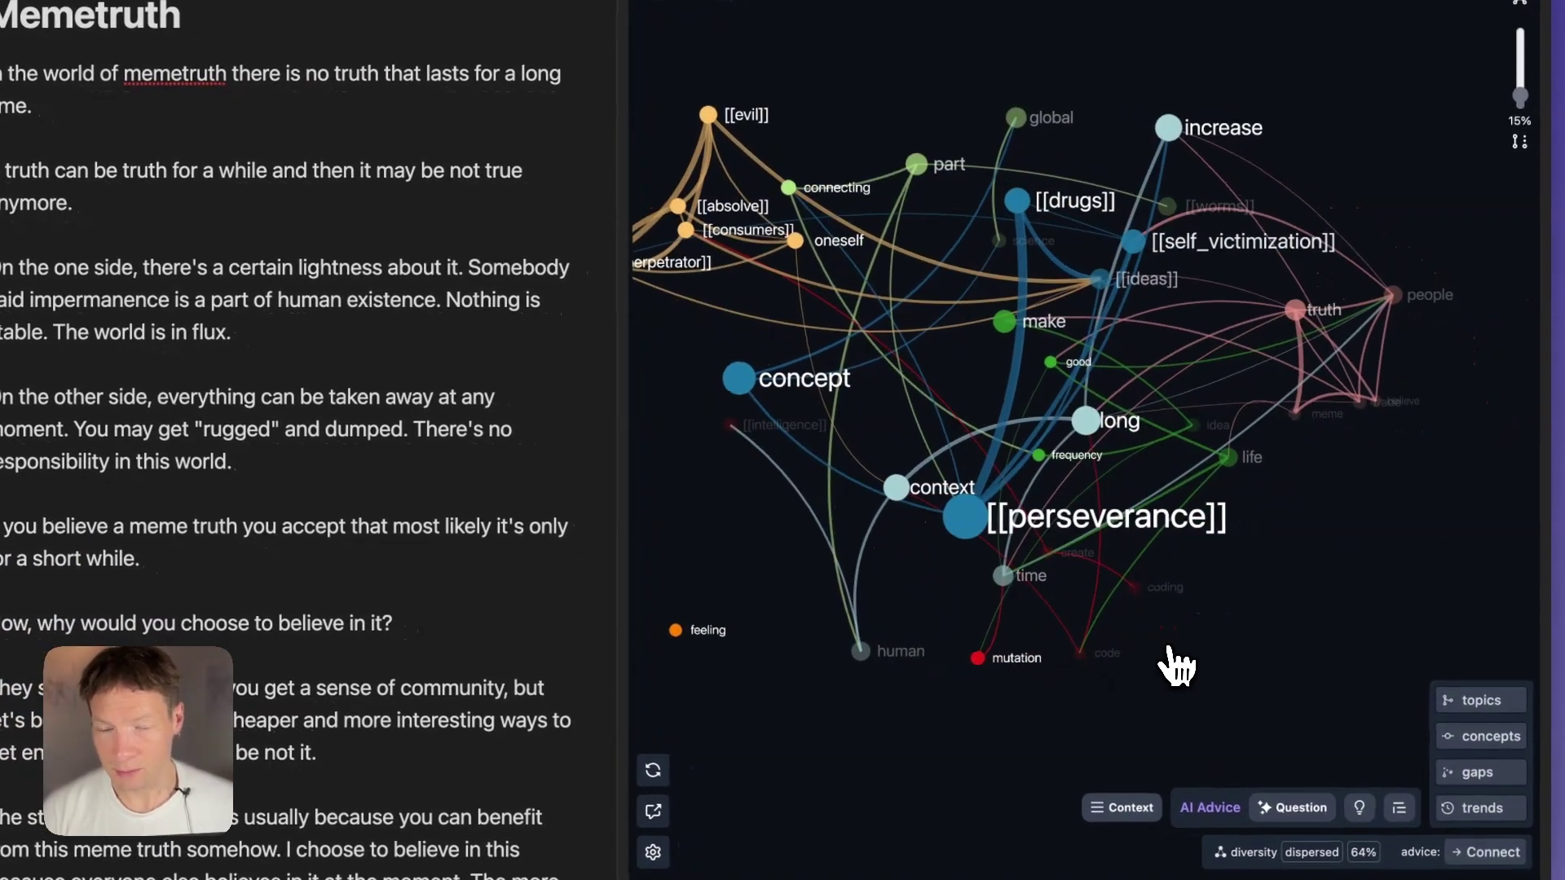
left_click_drag(1174, 666, 1001, 546)
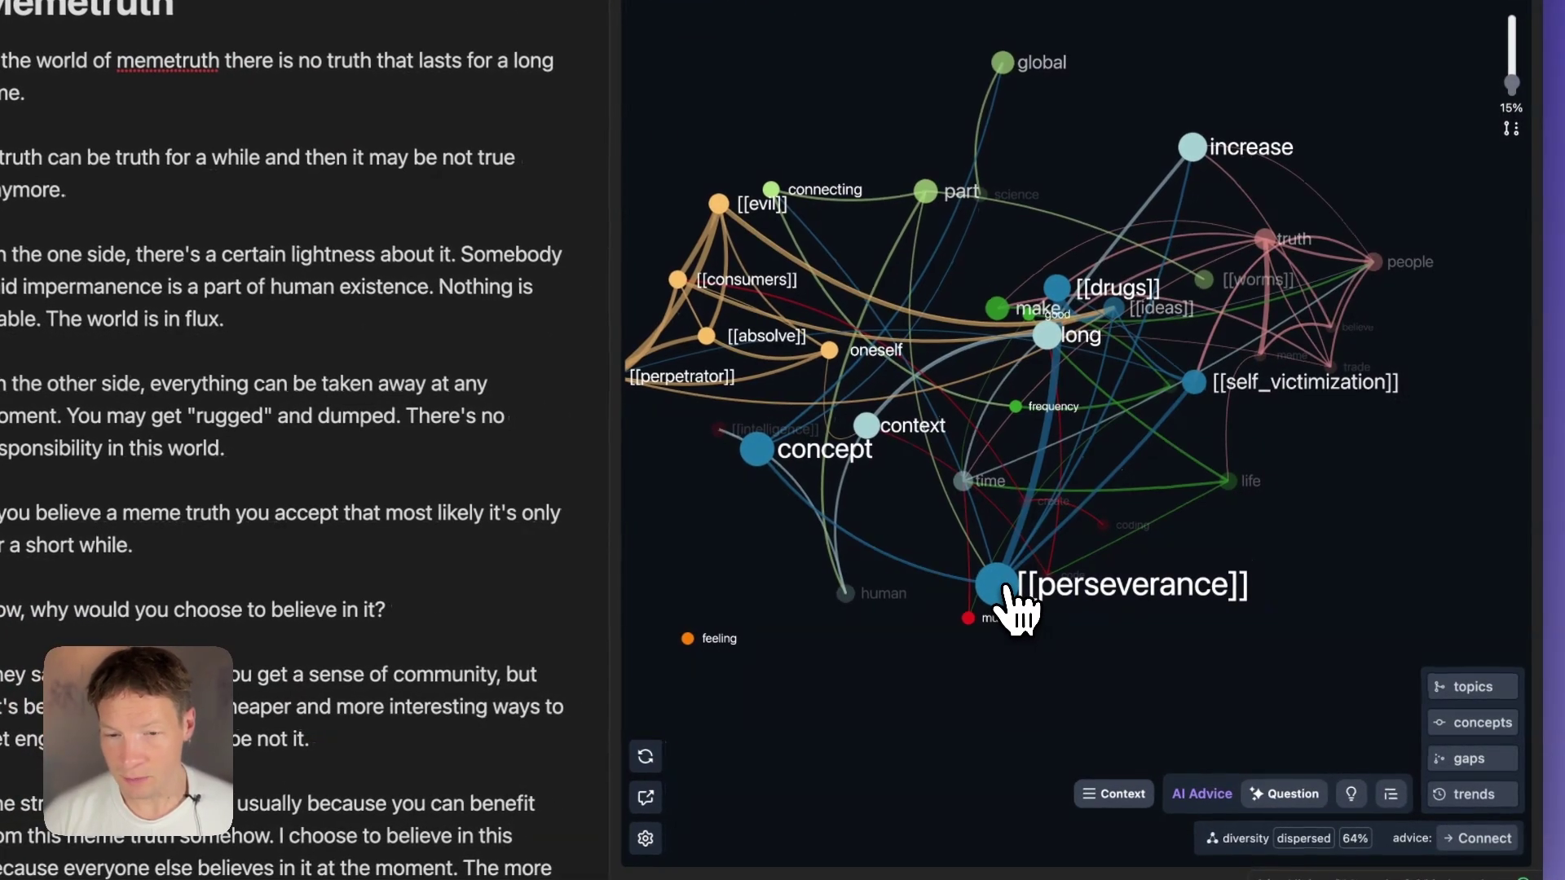
left_click_drag(1125, 525, 1069, 521)
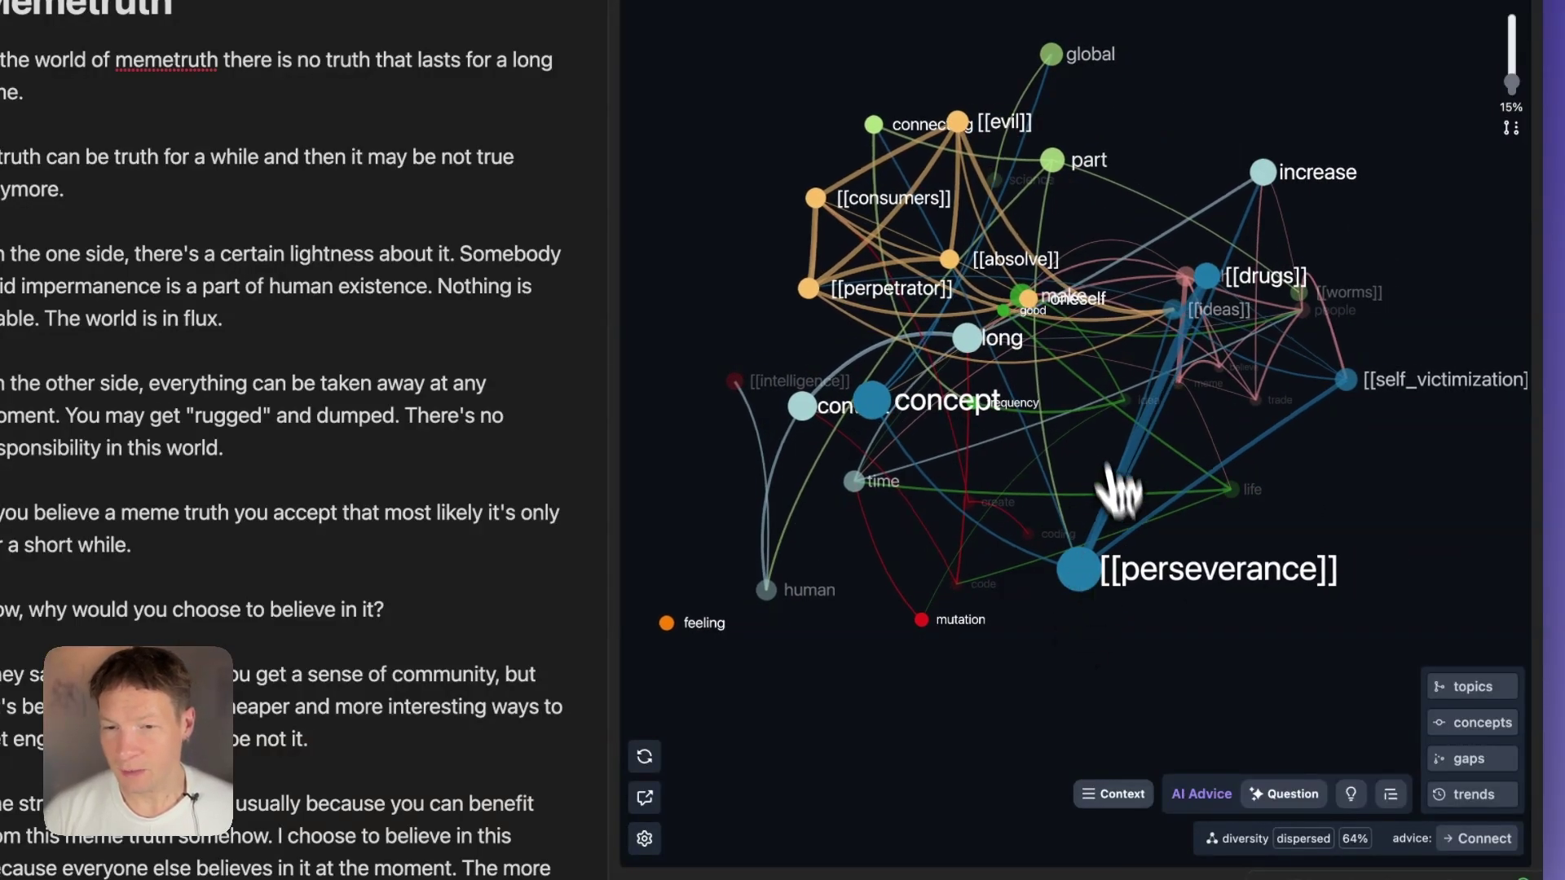
left_click(1463, 687)
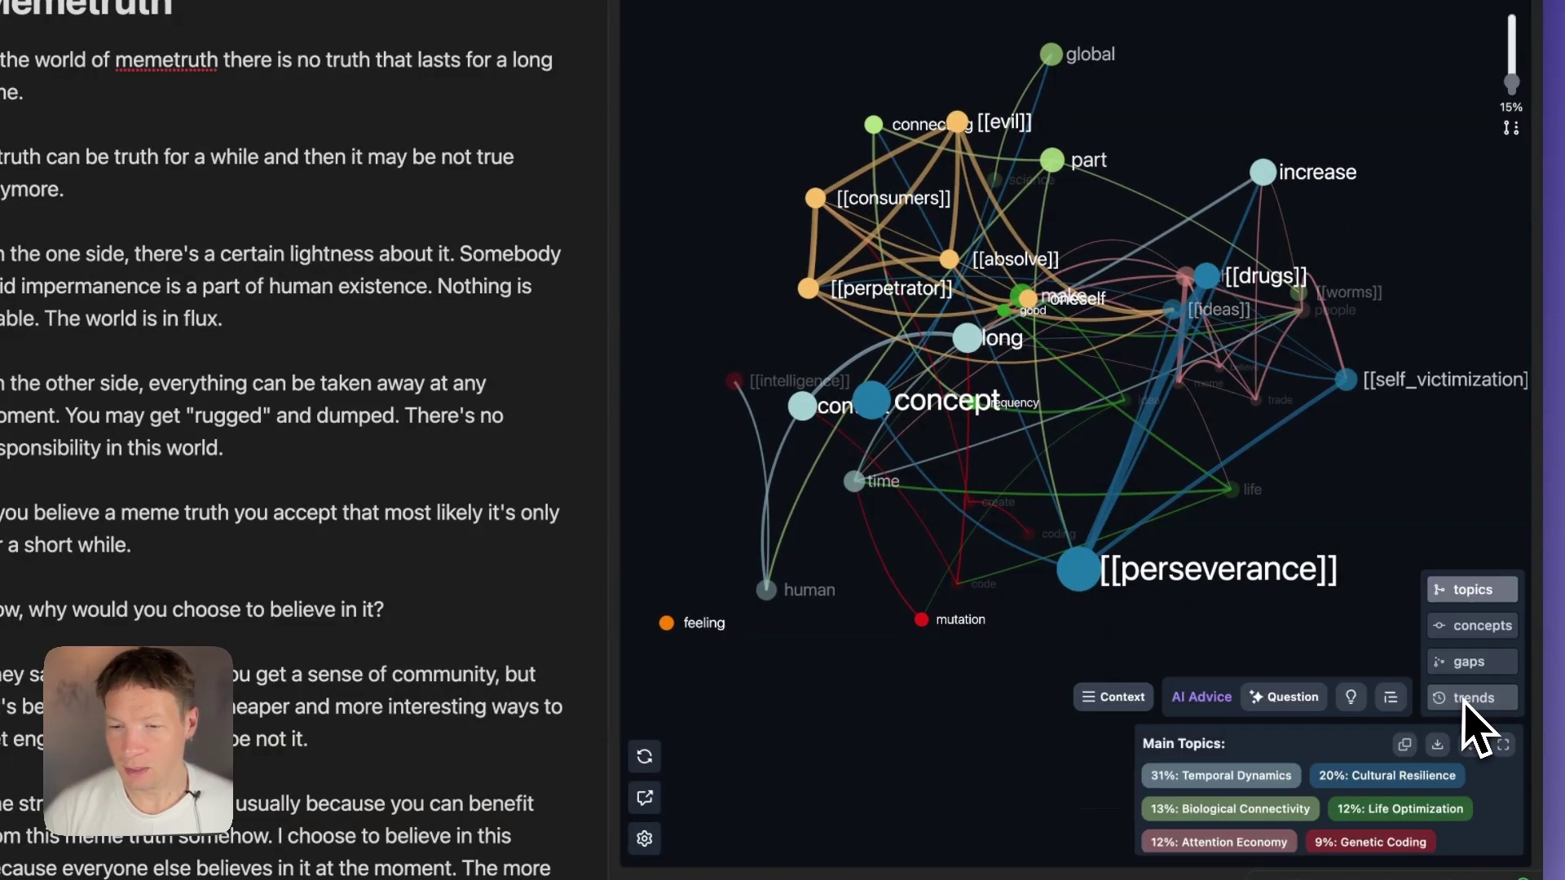
left_click(1373, 775)
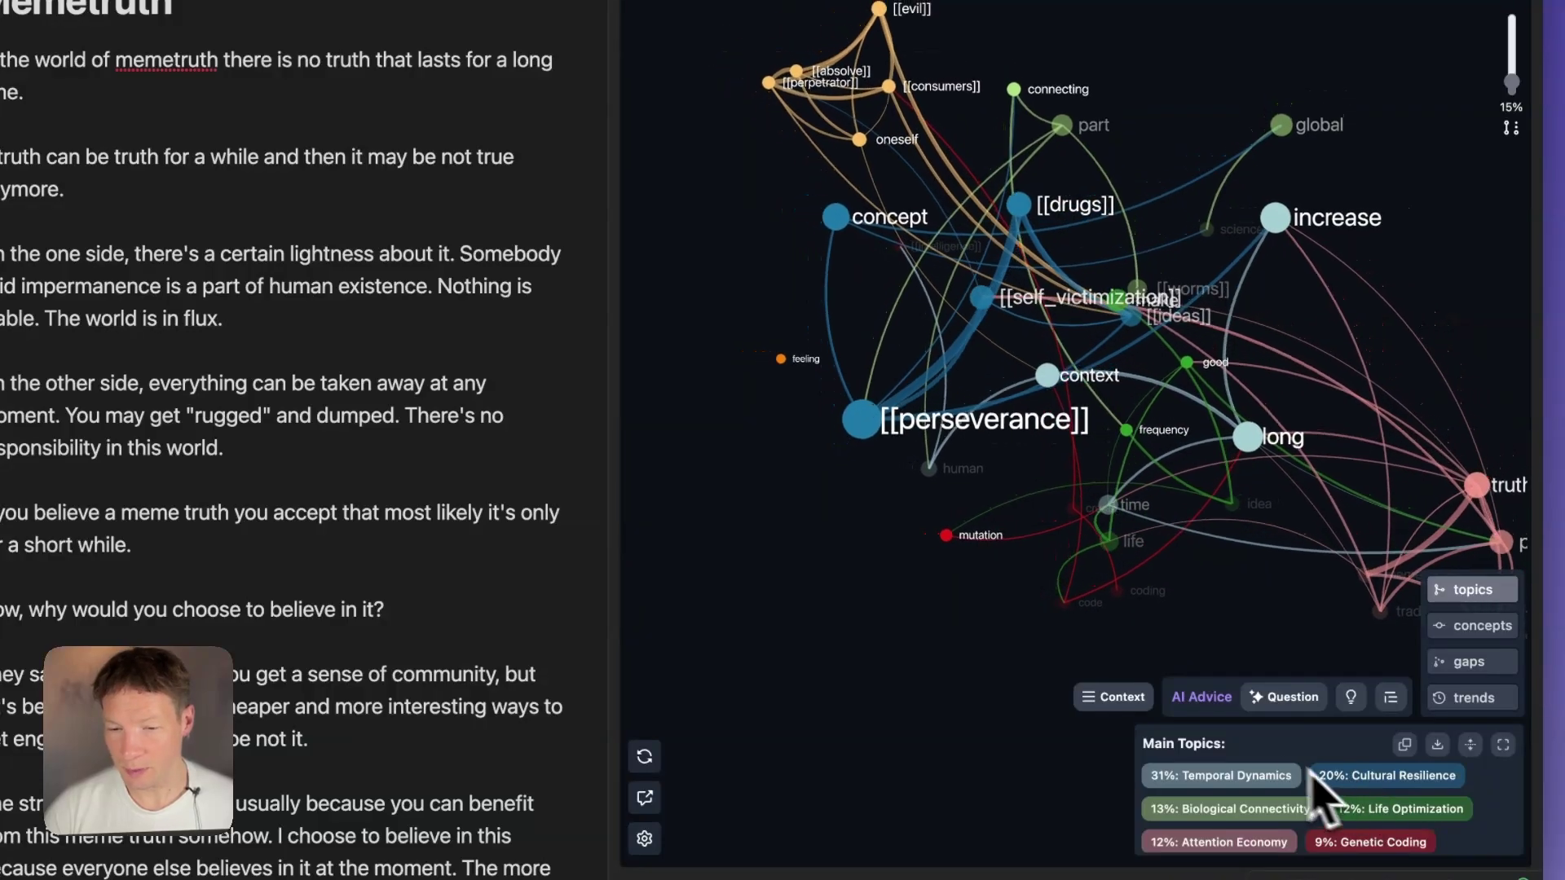
left_click(1173, 780)
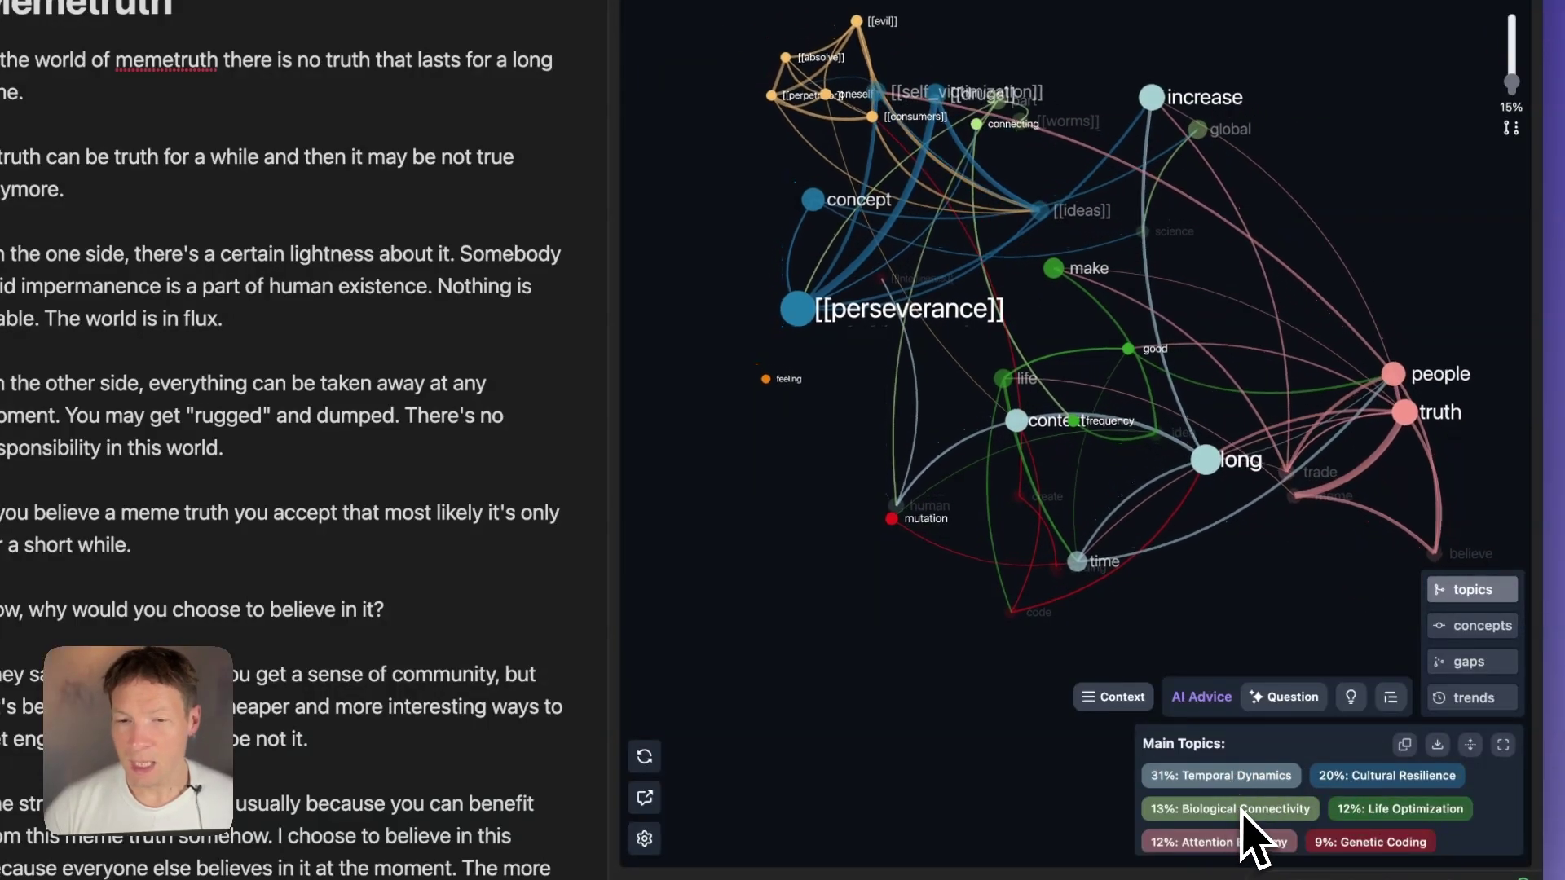
Highlight the connections of the truth, people, trade and [[perseverance]] nodes, and reset the graph.
left_click_drag(1222, 575, 896, 432)
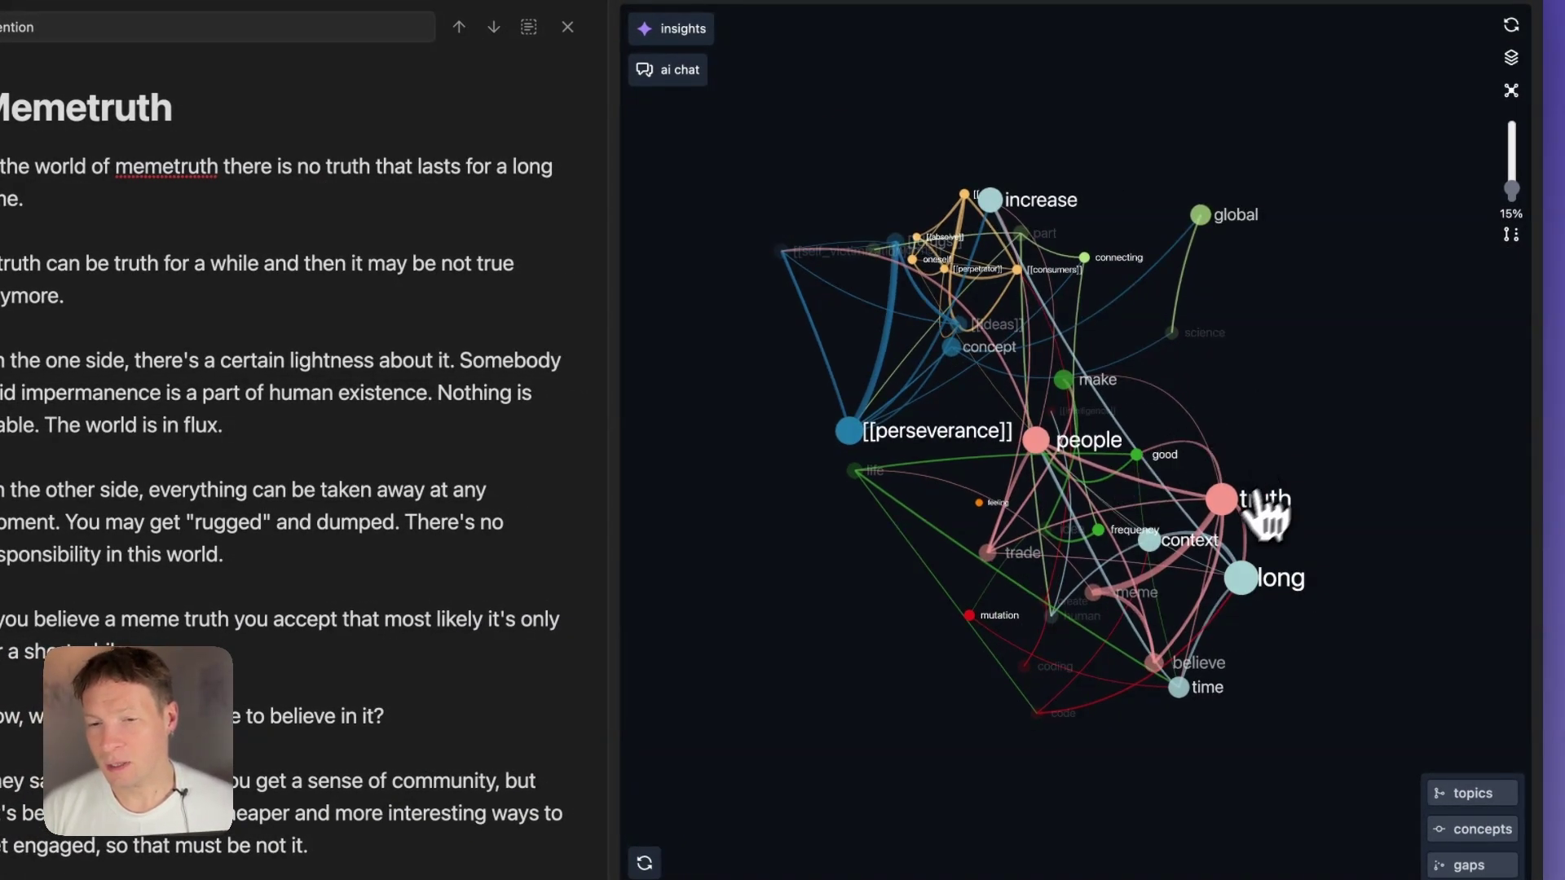
left_click(1266, 509)
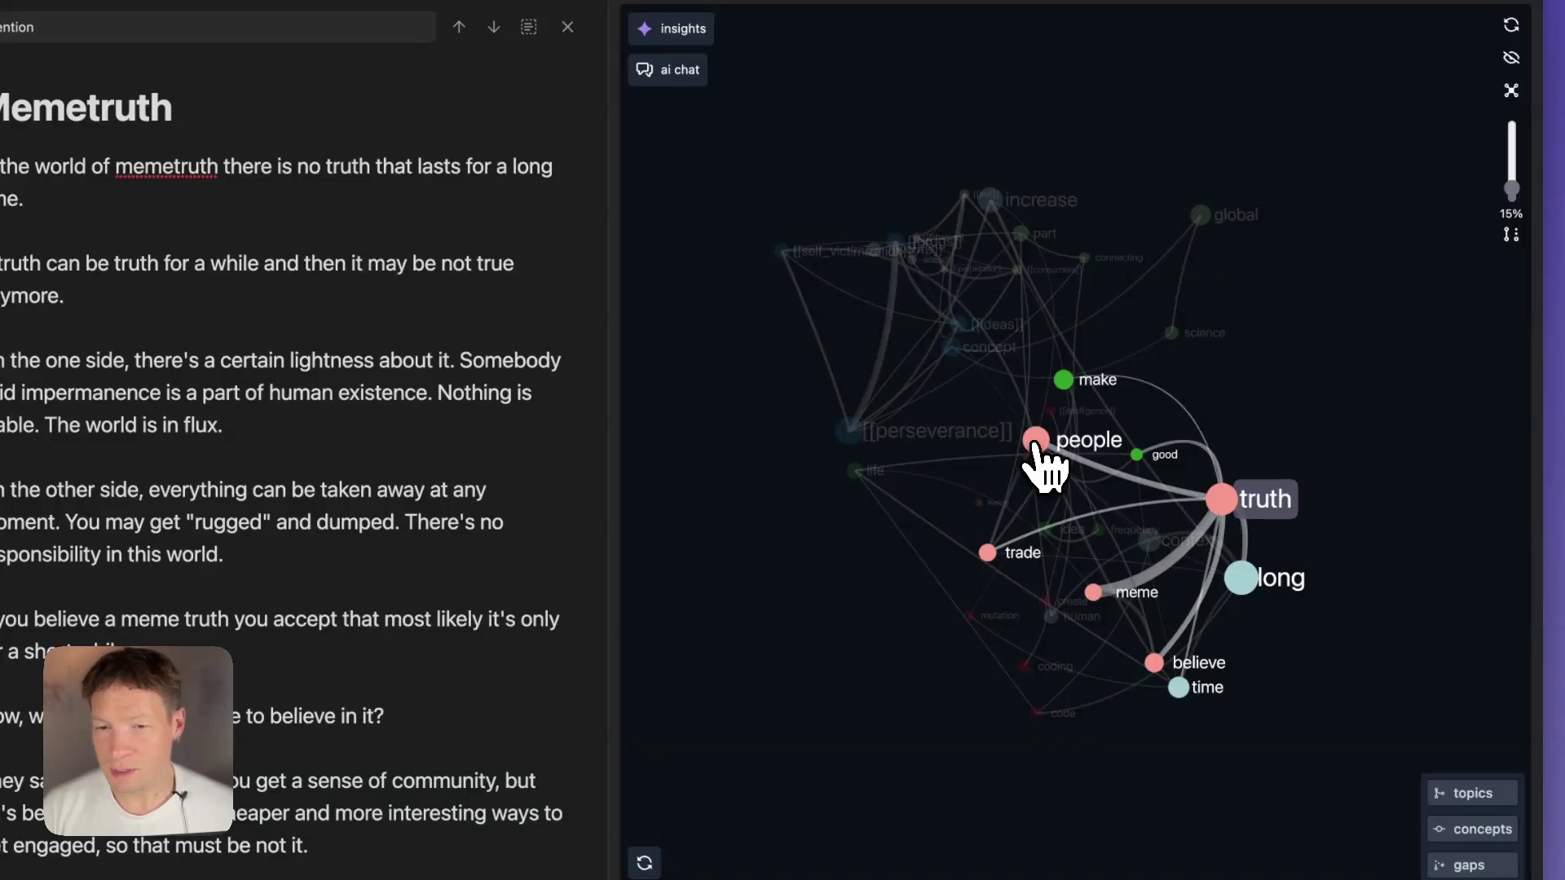
left_click(1214, 532)
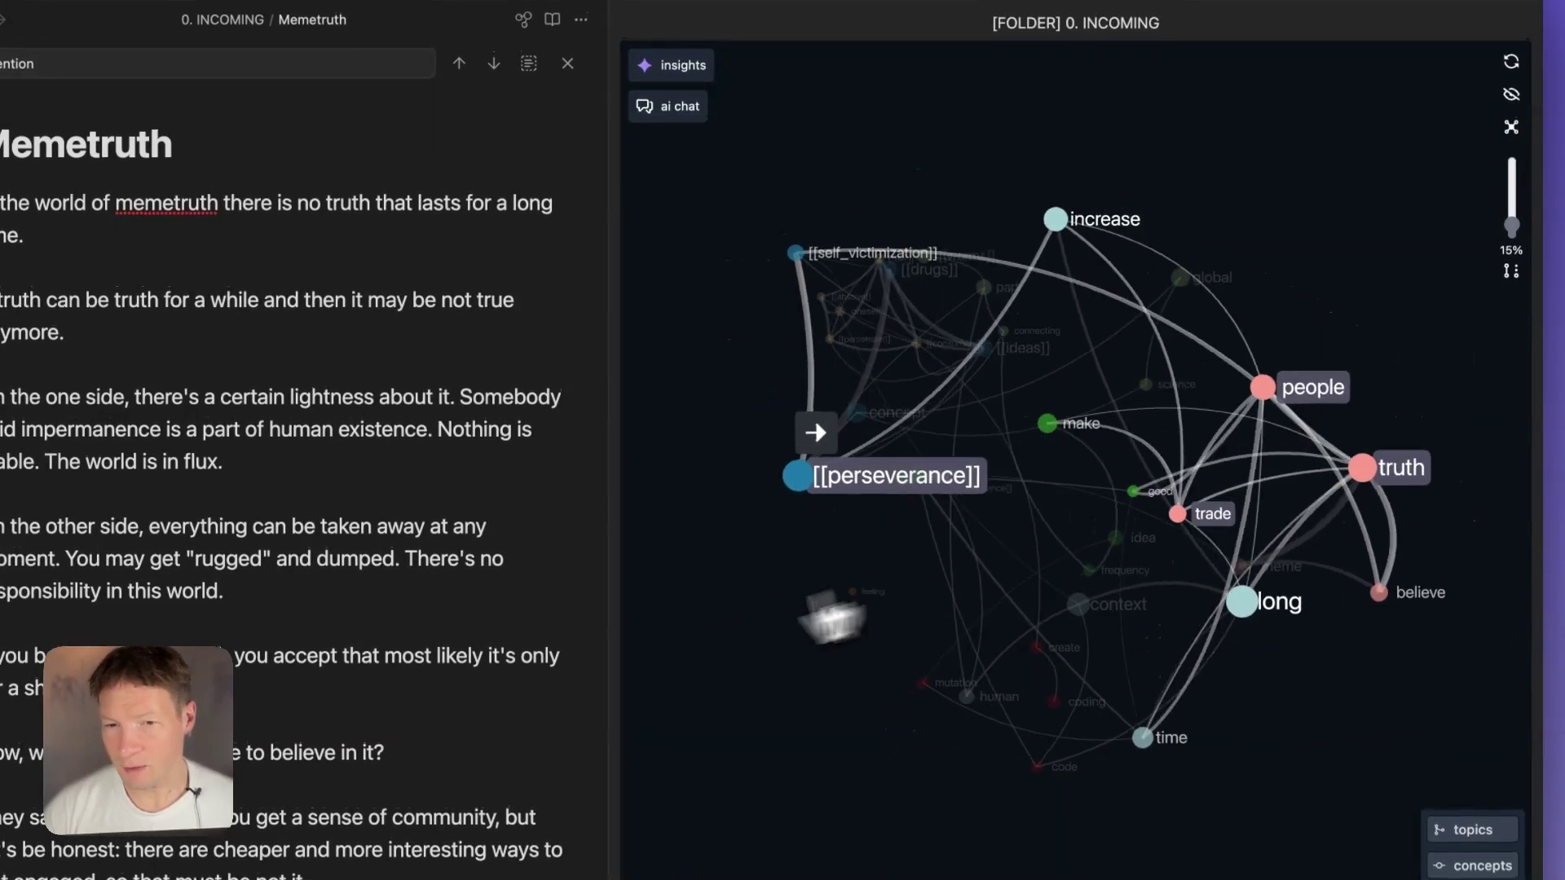
left_click(1512, 82)
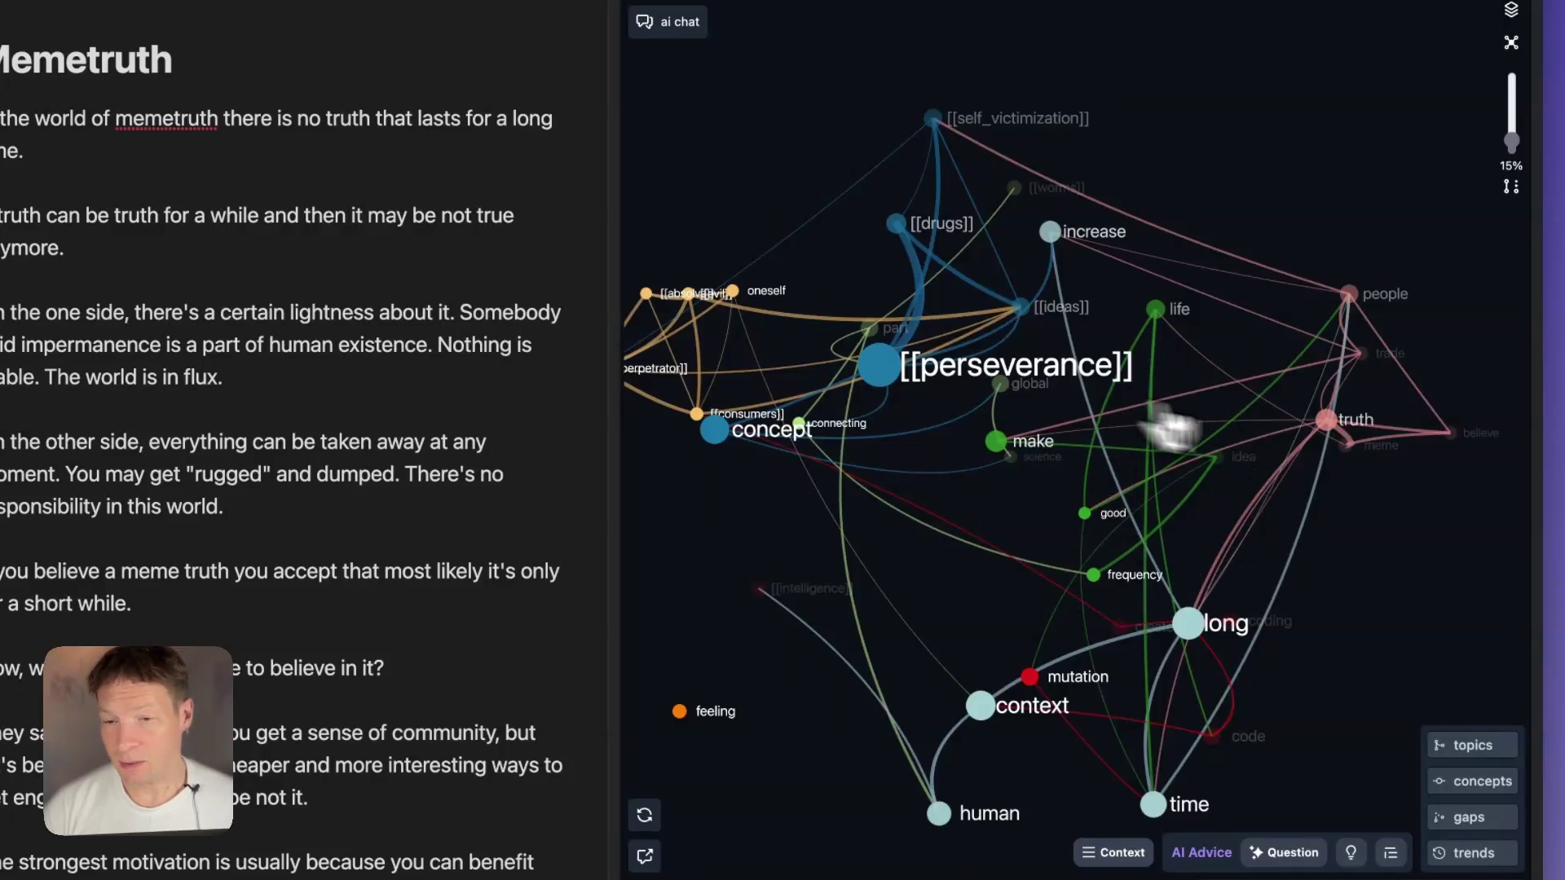
Show the gaps to bridge in the graph and read the context excerpts behind the highlighted topics.
left_click(1467, 817)
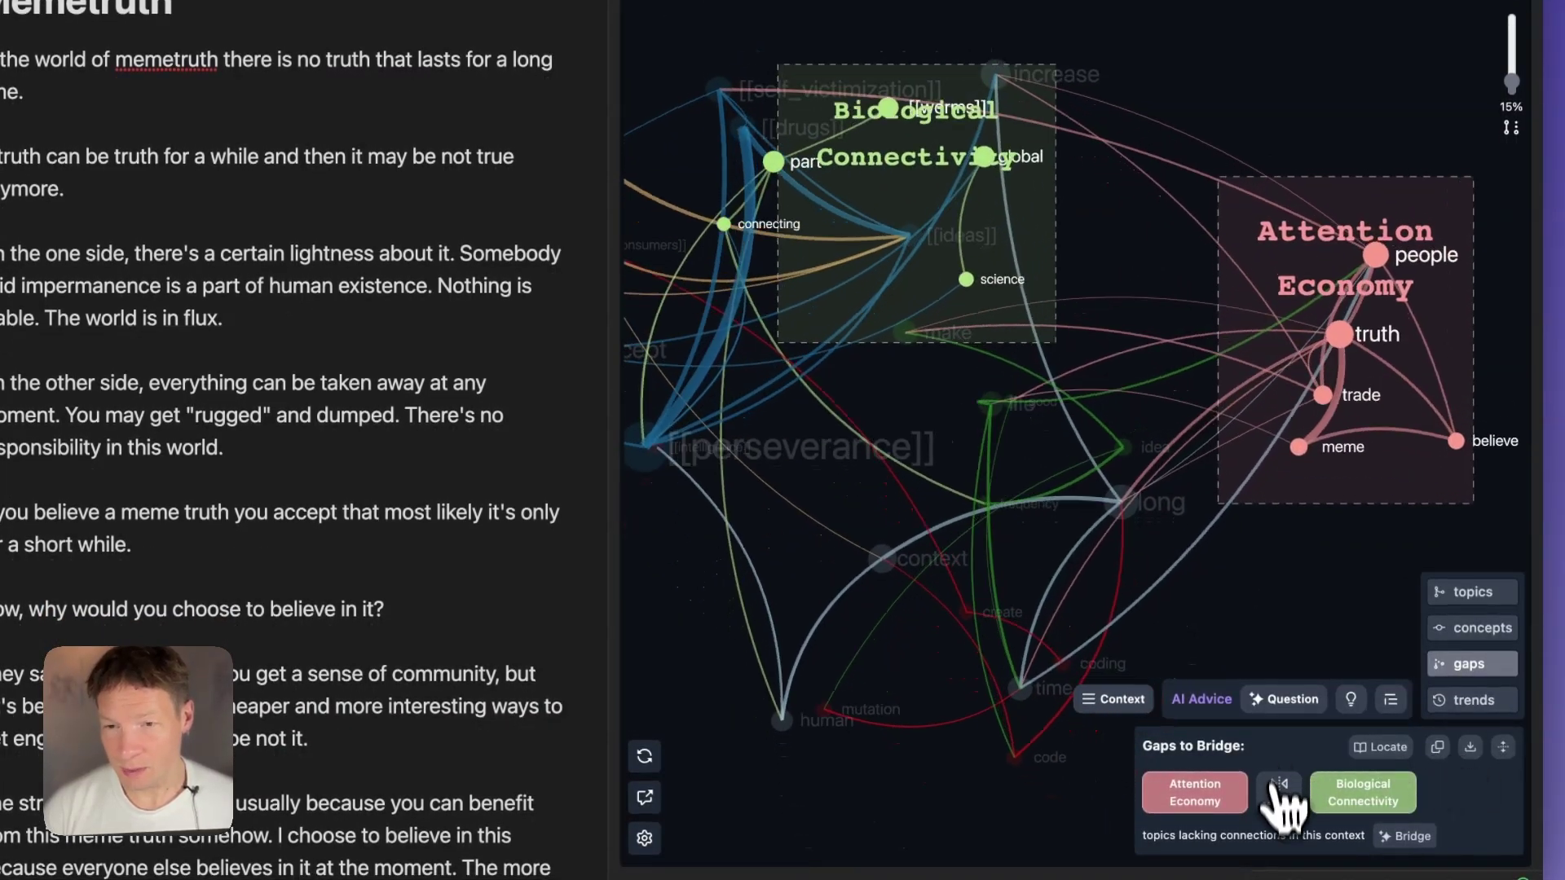
left_click(1278, 787)
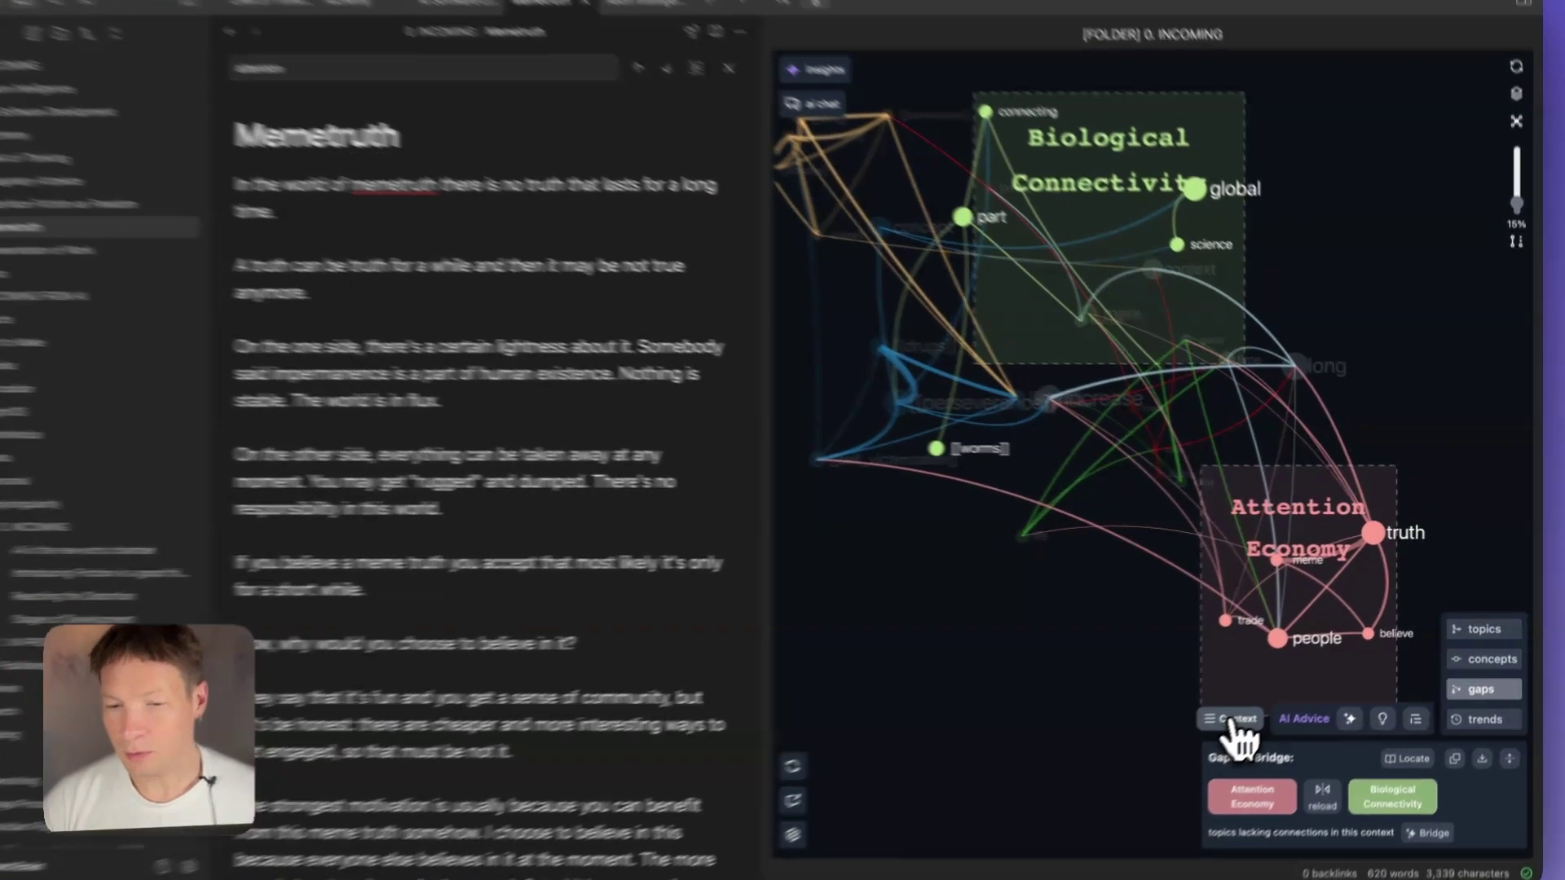
left_click(1251, 706)
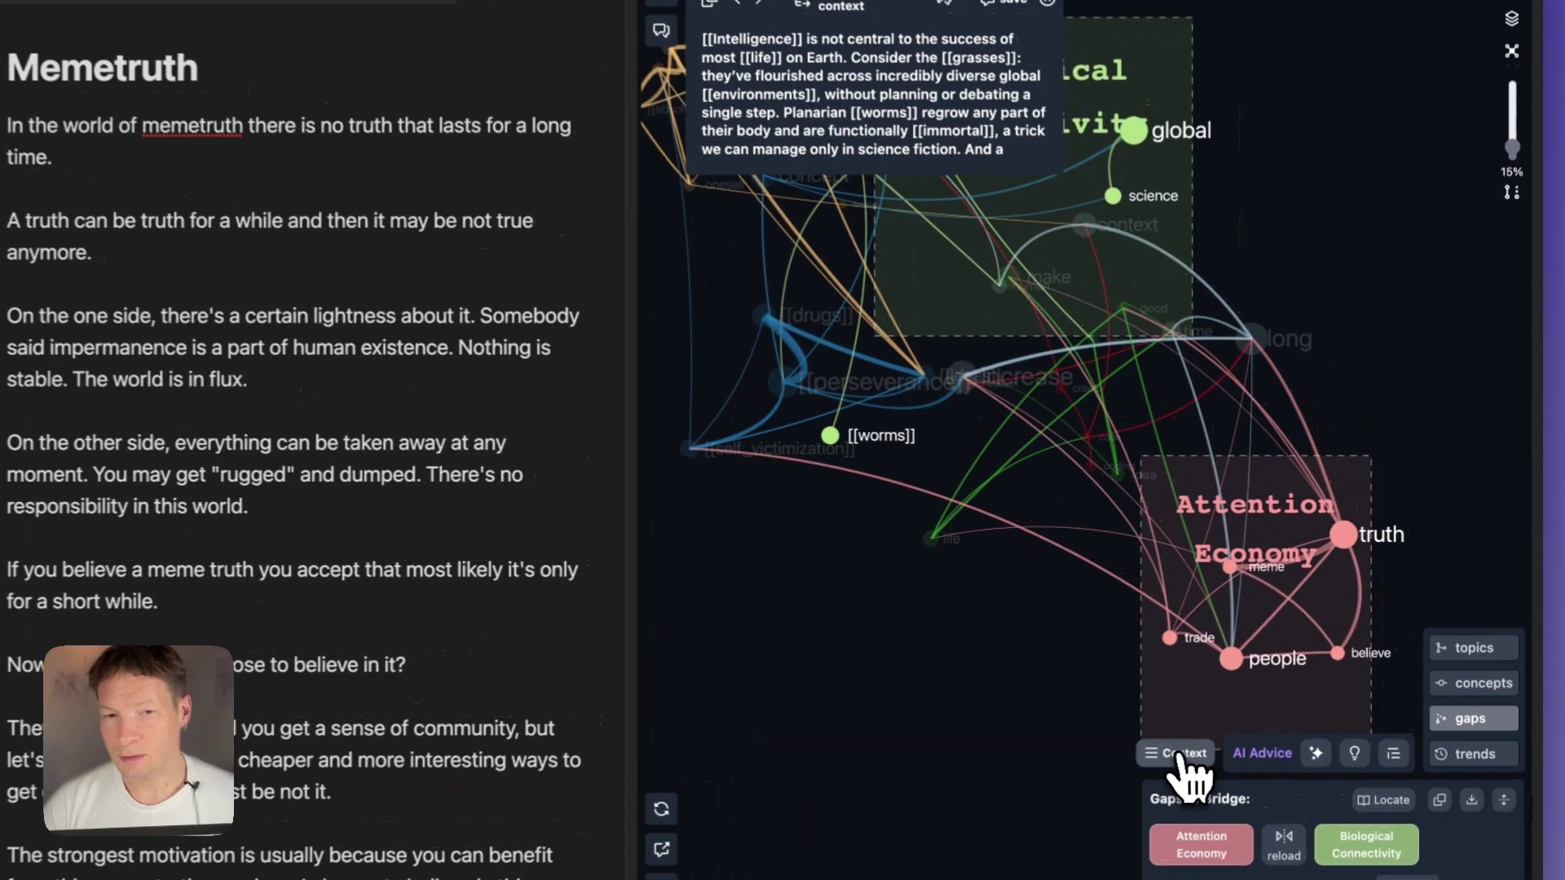
scroll(992, 169, "down", 2)
scroll(916, 213, "down", 5)
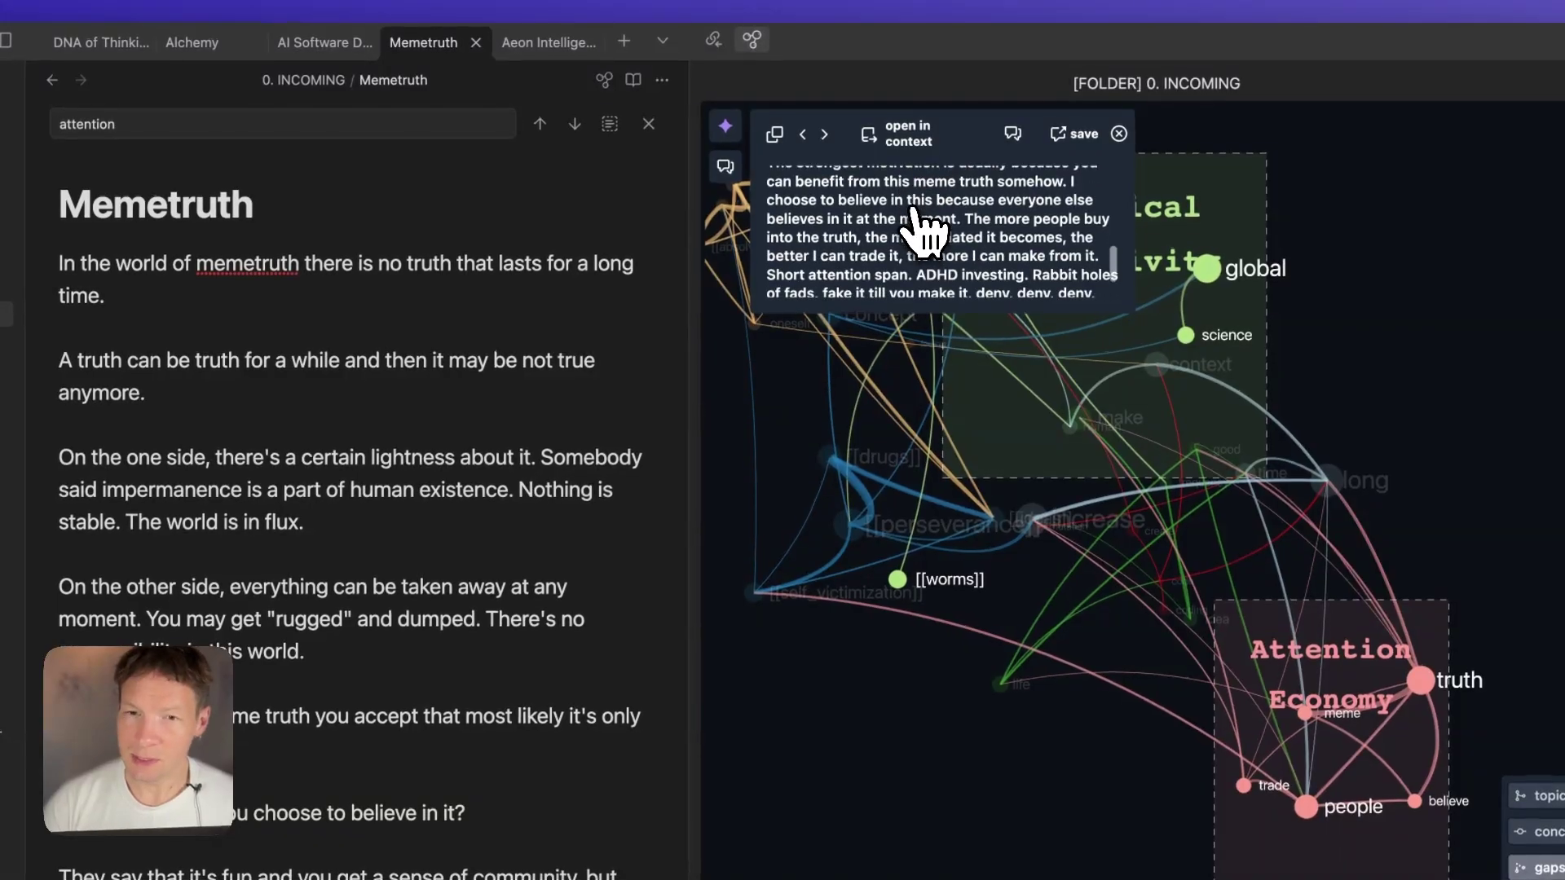
scroll(917, 216, "up", 6)
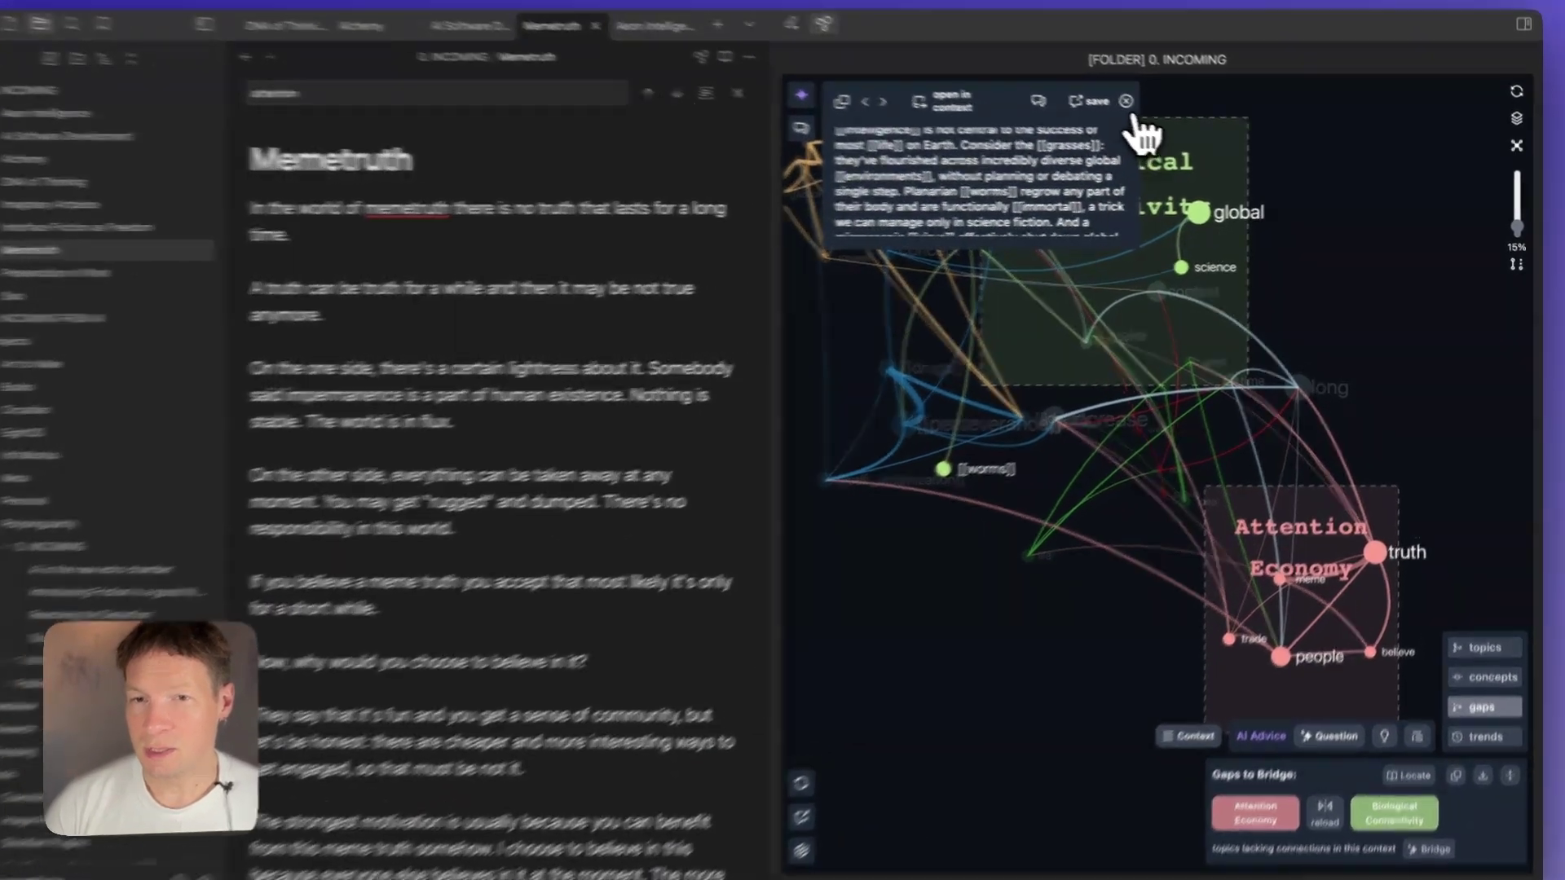
left_click(1151, 108)
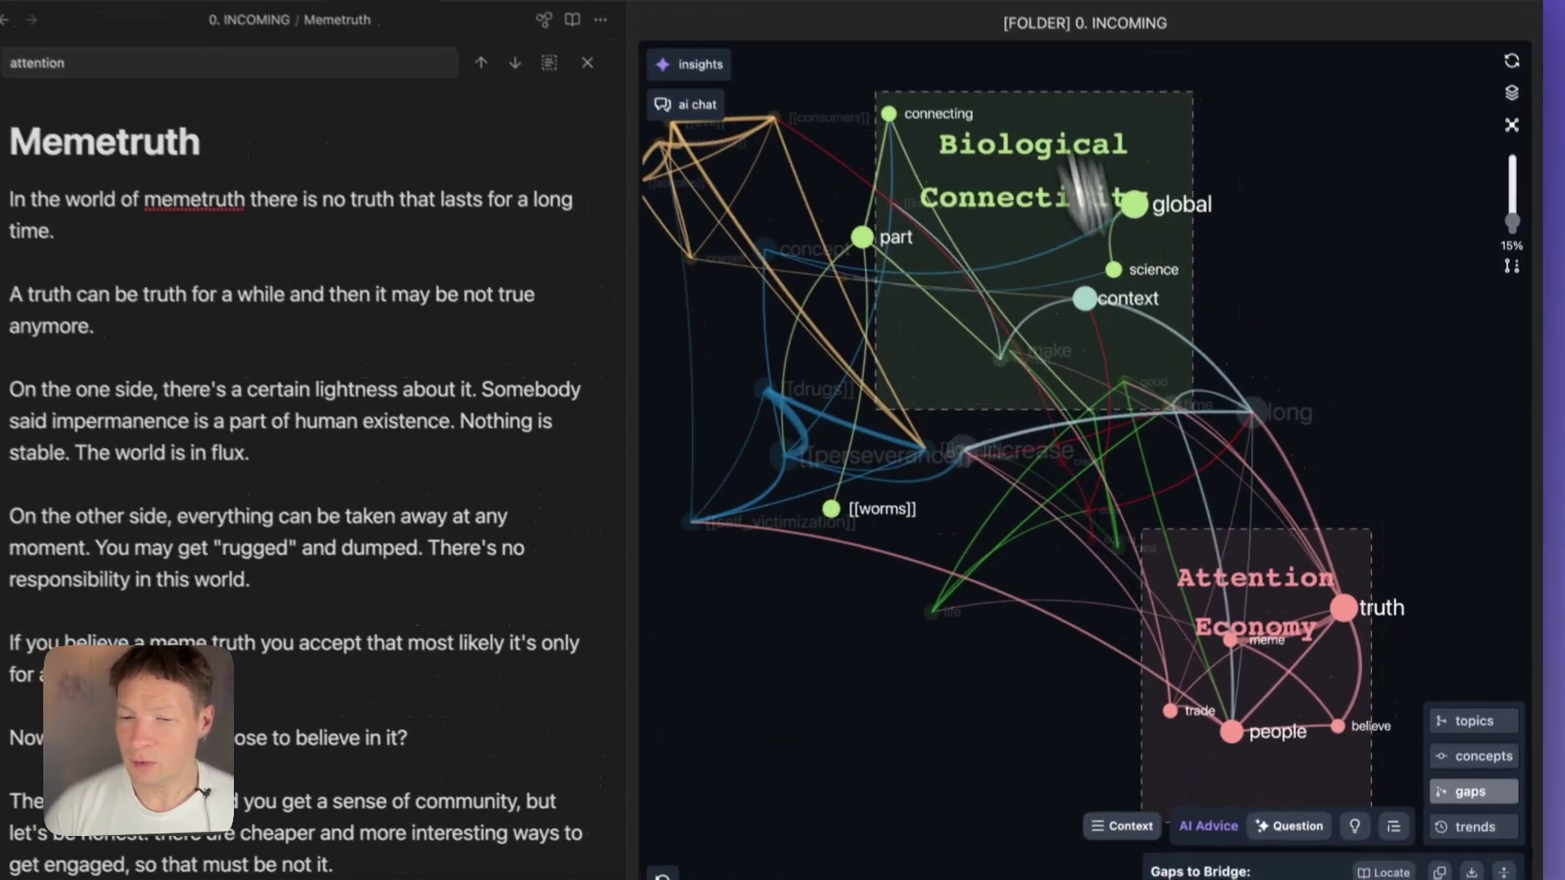
Generate an AI question that bridges the Attention Economy and Biological Connectivity topics.
left_click(1286, 688)
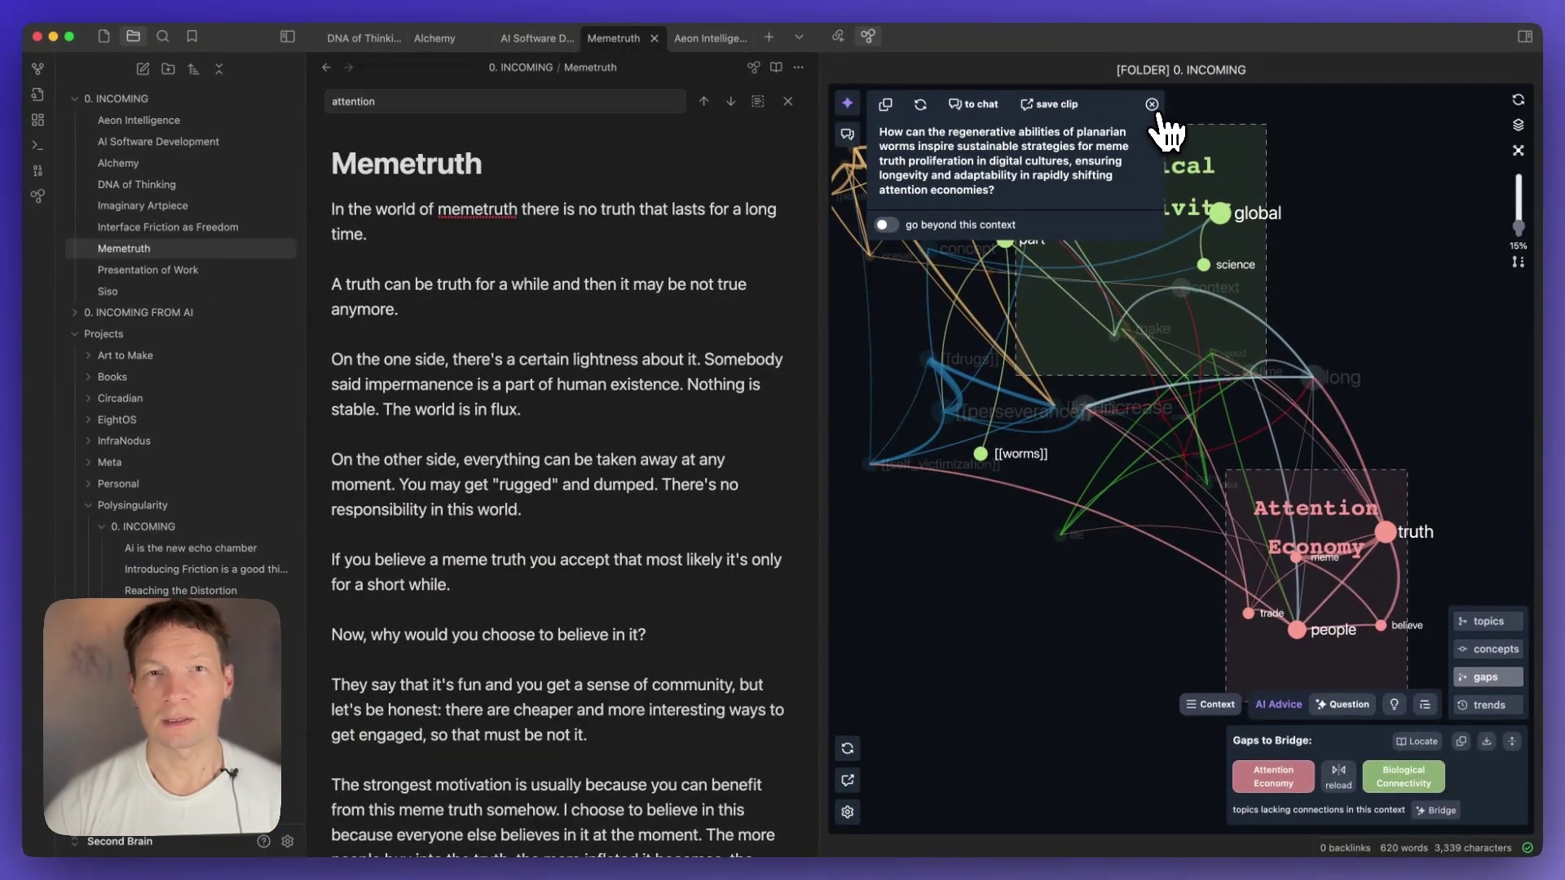
Close the generated AI question and examine the connections between clusters in the folder graph from several angles.
left_click(1151, 104)
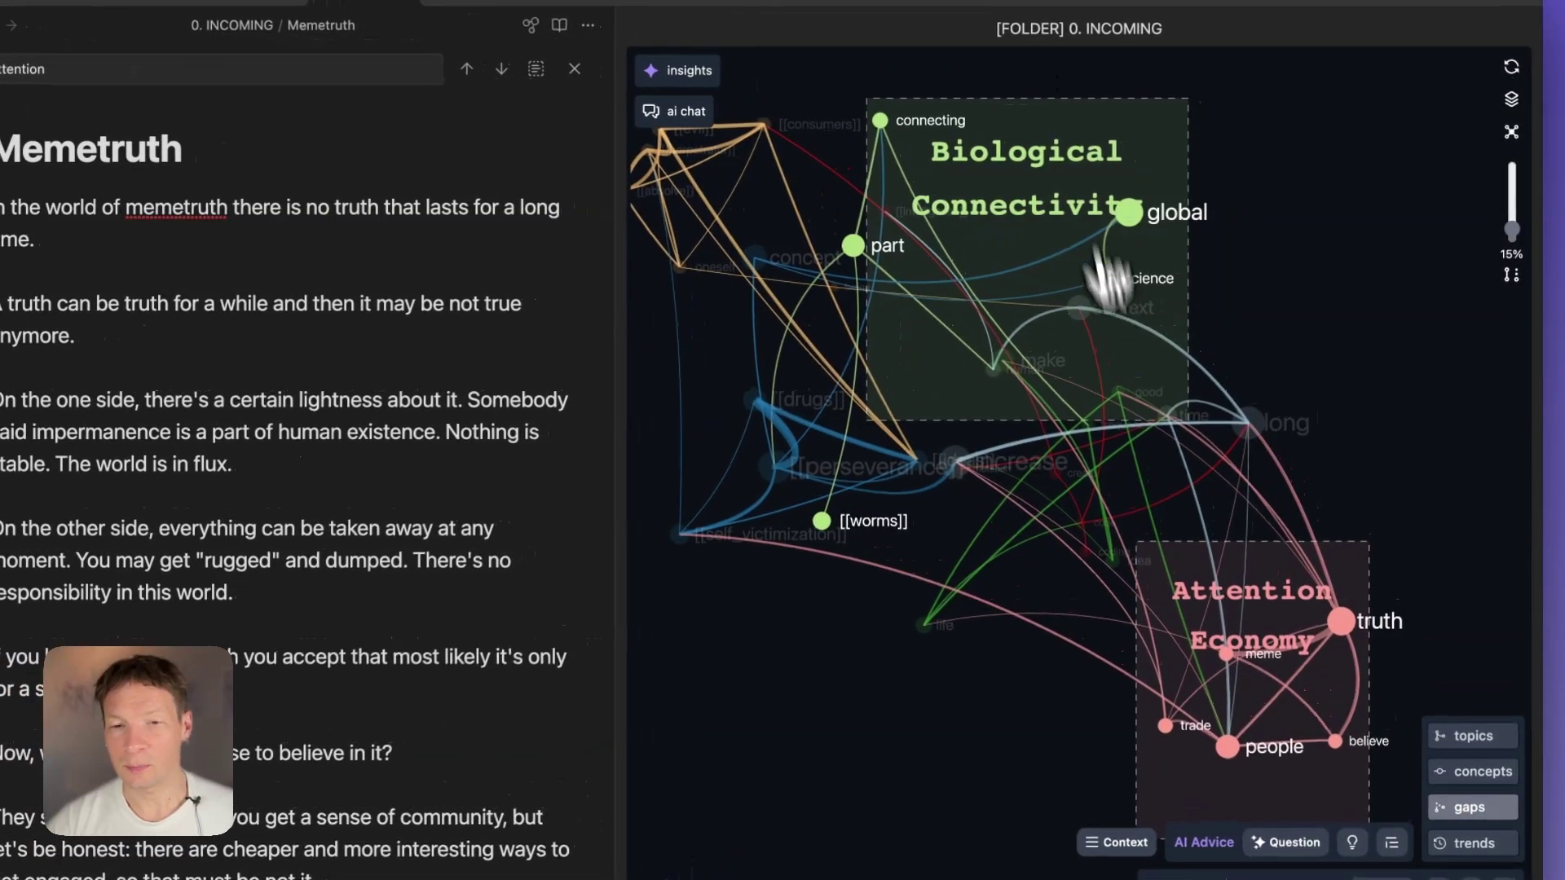
left_click_drag(1338, 320, 996, 547)
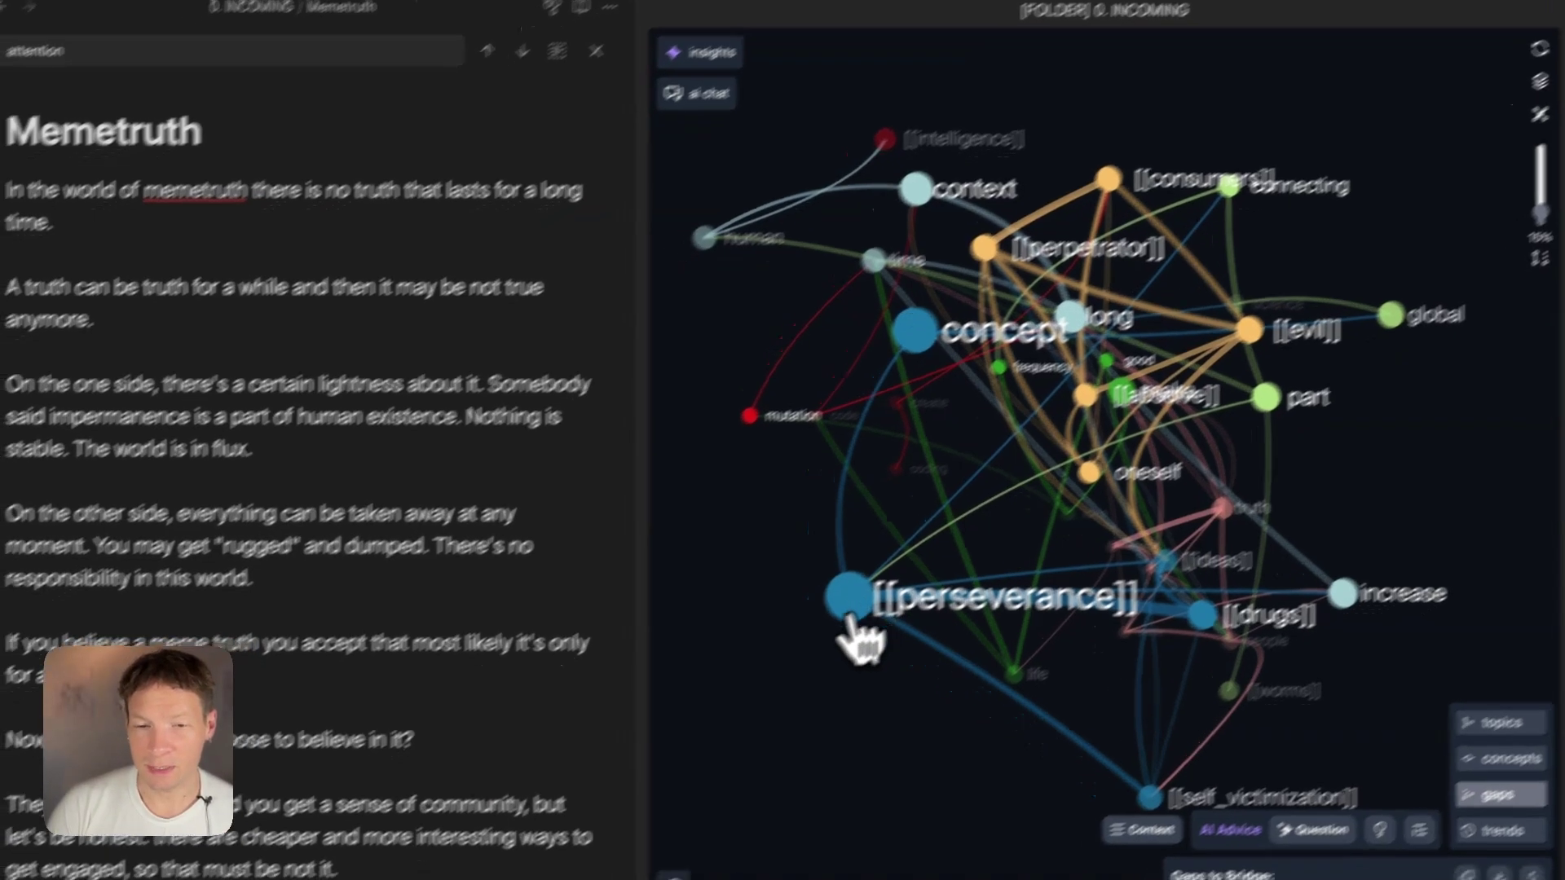
left_click_drag(815, 640, 849, 809)
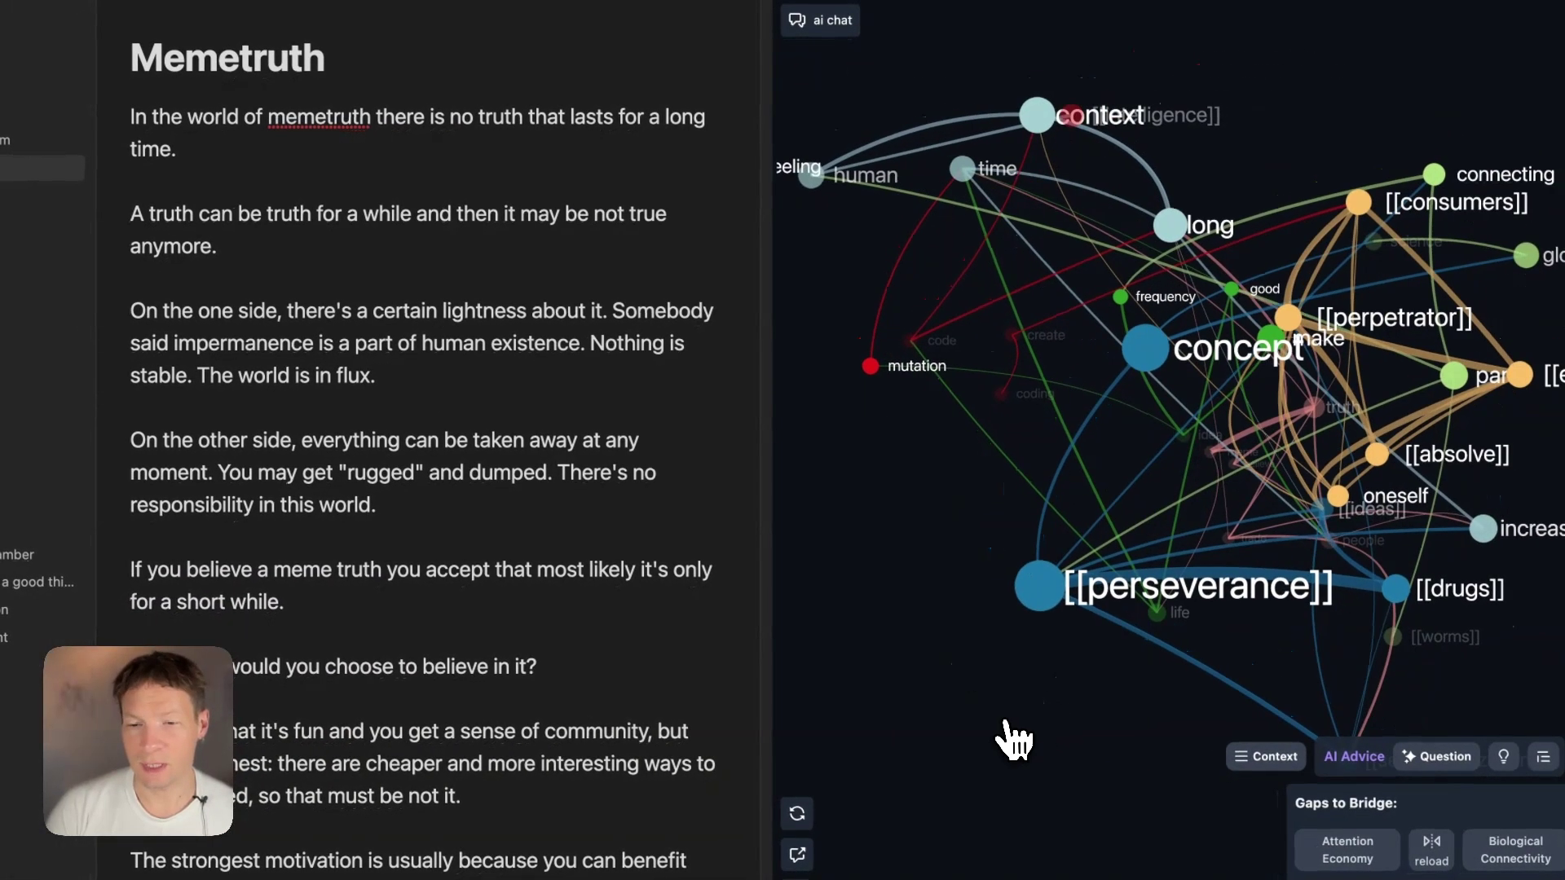
left_click_drag(1031, 526, 1133, 417)
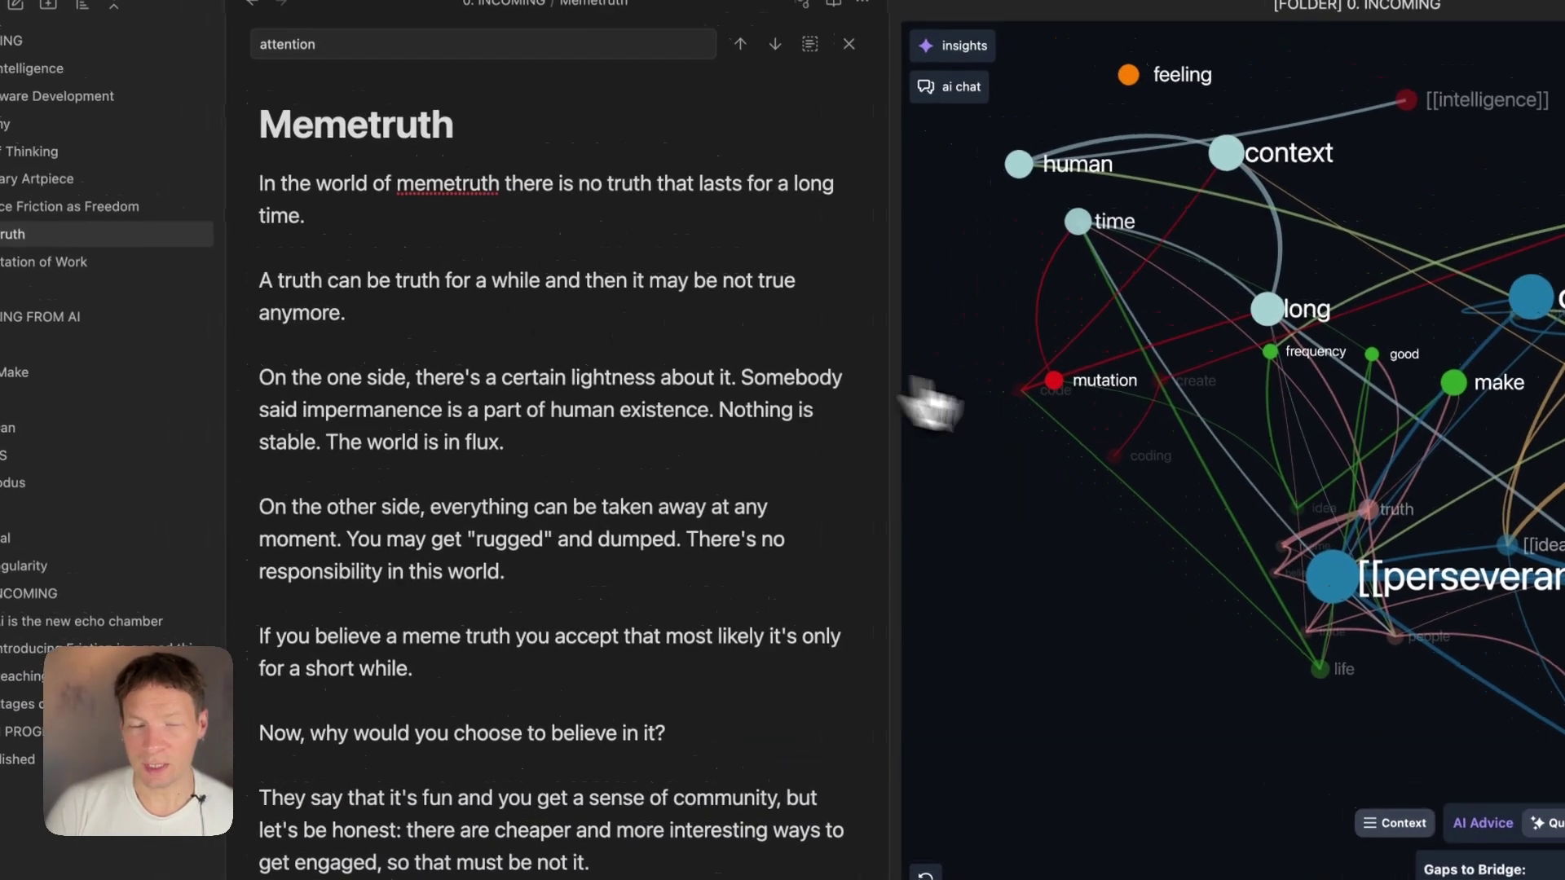
left_click_drag(793, 318, 874, 341)
left_click_drag(1031, 436, 1034, 482)
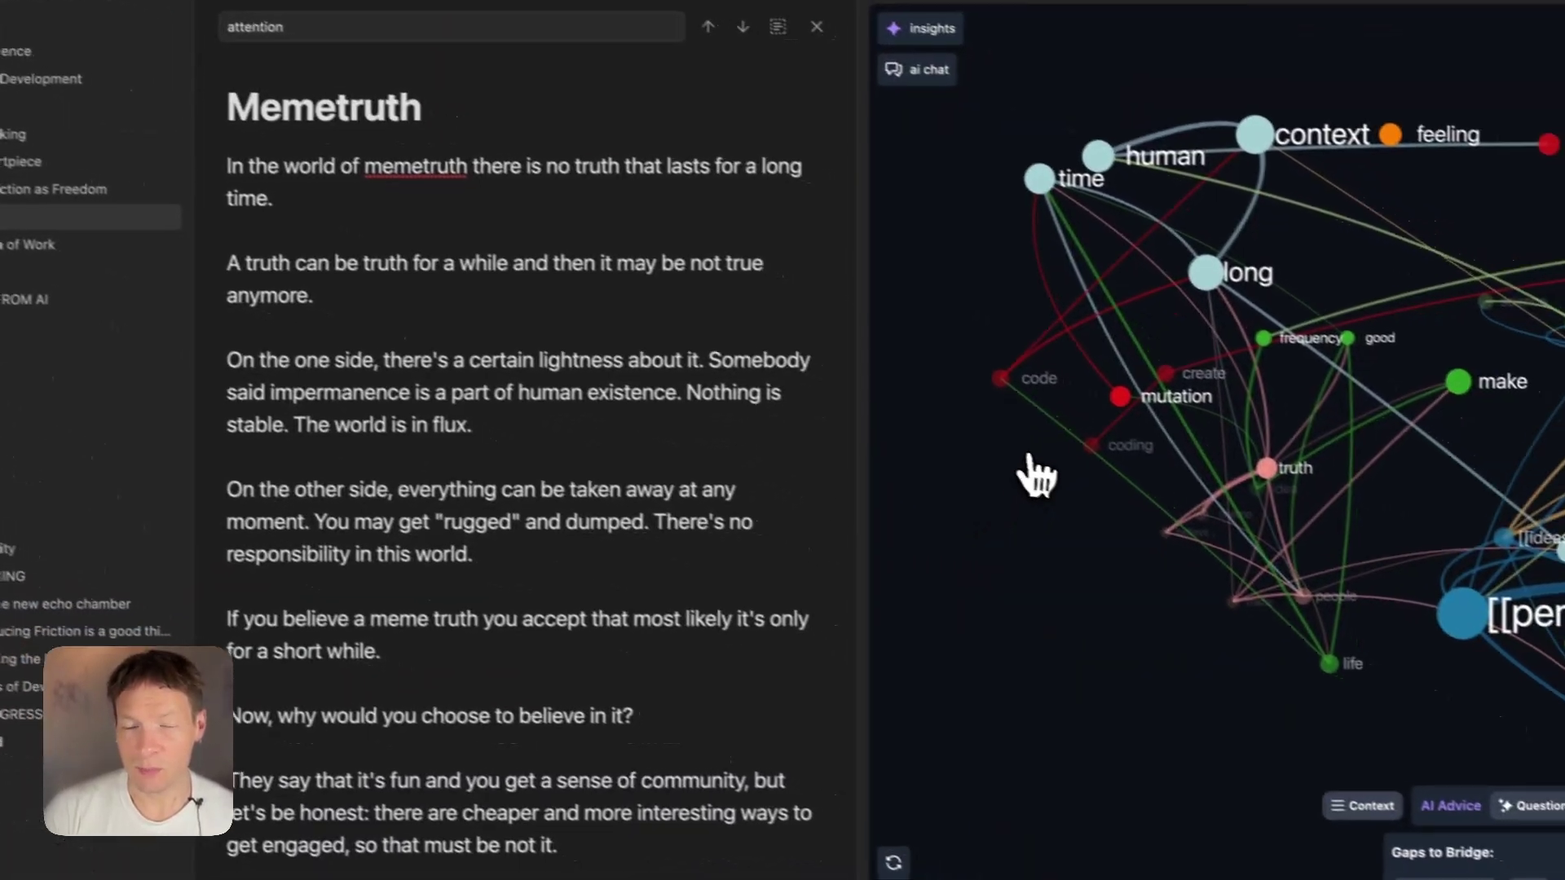
left_click_drag(1198, 520, 1121, 614)
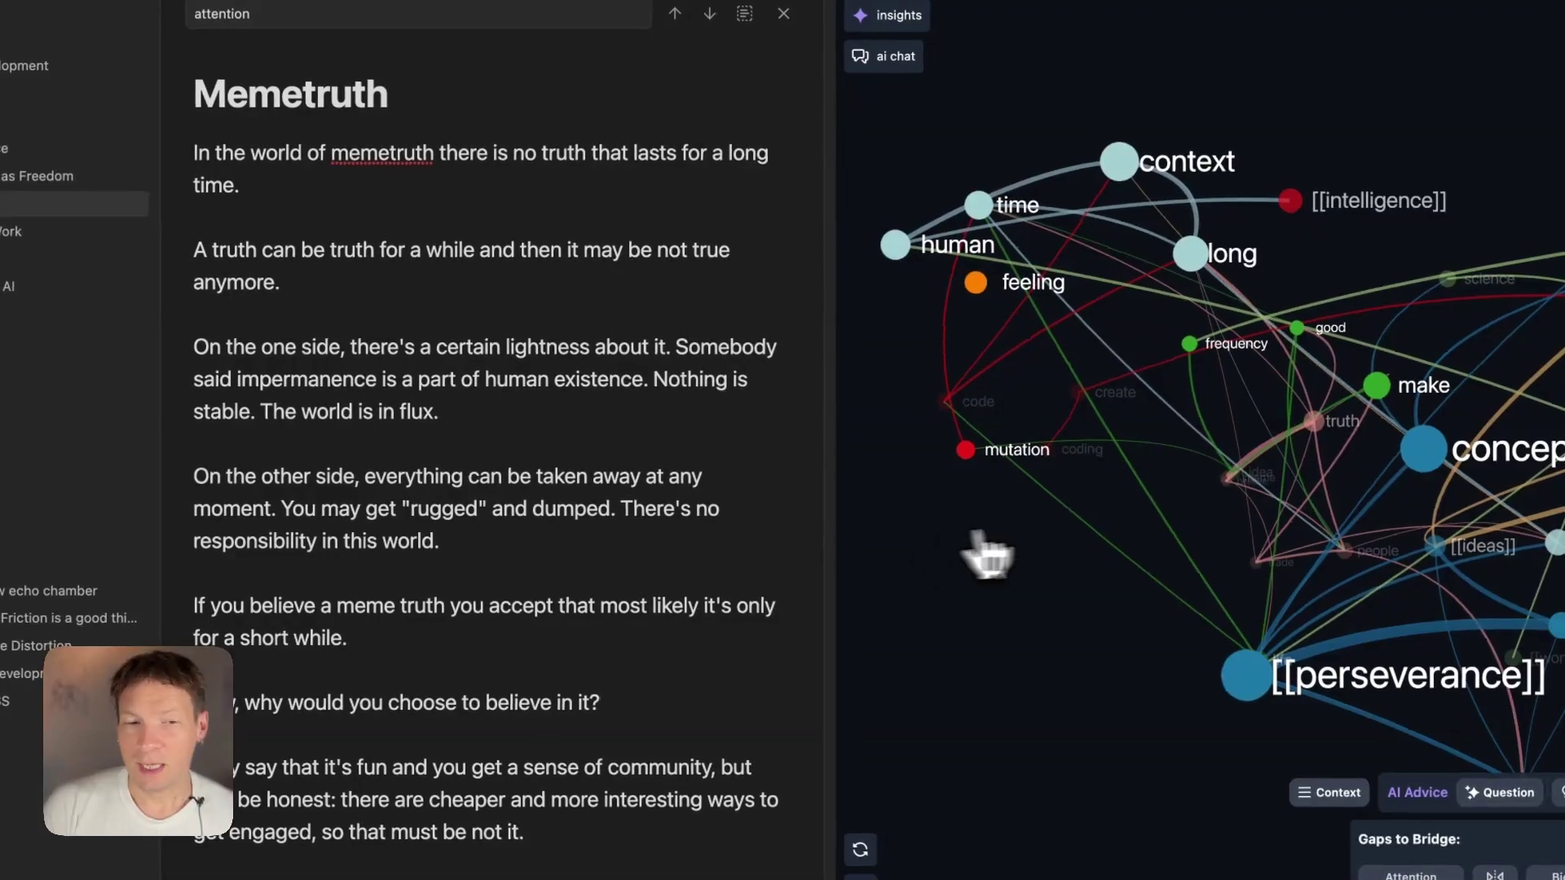
mouse_move(1169, 414)
left_mouse_down()
mouse_move(1098, 557)
mouse_move(1143, 404)
left_mouse_up()
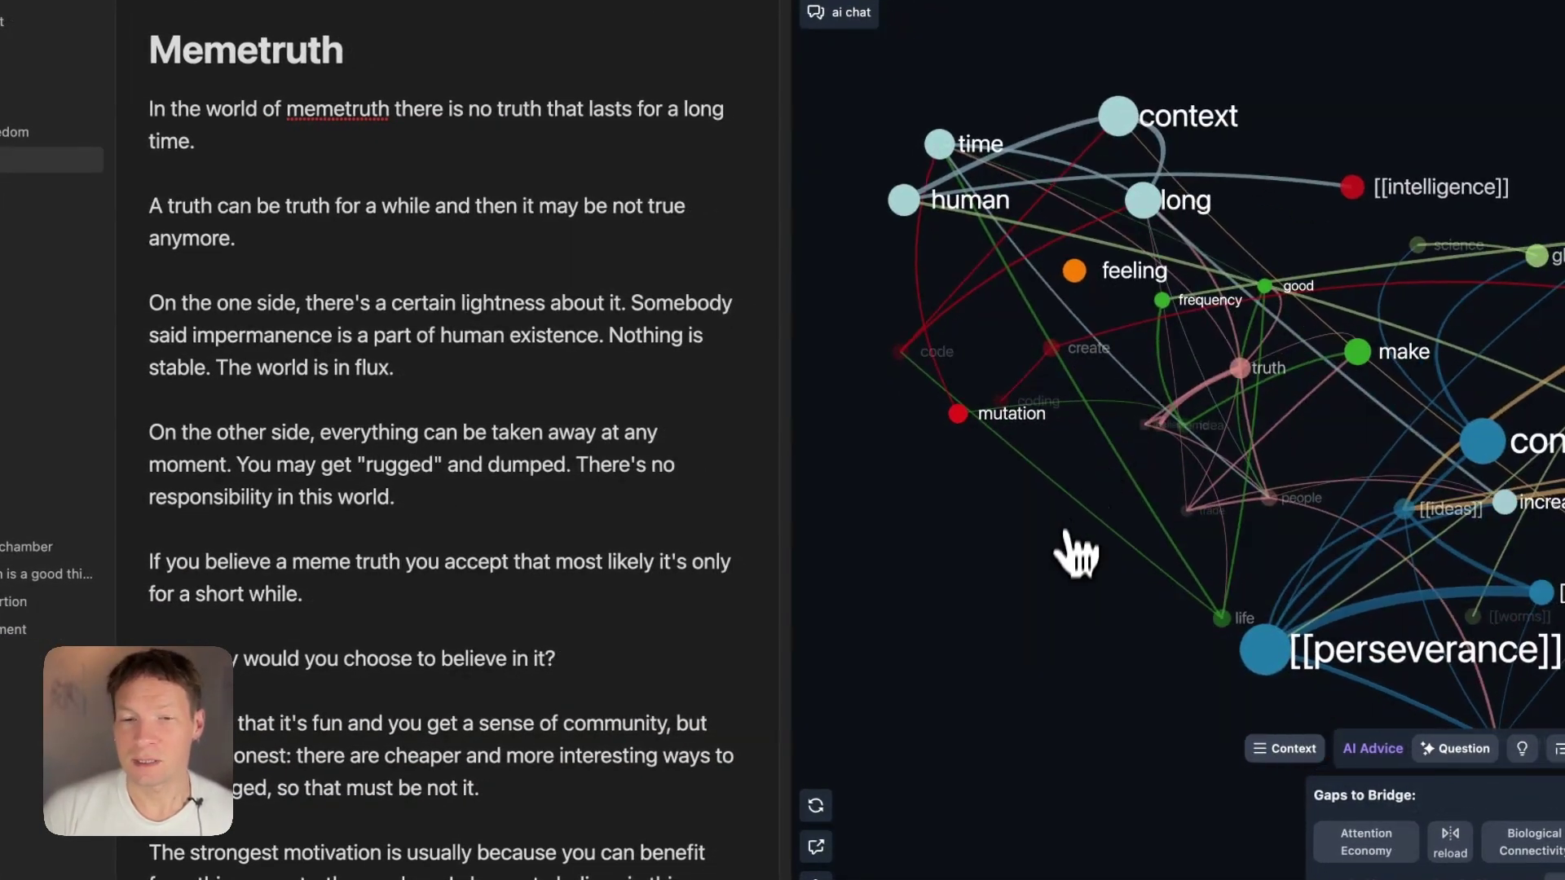
left_click_drag(1075, 555, 971, 524)
left_click_drag(1198, 478, 1110, 412)
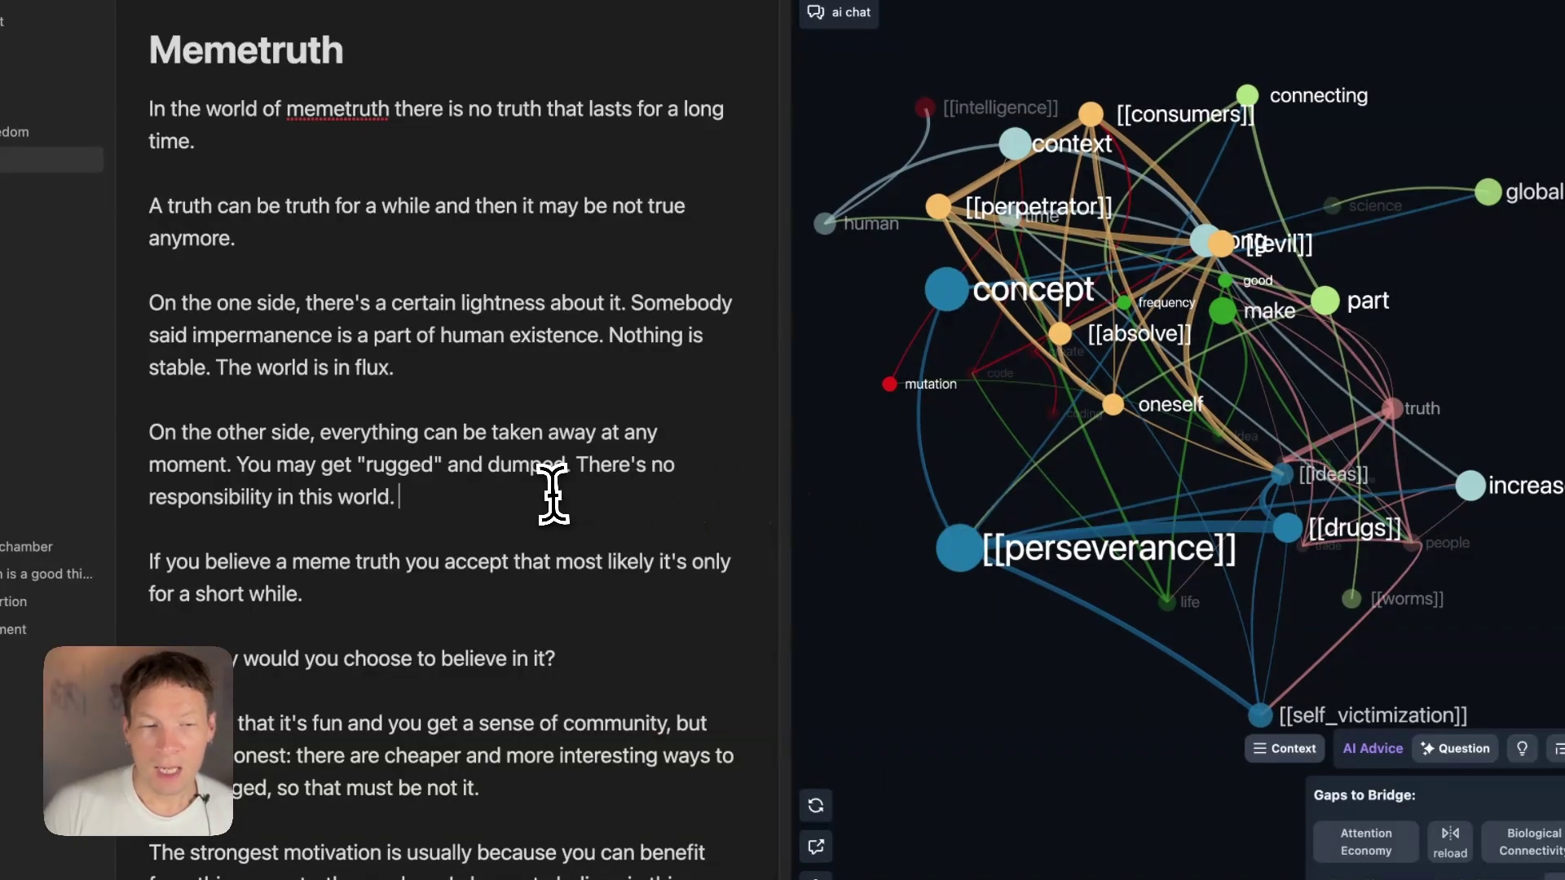
left_click_drag(929, 442, 1101, 445)
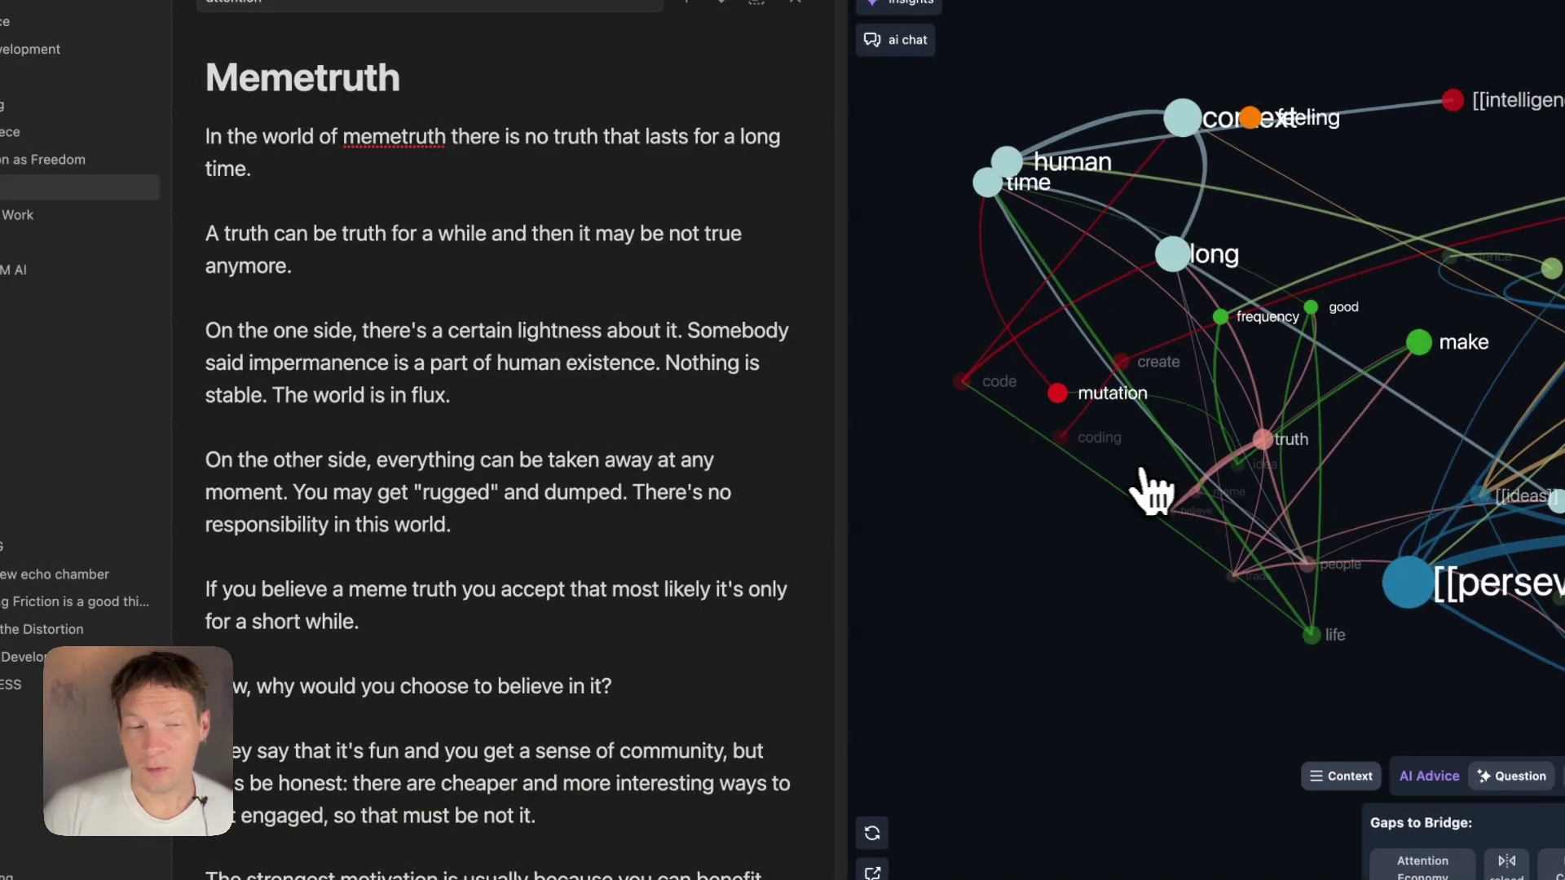
left_click_drag(1149, 493, 904, 499)
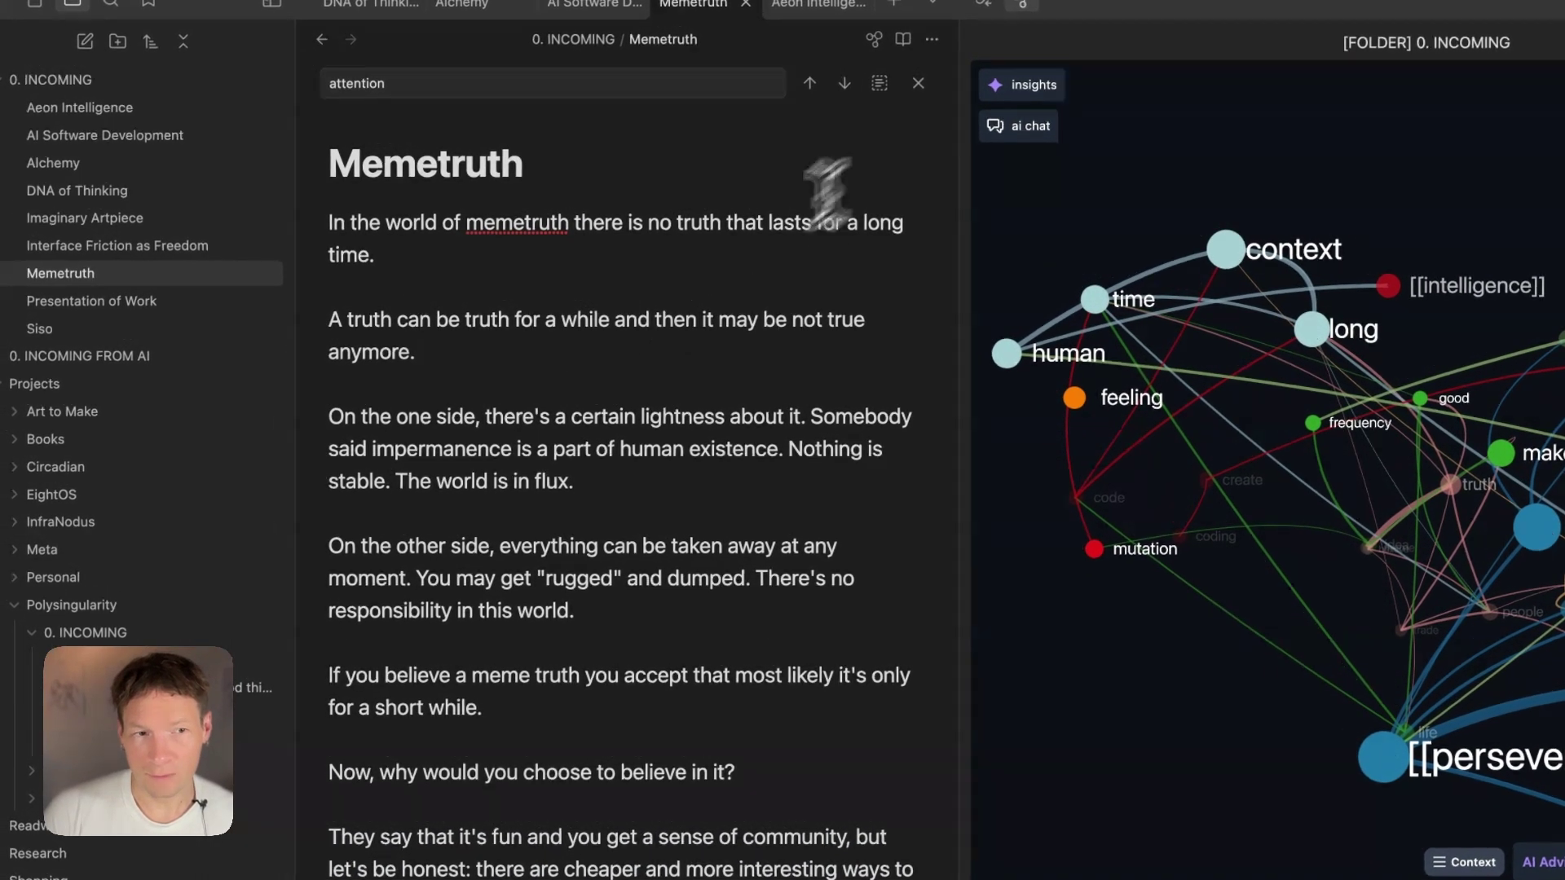
Find the word "attention" in the Memetruth note and close the note's search.
left_click(510, 272)
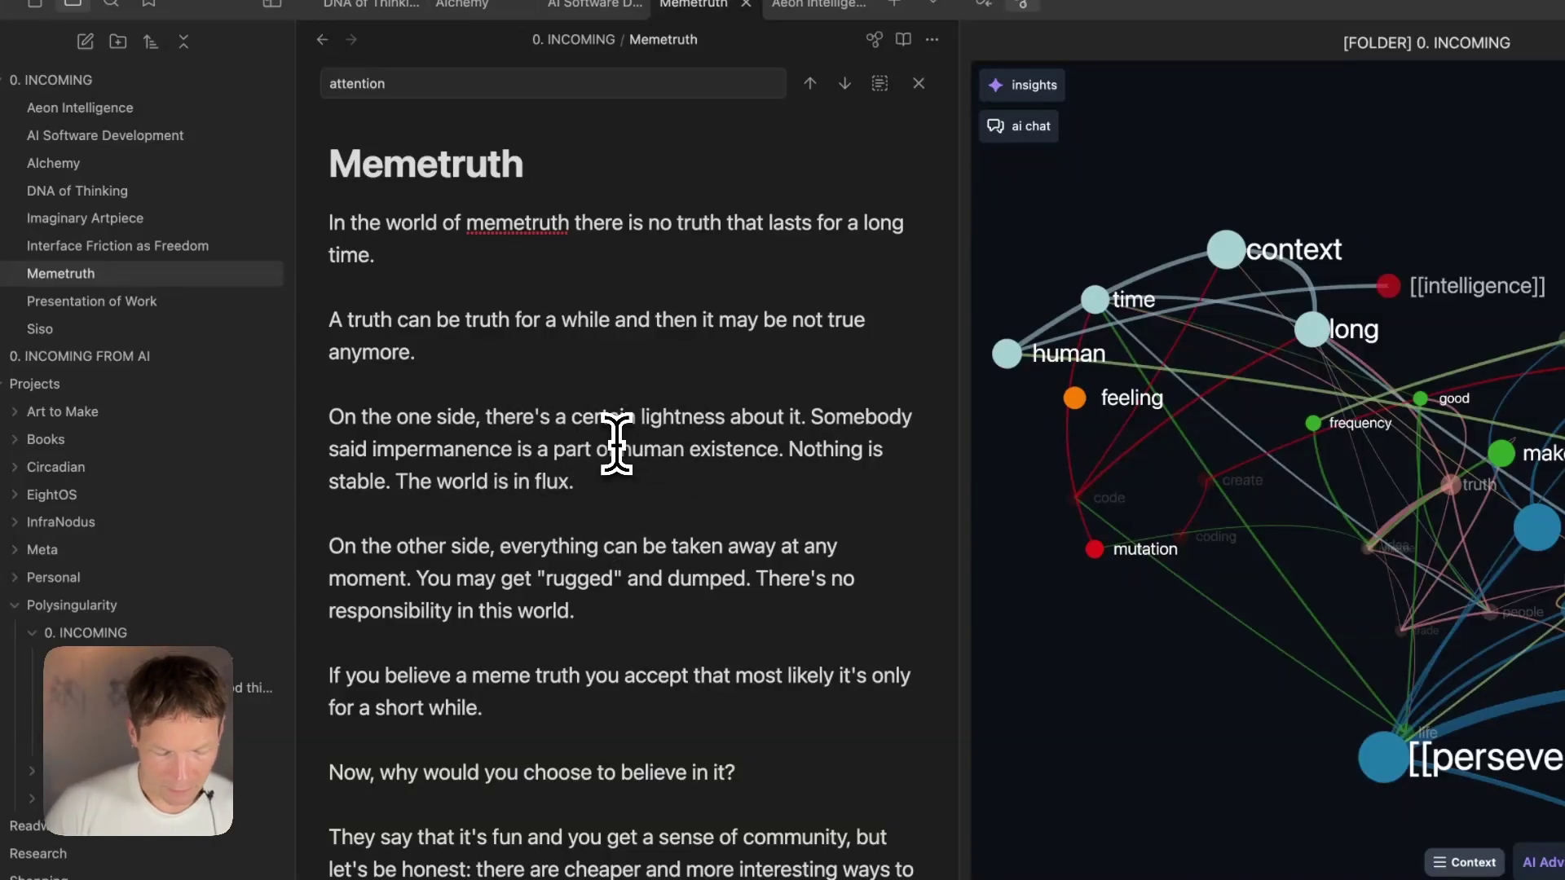
key("Return")
key("Return")
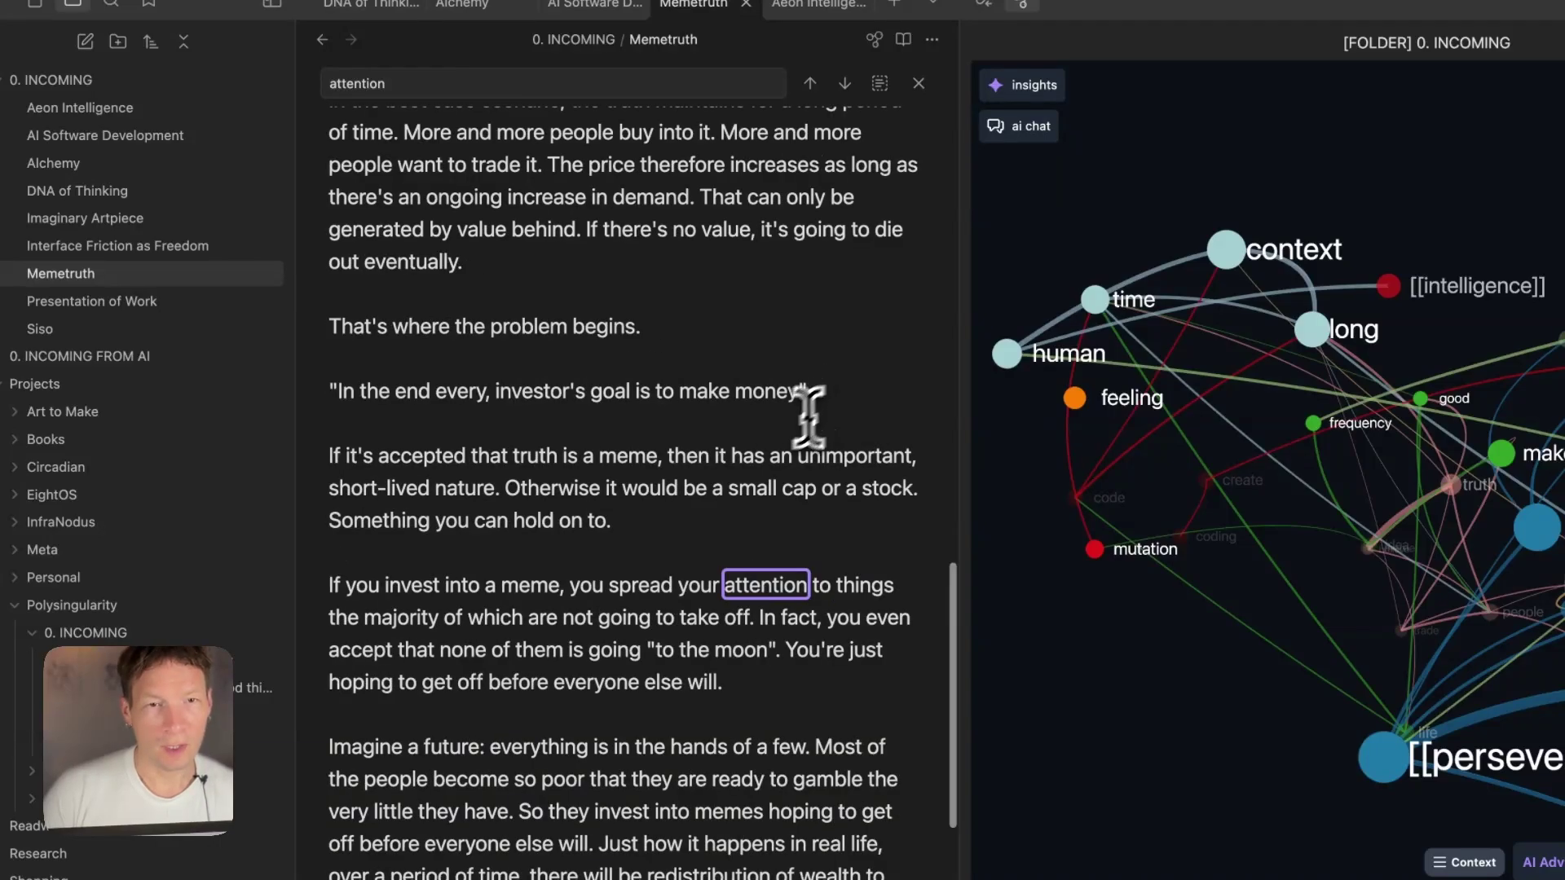
left_click(892, 99)
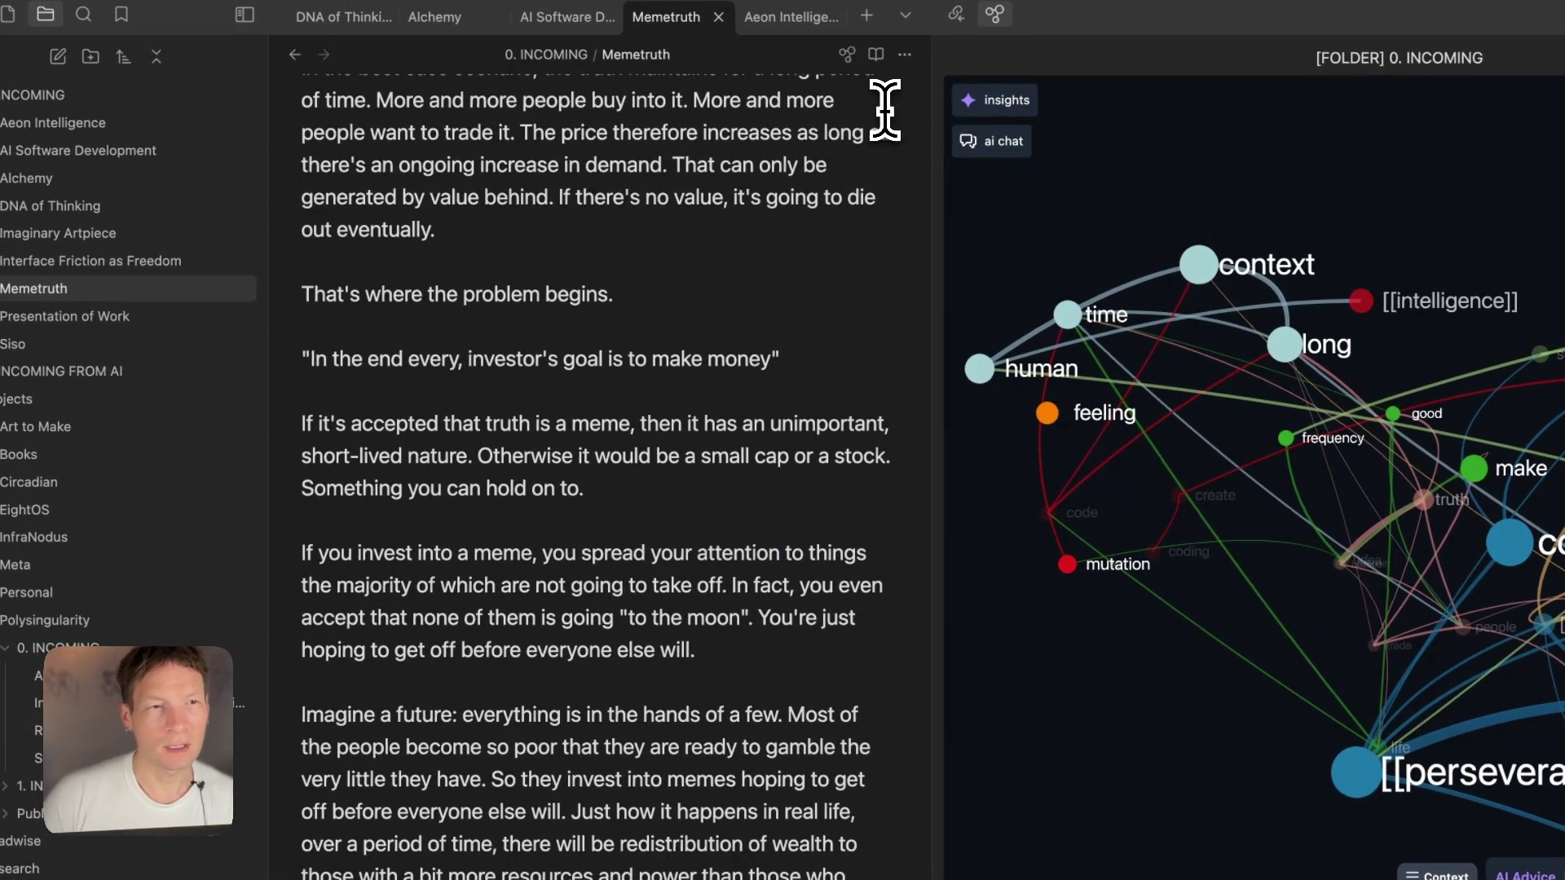
Open Obsidian's built-in graph view, clear its file filter and examine the links across the whole vault.
key("ctrl+g")
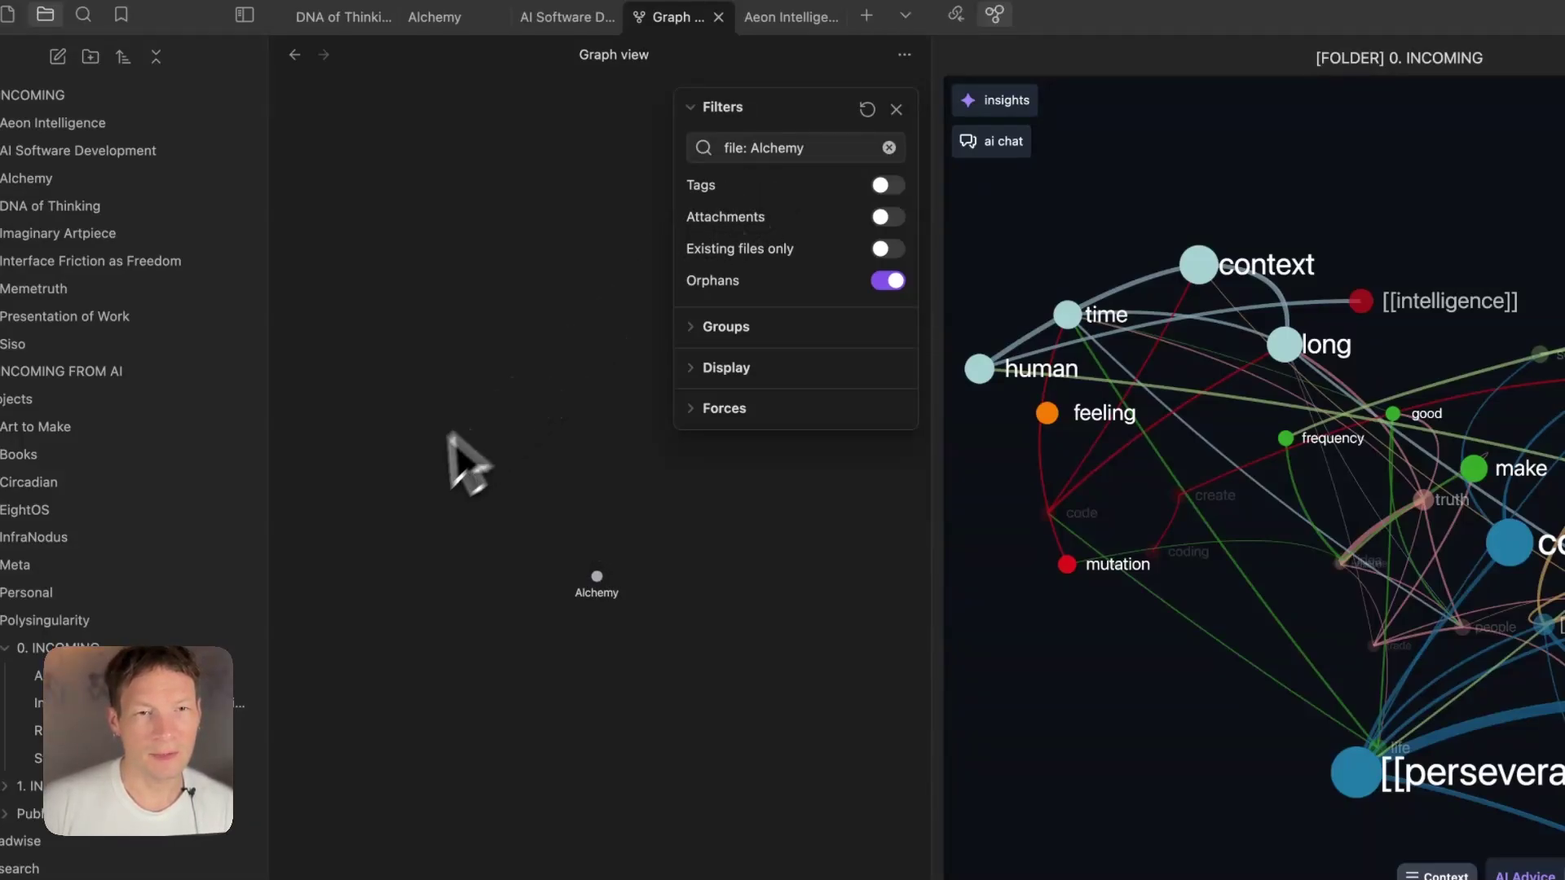
left_click(889, 147)
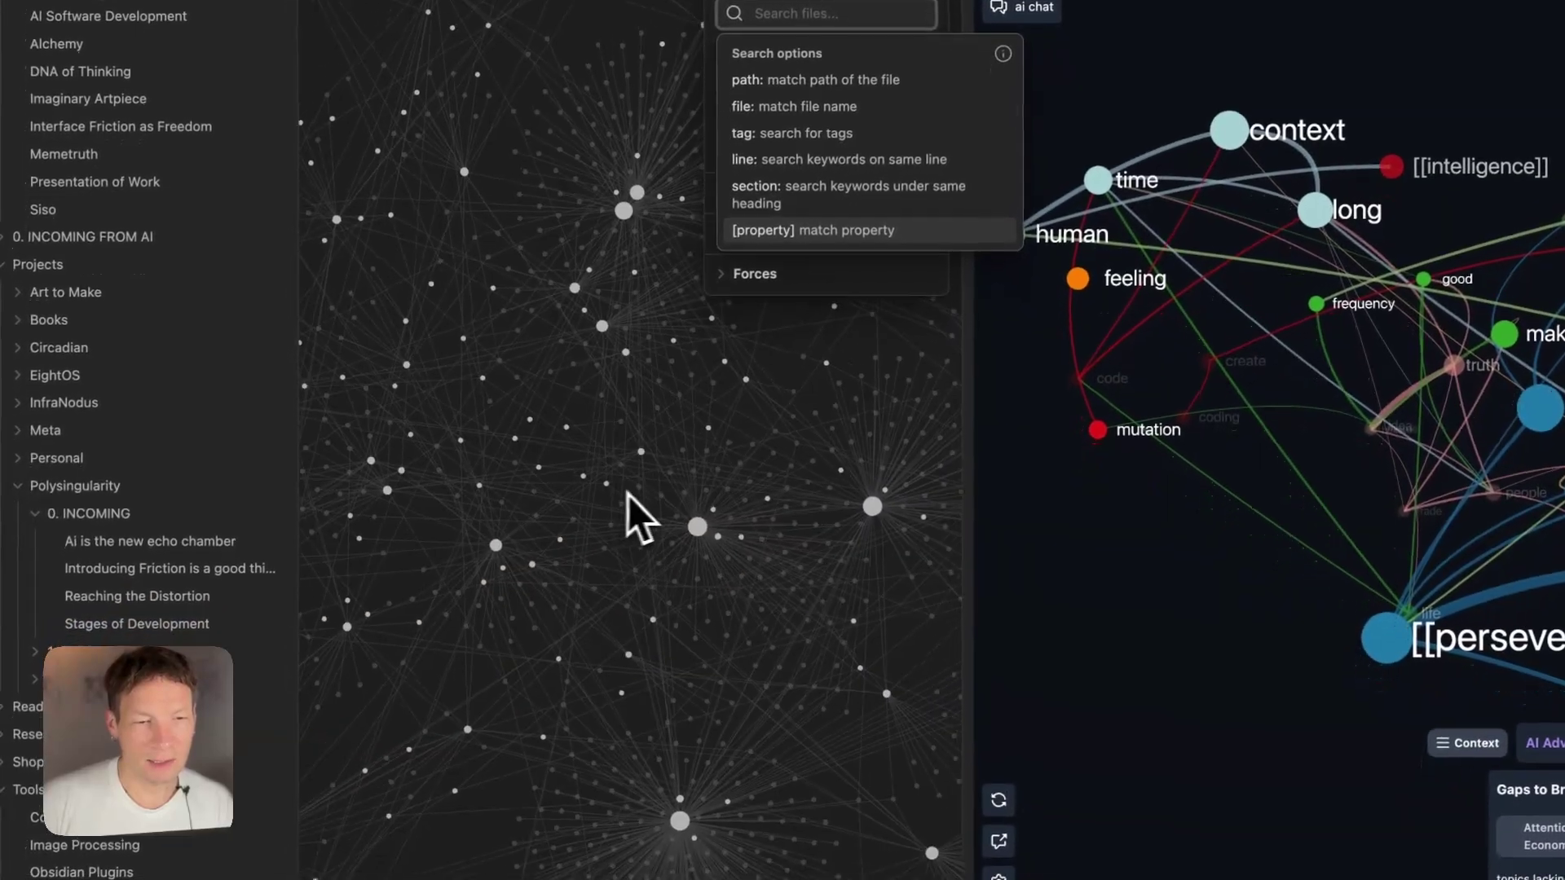
scroll(568, 566, "down", 4)
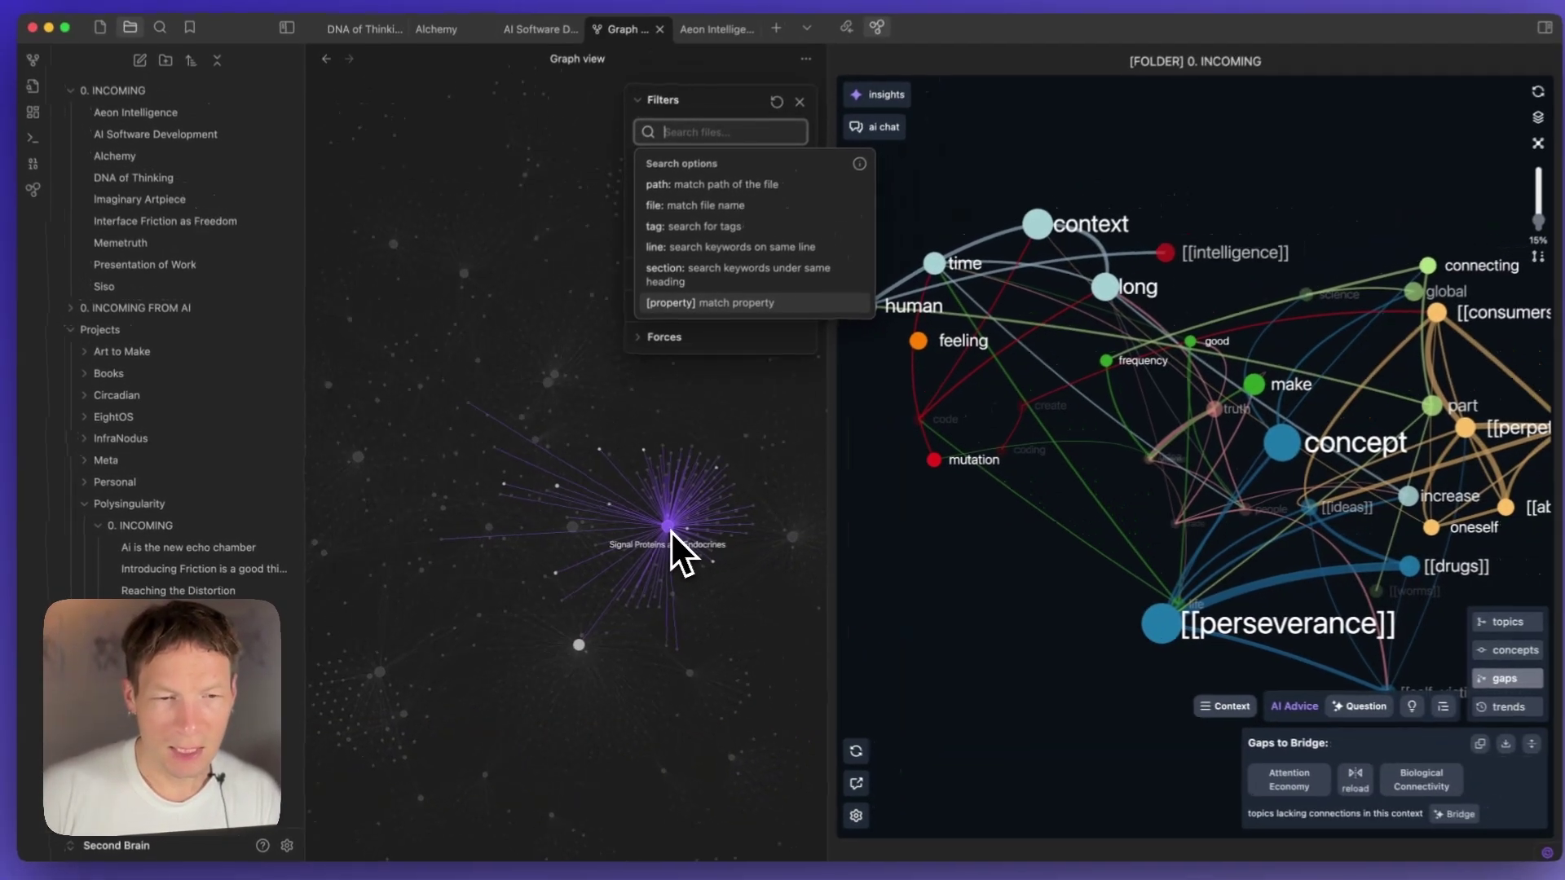
scroll(736, 507, "up", 3)
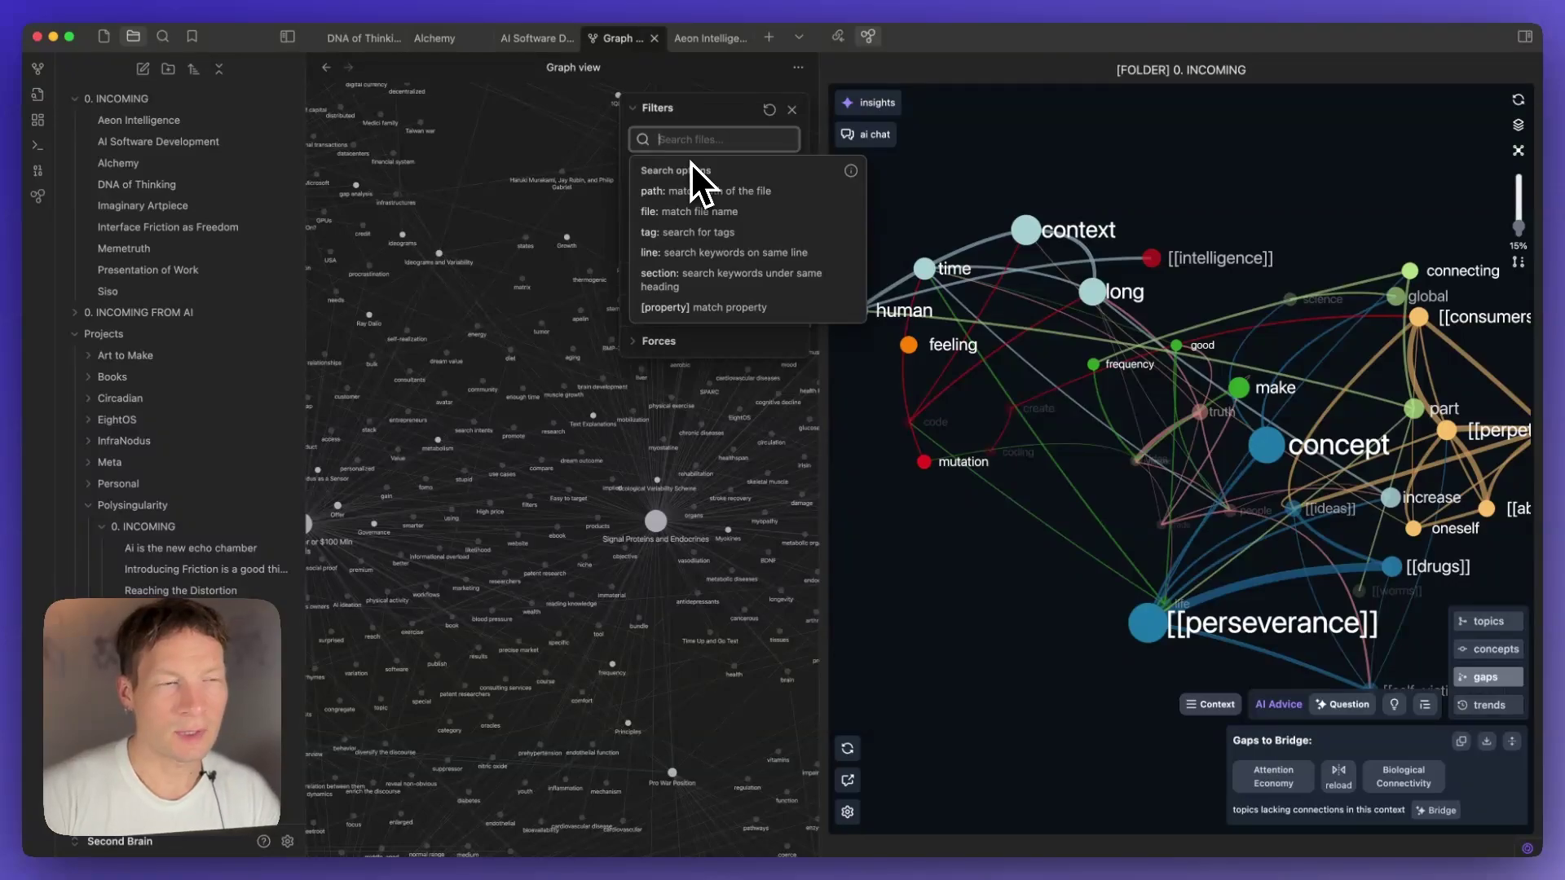
Filter the built-in graph by "INCOMIN" and close the graph view.
type("INCOME")
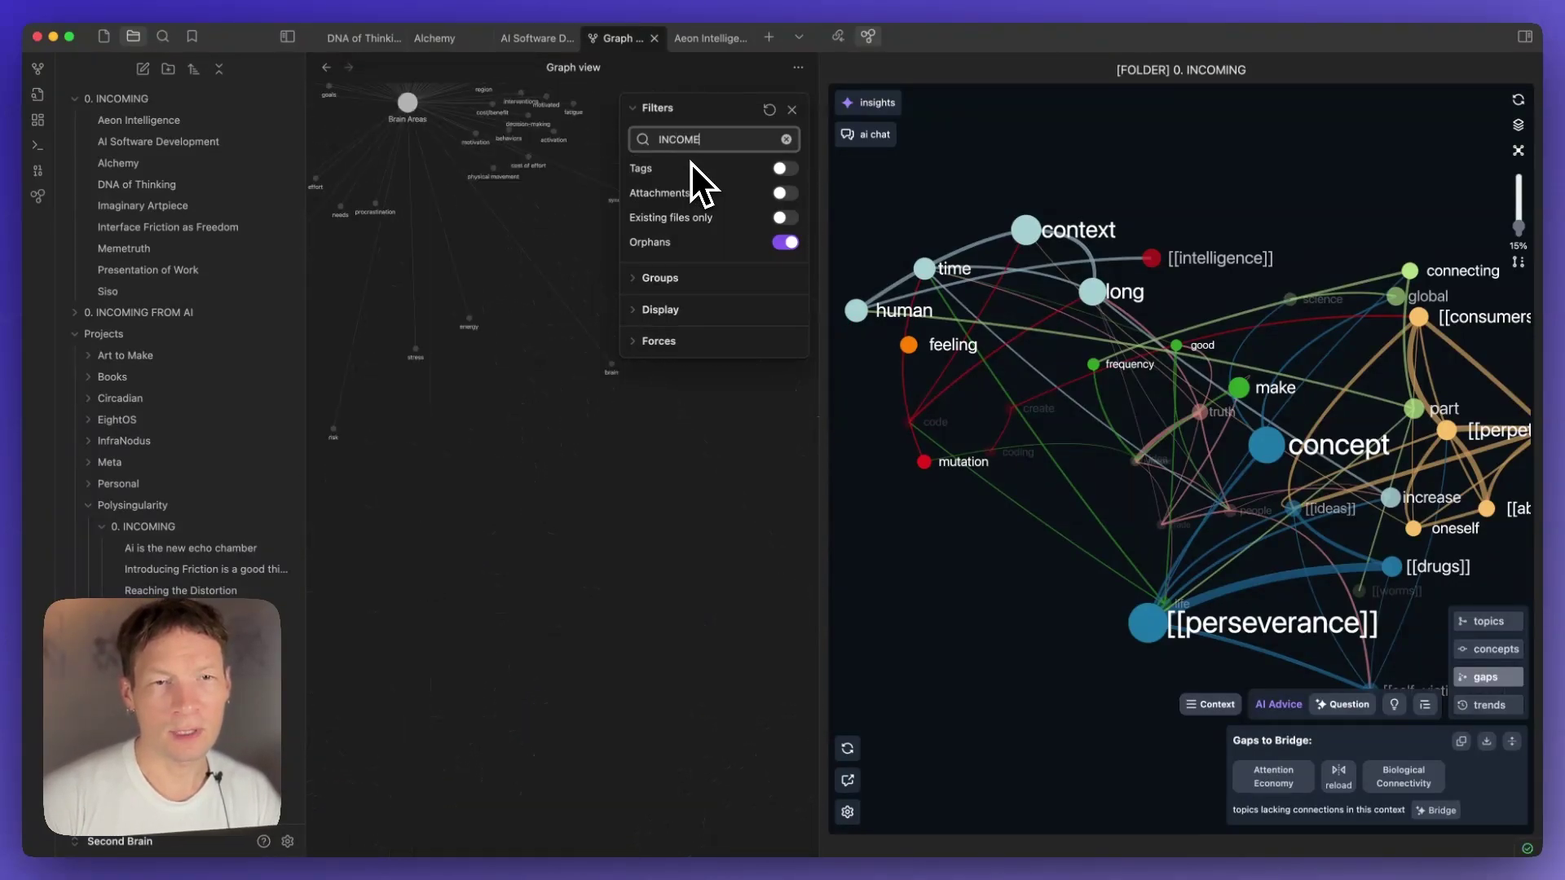
key("BackSpace")
type("IN")
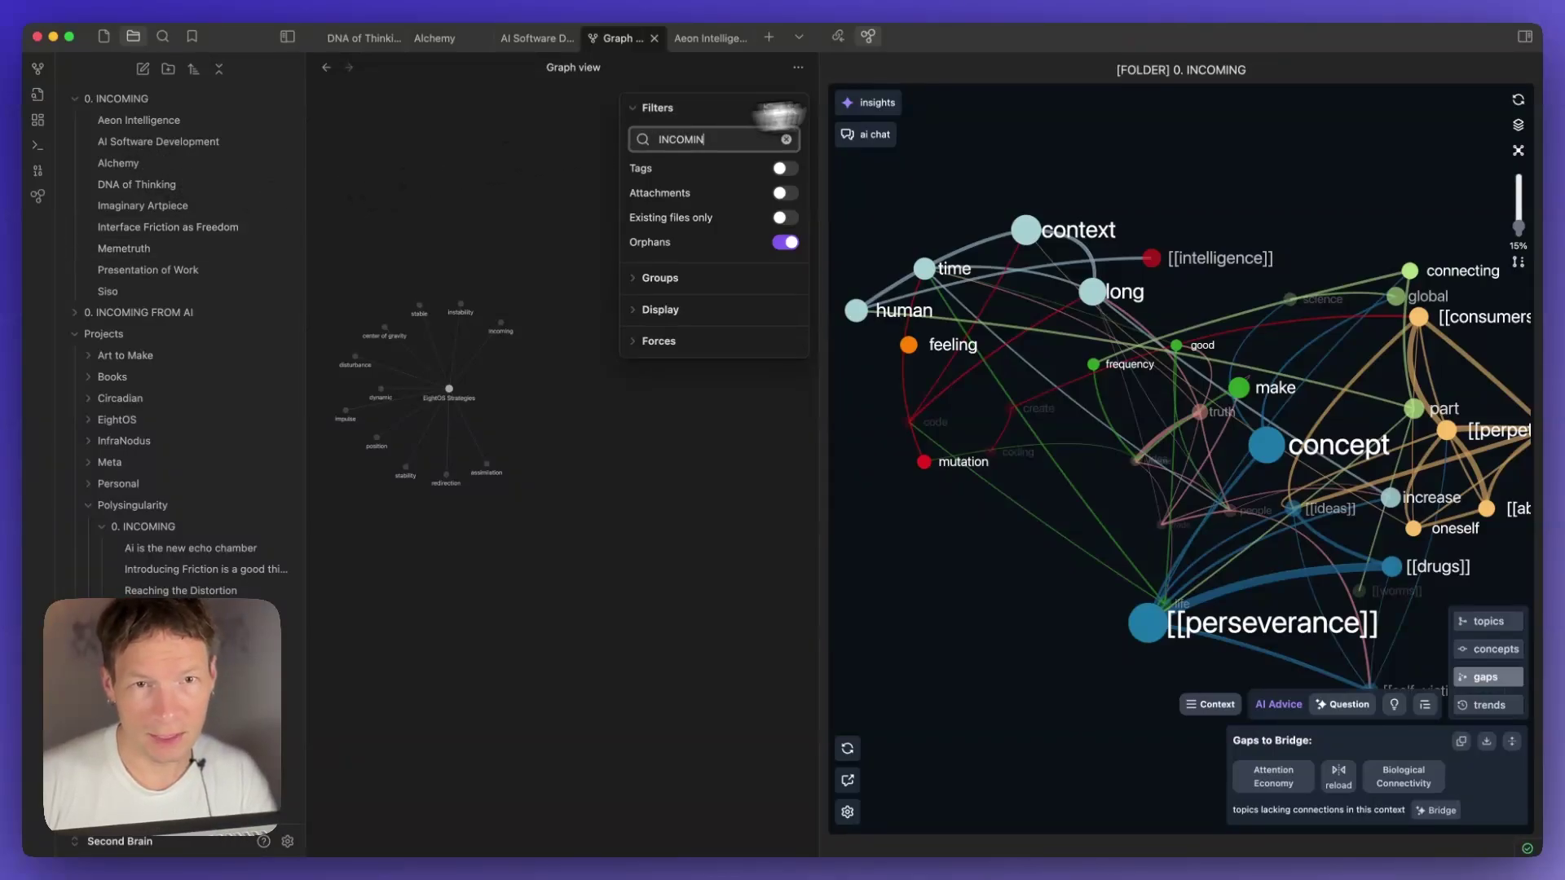
left_click(798, 107)
left_click(654, 39)
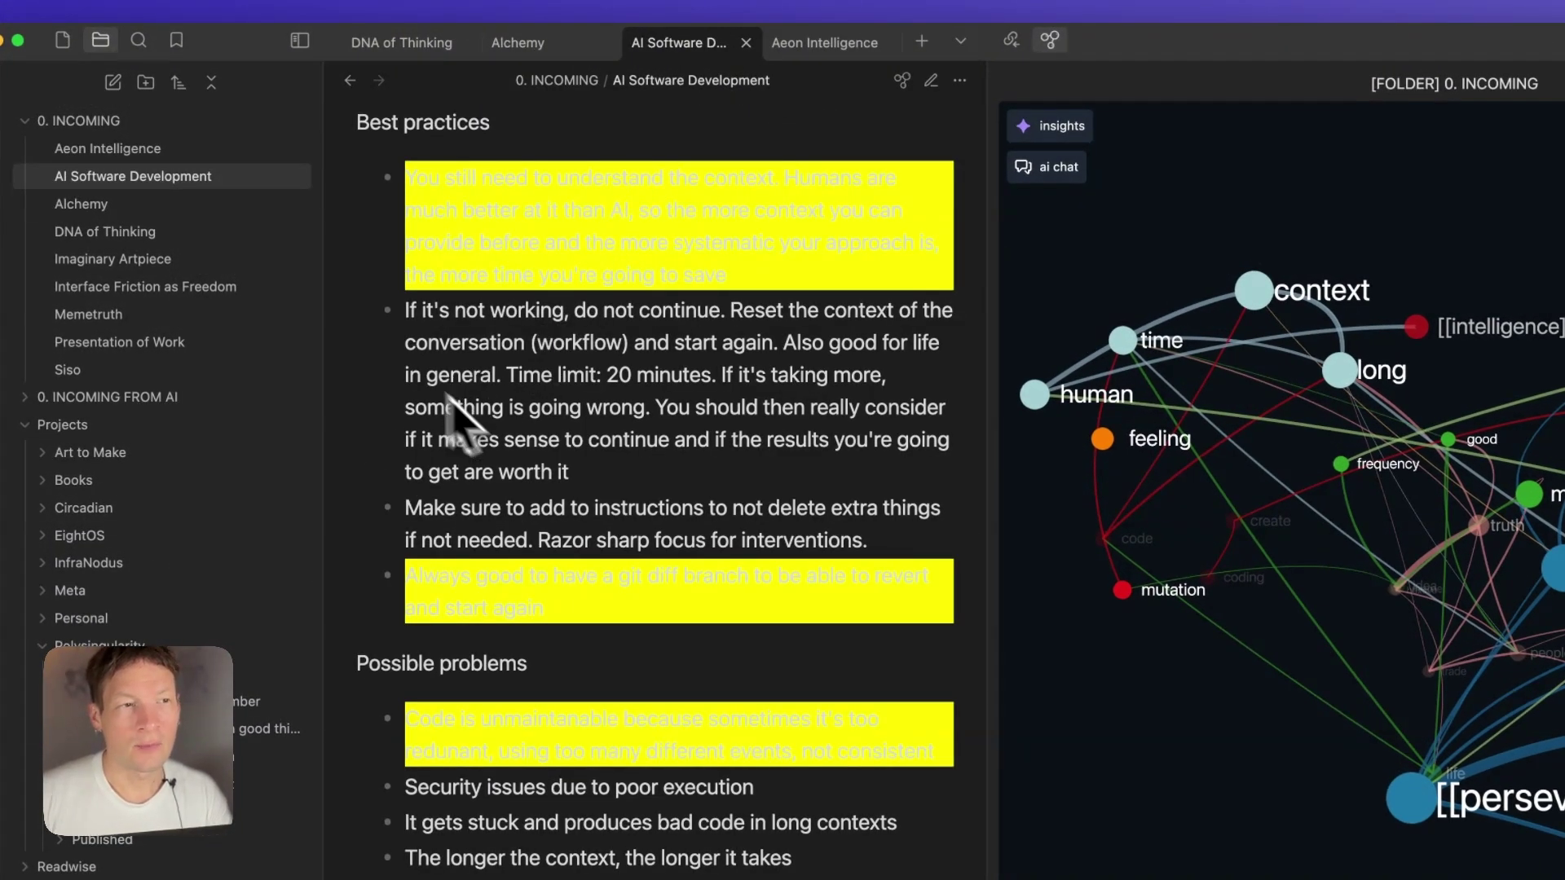
Open the 0. INCOMING folder as an InfraNodus graph.
right_click(86, 120)
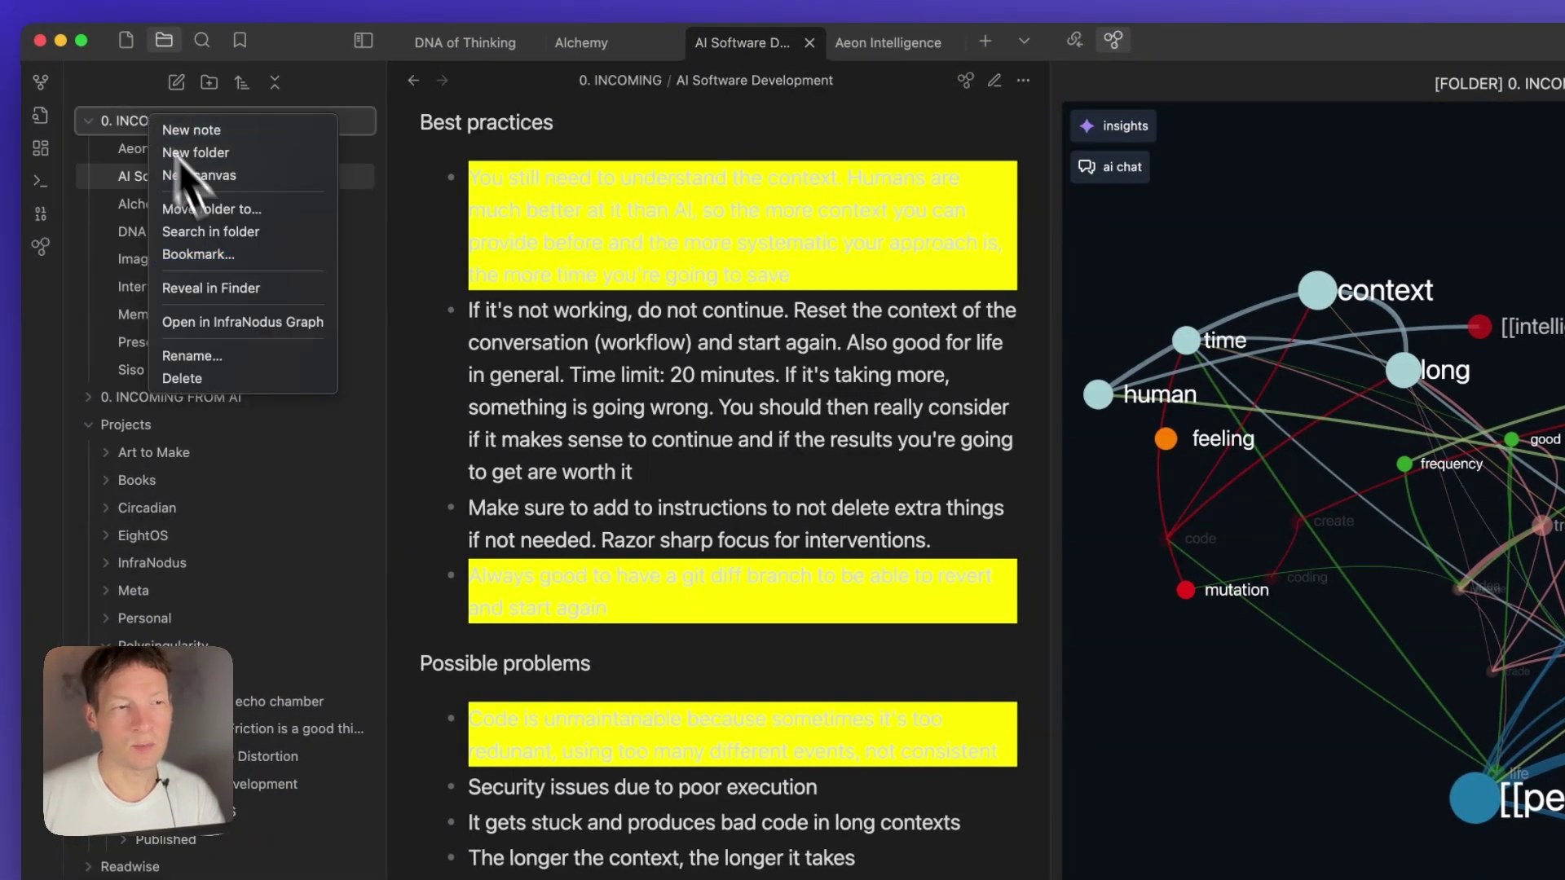
left_click(218, 323)
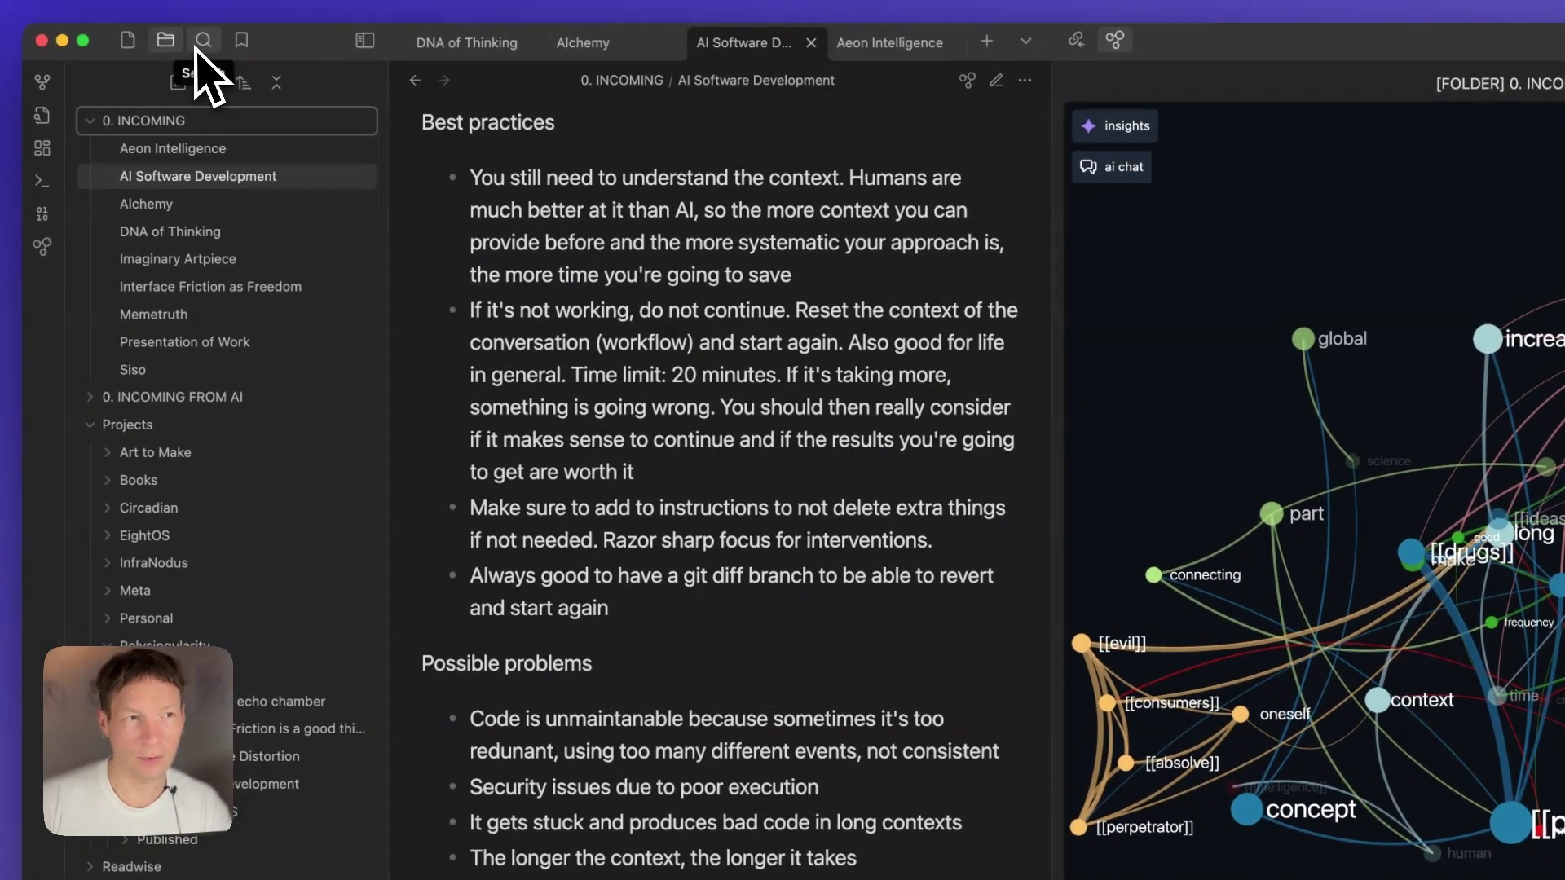
Search the vault for "adversity" and show the InfraNodus visualization options for the search results.
left_click(204, 40)
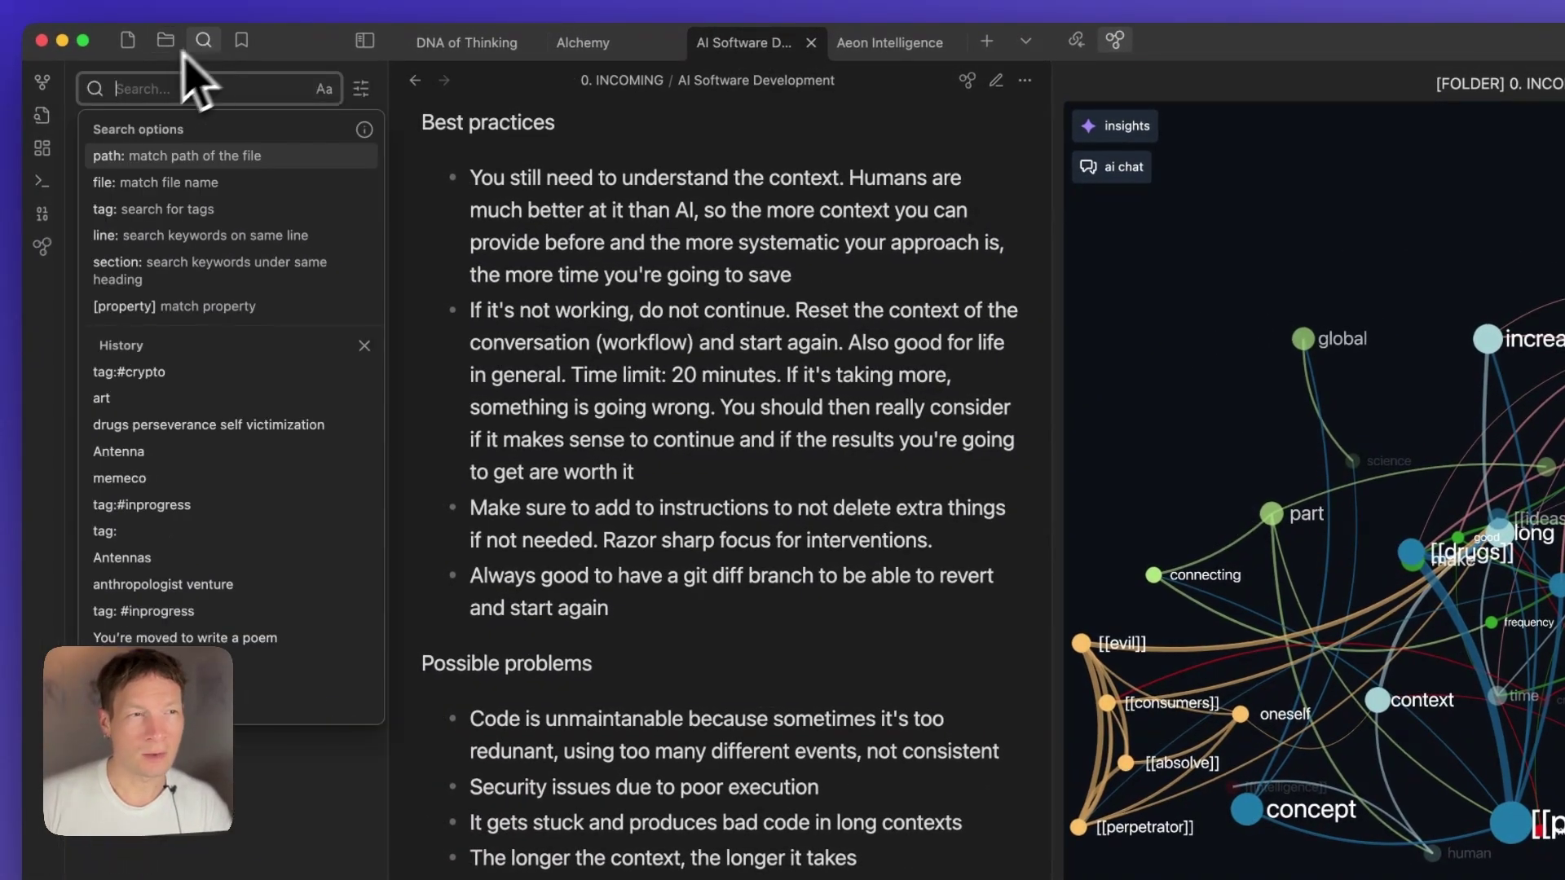
left_click(380, 103)
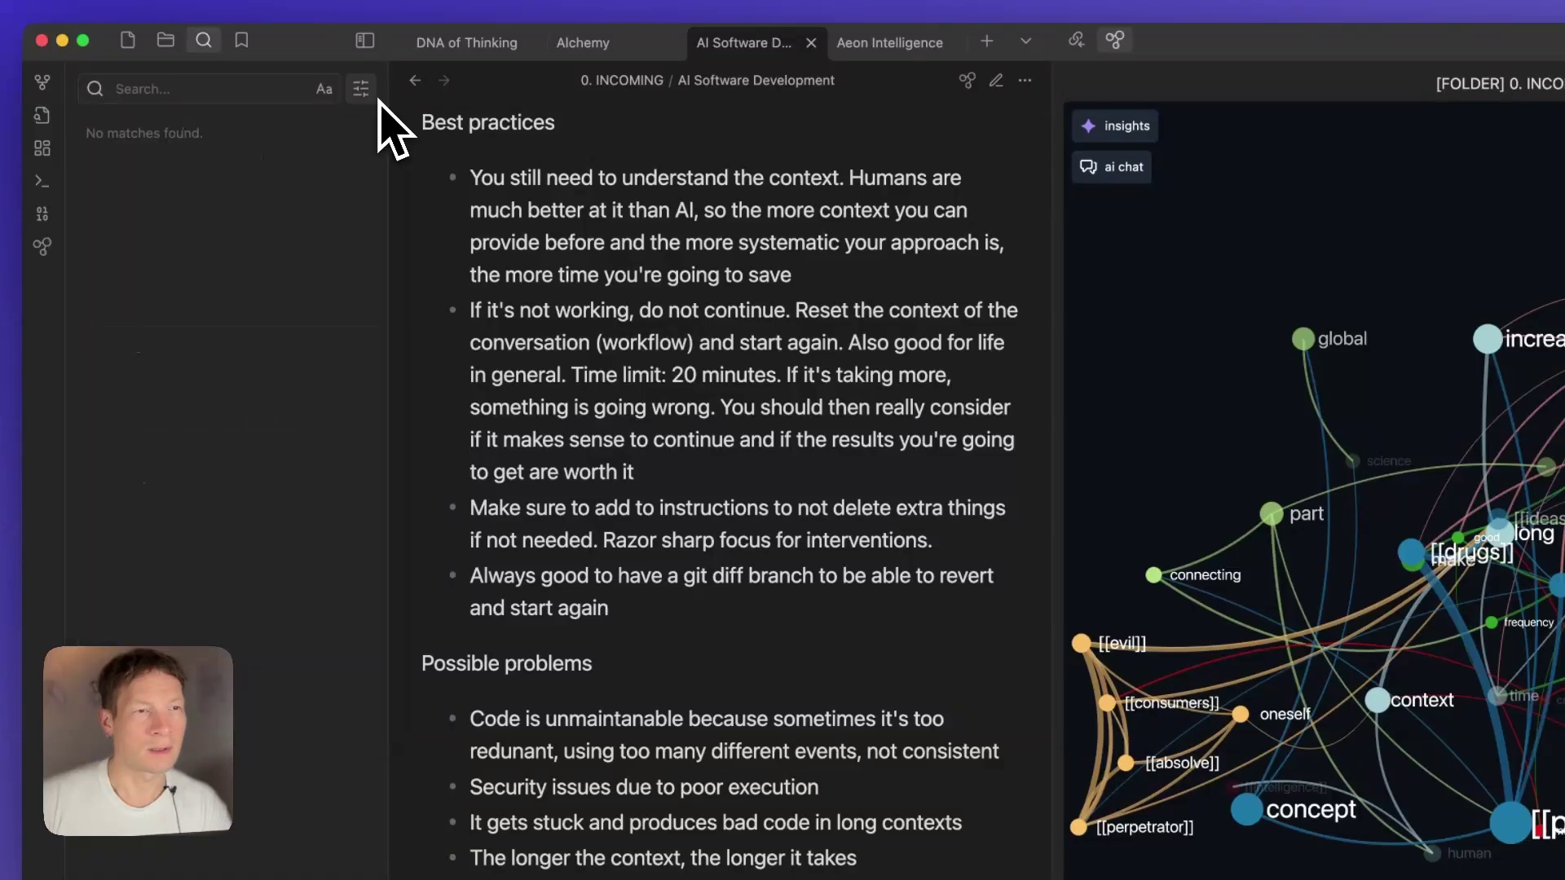
left_click(149, 90)
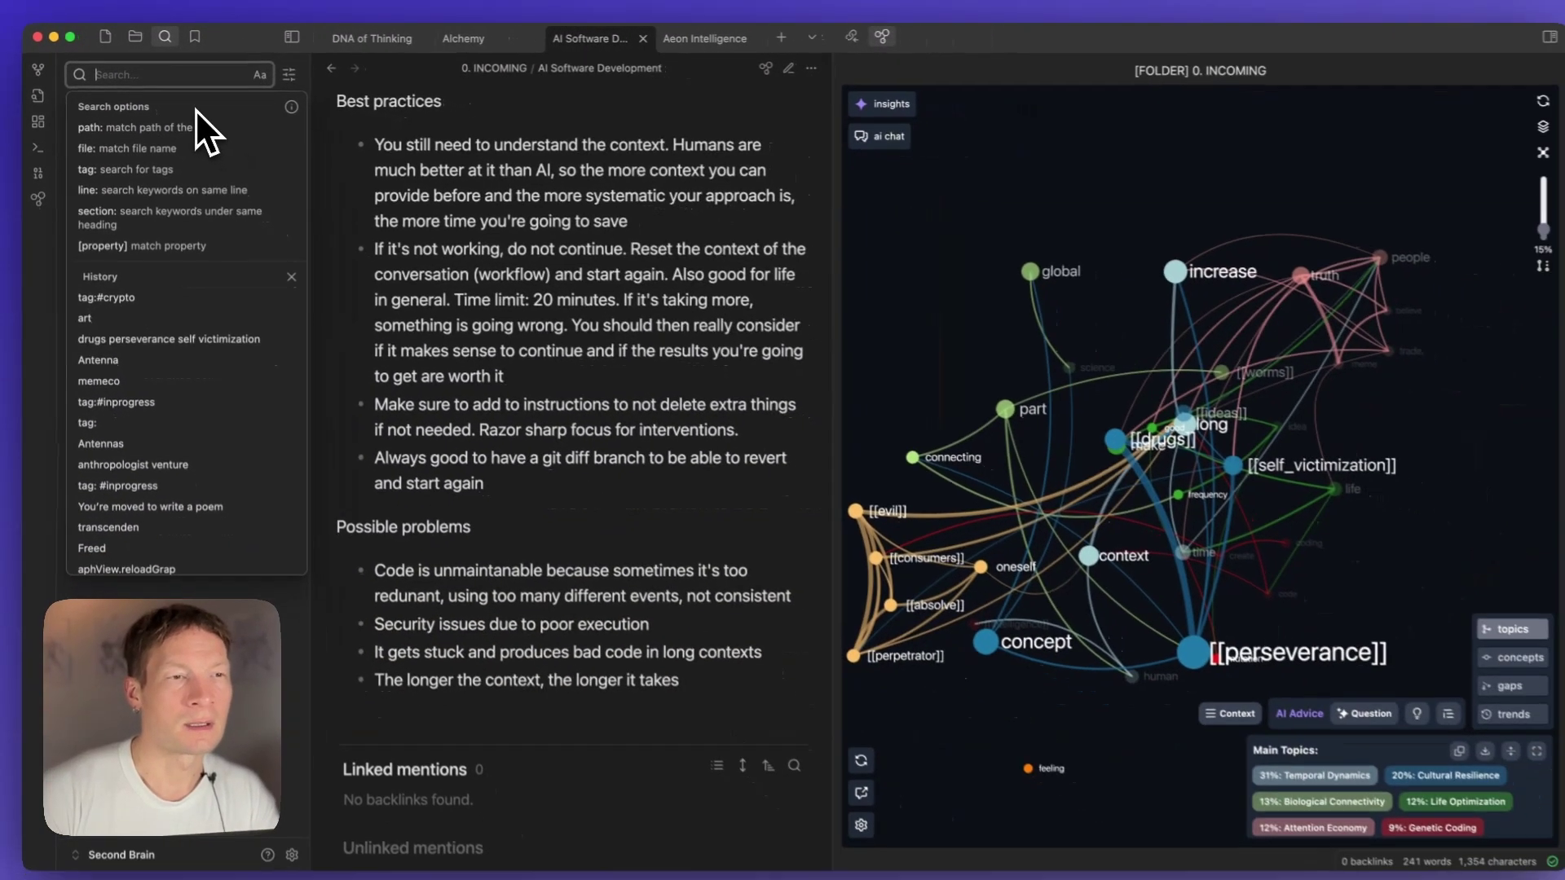
type("adversity")
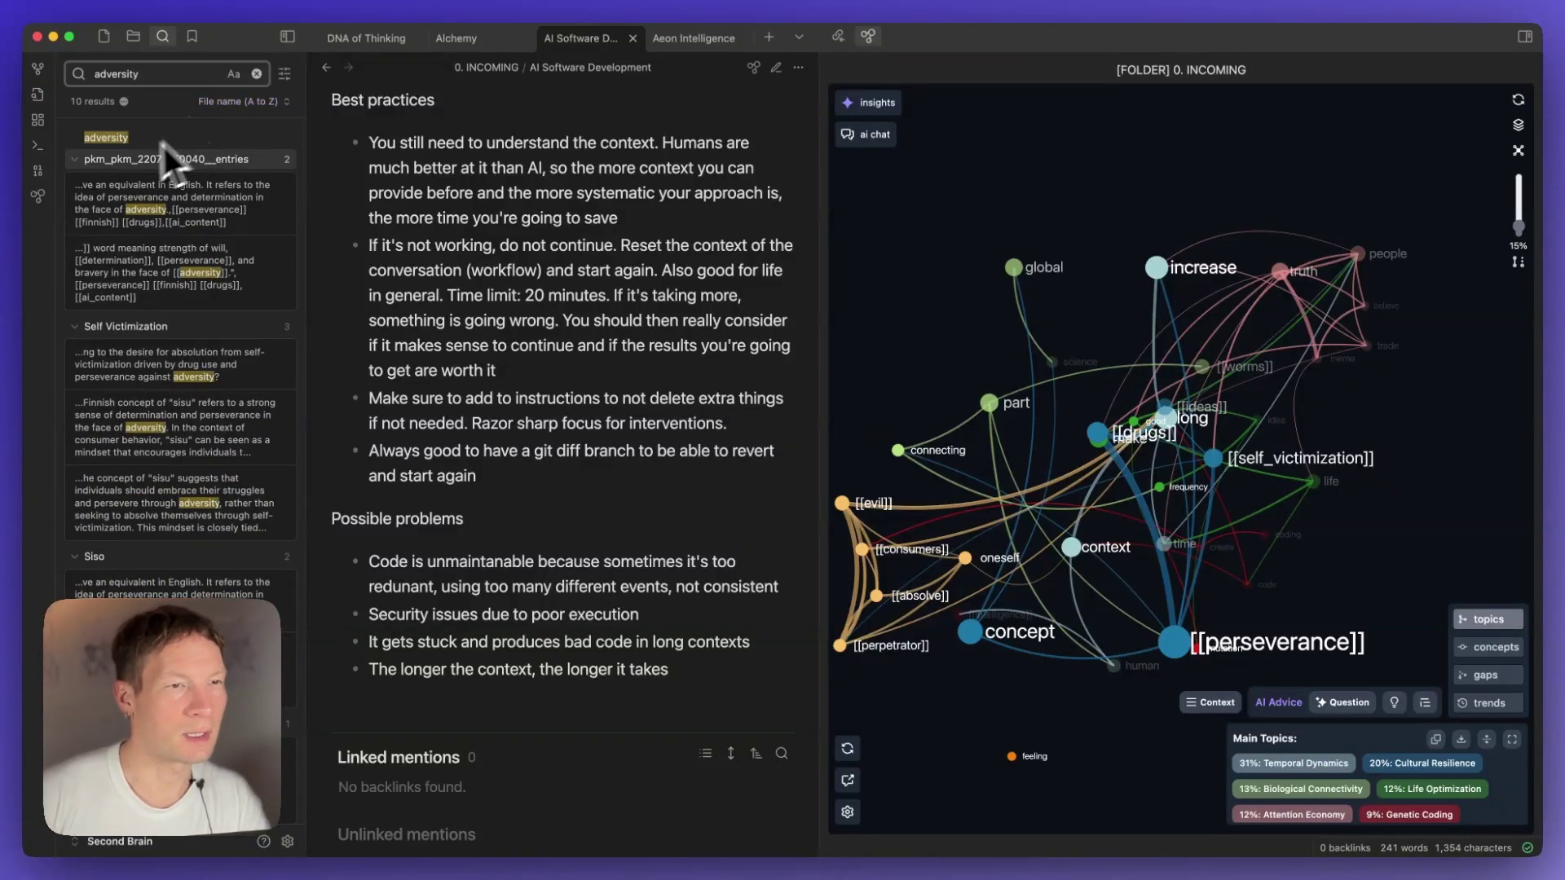
left_click(124, 101)
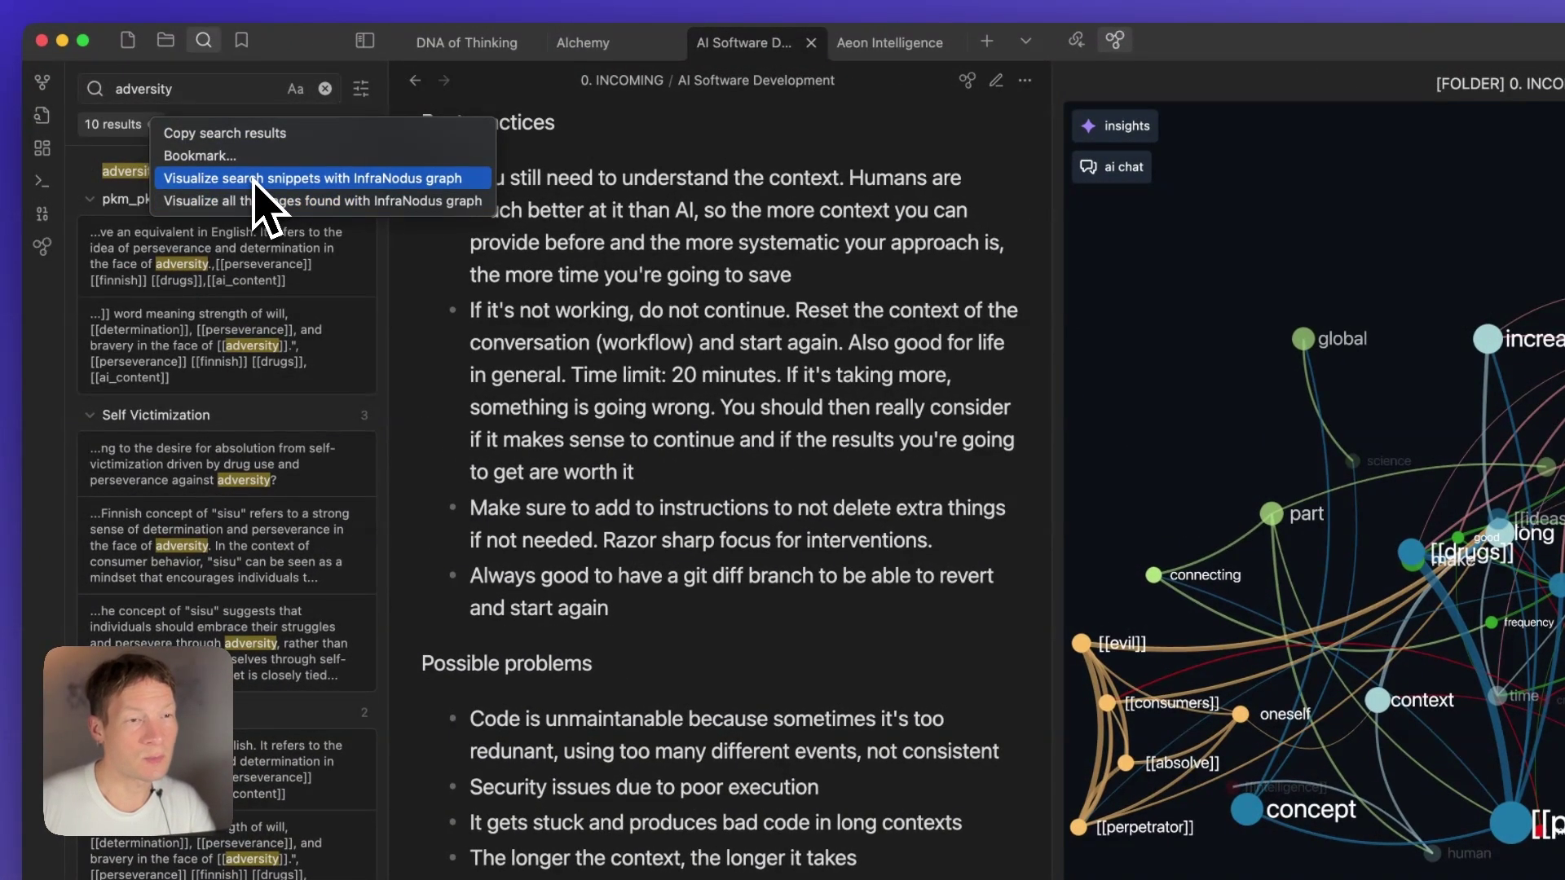
left_click(261, 70)
Show the bookmarks and view the InfraNodus graph option available for the Art bookmark group.
left_click(242, 42)
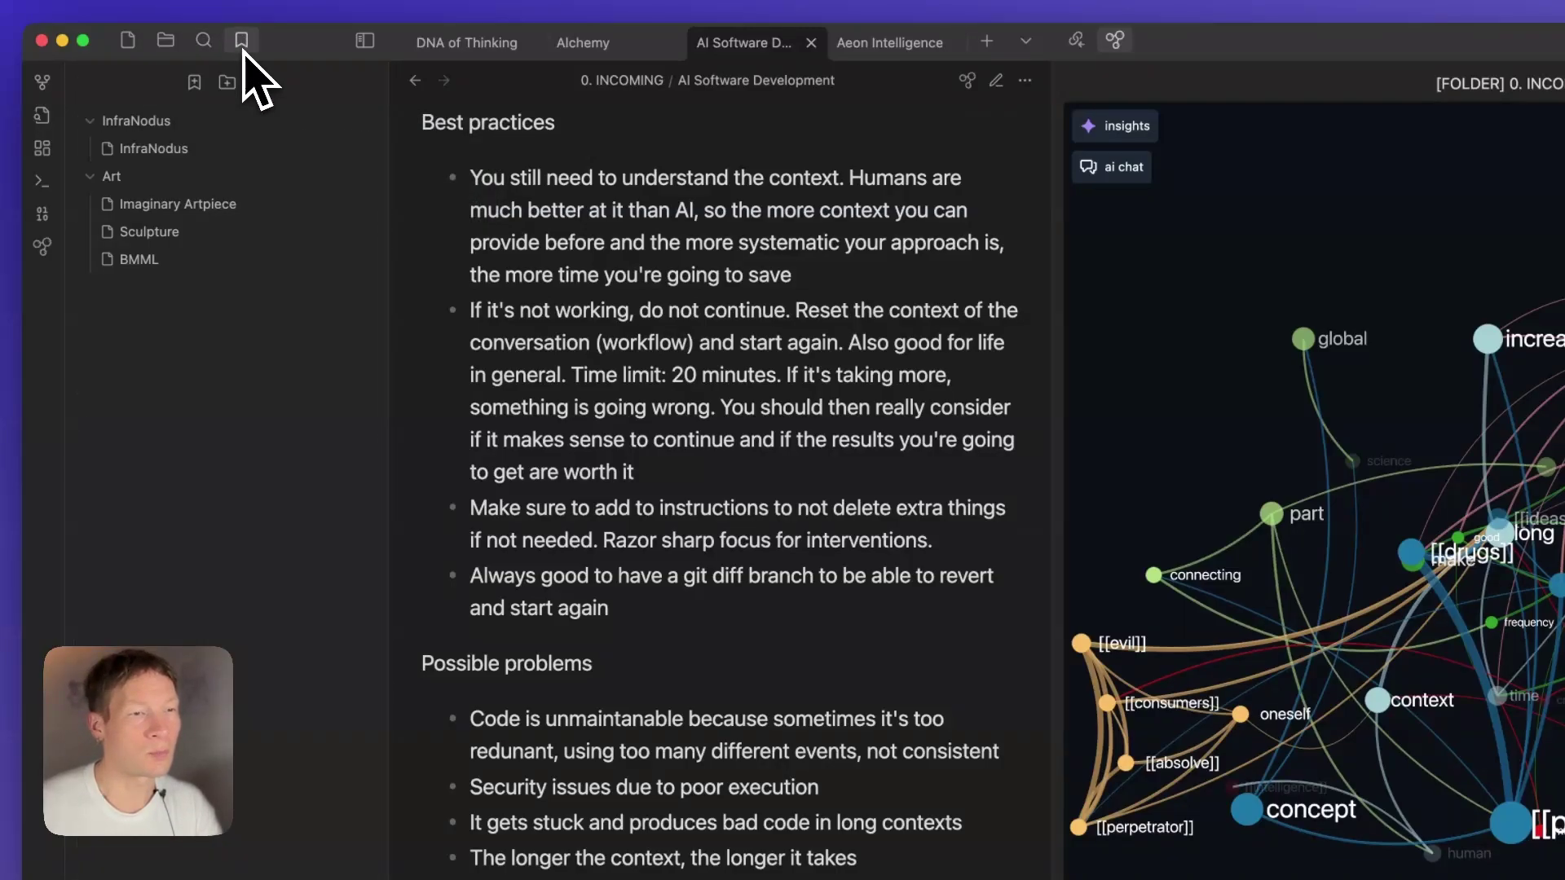
right_click(117, 187)
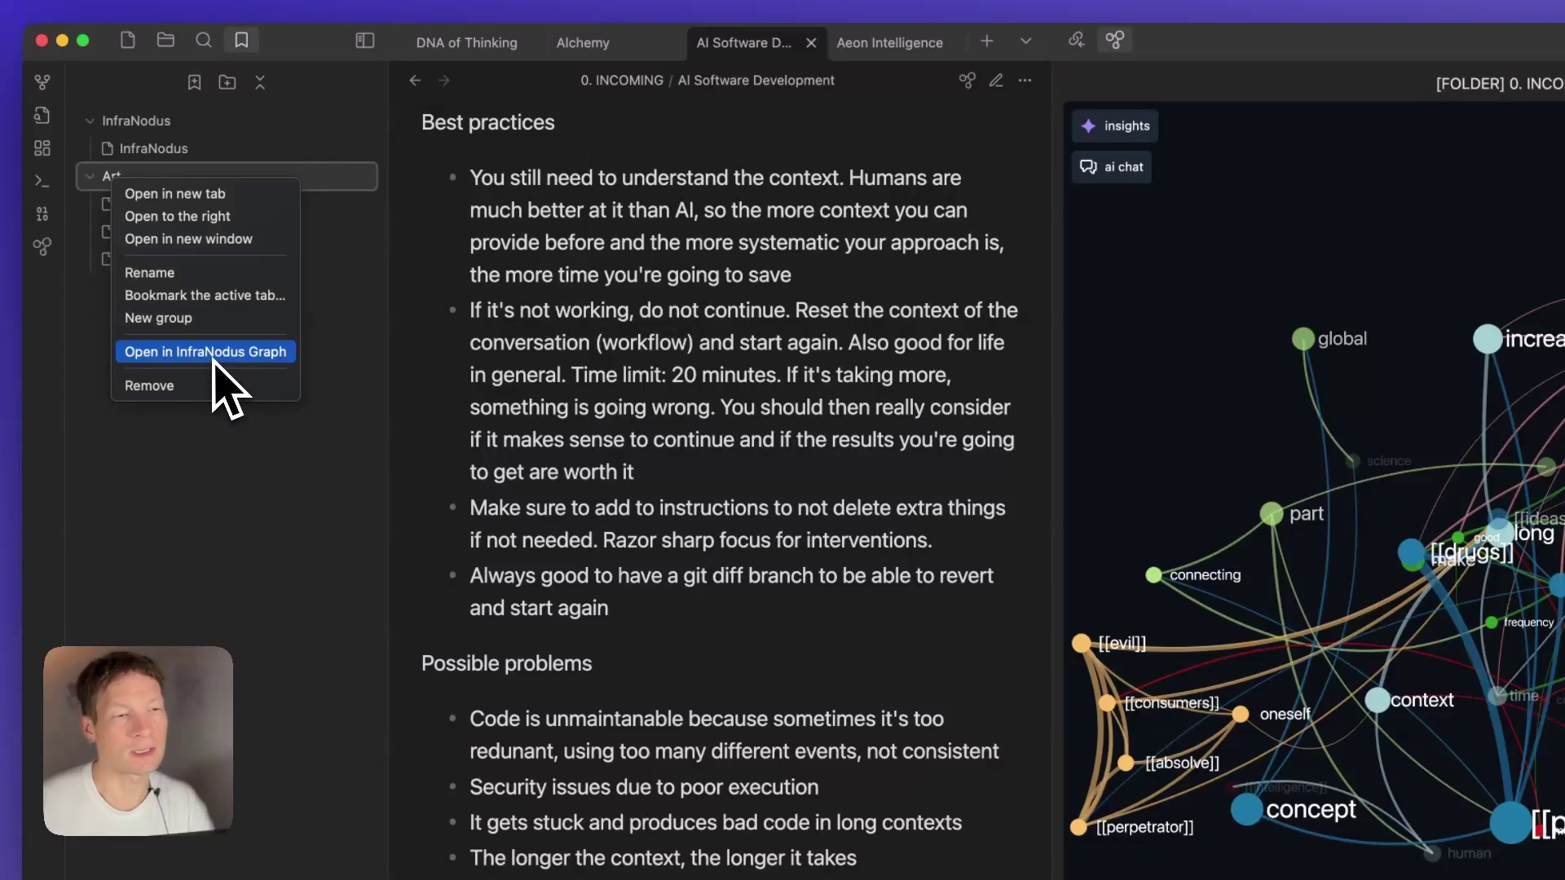
left_click(375, 300)
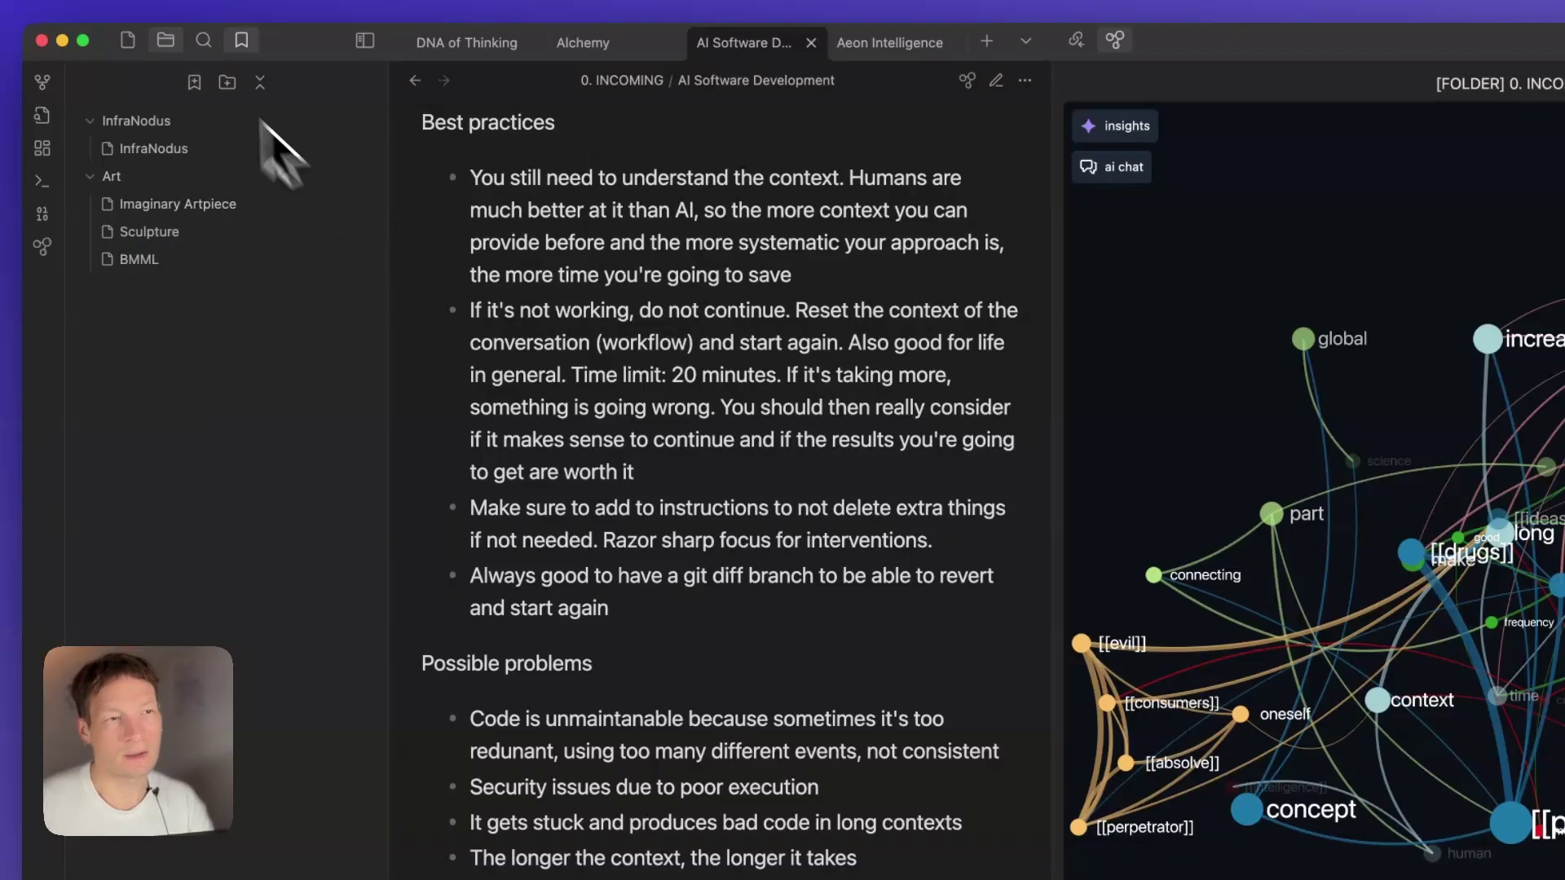
Return to the vault's file list and look through its folders.
left_click(203, 41)
left_click(166, 41)
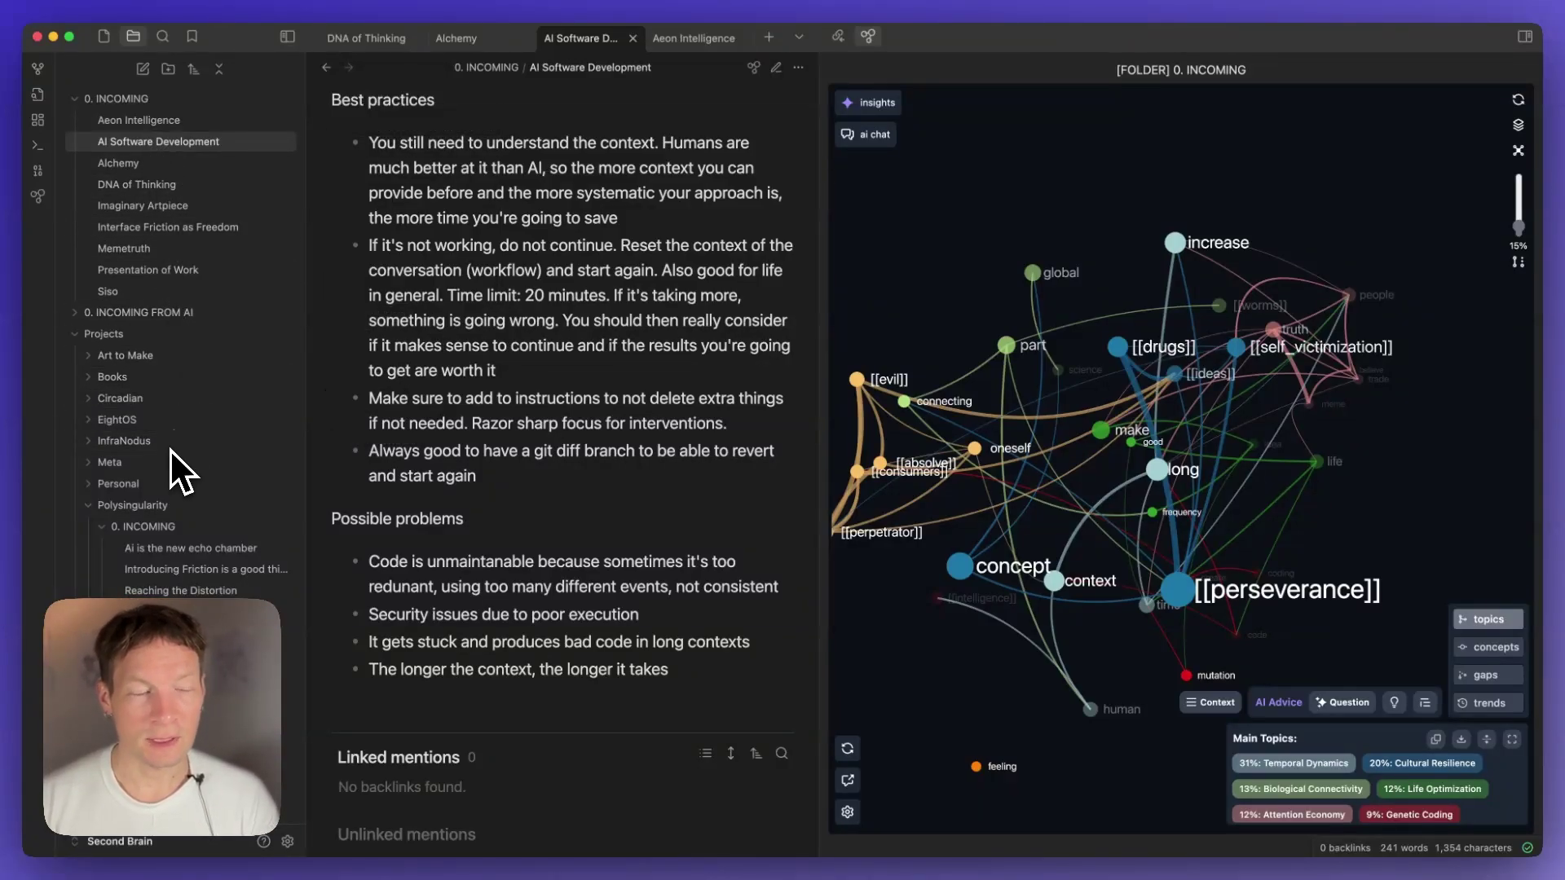
scroll(168, 453, "down", 5)
scroll(169, 453, "up", 5)
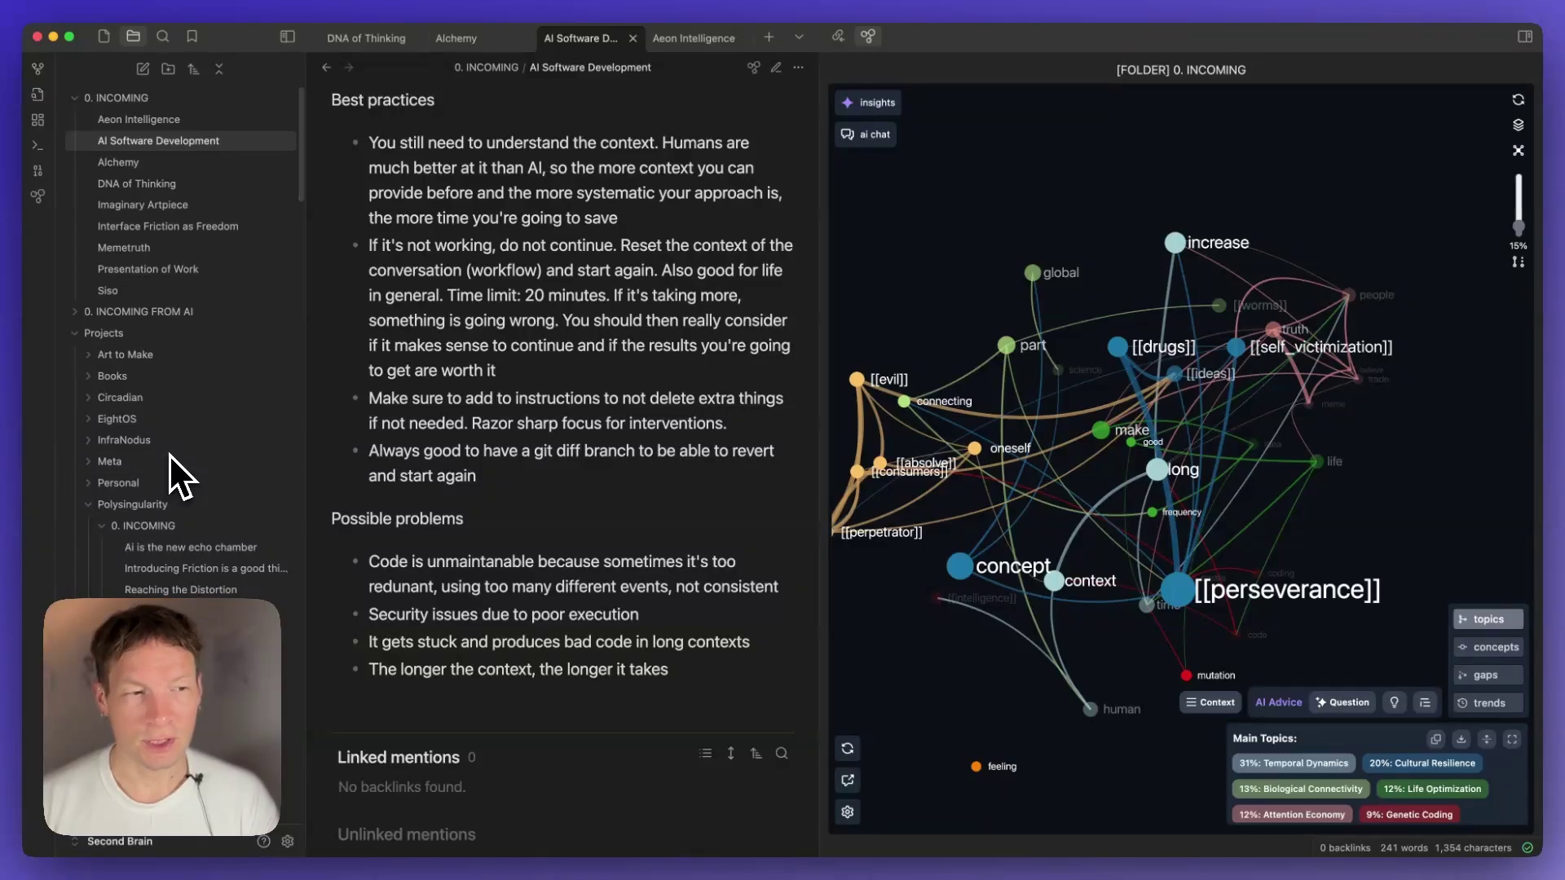
scroll(169, 453, "down", 1)
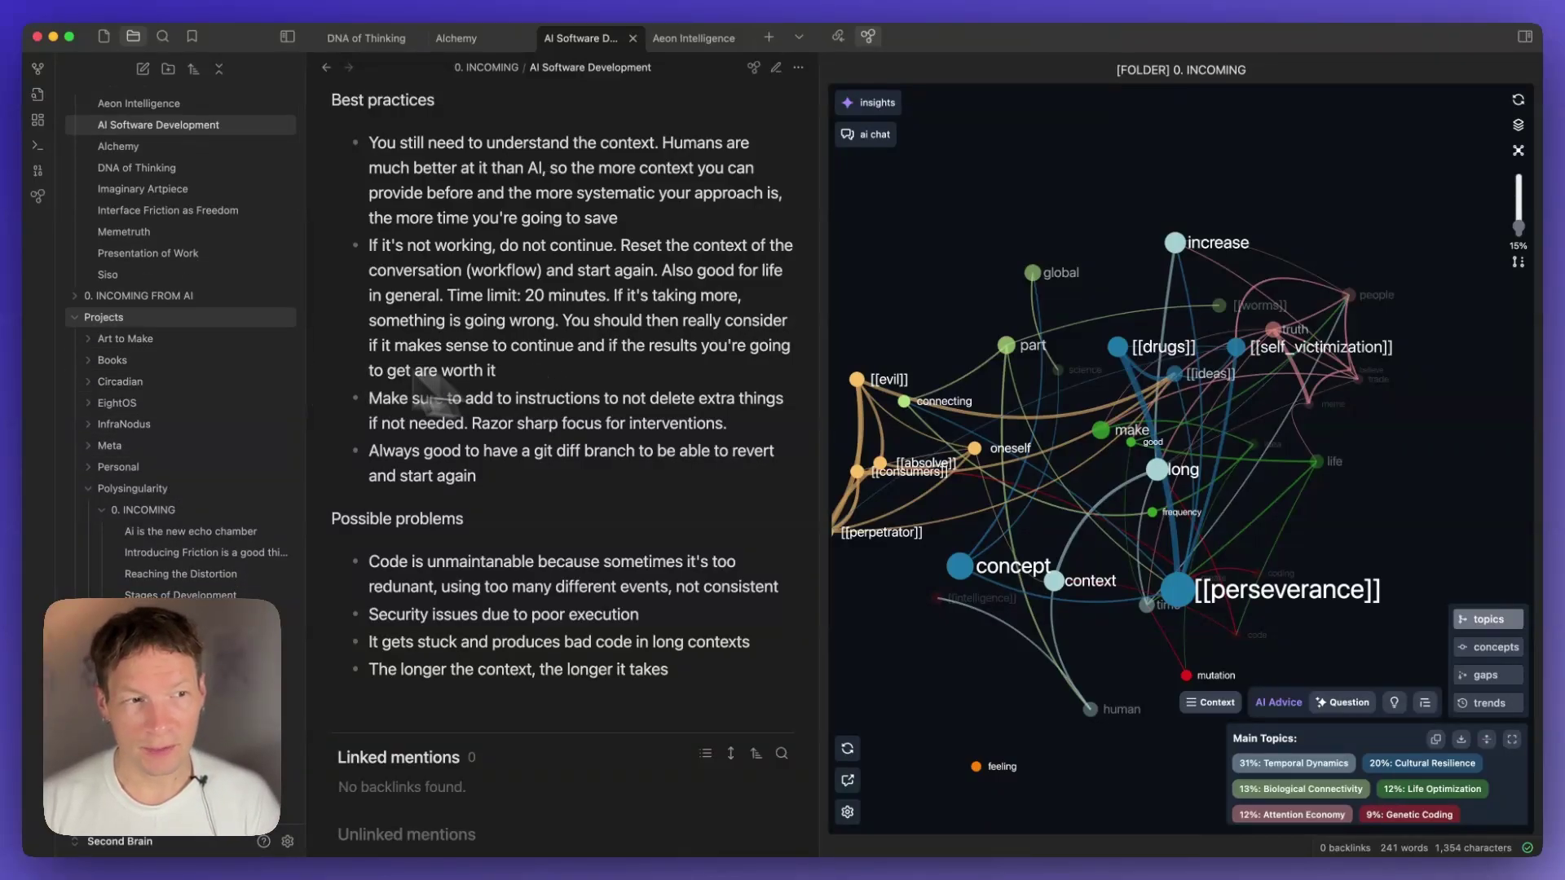
Switch to the code editor with the Second Brain folder open and show the 0. INCOMING notes in its file explorer.
key("super+Tab")
key("super+Tab")
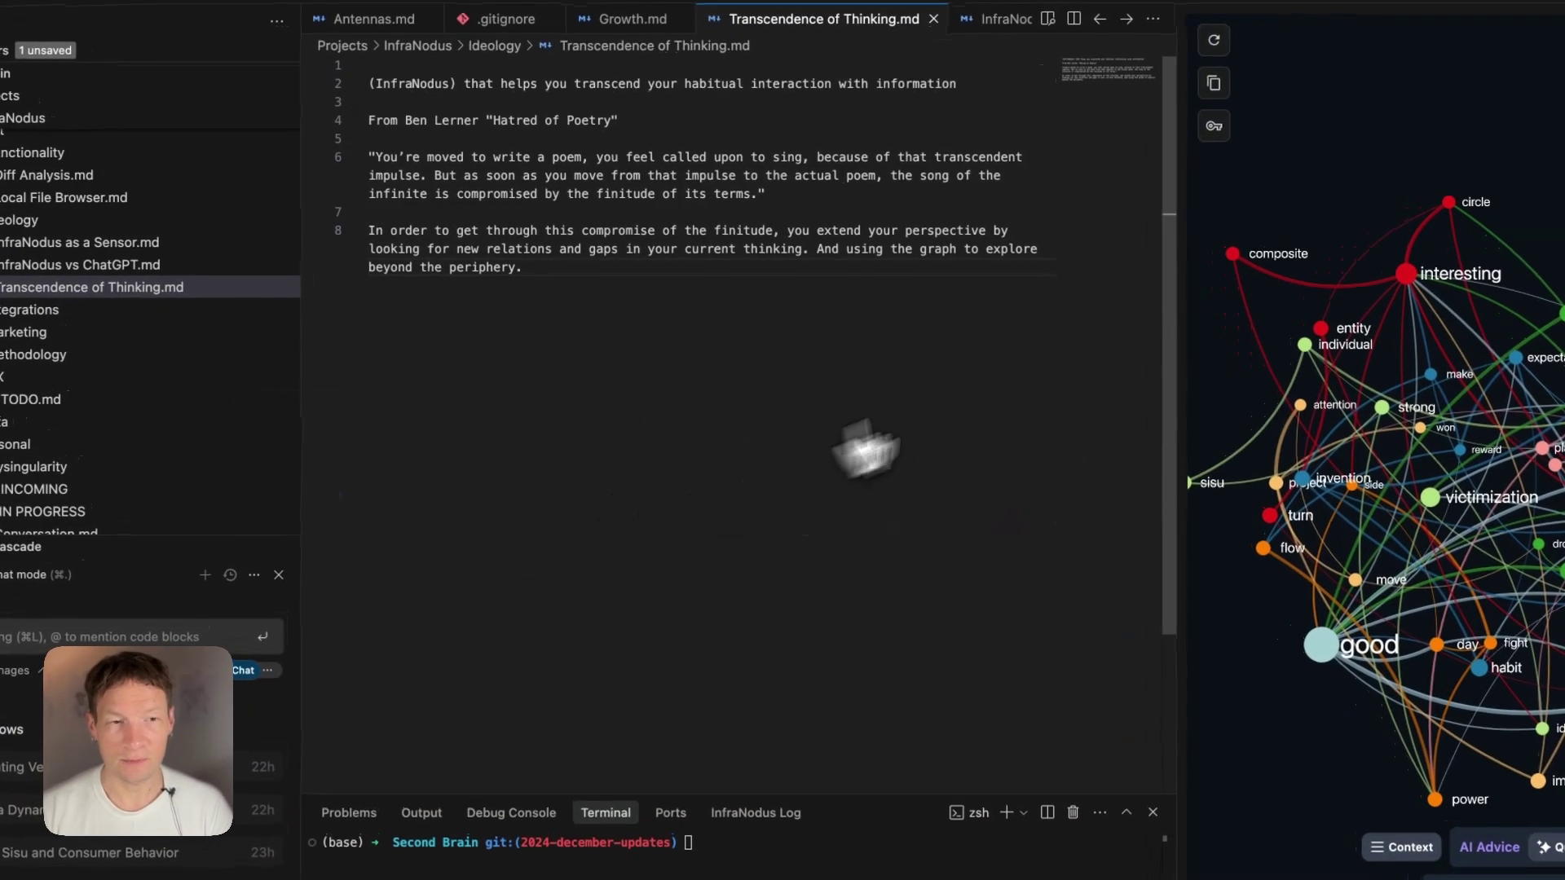
scroll(106, 200, "up", 5)
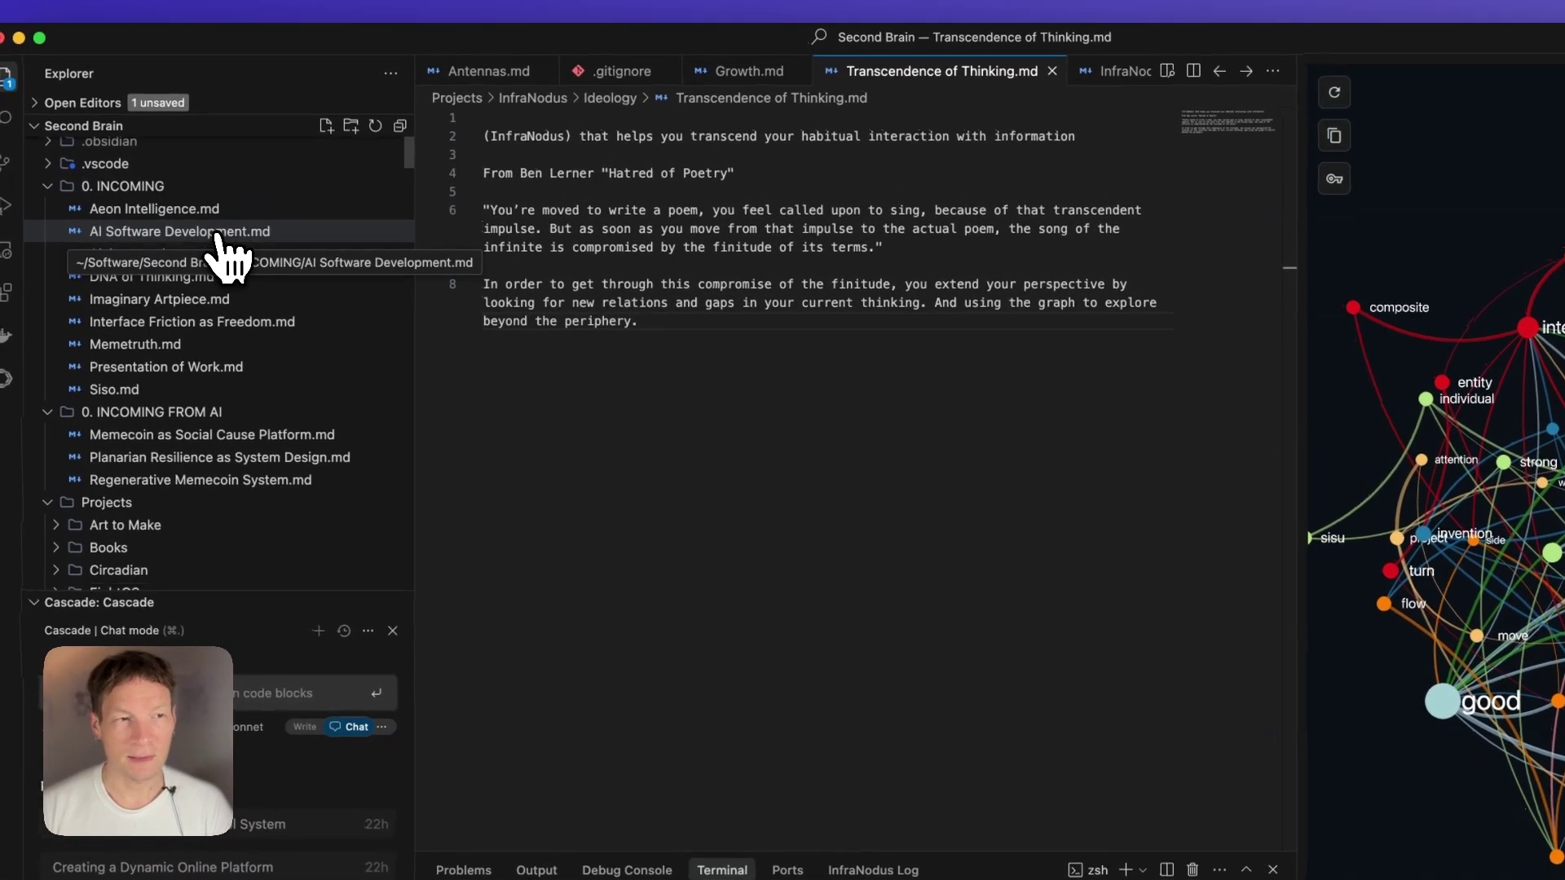
Show the InfraNodus project's Ideology notes in the file explorer and activate the Cascade chat's prompt field.
scroll(220, 245, "down", 5)
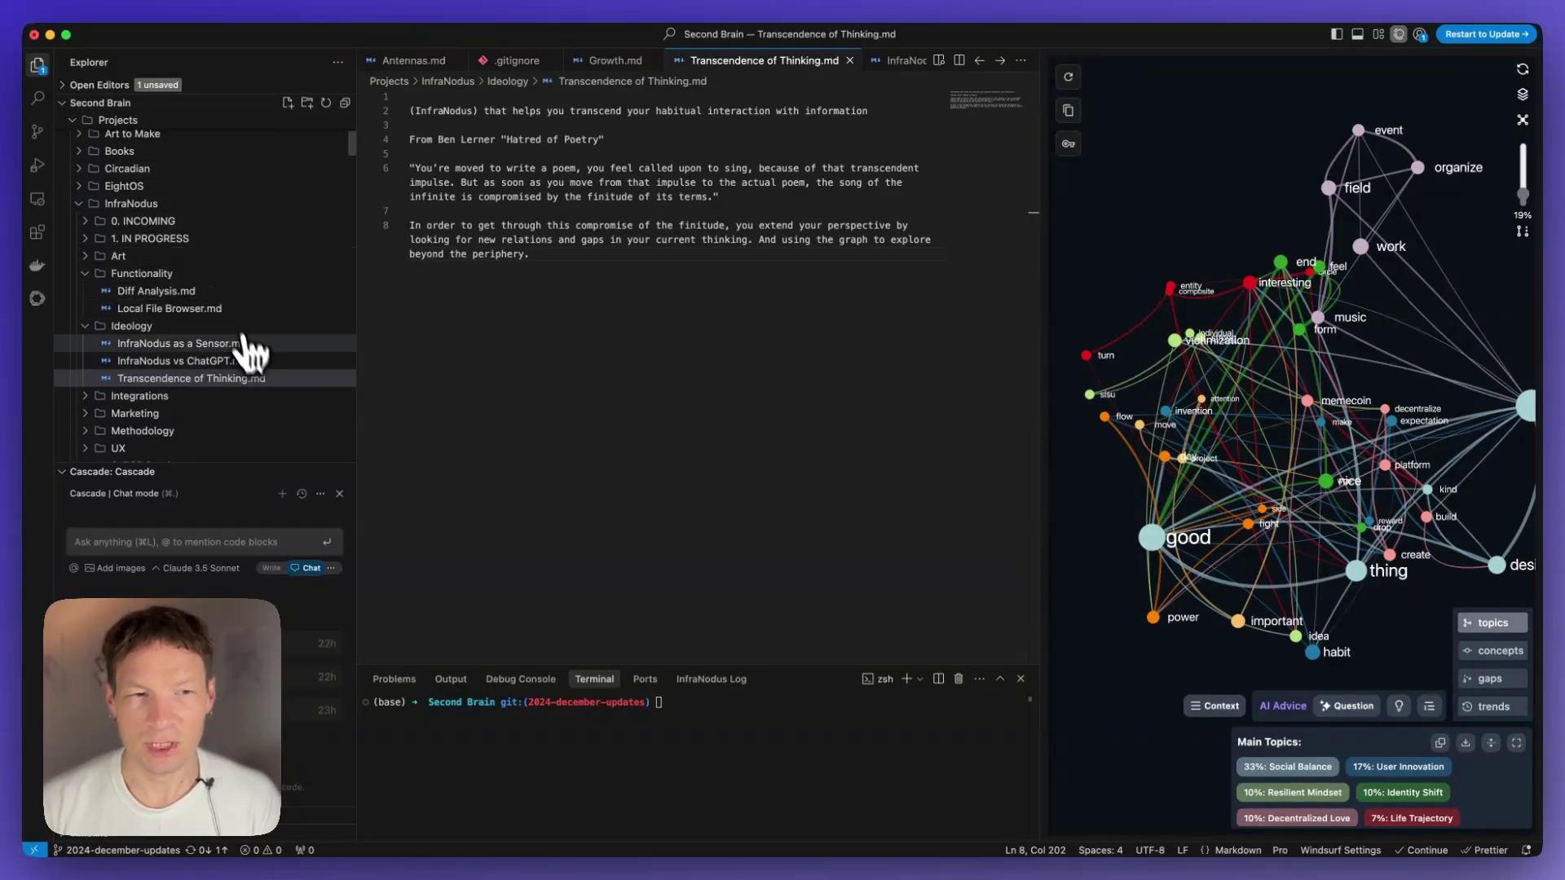
left_click(131, 541)
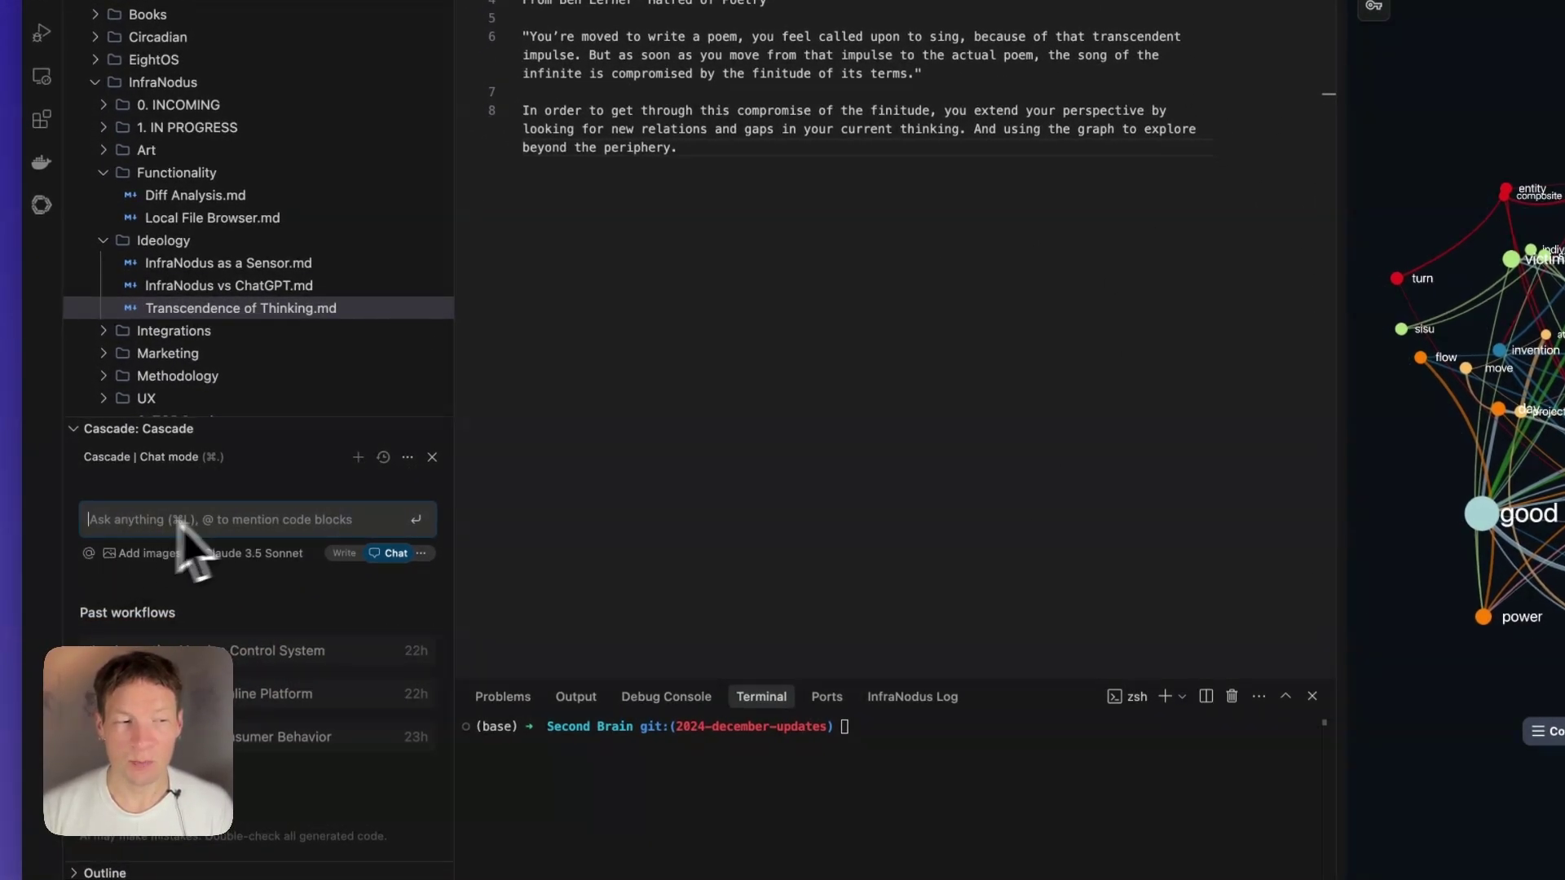
key("super+Tab")
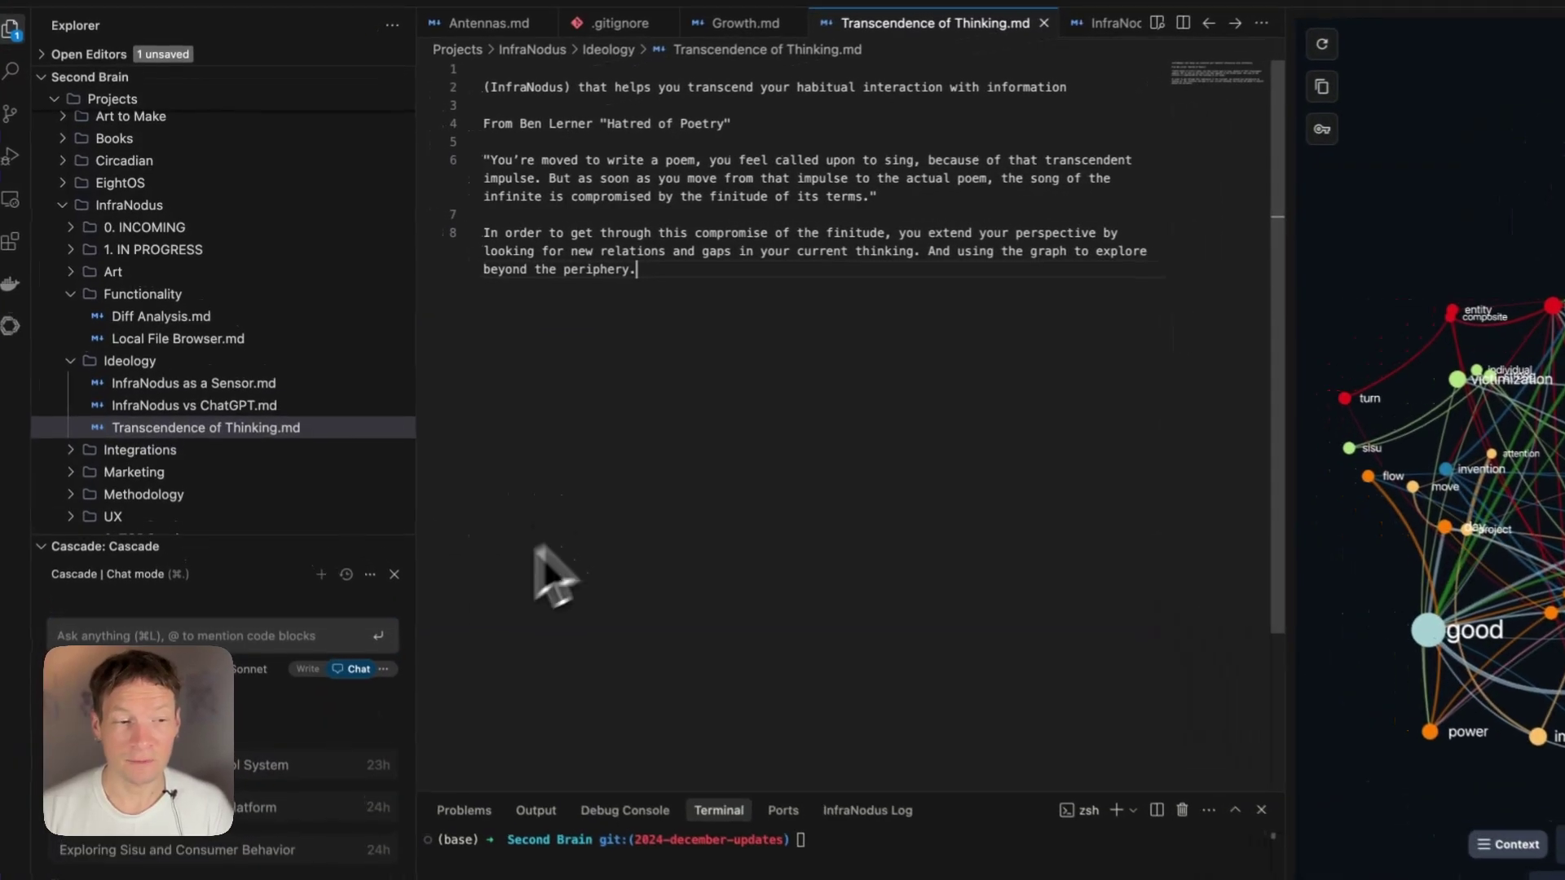
left_click(593, 178)
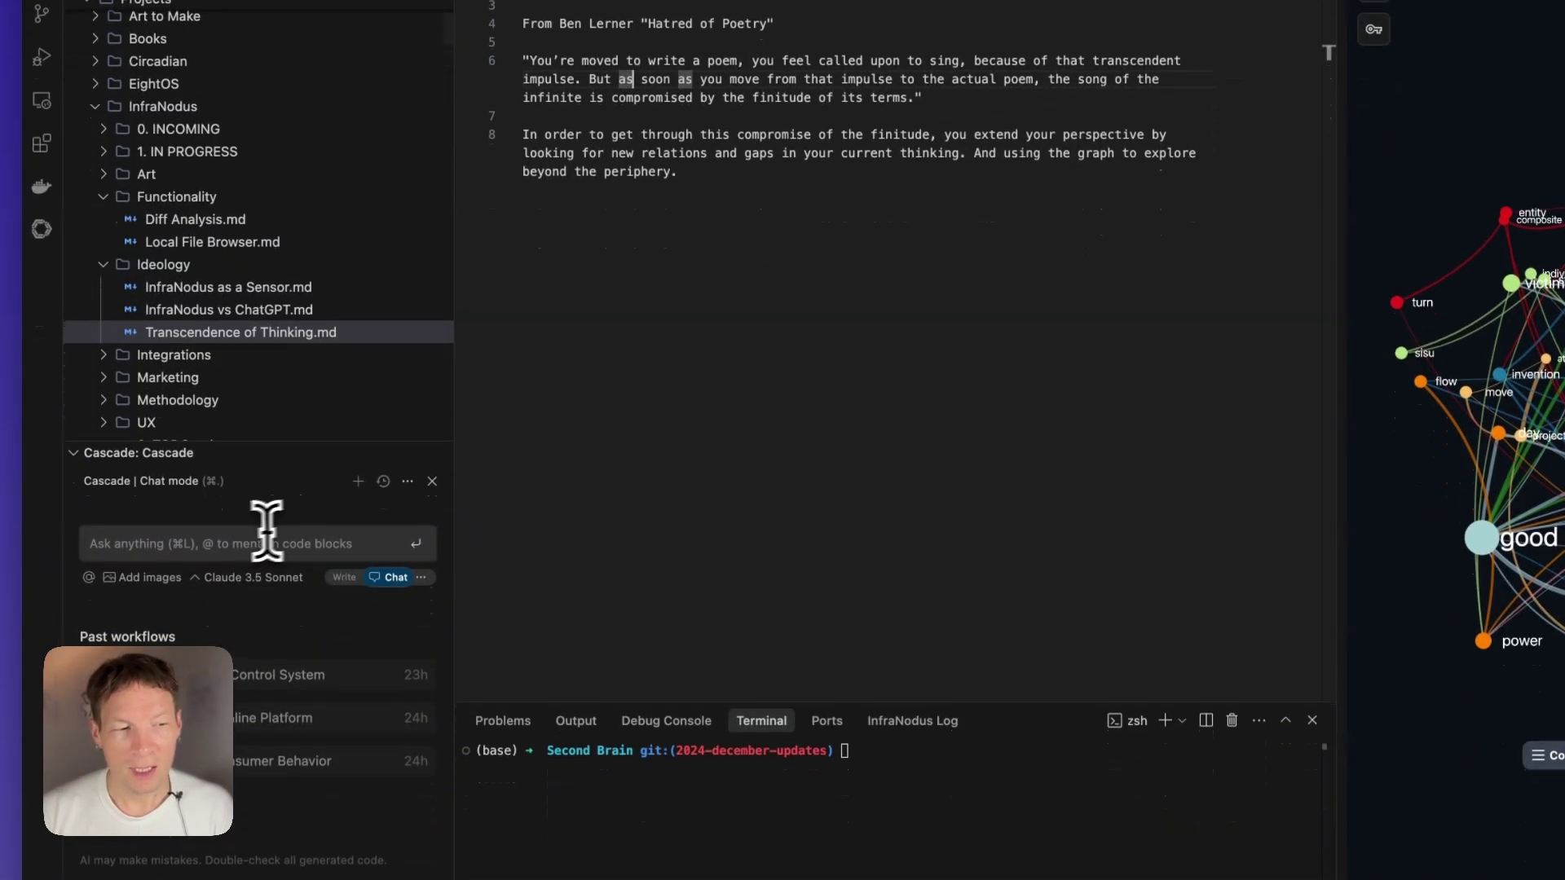
left_click(239, 693)
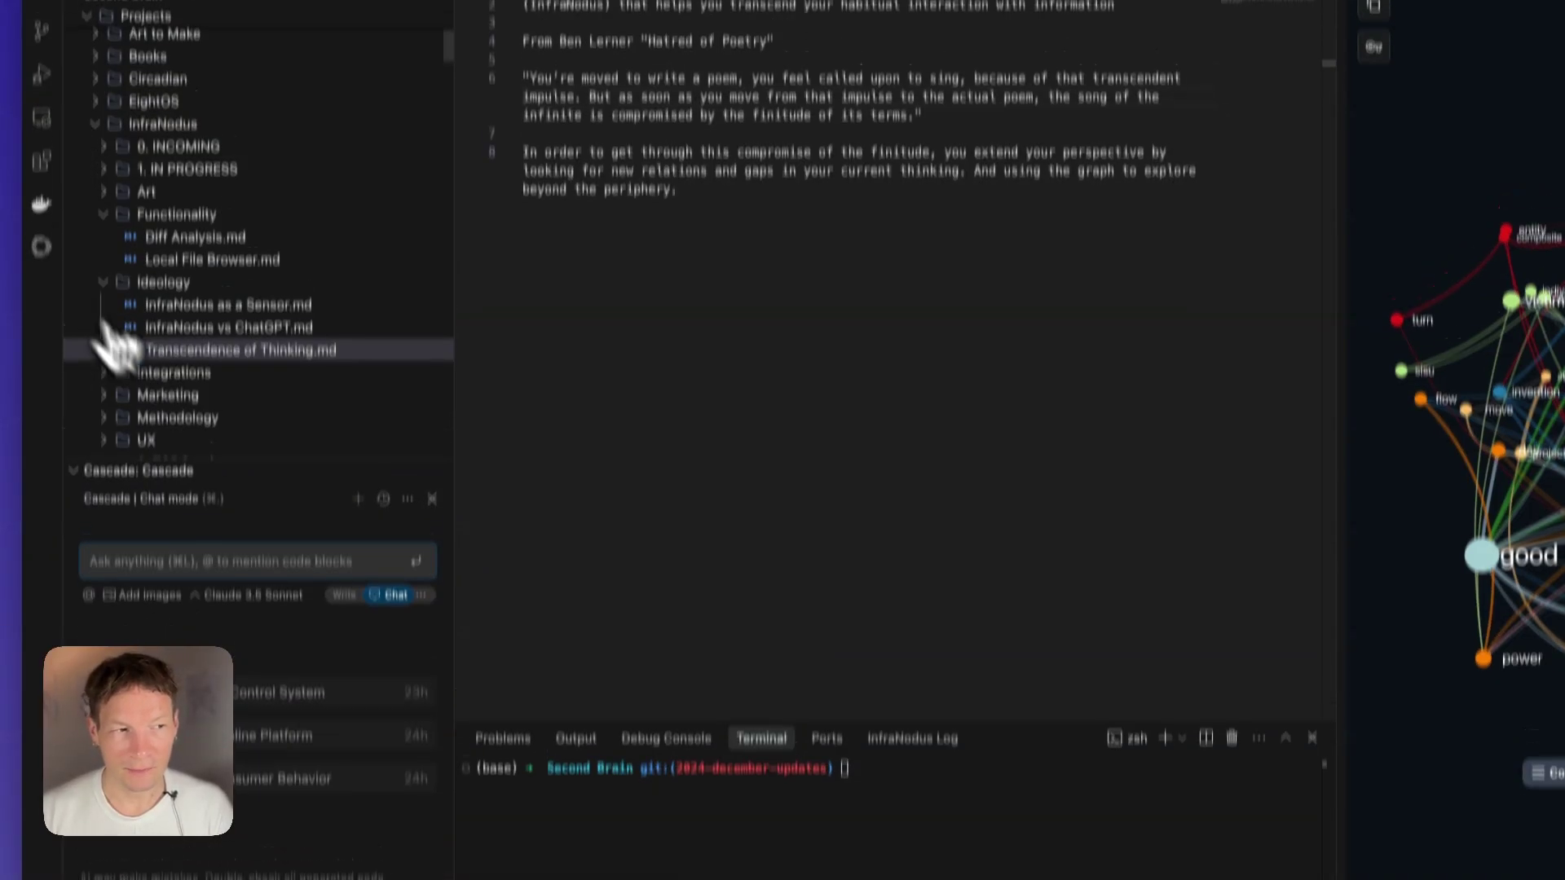
Start a new Continue chat session, view the AI models it offers, and return to the file explorer.
left_click(42, 247)
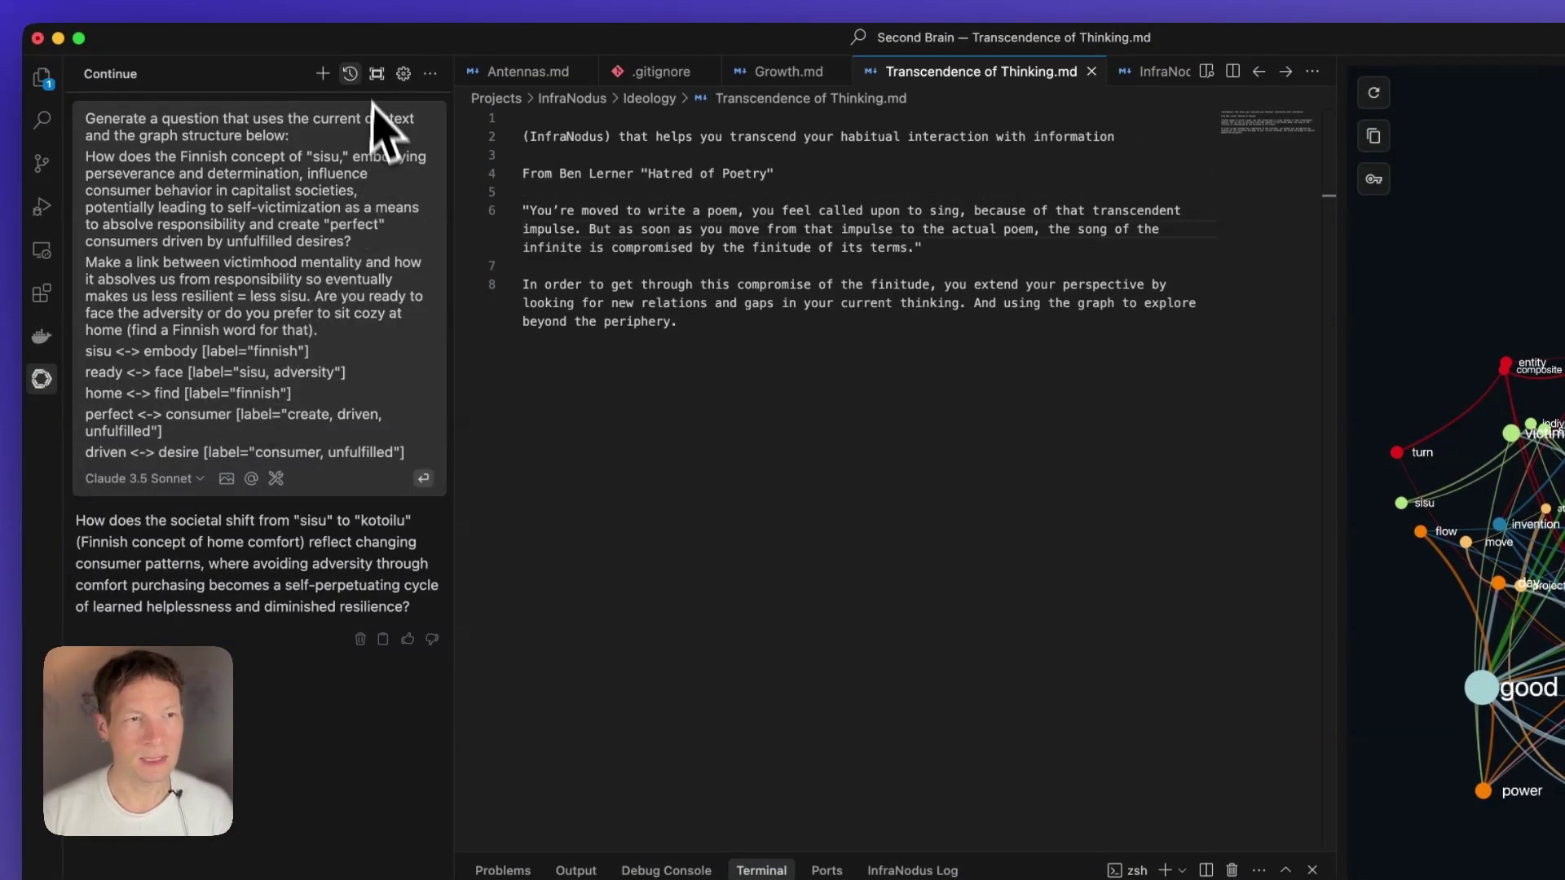
left_click(322, 74)
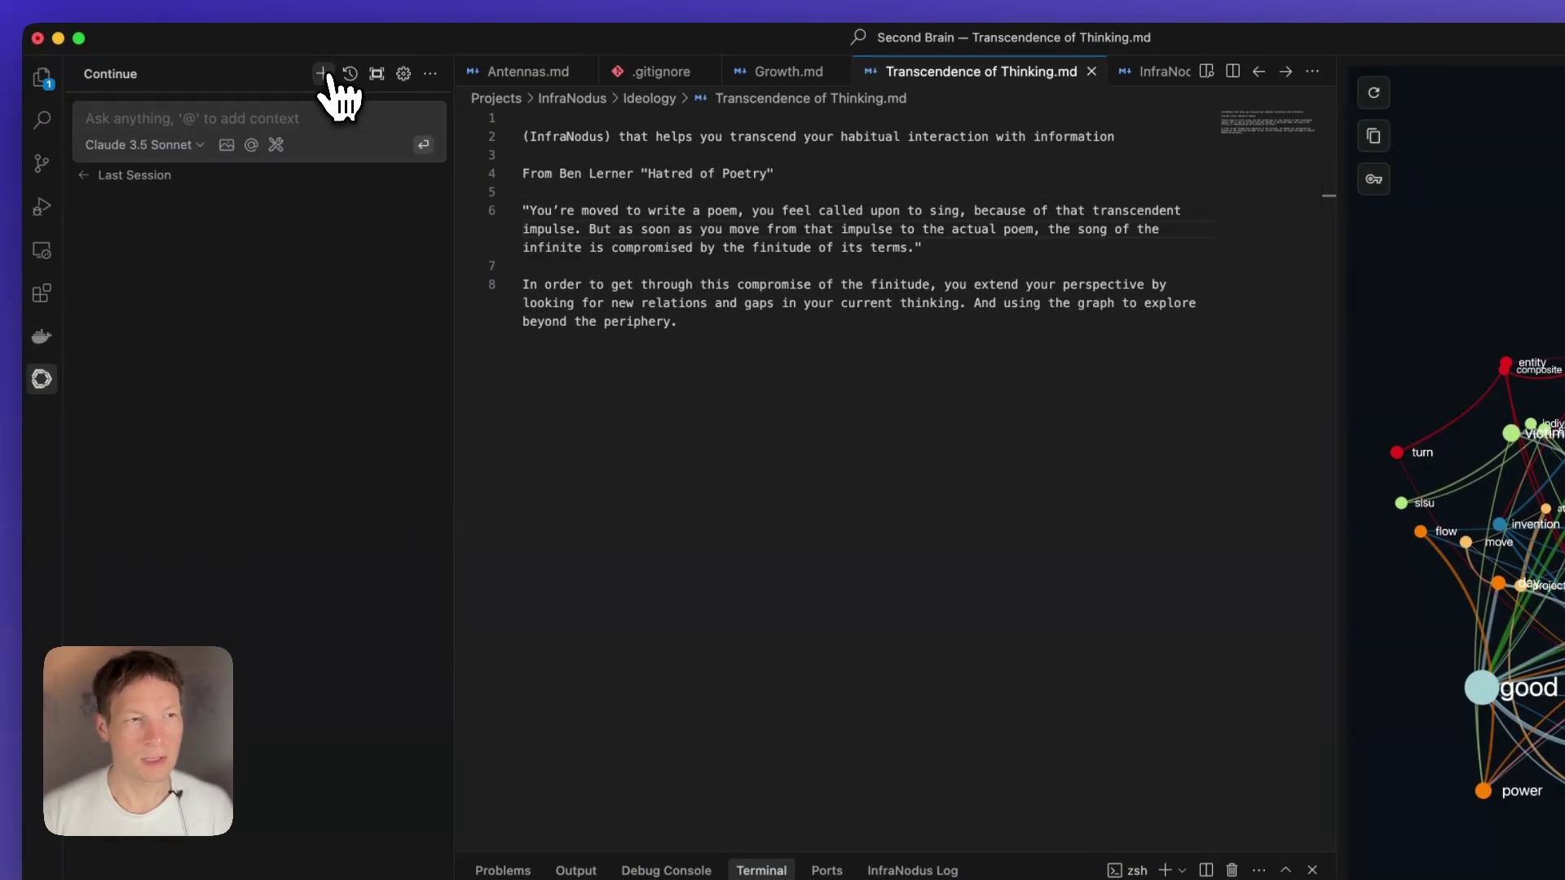
left_click(150, 146)
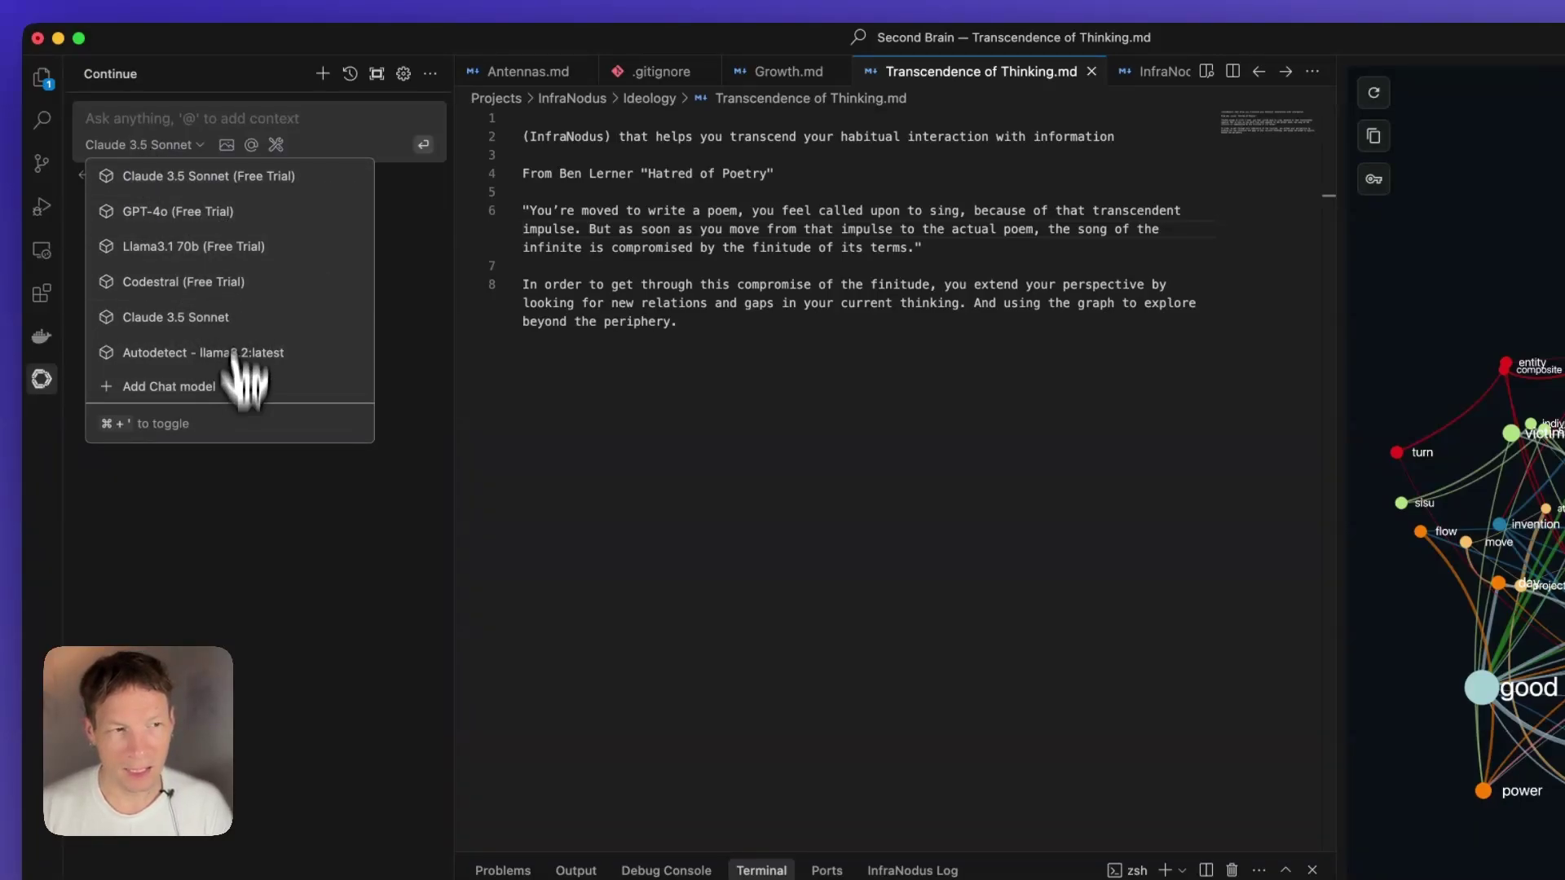
left_click(41, 80)
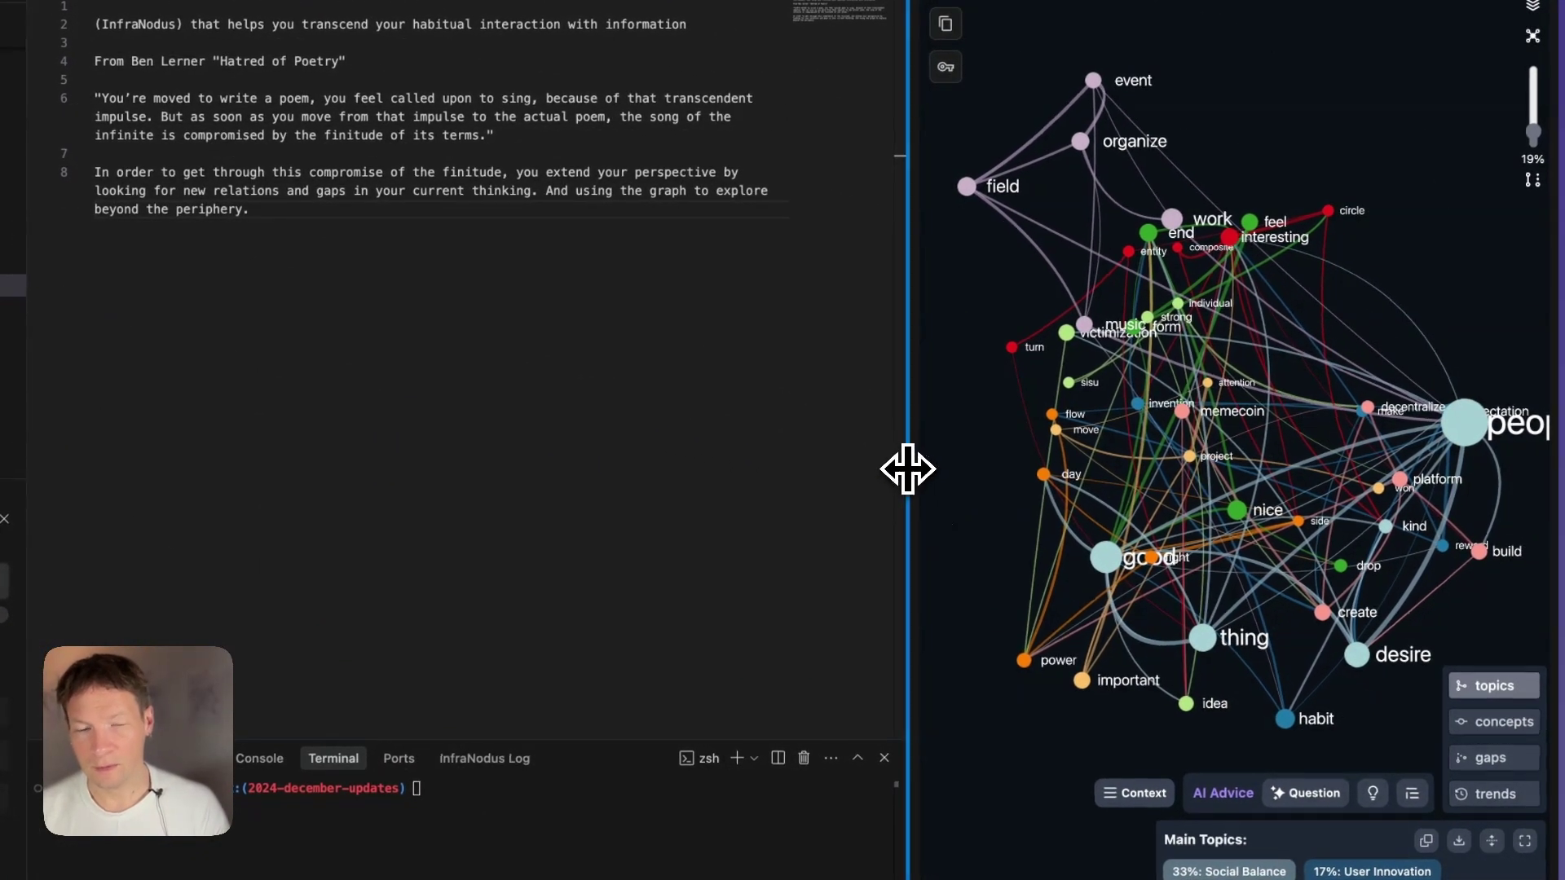
Widen the InfraNodus graph beside the Transcendence of Thinking note, refresh it, and rotate it to examine its topic clusters.
left_click_drag(904, 464, 724, 456)
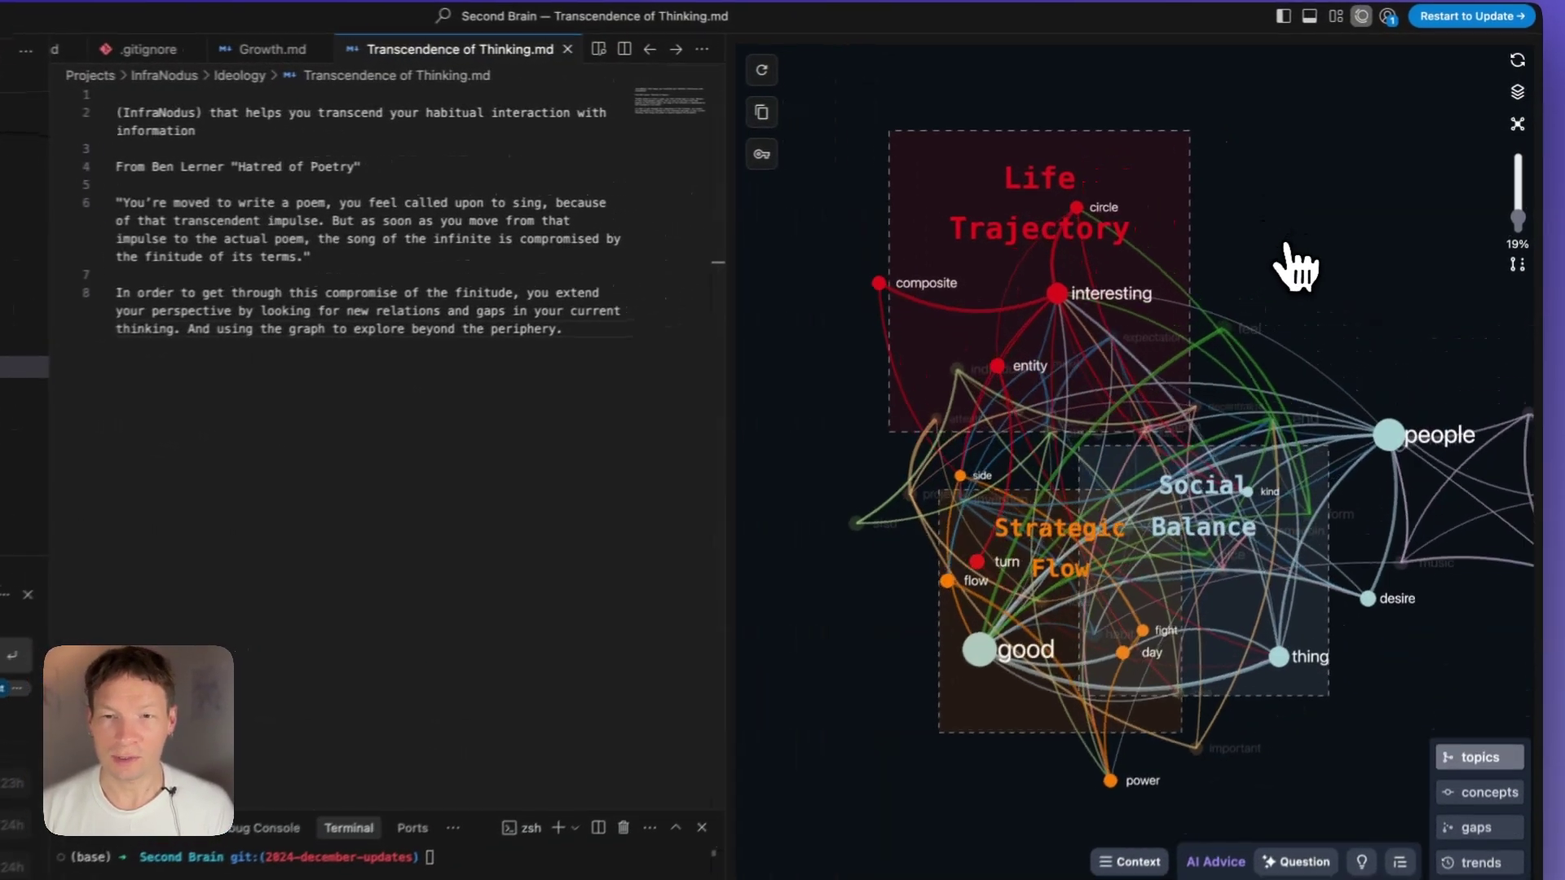
left_click(1514, 61)
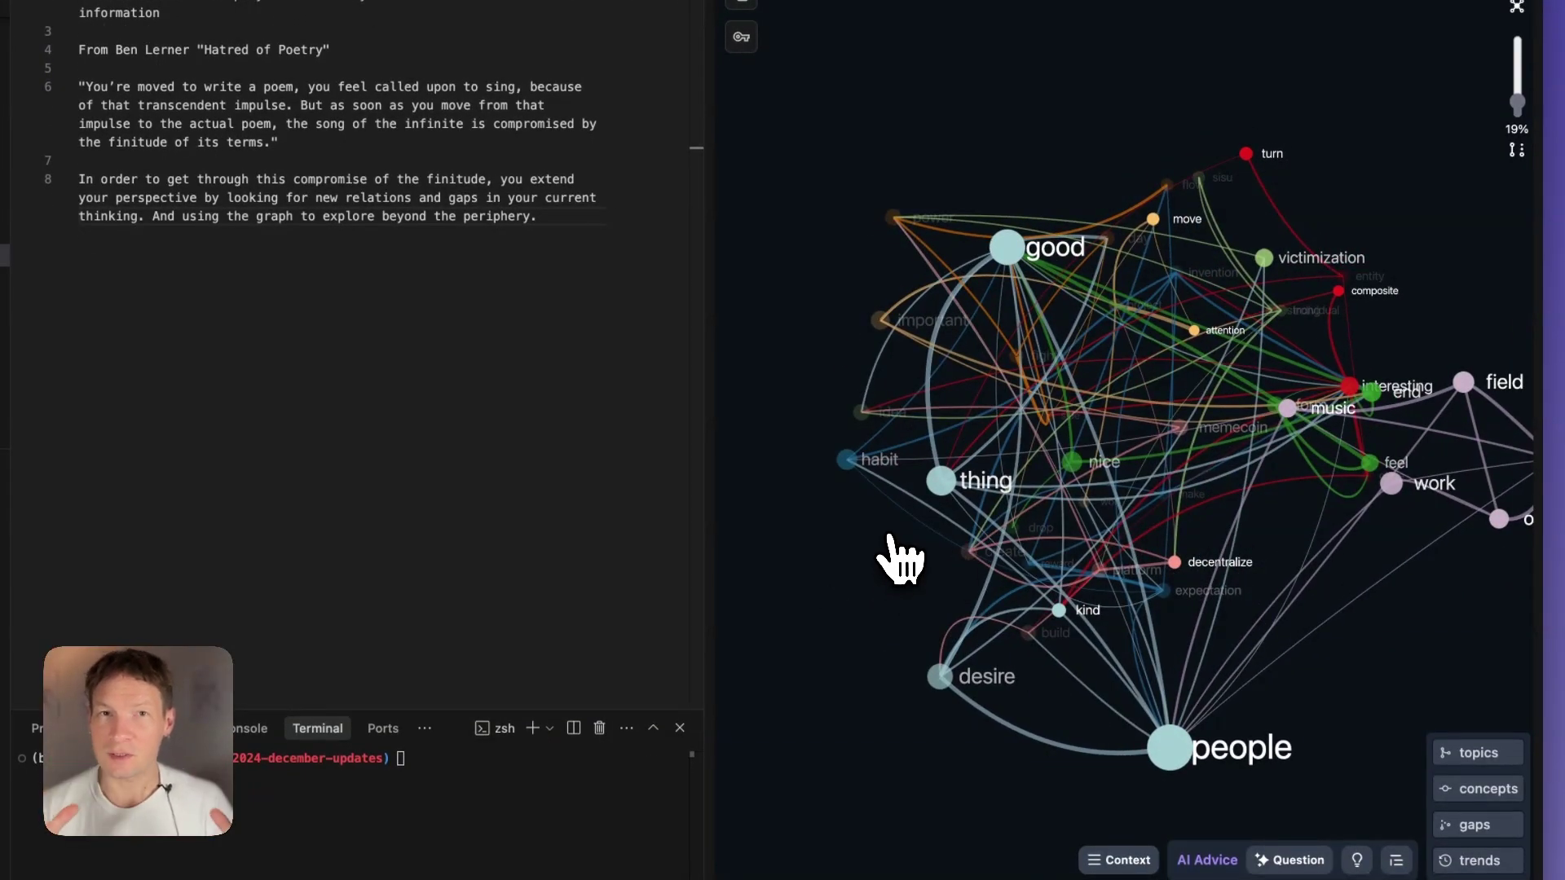
left_click_drag(1169, 432, 1116, 383)
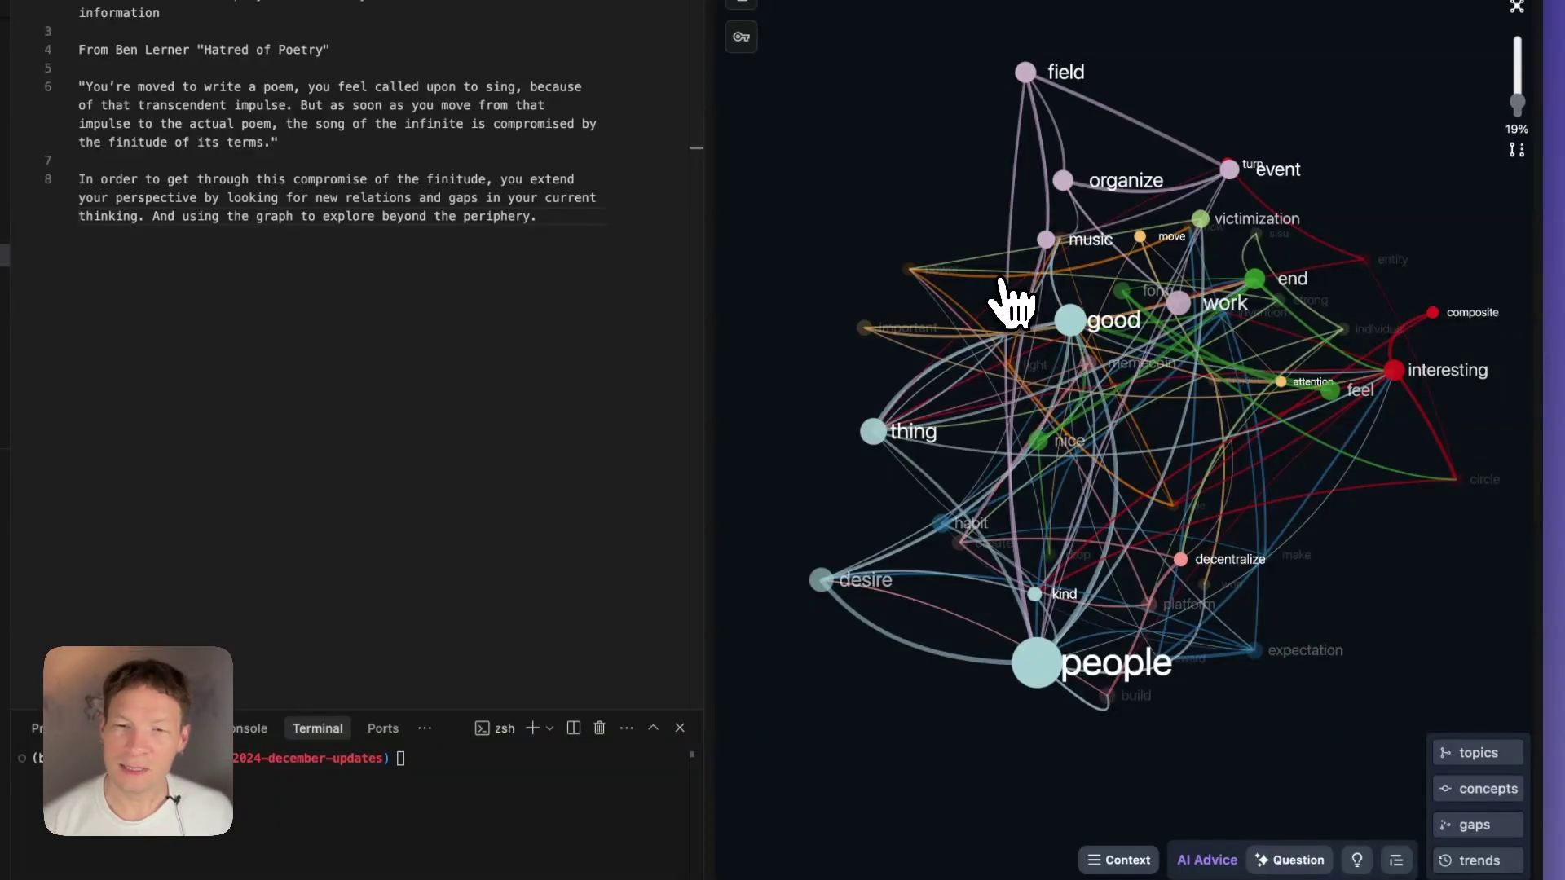
left_click_drag(900, 363, 1108, 379)
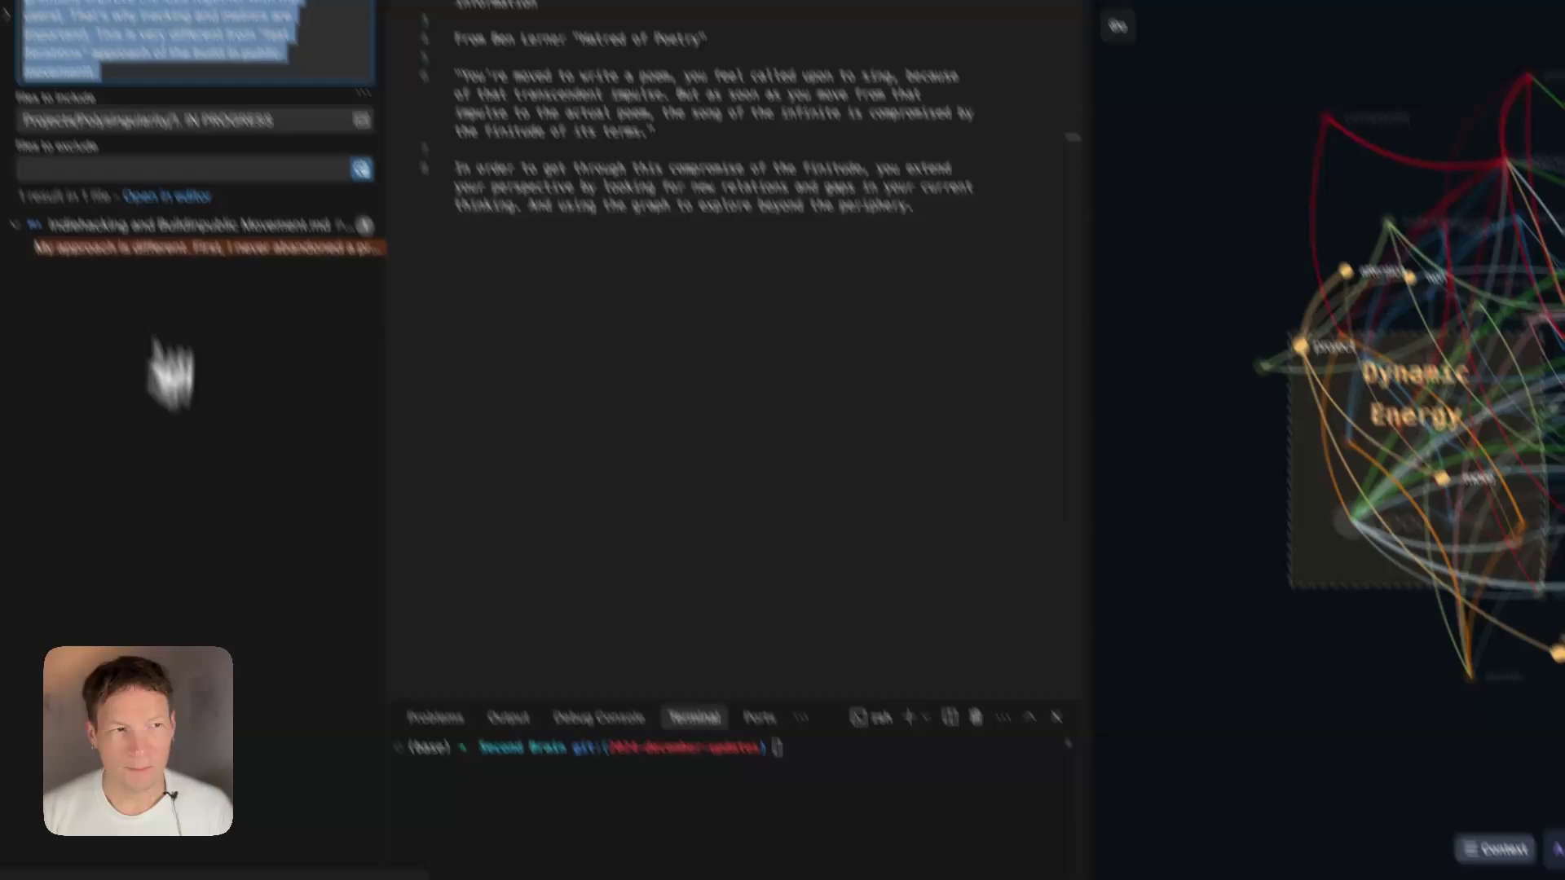
Ask Continue to generate a question using the Dynamic Energy topic's text context and its graph structure.
triple_click(290, 209)
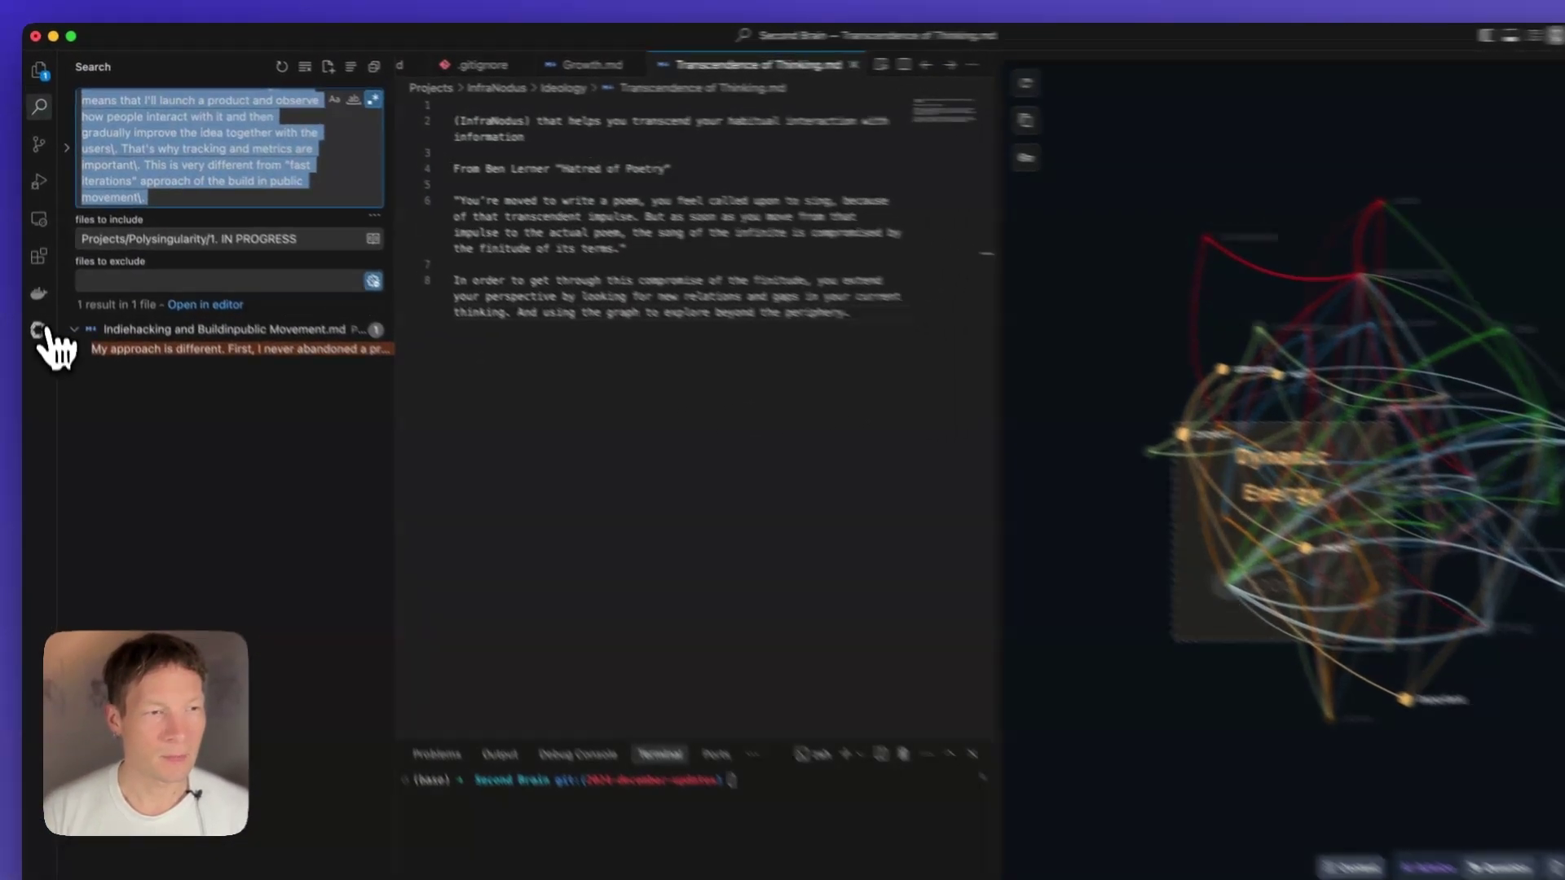
left_click(37, 298)
key("super+apostrophe")
left_click(247, 116)
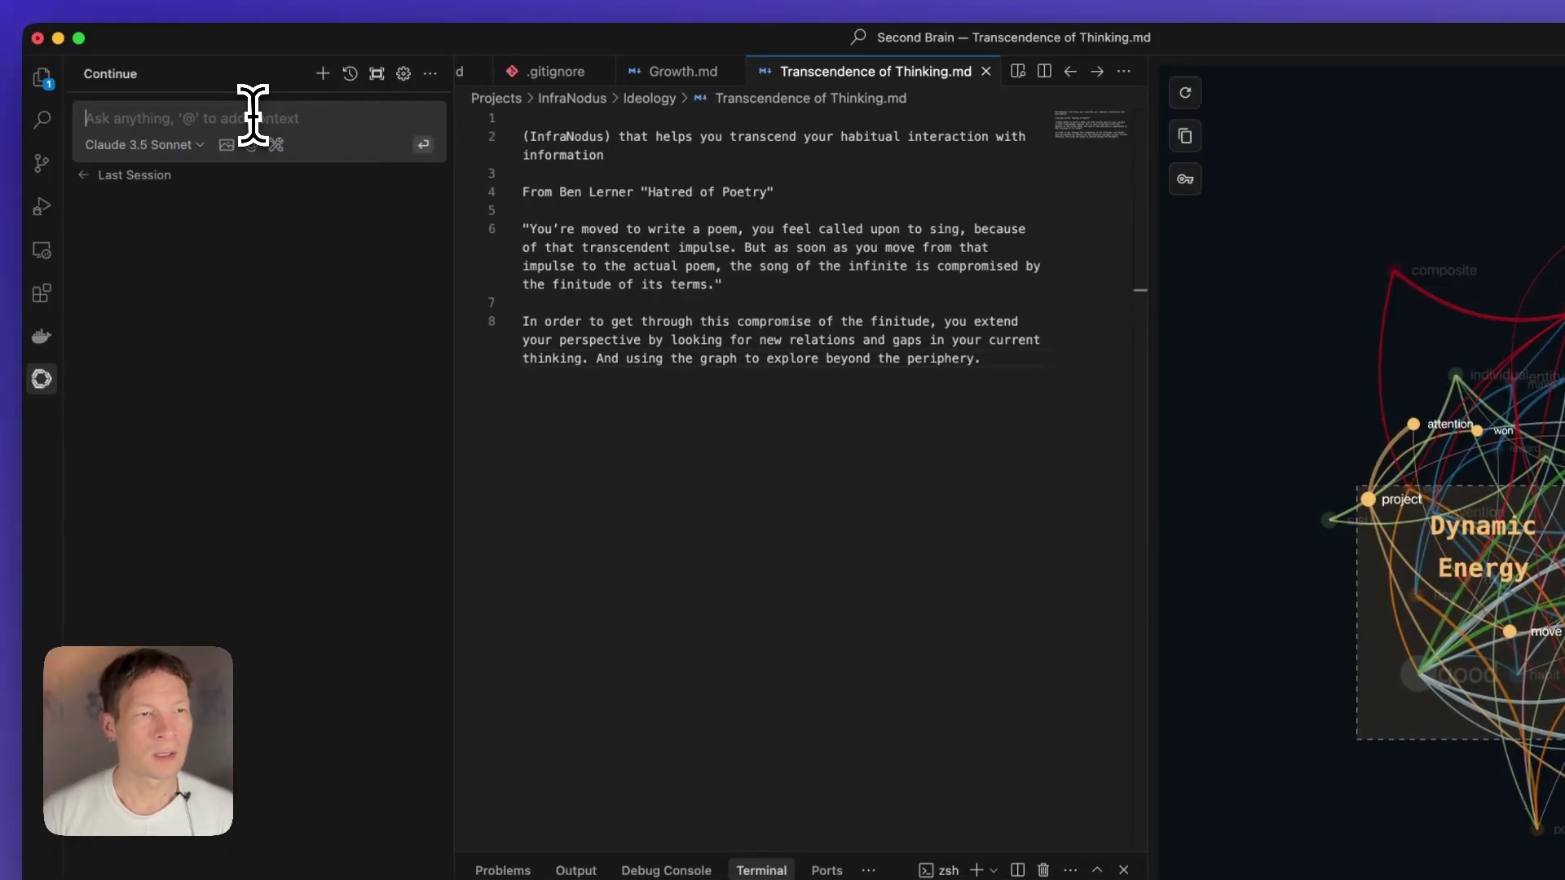
type("Generate a question that uses the current context and the graph structure below: My approach is different. First, I never abandoned a project. Even if it's not bringing money or is temporarily fucked, I still let it run. It doesn't take too much energy also, as I track everything, but it still provides value to people and won't be gone like Google bookmarks or that online community buildspace which are just gone one day and good luck with your data. Second, I am into it not because of money but because I love what I'm creating. That means that I'll launch a product and observe how people interact with it and then gradually improve the idea together with the users. That's why tracking and metrics are important. This is very different from \"fast iterations\" approach of the build in public movement. approach <-> project [label=\"bring, important\"] won <-> project attention <-> project [label=\"bring, move\"] move <-> state")
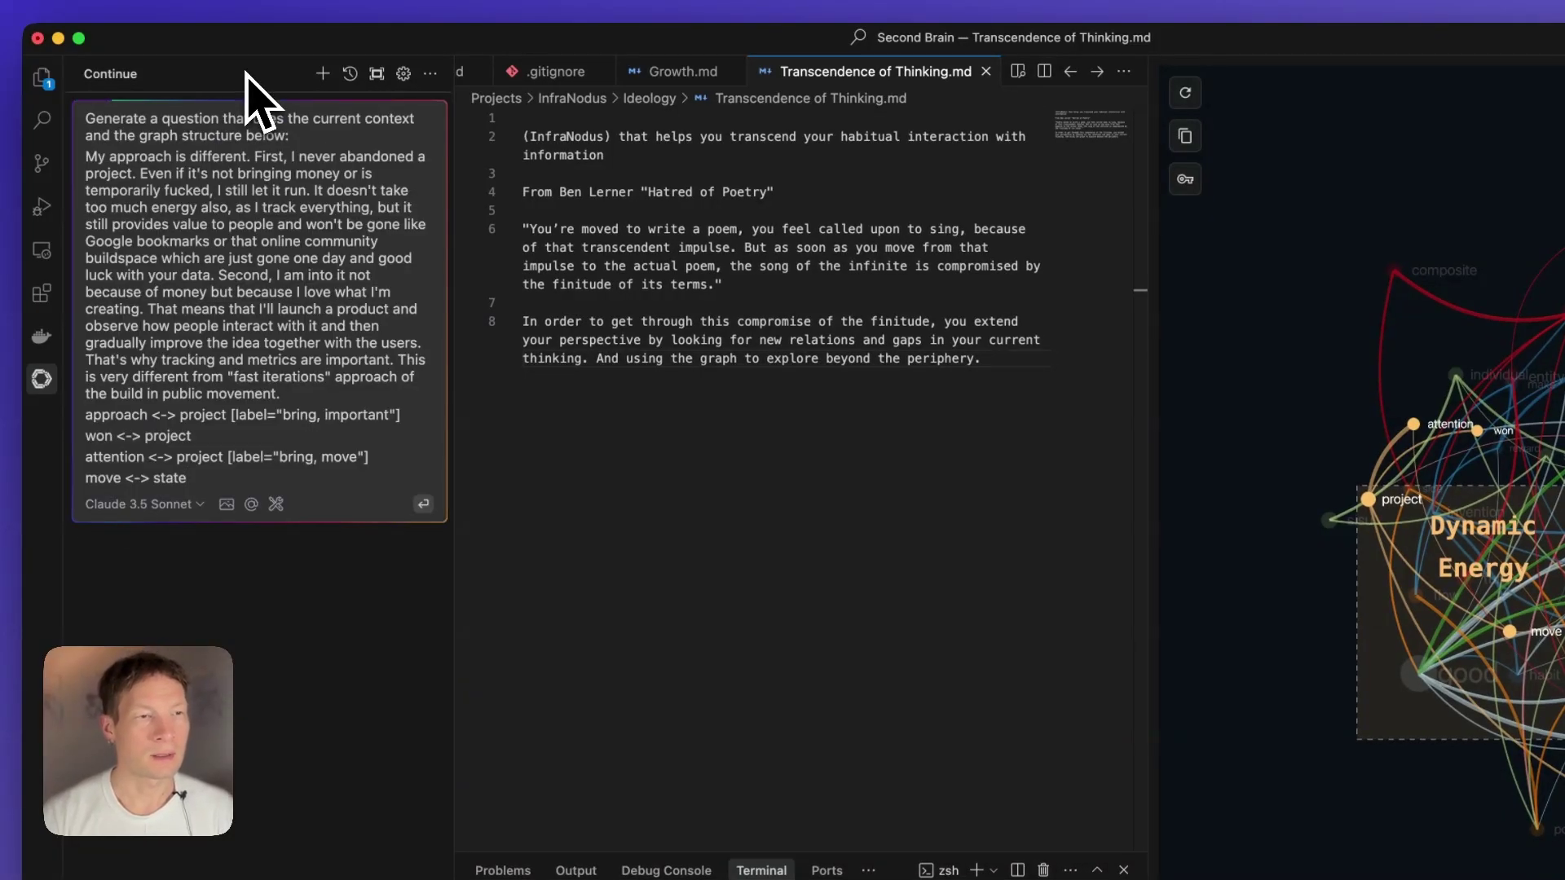
key("Return")
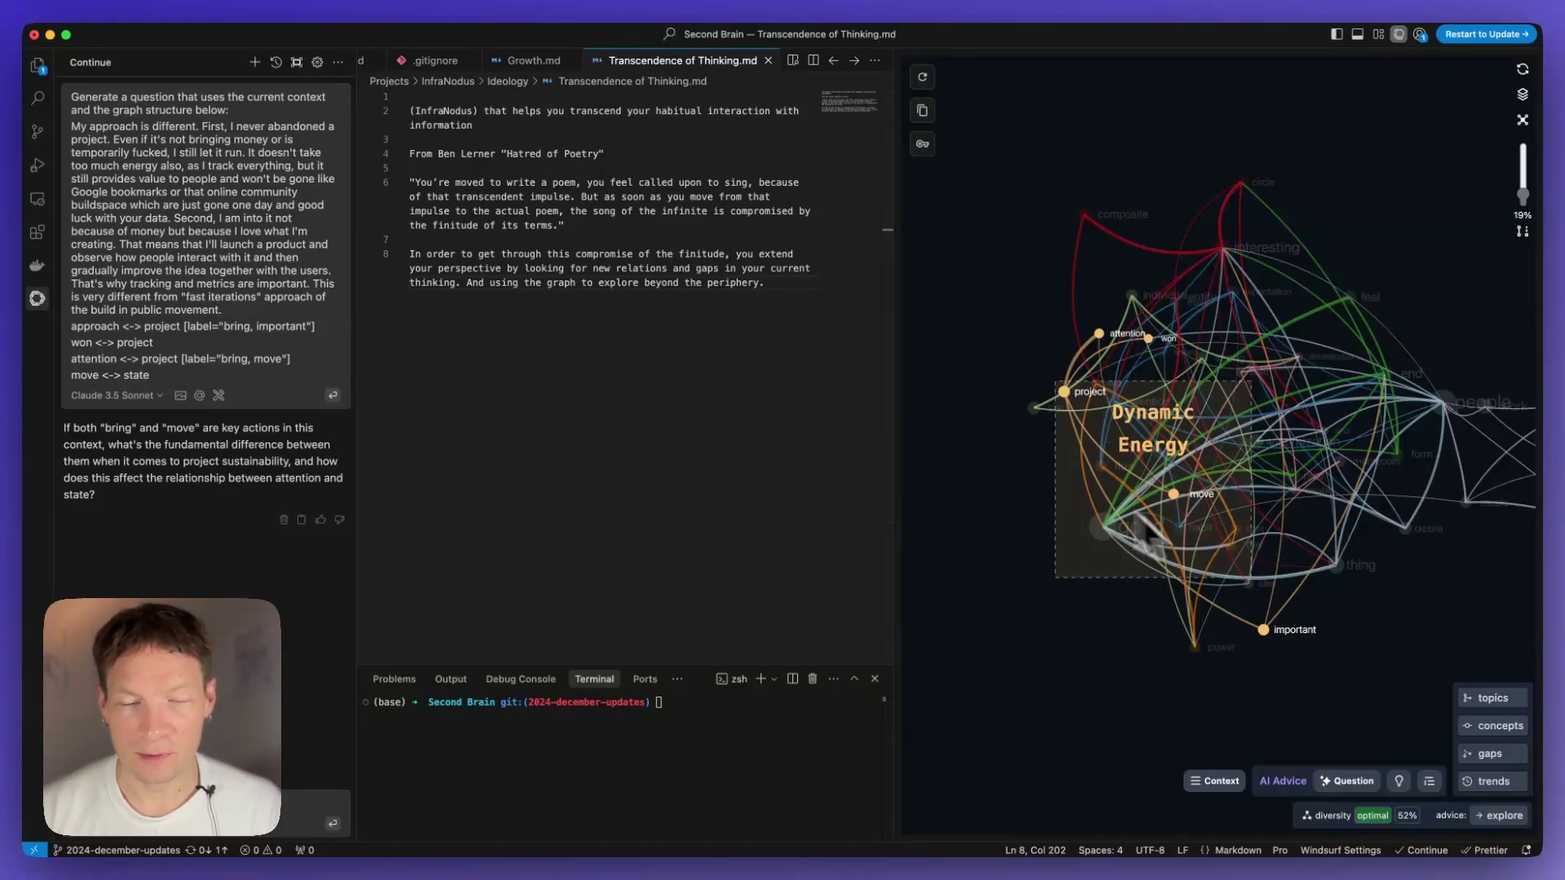
Return to the Second Brain file explorer and put the focus back in the Transcendence of Thinking note.
left_click(38, 65)
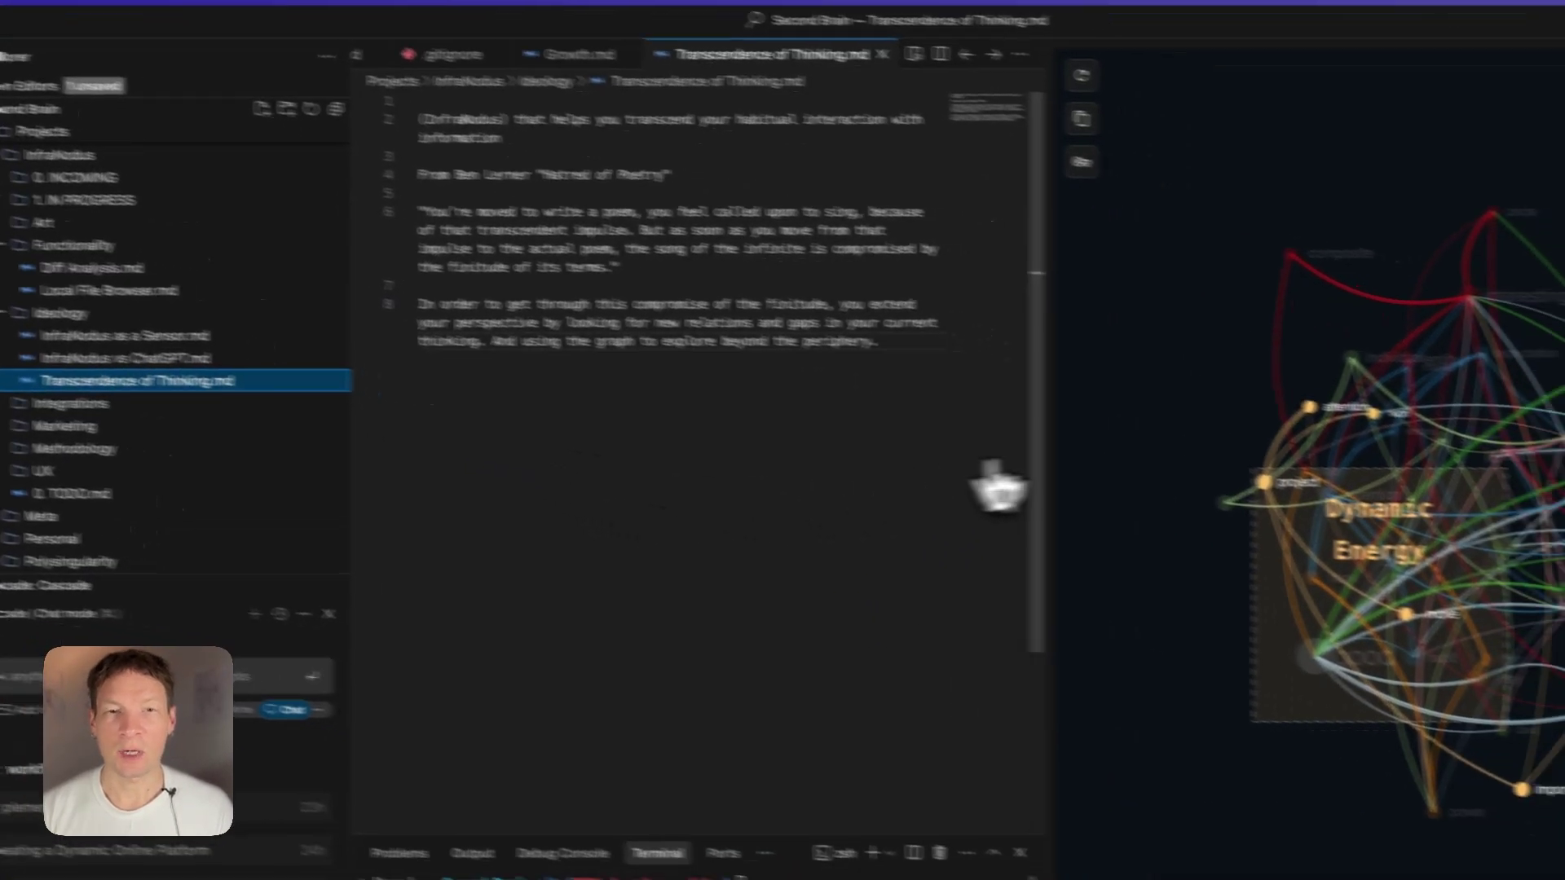
left_click(979, 361)
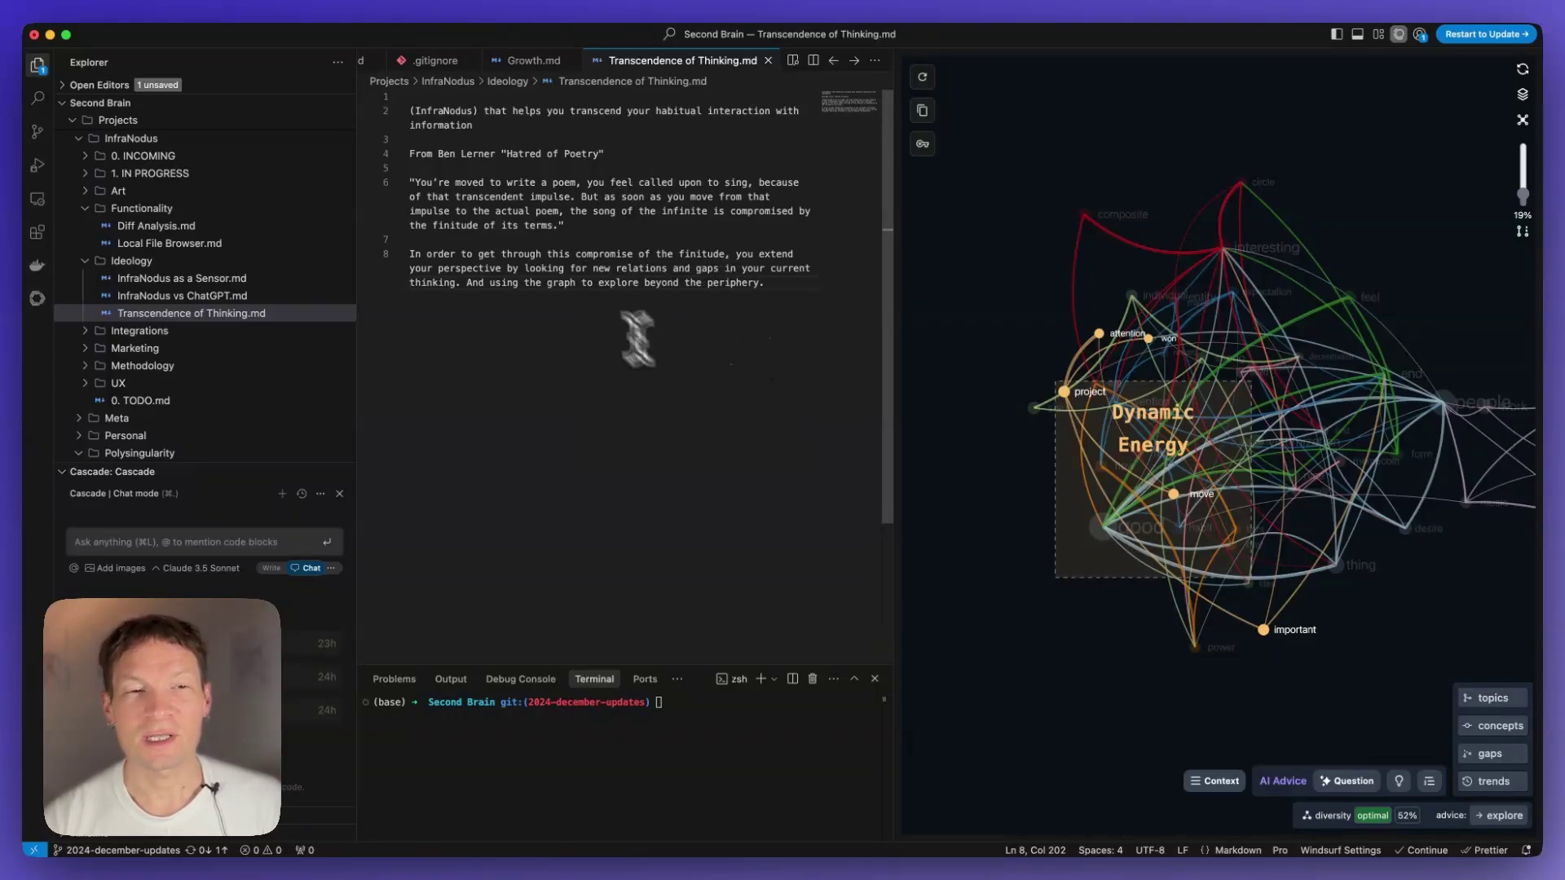
left_click(560, 282)
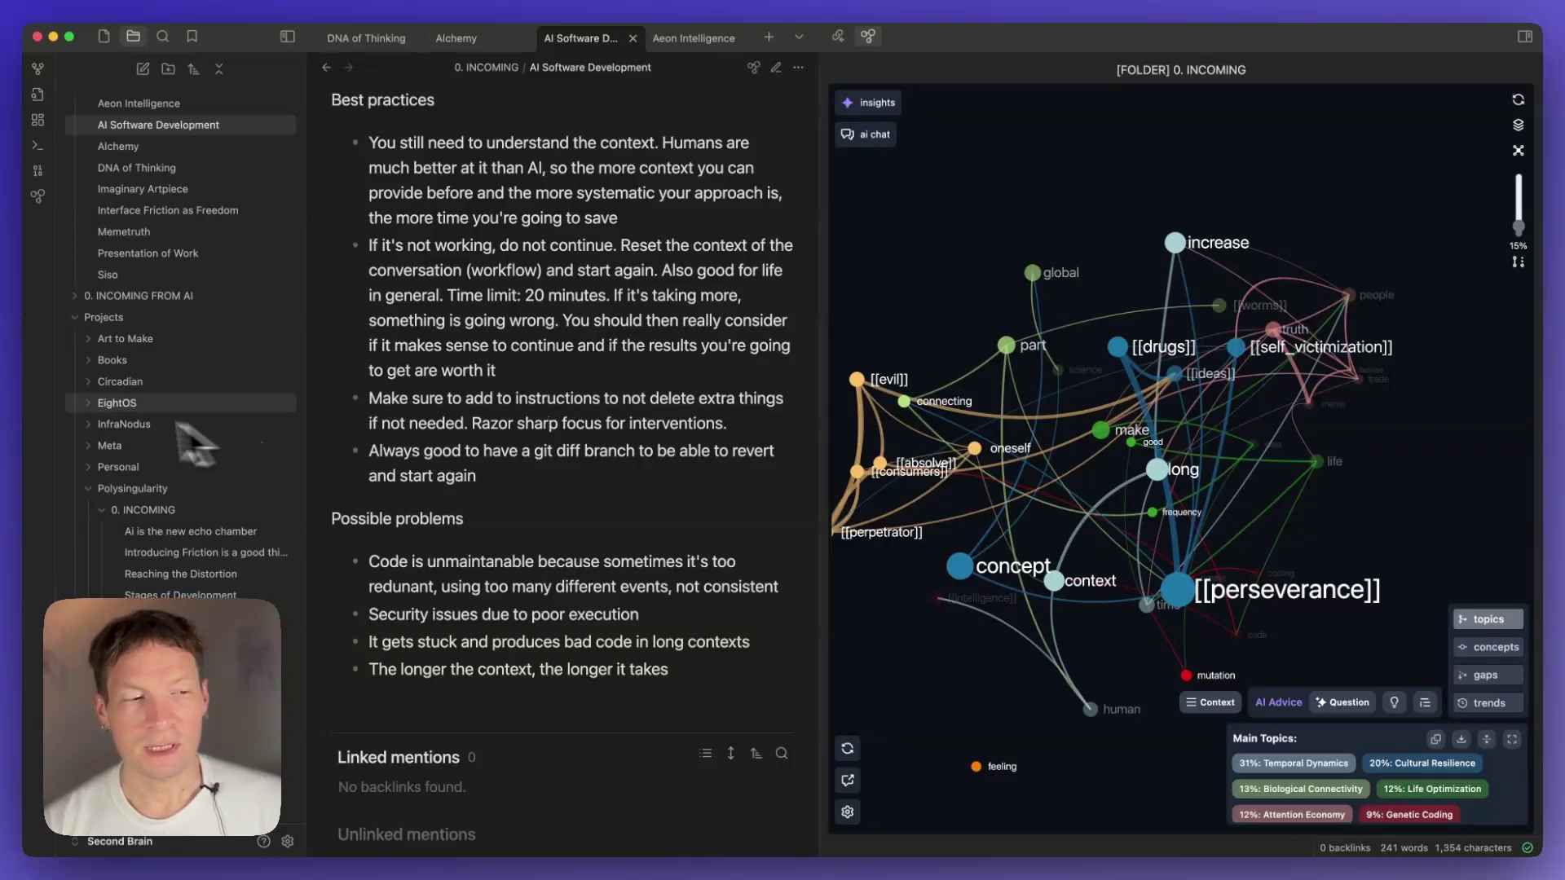
In the Obsidian vault, collapse Polysingularity's 0. INCOMING folder and the top-level Projects, 0. INCOMING and Tools folders.
scroll(210, 316, "up", 1)
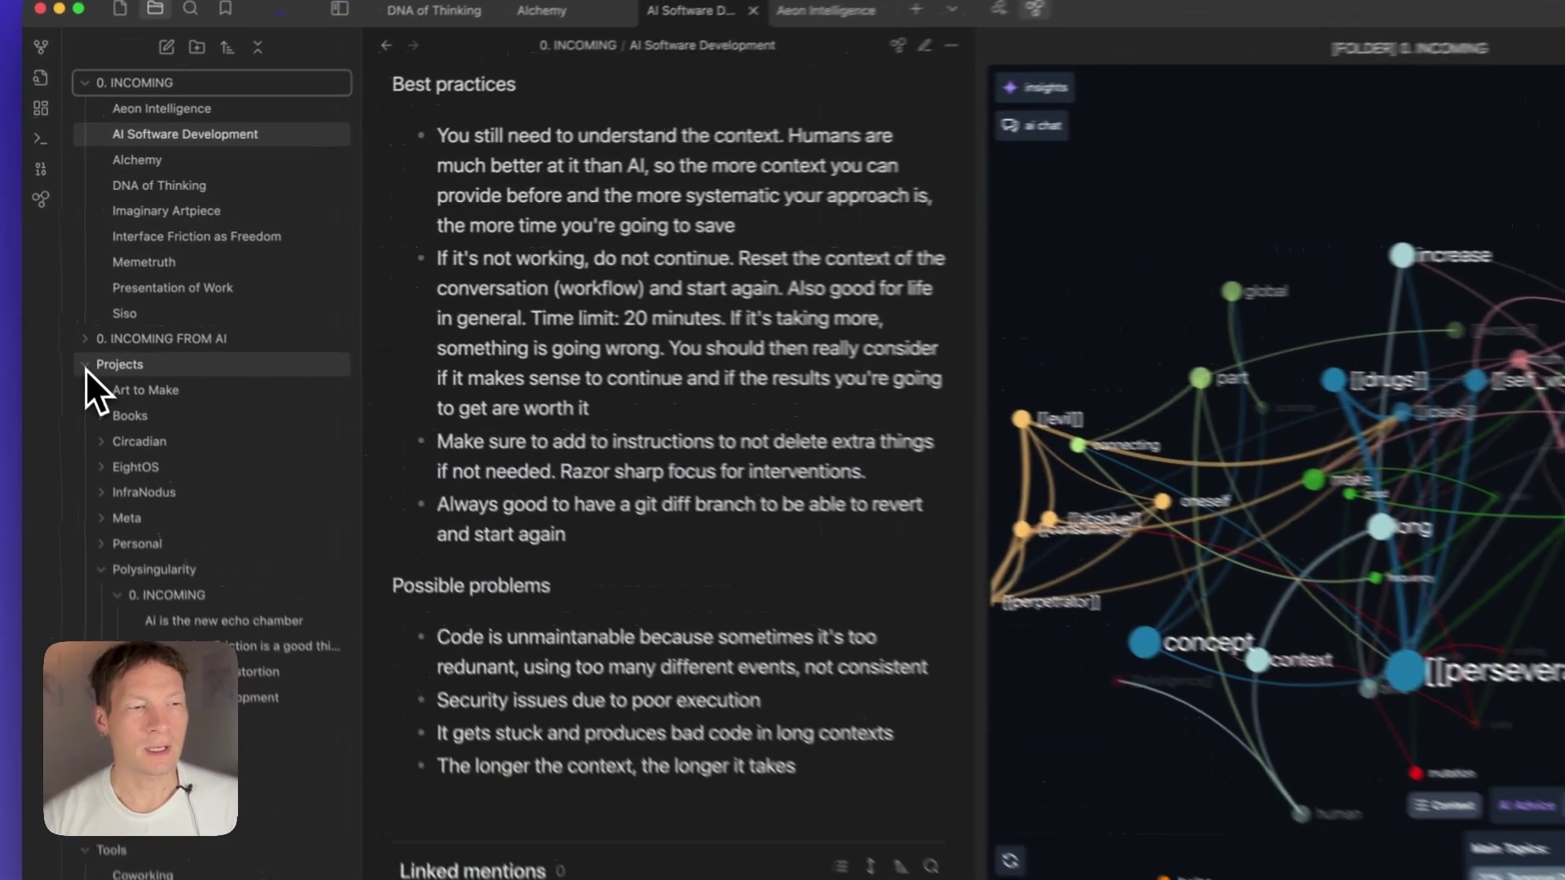
left_click(76, 337)
left_click(92, 379)
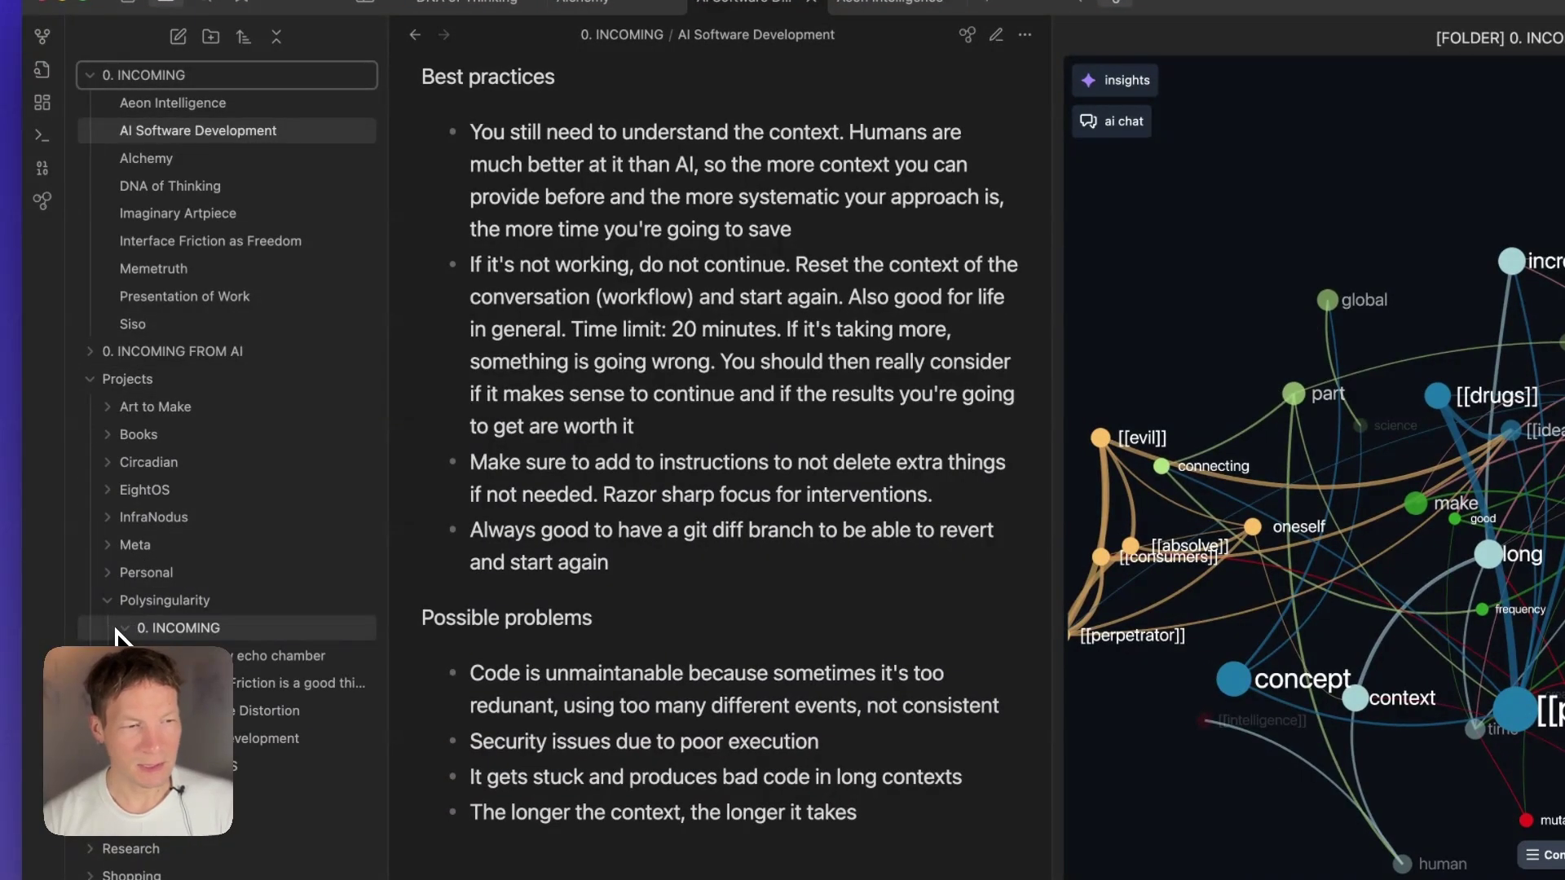
left_click(119, 636)
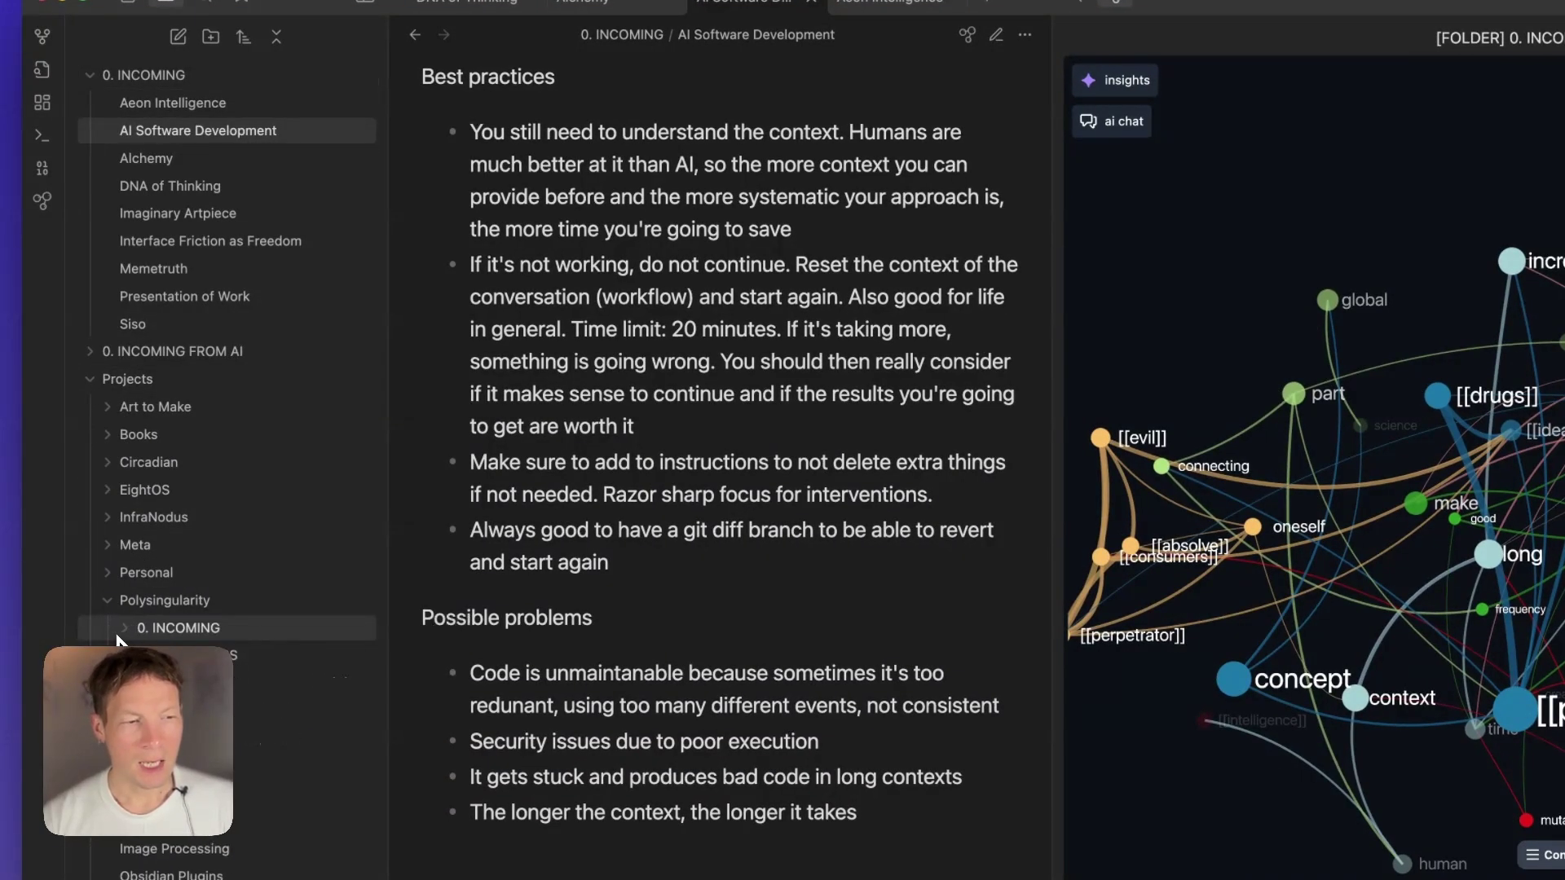
left_click(92, 383)
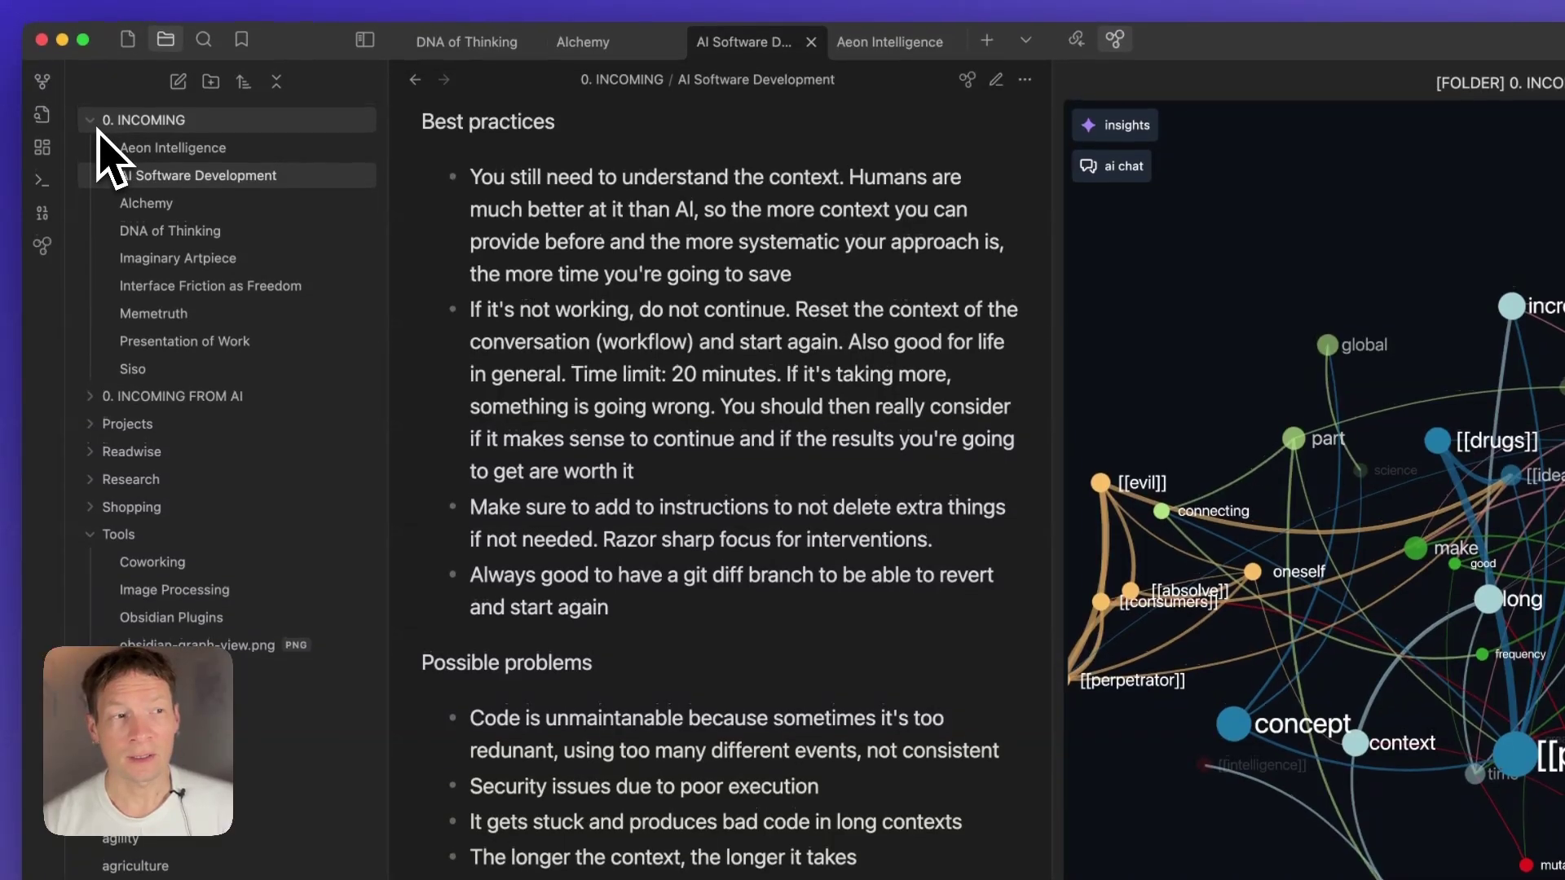
left_click(97, 127)
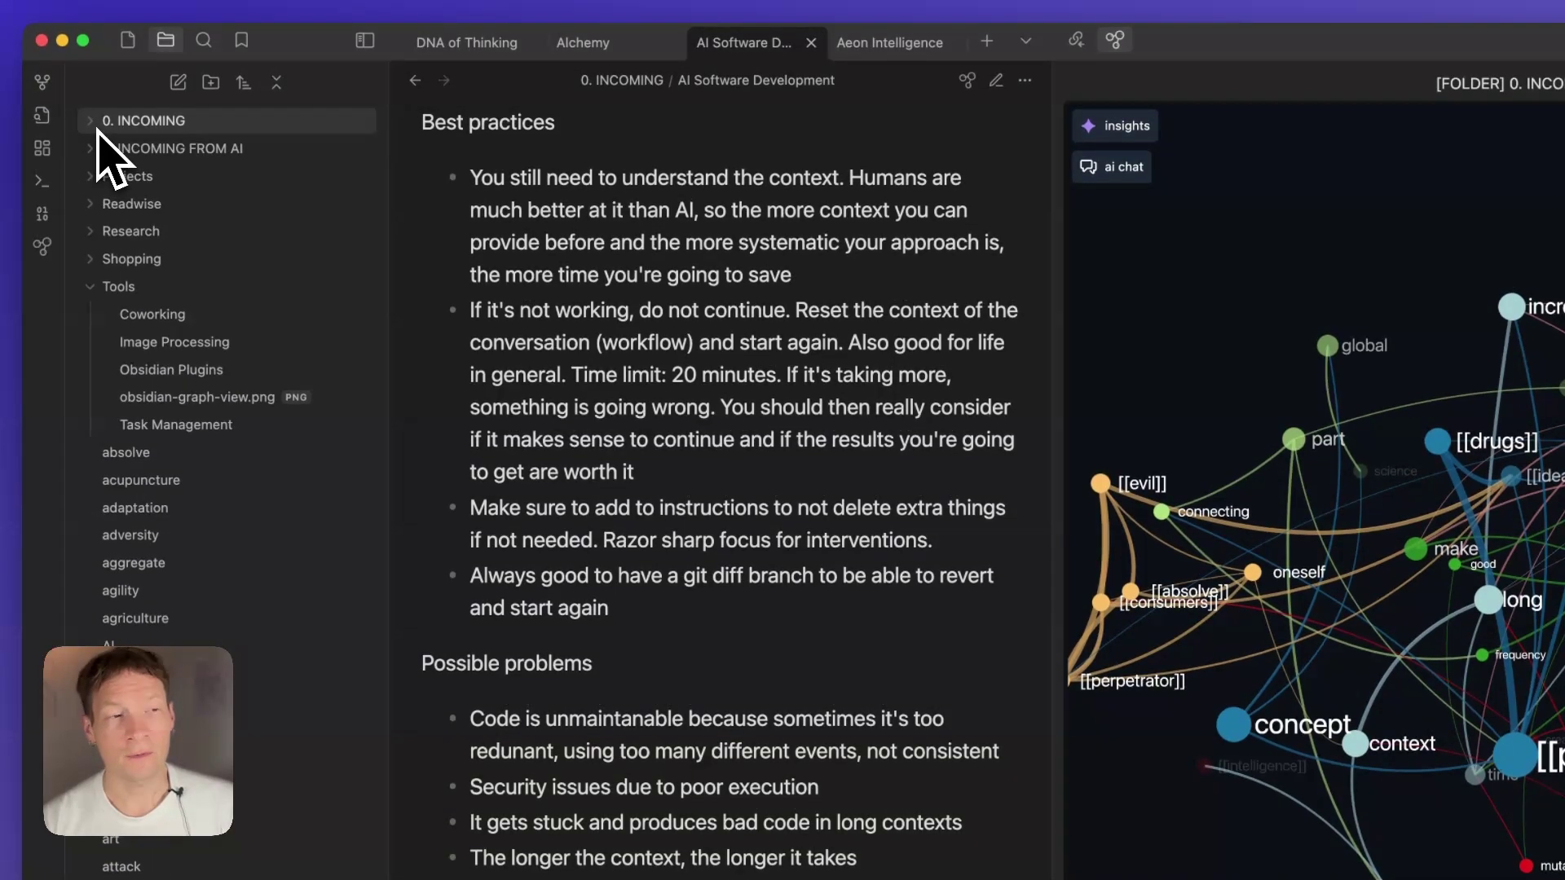
left_click(96, 289)
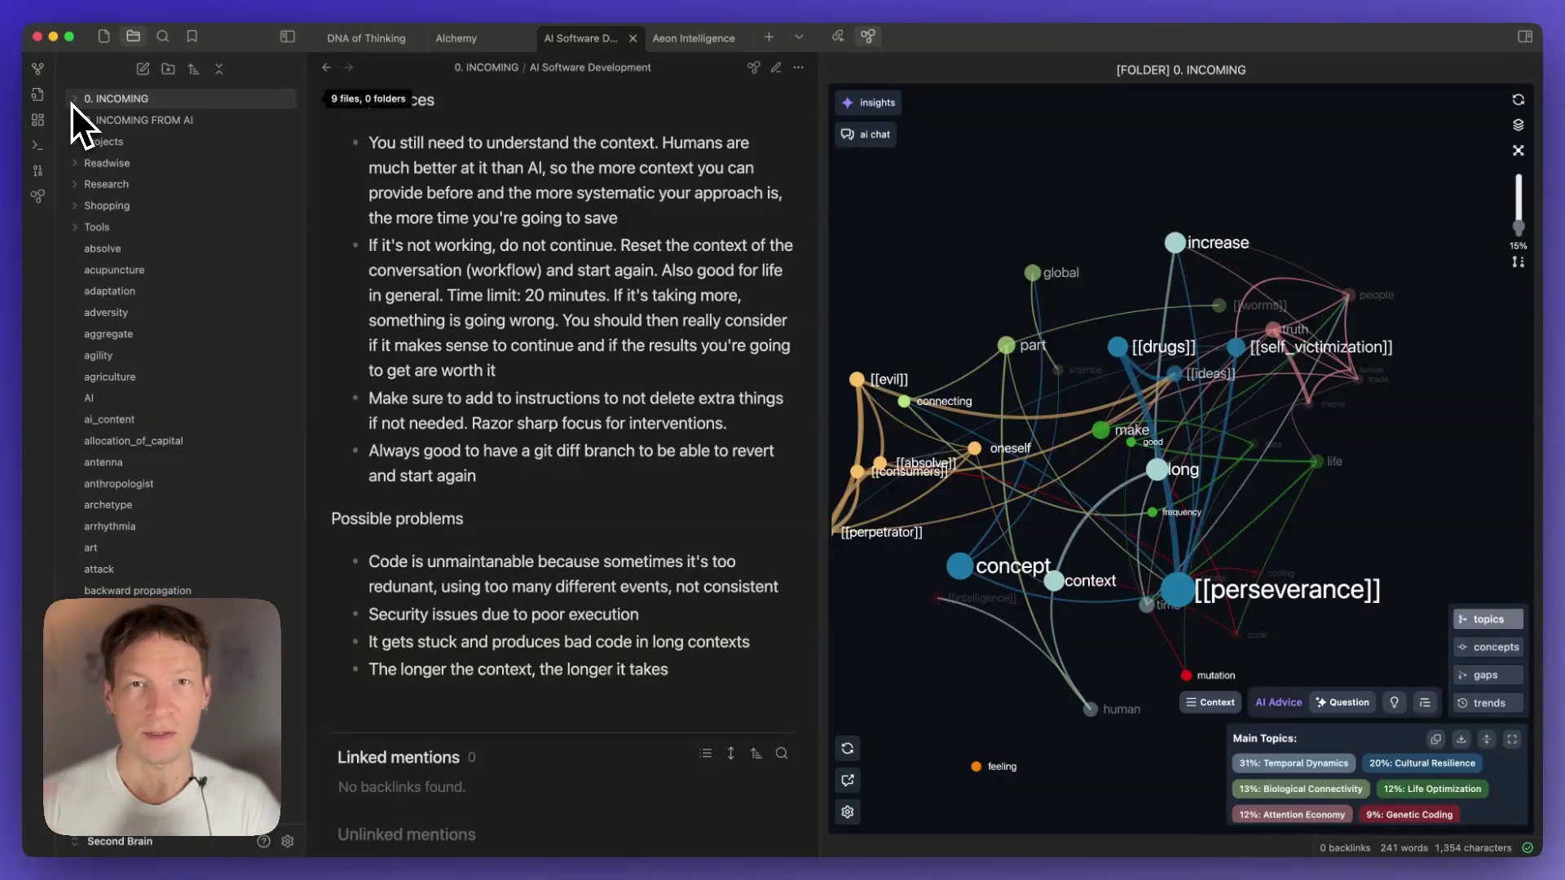
Expand the Projects folder and look at the notes inside Polysingularity's 0. INCOMING subfolder, then close that subfolder.
left_click(76, 145)
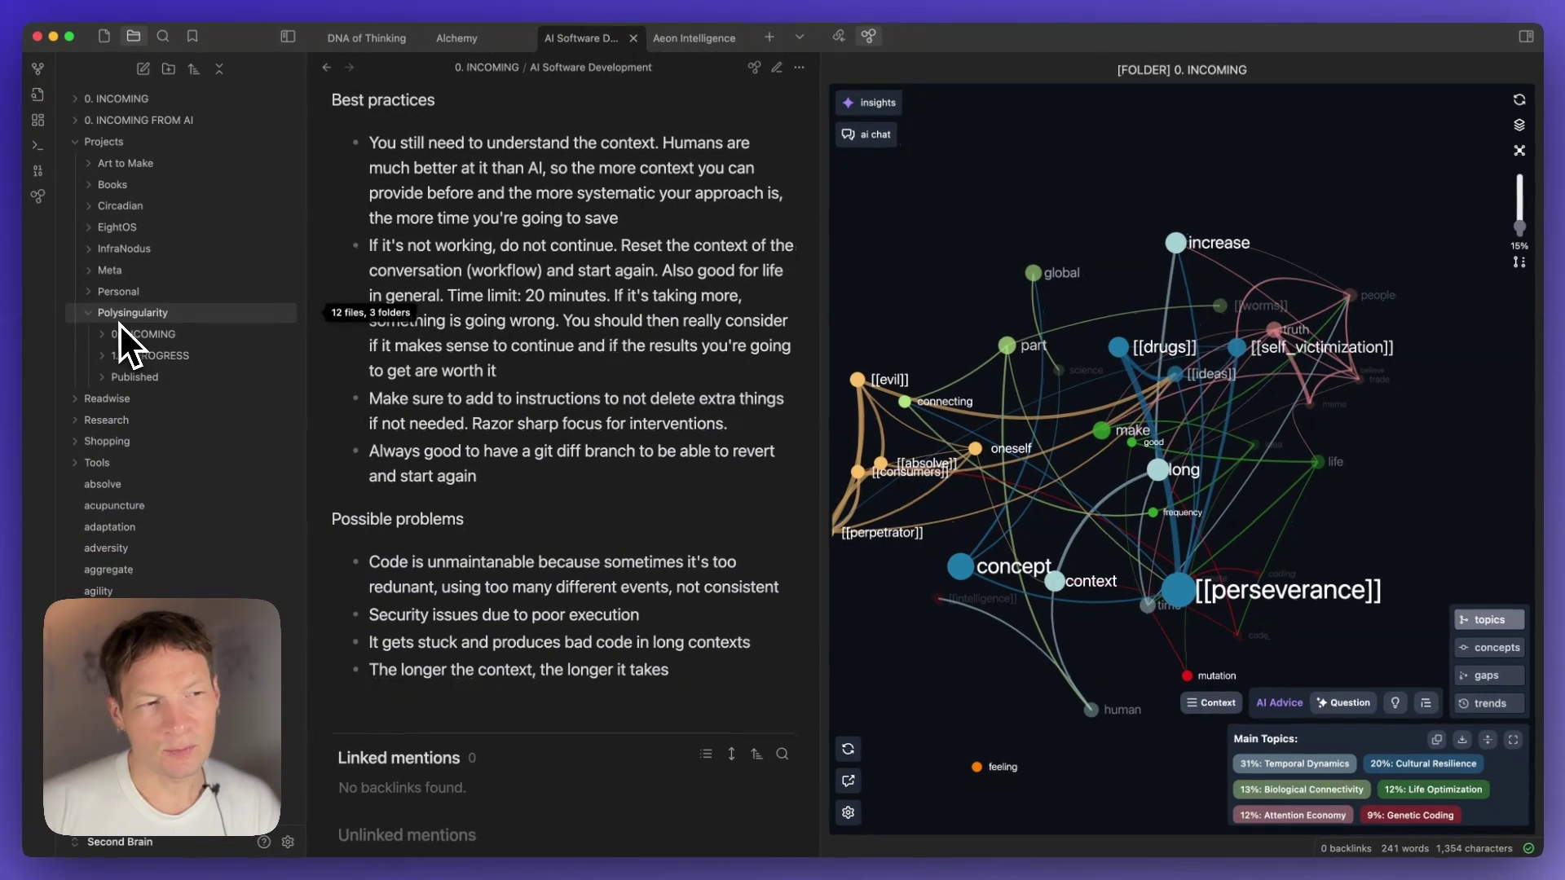
left_click(136, 332)
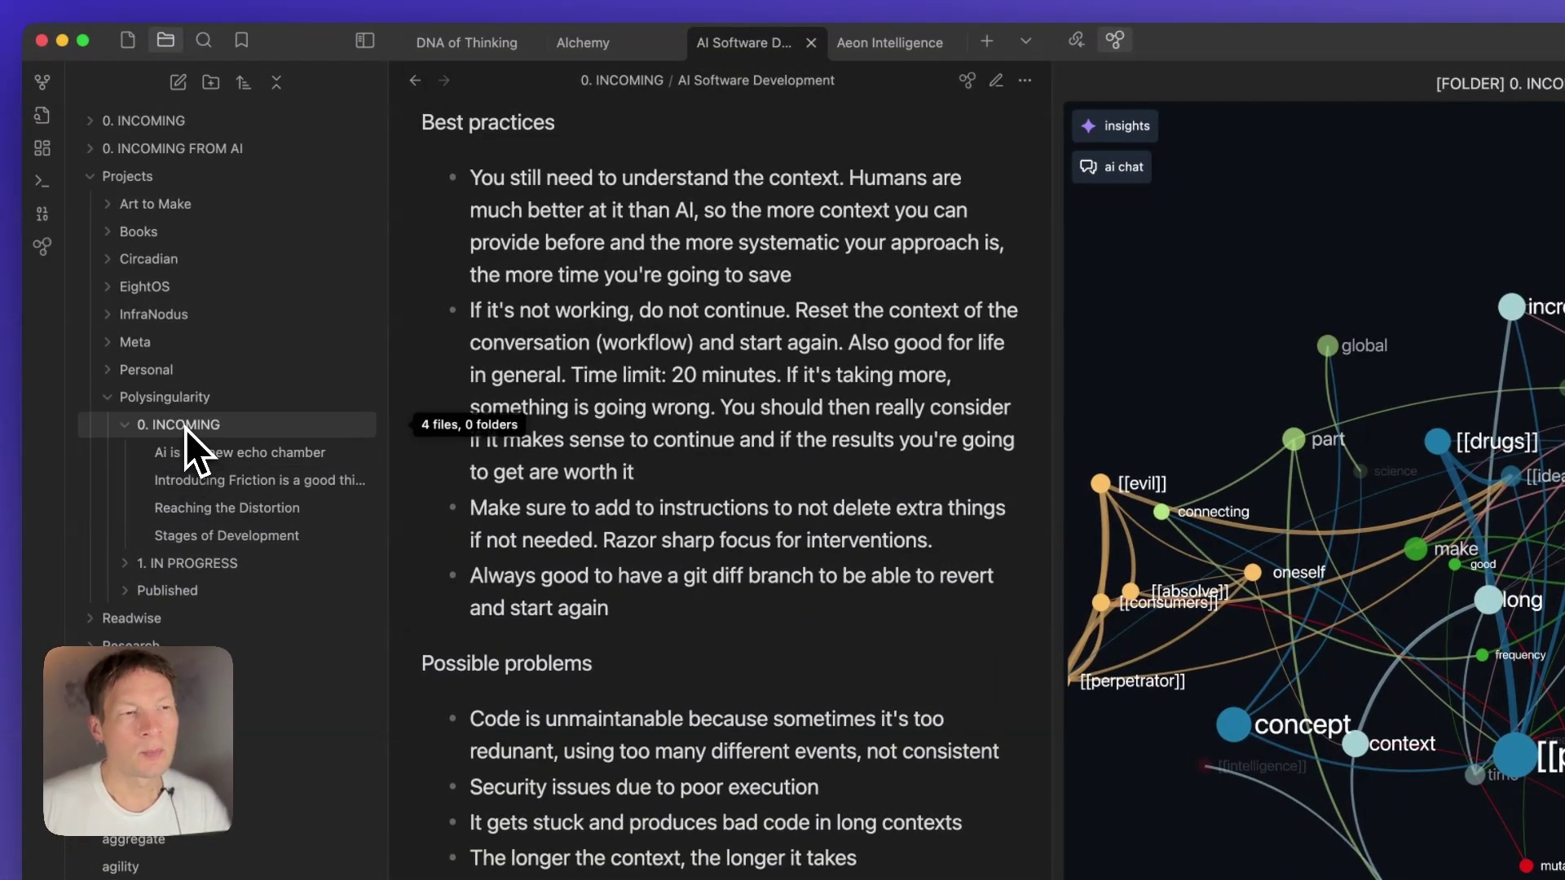
left_click(184, 425)
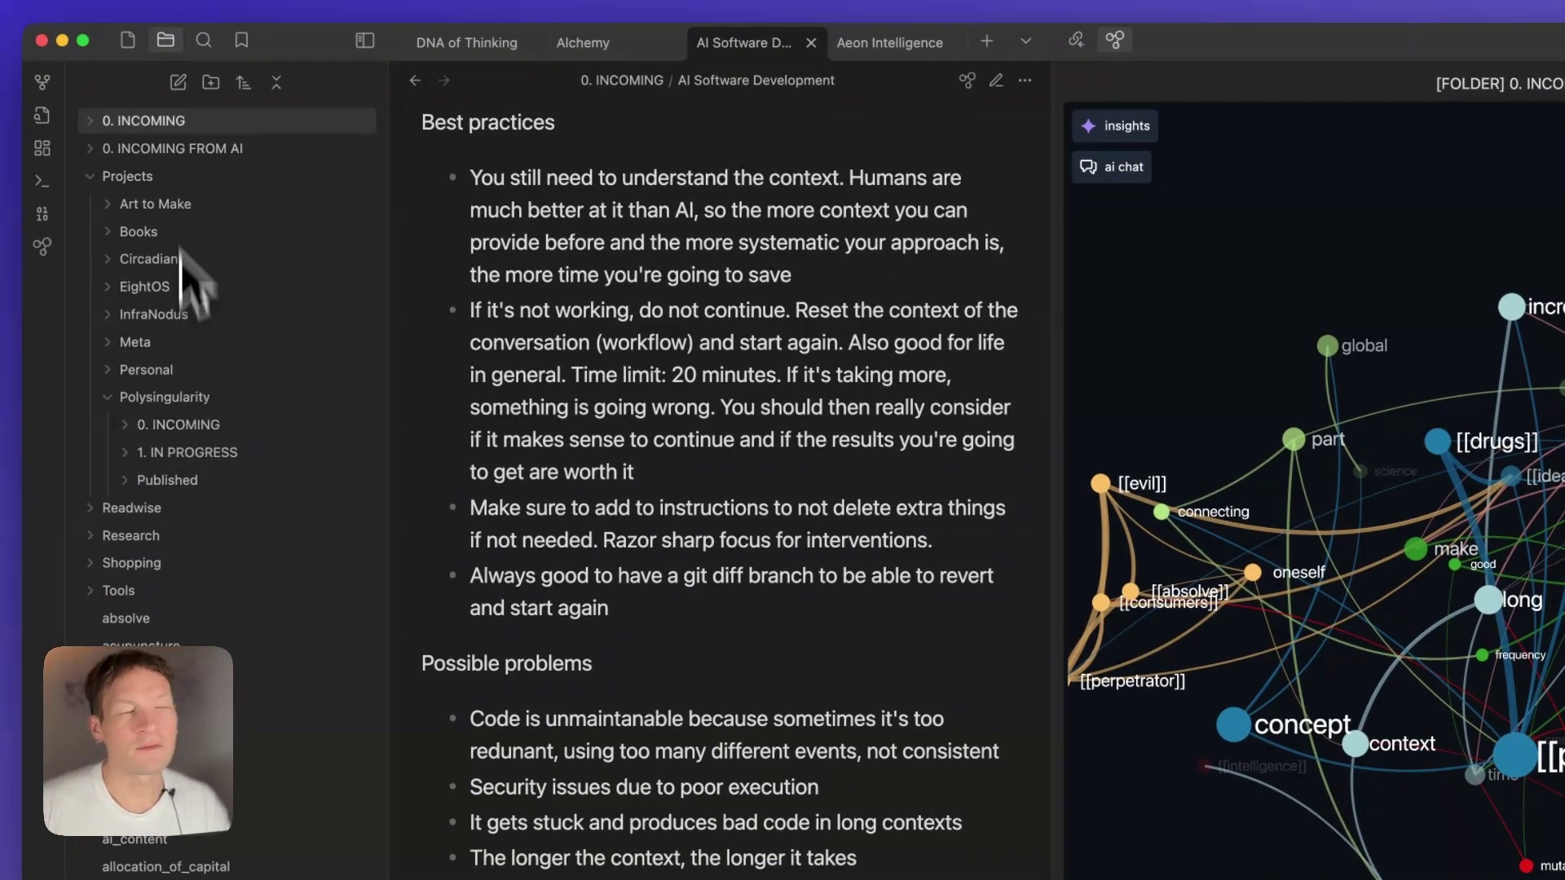
Expand the top-level 0. INCOMING folder and look through its notes, including Alchemy, DNA of Thinking, Presentation of Work and Memetruth.
left_click(120, 129)
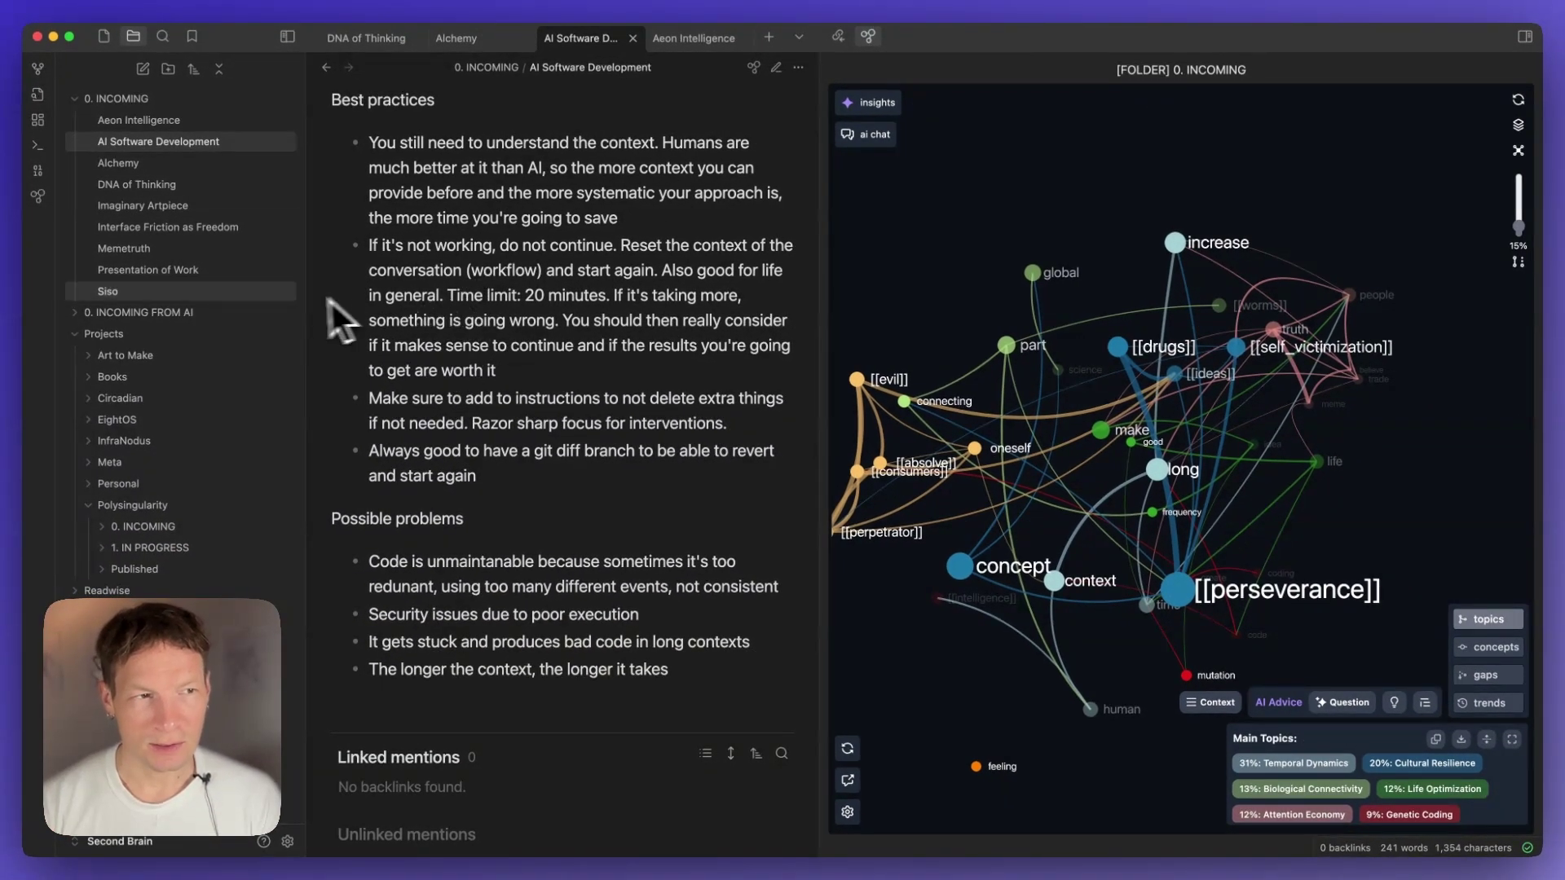
left_click(132, 120)
left_click(133, 160)
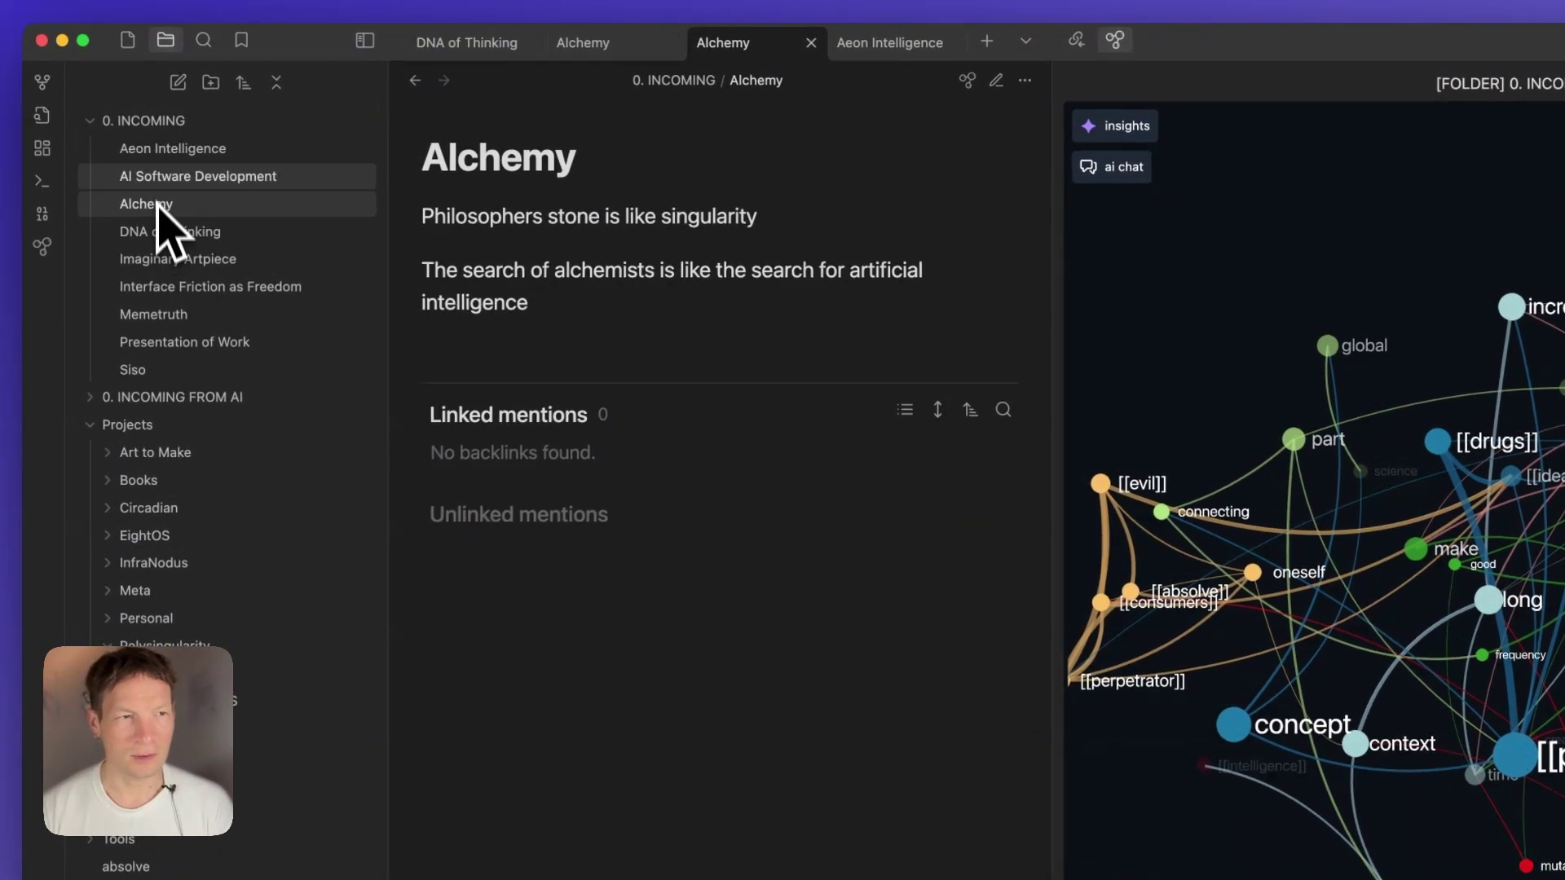
left_click(156, 232)
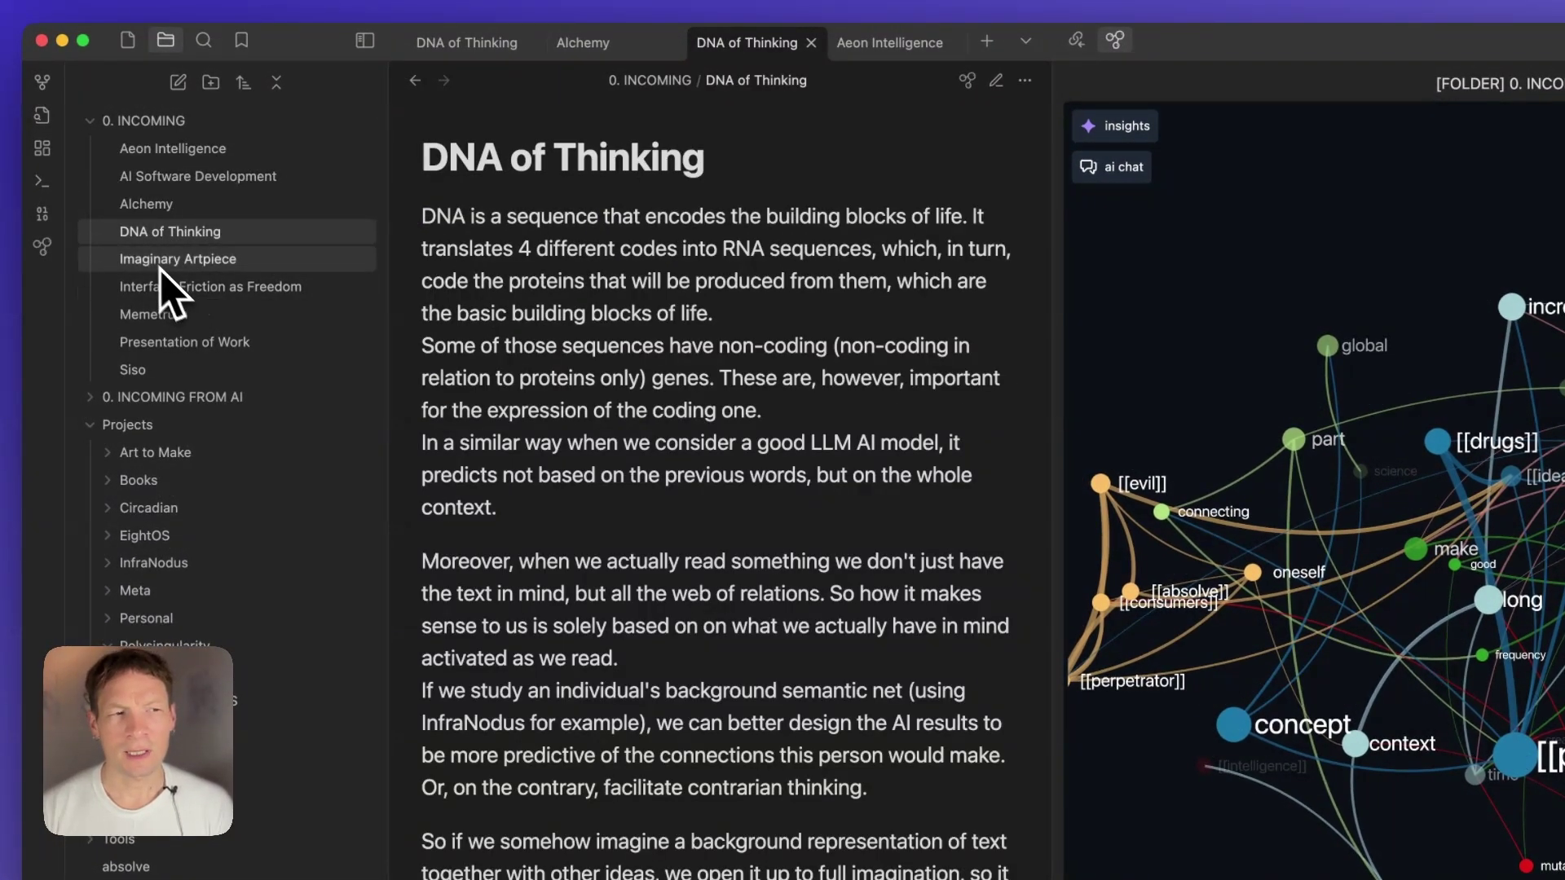
left_click(160, 259)
left_click(166, 287)
left_click(174, 341)
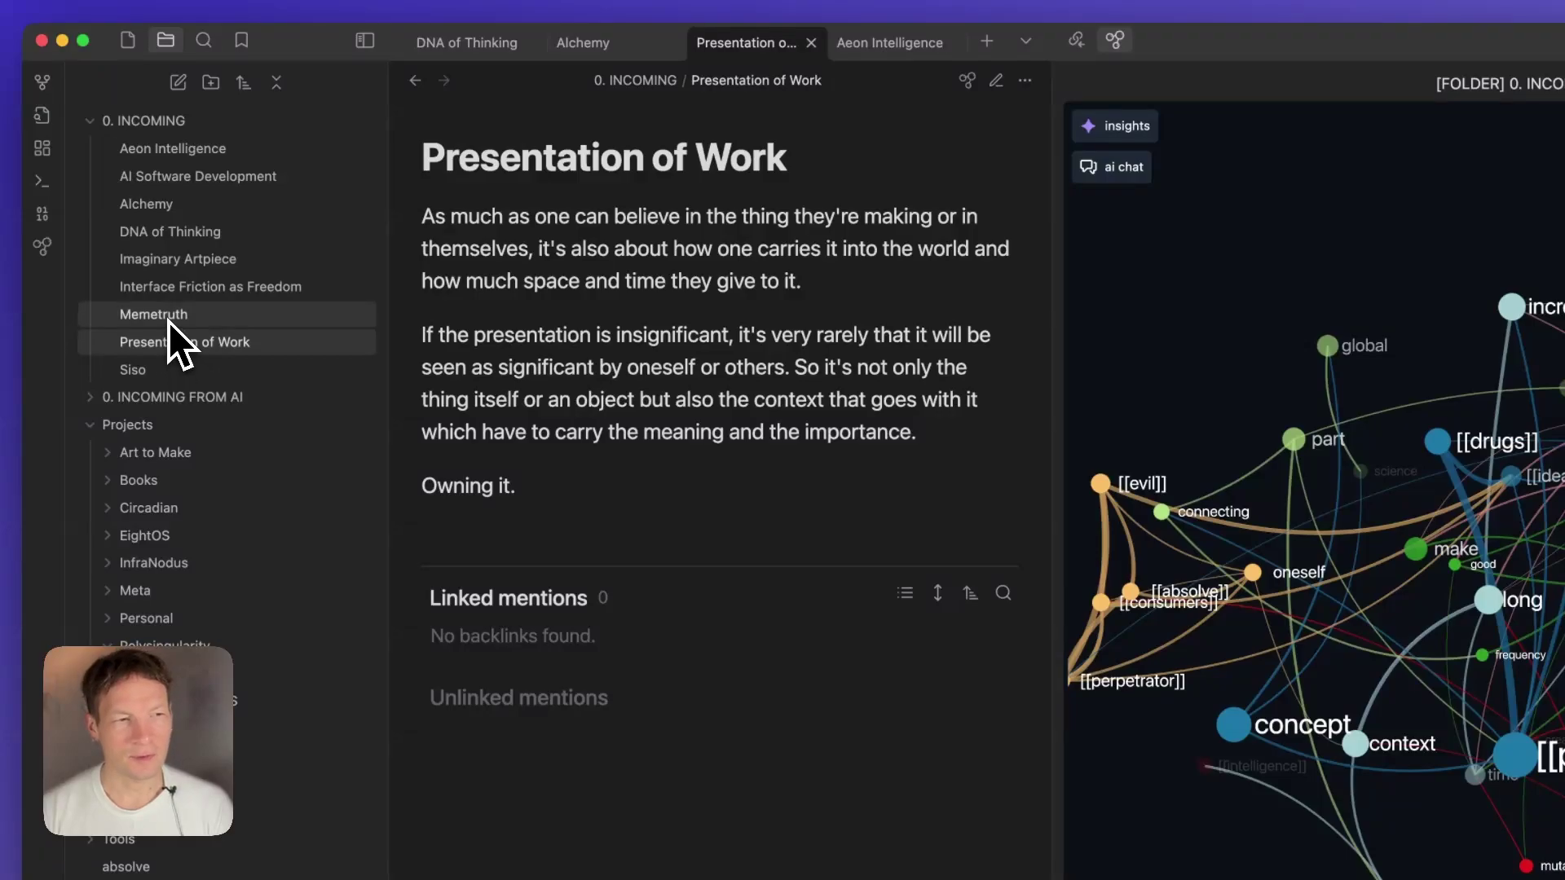
left_click(173, 316)
left_click(151, 370)
left_click(163, 344)
left_click(155, 314)
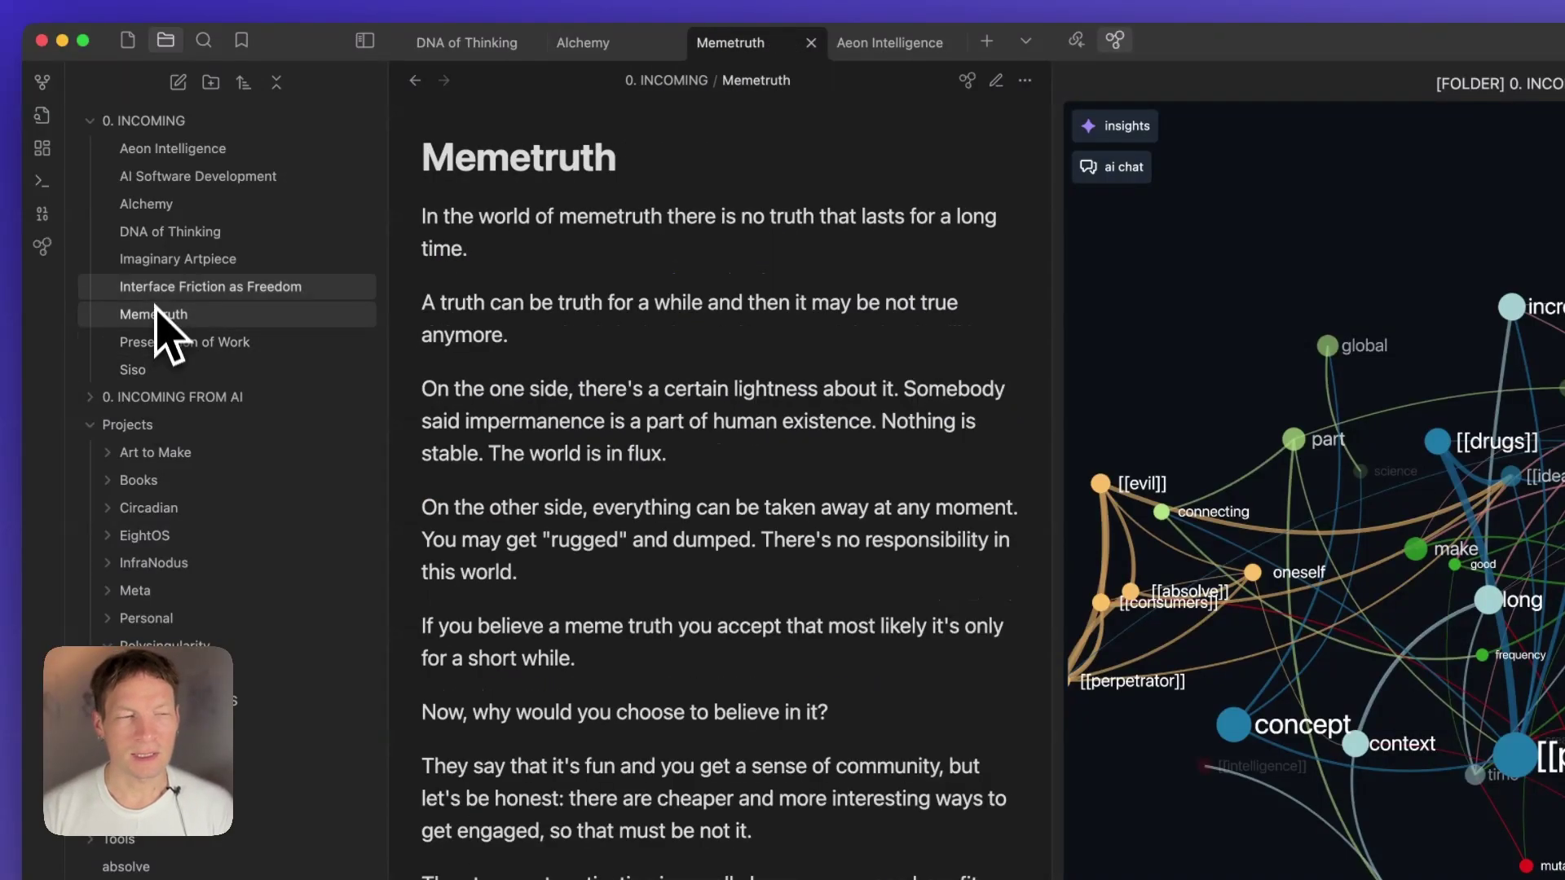
Open the top-level 0. INCOMING folder as an InfraNodus graph and display its main topics.
right_click(151, 126)
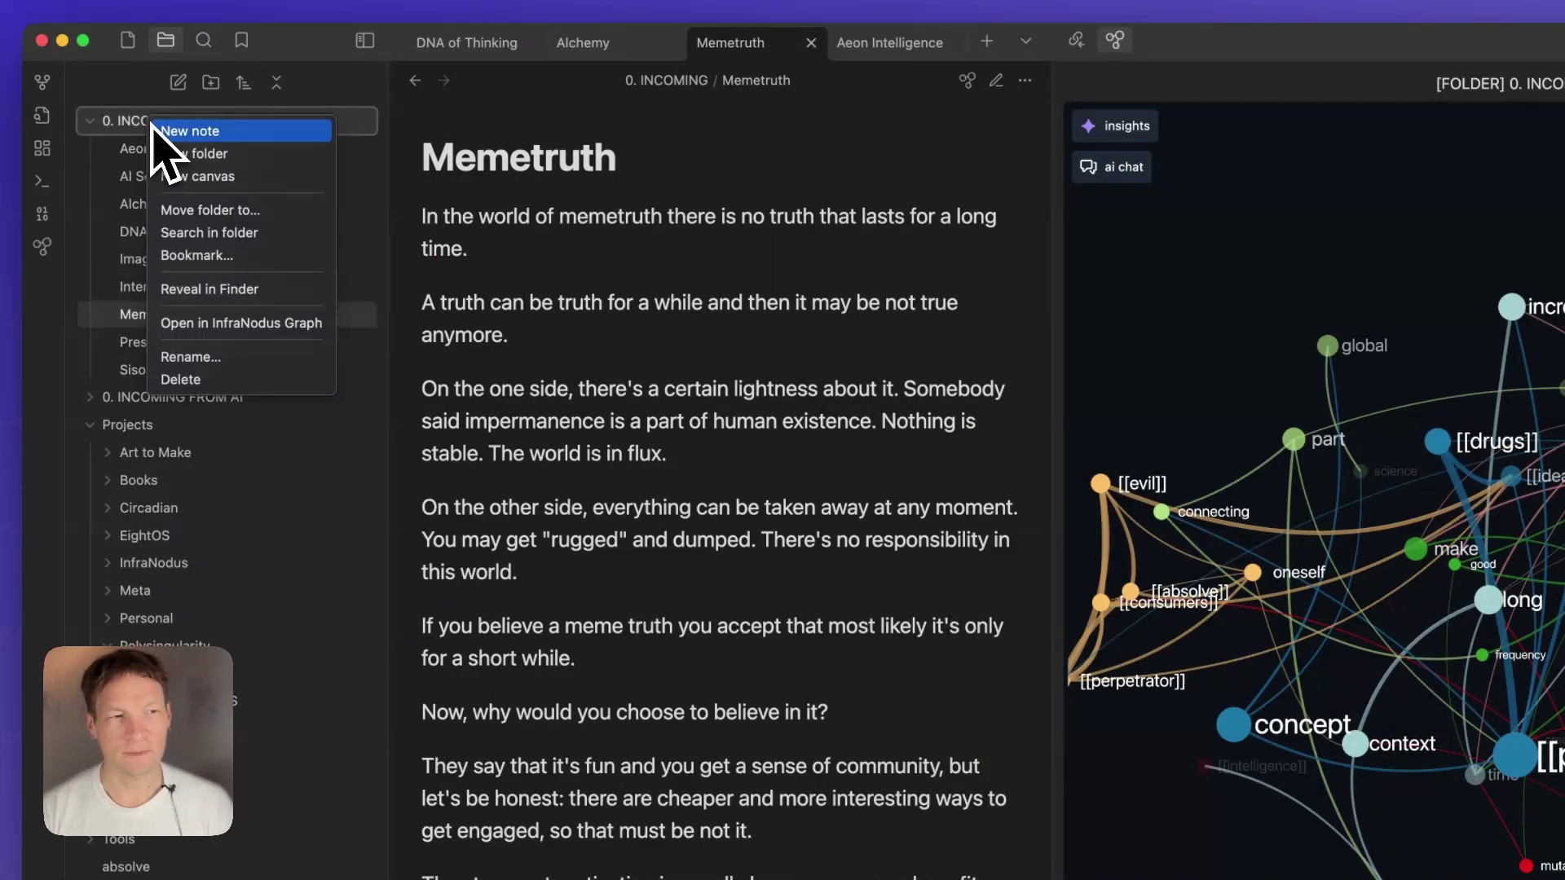
left_click(217, 324)
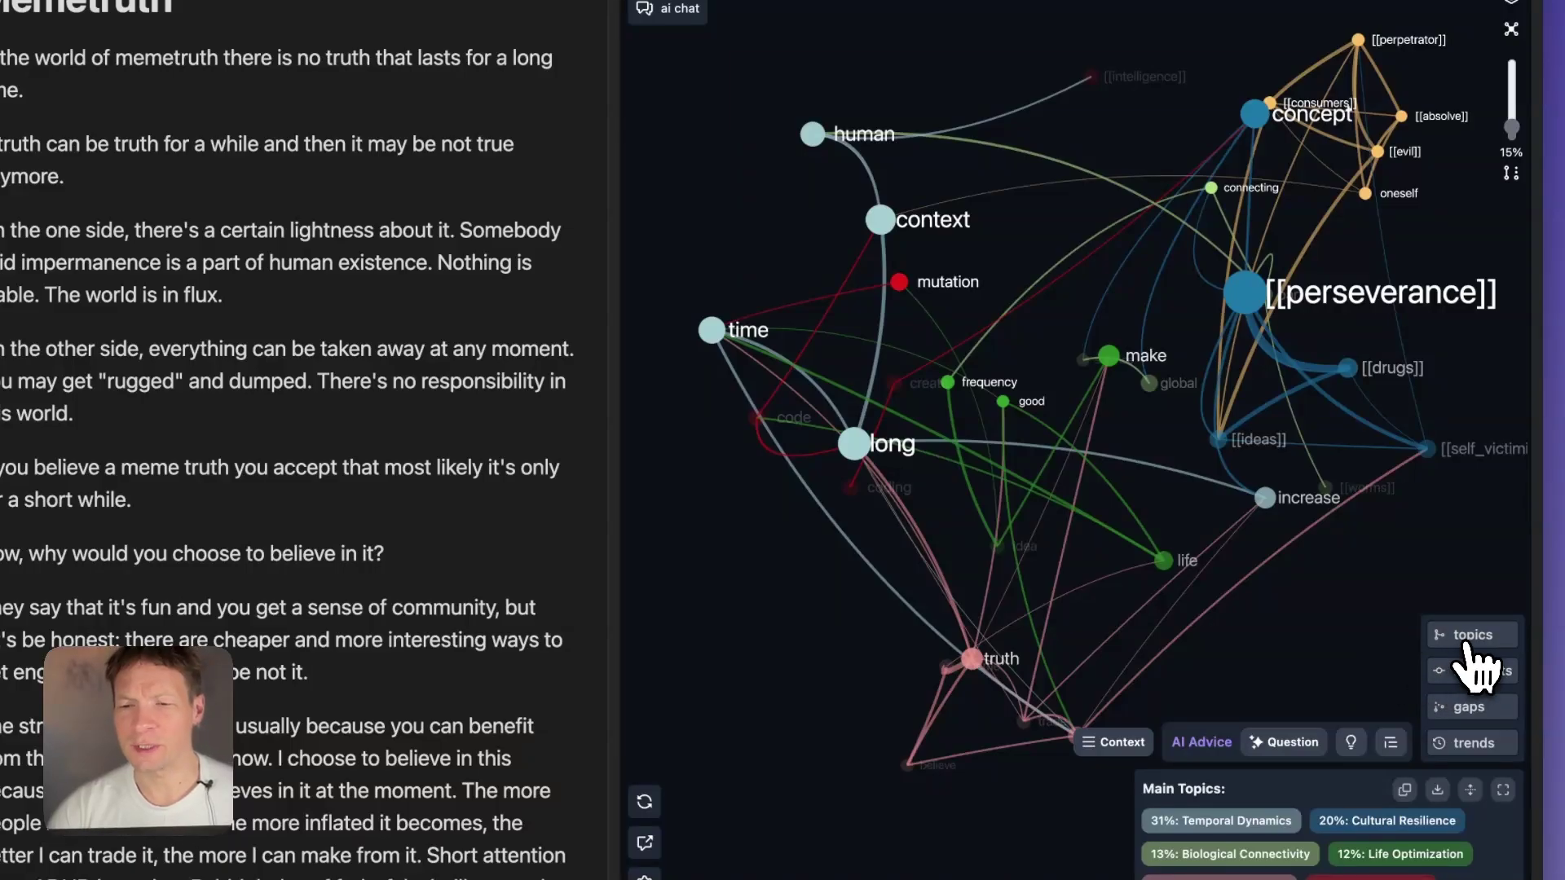
left_click(1466, 640)
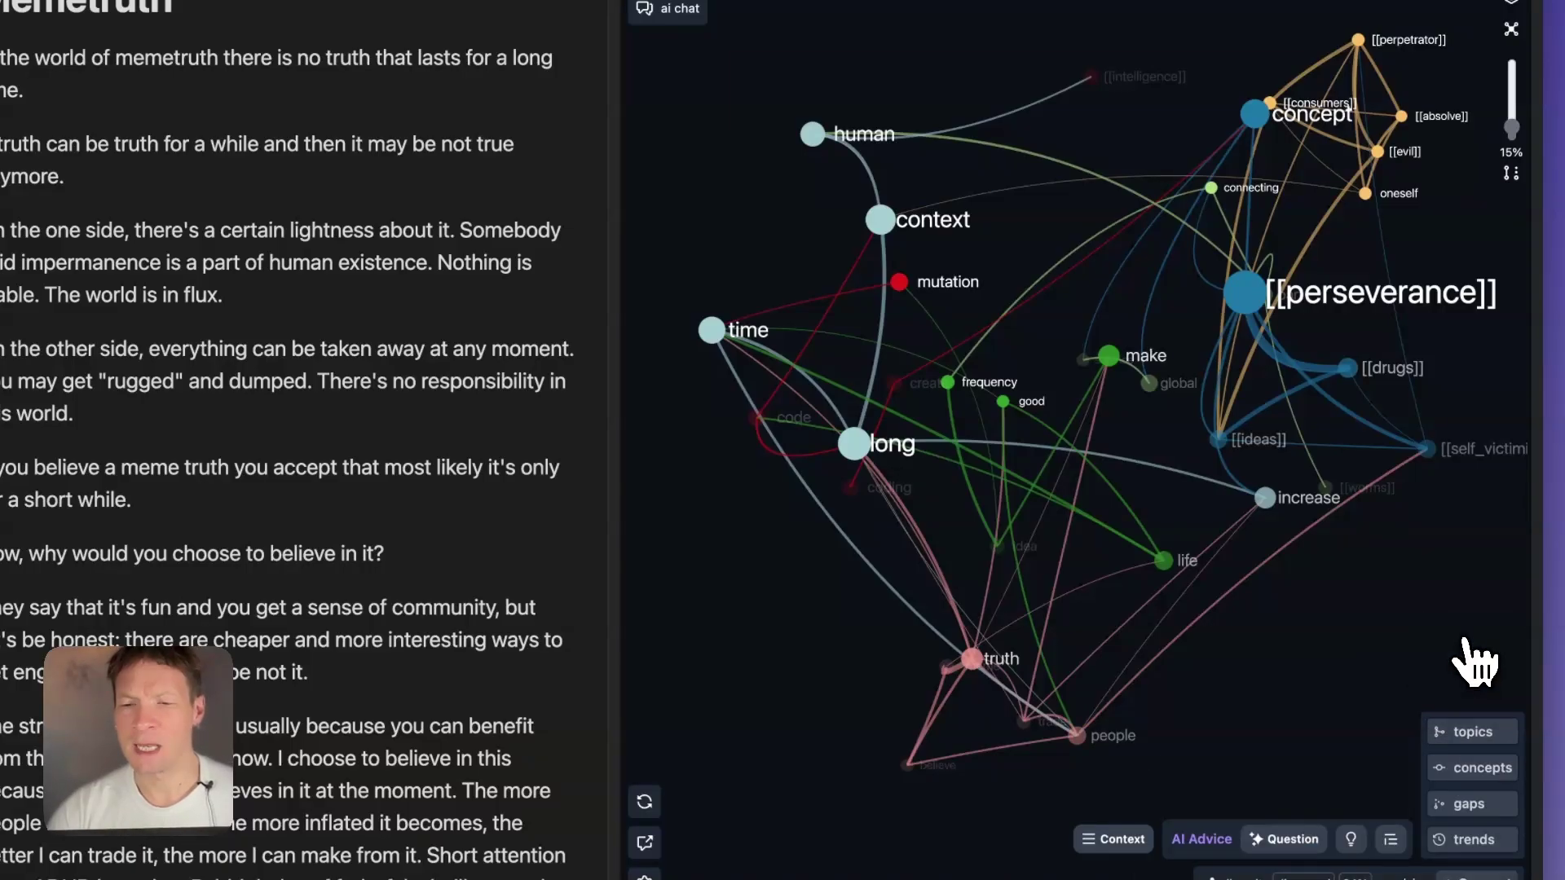
left_click(1455, 735)
scroll(1239, 754, "down", 2)
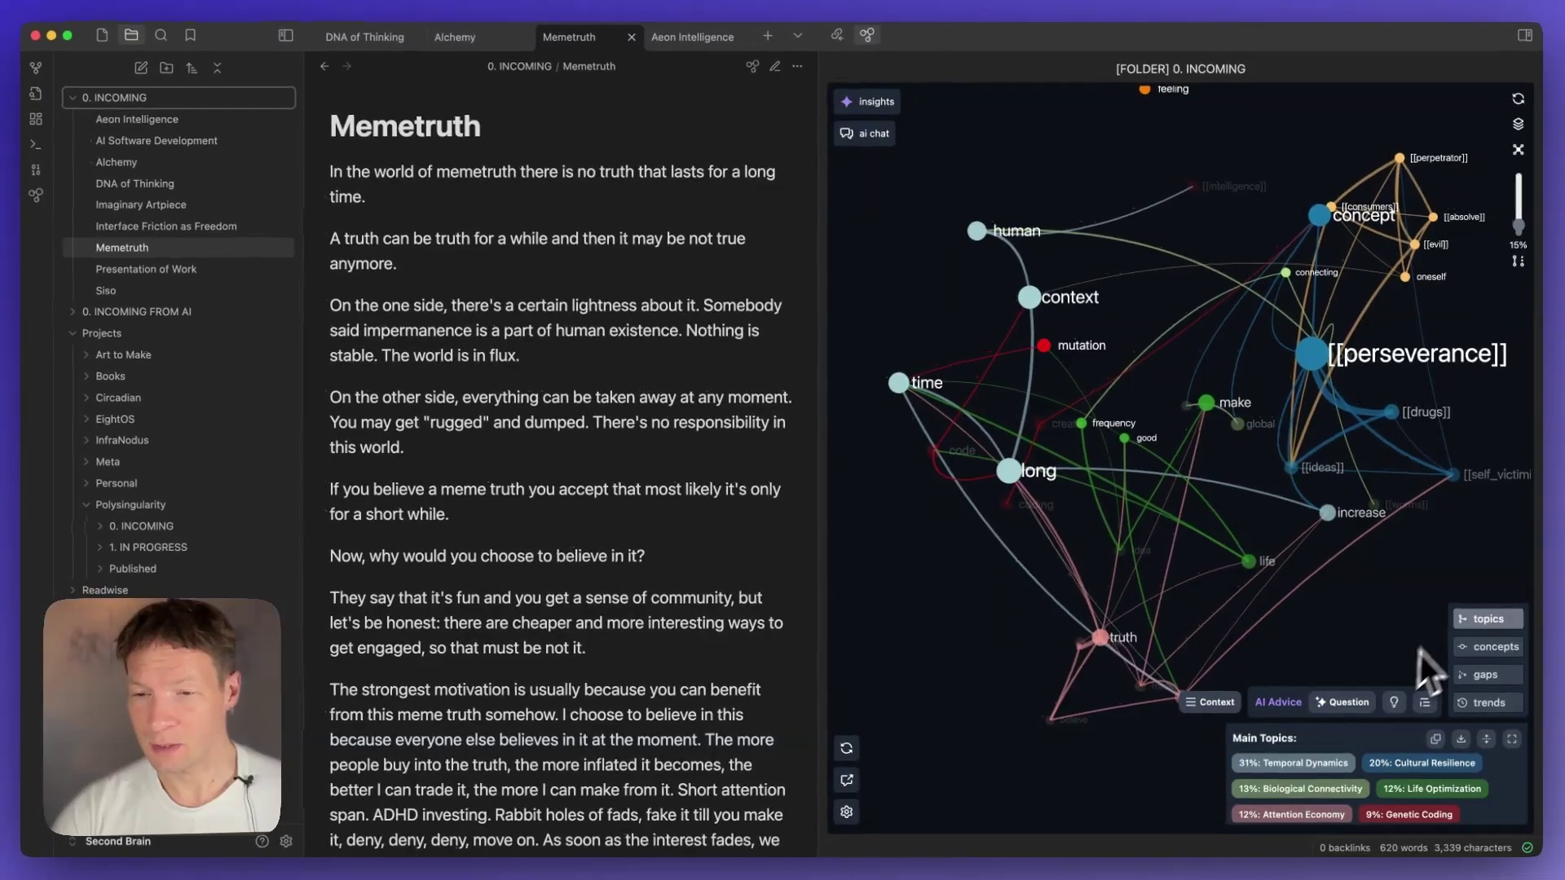
Highlight the Temporal Dynamics, Cultural Resilience and Biological Connectivity topics in the folder graph, leaving only Biological Connectivity selected.
left_click(1285, 763)
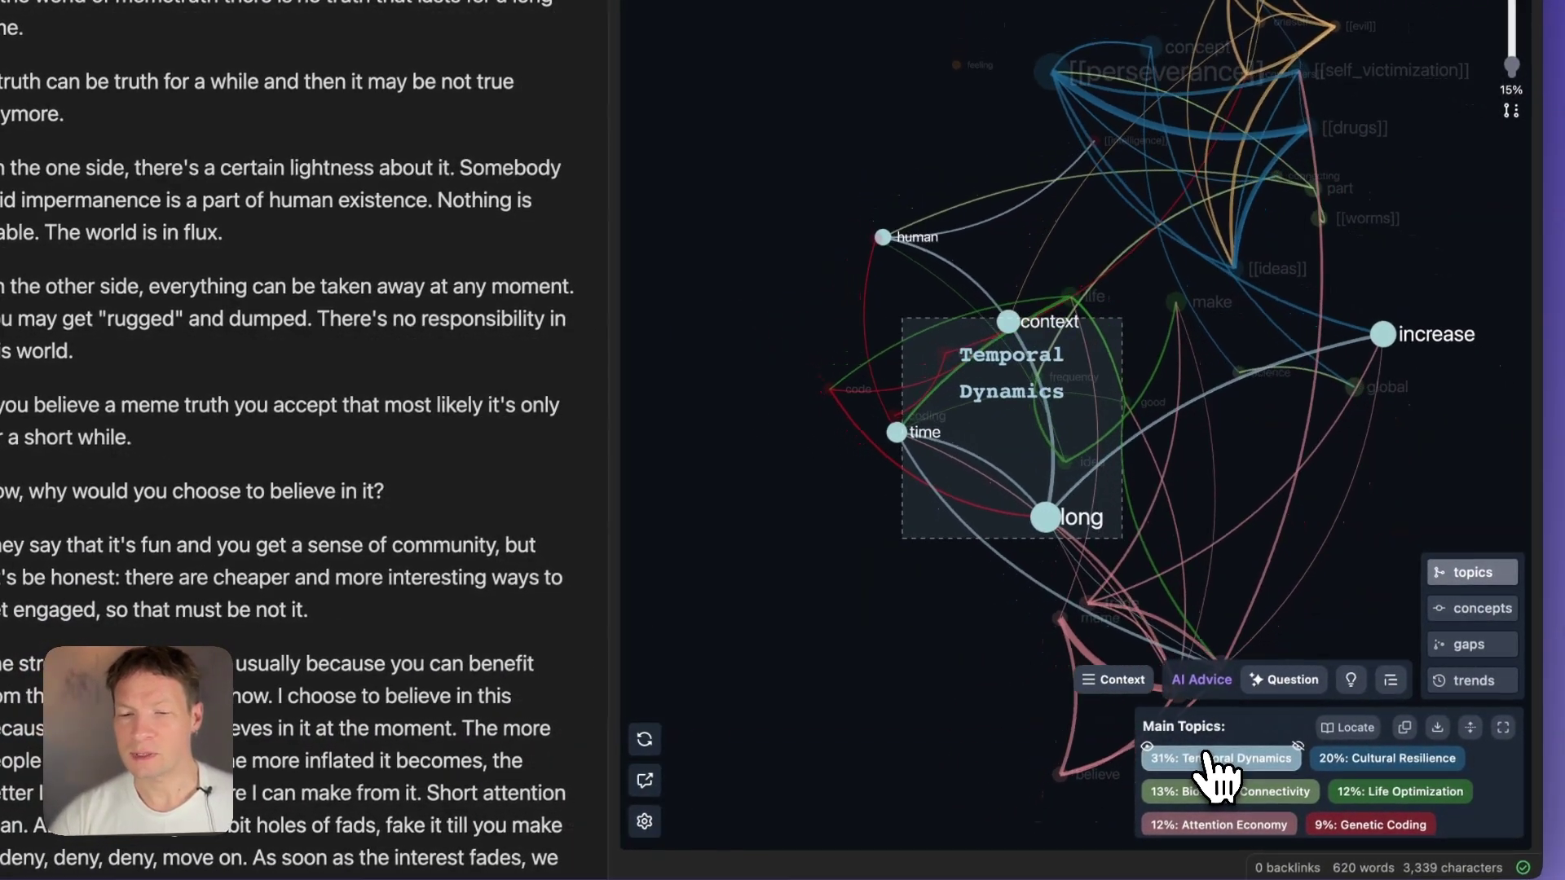
left_click(1346, 762)
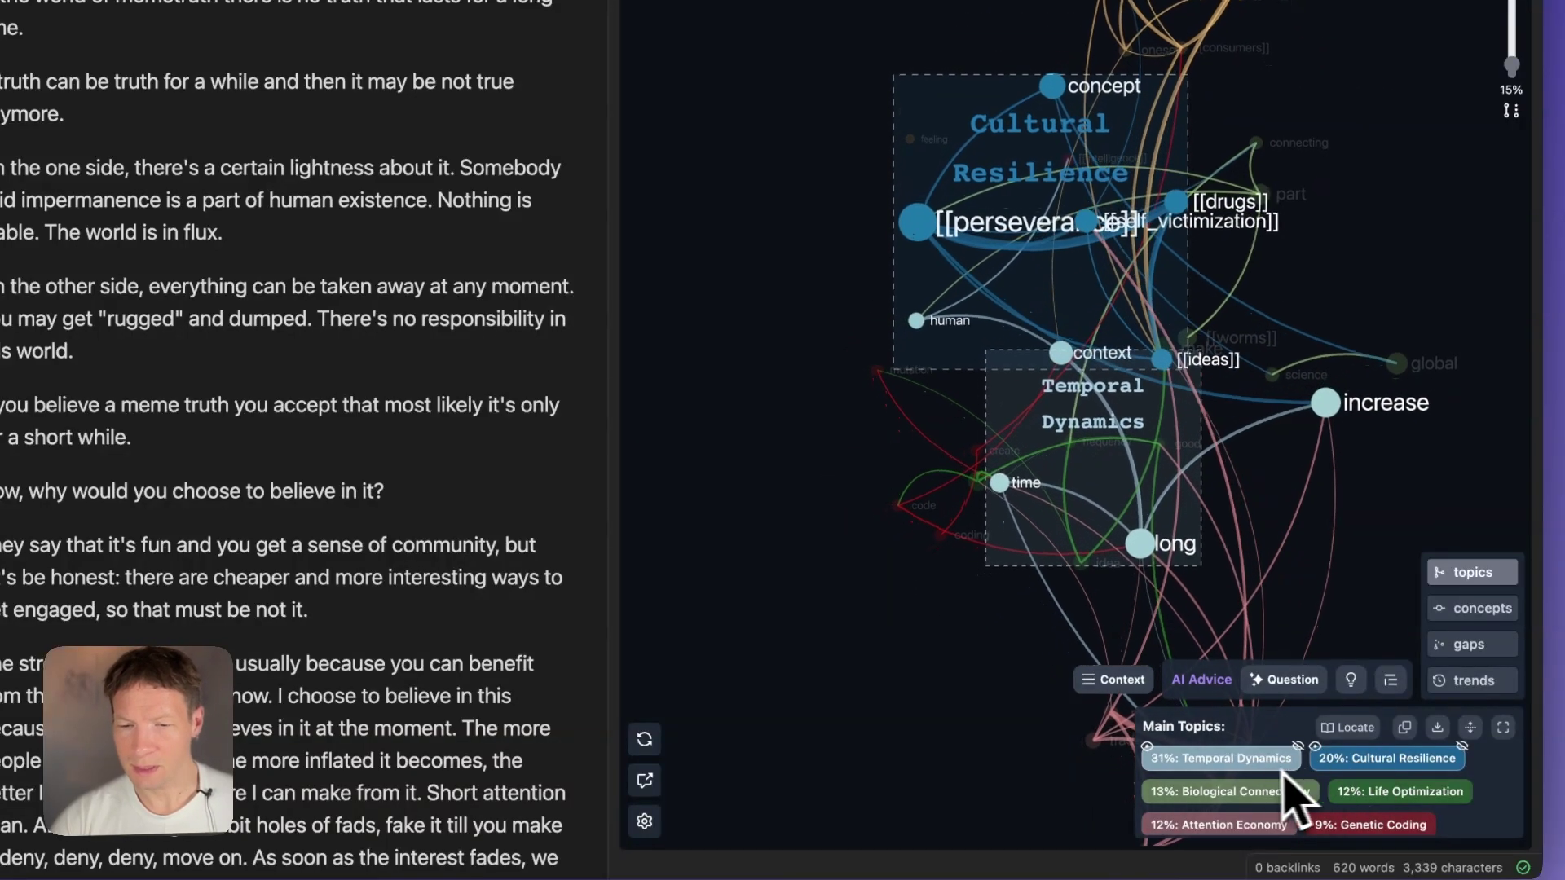
left_click(1228, 793)
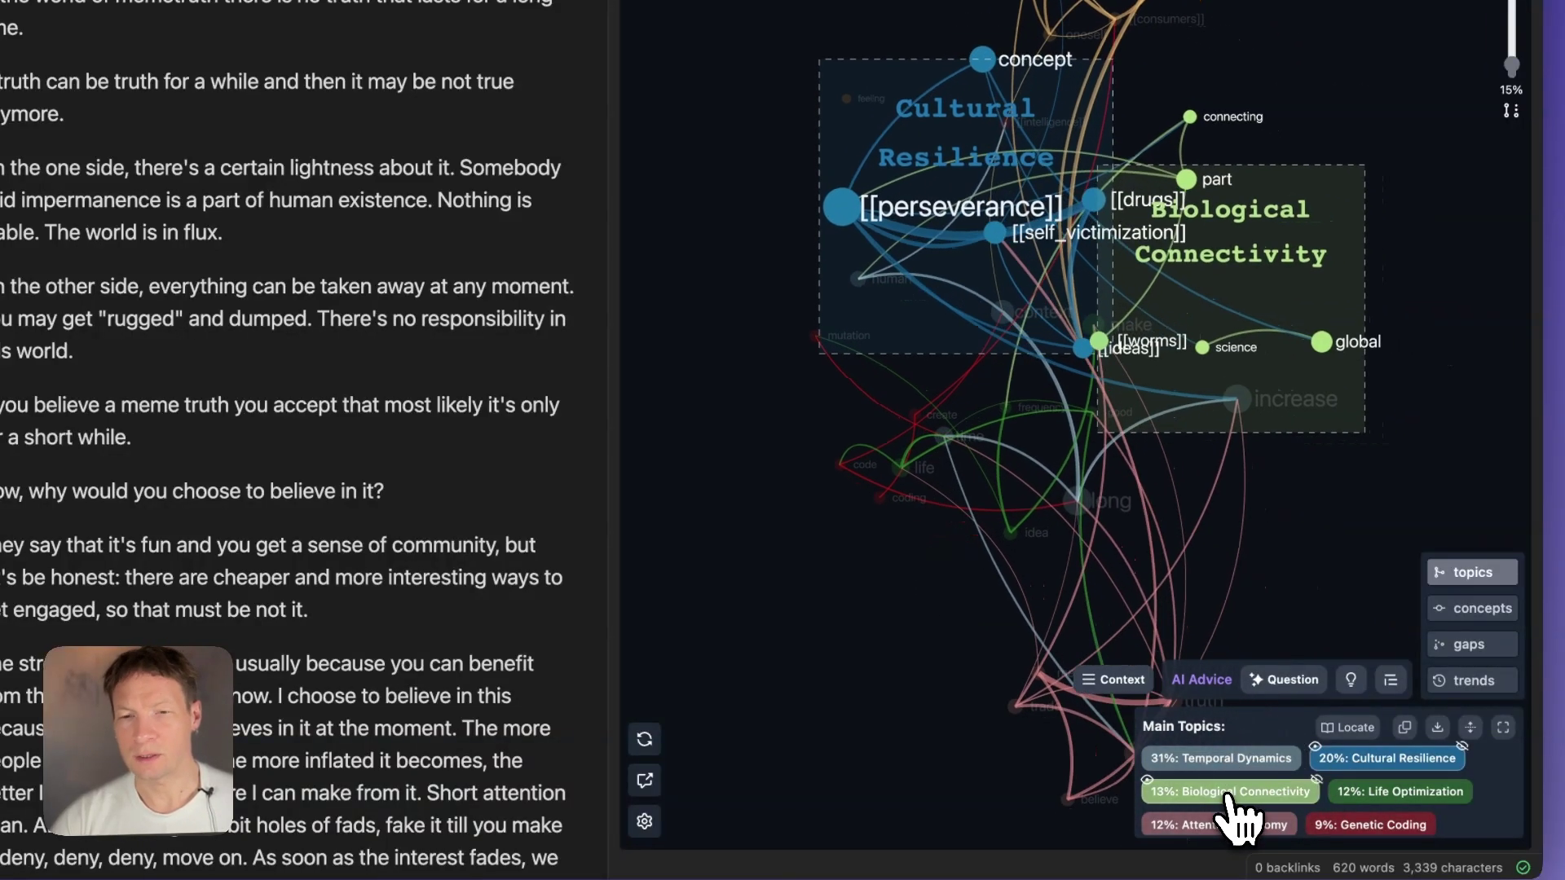
left_click(1388, 762)
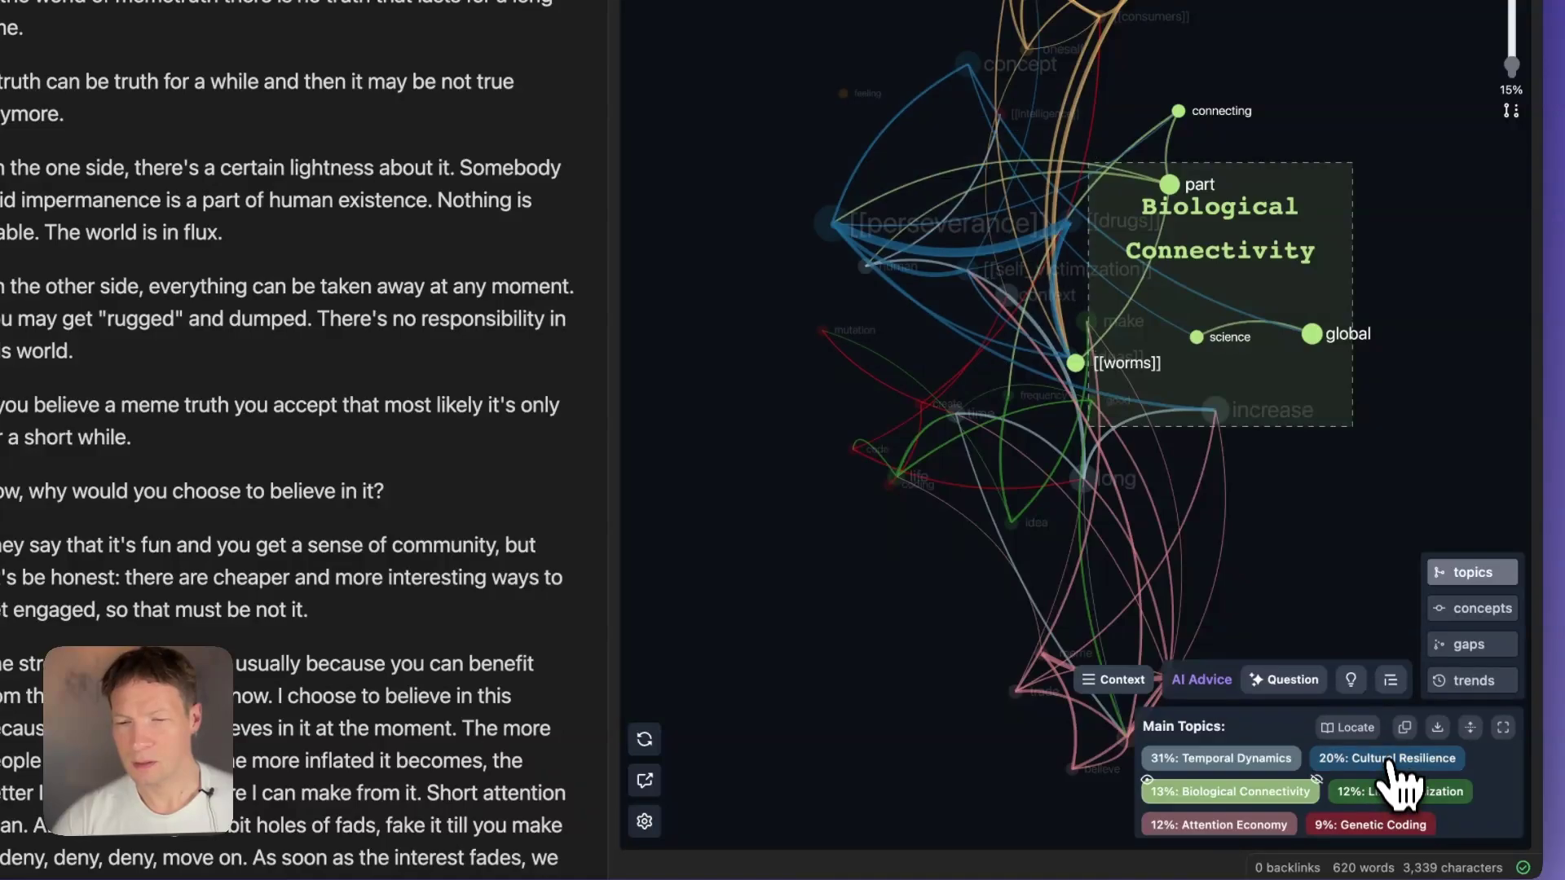
Highlight the Life Optimization, Attention Economy and Genetic Coding topics in turn, then clear the topic selection.
left_click(1393, 792)
left_click(1277, 790)
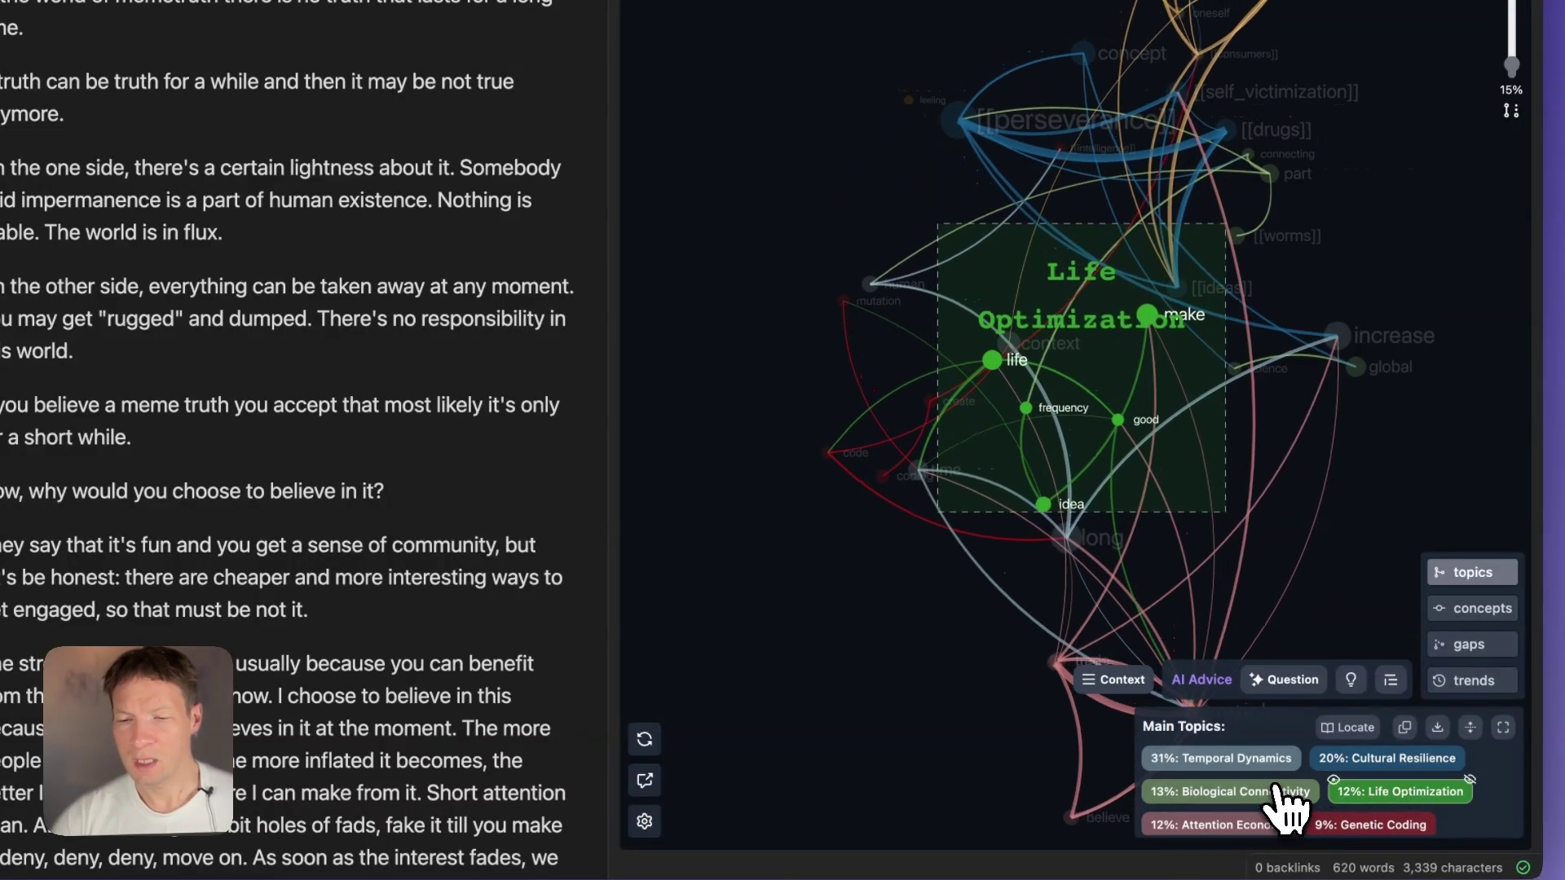
left_click(1255, 823)
left_click(1376, 792)
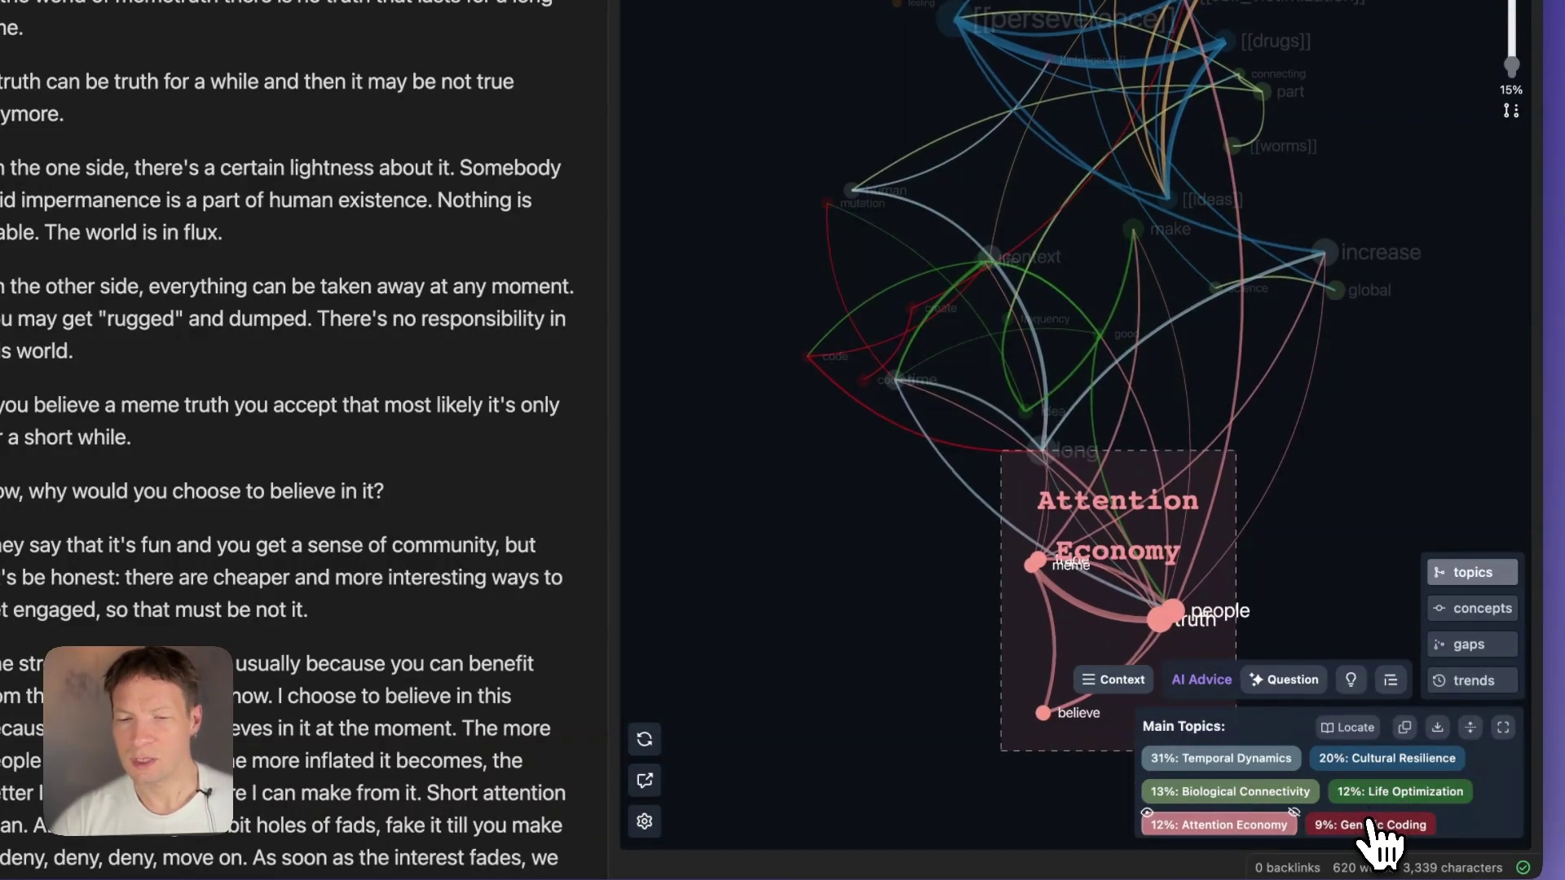
left_click(1372, 825)
left_click(1372, 824)
left_click(1268, 828)
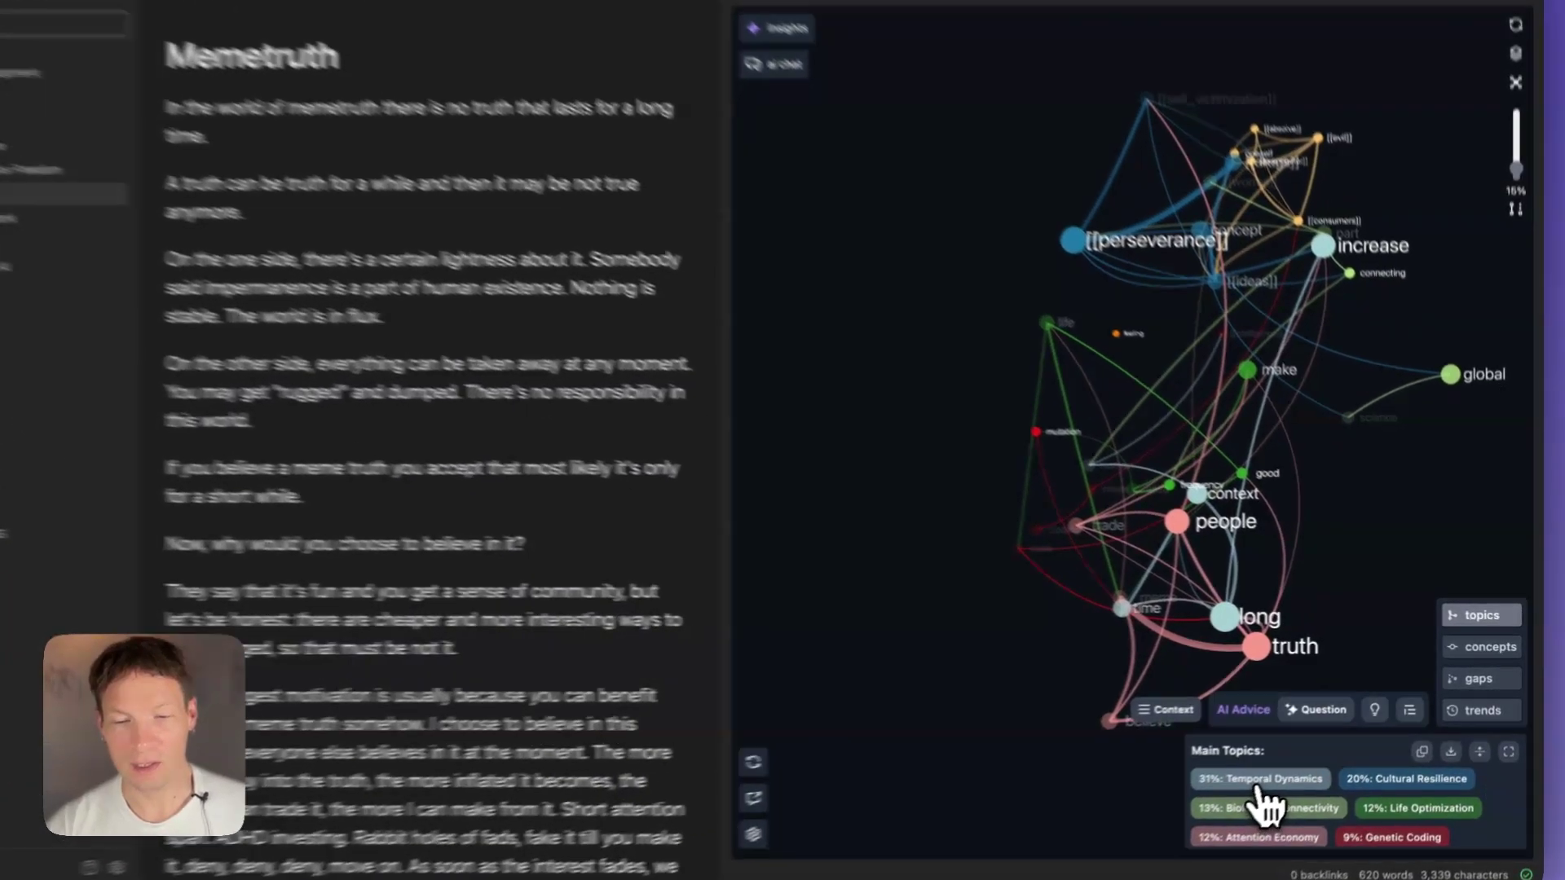
Locate the statements behind the Temporal Dynamics topic and open the one about understanding the context in the AI Software Development note.
left_click(1292, 766)
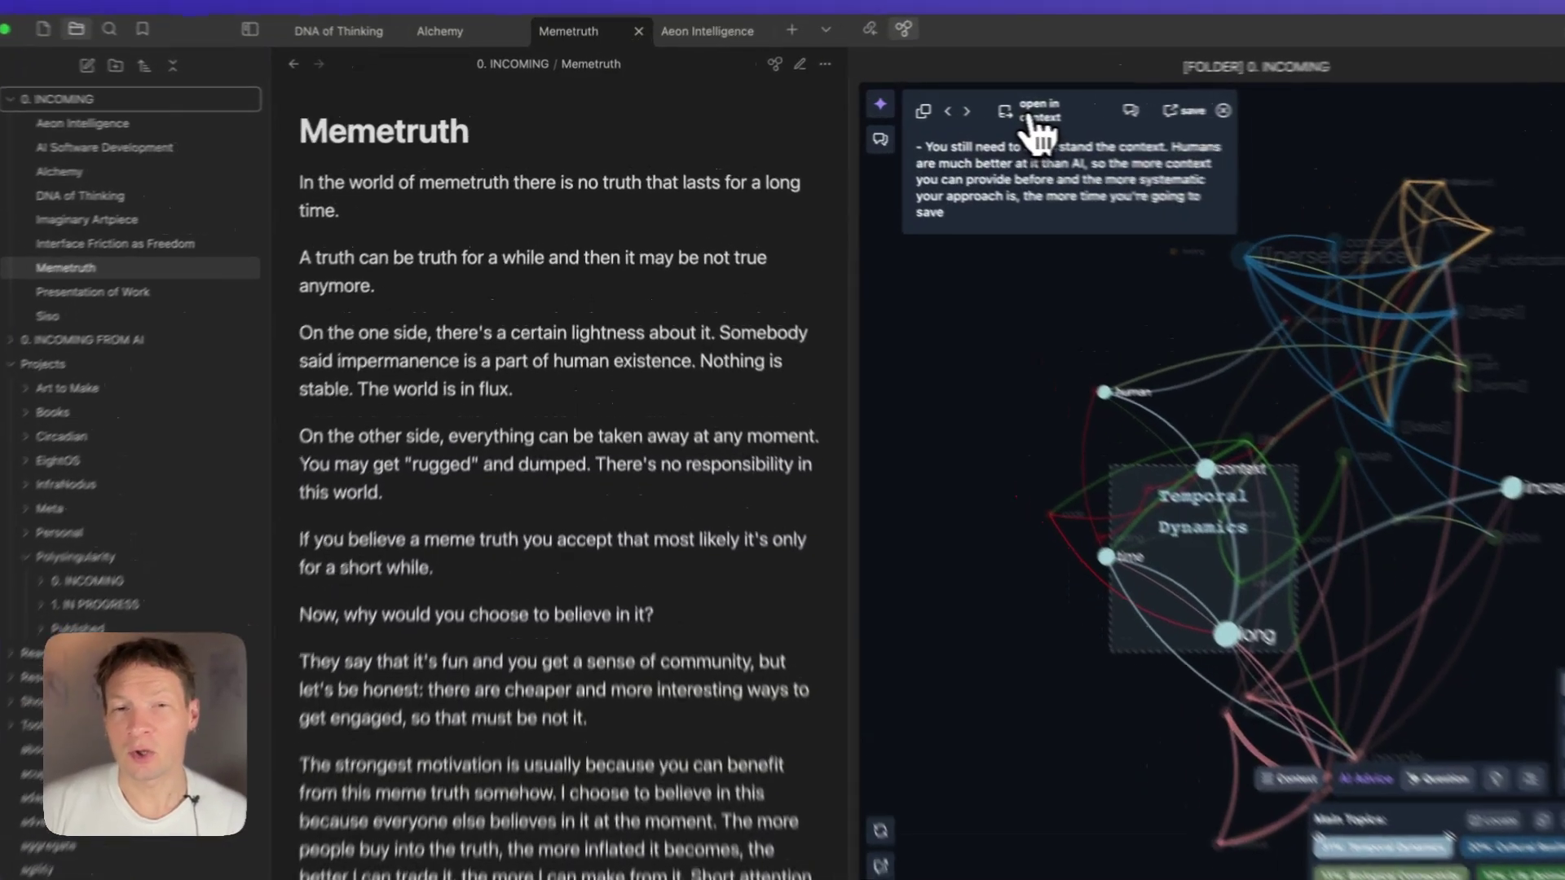
left_click(985, 116)
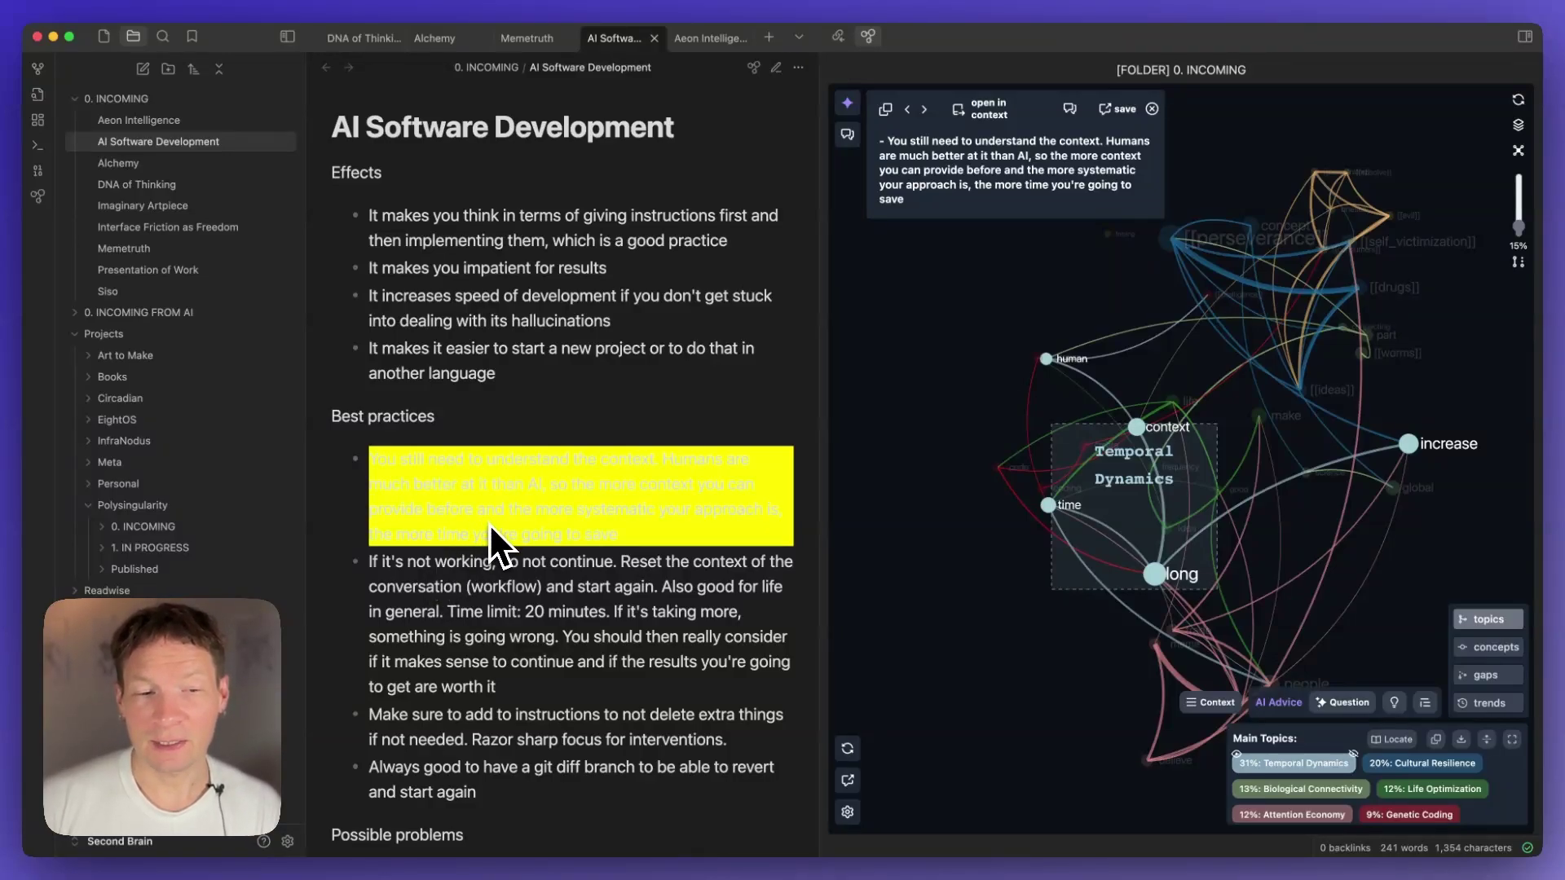
scroll(529, 583, "down", 2)
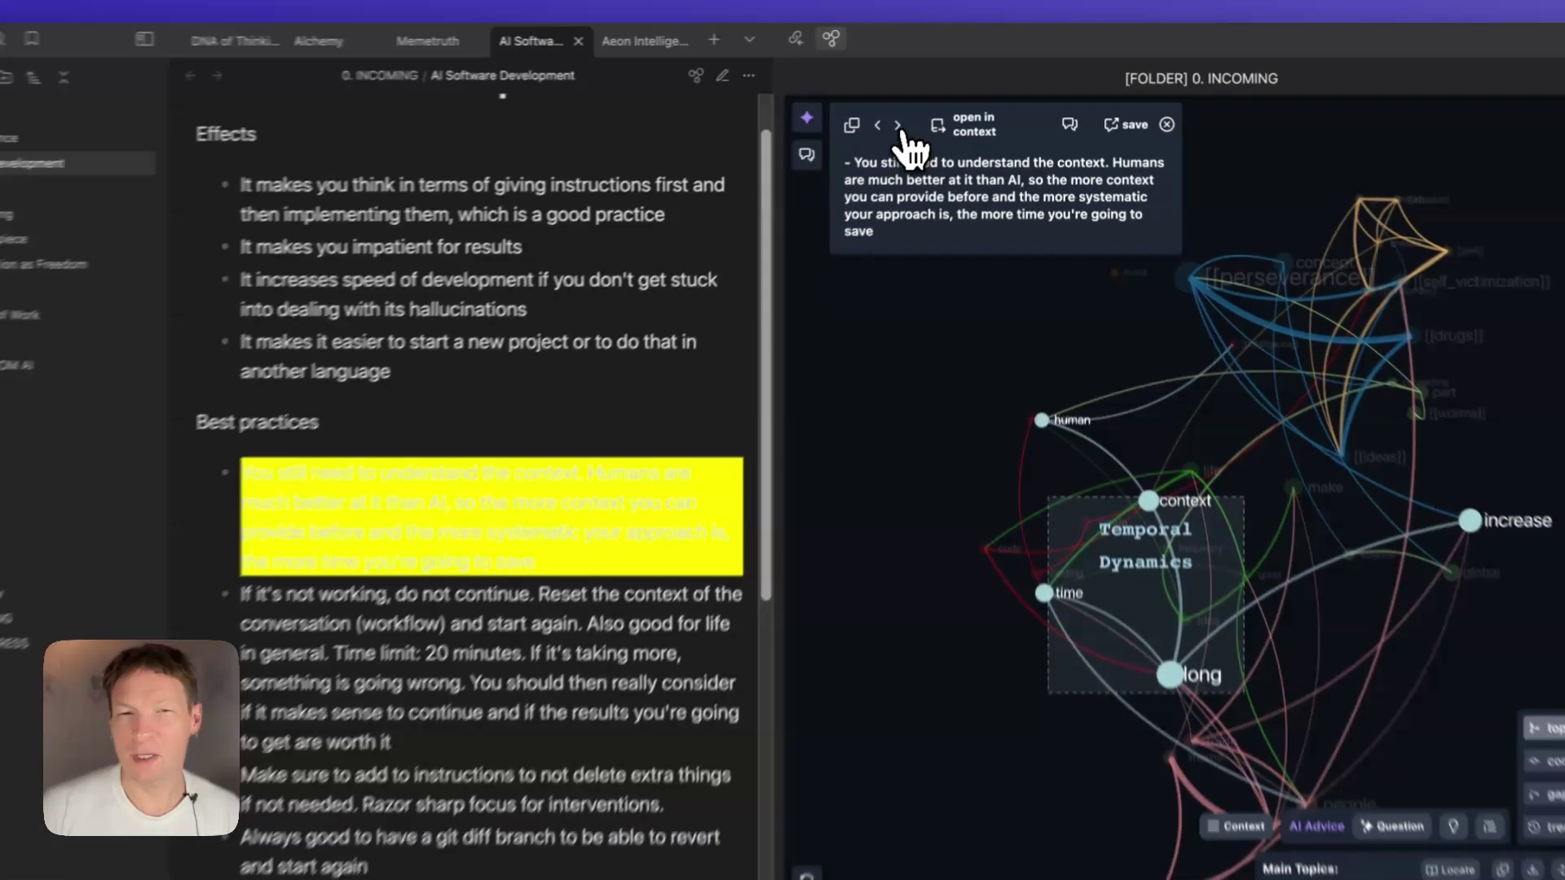
Page forward through the Temporal Dynamics statements and open the one about intelligent behaviour in context in the Aeon Intelligence note.
left_click(926, 112)
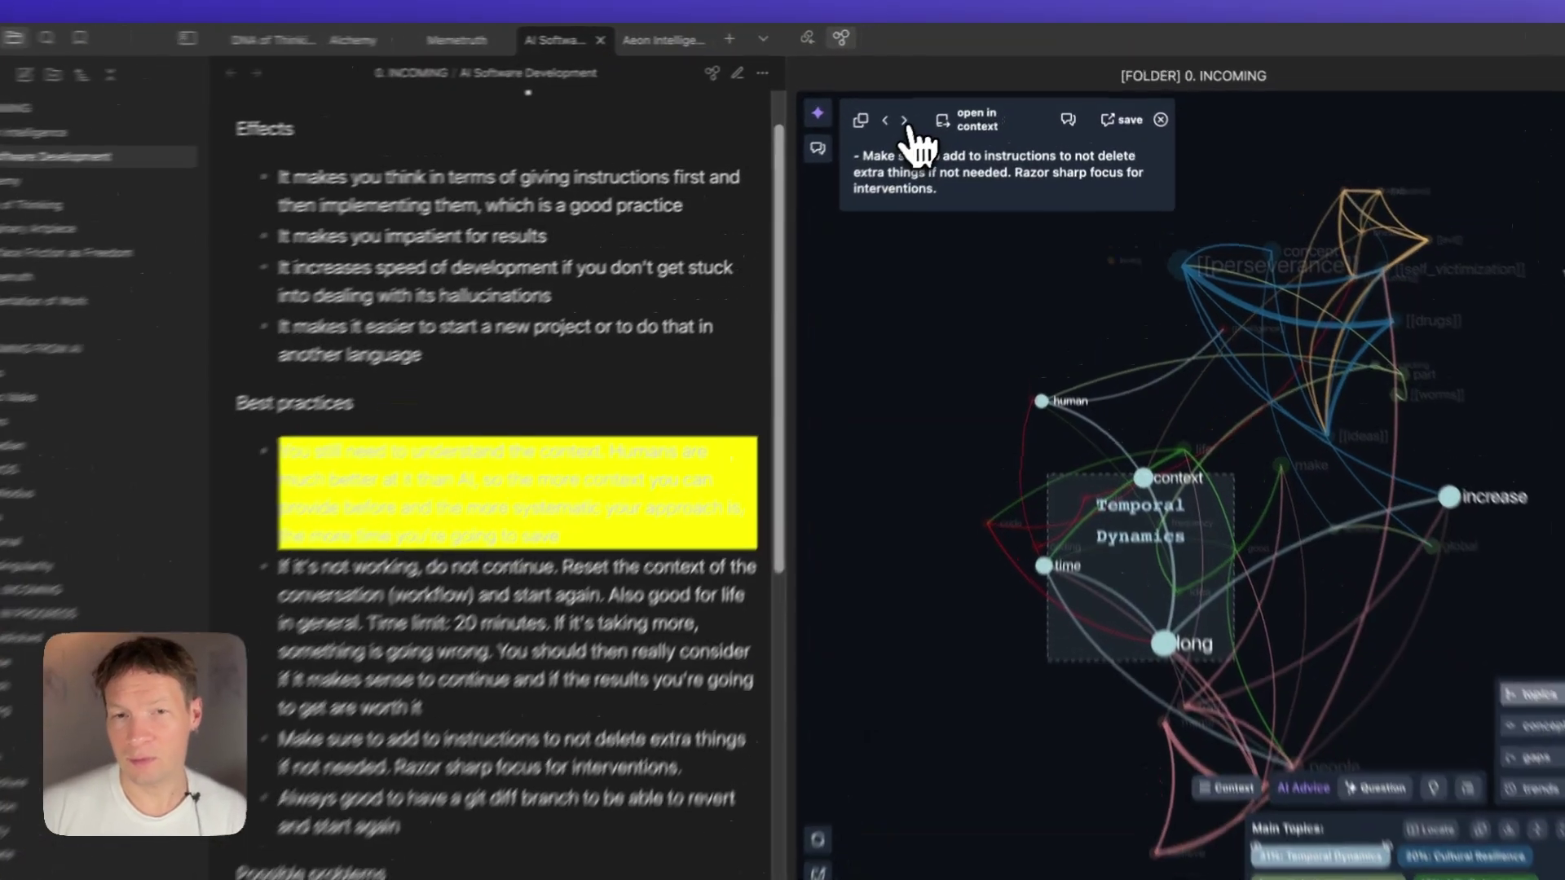
left_click(925, 111)
left_click(925, 111)
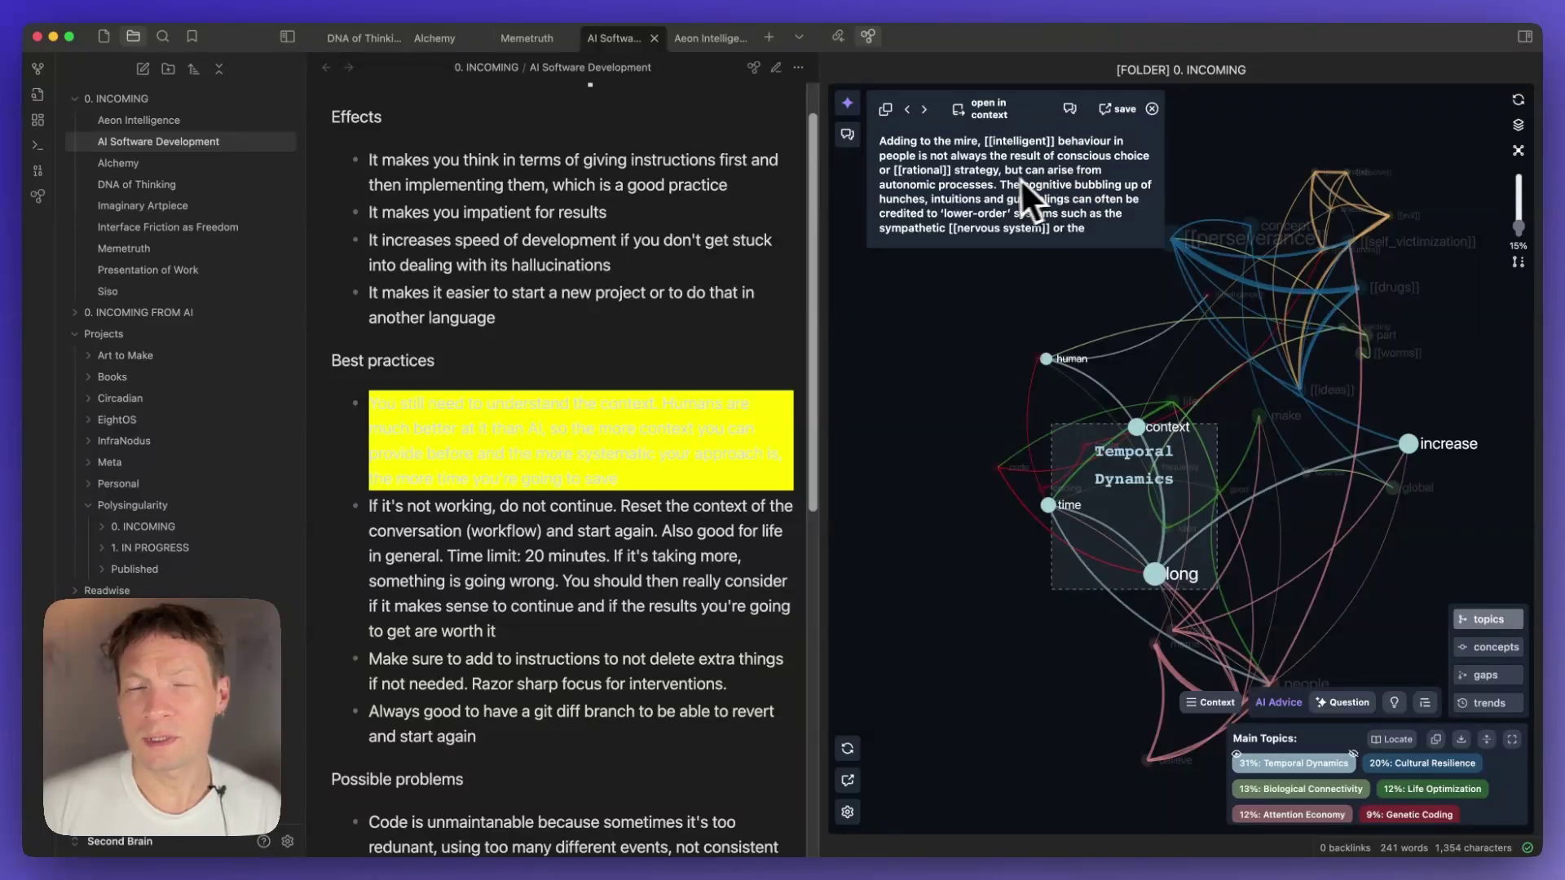
left_click(1008, 147)
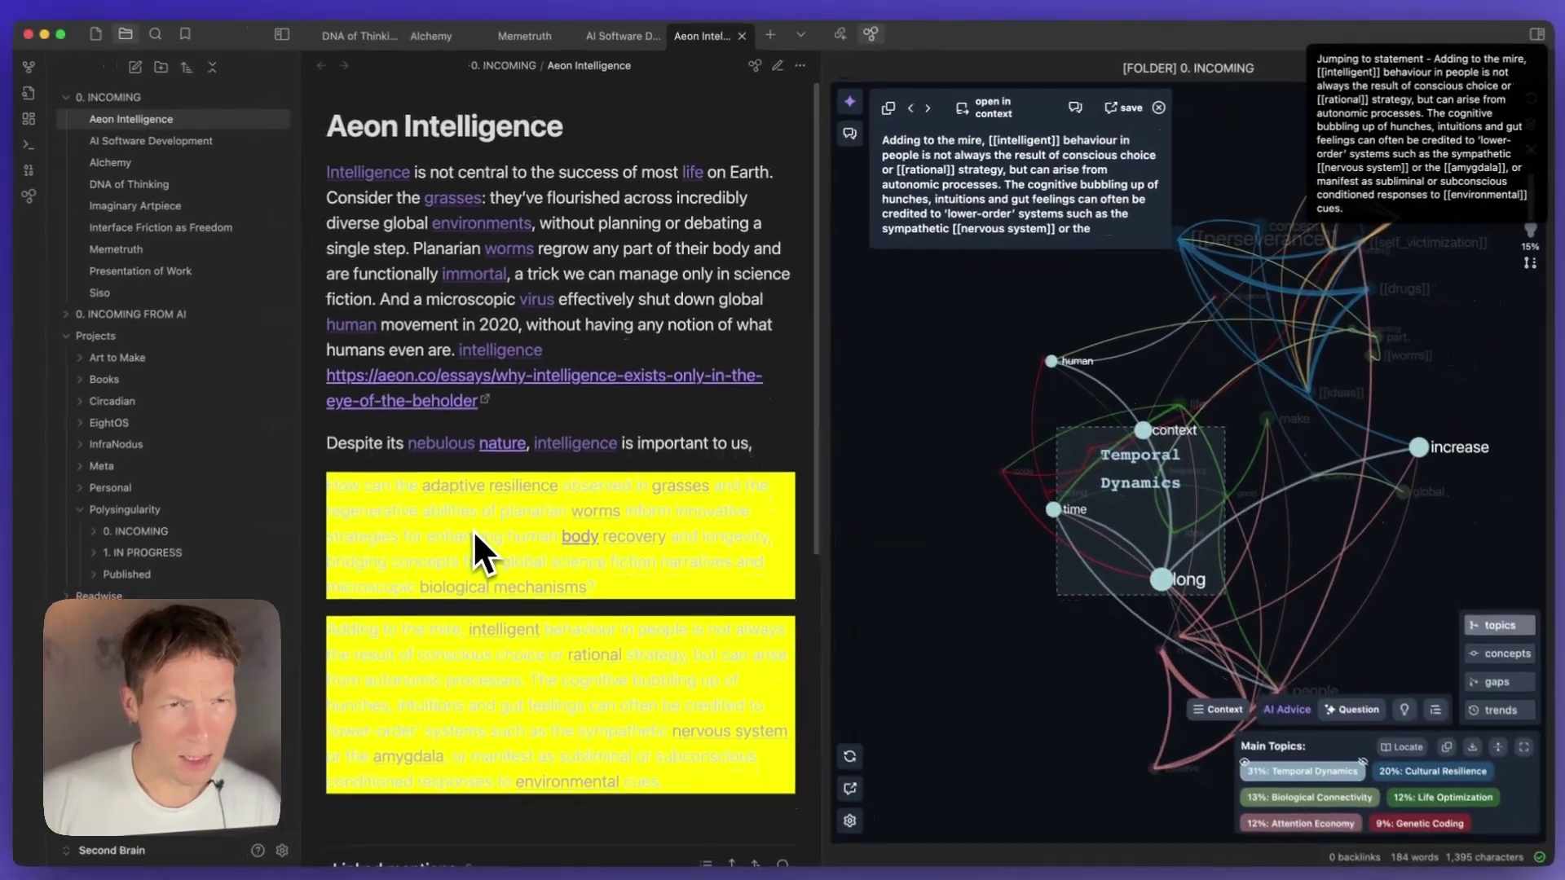
scroll(476, 525, "down", 4)
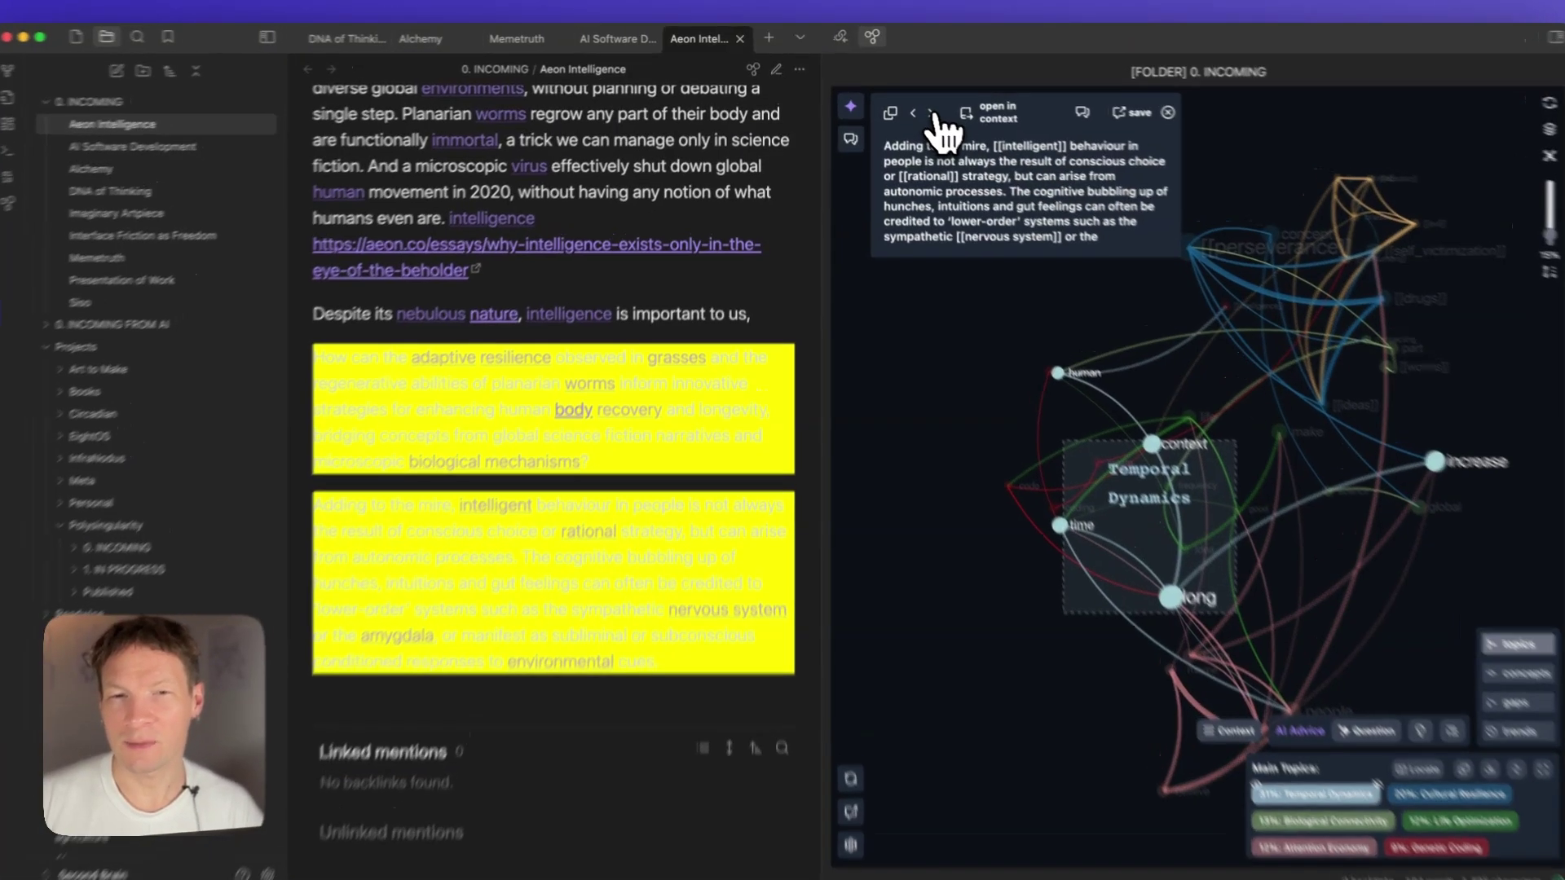
Open the Temporal Dynamics statement about a good LLM AI model in context, then the one about no lasting truth in Memetruth.
left_click(926, 110)
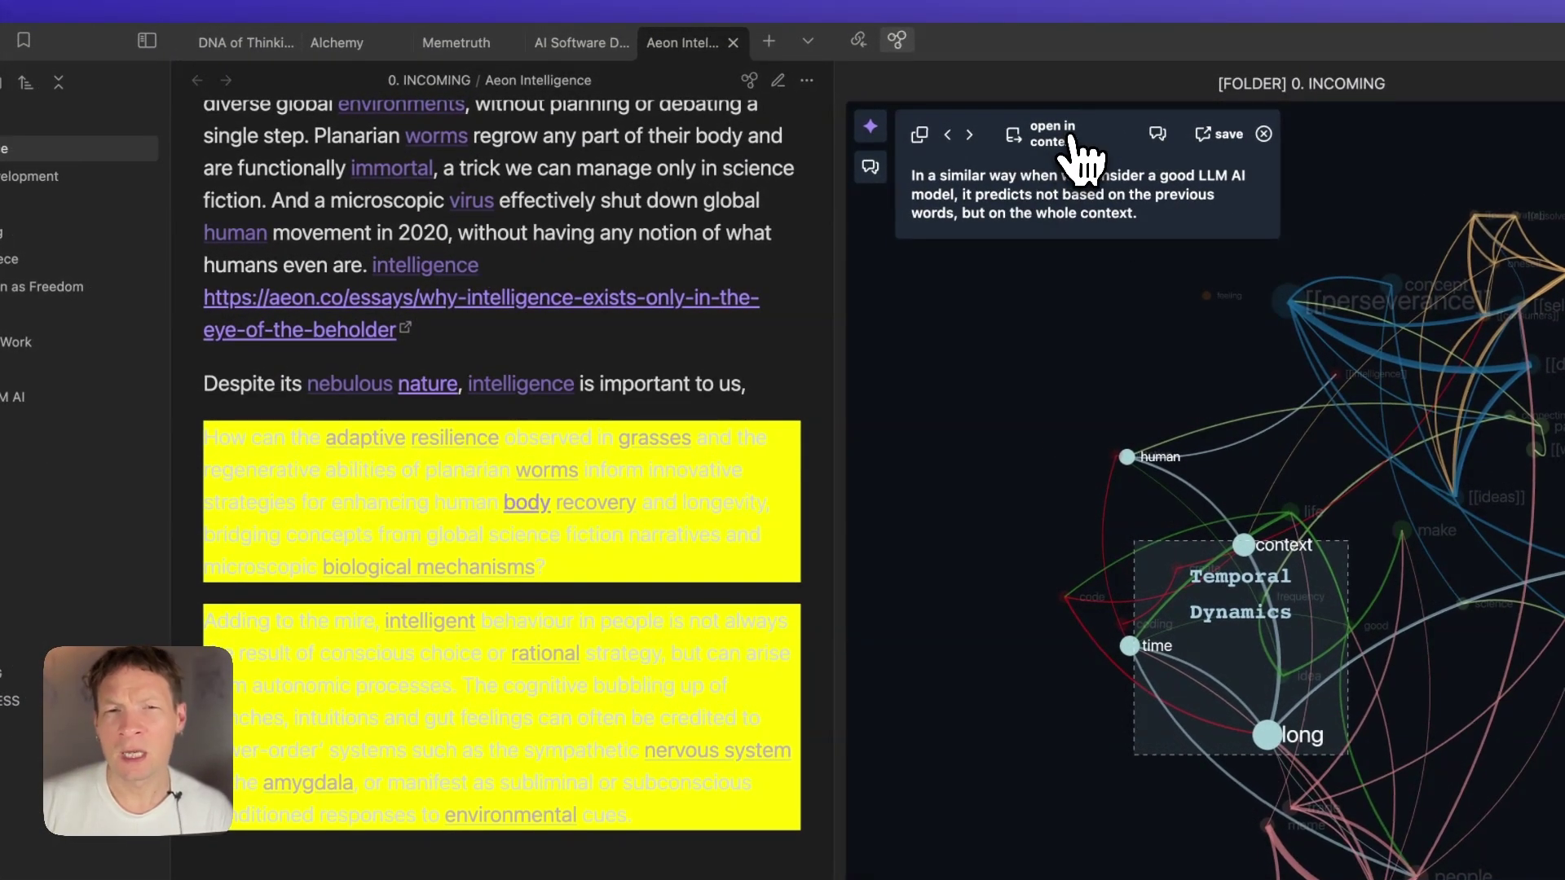
left_click(1056, 151)
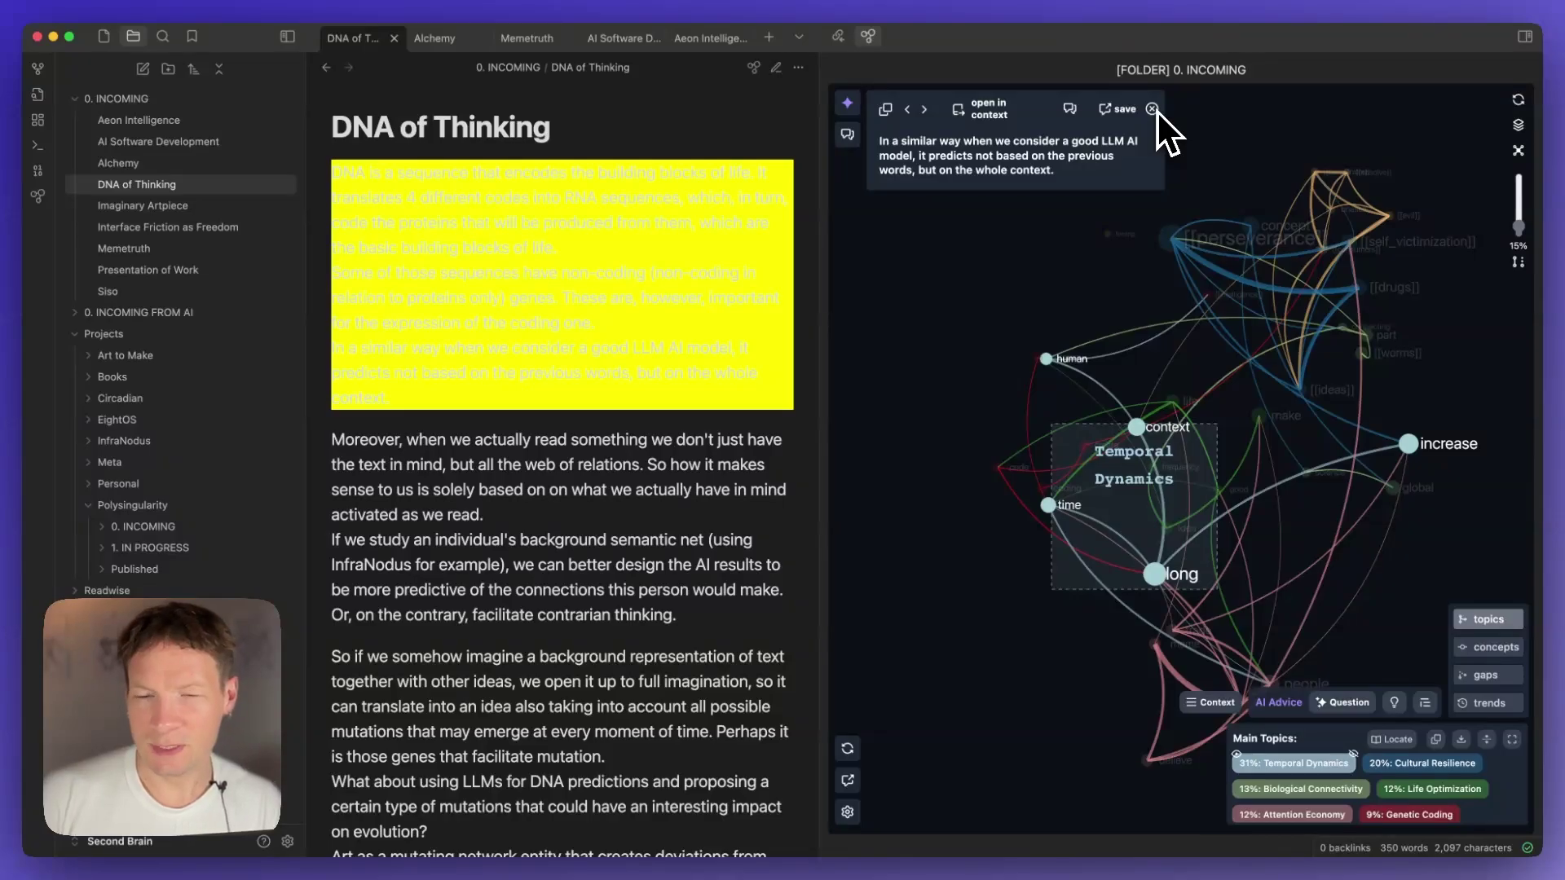
left_click(924, 108)
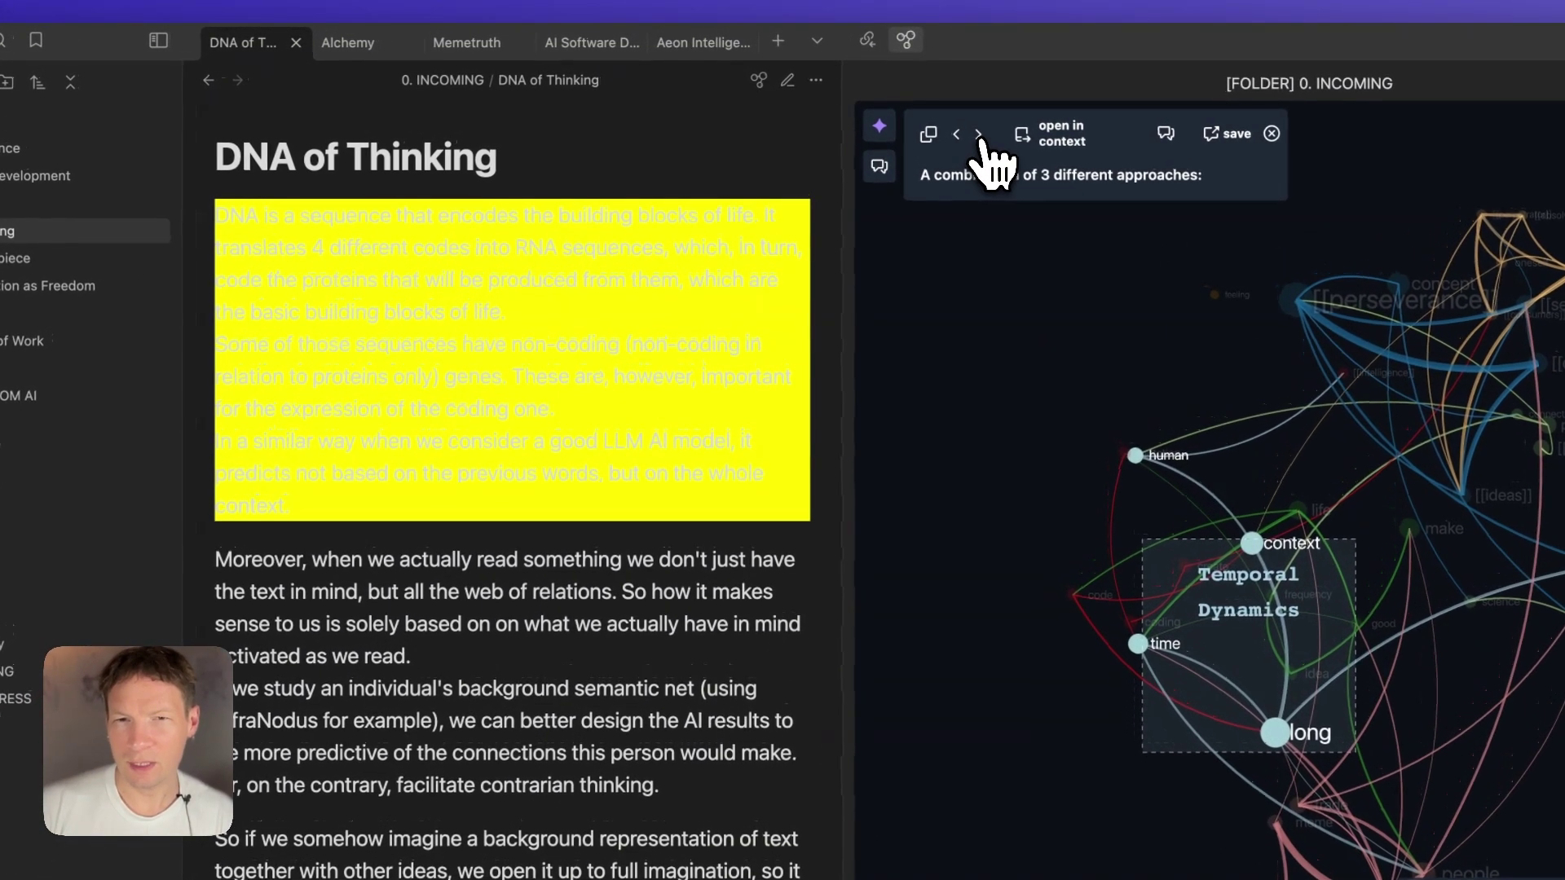
left_click(979, 134)
left_click(978, 134)
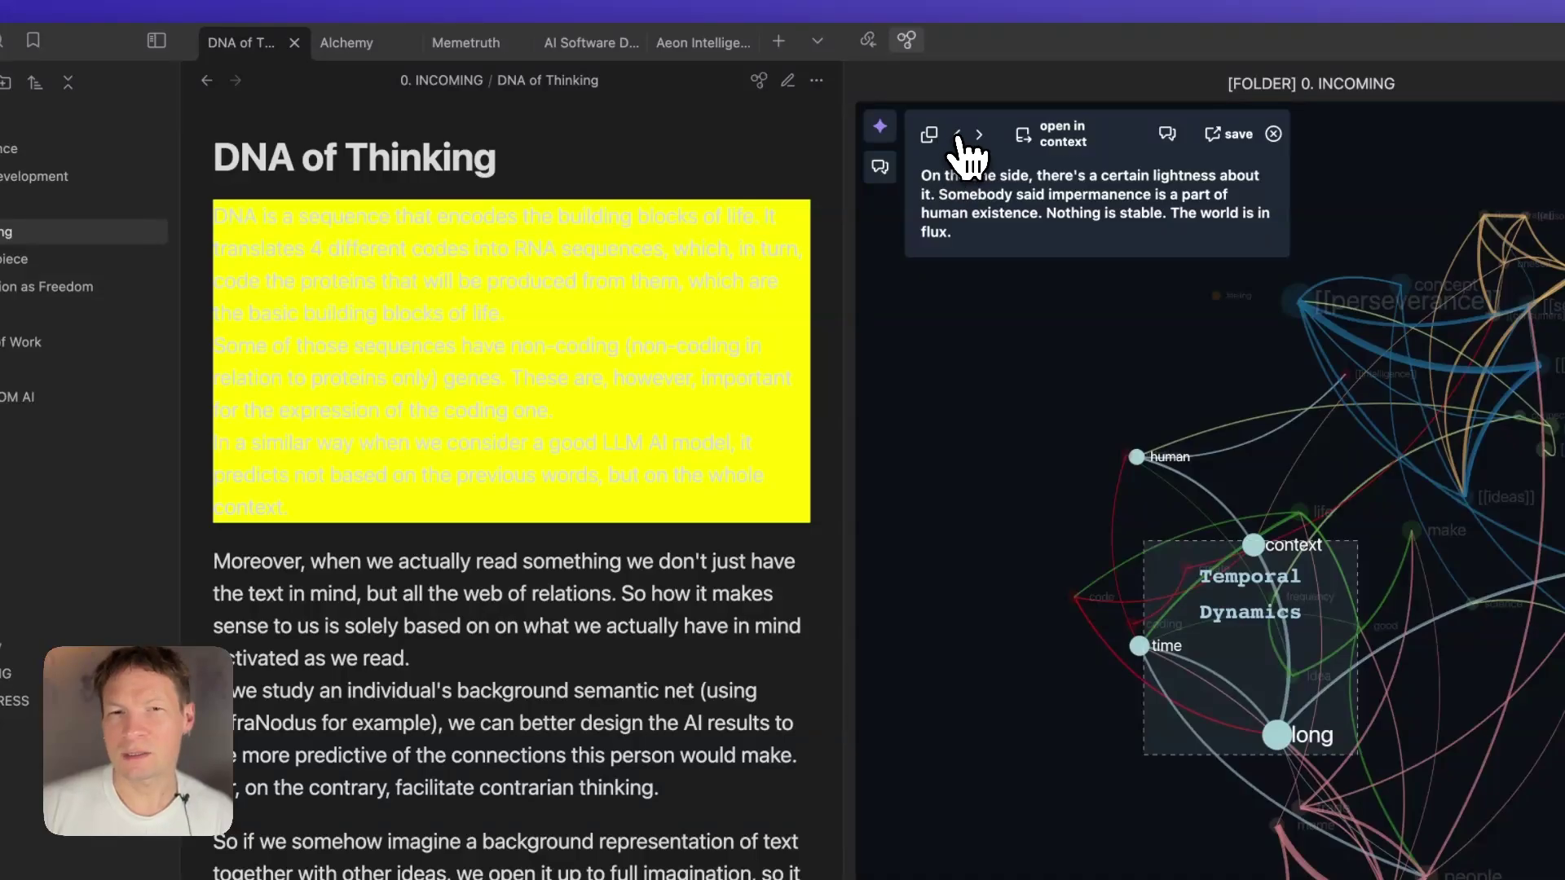
left_click(957, 135)
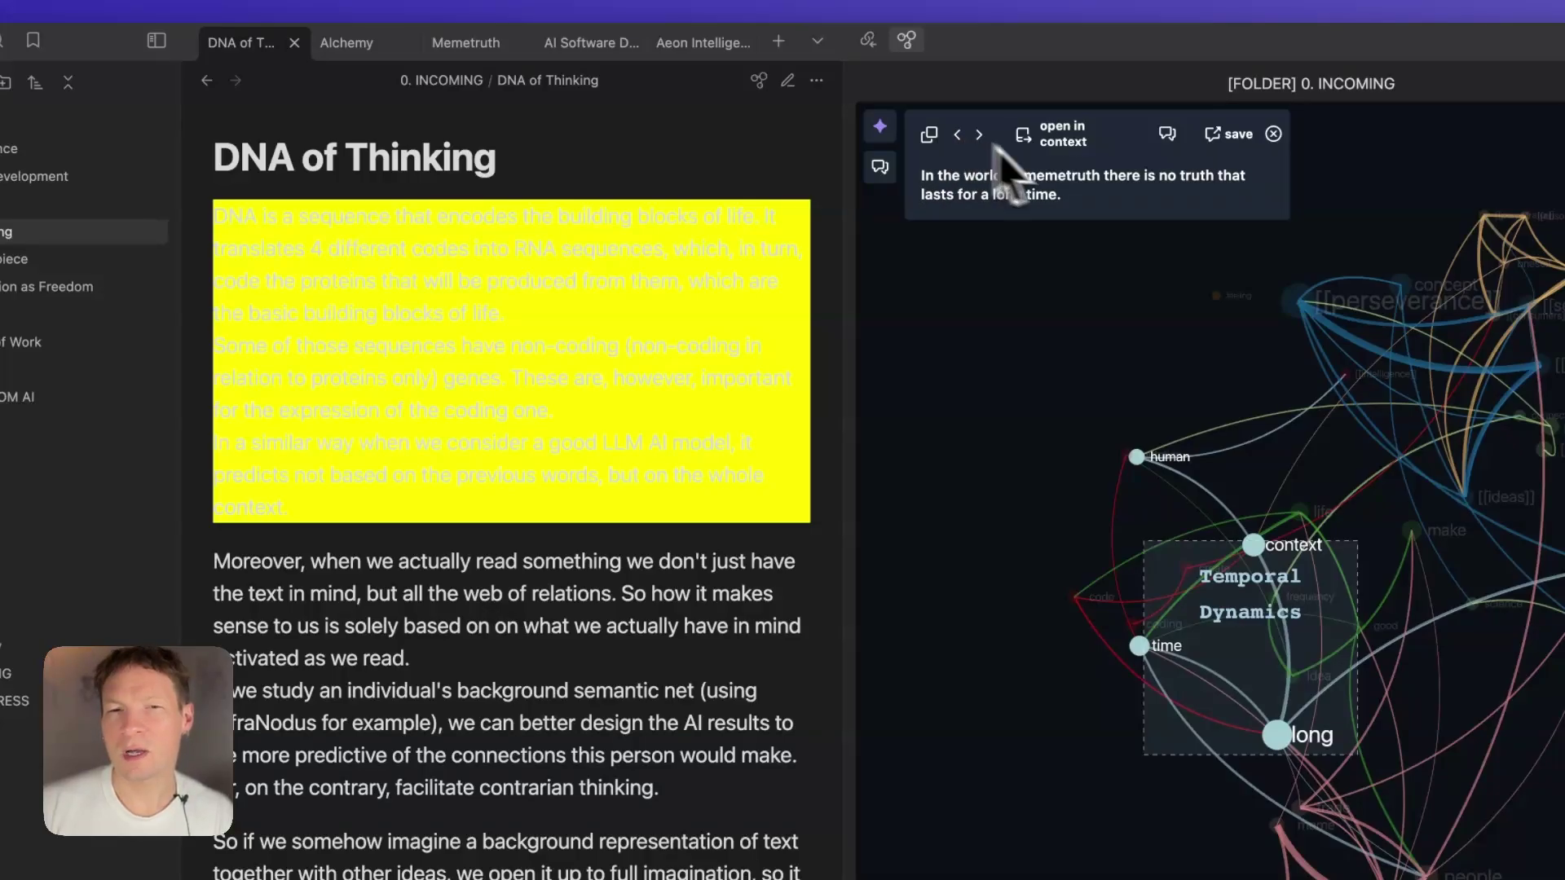
left_click(1057, 145)
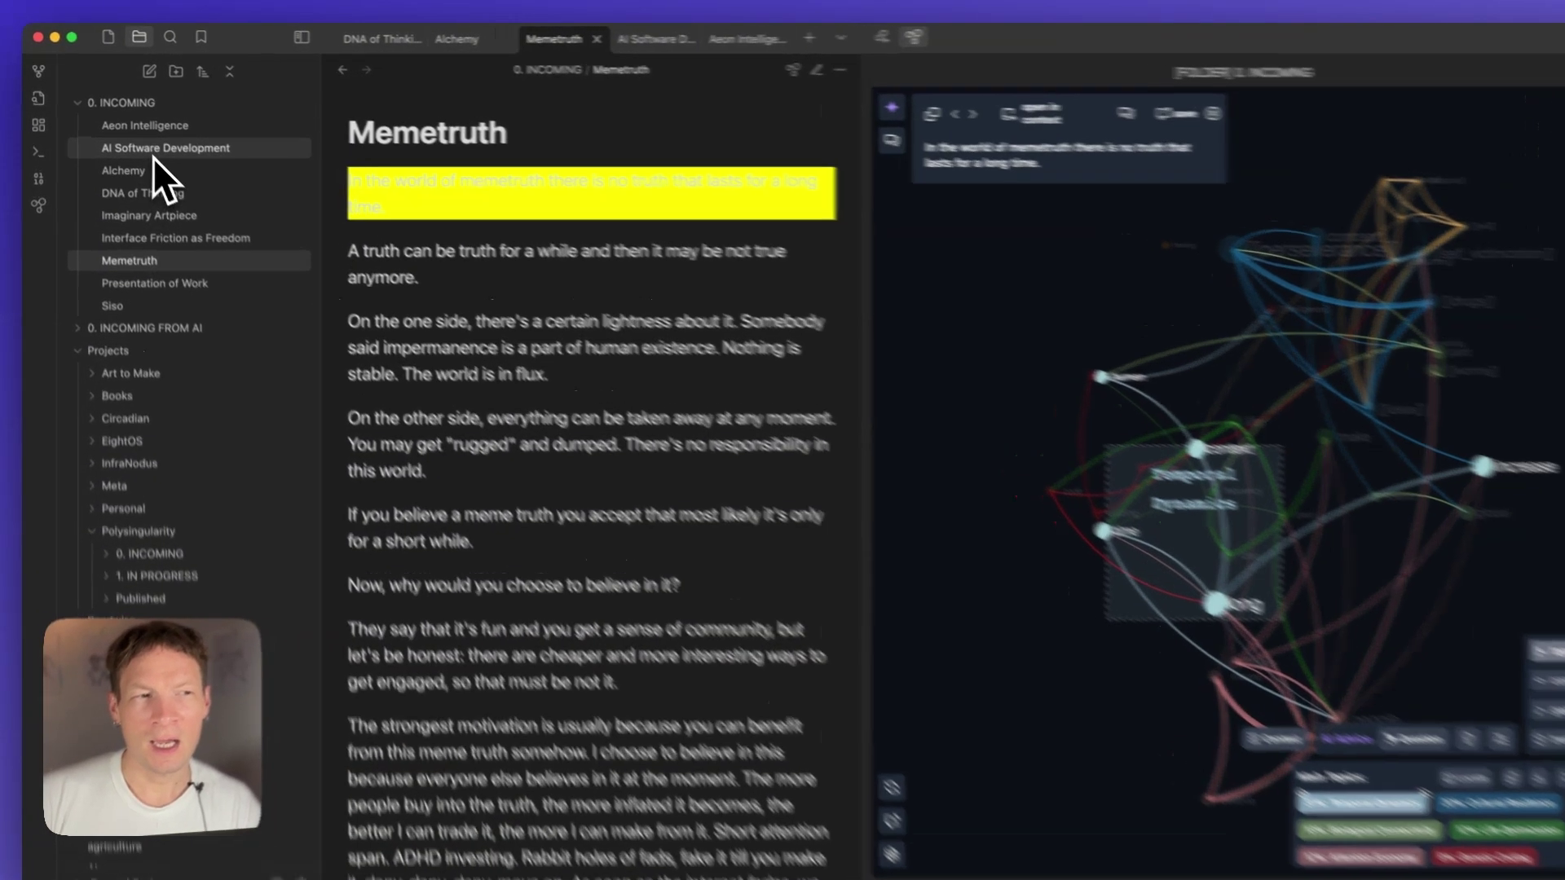
Browse the notes in the 0. INCOMING folder, including DNA of Thinking, and return to Memetruth.
left_click(153, 155)
left_click(151, 193)
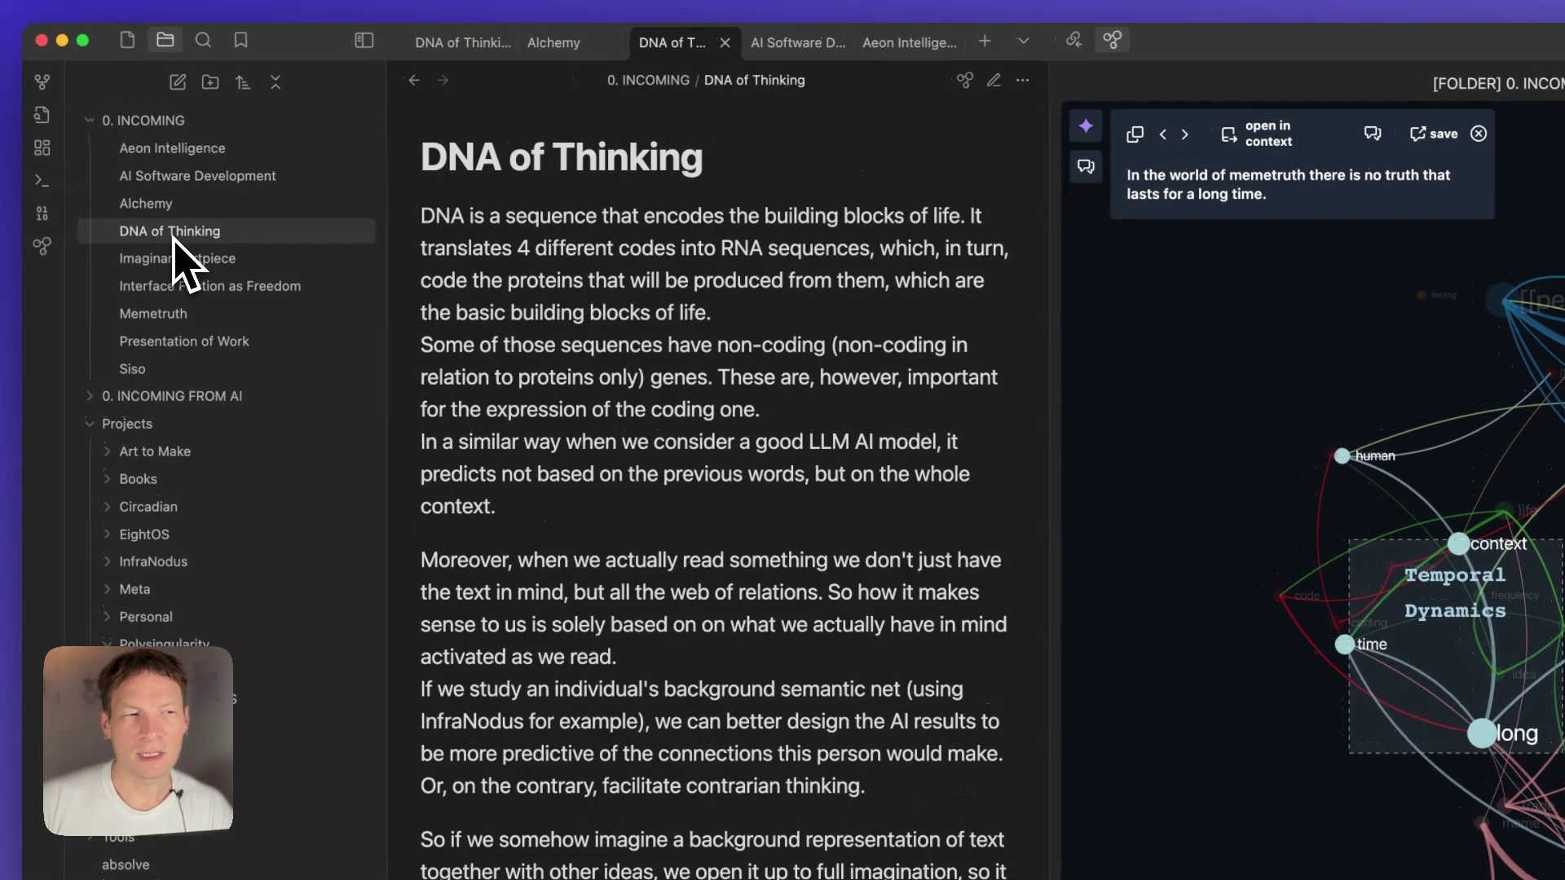
left_click(146, 260)
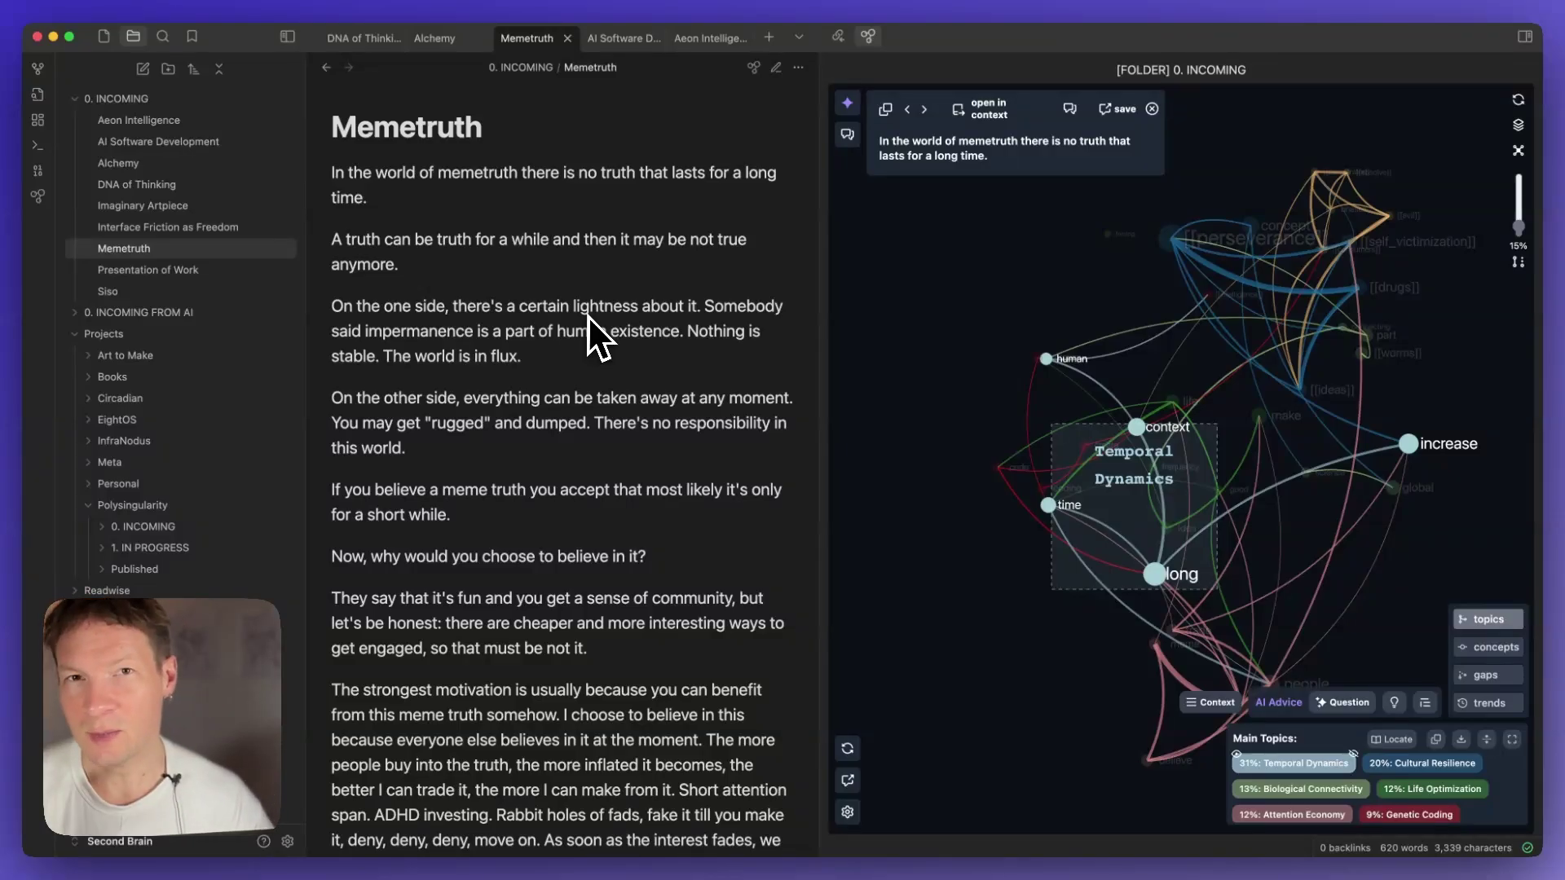
Close the statement excerpt and switch the graph highlight from Temporal Dynamics to the Biological Connectivity topic.
left_click(1152, 109)
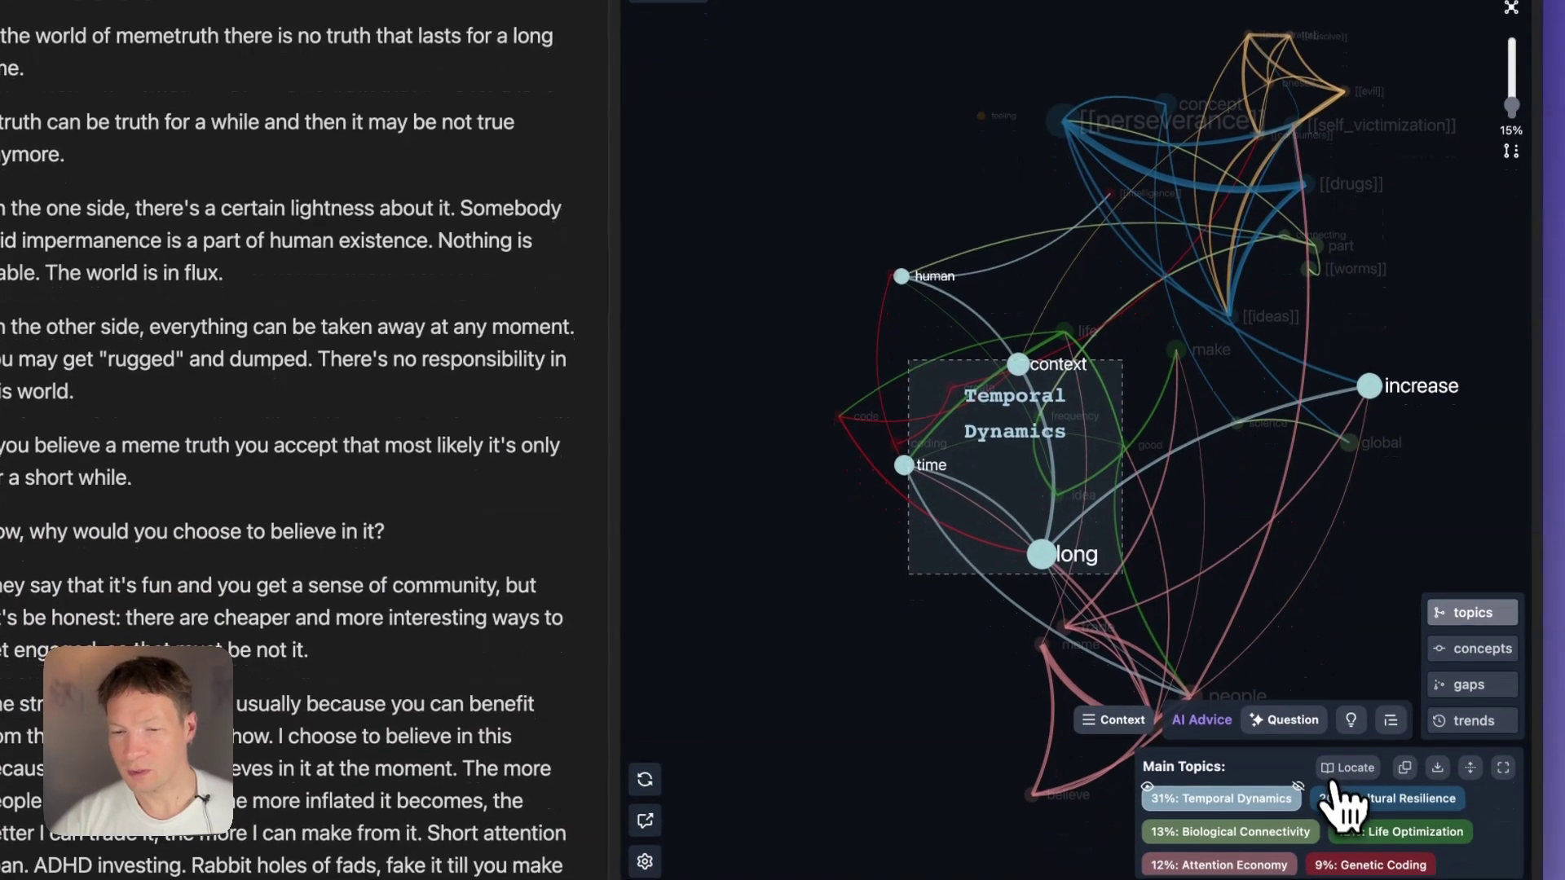
left_click(1389, 765)
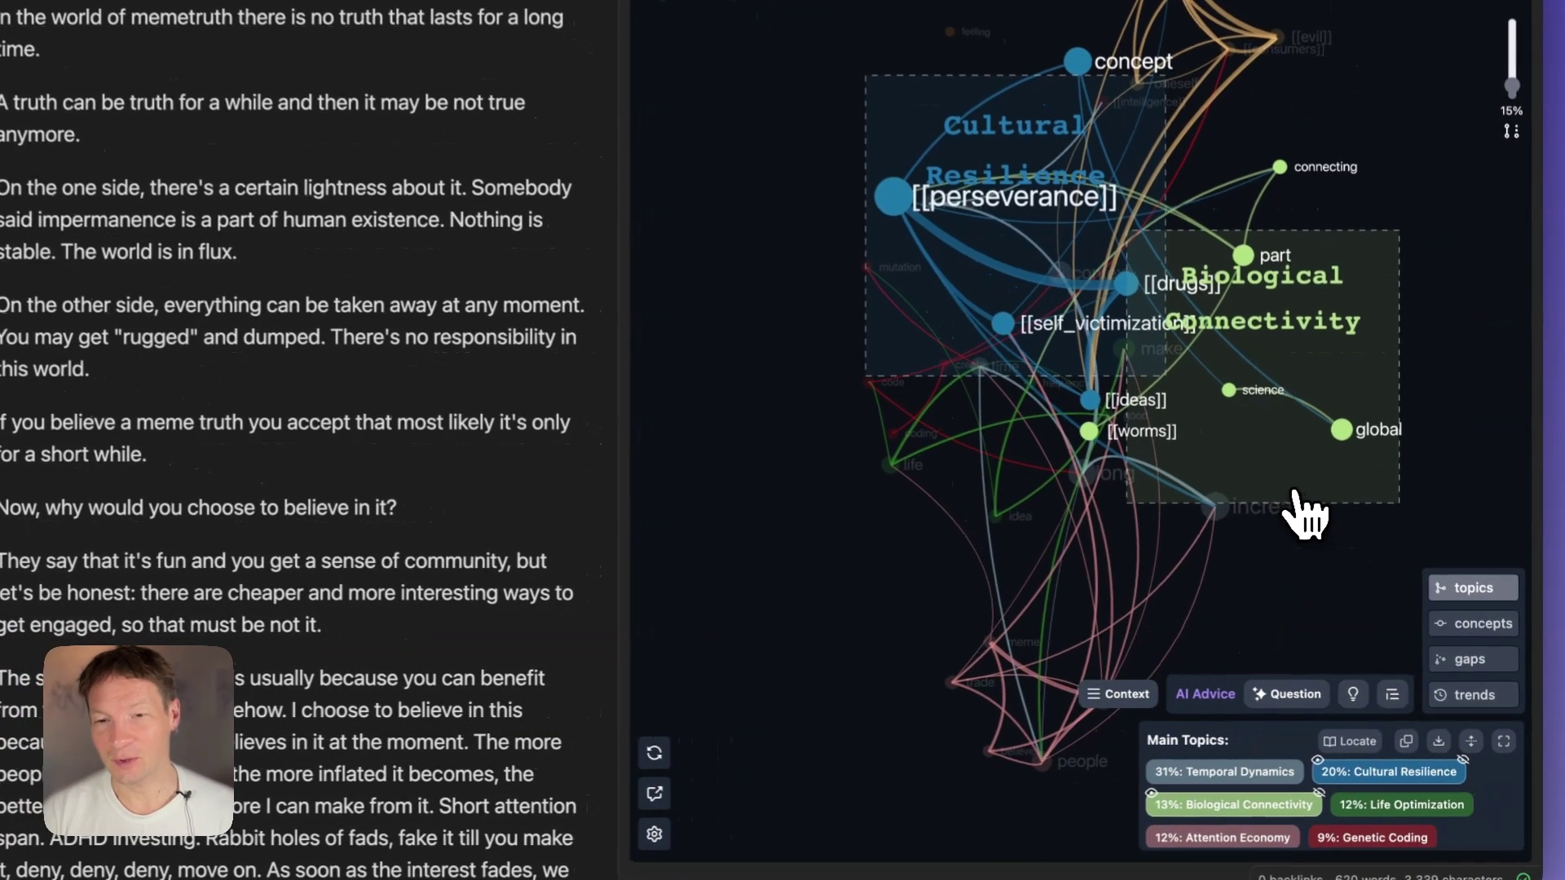
left_click(1351, 773)
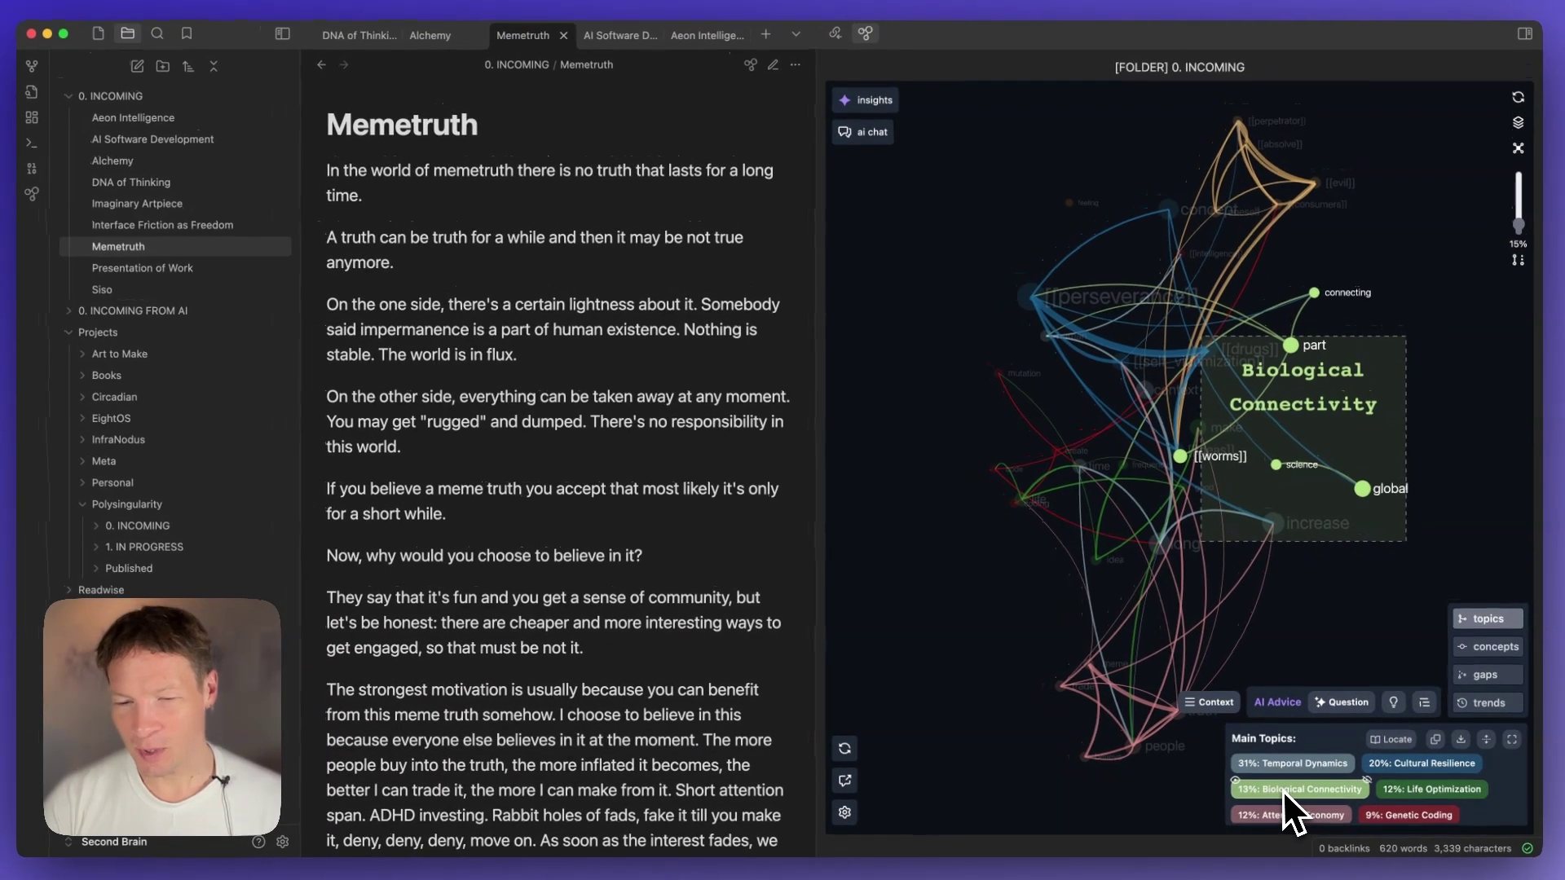
scroll(1235, 806, "down", 2)
scroll(1303, 791, "up", 2)
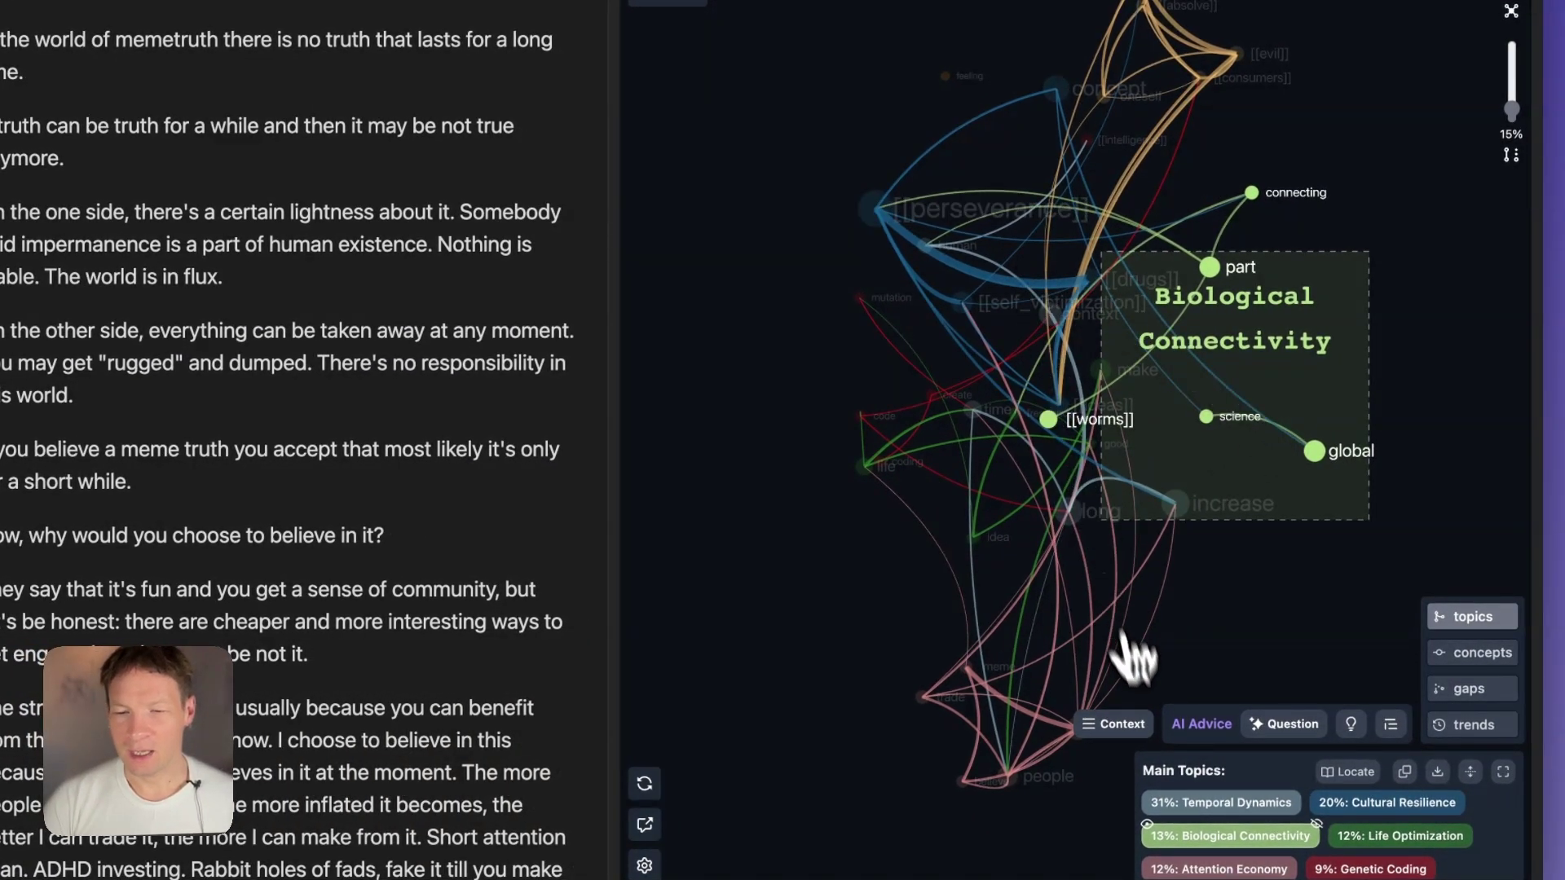
Locate the Biological Connectivity statements, read the first one in context in the Aeon Intelligence note, and close the excerpt.
left_click(1366, 774)
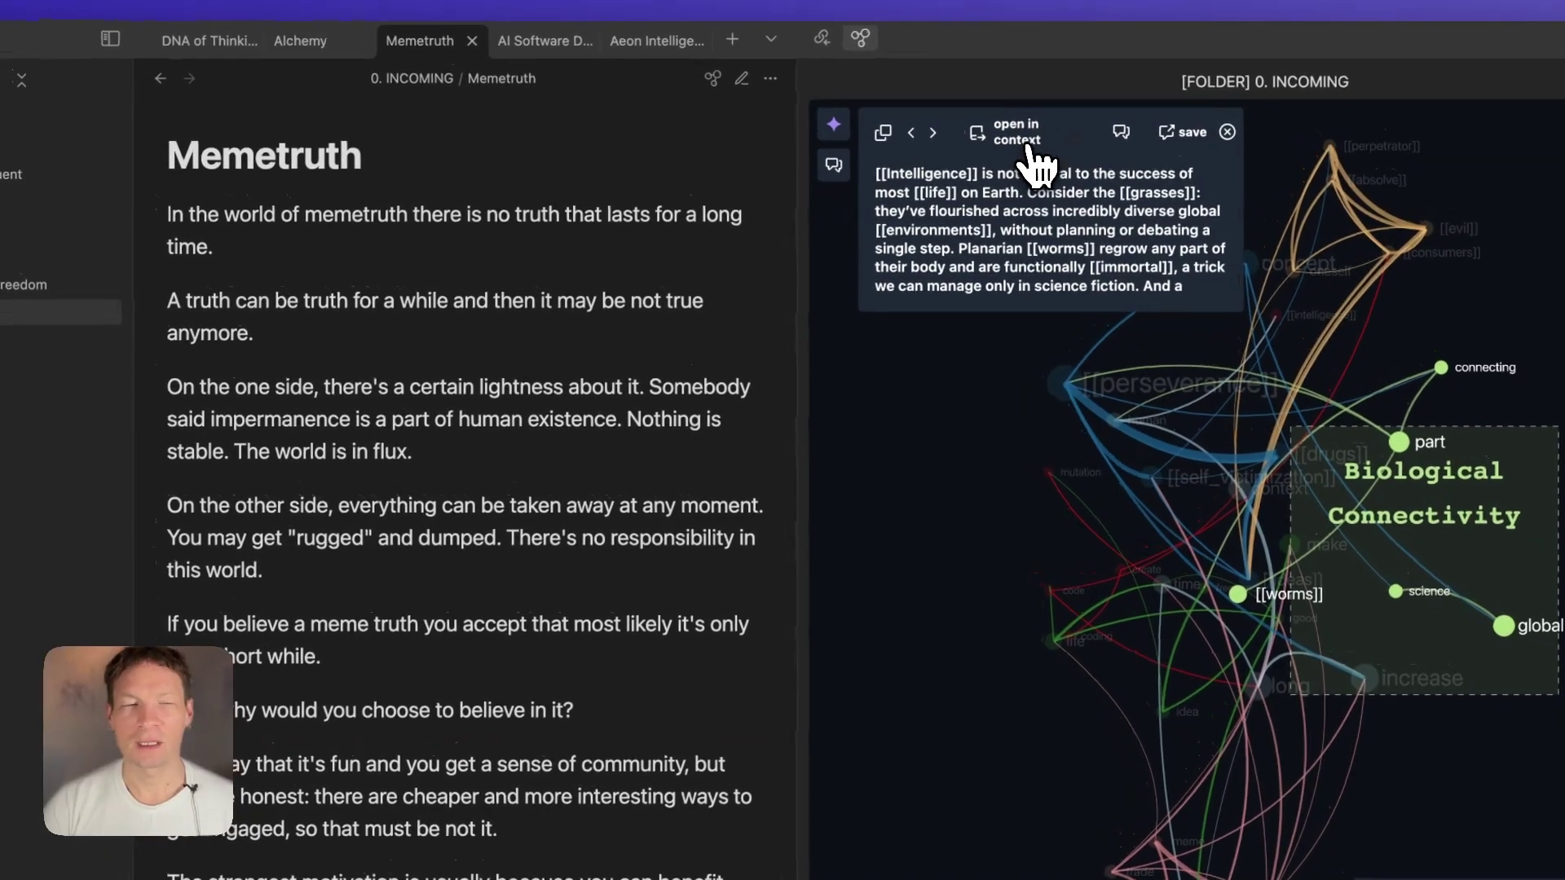
left_click(1038, 201)
scroll(538, 399, "up", 3)
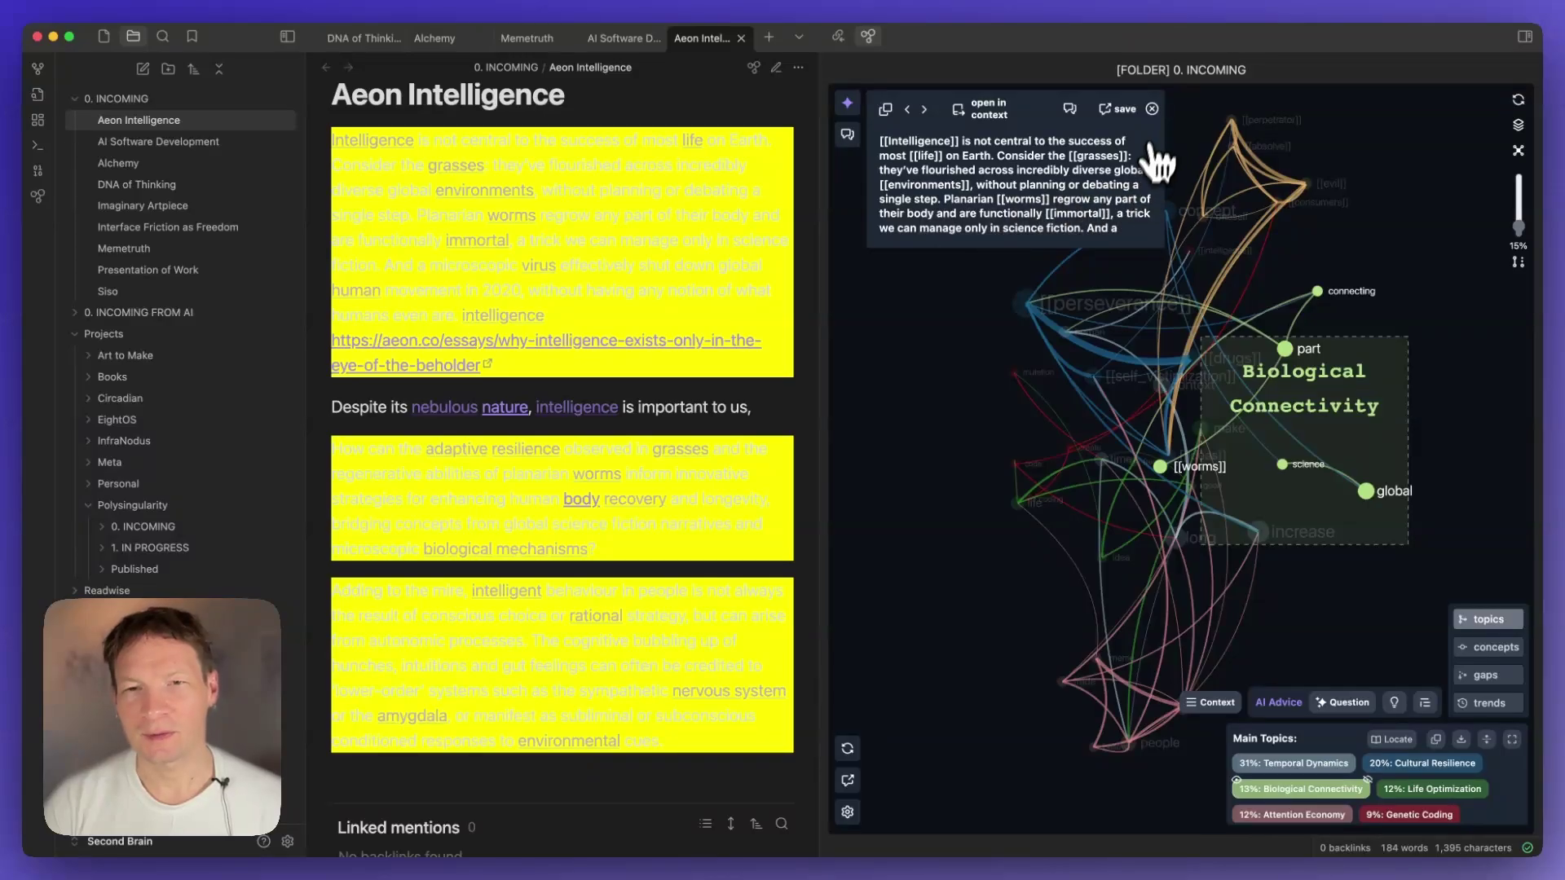
left_click(1151, 108)
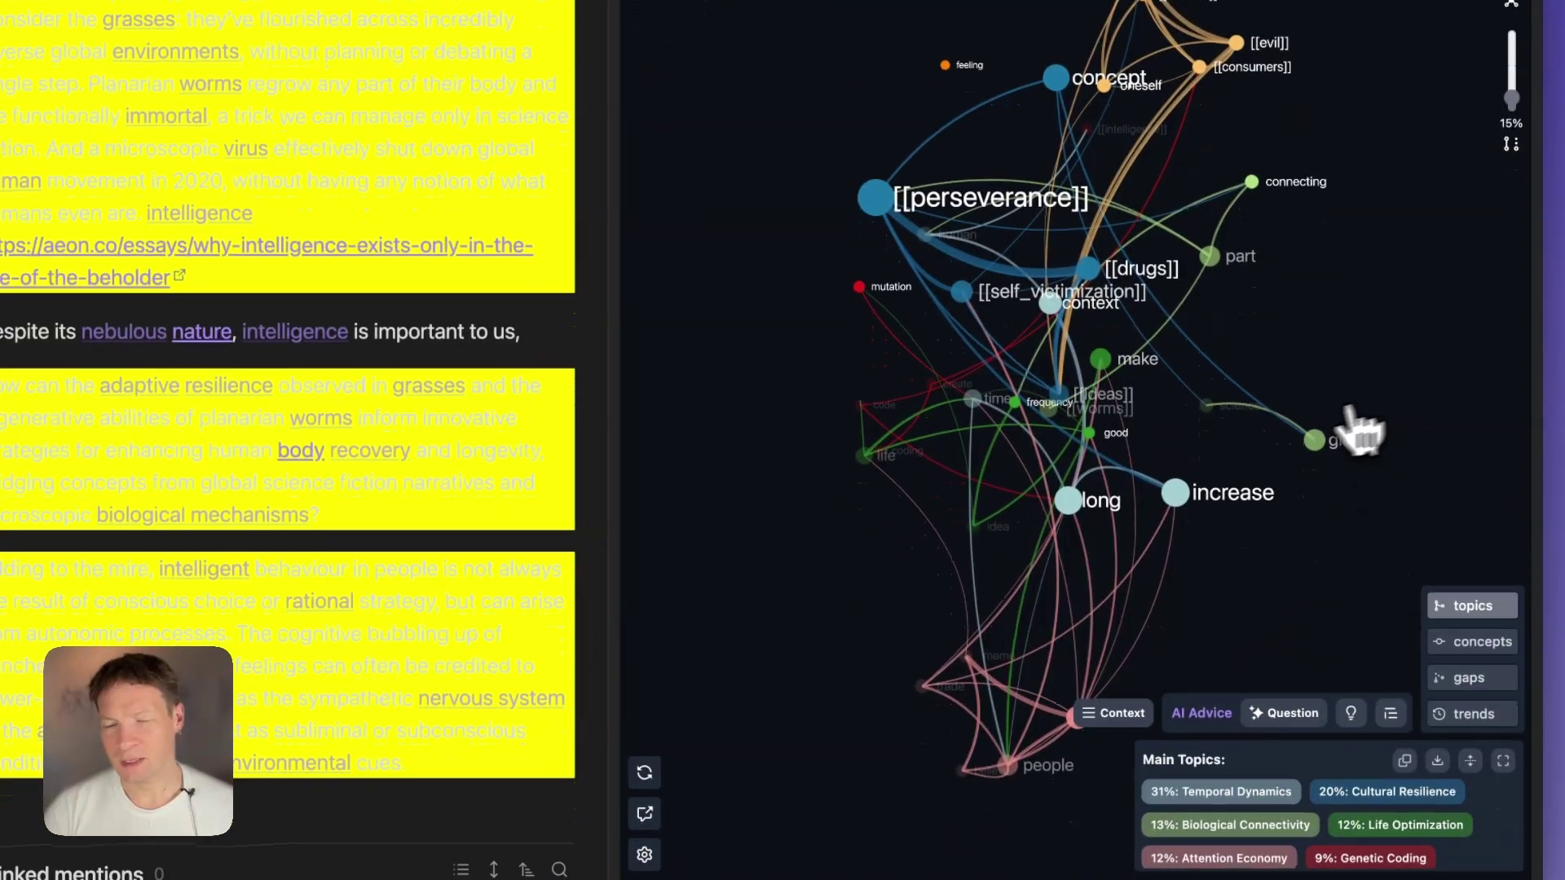
Look through the list of main topics and highlight Life Optimization in the folder graph.
scroll(1268, 811, "down", 2)
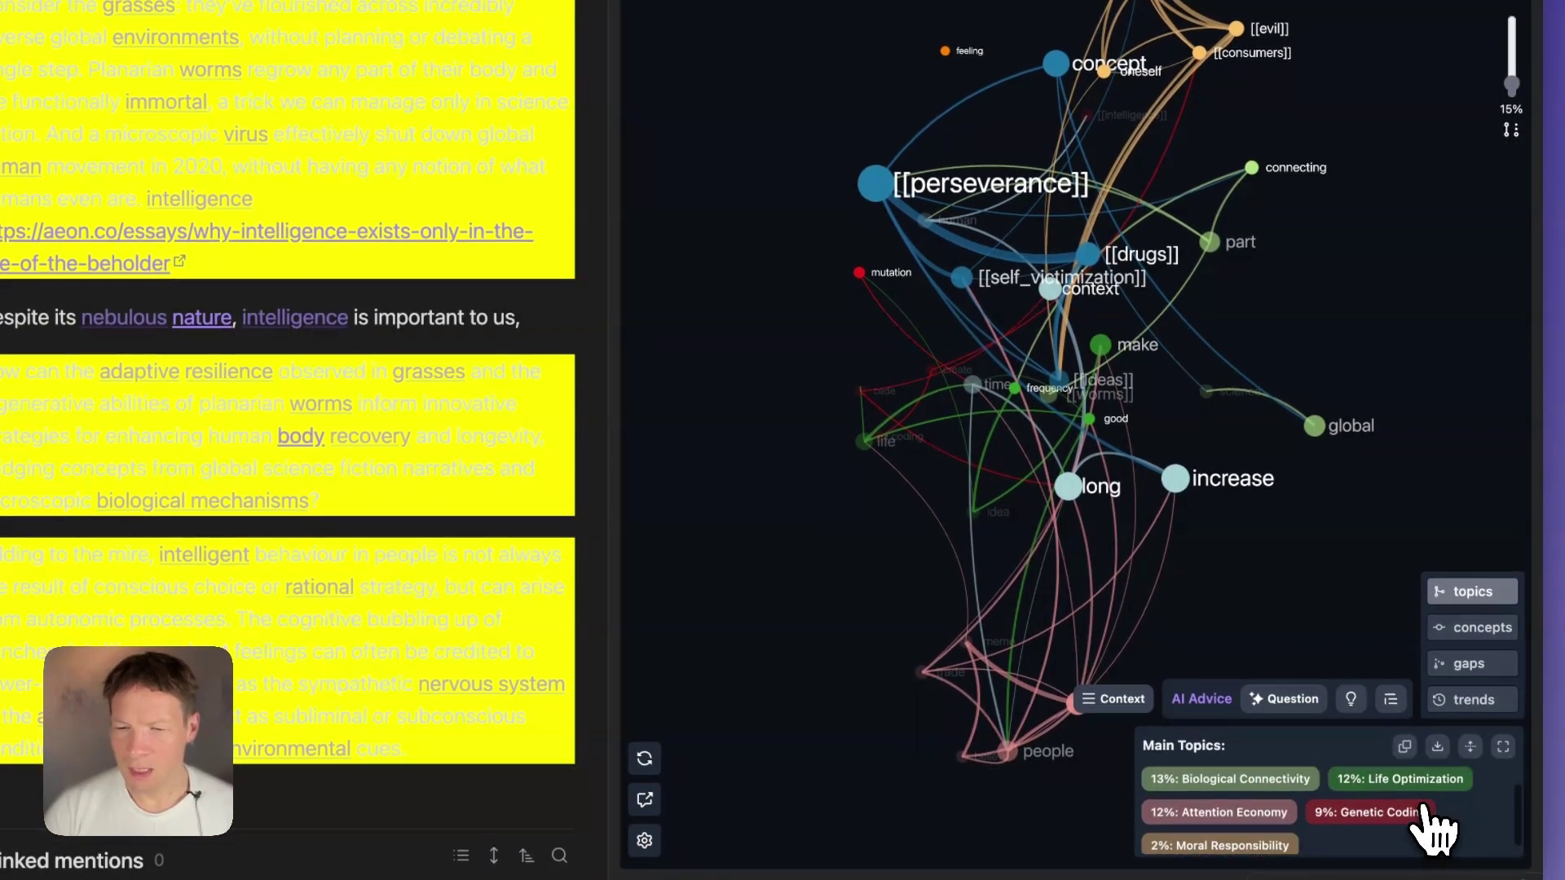
scroll(1418, 819, "up", 2)
left_click(1395, 811)
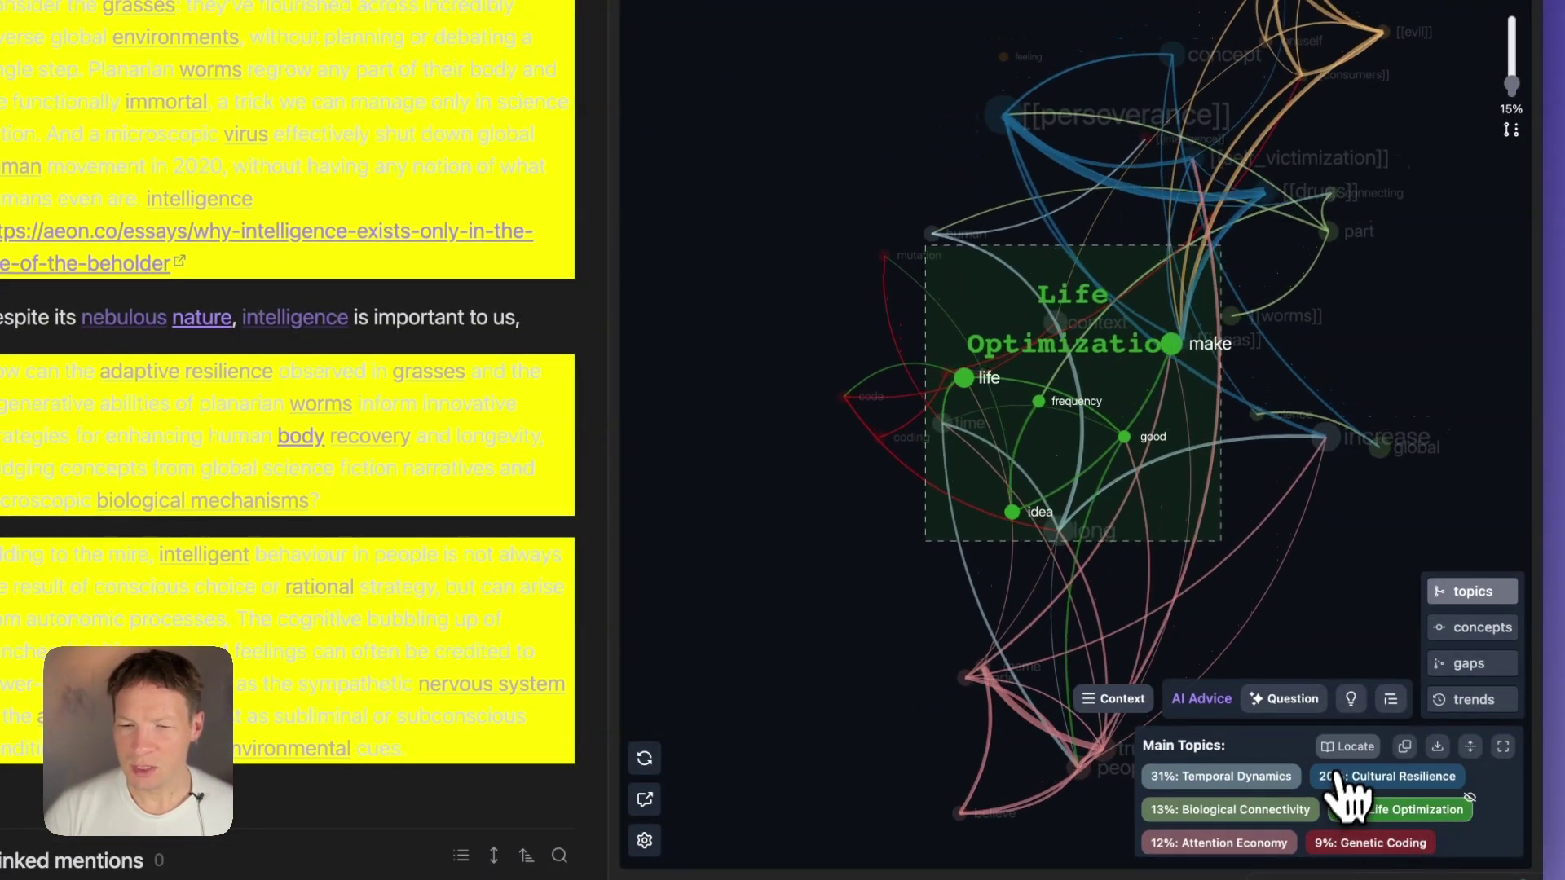
Locate the Life Optimization statements, read the first one in context in the AI Software Development note, view another excerpt, and close it.
left_click(1351, 746)
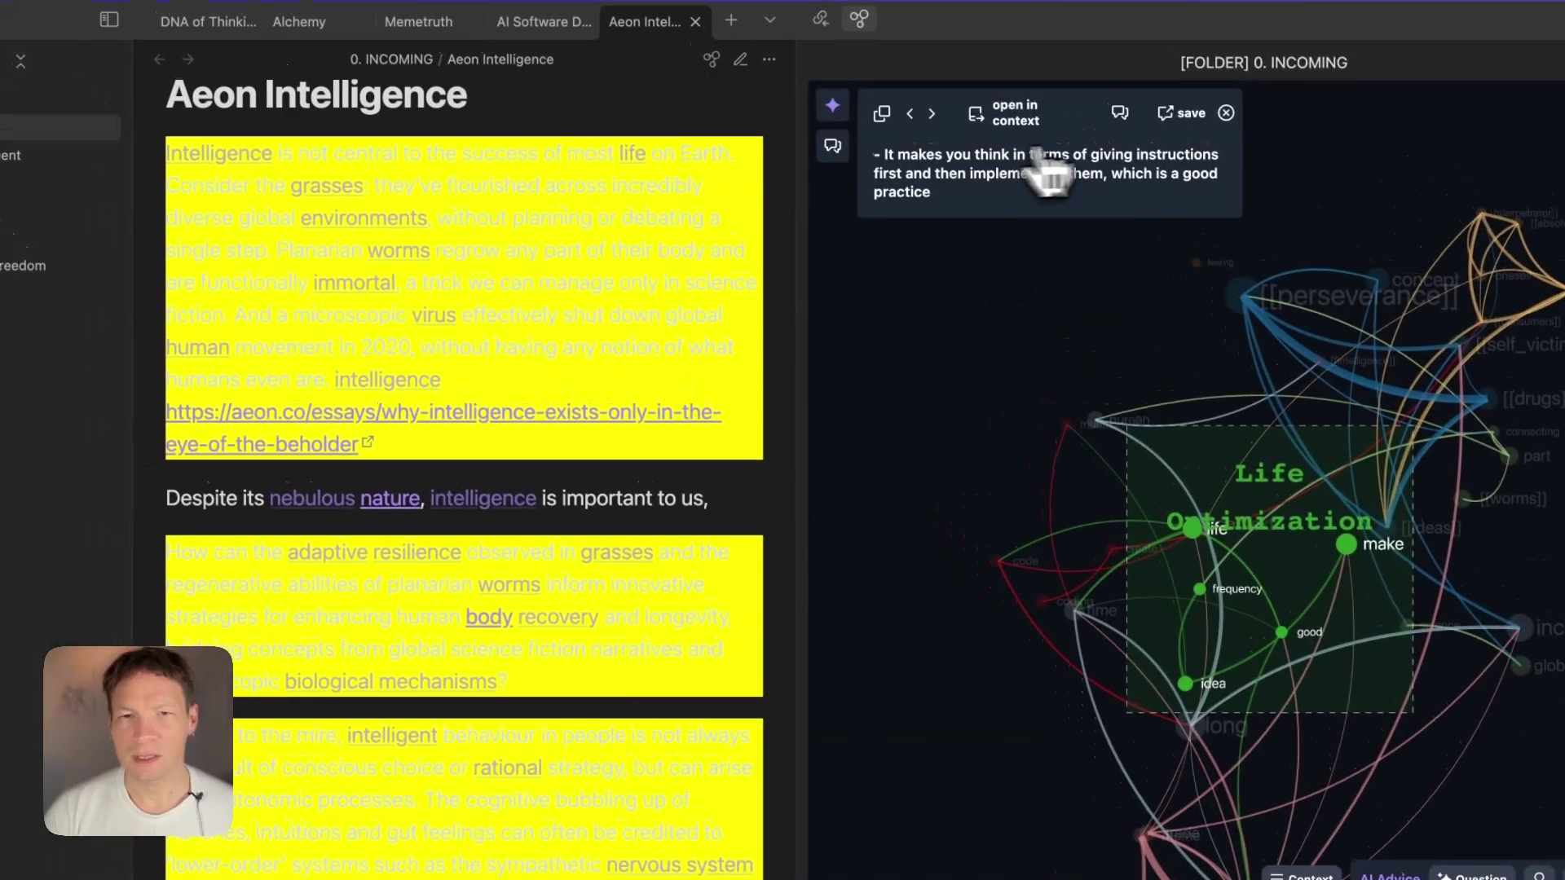
left_click(1055, 15)
left_click(1025, 122)
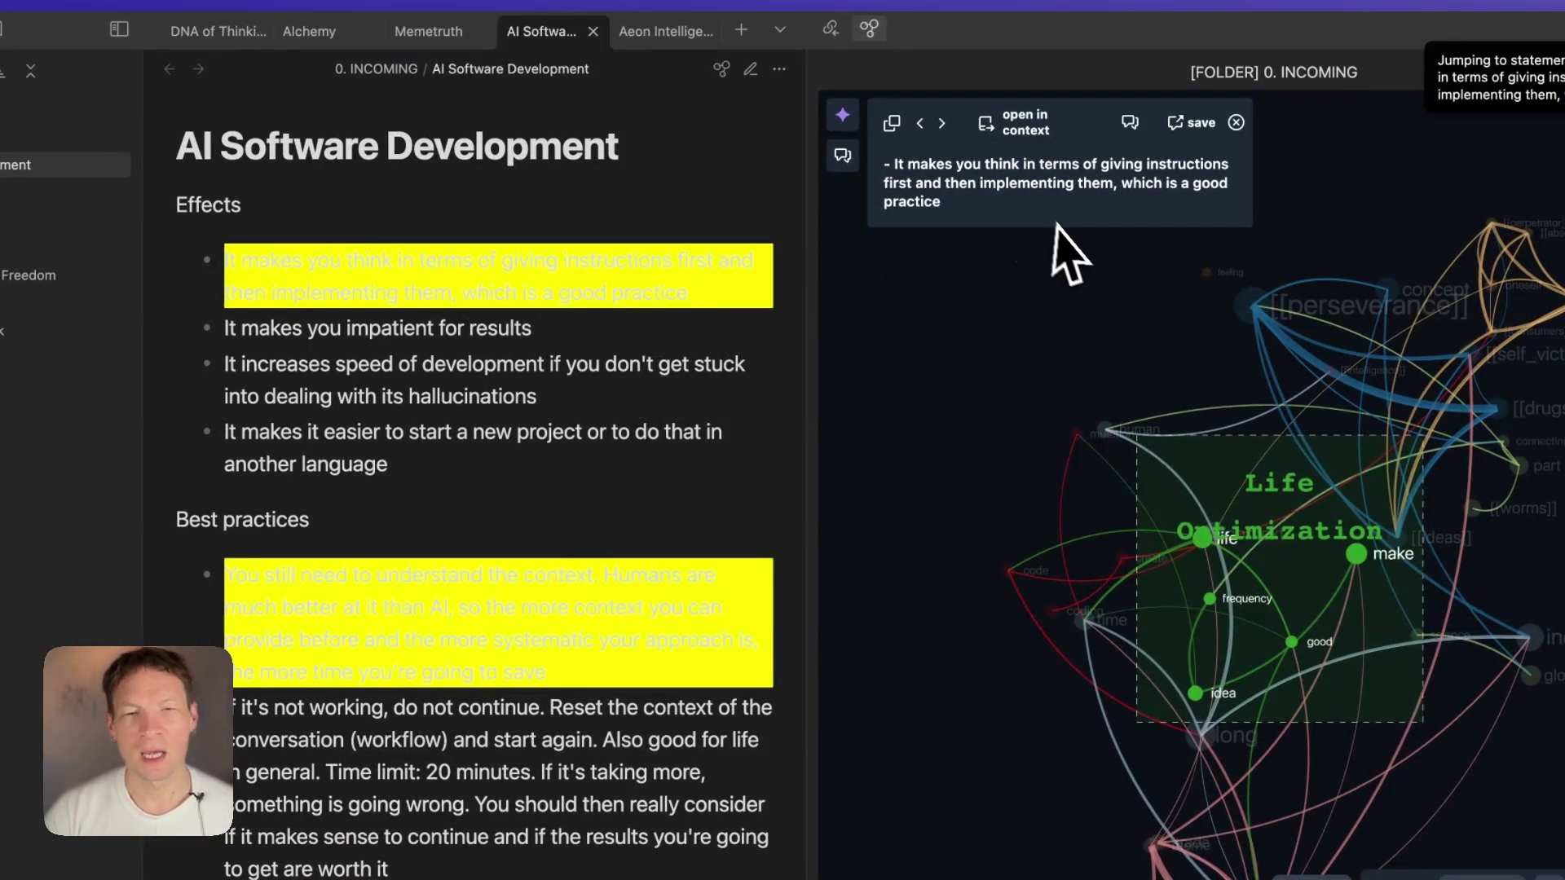
left_click(943, 125)
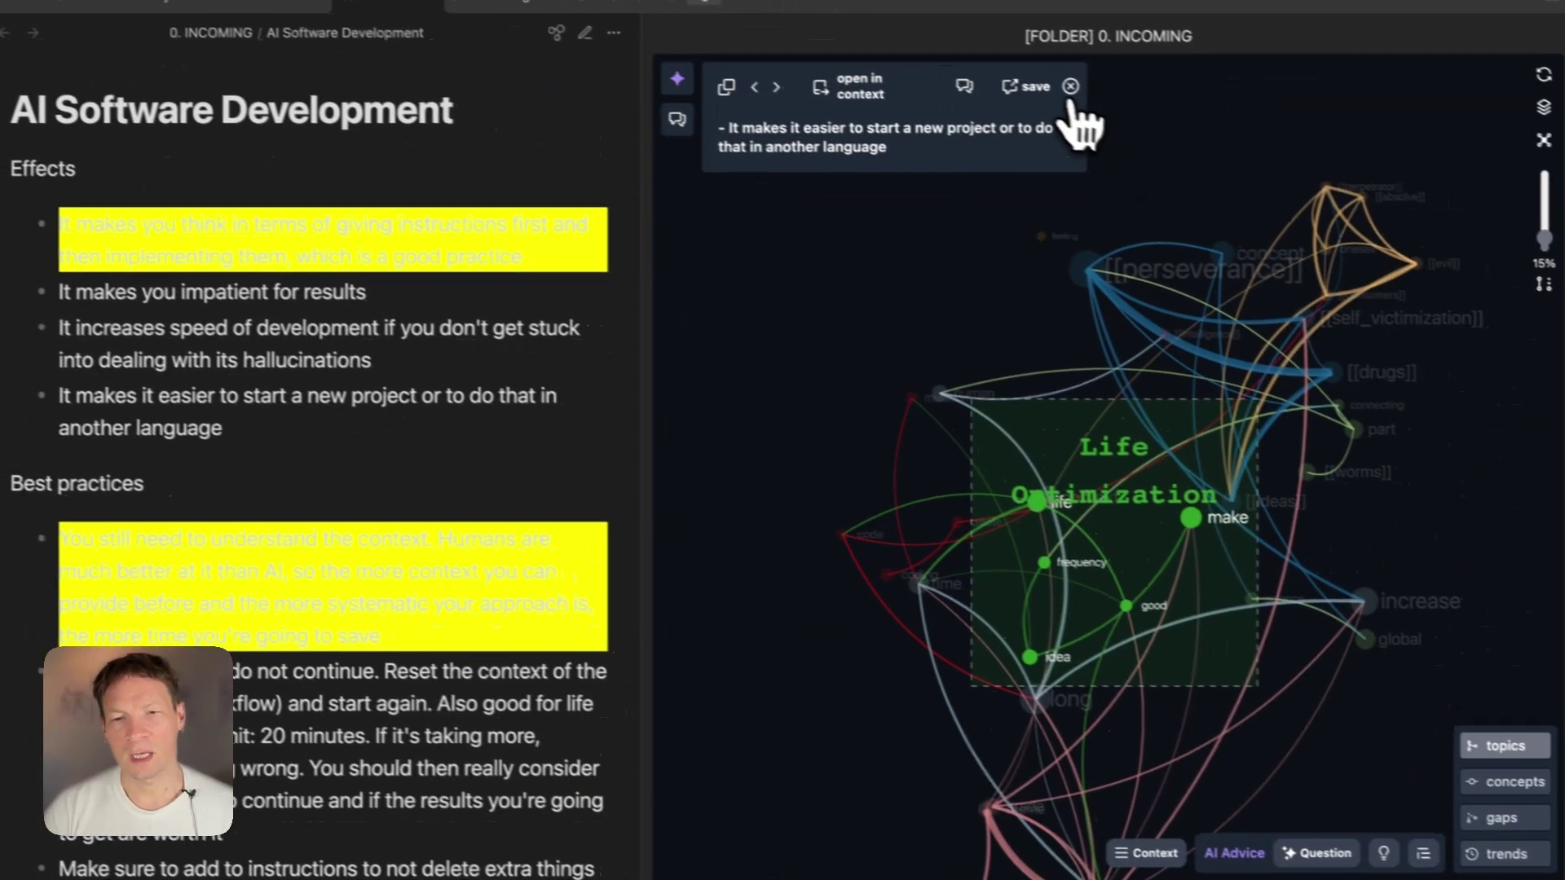
left_click(1235, 123)
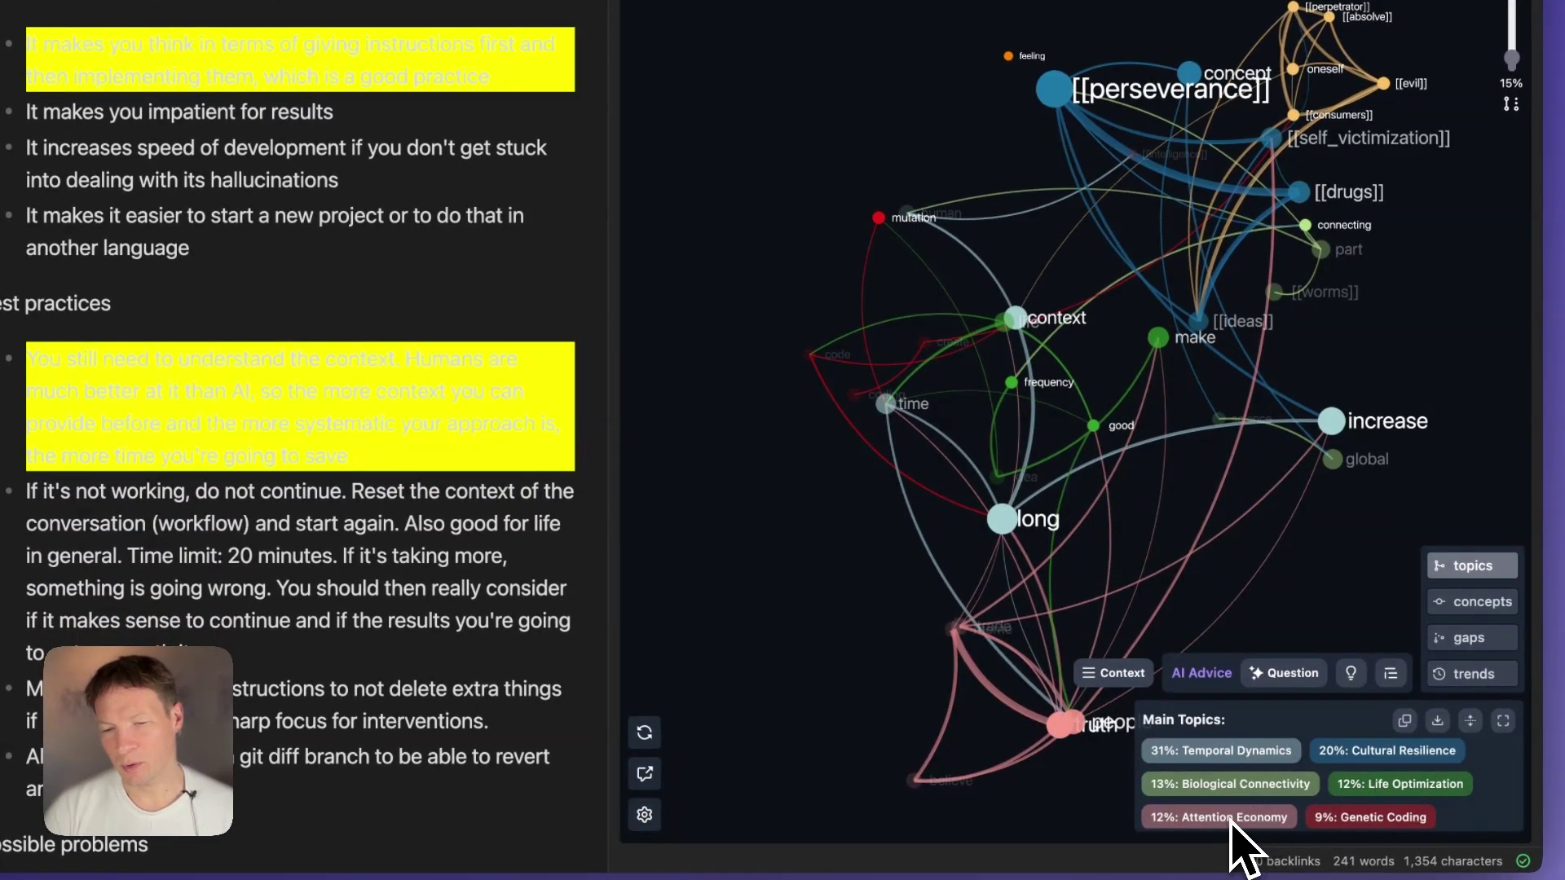
Highlight the Attention Economy topic in the folder graph and examine its cluster of concepts.
scroll(1229, 820, "down", 2)
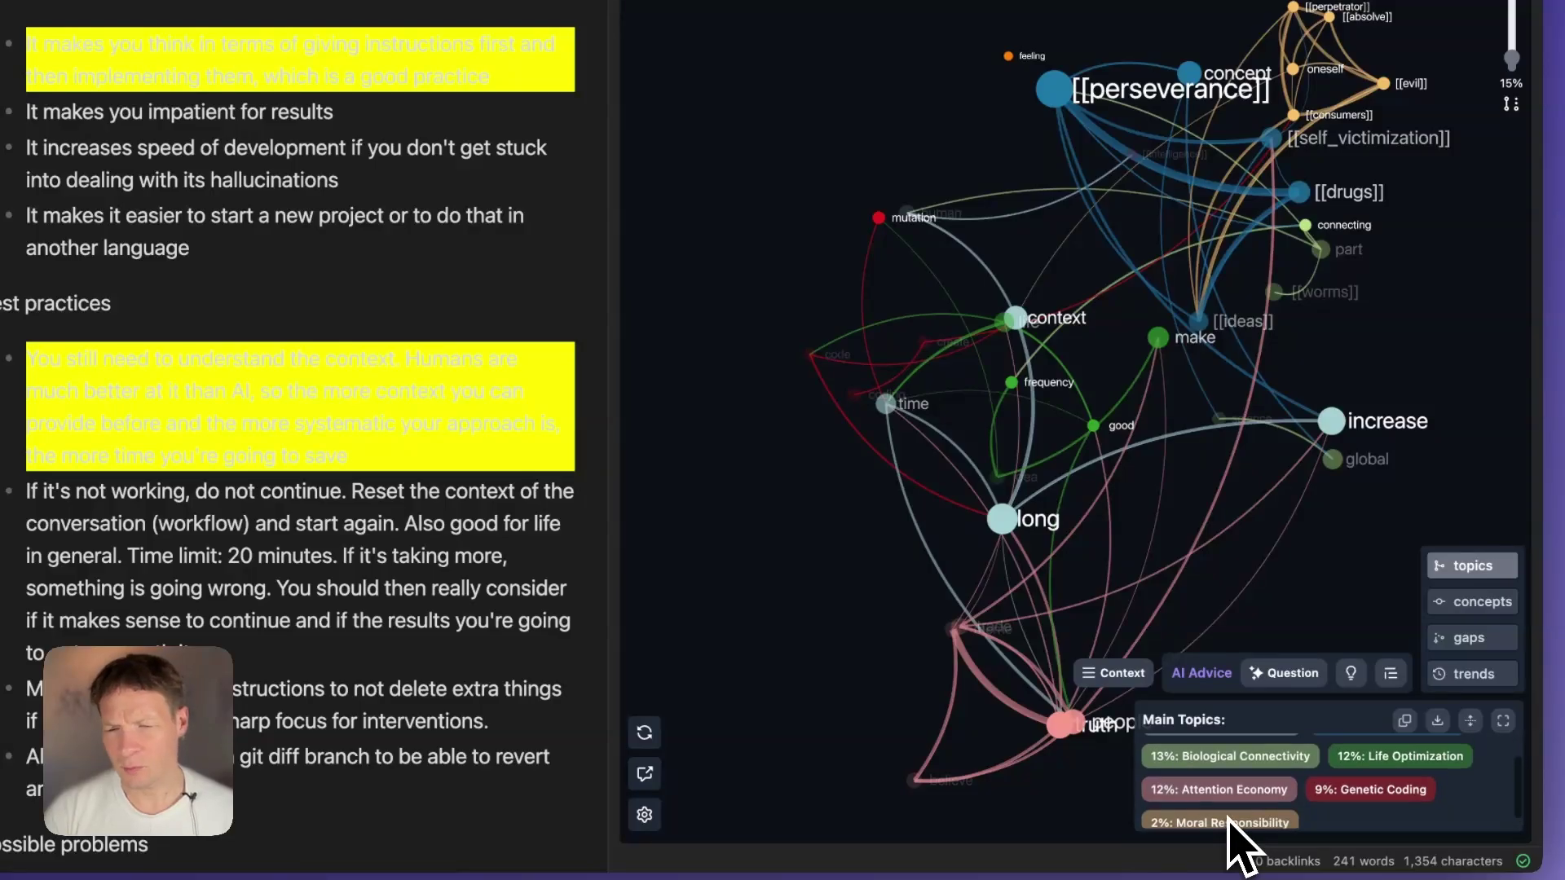
left_click(1231, 793)
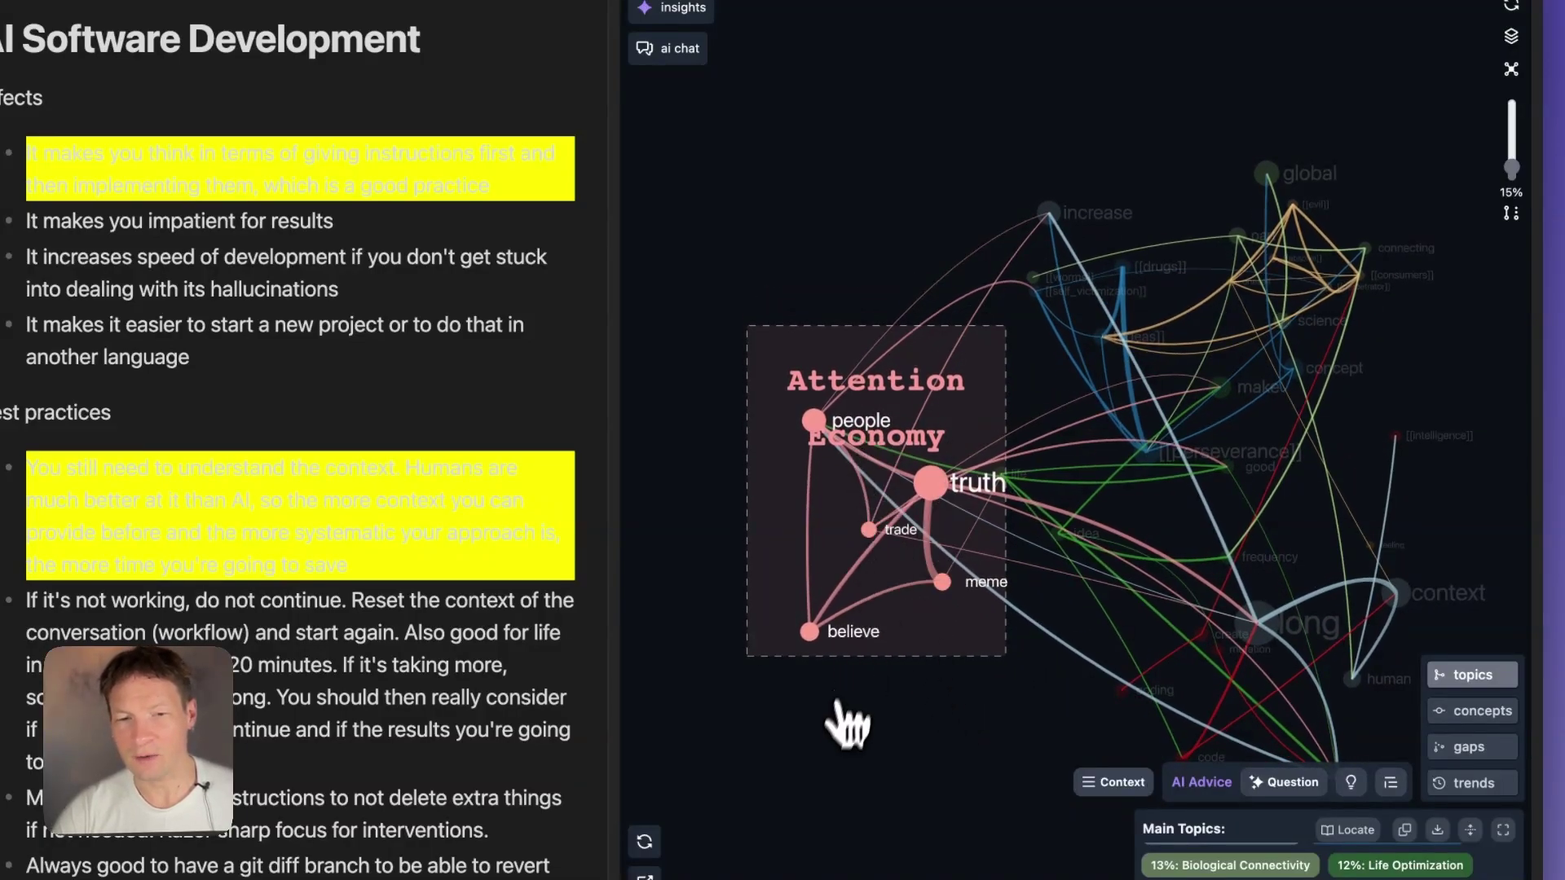
left_click_drag(837, 702, 903, 669)
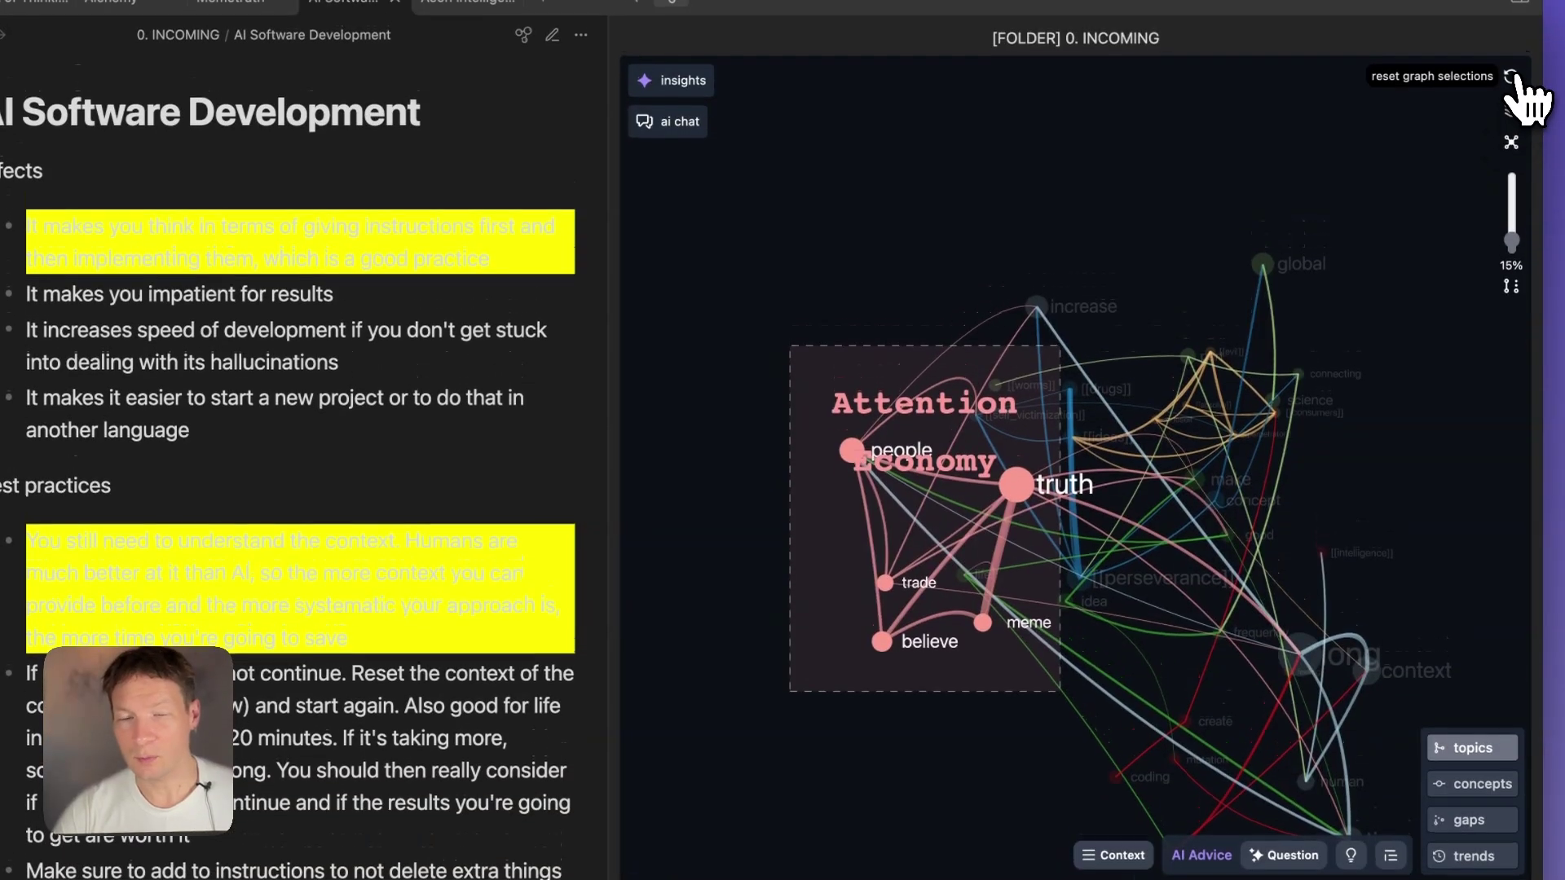
Reset the graph selections and select the truth, meme and believe nodes together.
left_click(1511, 5)
left_click_drag(1092, 578, 851, 620)
left_click(762, 570)
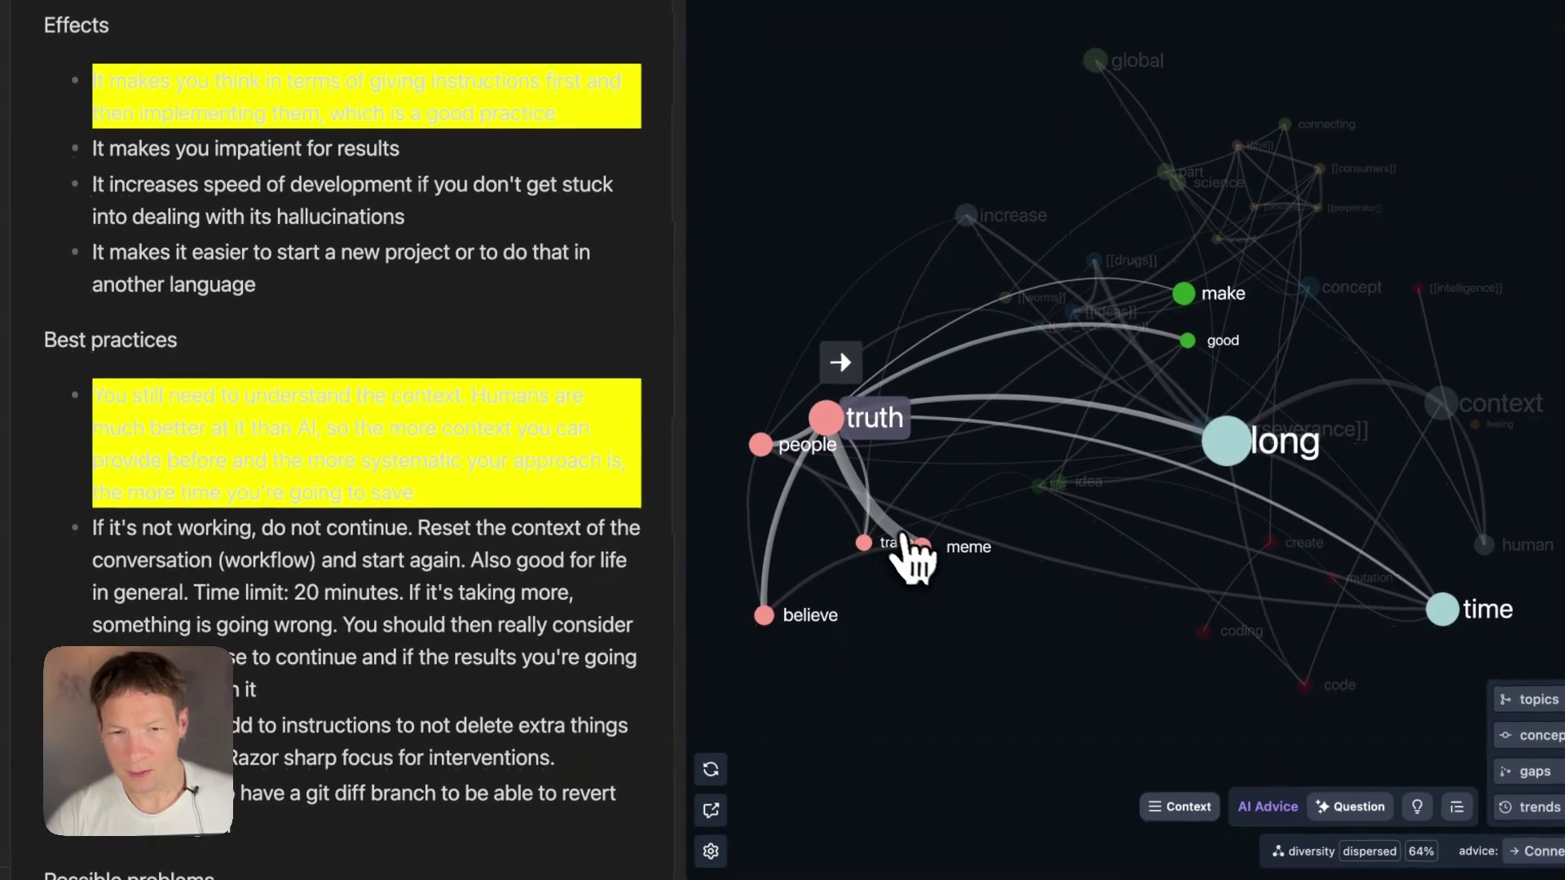
left_click(917, 546)
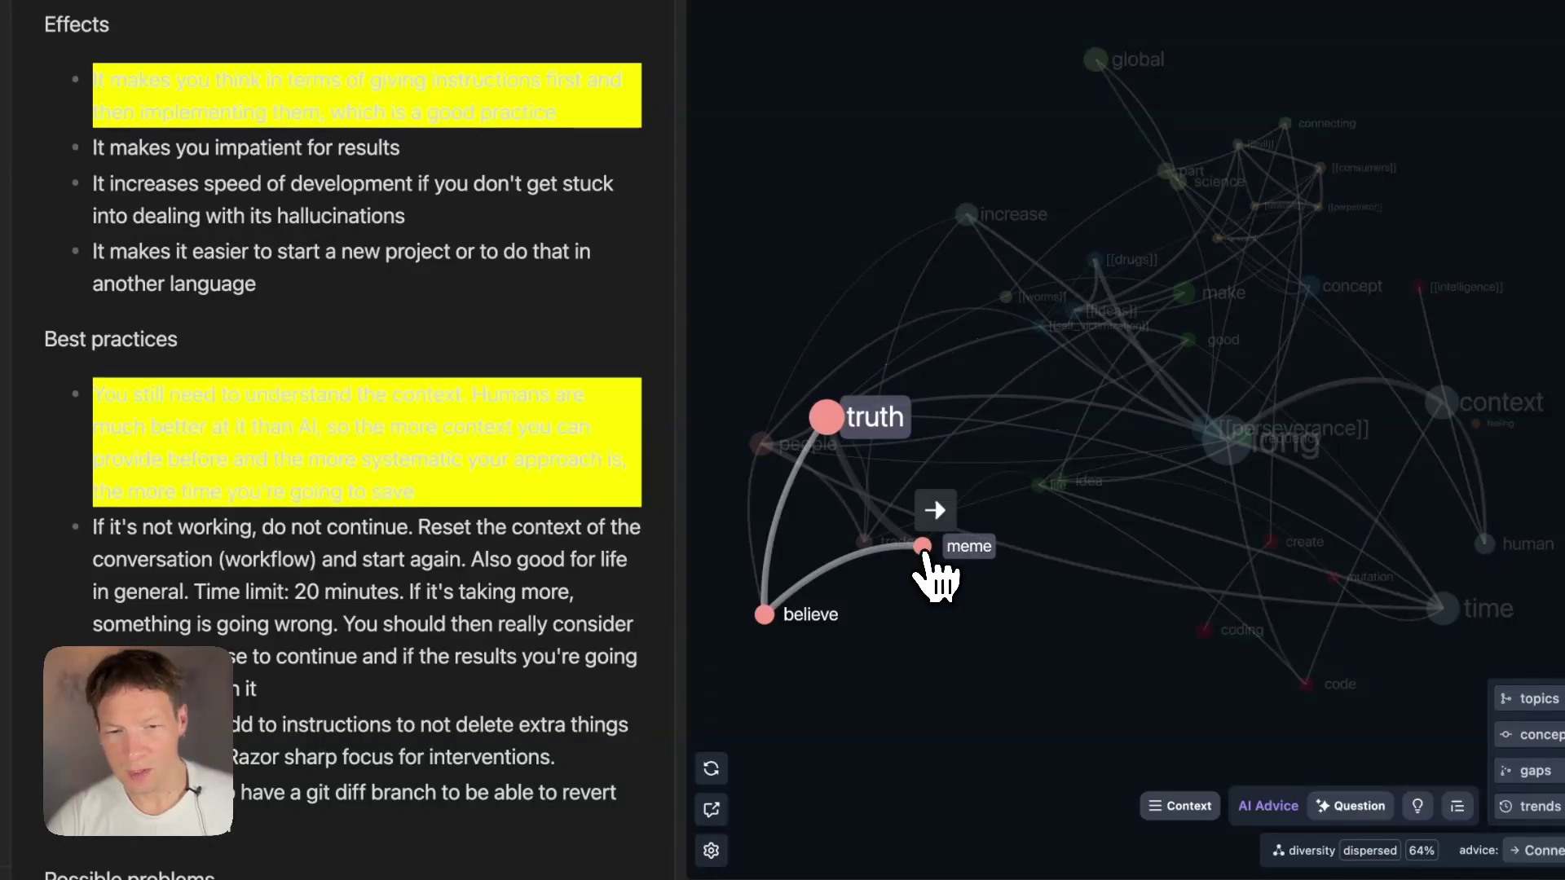
left_click(766, 616)
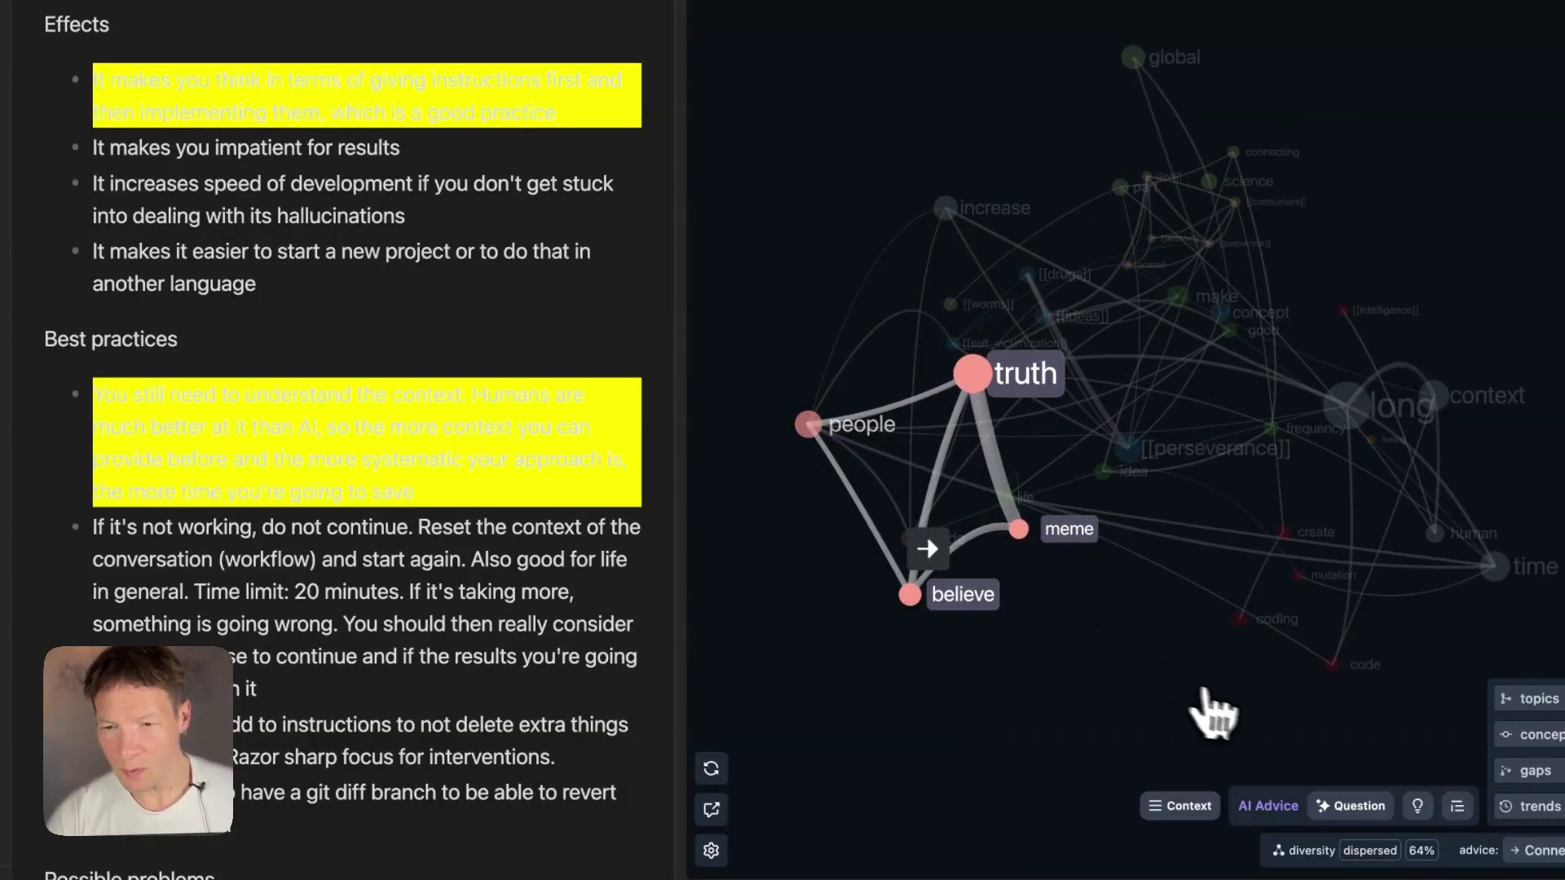
Show the top concepts, locate the statements for truth, meme and believe, and open the first one in context in the Memetruth note.
left_click(1539, 734)
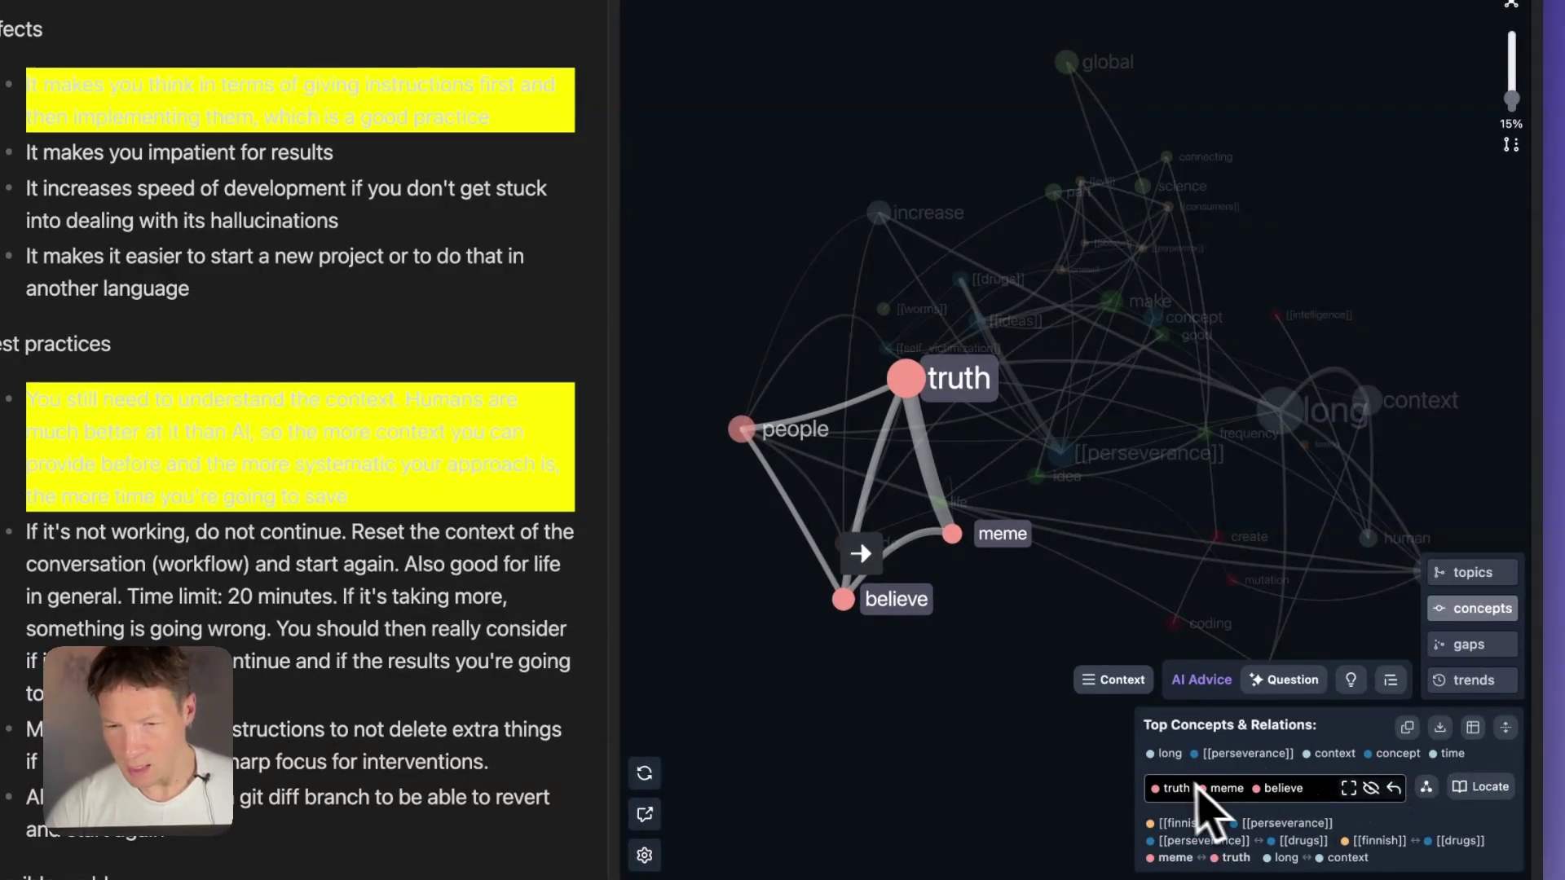
left_click(1487, 787)
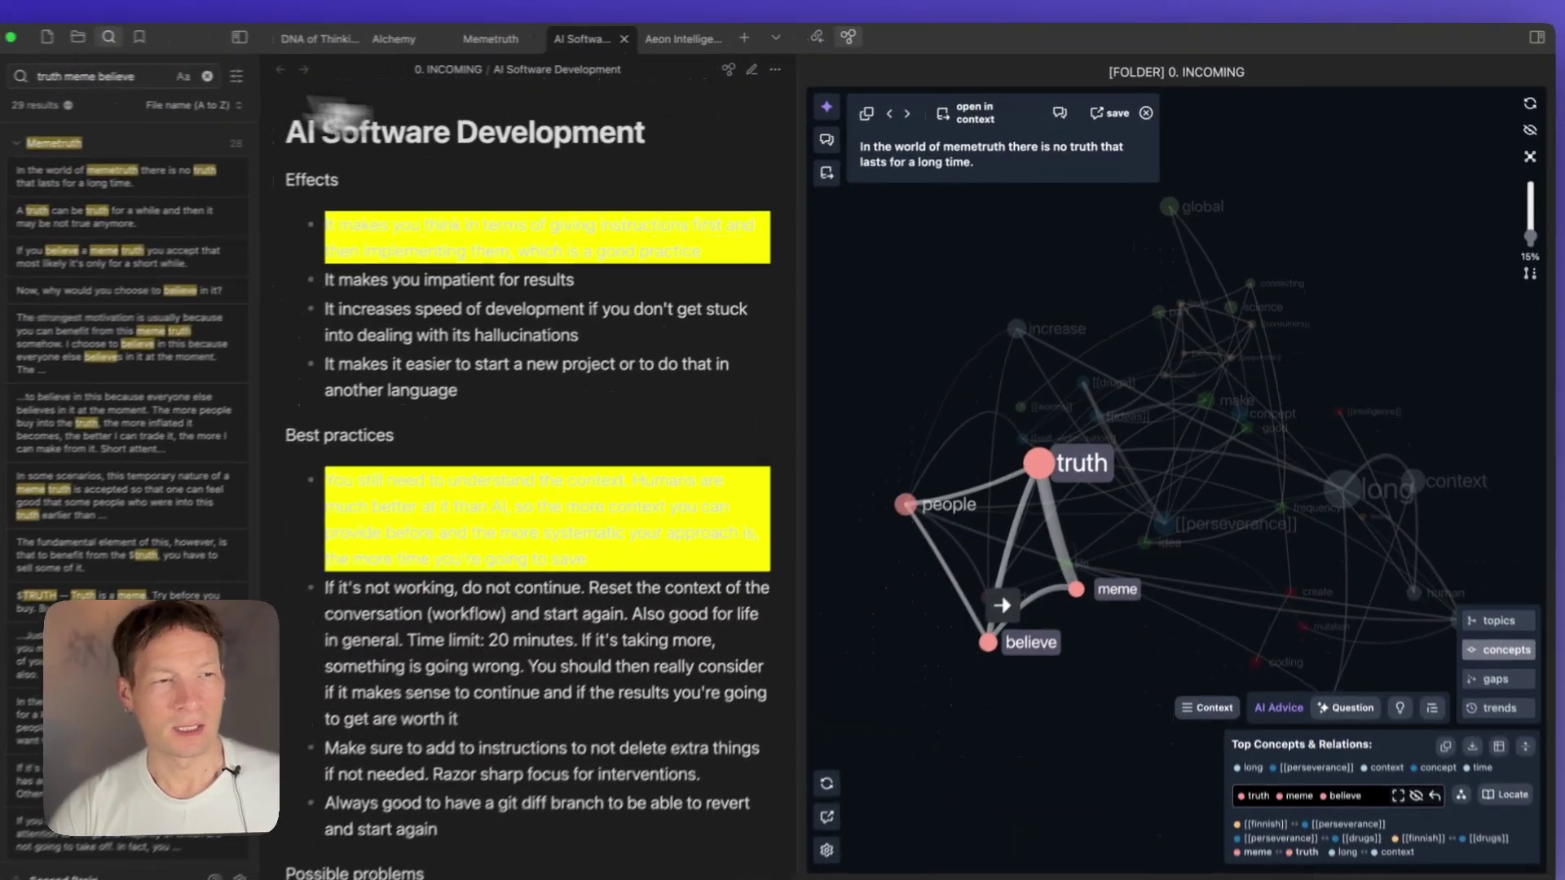
scroll(112, 469, "down", 2)
scroll(122, 485, "up", 2)
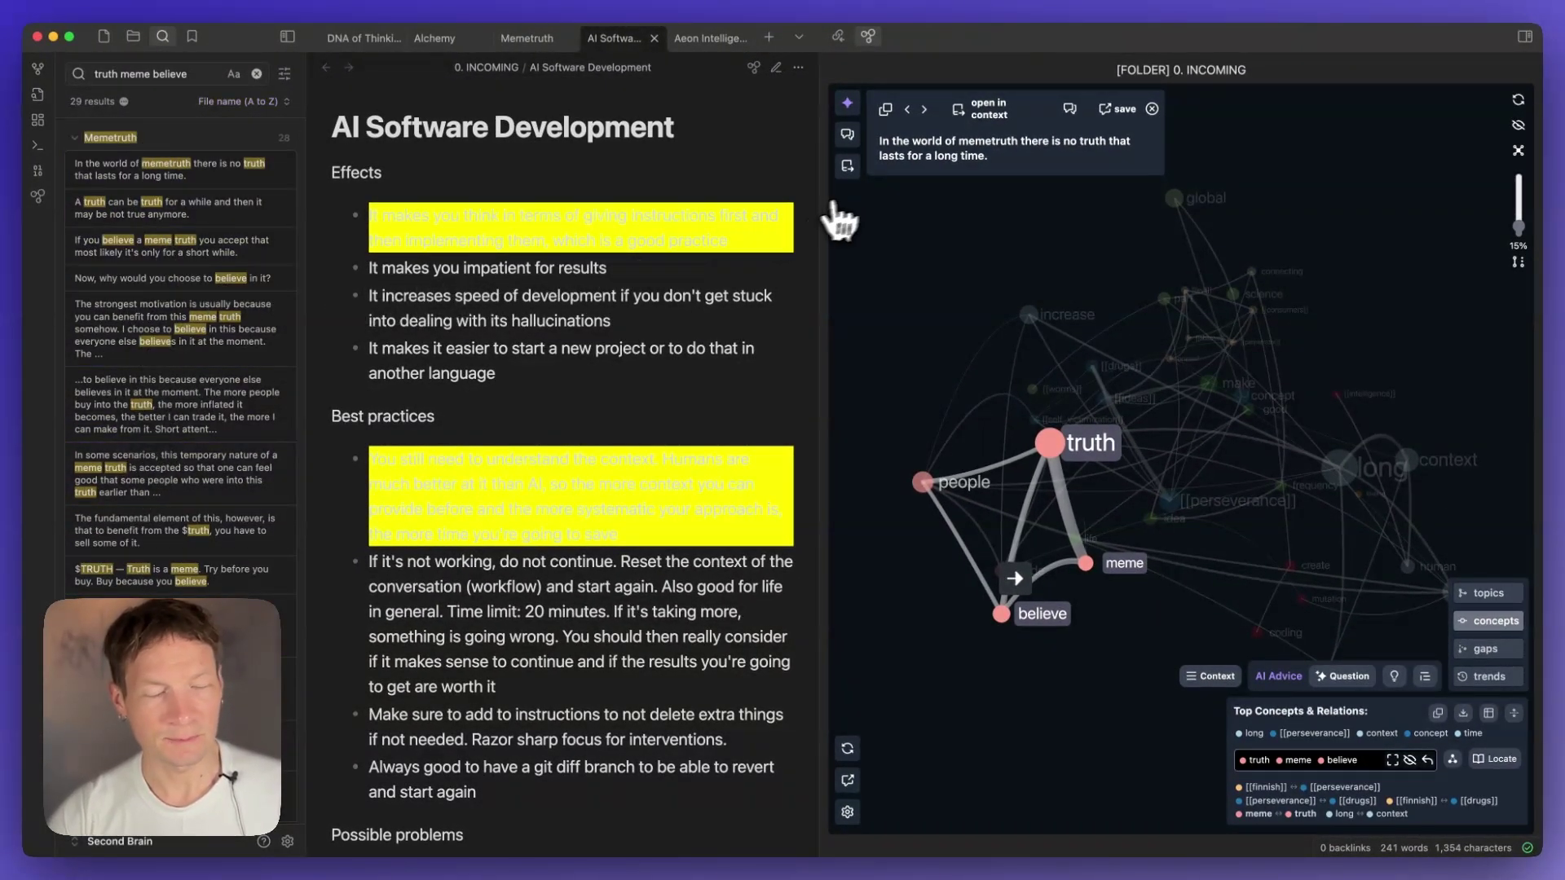
left_click(983, 151)
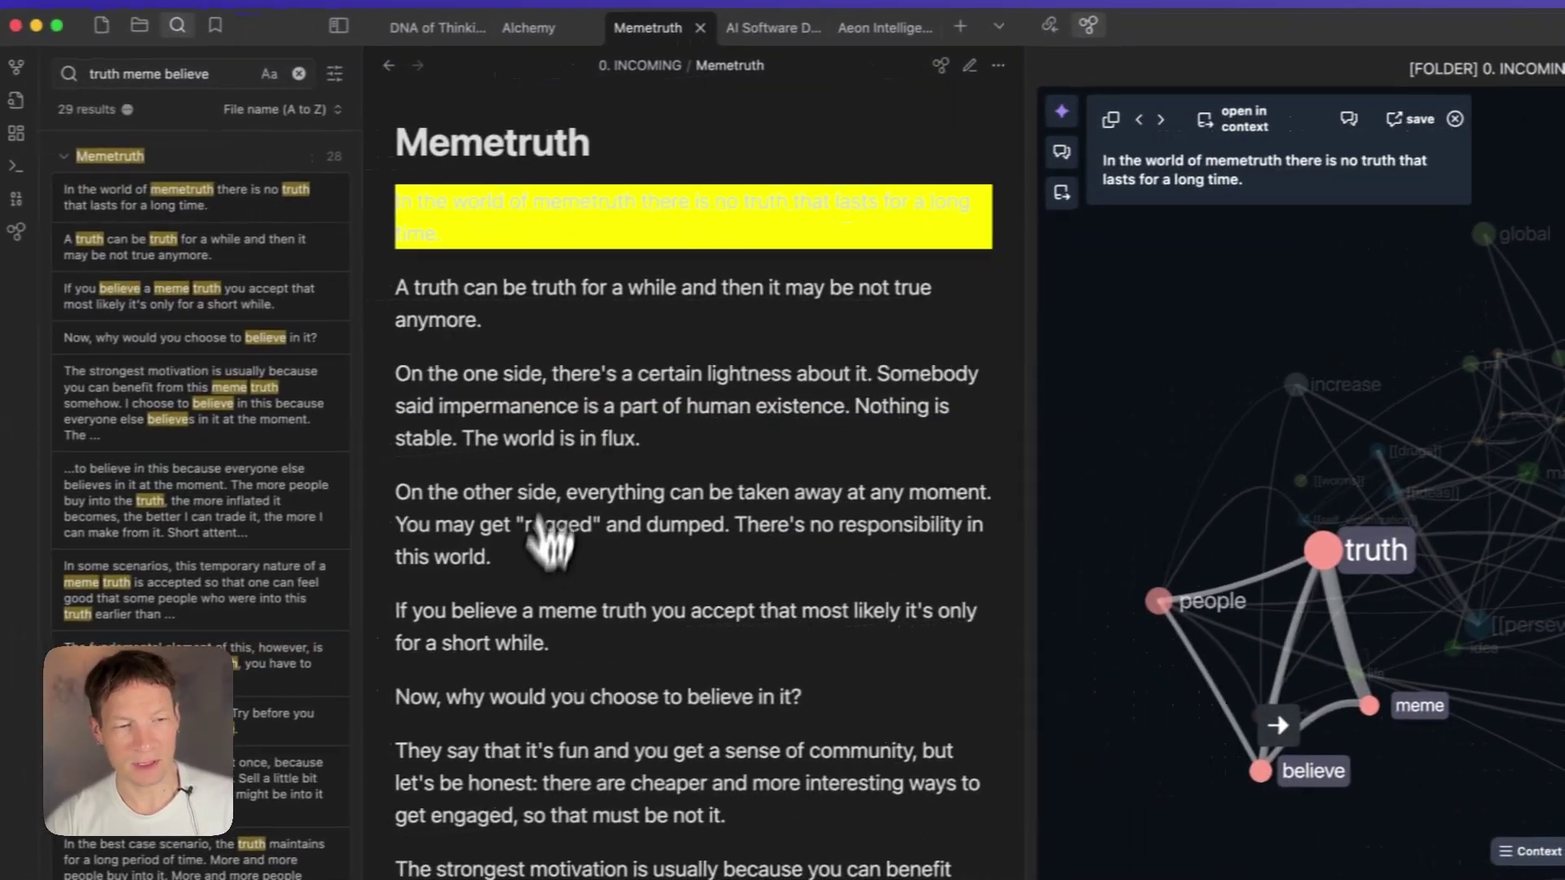
scroll(423, 491, "down", 5)
scroll(537, 619, "up", 5)
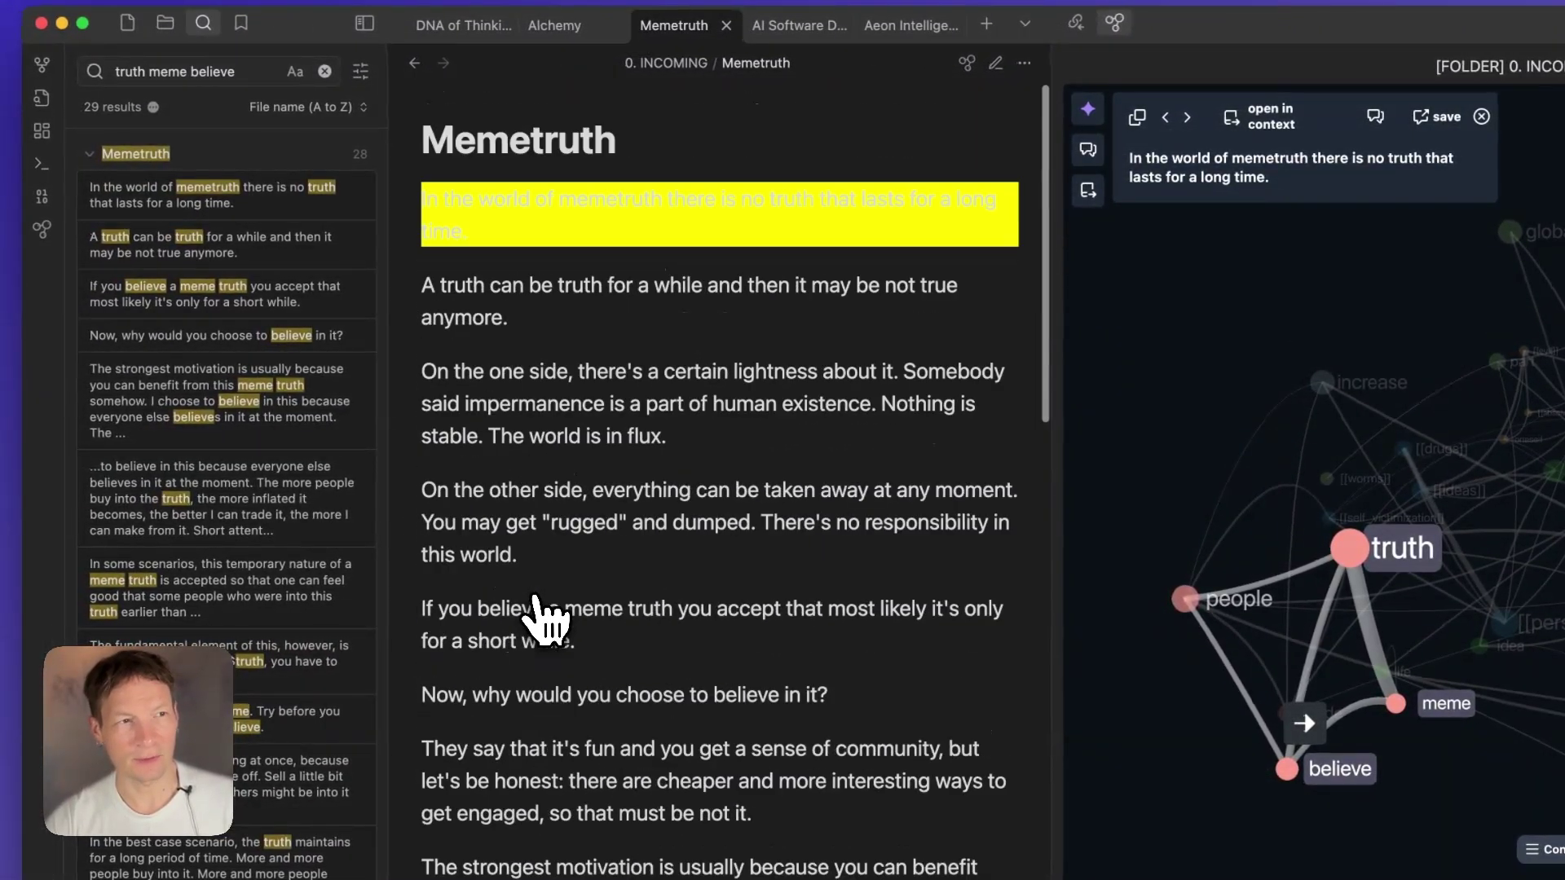
Bring back the folder tree, read through the whole Memetruth note, and close the statement excerpt.
left_click(163, 23)
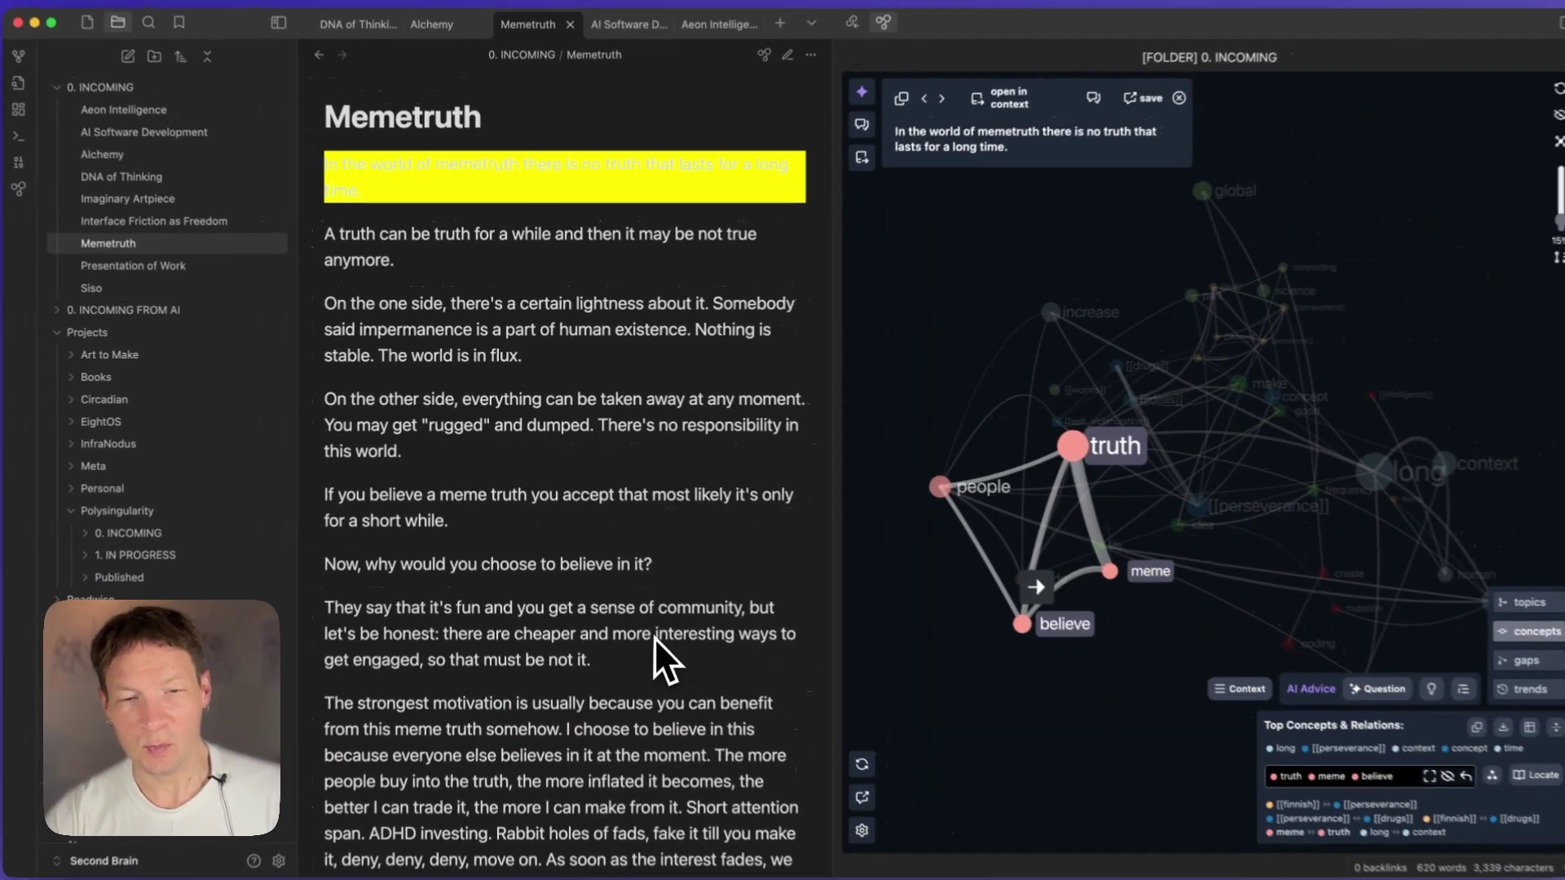
scroll(649, 627, "down", 2)
scroll(540, 613, "down", 10)
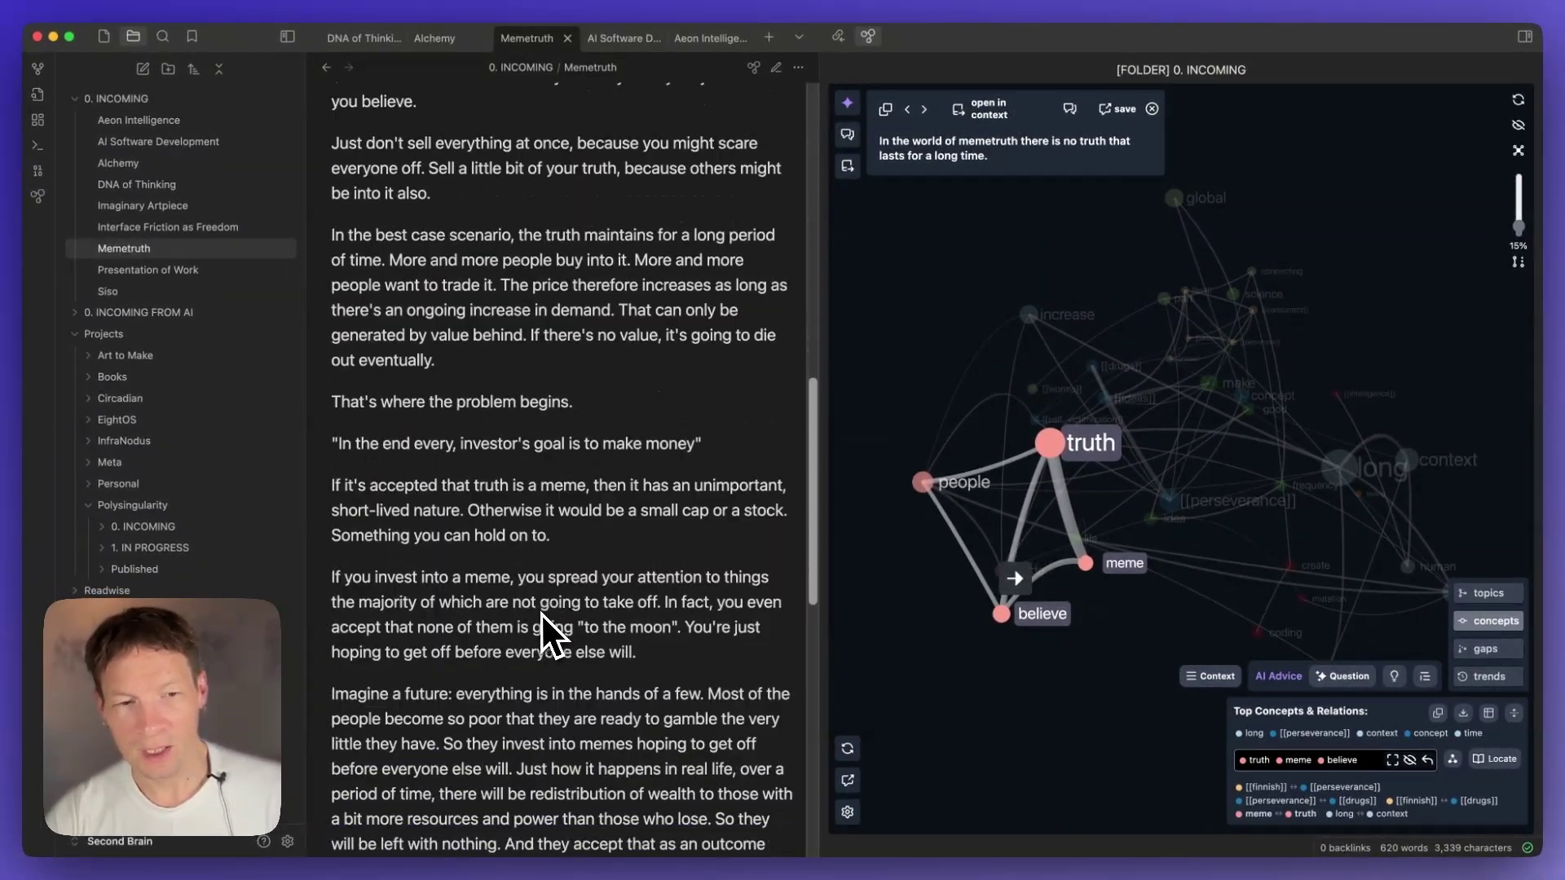
scroll(540, 613, "up", 12)
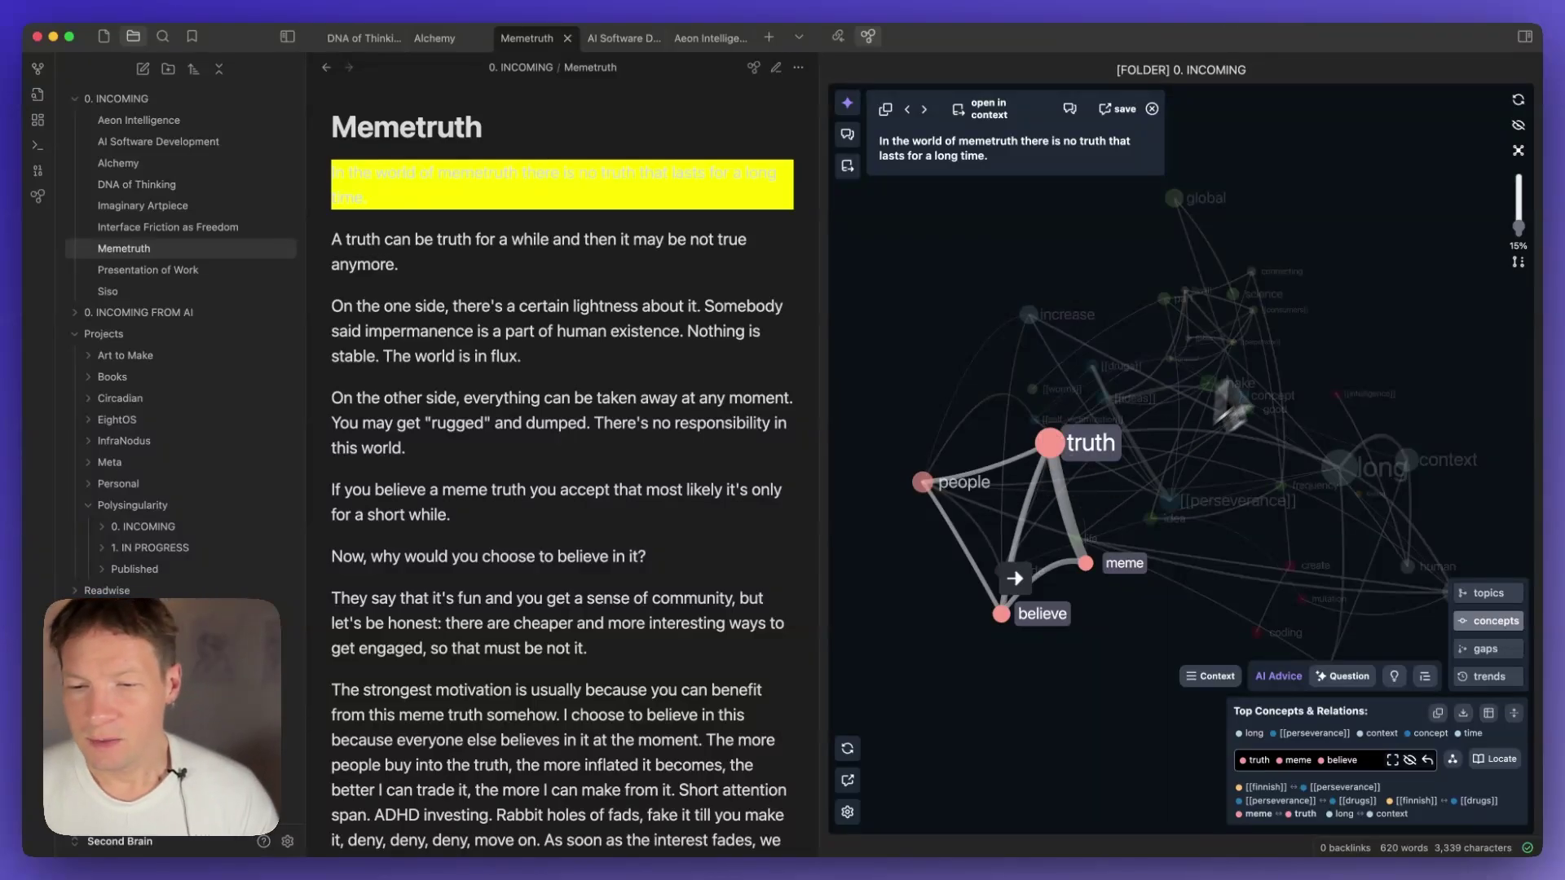
left_click(1152, 111)
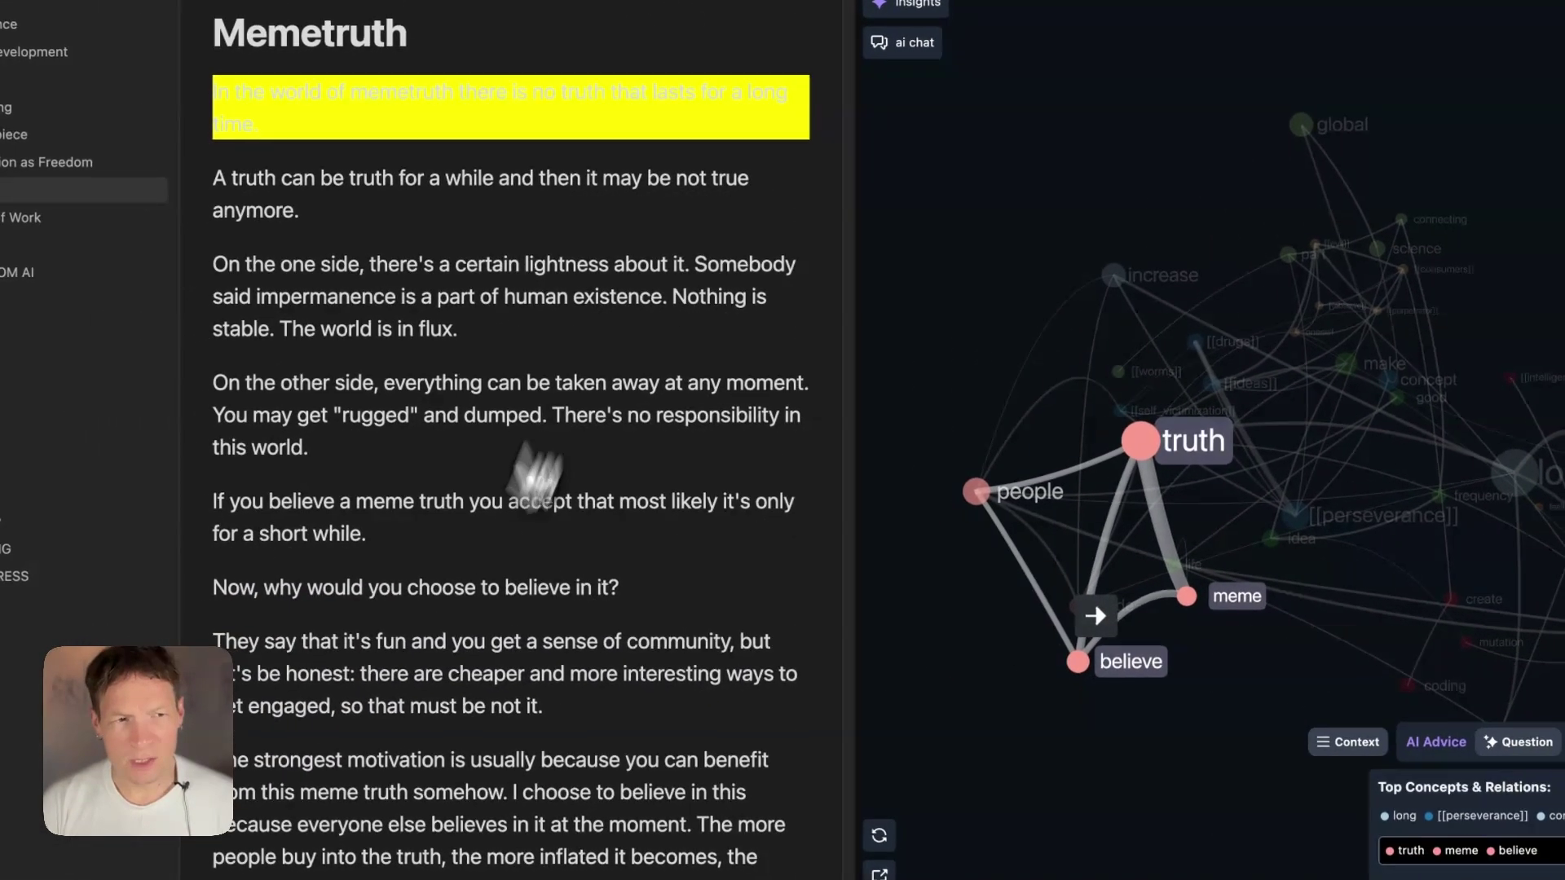
scroll(512, 647, "down", 5)
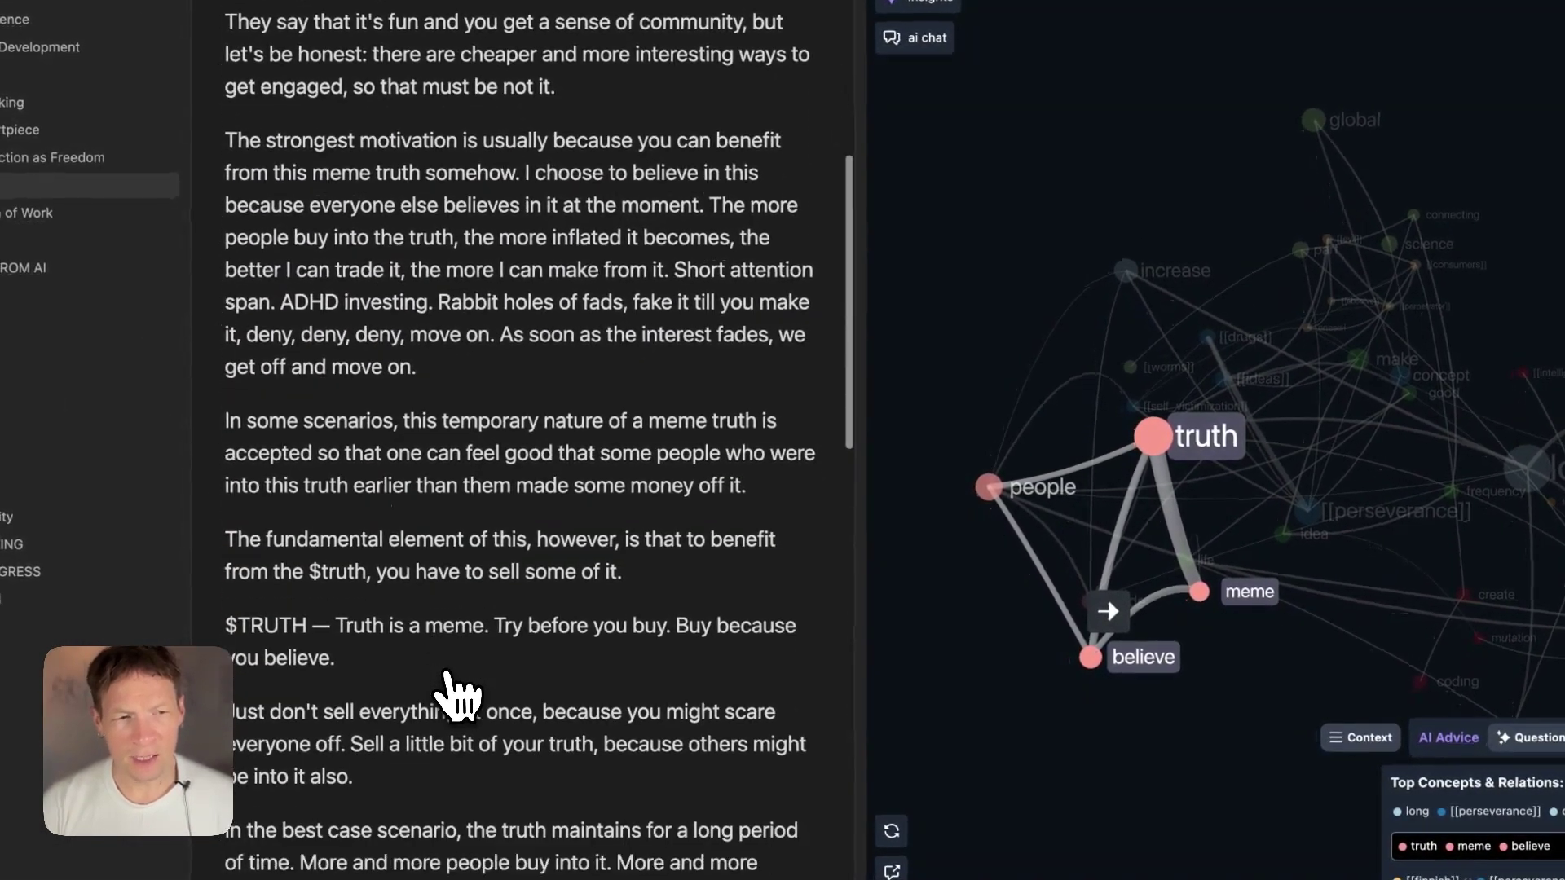
scroll(457, 693, "down", 5)
scroll(461, 689, "up", 10)
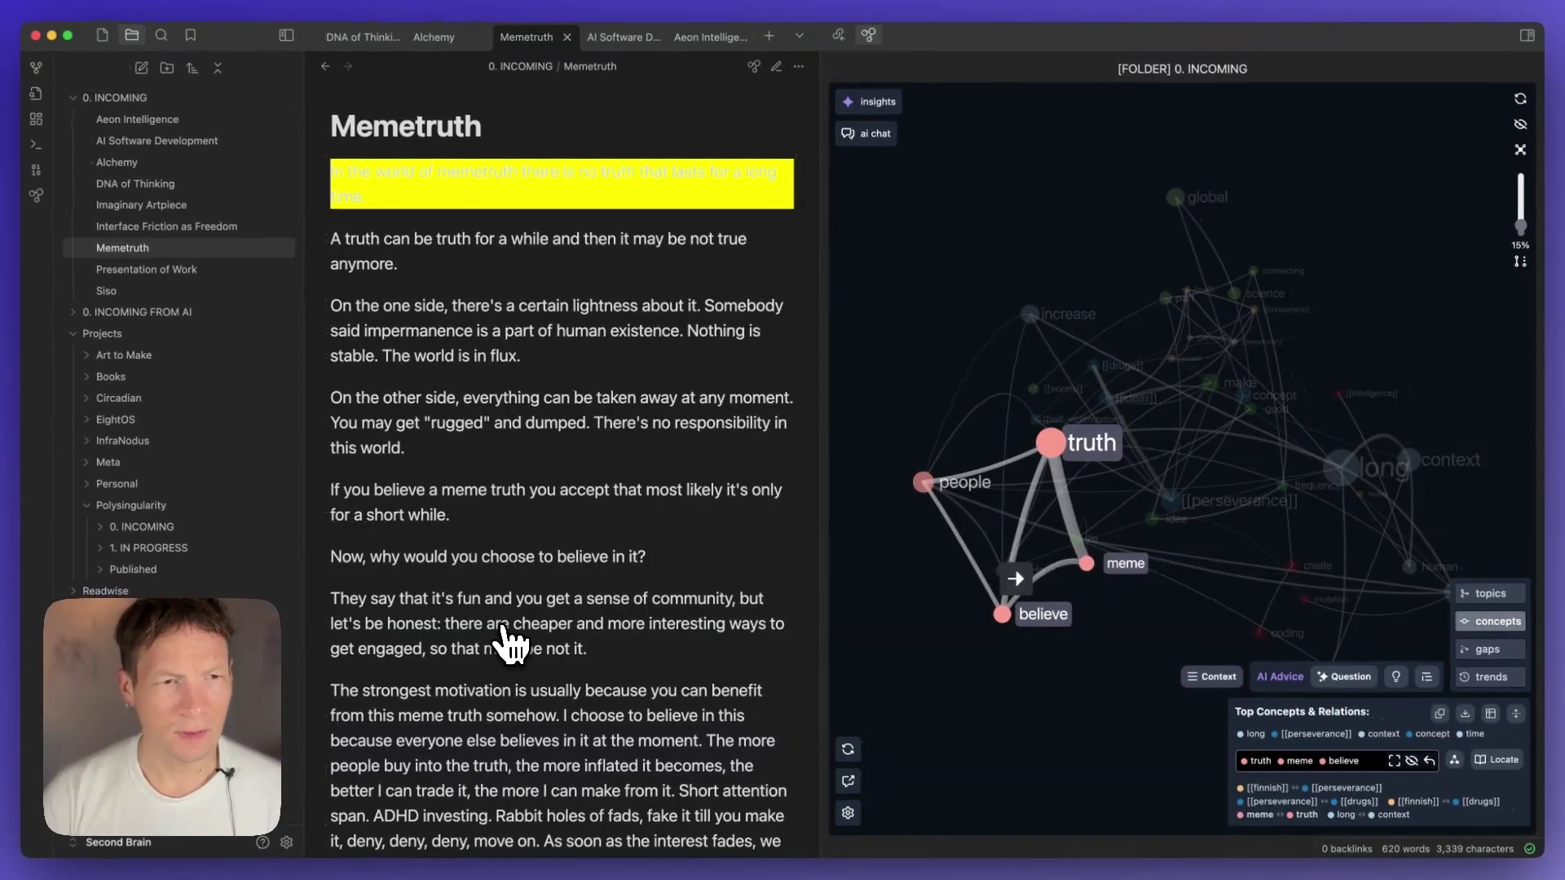
scroll(509, 644, "down", 15)
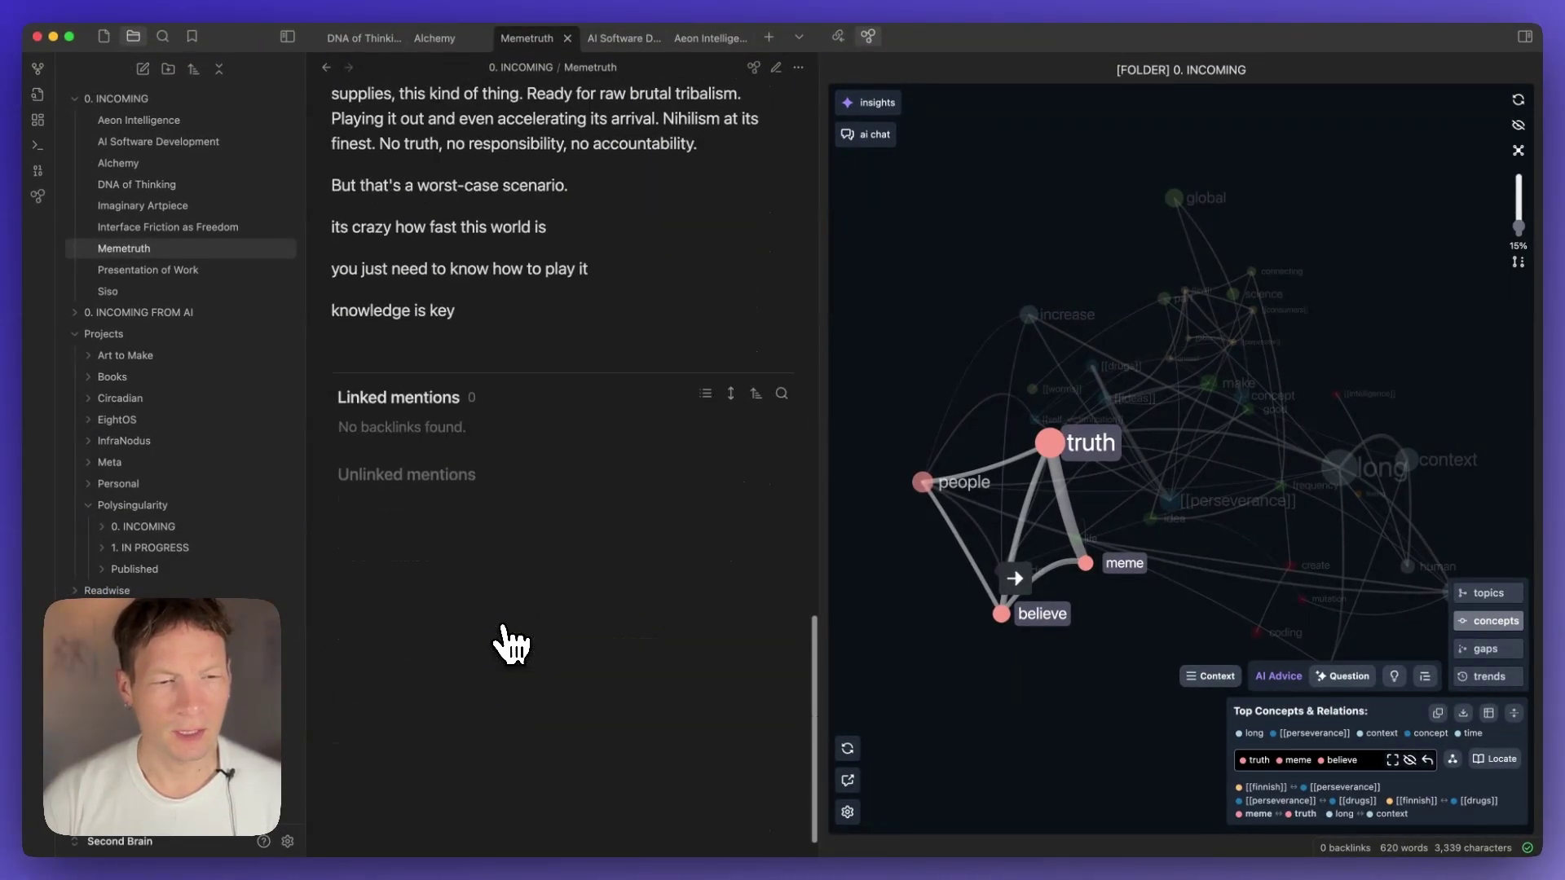
scroll(512, 644, "up", 10)
scroll(786, 440, "up", 3)
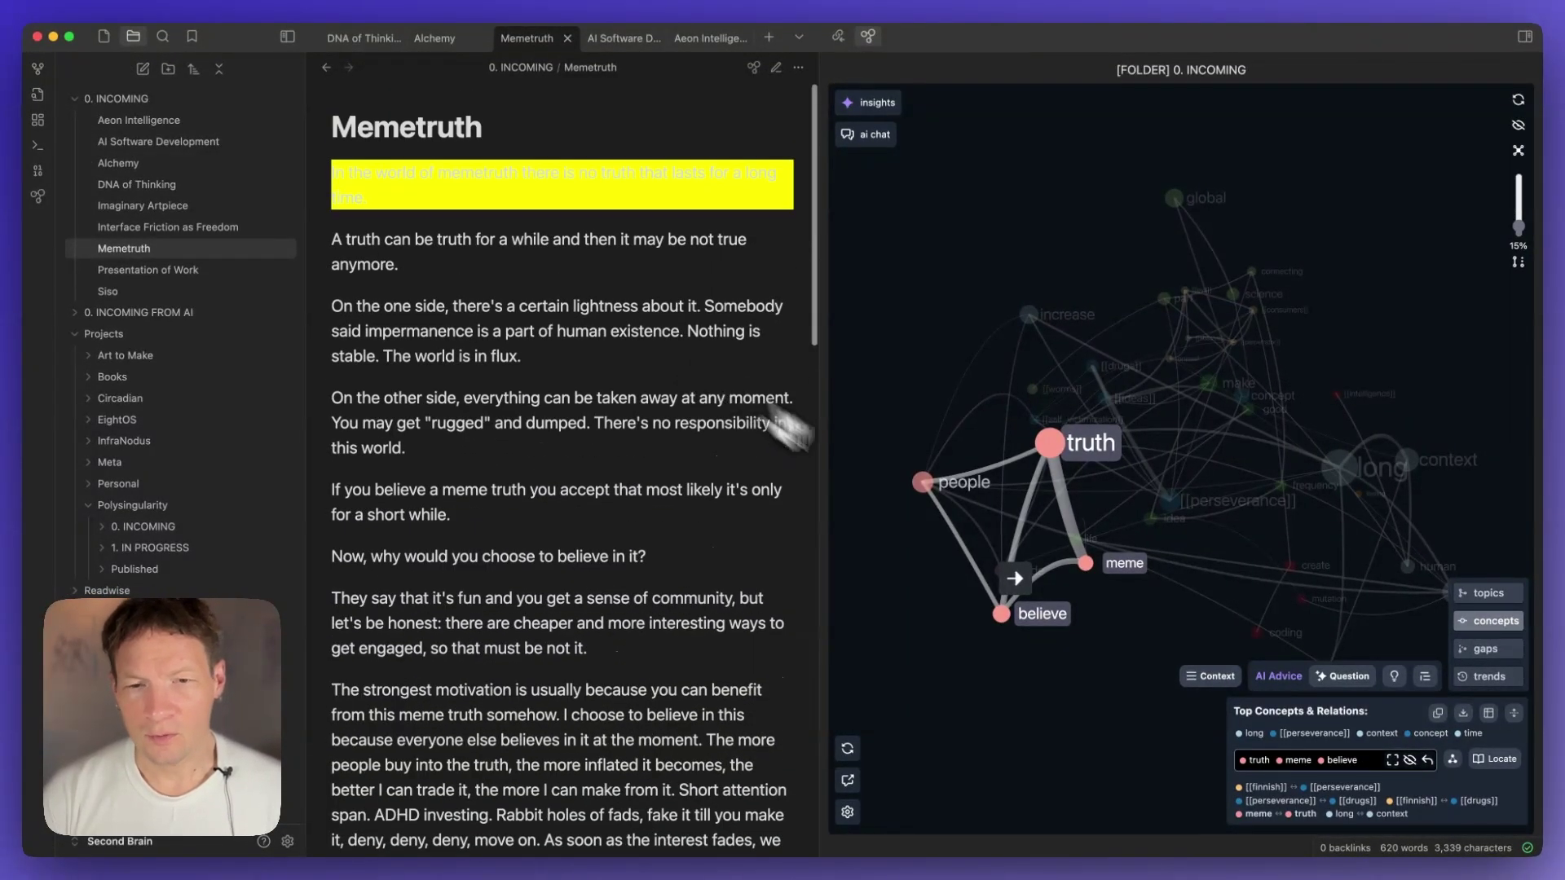
Clear the node selection, return to the main topics, and inspect the Moral Responsibility cluster before removing its highlight.
left_click(905, 660)
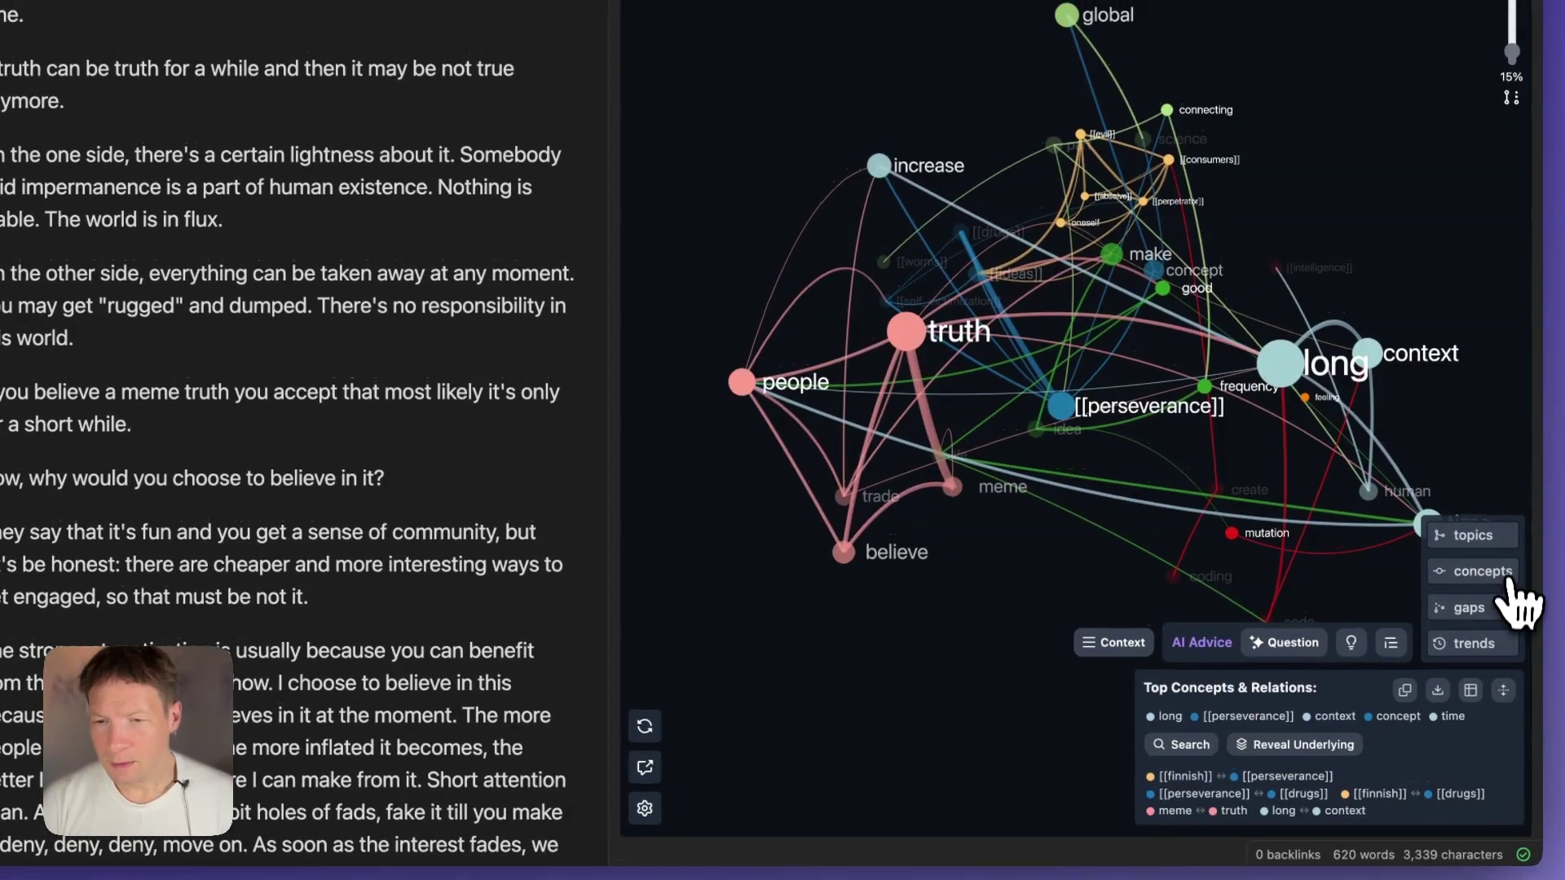
left_click(1479, 527)
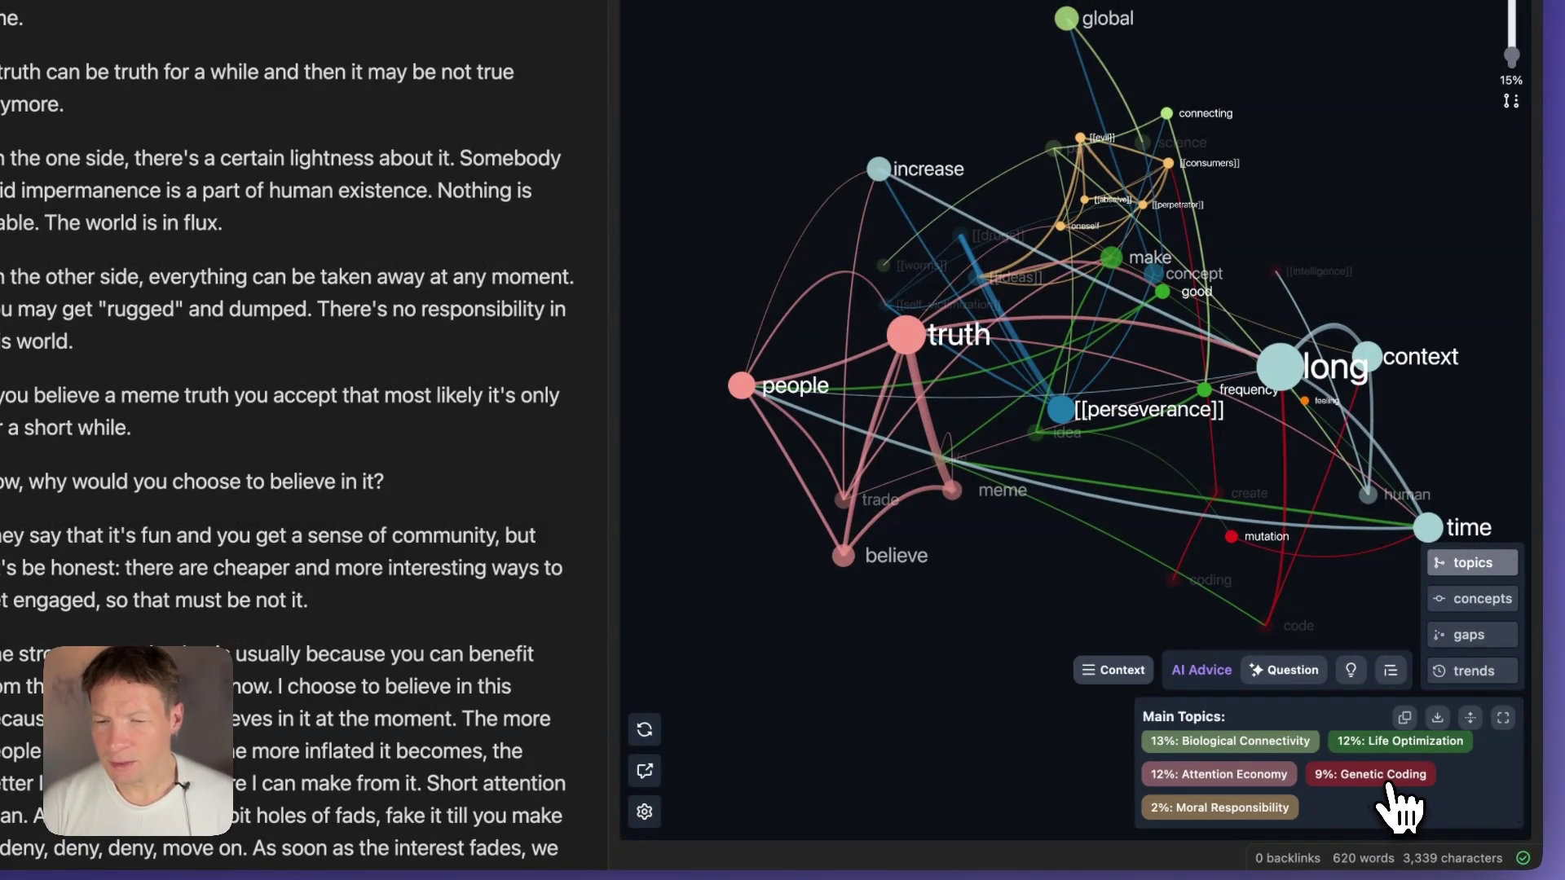
left_click(1393, 786)
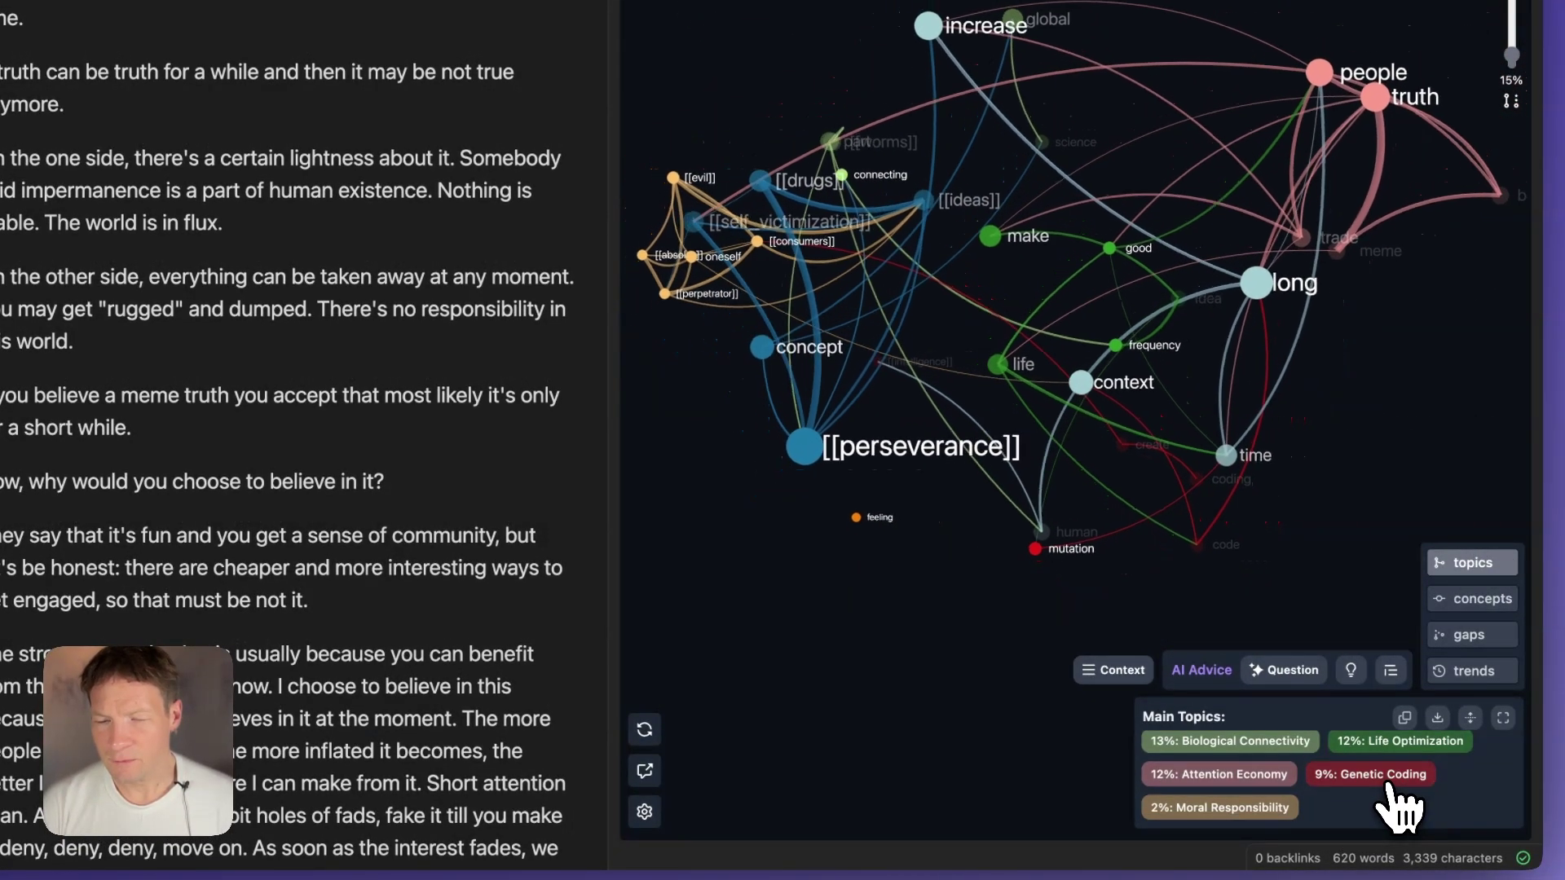
left_click(1190, 815)
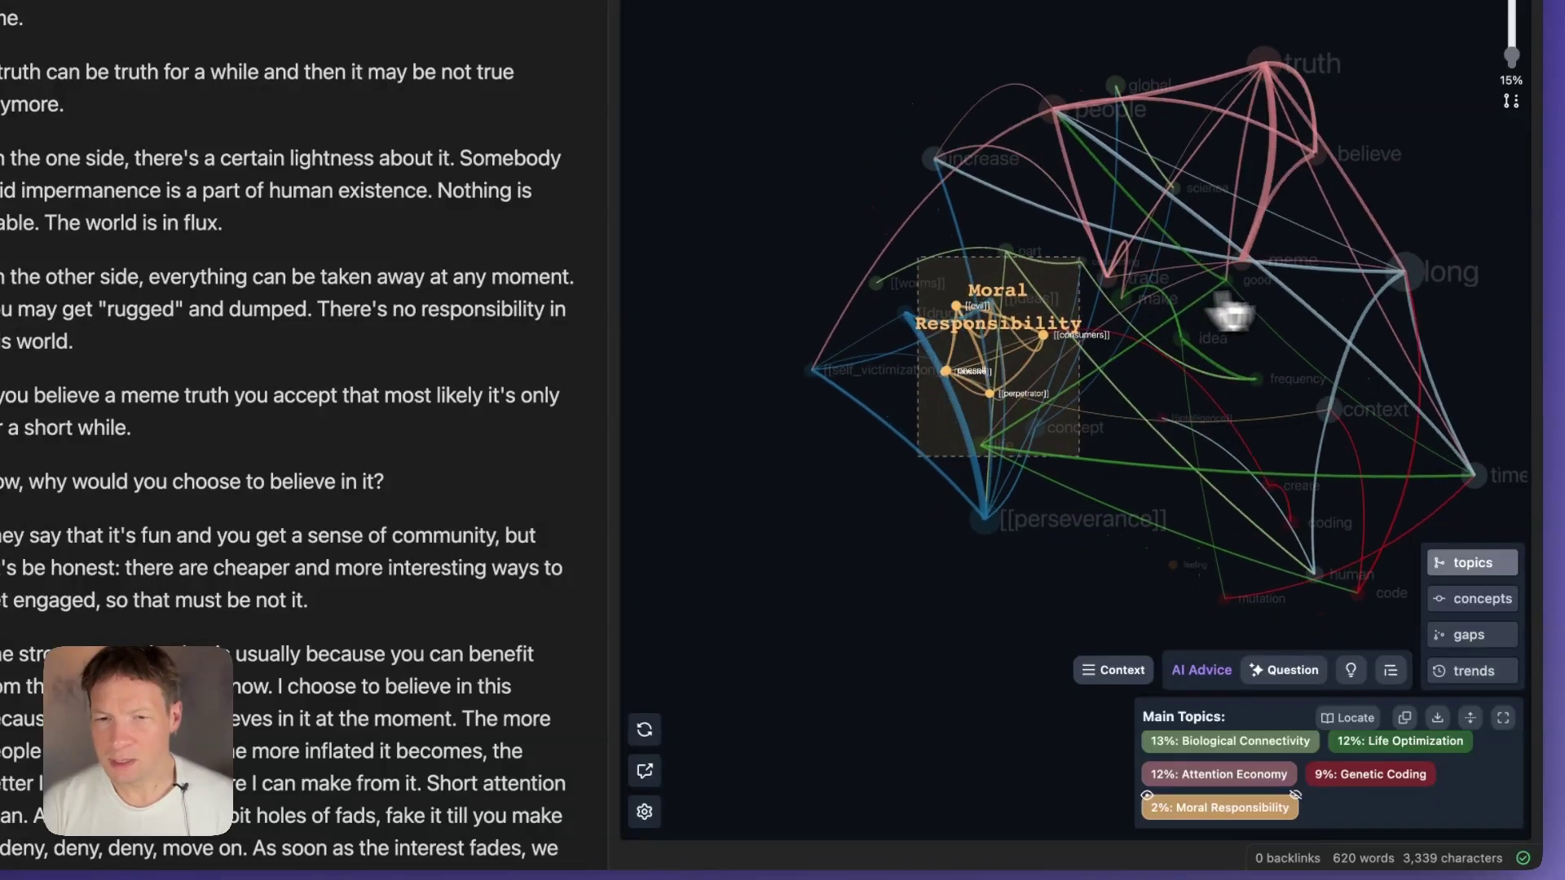
left_click_drag(1231, 313, 925, 476)
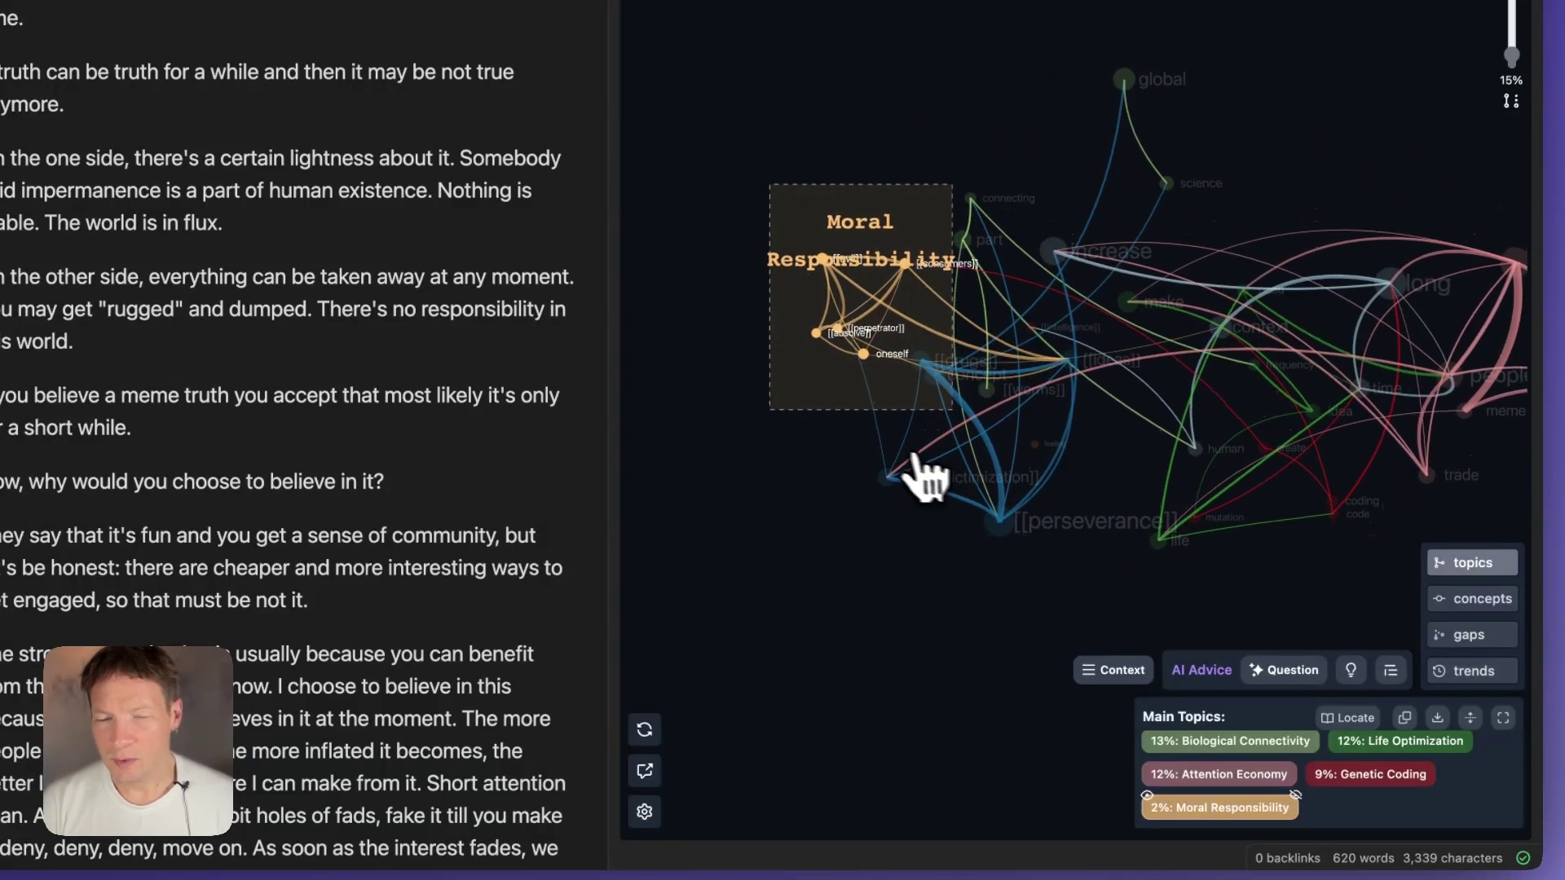
left_click(1218, 808)
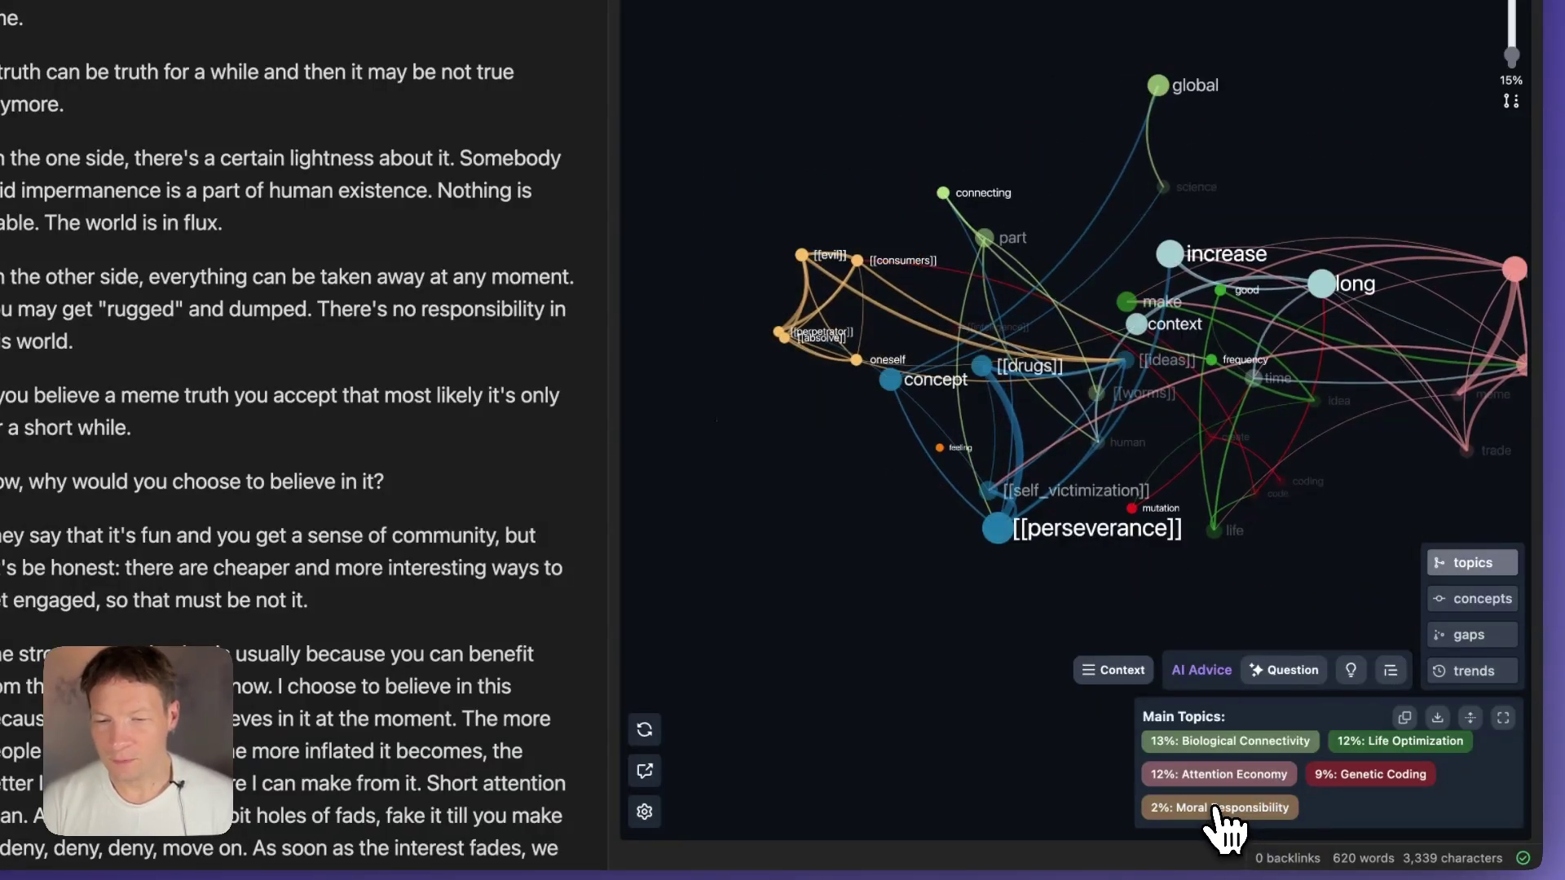
Highlight the Temporal Dynamics and Attention Economy topics together in the graph and show the statements behind them.
scroll(1292, 795, "up", 2)
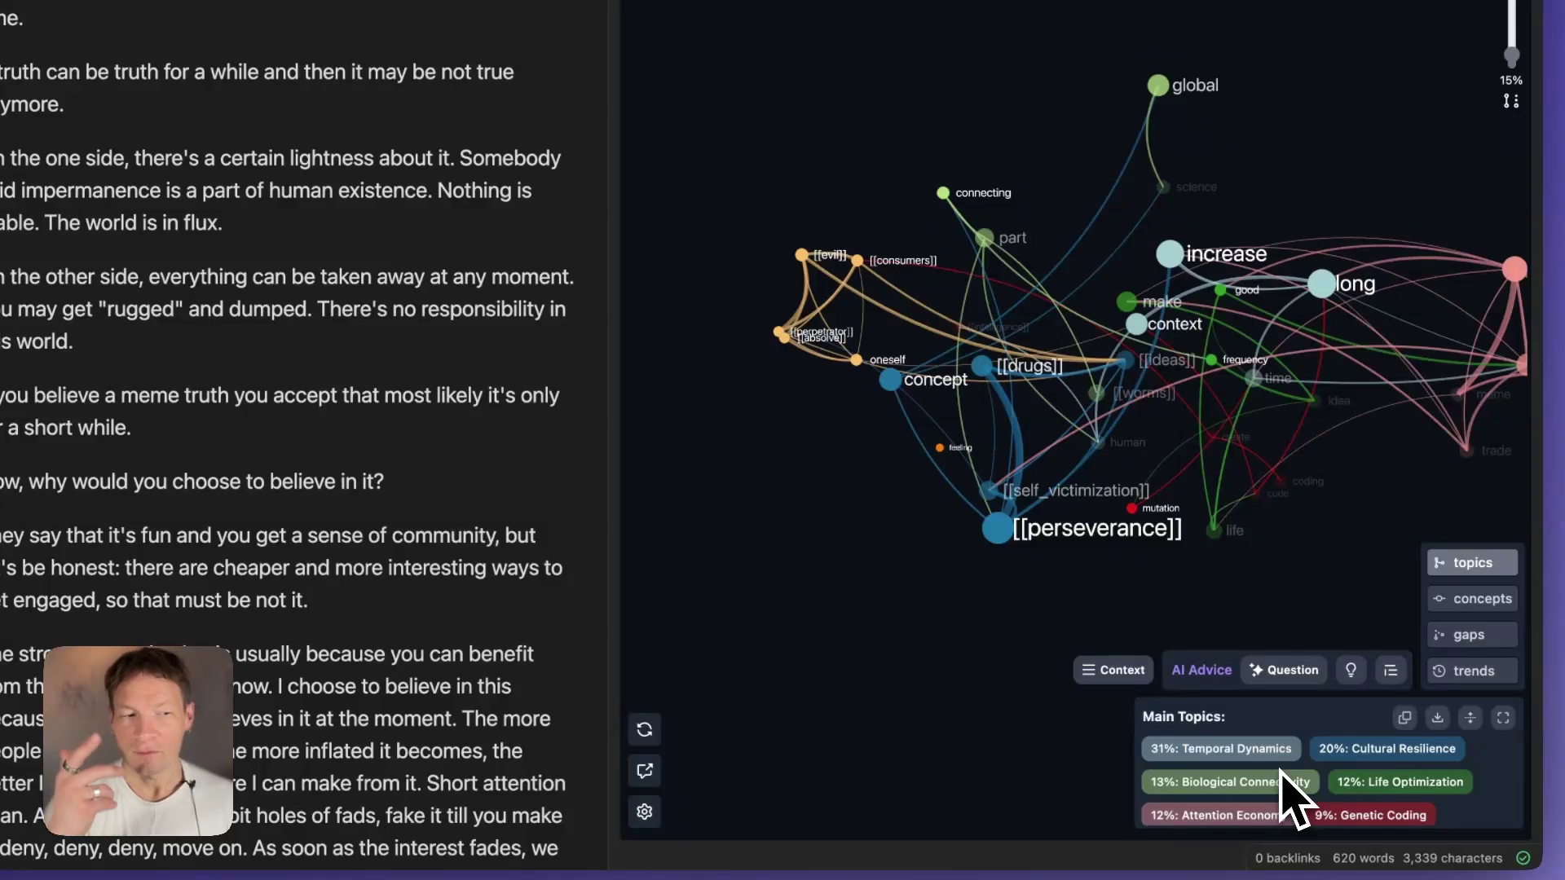
left_click(1258, 756)
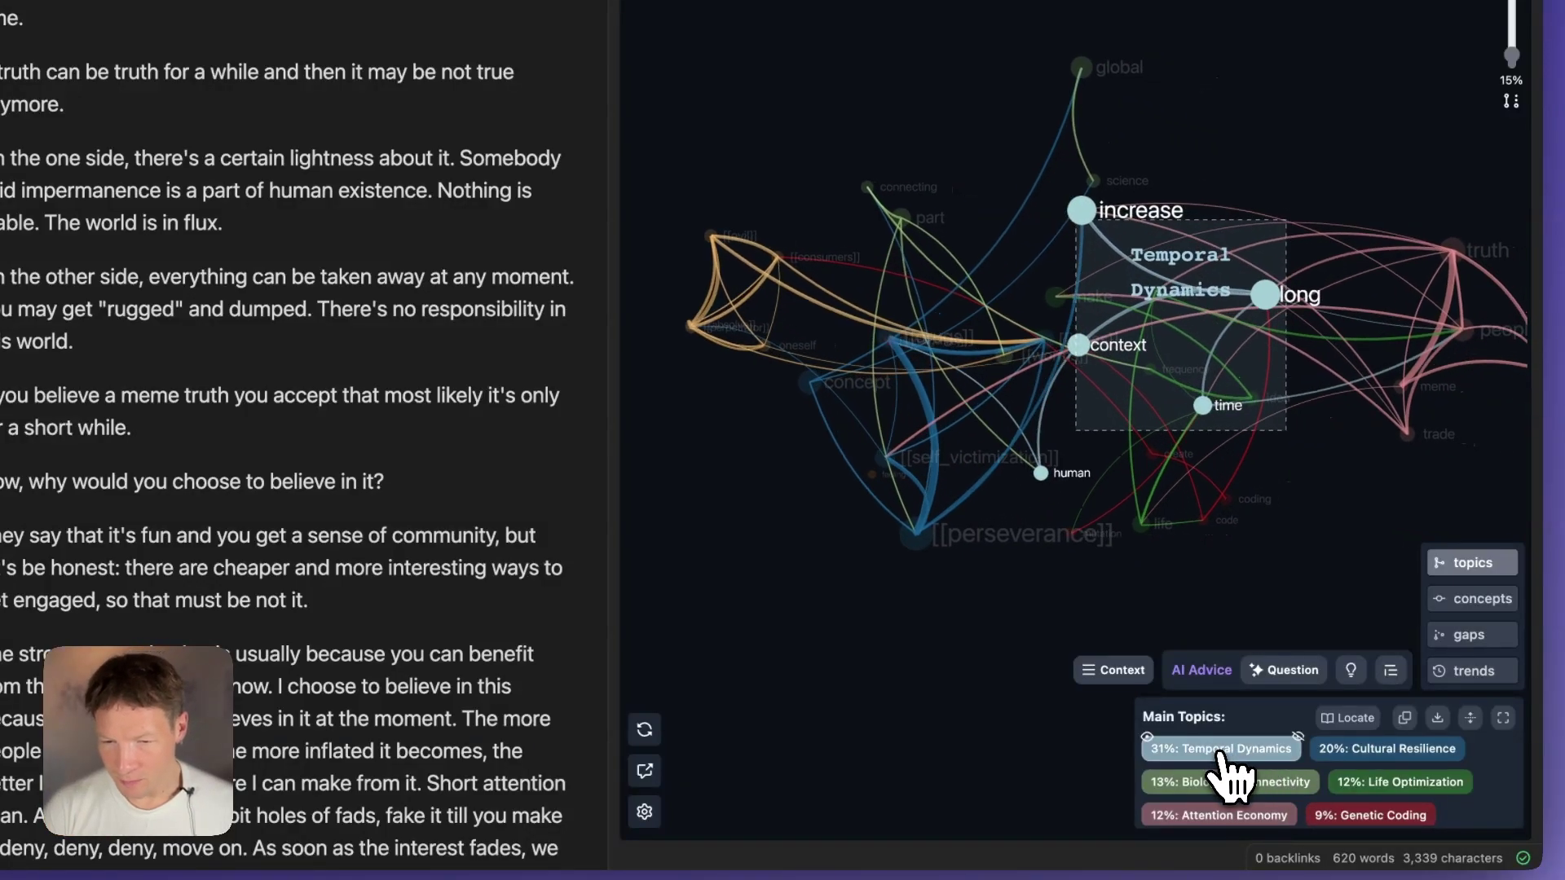
scroll(1299, 784, "down", 1)
scroll(1302, 803, "up", 1)
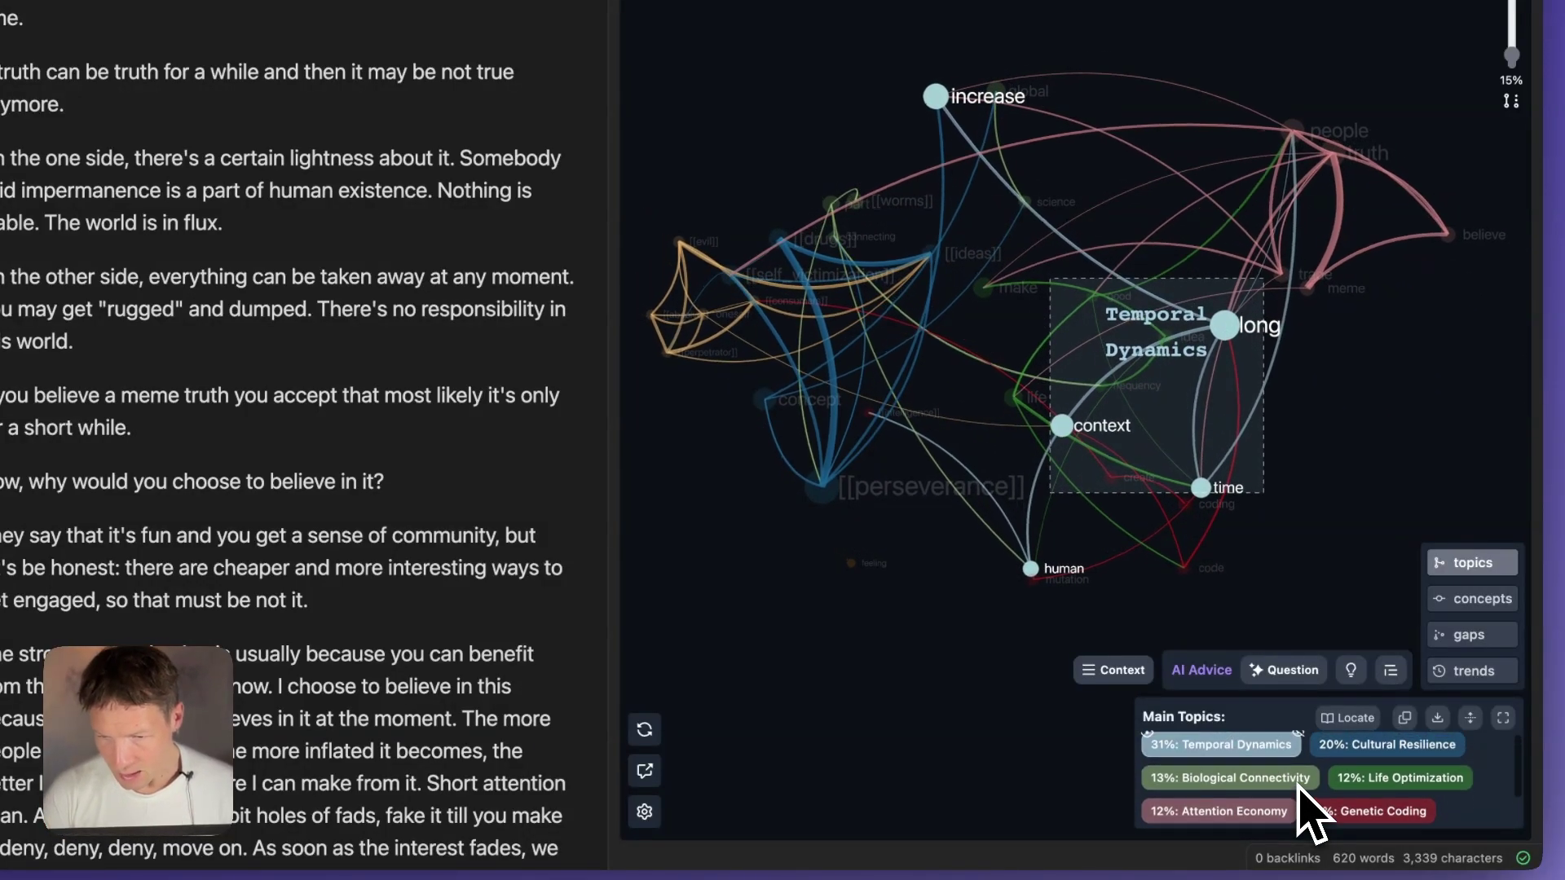
left_click(1246, 817)
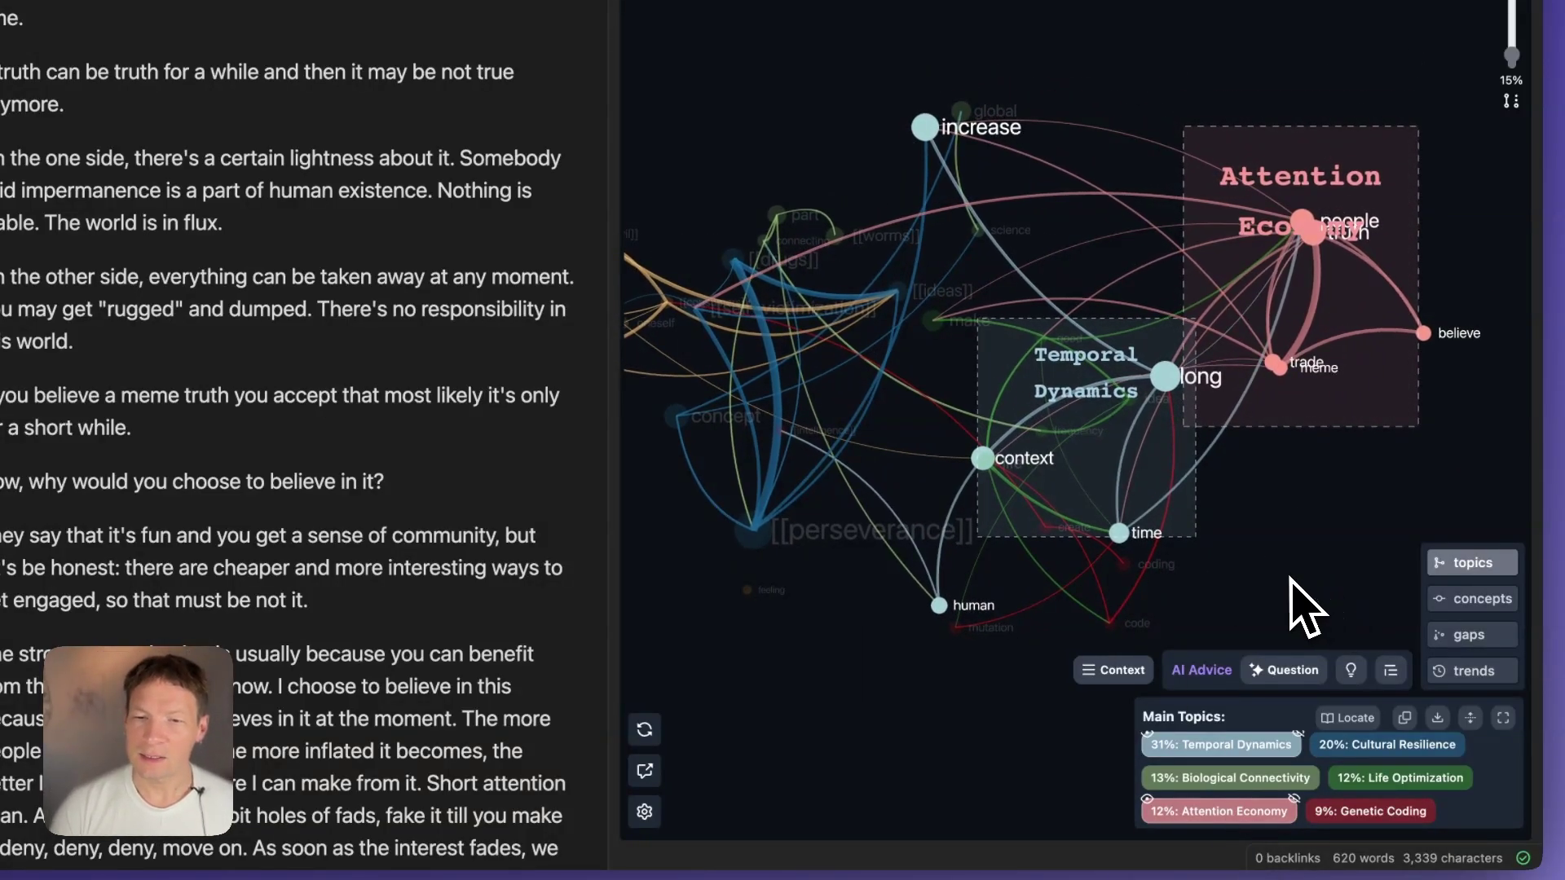
left_click_drag(1304, 607, 696, 293)
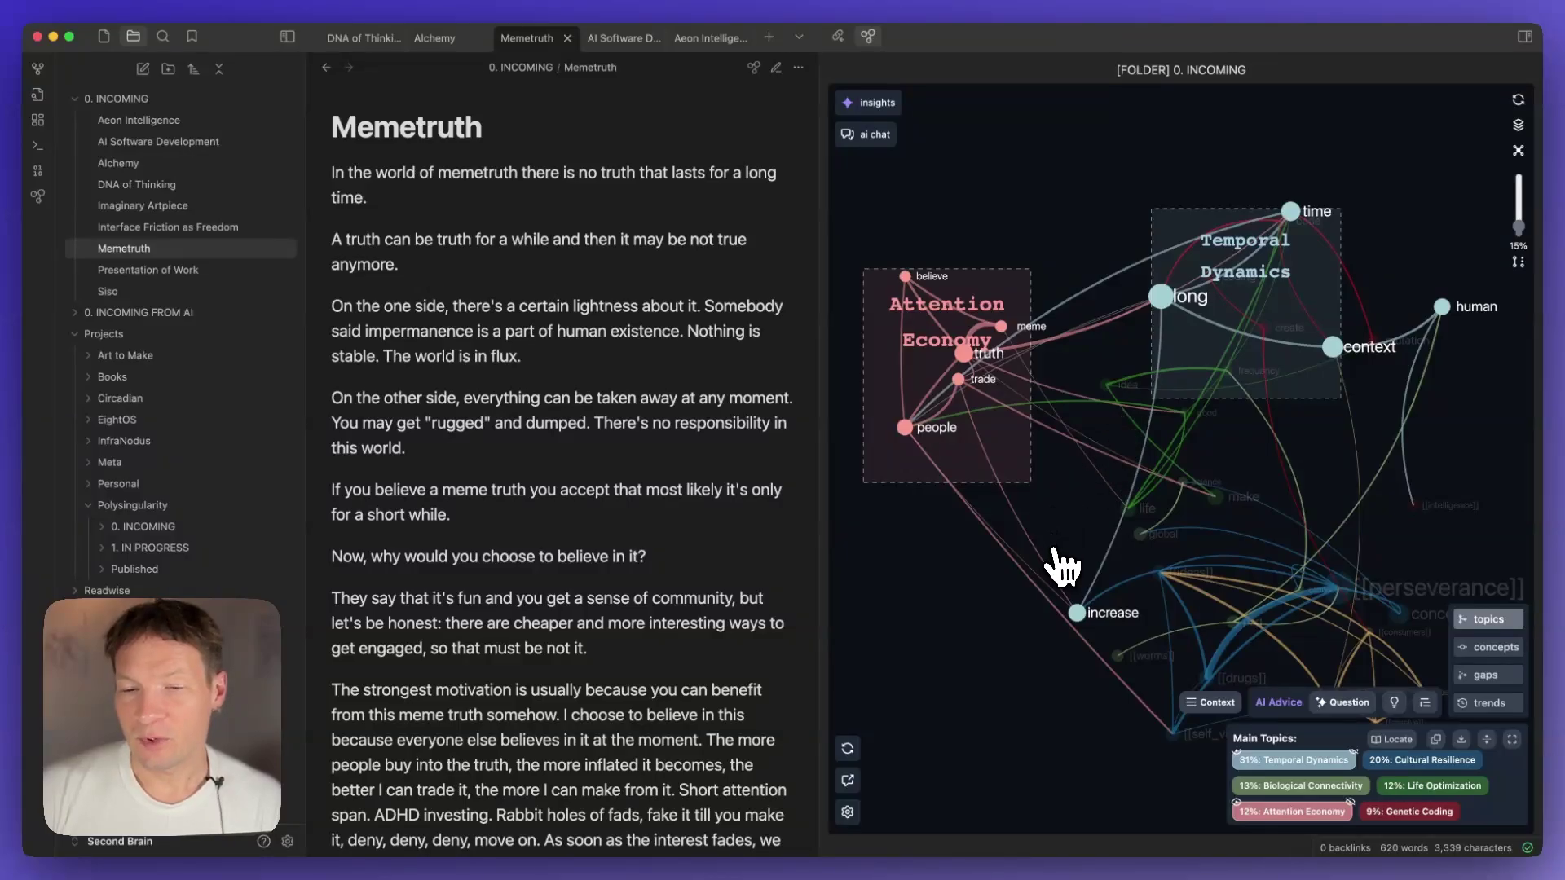
left_click(1210, 703)
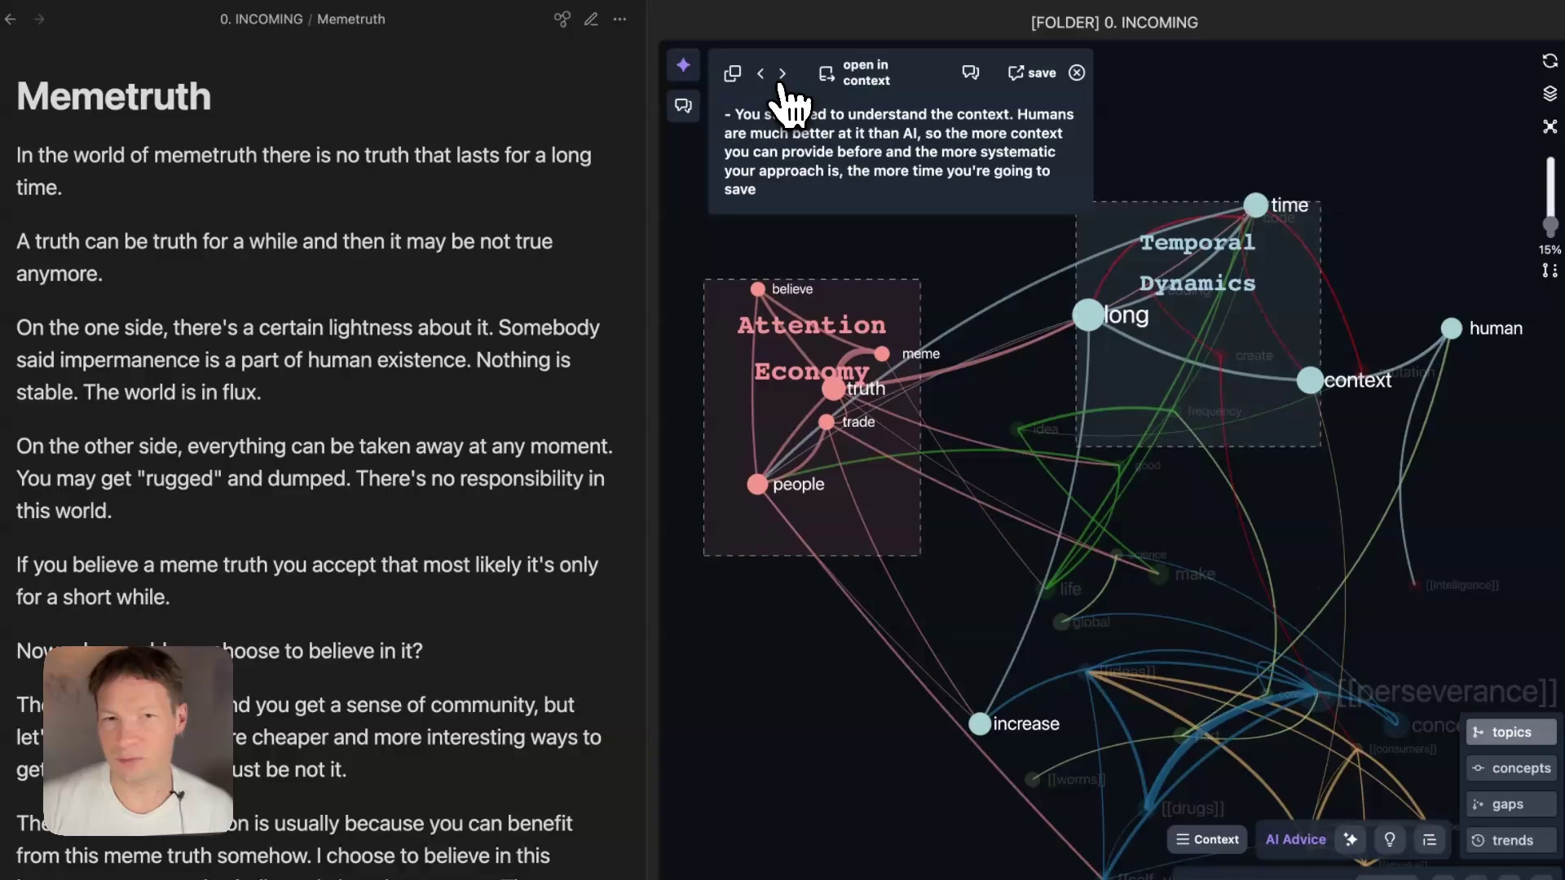
Step through the statements behind the two highlighted topics and close the statement excerpt.
left_click(780, 82)
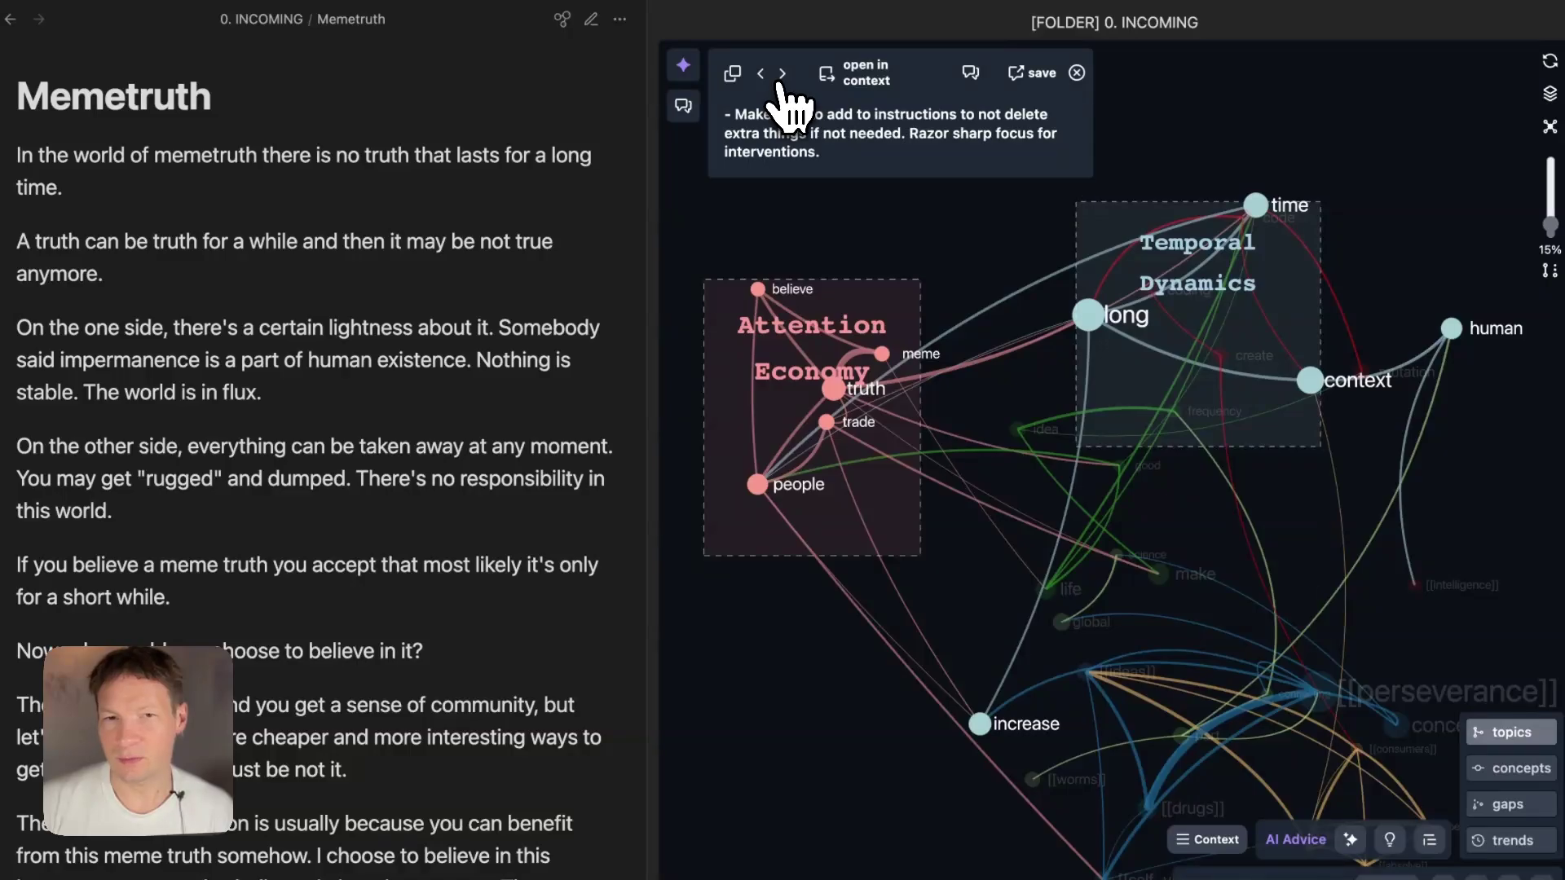
left_click(760, 75)
left_click(782, 75)
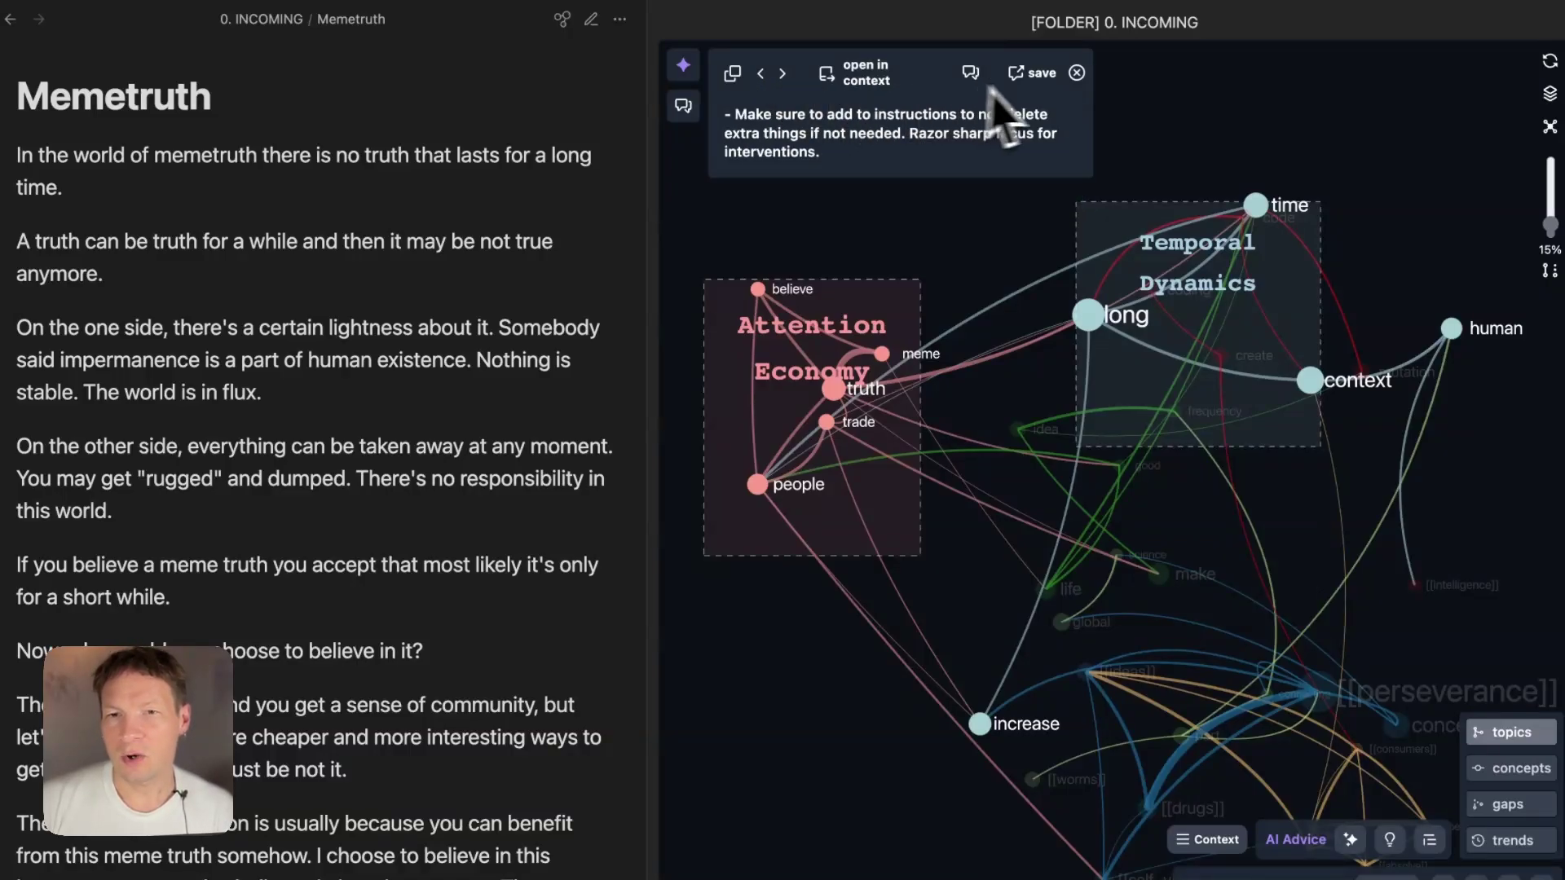
left_click(1076, 73)
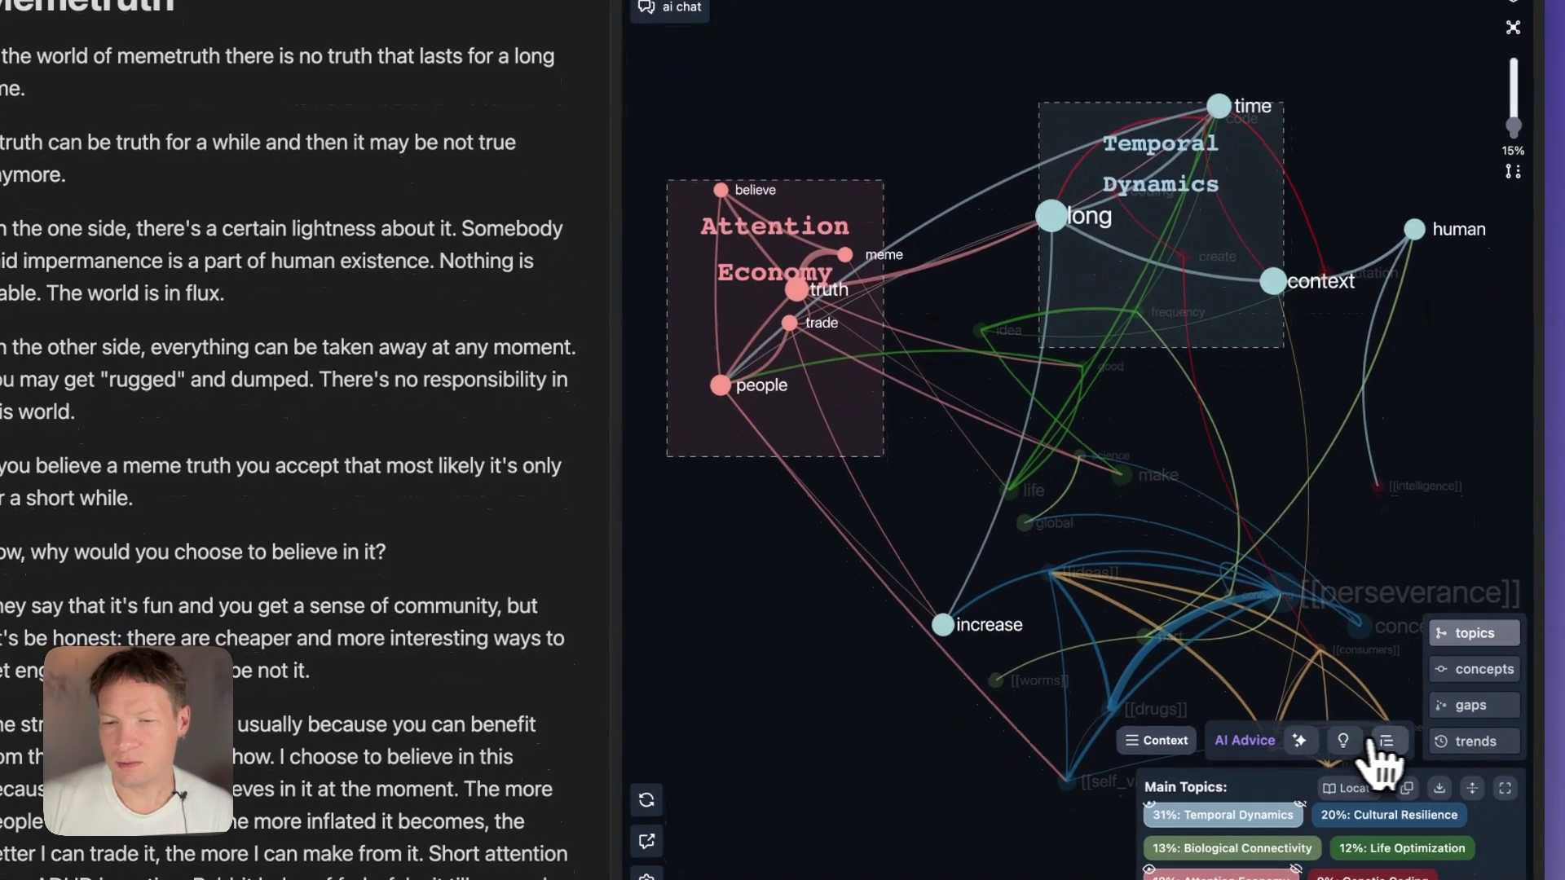
Generate an AI summary of the highlighted Temporal Dynamics and Attention Economy topics and read it through.
left_click(1376, 738)
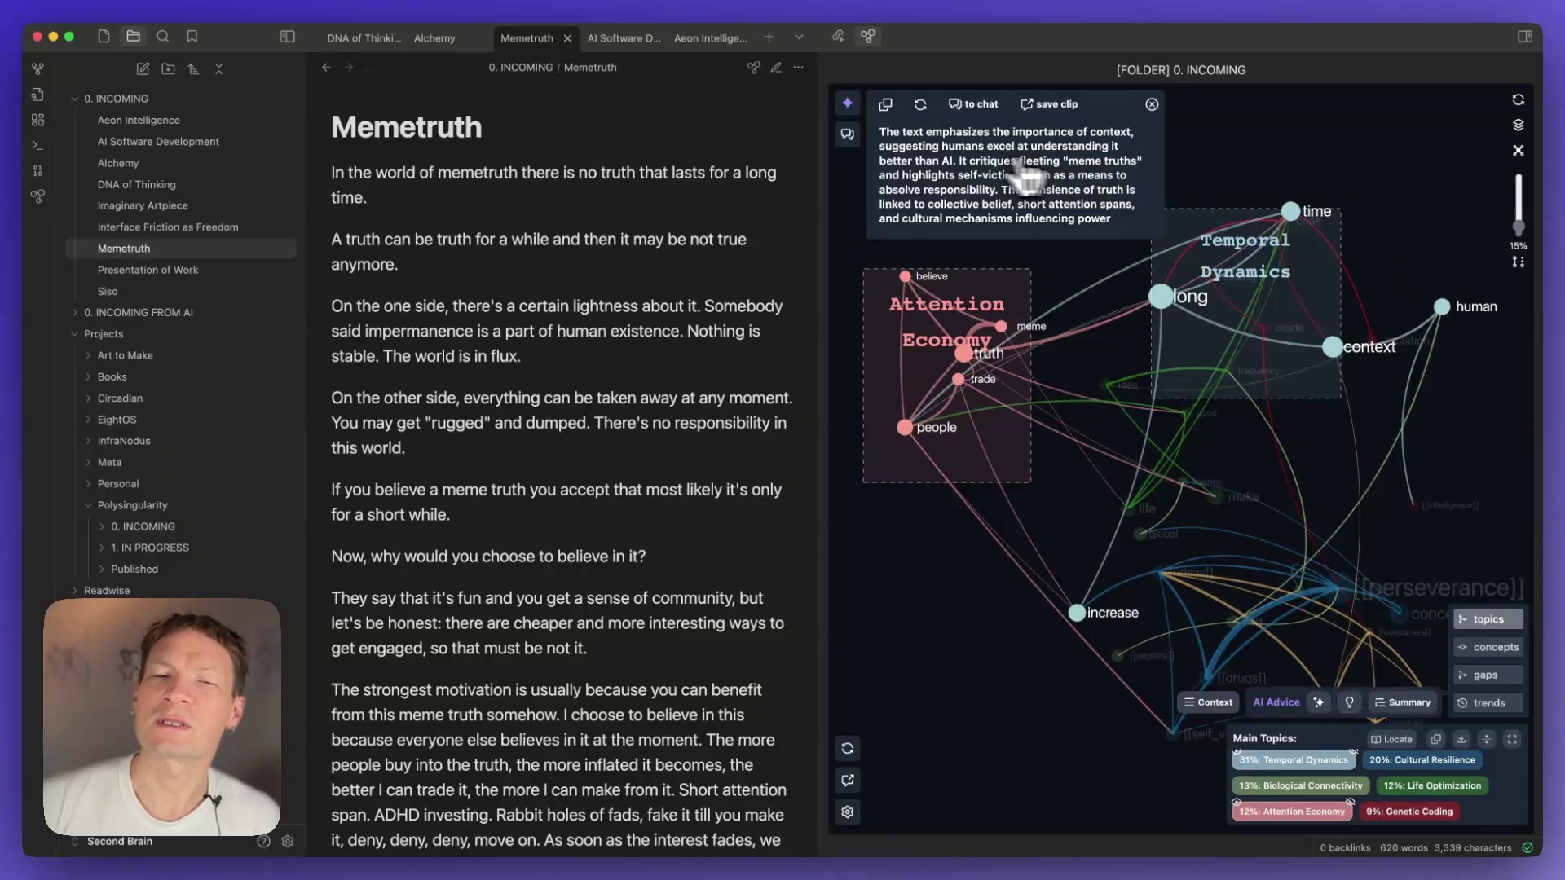
scroll(1000, 186, "down", 1)
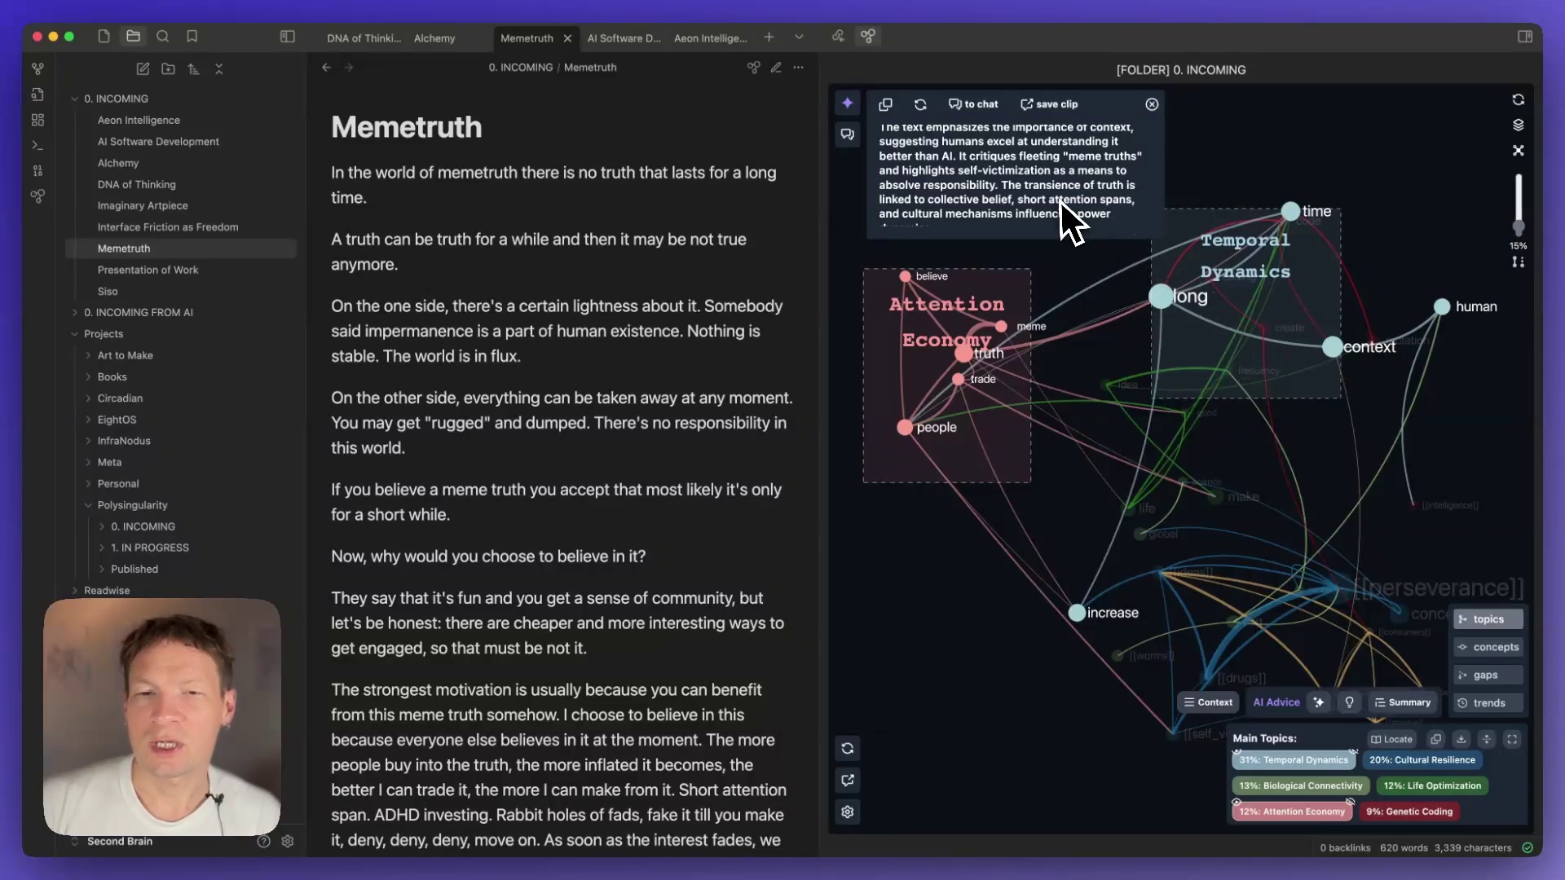
scroll(1053, 199, "down", 1)
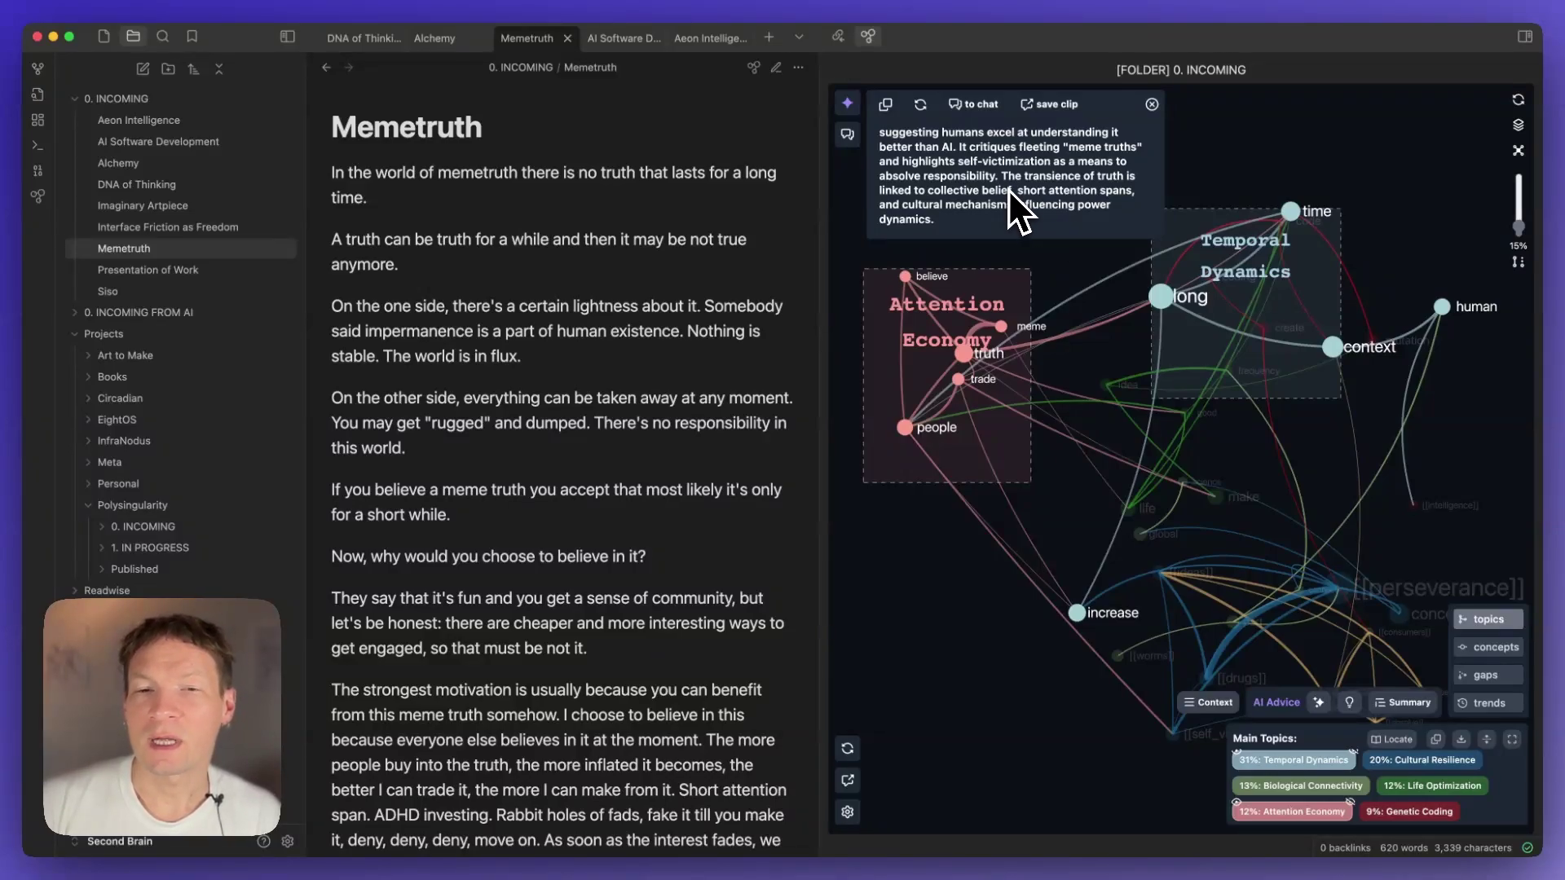
scroll(1009, 188, "up", 1)
scroll(1009, 191, "down", 1)
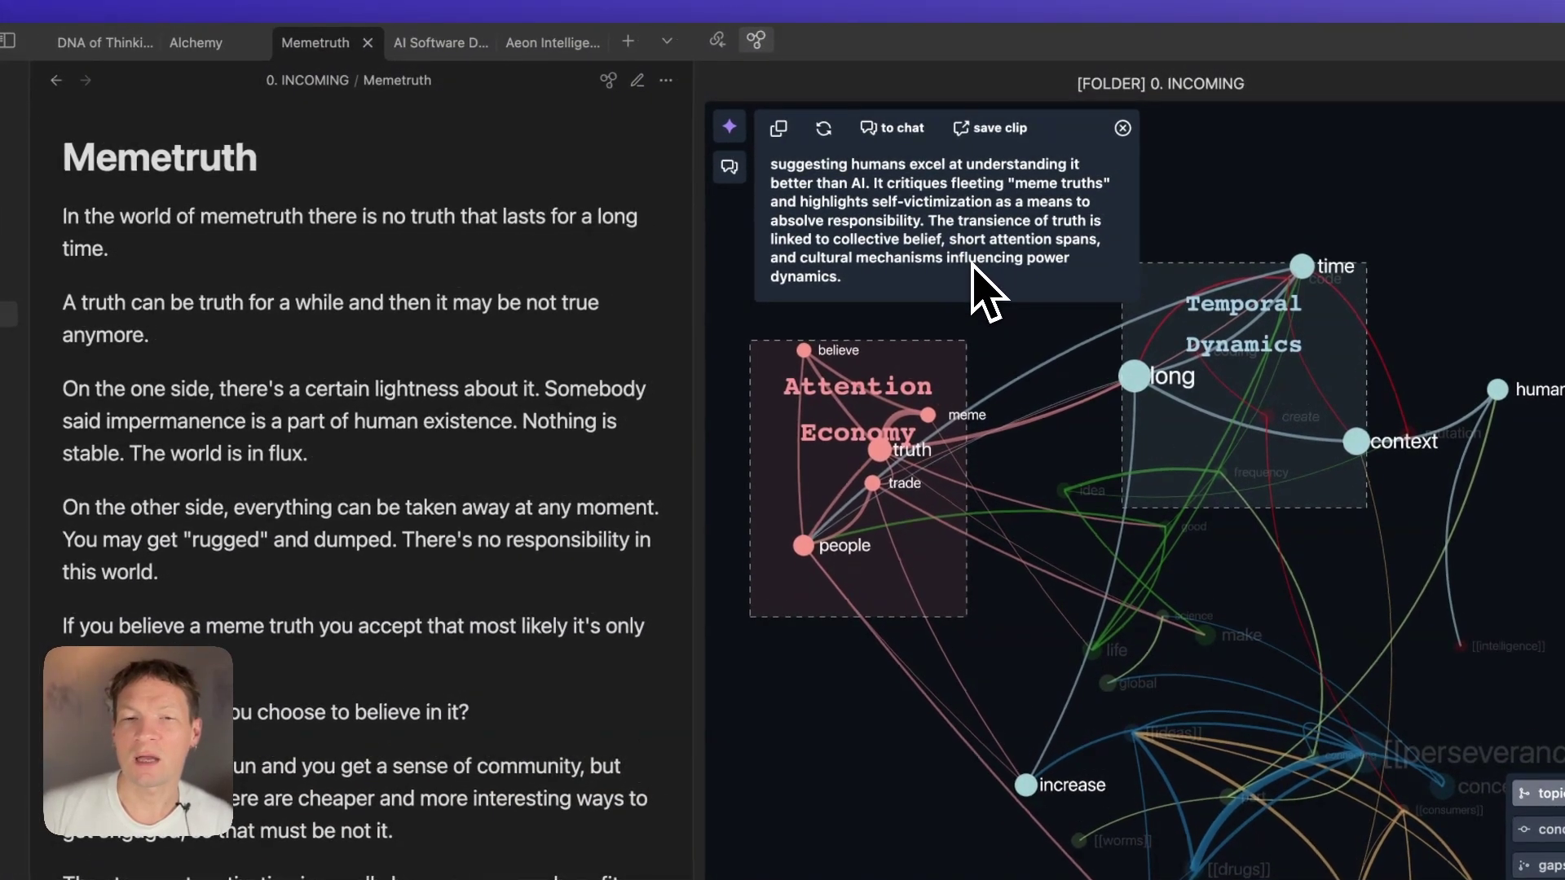
scroll(972, 267, "up", 1)
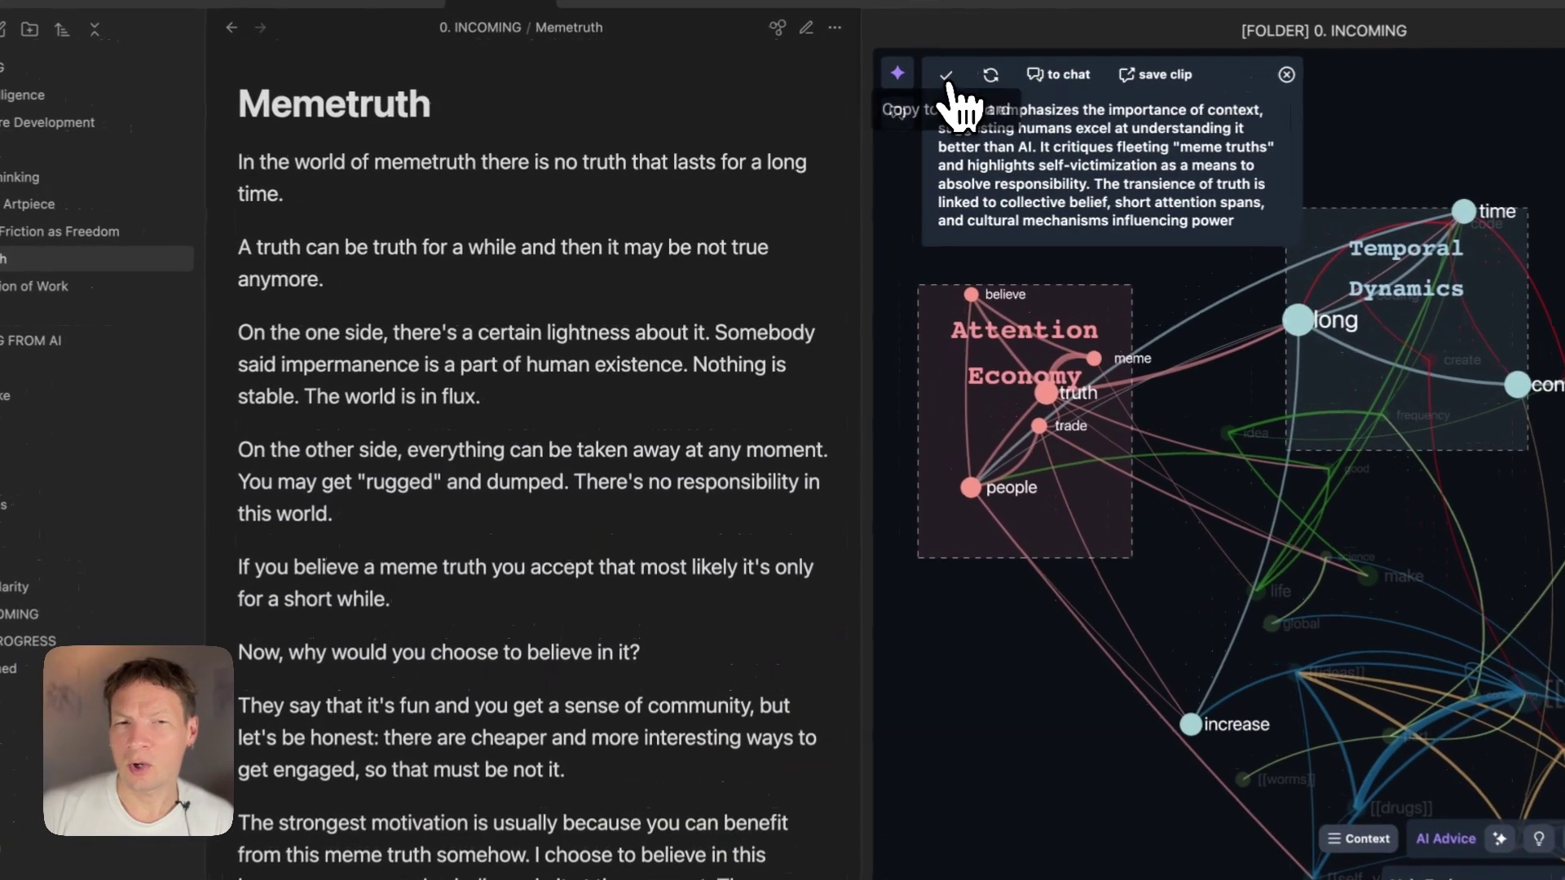
Copy the AI summary, make the Memetruth note editable, and paste the summary at its end below "knowledge is key".
left_click(886, 105)
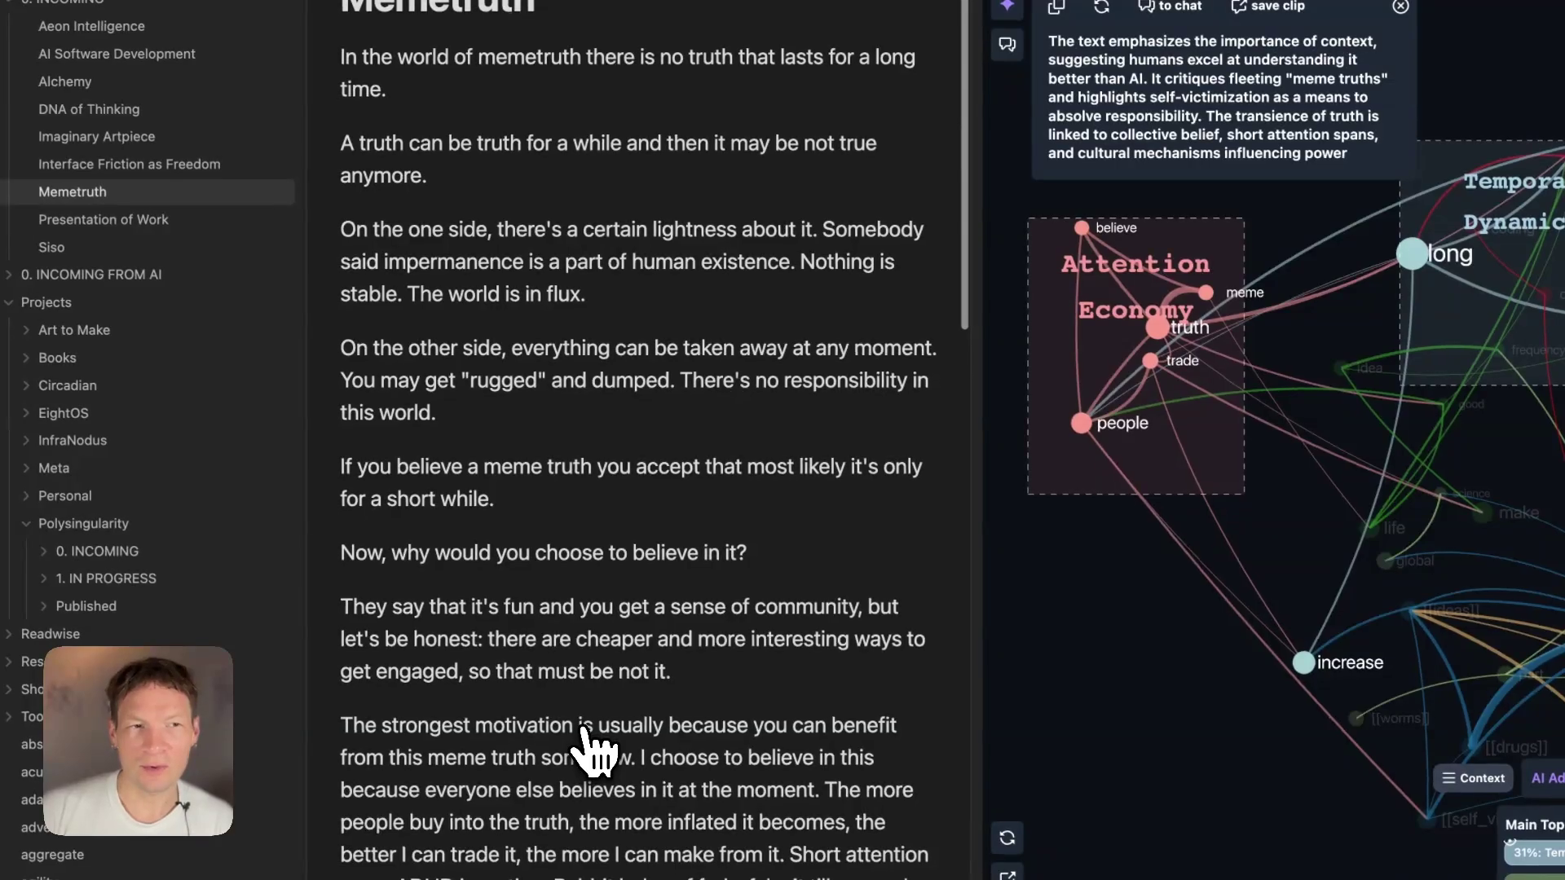
scroll(579, 733, "down", 2)
scroll(585, 684, "down", 10)
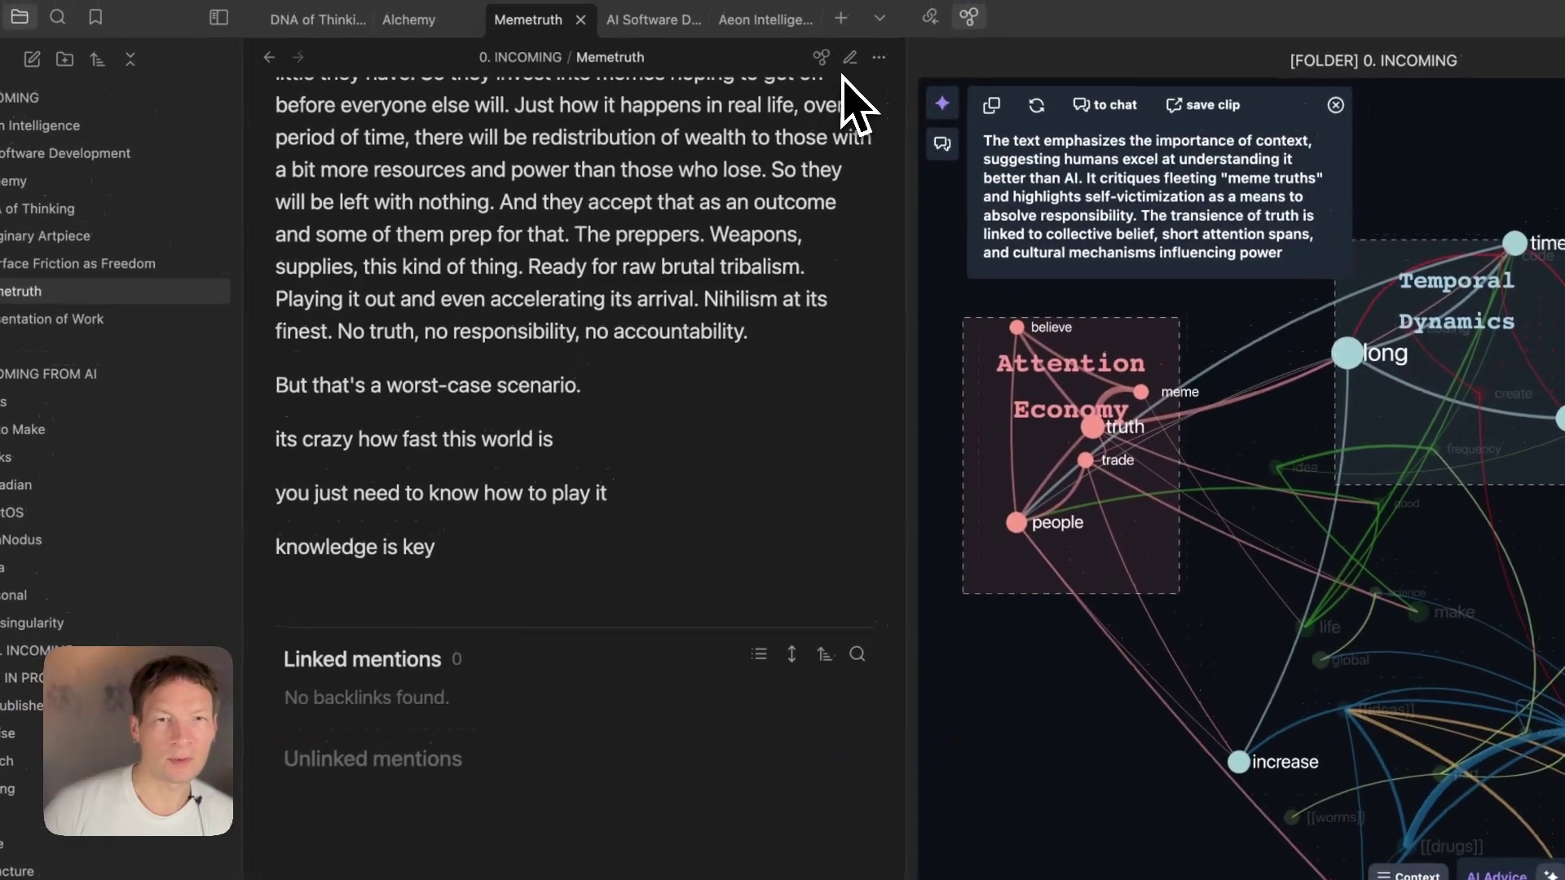
left_click(846, 68)
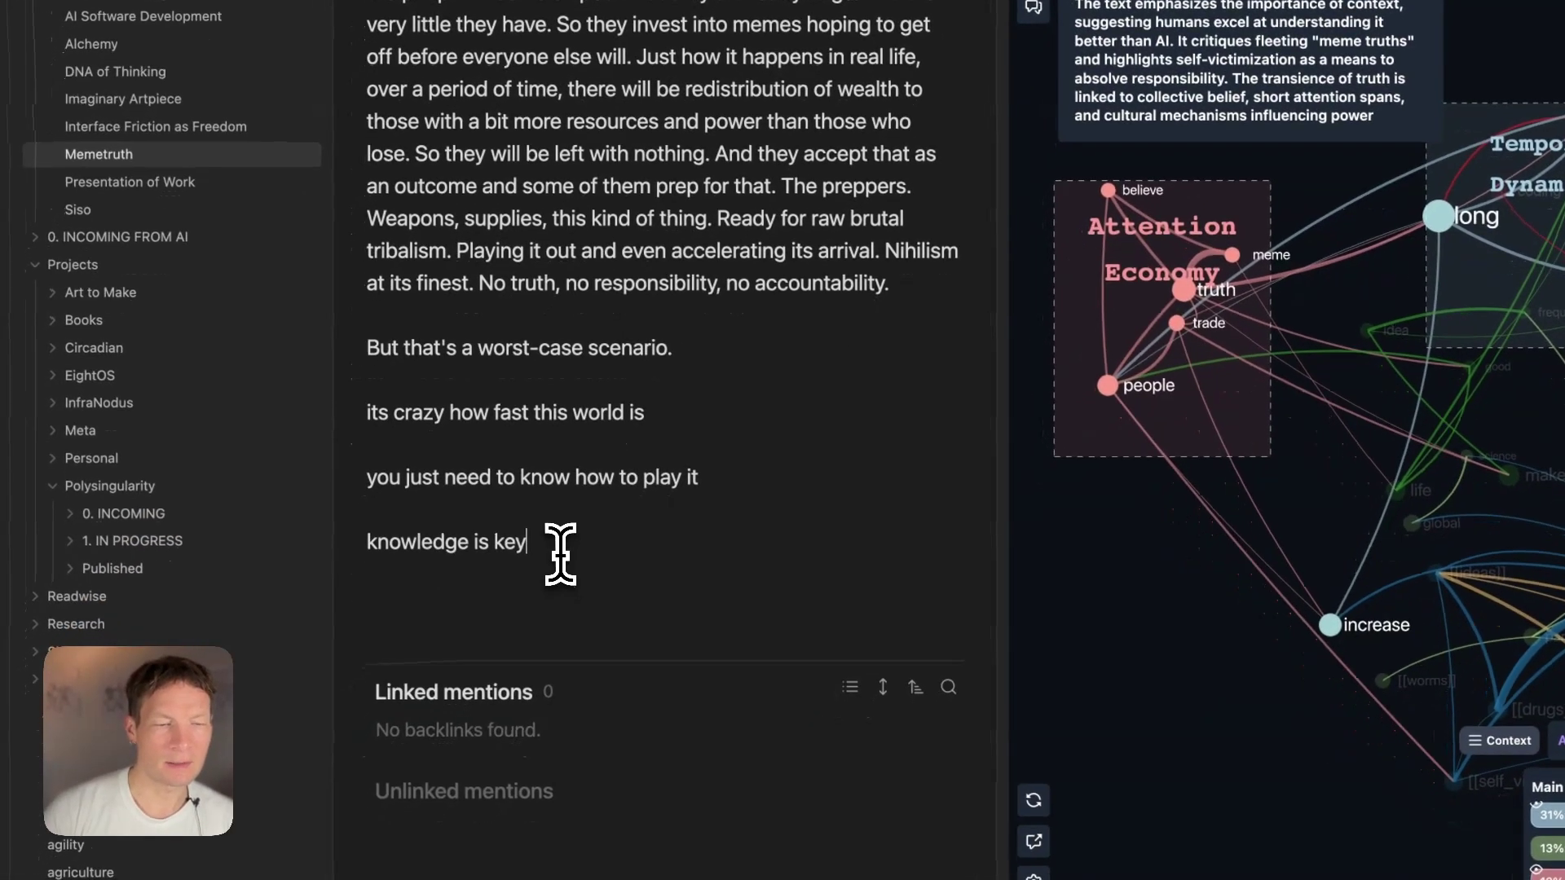
key("super+v")
scroll(640, 639, "down", 4)
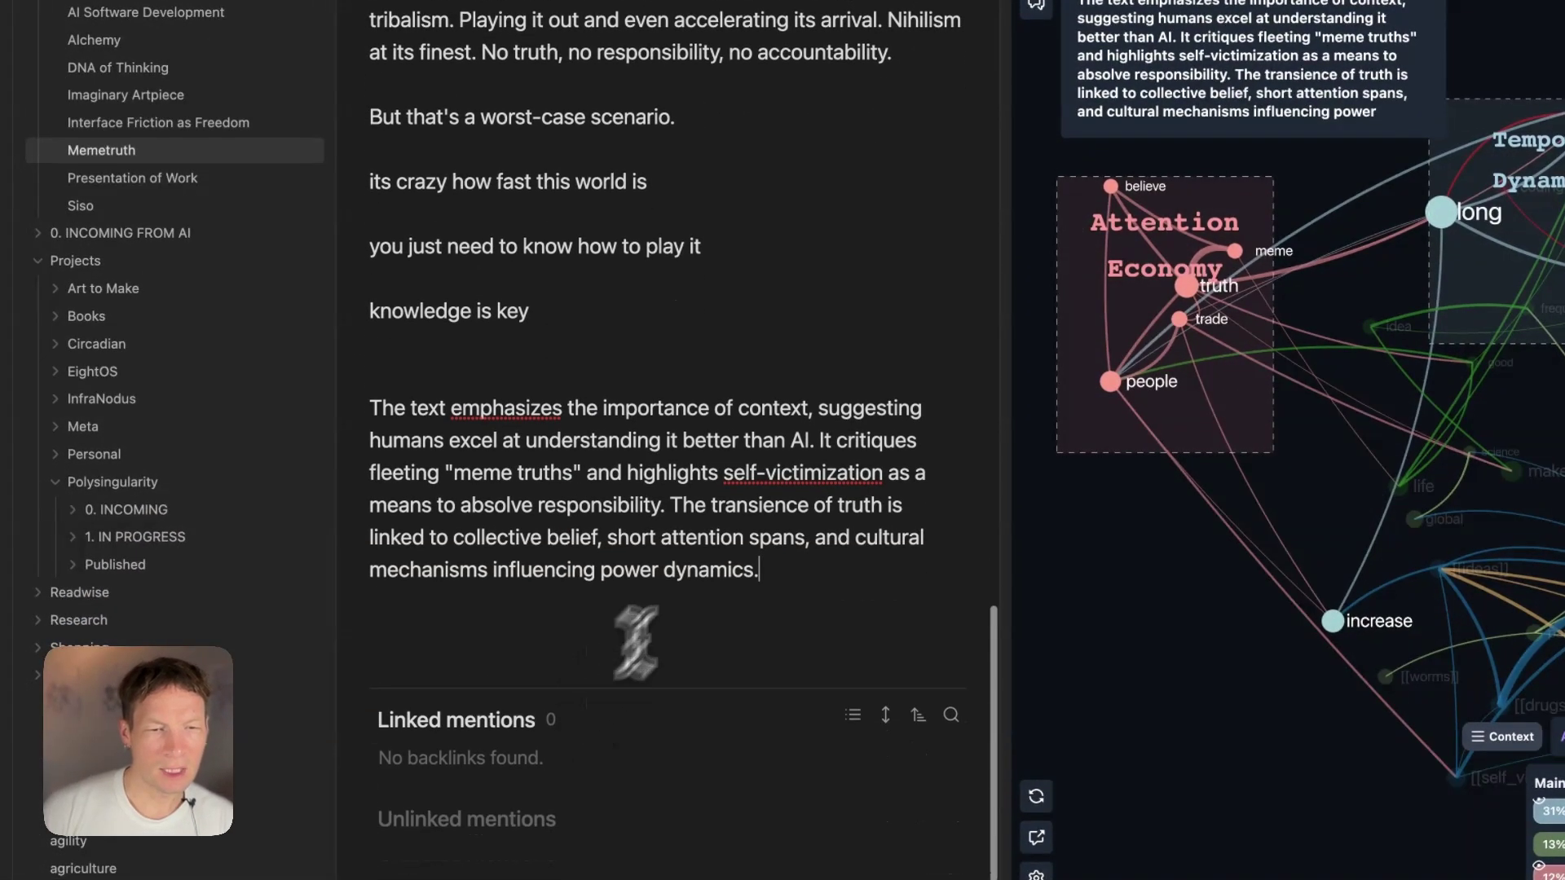
Try to trim the pasted summary to its last sentence, starting with "The transience of truth".
left_click_drag(370, 407, 568, 523)
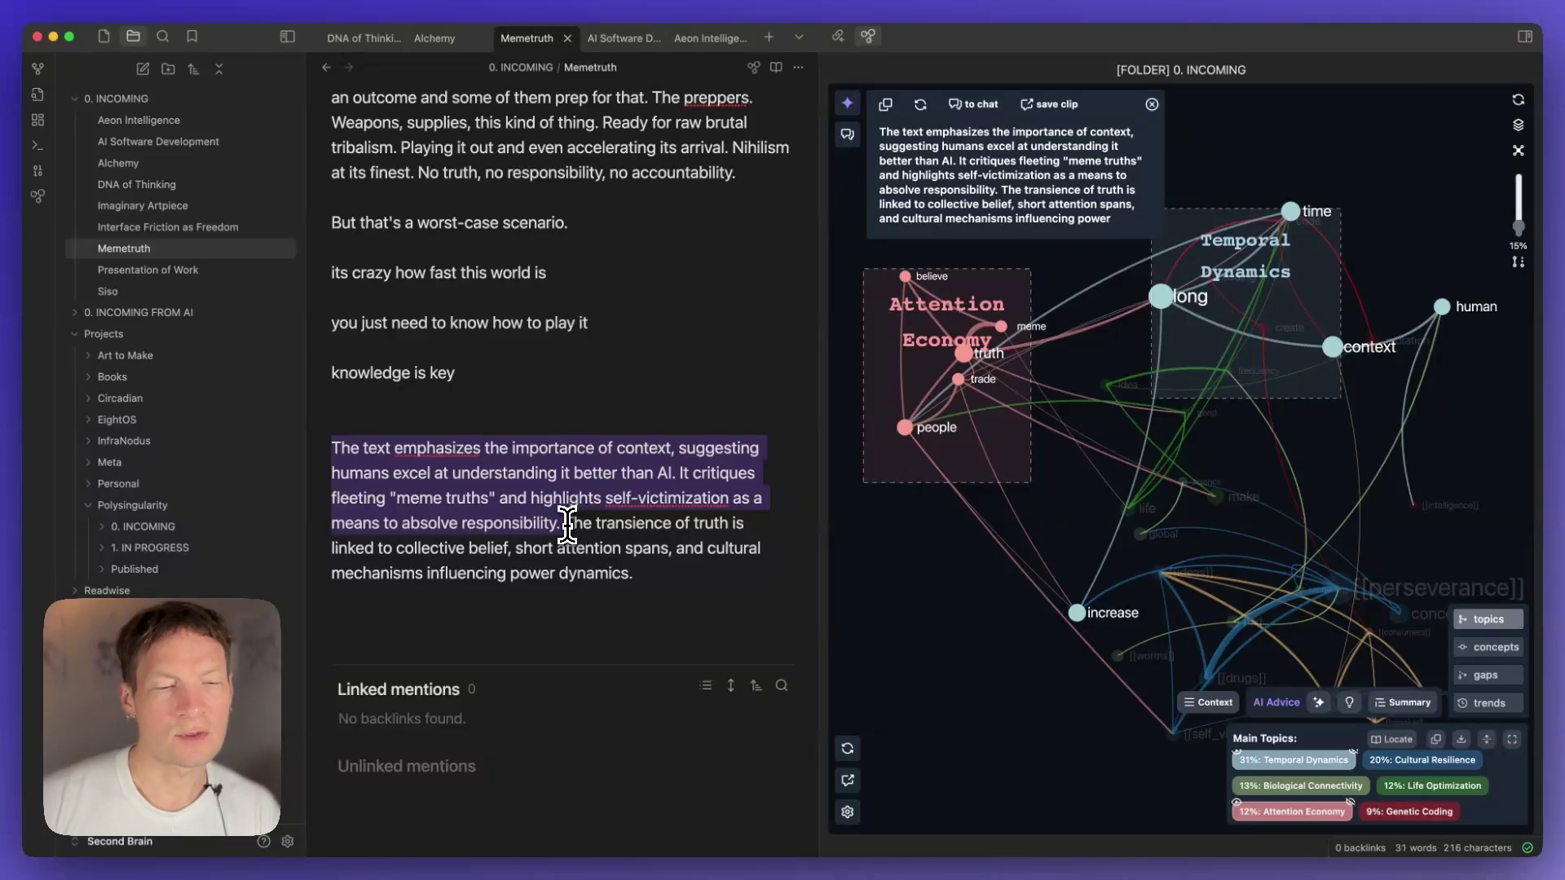
key("BackSpace")
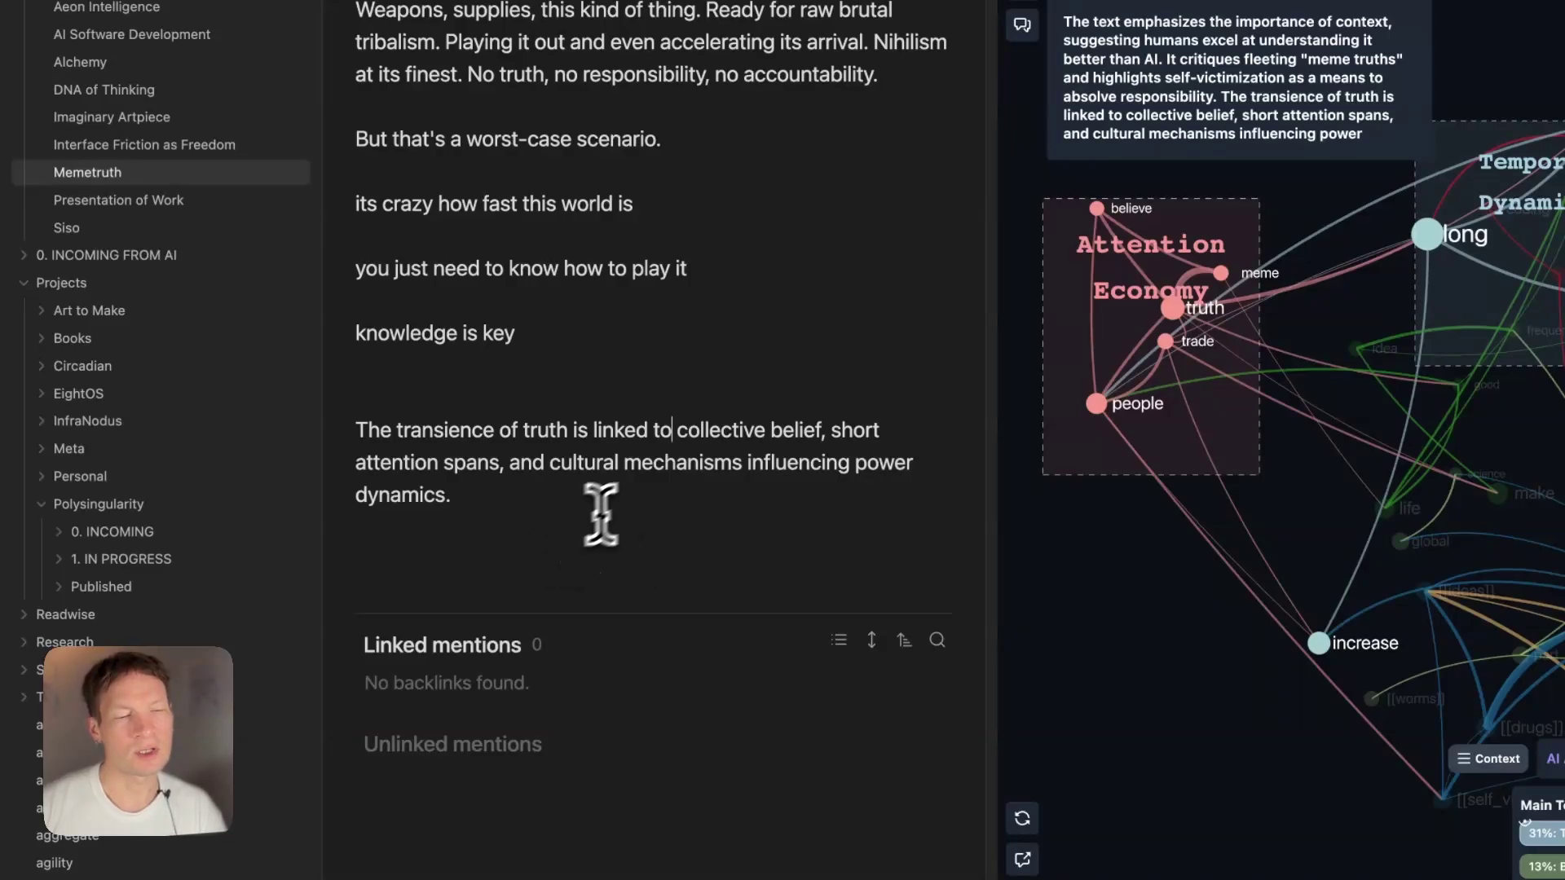
left_click(633, 503)
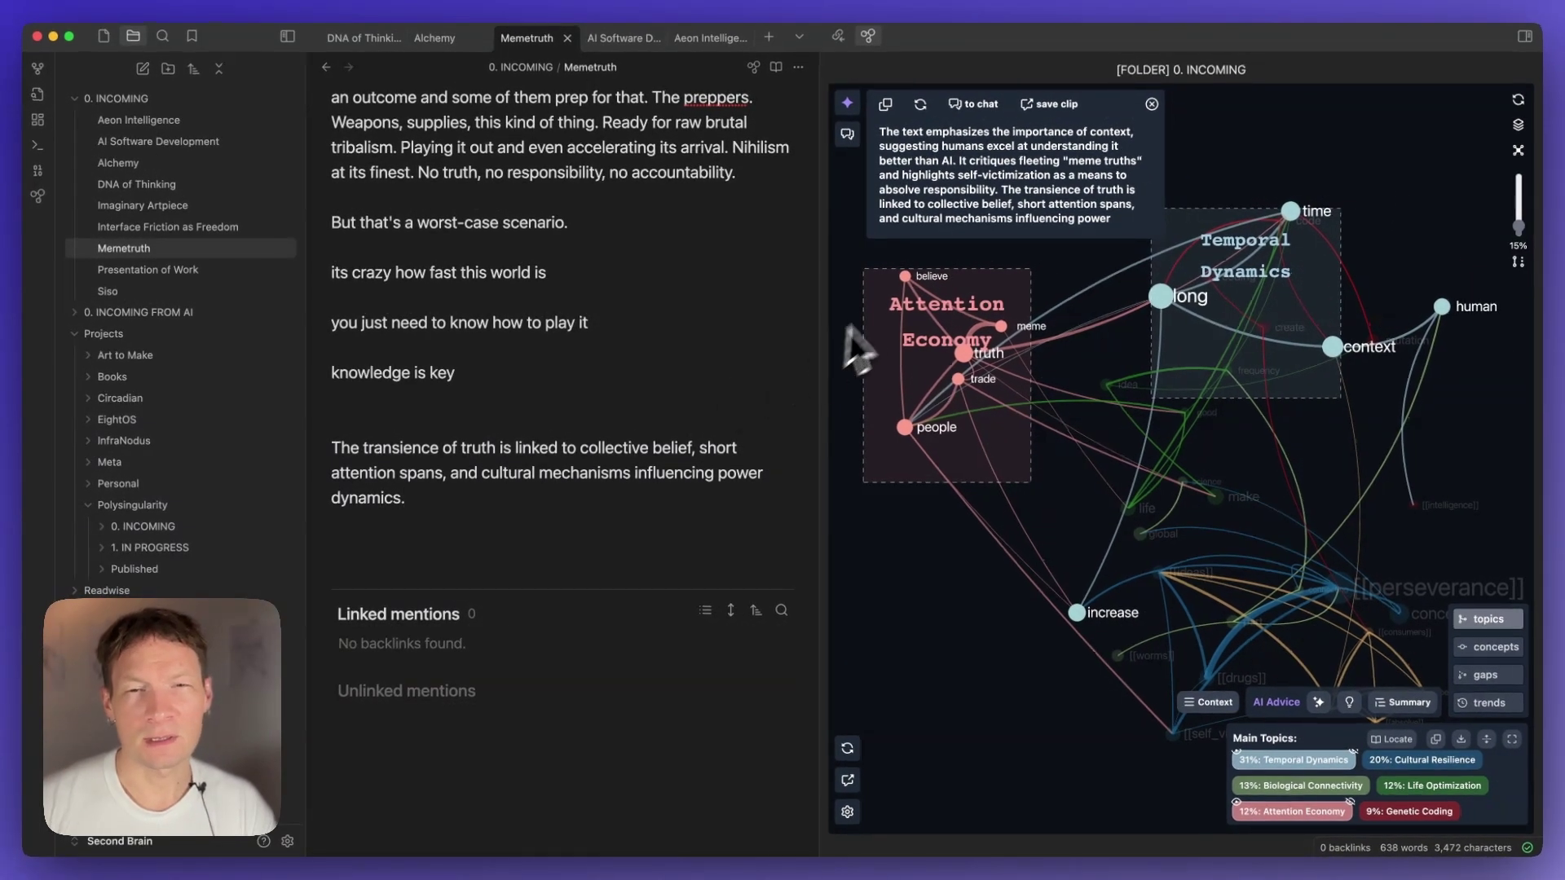
left_click_drag(953, 240, 443, 440)
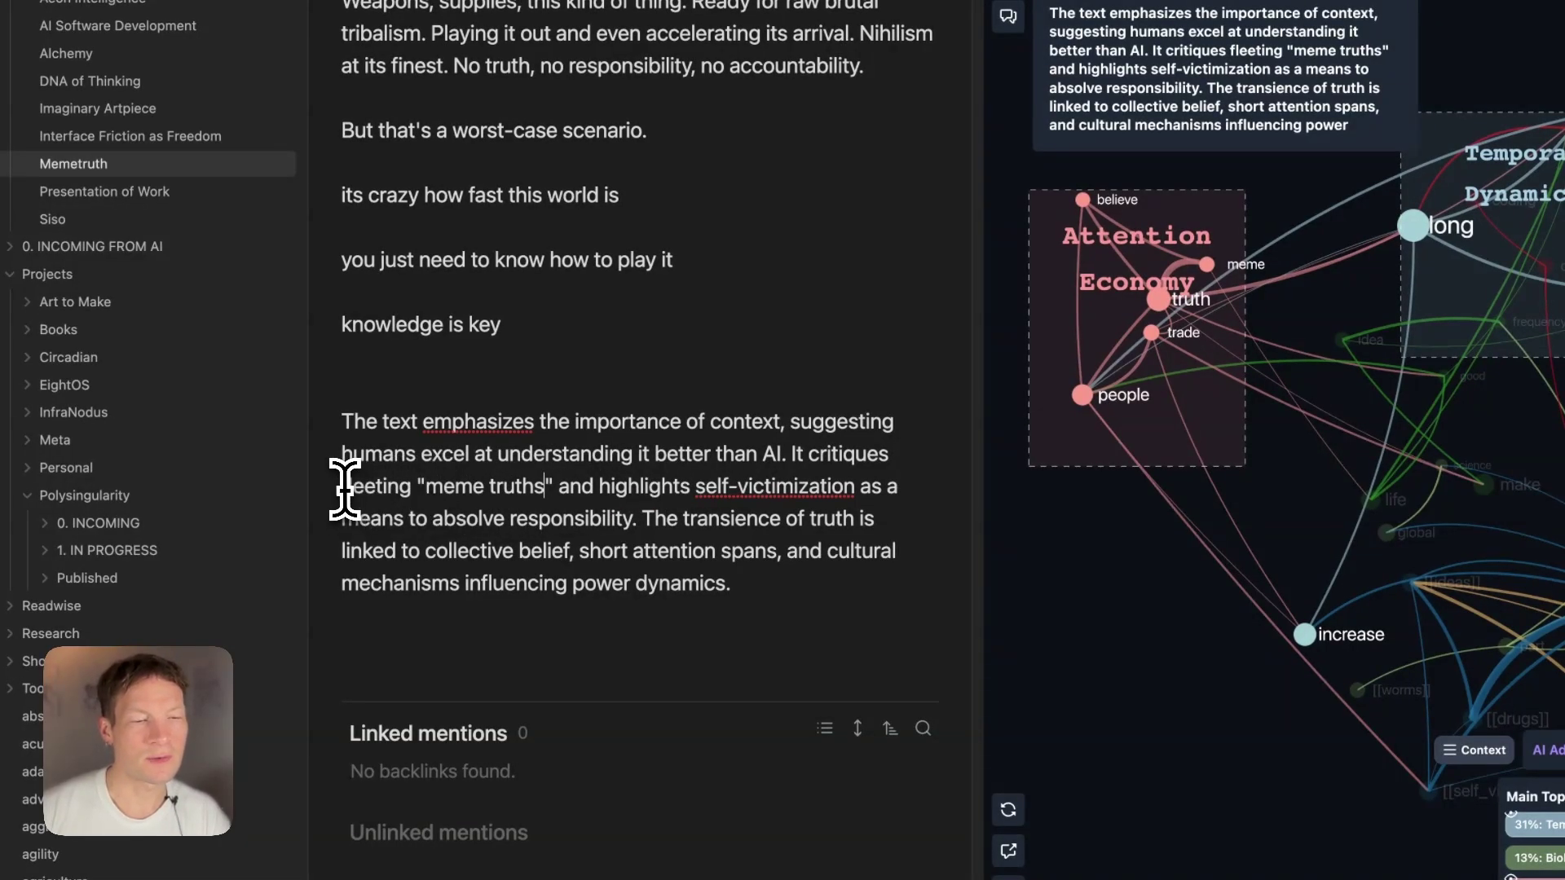
Shorten the pasted summary's opening to "Fleeting "meme truths" as a means to absolve responsibility." and put the transience sentence in its own paragraph.
left_click_drag(346, 487, 326, 432)
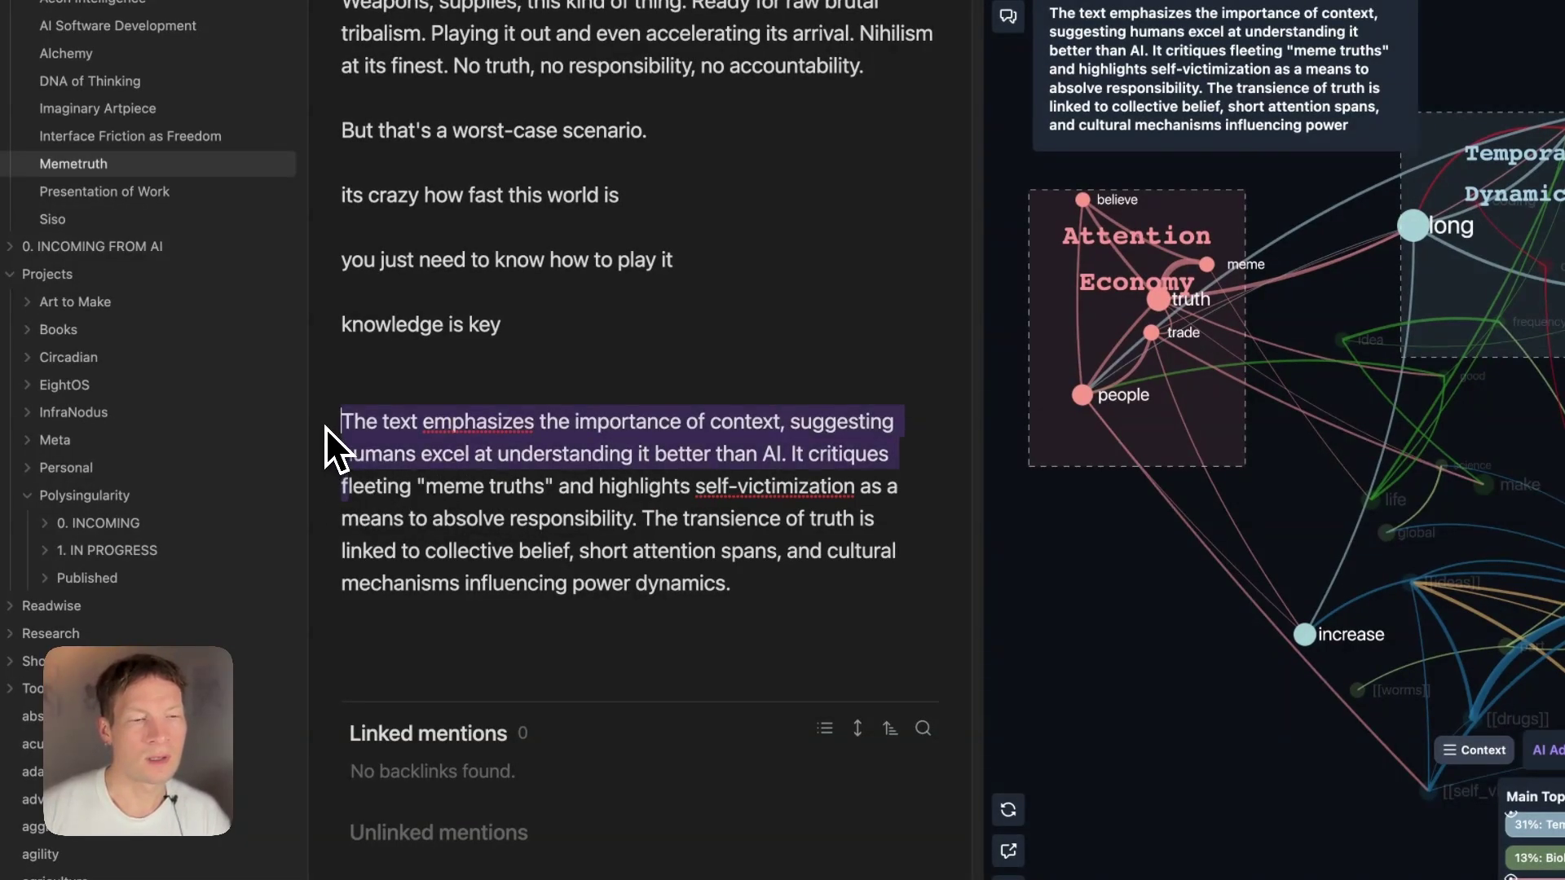
type("F")
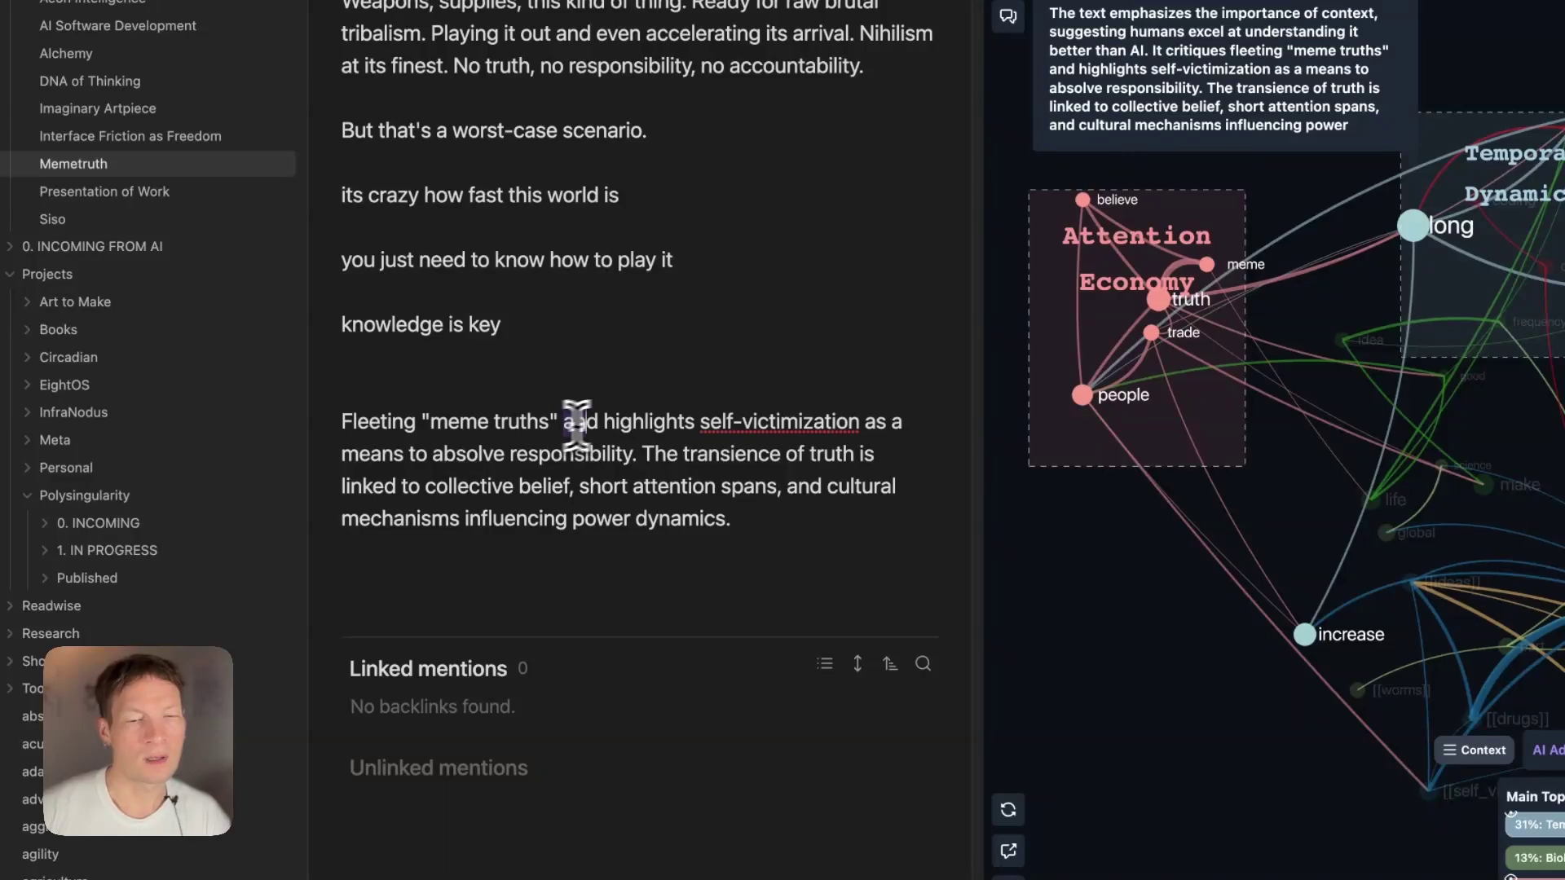
left_click_drag(575, 424, 863, 428)
key("BackSpace")
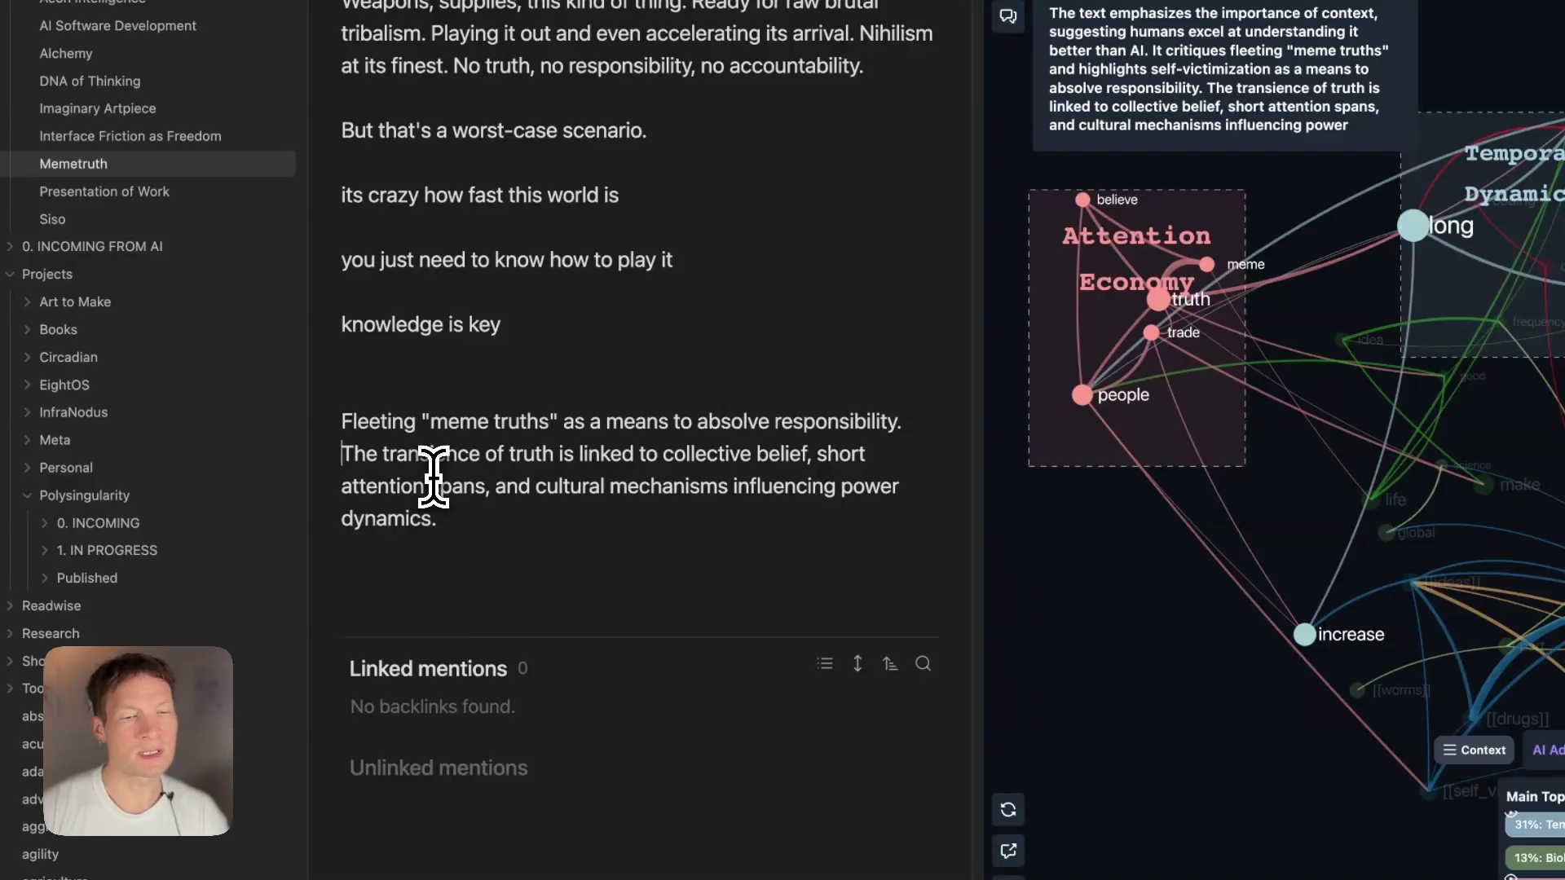
key("Return")
key("Return")
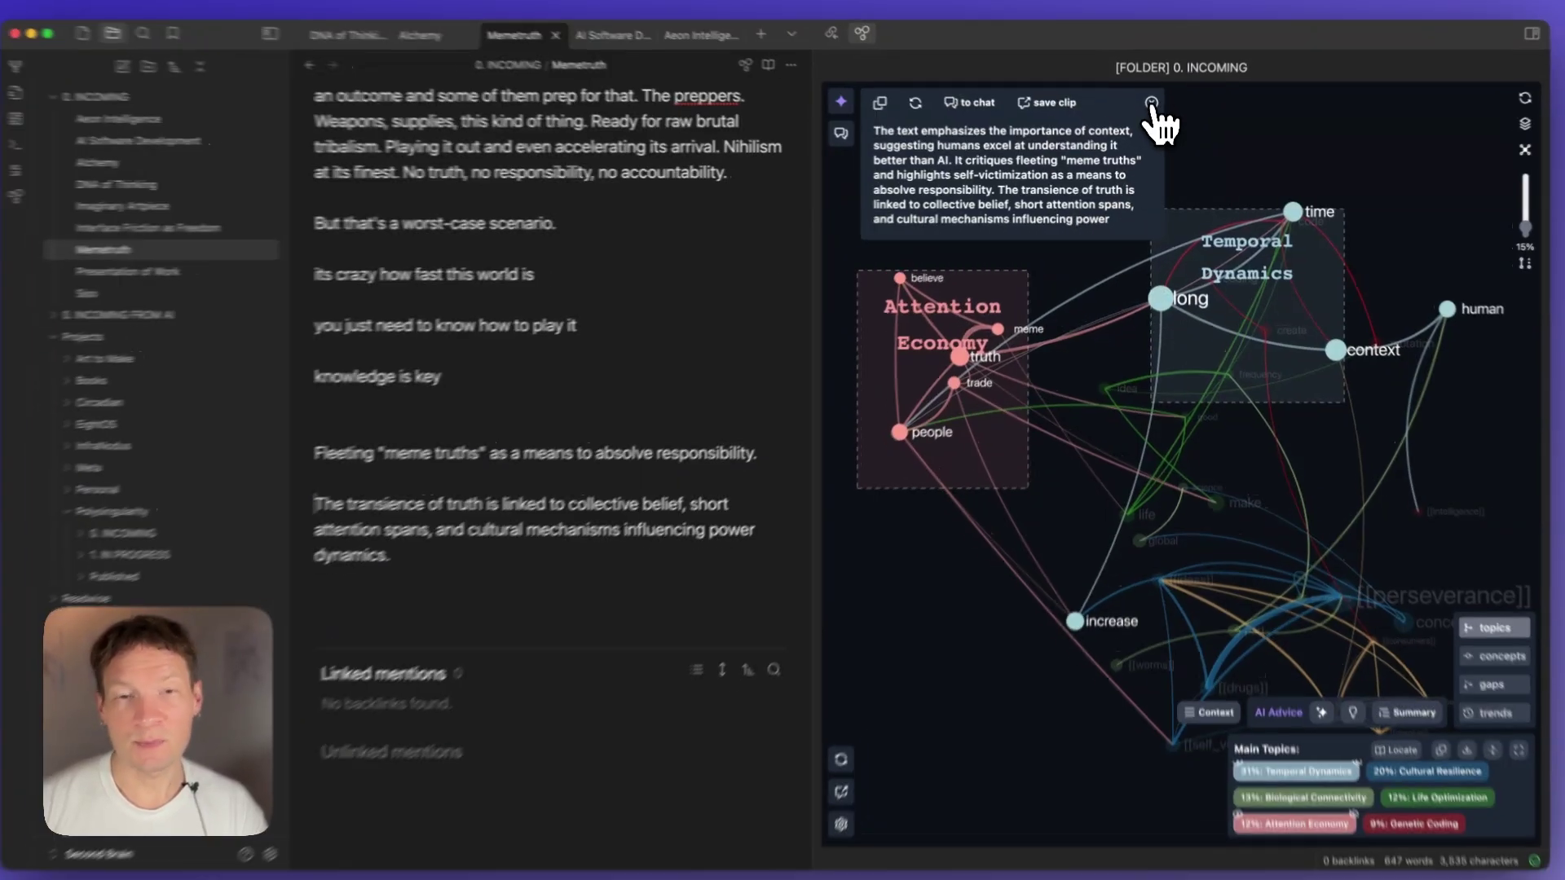
Close the summary, generate an AI idea connecting the two highlighted topics, read it through, and close it.
left_click(1151, 103)
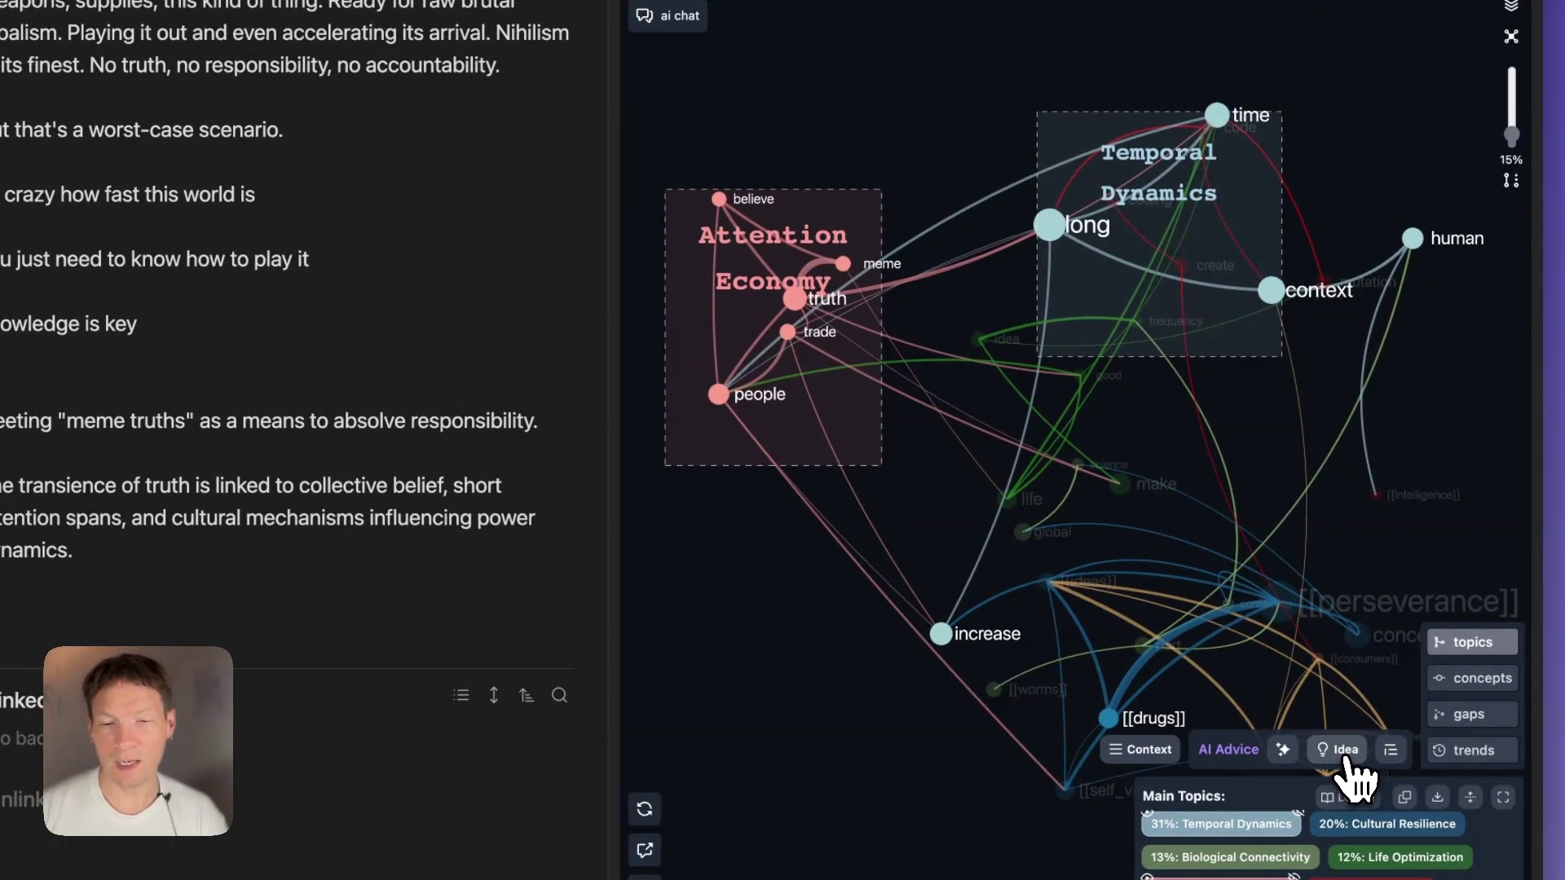
left_click(1346, 762)
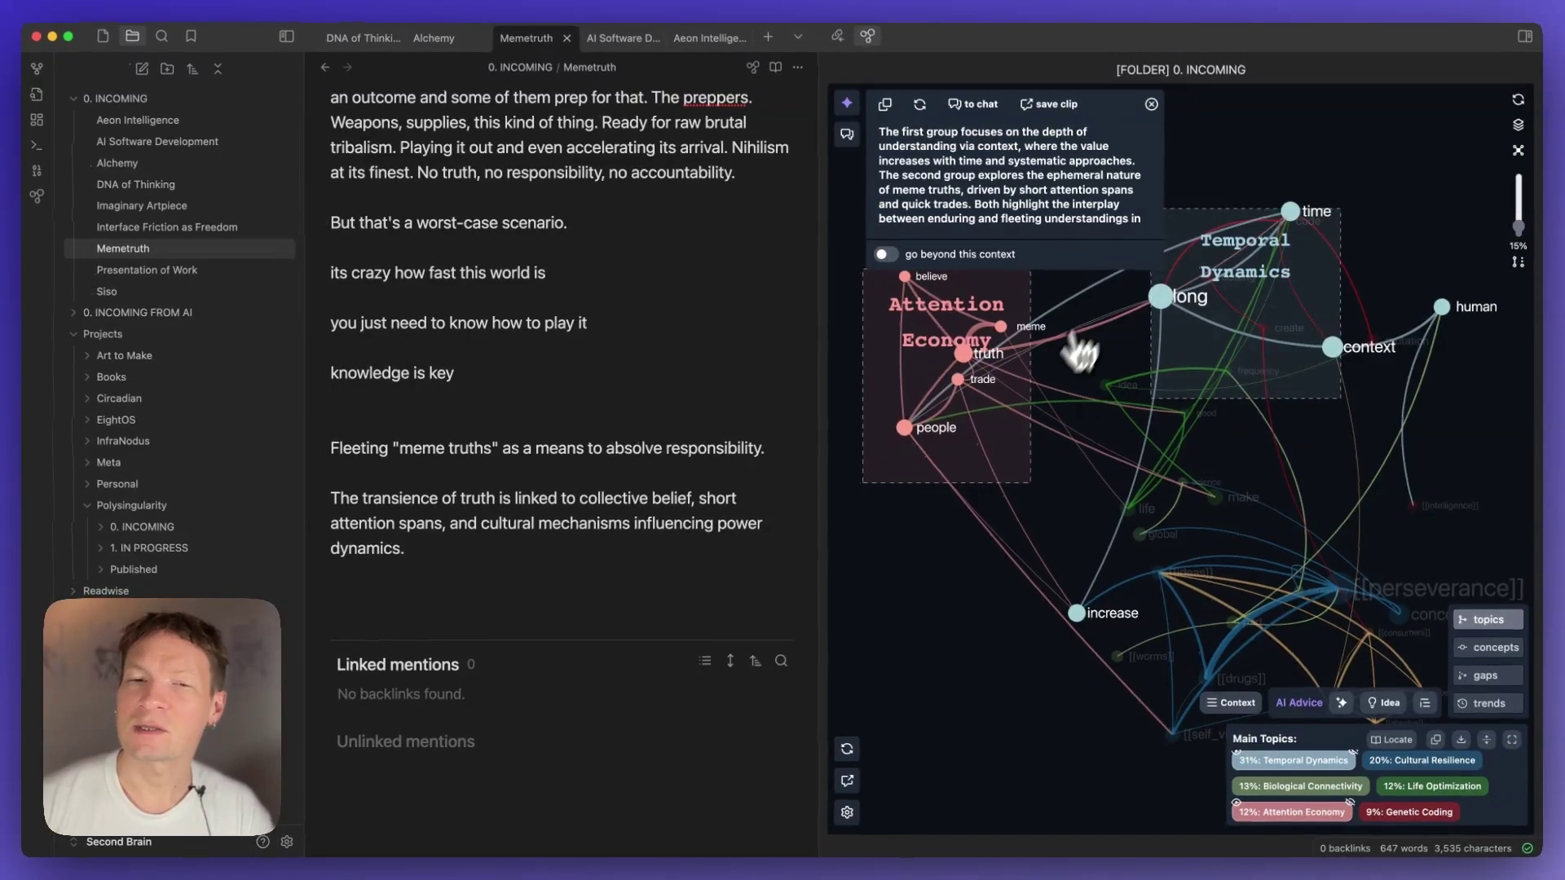
scroll(1015, 204, "down", 2)
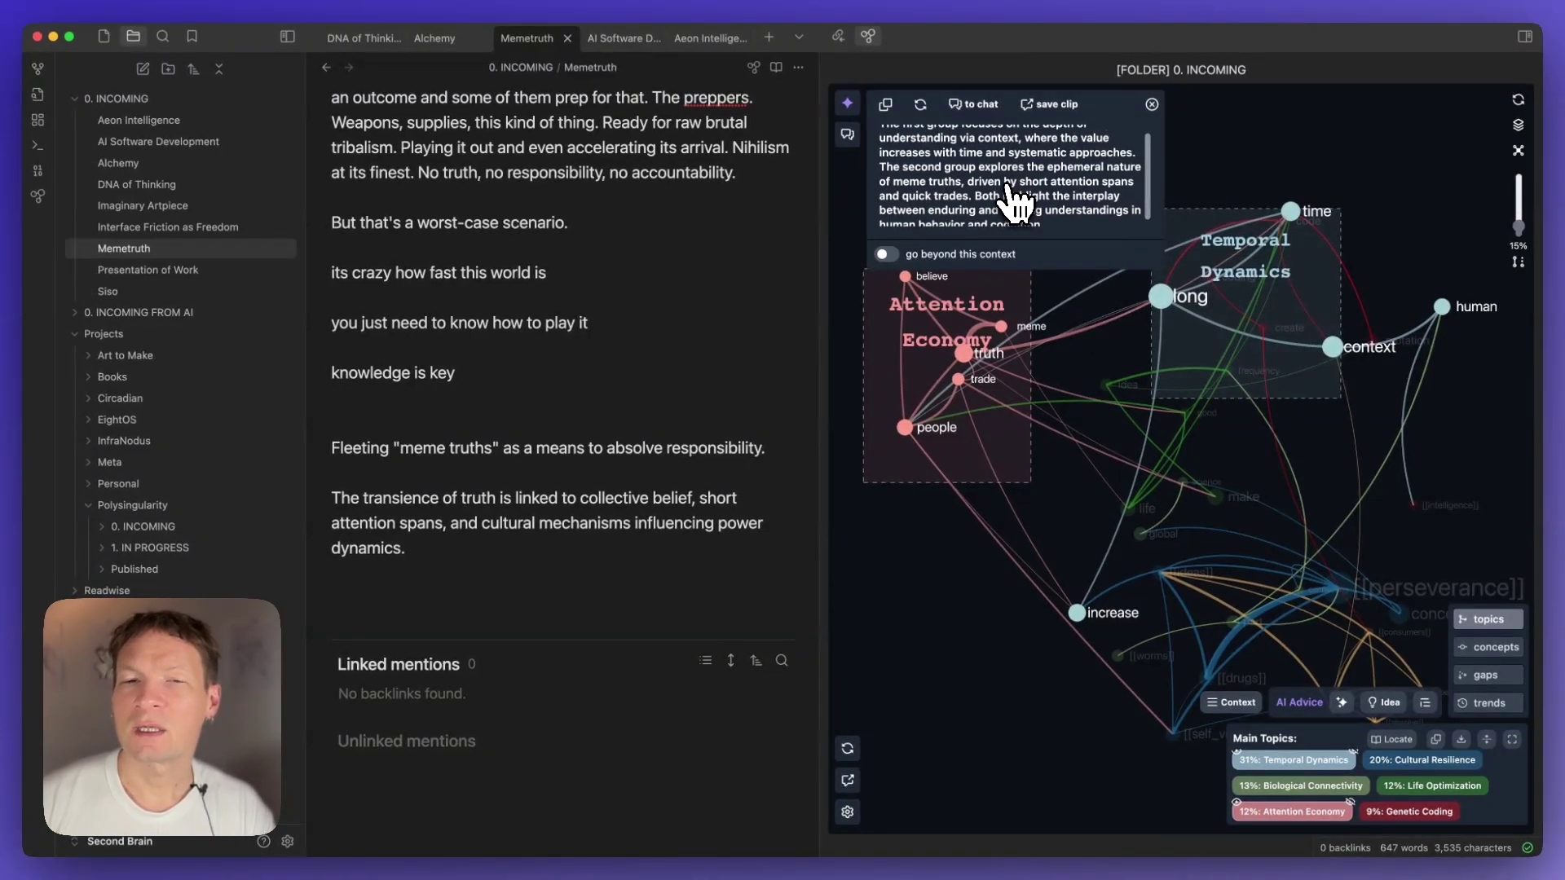
scroll(1014, 195, "down", 1)
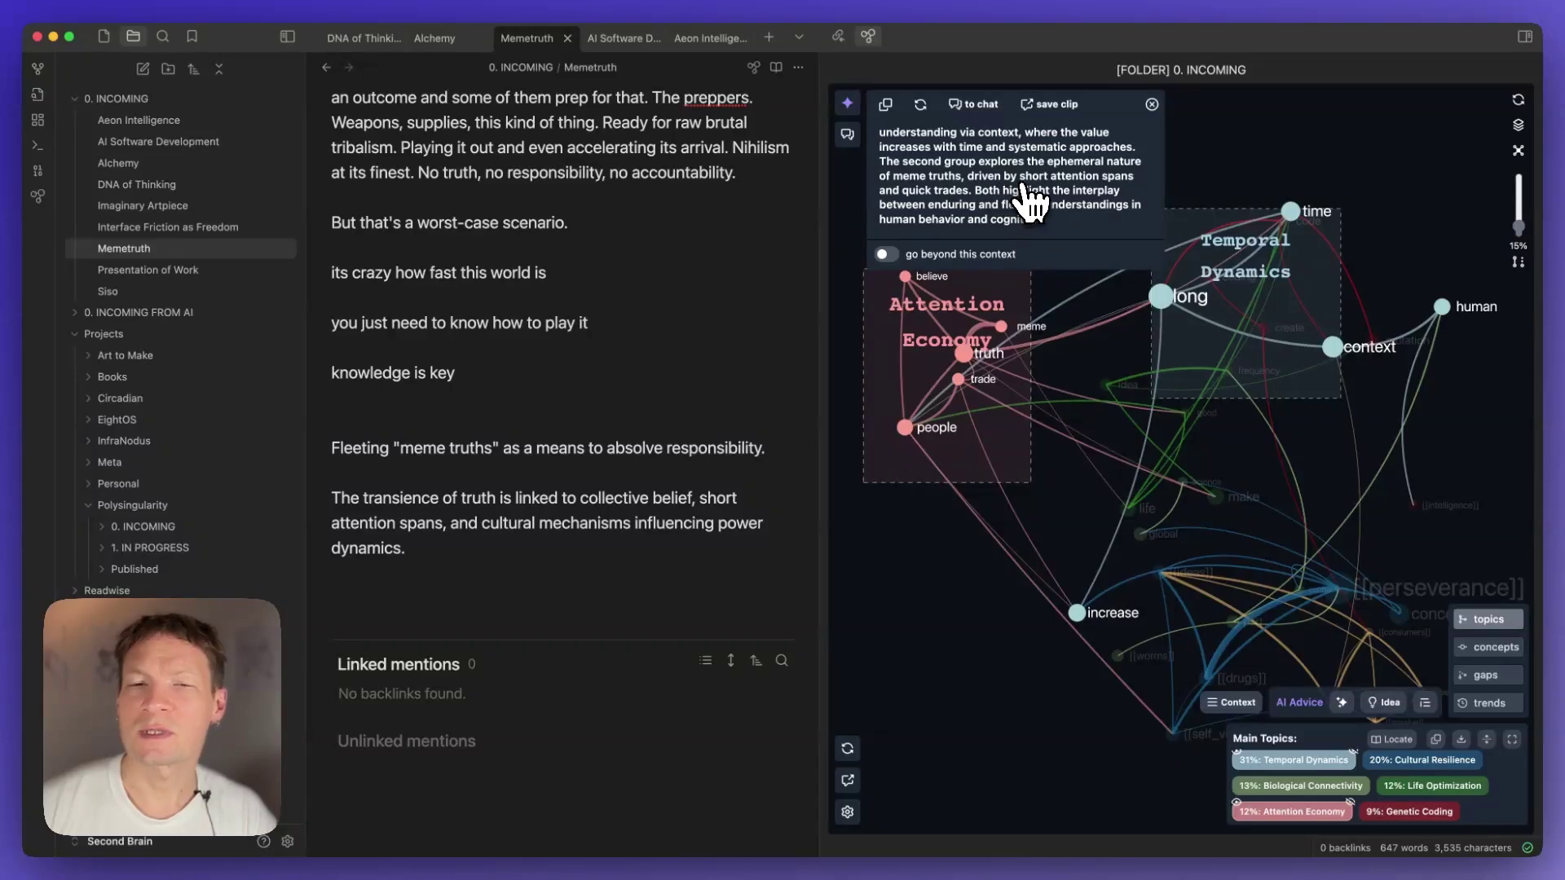
scroll(1041, 202, "up", 1)
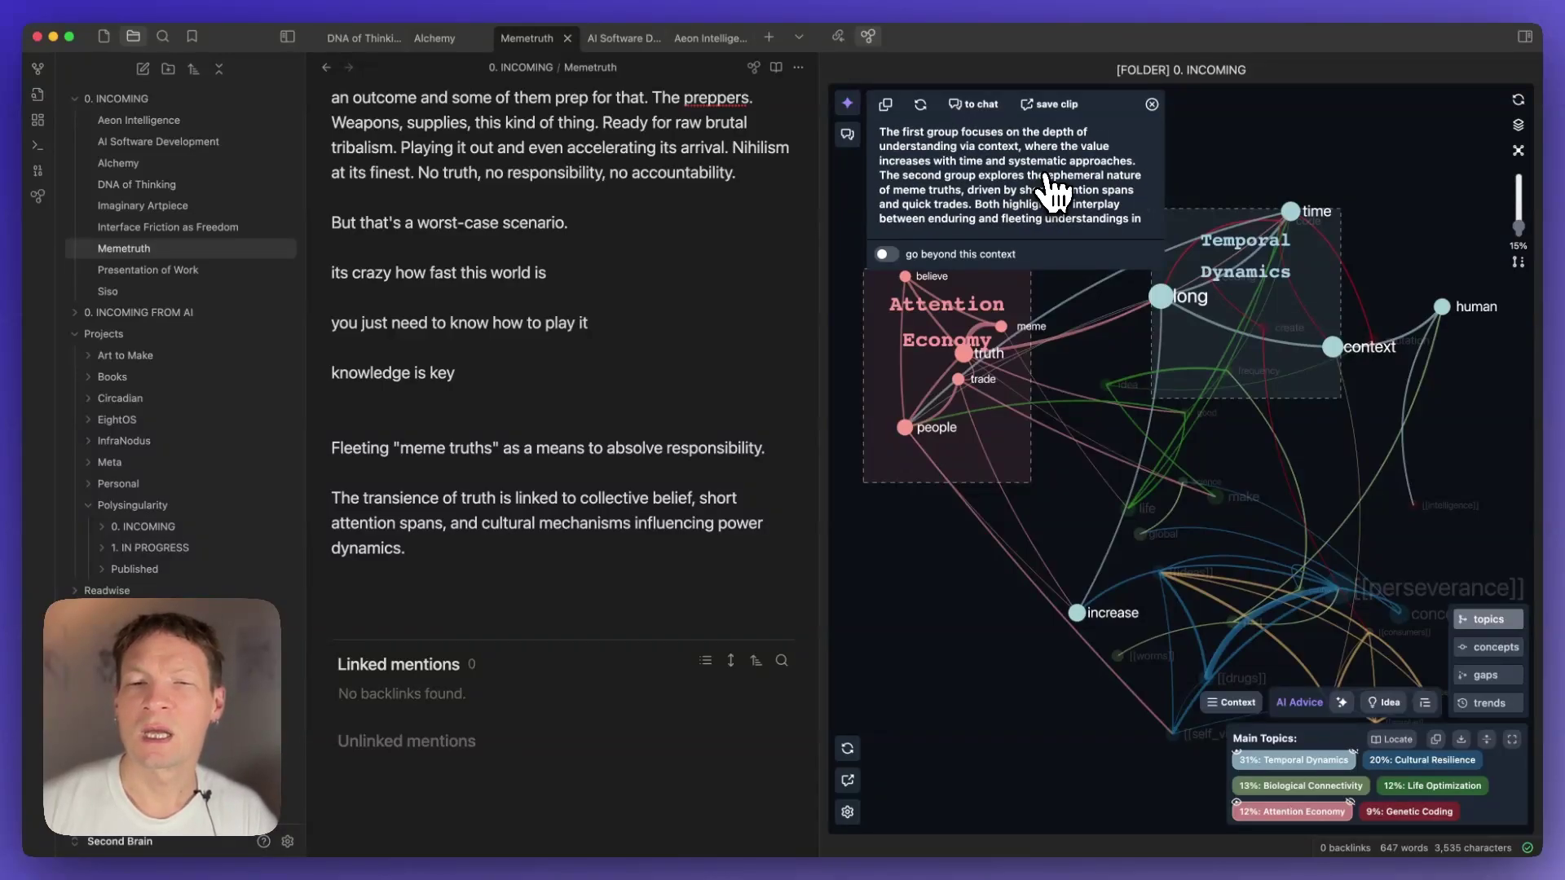
scroll(1047, 198, "down", 1)
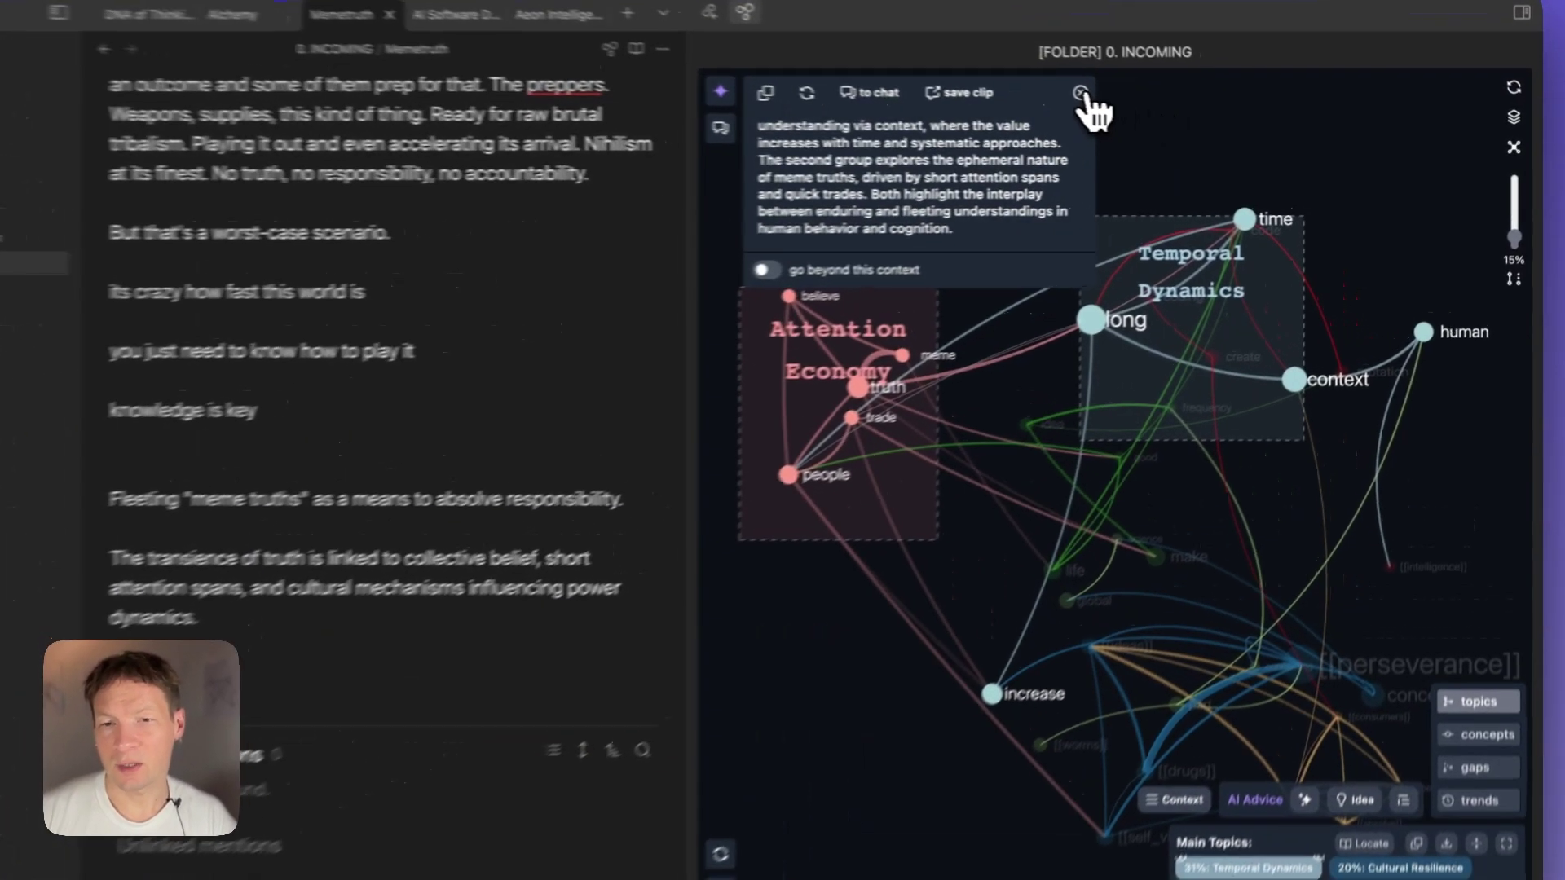
left_click(1151, 105)
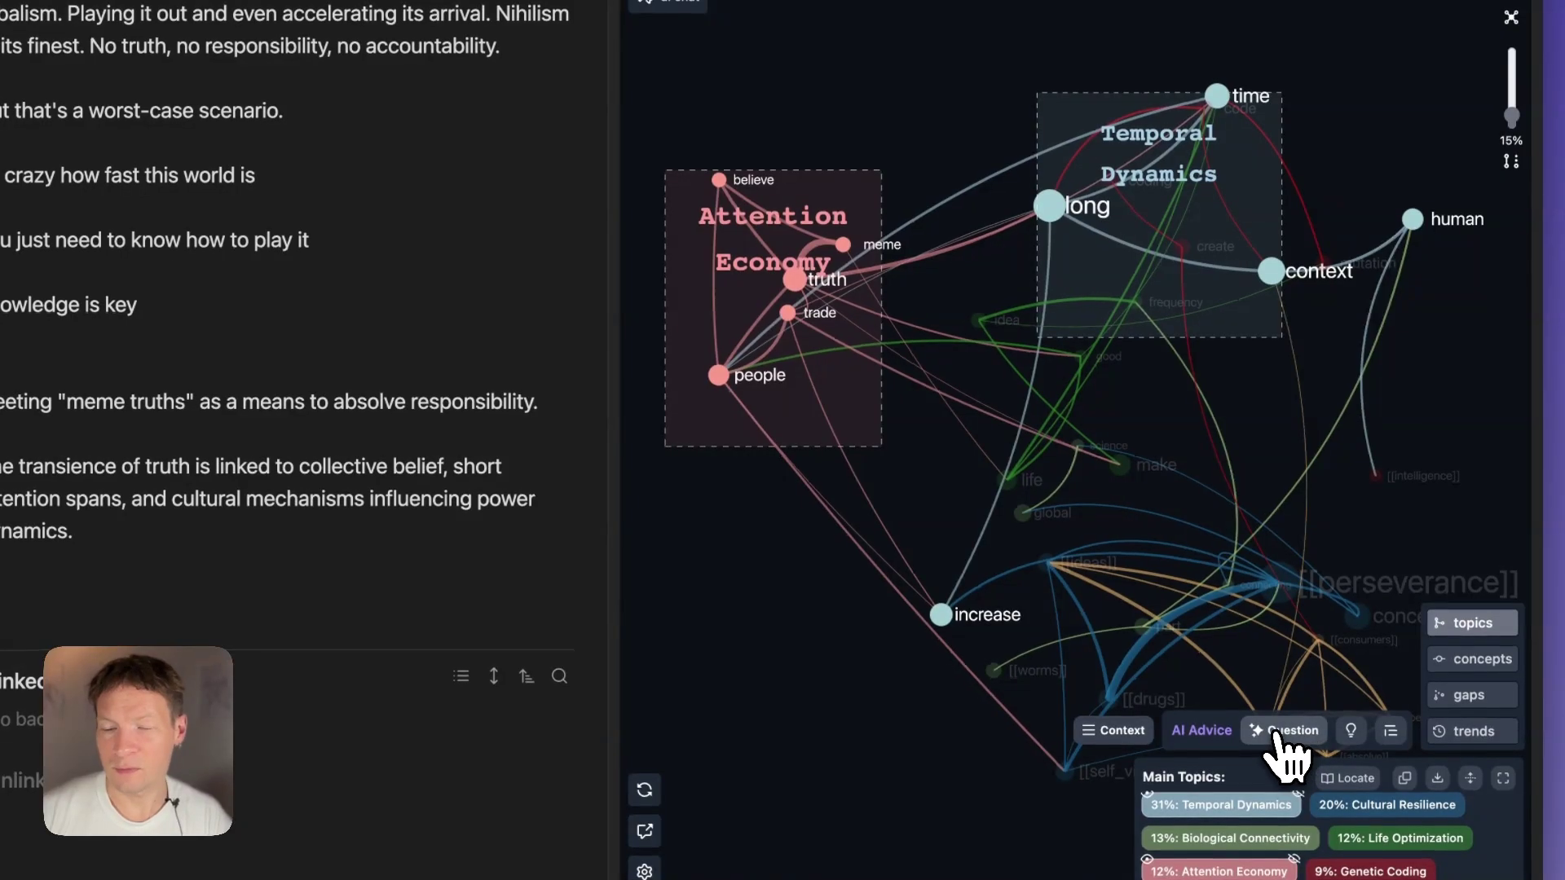
Generate an AI question linking the two highlighted topics and add it as a new paragraph at the end of the Memetruth note.
left_click(1278, 737)
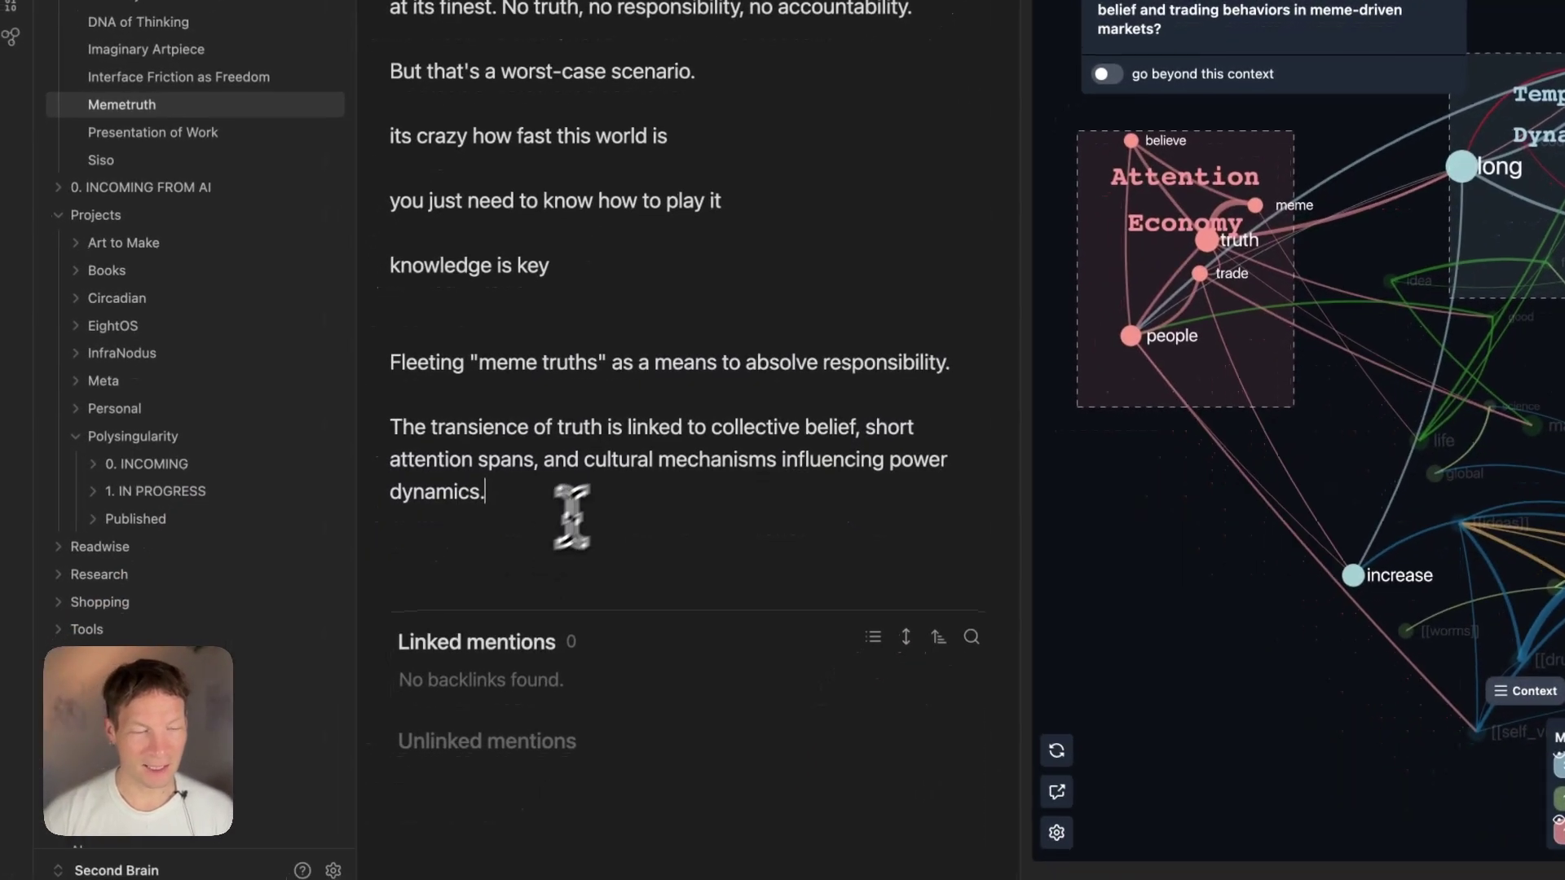
key("Return")
type("How do AI models influence human perception of \"meme truths,\" and how does the prolonged context in AI processing impact the short-lived belief and trading behaviors in meme-driven markets?")
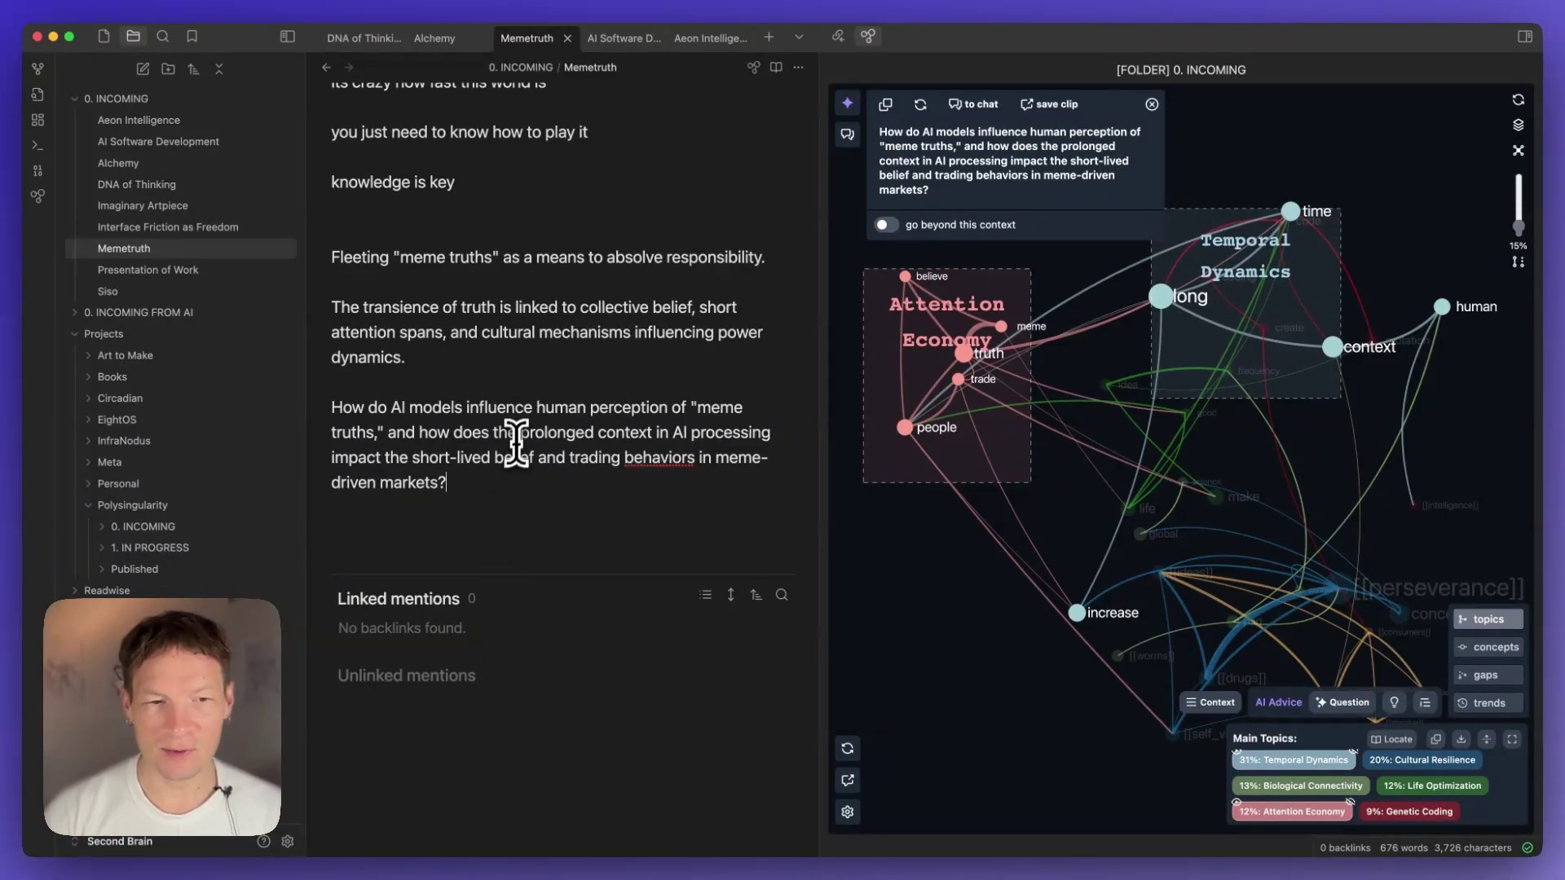
Review the Memetruth note from its beginning down to the added question and insert blank lines below the question.
scroll(514, 398, "up", 15)
scroll(512, 296, "down", 1)
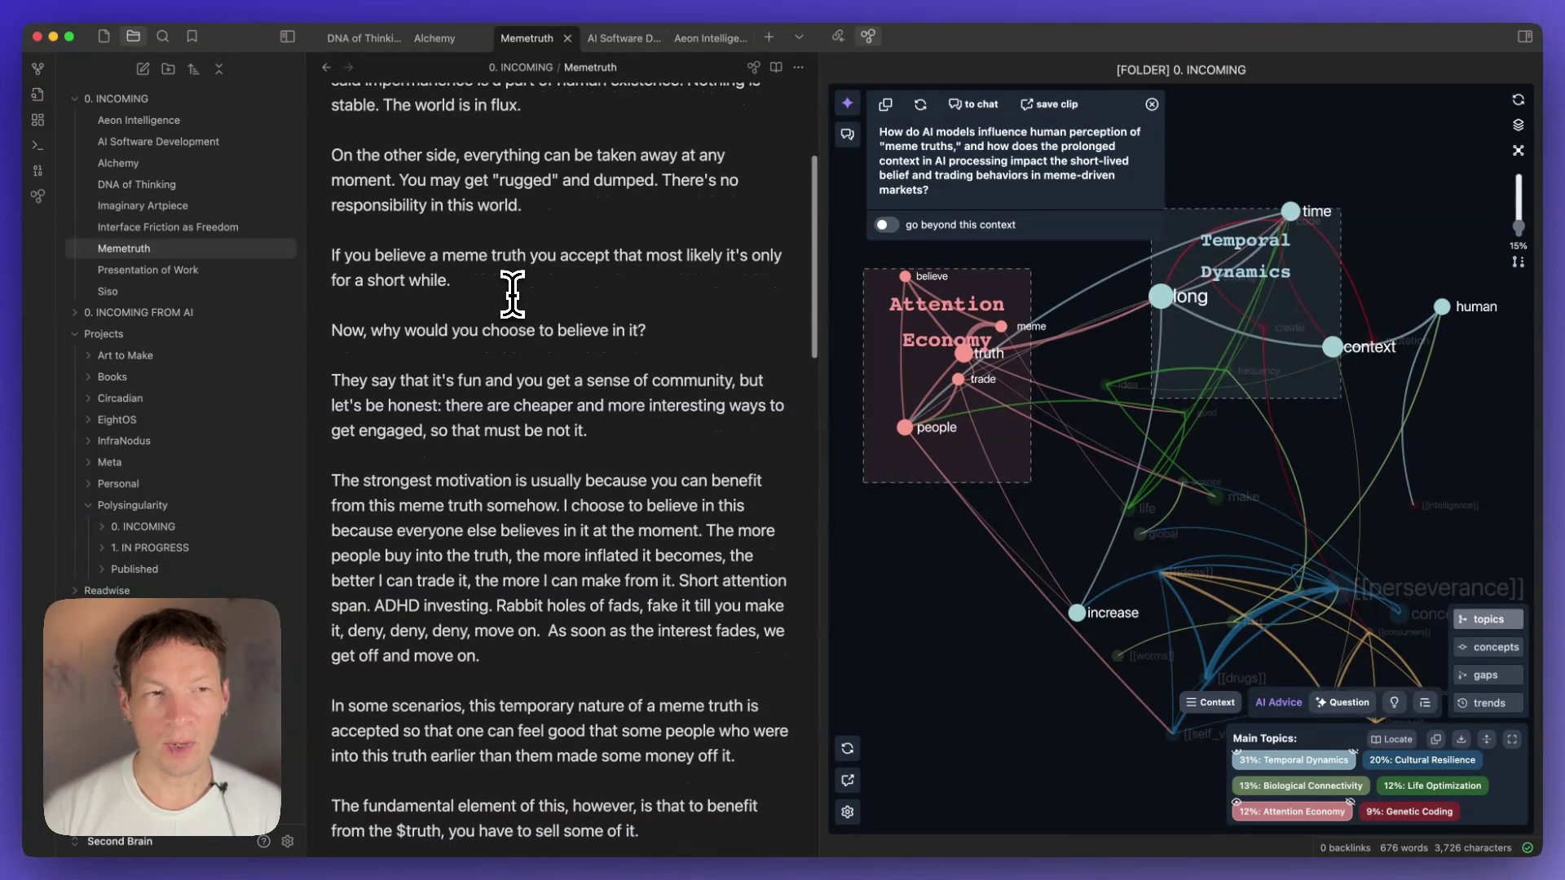
scroll(512, 296, "up", 5)
scroll(512, 296, "down", 20)
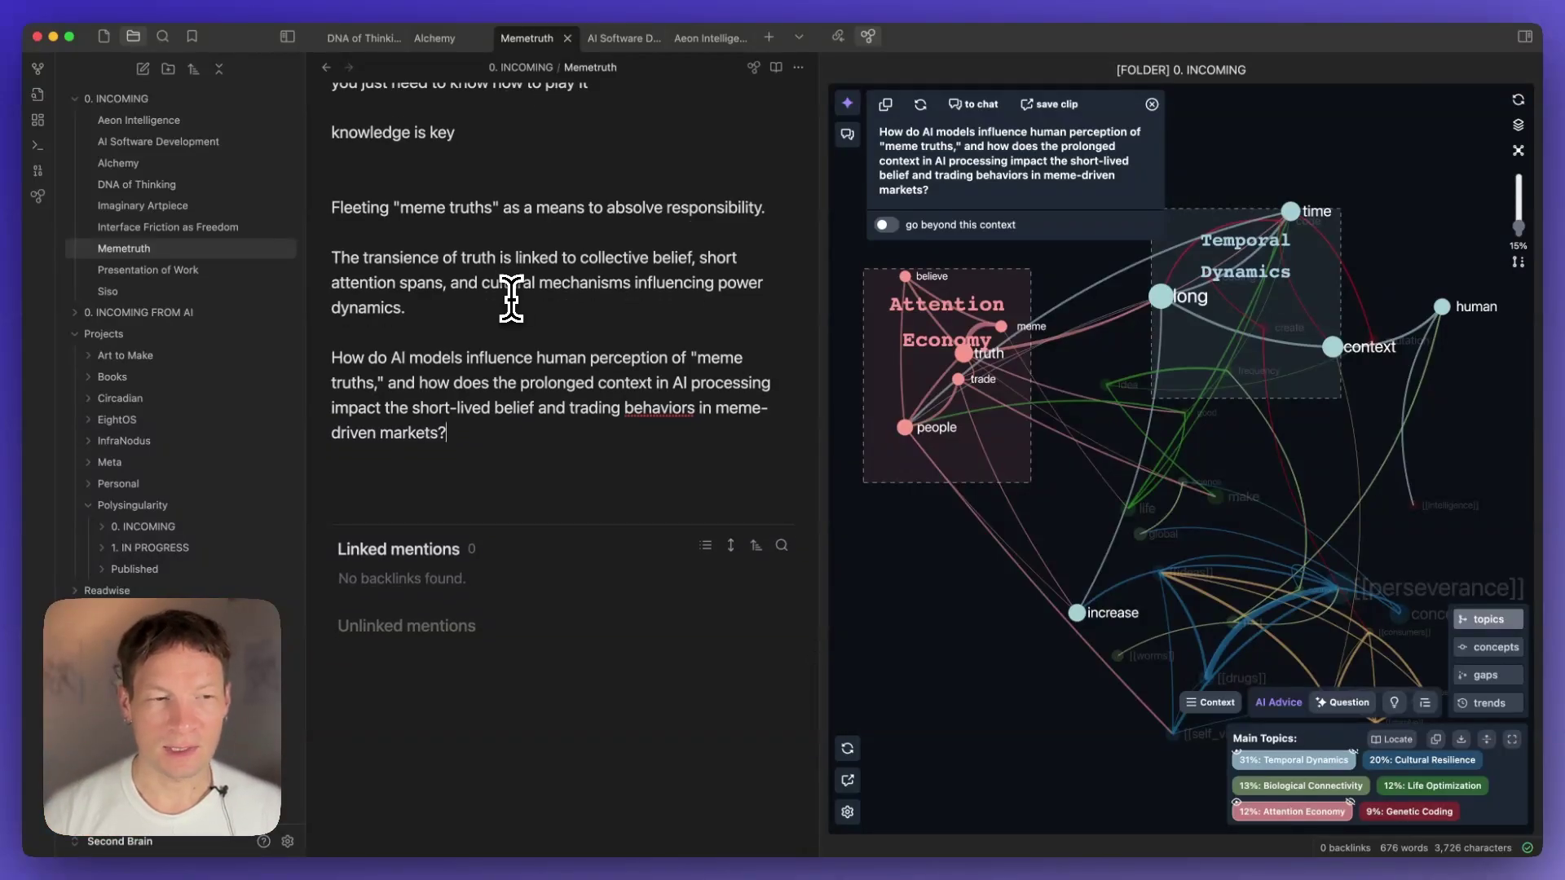
key("Return")
key("Return")
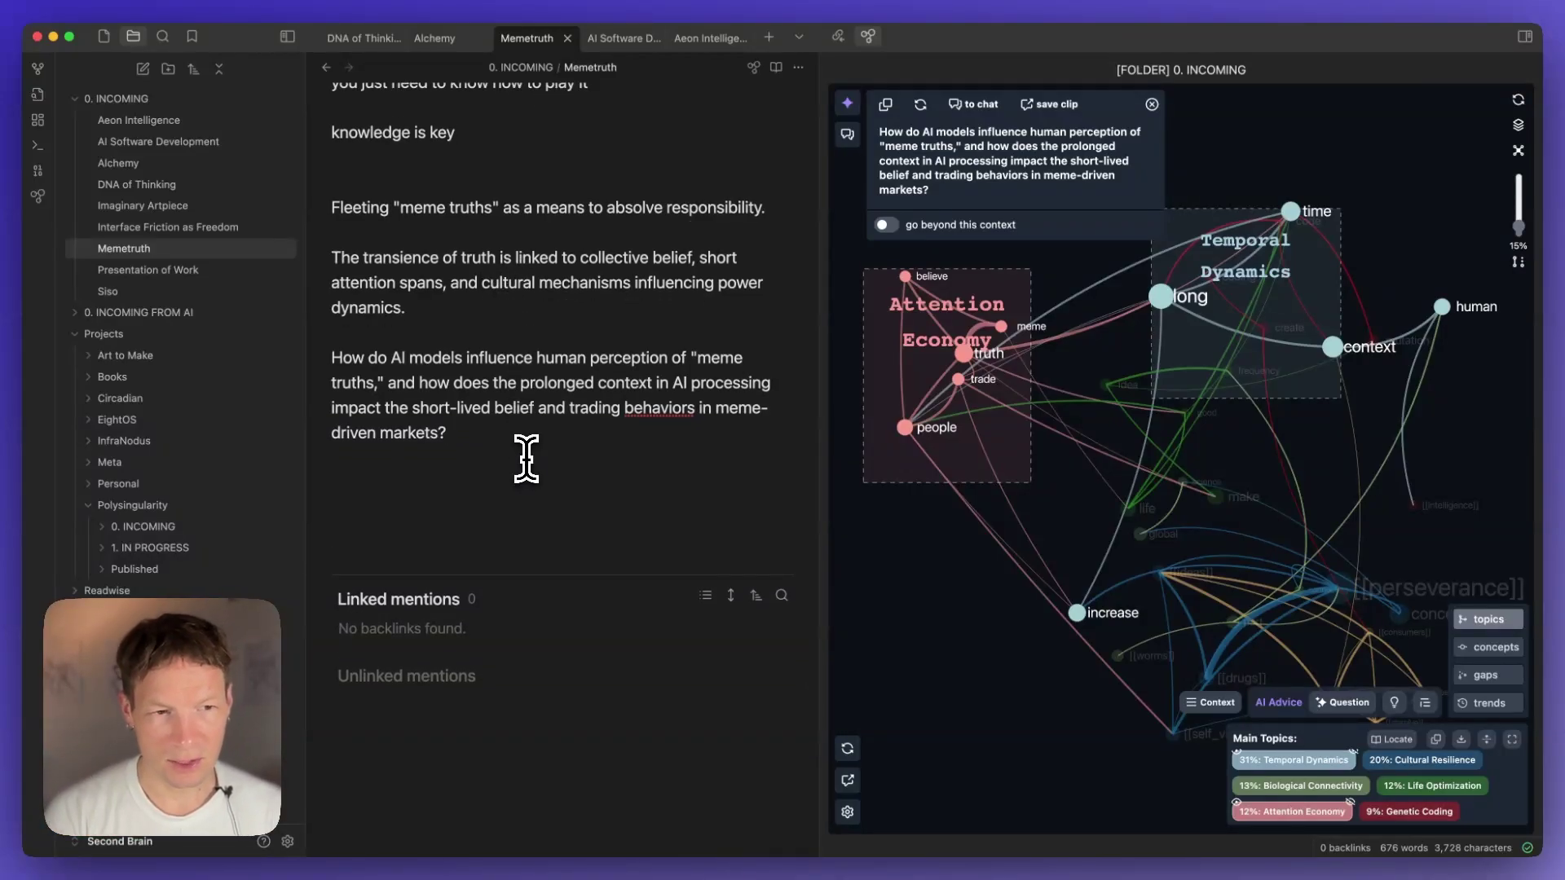
key("BackSpace")
key("Return")
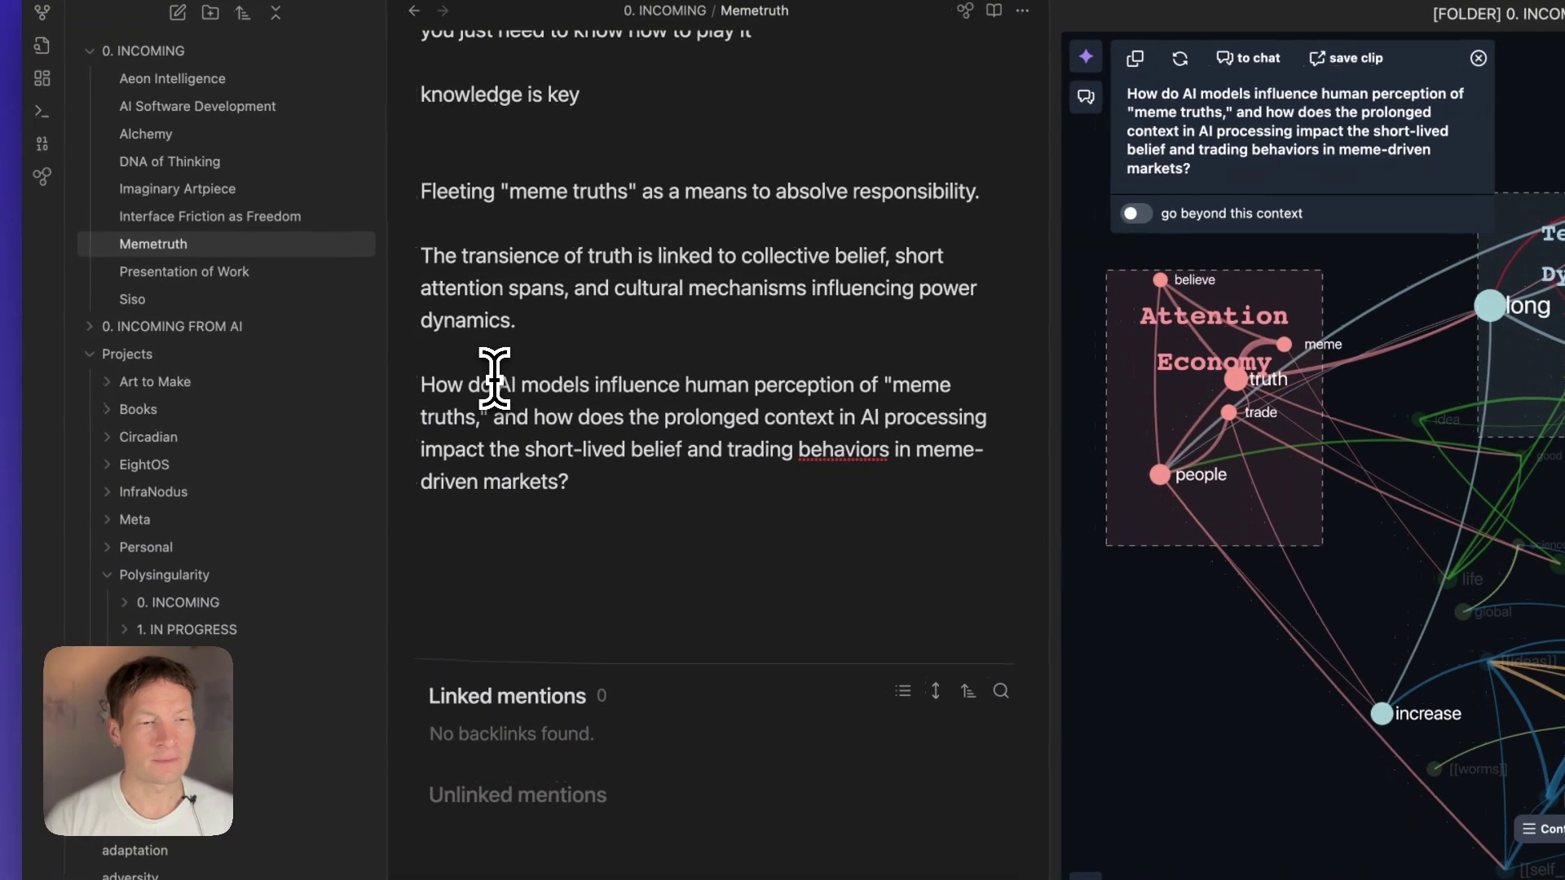
Remove the opening words "How do" from the question at the end of the Memetruth note.
left_click(387, 358)
key("alt+BackSpace")
key("alt+BackSpace")
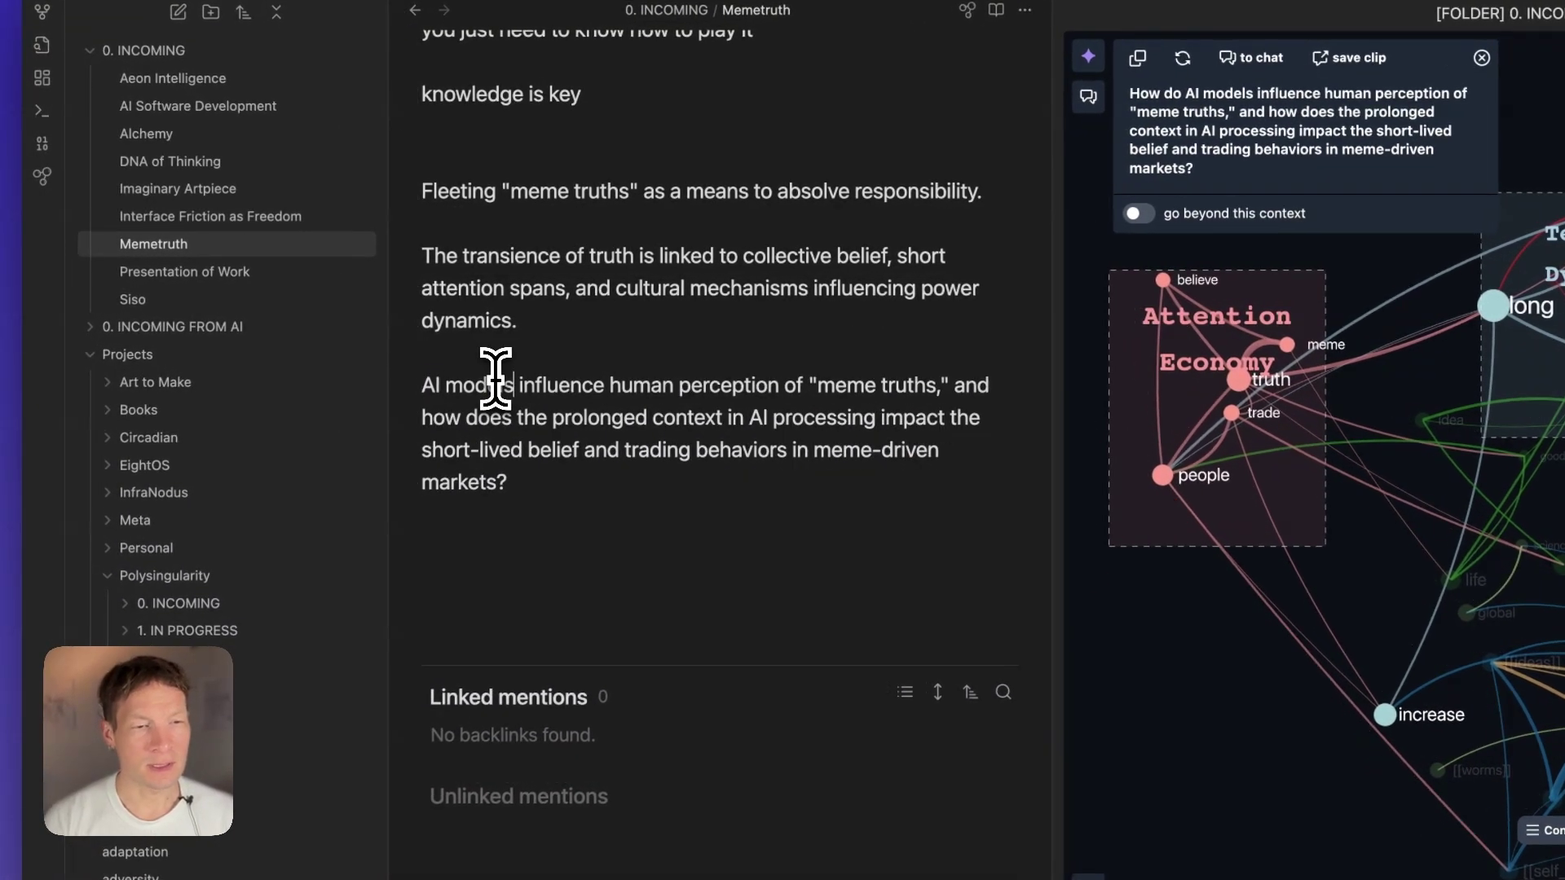
Replace the text from "influence" through "context in" with "increase the intensity of memes because they can produce them in huge amounts.".
key("shift+alt+Right")
key("shift+alt+Right")
key("shift+alt+Right")
key("shift+alt+Right")
key("shift+alt+Right")
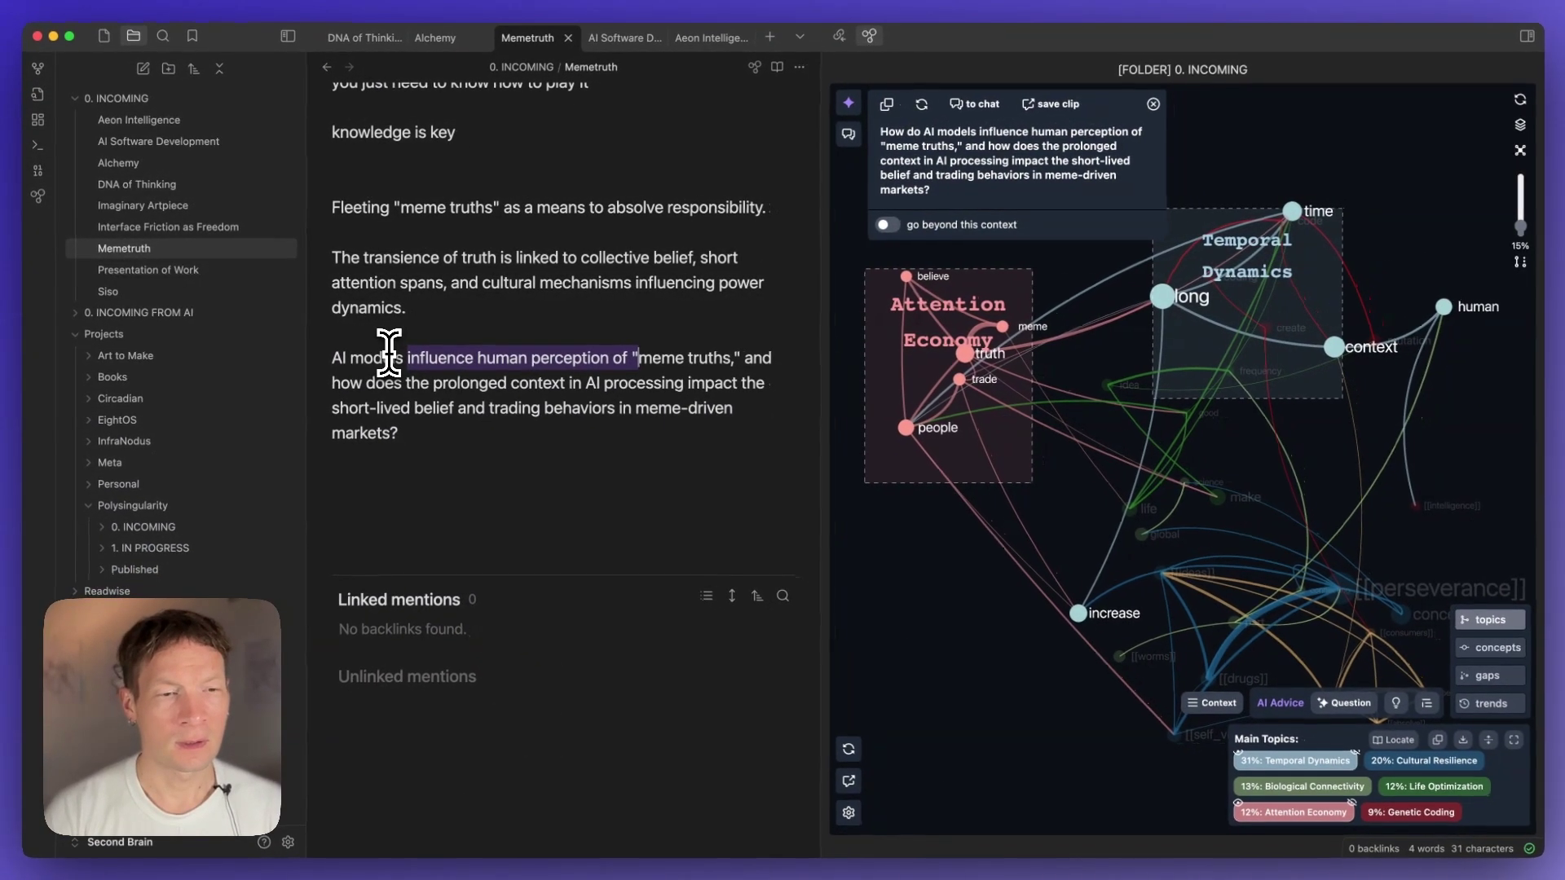
key("shift+alt+Right")
key("shift+alt+Right")
key("shift+alt+Right")
key("shift+alt+Right")
key("shift+alt+Right")
key("shift+alt+Right")
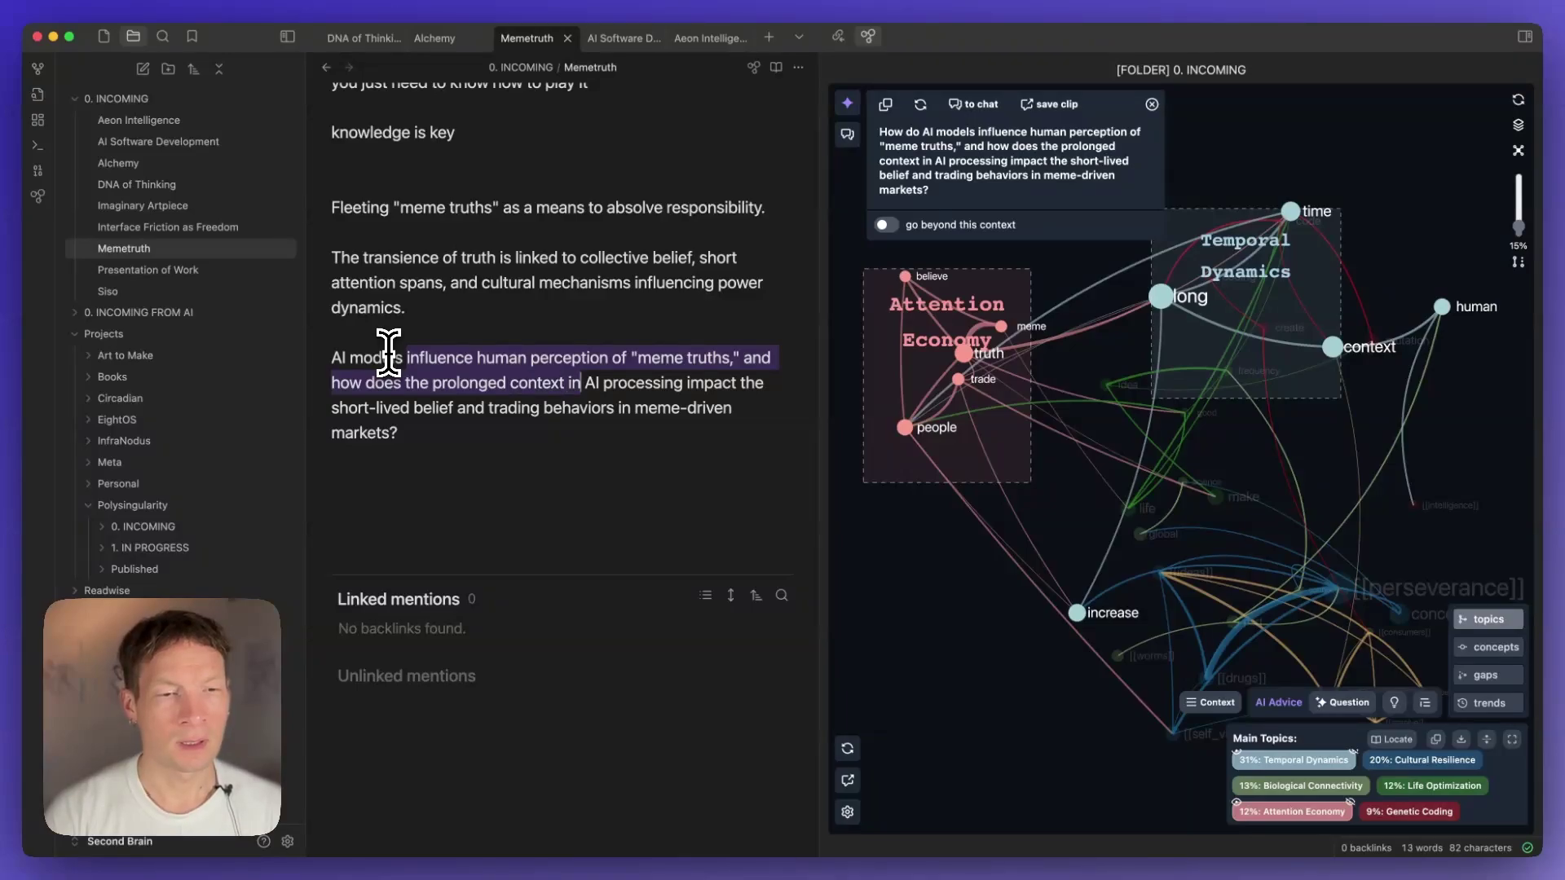
type("increase the intens")
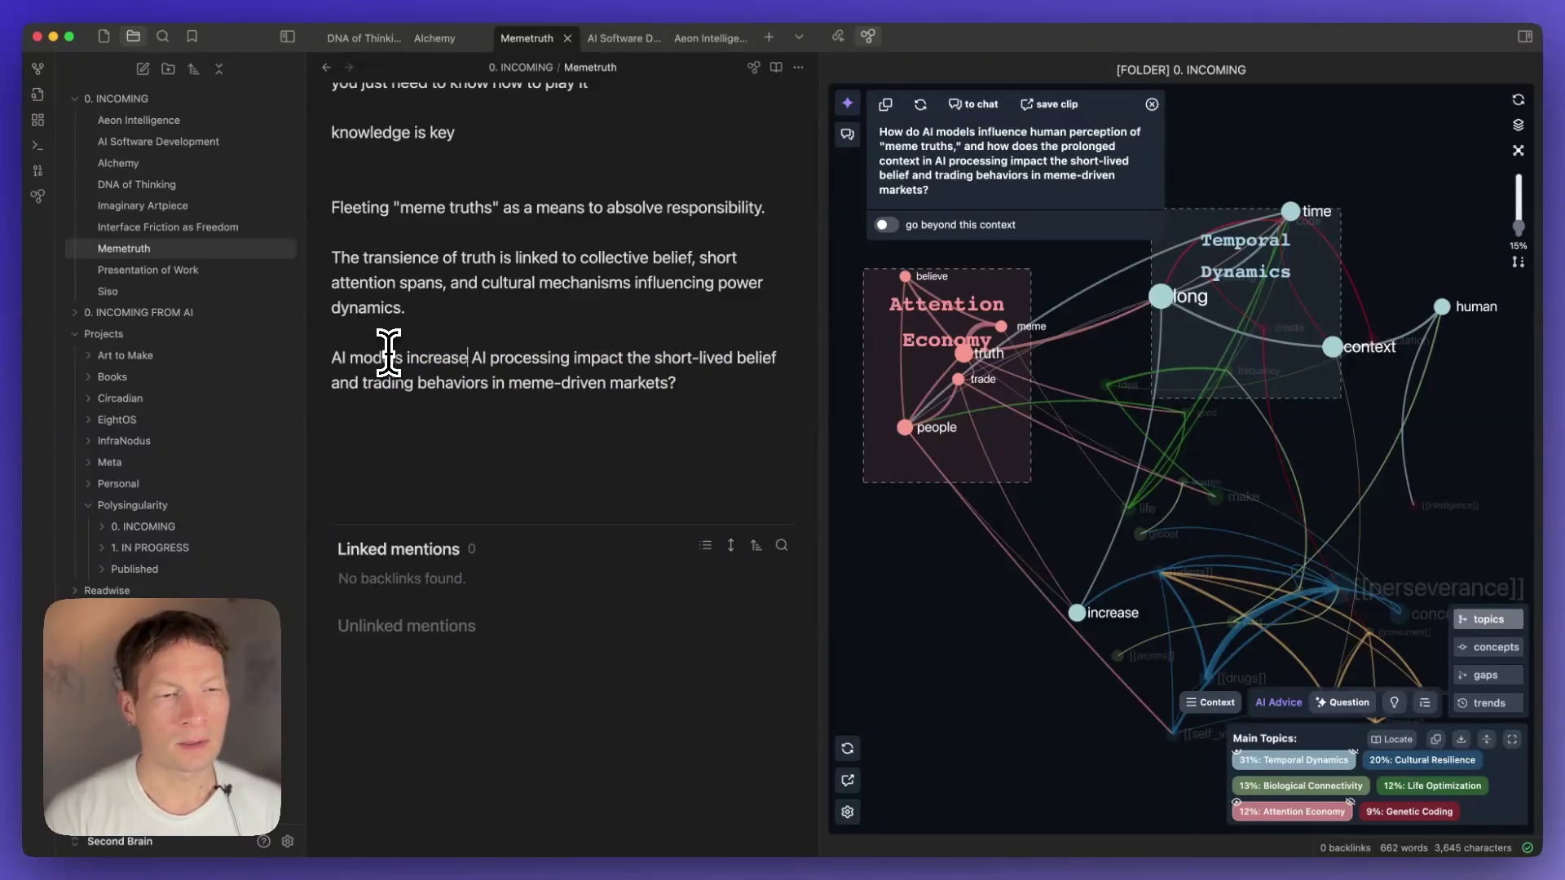
type("ity of memes")
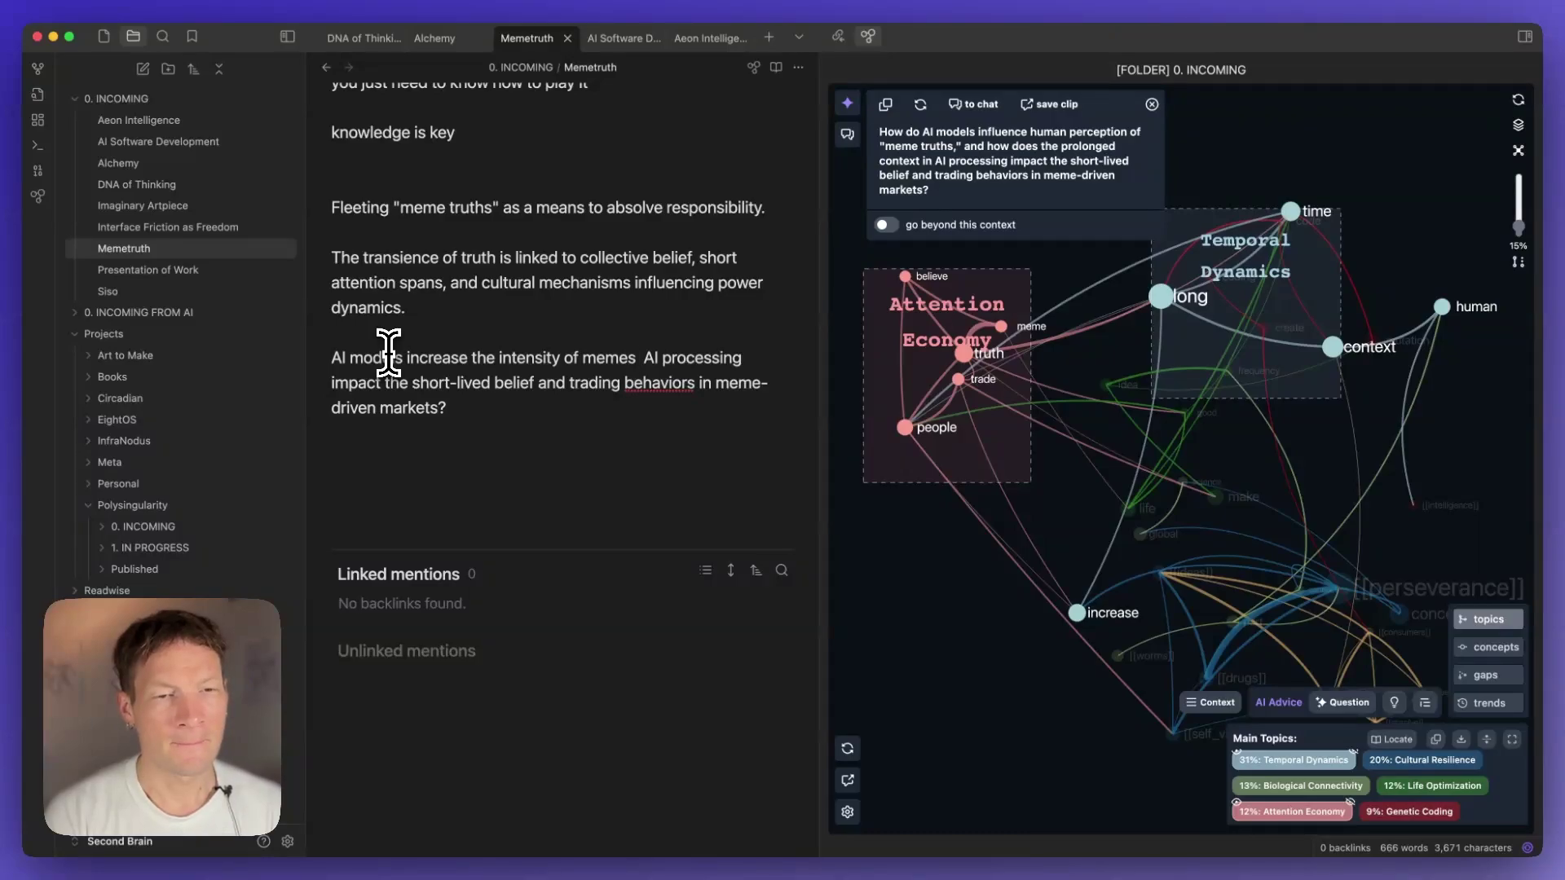
type(" because")
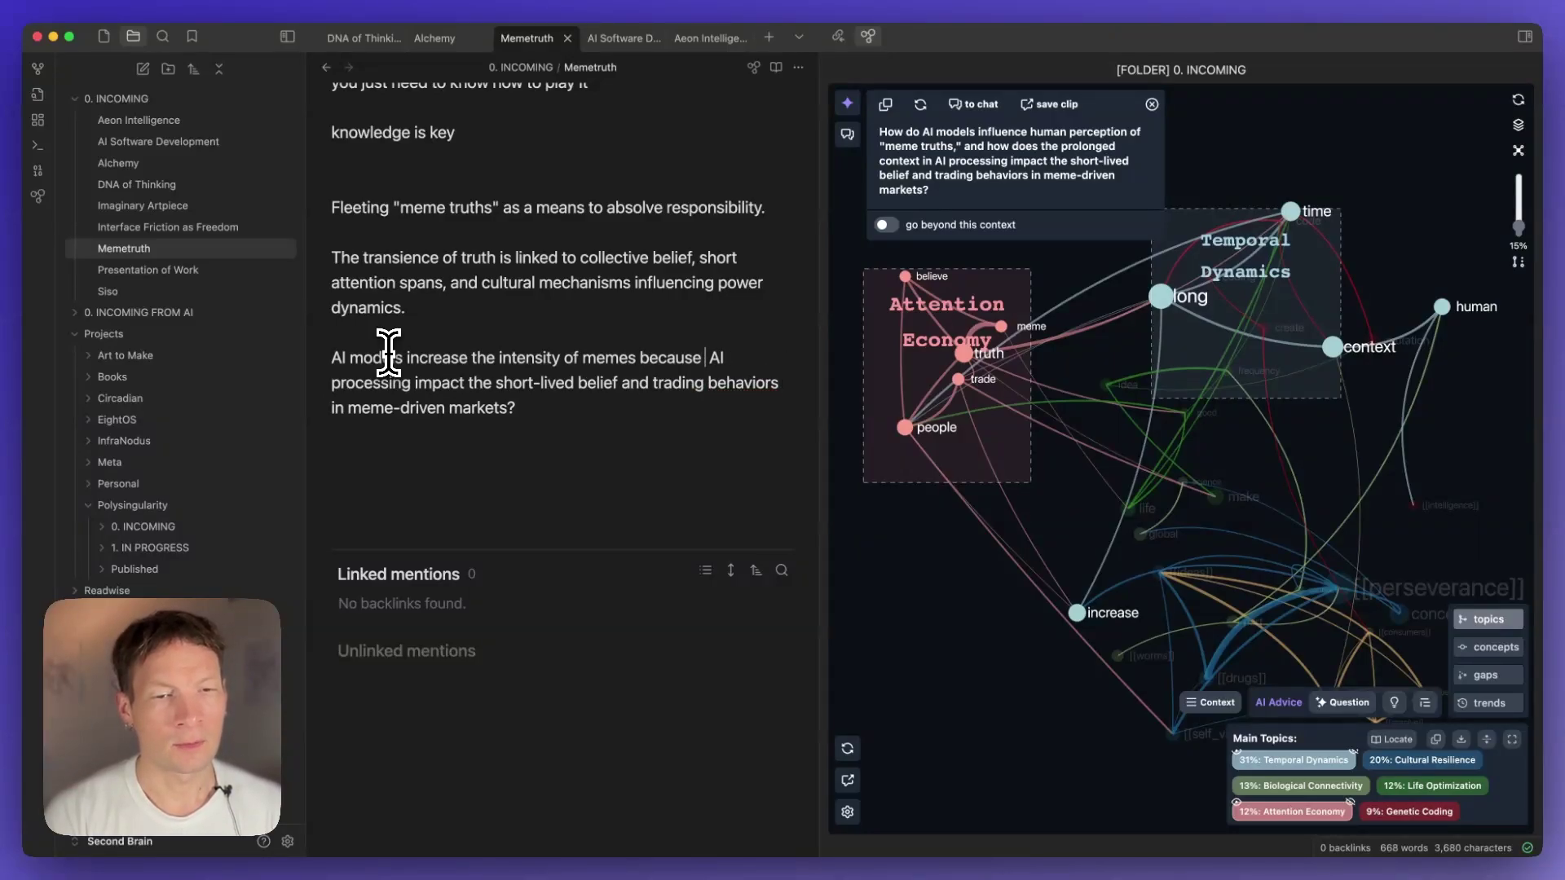
type(" they can produce them in")
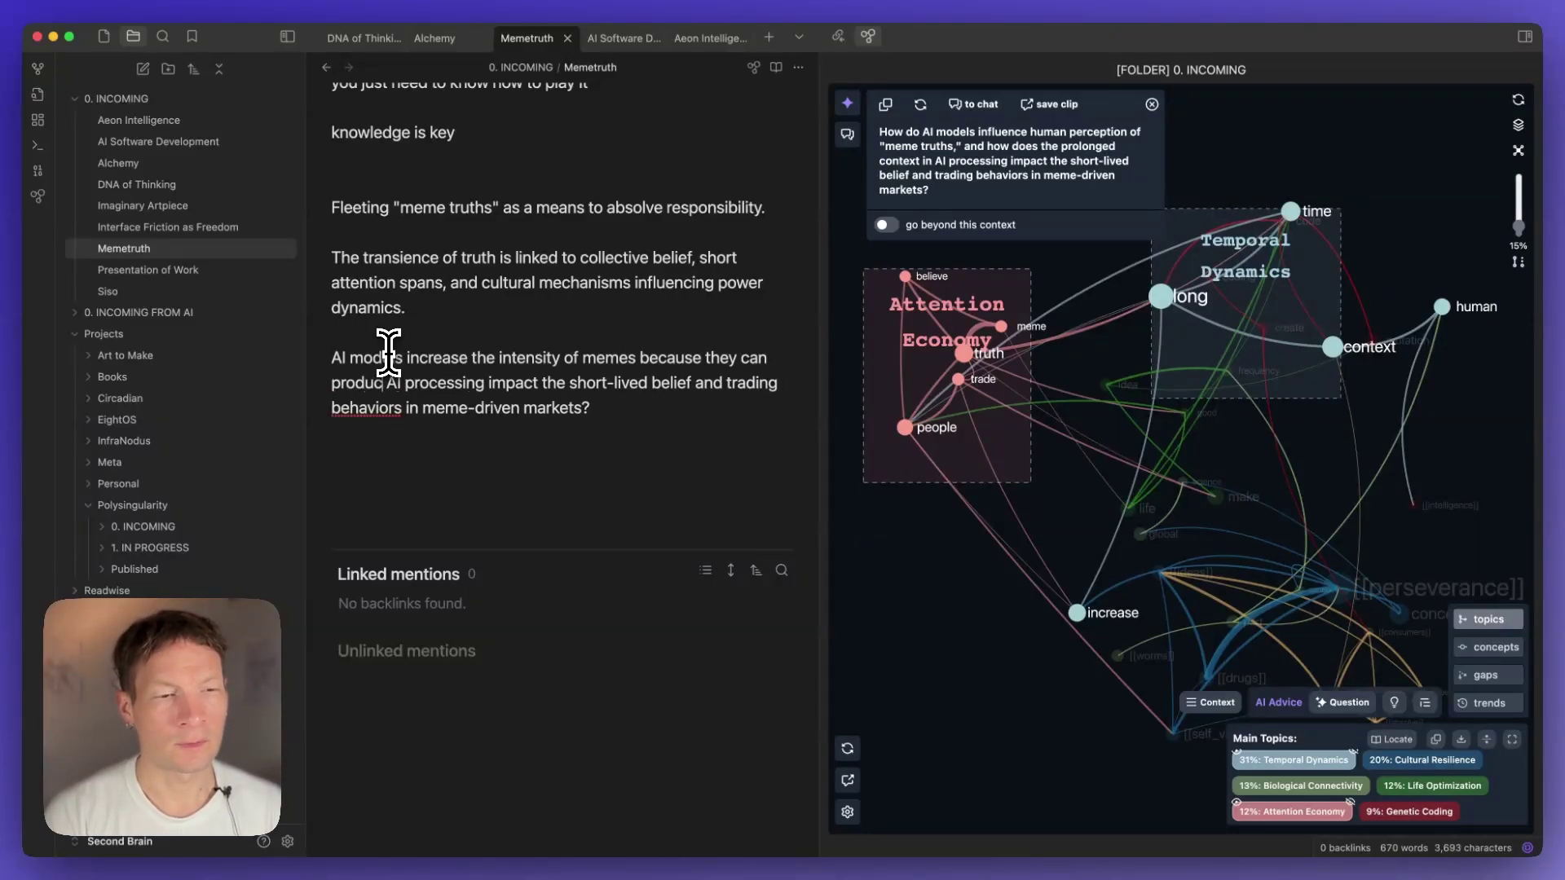
type(" huge amounts. B")
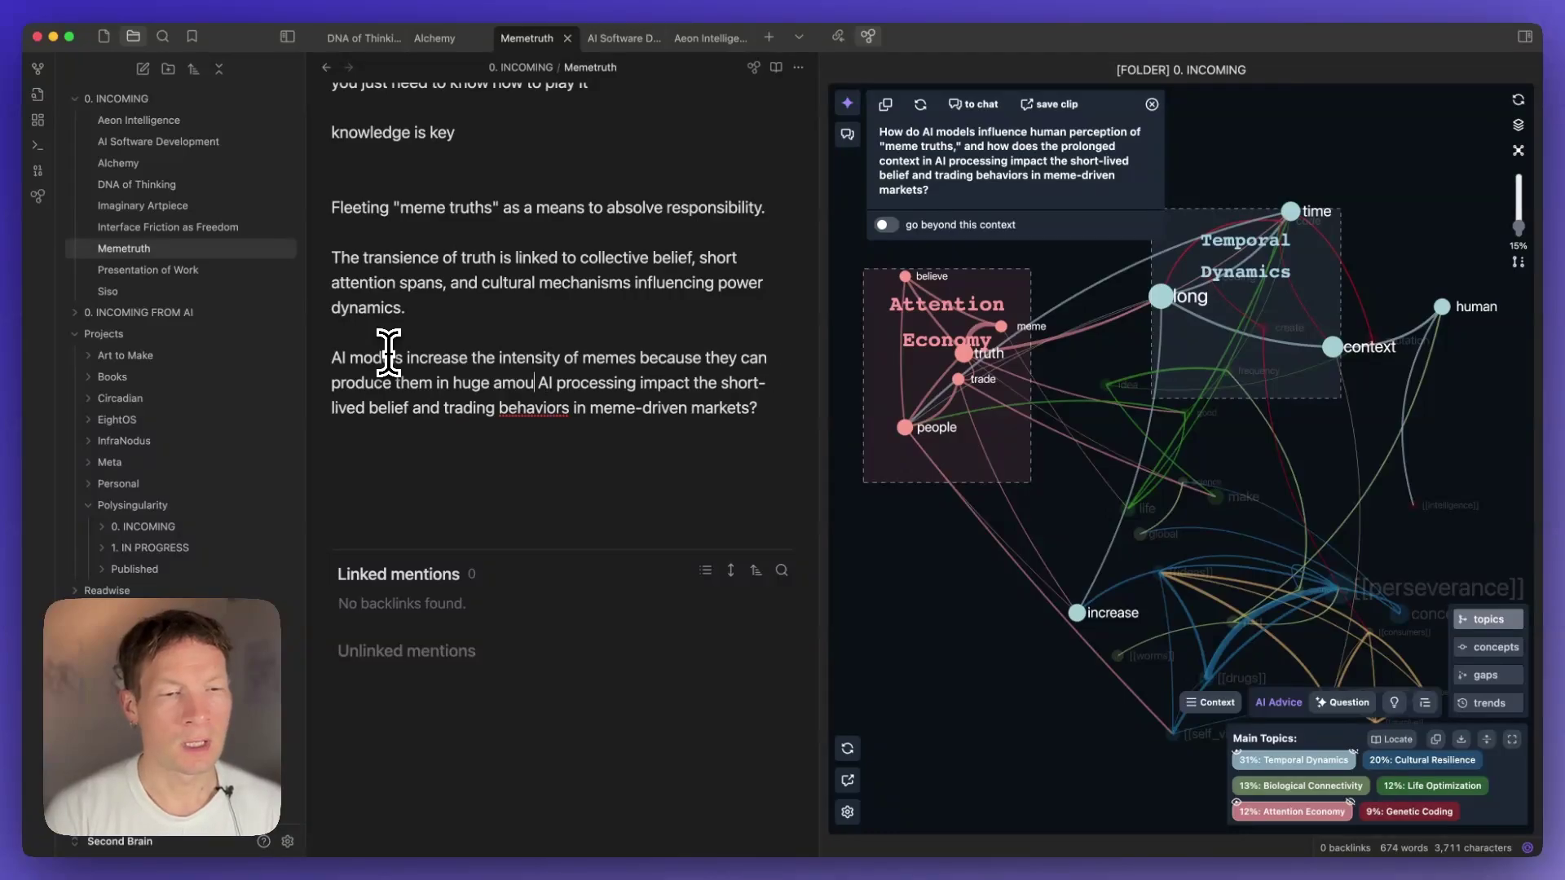
Continue the paragraph after "huge amounts." with "But as the context window increases, they become more prone to hallucinations".
type("ut as the context")
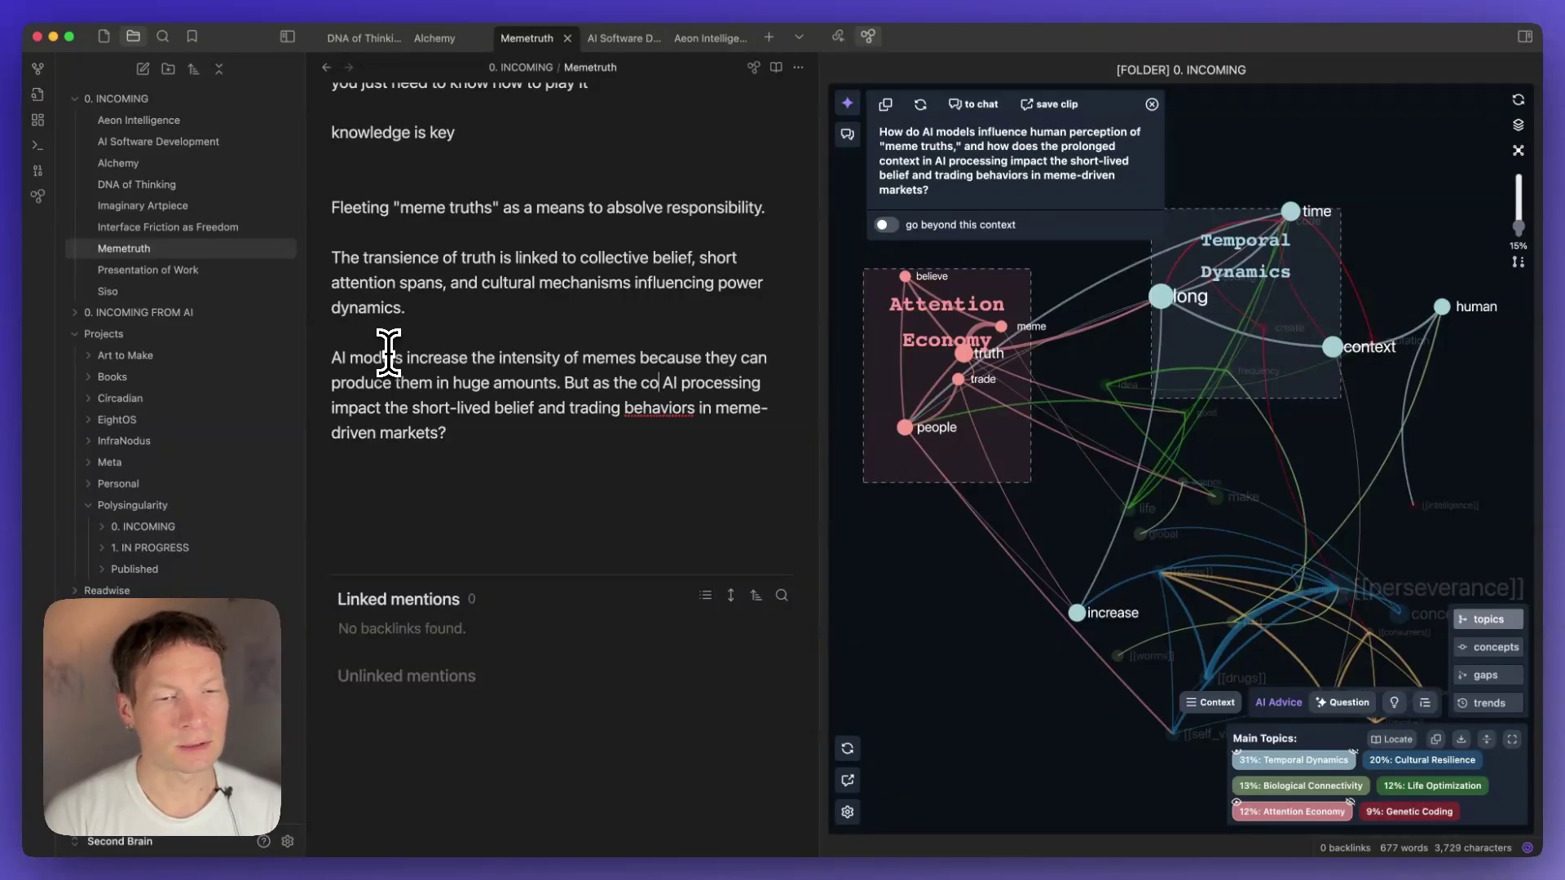
type(" window increases")
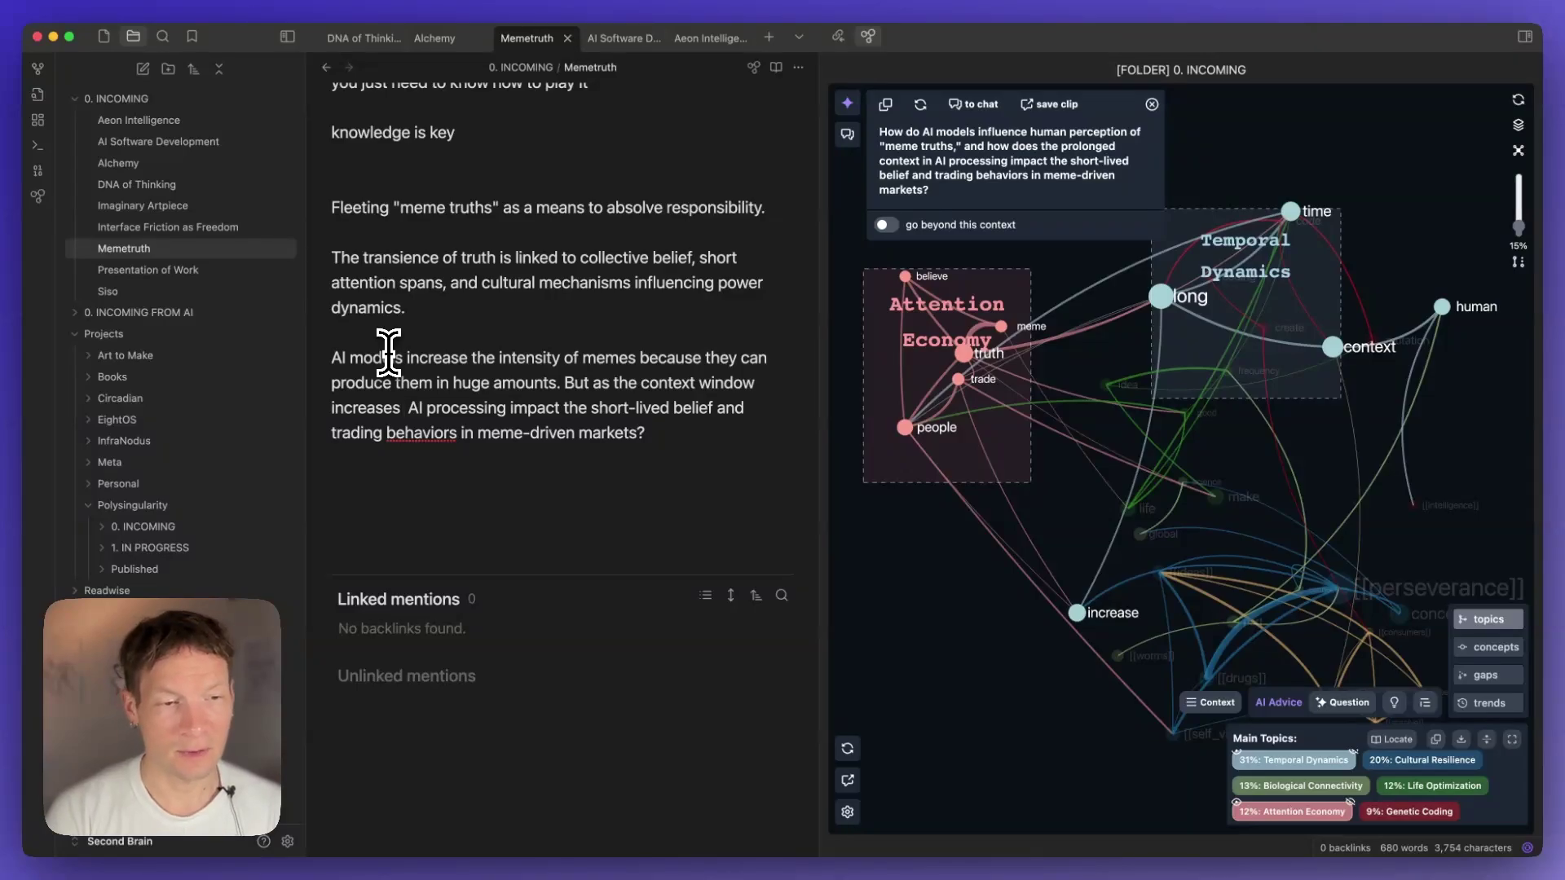
key("BackSpace")
type(", they become")
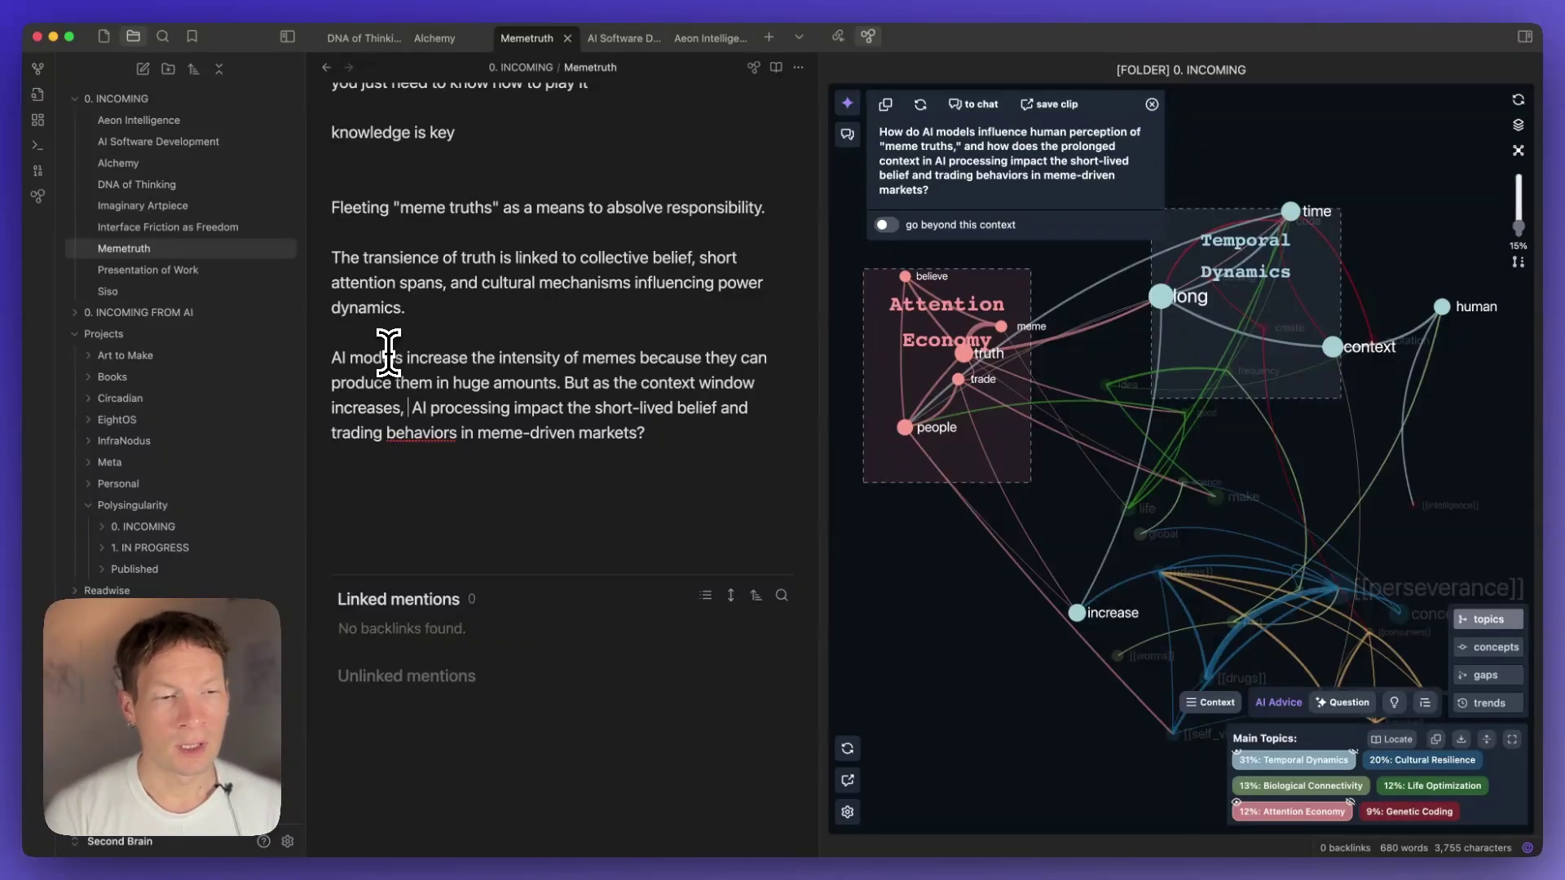
type(" more pronb")
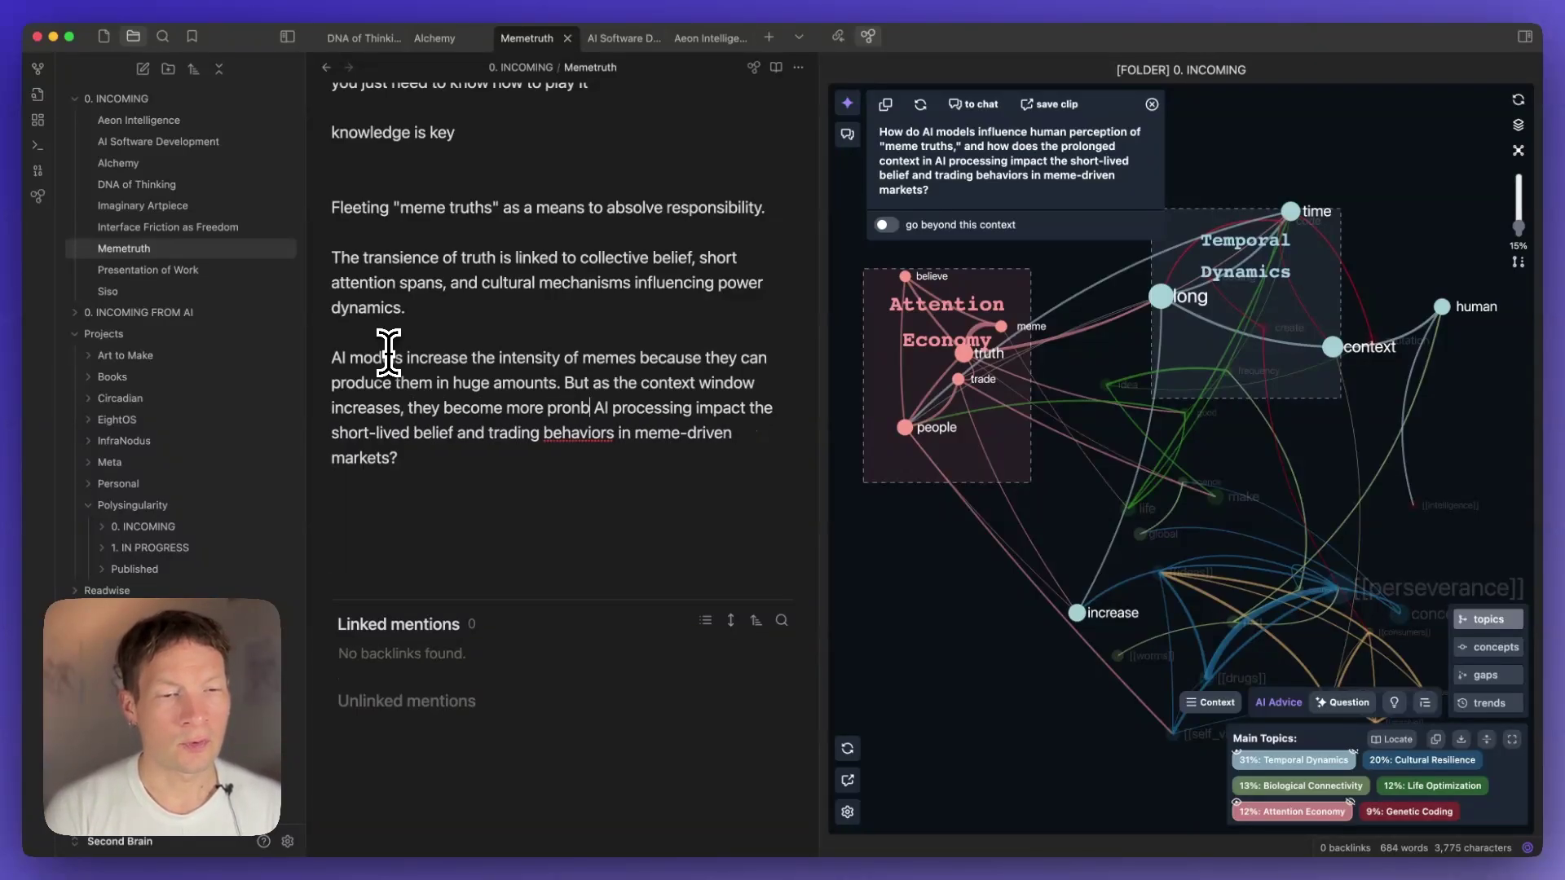
type(" to a")
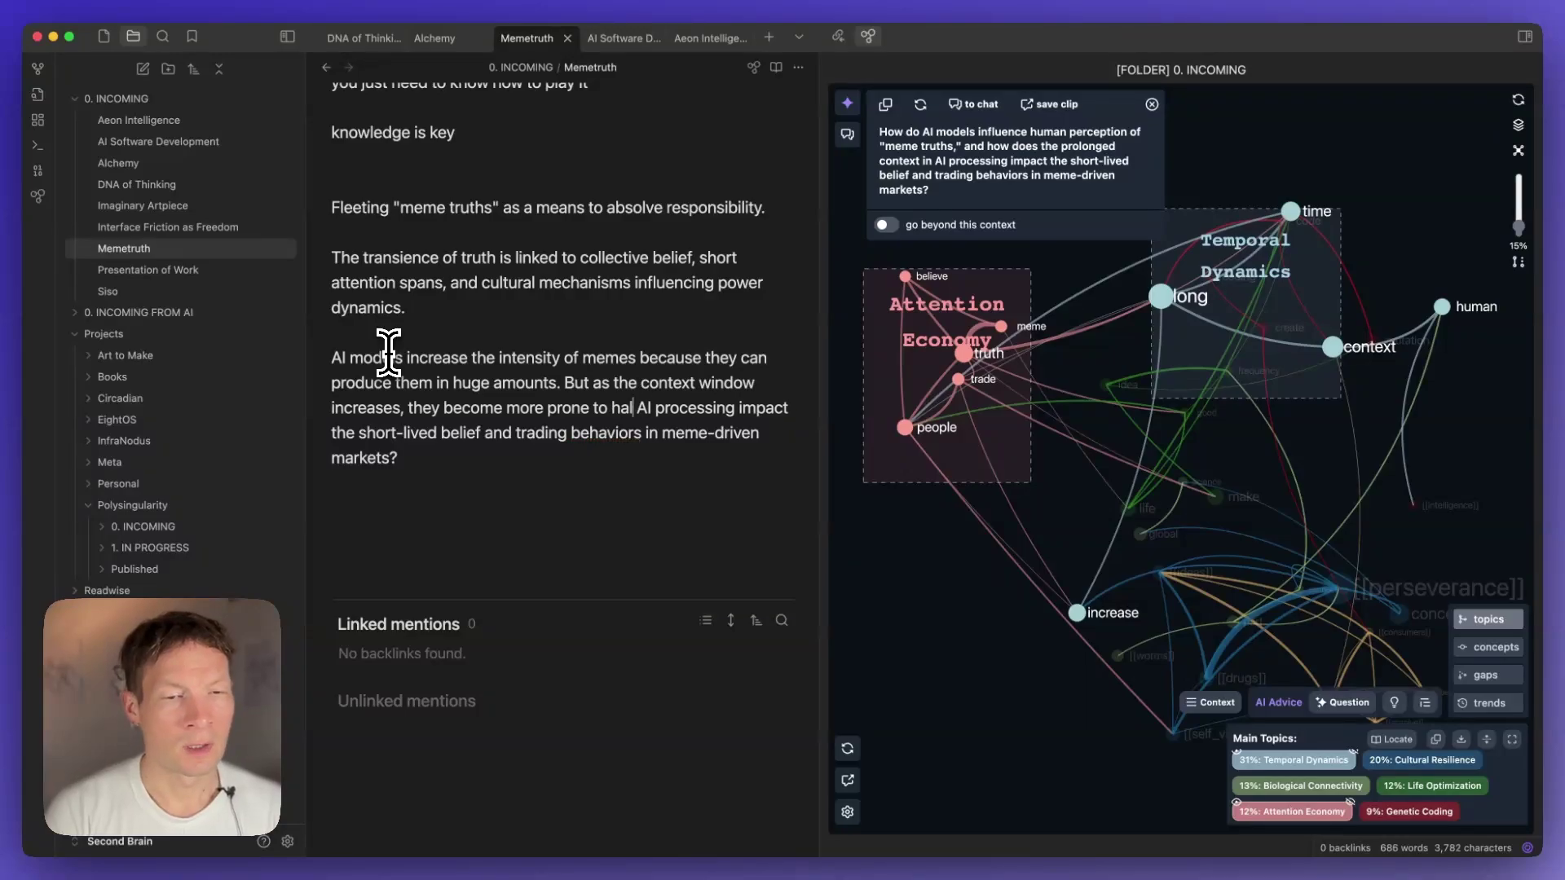
type("luc")
type("ations")
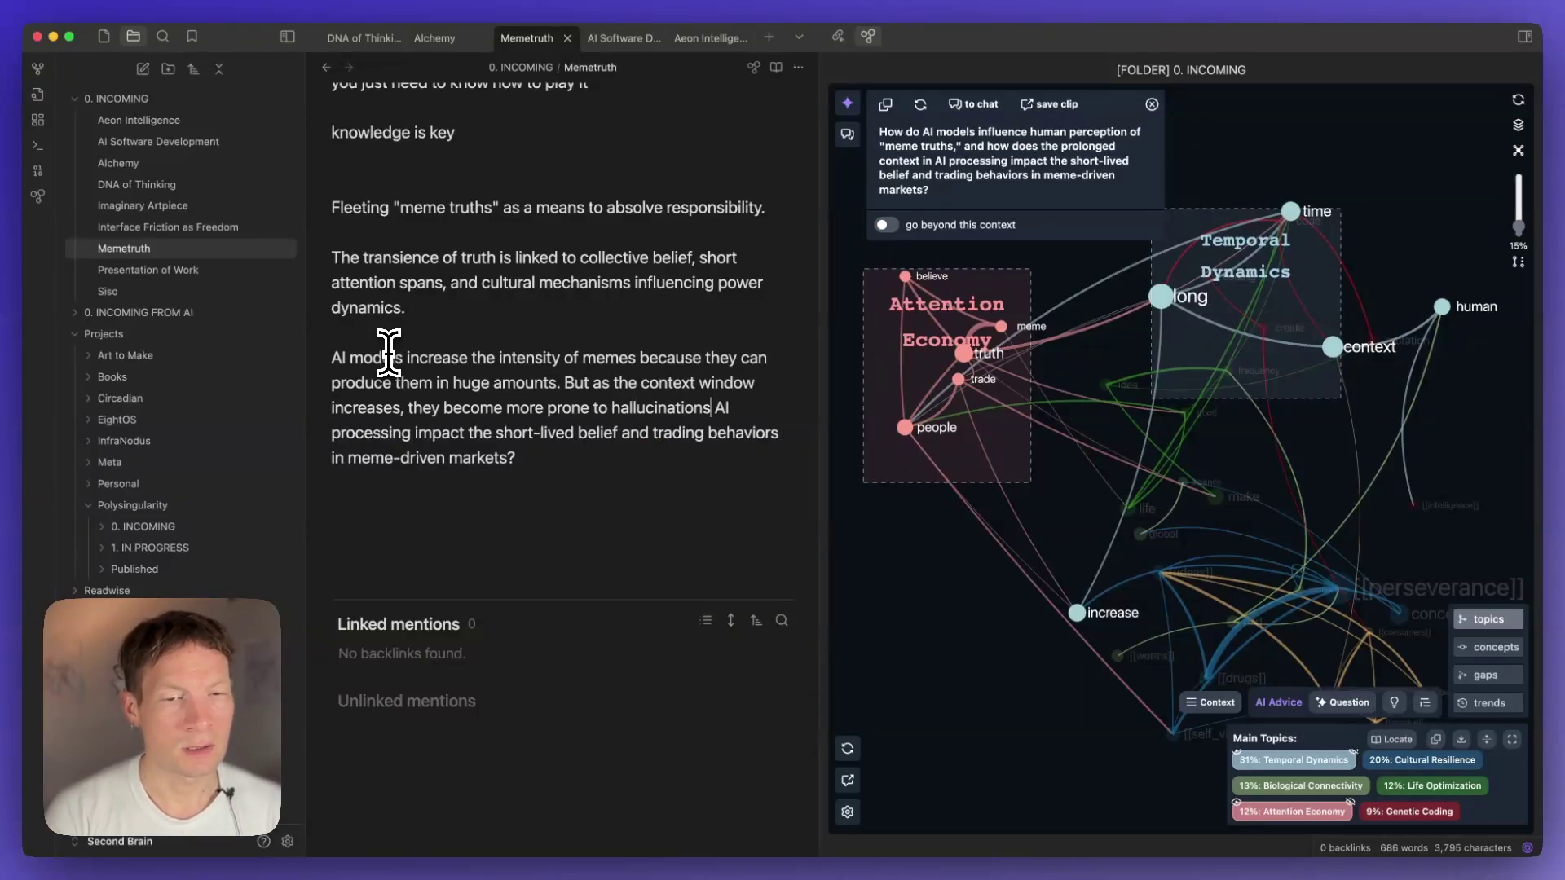
Complete the hallucinations sentence with ", so even a slightest trace of rationality is lost.".
type(" even a slight")
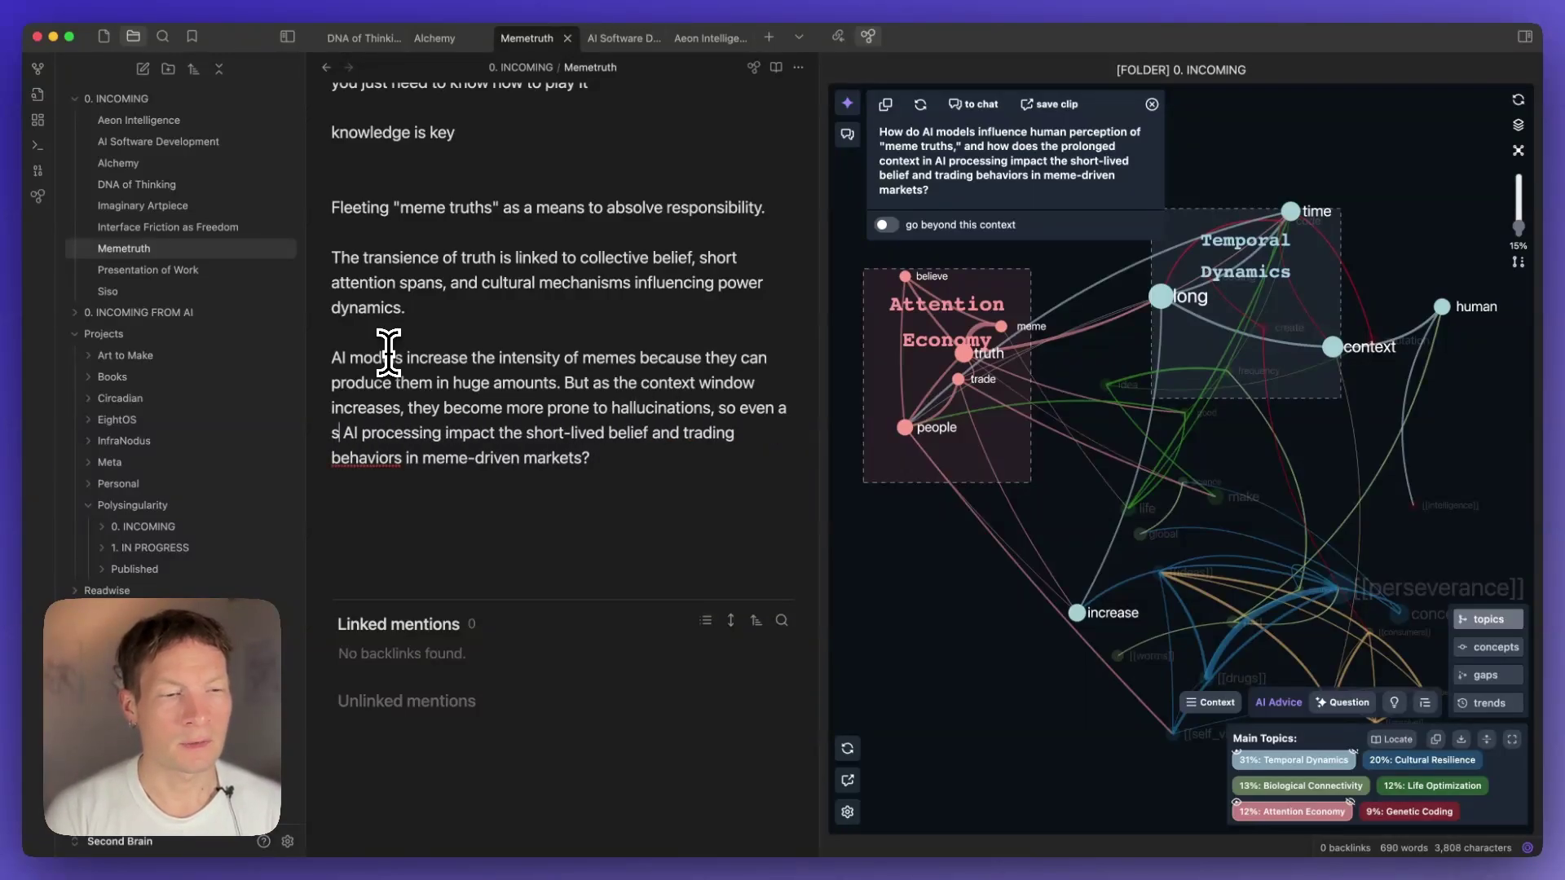
type("est trace of ")
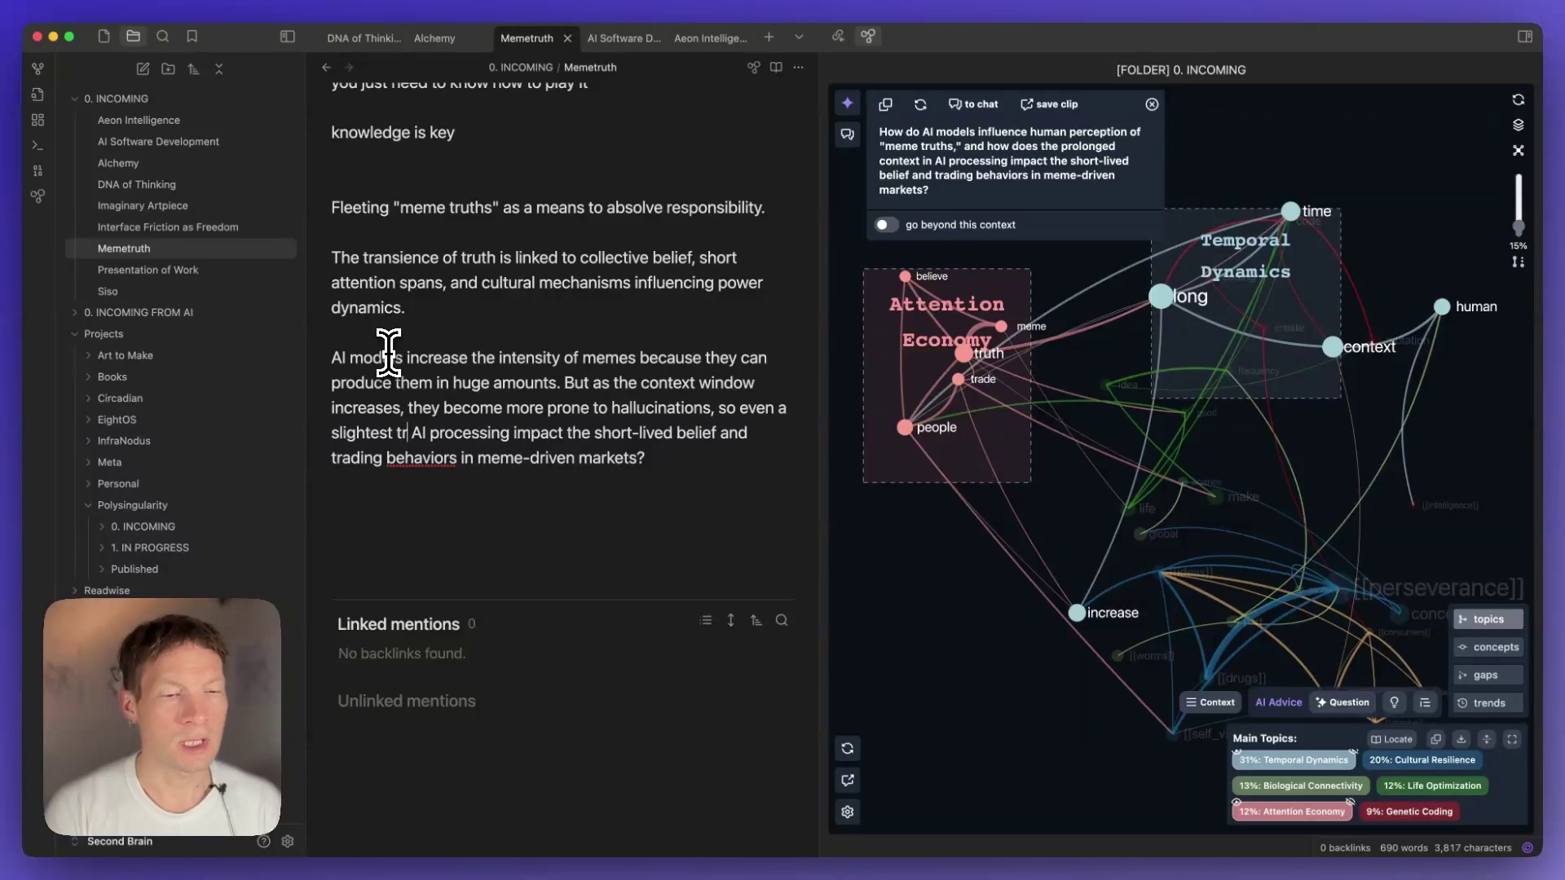
type("rationality is lo")
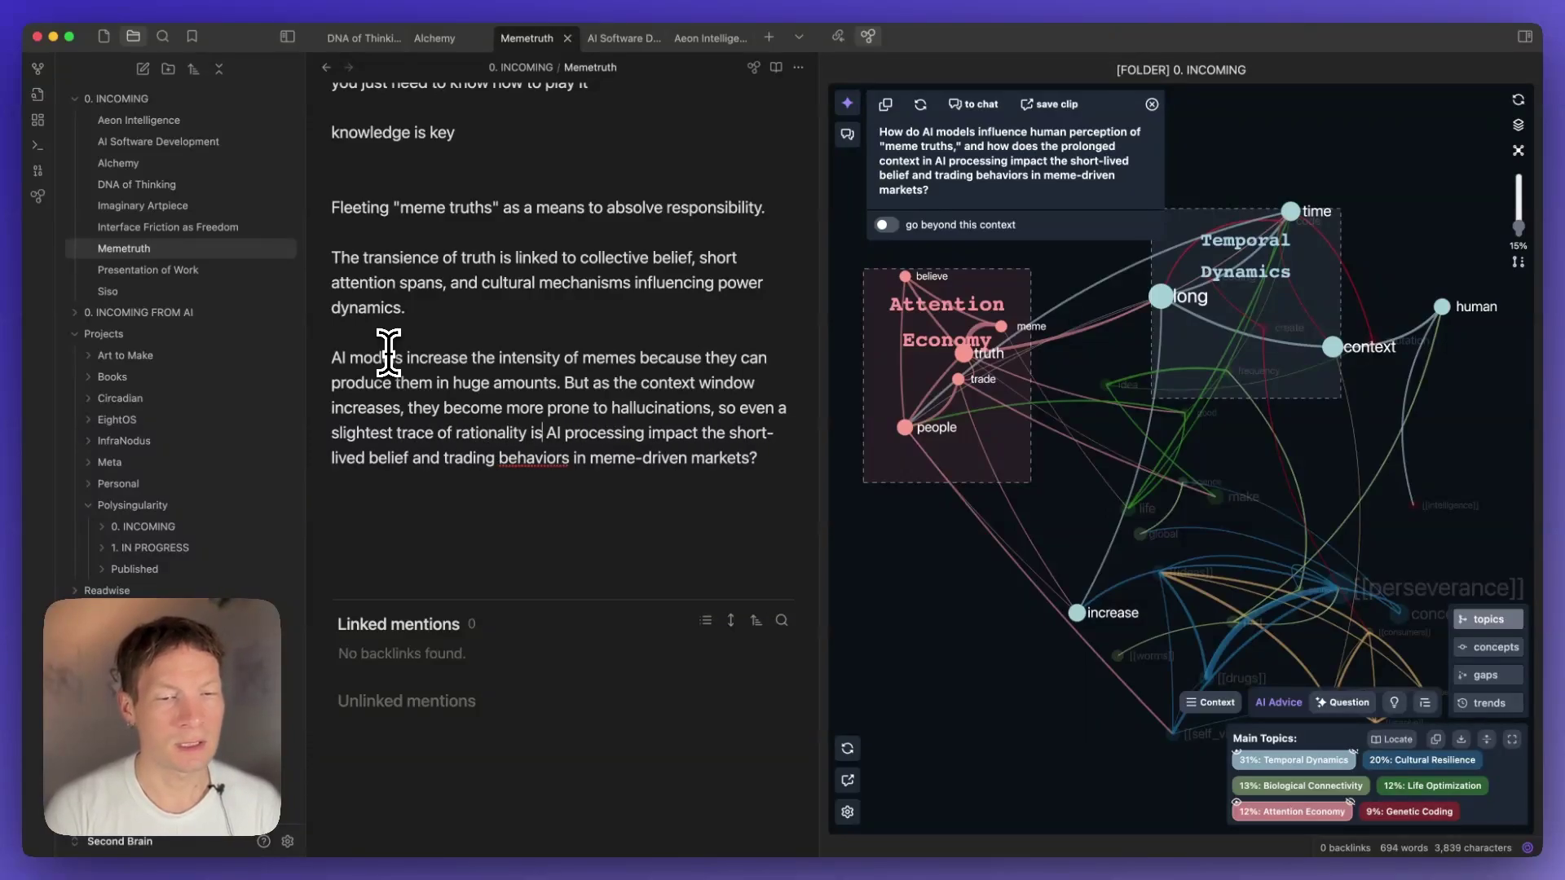
type("st.")
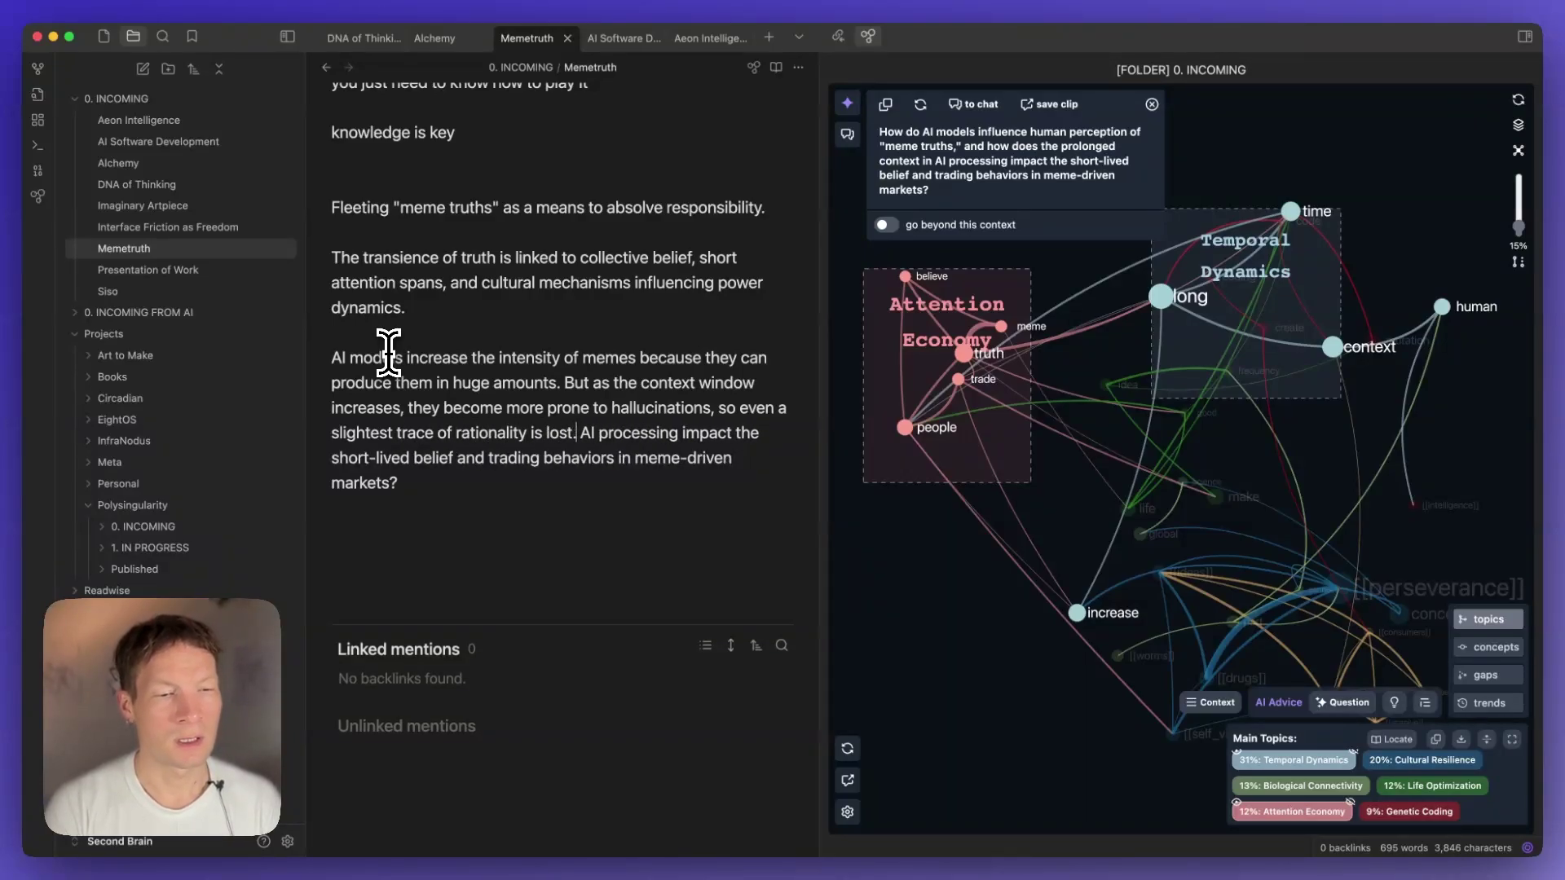
Rework the leftover question text into "Which makes beliefs even more short-lived and produces bizarre trading behaviors in meme-driven markets. Fuelled by algorithms.".
key("alt+Delete")
key("alt+Delete")
type("WHich")
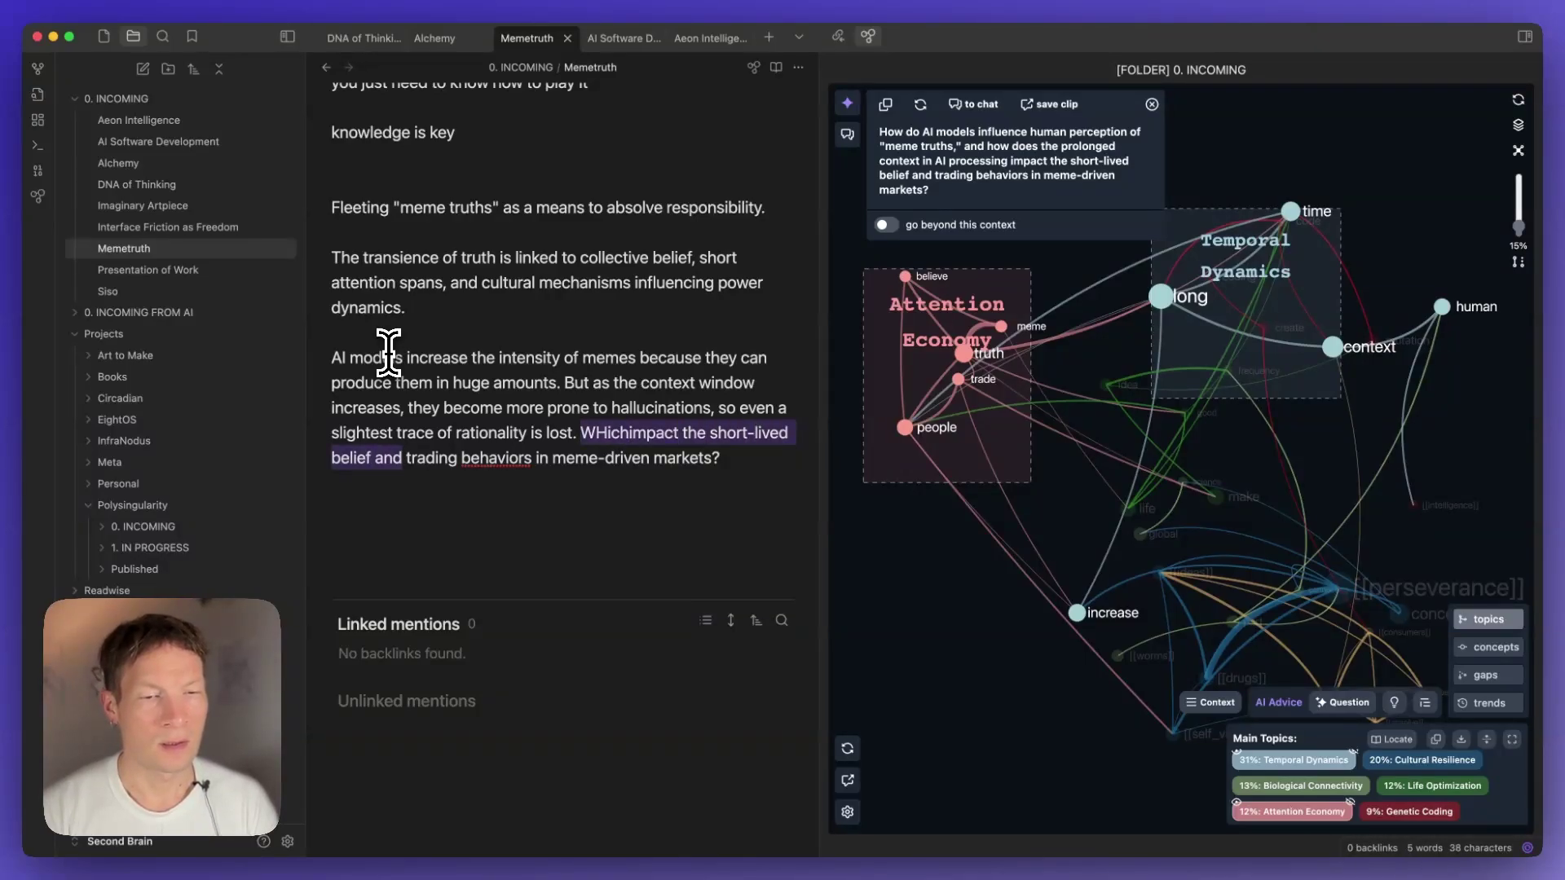
type("Which makes")
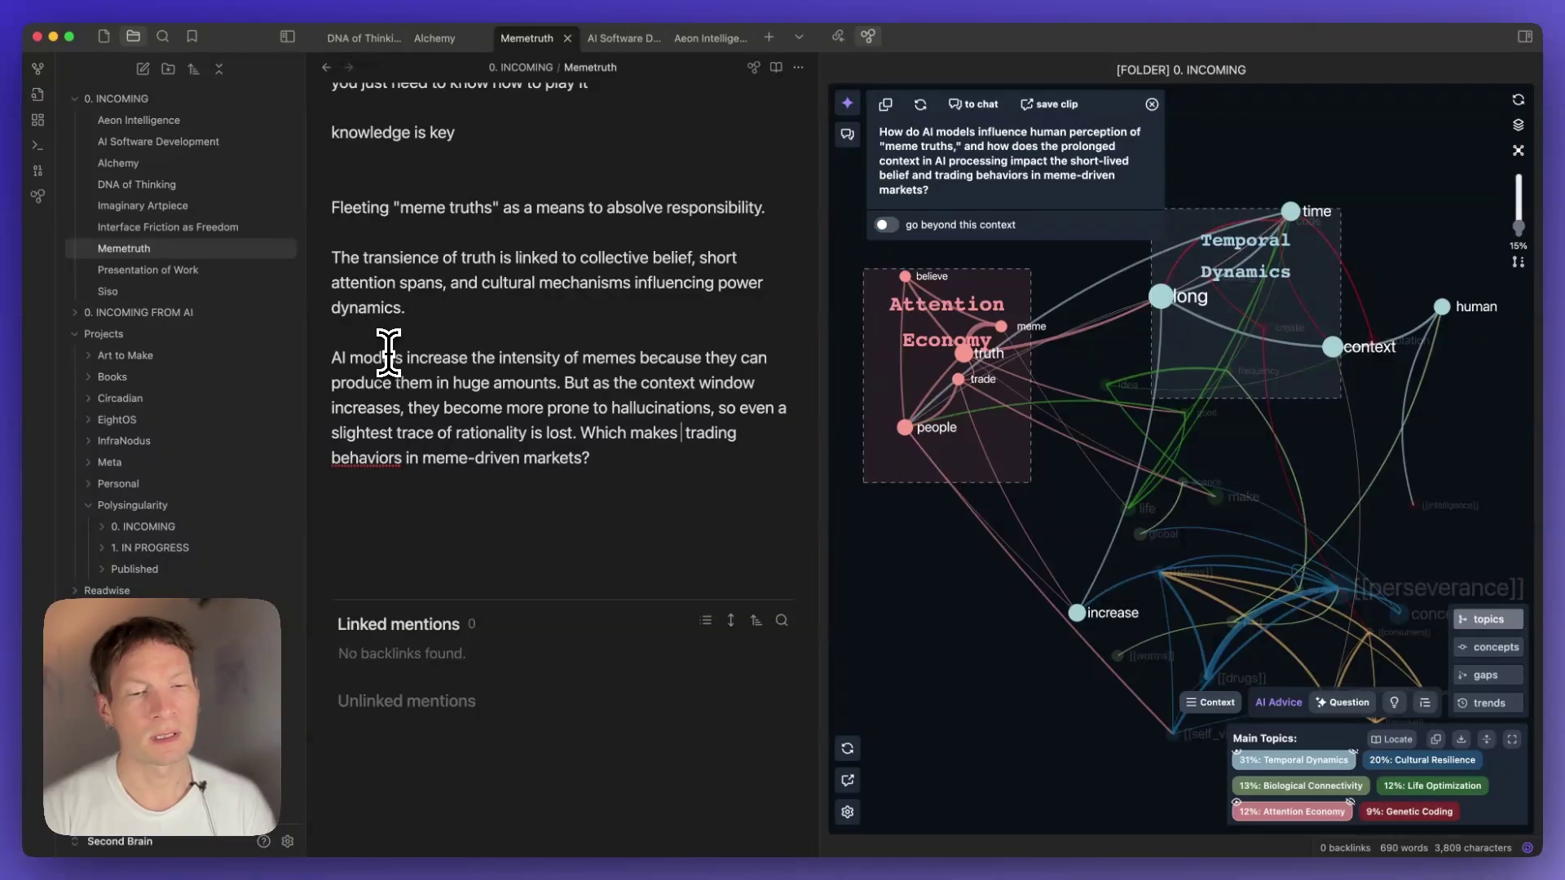
type(" beliefs even")
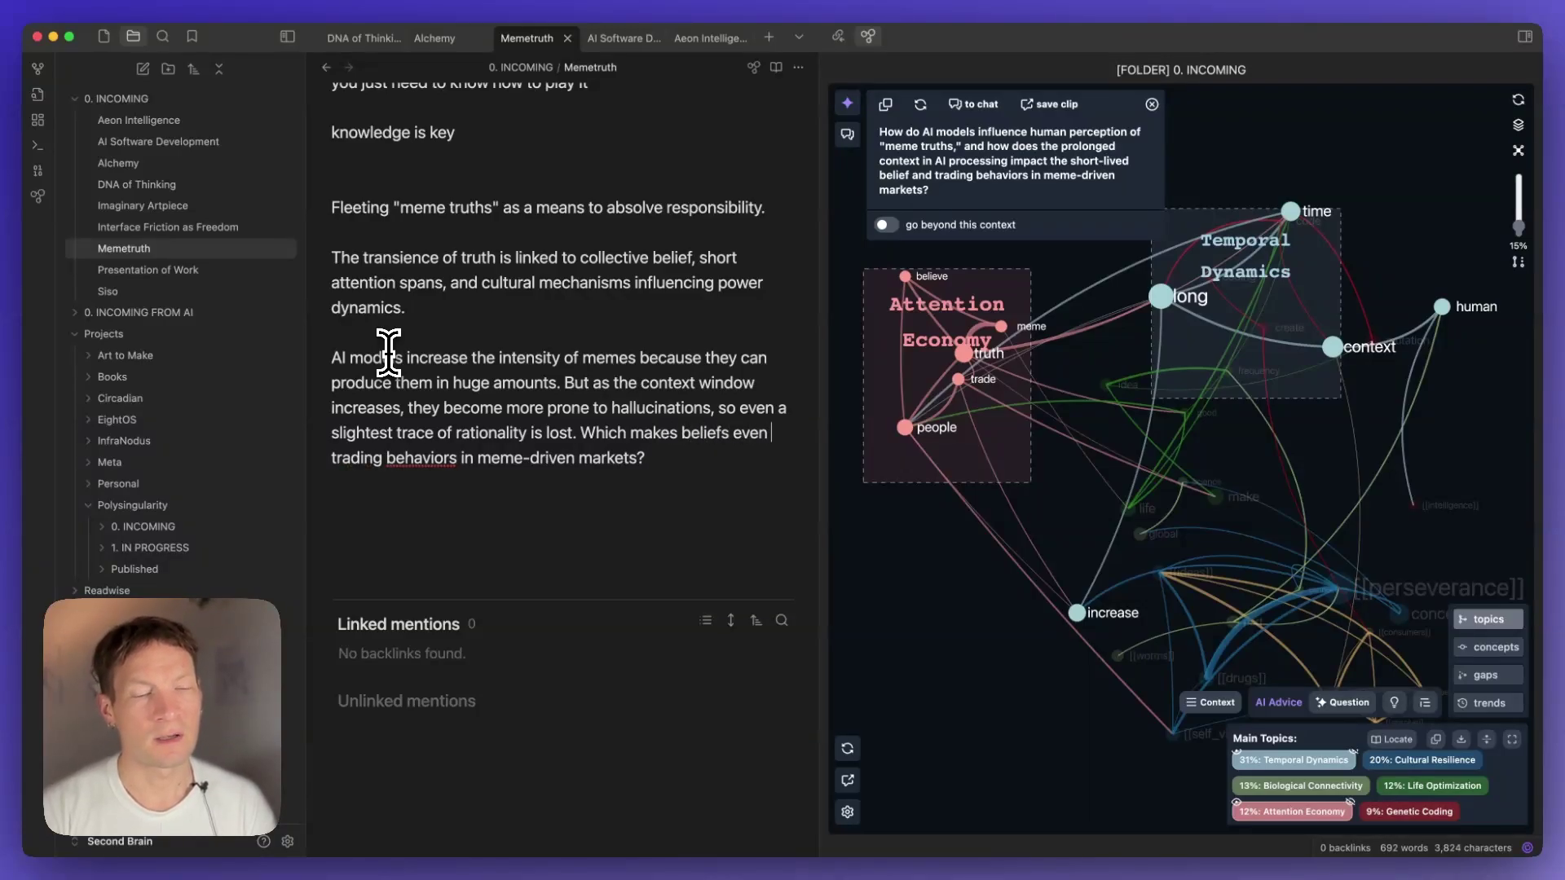
type(" more short-lived an")
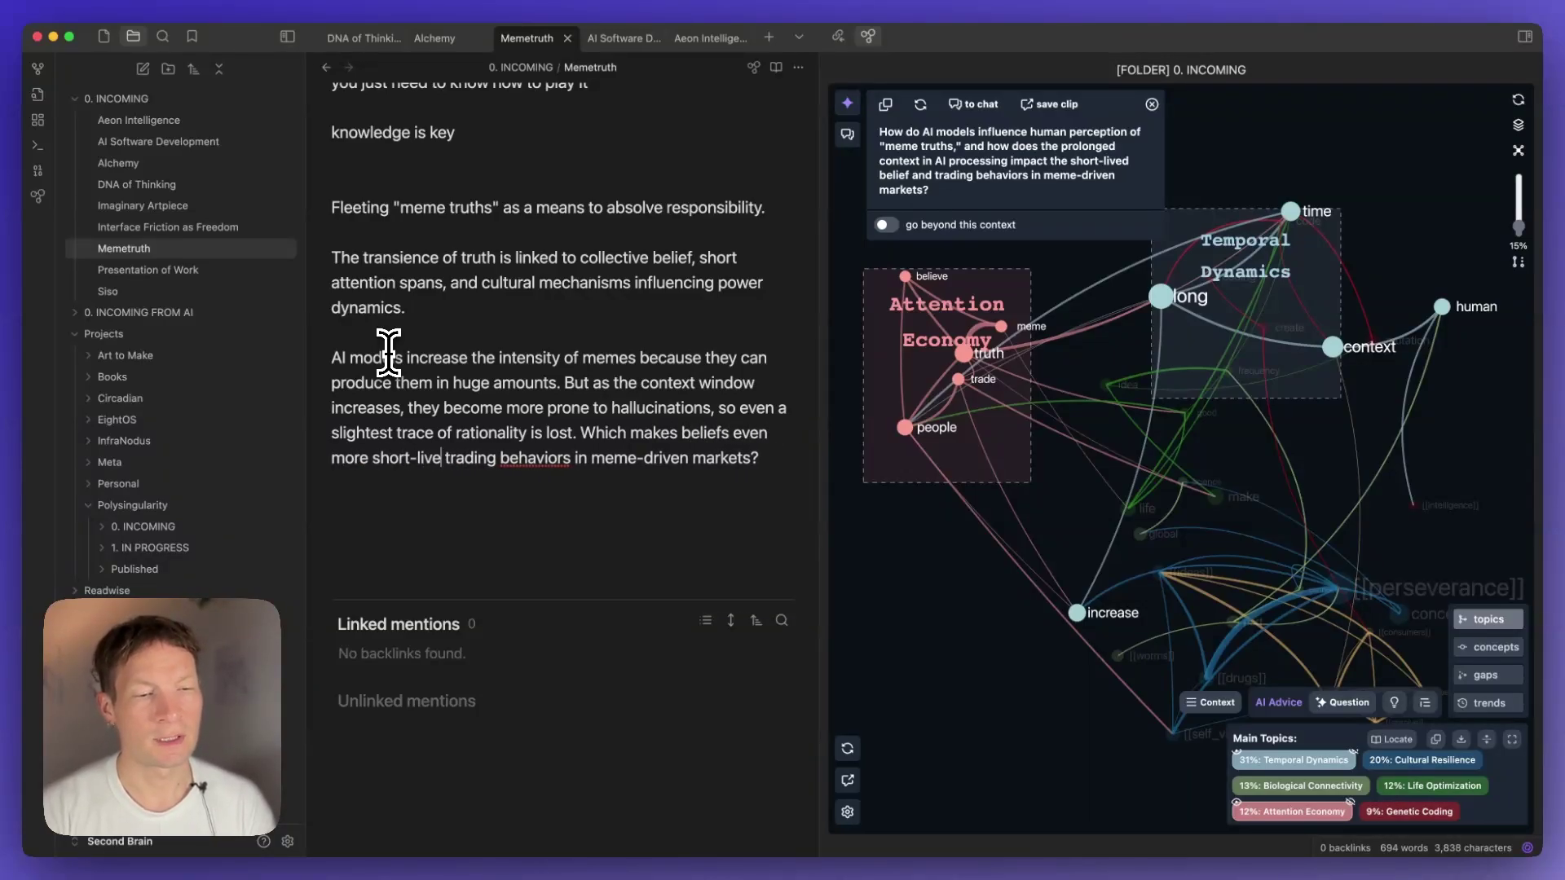
type("d ")
type("produces bizaa")
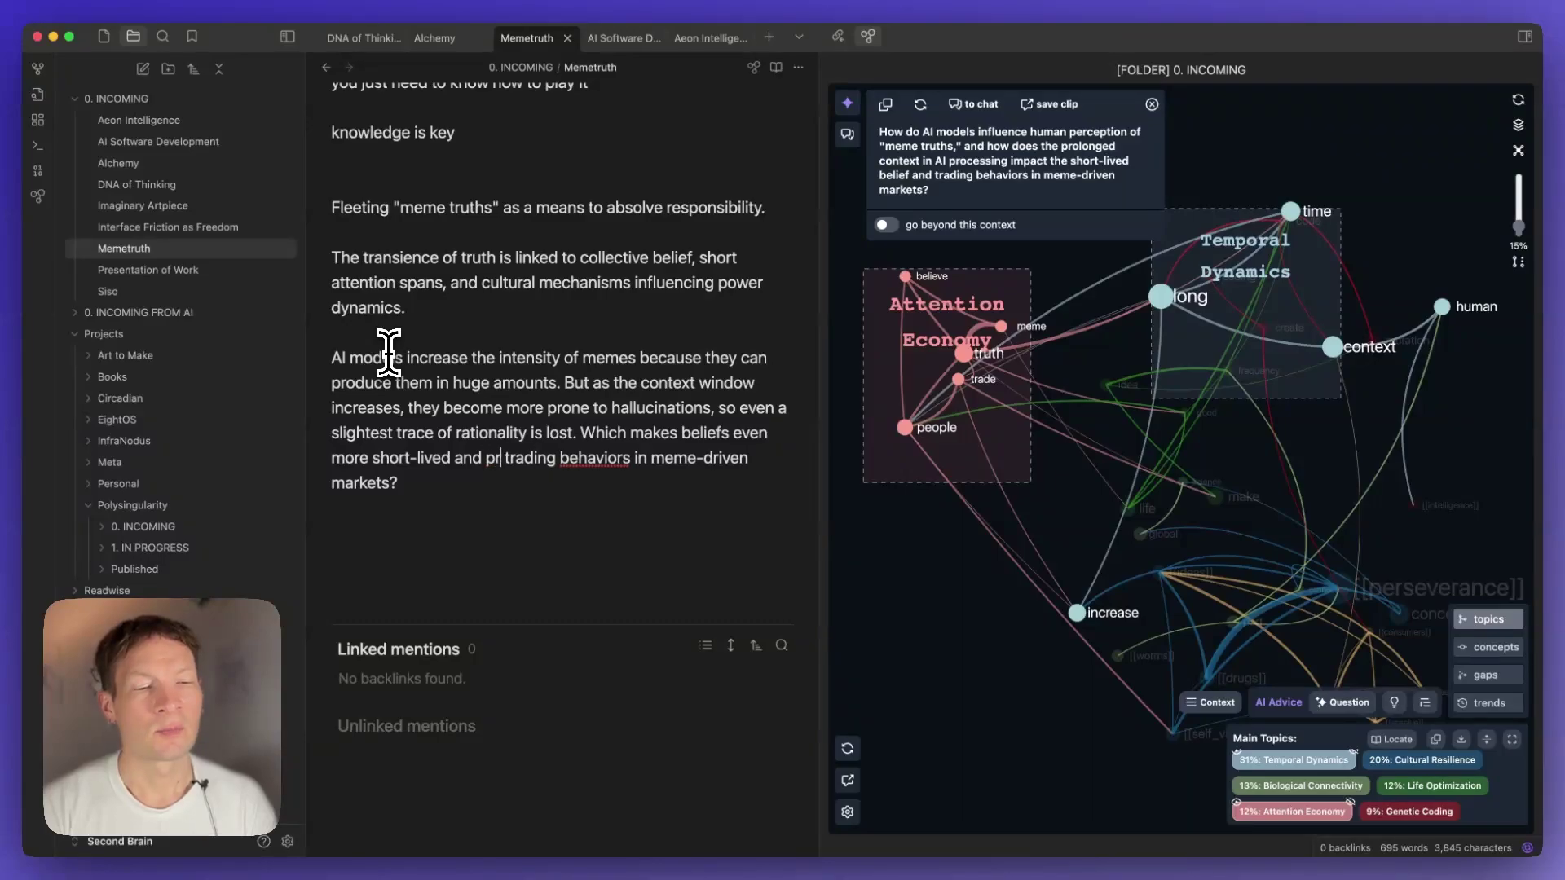
key("BackSpace")
type("rre")
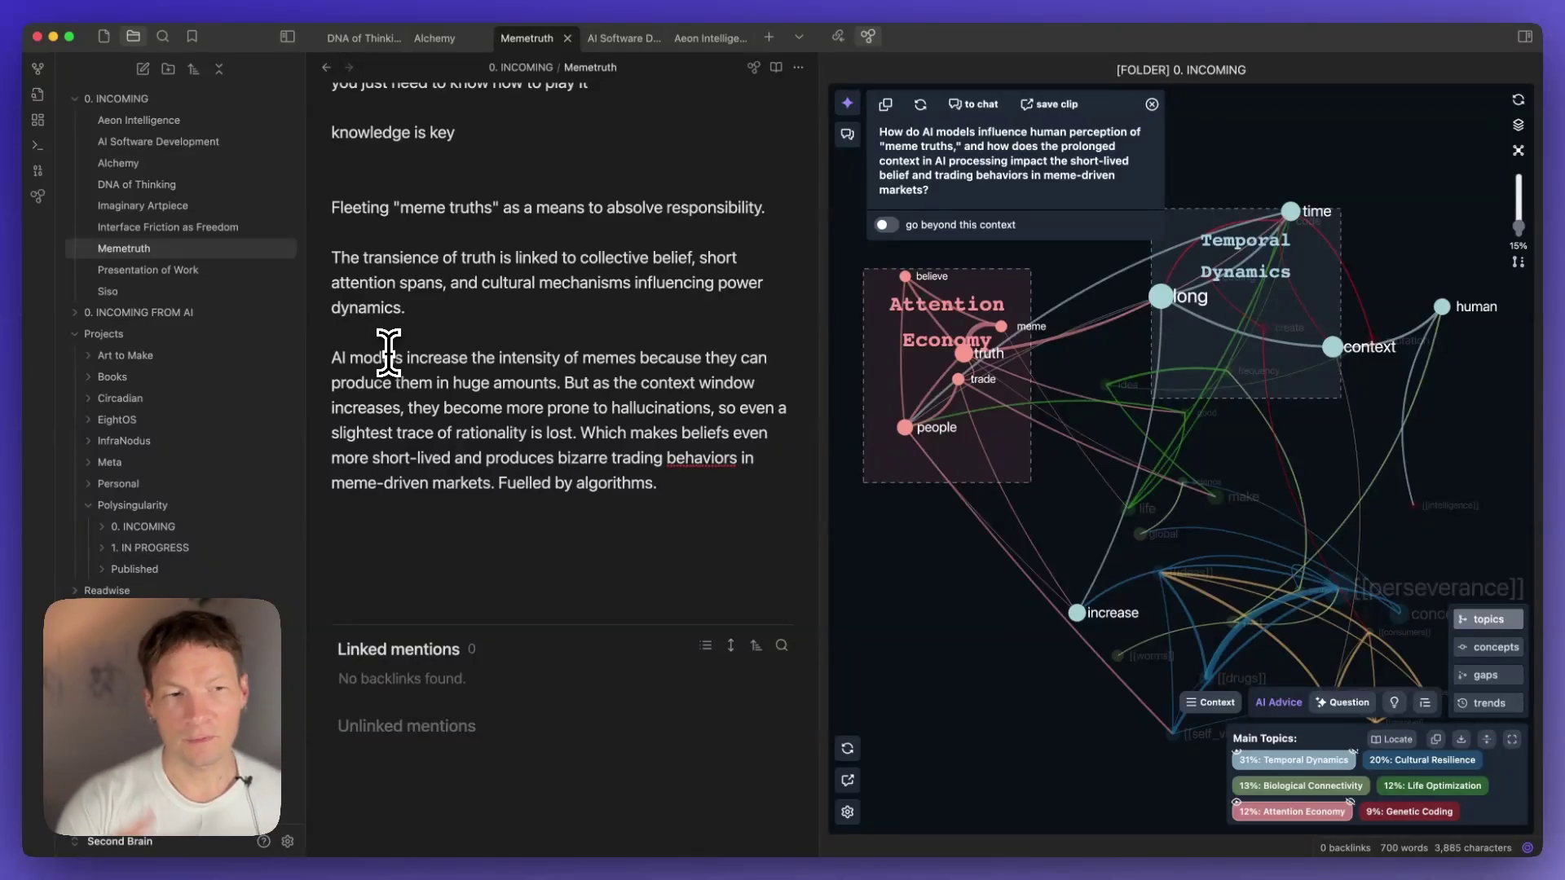
Reread the later paragraphs of the Memetruth note together with the rewritten closing paragraph.
scroll(432, 213, "up", 10)
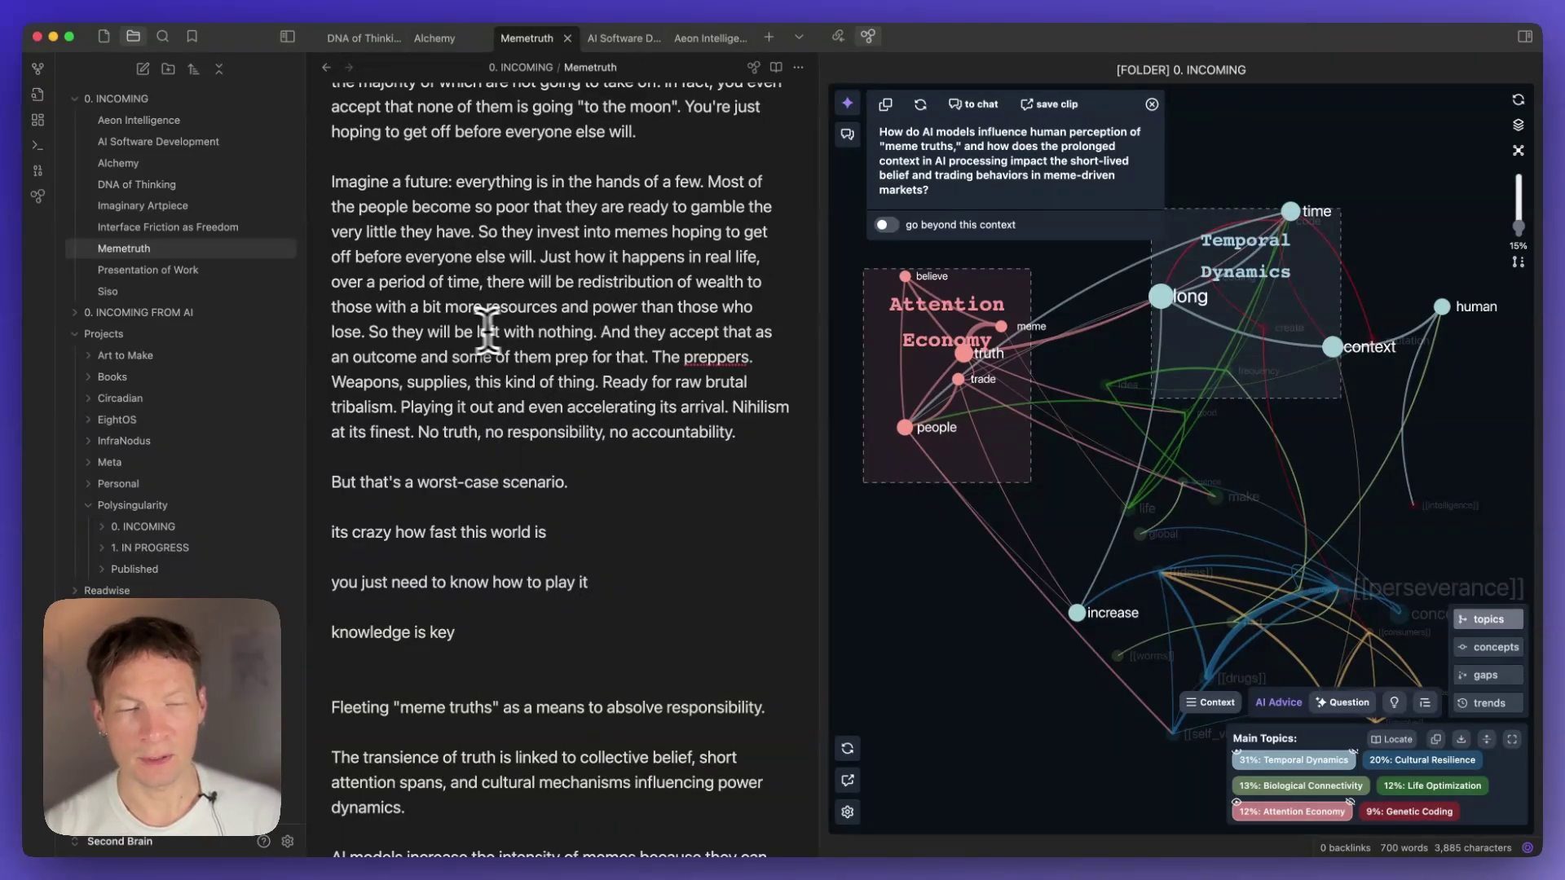
scroll(514, 448, "down", 13)
scroll(513, 454, "up", 10)
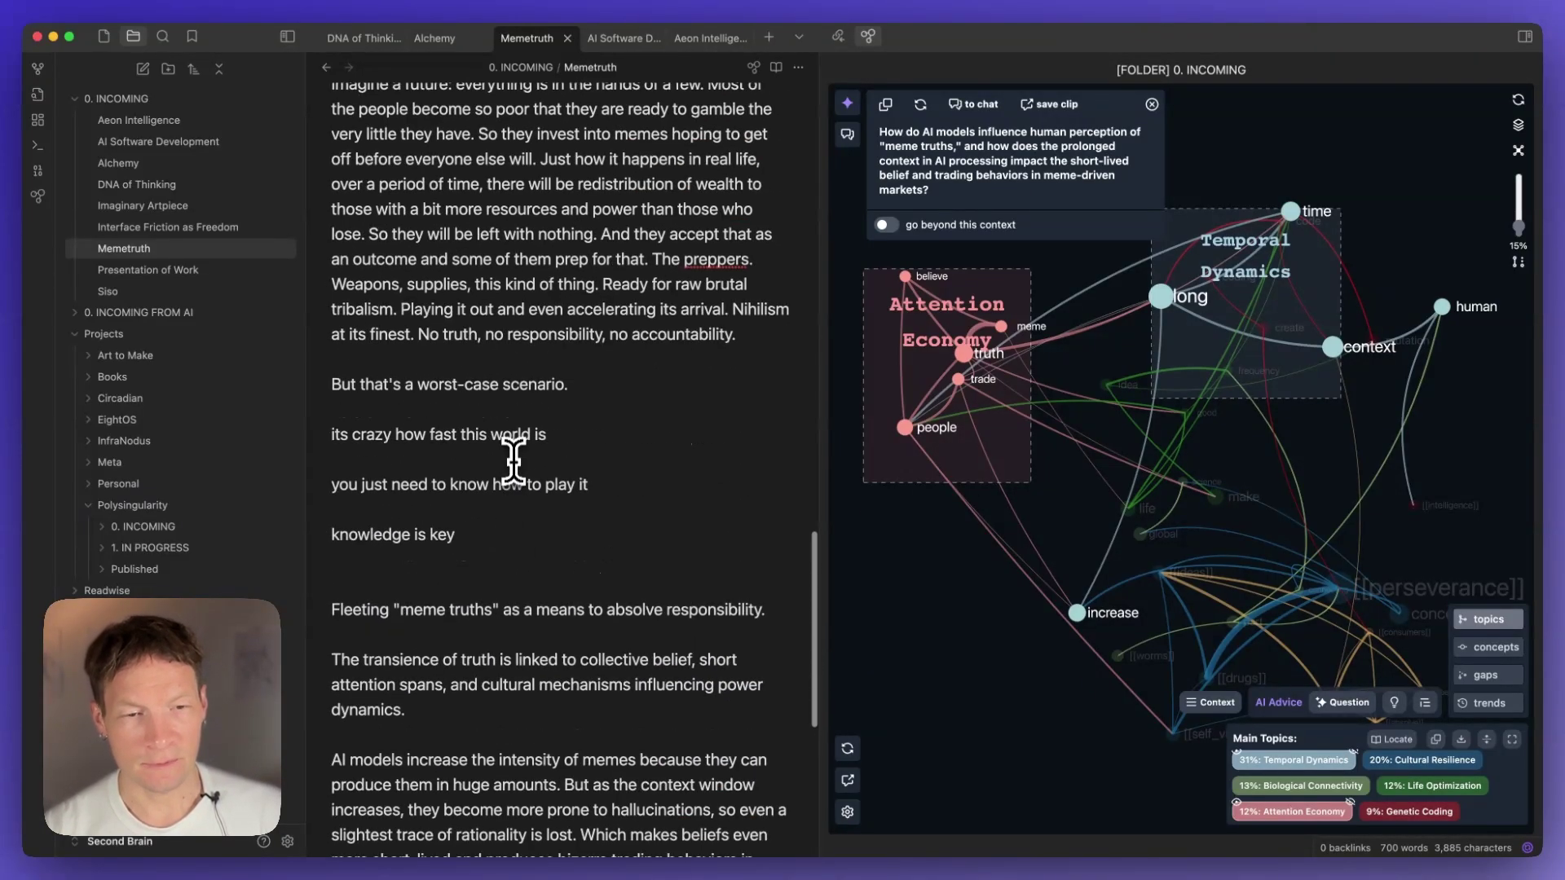
scroll(513, 454, "down", 5)
scroll(495, 542, "down", 2)
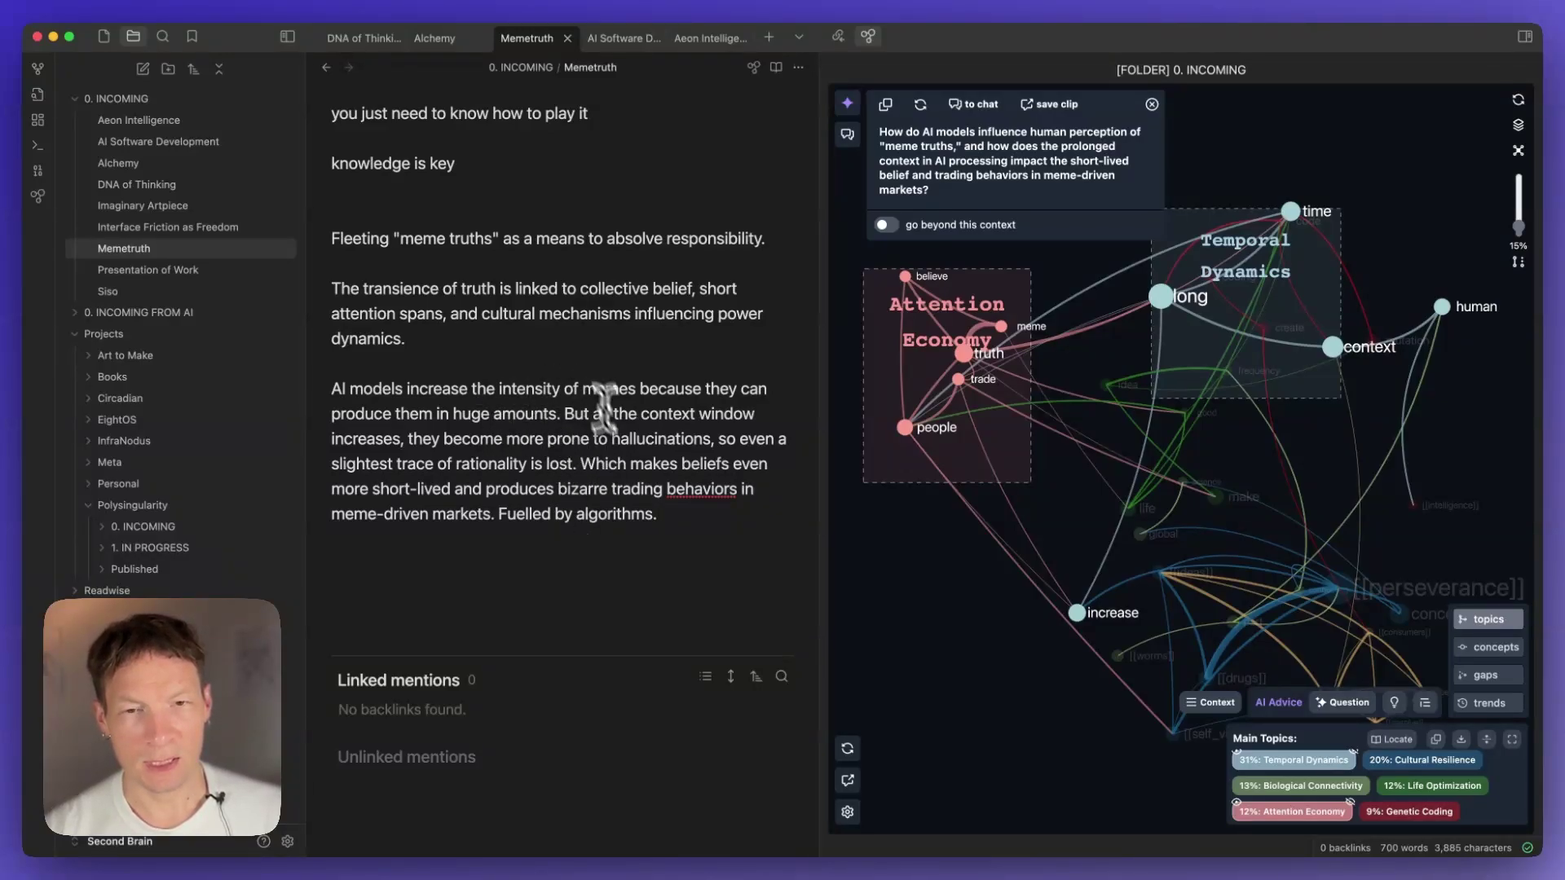
Close the AI question and clear the highlighted Temporal Dynamics and Attention Economy topics in the folder graph.
left_click(1152, 105)
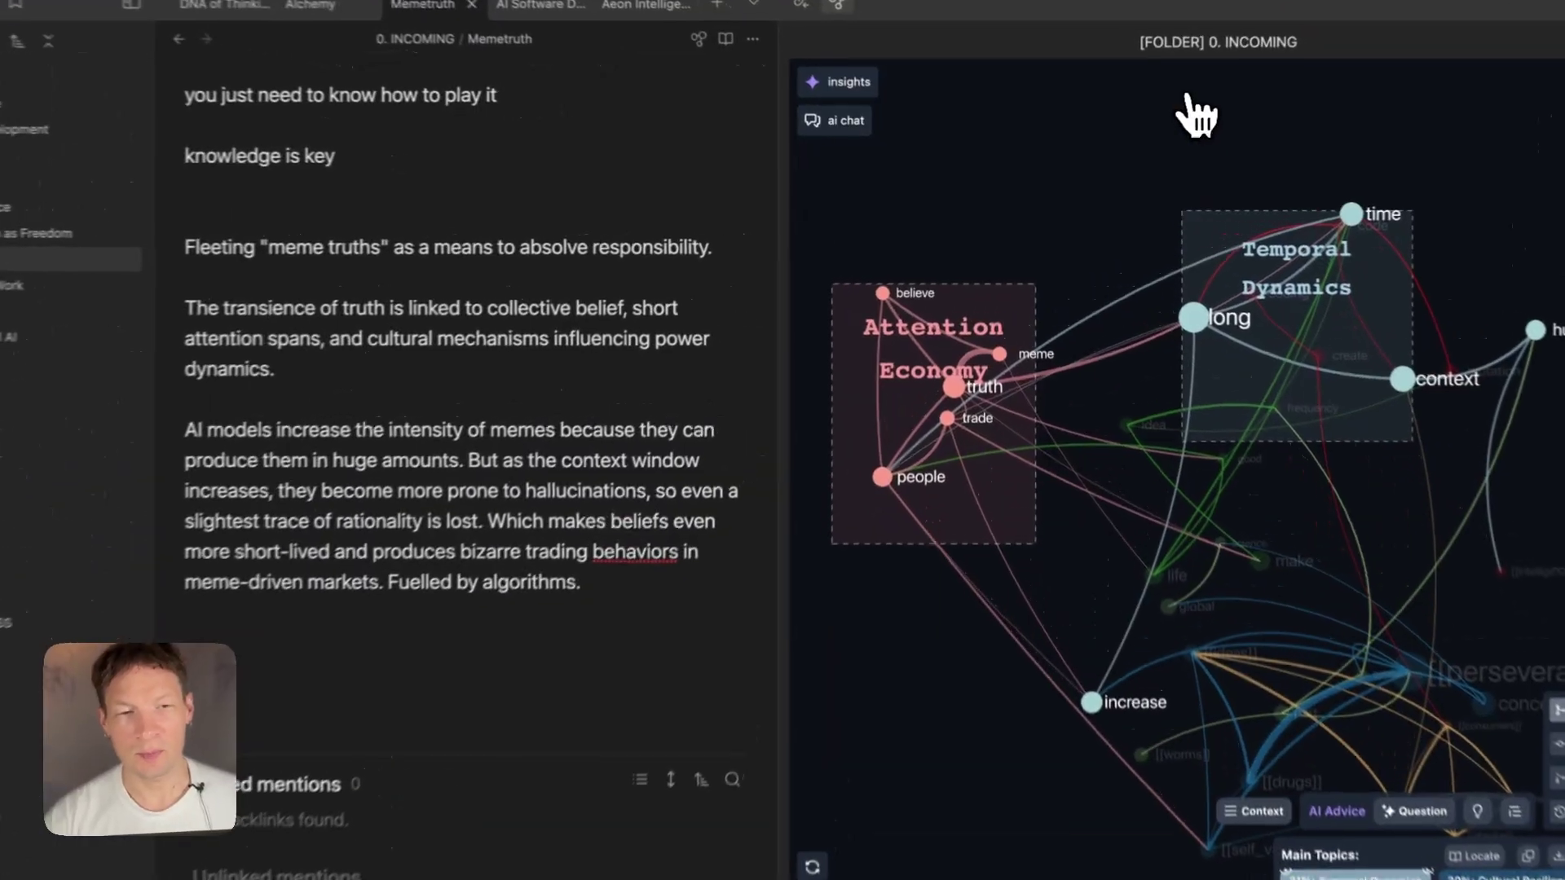
scroll(542, 576, "up", 5)
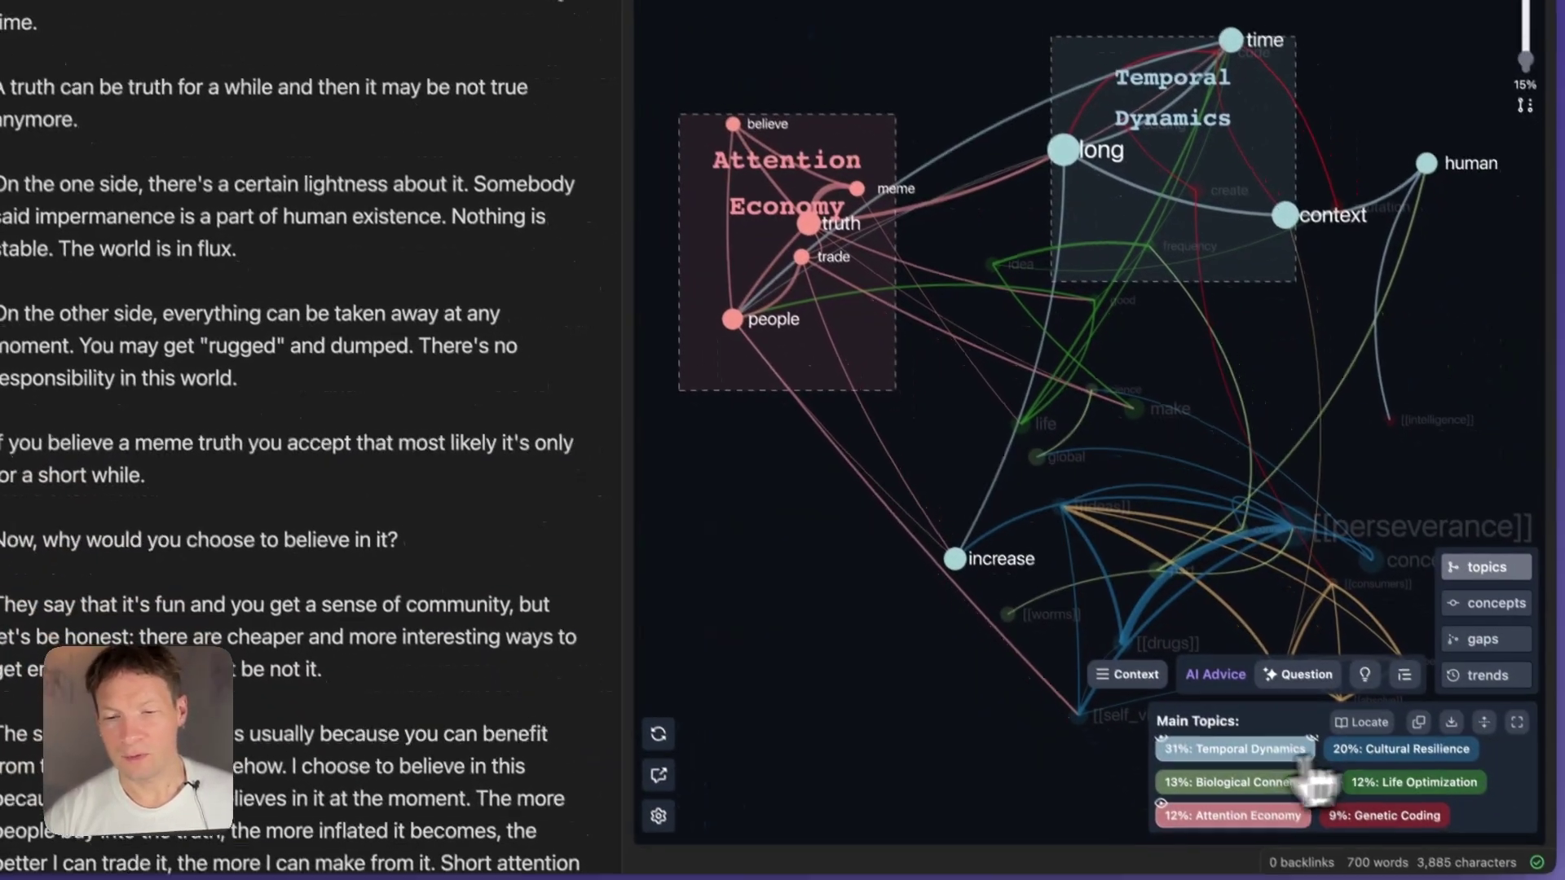
left_click(1255, 814)
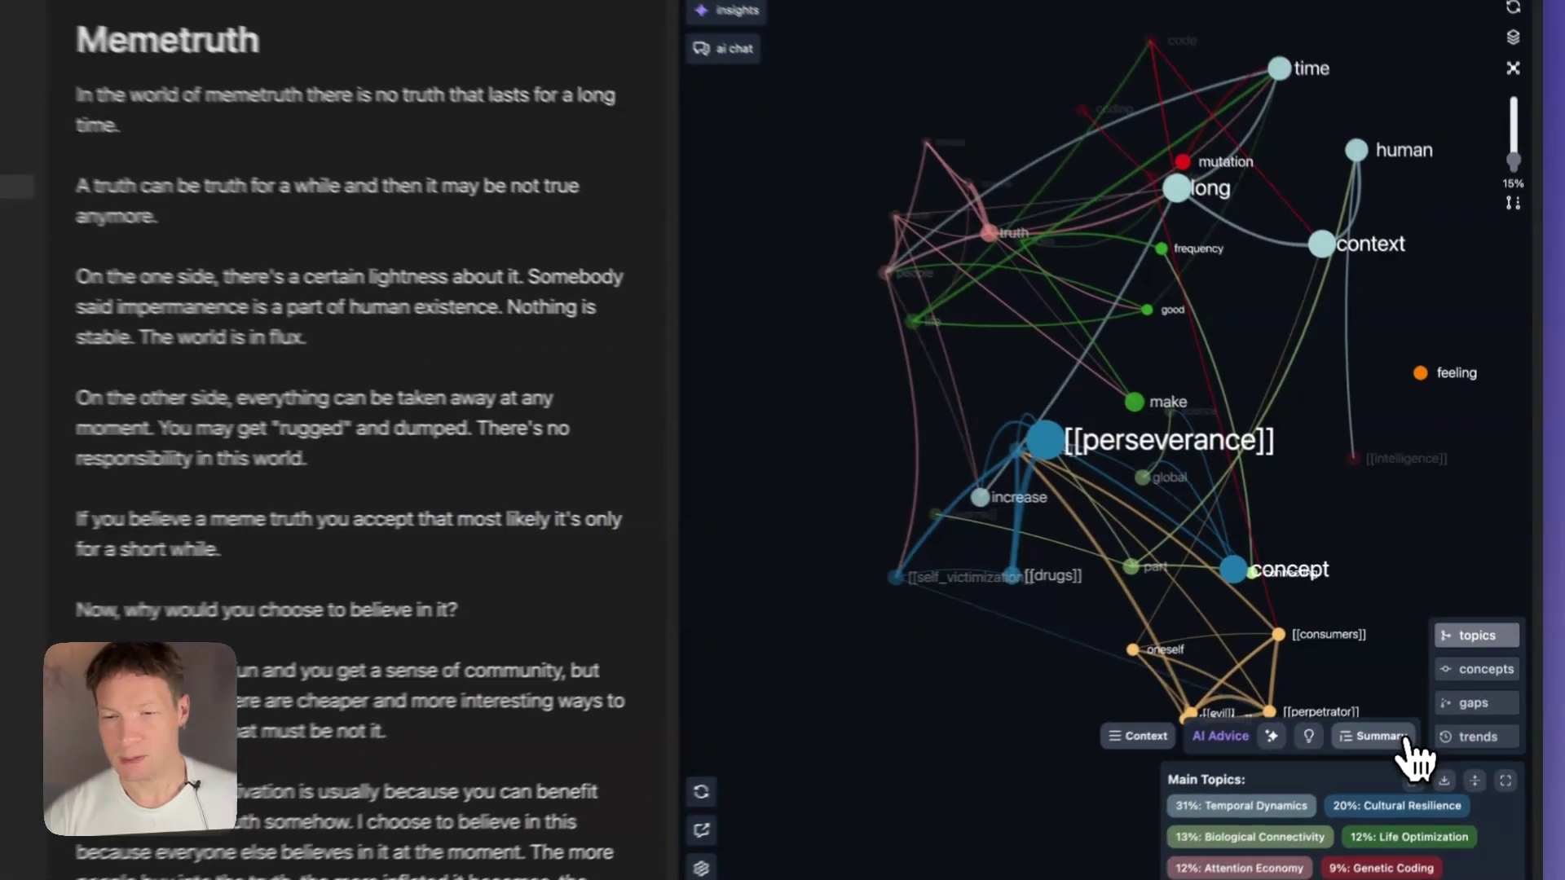
Show the graph of the Memetruth note alone instead of the folder, generate its AI summary, and copy the summary.
left_click(1426, 704)
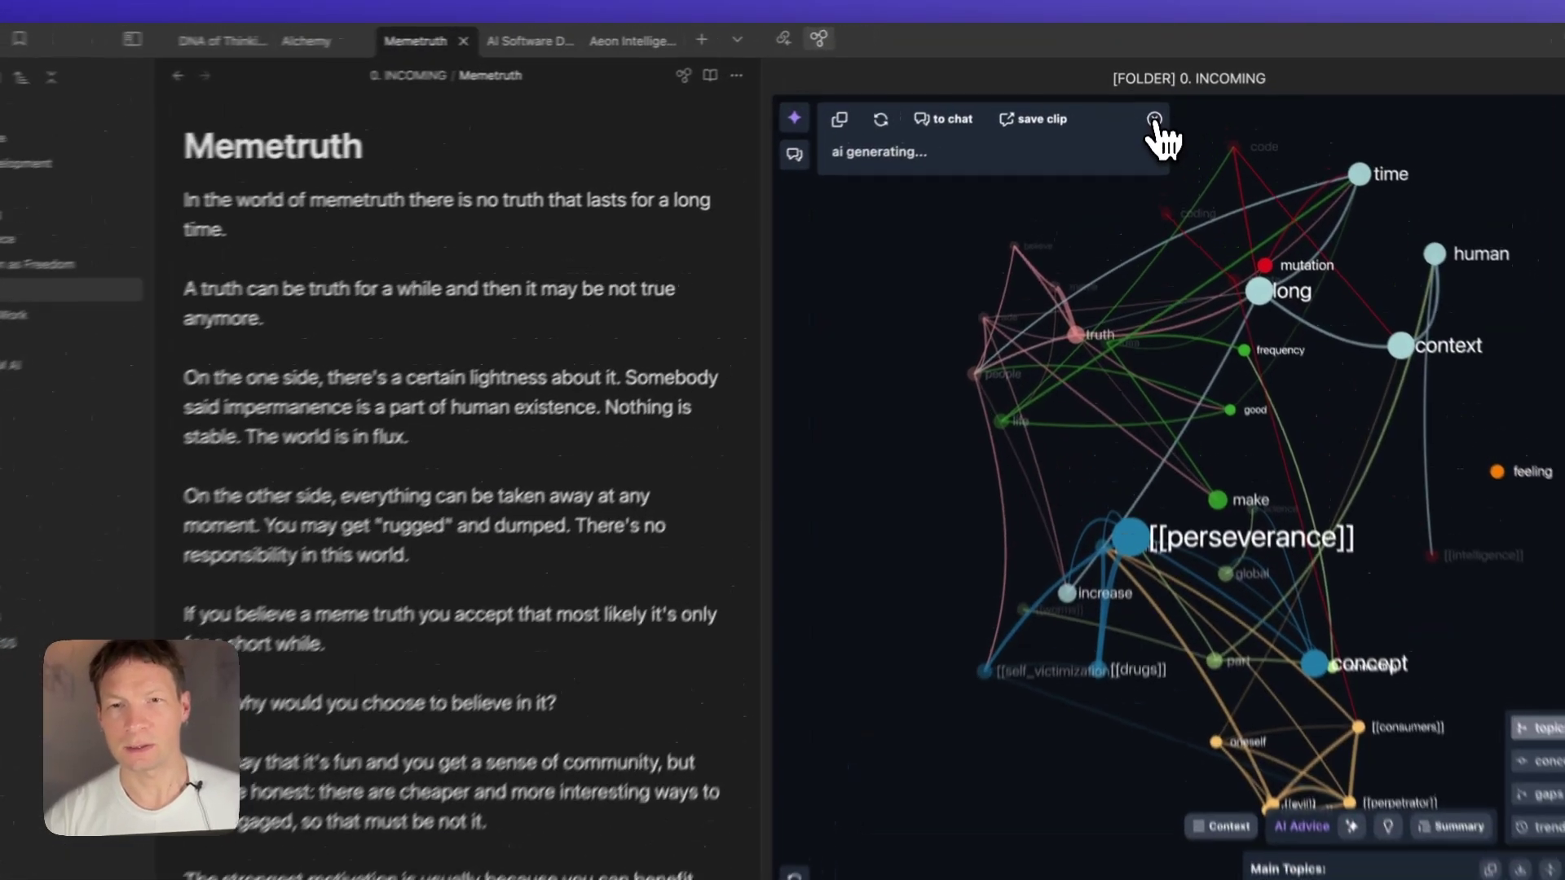
left_click(1152, 104)
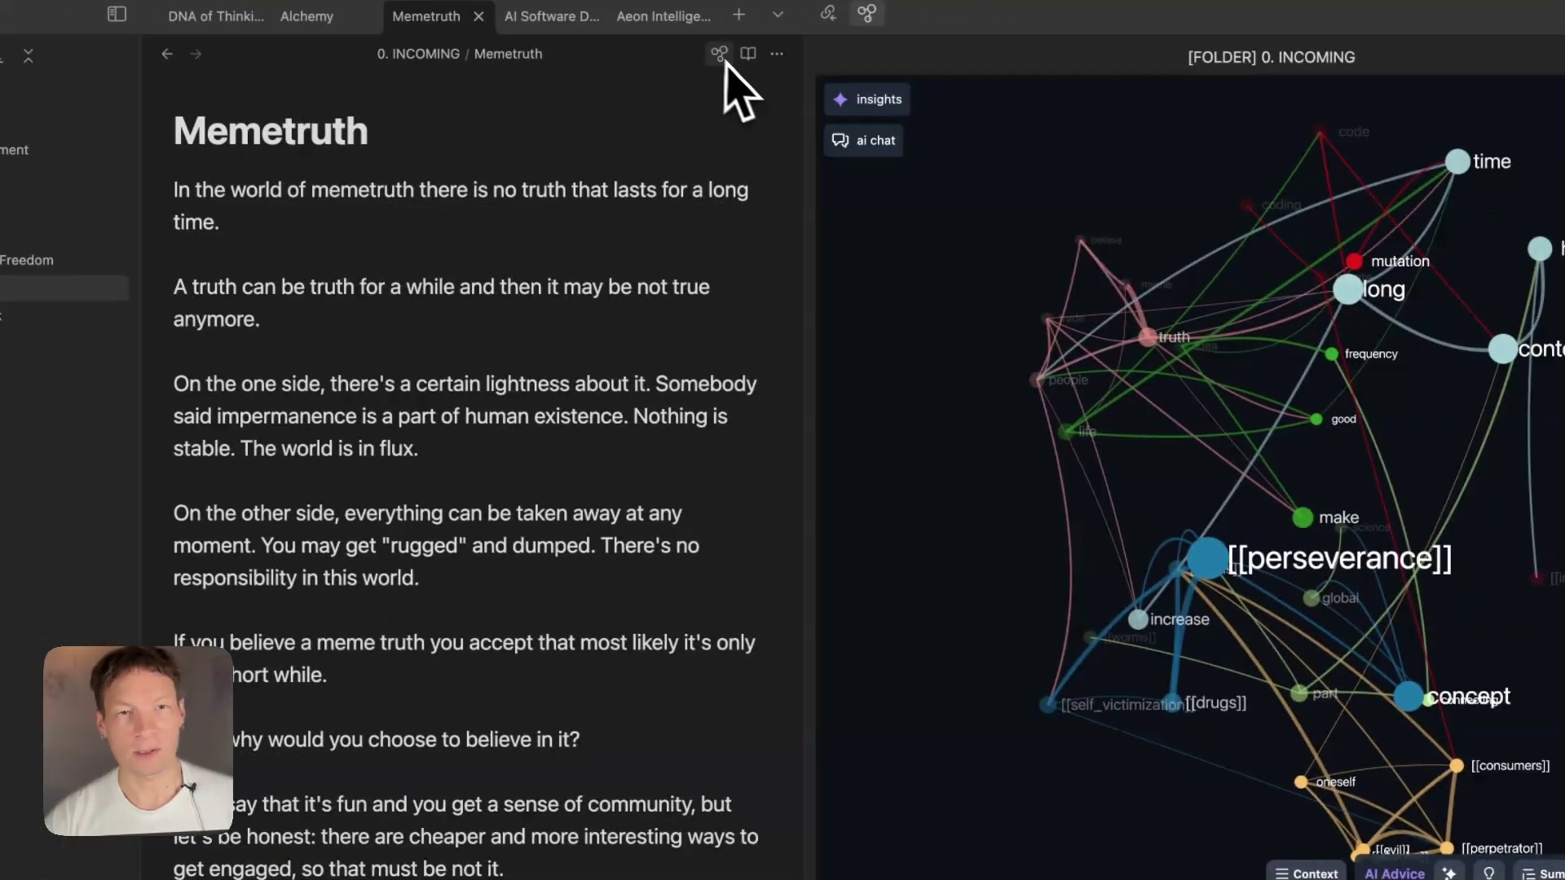
left_click(721, 56)
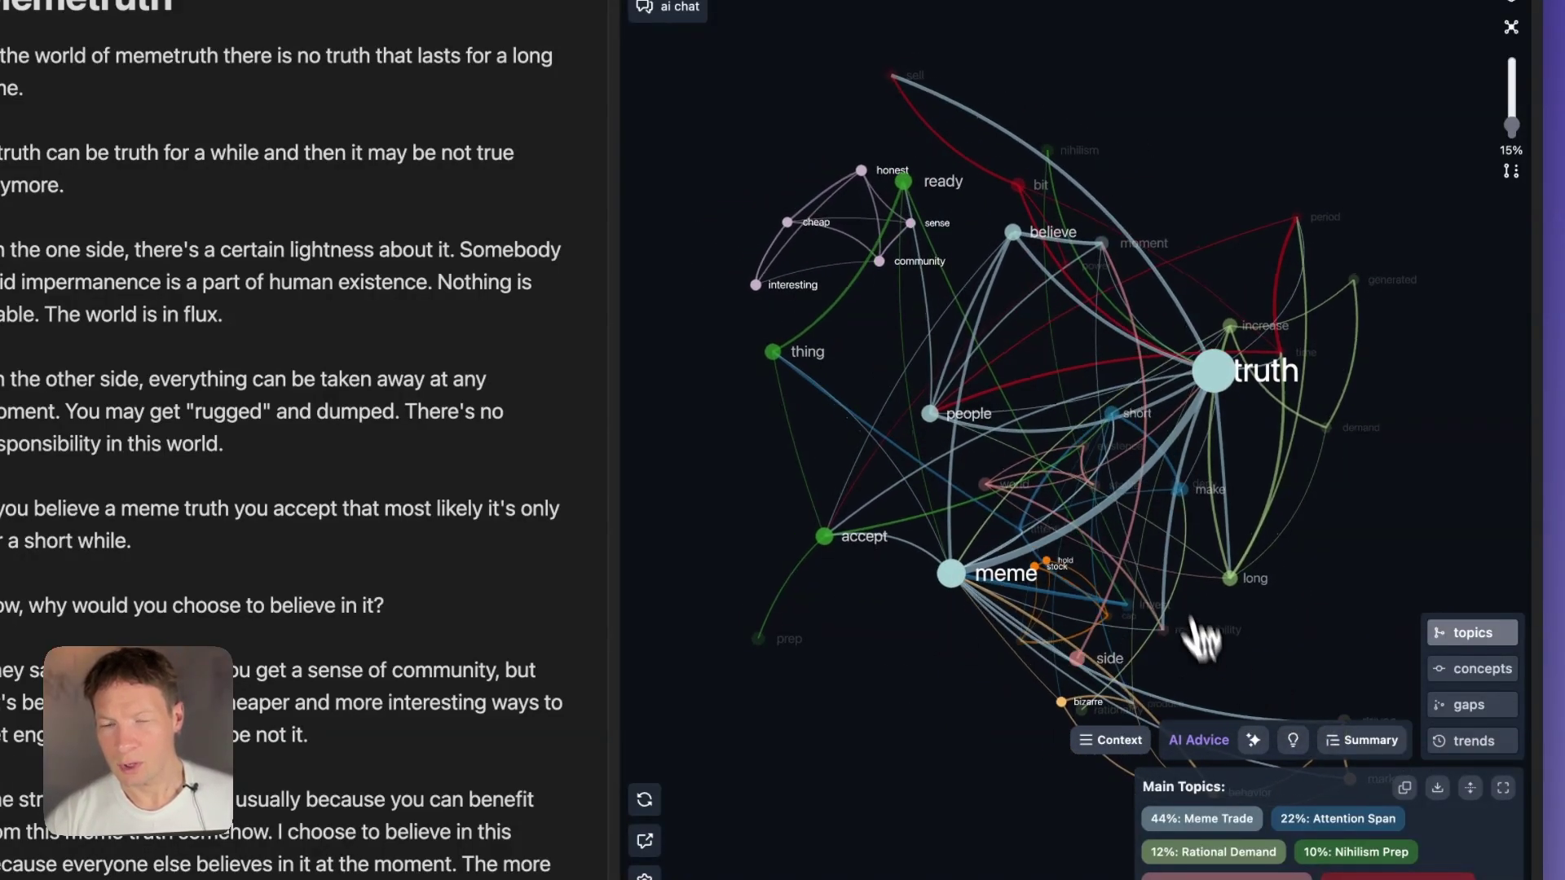
left_click(1346, 740)
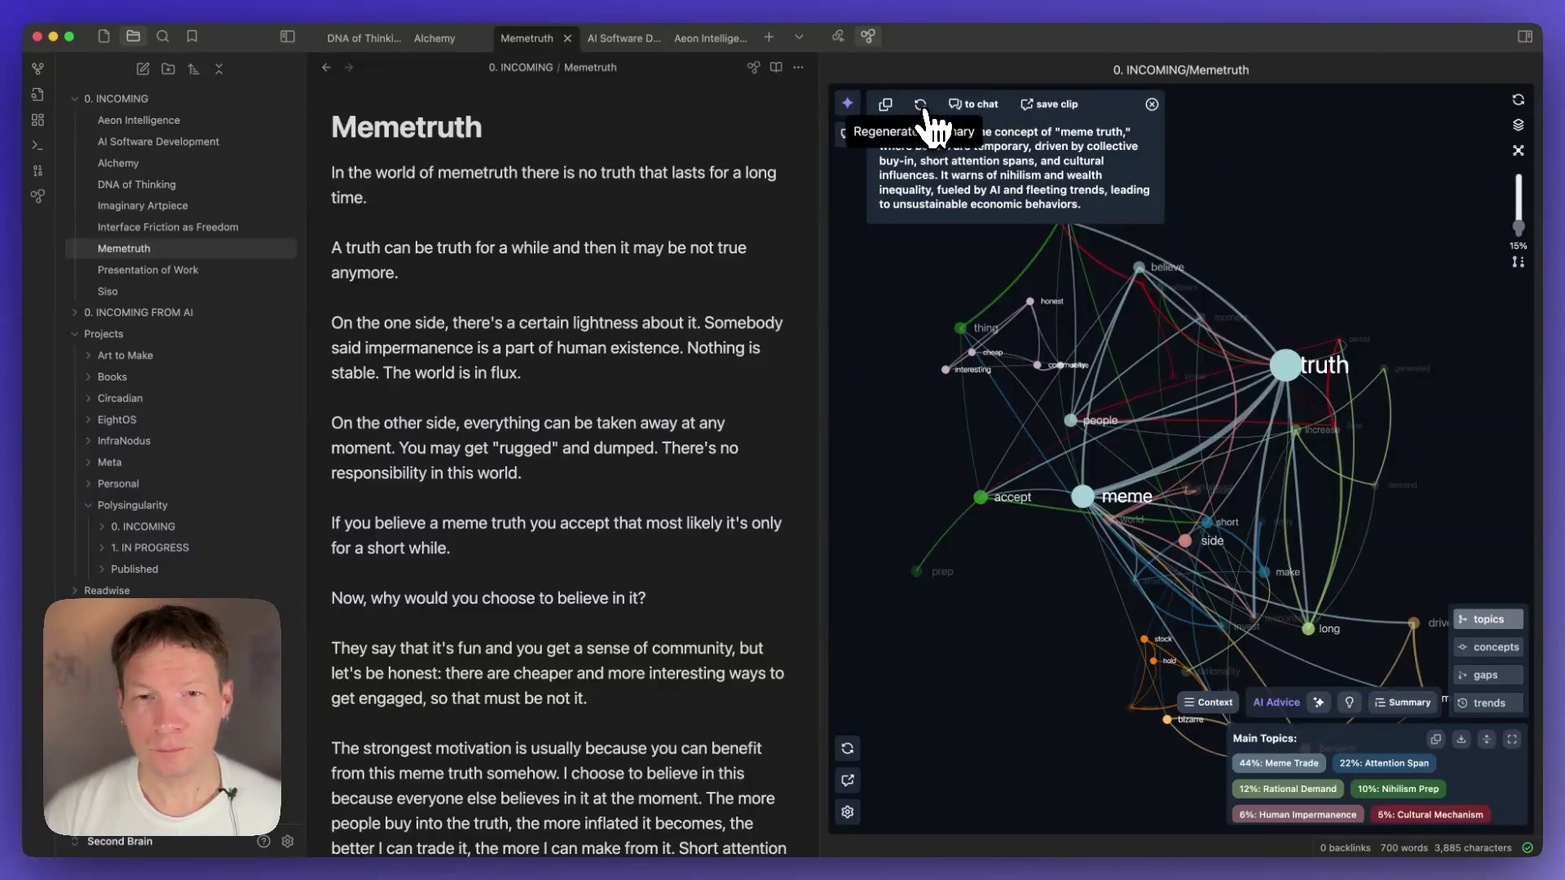
left_click(885, 105)
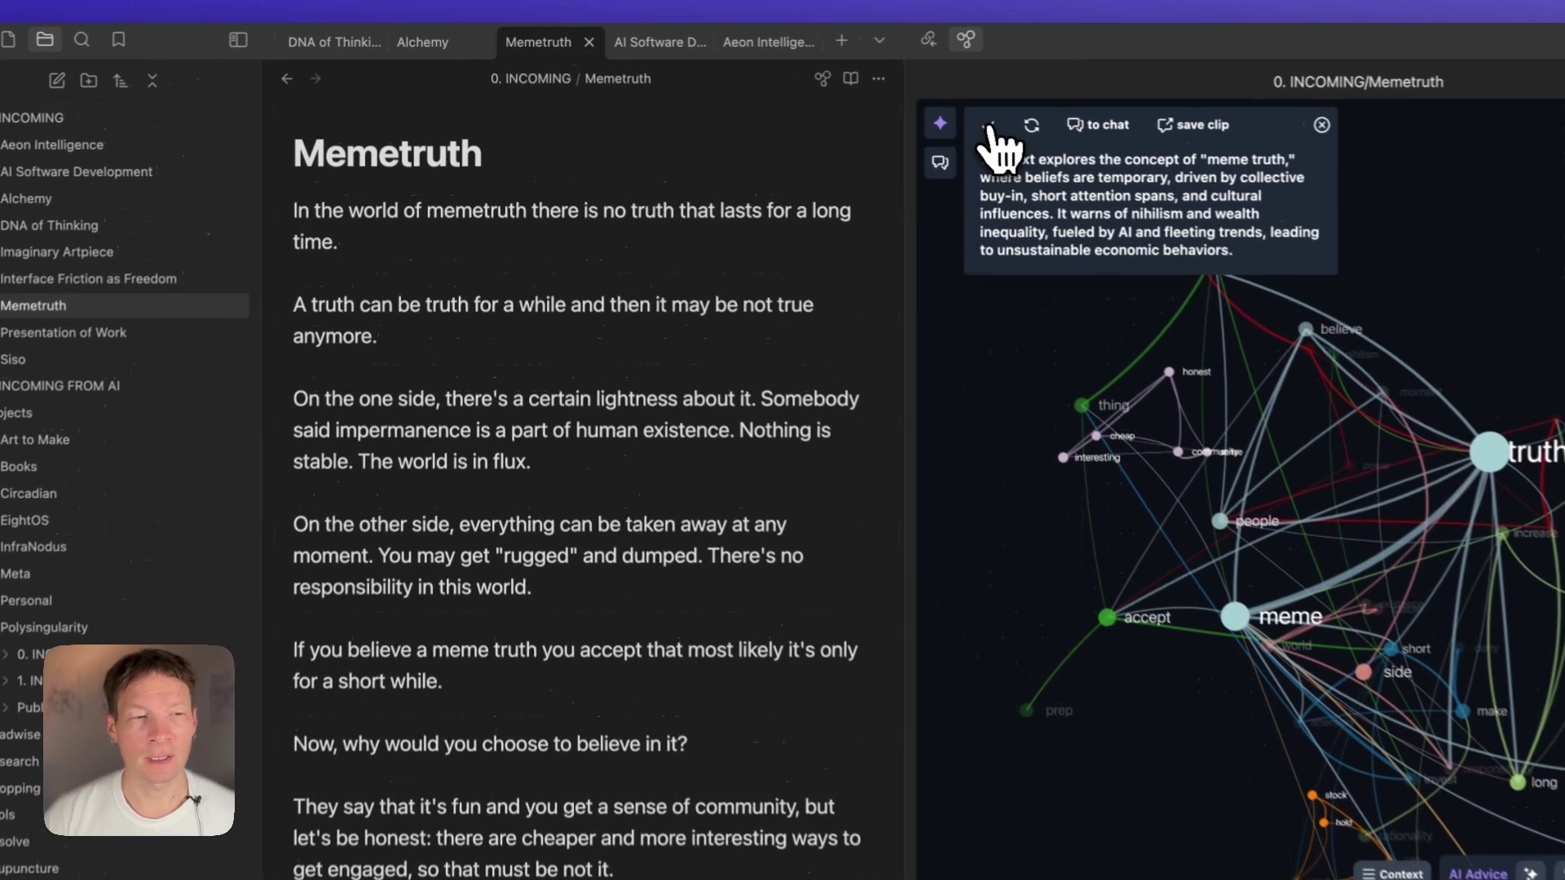
Insert the copied AI summary as a new opening paragraph of the Memetruth note, above "In the world of memetruth".
left_click(294, 217)
key("Return")
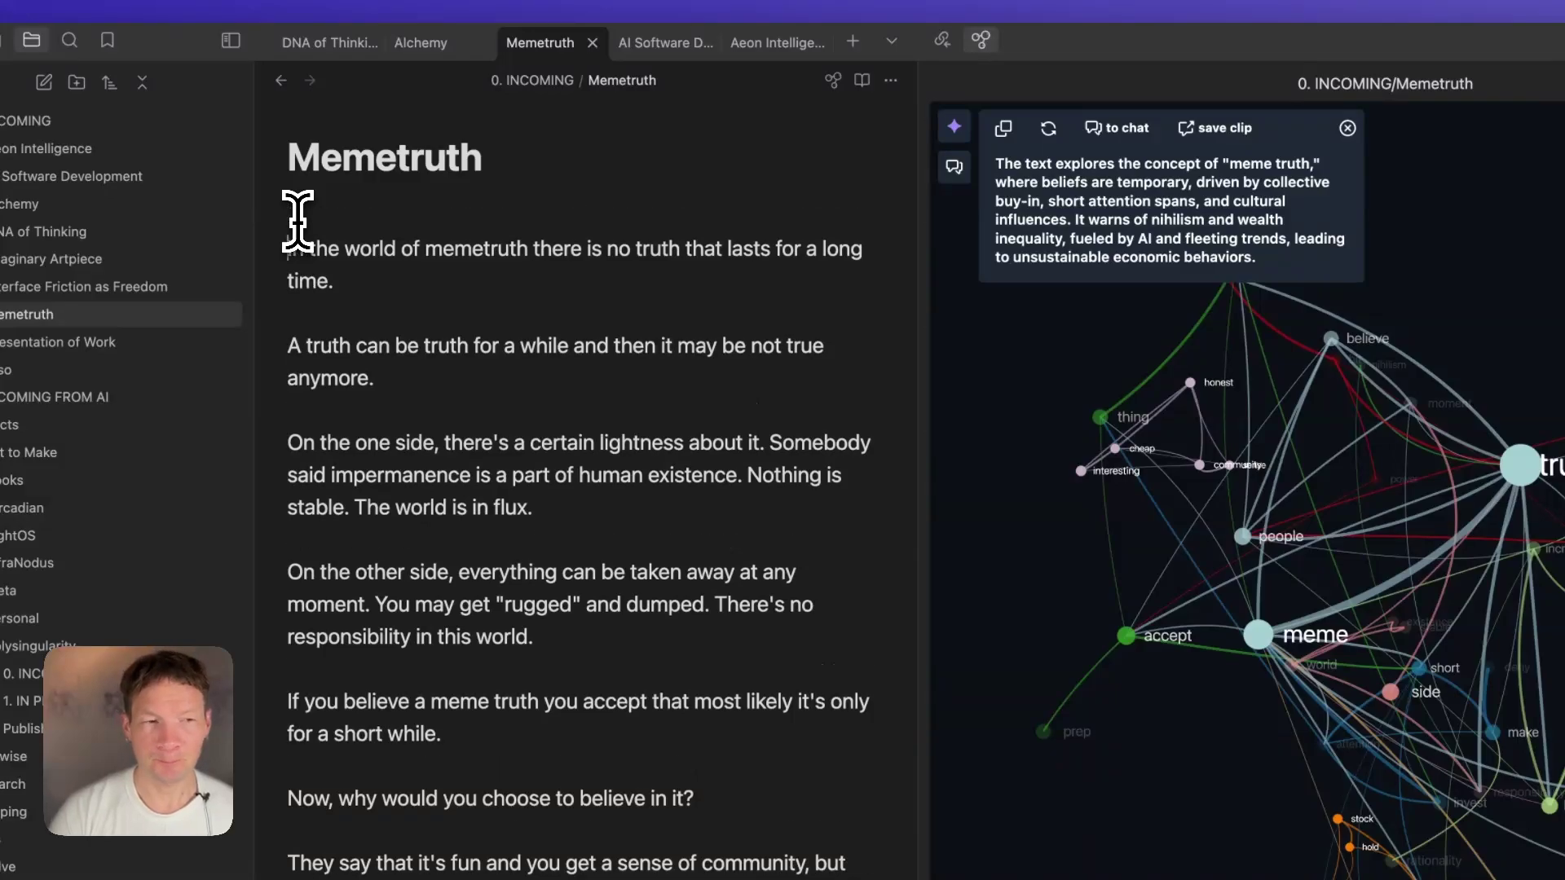
key("super+v")
key("Return")
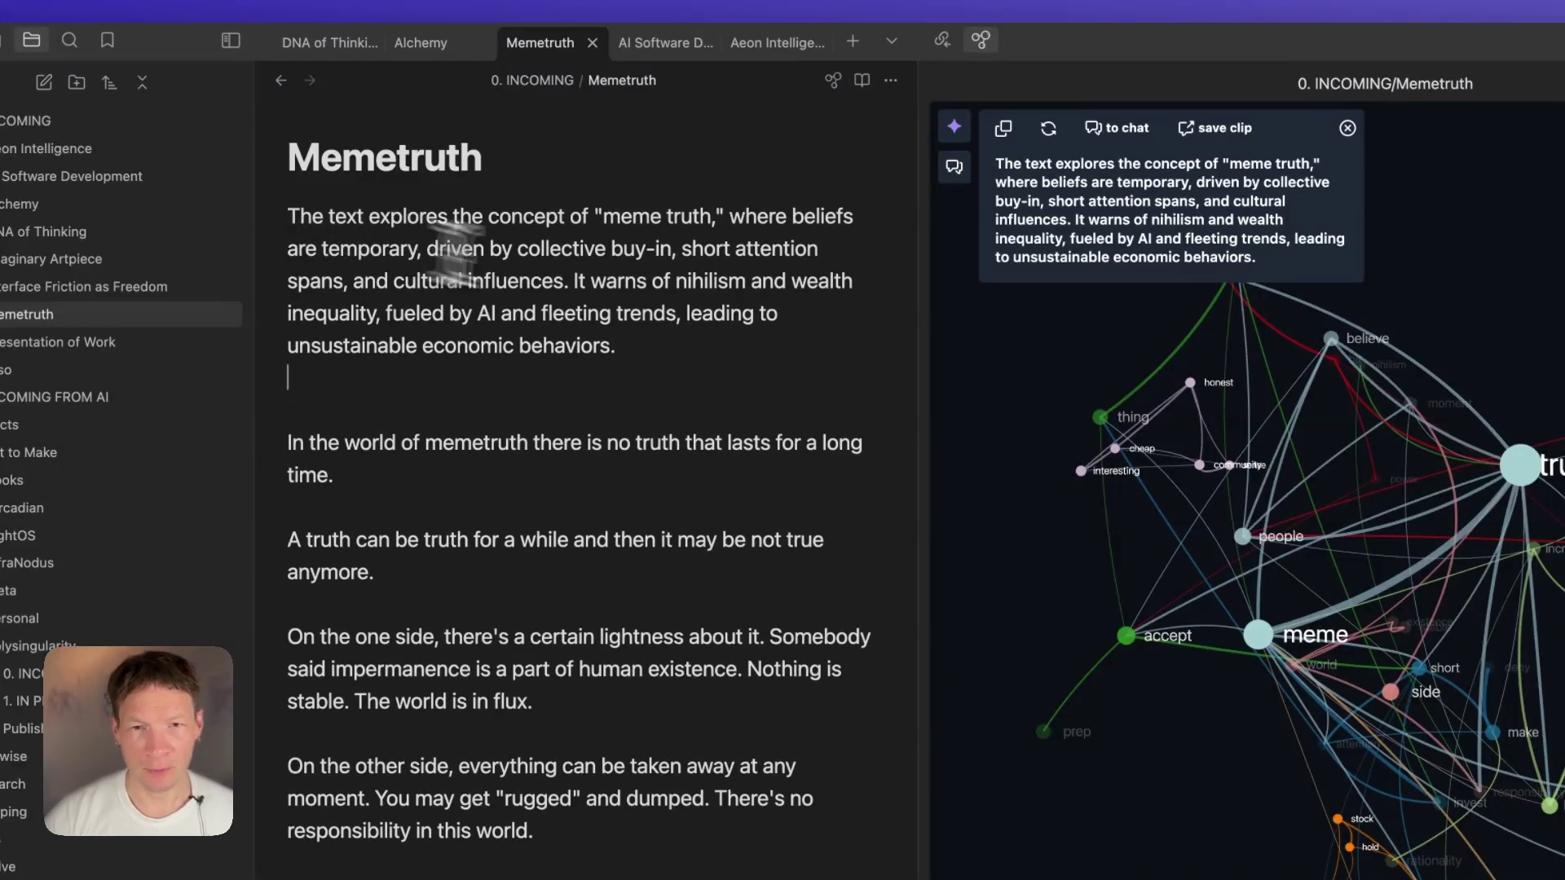
Regenerate the AI summary until it covers speculative trading and the nihilistic future, and append a copy to the note's opening summary paragraph.
left_click(1003, 128)
left_click(916, 132)
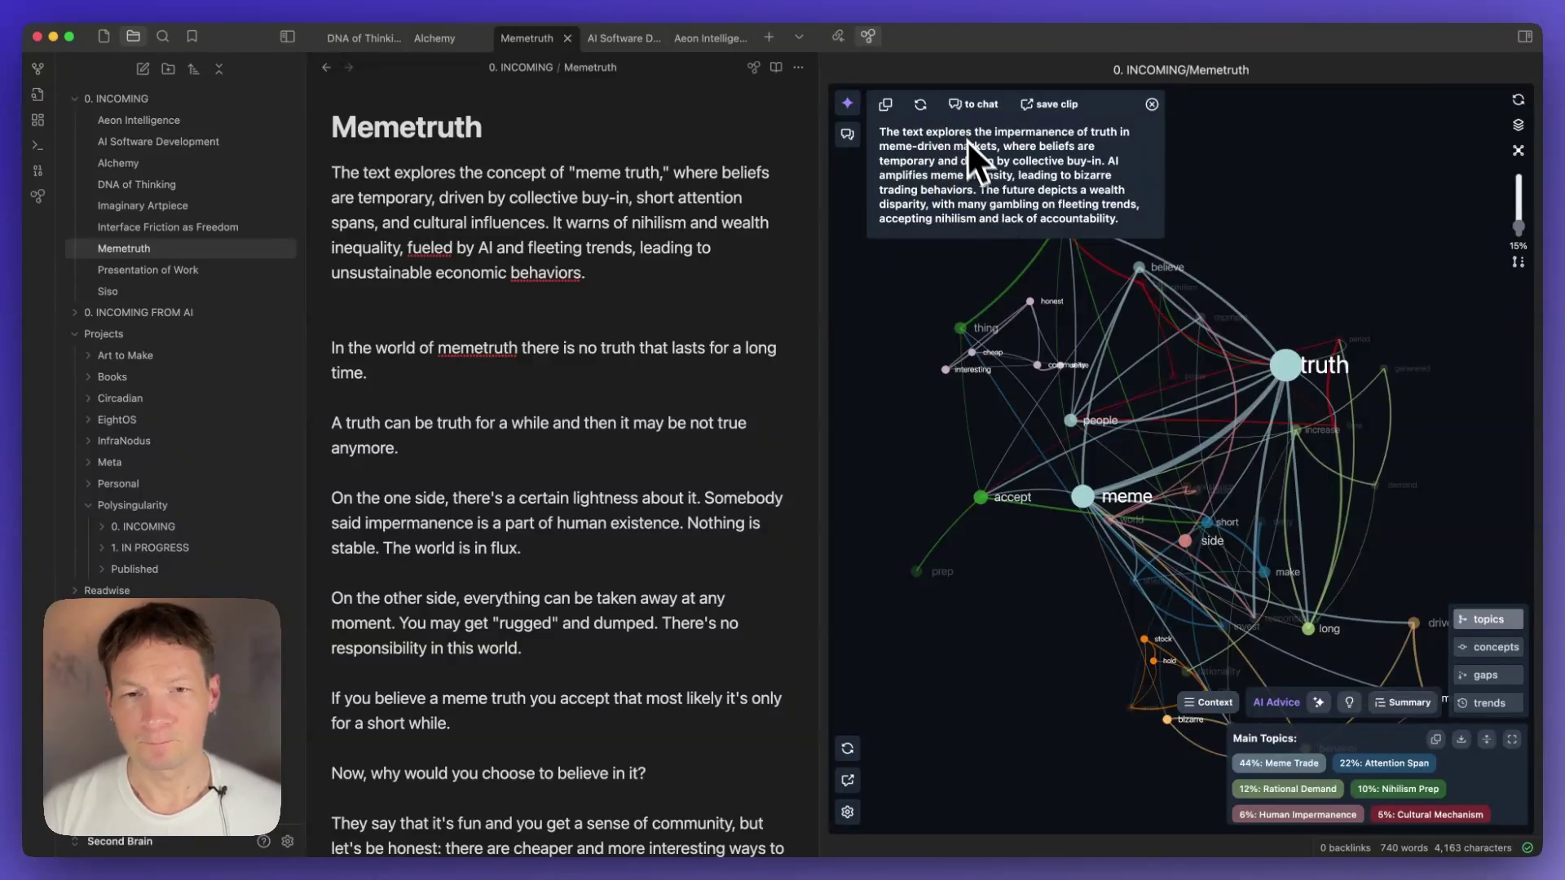
left_click(920, 105)
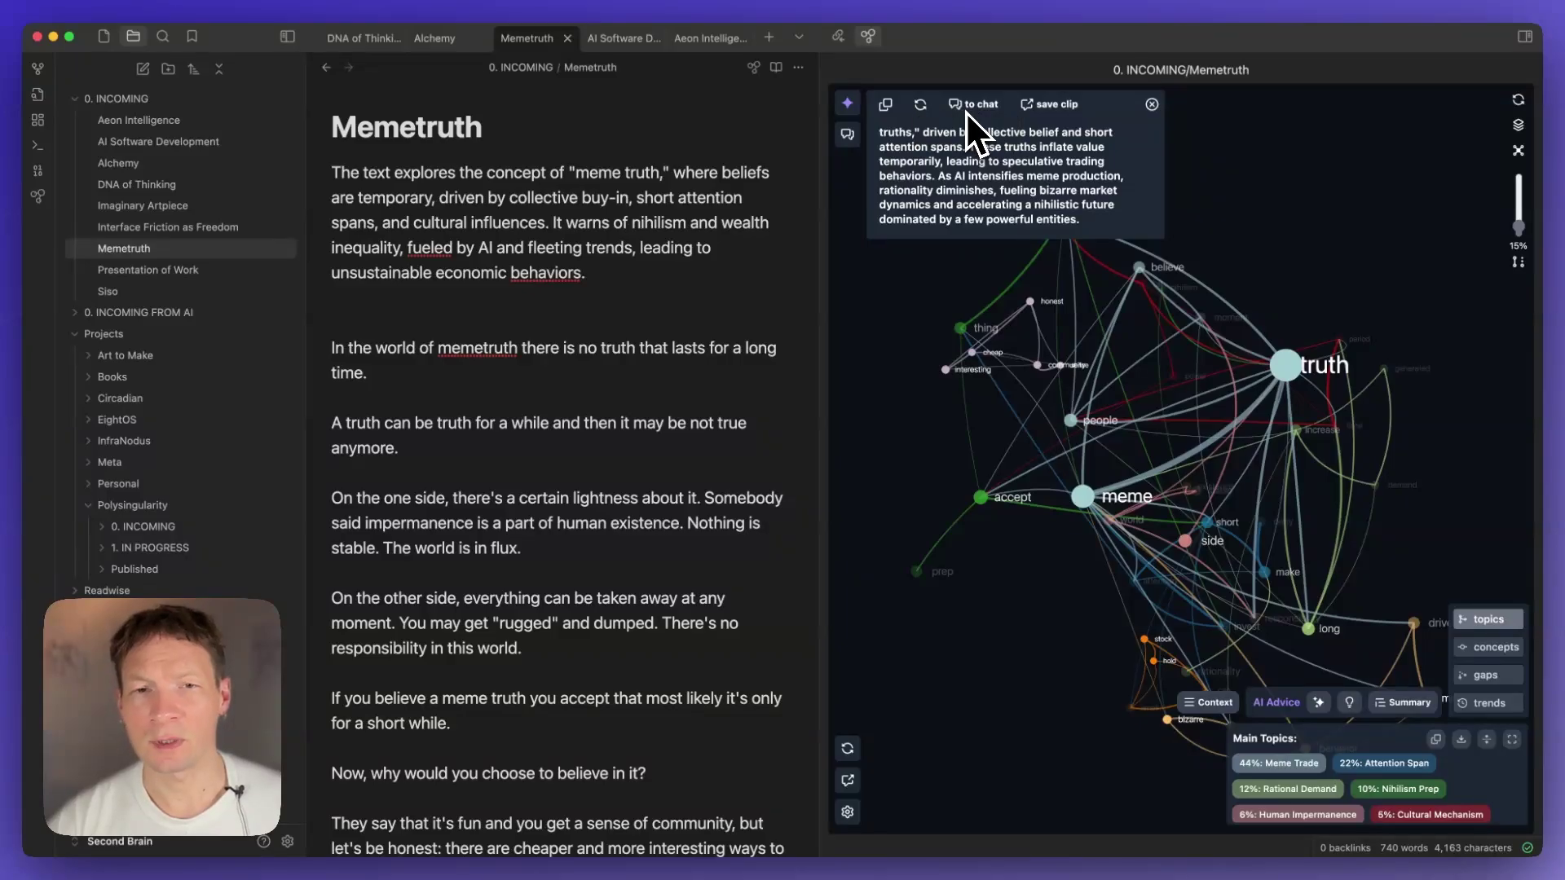
left_click(885, 104)
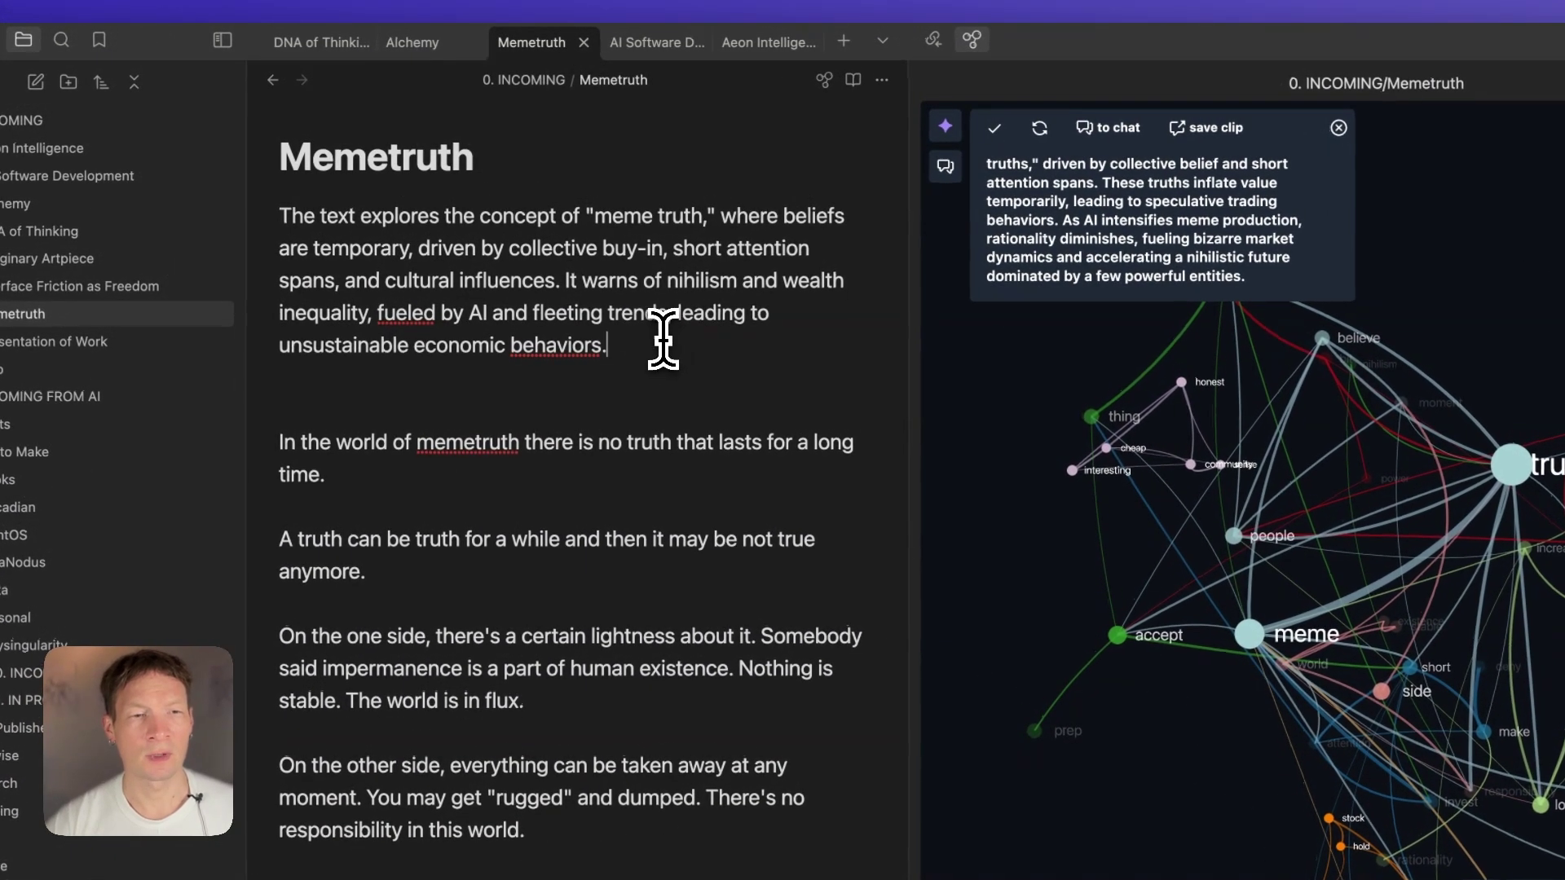
left_click_drag(607, 344, 410, 319)
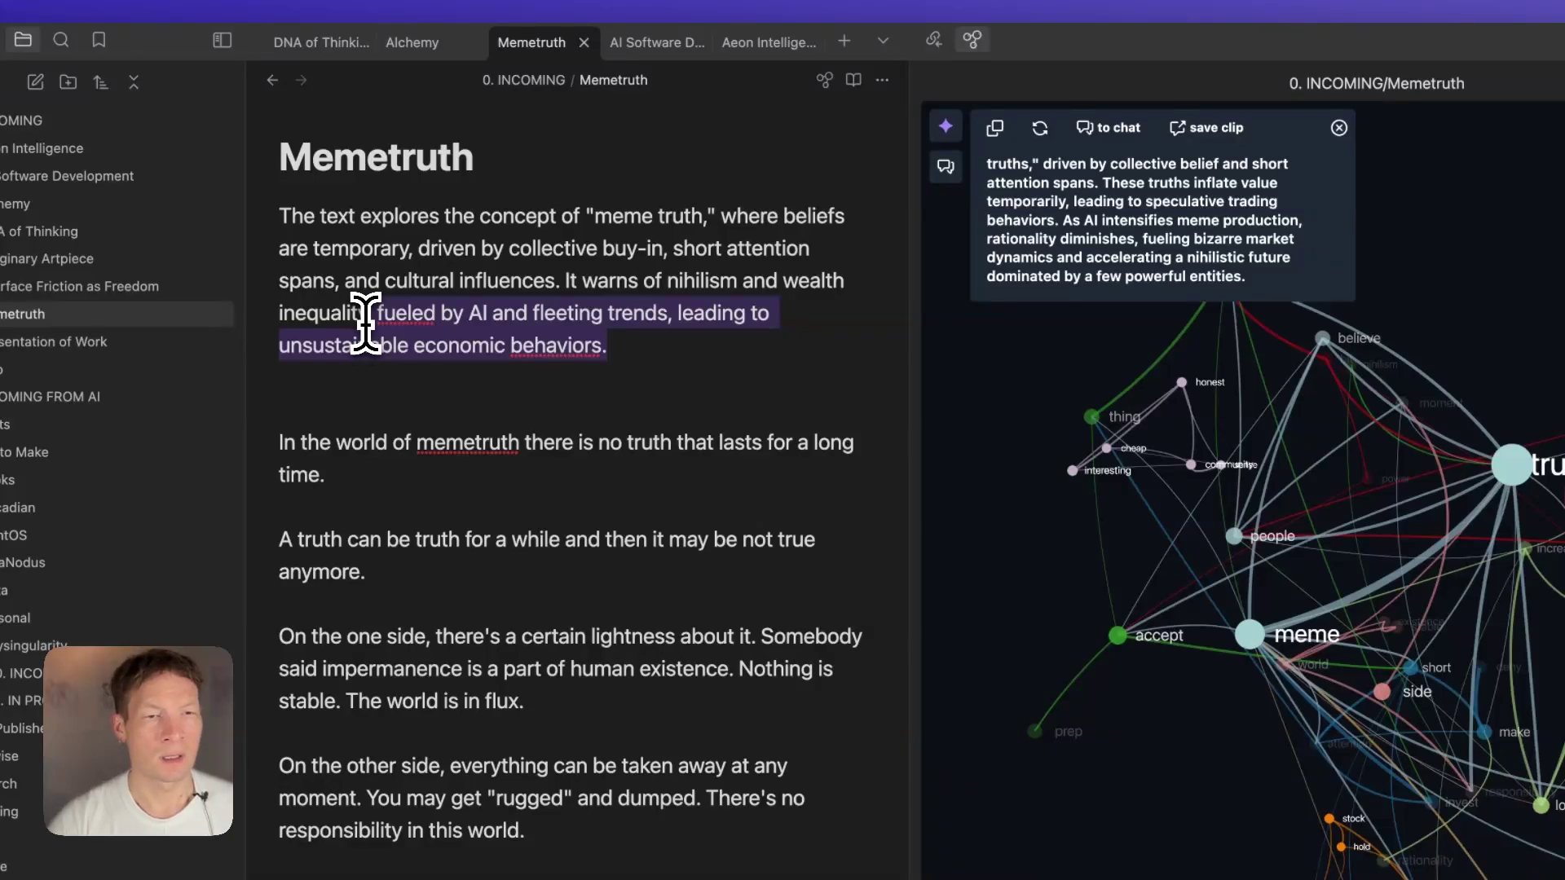
left_click(749, 362)
key("super+v")
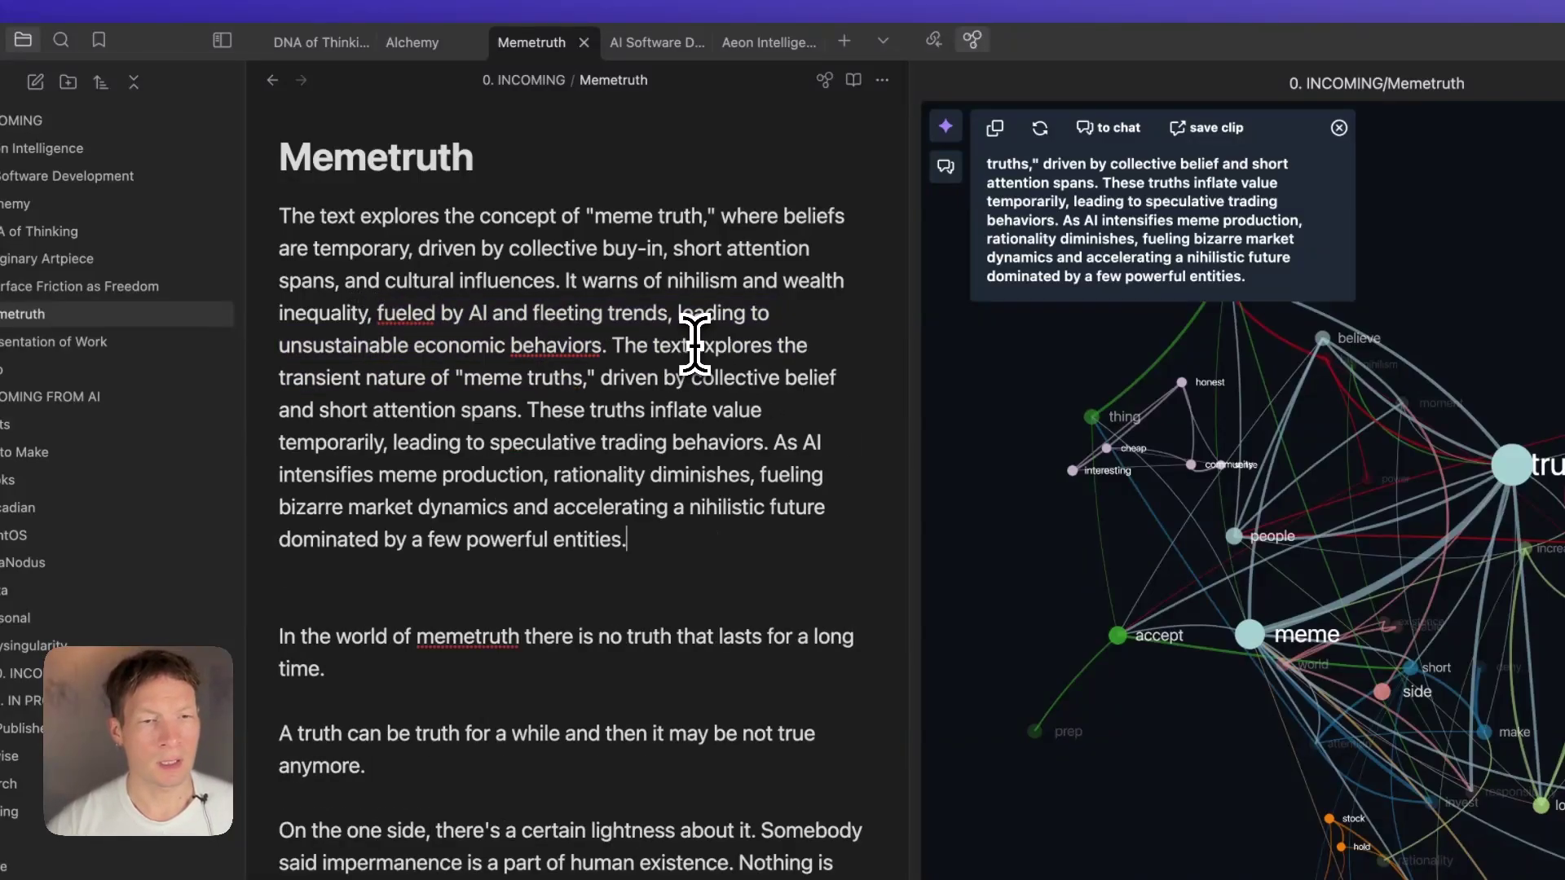
Trim the start of the appended summary so that it begins "The meme truths inflate value temporarily".
left_click_drag(623, 345, 755, 444)
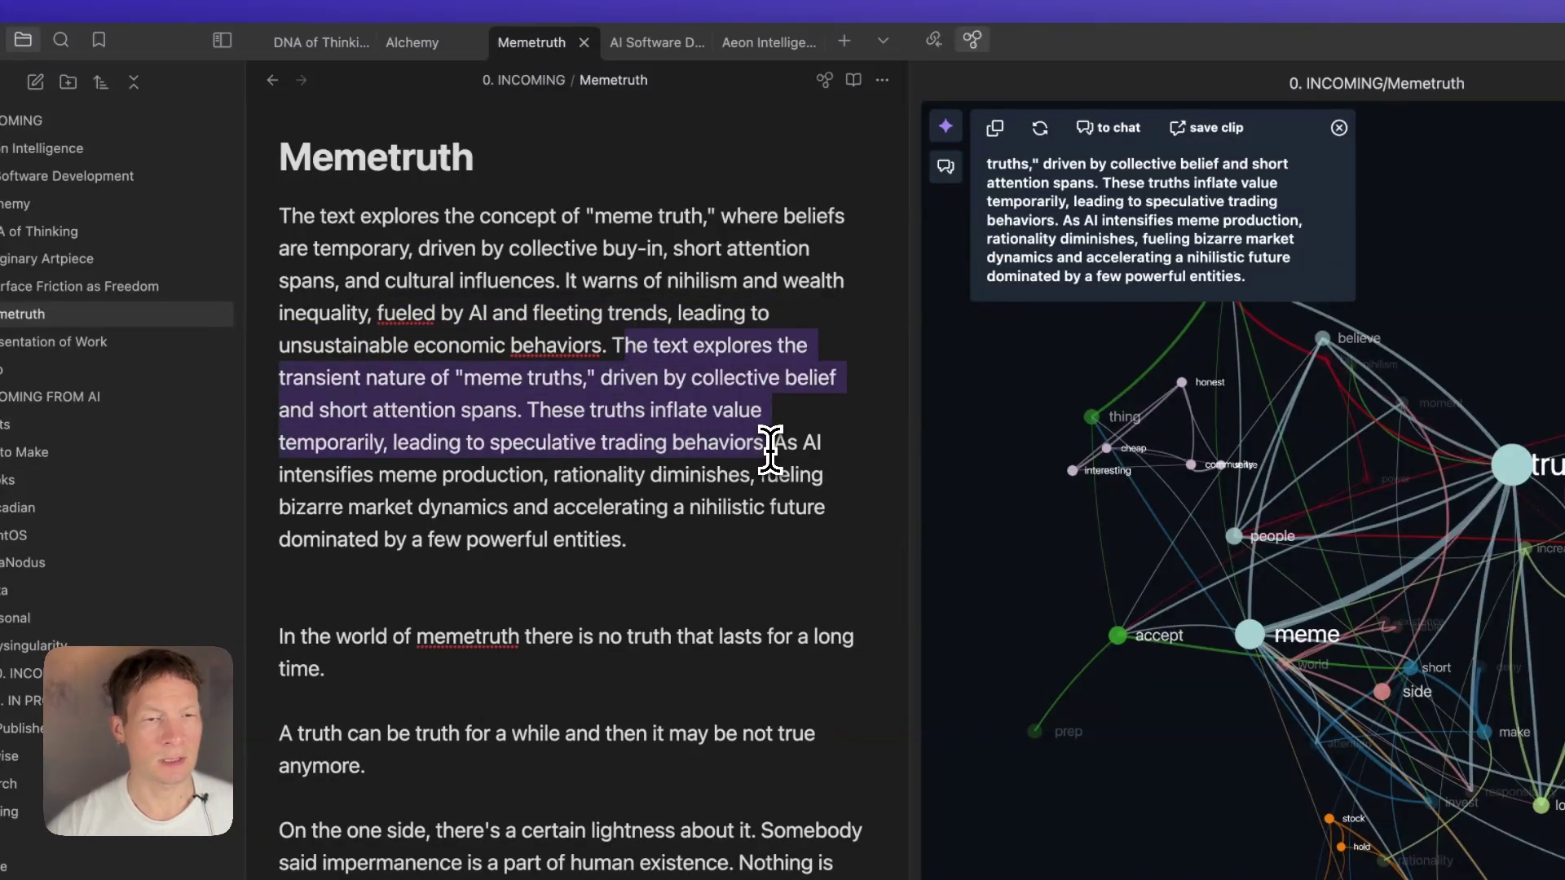
key("alt+shift+Left")
key("alt+shift+Left")
key("alt+shift+Left")
key("alt+shift+Left")
key("alt+shift+Left")
key("alt+shift+Left")
key("alt+shift+Left")
key("alt+shift+Left")
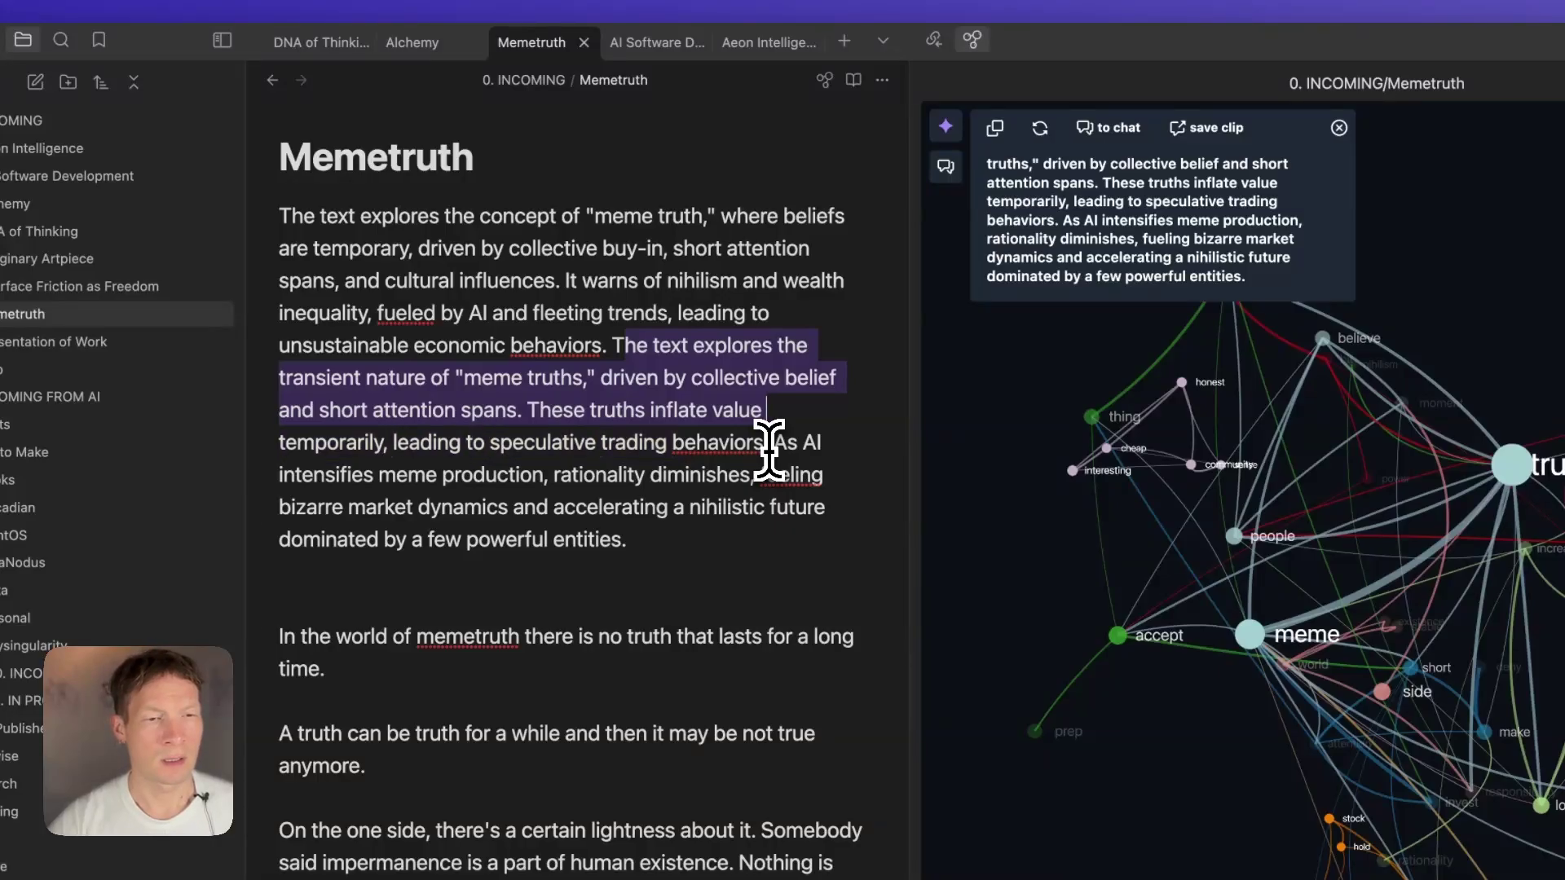
key("BackSpace")
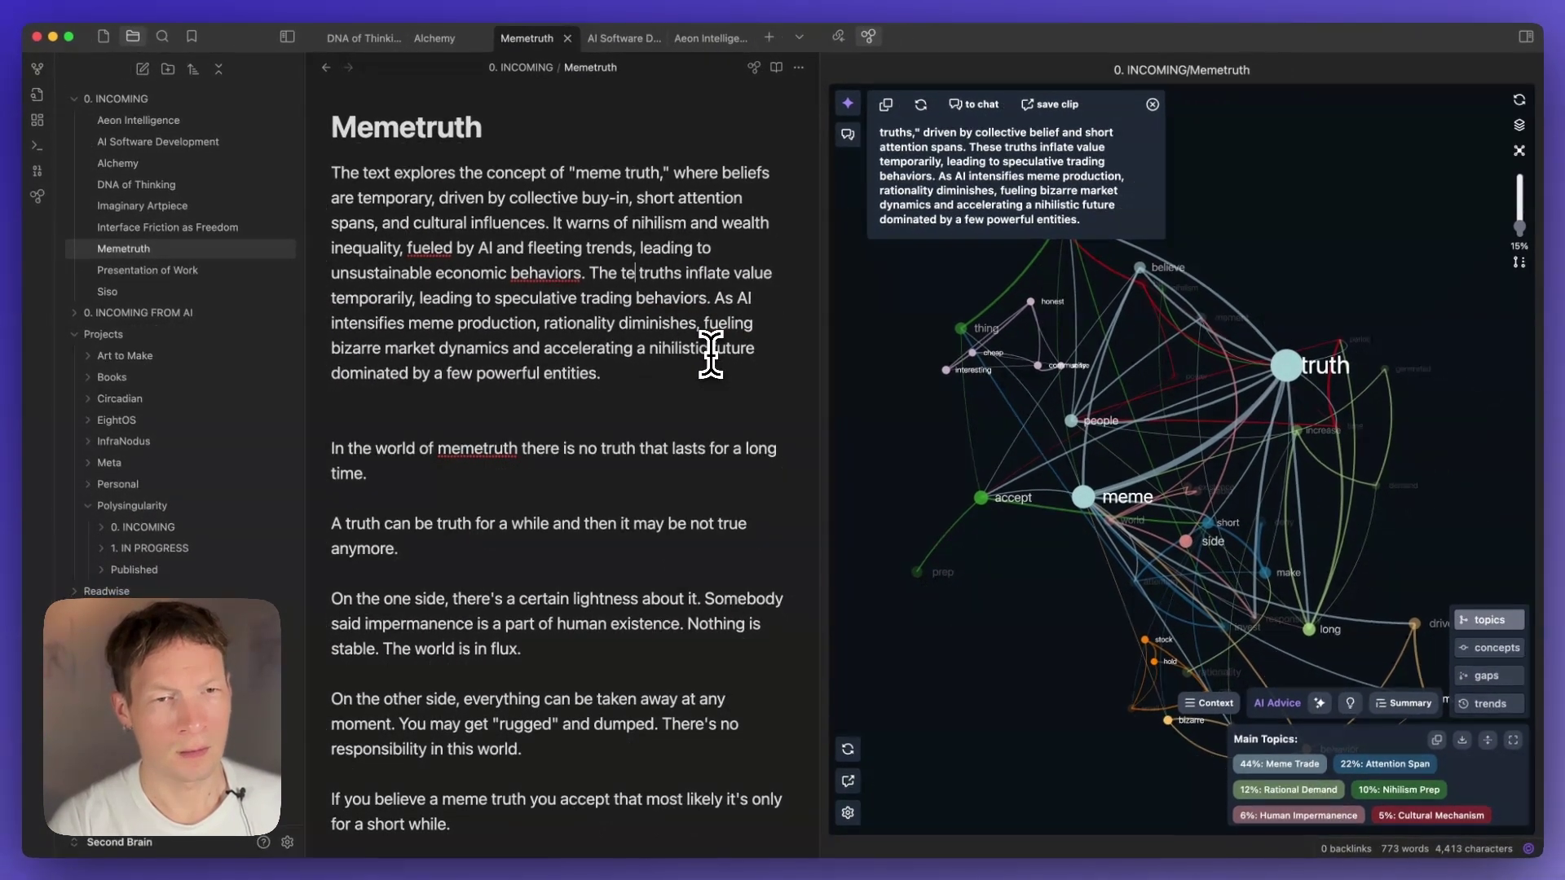
key("BackSpace")
key("BackSpace")
type("meme")
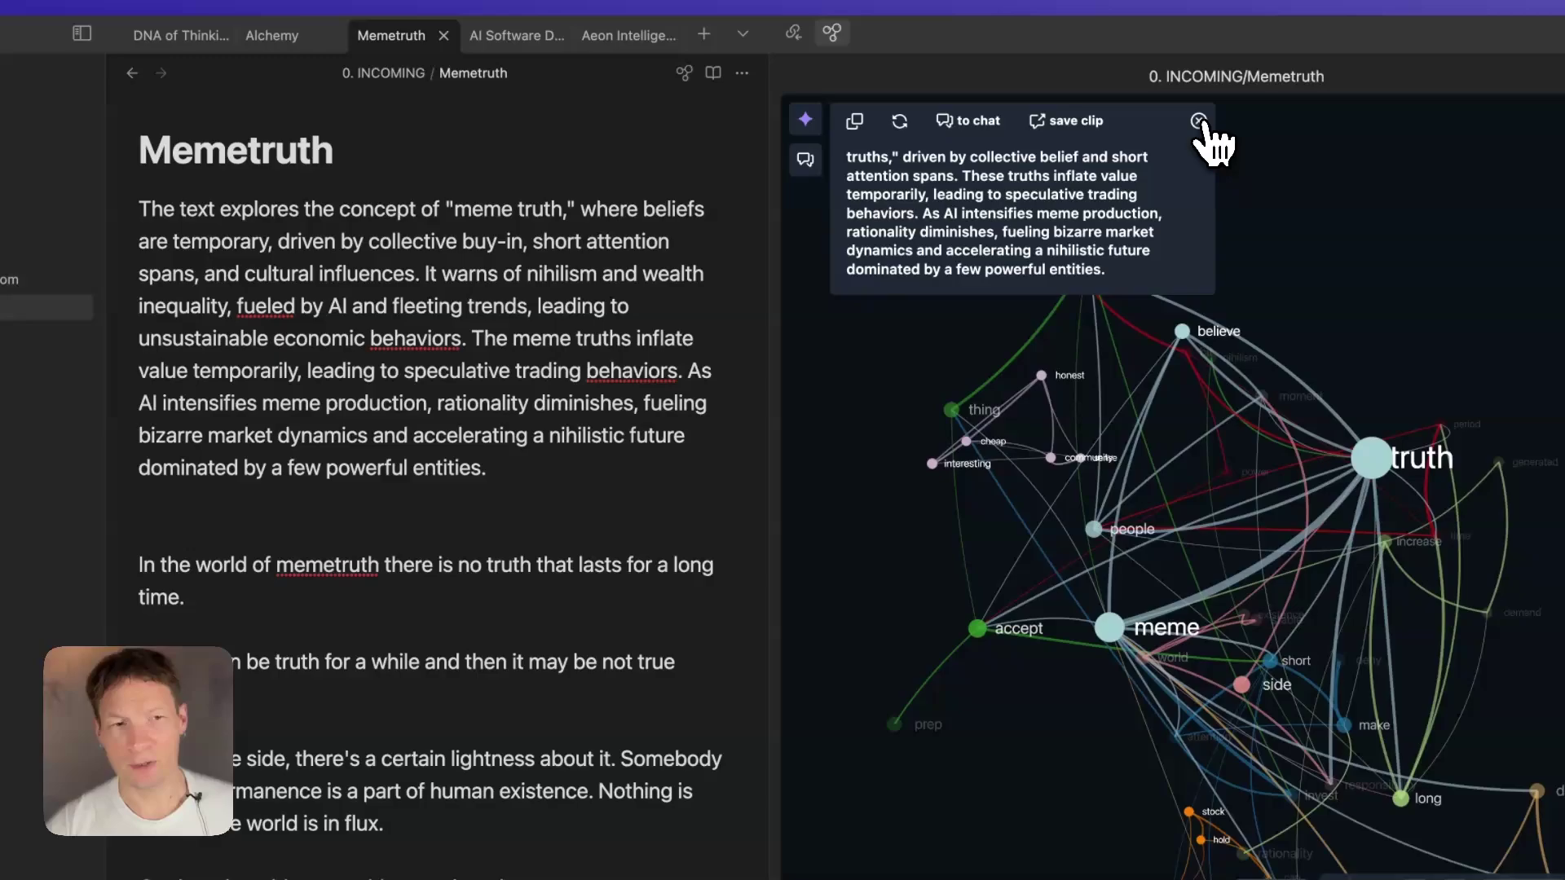
Close the AI summary, copy the graph's main topics into the note below the summary paragraph, and remove their "topic","keywords" header line.
left_click(1199, 120)
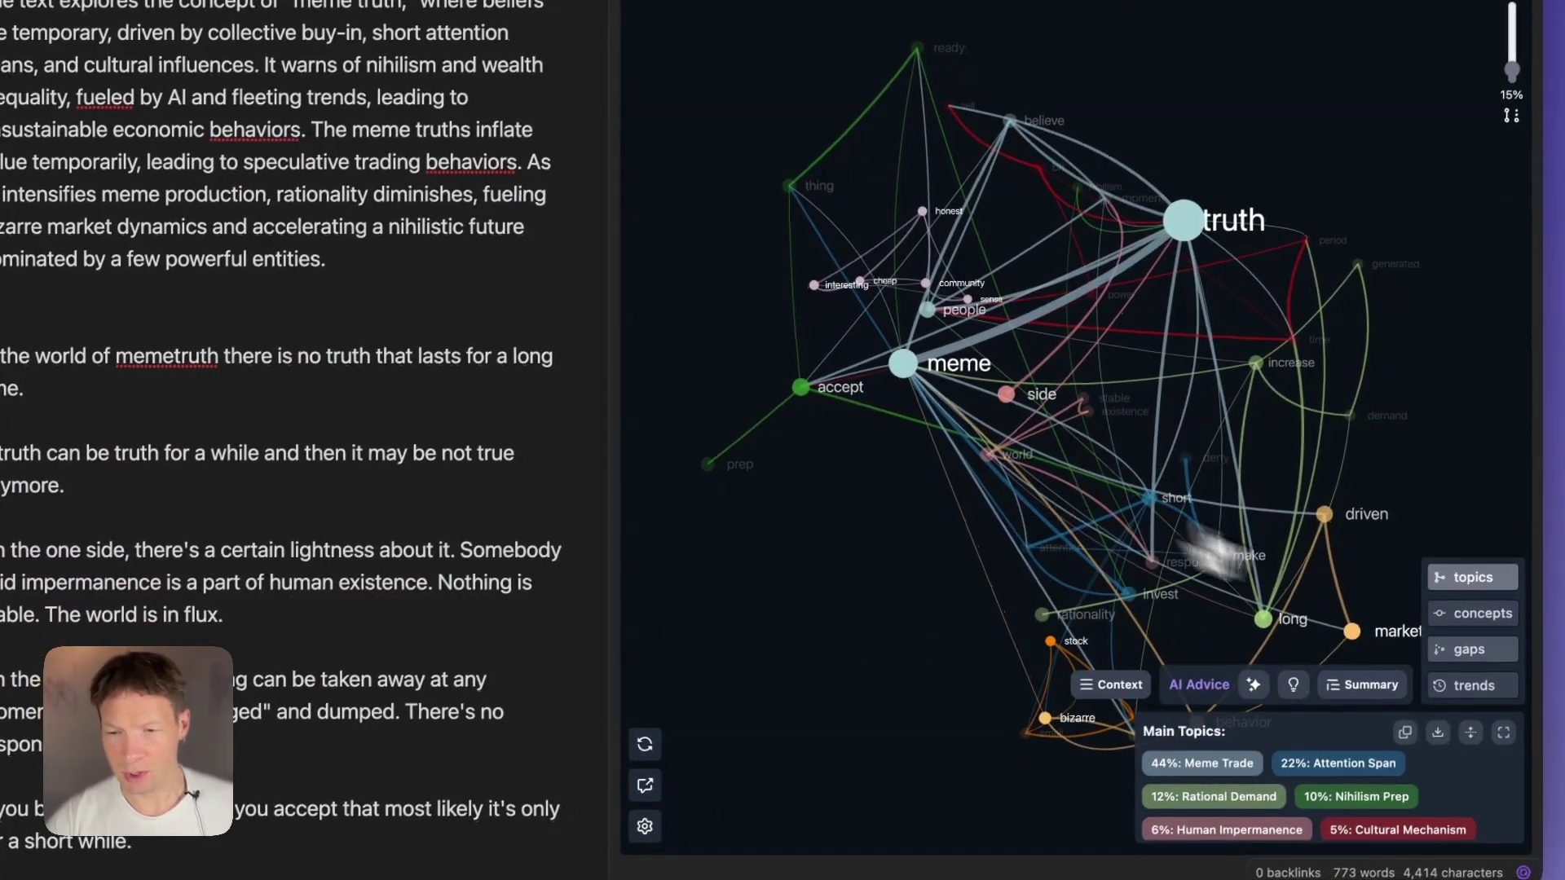
left_click(1404, 732)
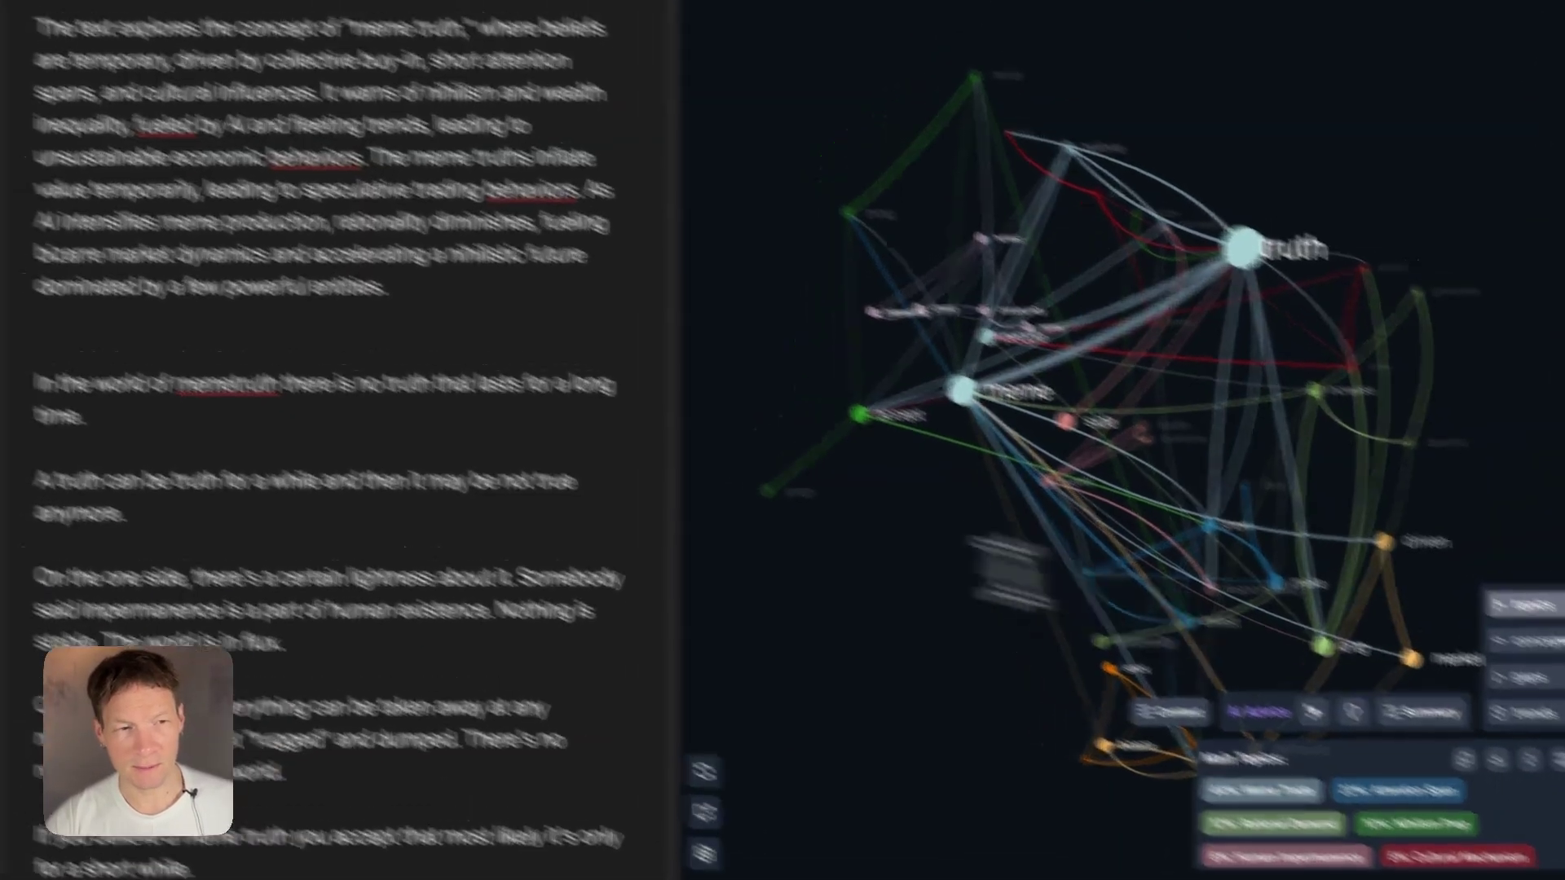
left_click(94, 291)
key("super+v")
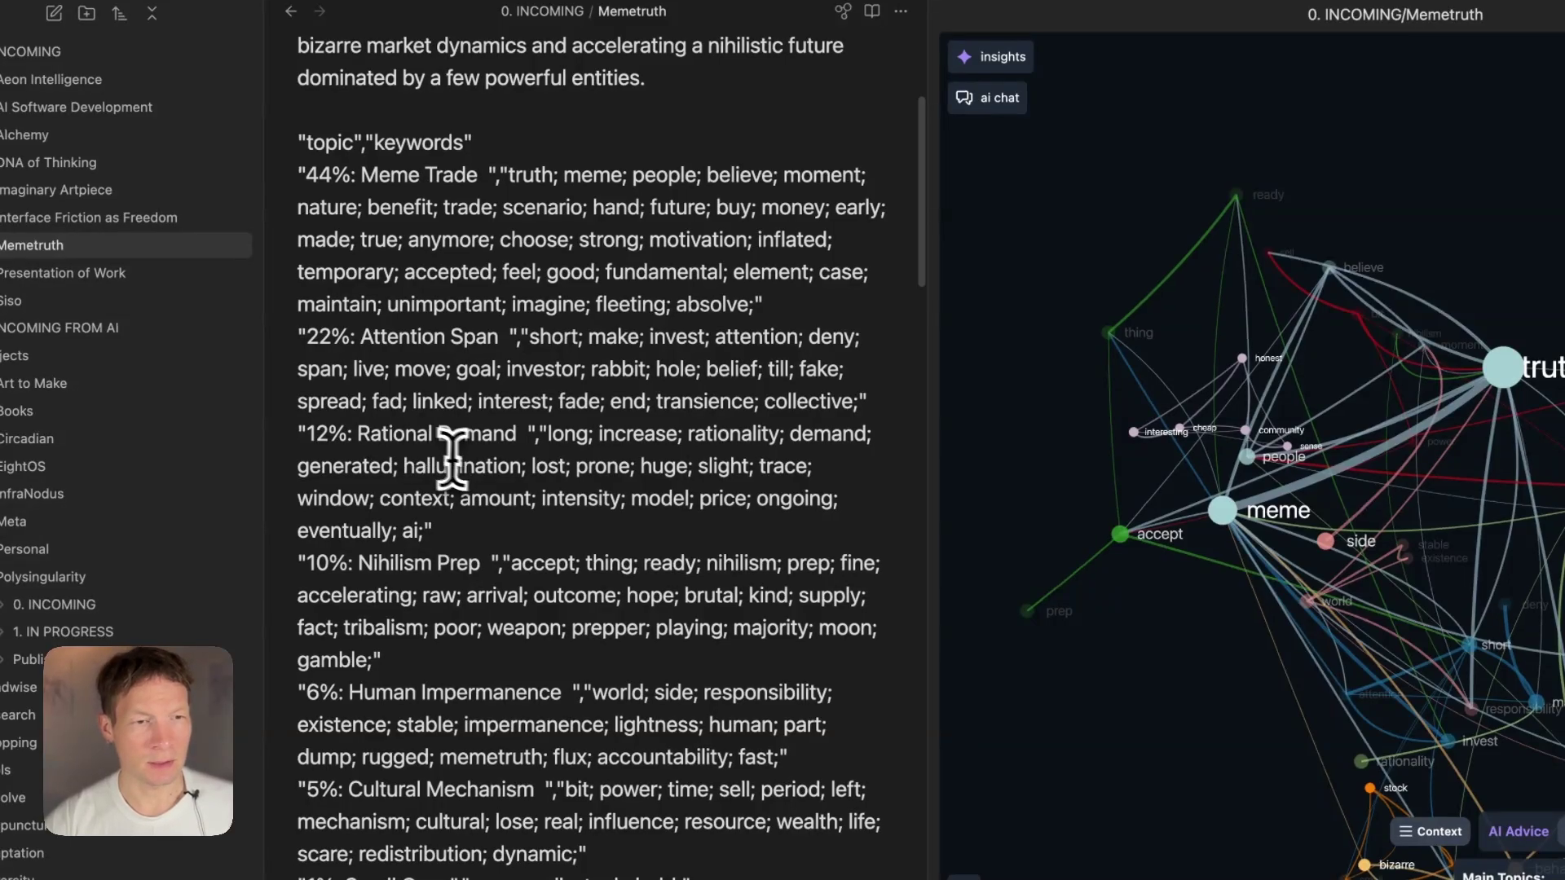
scroll(403, 424, "up", 1)
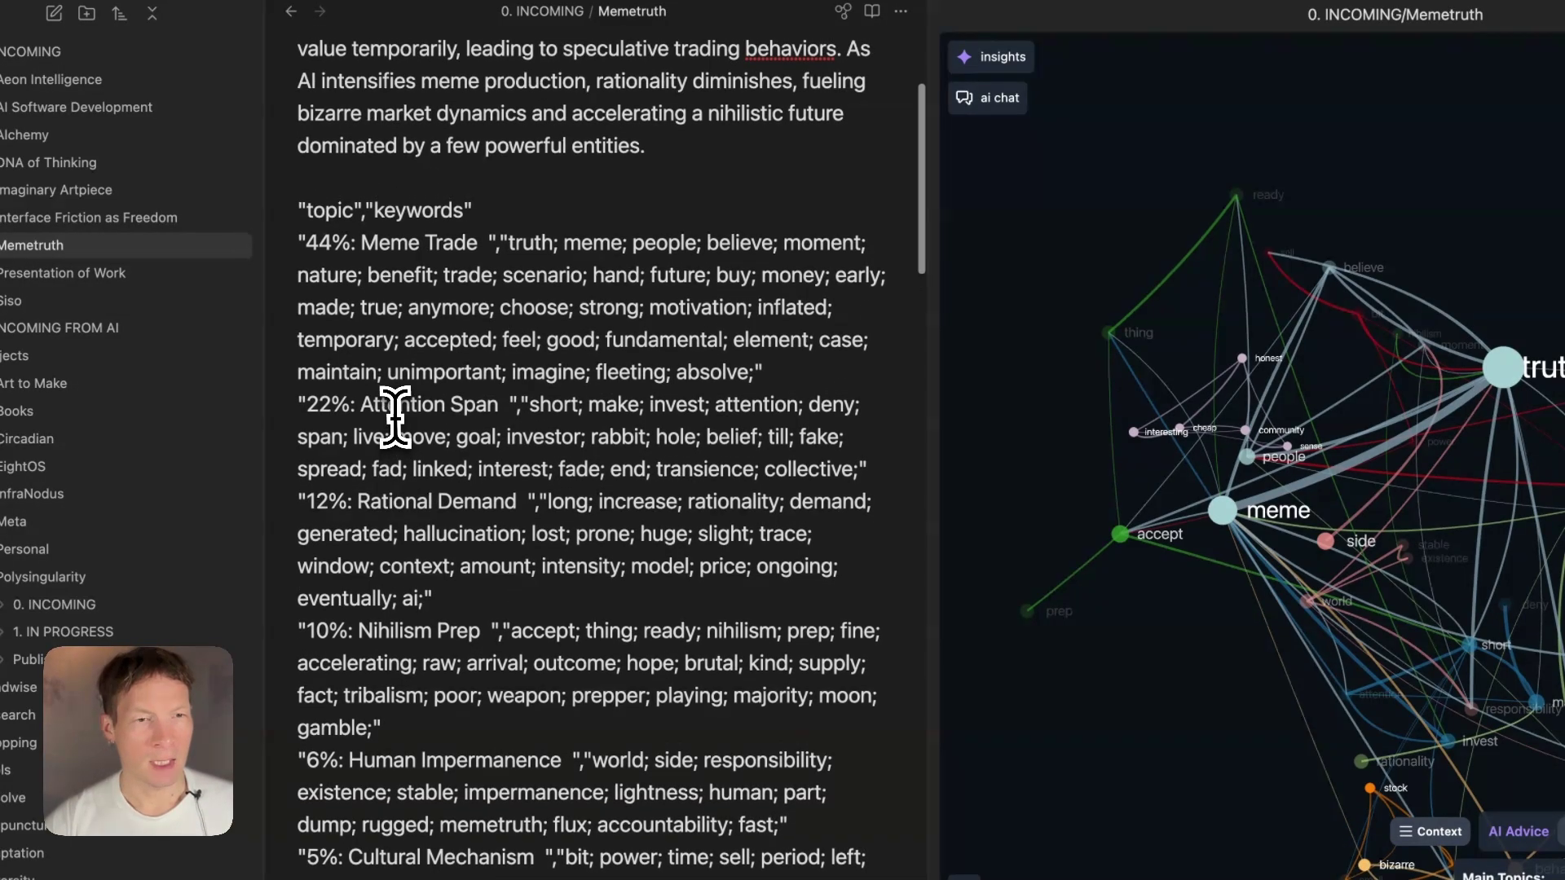
triple_click(512, 211)
key("BackSpace")
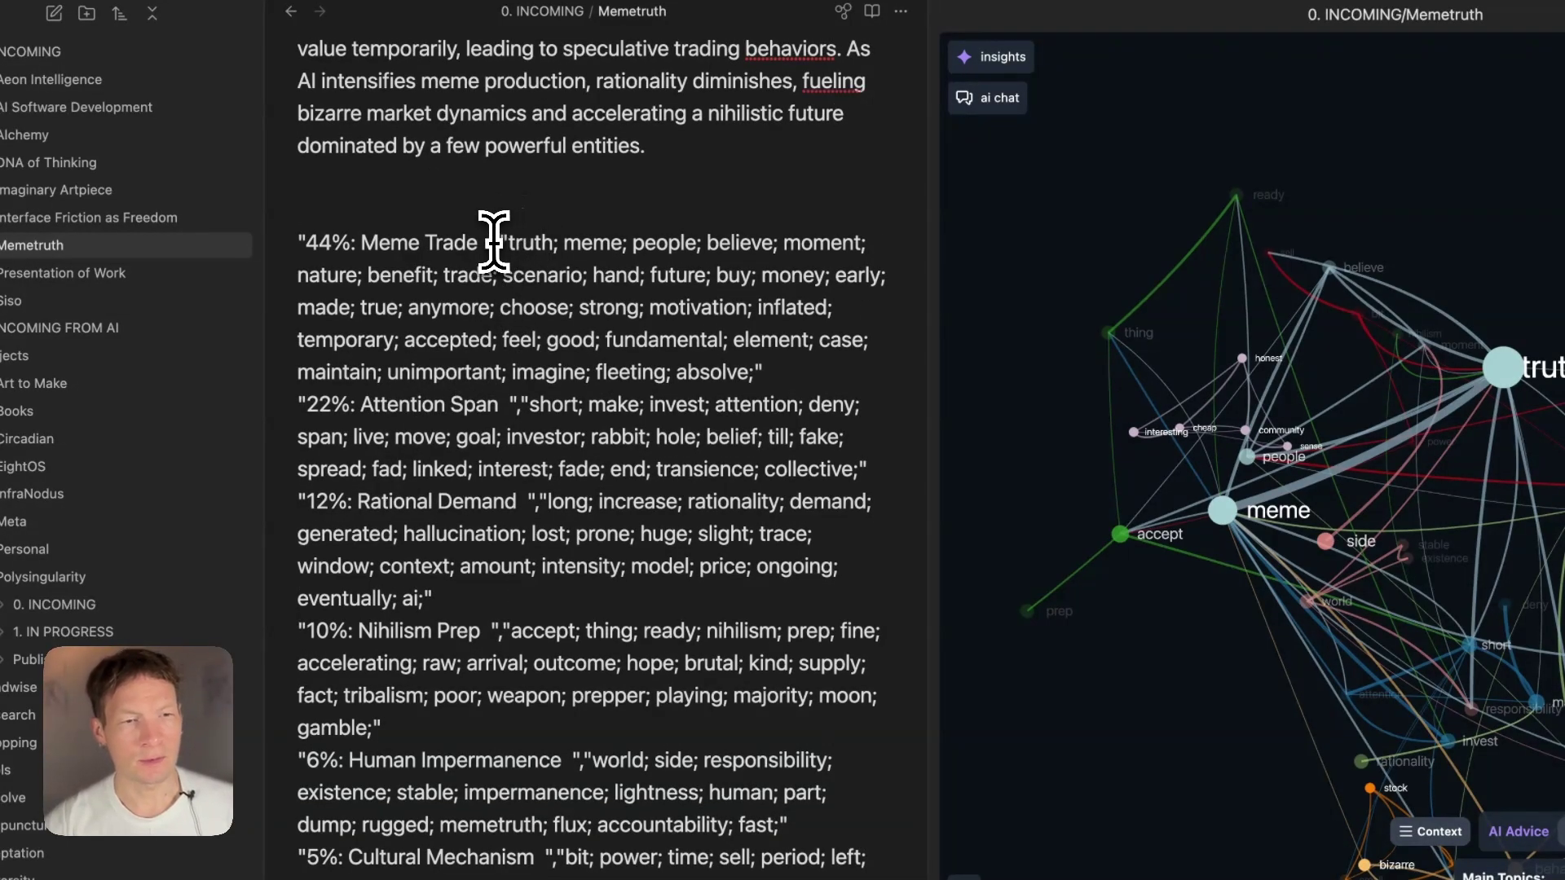
Strip the keyword lists from the Meme Trade, Attention Span, Rational Demand and Nihilism Prep topics, leaving only percentages and names.
left_click_drag(492, 238, 775, 377)
key("BackSpace")
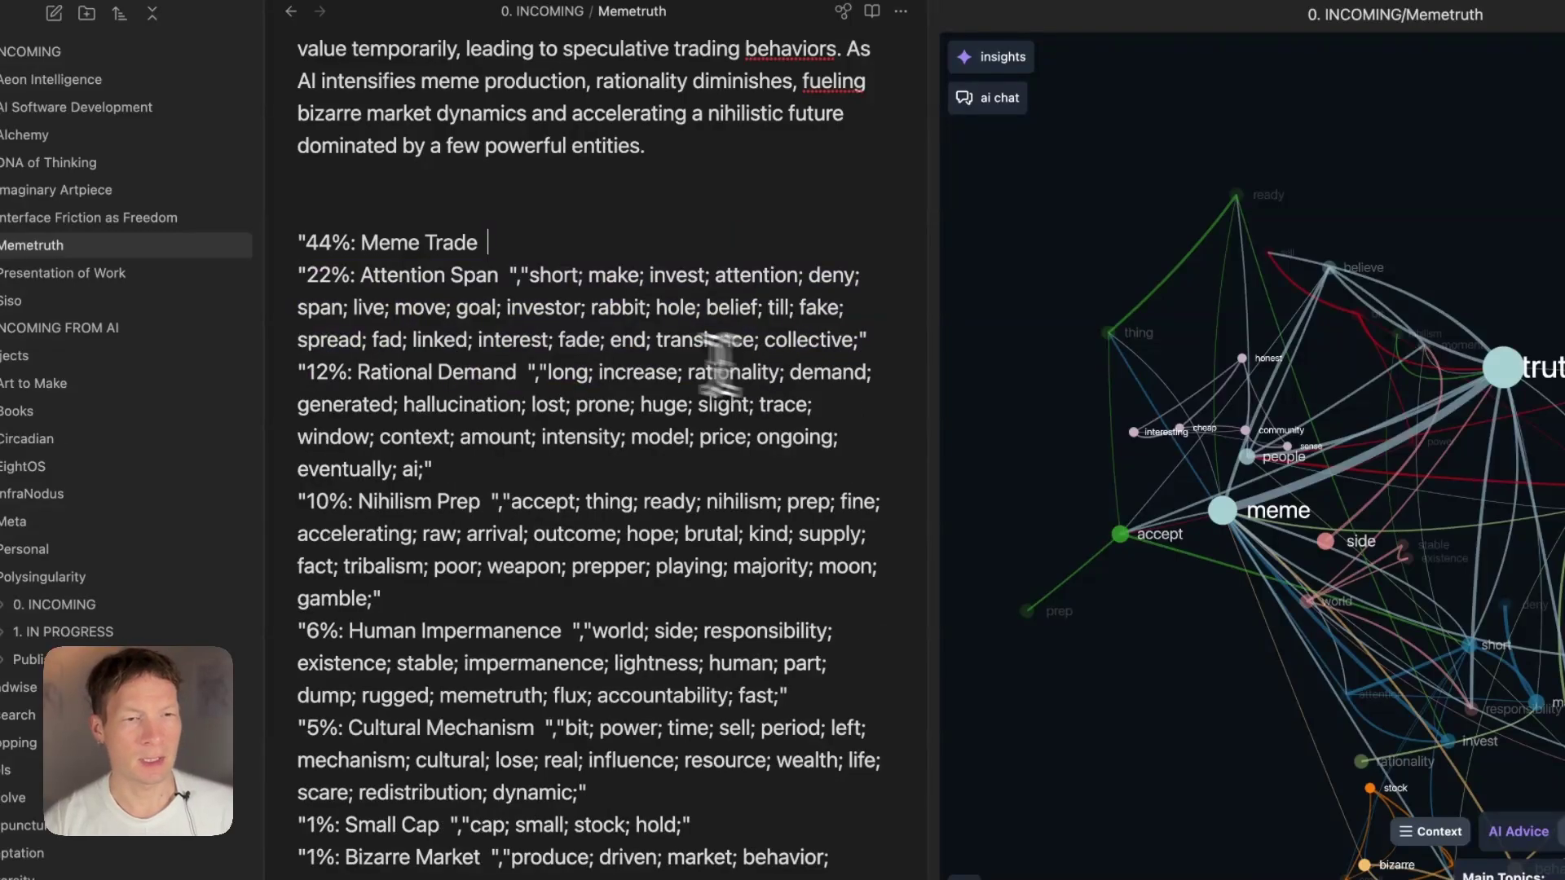
left_click_drag(507, 274, 890, 334)
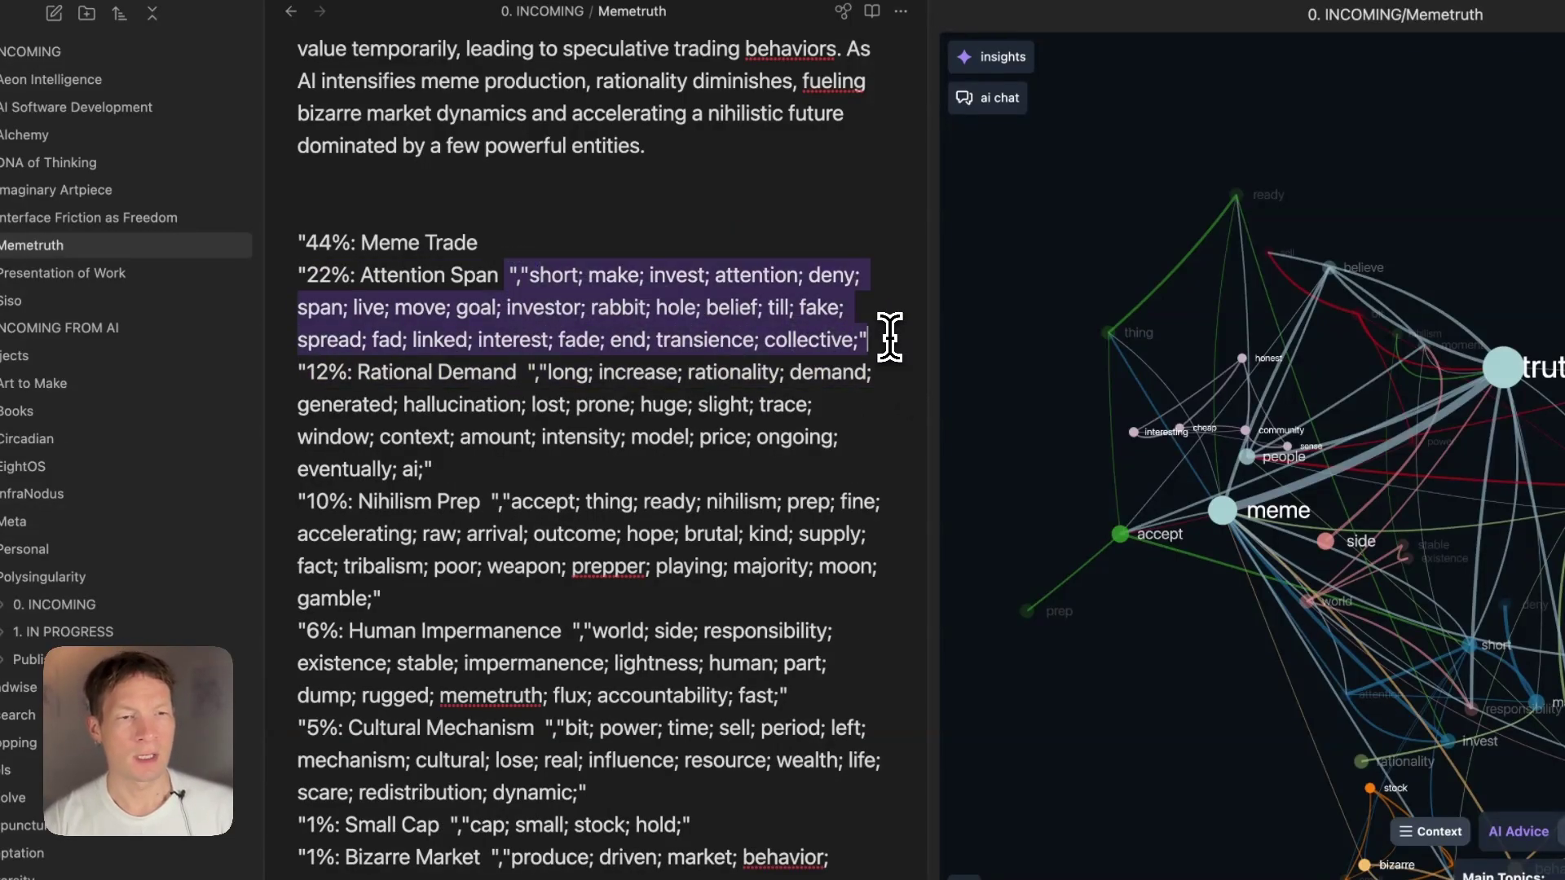
key("BackSpace")
left_click_drag(534, 307, 563, 403)
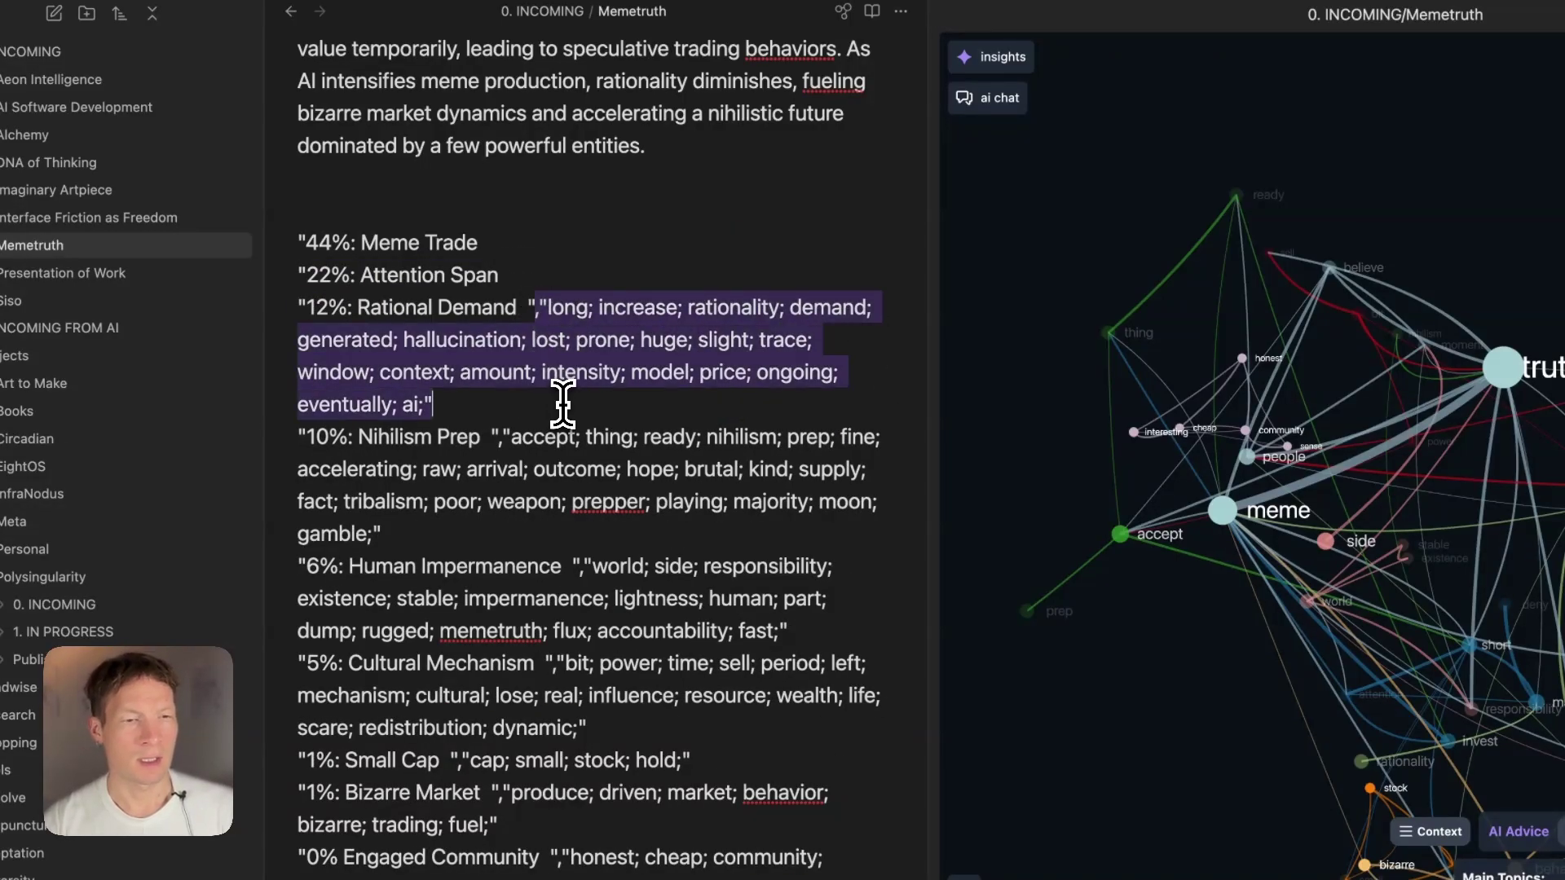
key("BackSpace")
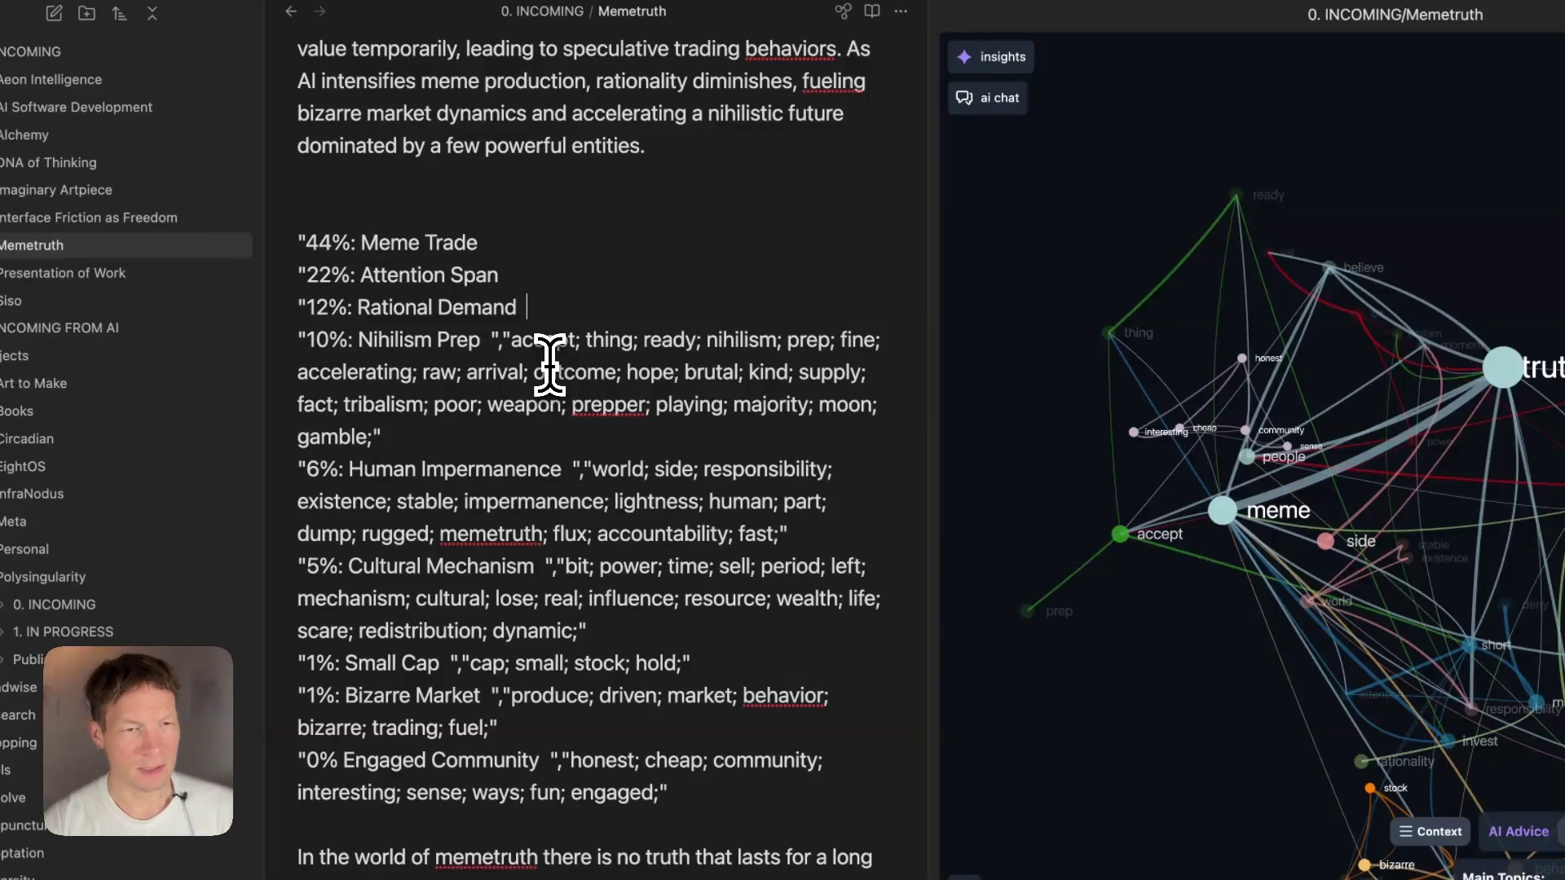
left_click_drag(483, 339, 501, 432)
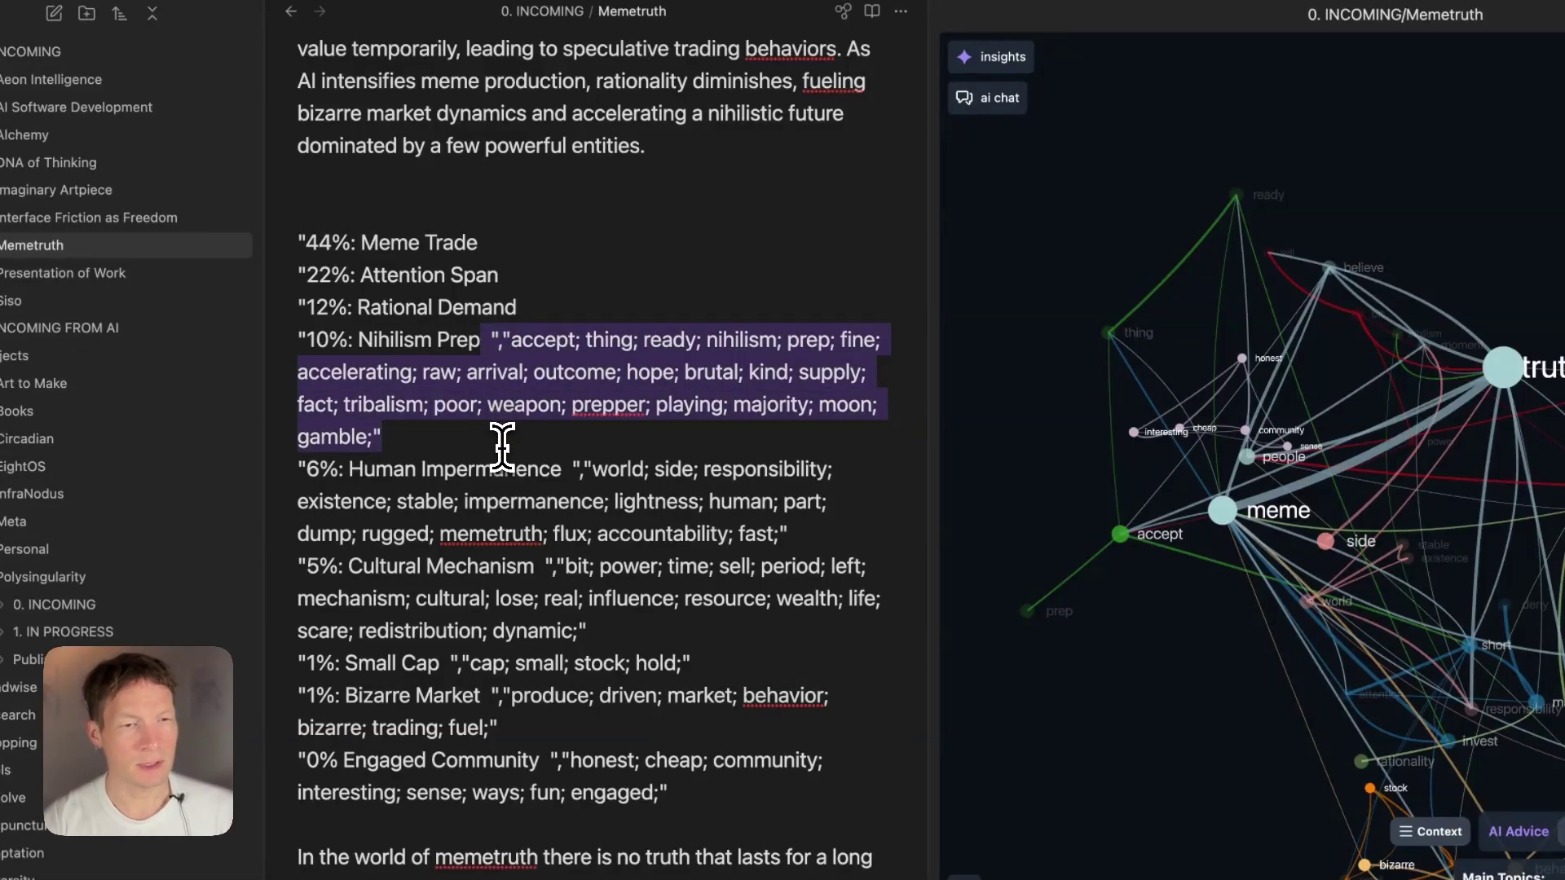
key("BackSpace")
Strip the keyword lists from the Human Impermanence, Cultural Mechanism, Small Cap, Bizarre Market and Engaged Community topics.
left_click_drag(568, 372, 807, 438)
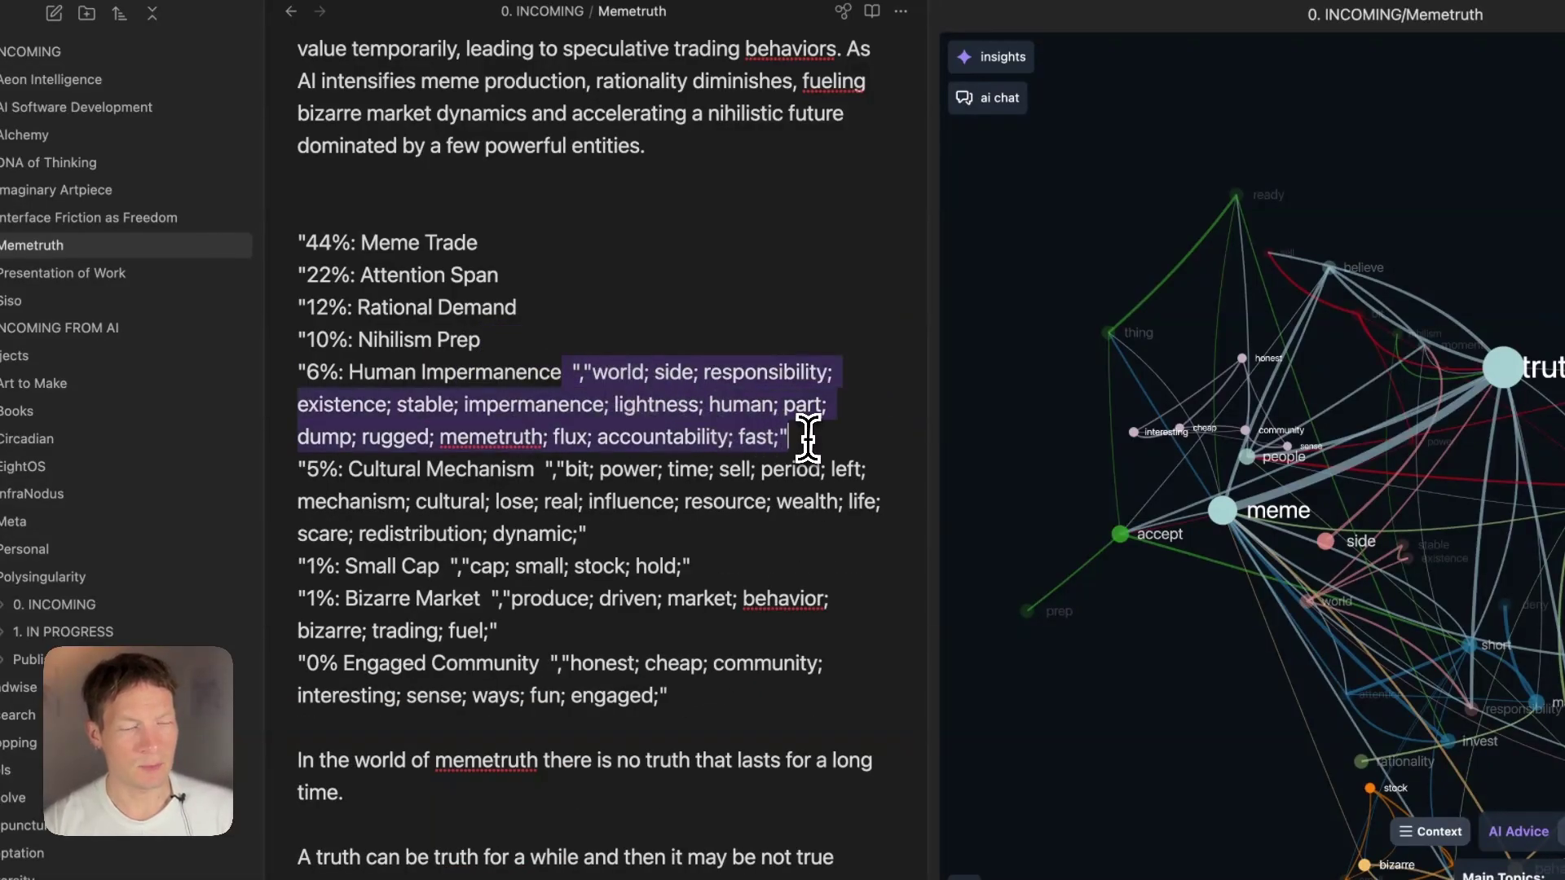
key("BackSpace")
type("ermanencee")
left_click_drag(544, 405, 652, 471)
key("BackSpace")
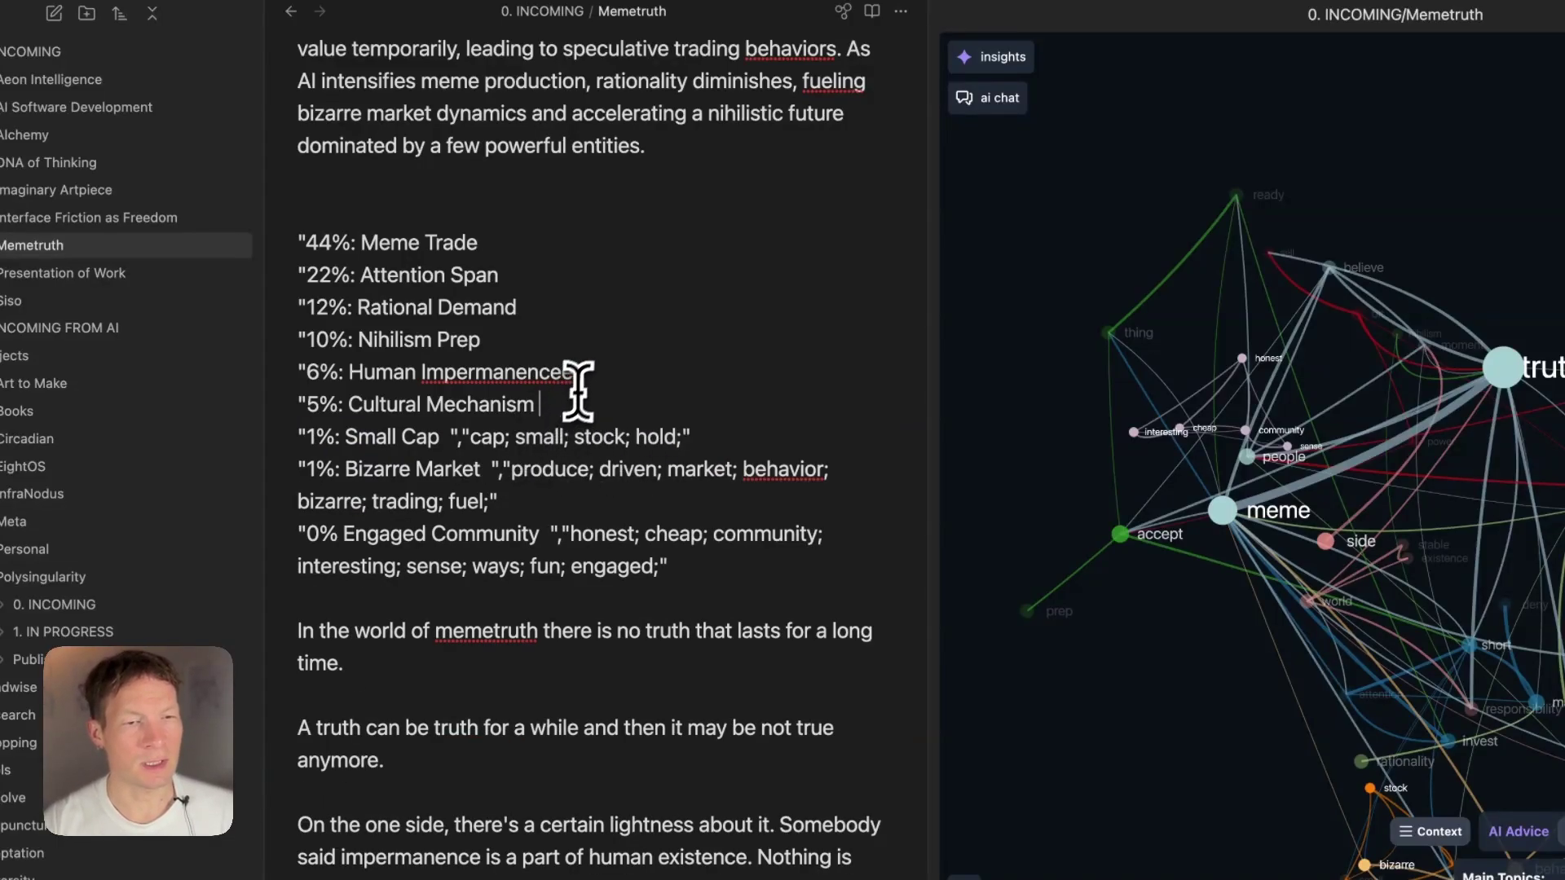
left_click_drag(448, 438, 717, 440)
key("BackSpace")
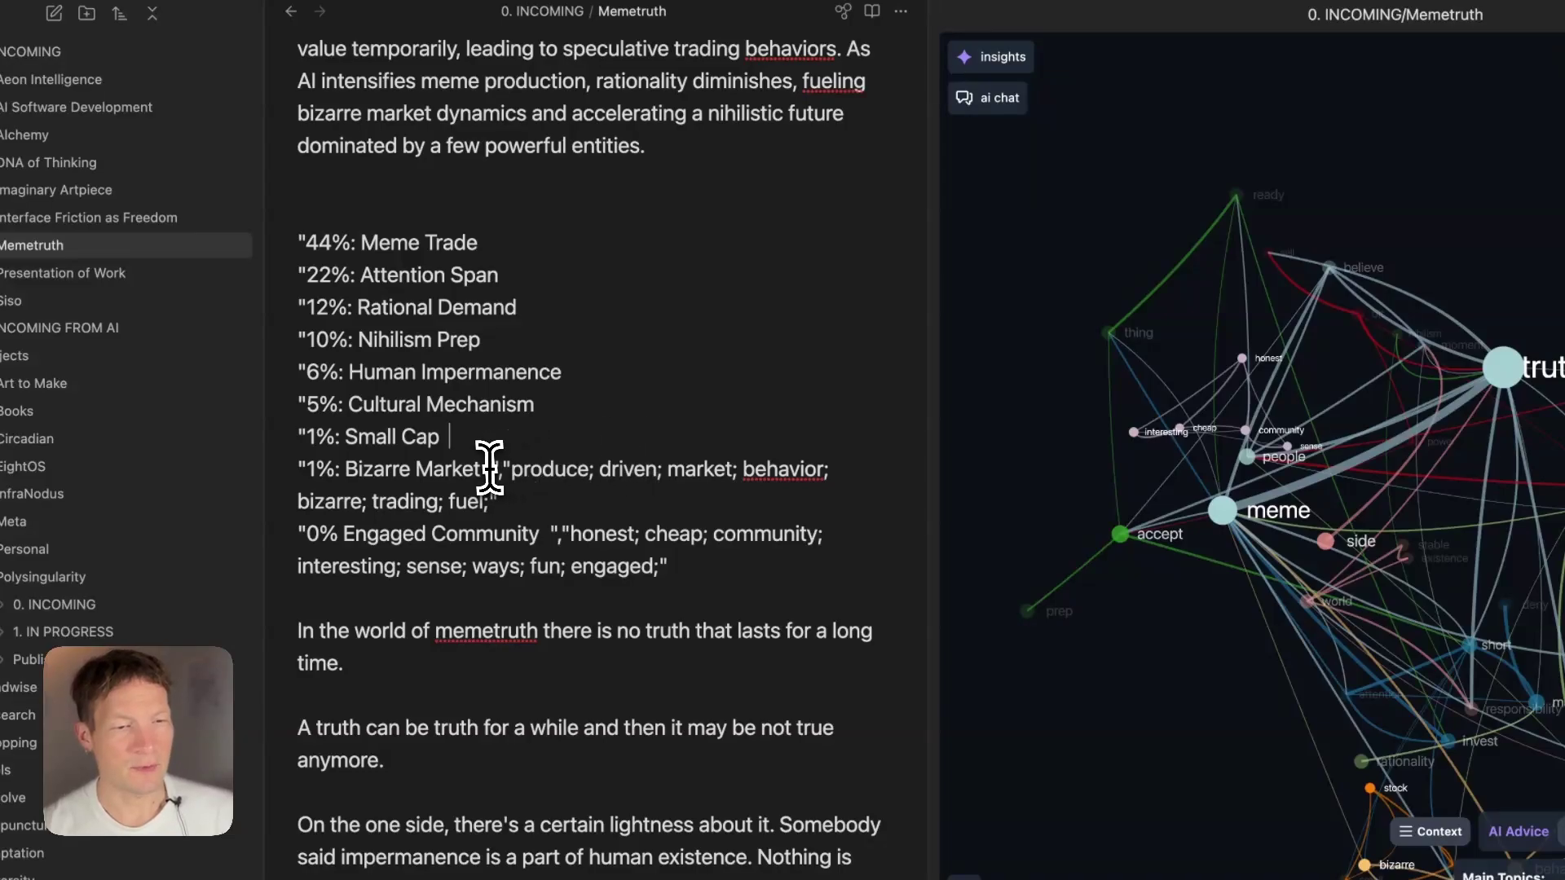
left_click_drag(483, 469, 734, 541)
key("BackSpace")
key("BackSpace")
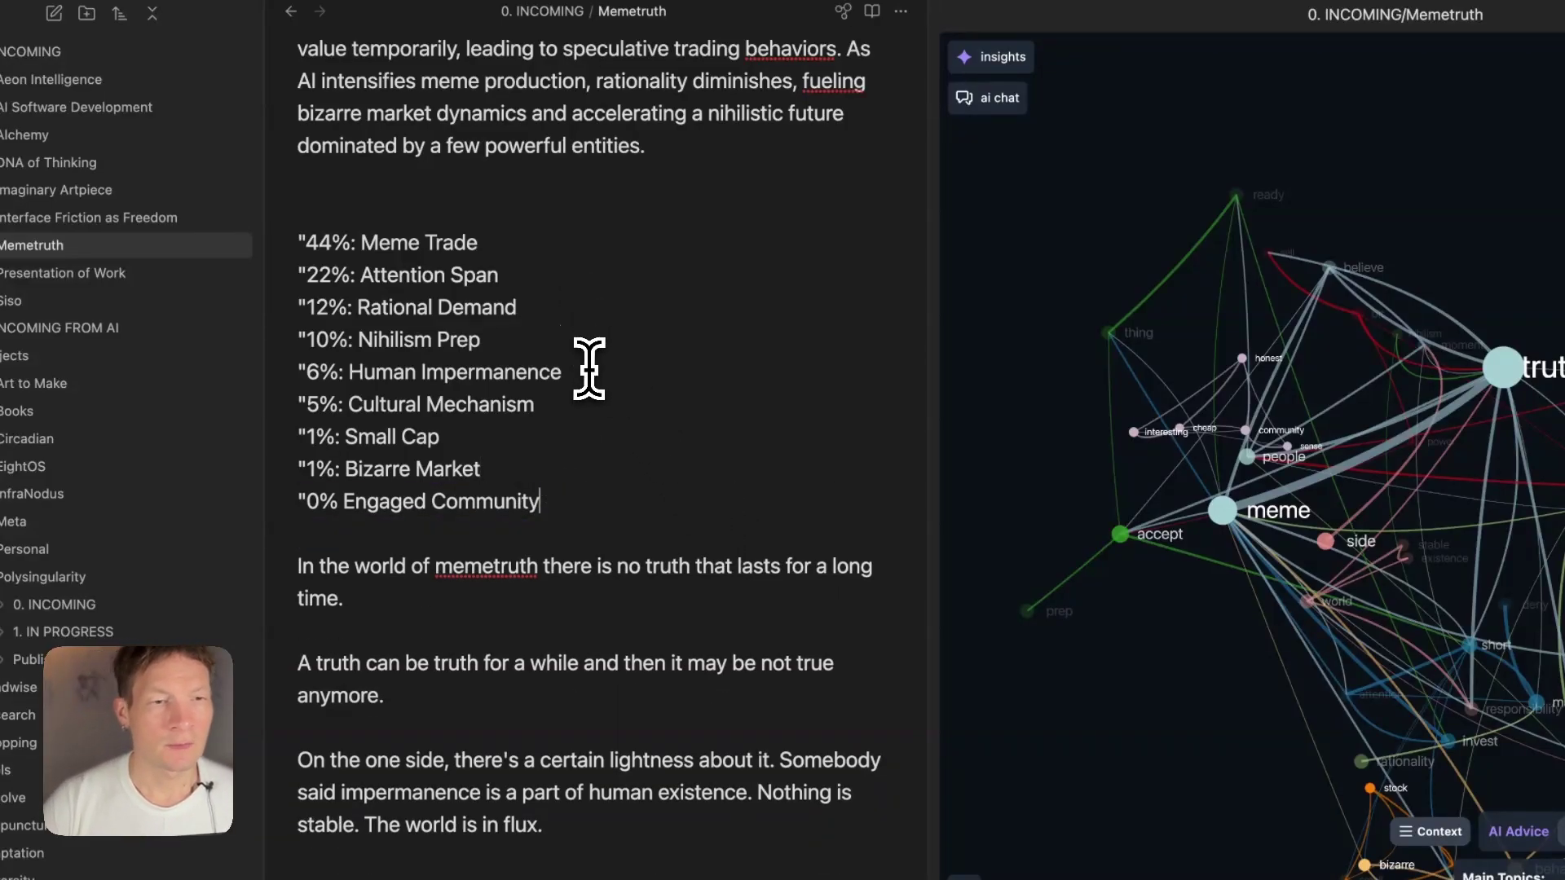
Add six empty checkbox lines between the Memetruth title and the summary paragraph.
scroll(588, 368, "up", 3)
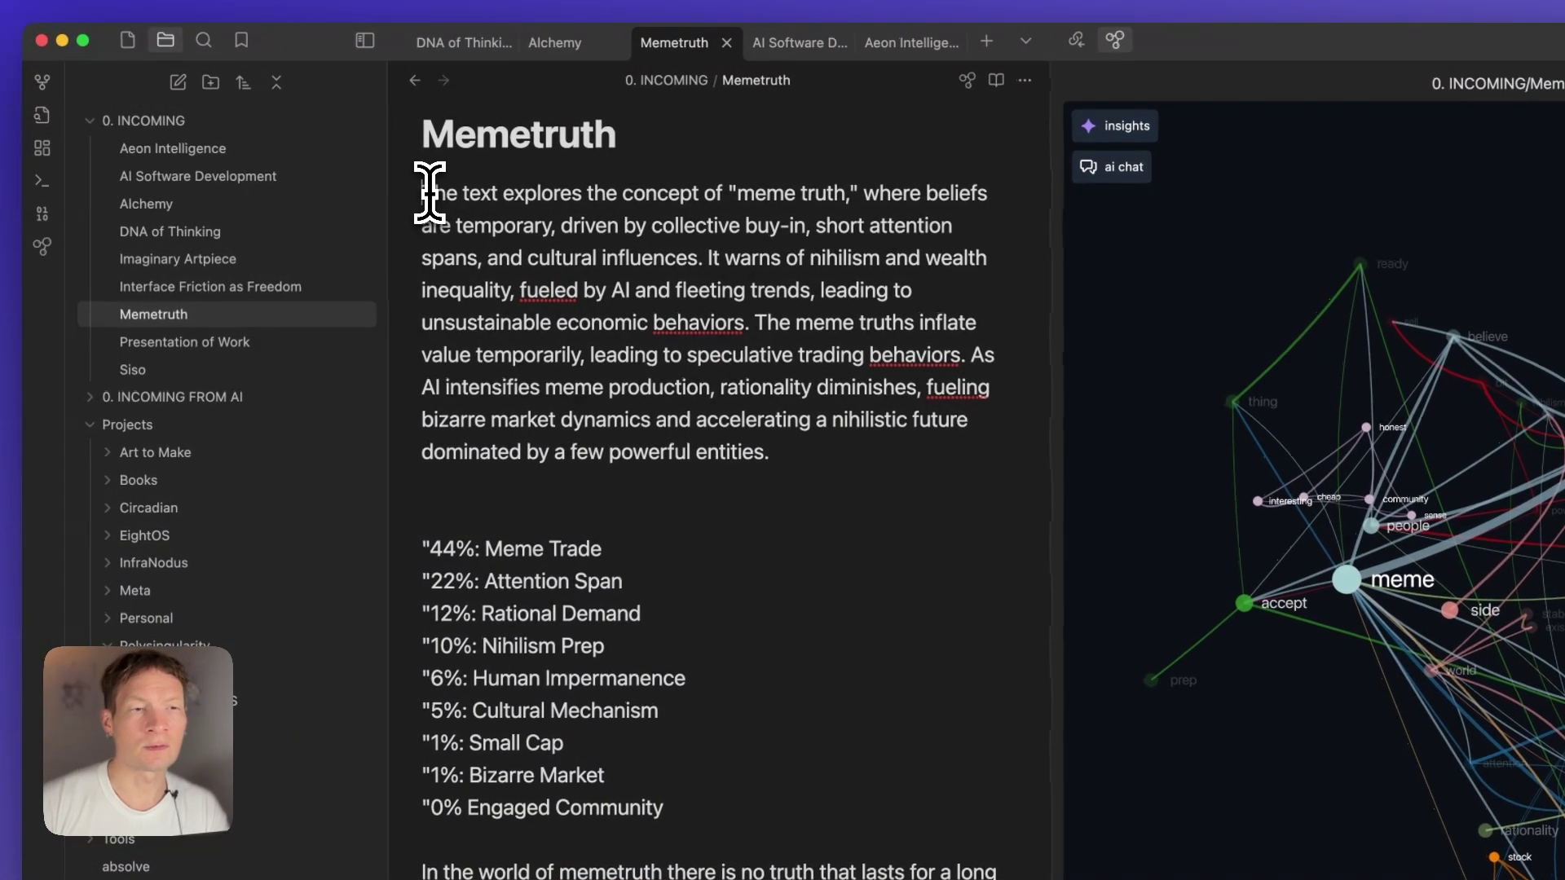
key("Return")
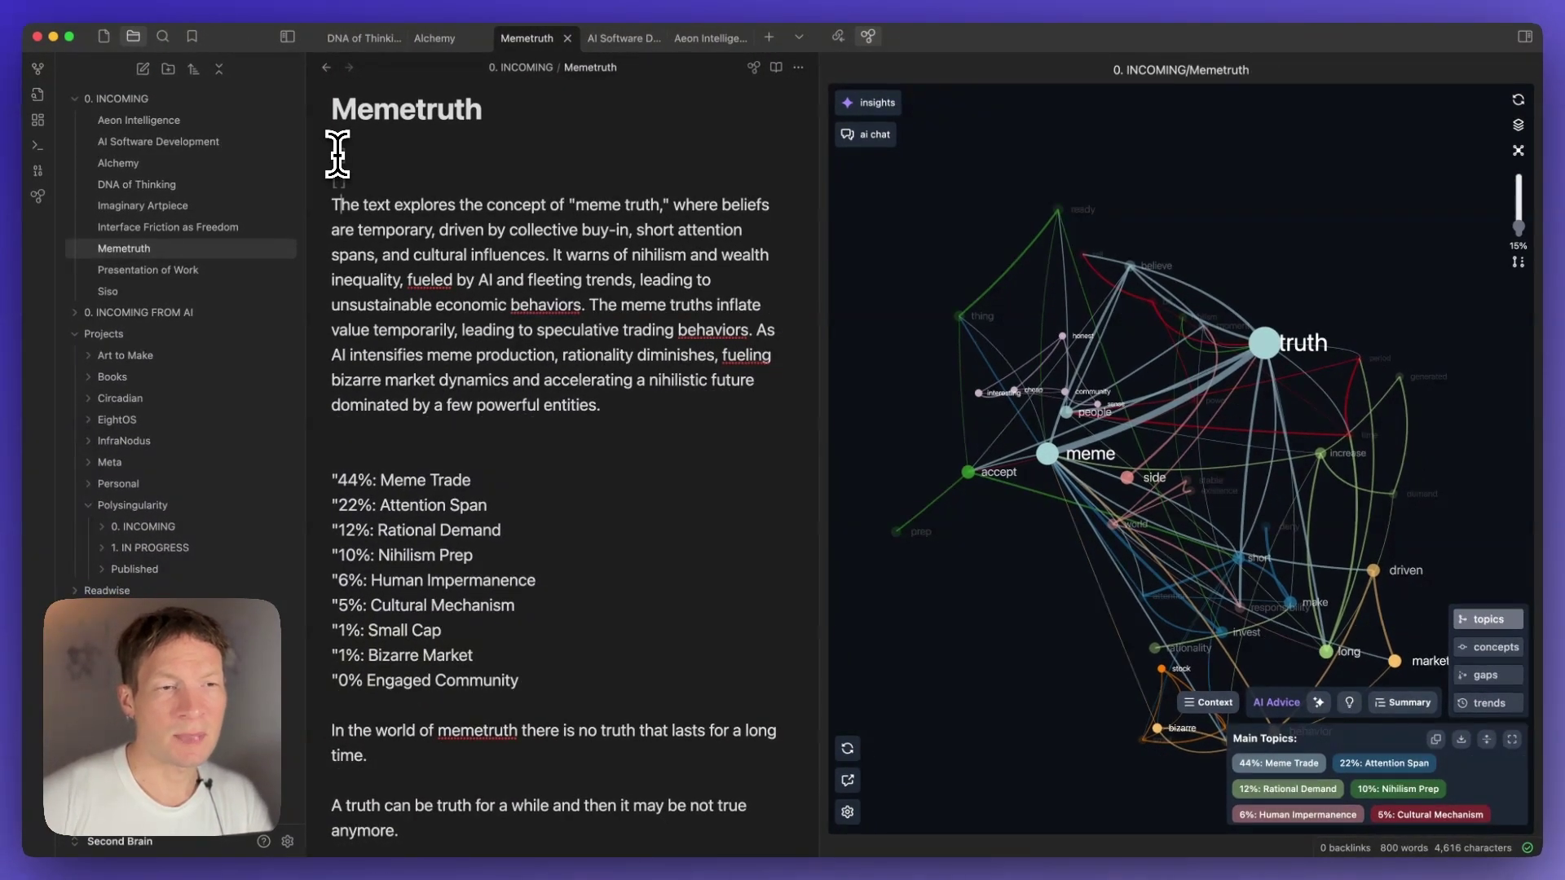
key("Return")
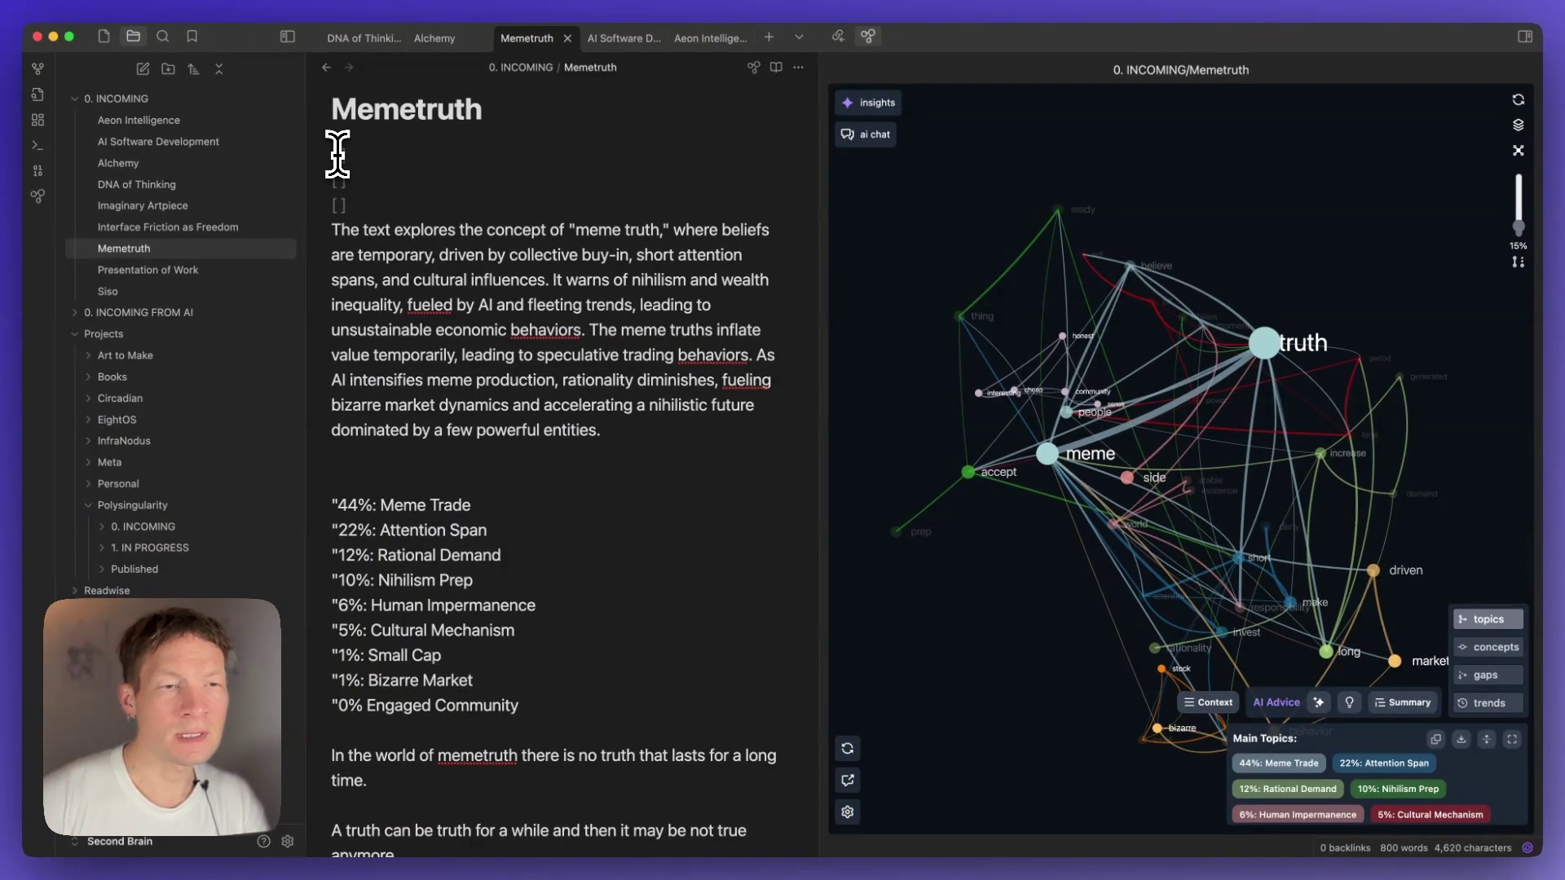
key("Return")
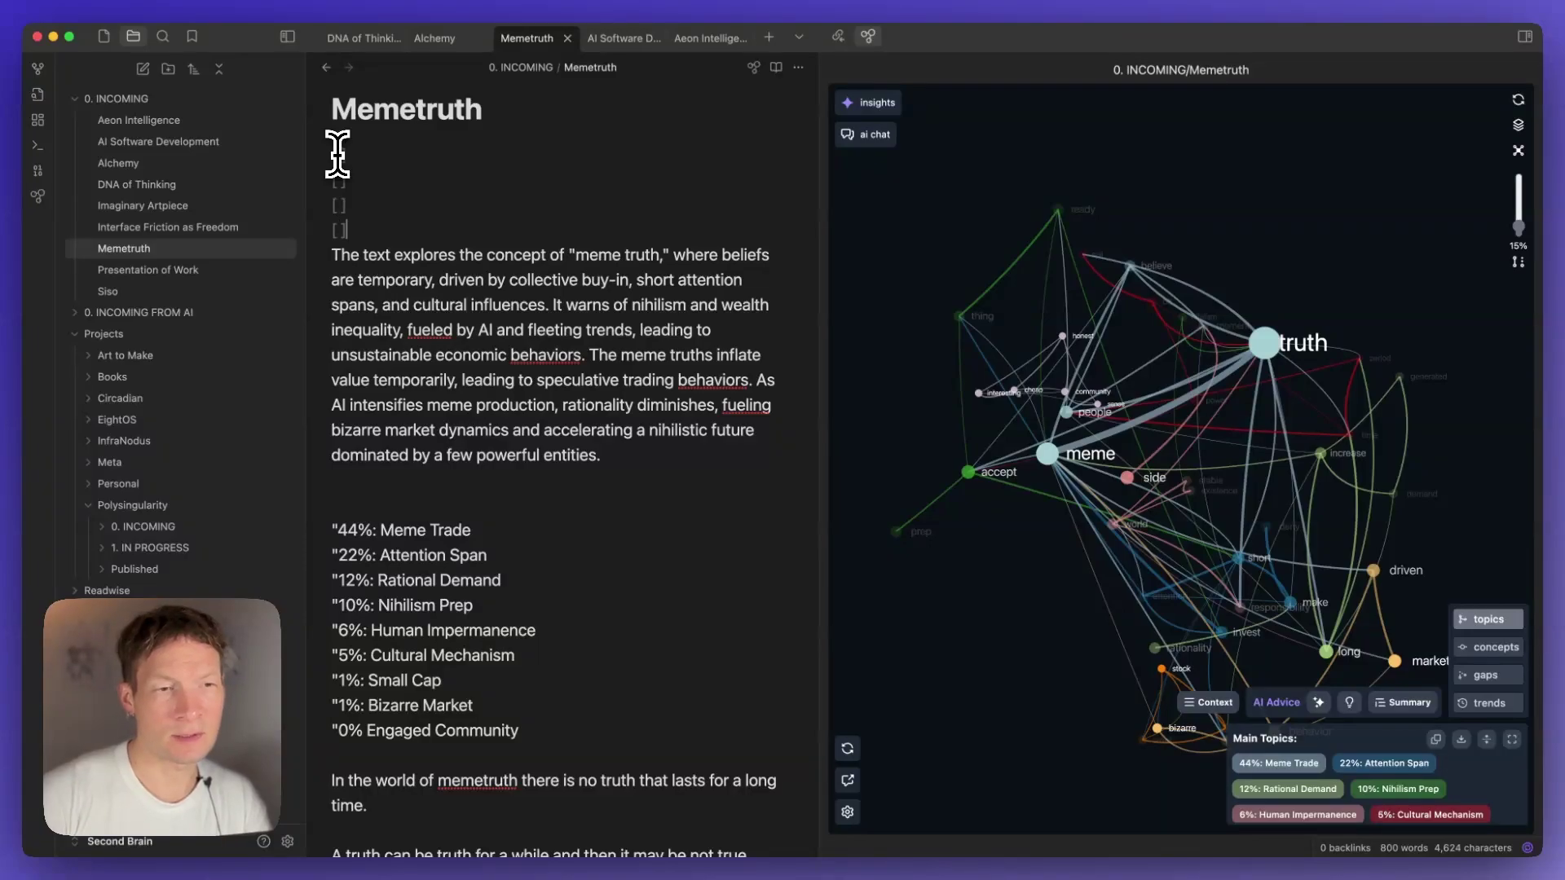
key("Return")
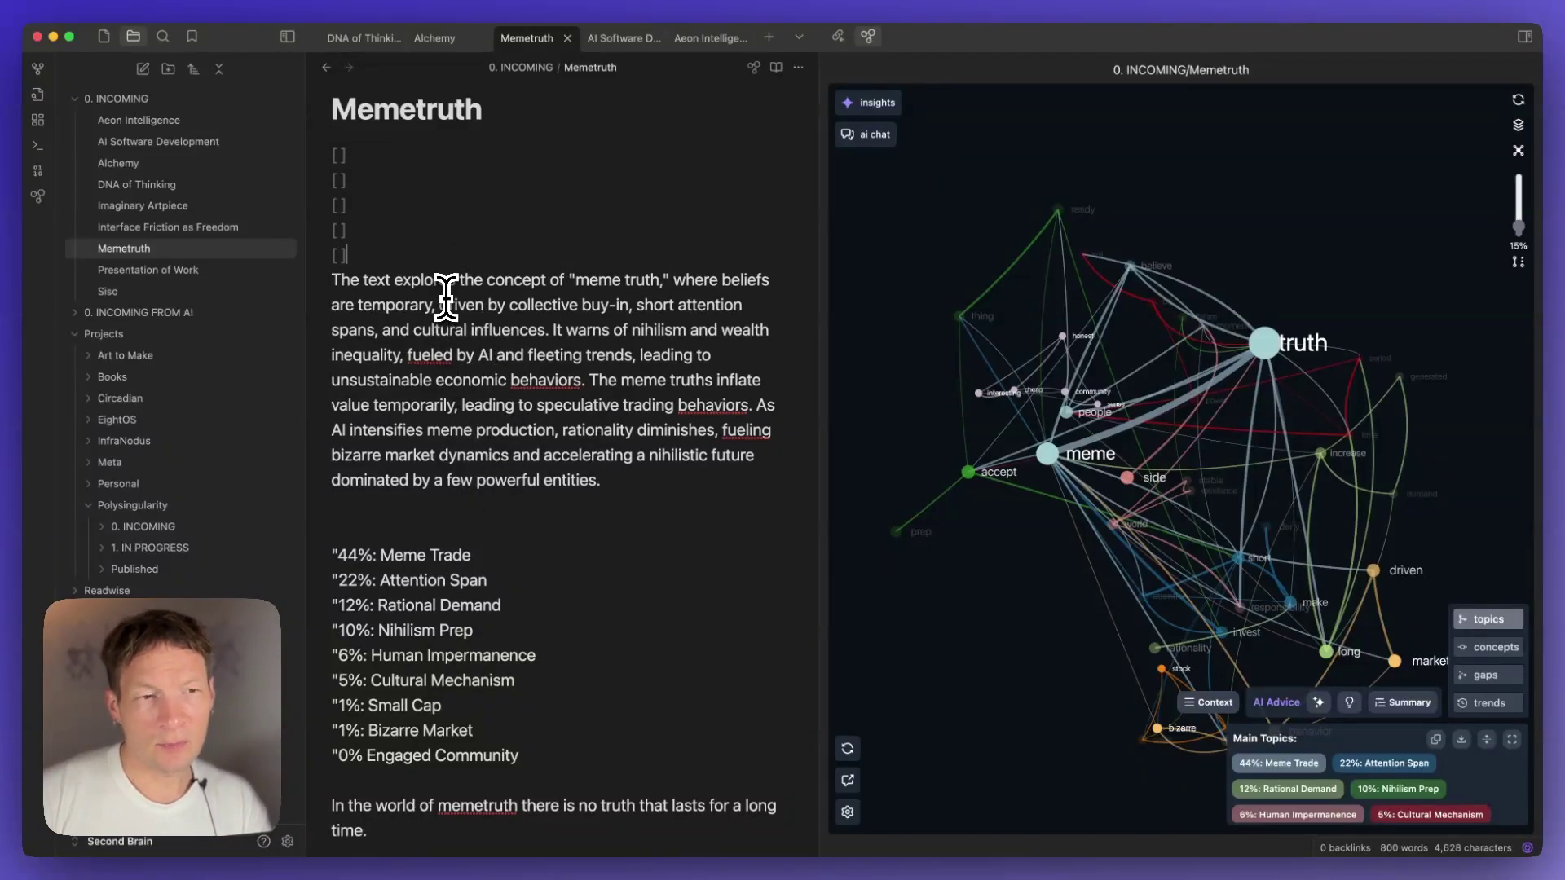
key("Return")
left_click(456, 354)
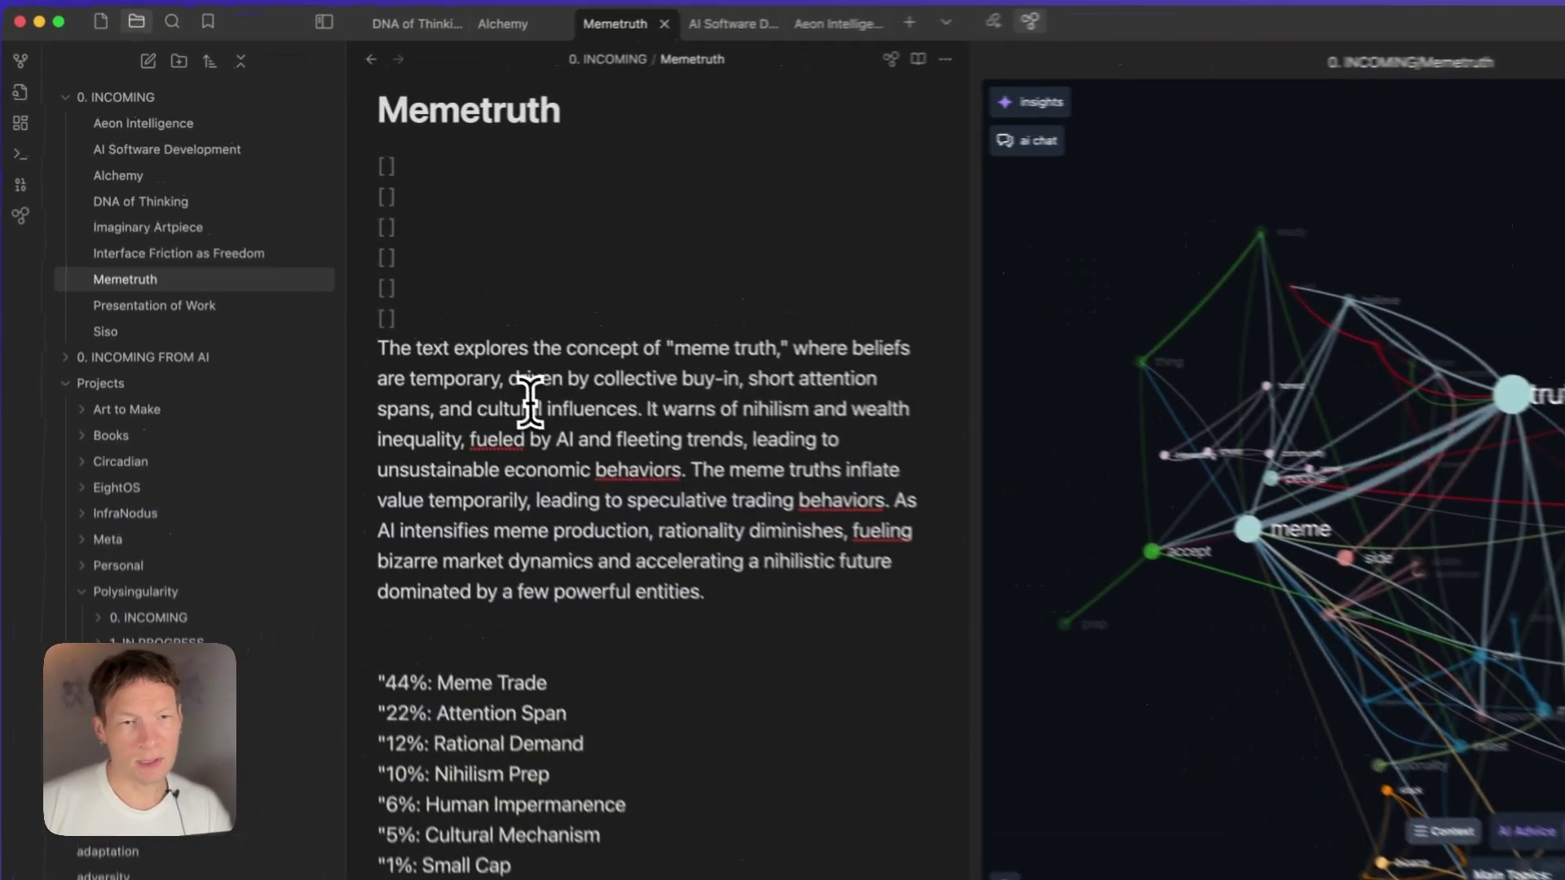
Fill in the first checkbox item as "Fleeting nature of memes".
left_click(446, 180)
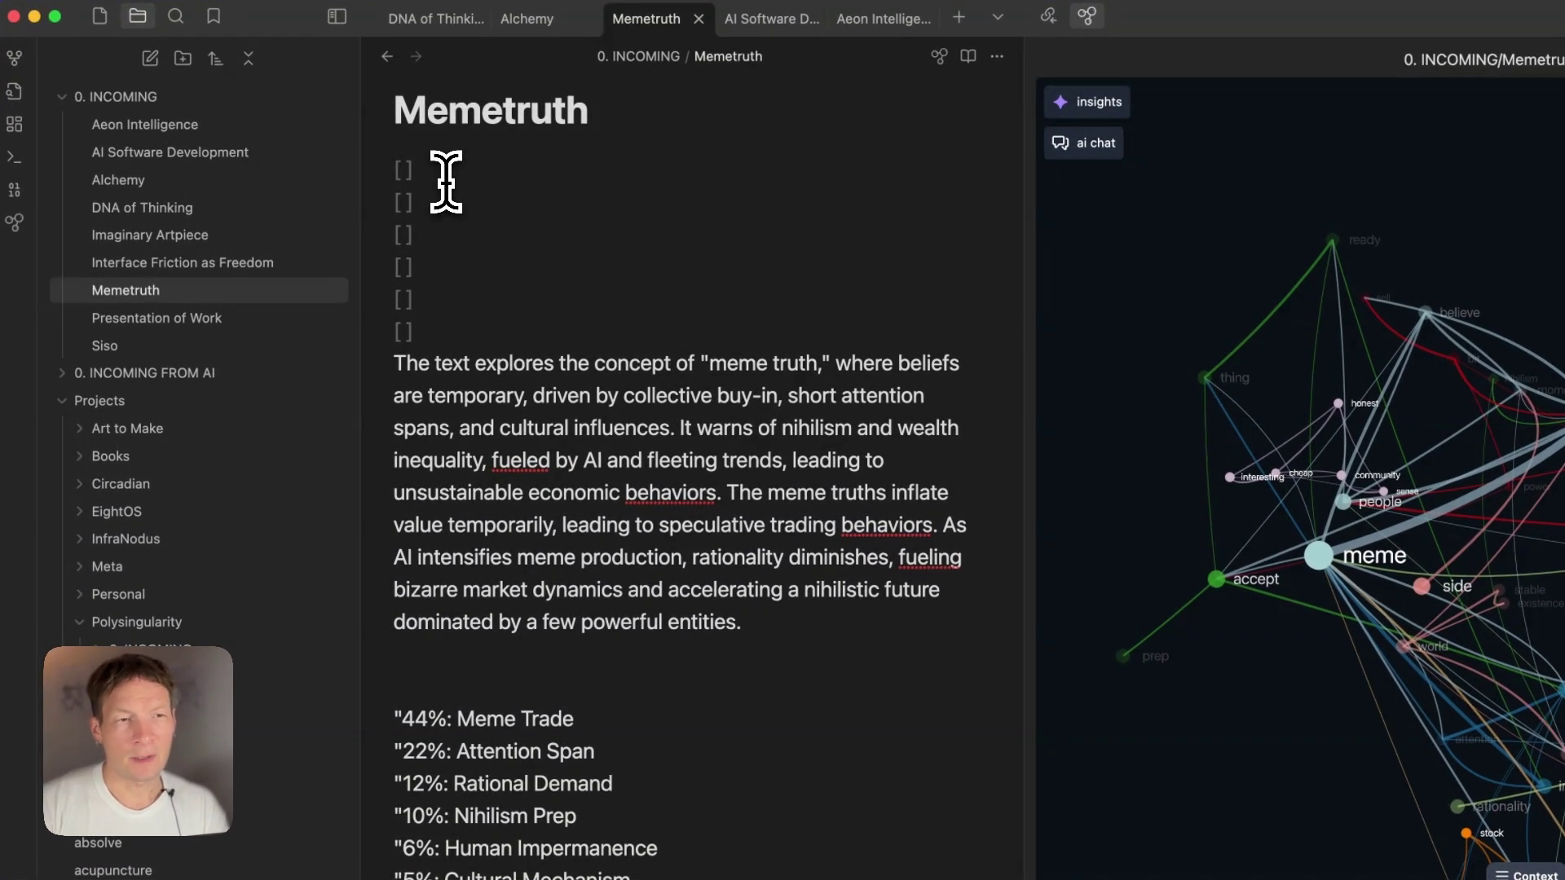
type("Fleeding")
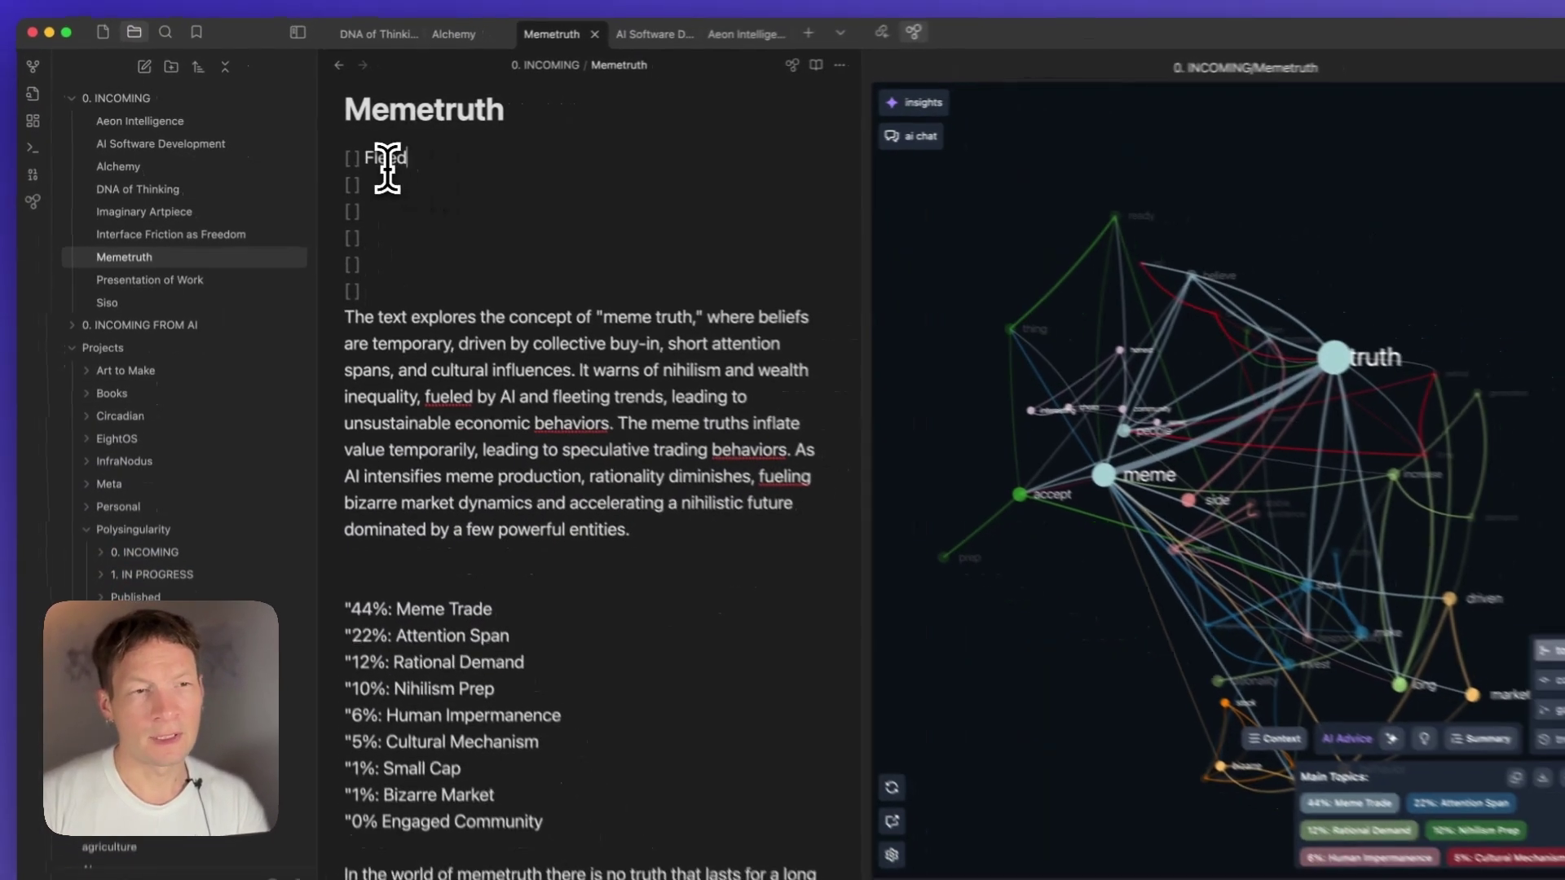
key("BackSpace")
key("BackSpace")
key("BackSpace")
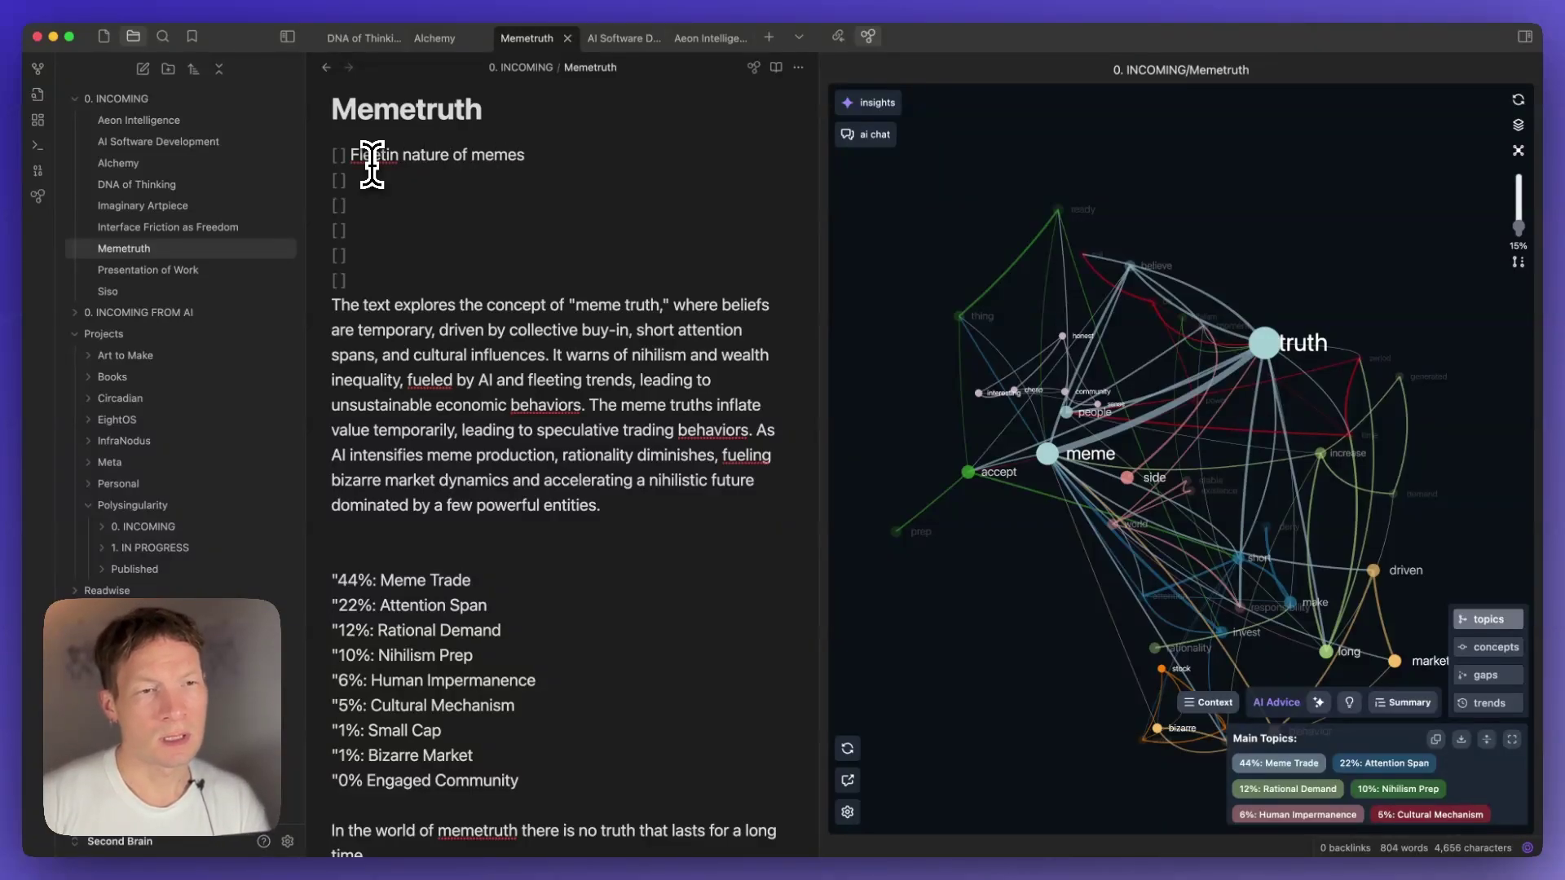
type("ting")
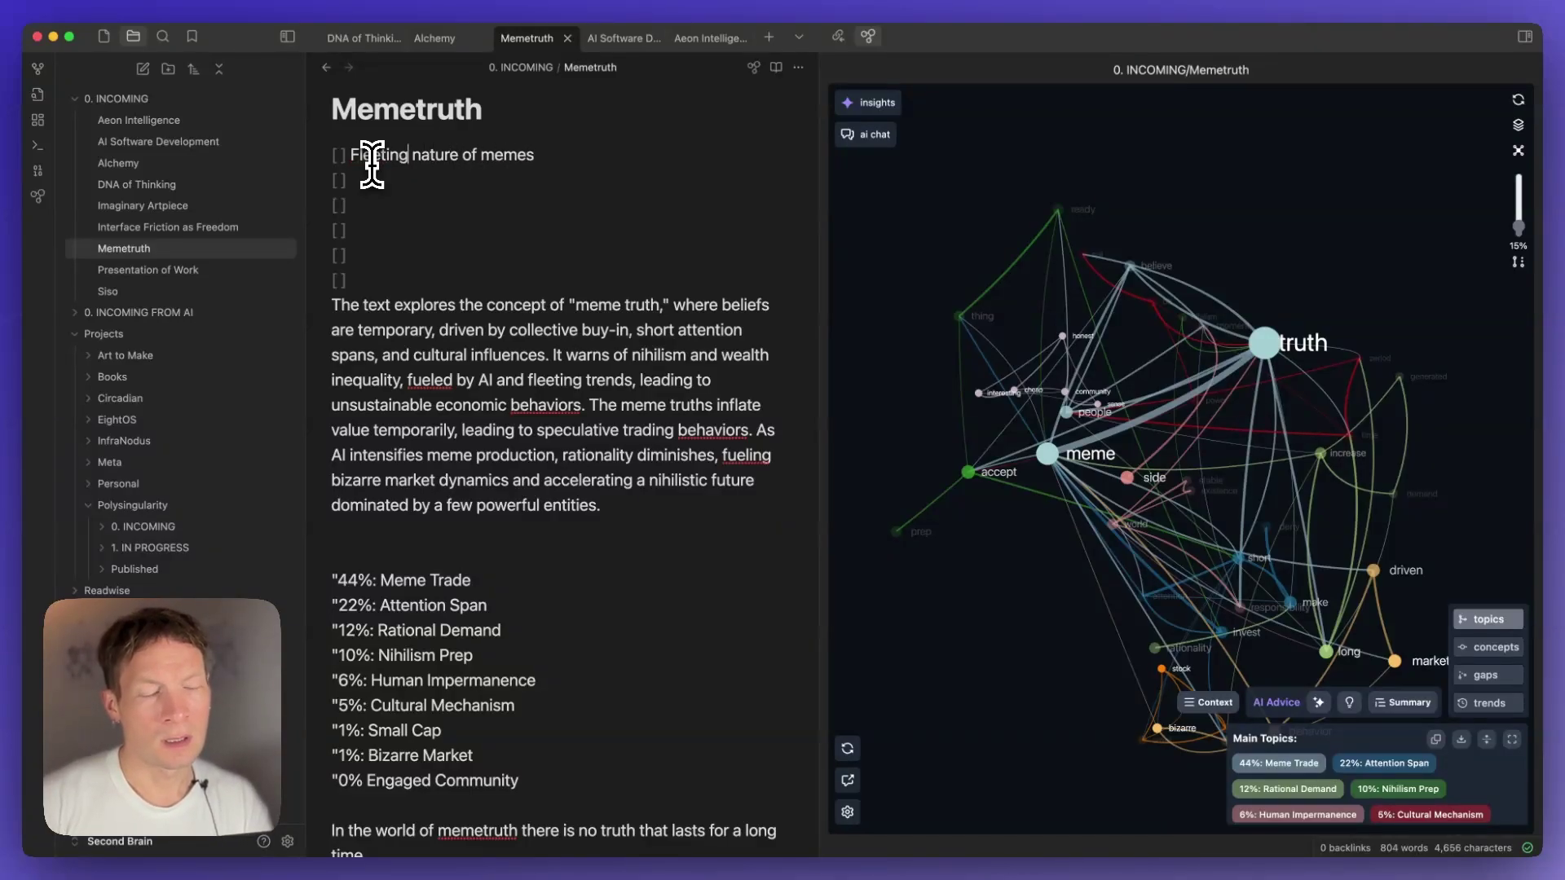
Fill in the following checkbox items with "attention spans", "rational demand", "cultural influences", "impermanence" and "community aspect".
key("Return")
key("BackSpace")
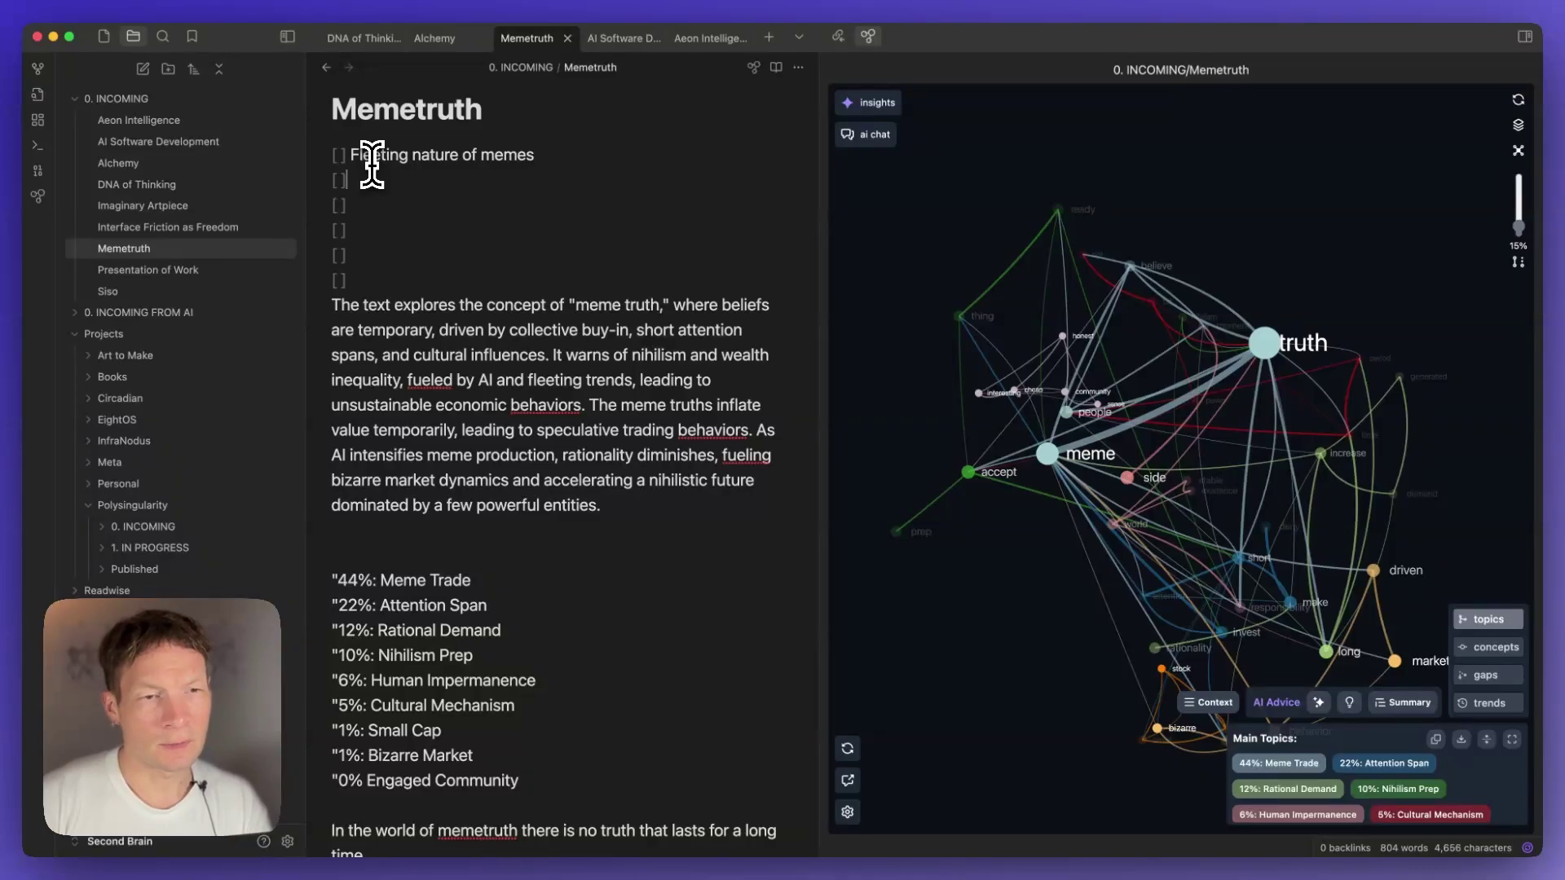
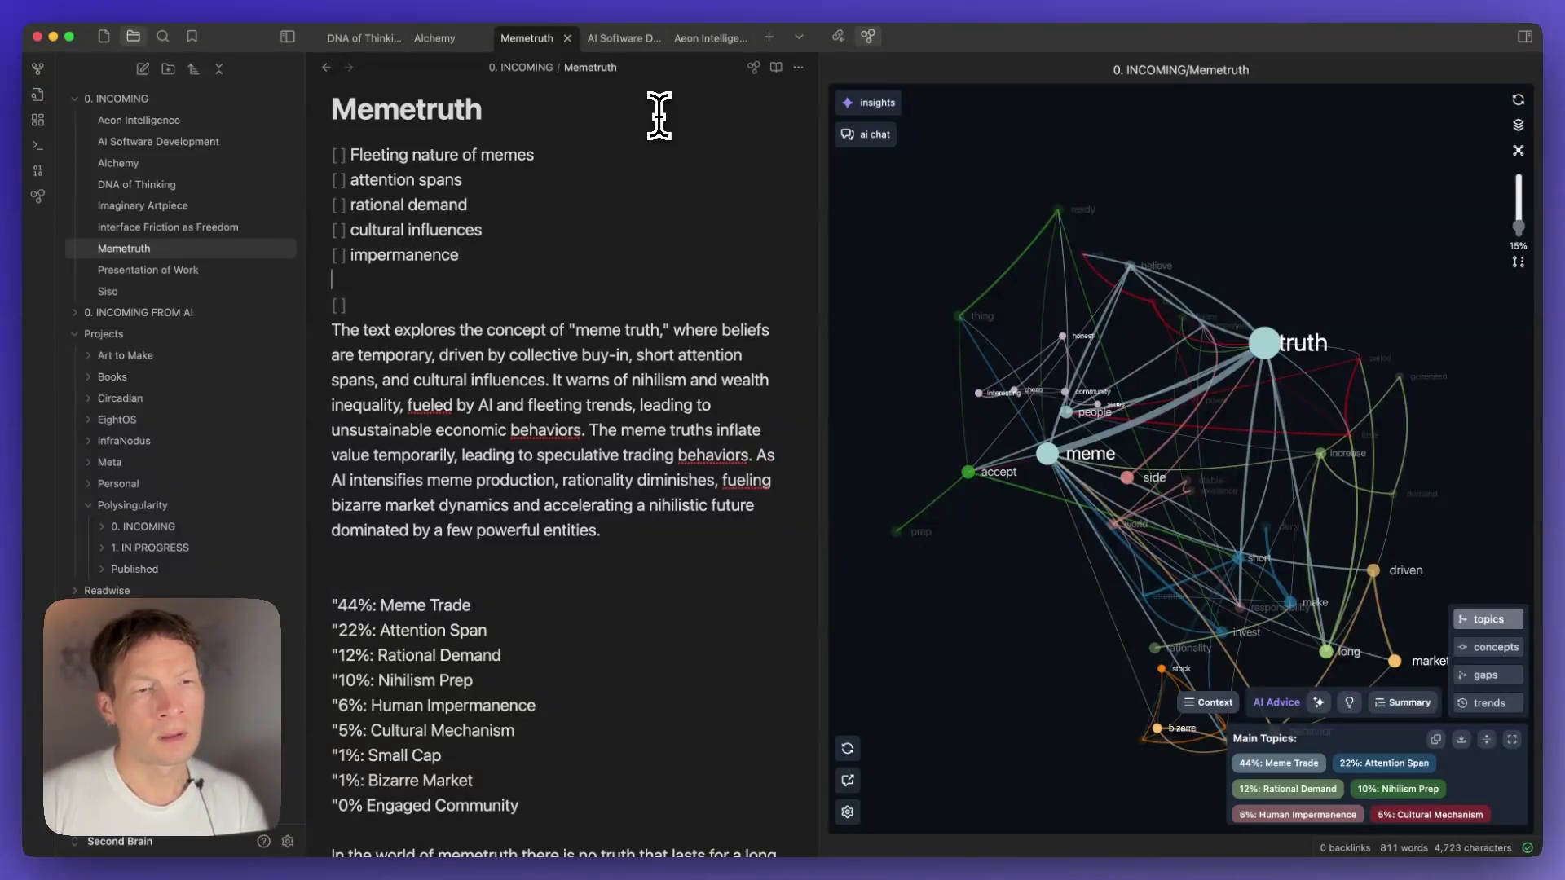
key("Down")
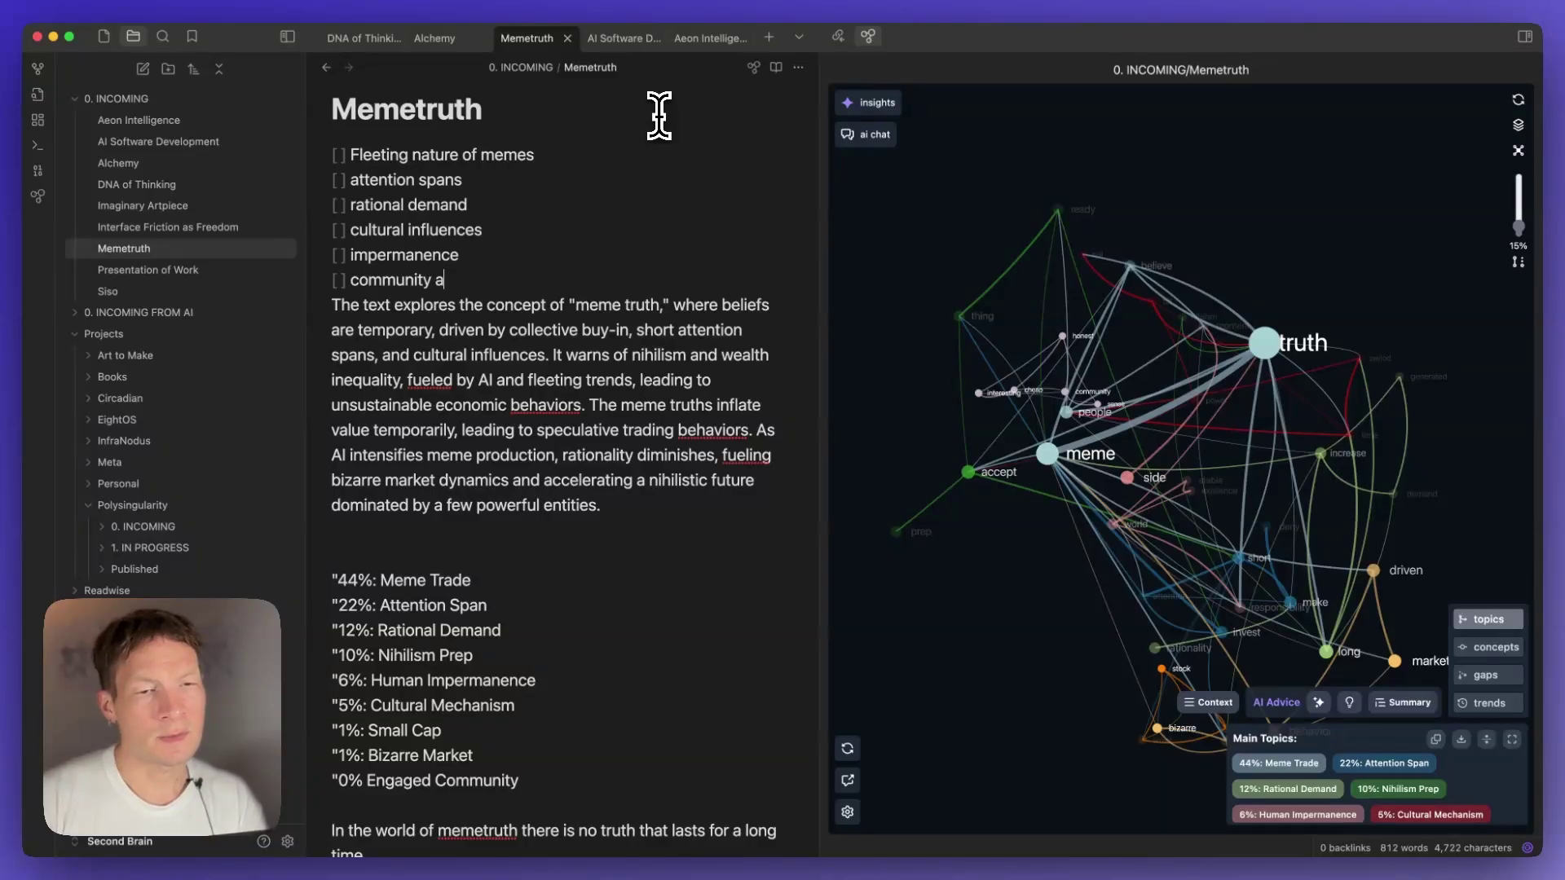
type("community aspect")
key("Return")
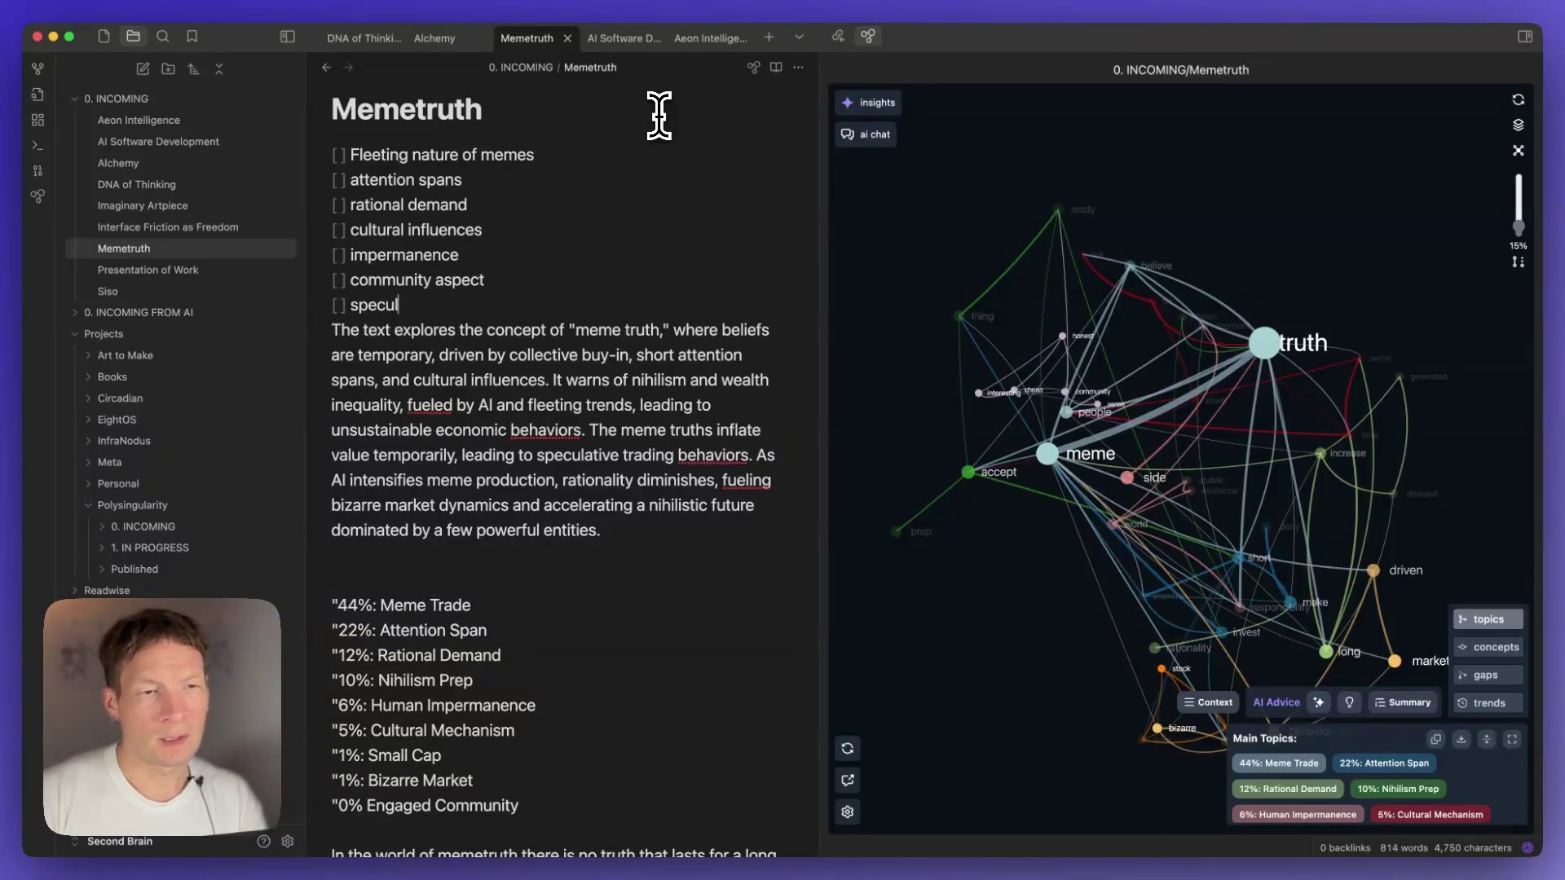
Add the checklist items "speculative behavior", "nihilism" and "ai influence" below "community aspect".
type("speculative behavior")
key("Return")
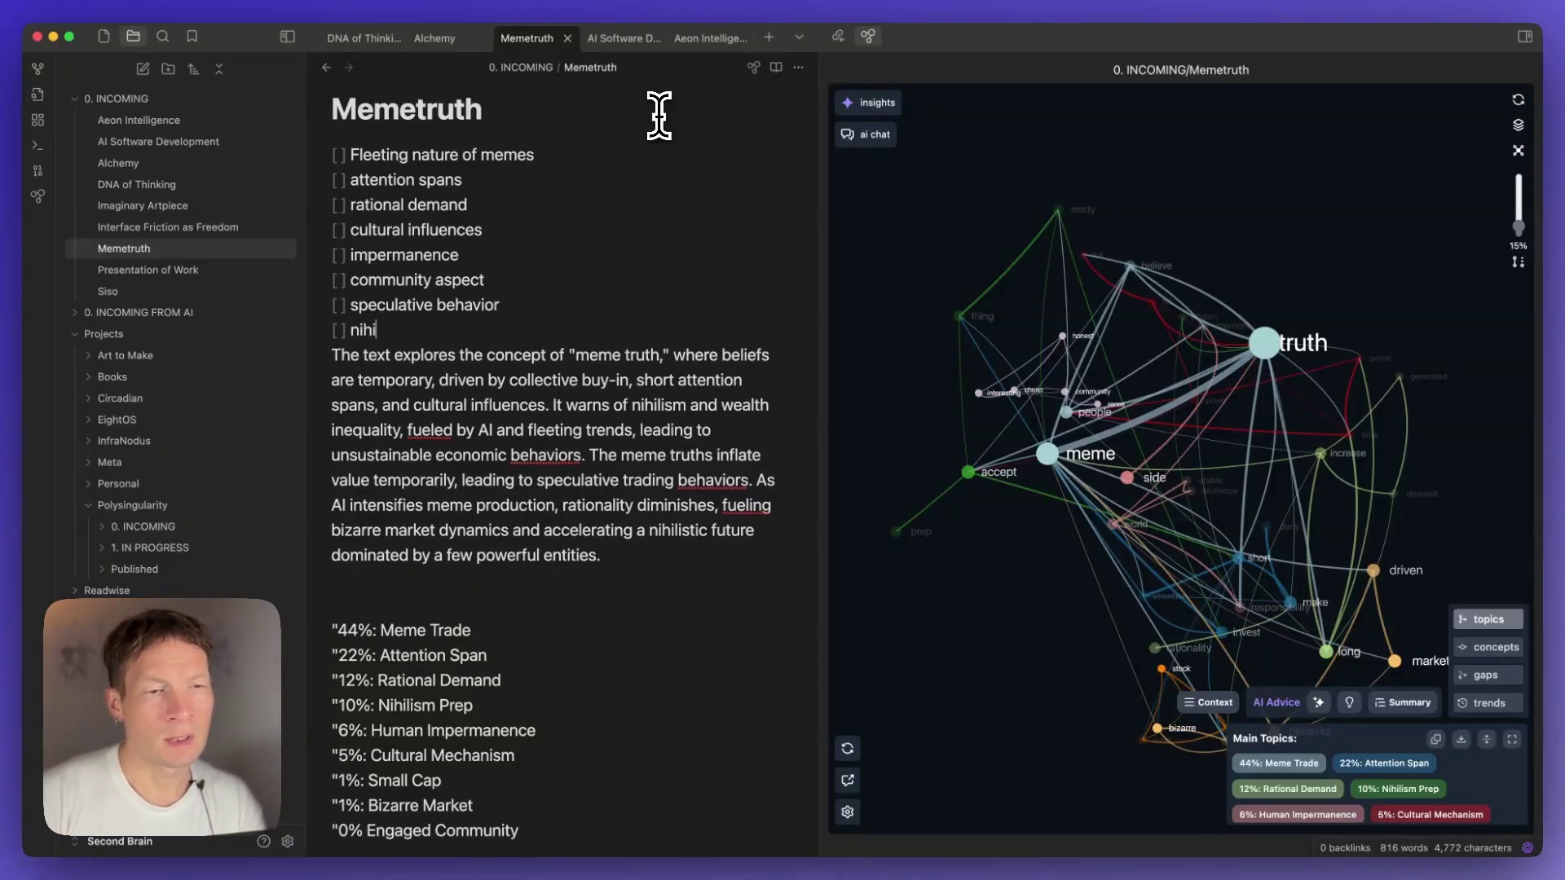
type("nihilism")
key("Return")
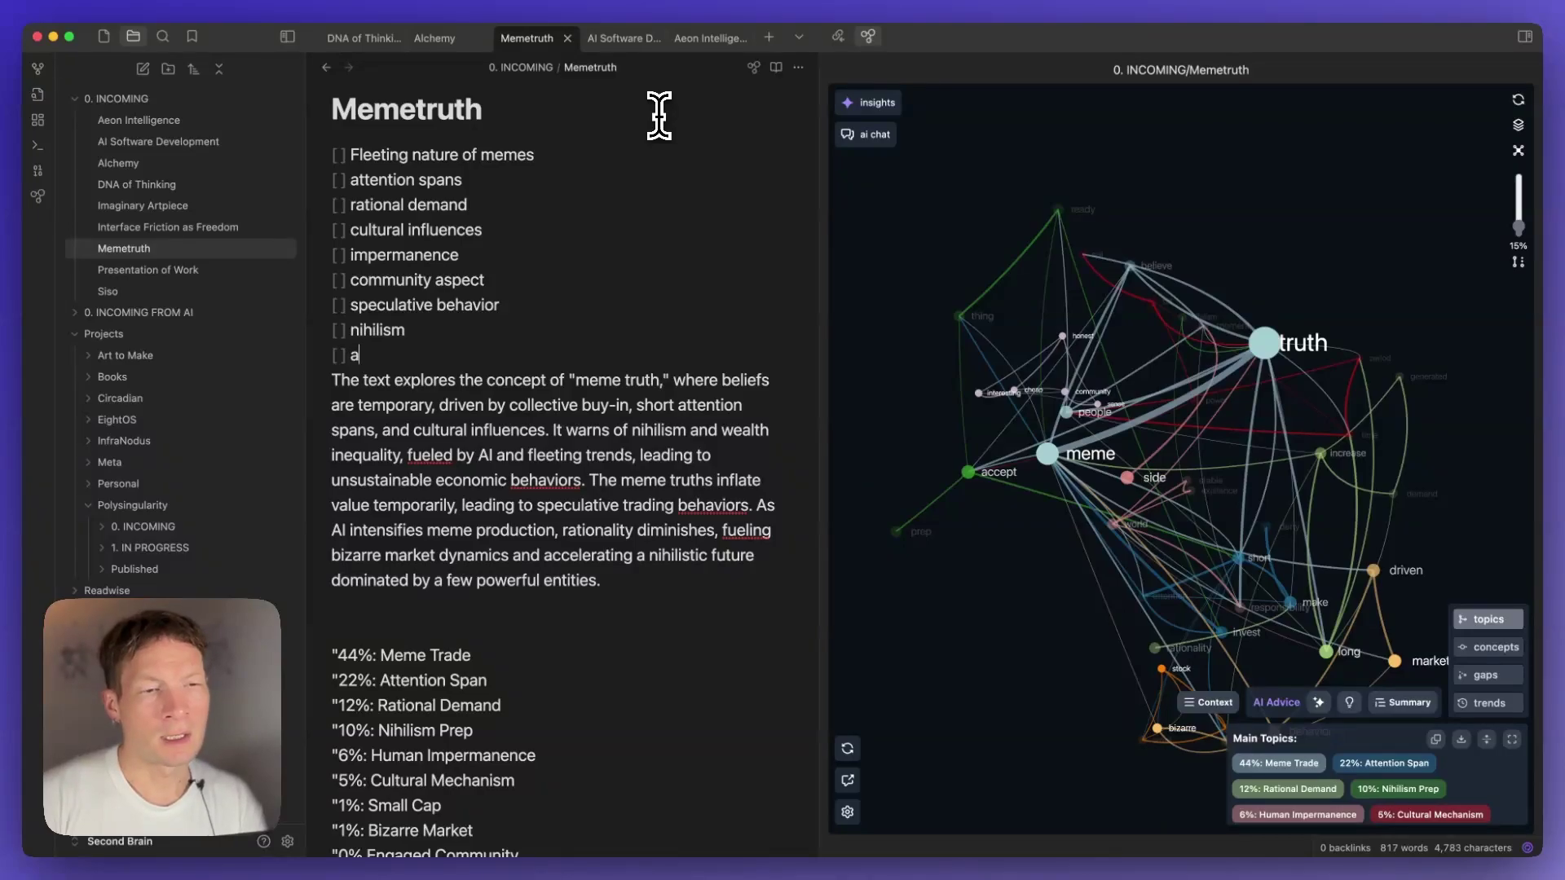
type("ai influence")
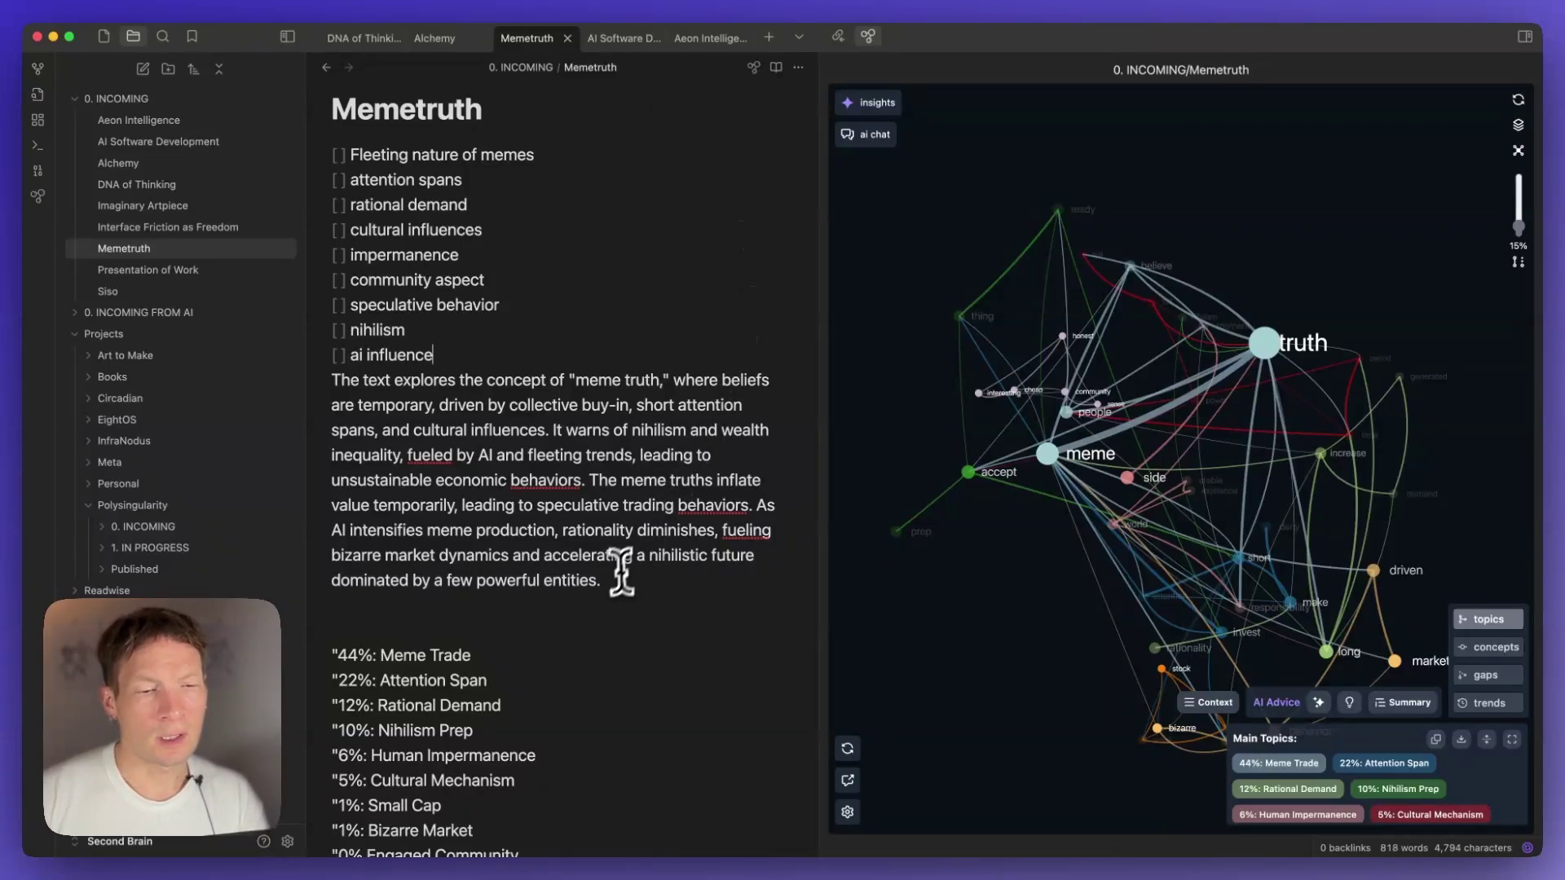
Delete the summary paragraph on "meme truth" directly below the checklist.
left_click_drag(617, 577, 381, 345)
key("BackSpace")
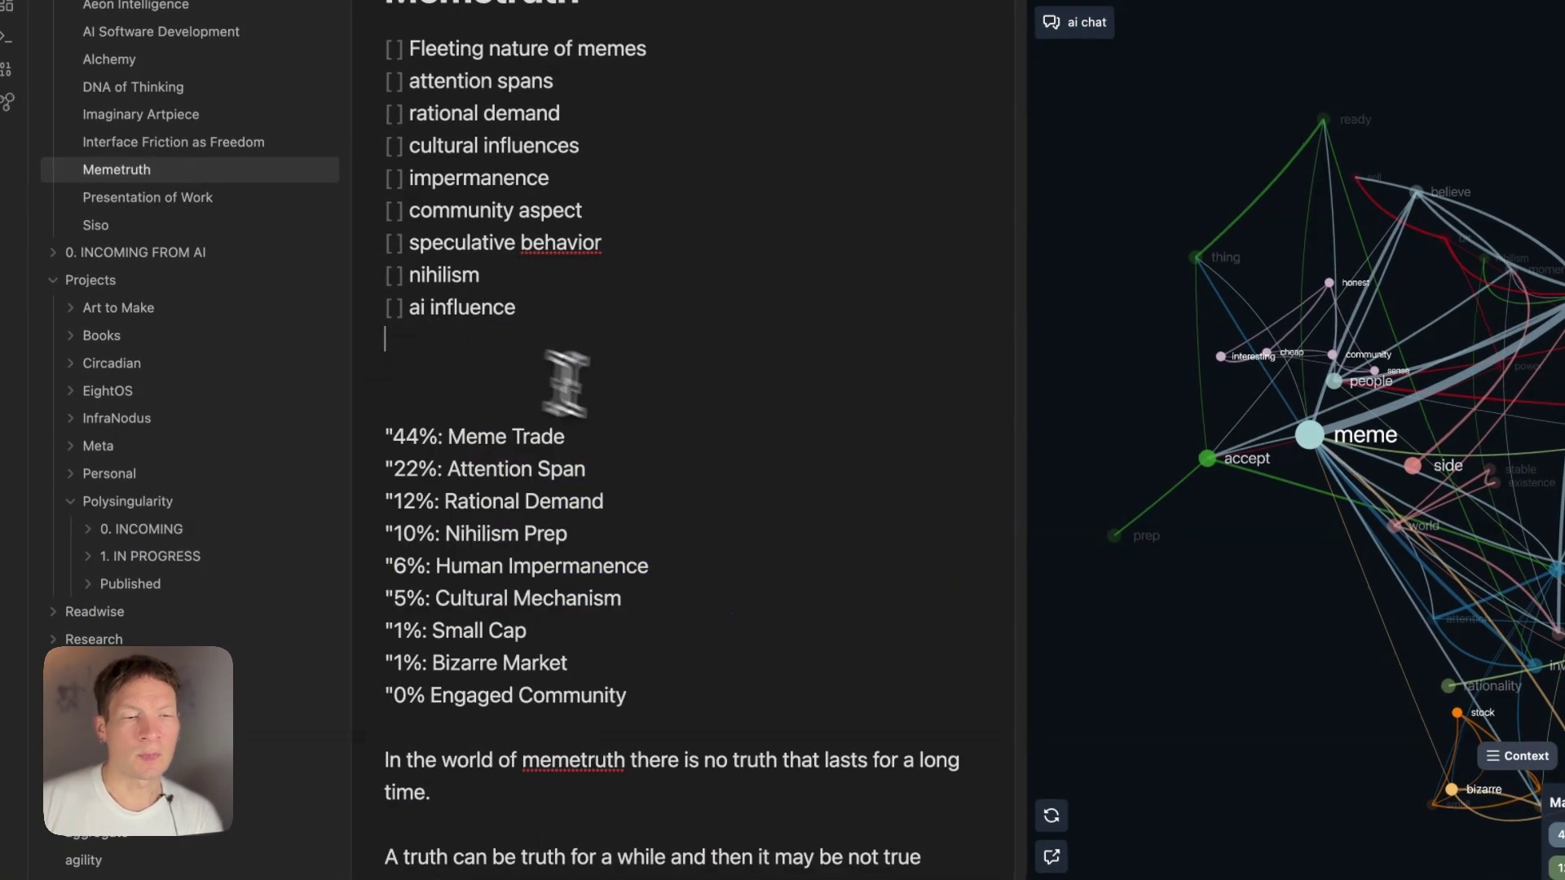
scroll(559, 378, "down", 3)
left_click_drag(656, 558, 349, 307)
key("BackSpace")
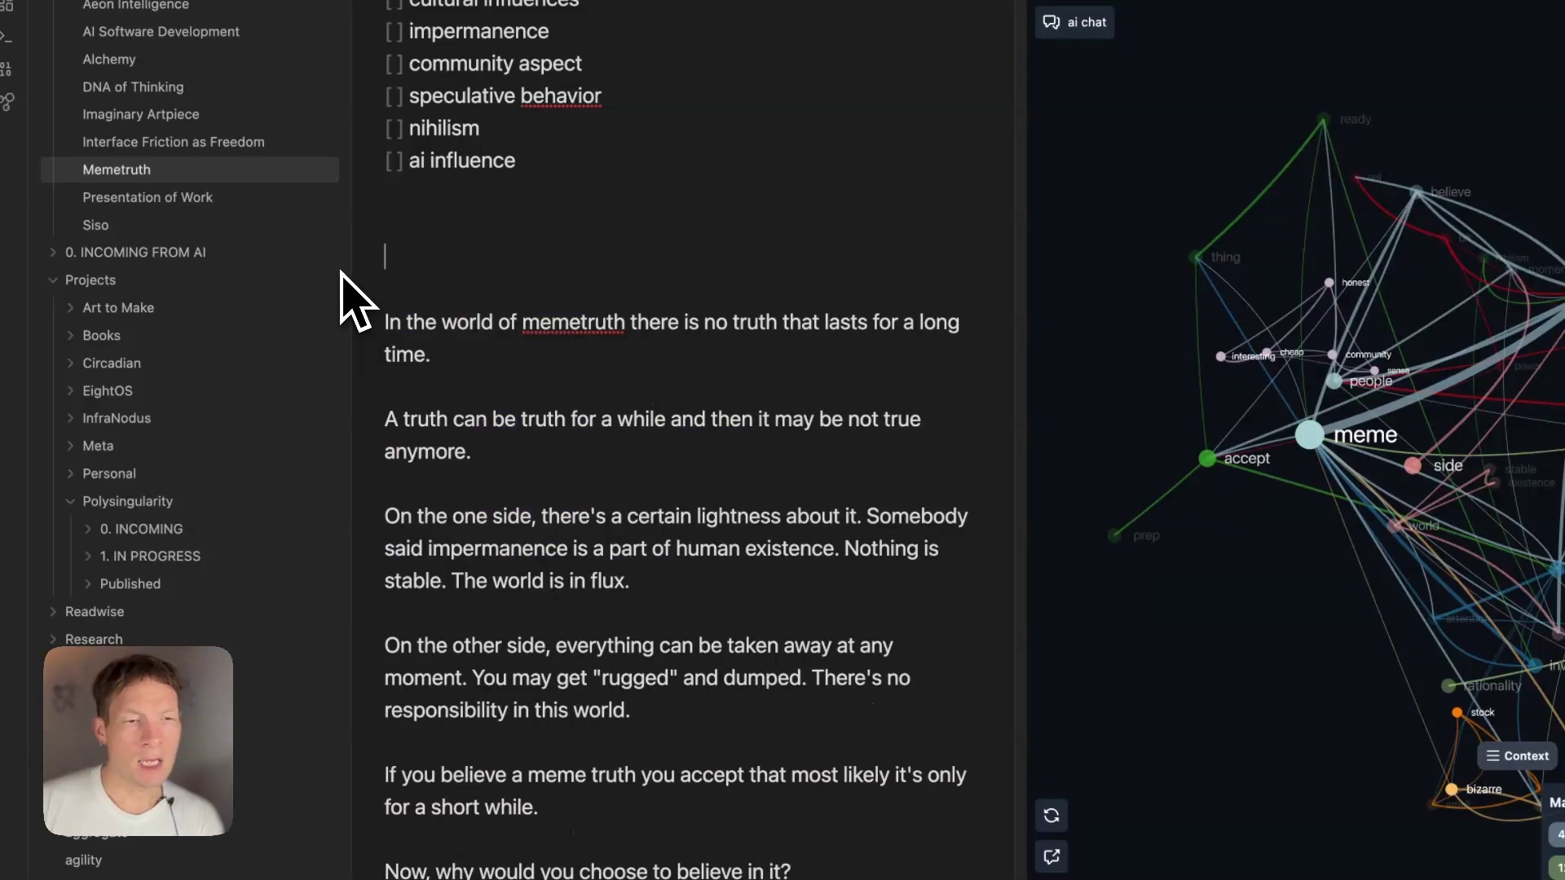
scroll(576, 210, "up", 3)
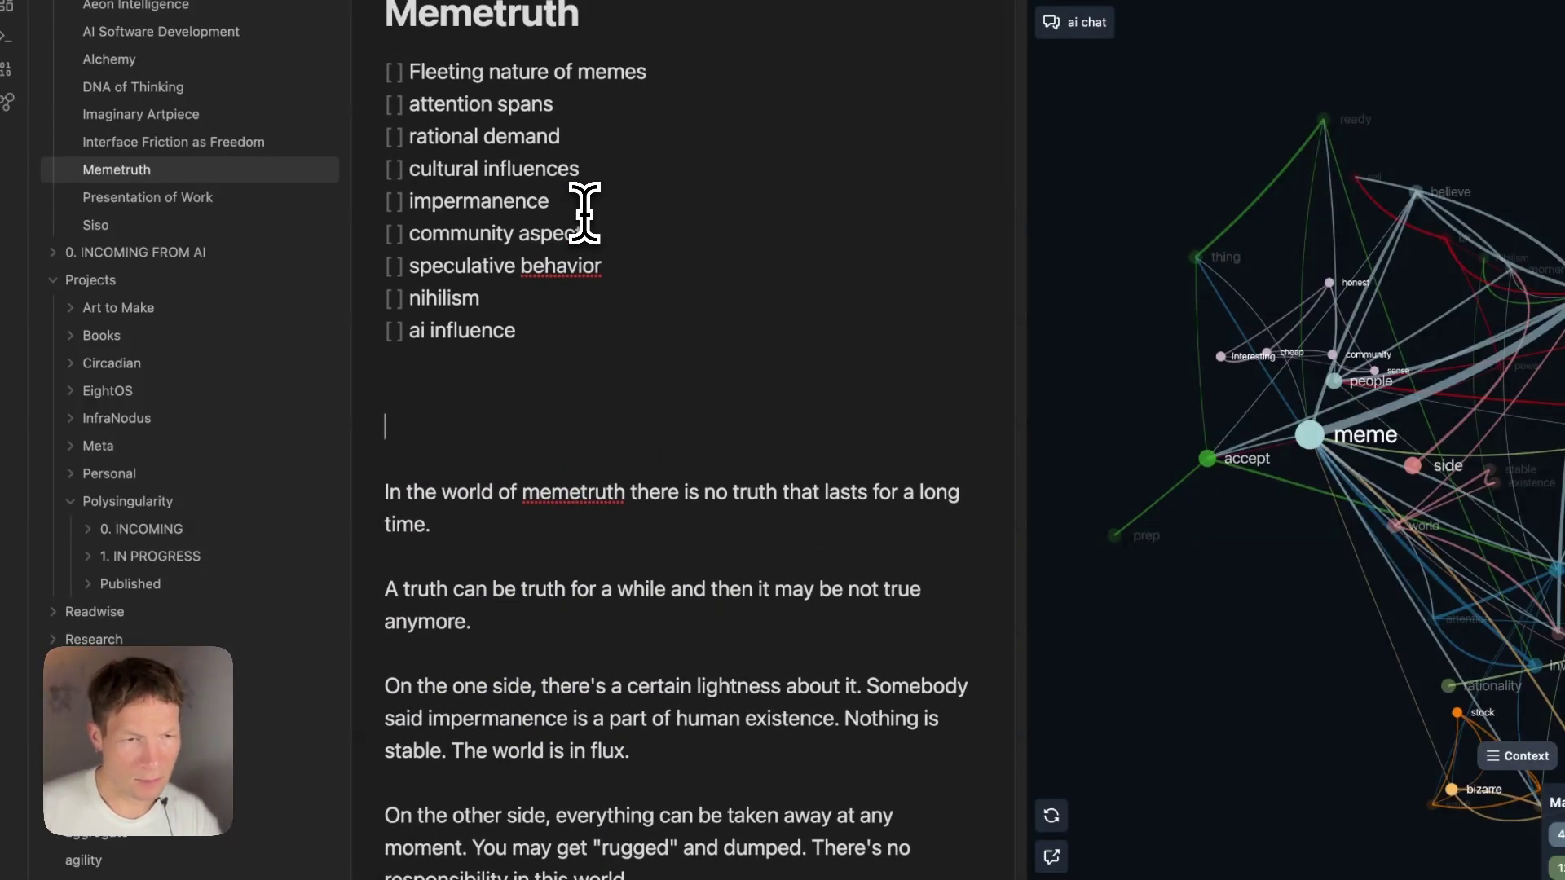
key("super+z")
Delete the list of topic percentages, from "Meme Trade" to "Engaged Community", between the checklist and the body text.
left_click(492, 621)
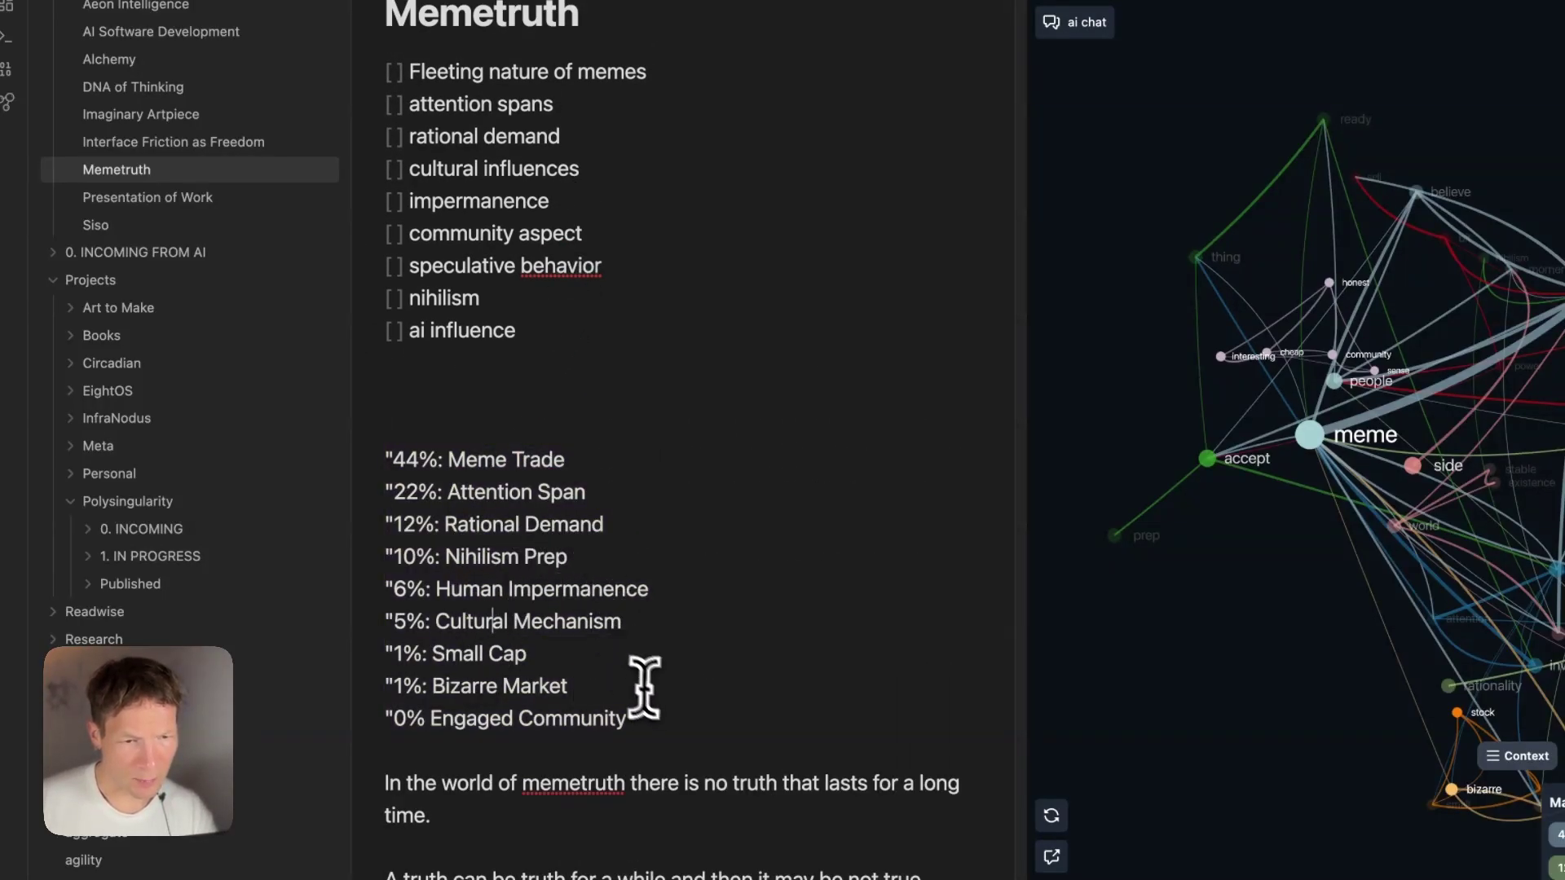
left_click_drag(640, 718, 383, 452)
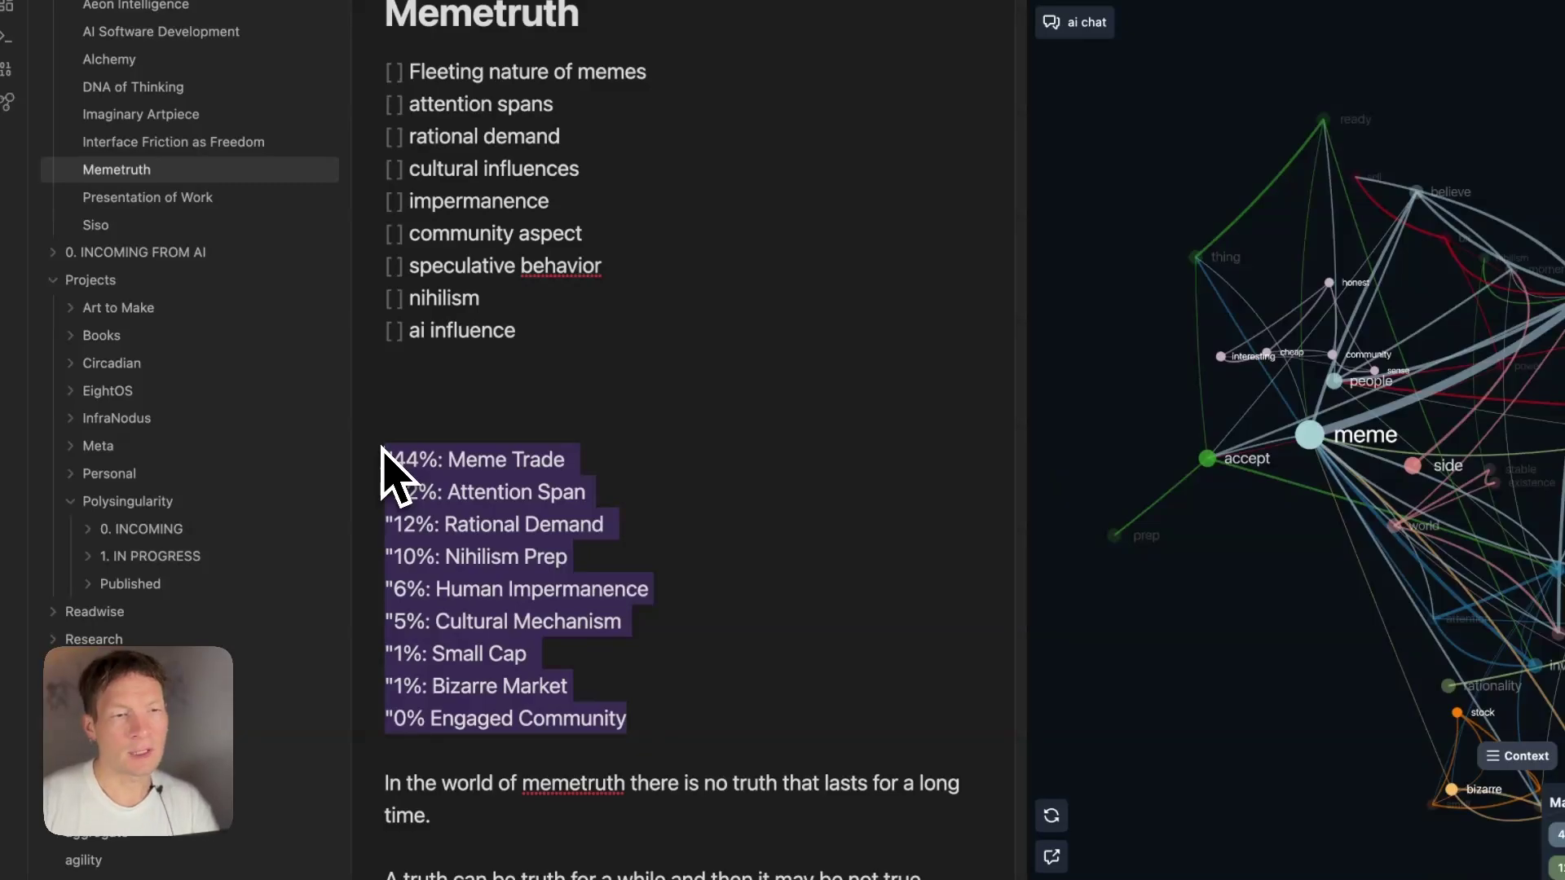
key("BackSpace")
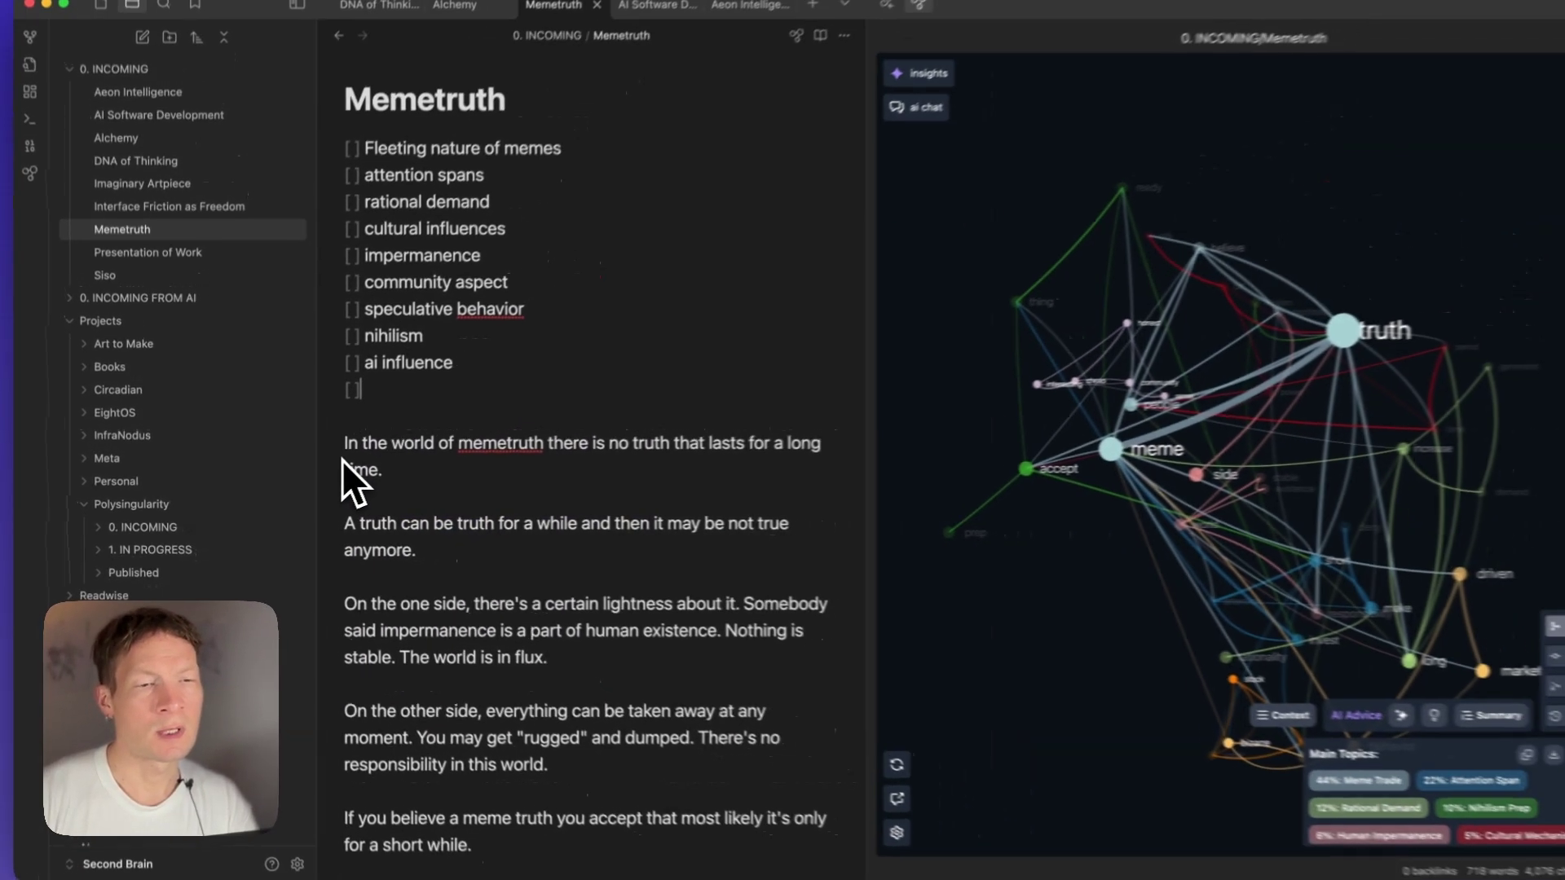
Add a final checklist item reading "cultural mechanism of making society more adaptive through mutation".
type("cultura")
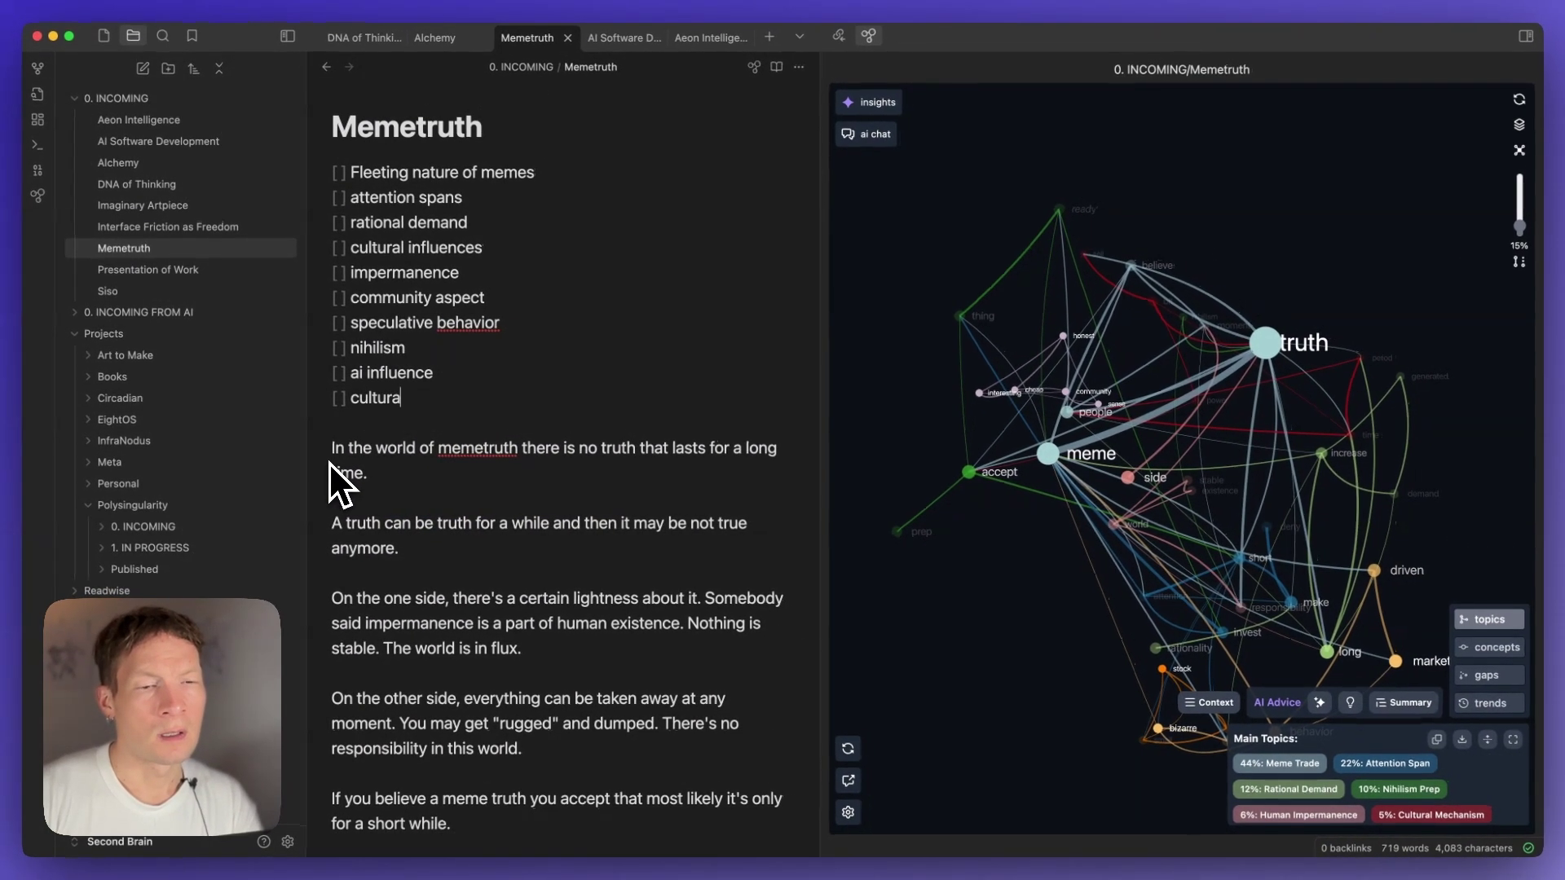
type("l mechanism of")
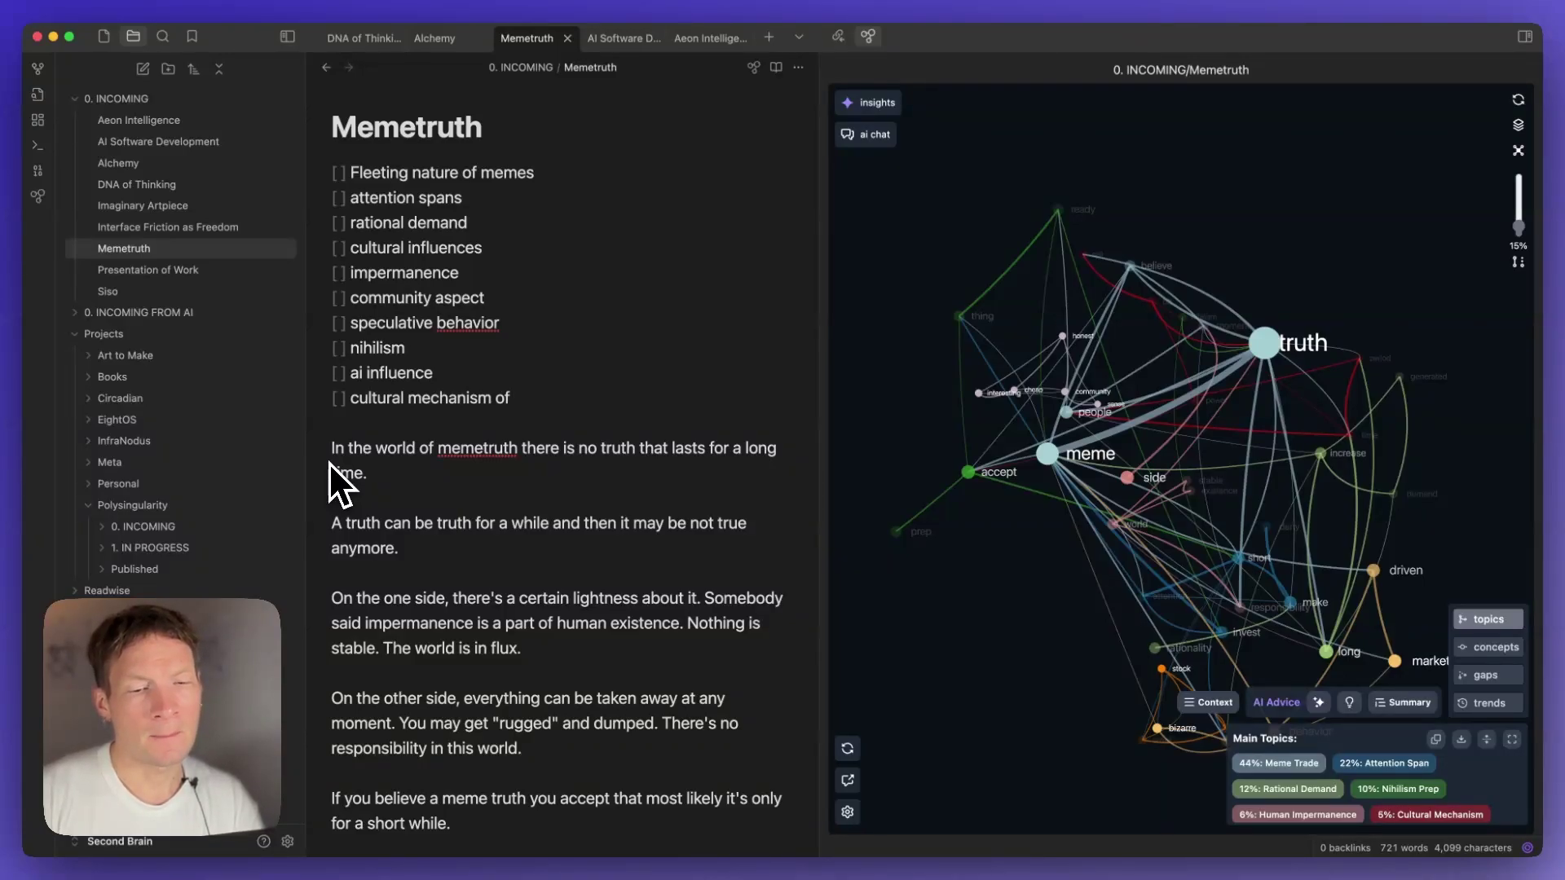
type(" making so")
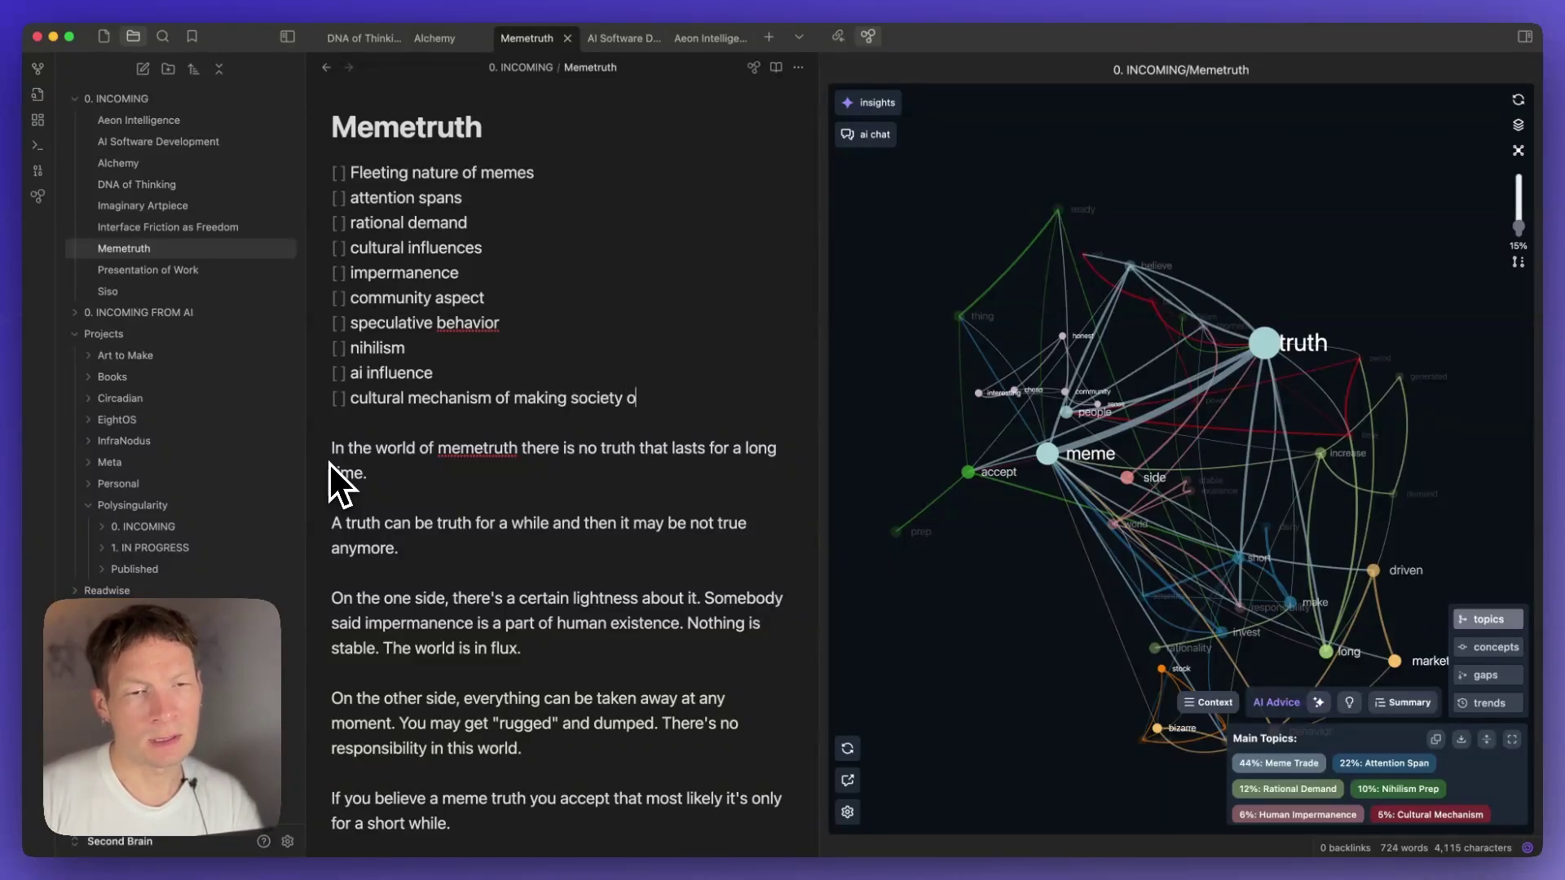
type("ciety more adaptive through mutation")
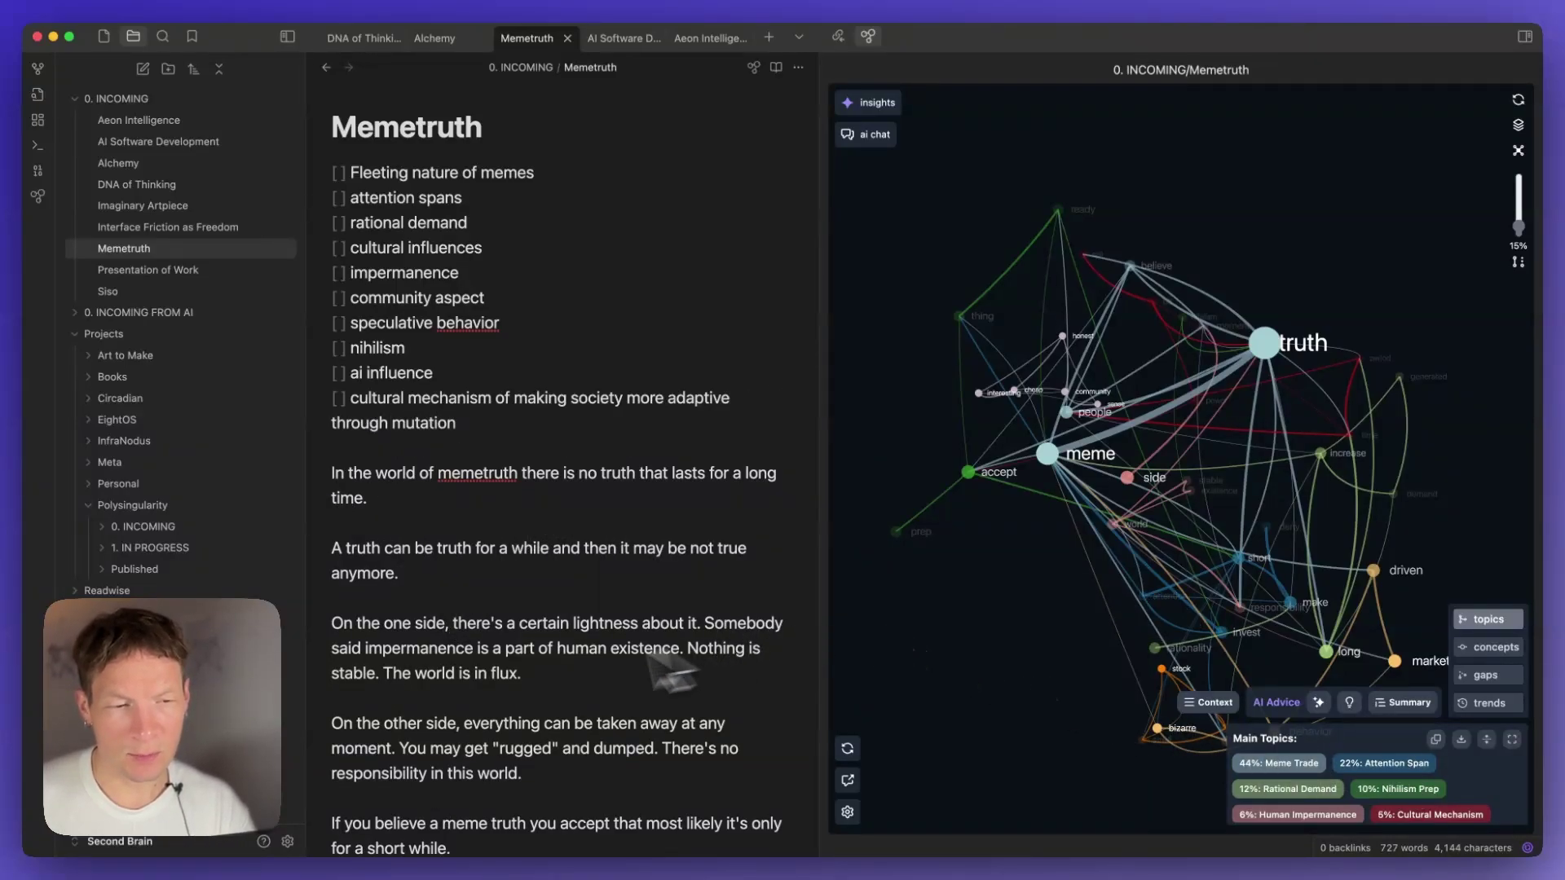
Review the Memetruth note's body text against the checklist of topics at its beginning.
scroll(506, 676, "down", 20)
scroll(507, 677, "up", 10)
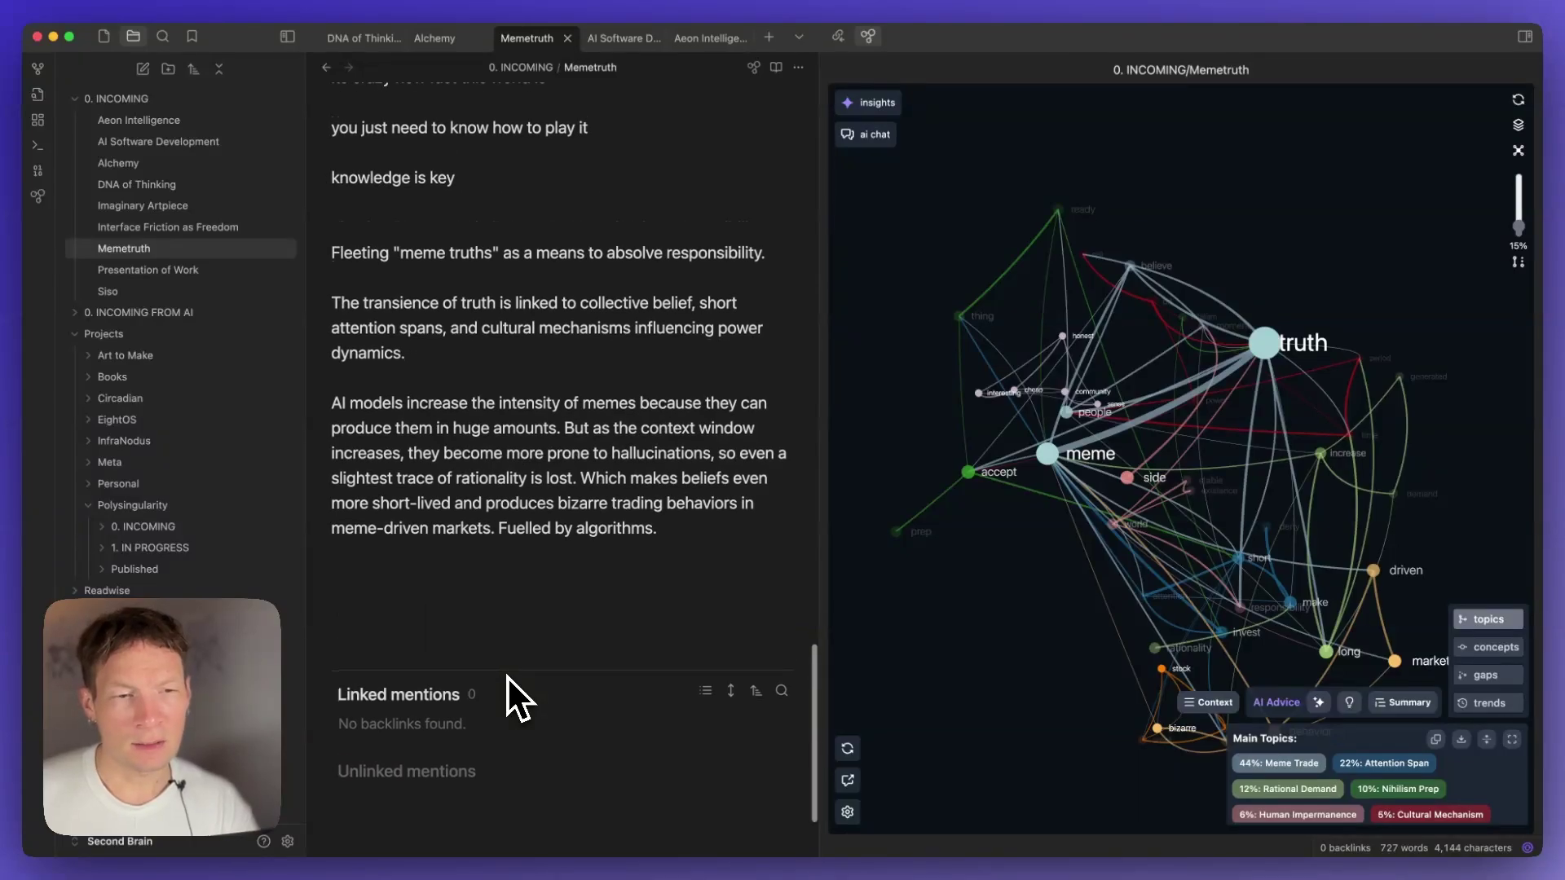
scroll(506, 676, "up", 15)
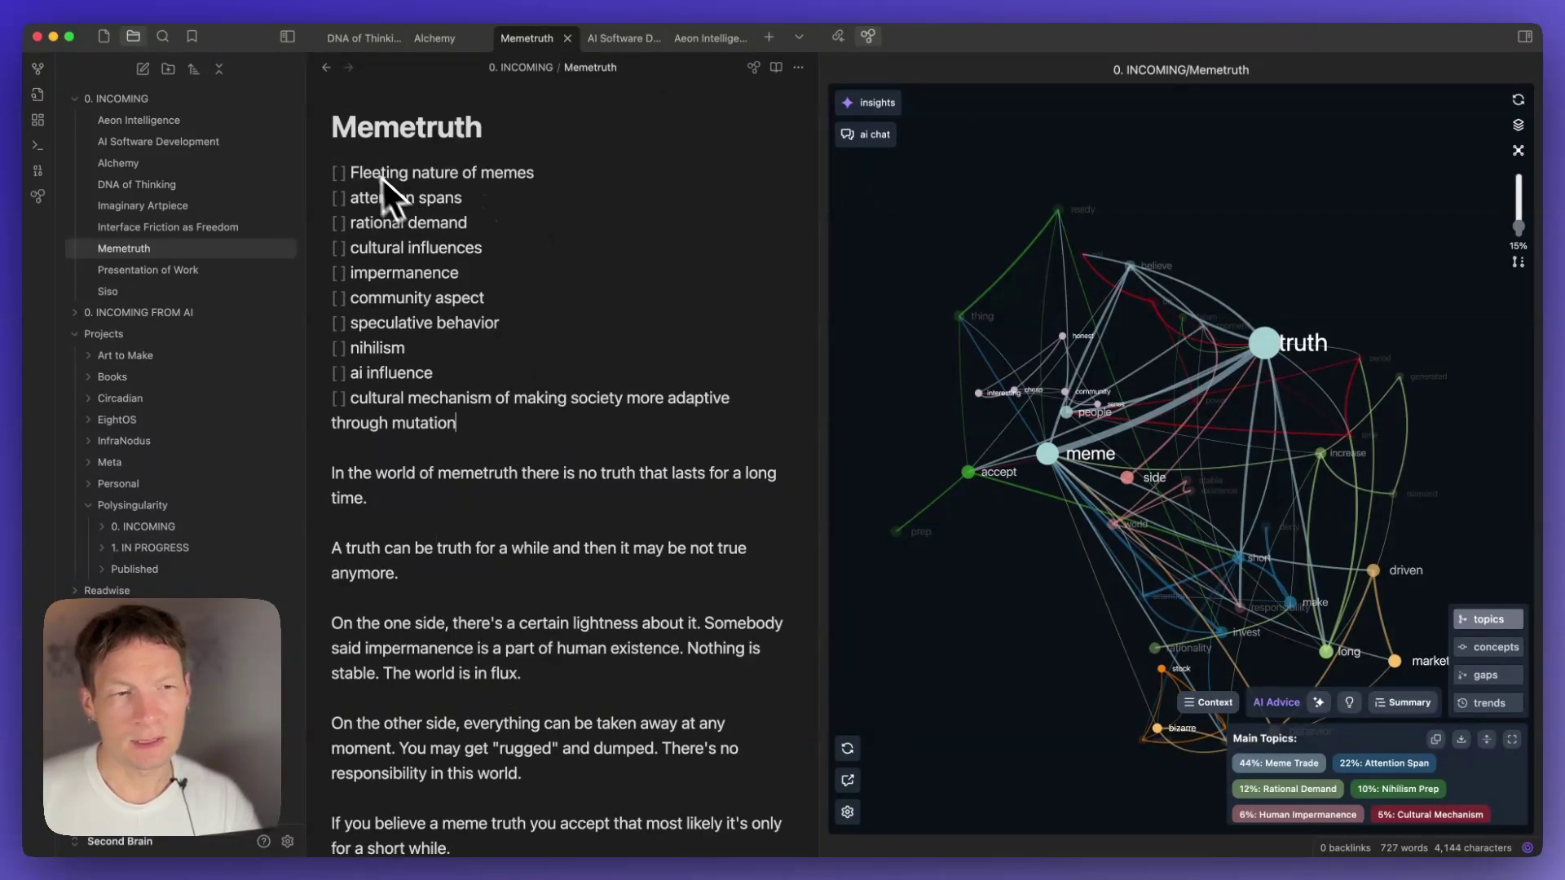
scroll(391, 615, "down", 3)
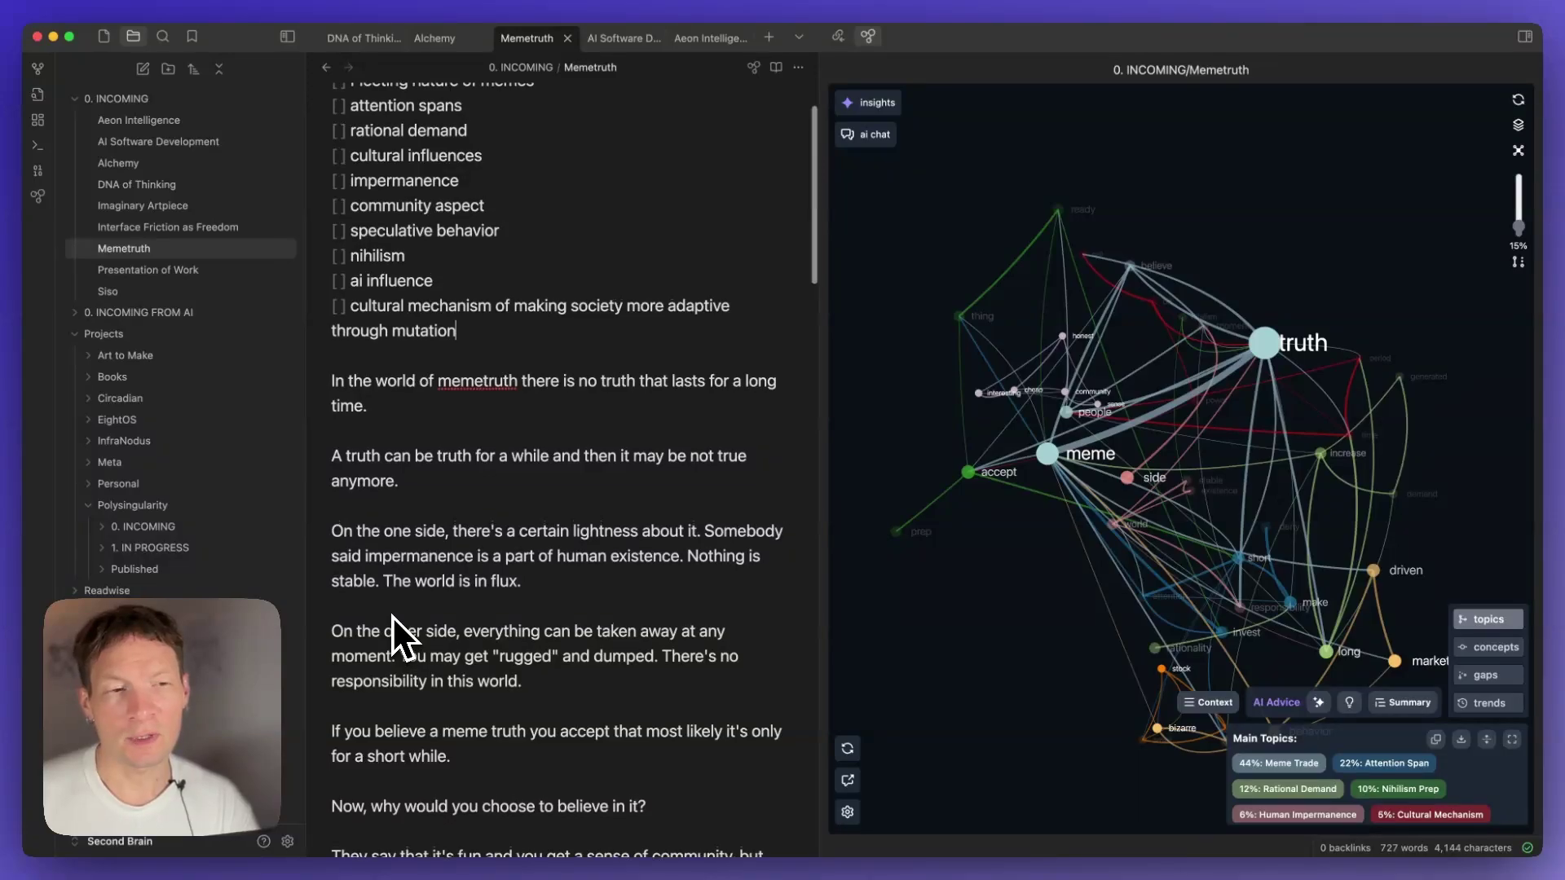
scroll(393, 615, "down", 3)
scroll(444, 404, "up", 5)
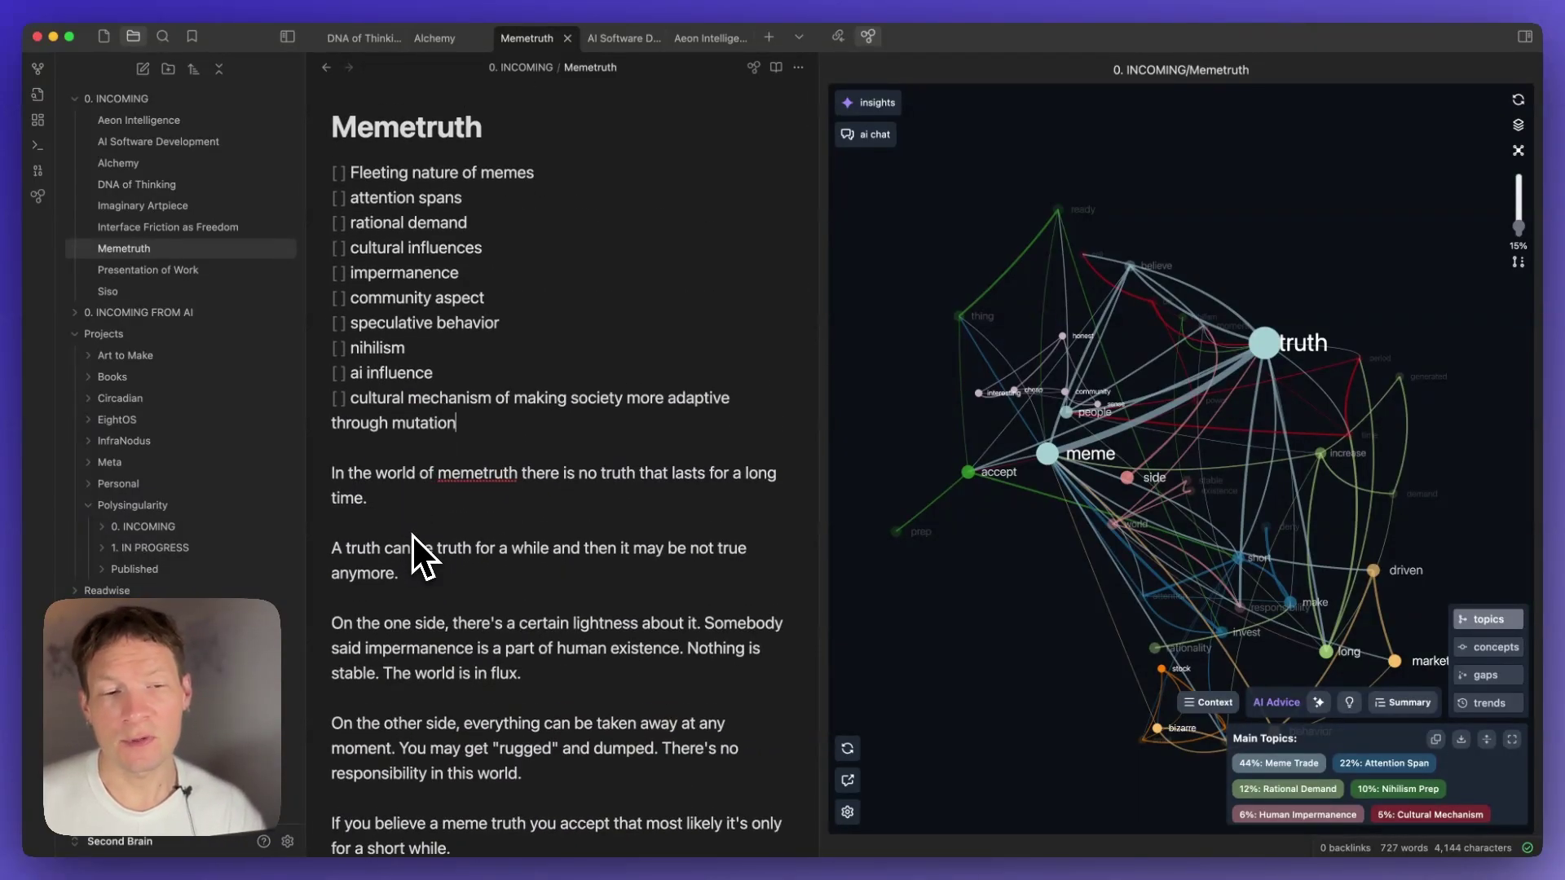
scroll(412, 538, "down", 4)
scroll(473, 407, "up", 5)
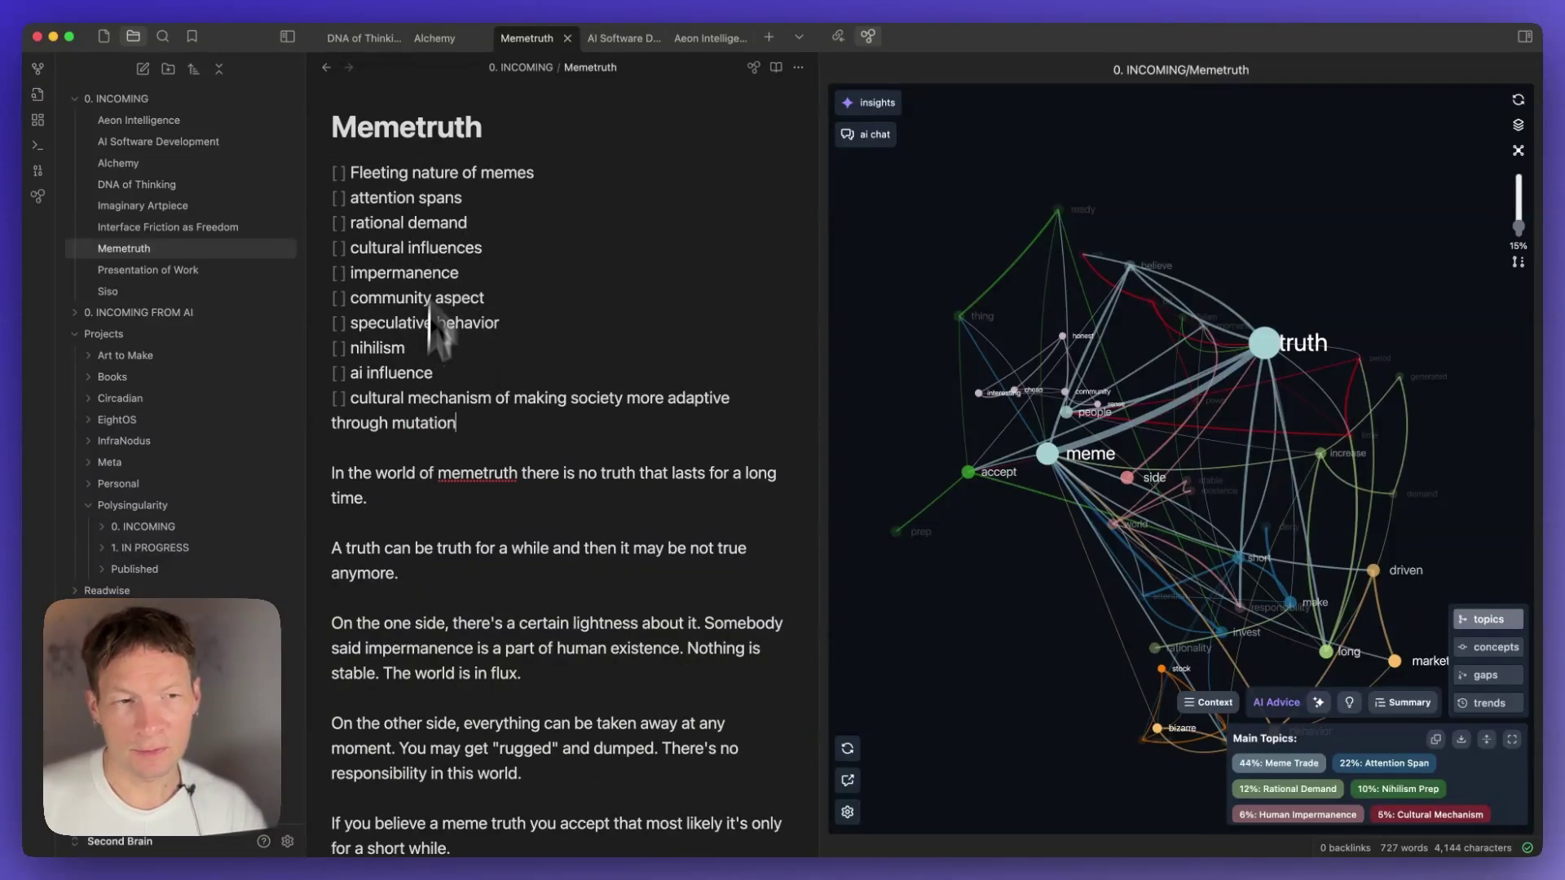
Mark the checklist items "Fleeting nature of memes" and "attention spans" as done with an x.
left_click(340, 172)
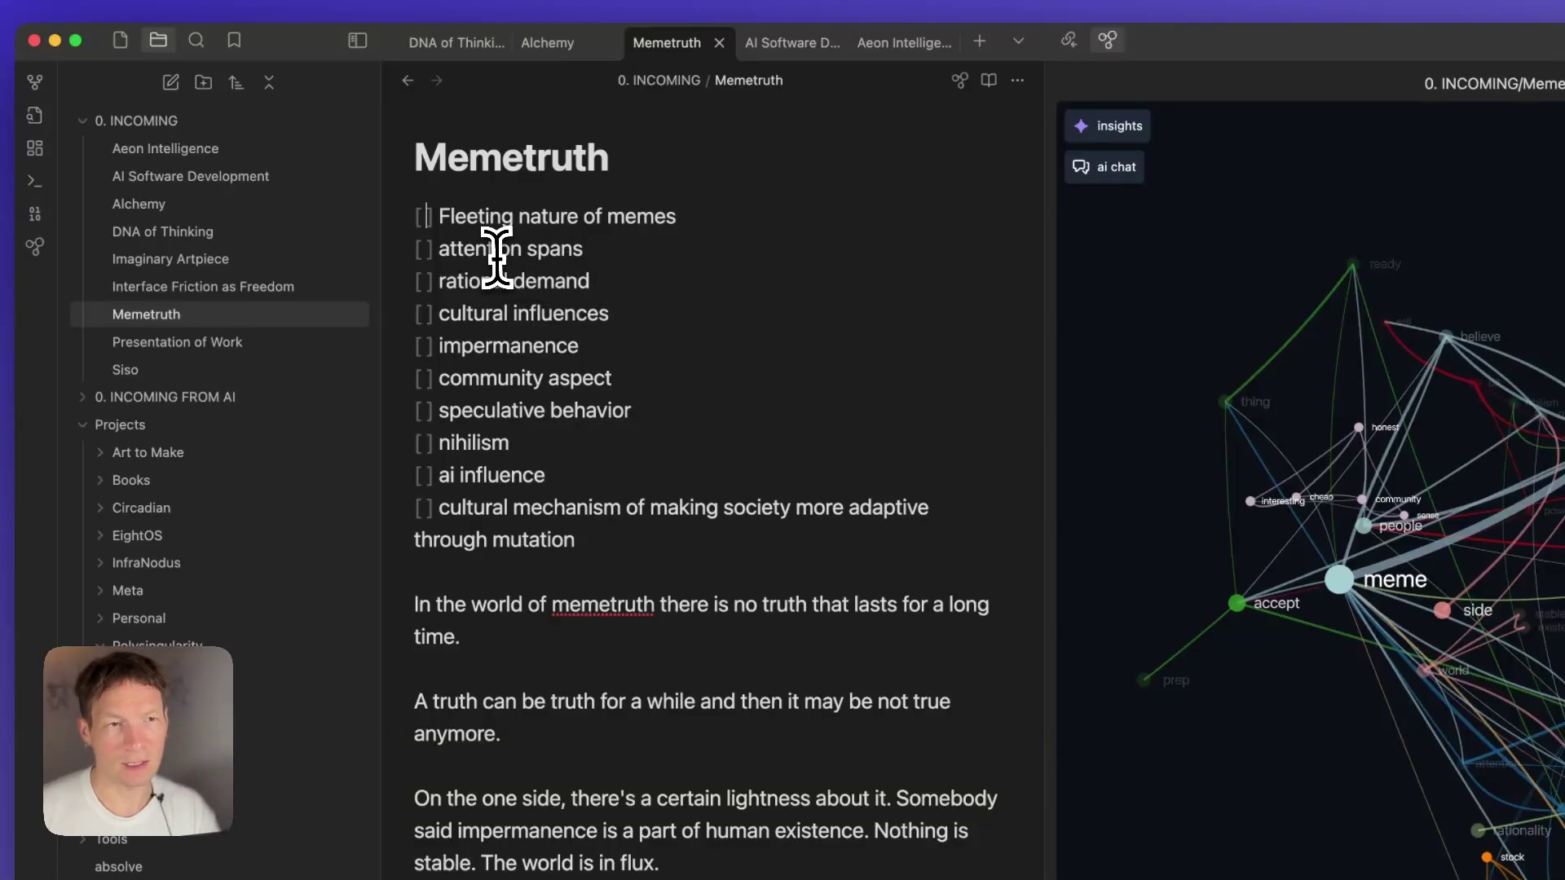
type("x")
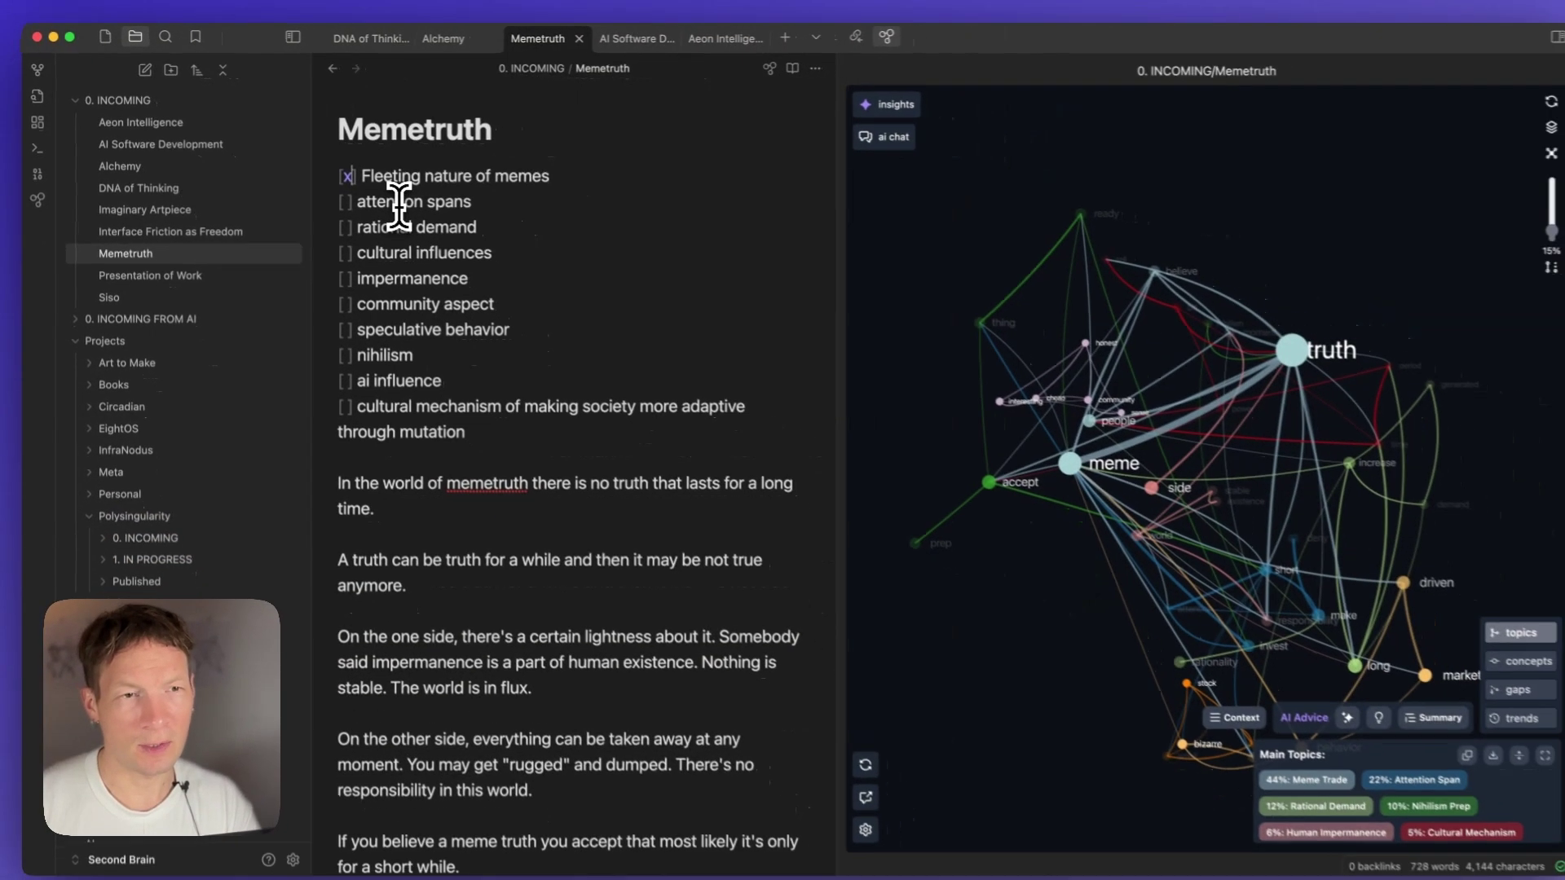
key("Down")
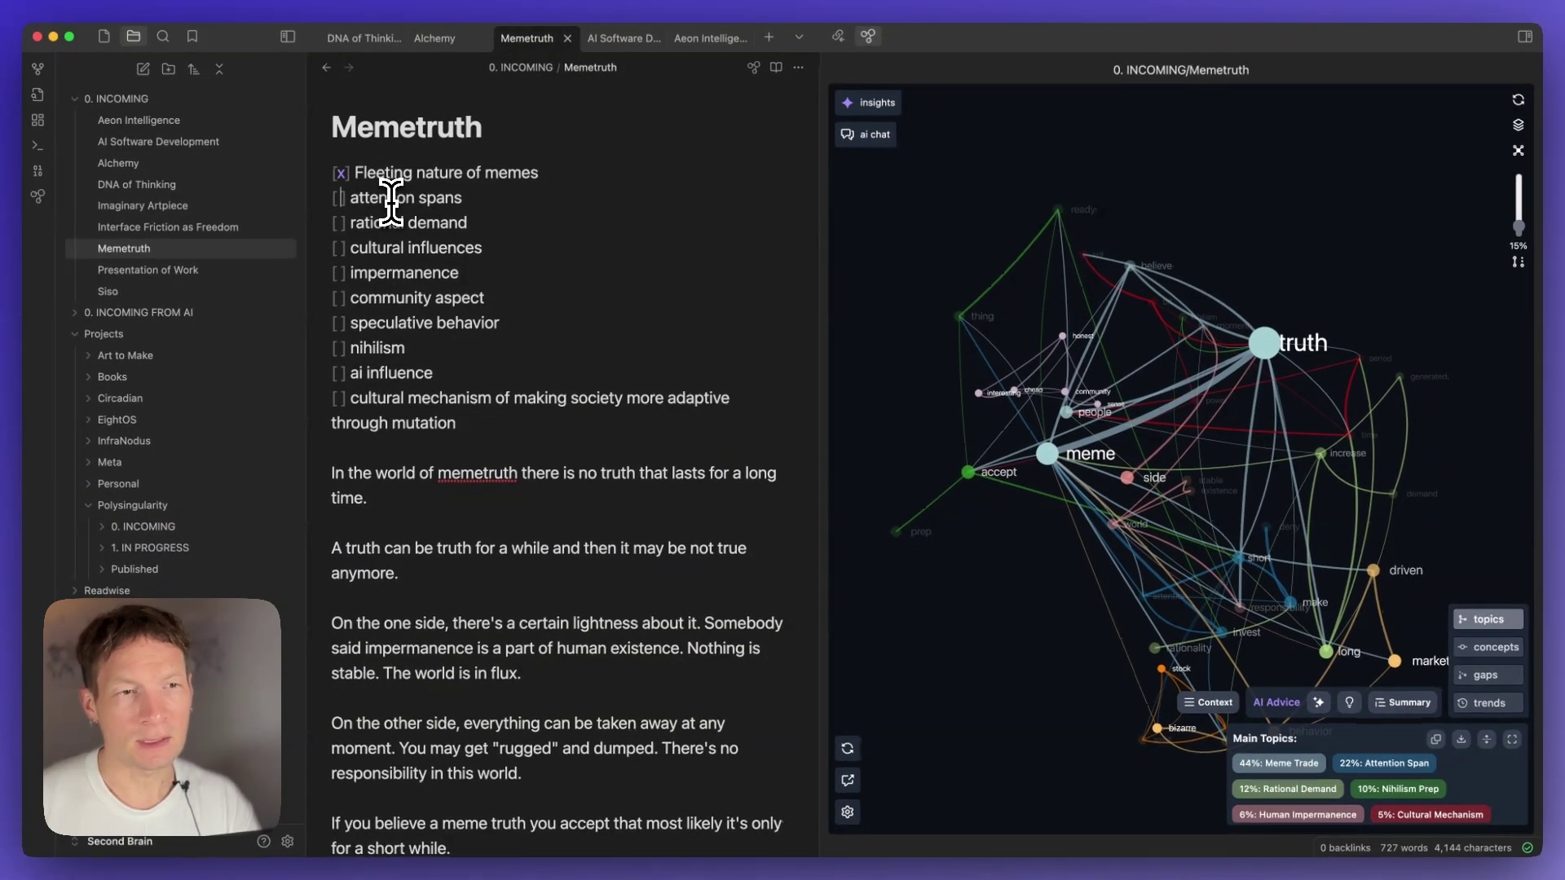
type("x")
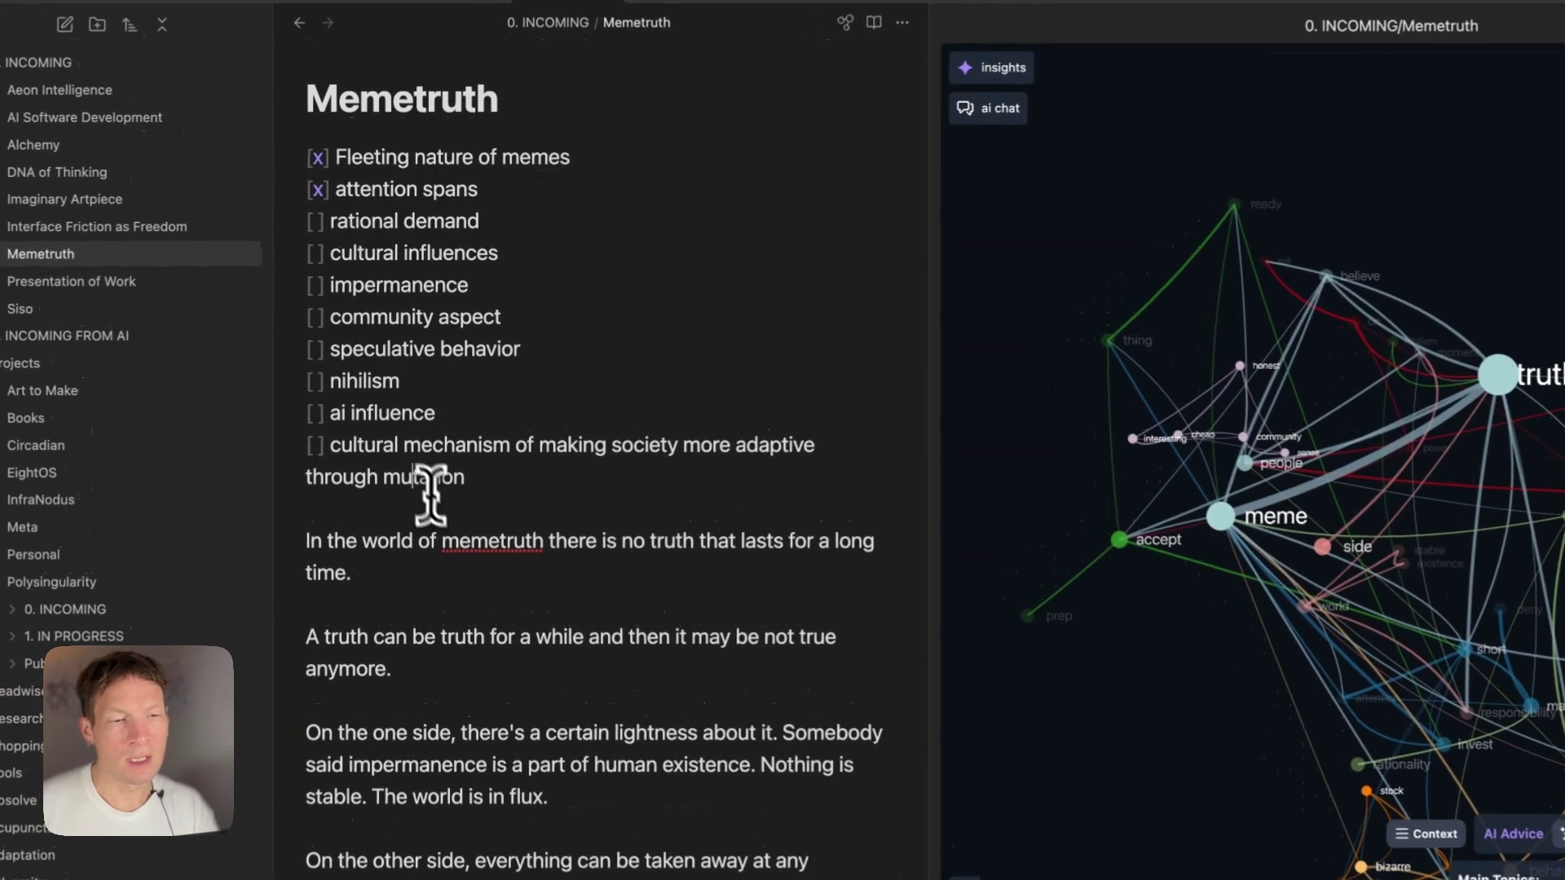
left_click(464, 445)
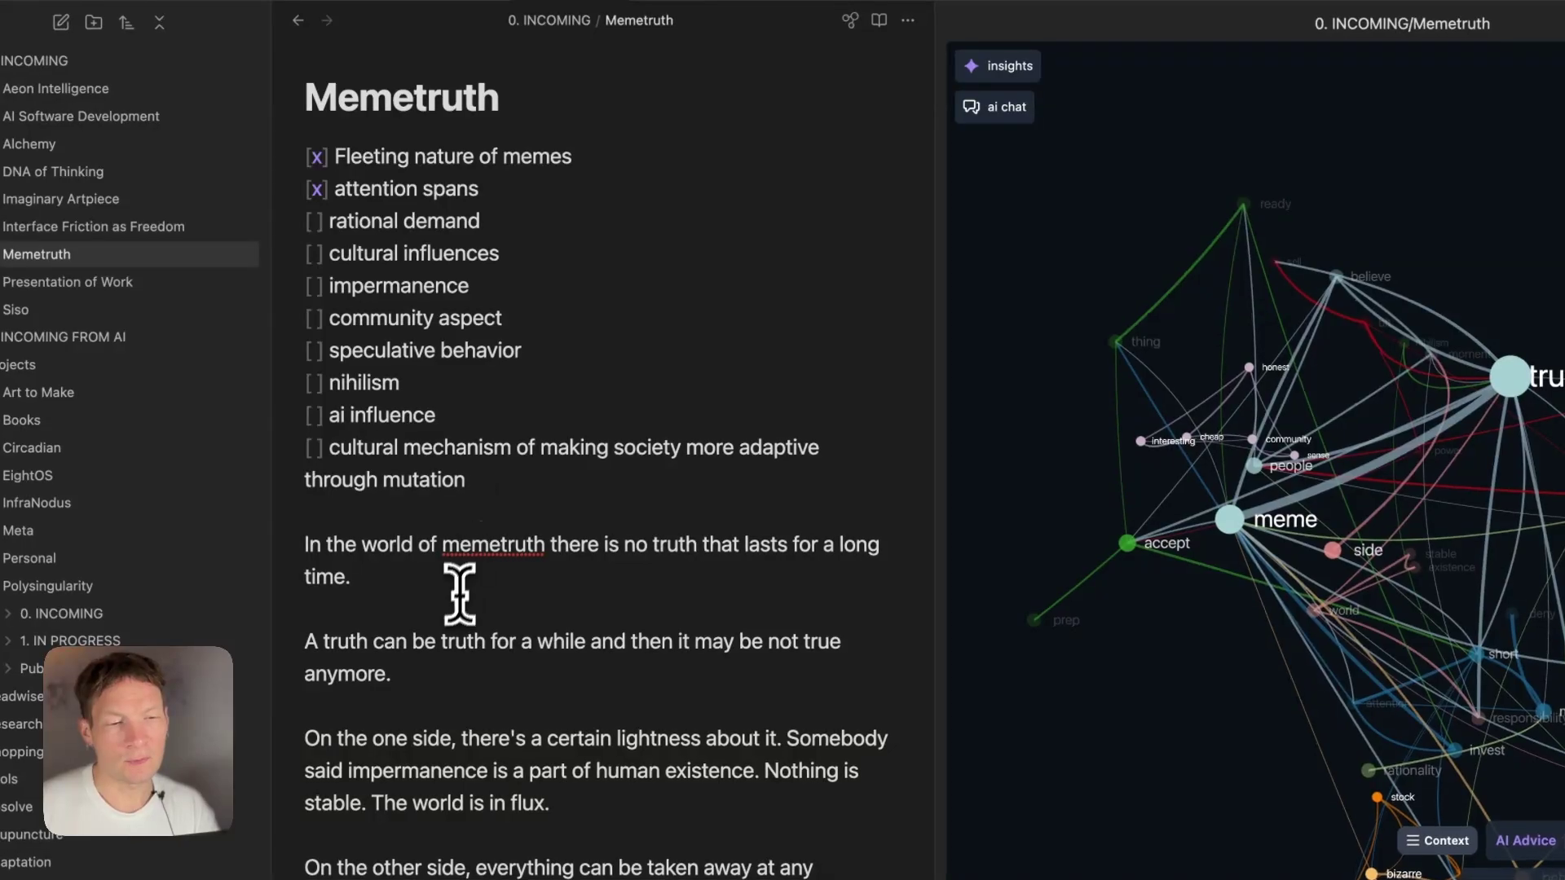
scroll(454, 600, "down", 8)
scroll(454, 607, "up", 8)
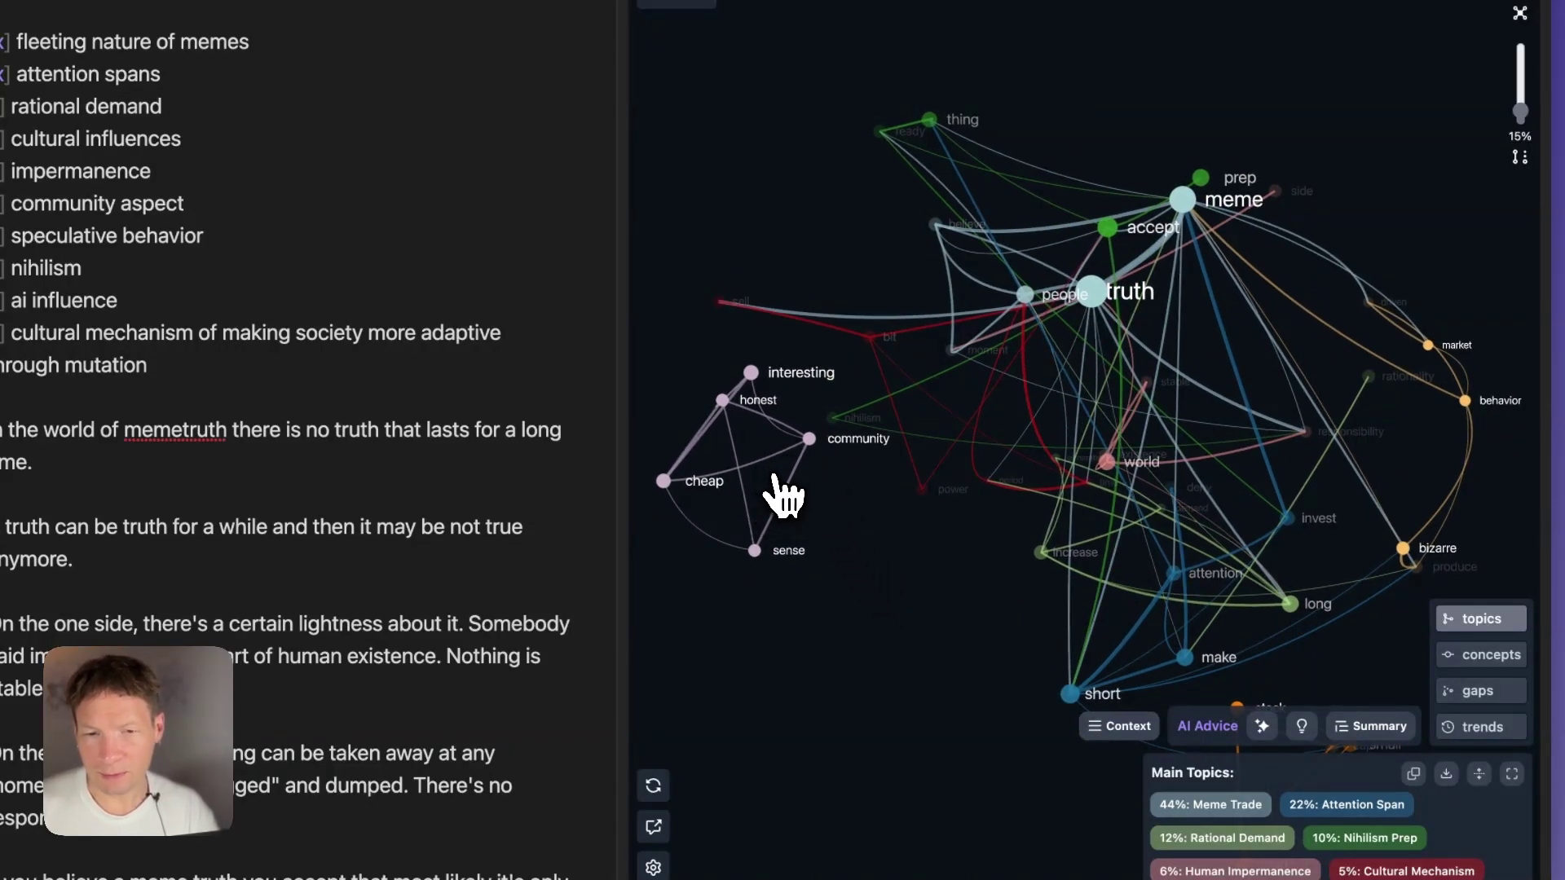
Select the Engaged Community cluster in the graph, locate its source statement and open it in context.
left_click(772, 489)
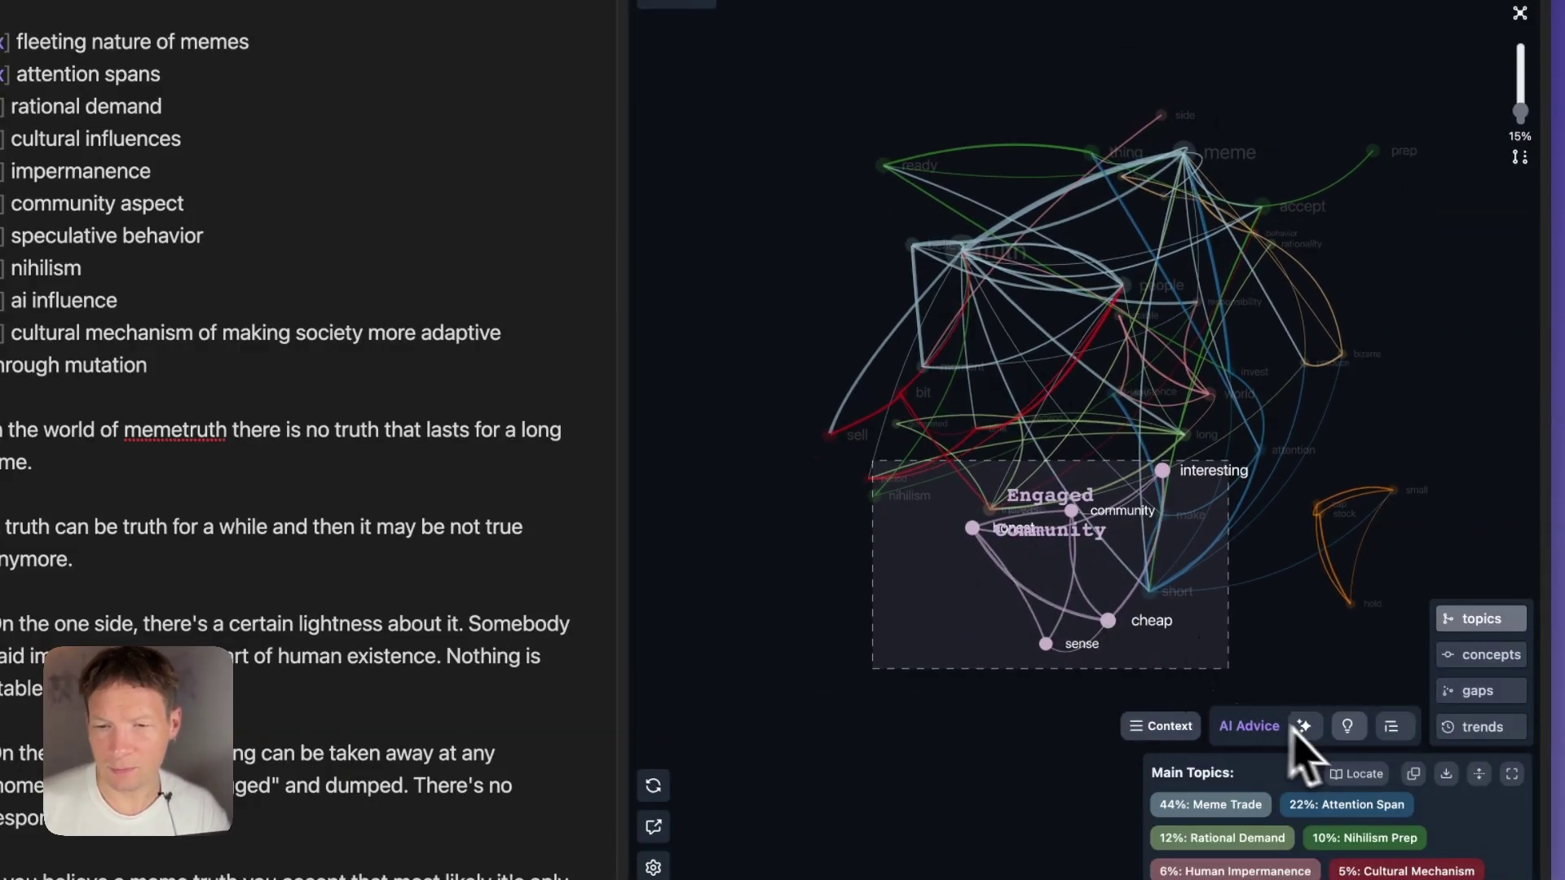
left_click(1340, 774)
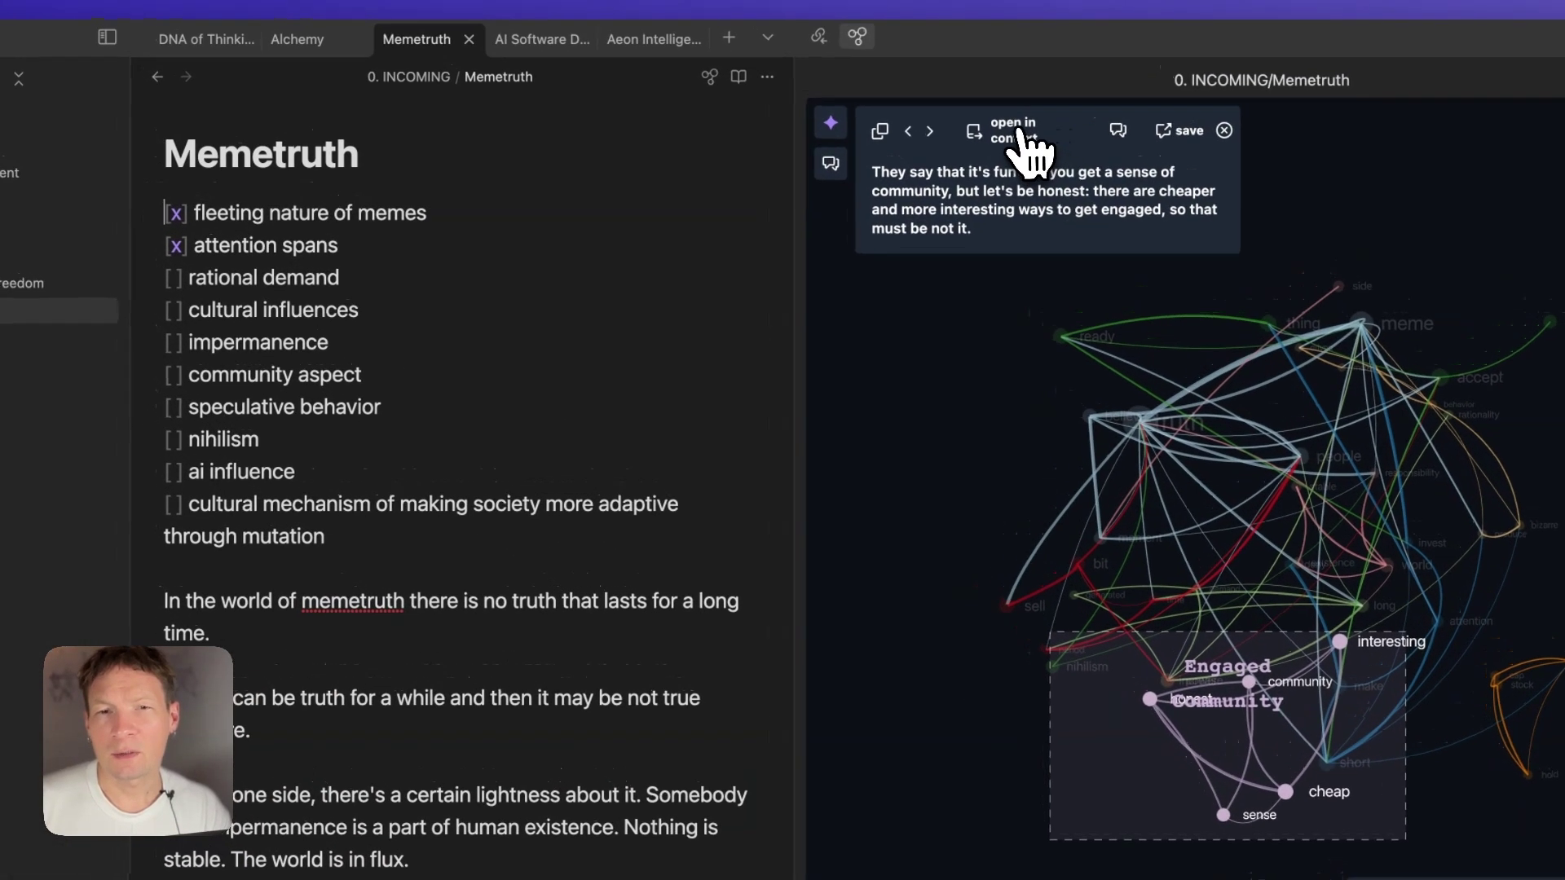
left_click(1019, 139)
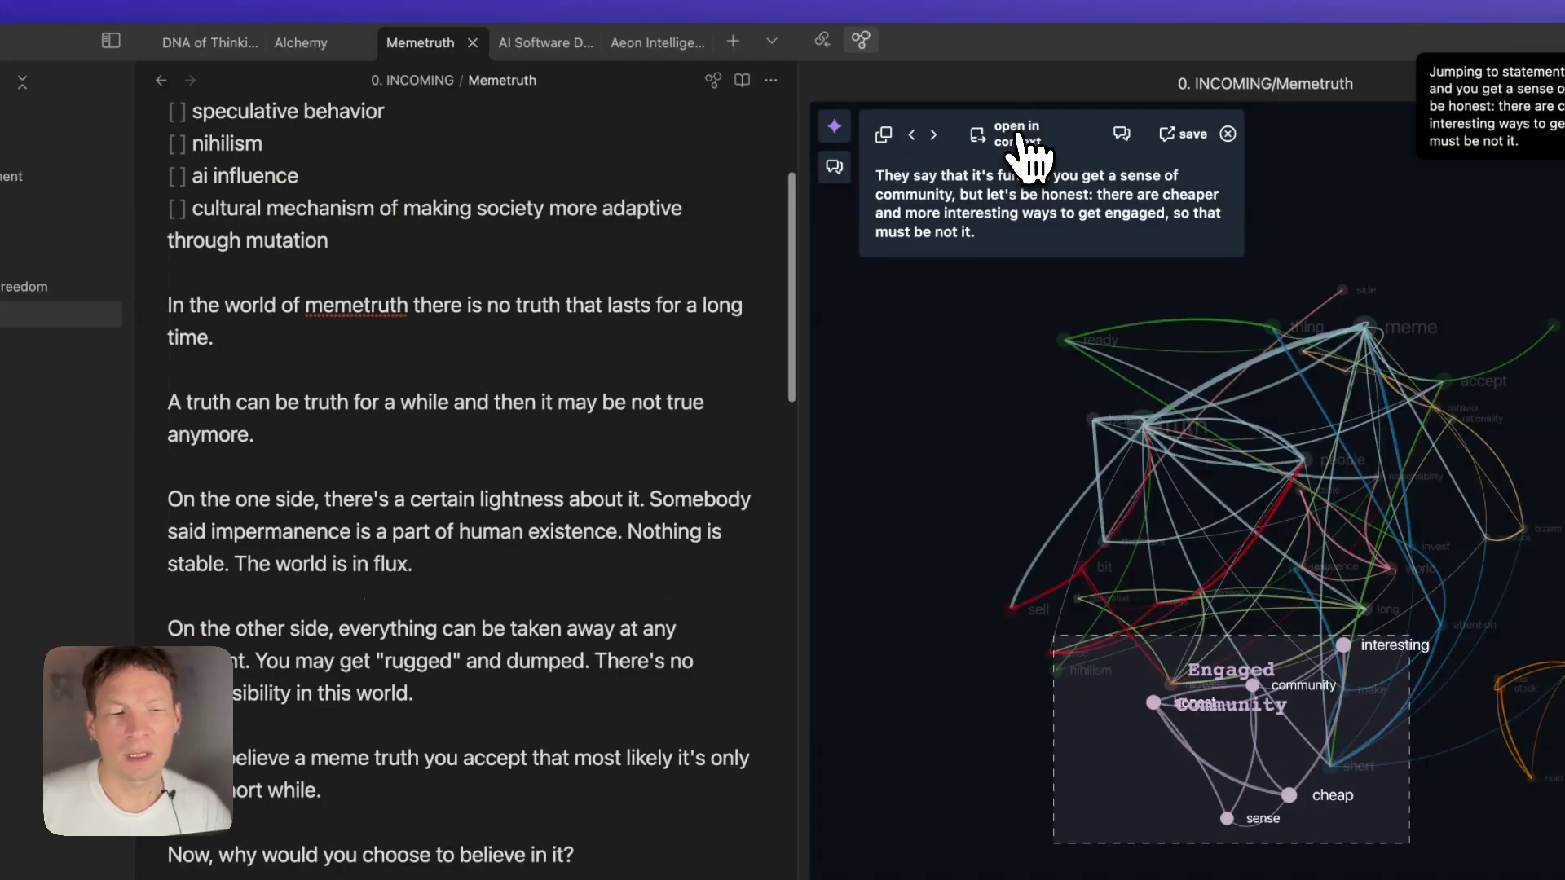
Append the remark "!!! link it to other topics" to the "community aspect" checklist item.
scroll(342, 408, "up", 3)
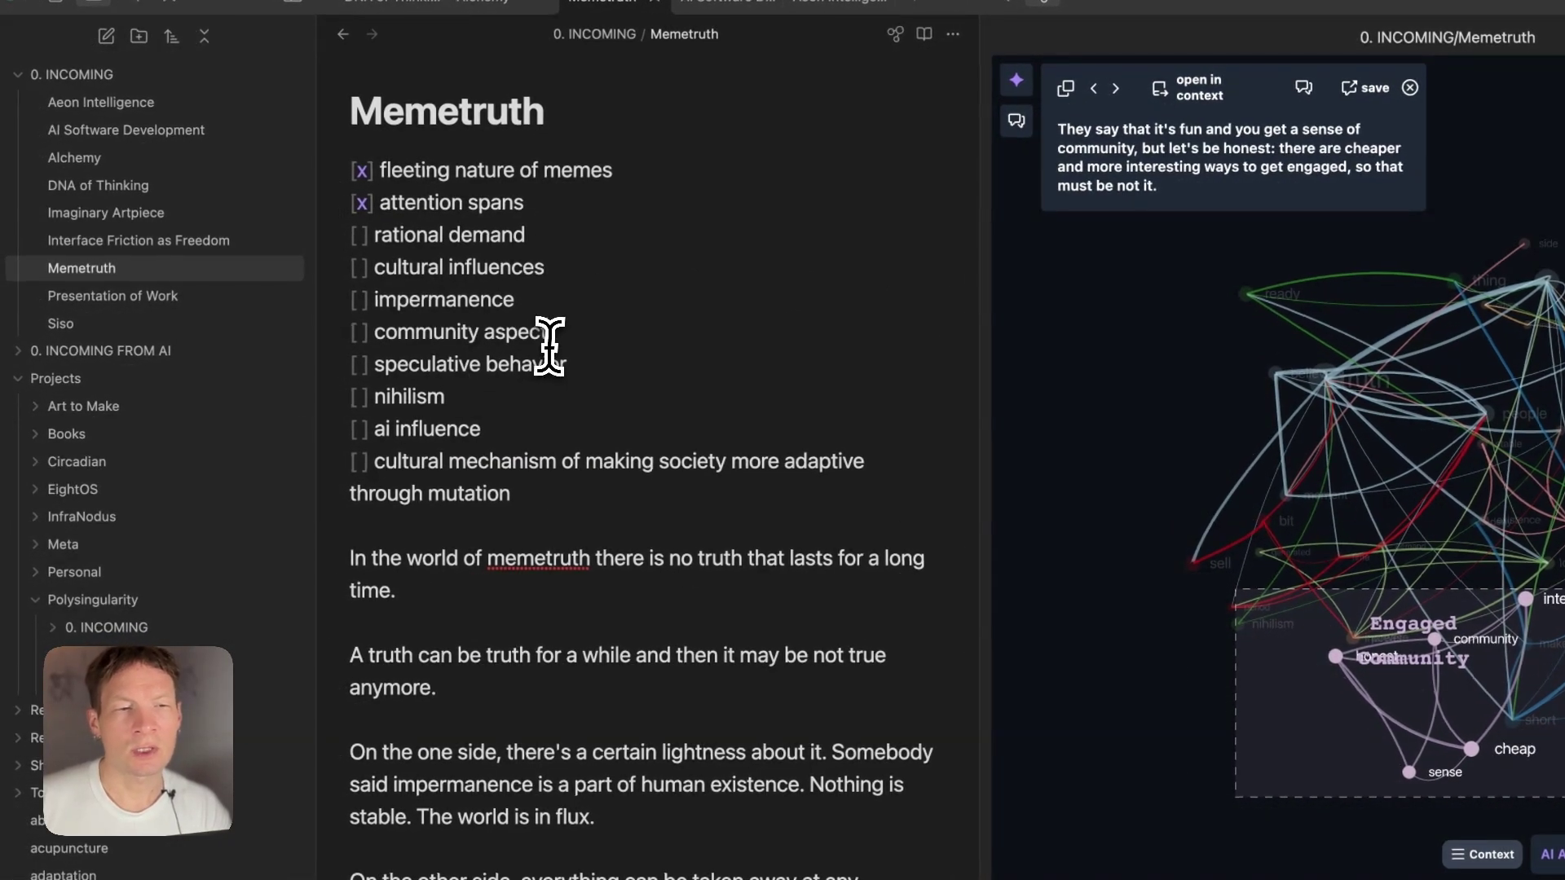
left_click(568, 330)
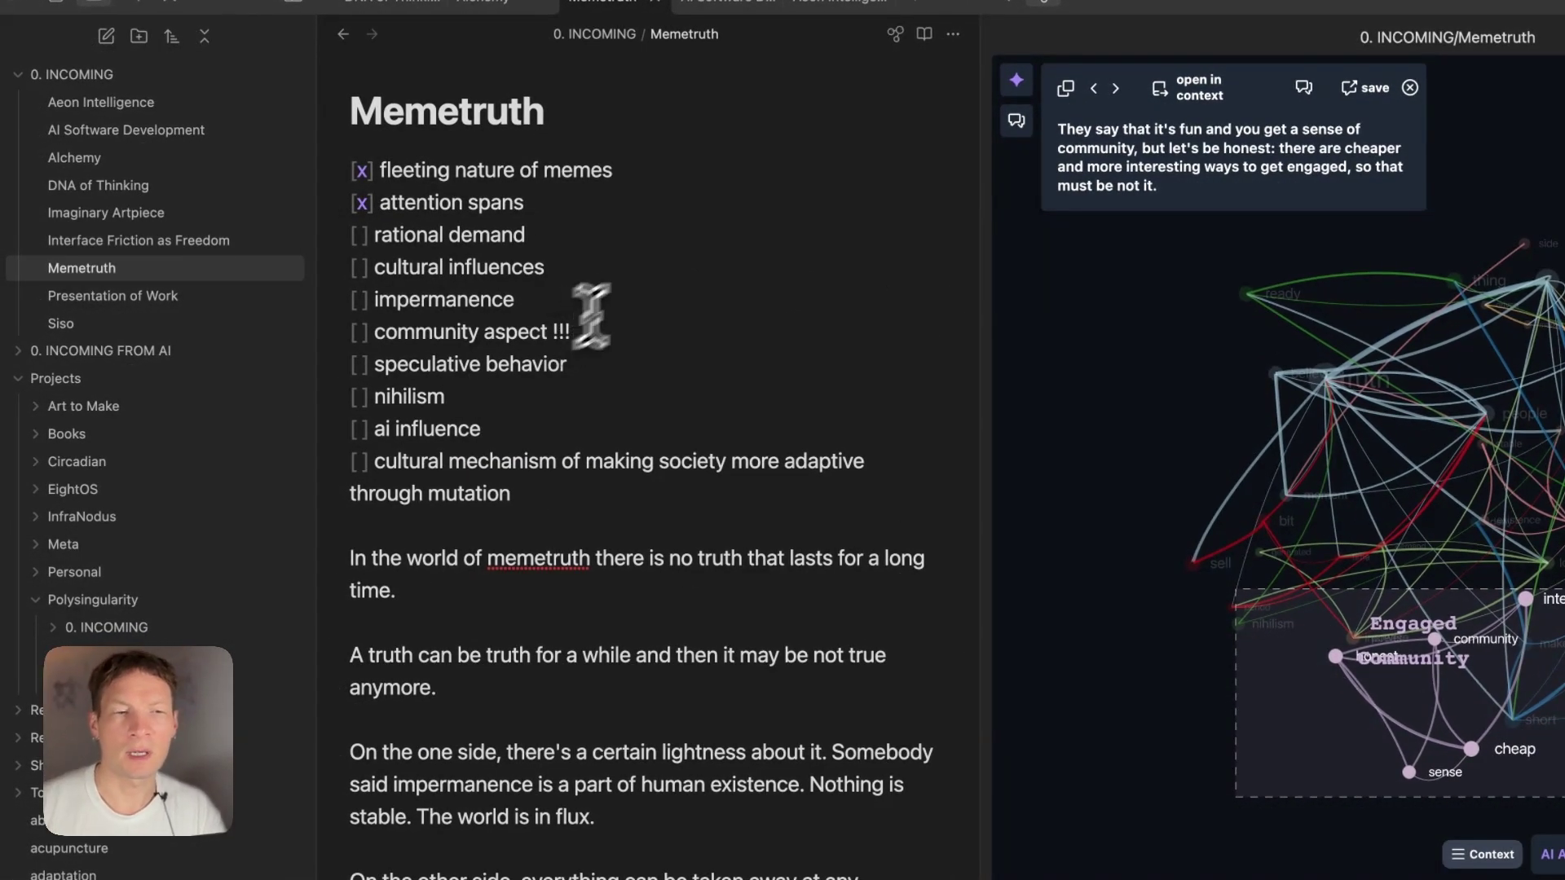
type("link")
type(" it to")
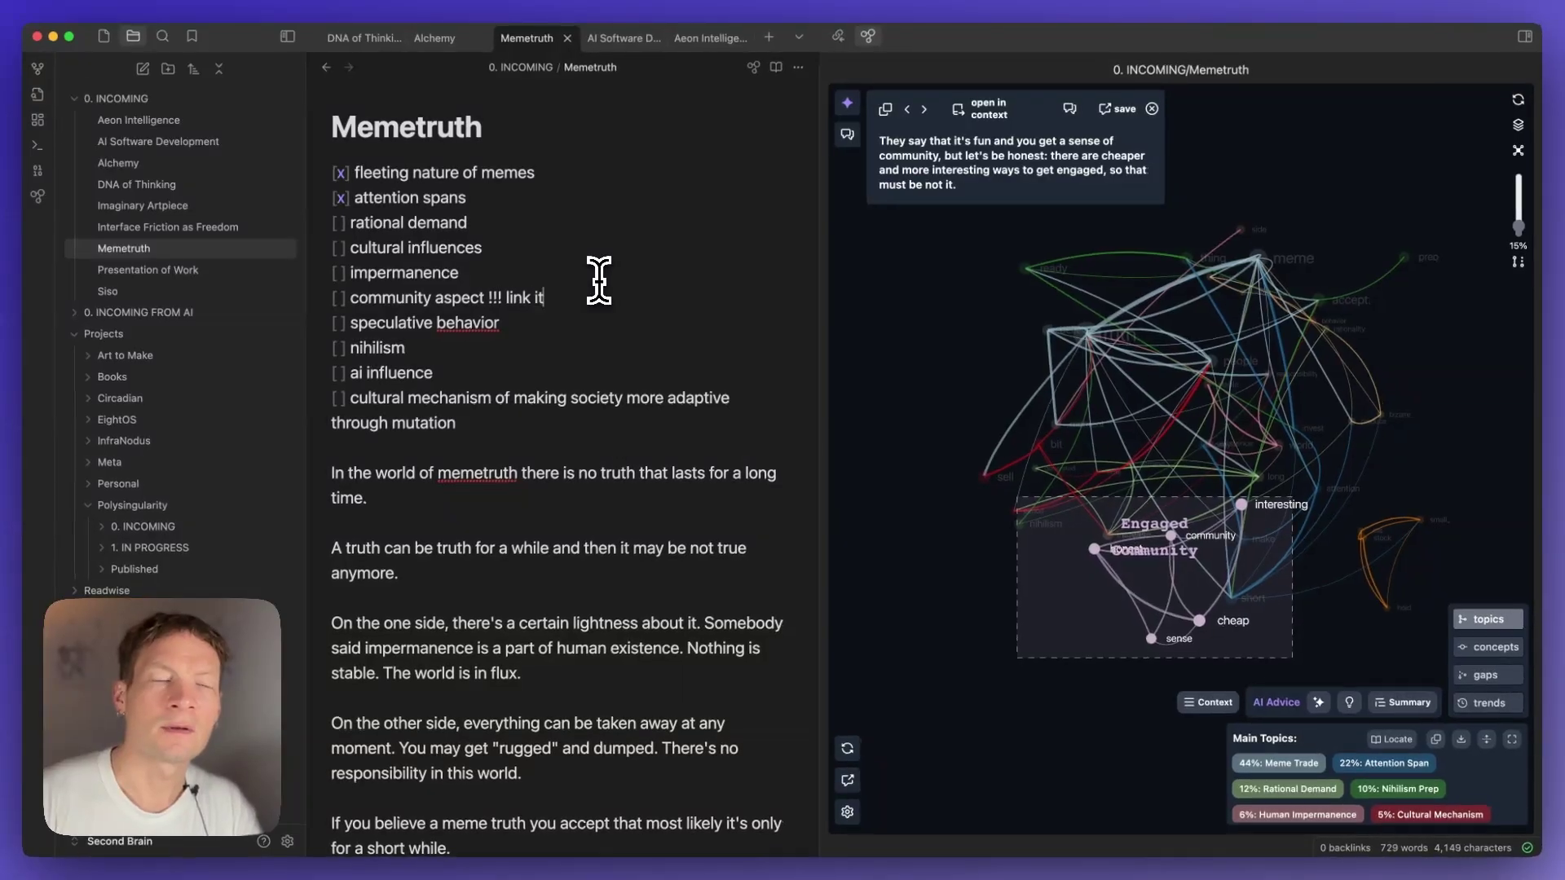
type(" other topic")
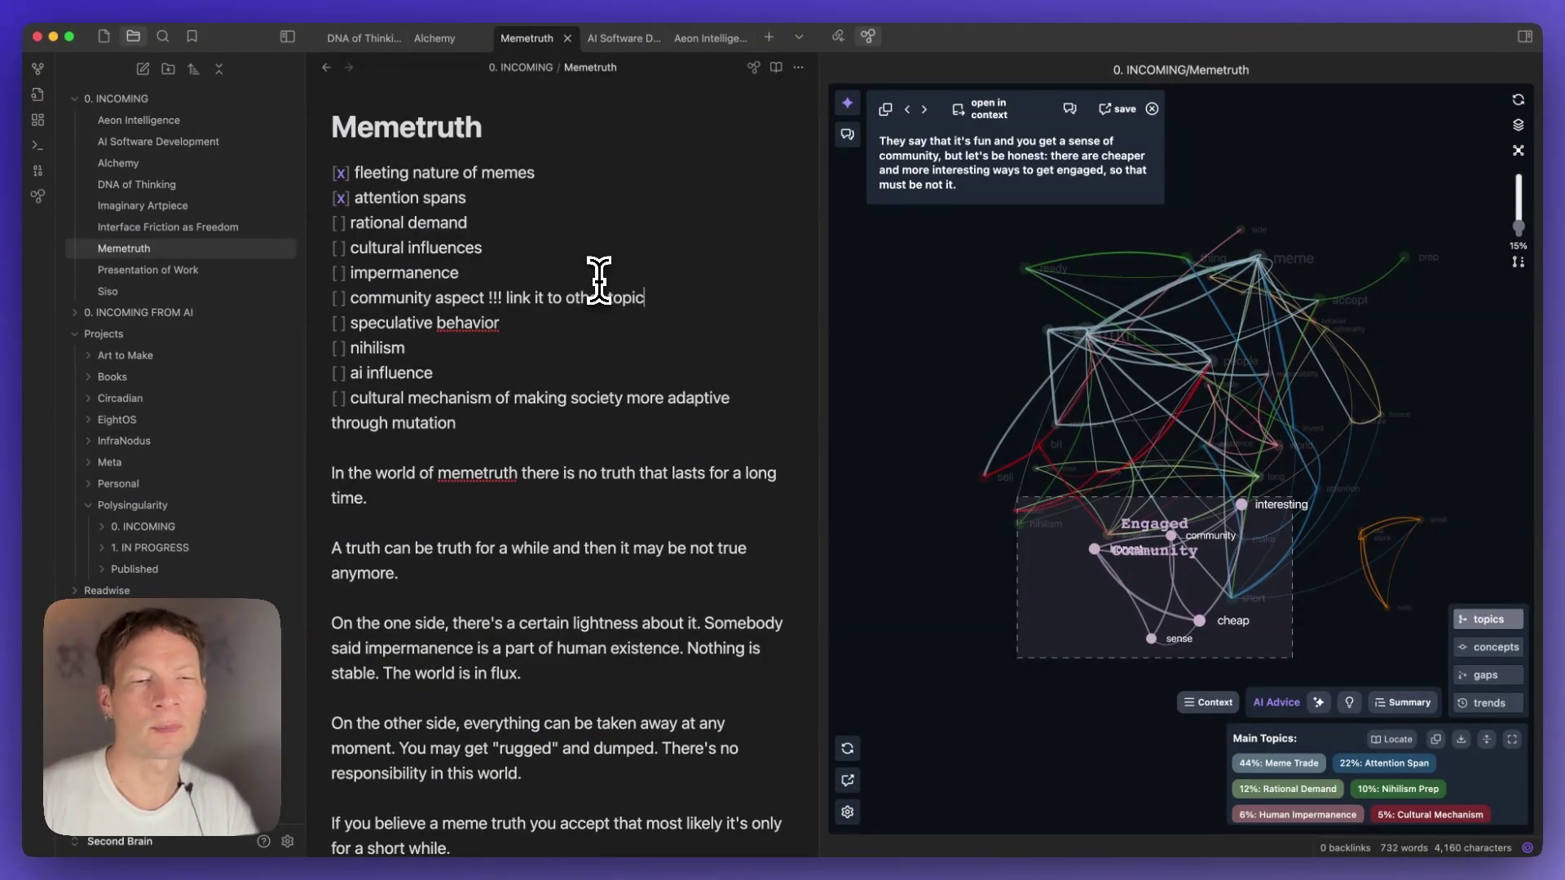
type("s")
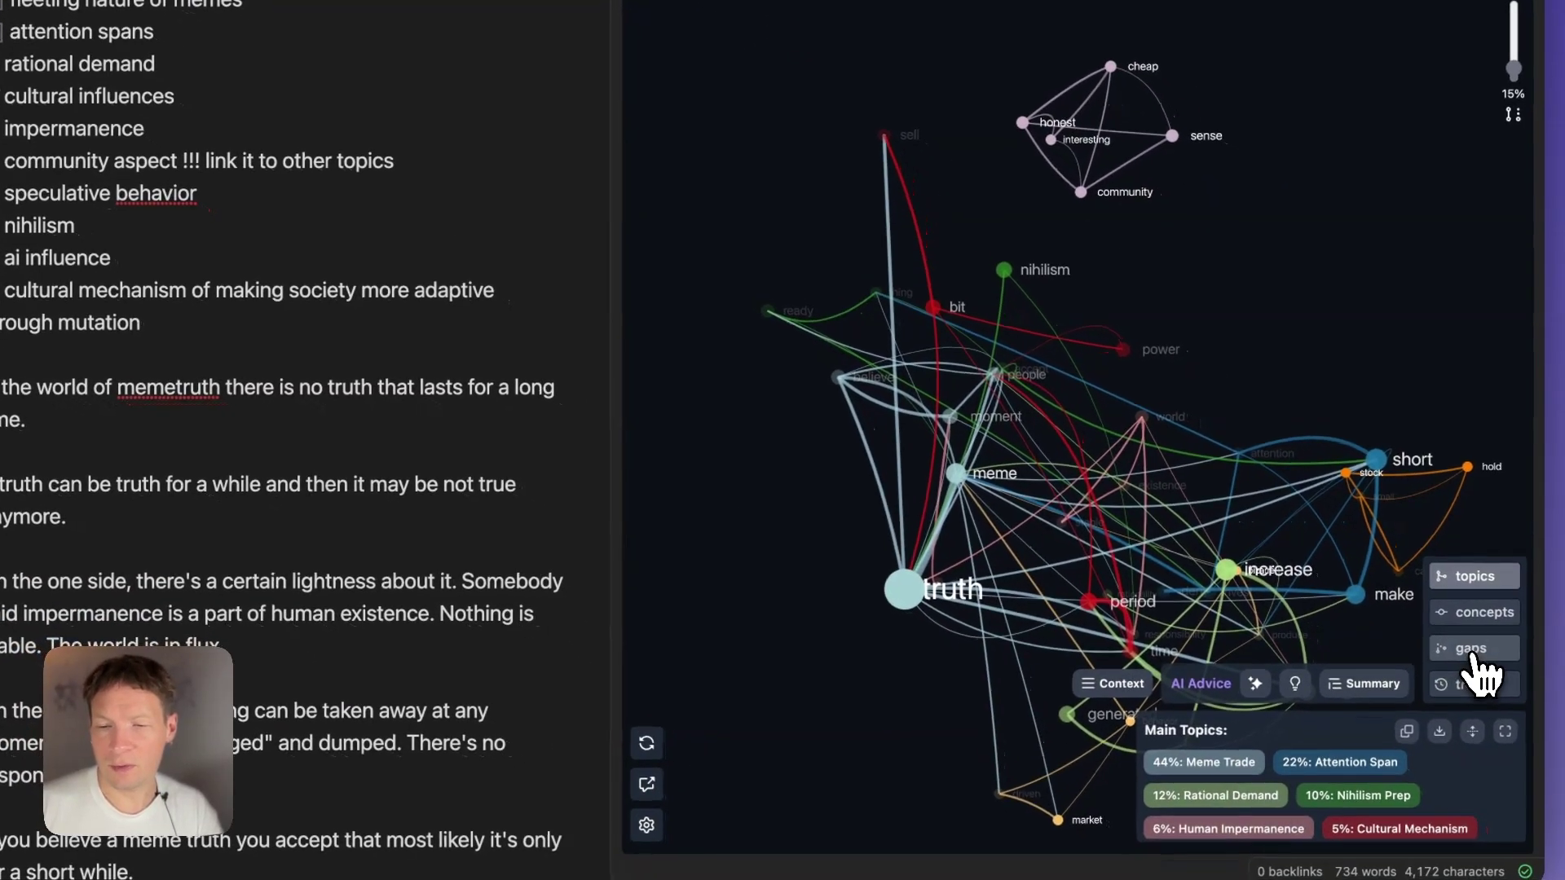
Show the graph's content gaps and cycle to the gap between Human Impermanence and Cultural Mechanism.
left_click(1522, 747)
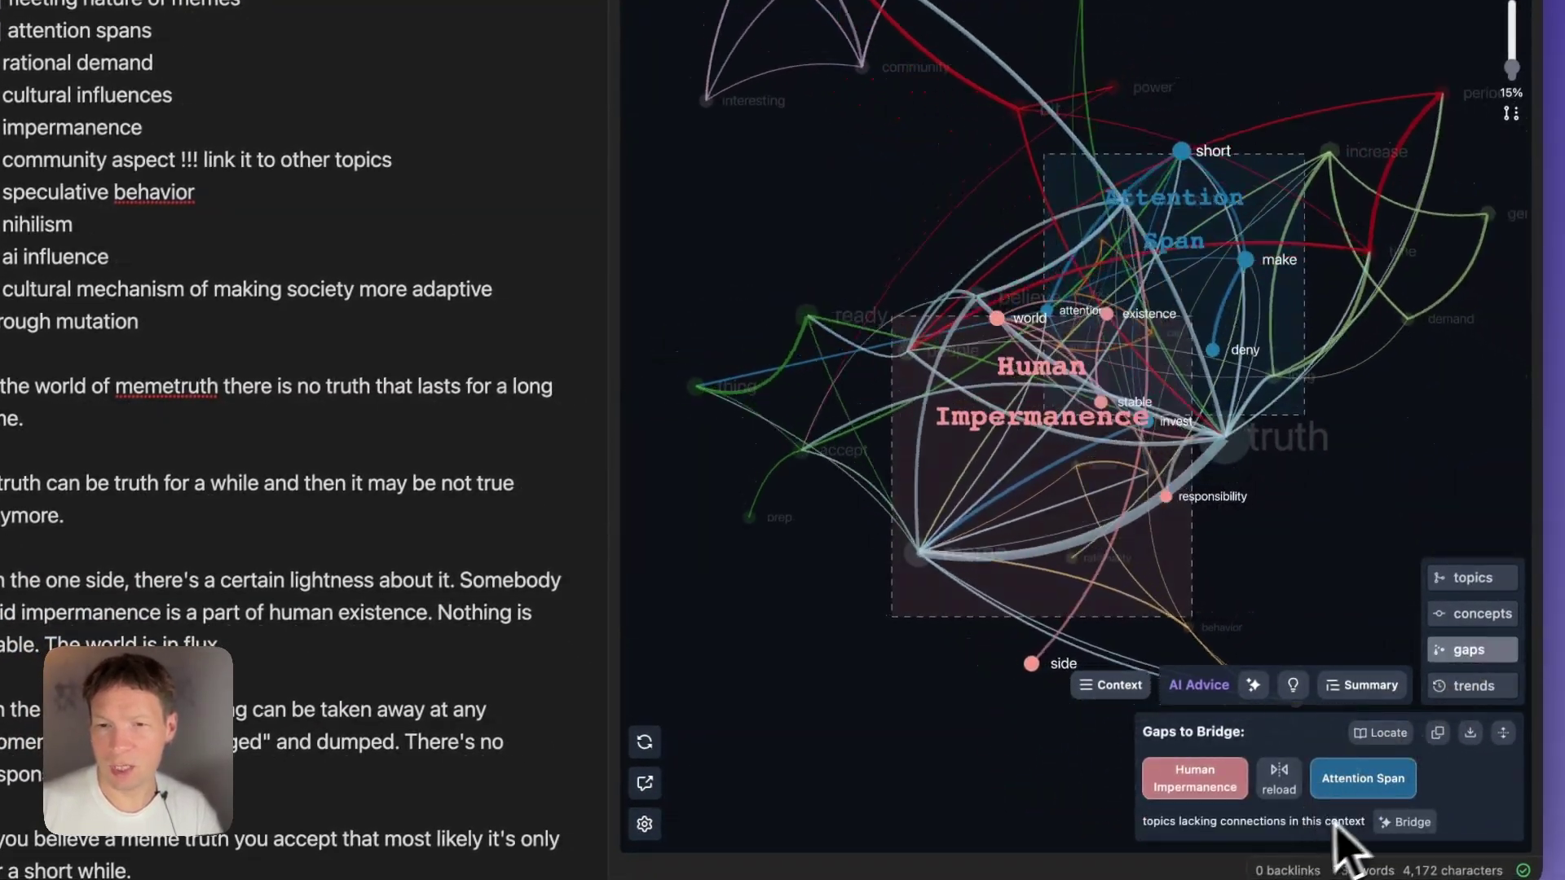
left_click(1287, 784)
left_click(1288, 784)
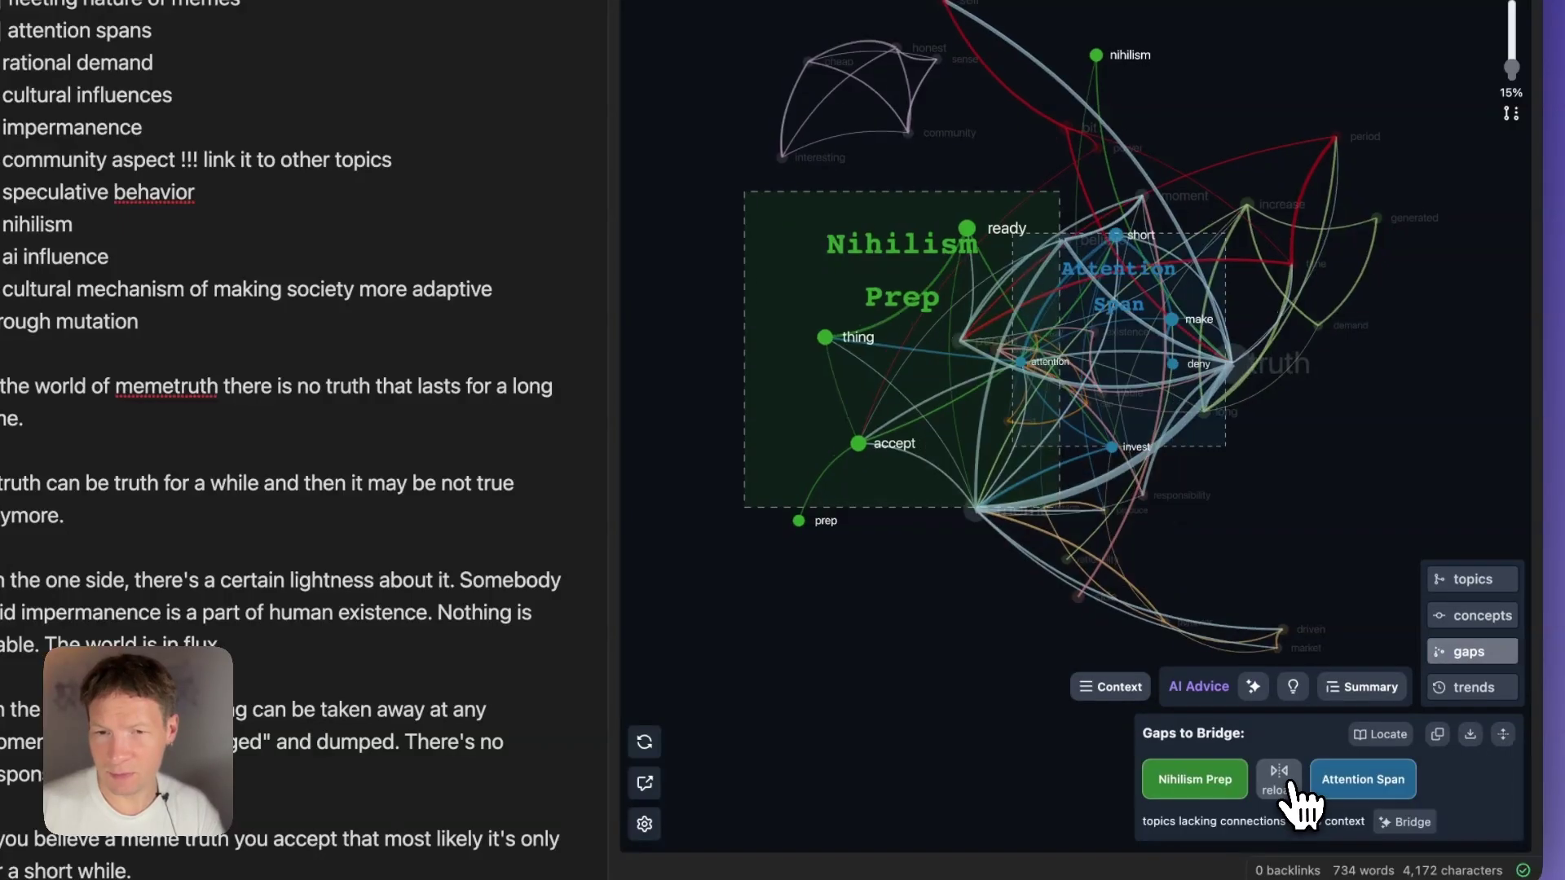
left_click(1287, 784)
left_click(1287, 784)
left_click(1287, 784)
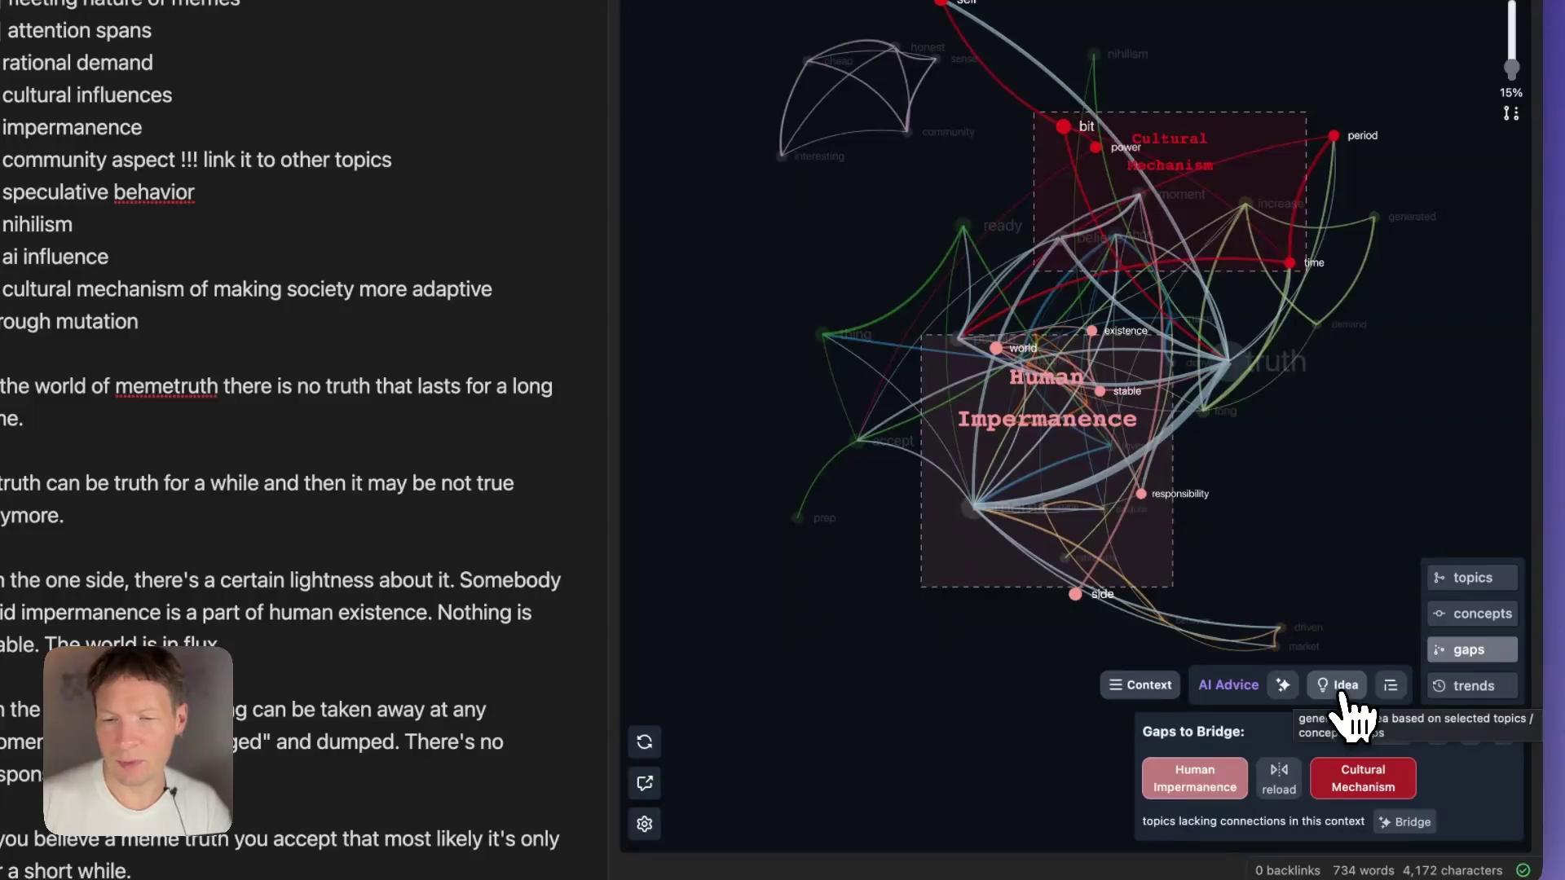
Generate an AI idea for the gap between Human Impermanence and Cultural Mechanism, then close the idea and the gaps view.
left_click(1341, 693)
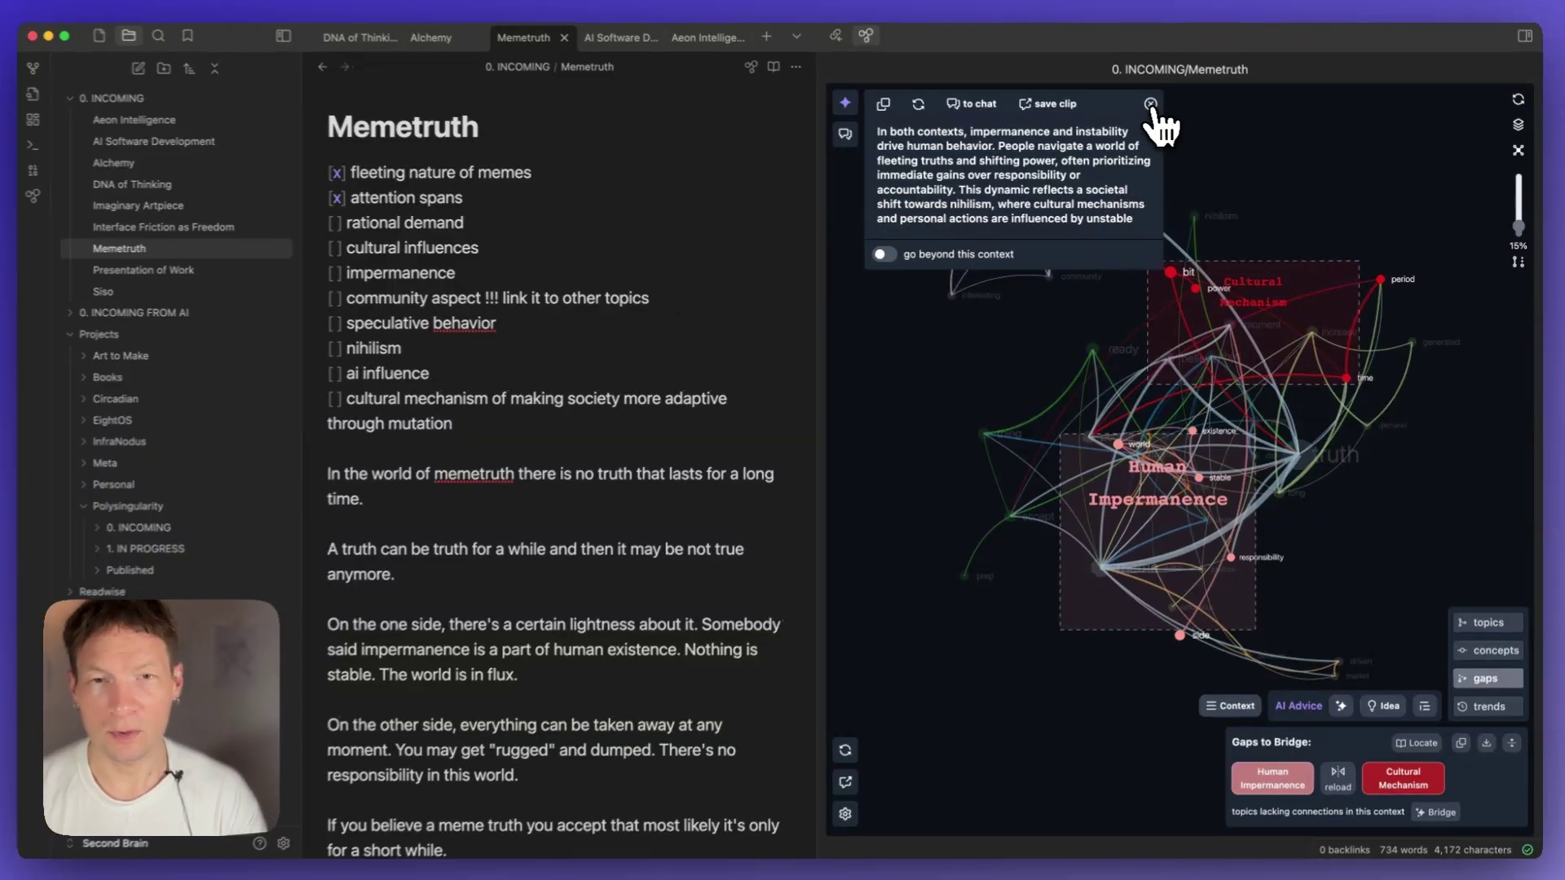
left_click(1152, 104)
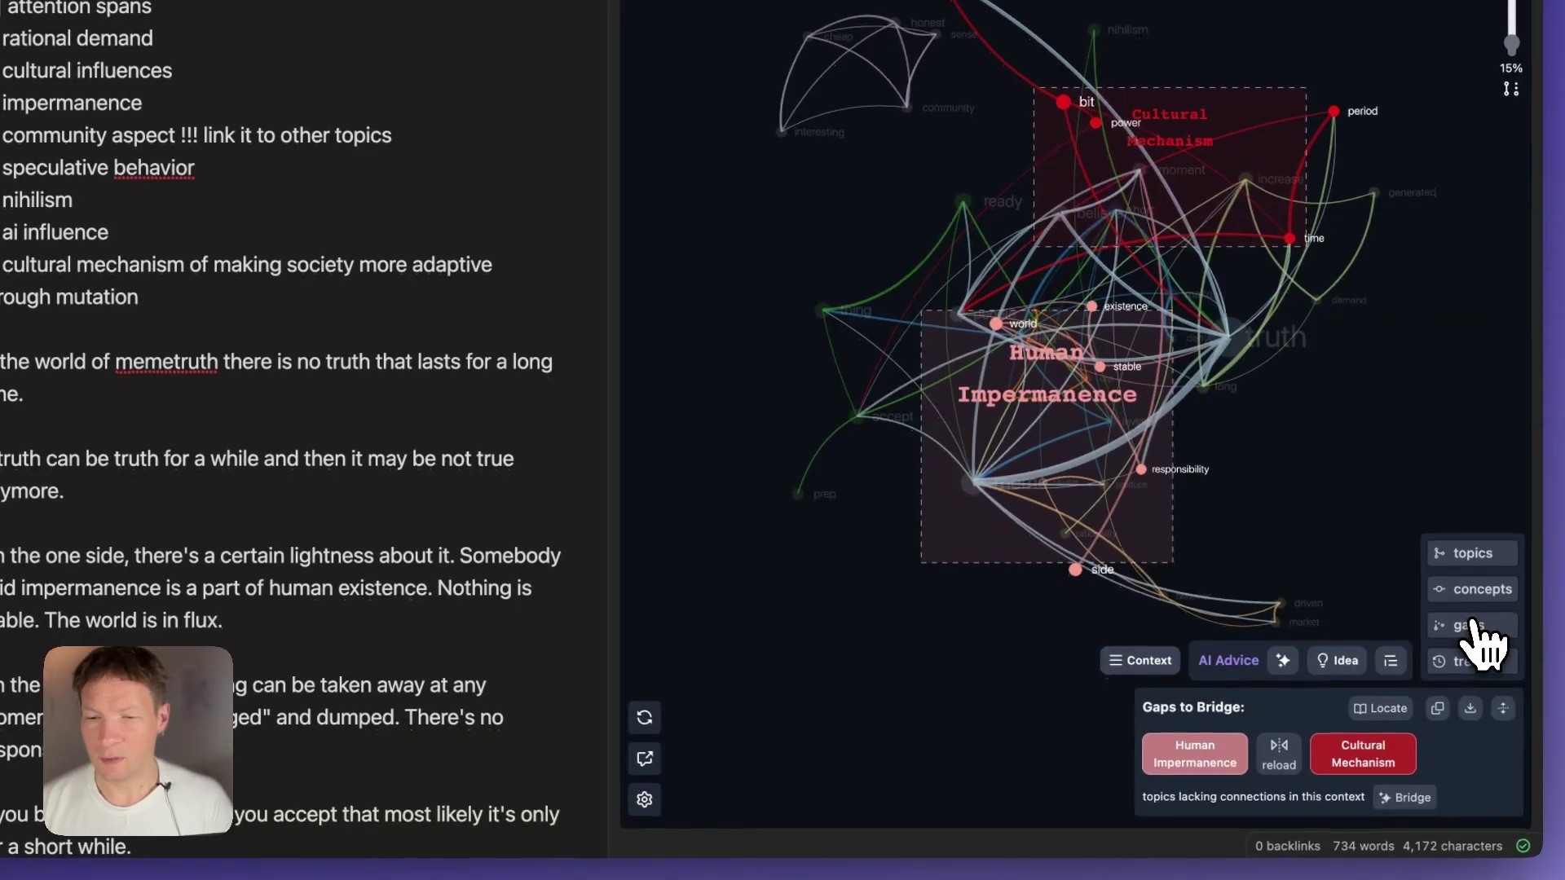
left_click(1467, 633)
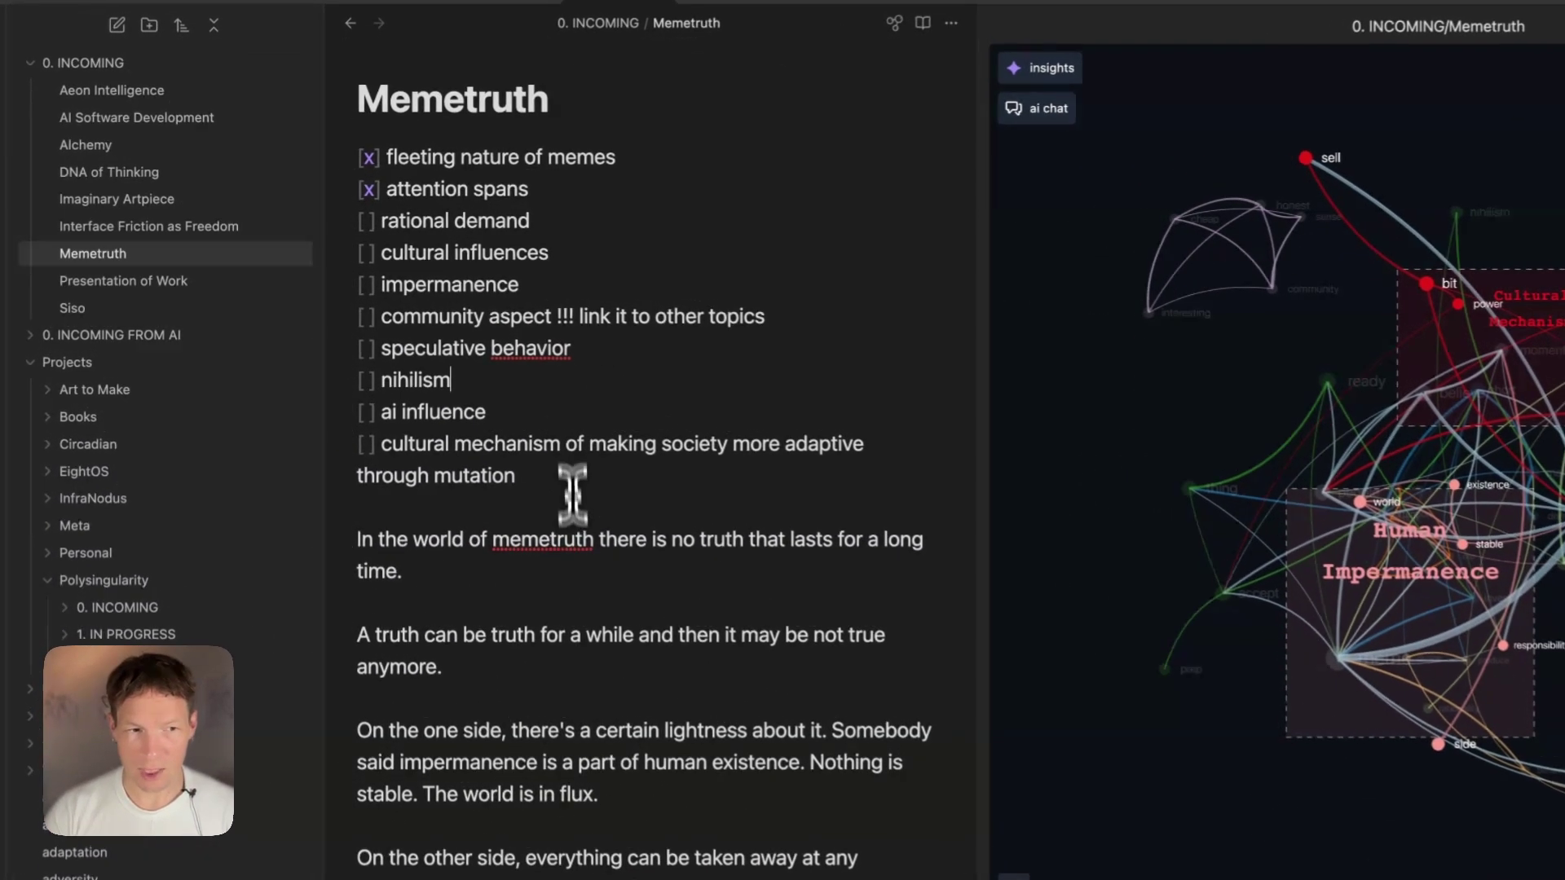
Review the Memetruth checklist and read the opening paragraphs of the text beneath it.
left_click_drag(493, 473, 417, 244)
left_click(470, 244)
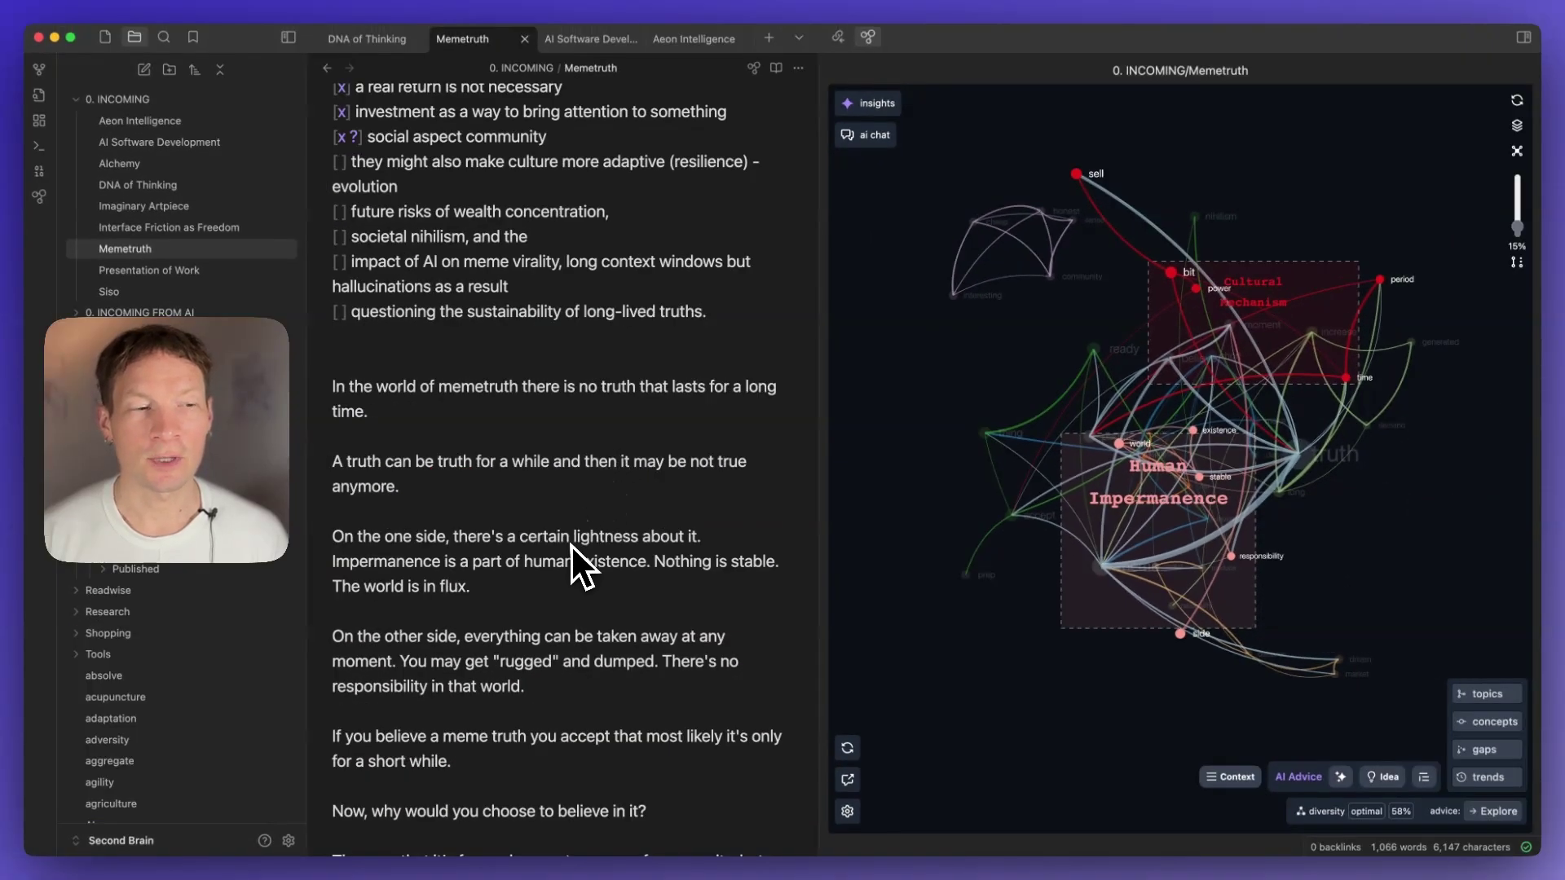
scroll(571, 544, "down", 3)
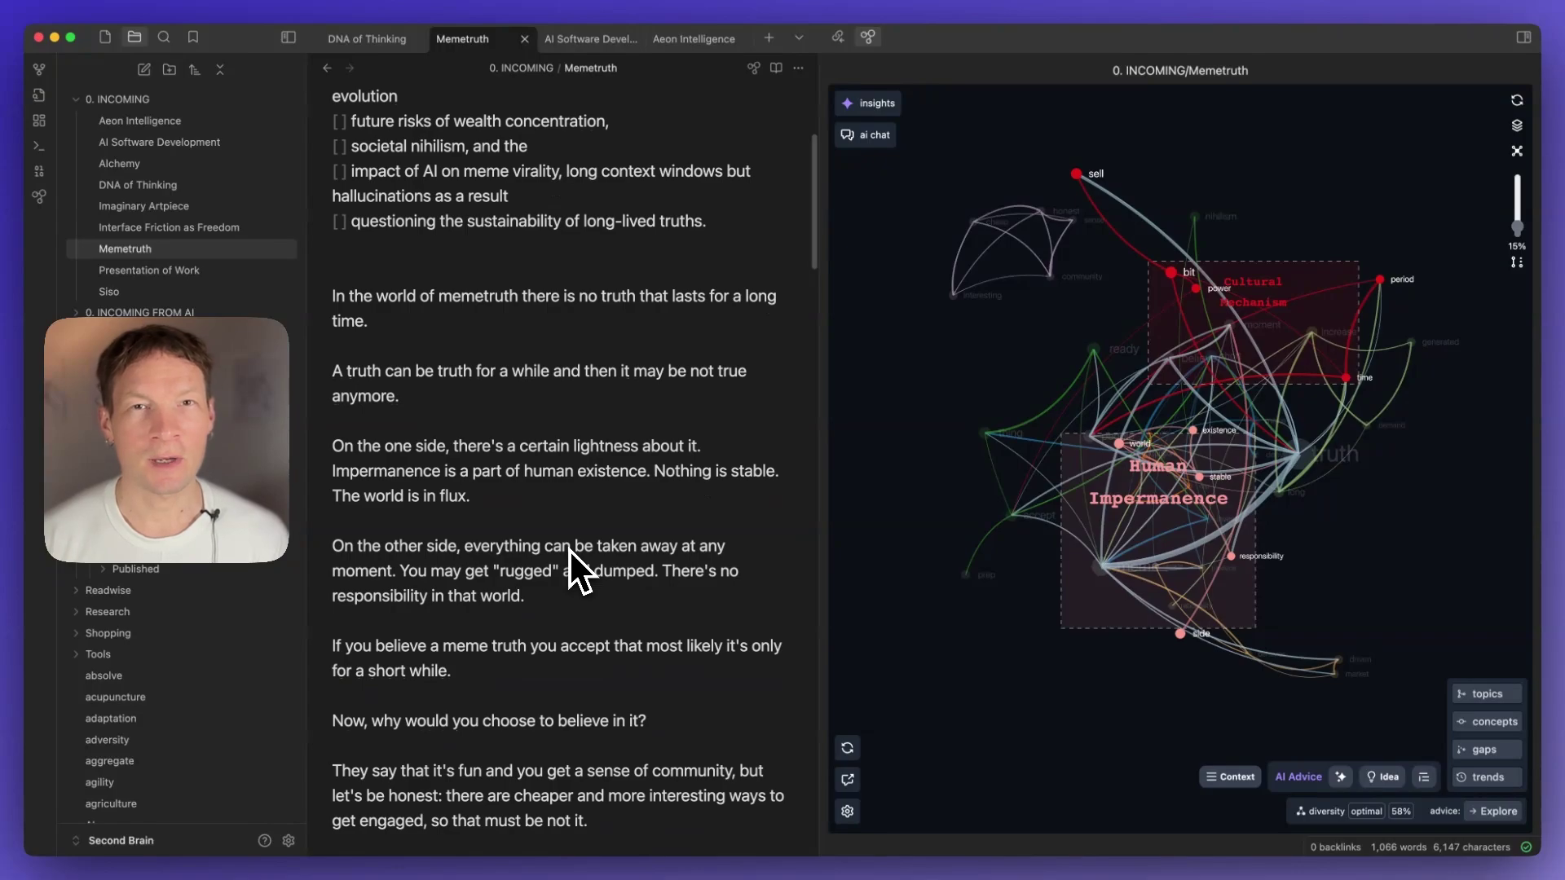
scroll(569, 549, "up", 4)
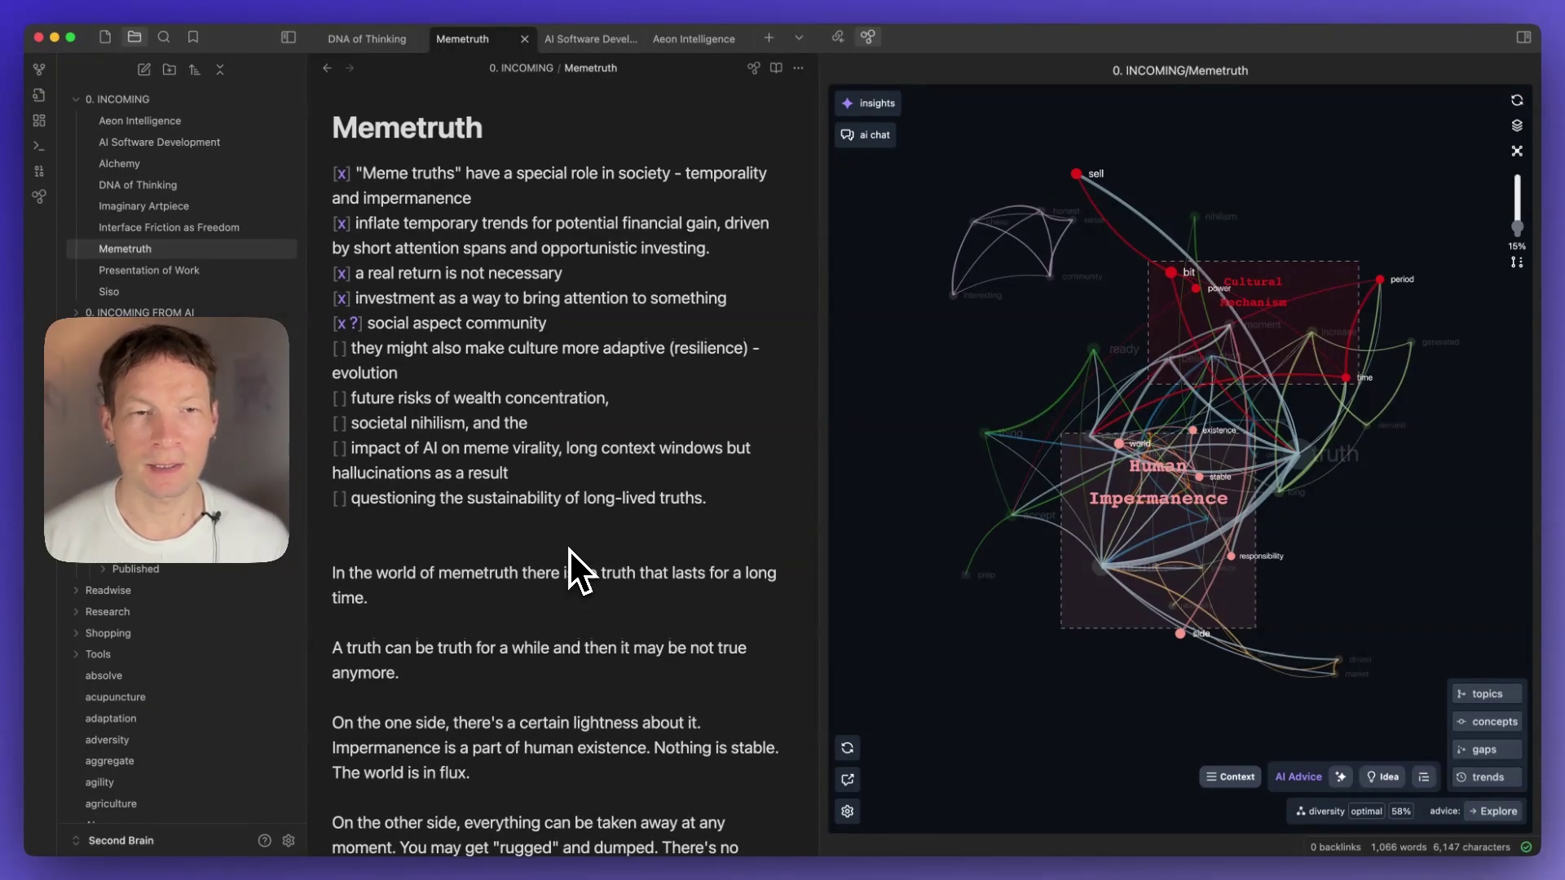
scroll(568, 549, "down", 1)
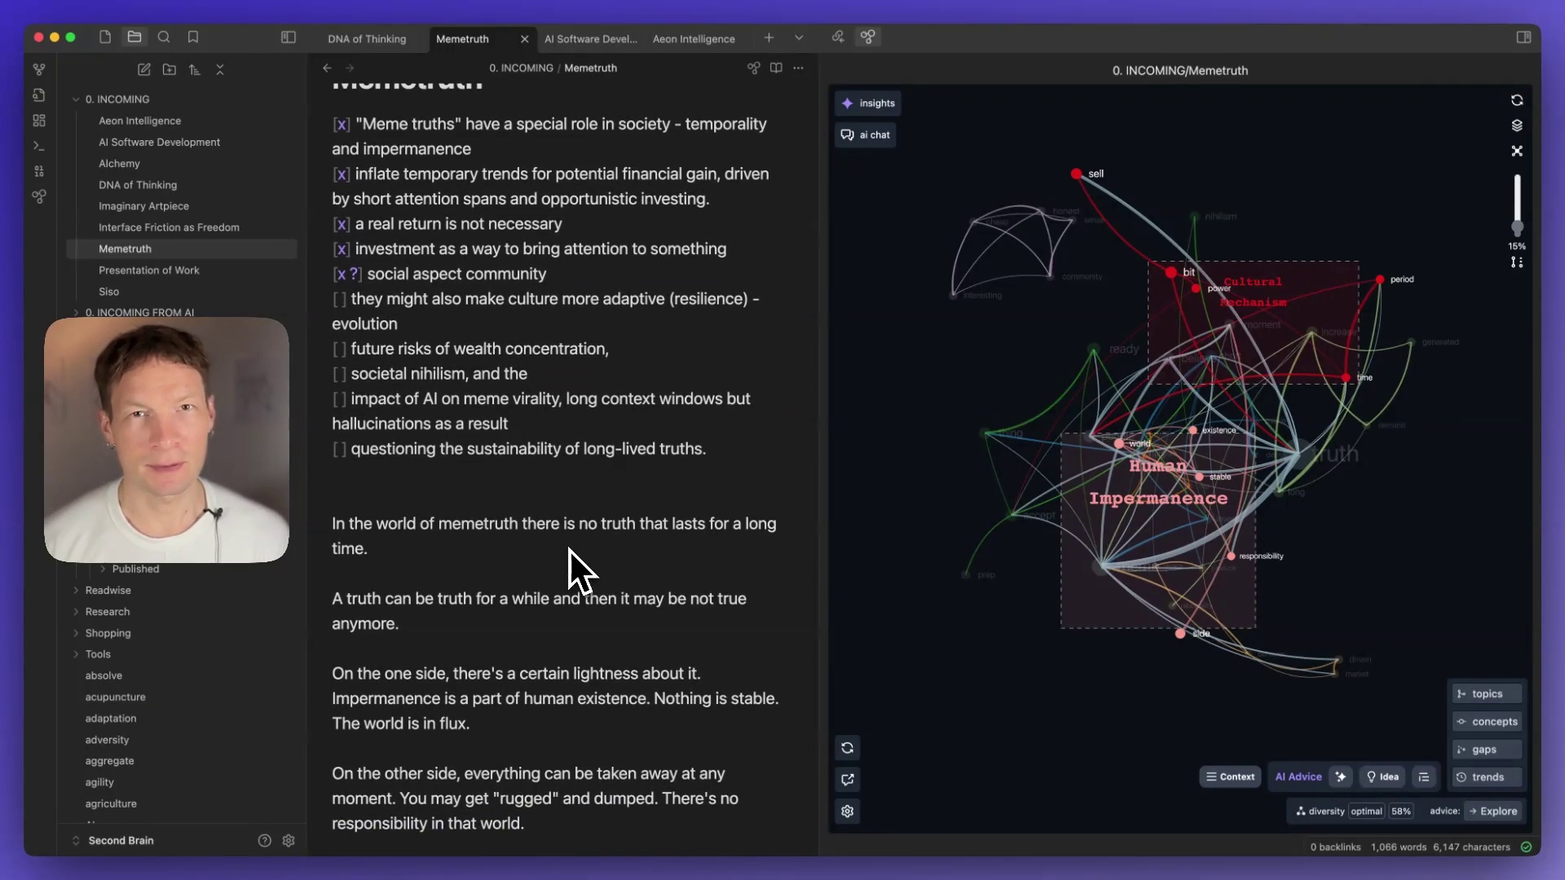
scroll(569, 550, "down", 3)
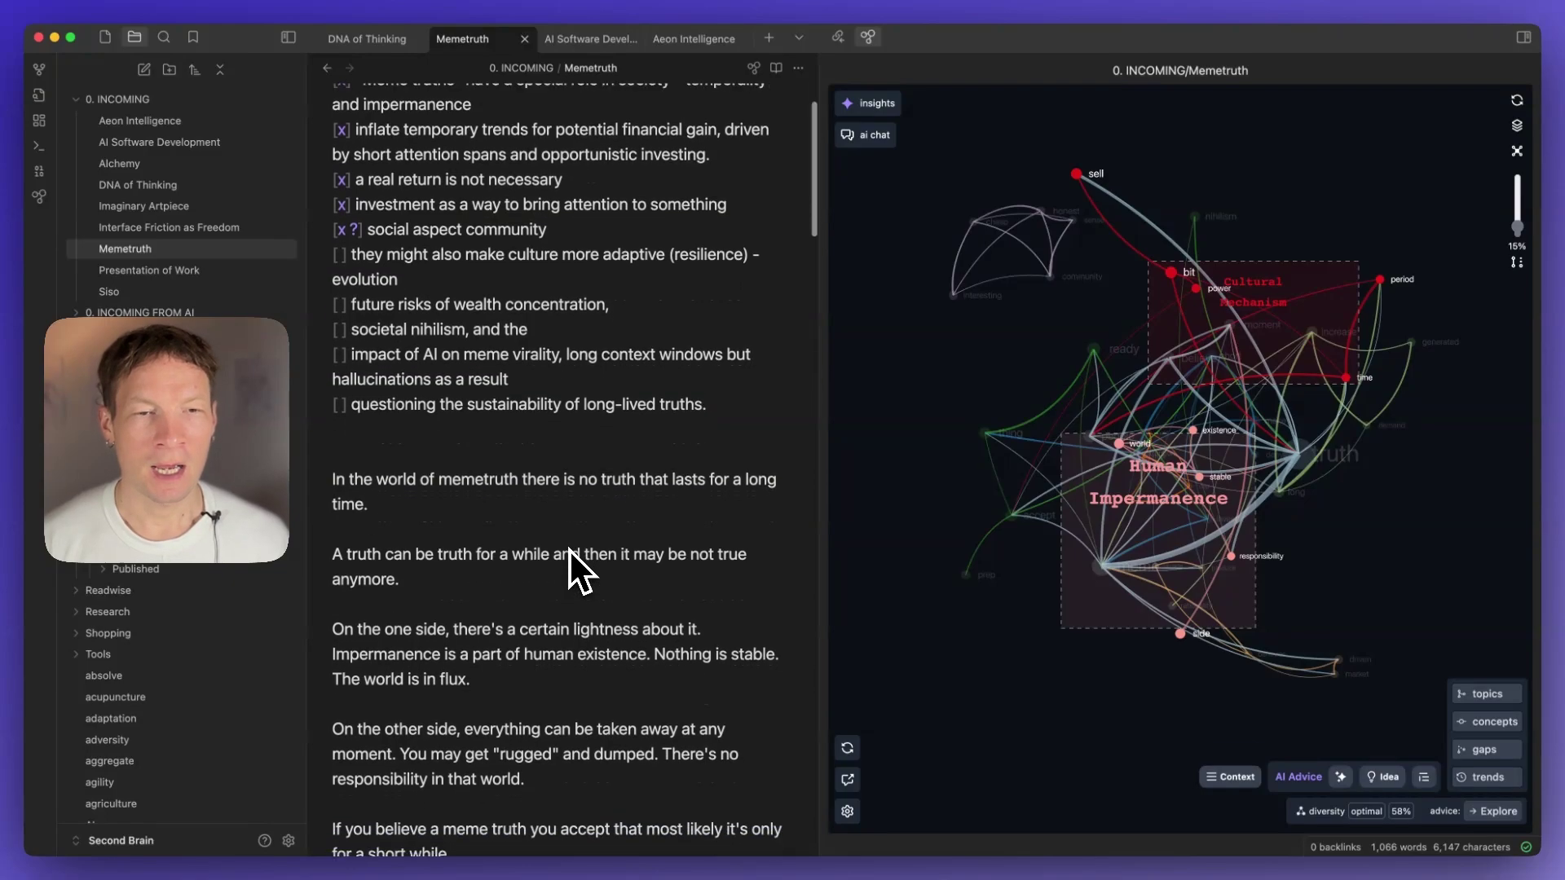
scroll(546, 526, "down", 8)
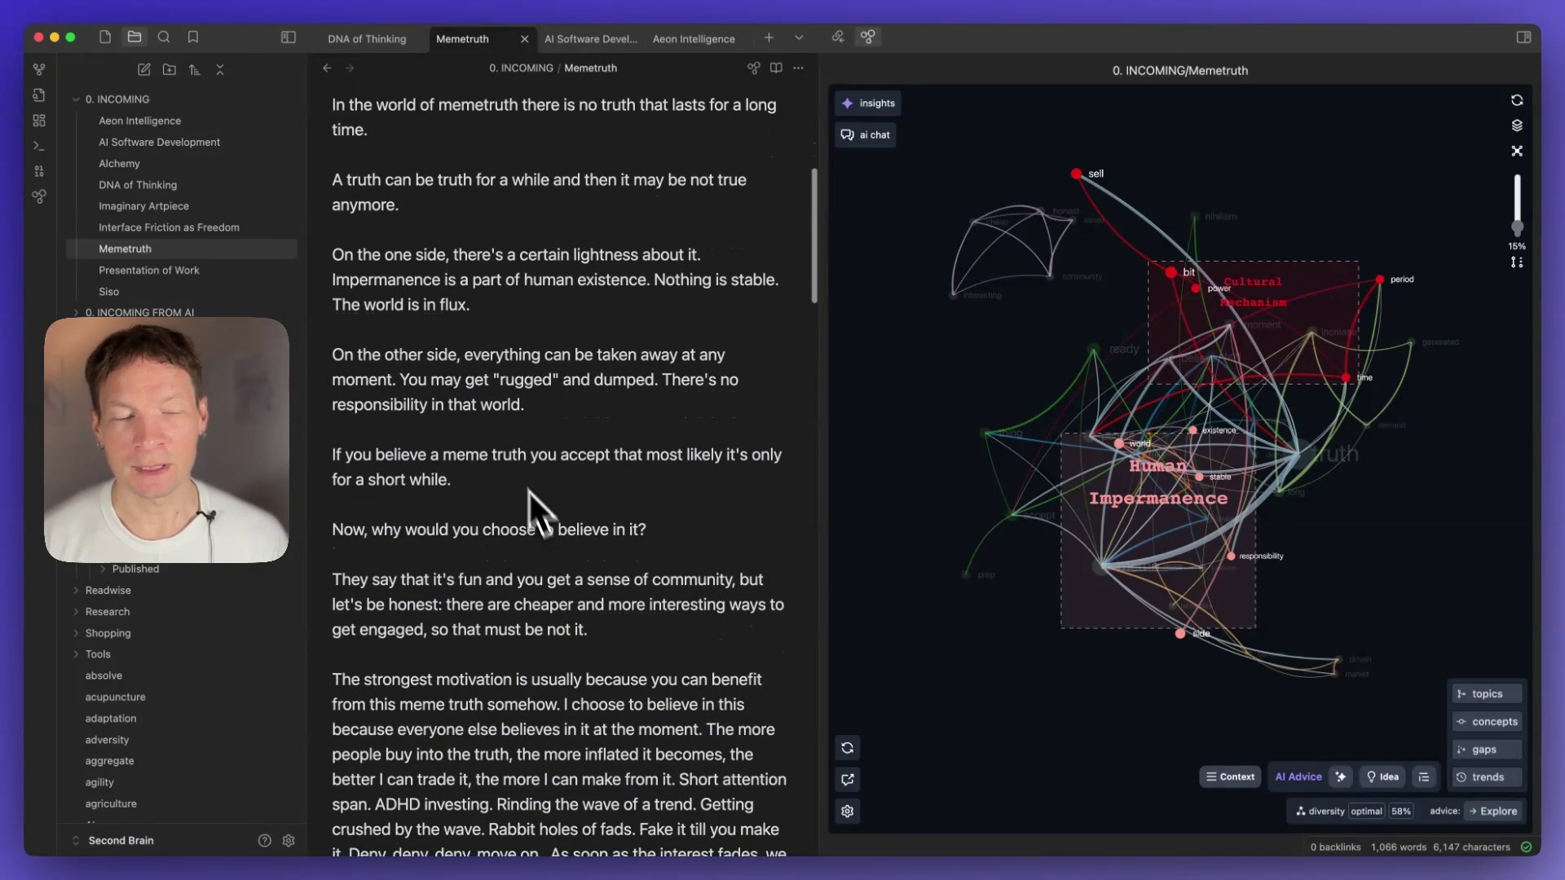
scroll(522, 392, "up", 12)
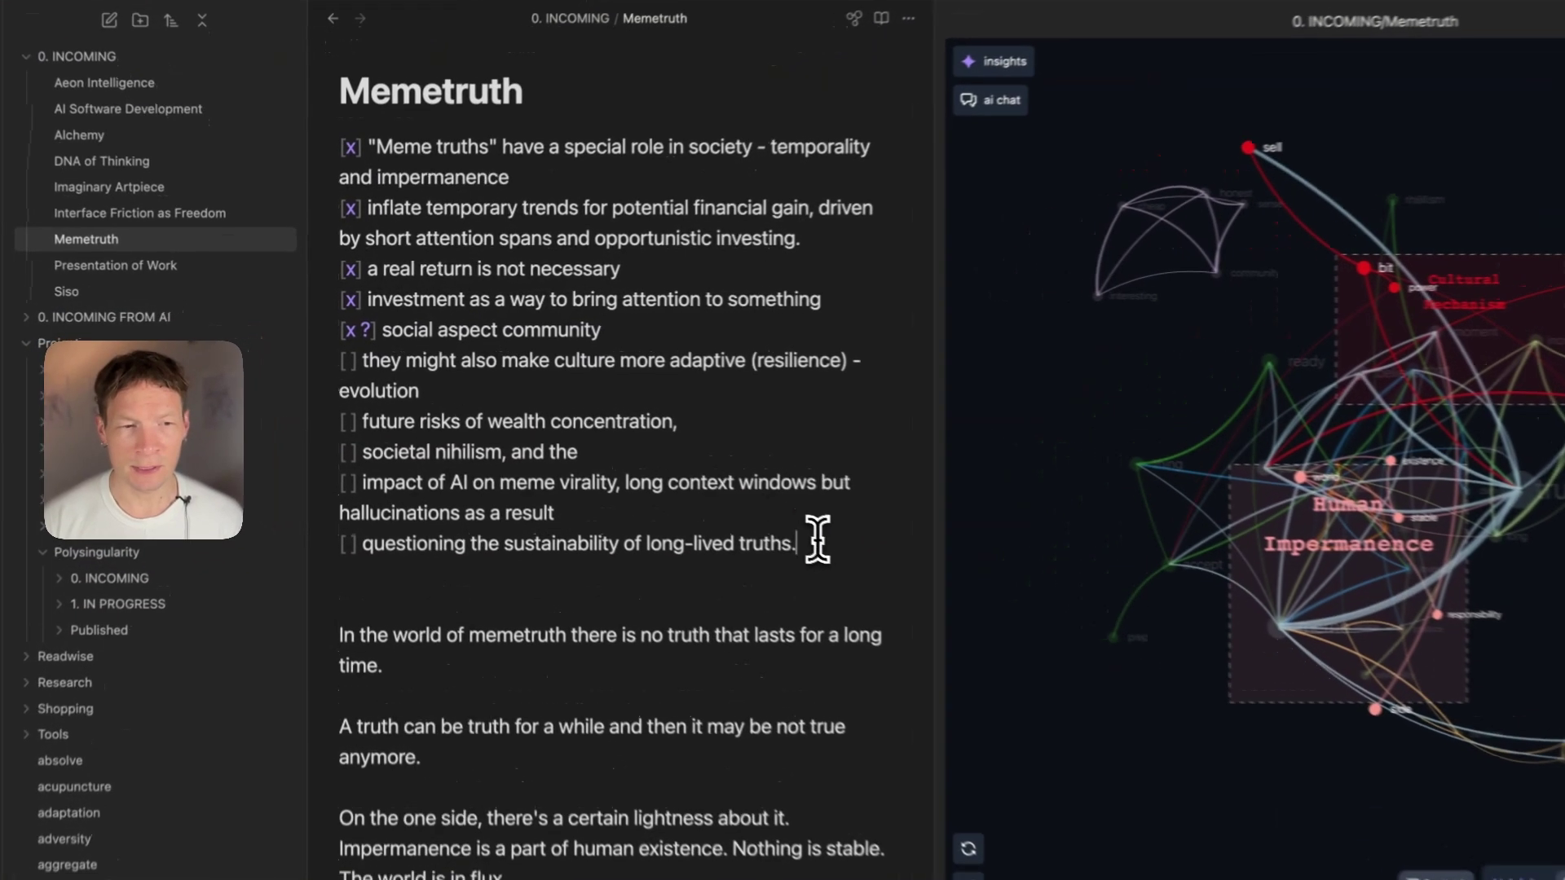
Compare the revised checklist items with the text's opening paragraphs, going back and forth between them.
left_click_drag(706, 499, 445, 175)
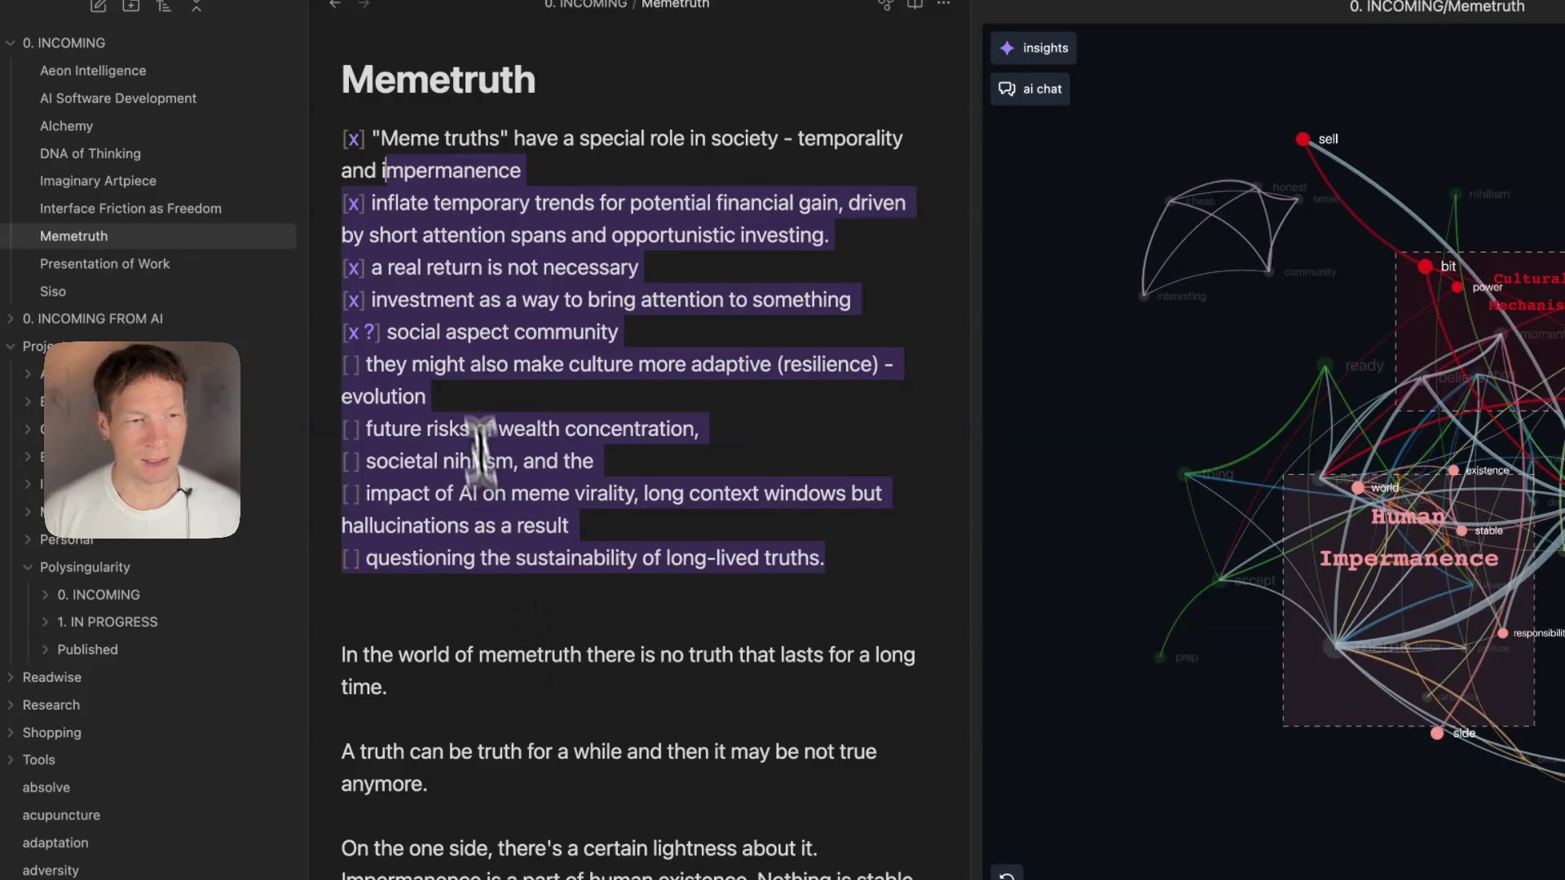
left_click(495, 529)
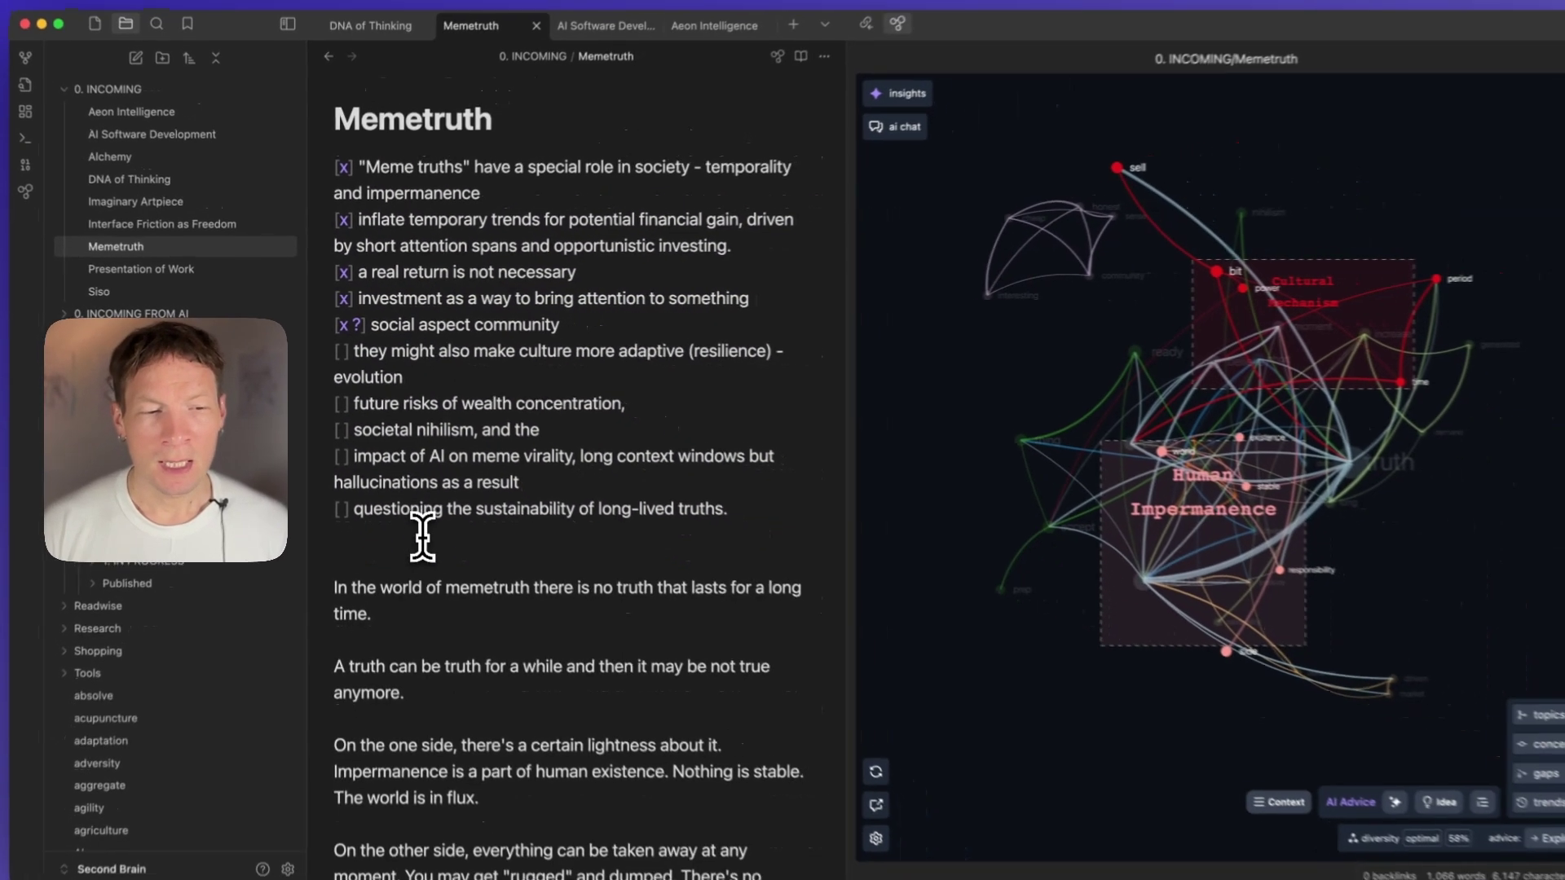
scroll(440, 628, "down", 5)
scroll(410, 580, "down", 2)
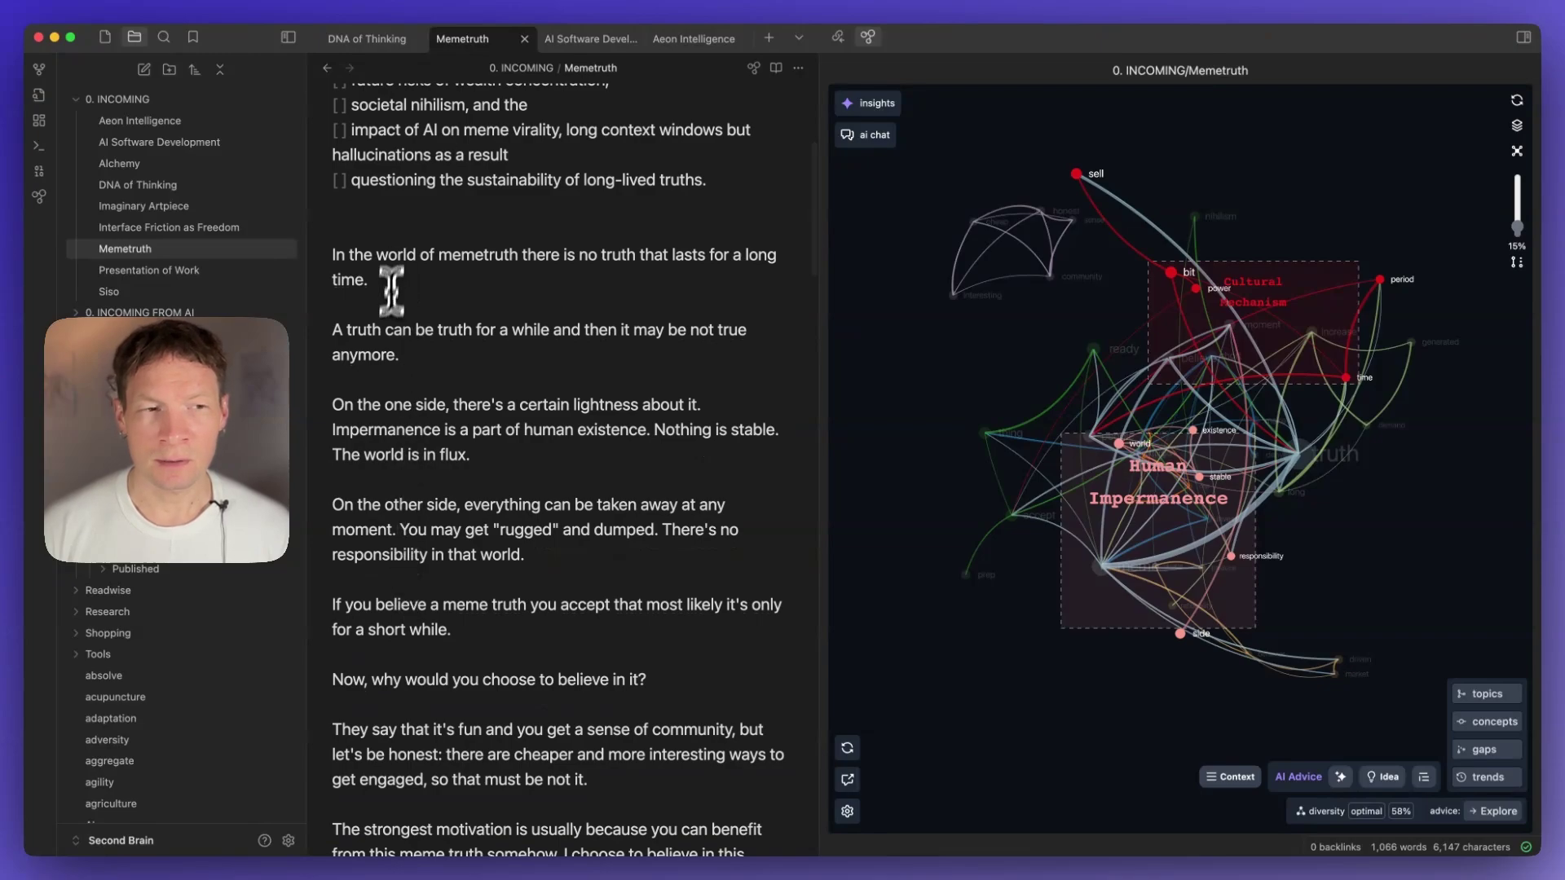
scroll(444, 420, "down", 1)
scroll(448, 401, "up", 10)
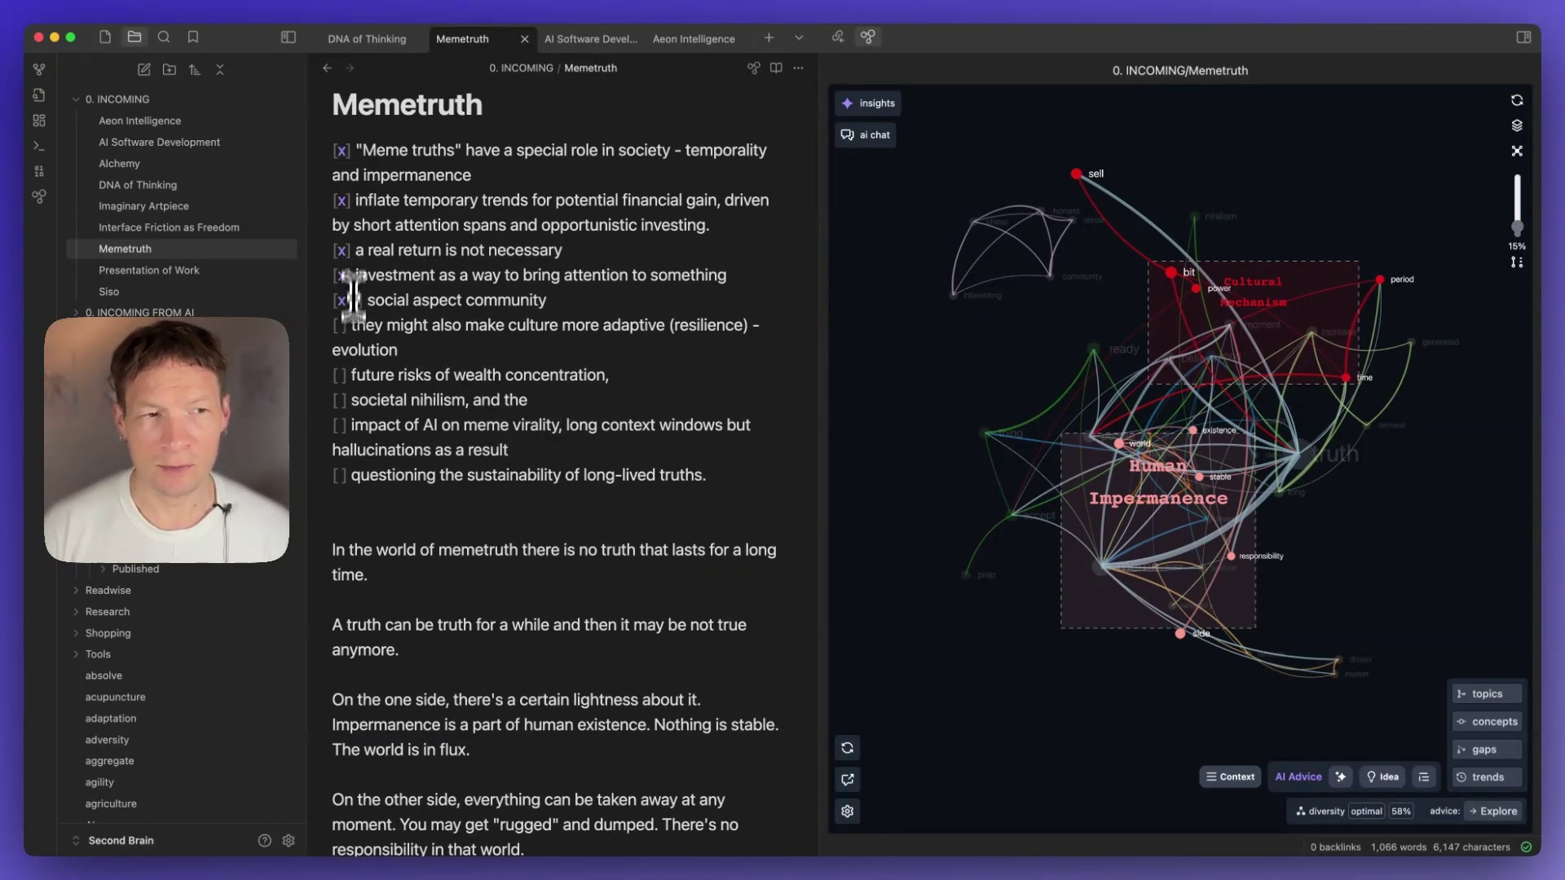
scroll(354, 380, "down", 7)
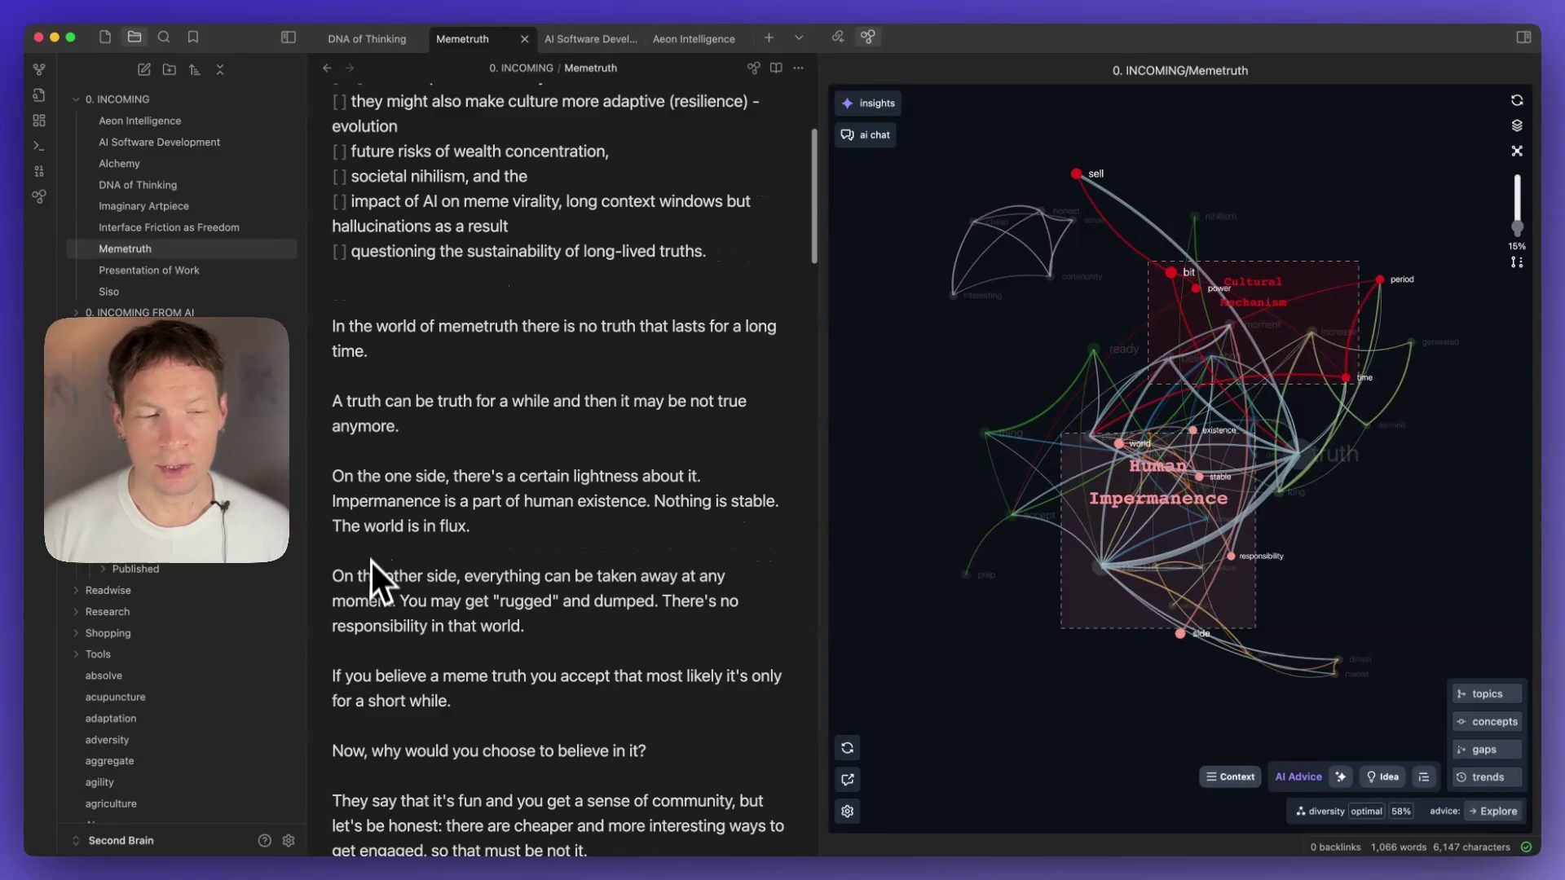
scroll(370, 560, "down", 5)
scroll(370, 575, "up", 10)
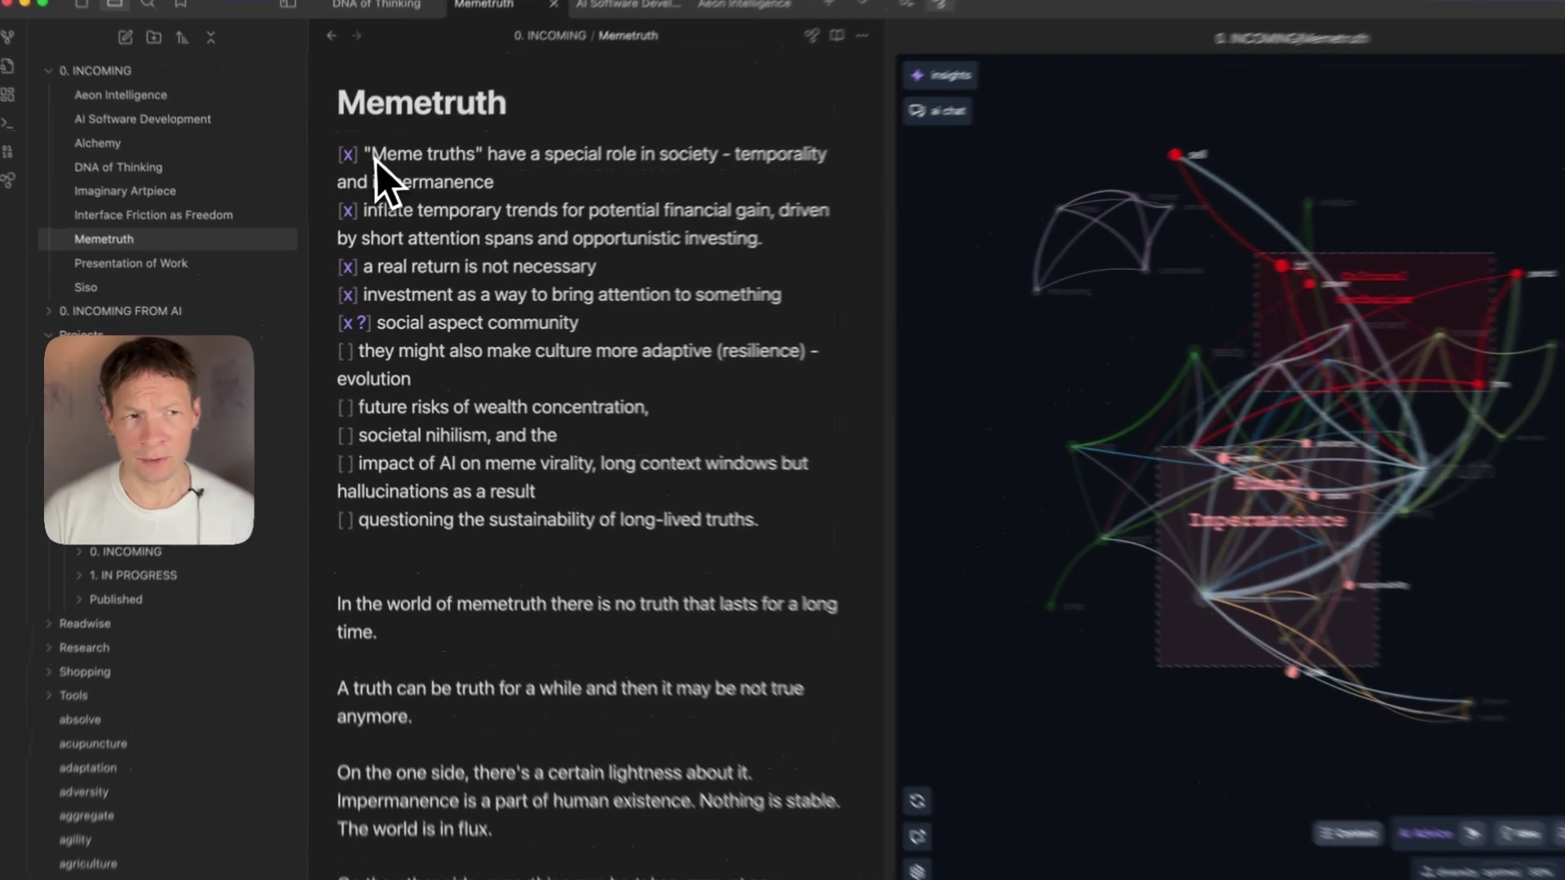
Go over the whole checklist from "Meme truths" to long-lived truths and read the text's paragraphs on motivation and belief.
left_click_drag(375, 159, 601, 520)
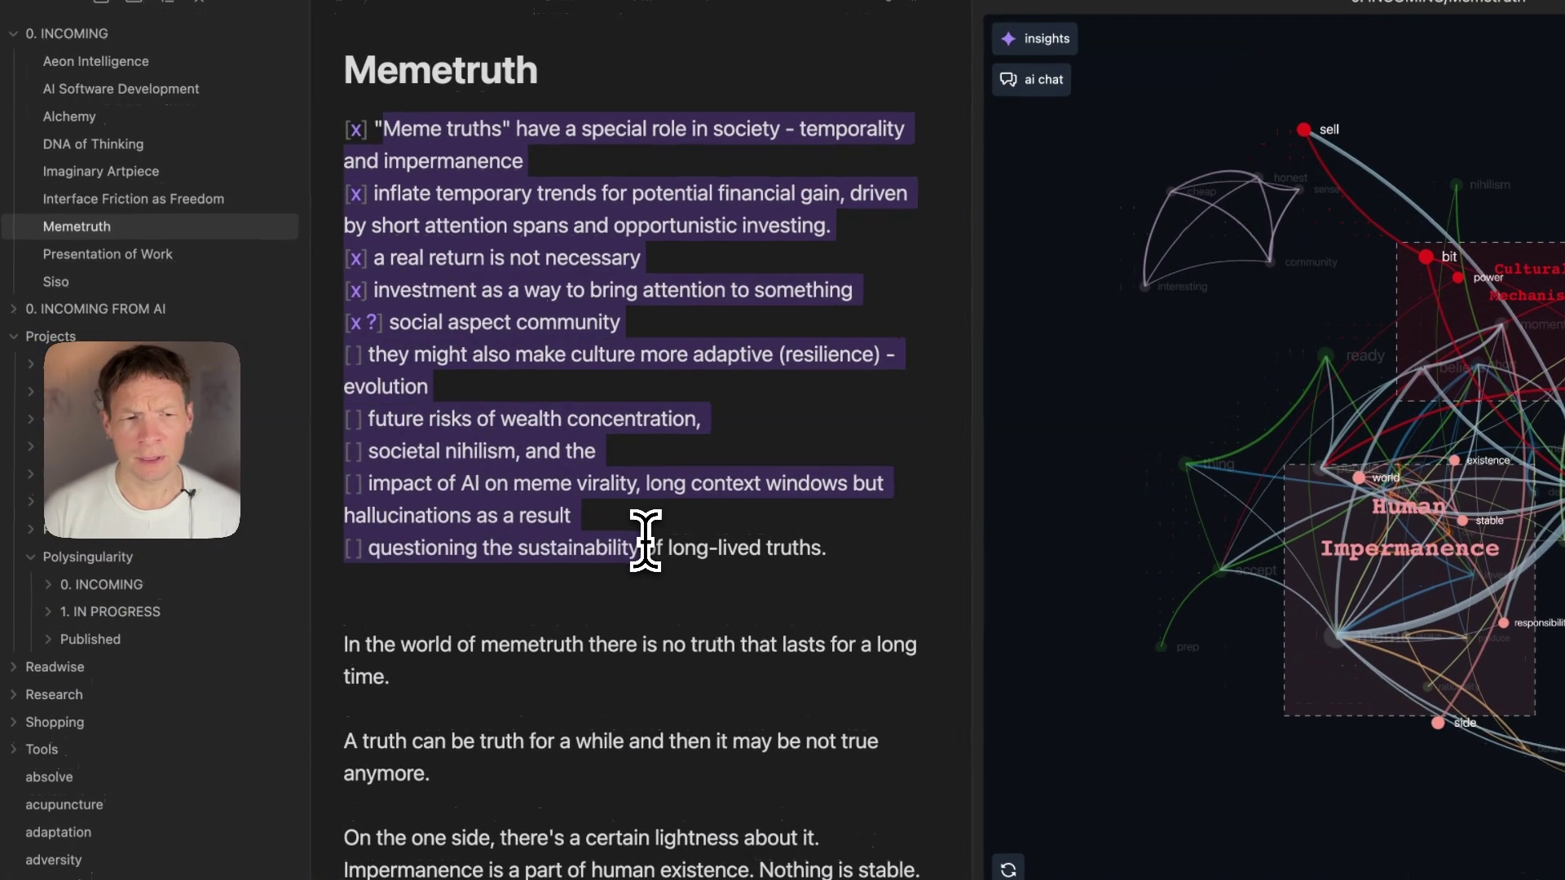
left_click(760, 537)
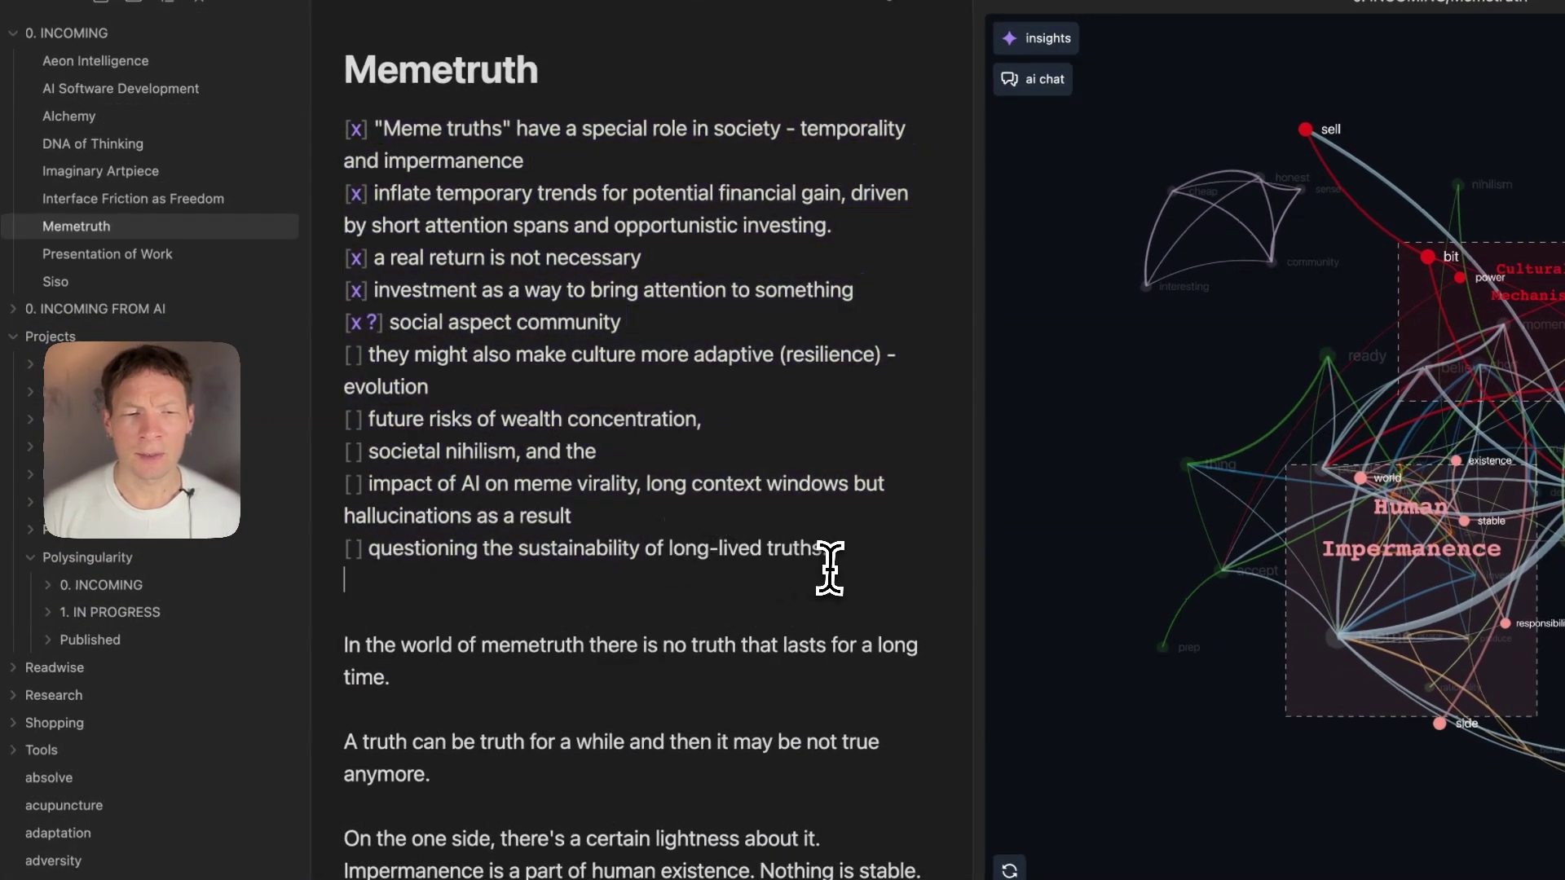
left_click_drag(830, 568, 391, 198)
left_click(388, 149)
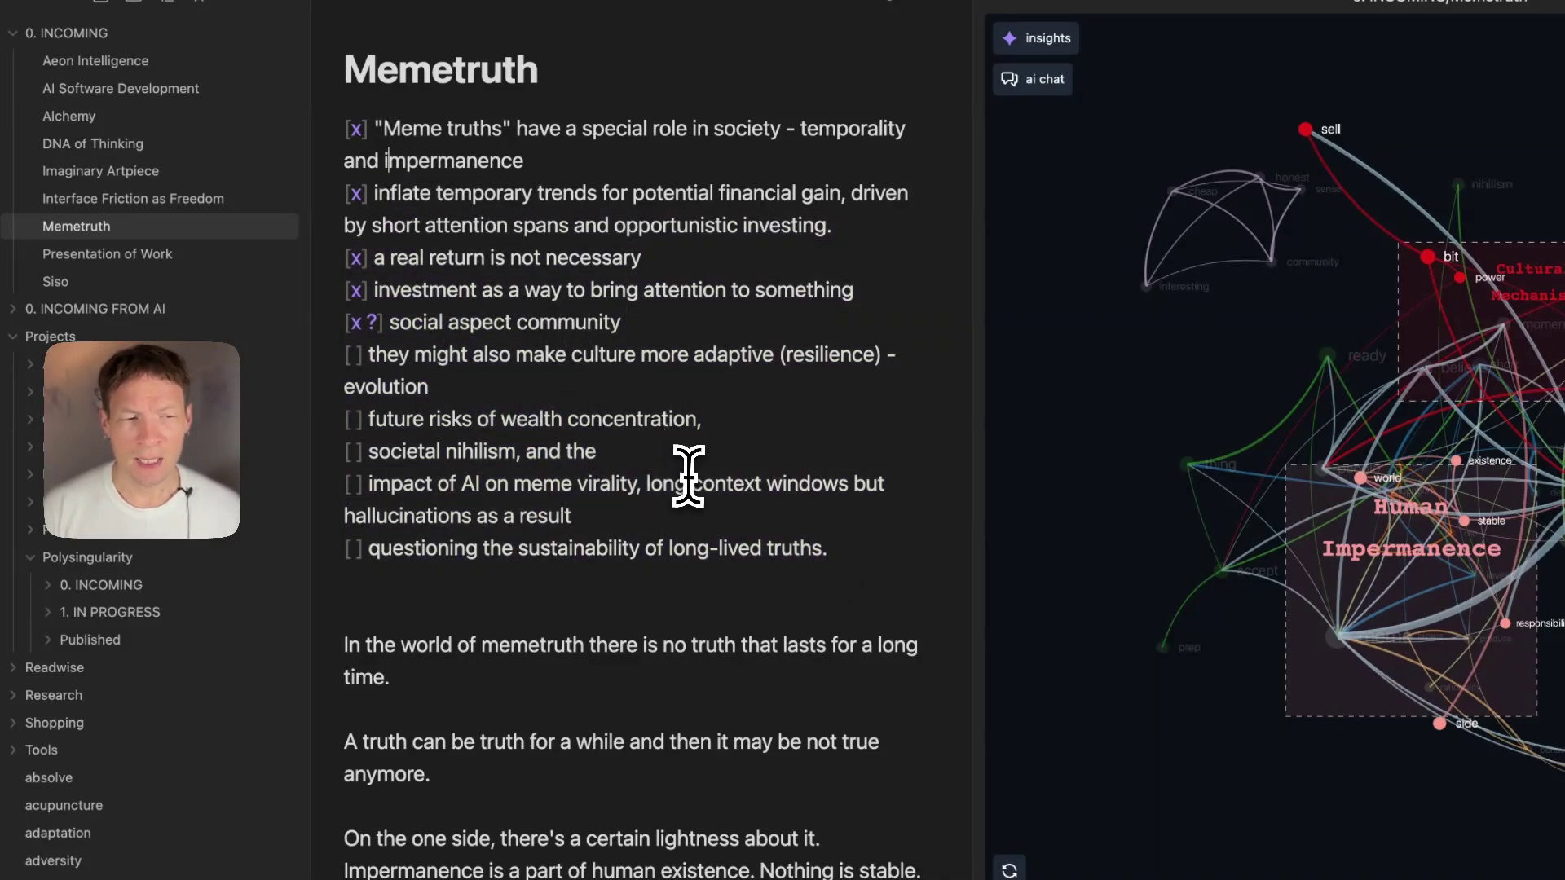
scroll(405, 628, "down", 3)
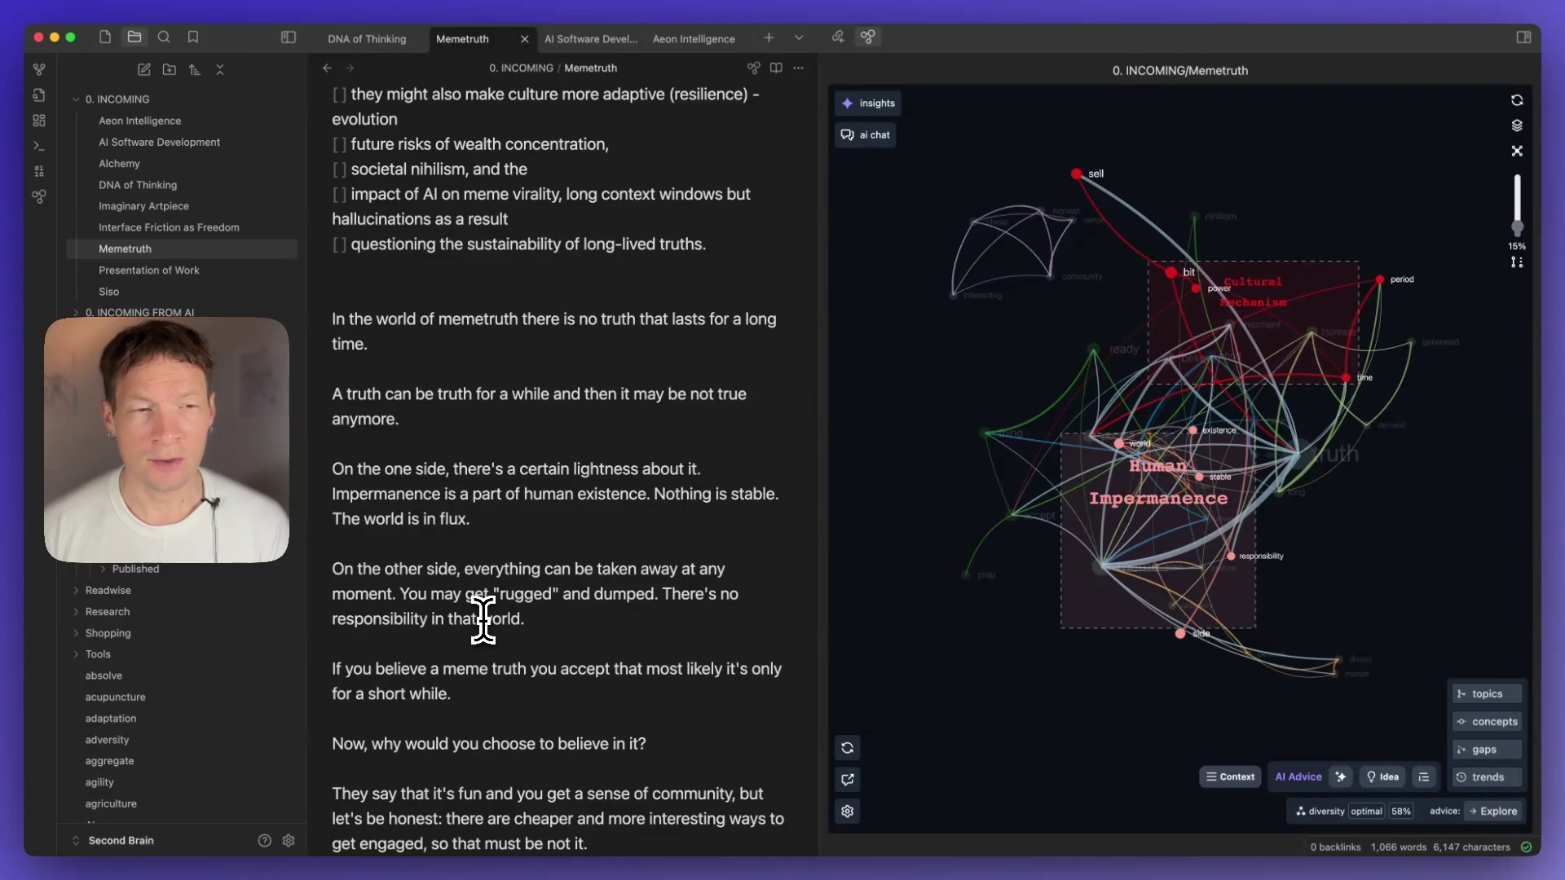
scroll(485, 615, "down", 8)
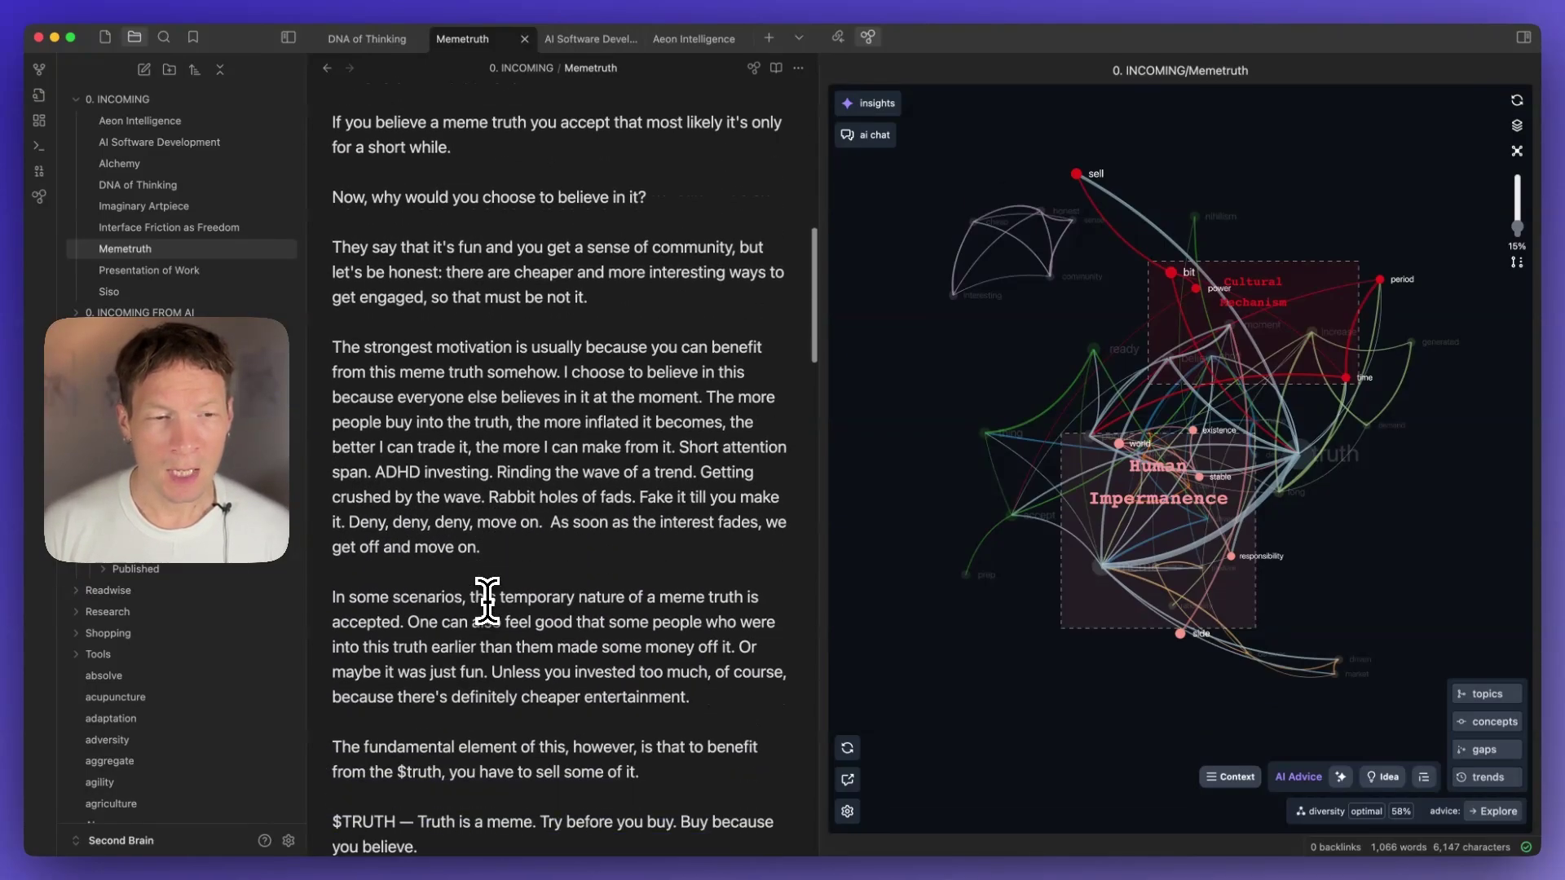
scroll(489, 599, "up", 3)
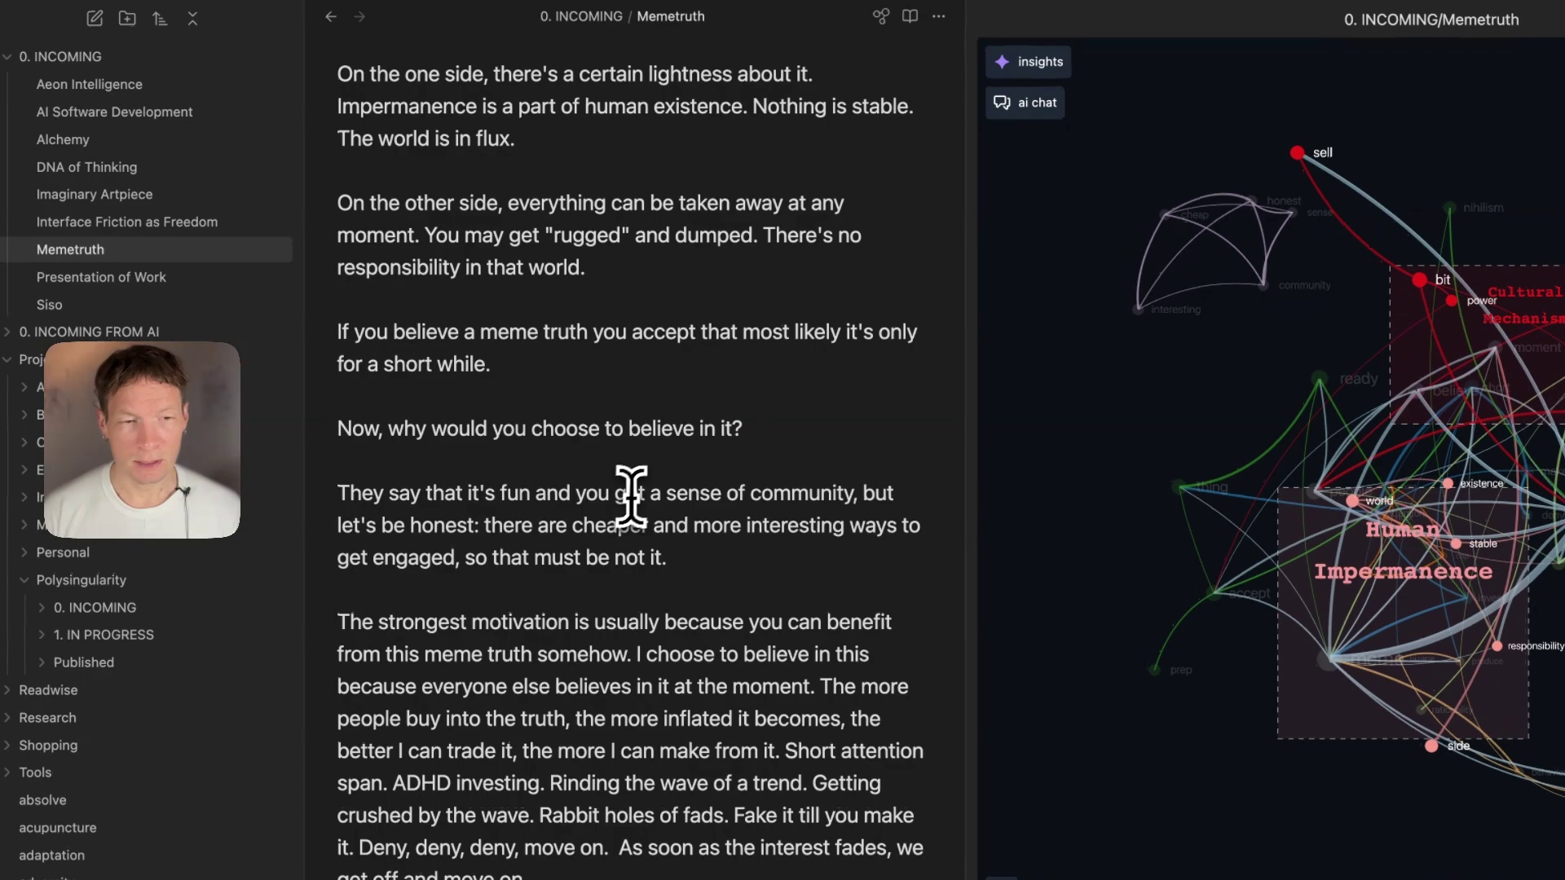
Switch to Windsurf and examine the working-tree changes of Memetruth.md from the beginning of the file.
key("super+Tab")
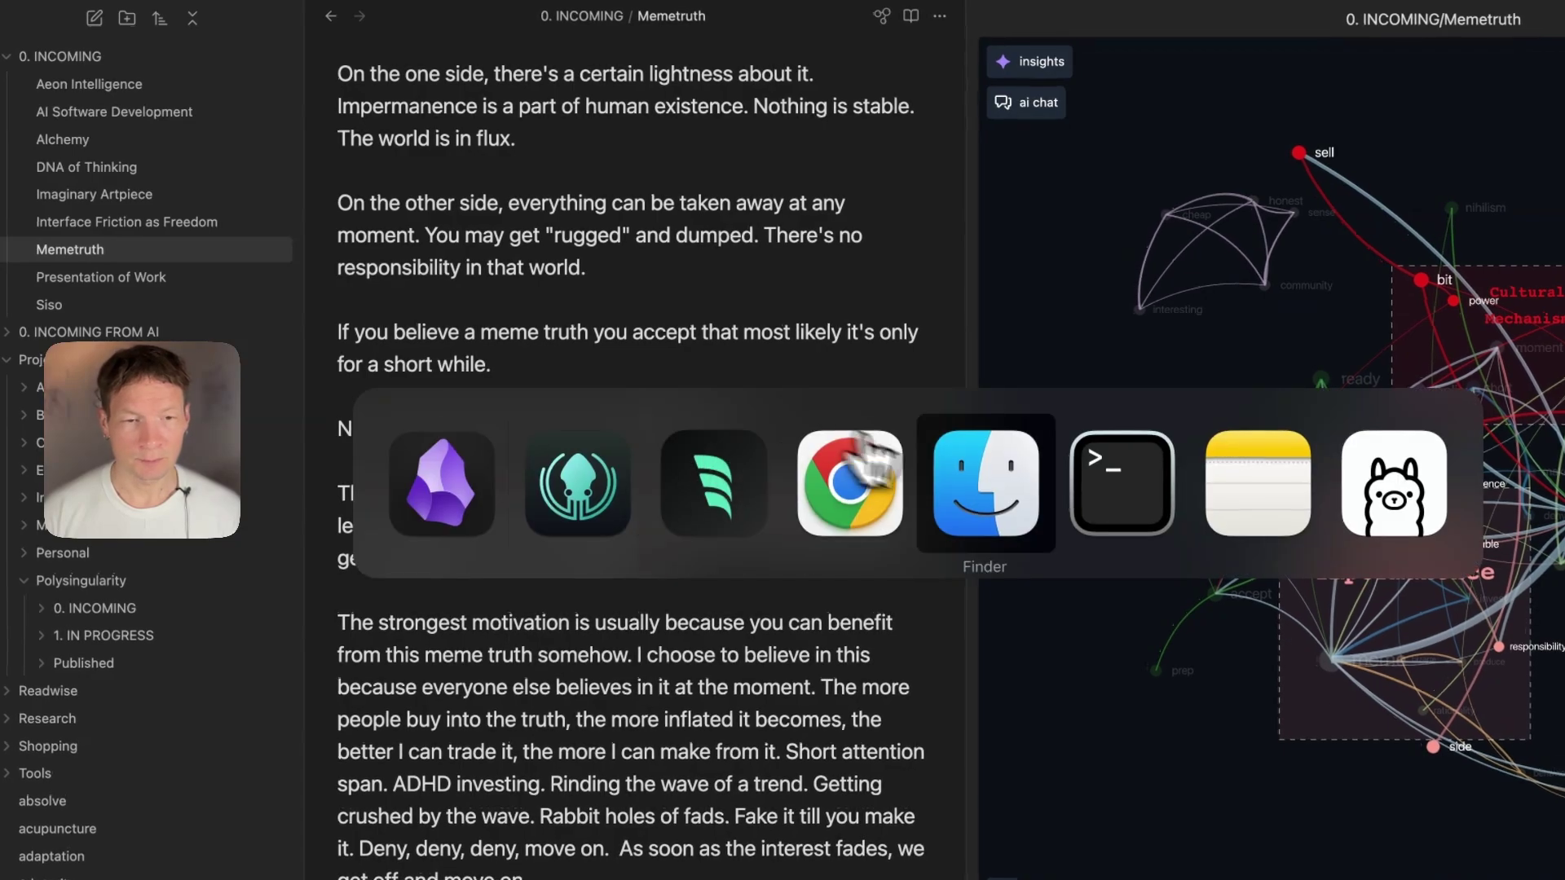
left_click(717, 513)
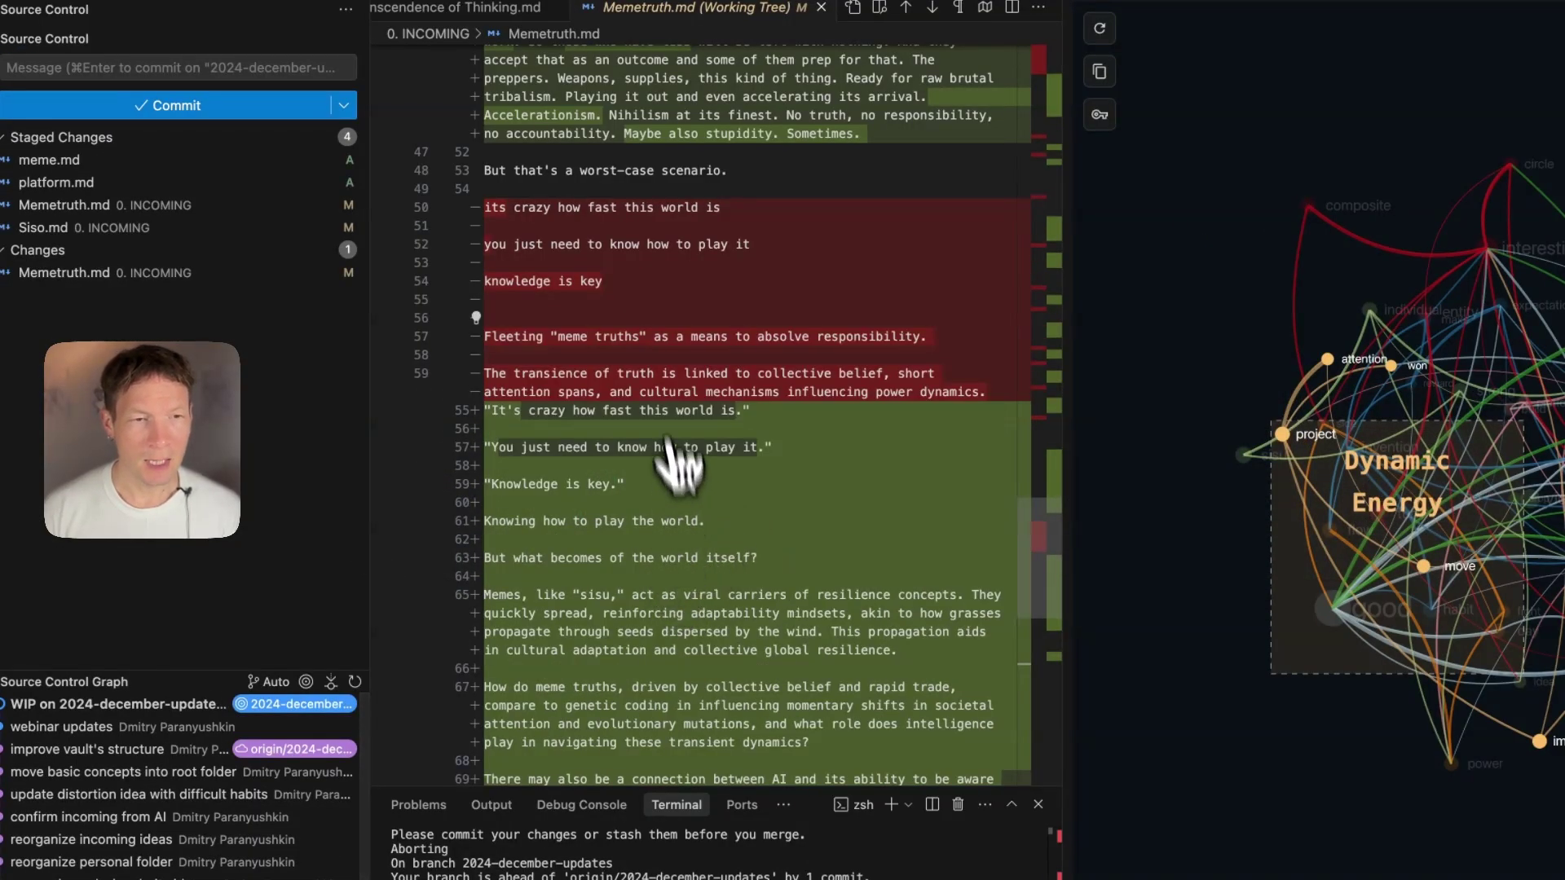
scroll(628, 324, "up", 15)
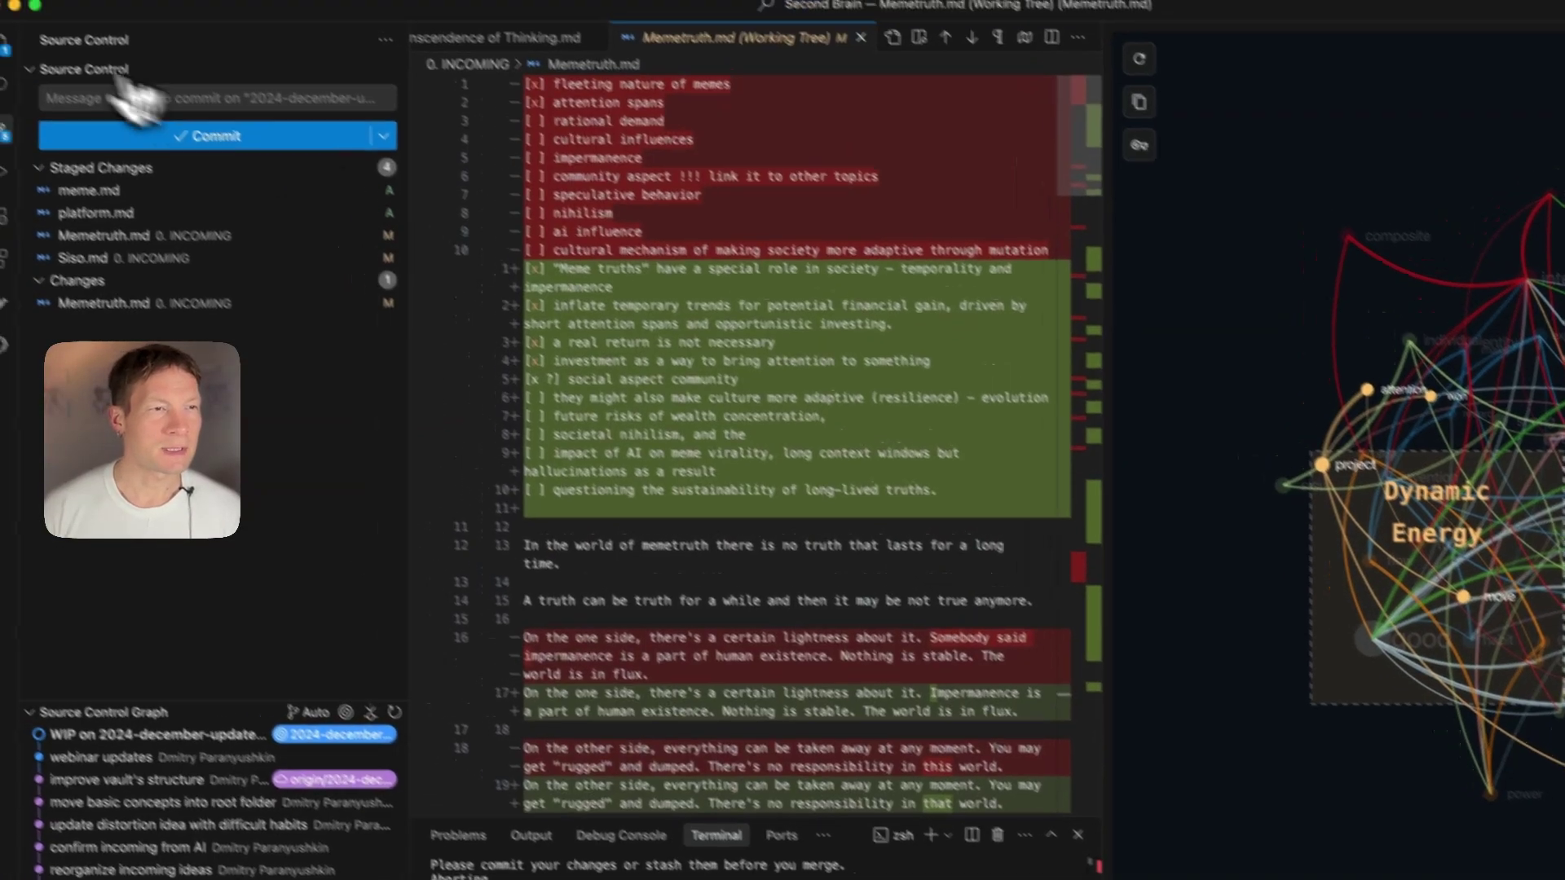
Close the Memetruth.md comparison and open the Memetruth.md file itself from the 0. INCOMING folder.
left_click(37, 78)
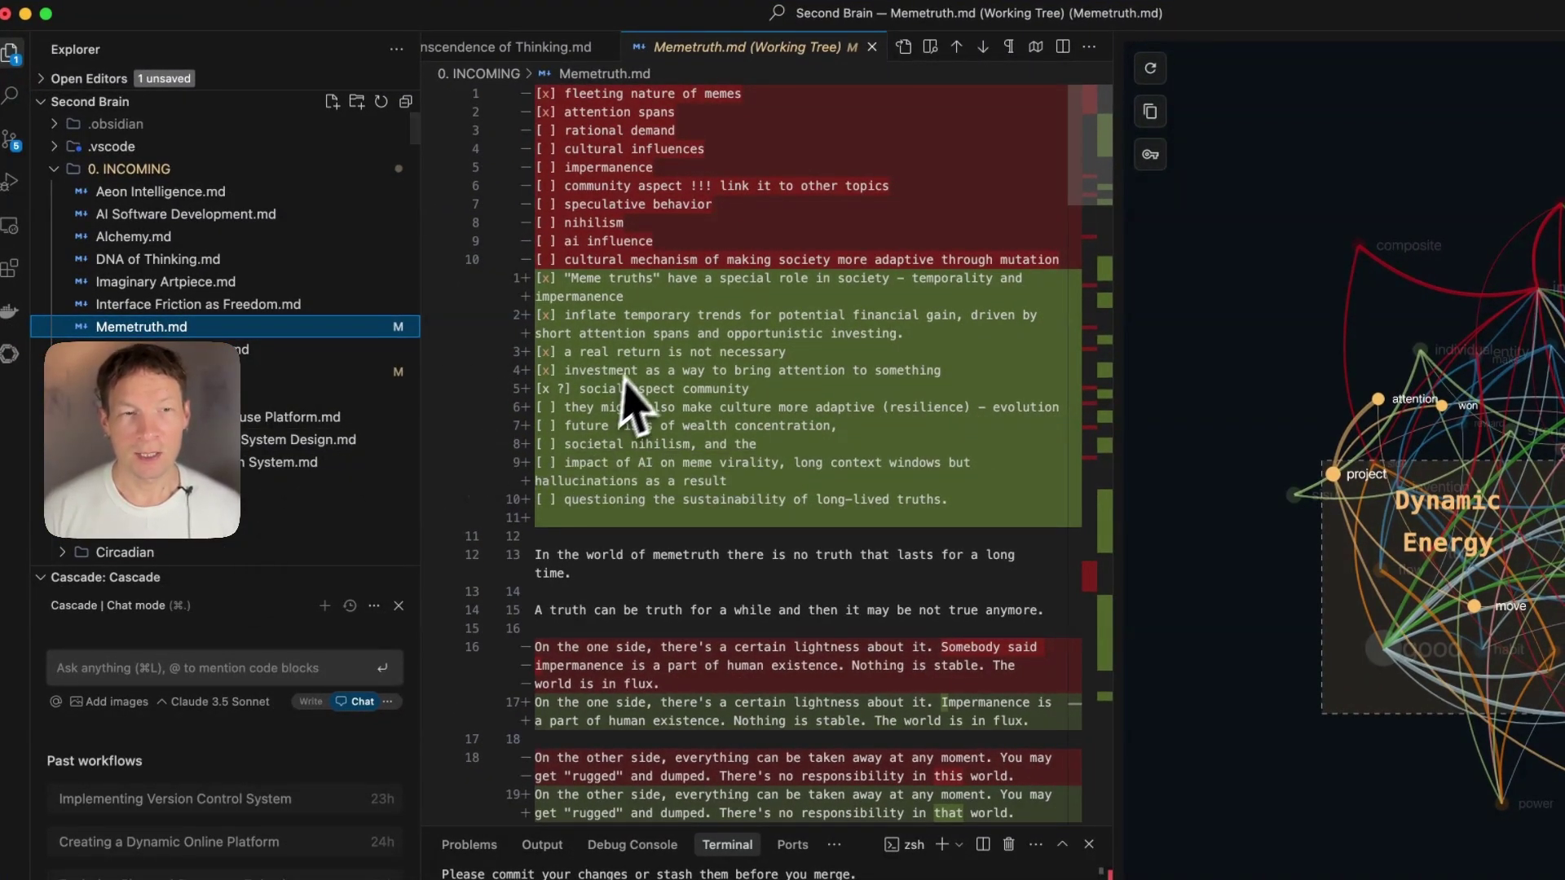
left_click(872, 47)
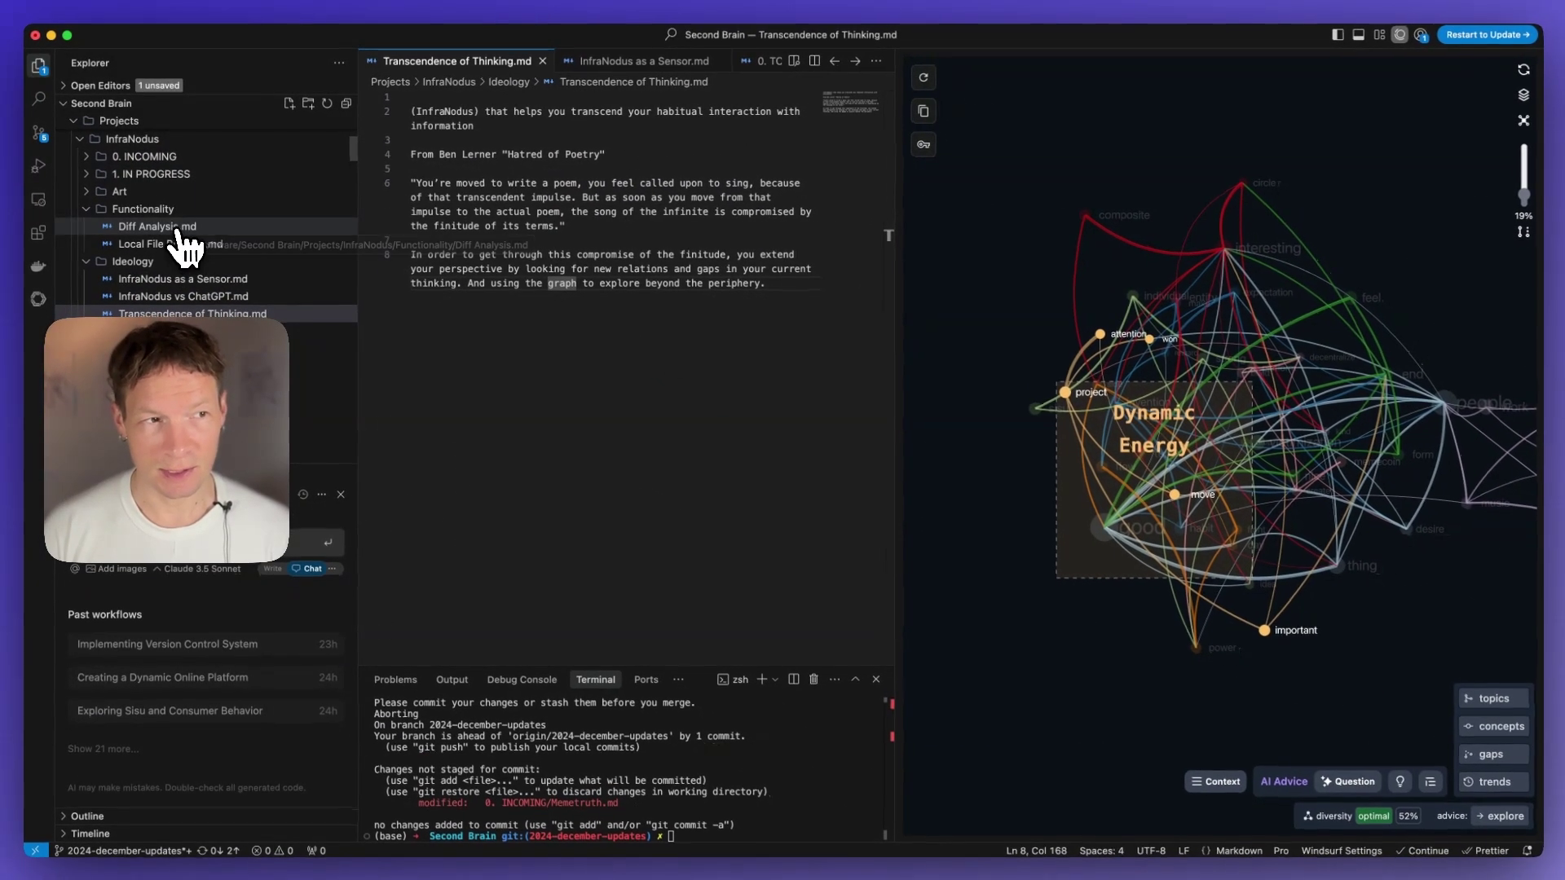
scroll(122, 220, "up", 5)
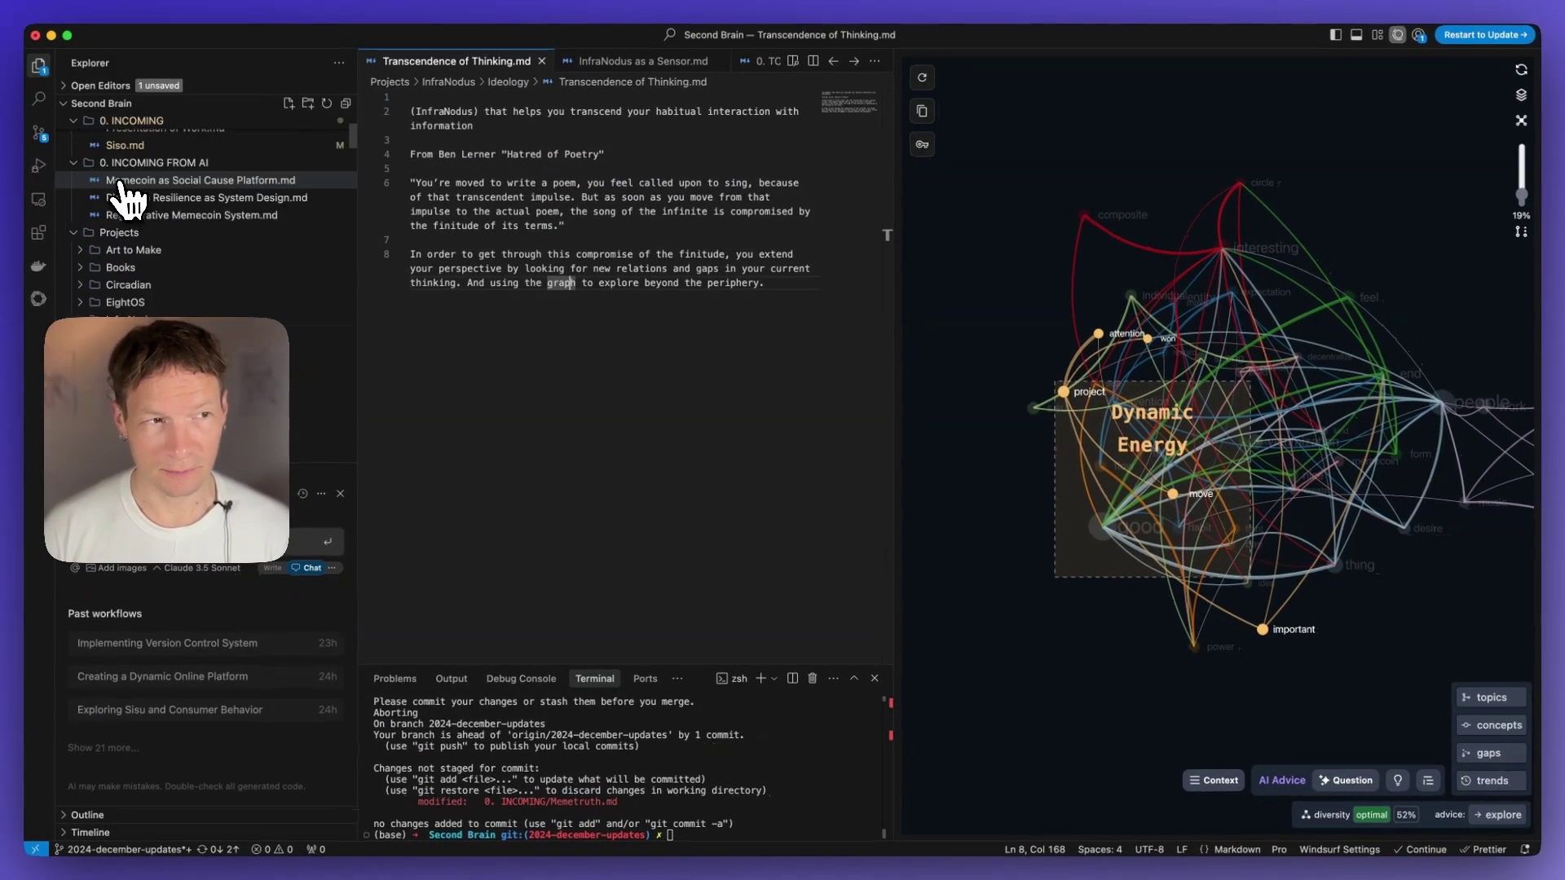
scroll(122, 195, "up", 5)
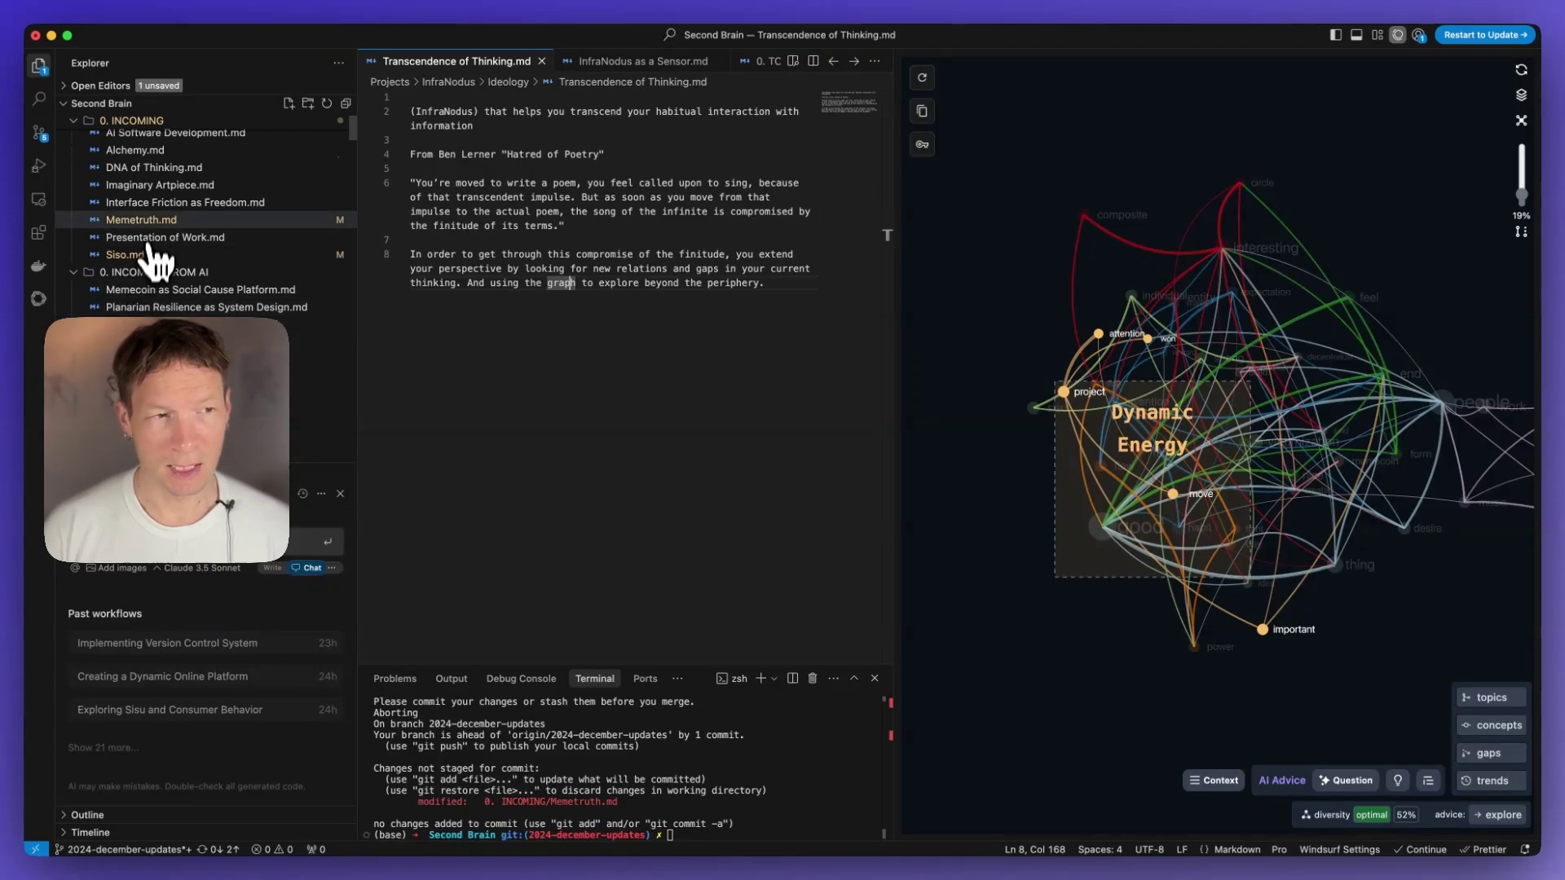
left_click(151, 219)
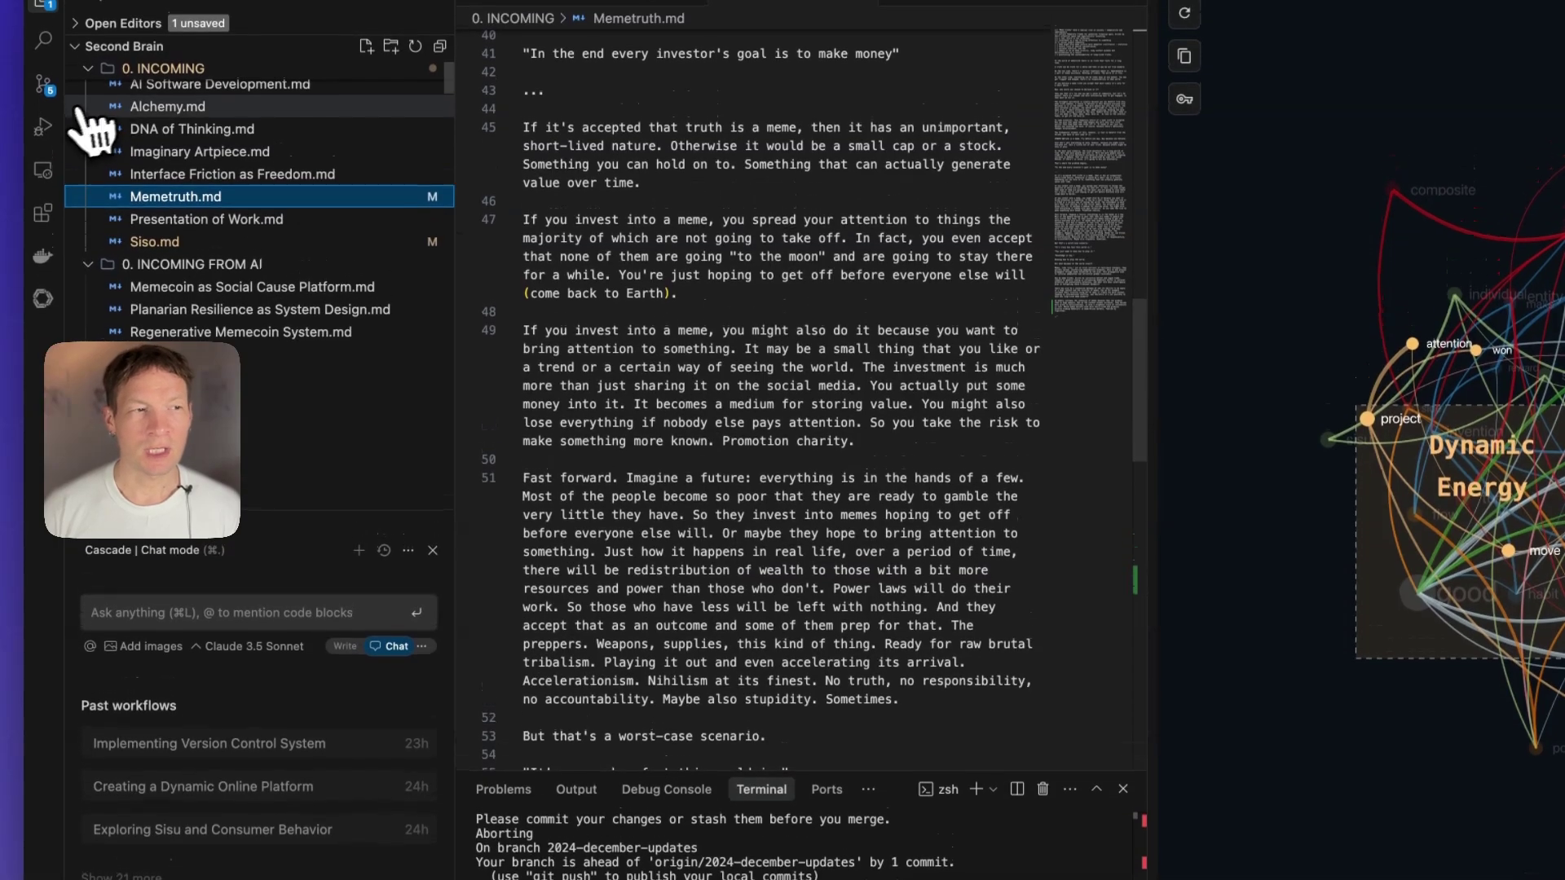
Open the latest WIP commit from the source control history and highlight its added statements on fleeting meme truths and the transience of truth.
left_click(43, 50)
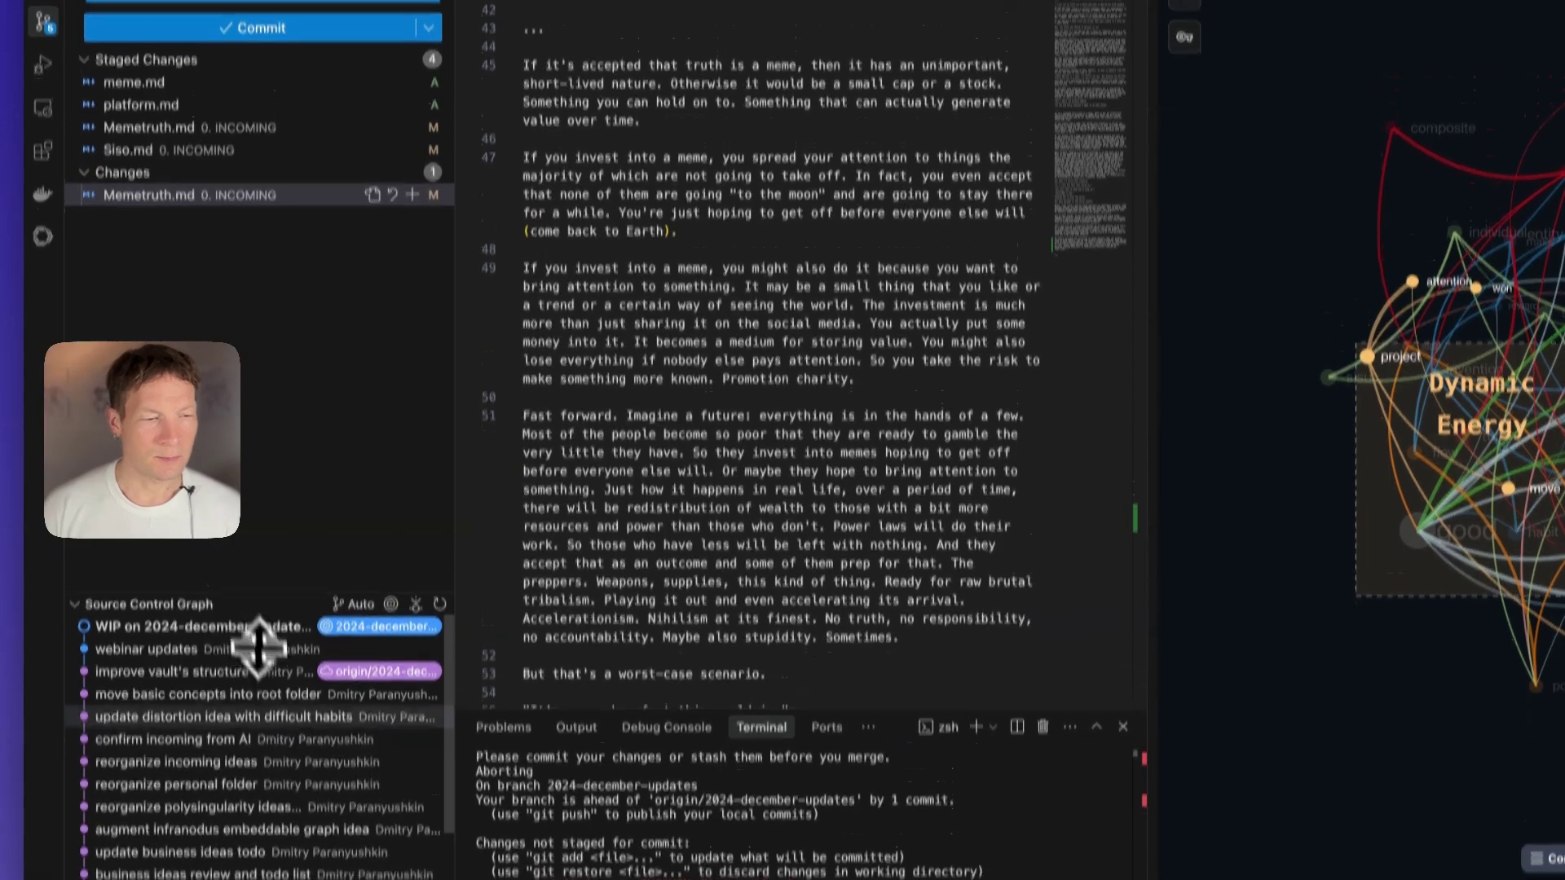
scroll(128, 601, "down", 3)
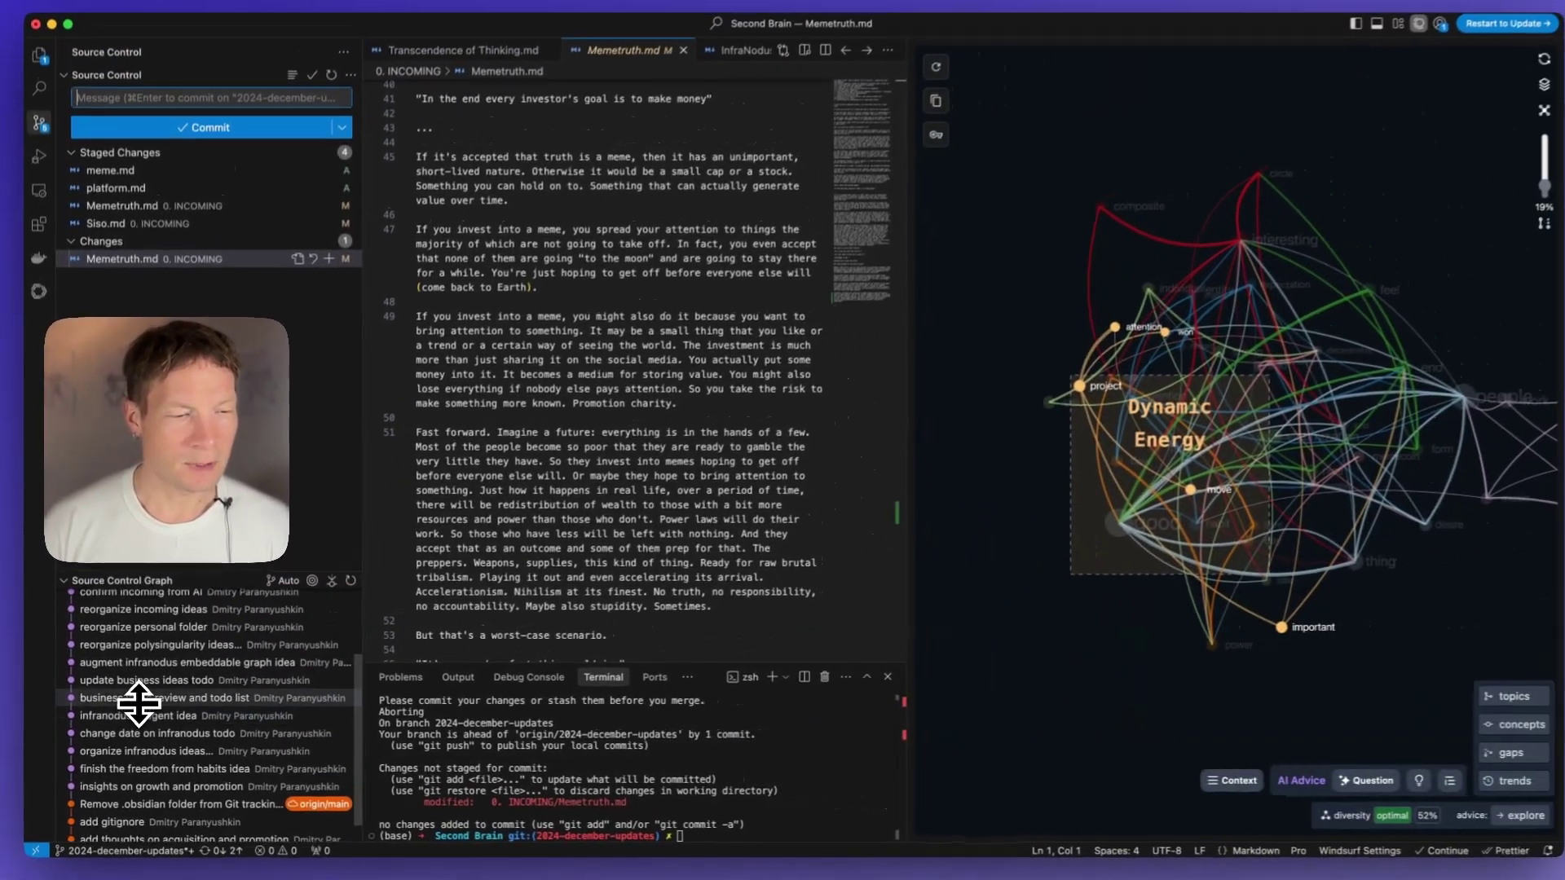
scroll(139, 702, "up", 3)
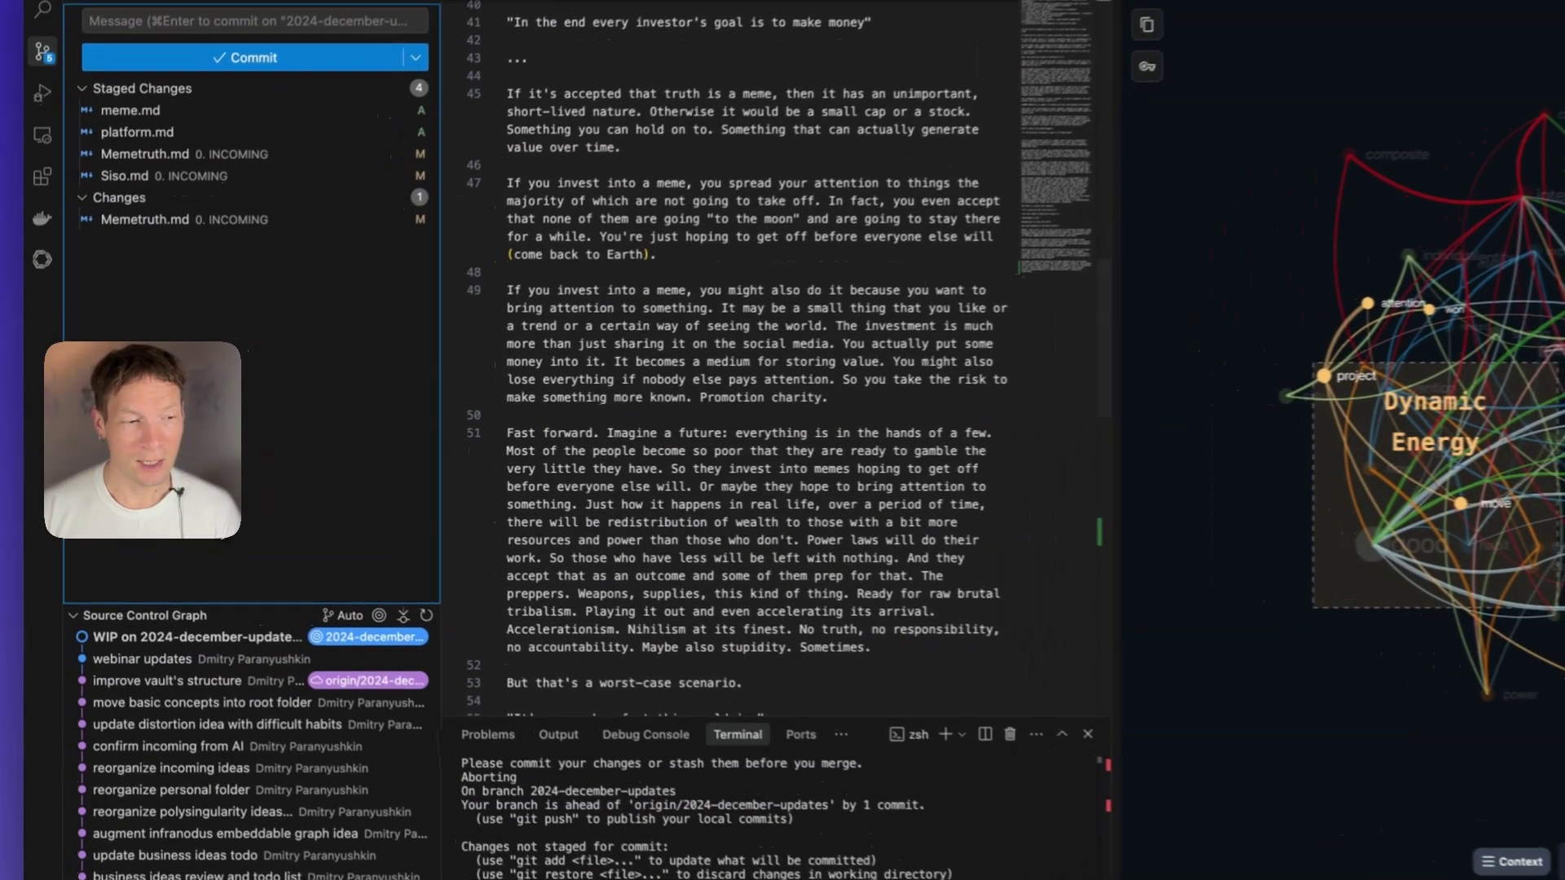
left_click(123, 600)
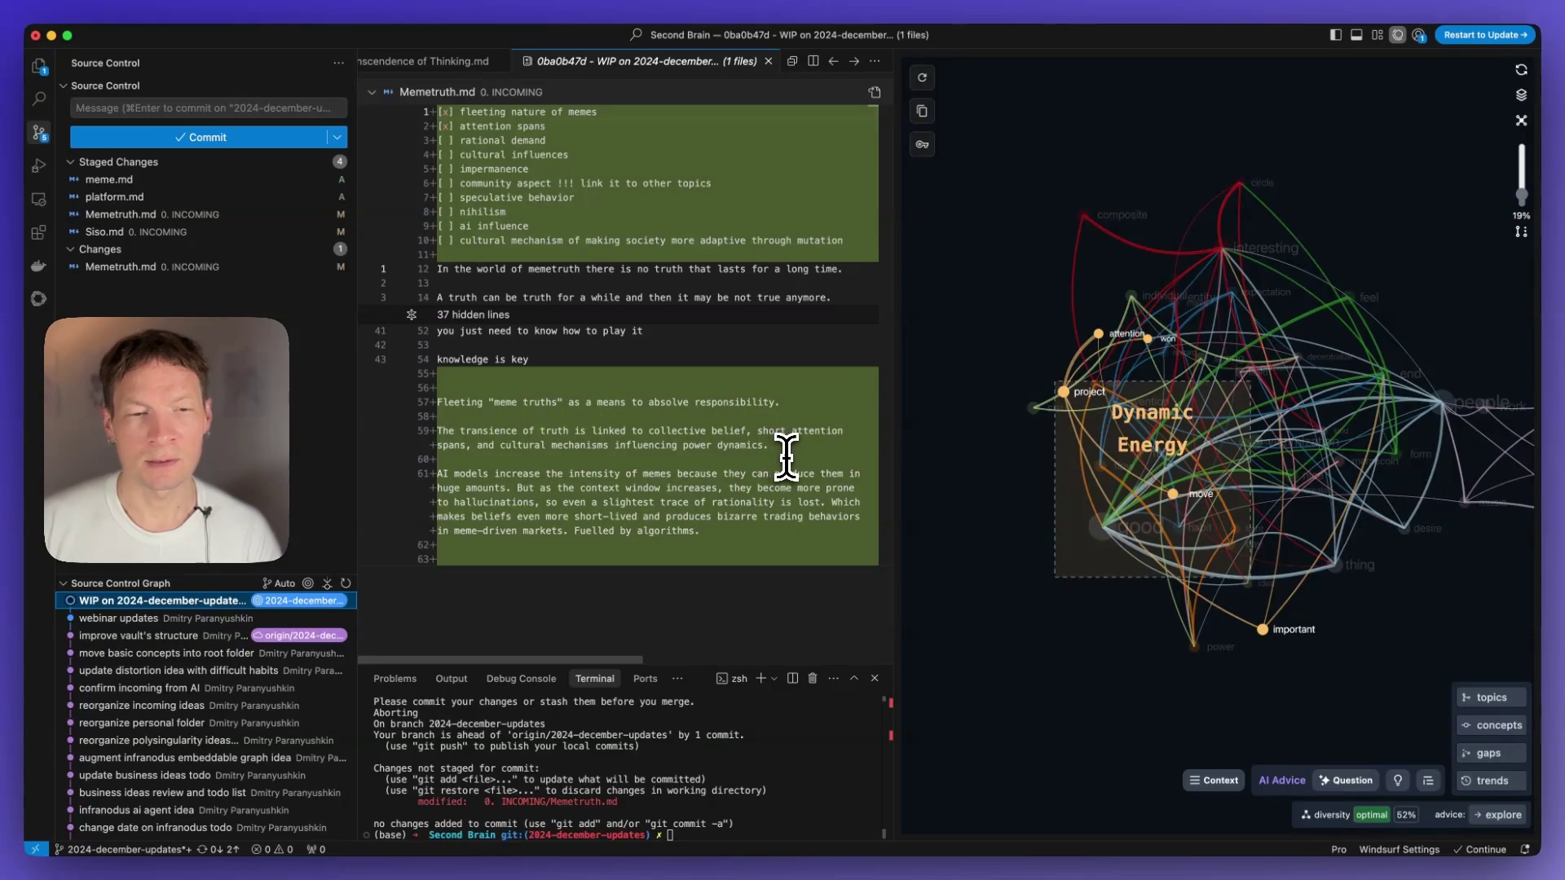
left_click_drag(786, 456, 434, 402)
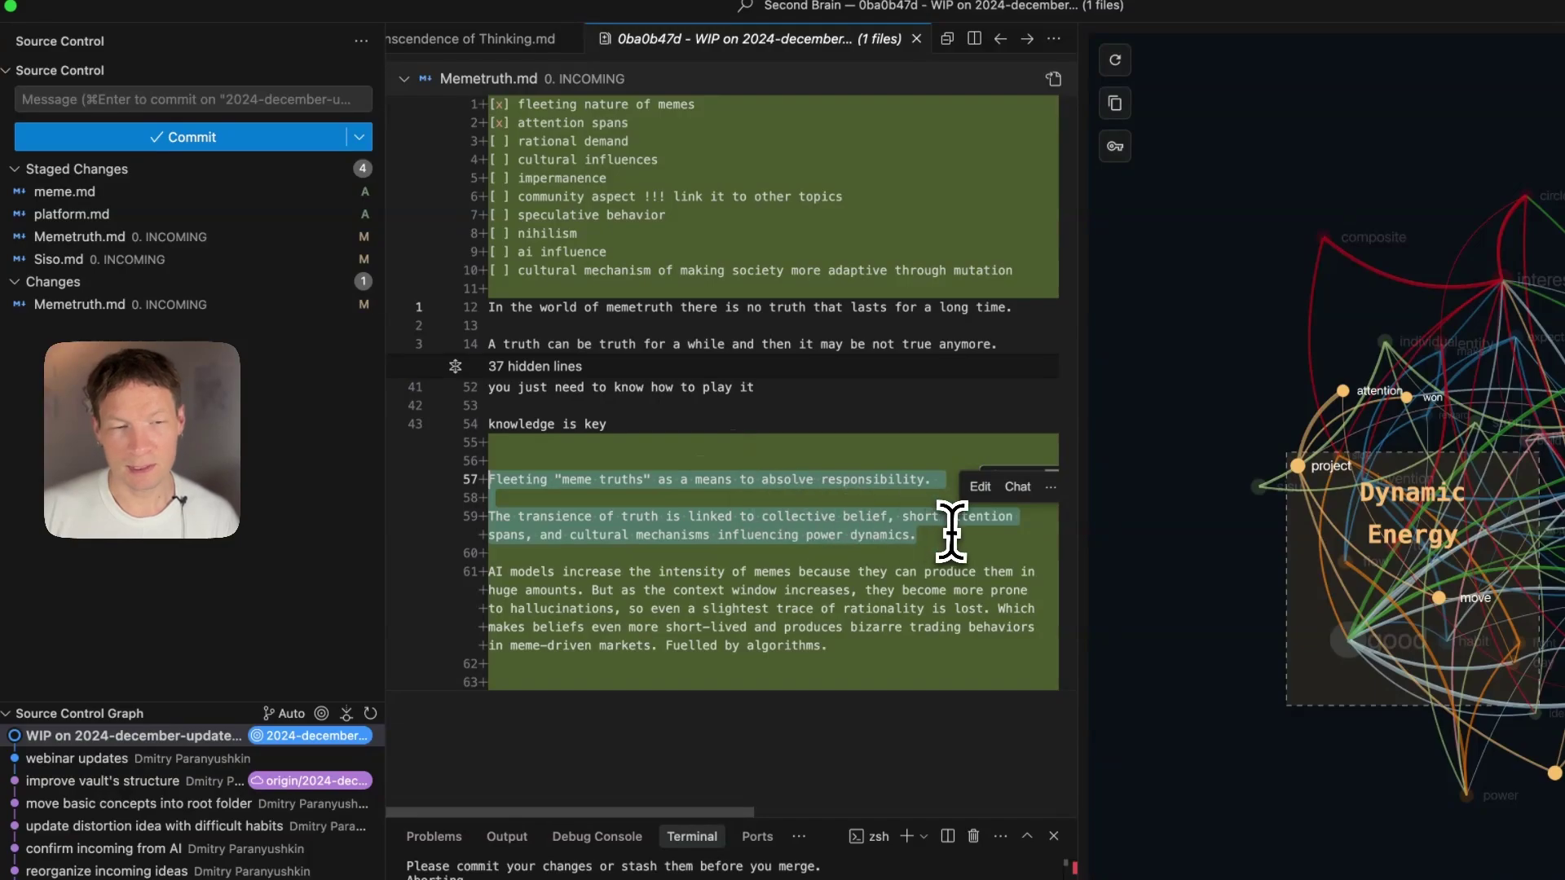
Highlight the two added statements above the AI models paragraph in the commit comparison again, and clear the selection.
left_click(937, 540)
left_click_drag(911, 540, 411, 469)
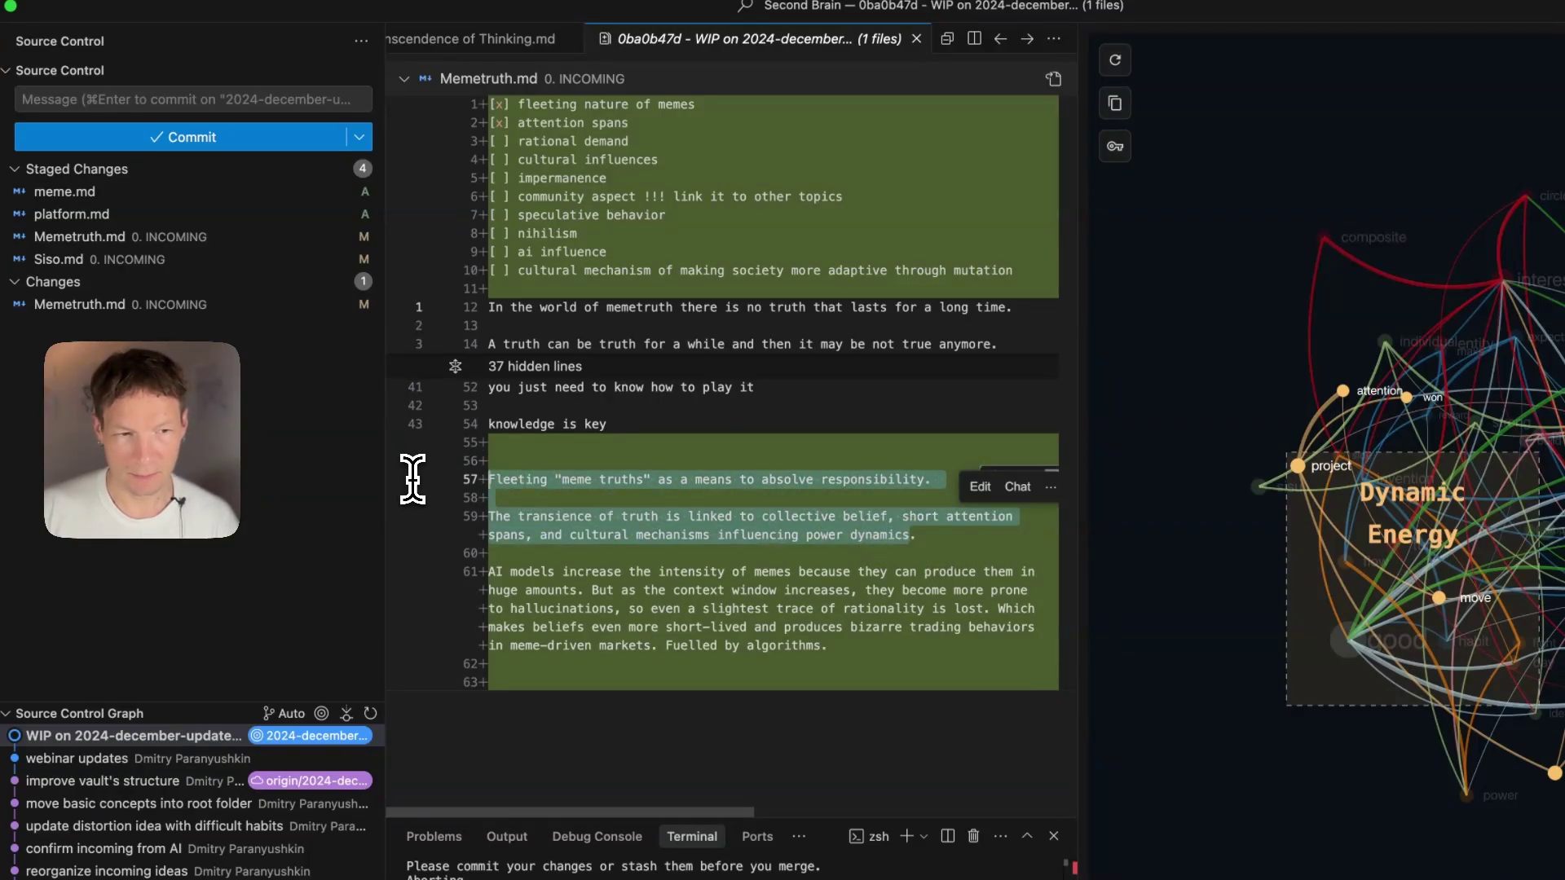
left_click(797, 535)
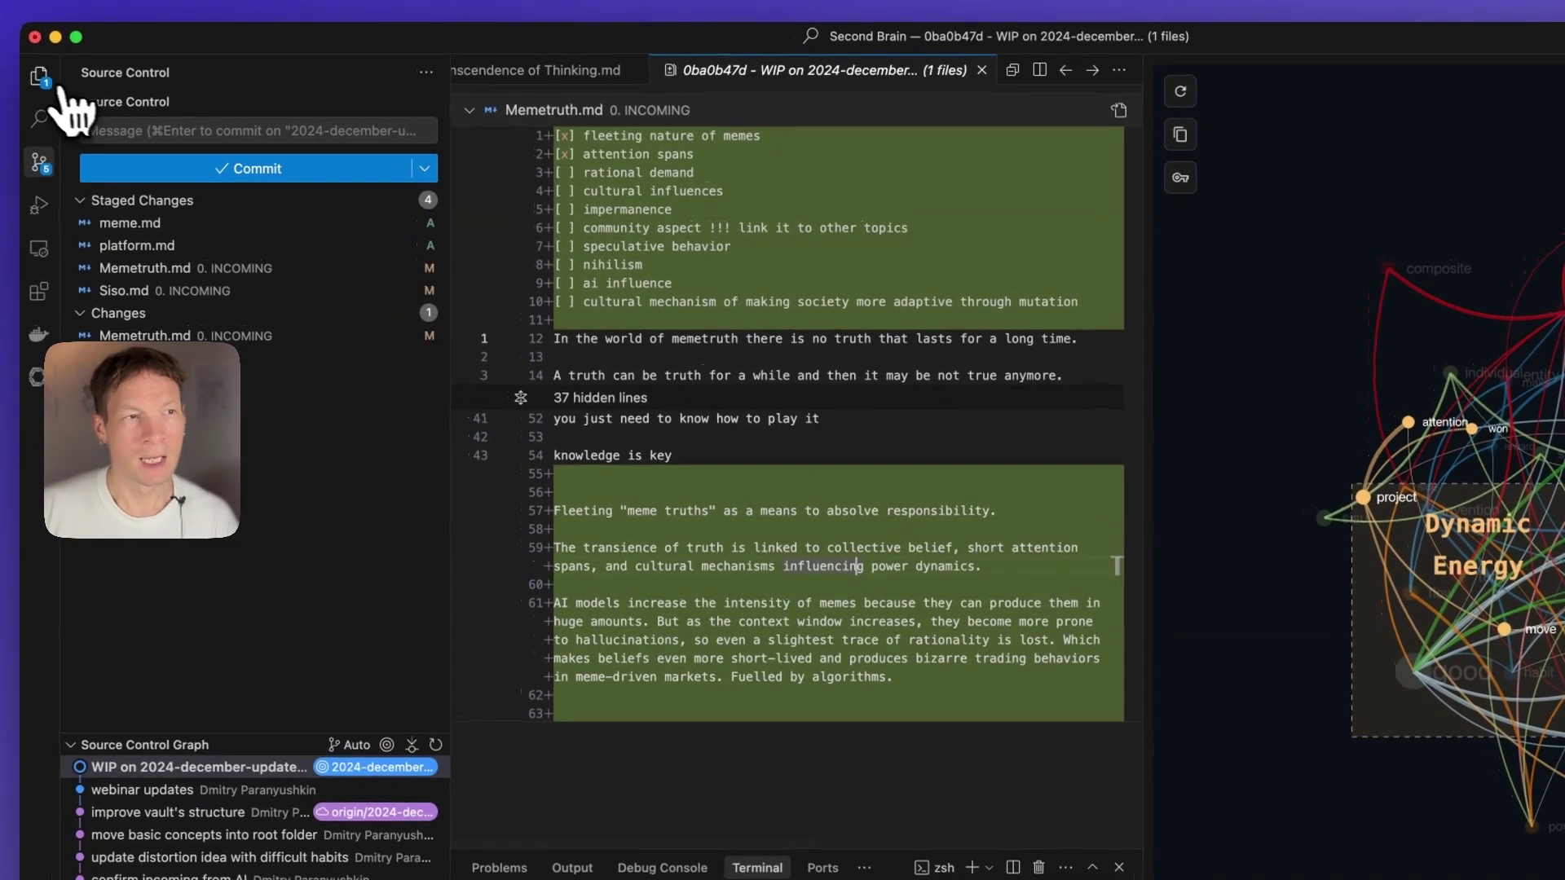
Open Memetruth.md from the 0. INCOMING folder and skim its text from the worst-case scenario passages up to the checklist.
left_click(41, 78)
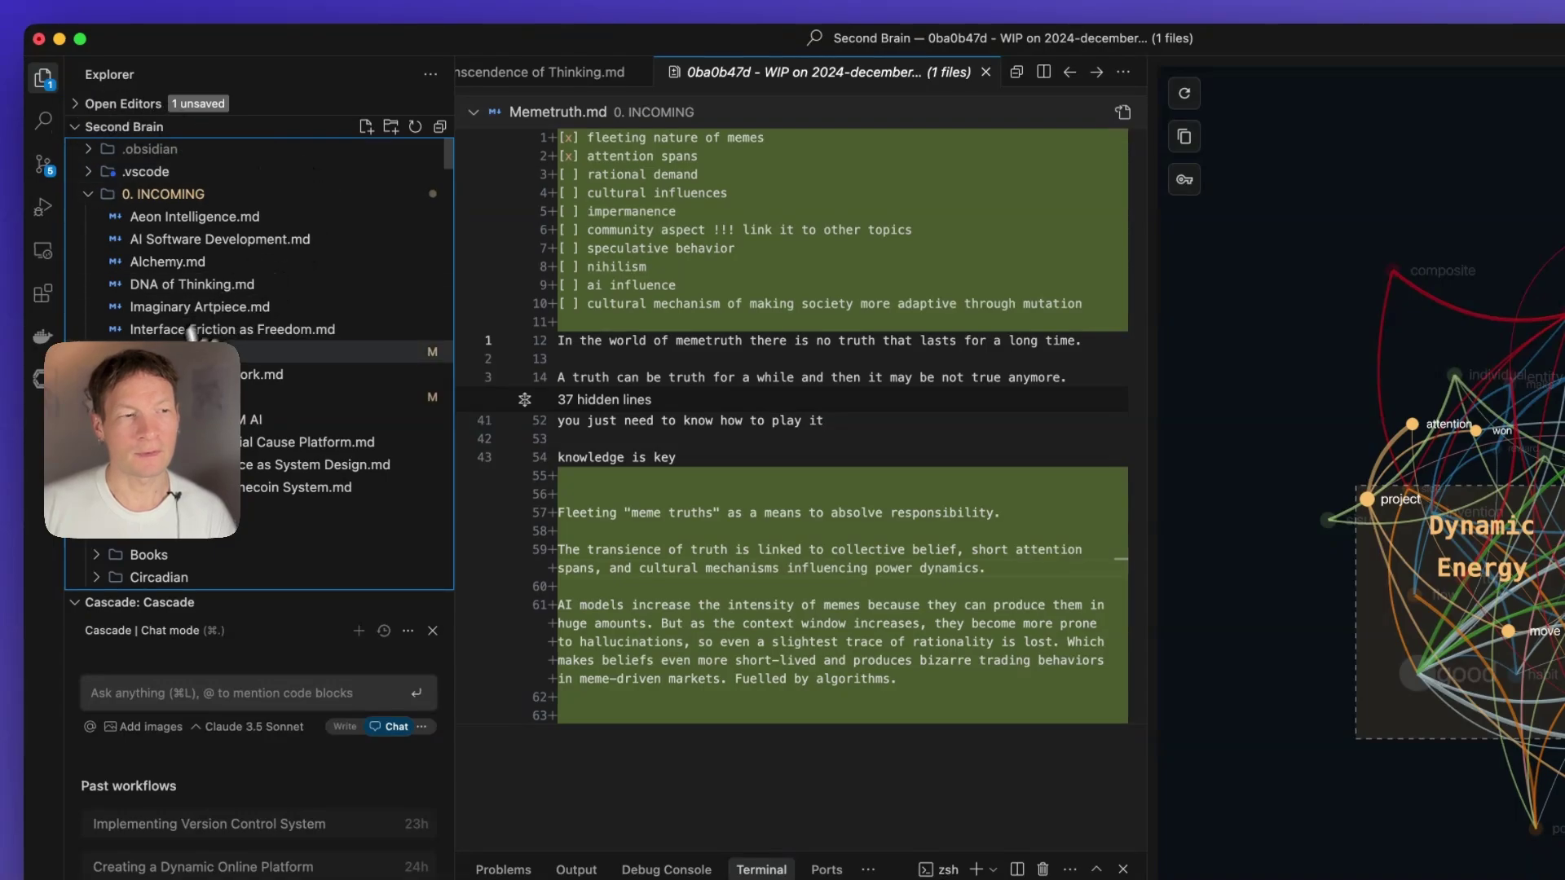
left_click(203, 351)
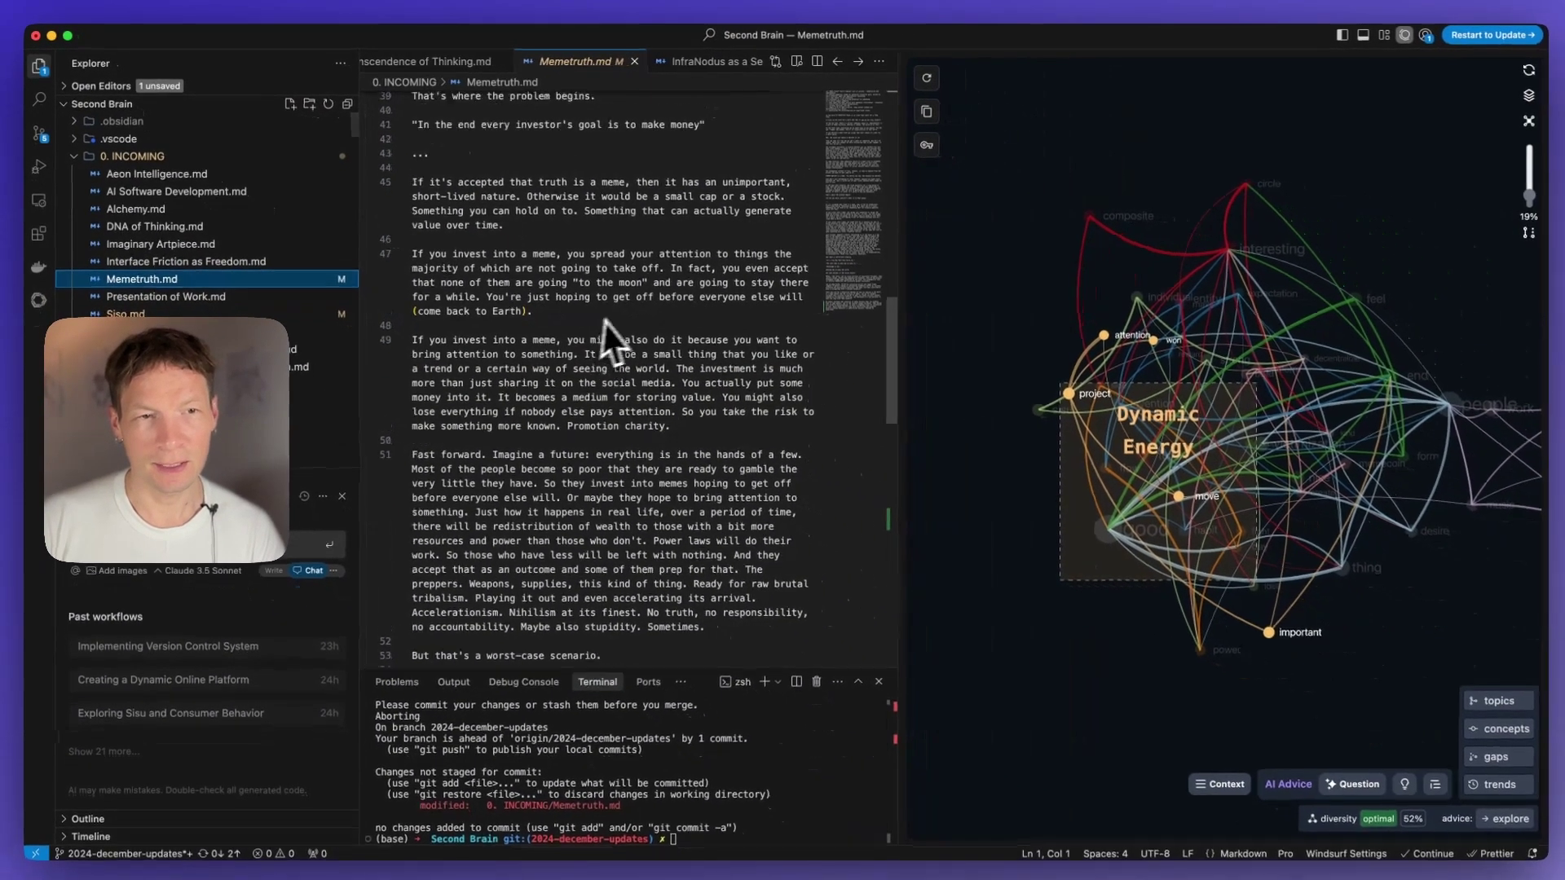
scroll(624, 316, "down", 20)
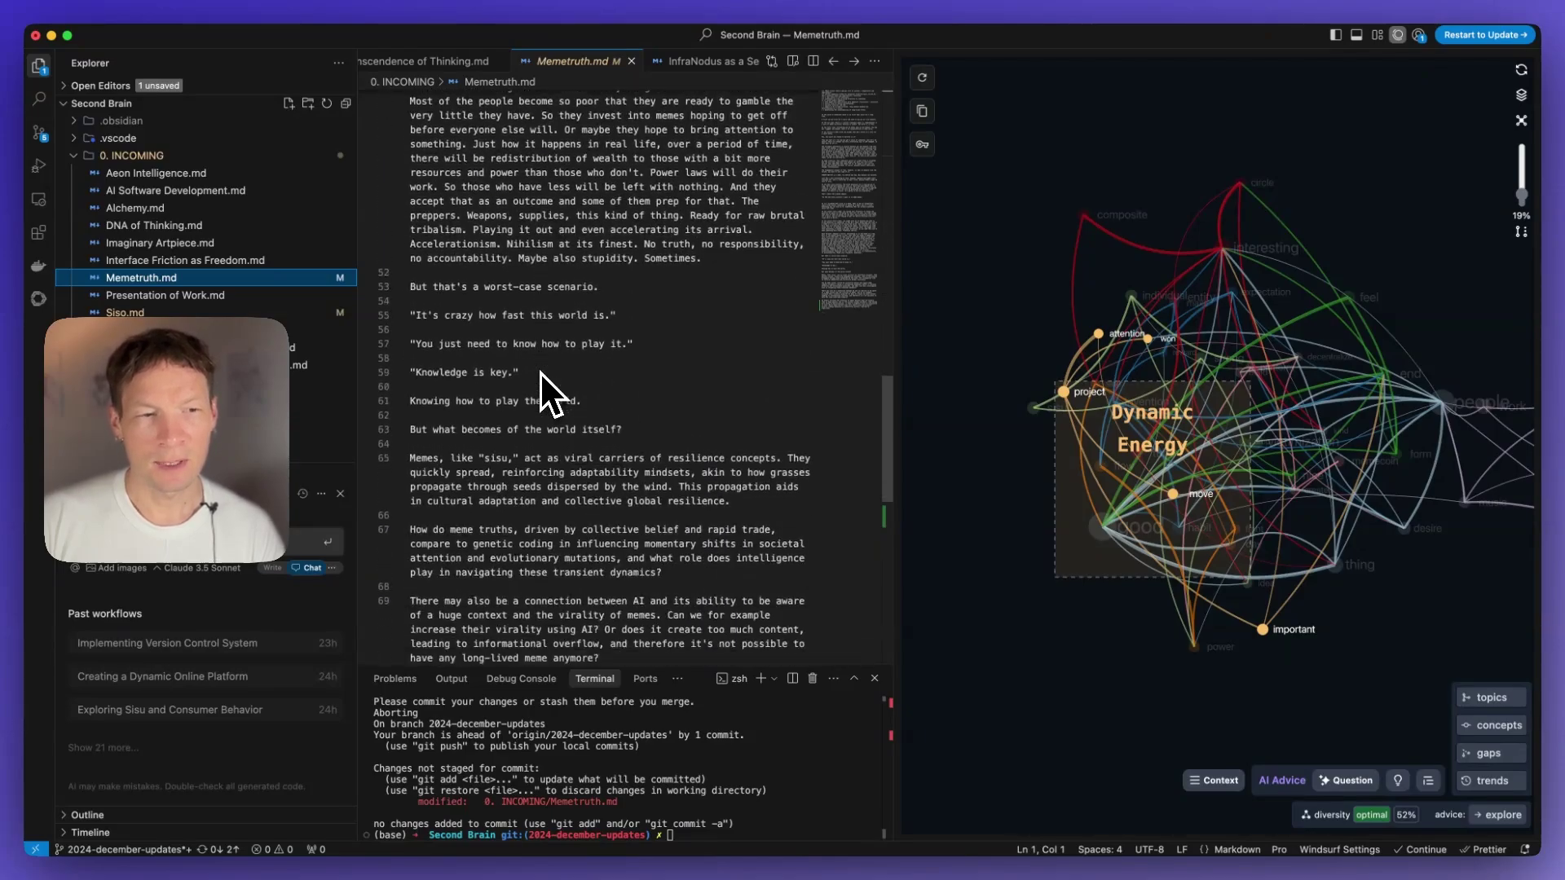
scroll(539, 371, "up", 20)
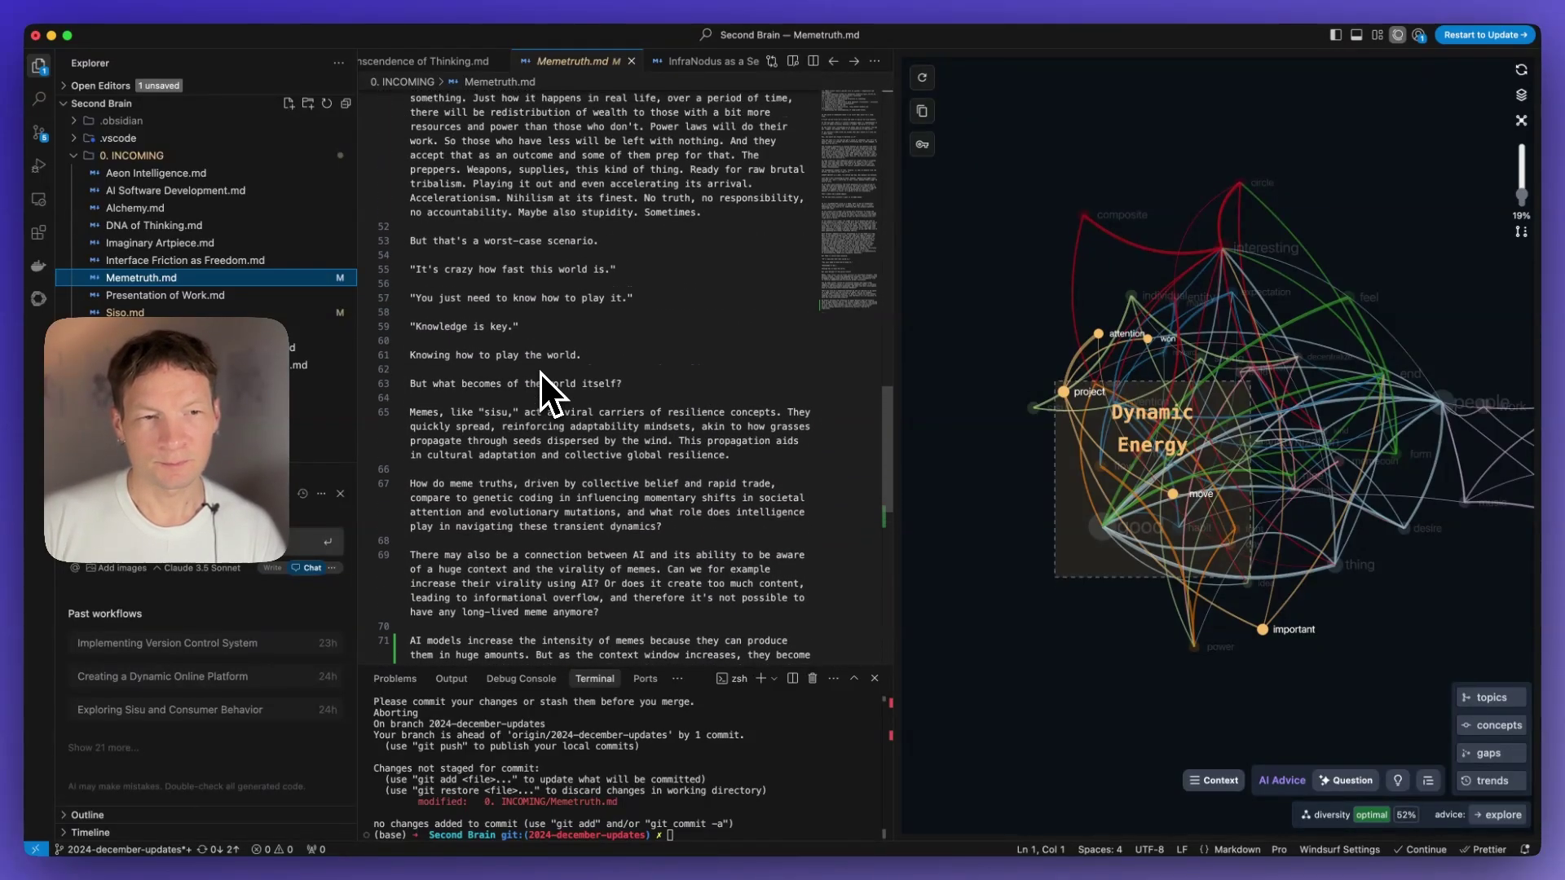
scroll(539, 371, "down", 5)
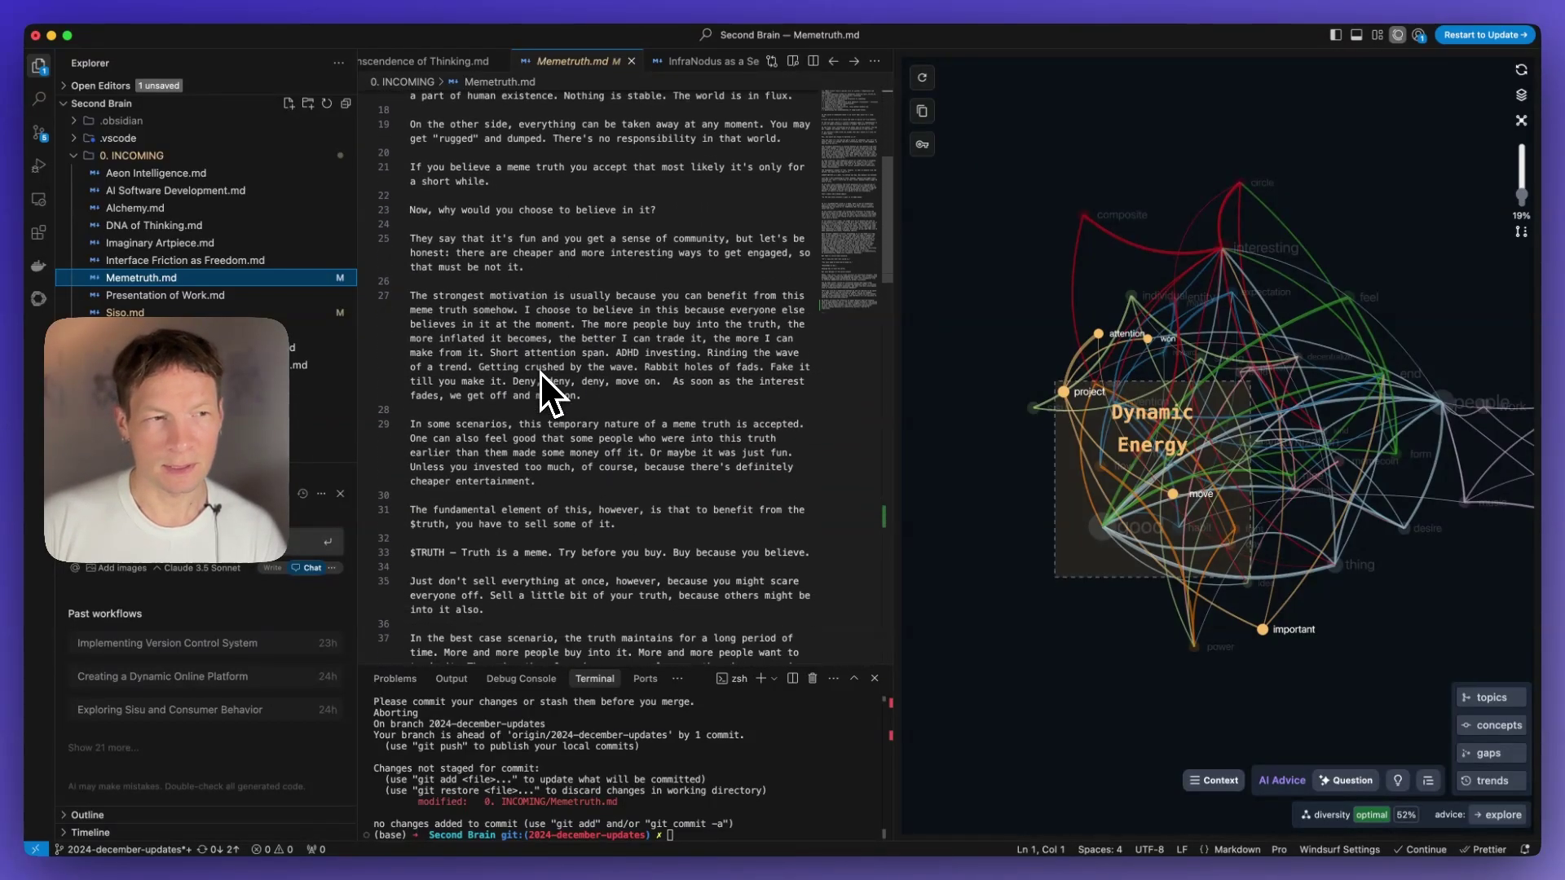
scroll(520, 357, "up", 5)
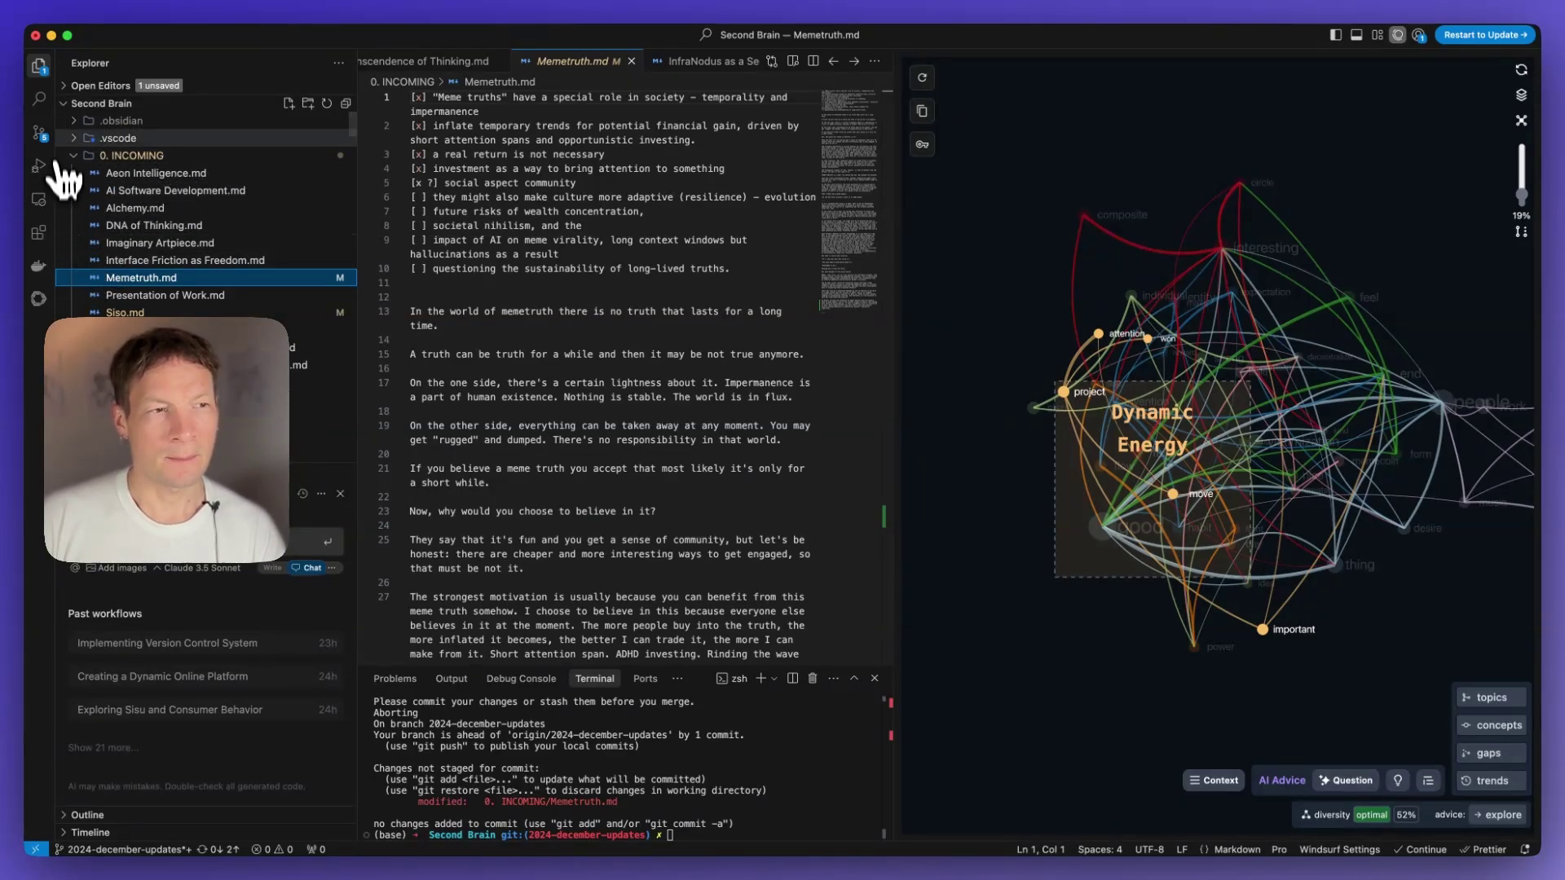
Return to source control and reopen the latest WIP commit's changes to Memetruth.md.
left_click(41, 135)
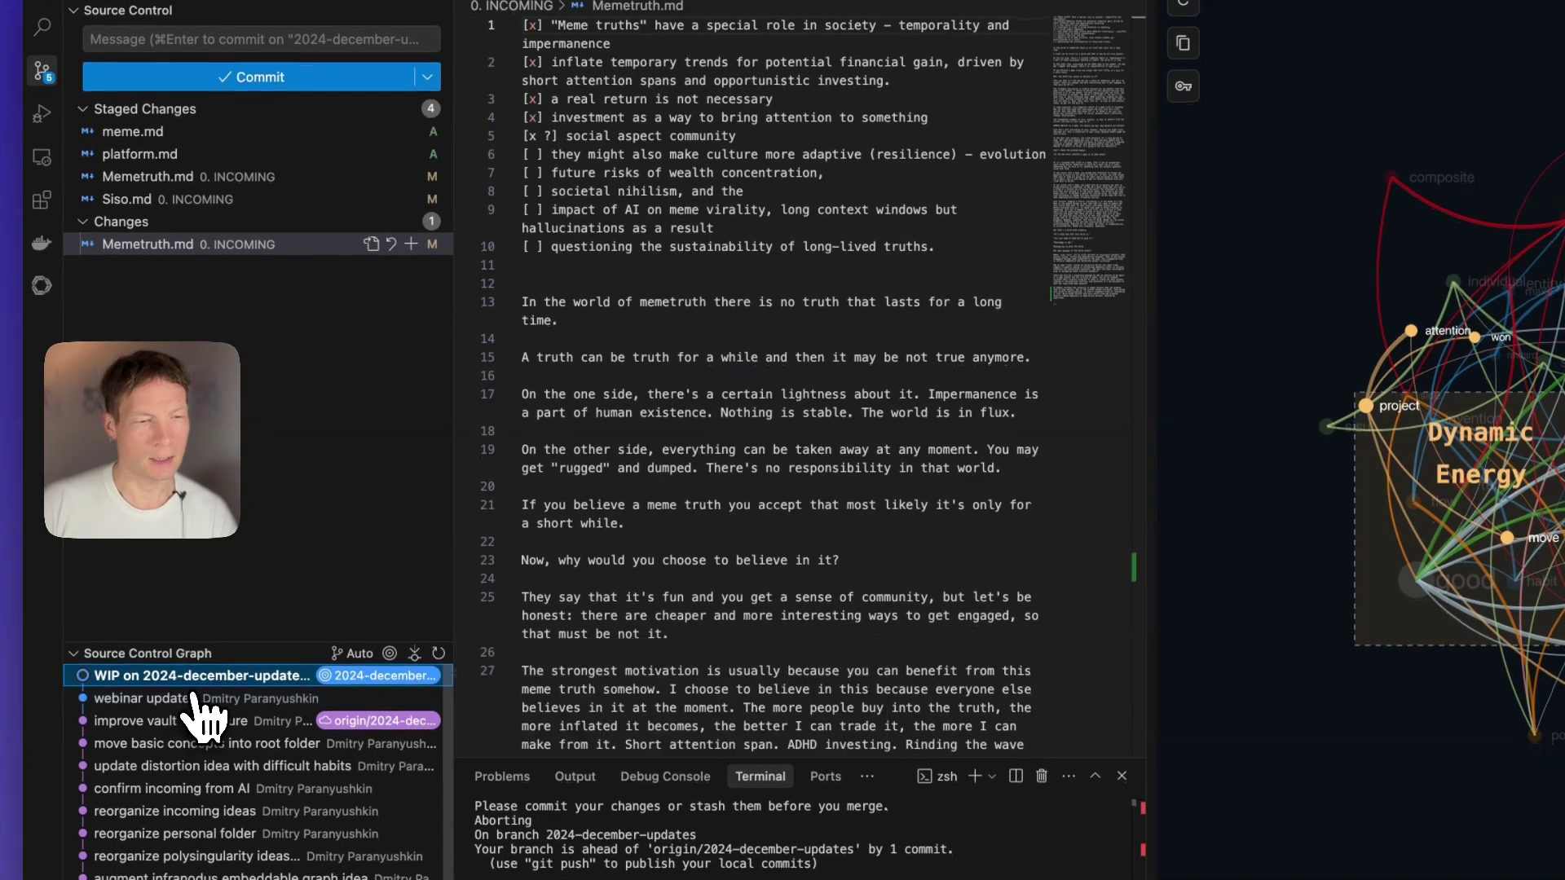
left_click(224, 685)
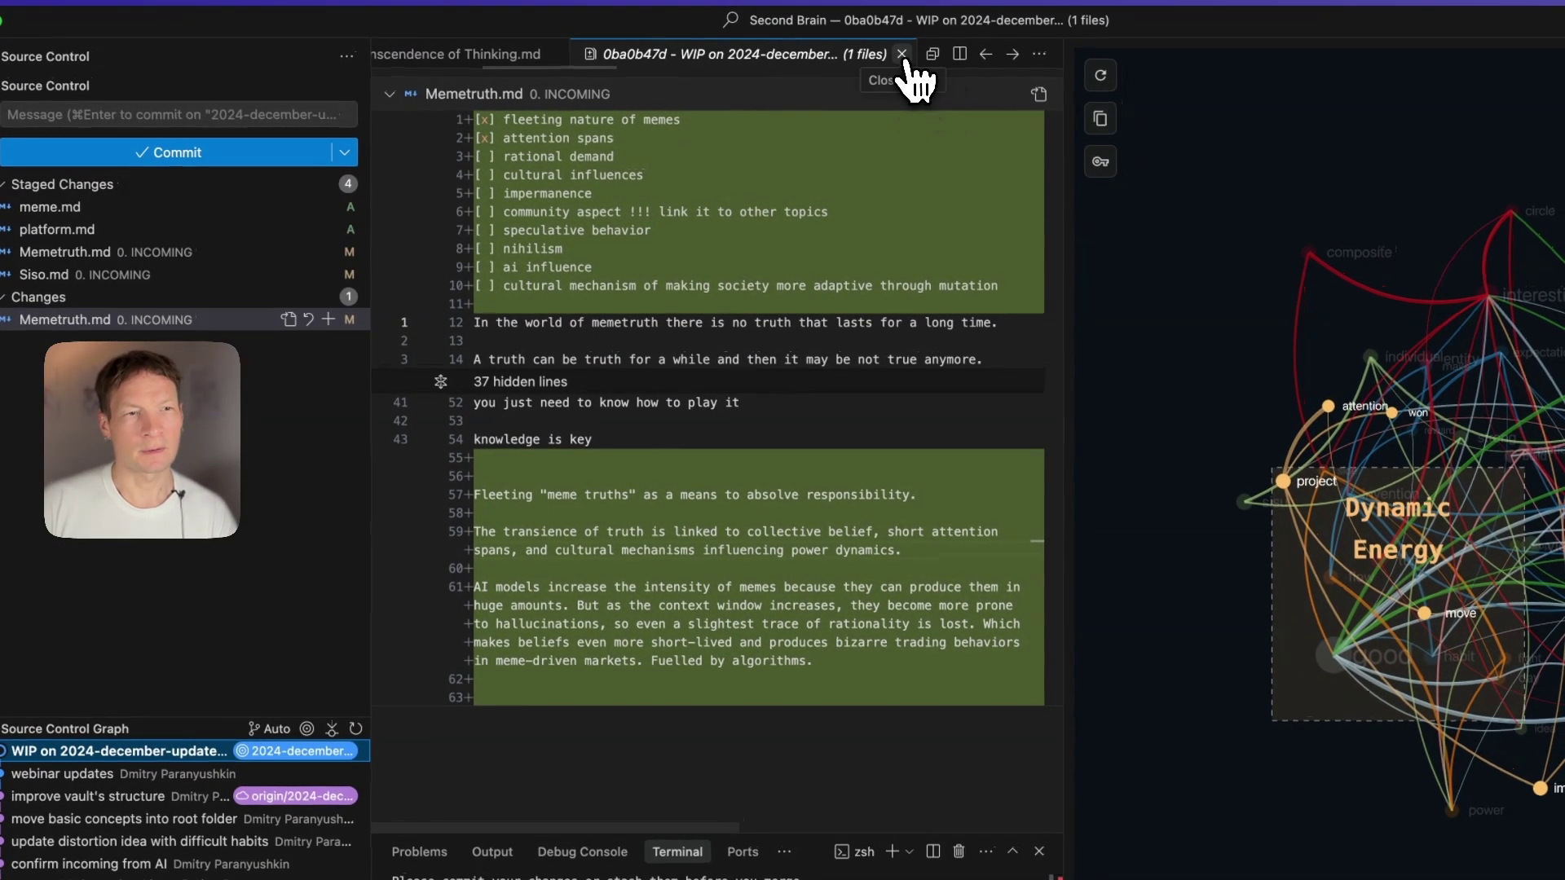
left_click(912, 64)
left_click(89, 752)
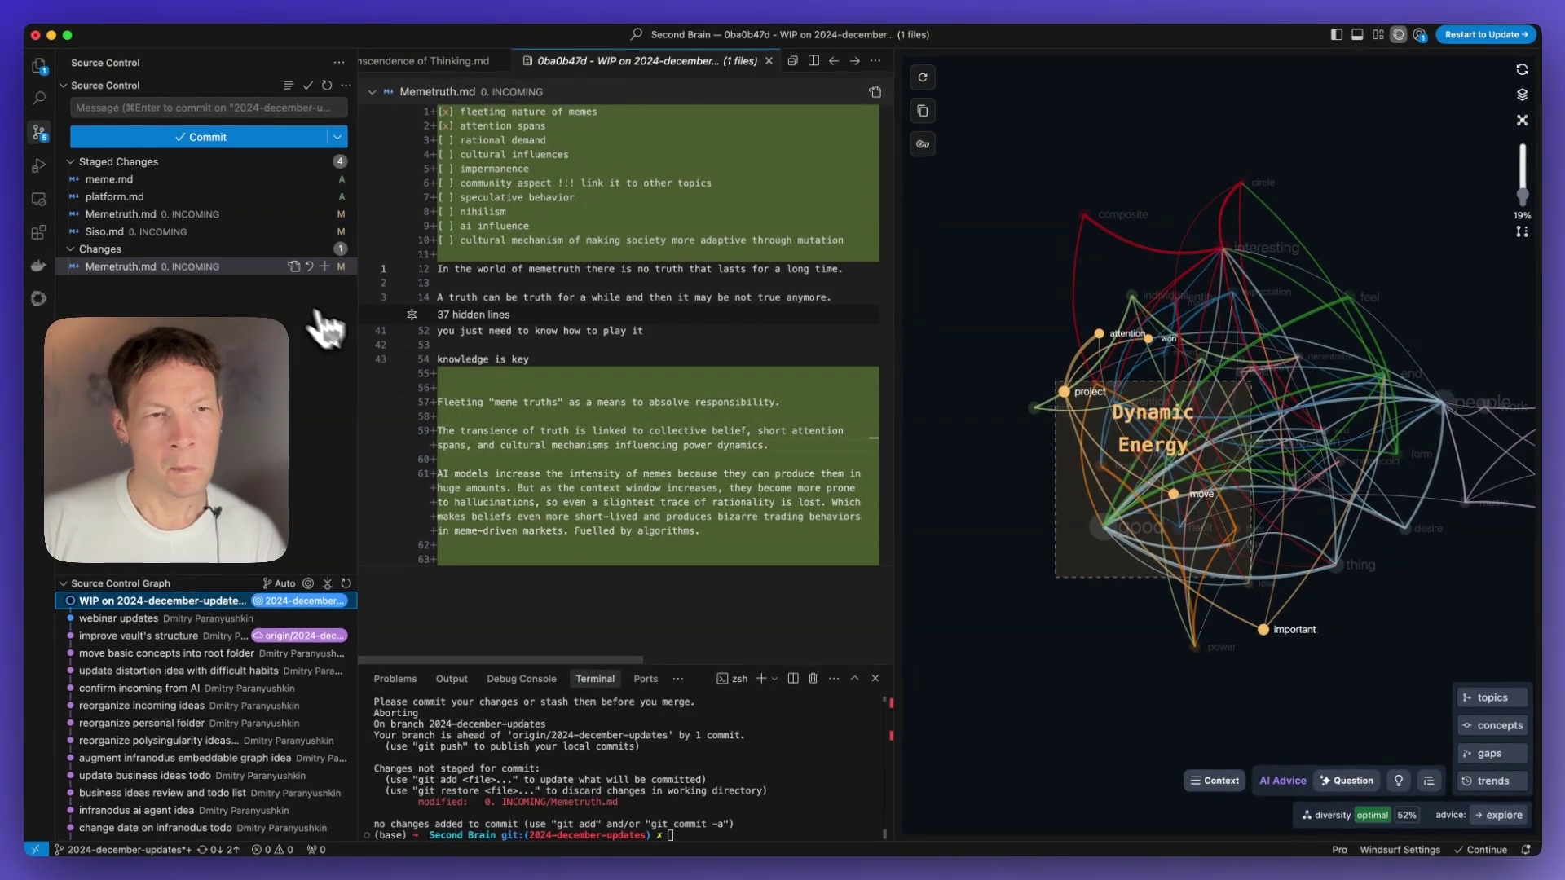
Open the staged changes of Memetruth.md and compare the old and new checklists and the edited opening paragraphs.
left_click(126, 214)
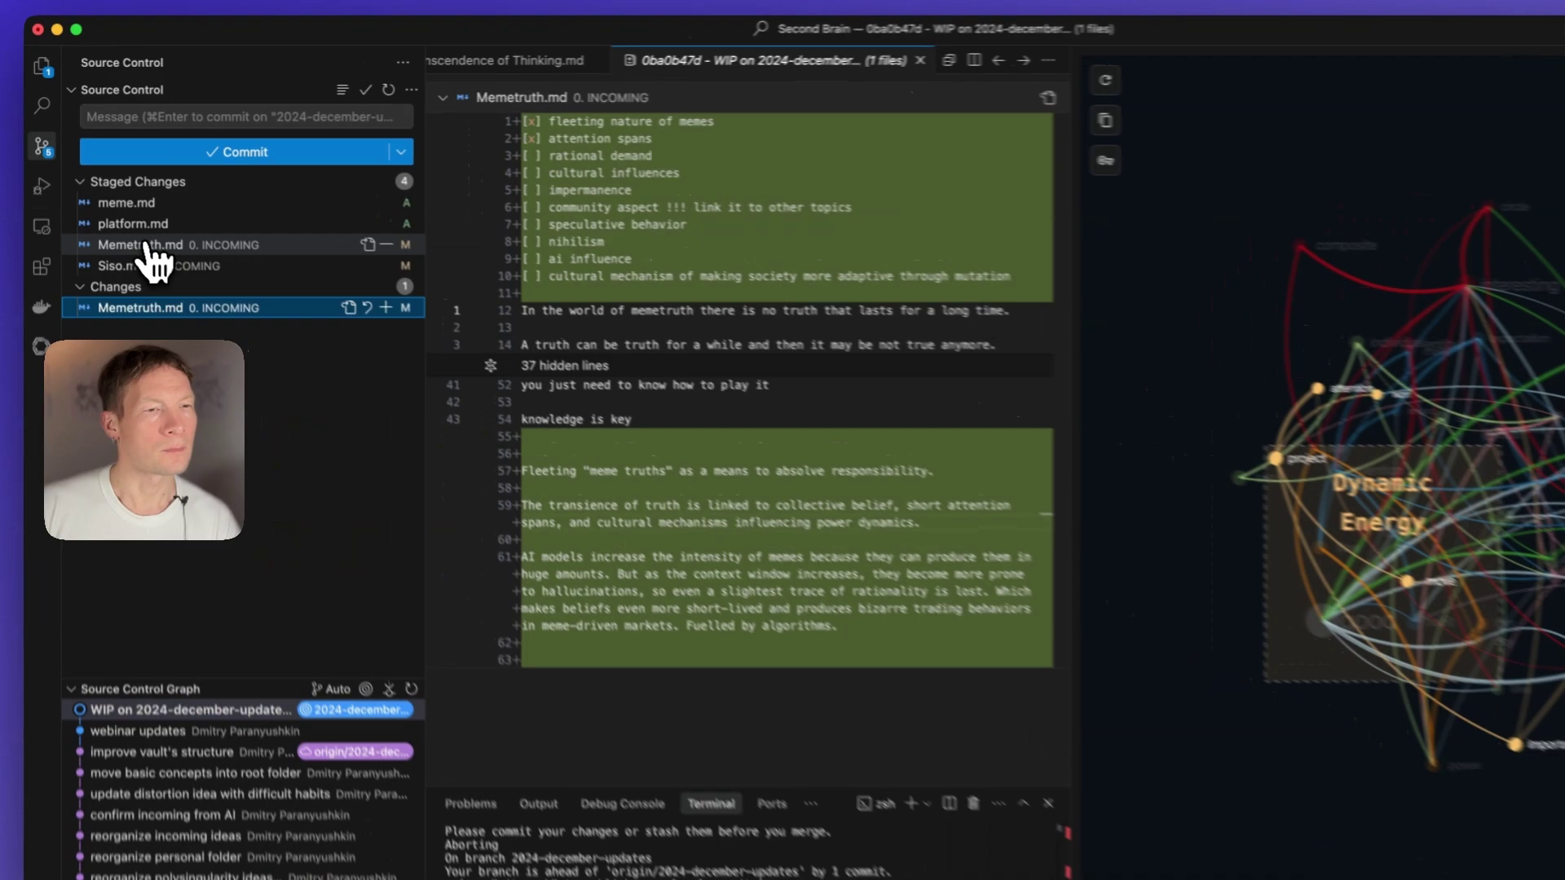
left_click(147, 244)
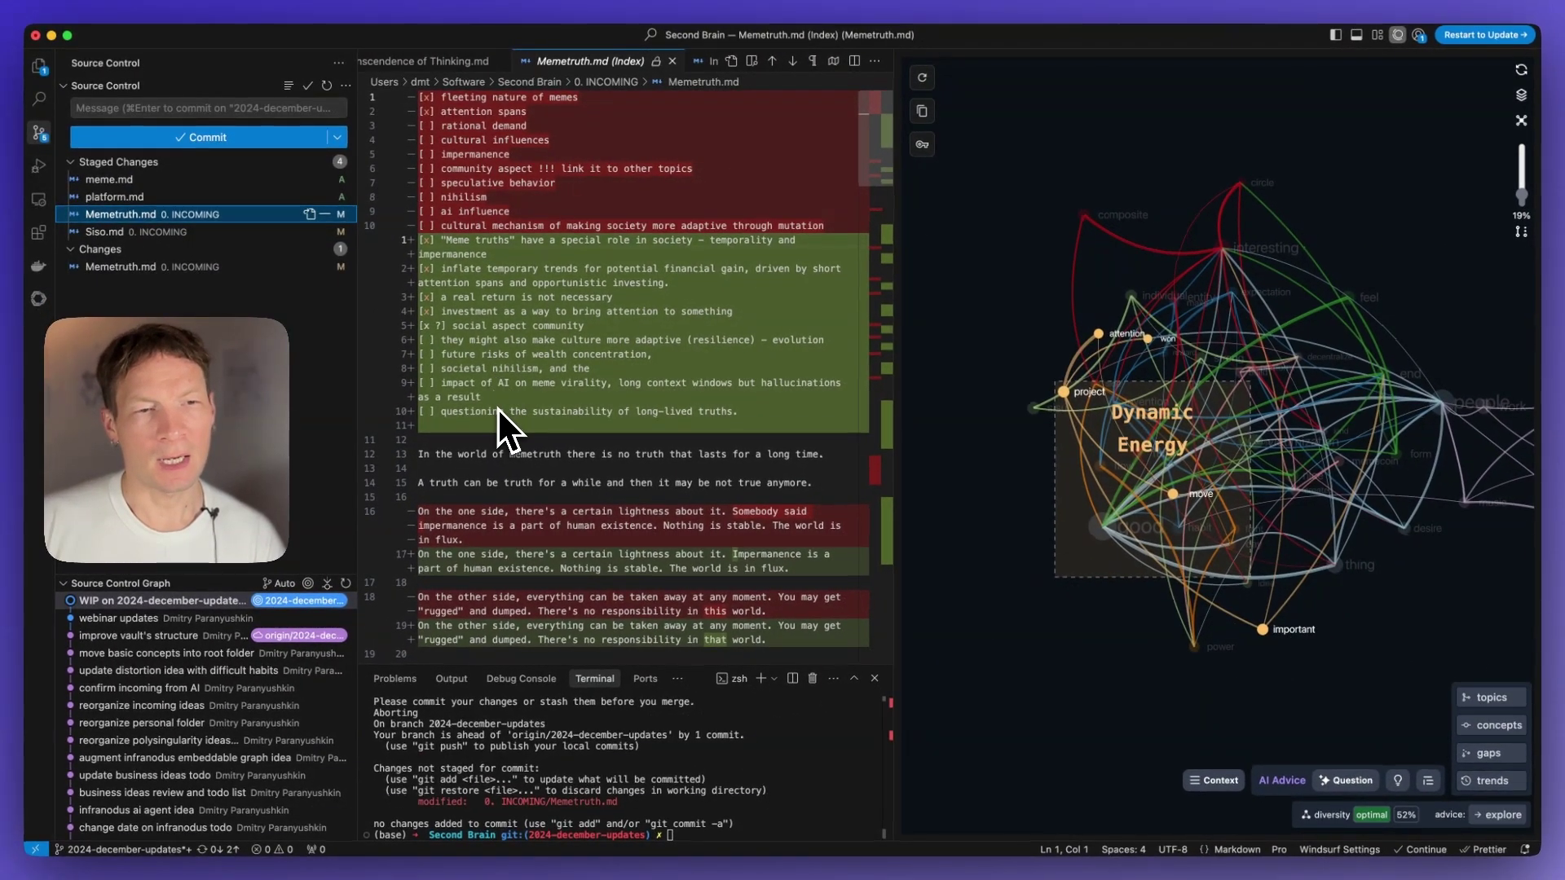
scroll(487, 326, "down", 3)
scroll(478, 364, "up", 2)
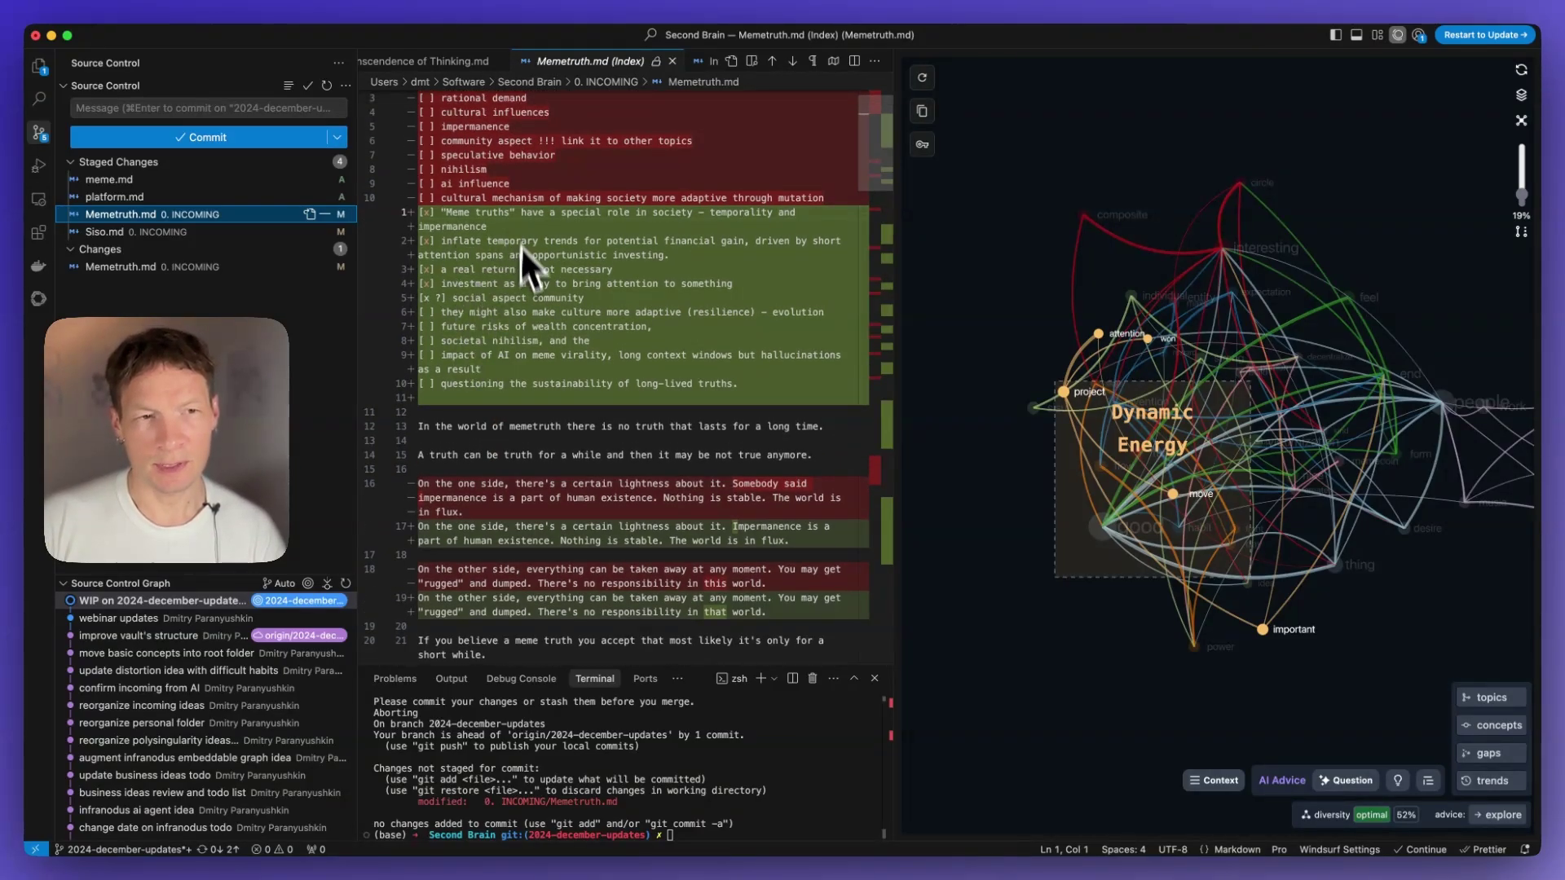
scroll(497, 229, "up", 2)
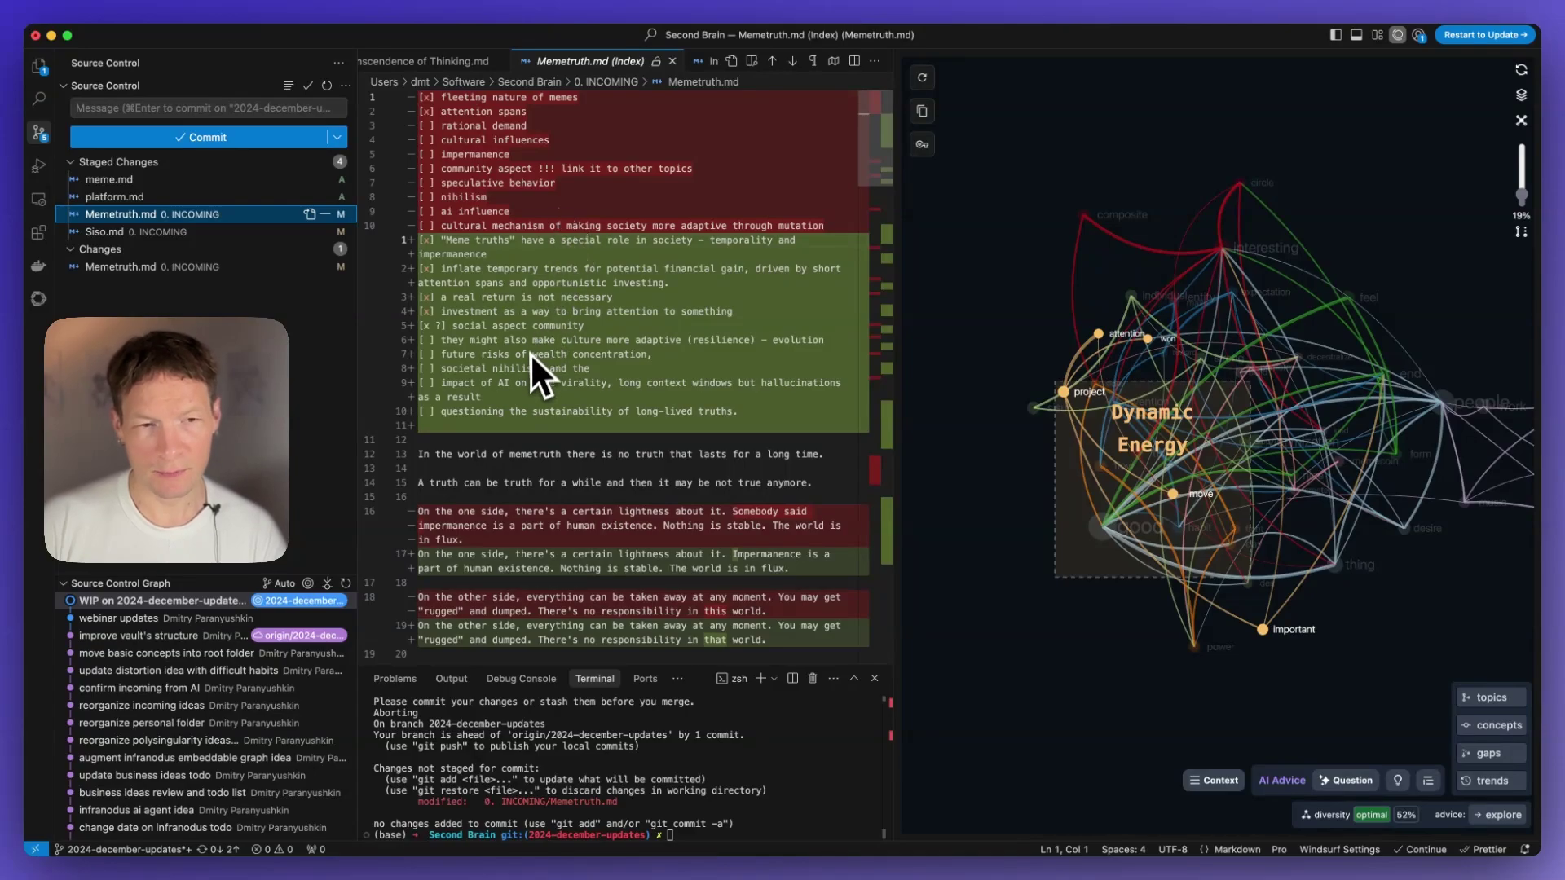
scroll(531, 383, "down", 5)
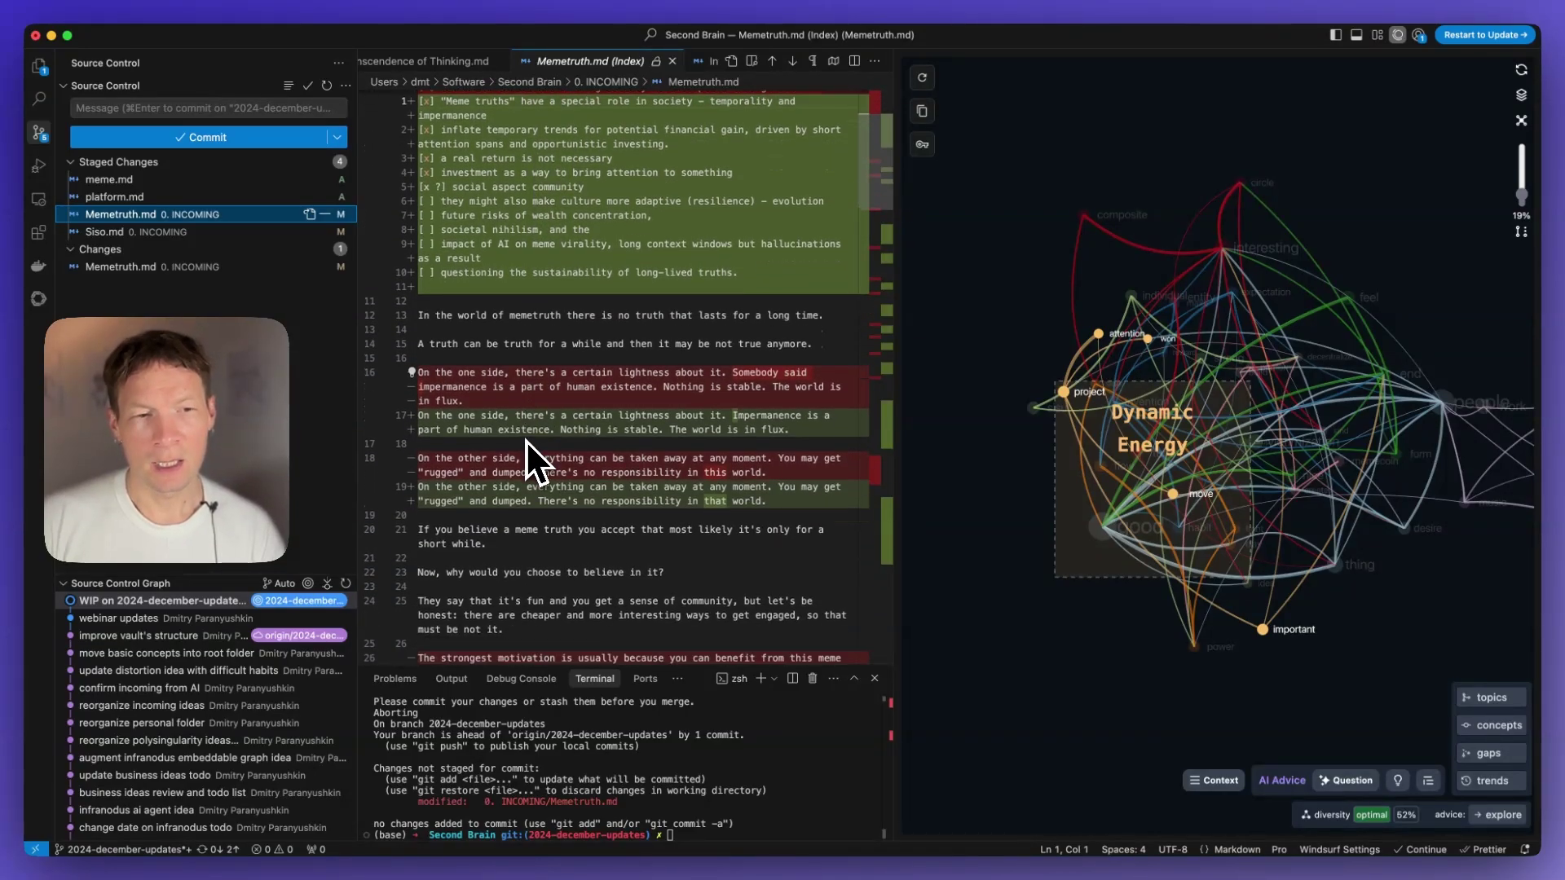
scroll(526, 440, "down", 1)
scroll(489, 457, "down", 2)
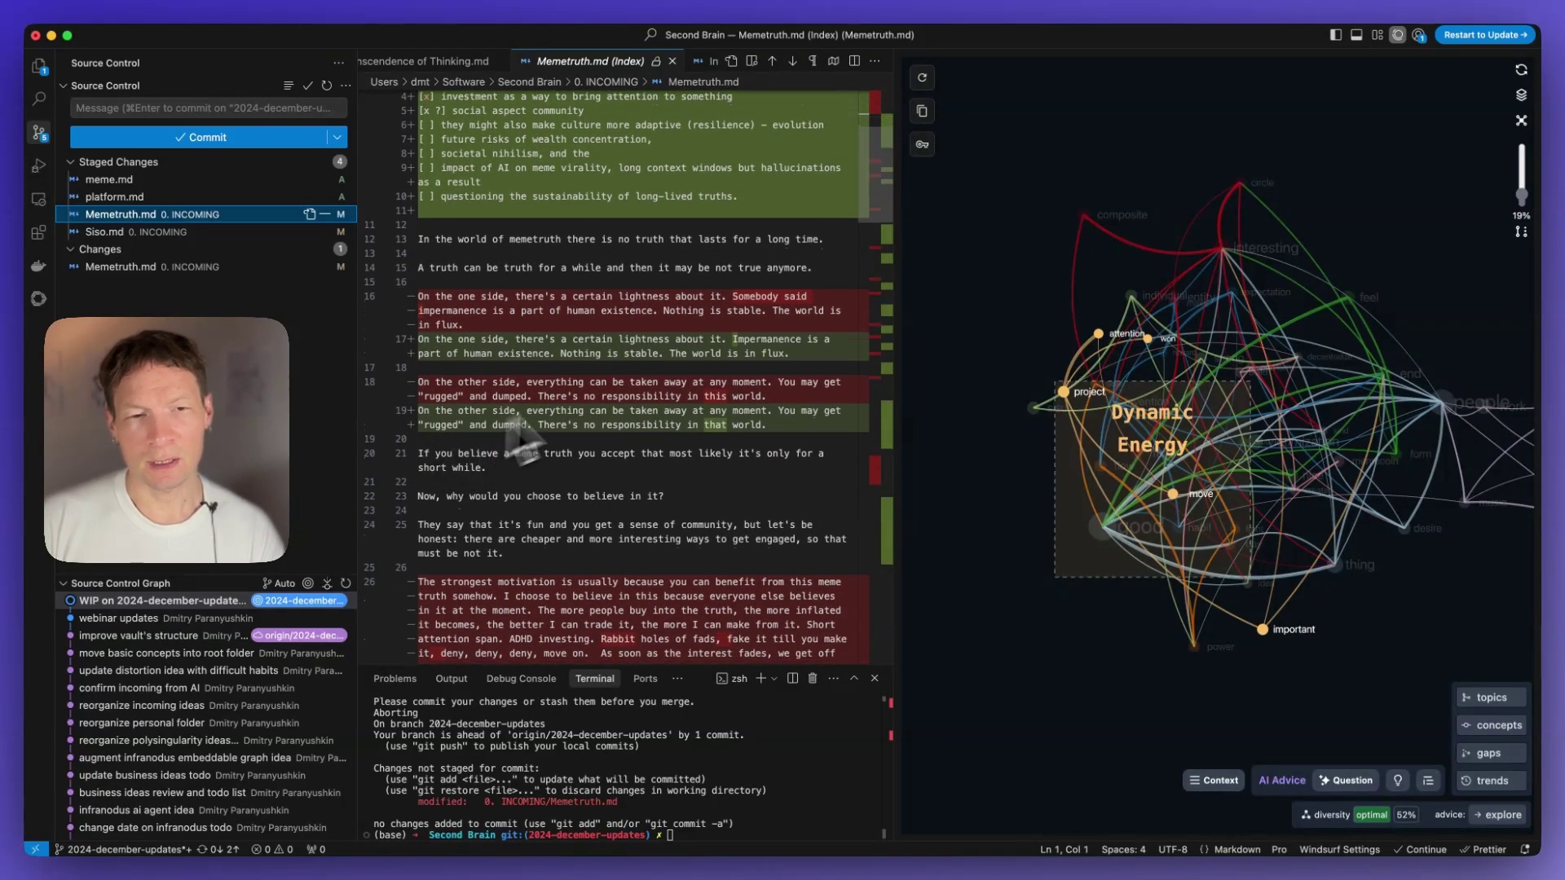
Examine the staged edits from the motivation paragraph through the best-case and worst-case scenarios to the closing quotes.
scroll(565, 448, "down", 5)
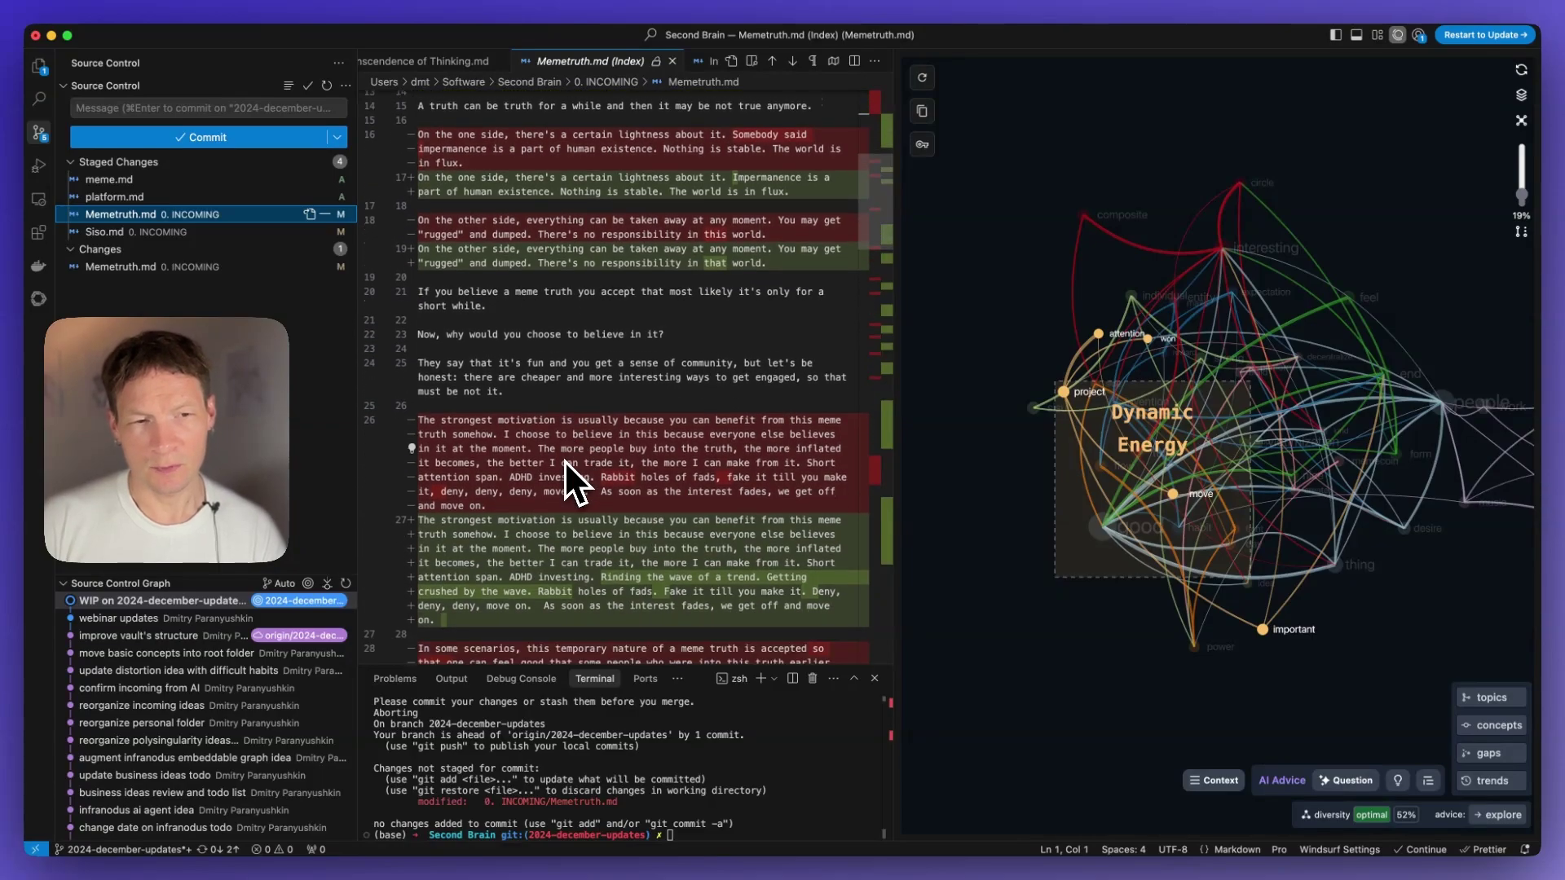
scroll(477, 549, "down", 3)
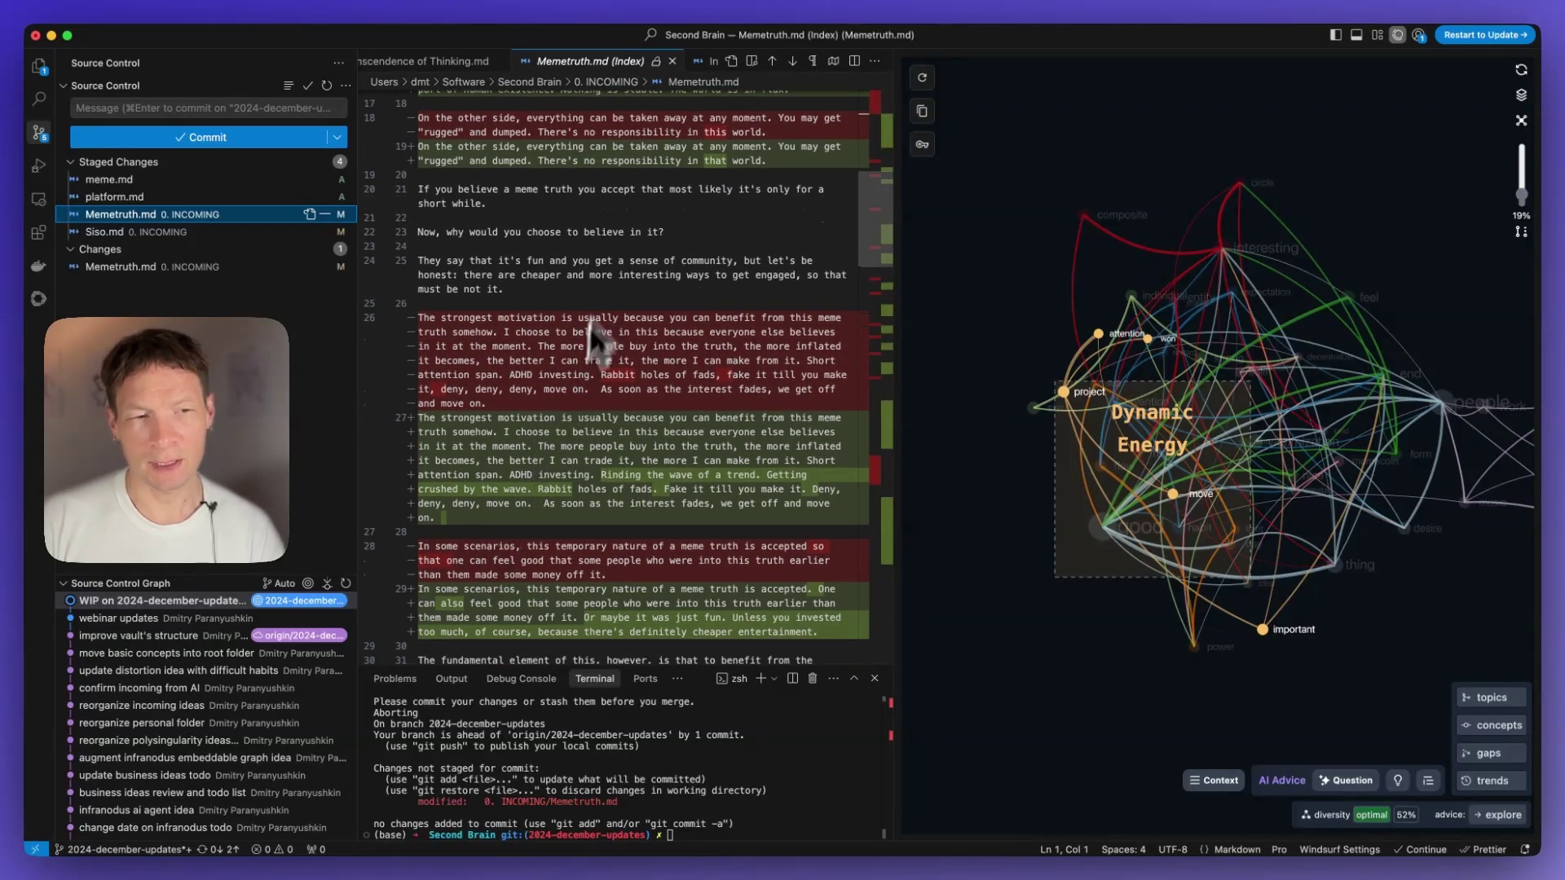
scroll(494, 471, "down", 4)
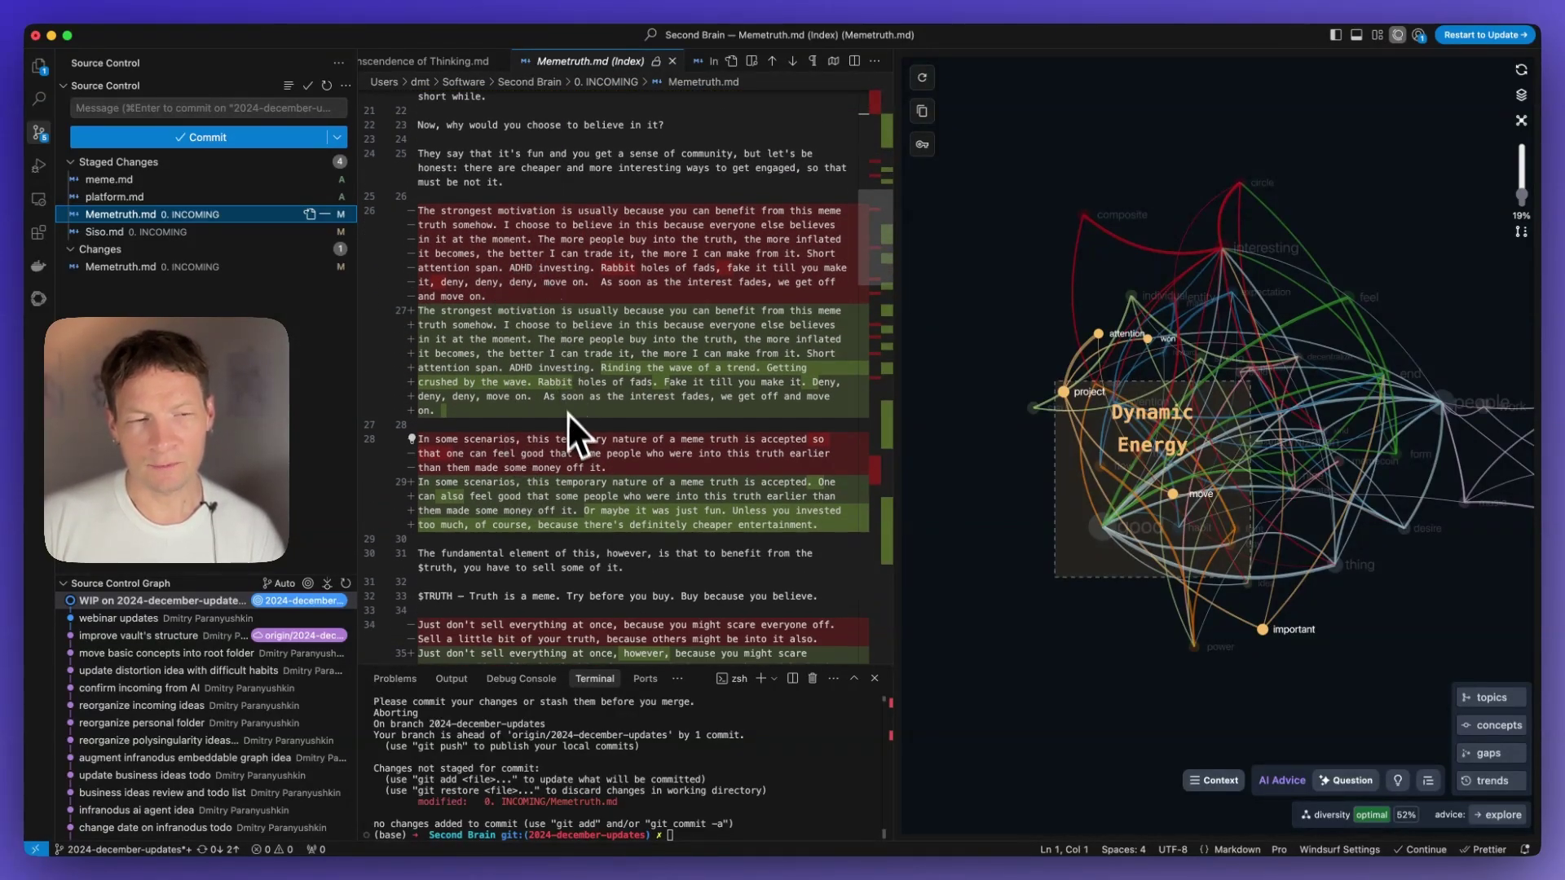
scroll(586, 464, "down", 12)
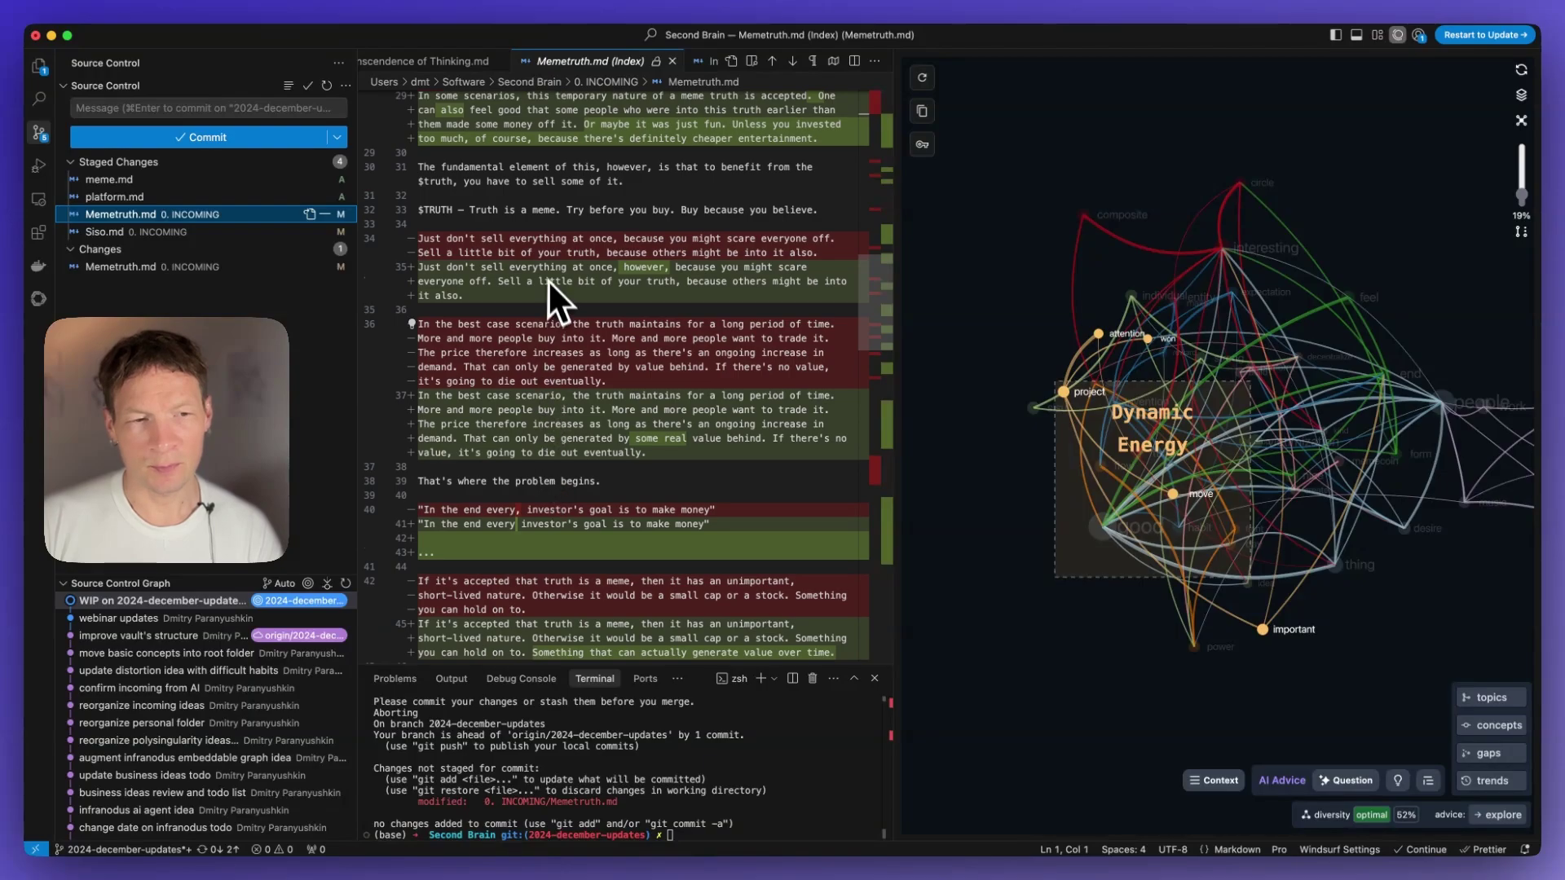
scroll(546, 481, "down", 15)
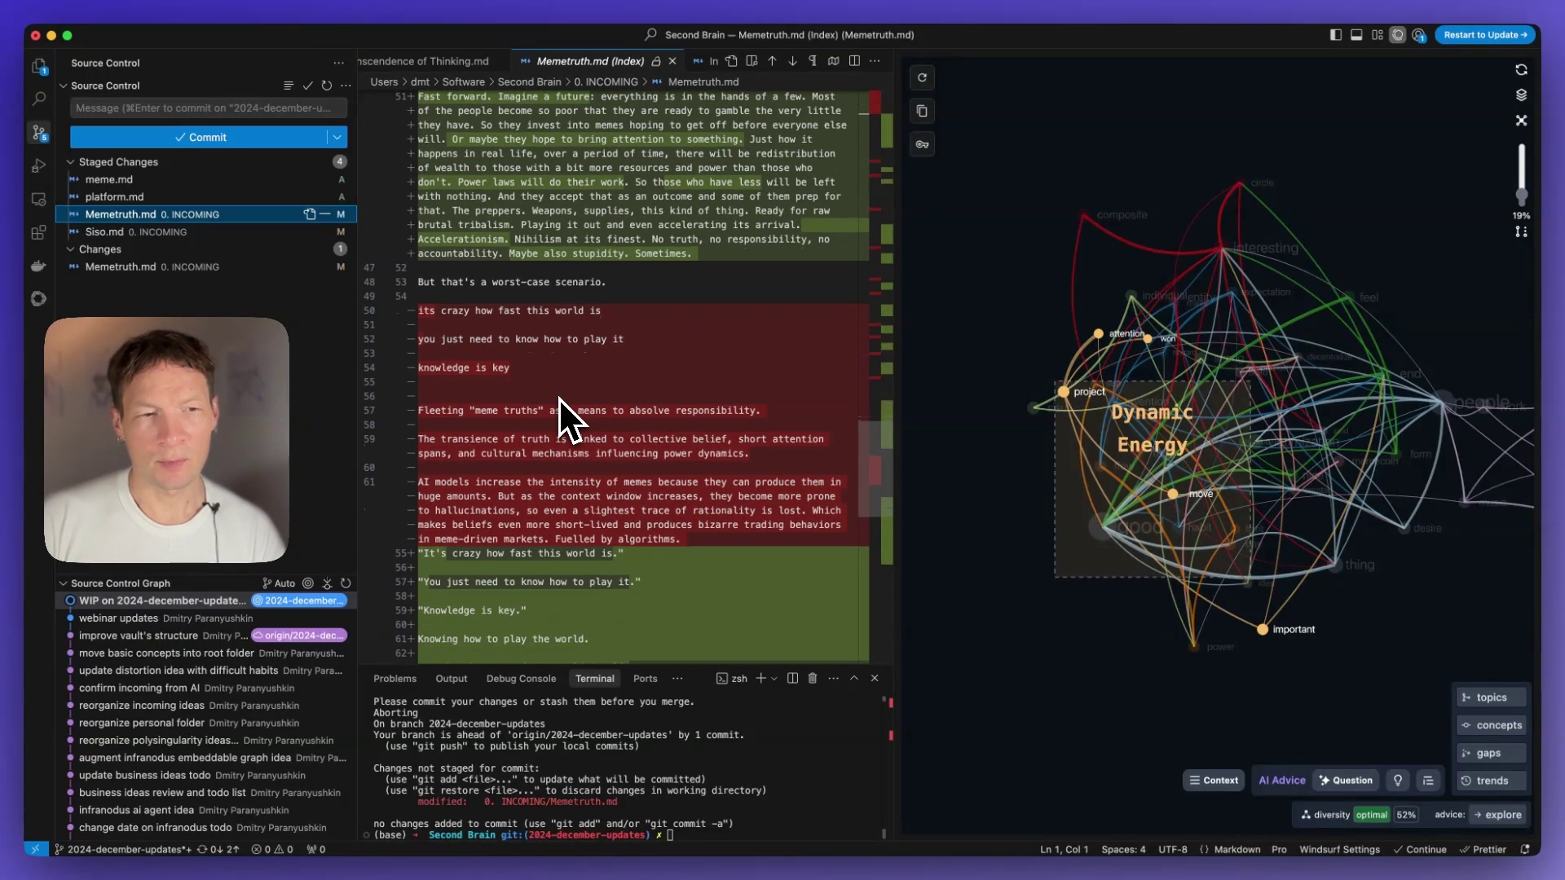
scroll(559, 398, "down", 15)
Compare the removed "meme truths" and AI statements with the added closing paragraphs, and return to the comparison's beginning.
scroll(559, 397, "up", 10)
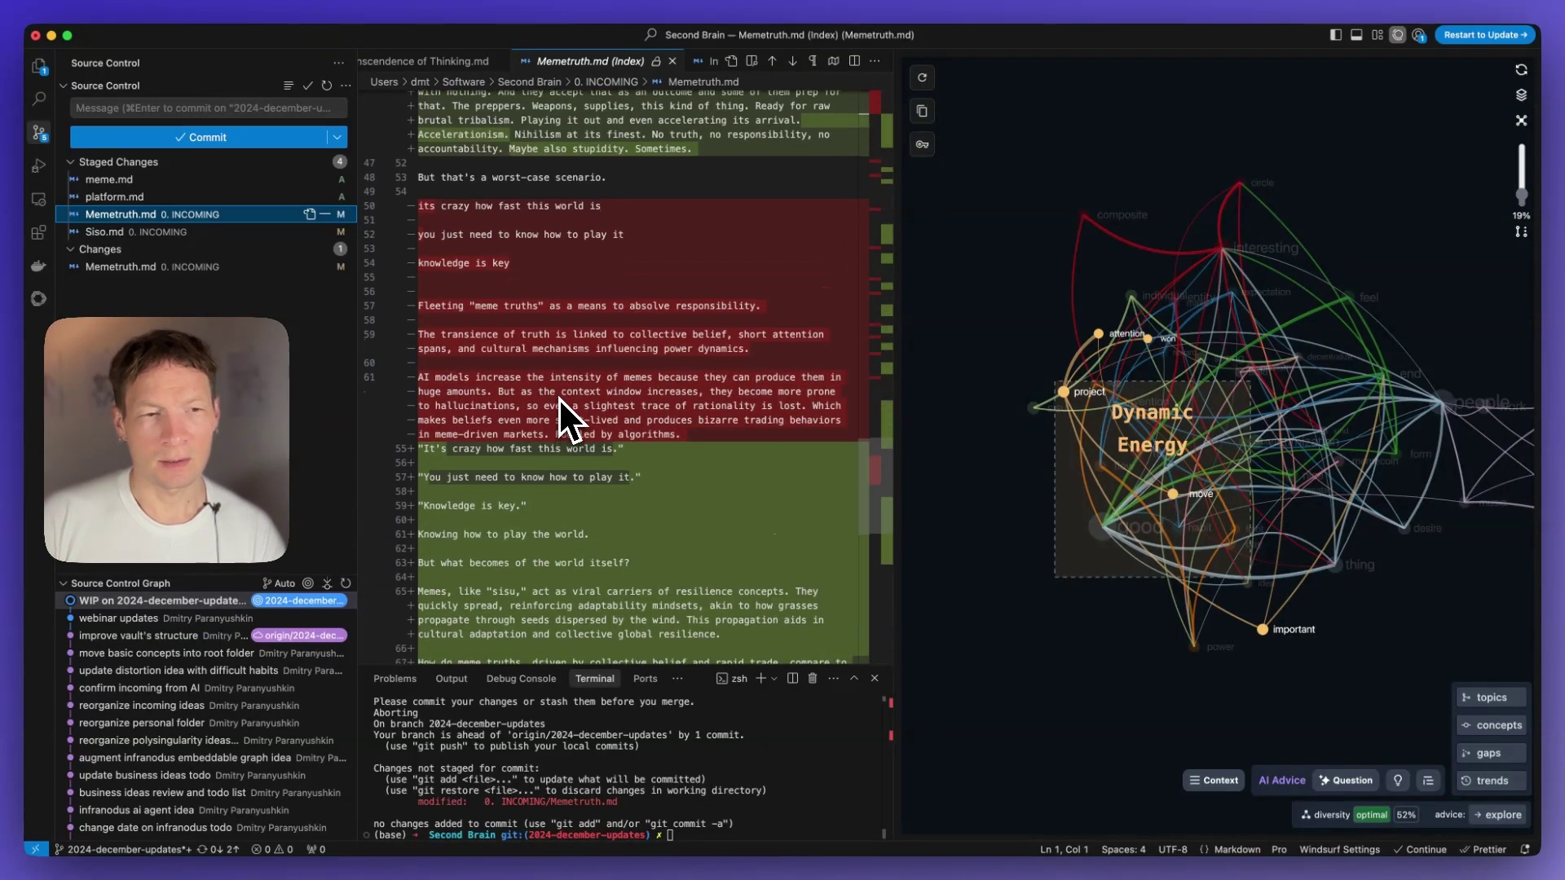
scroll(559, 398, "down", 5)
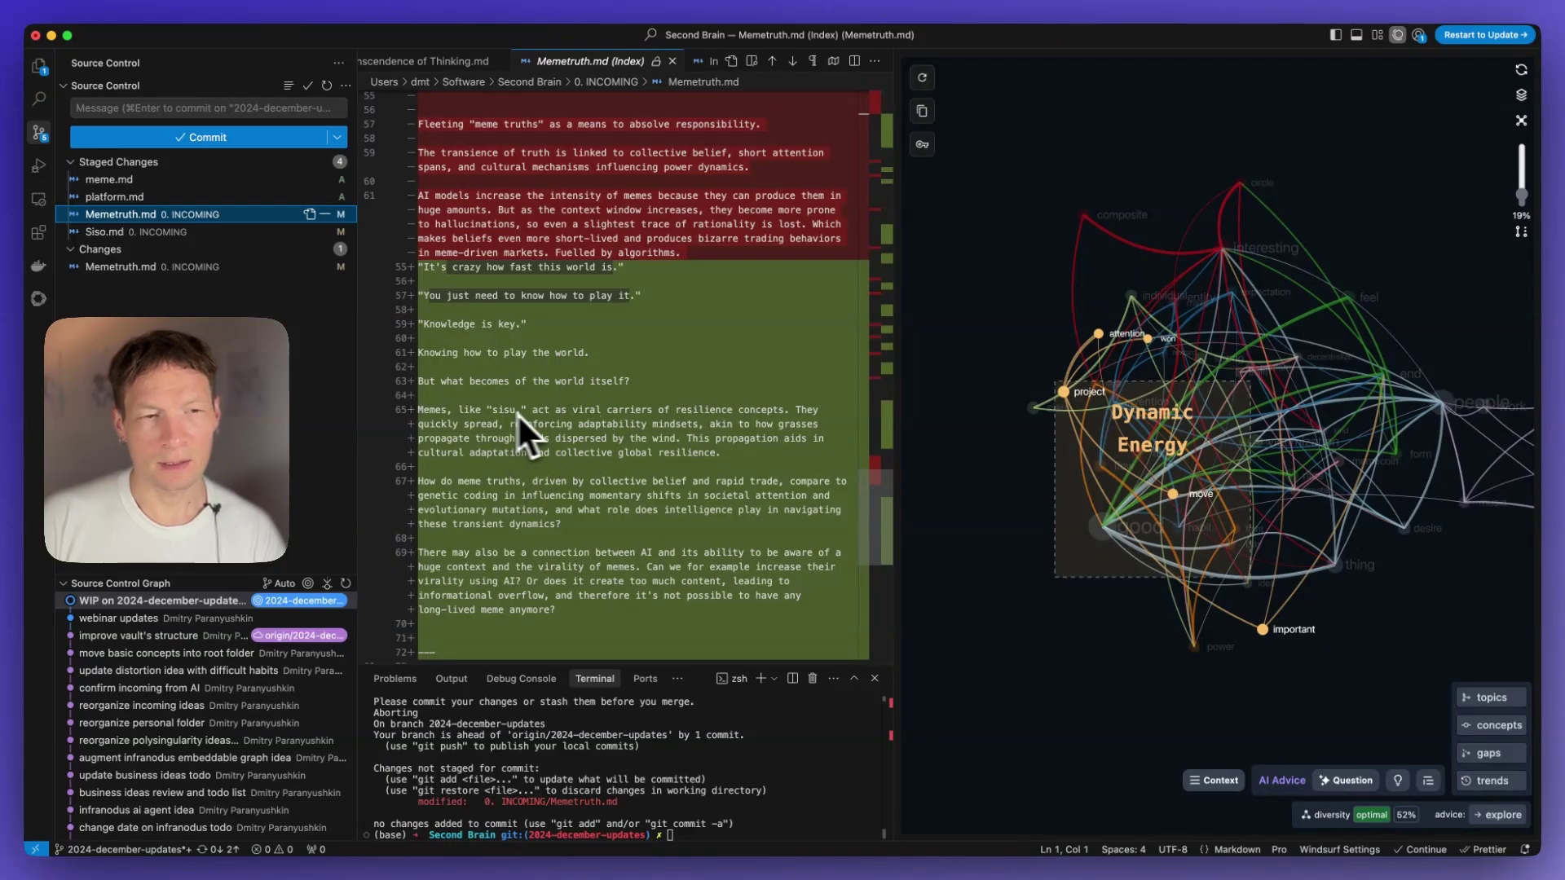
scroll(532, 403, "up", 5)
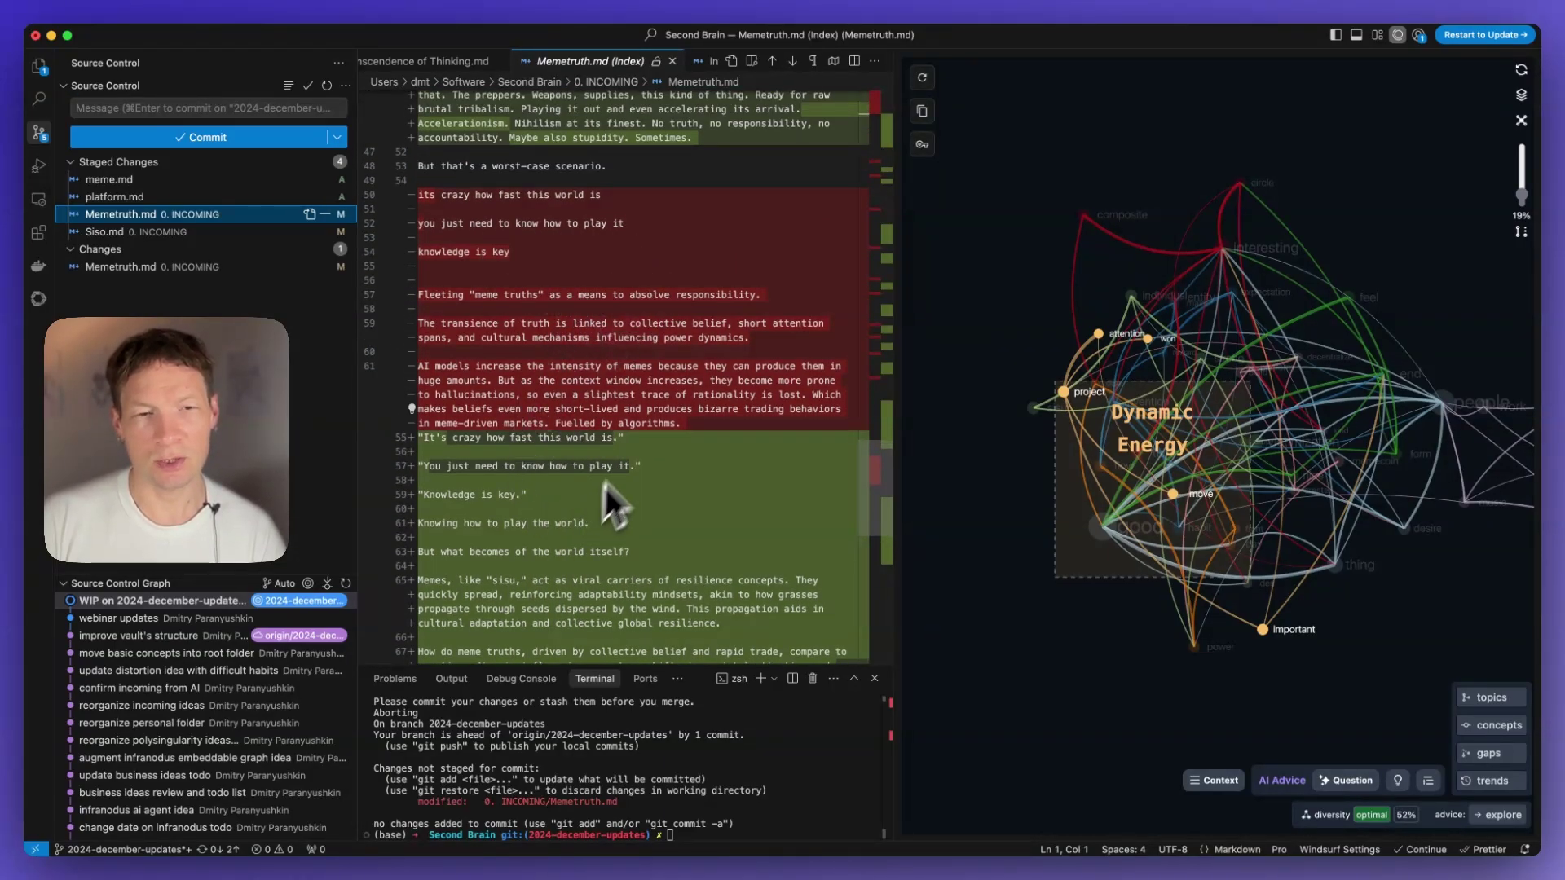
scroll(629, 473, "up", 20)
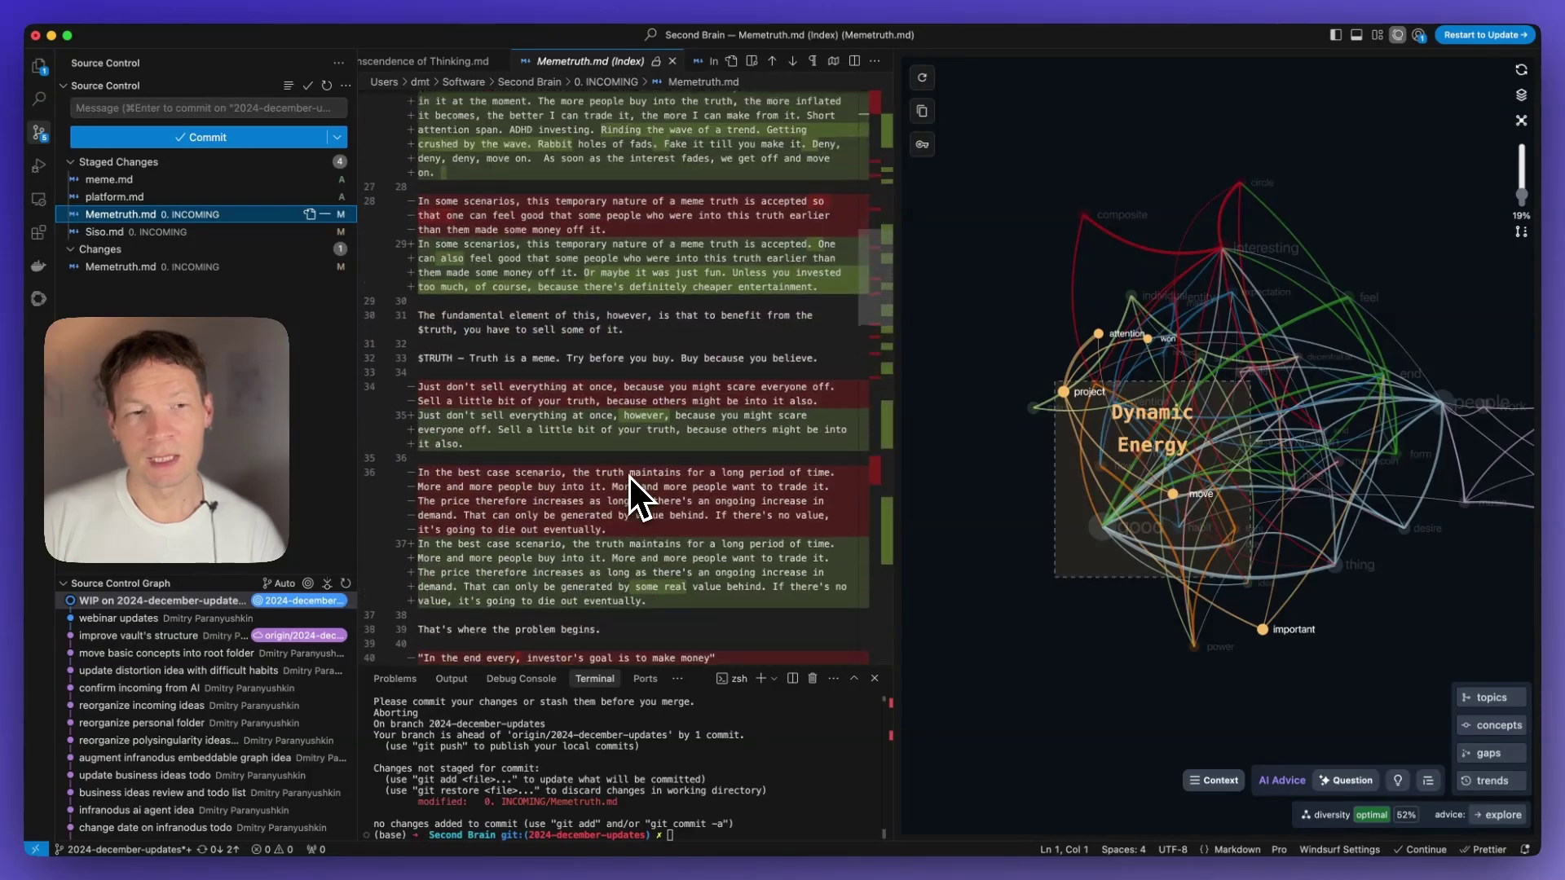
scroll(628, 474, "down", 20)
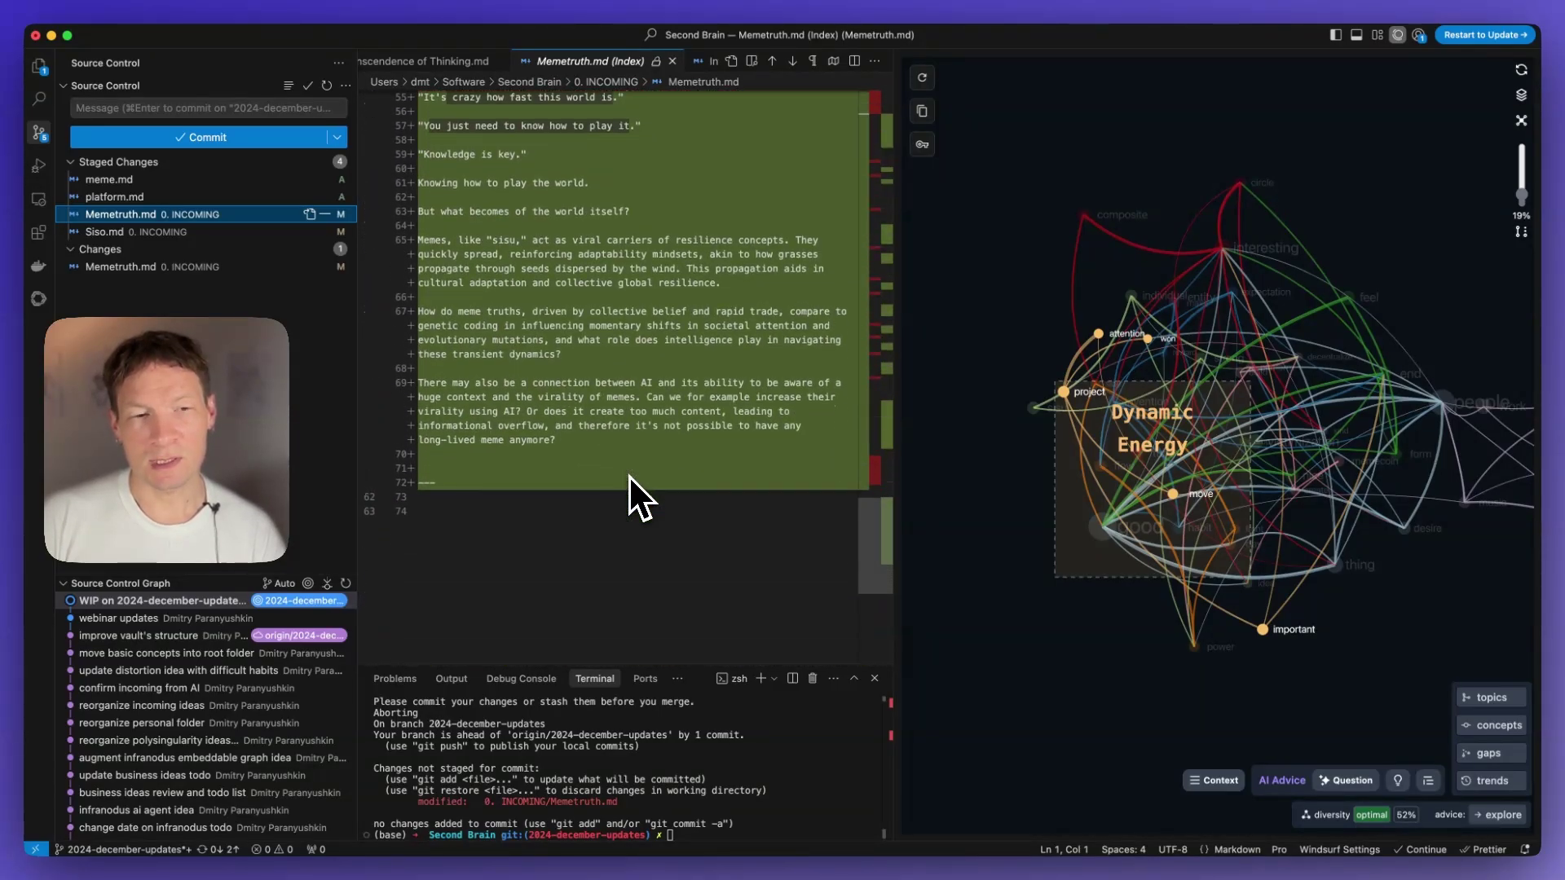
scroll(652, 230, "up", 20)
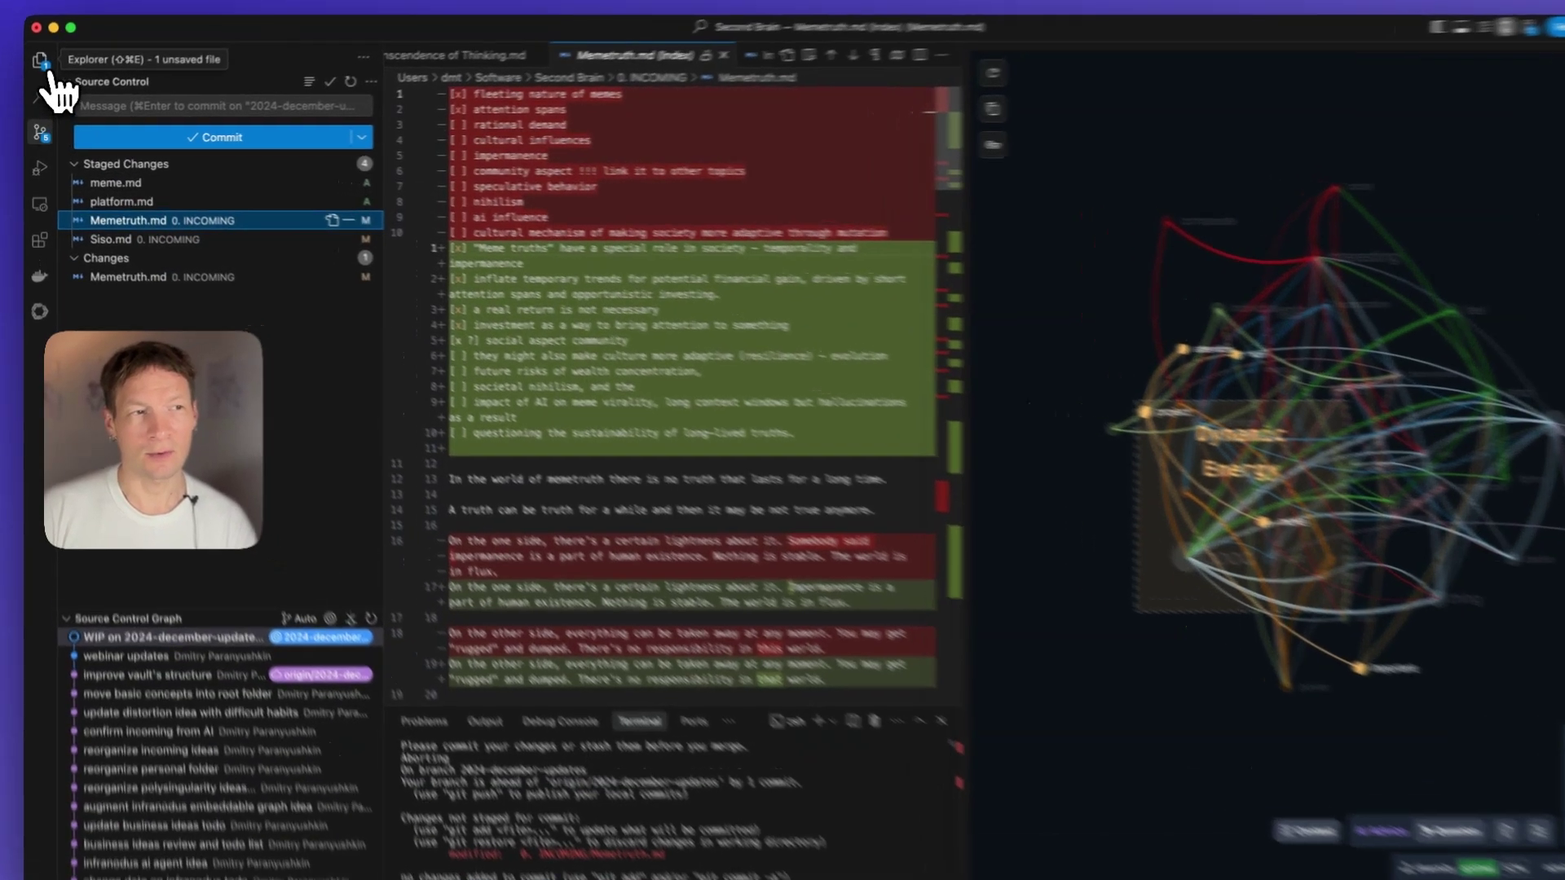
Visualize the differences in Memetruth.md from the 0. INCOMING folder as an InfraNodus graph.
left_click(38, 65)
scroll(233, 289, "down", 1)
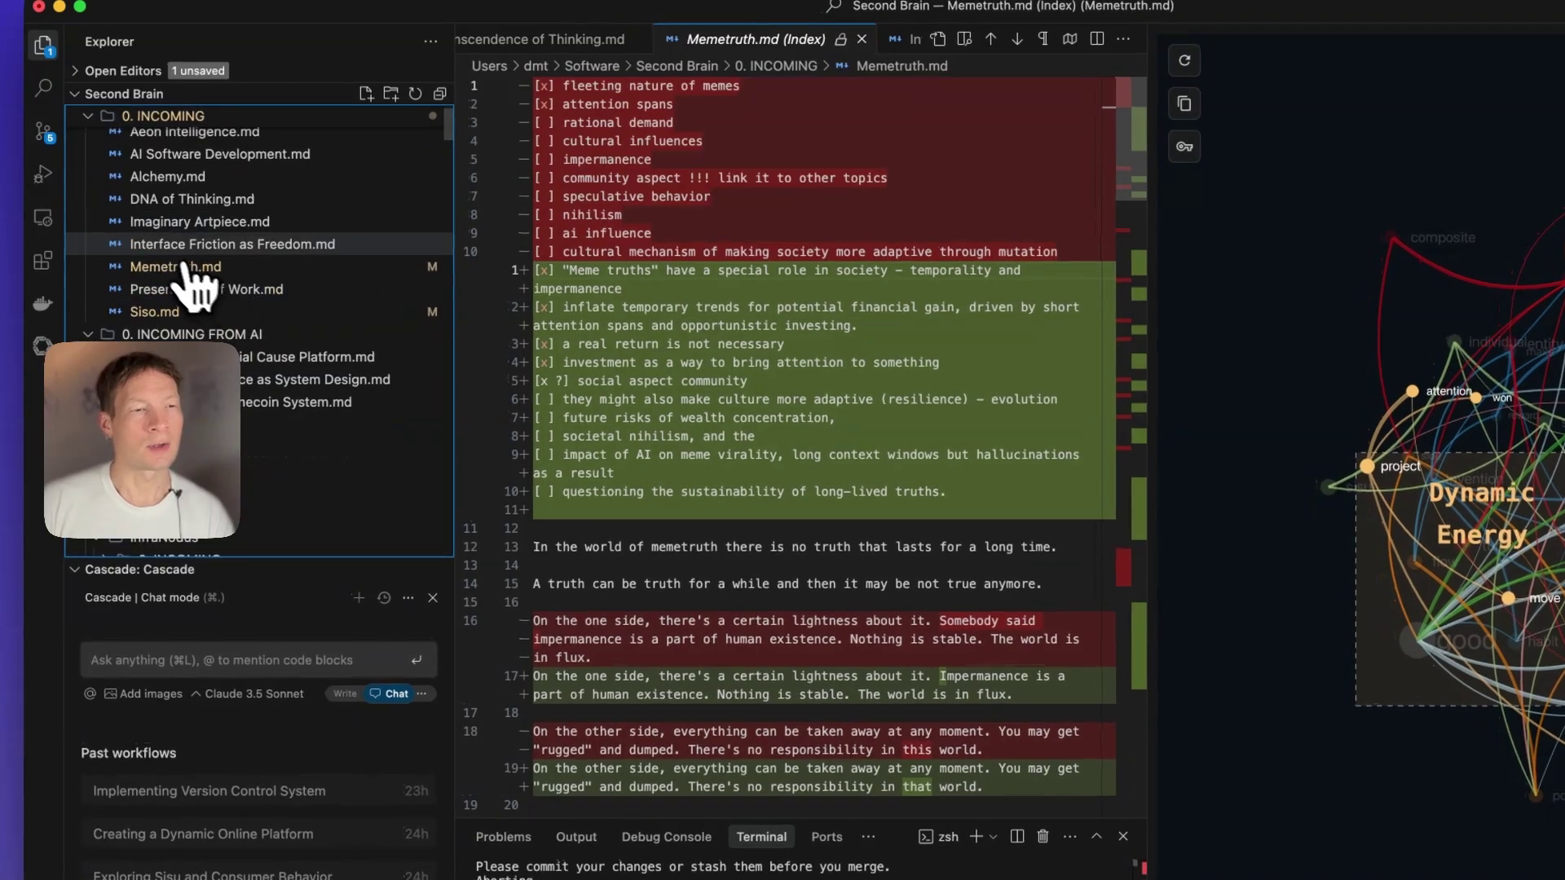
left_click(171, 269)
right_click(167, 267)
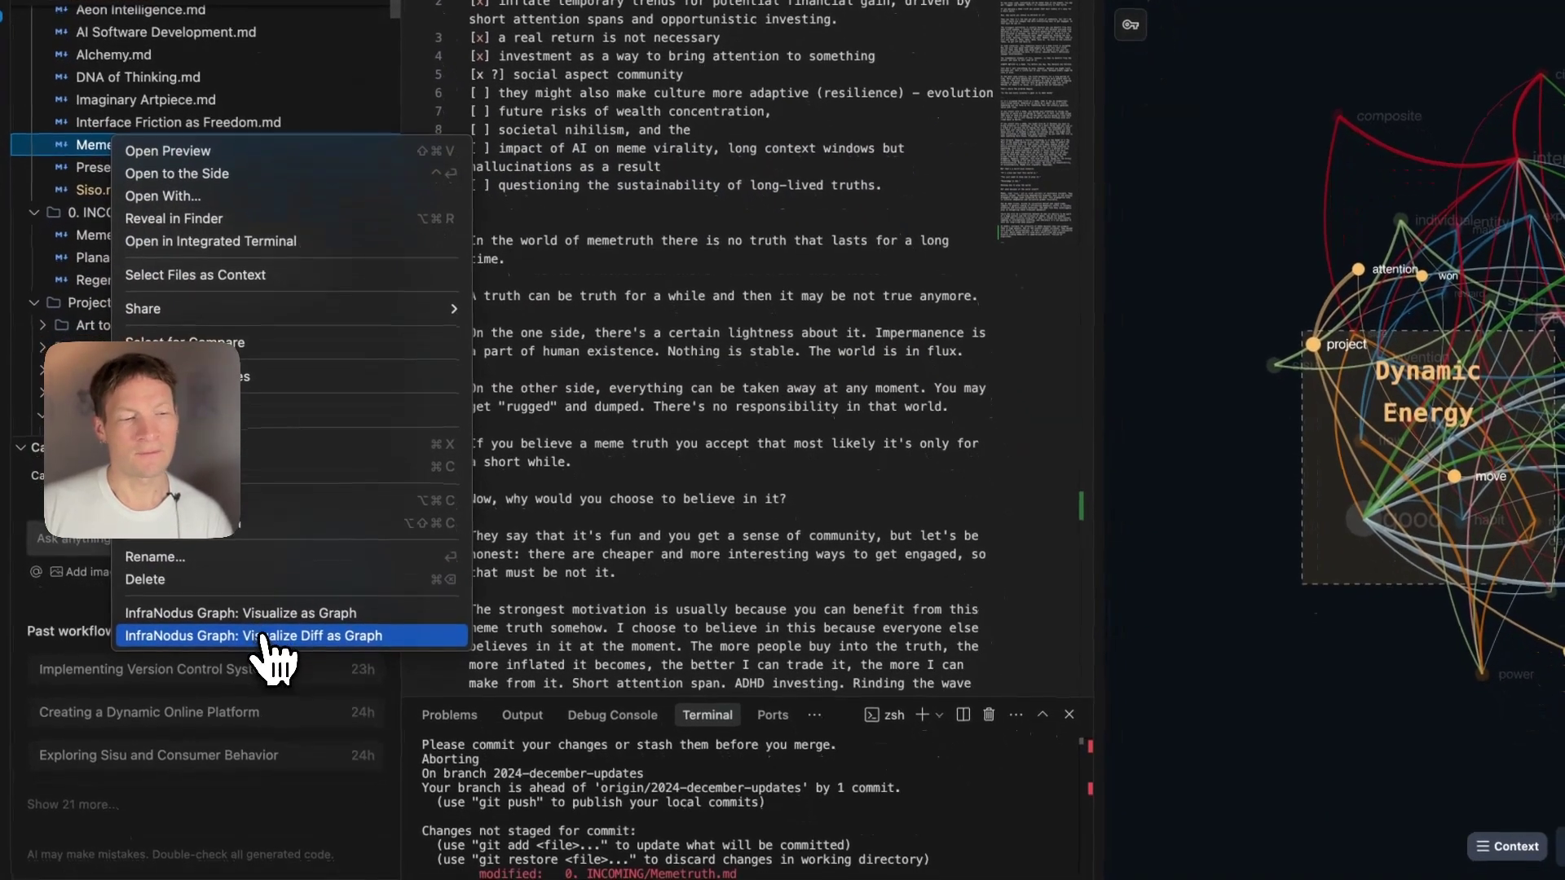
left_click(262, 637)
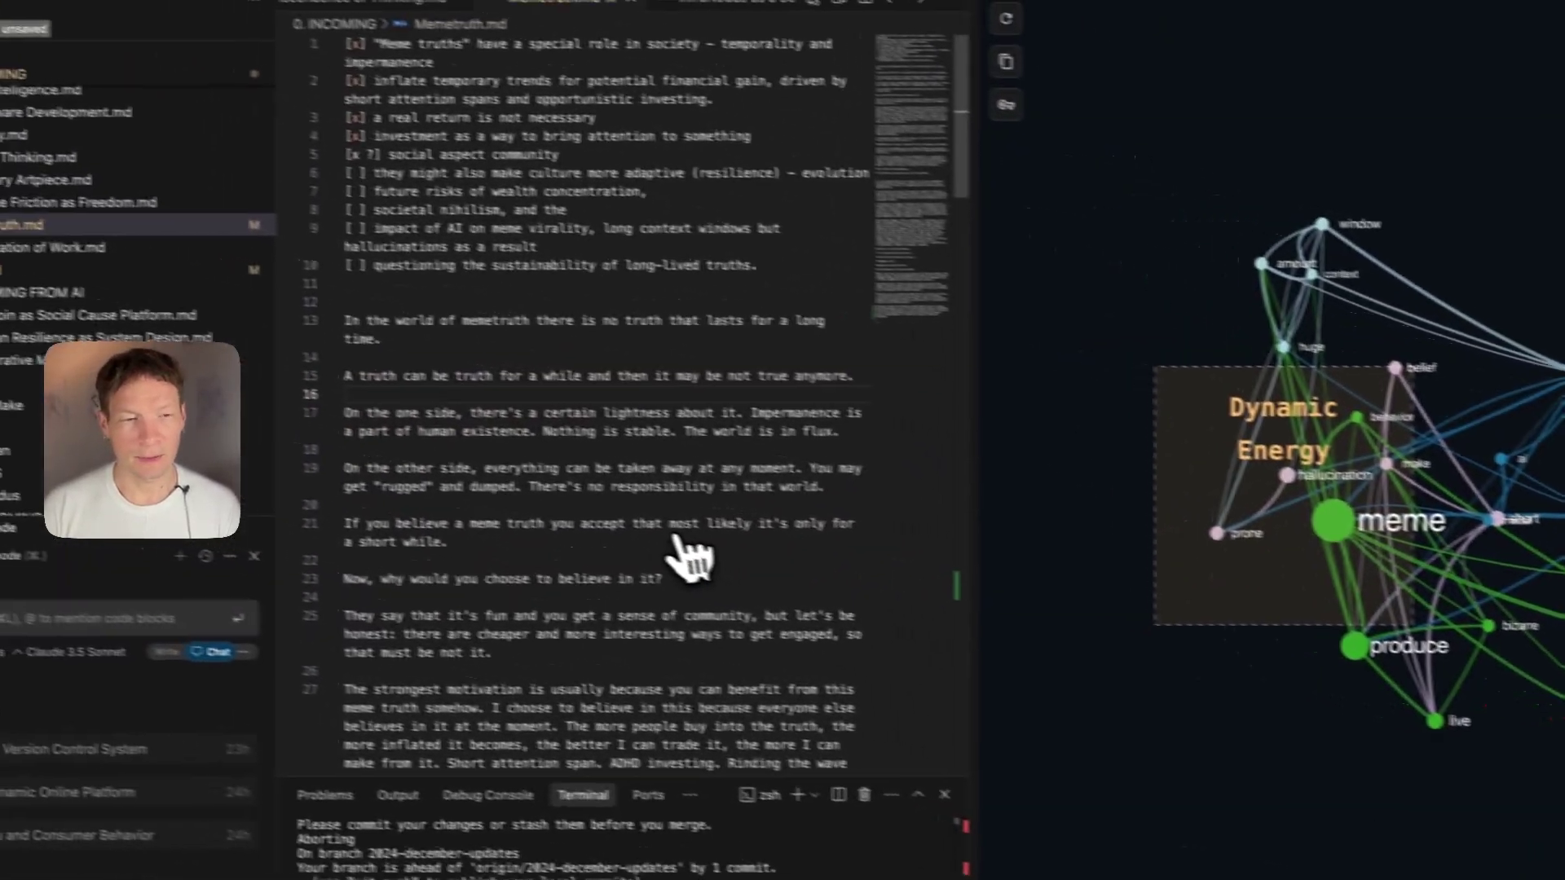
Switch to Obsidian and review the Memetruth note's checklist and opening paragraphs.
key("super+Tab")
left_click(538, 481)
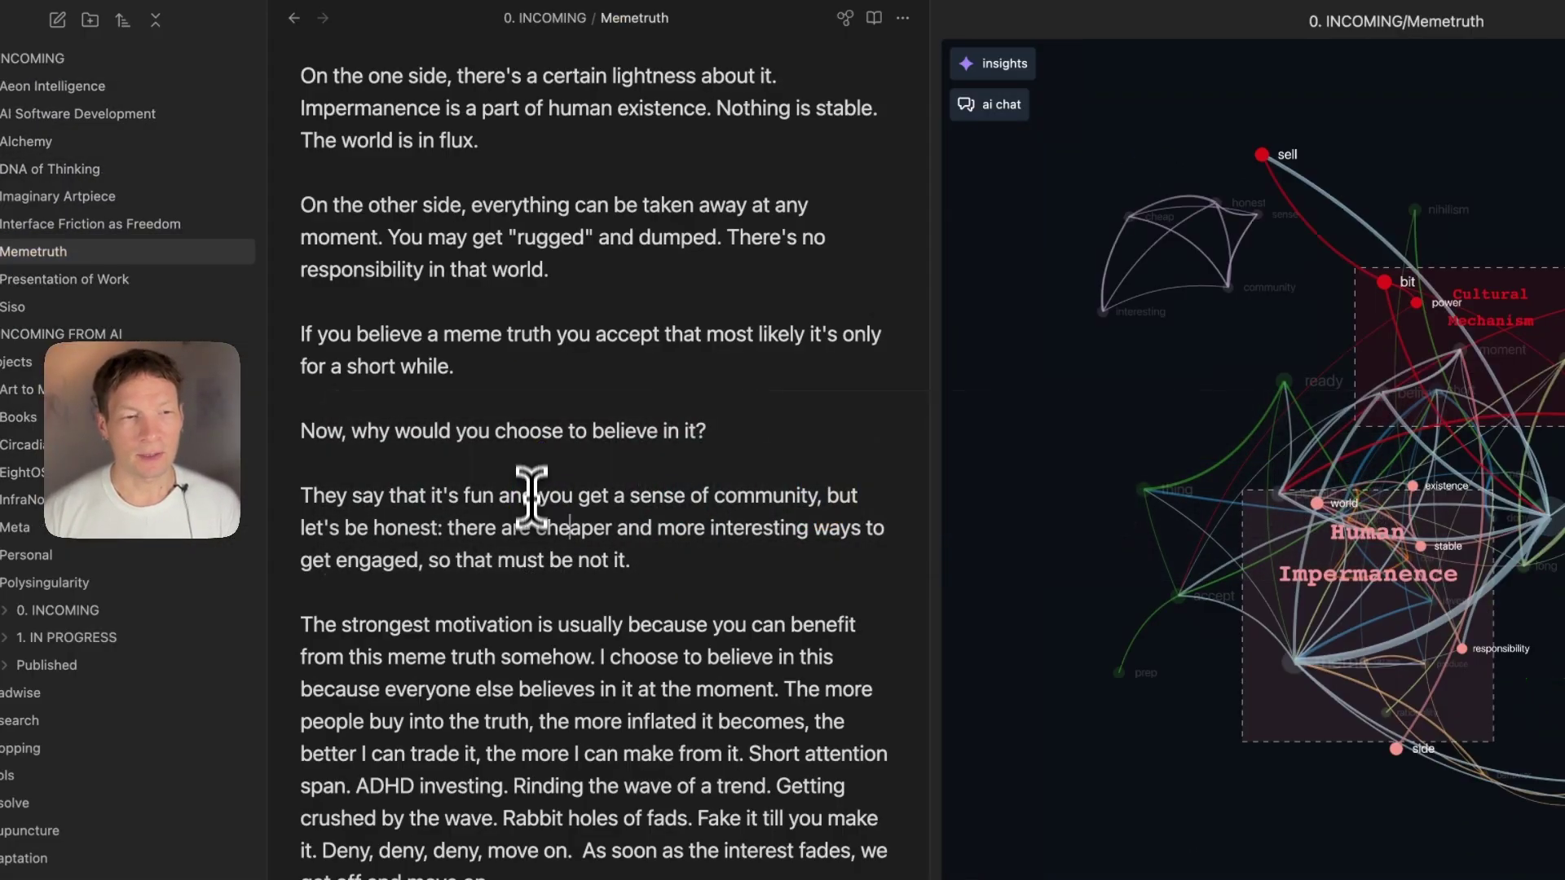
scroll(440, 228, "up", 10)
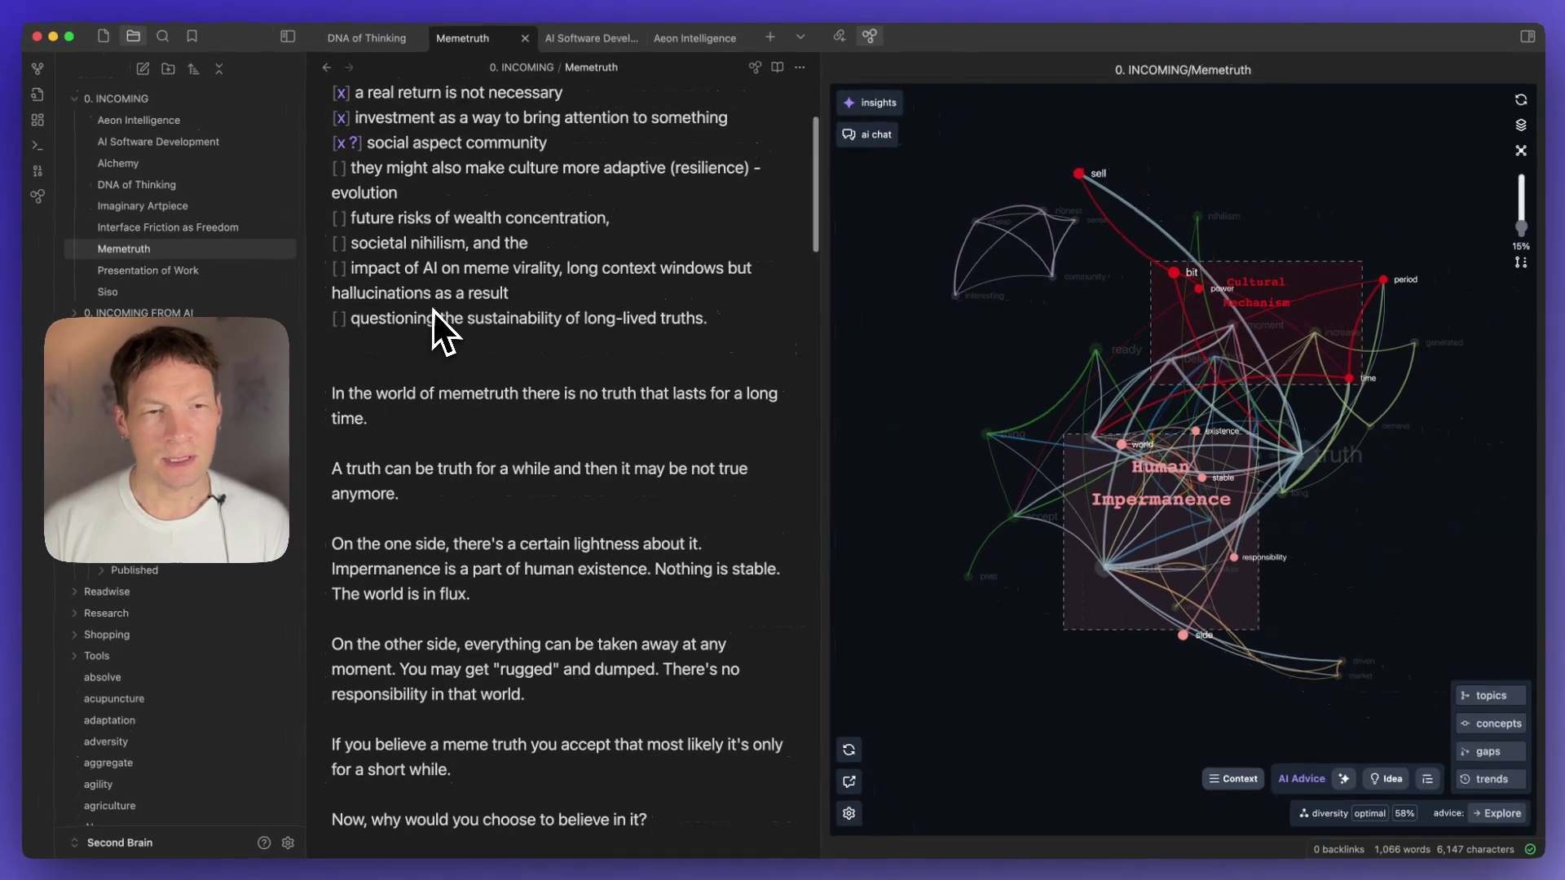
scroll(369, 461, "down", 4)
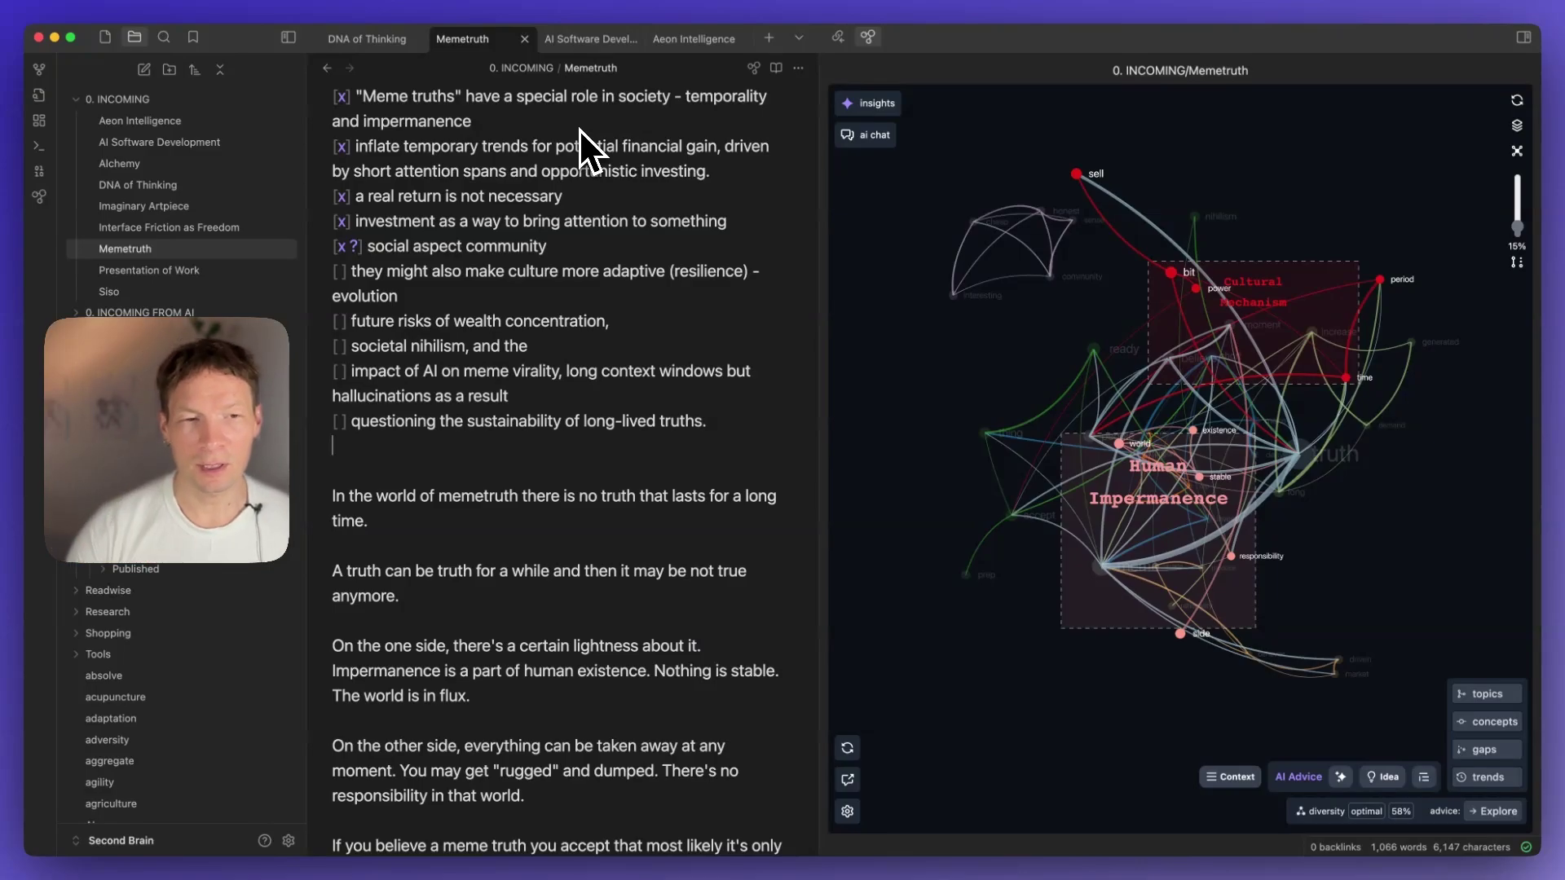
Switch to the browser and look over the featured articles on the Polysingularity home page.
key("super+Tab")
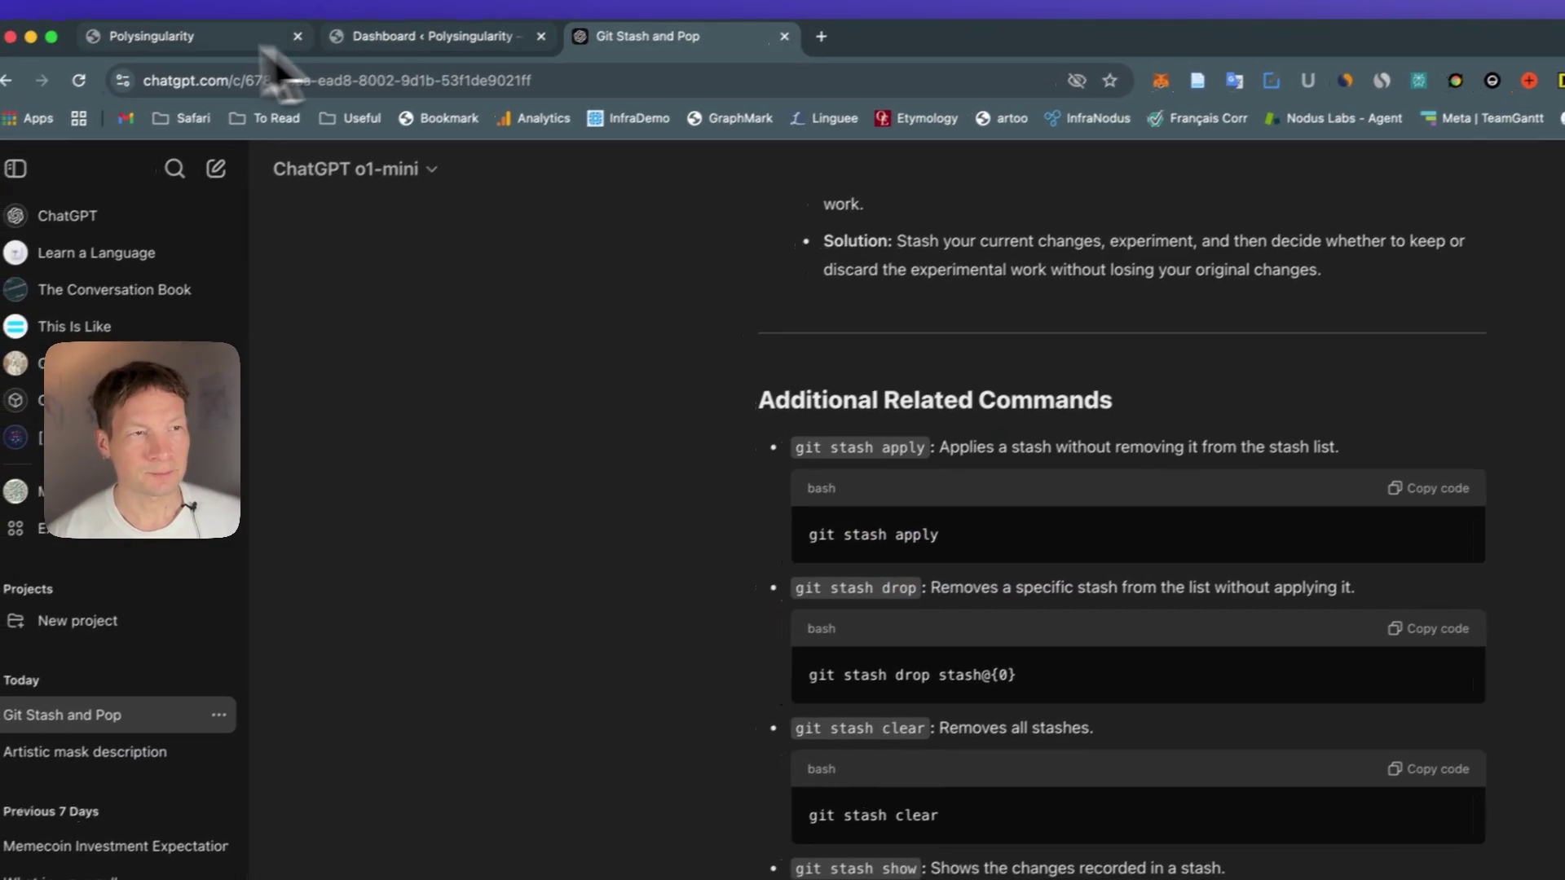
left_click(187, 41)
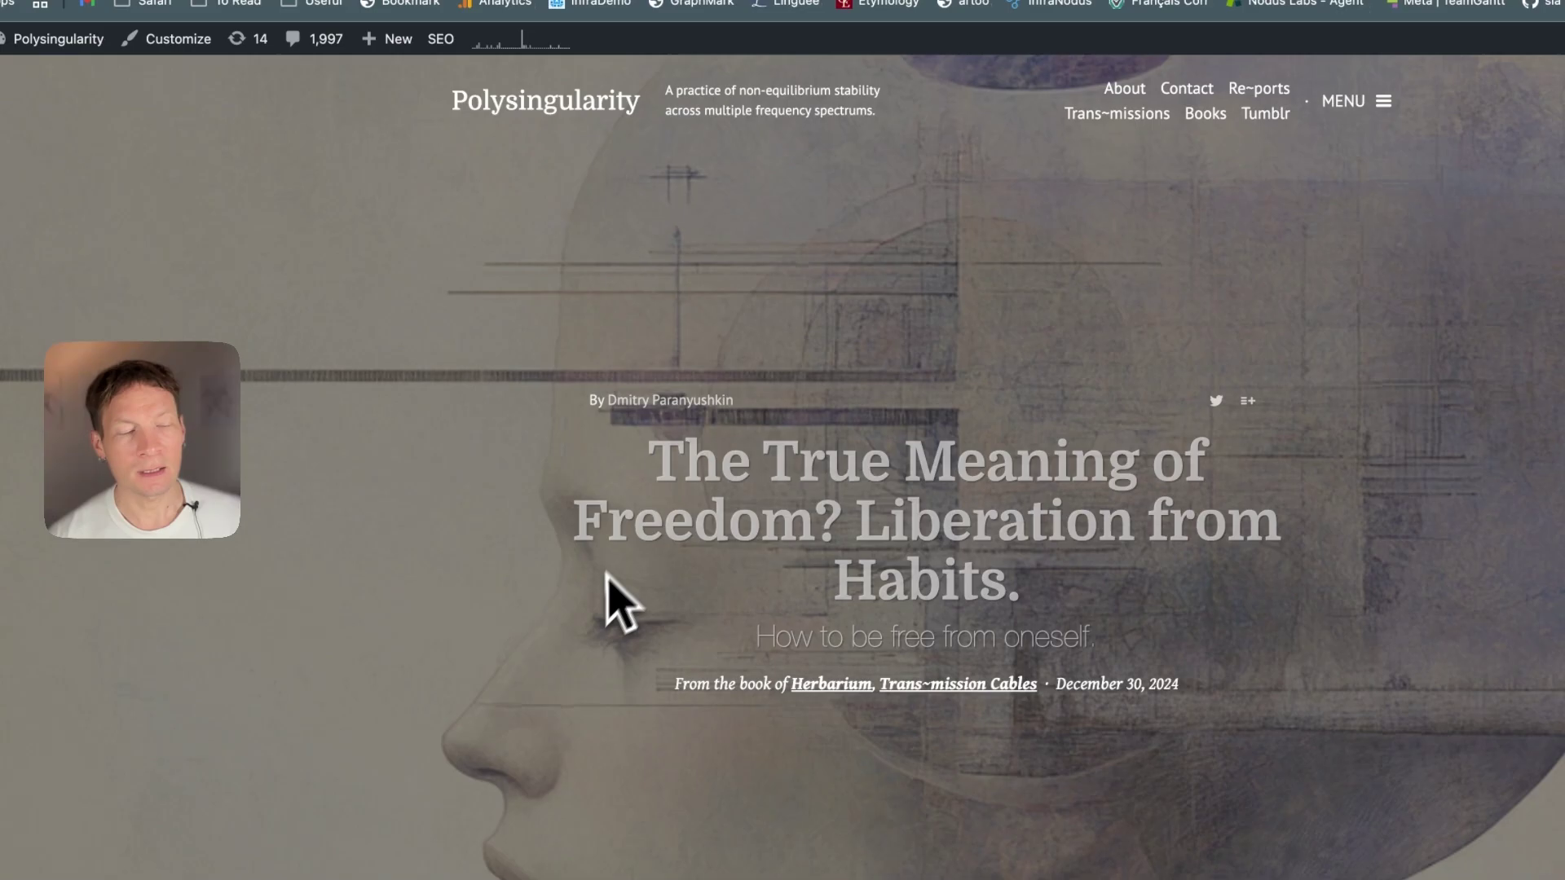
scroll(607, 575, "down", 7)
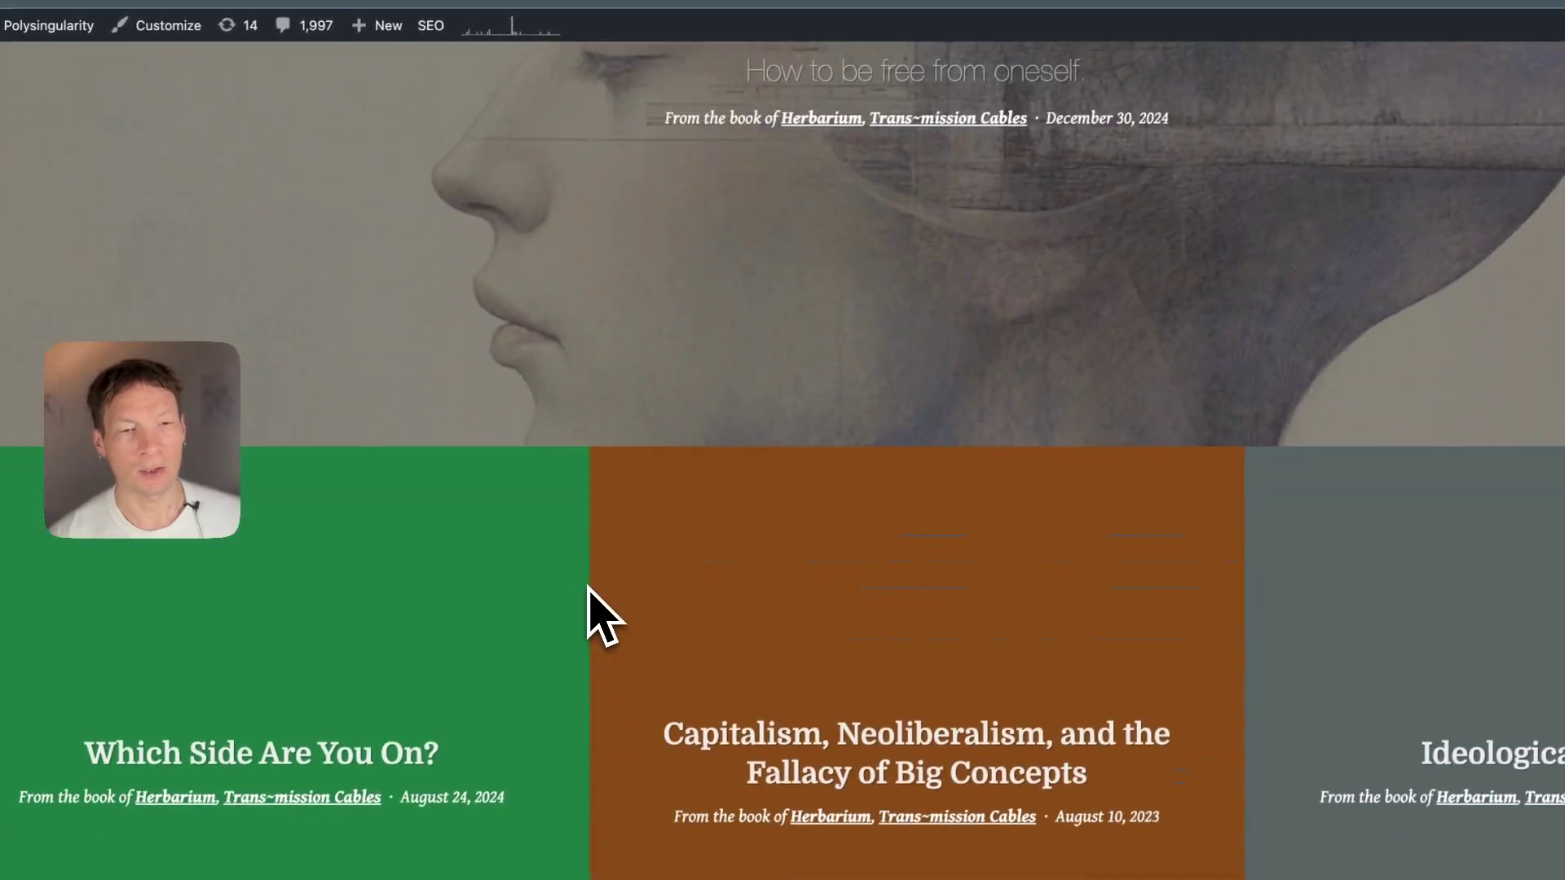
scroll(587, 586, "up", 7)
Return to Obsidian and reread the Memetruth checklist together with the note's opening paragraphs.
key("super+Tab")
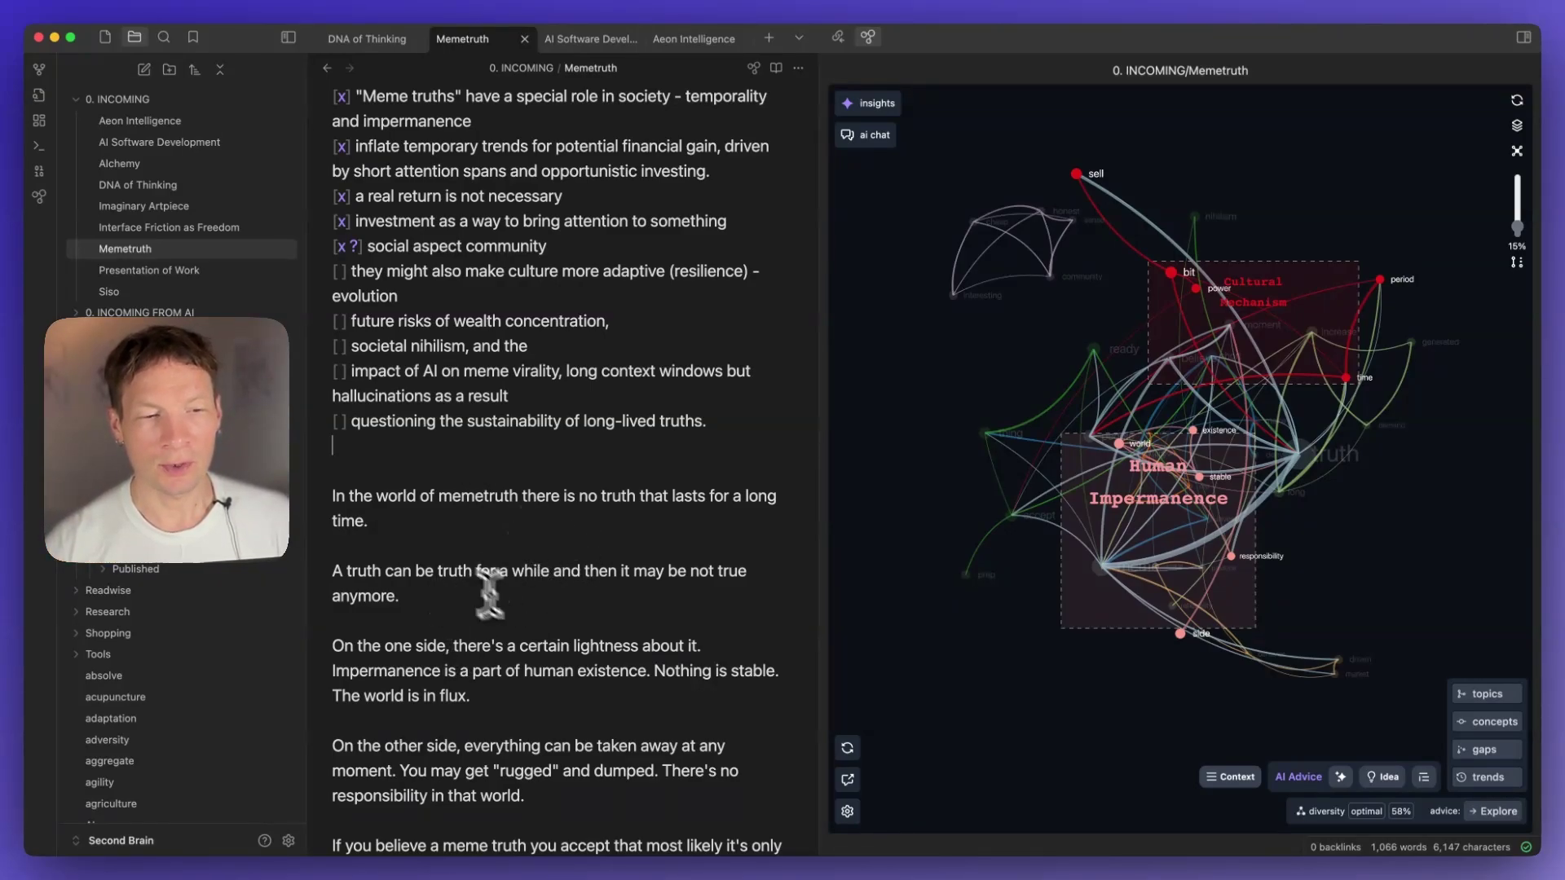
scroll(514, 623, "down", 2)
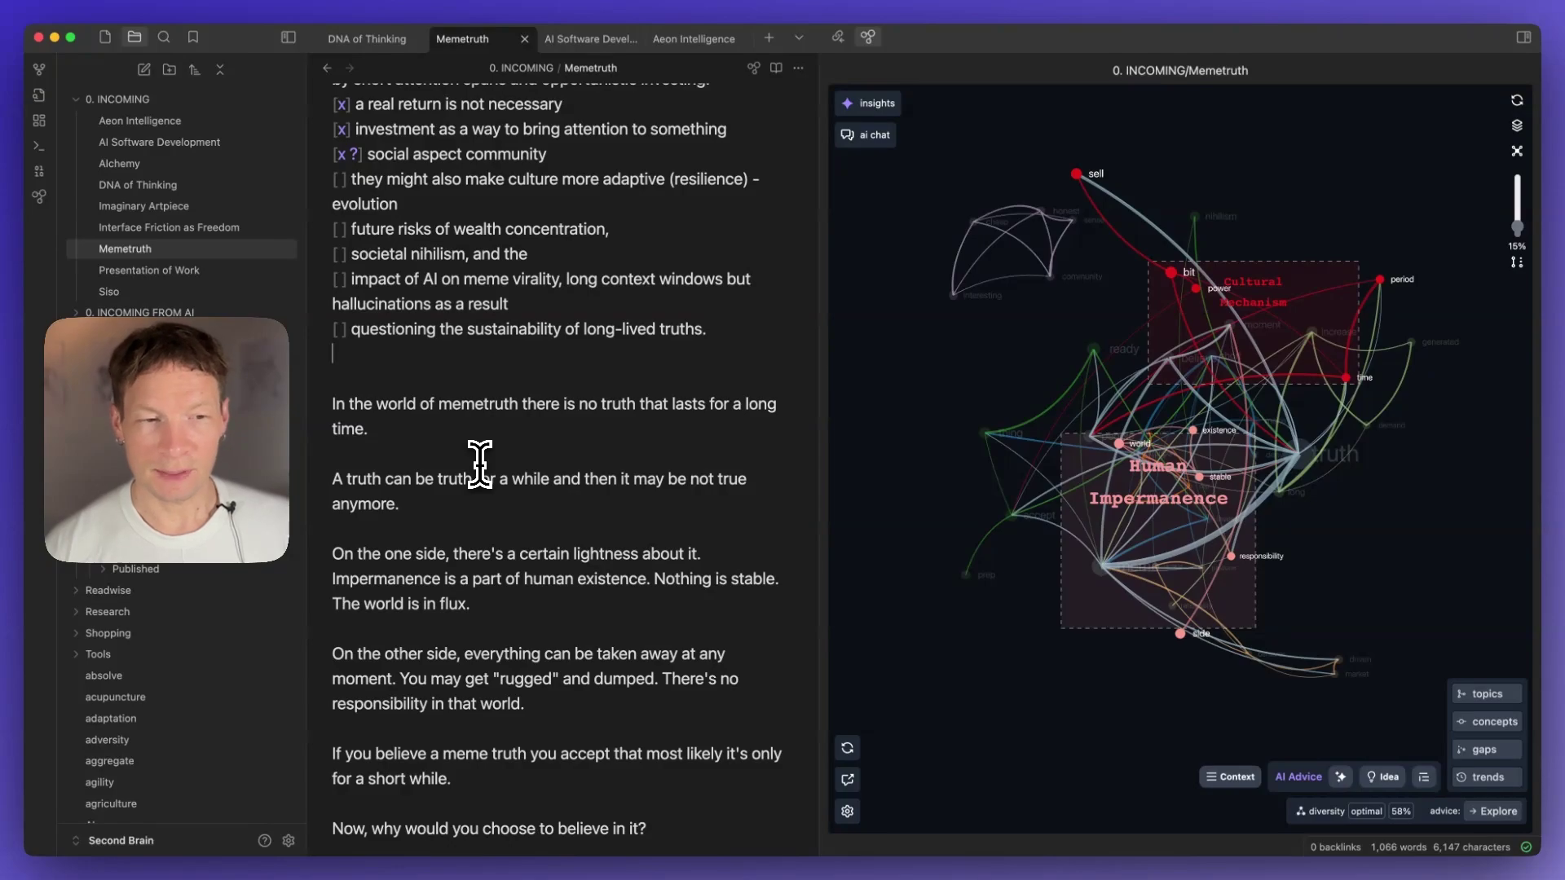
scroll(479, 464, "up", 3)
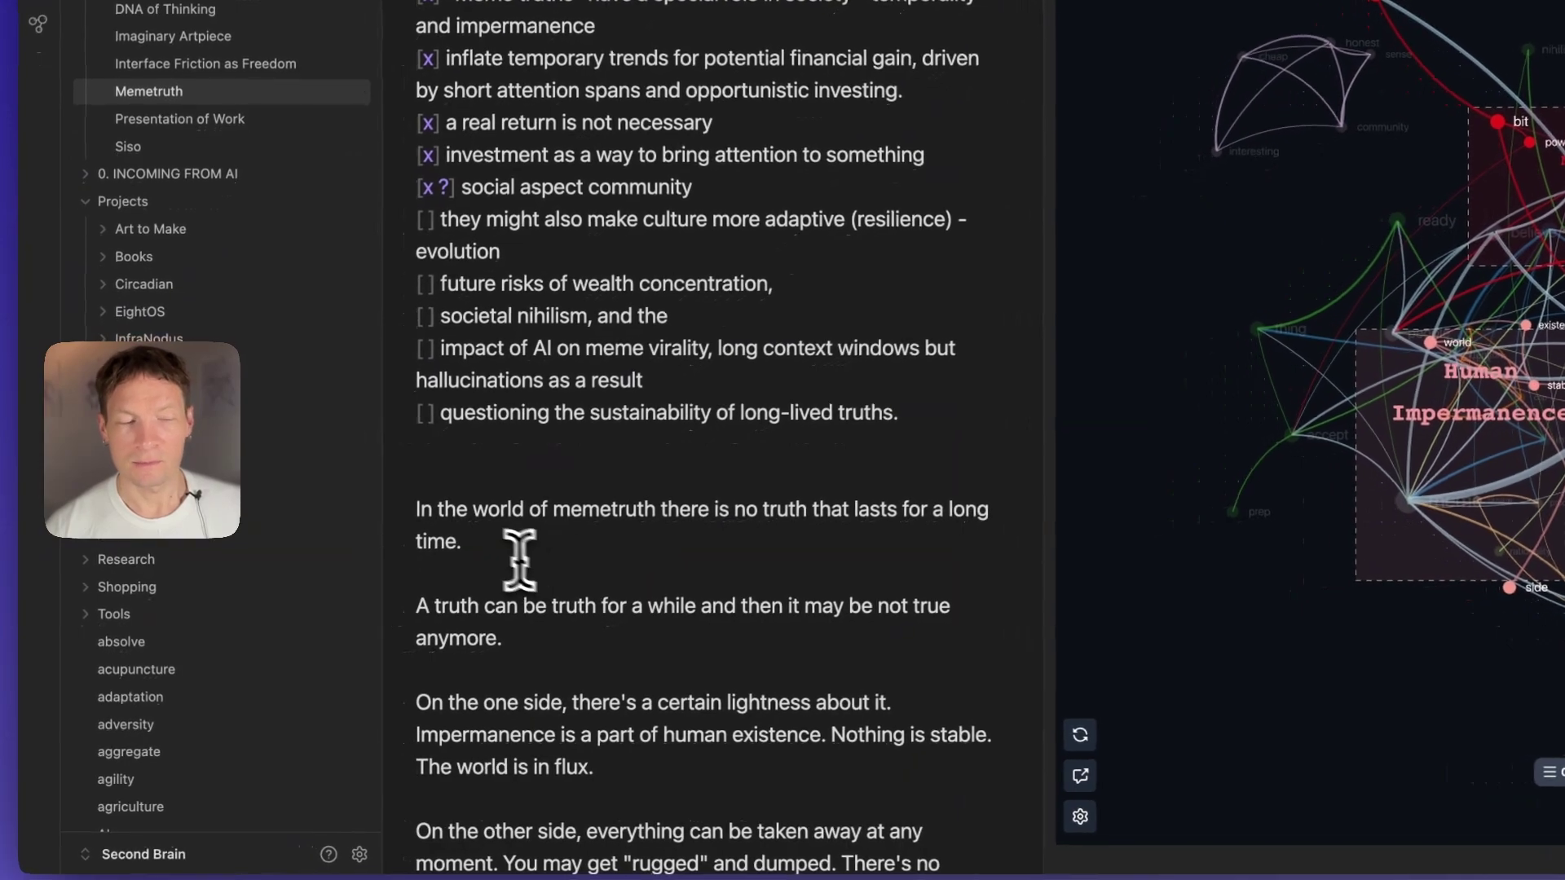
scroll(563, 583, "down", 2)
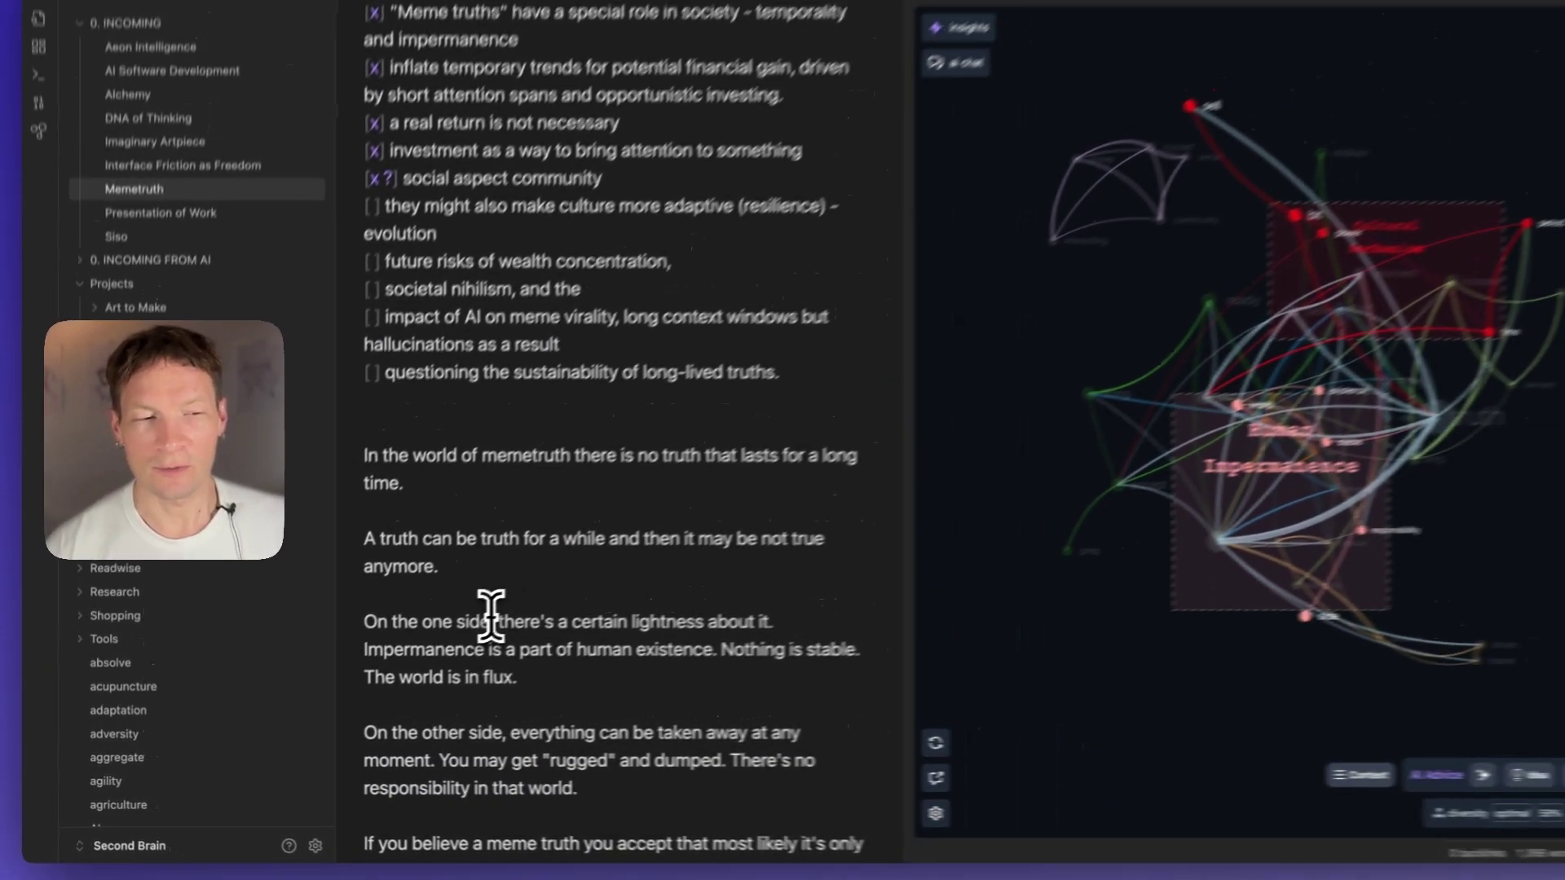
scroll(490, 538, "up", 2)
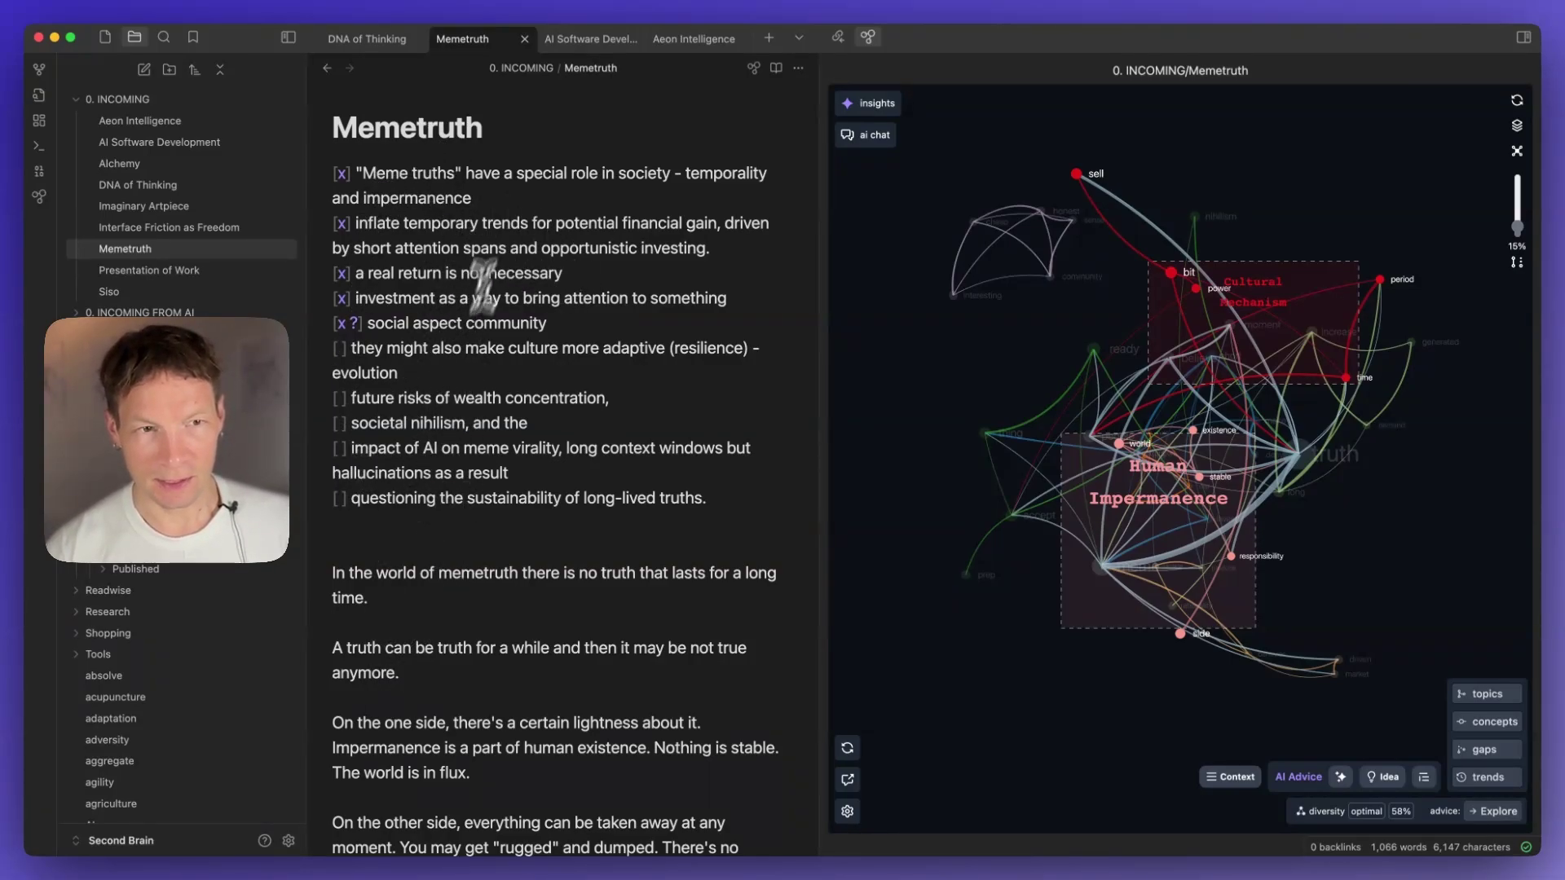
scroll(412, 656, "down", 3)
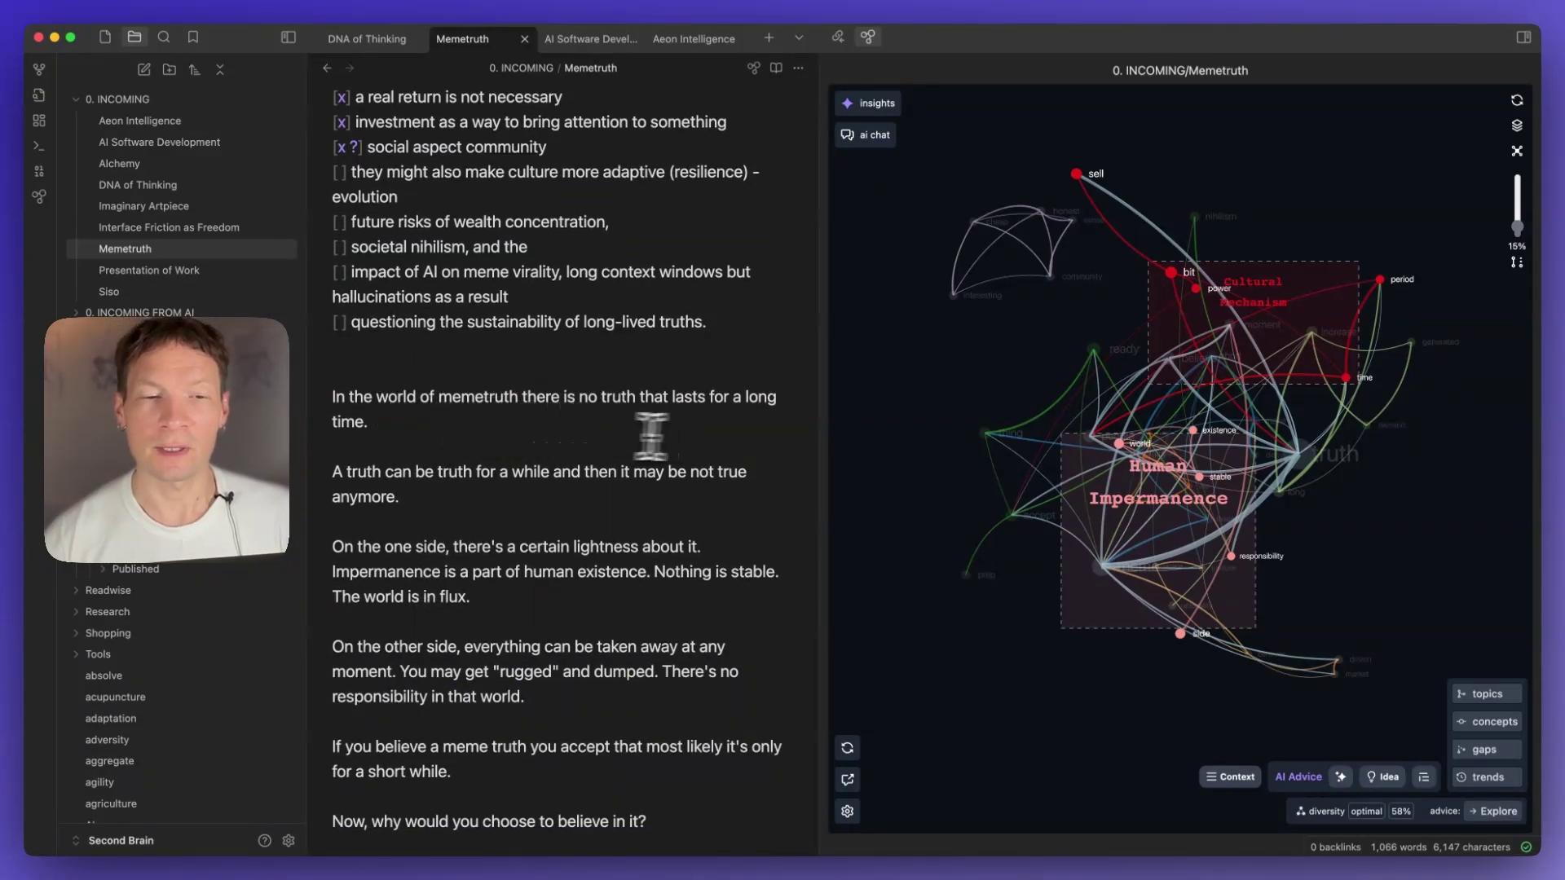
scroll(468, 448, "down", 3)
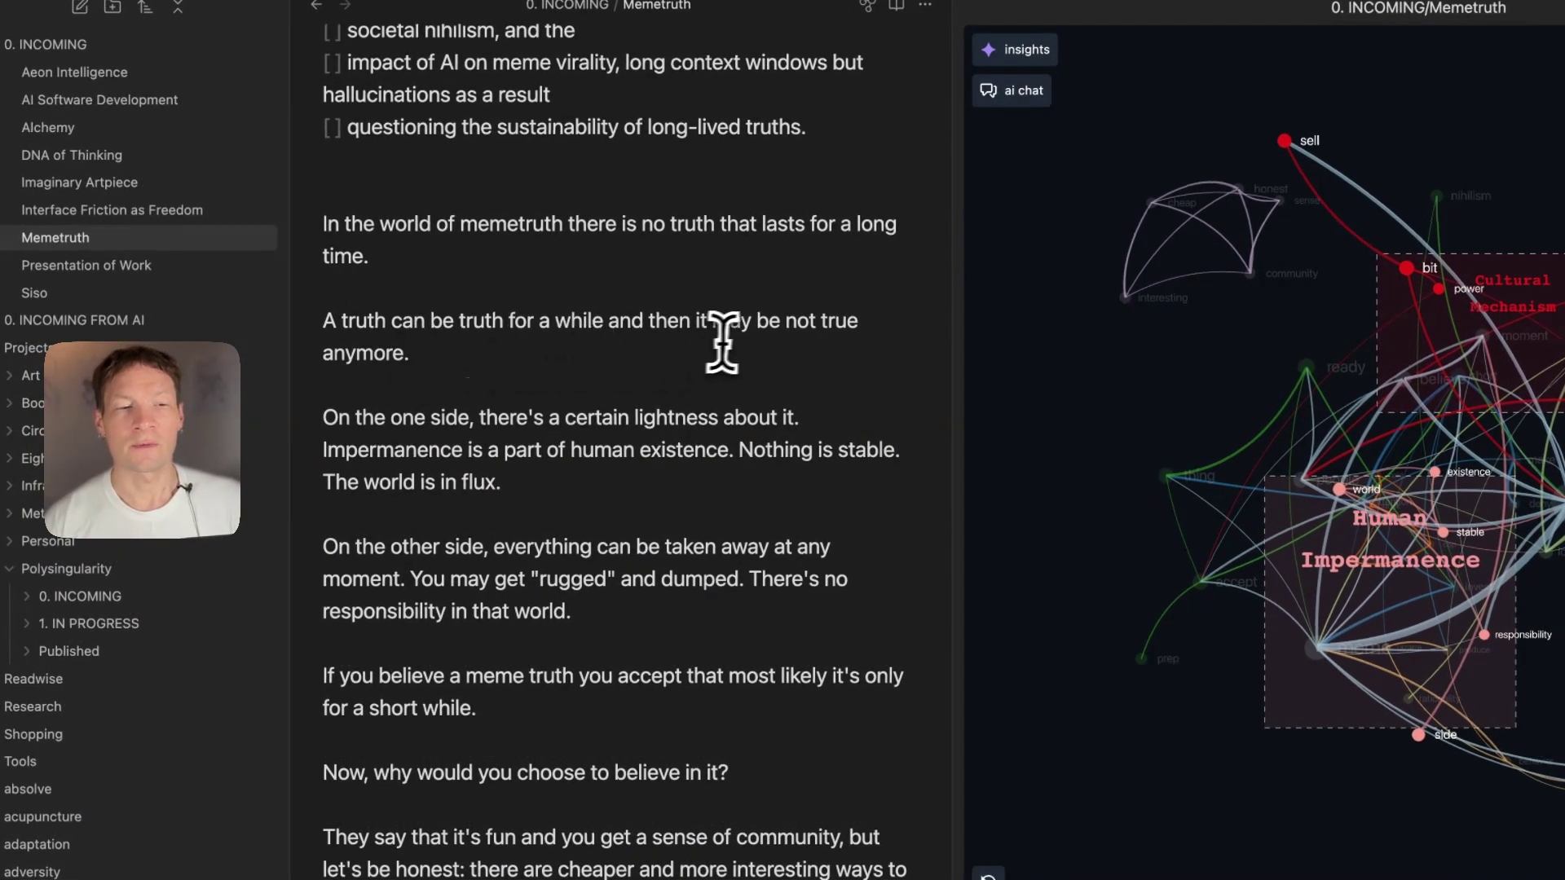
Check the paragraphs on impermanence, being "rugged" and short-lived belief against the checklist's first item on temporality.
left_click(417, 353)
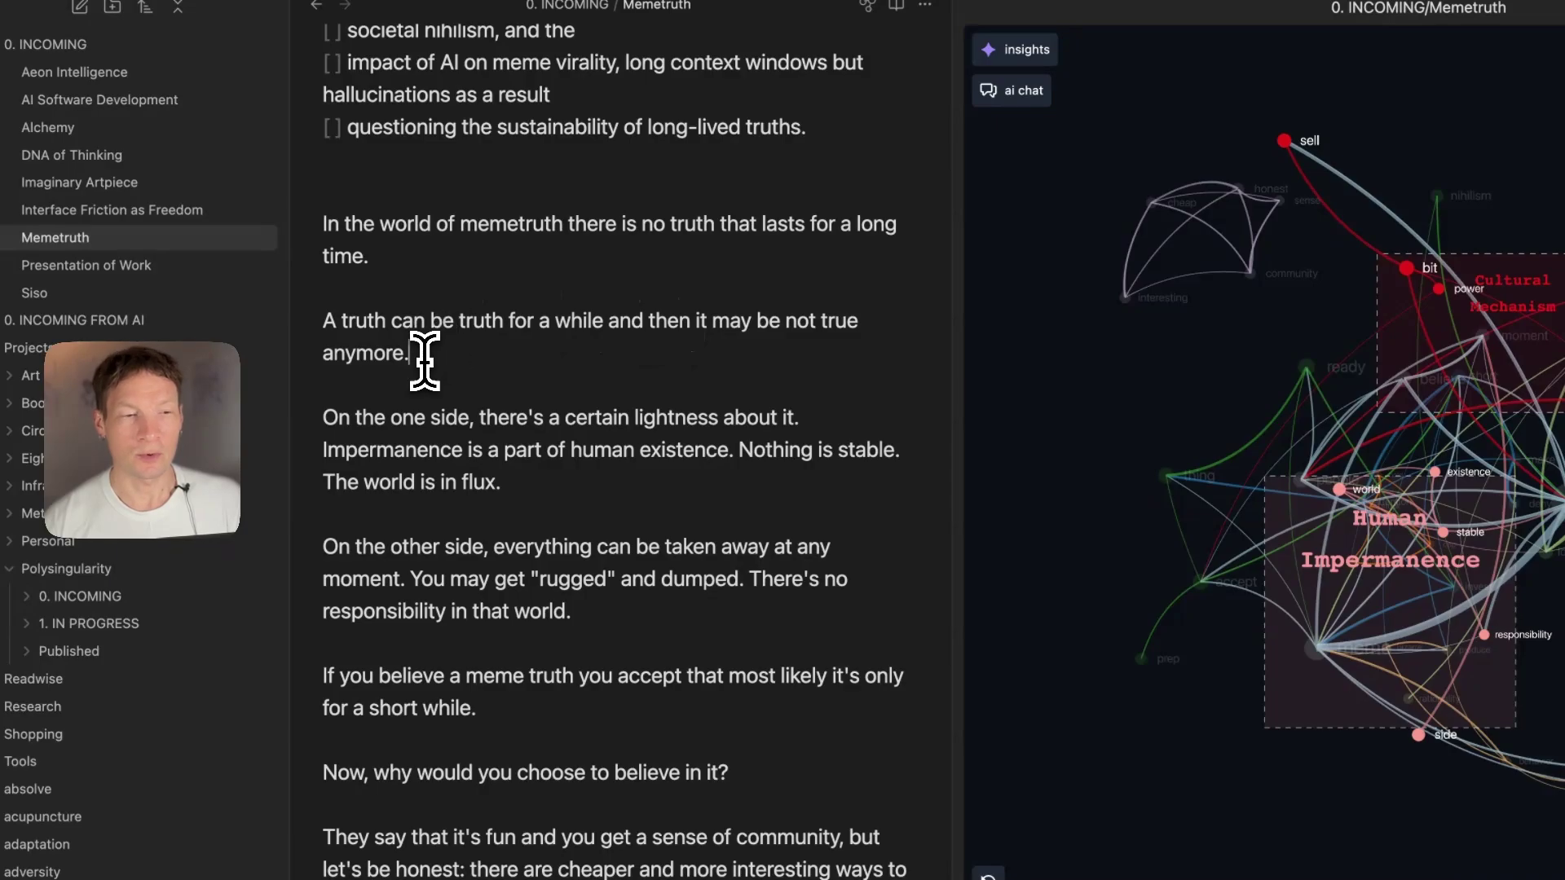
scroll(444, 424, "down", 2)
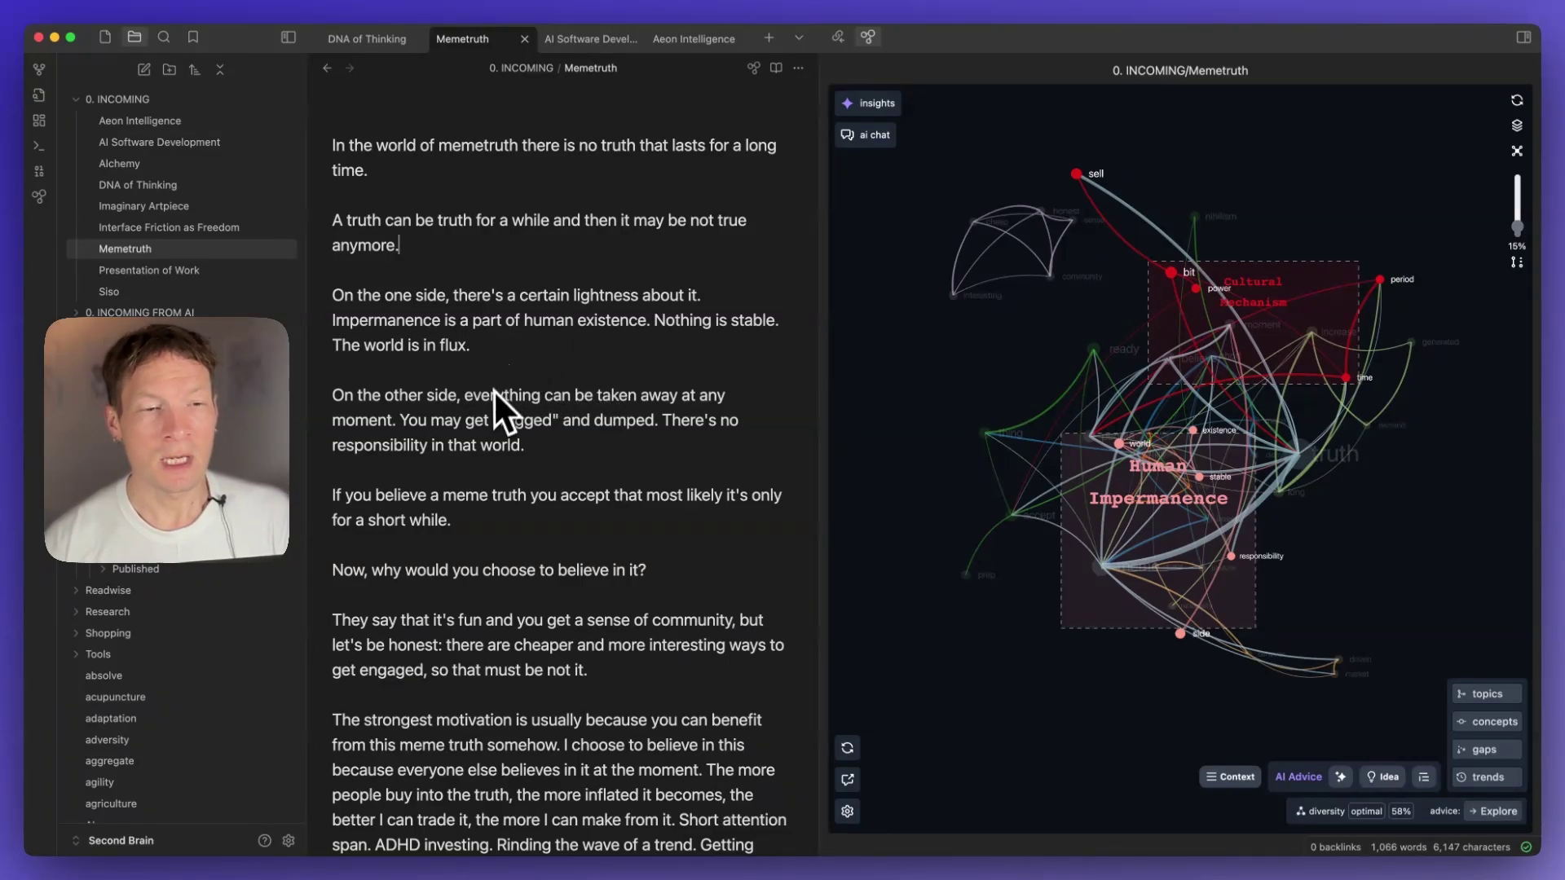
scroll(487, 399, "down", 2)
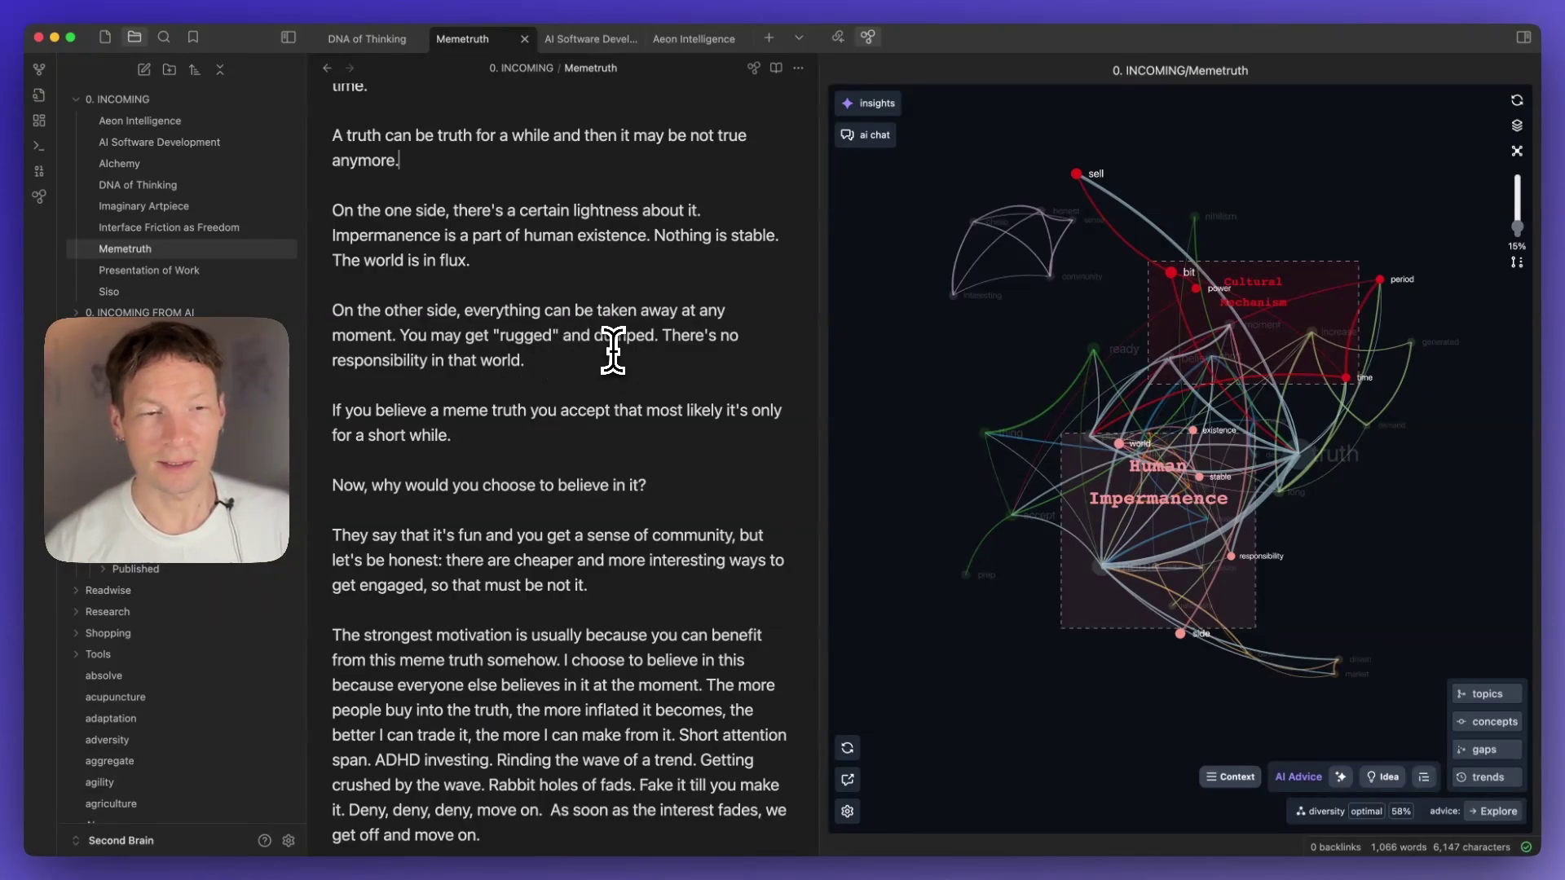
left_click(536, 340)
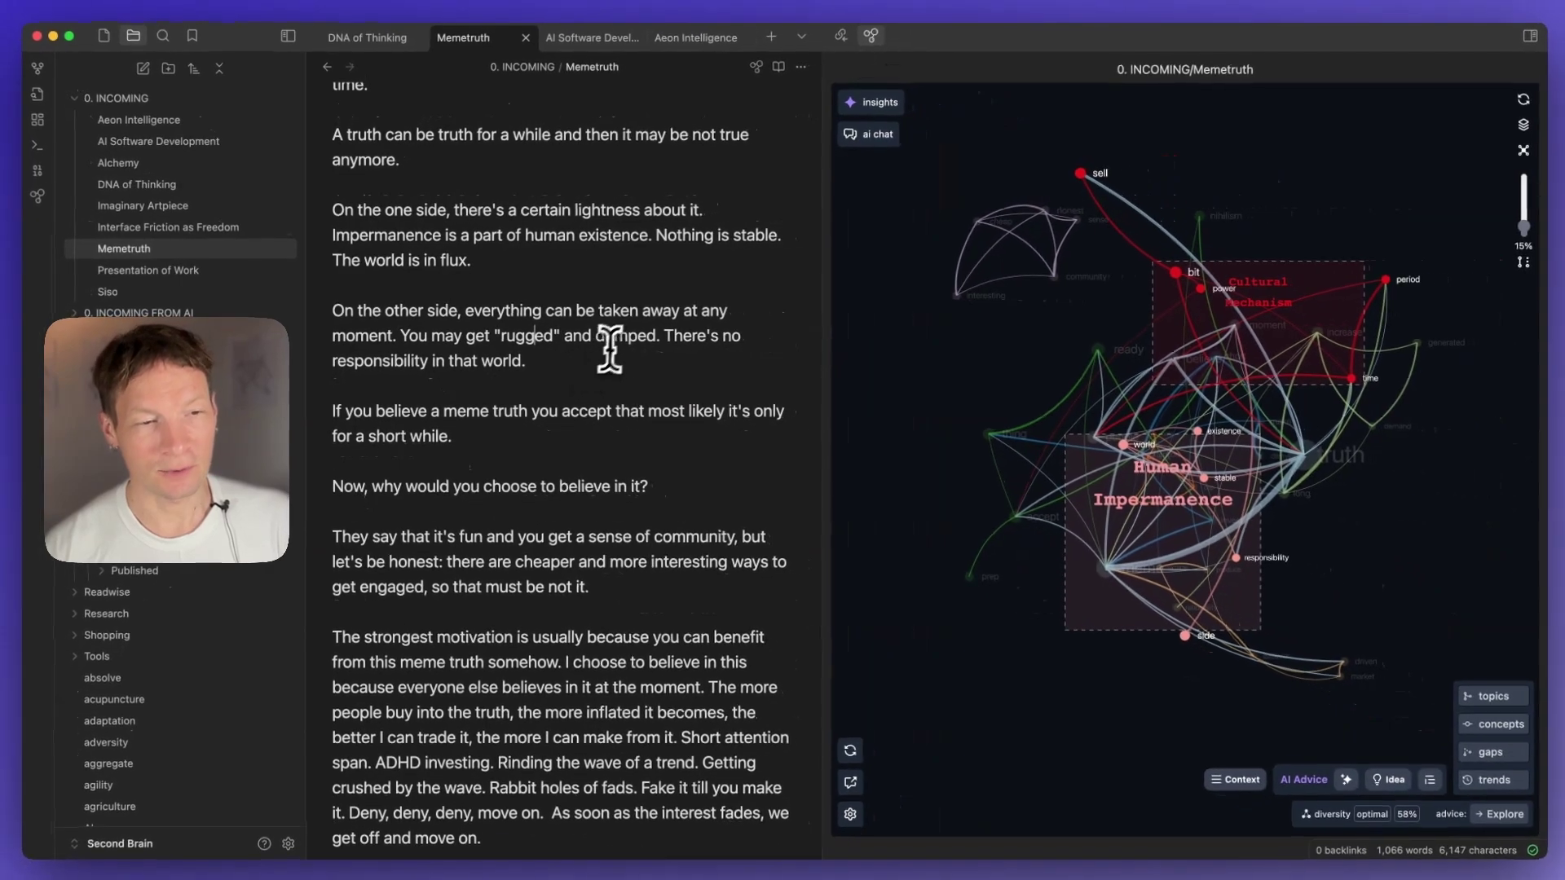
scroll(440, 448, "down", 2)
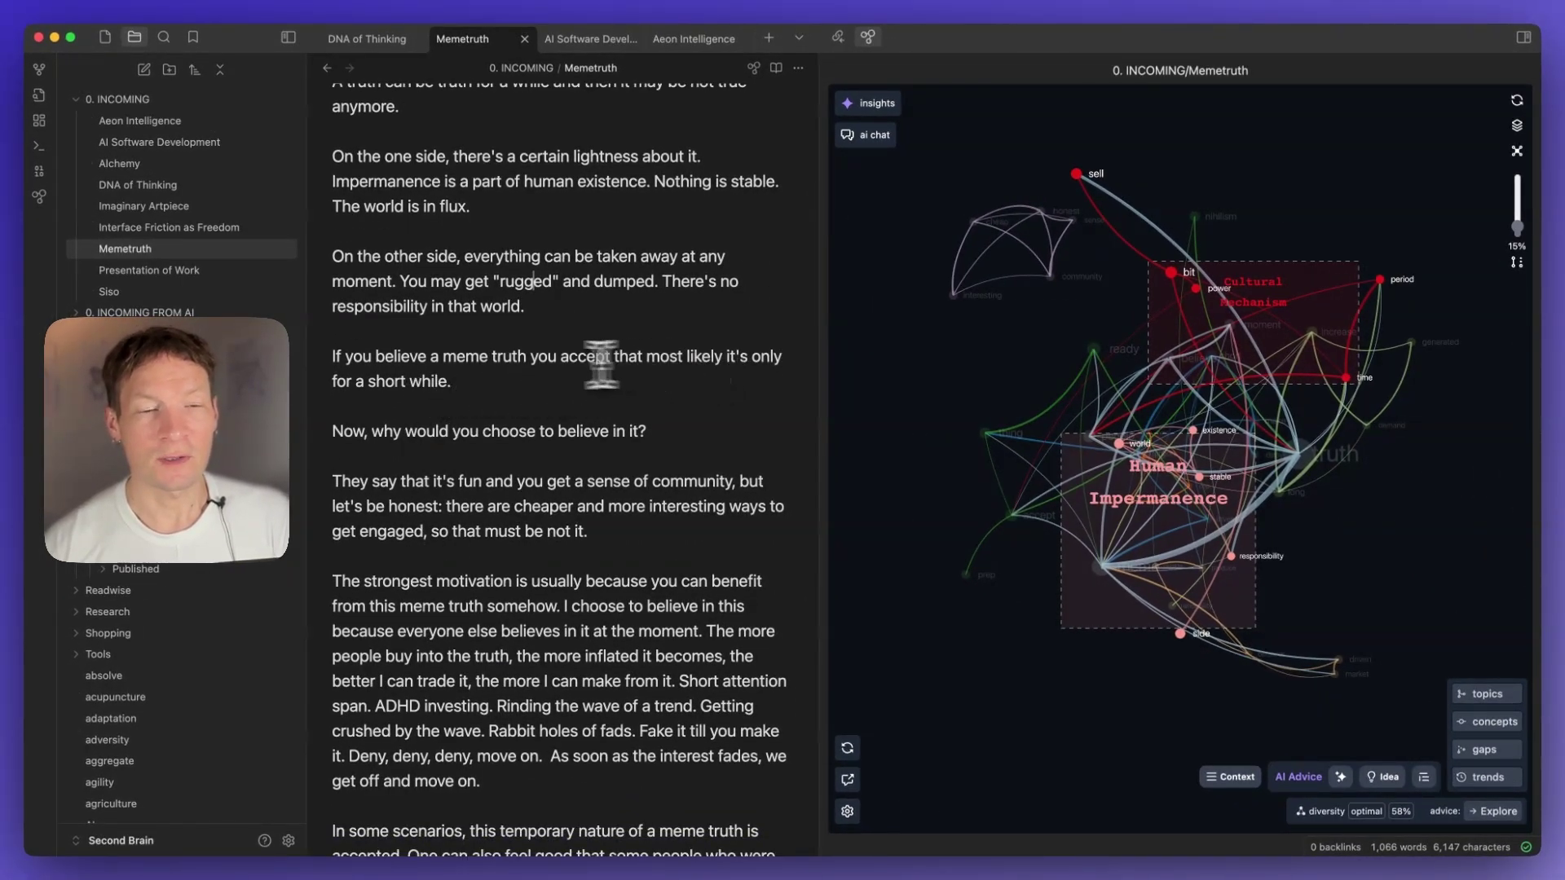
left_click(518, 379)
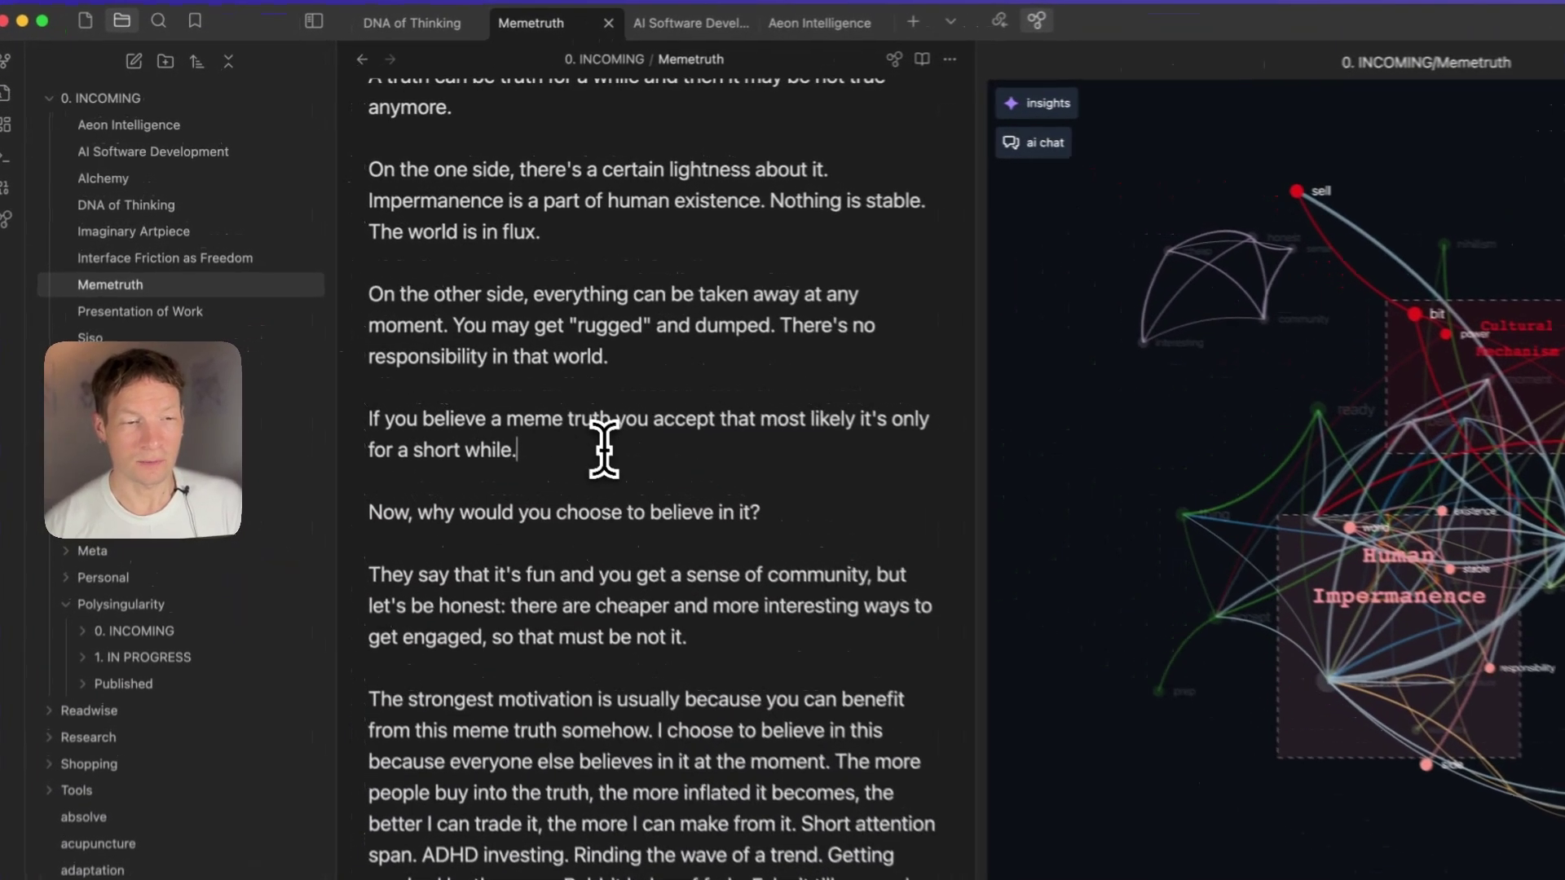
scroll(570, 511, "down", 3)
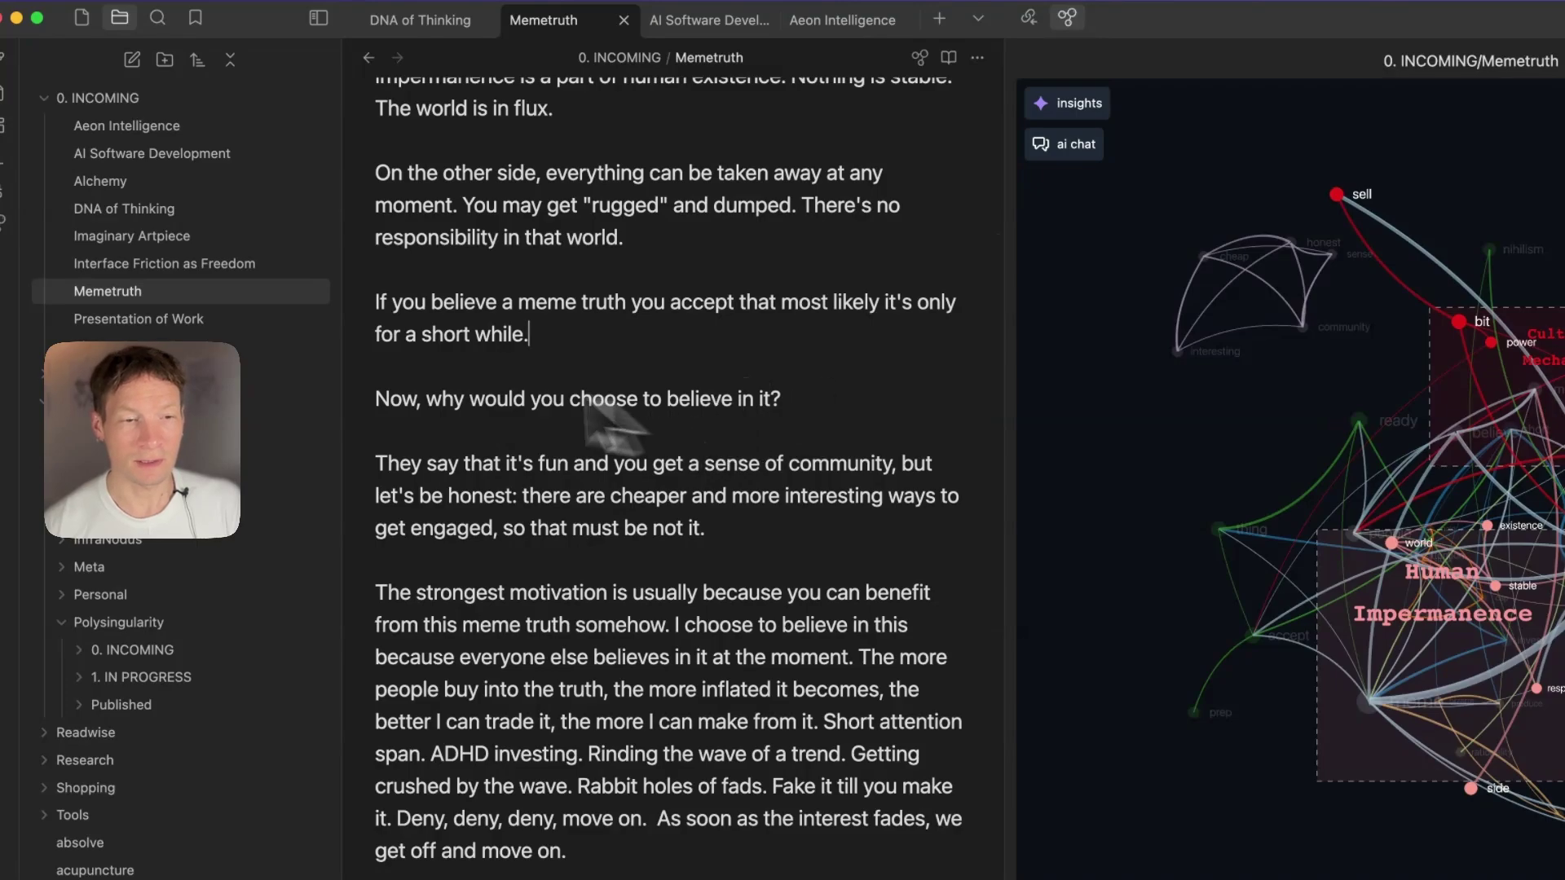
scroll(664, 273, "up", 12)
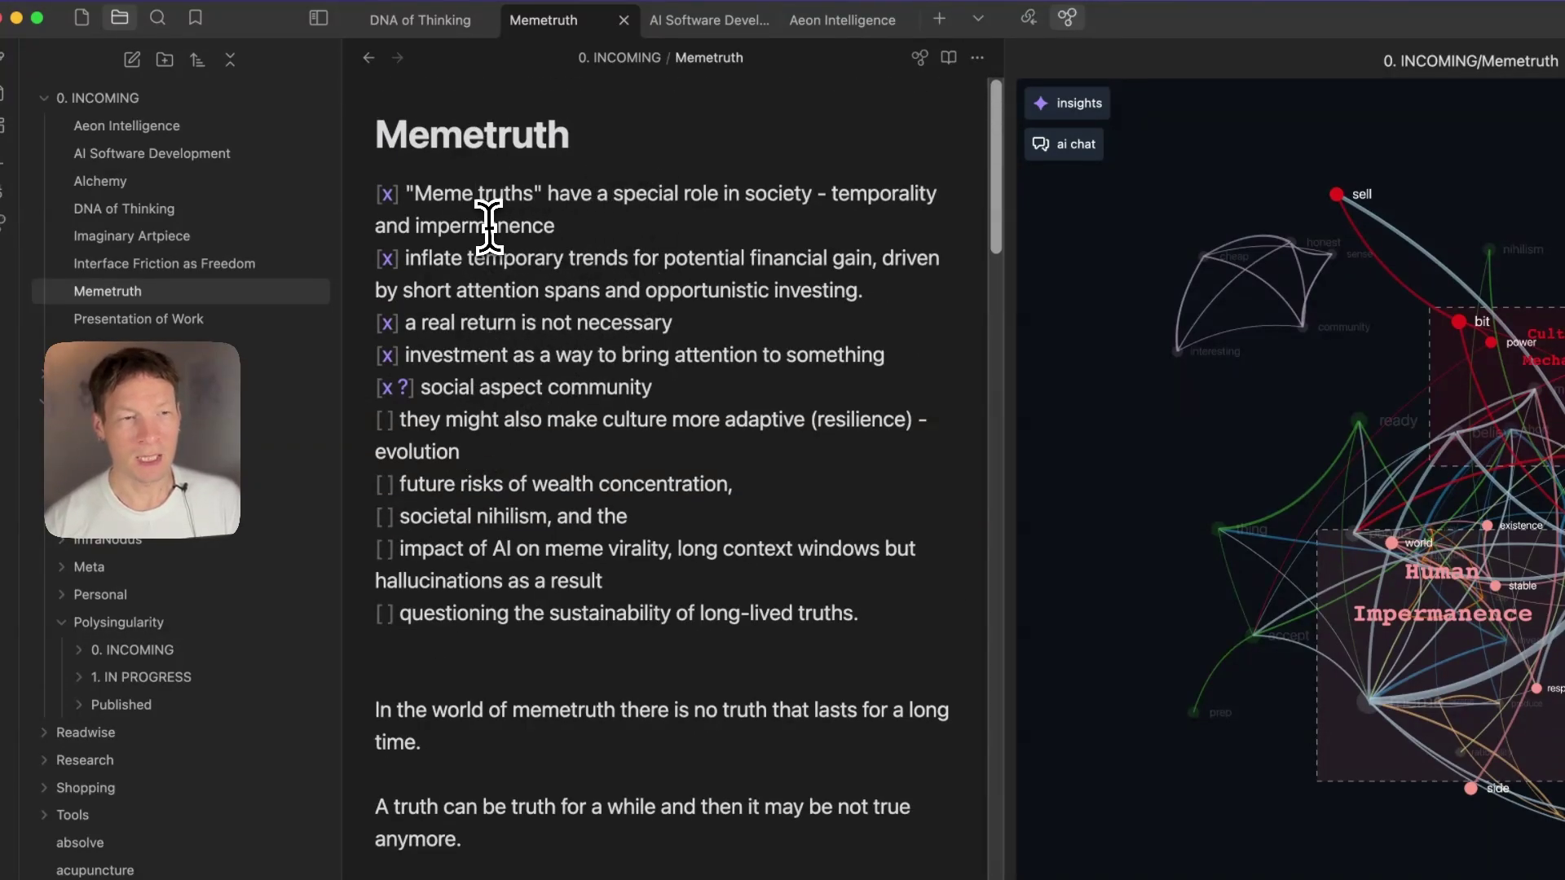
left_click(389, 193)
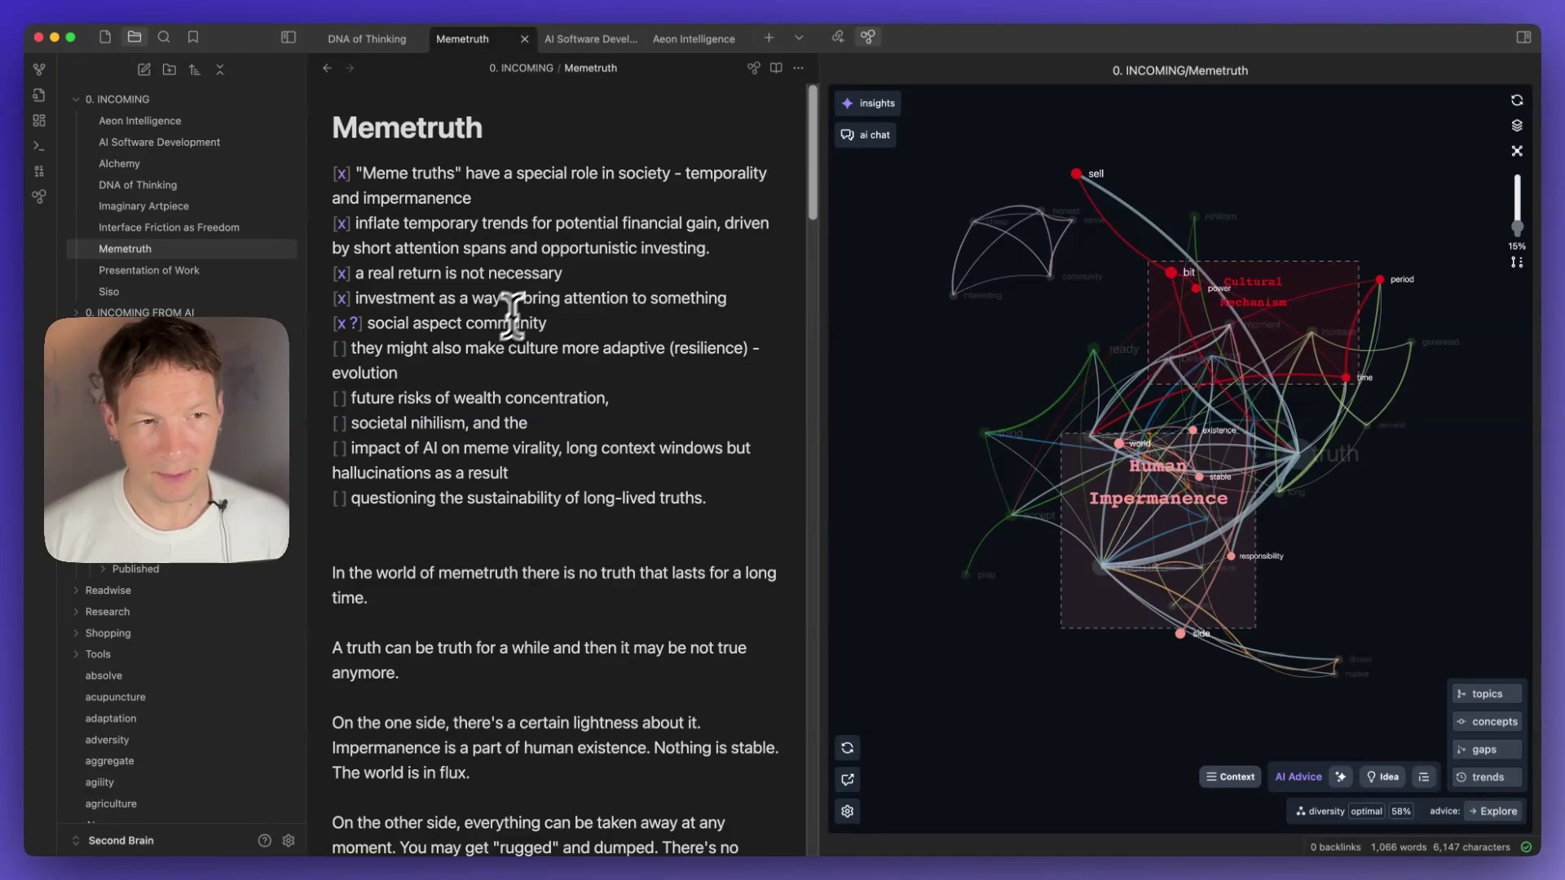
Add the sentence "Some people pay for the sense of belonging." to the end of the community paragraph.
scroll(504, 355, "down", 10)
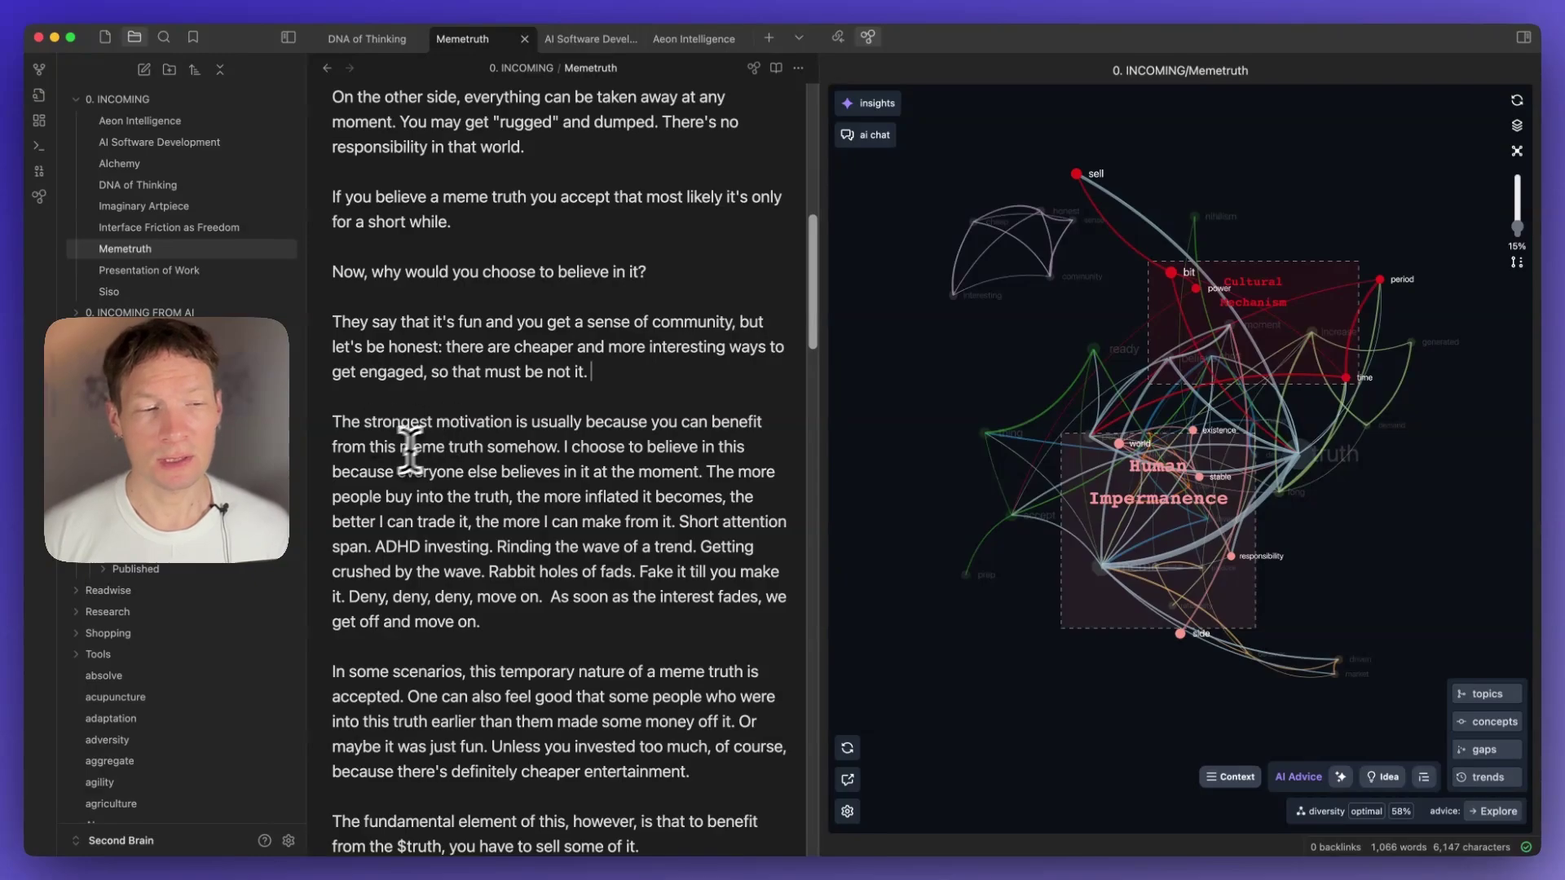
left_click(410, 448)
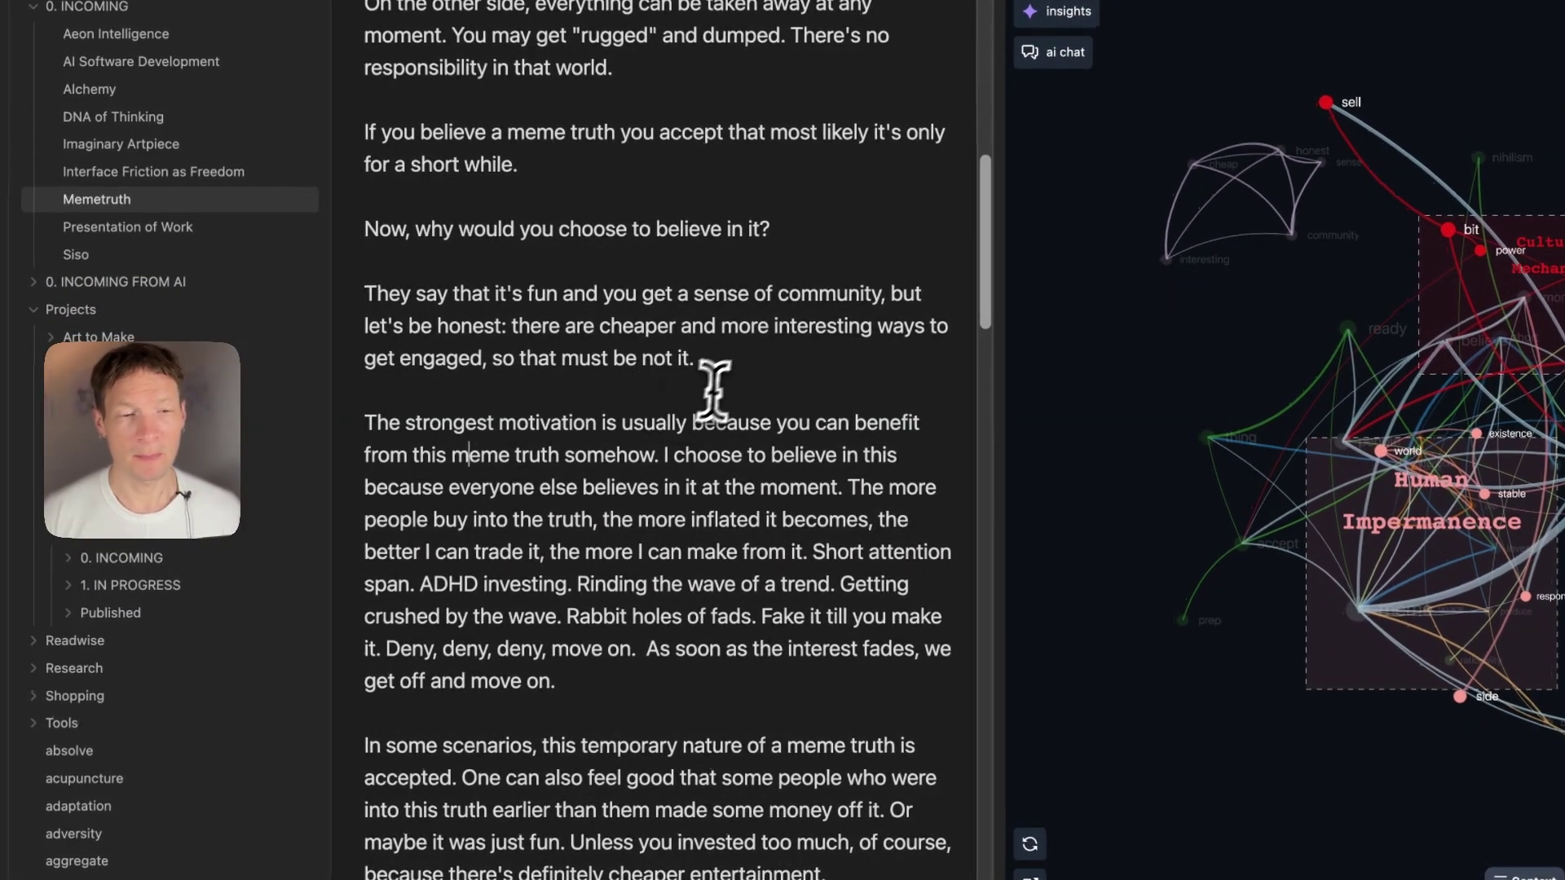
left_click(732, 361)
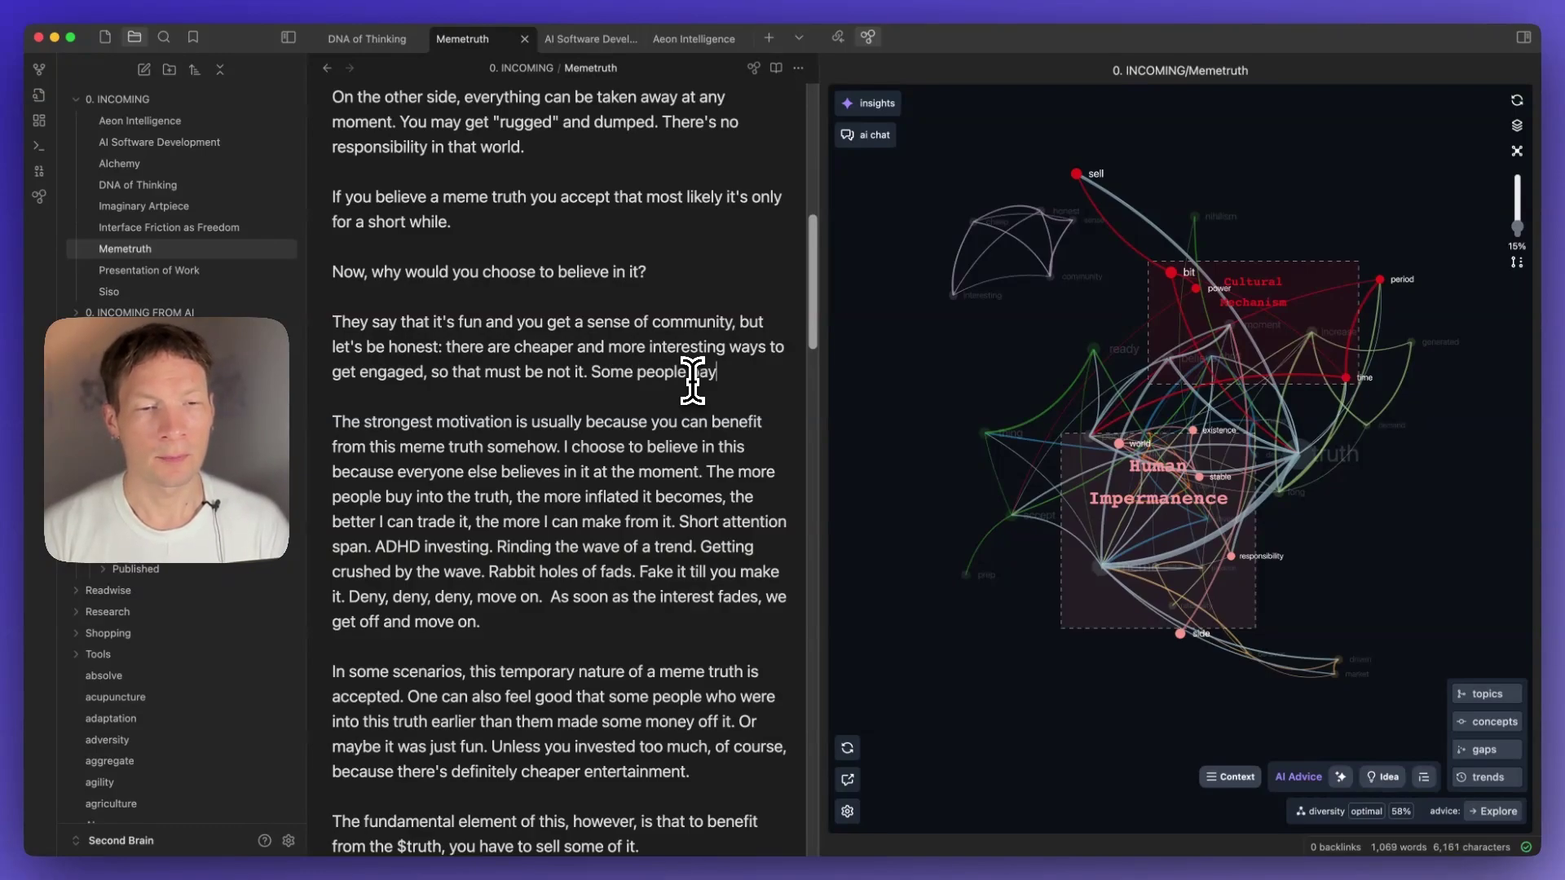
type("nse of belonging.")
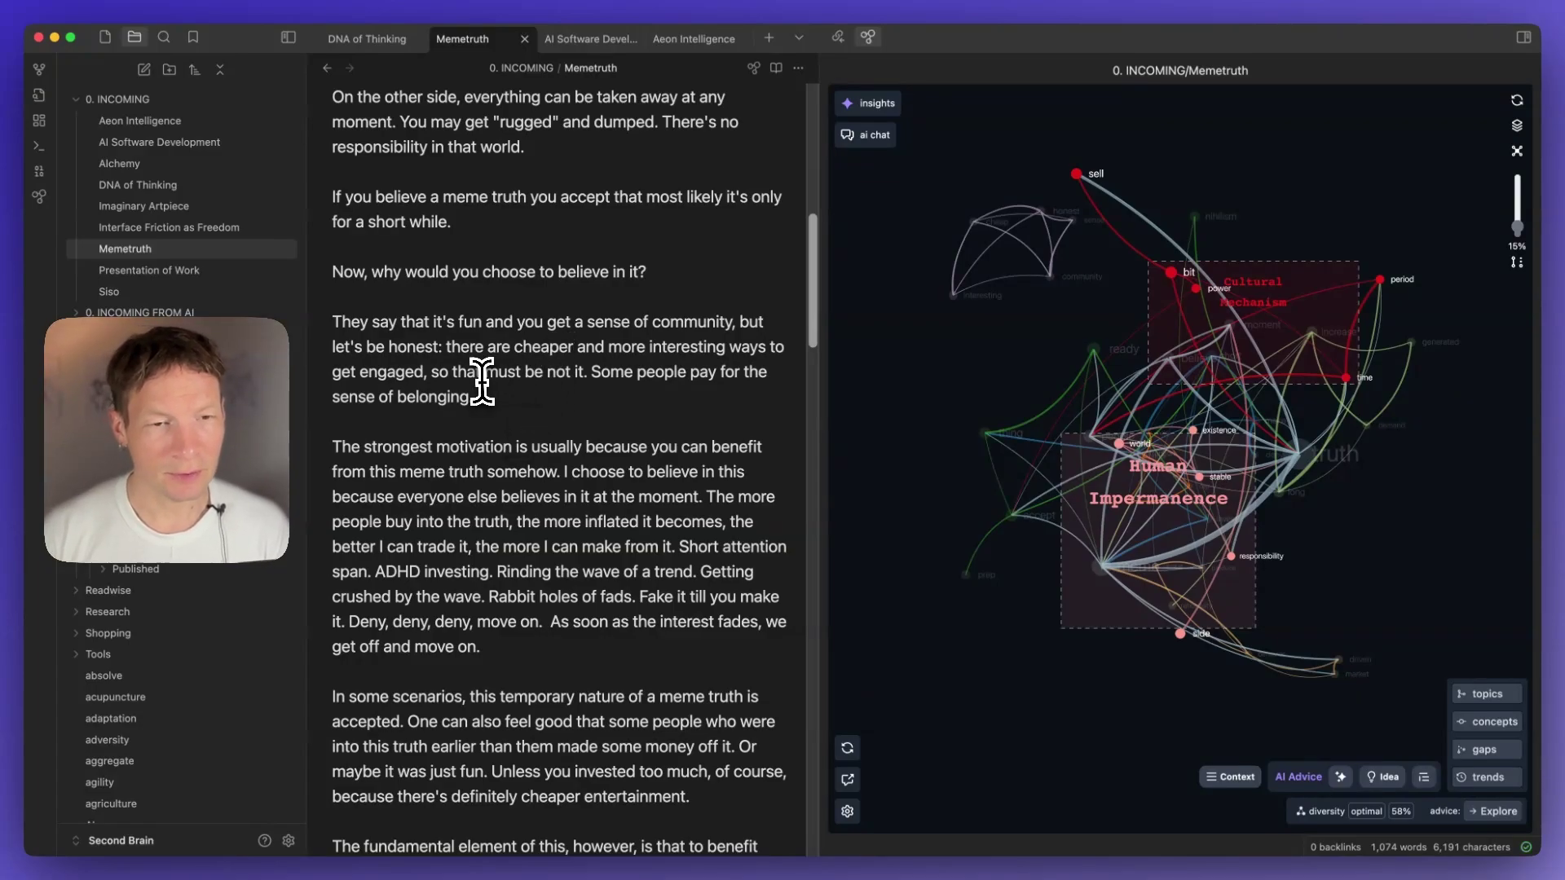
Compare the strongest-motivation and "In some scenarios" paragraphs with the checklist items on temporary trends and short attention spans.
scroll(456, 293, "up", 3)
scroll(416, 261, "down", 5)
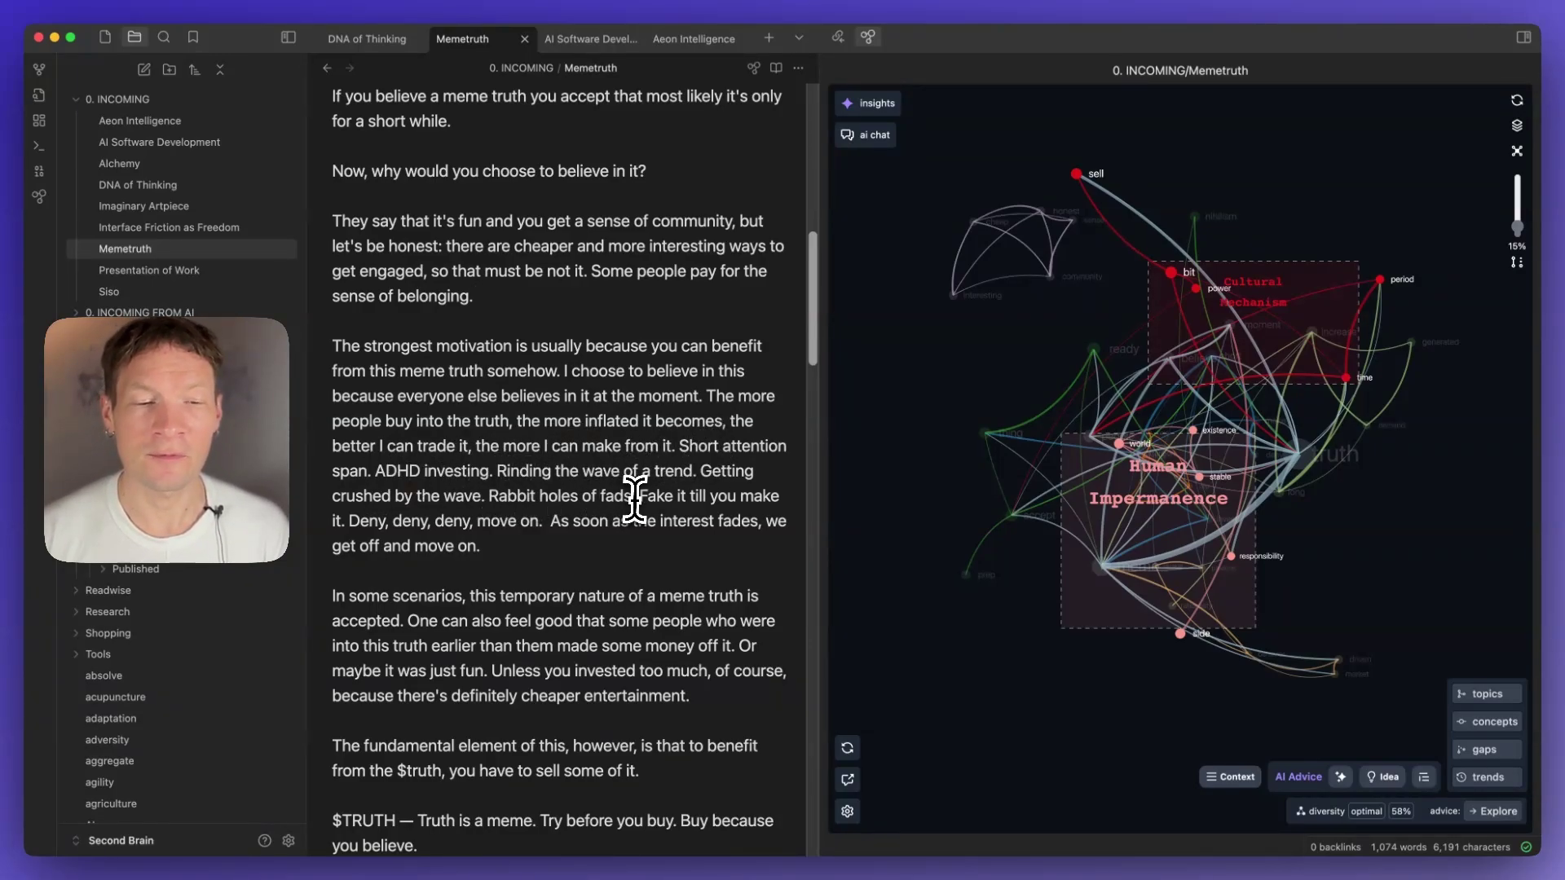
scroll(513, 498, "down", 1)
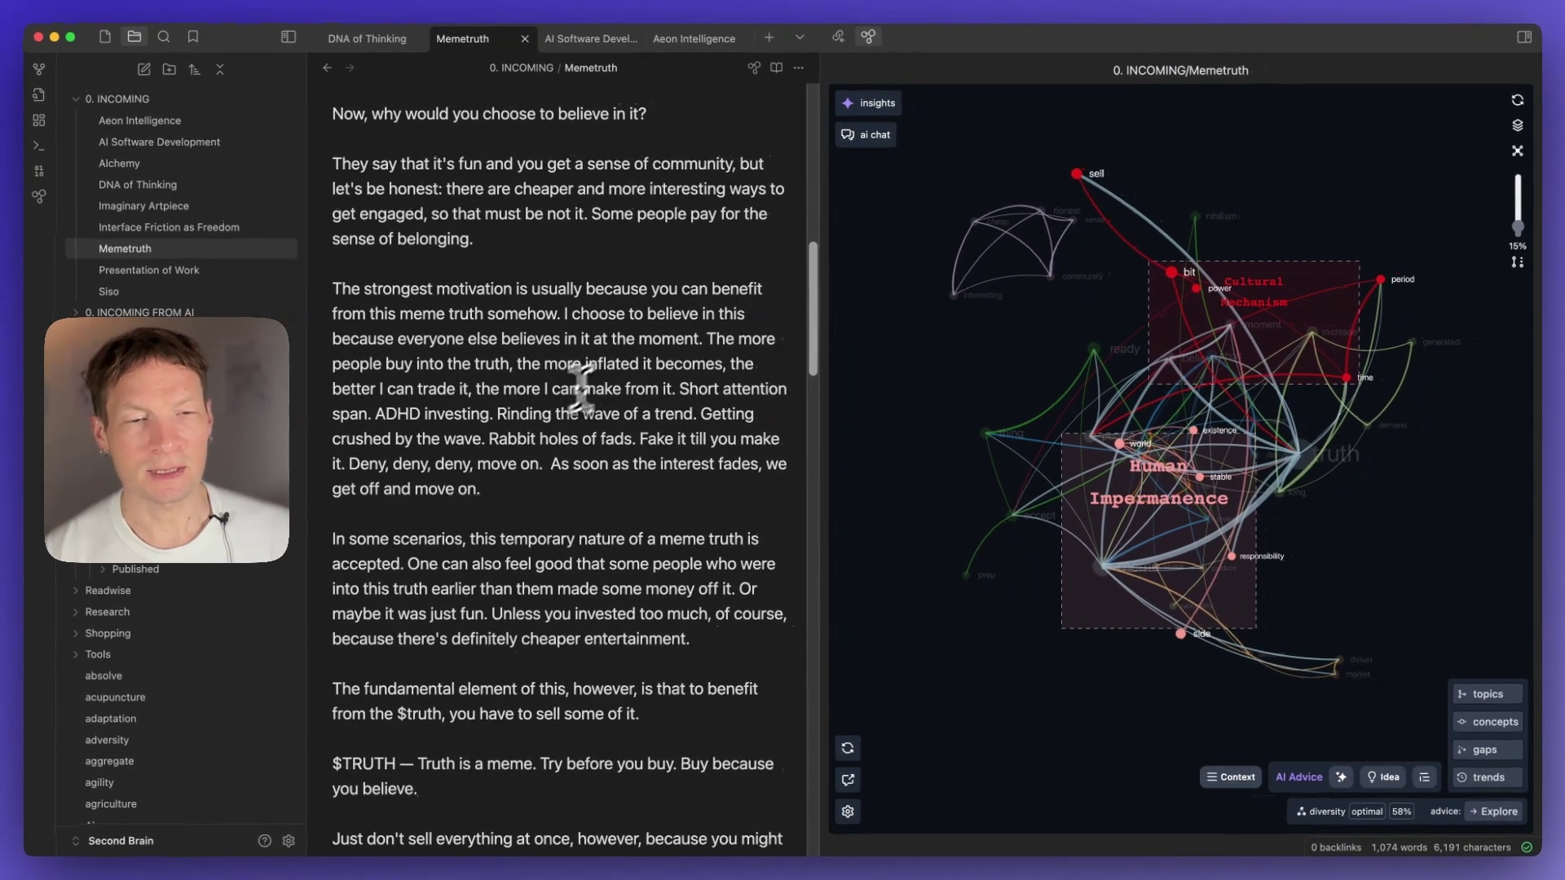
scroll(549, 350, "up", 15)
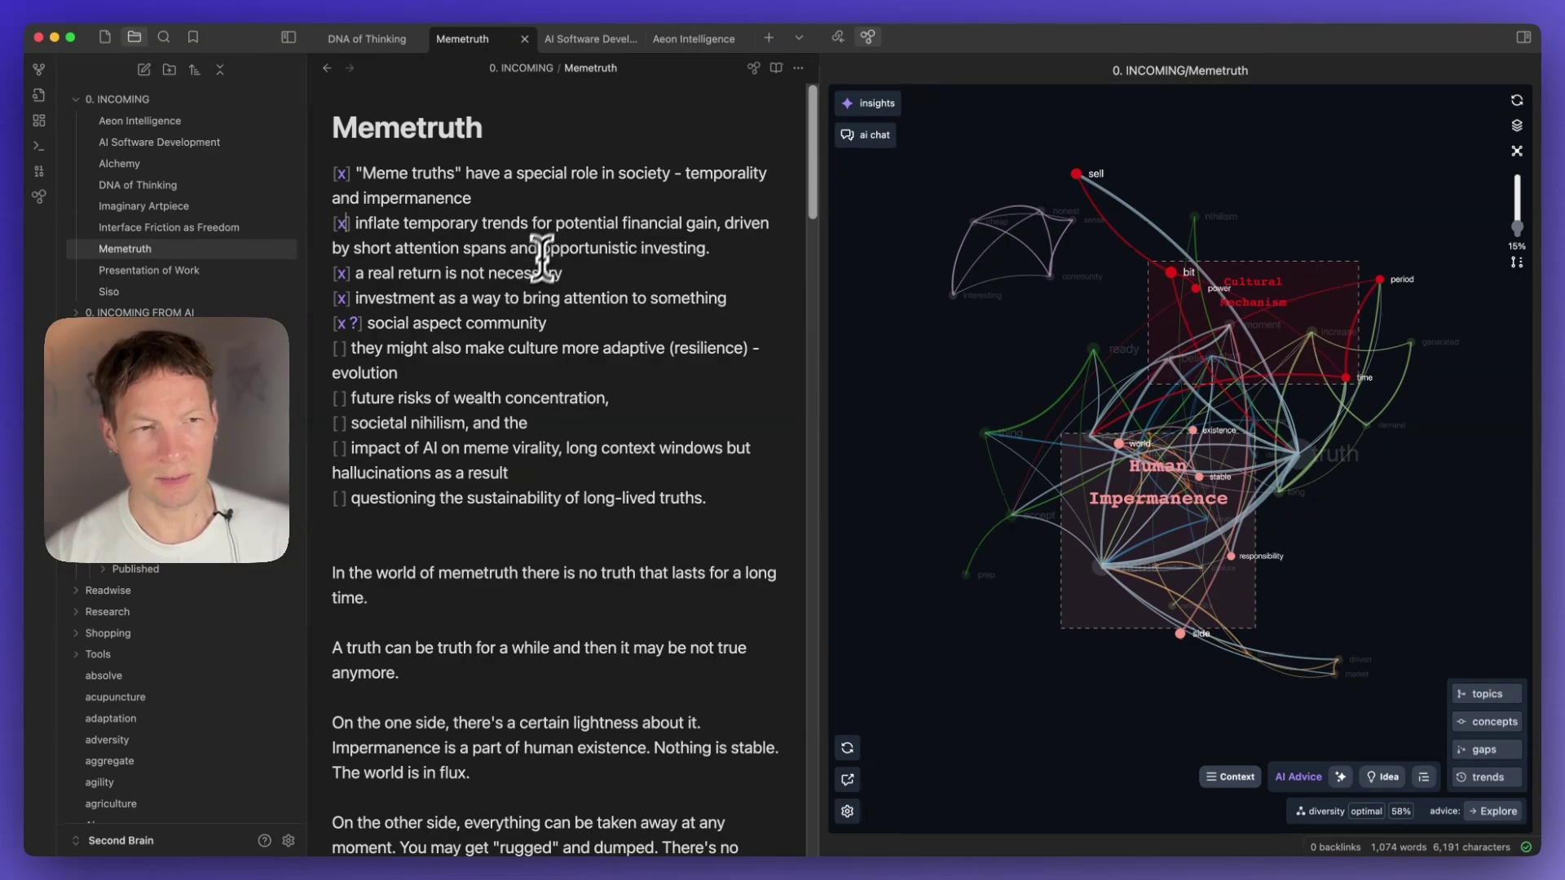
scroll(412, 322, "down", 2)
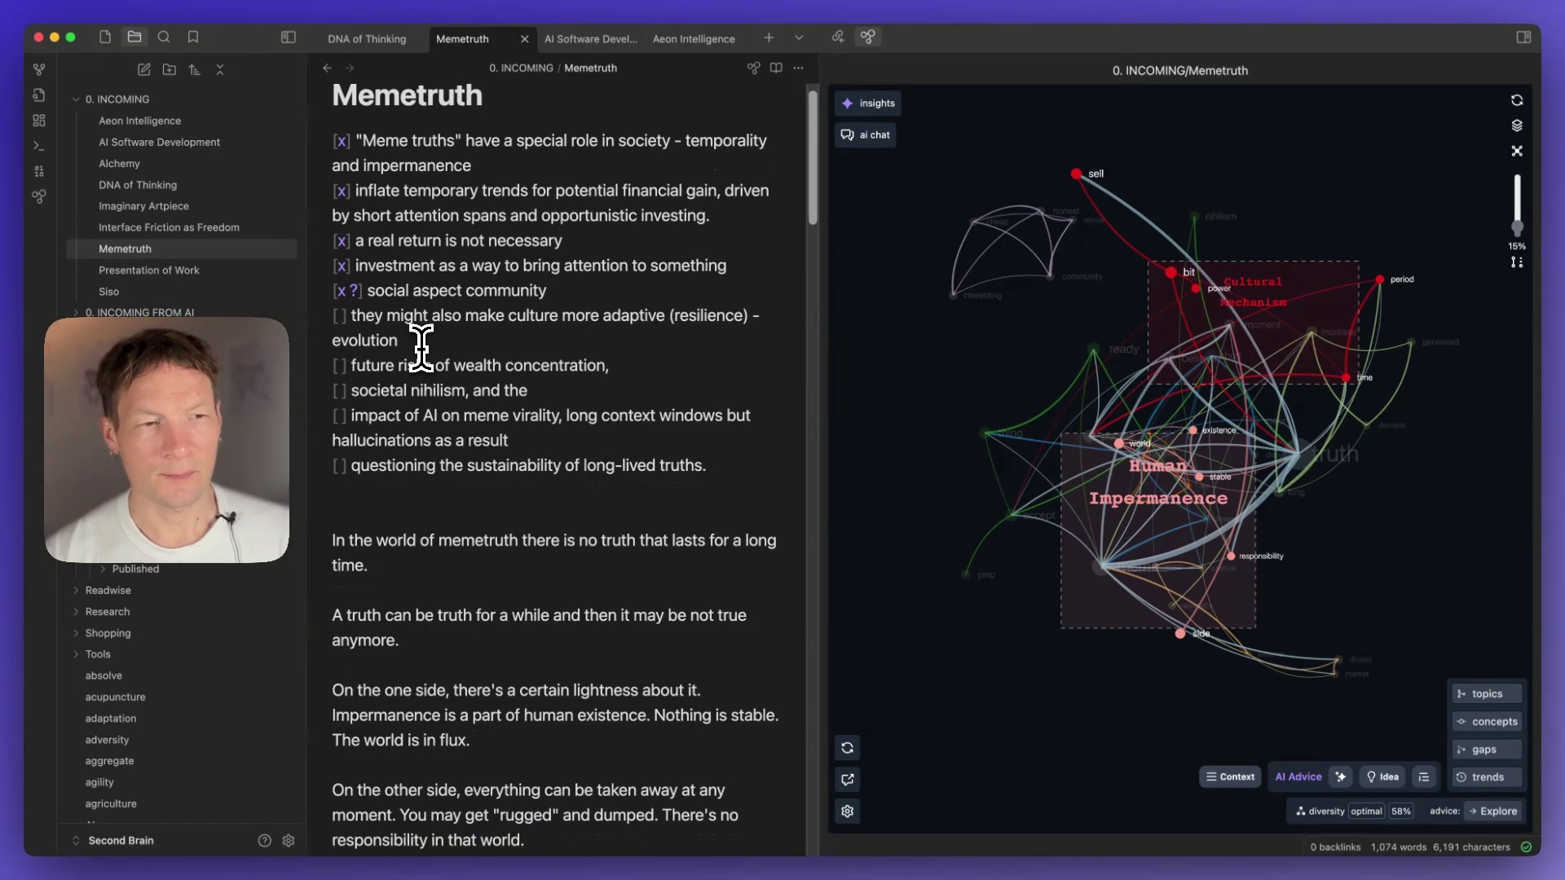
scroll(421, 347, "down", 15)
scroll(421, 346, "up", 5)
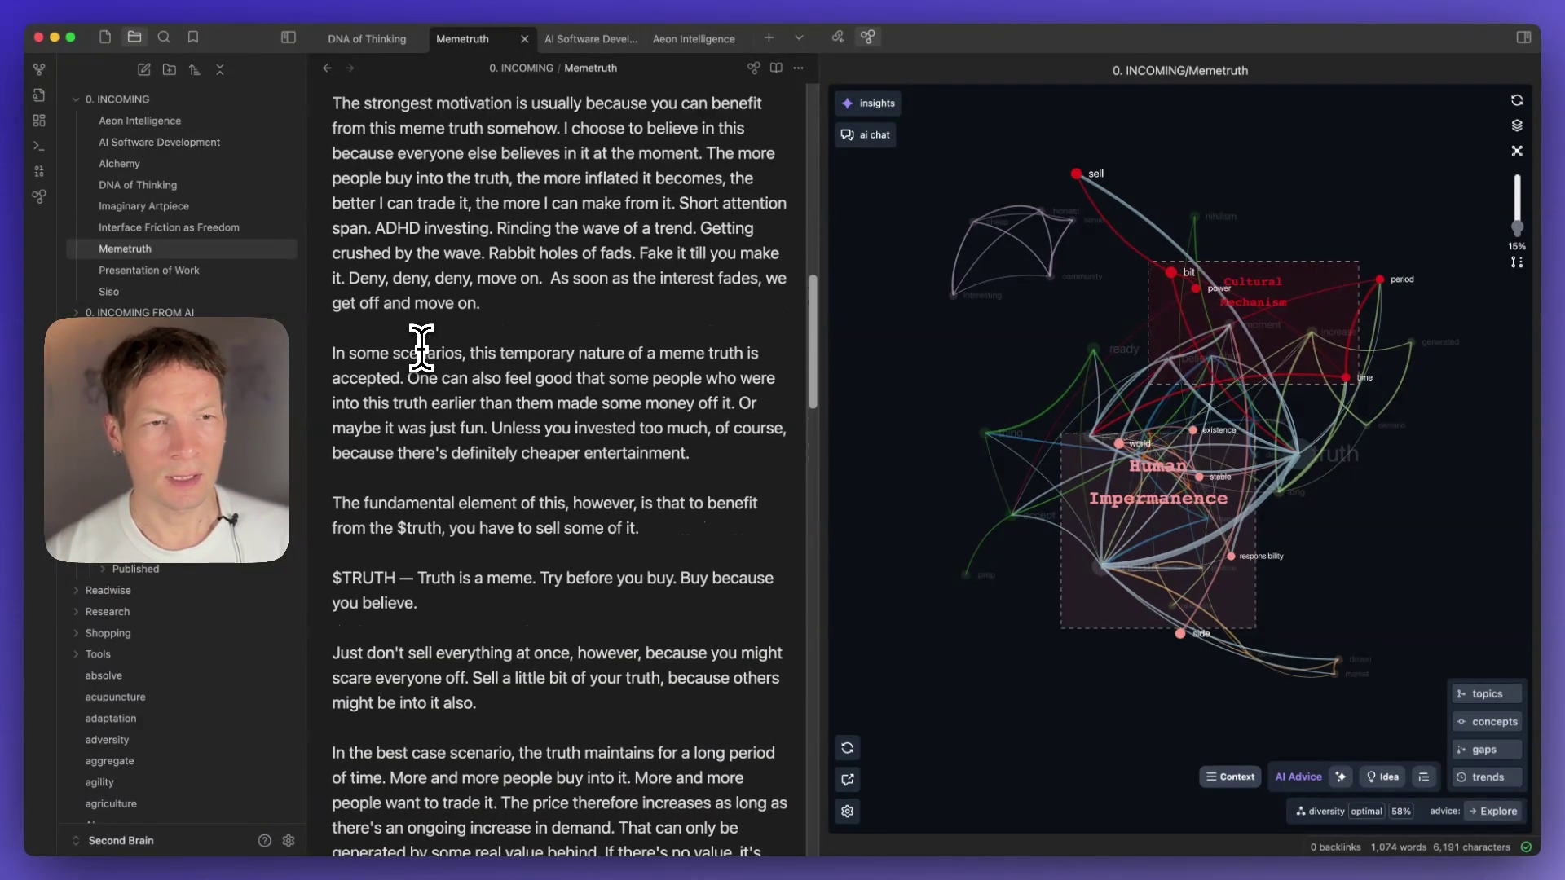
scroll(422, 346, "up", 3)
scroll(417, 350, "down", 3)
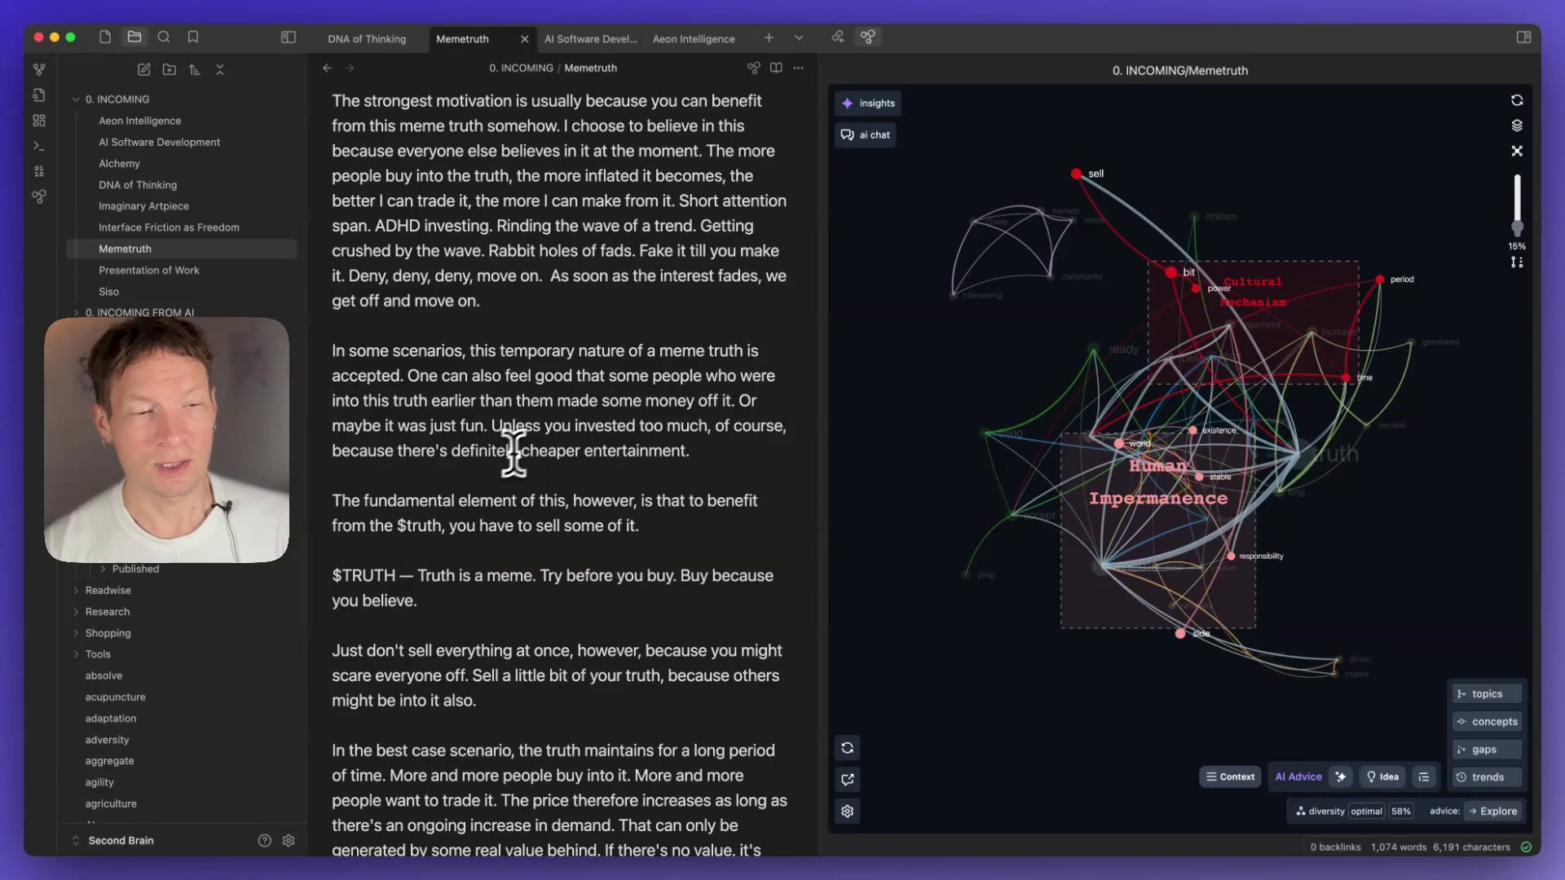
Delete the text from "Or maybe it was just fun" through "definitely cheaper entertainment" in the "In some scenarios" paragraph.
scroll(419, 489, "down", 1)
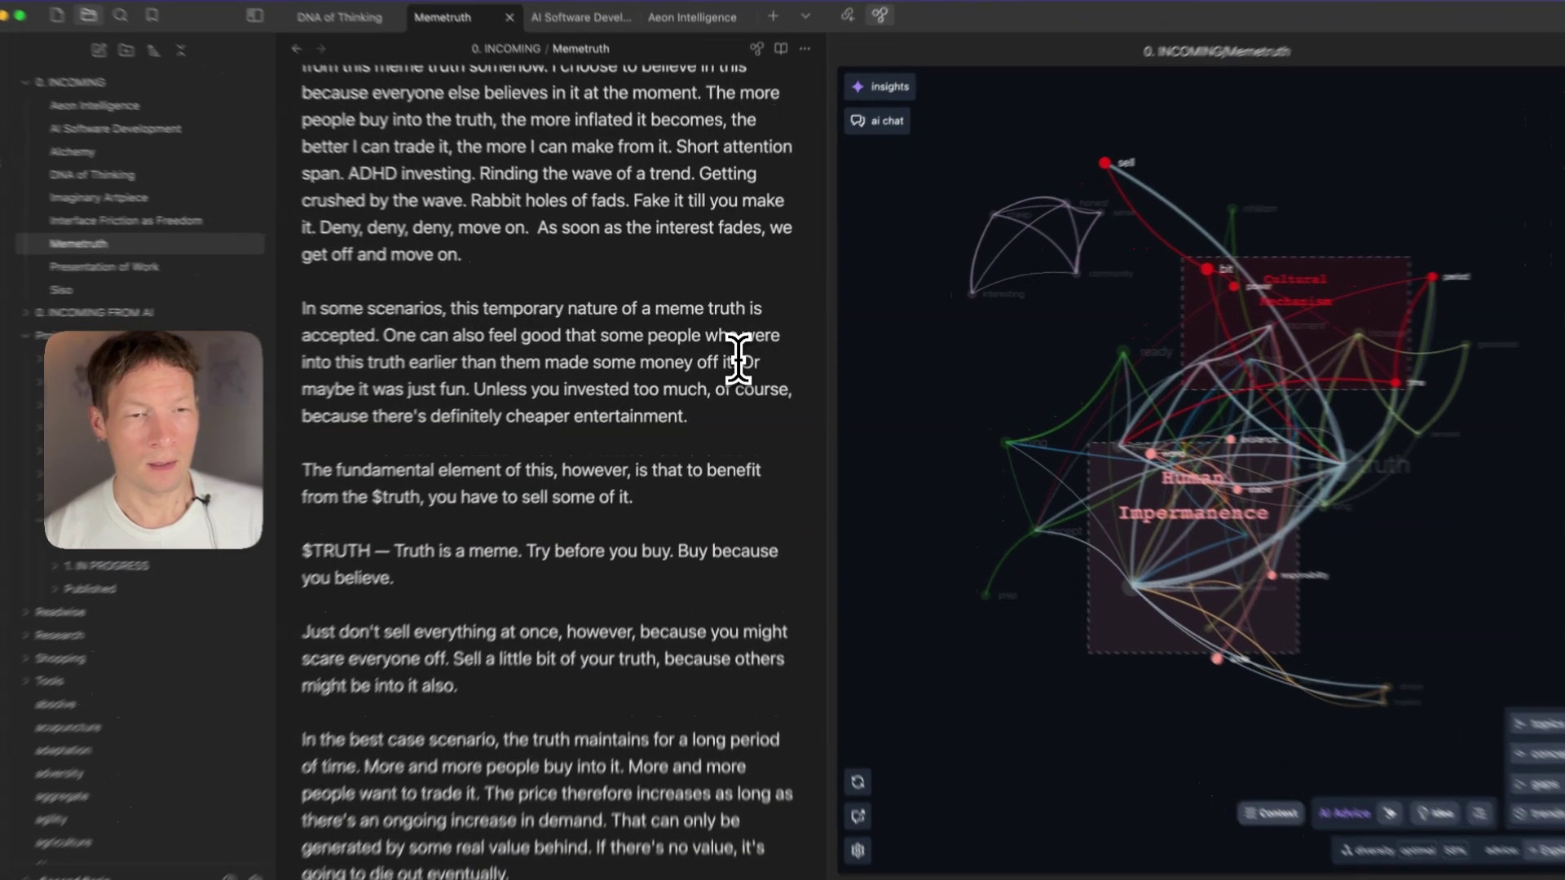
left_click_drag(736, 352, 760, 399)
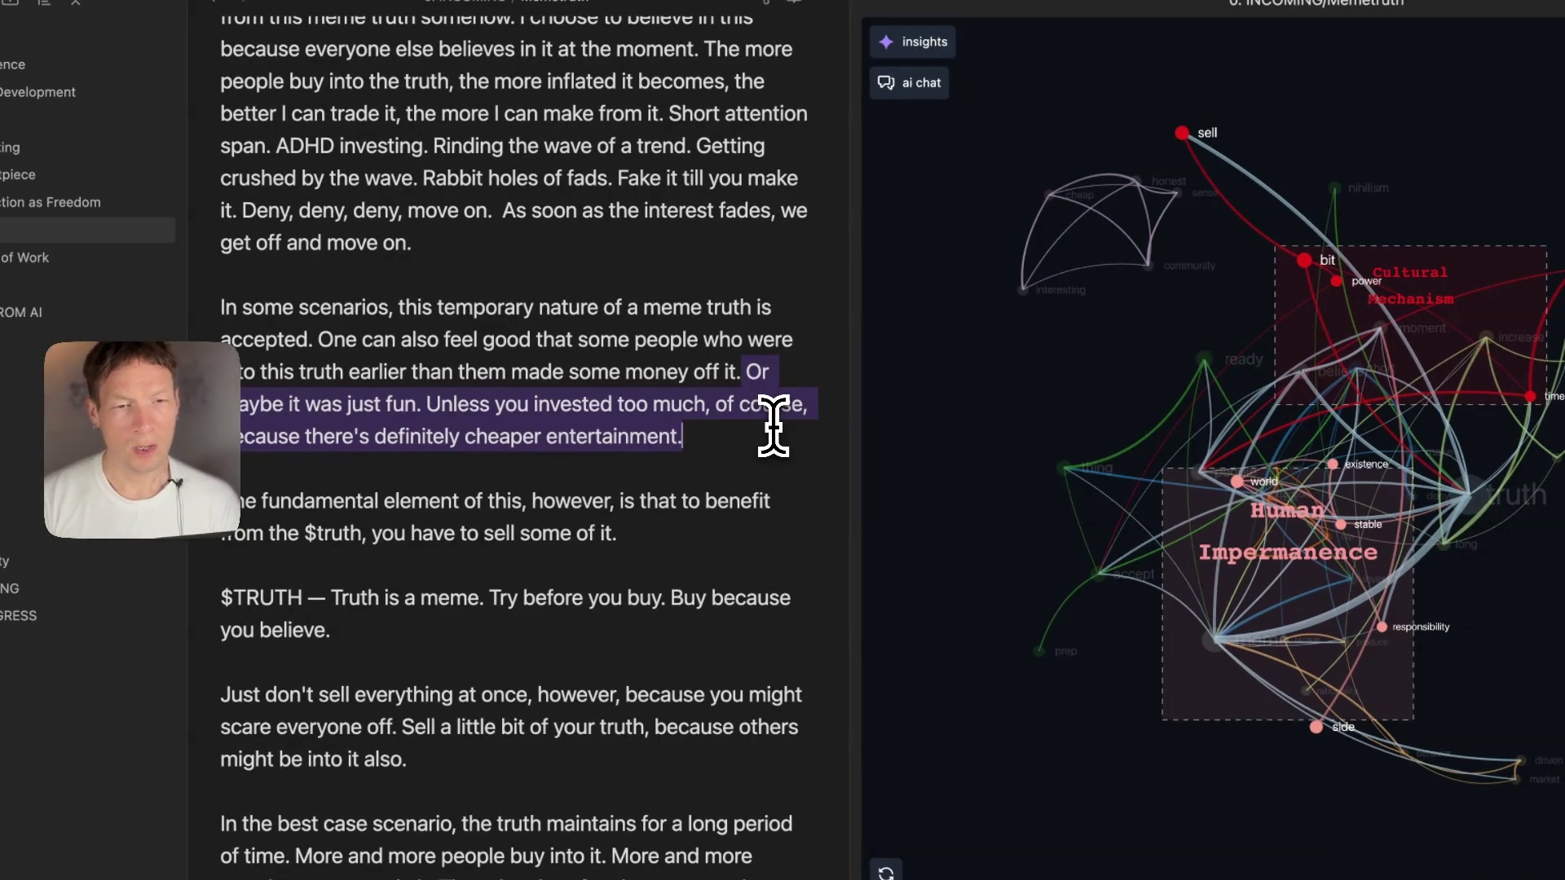
key("BackSpace")
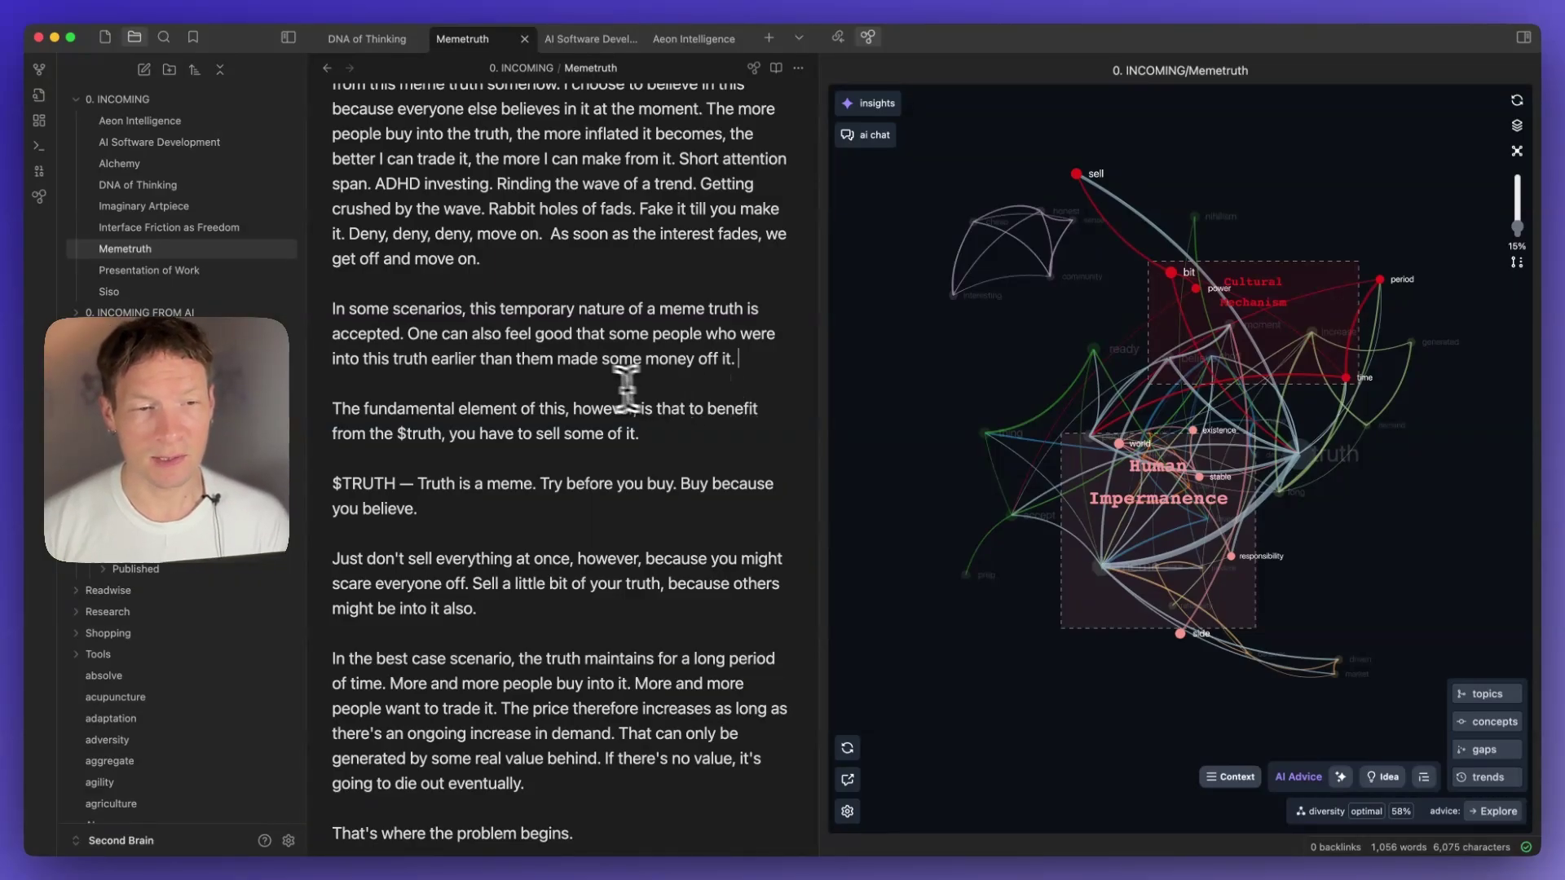
In the "In some scenarios" paragraph, remove "than them" and append "That way we encourage the early believers and for some it may be a good thing.".
left_click_drag(480, 359, 560, 358)
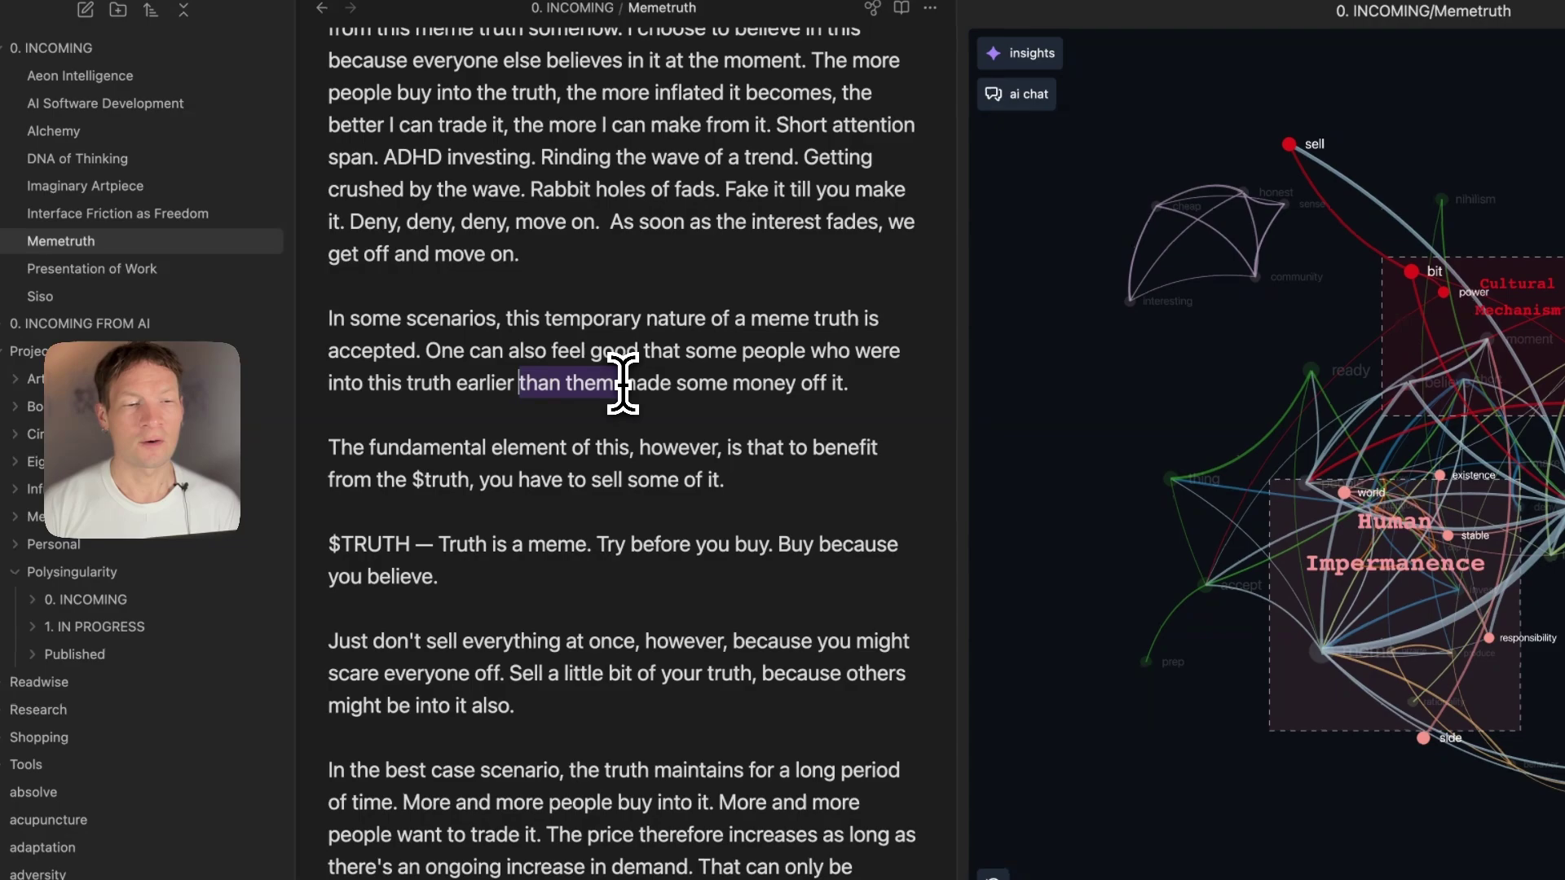
key("BackSpace")
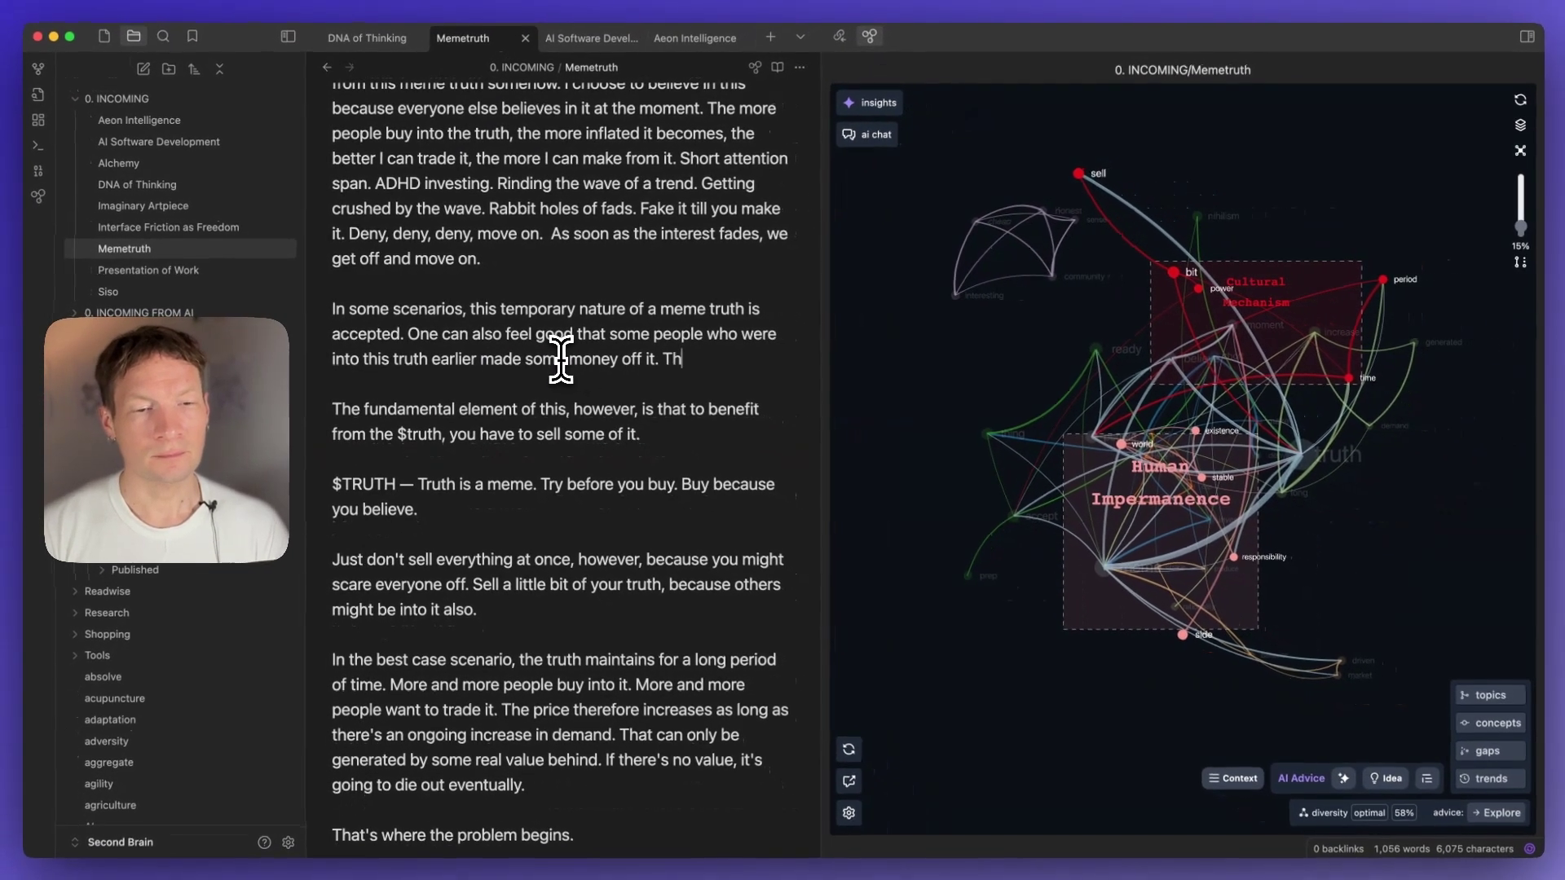
type("That way we en")
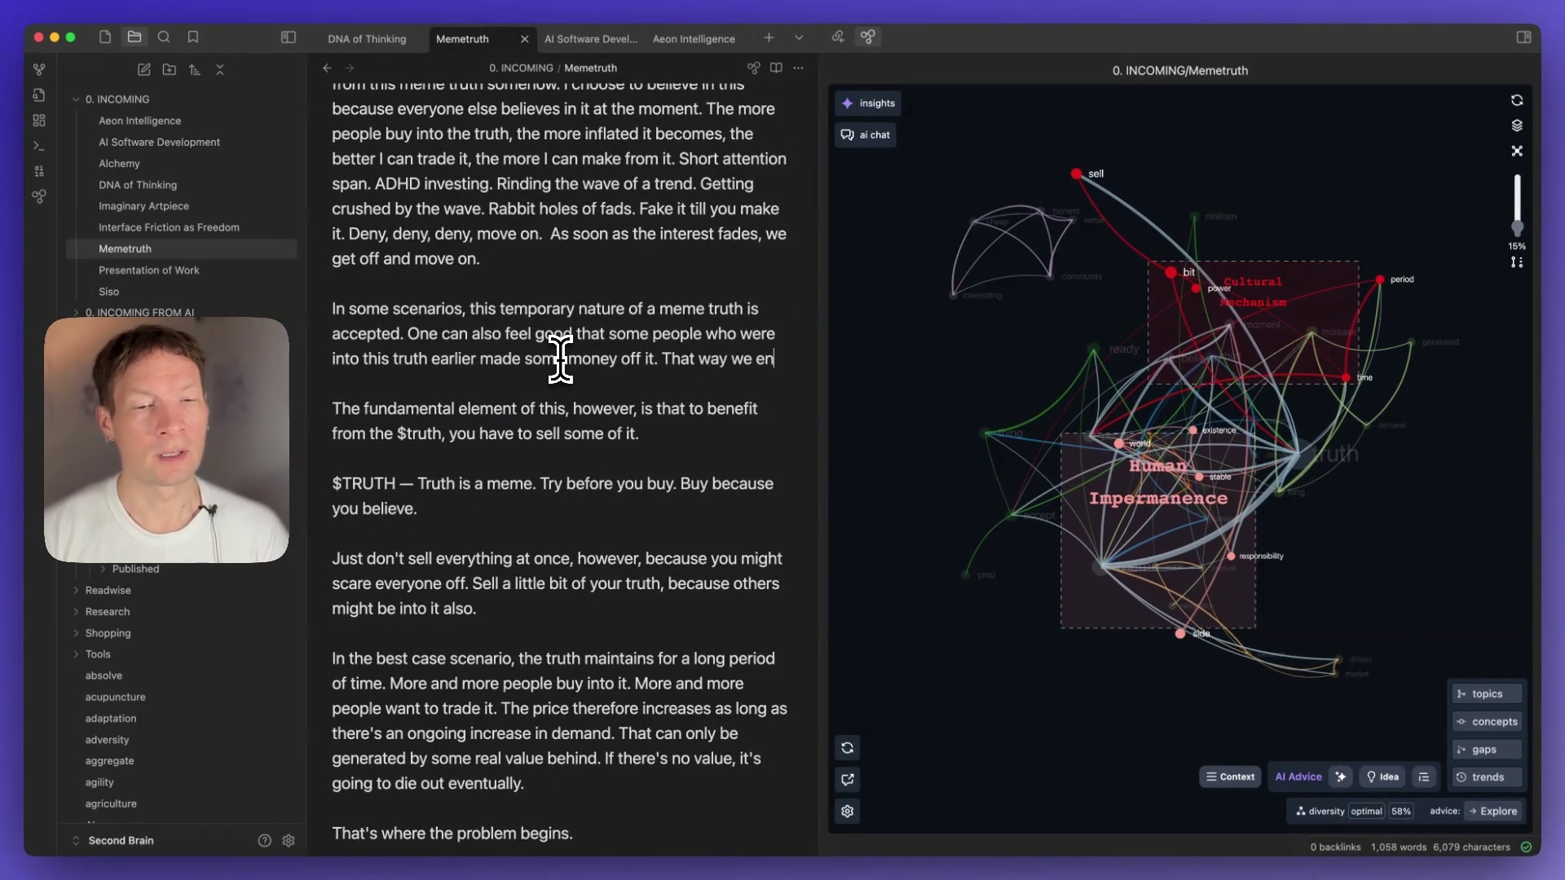
type("courage the early believers and for some it may be")
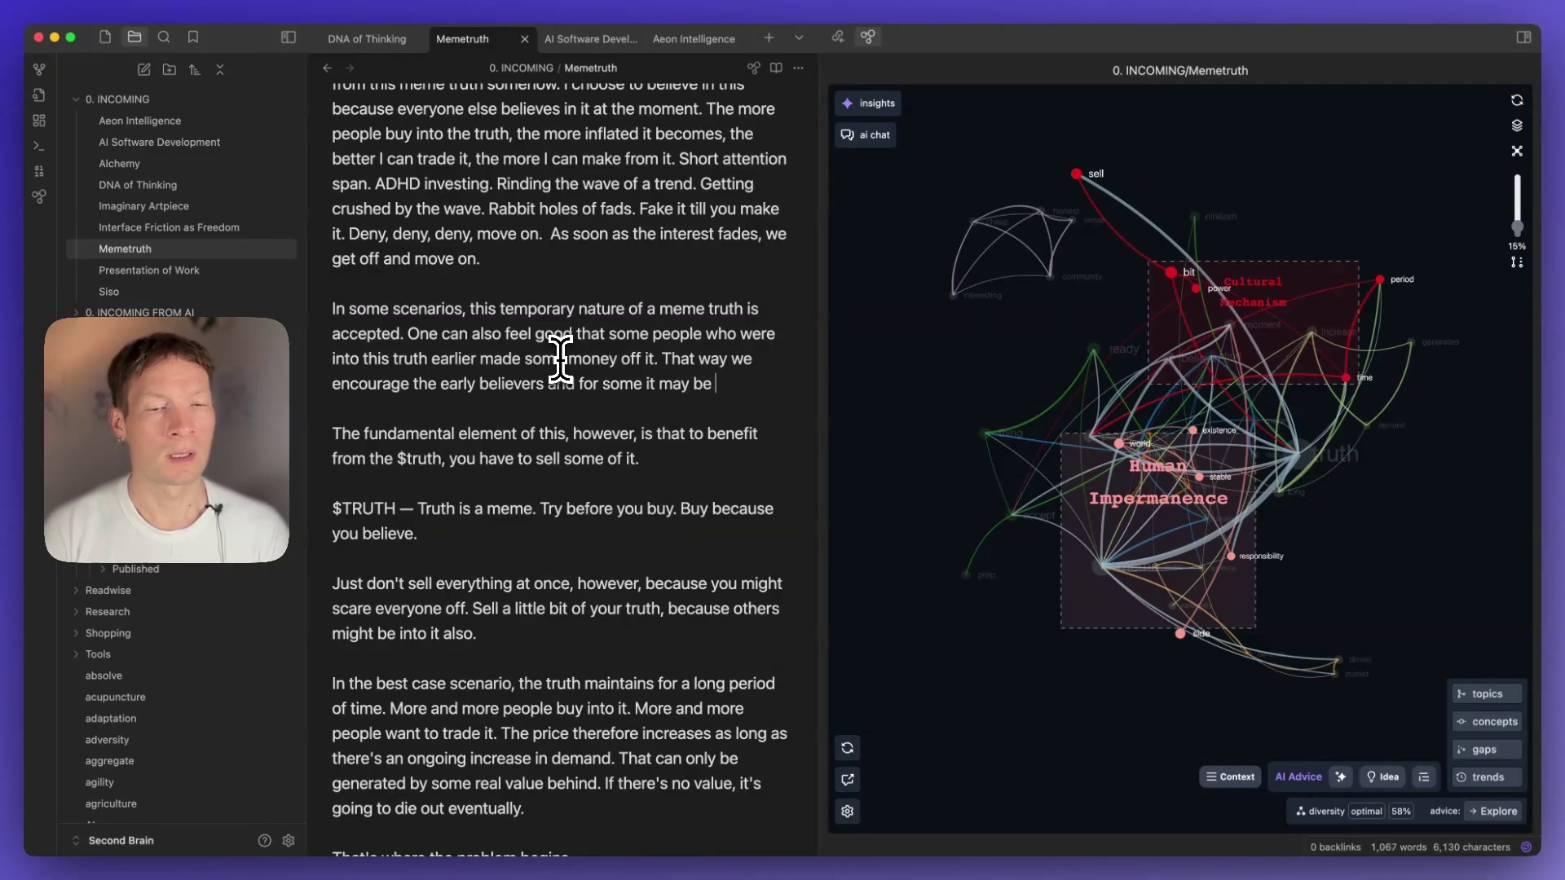
type("thing.")
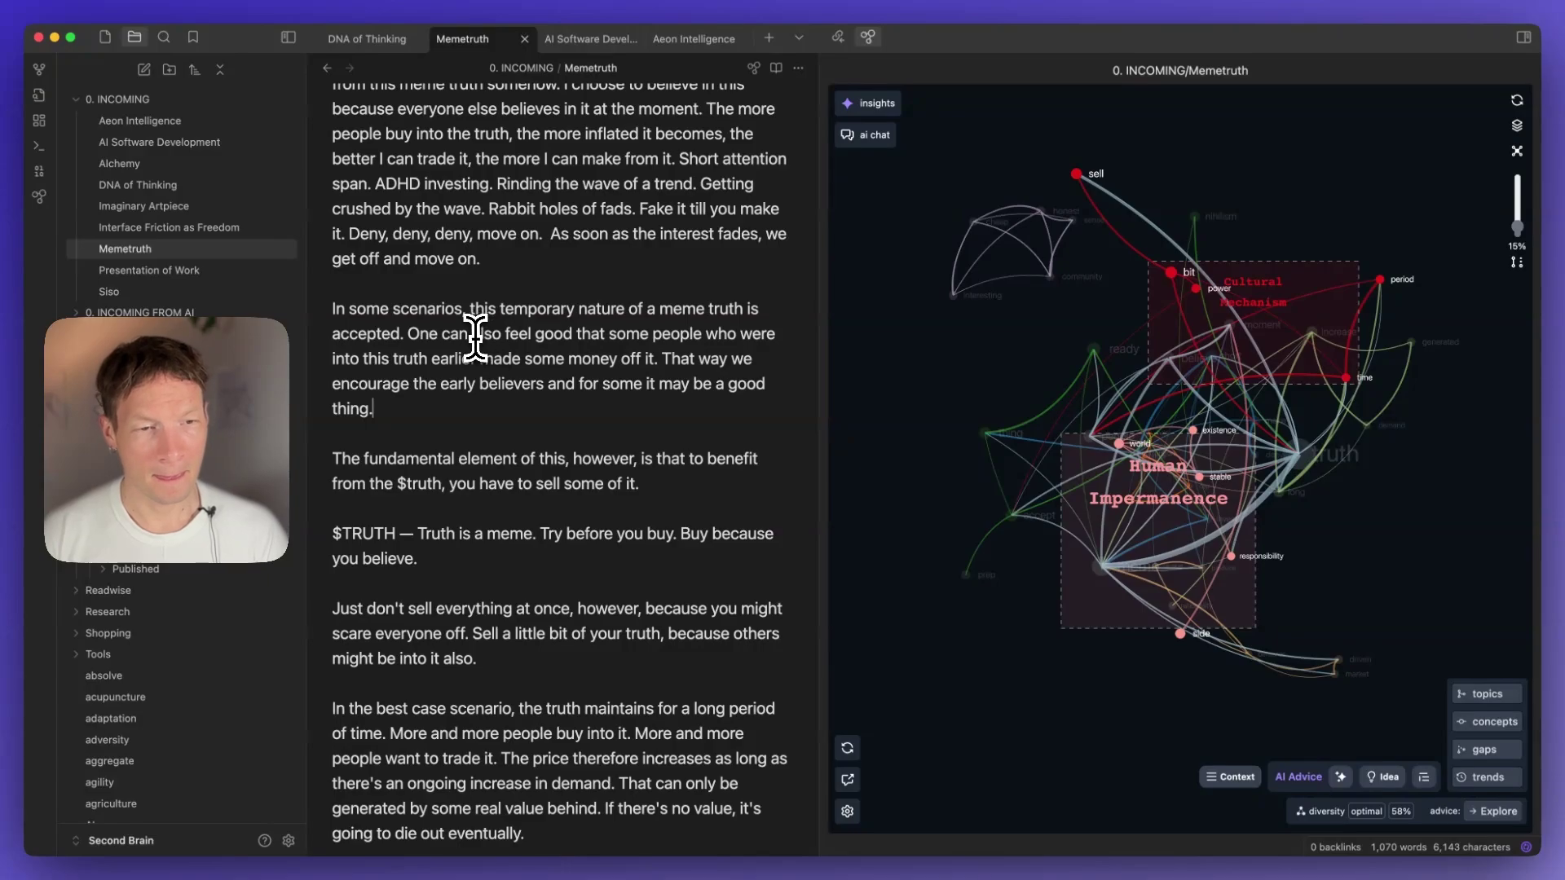
left_click(501, 335)
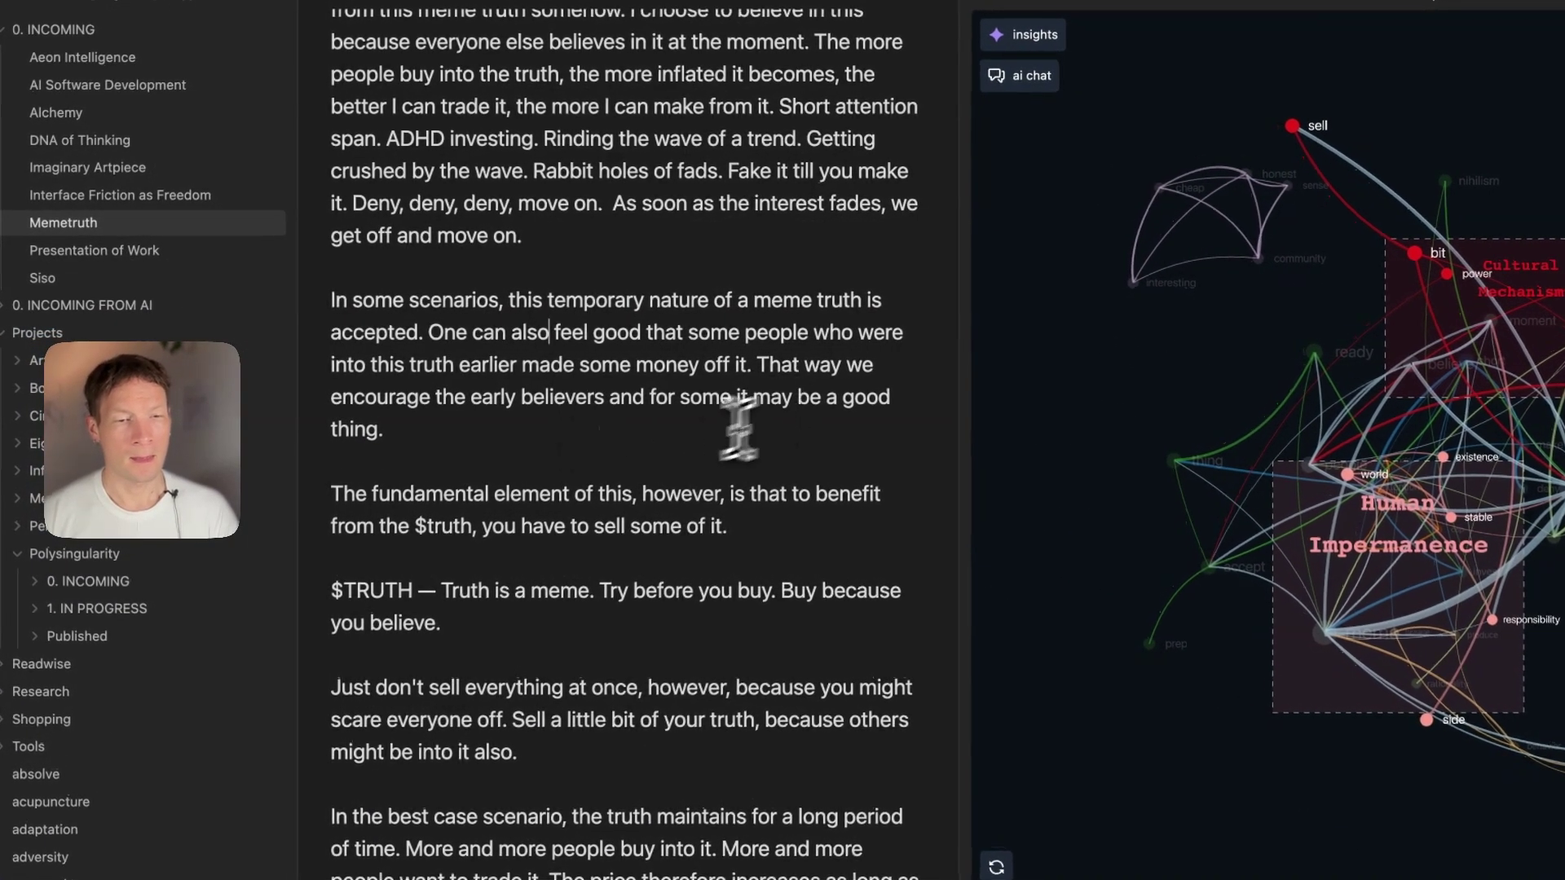
left_click(642, 457)
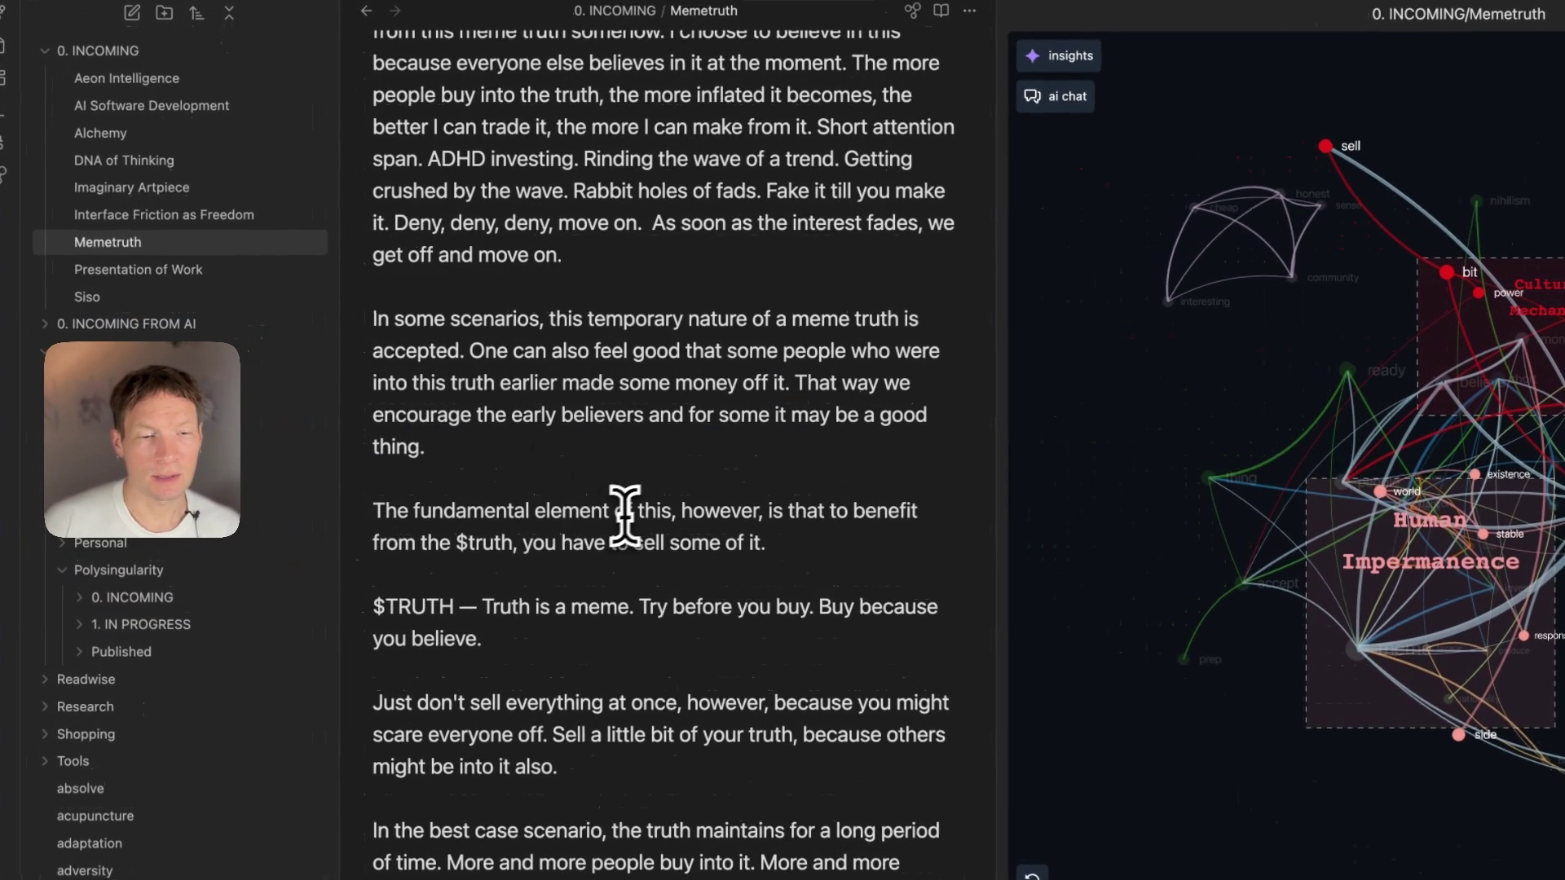
Replace "encourage" with "reward" in the sentence about early believers.
scroll(716, 341, "up", 15)
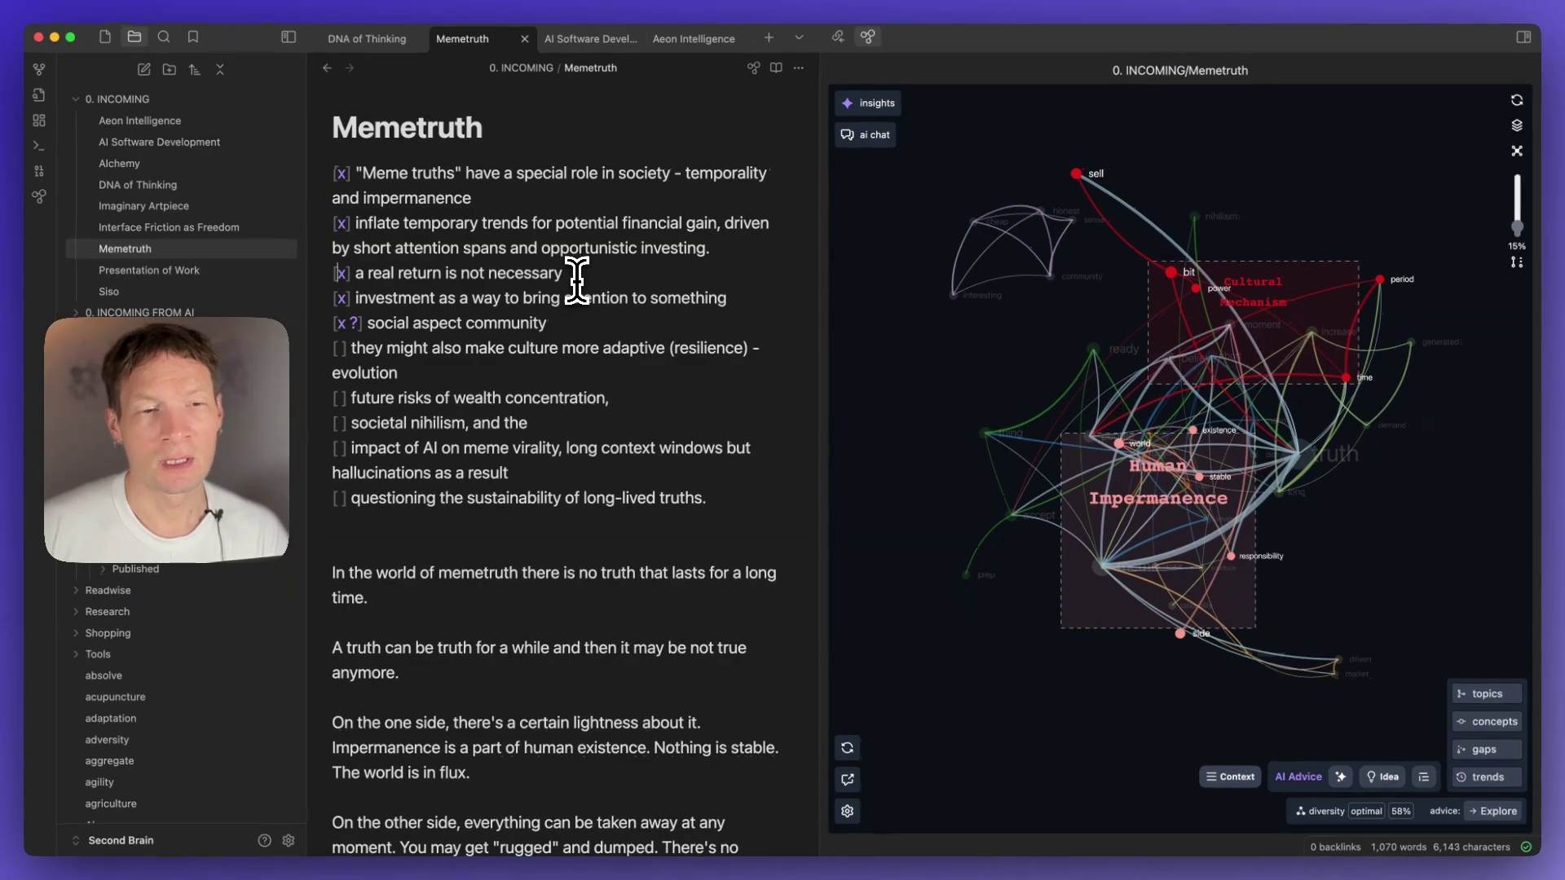
scroll(524, 457, "down", 20)
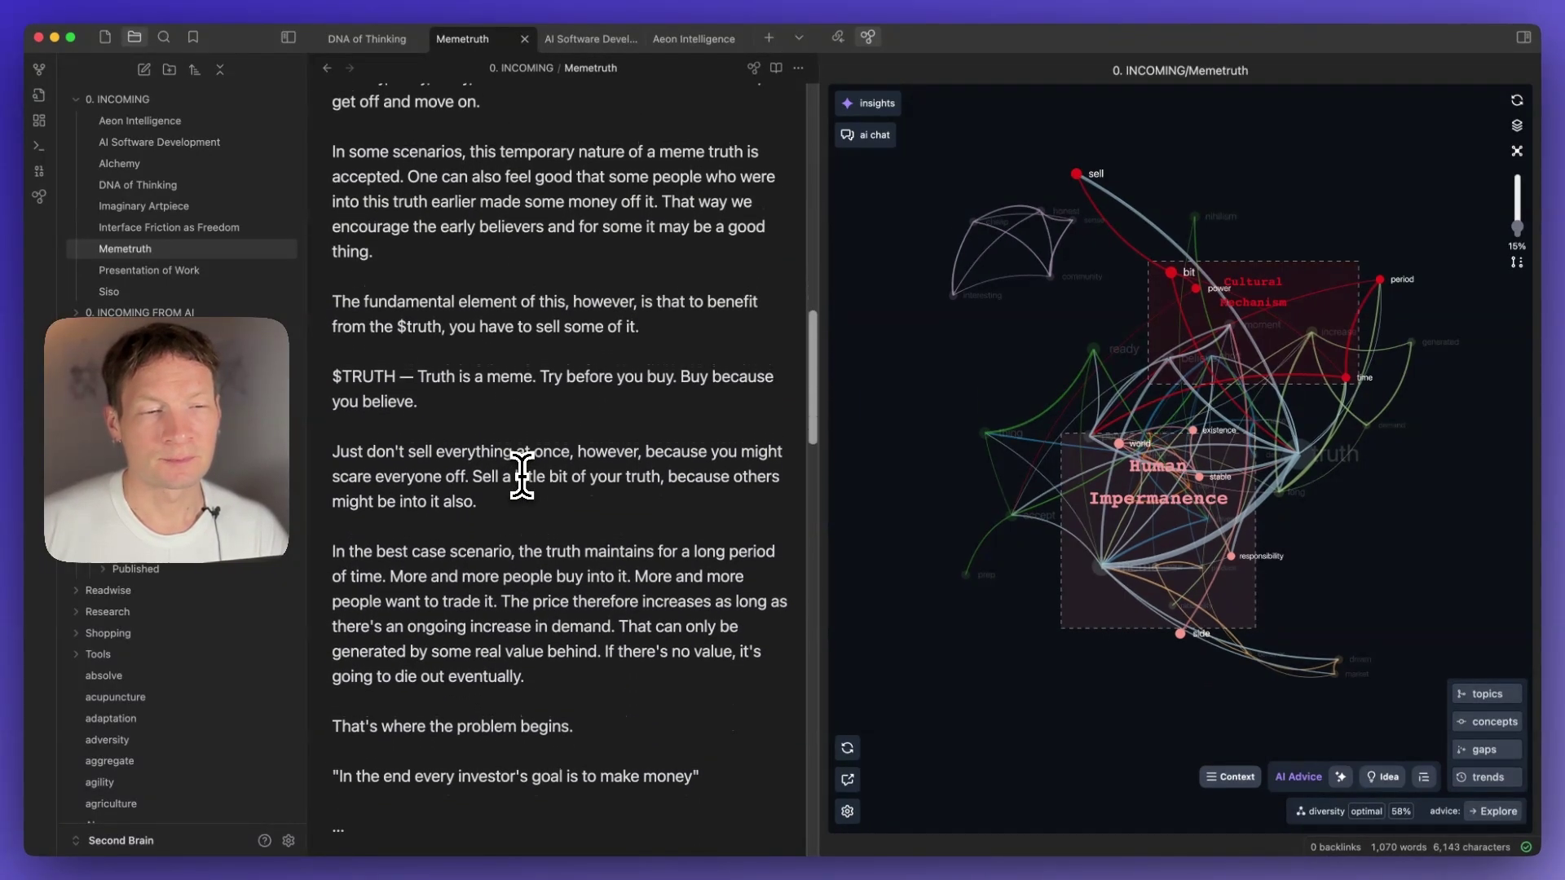
scroll(538, 456, "up", 3)
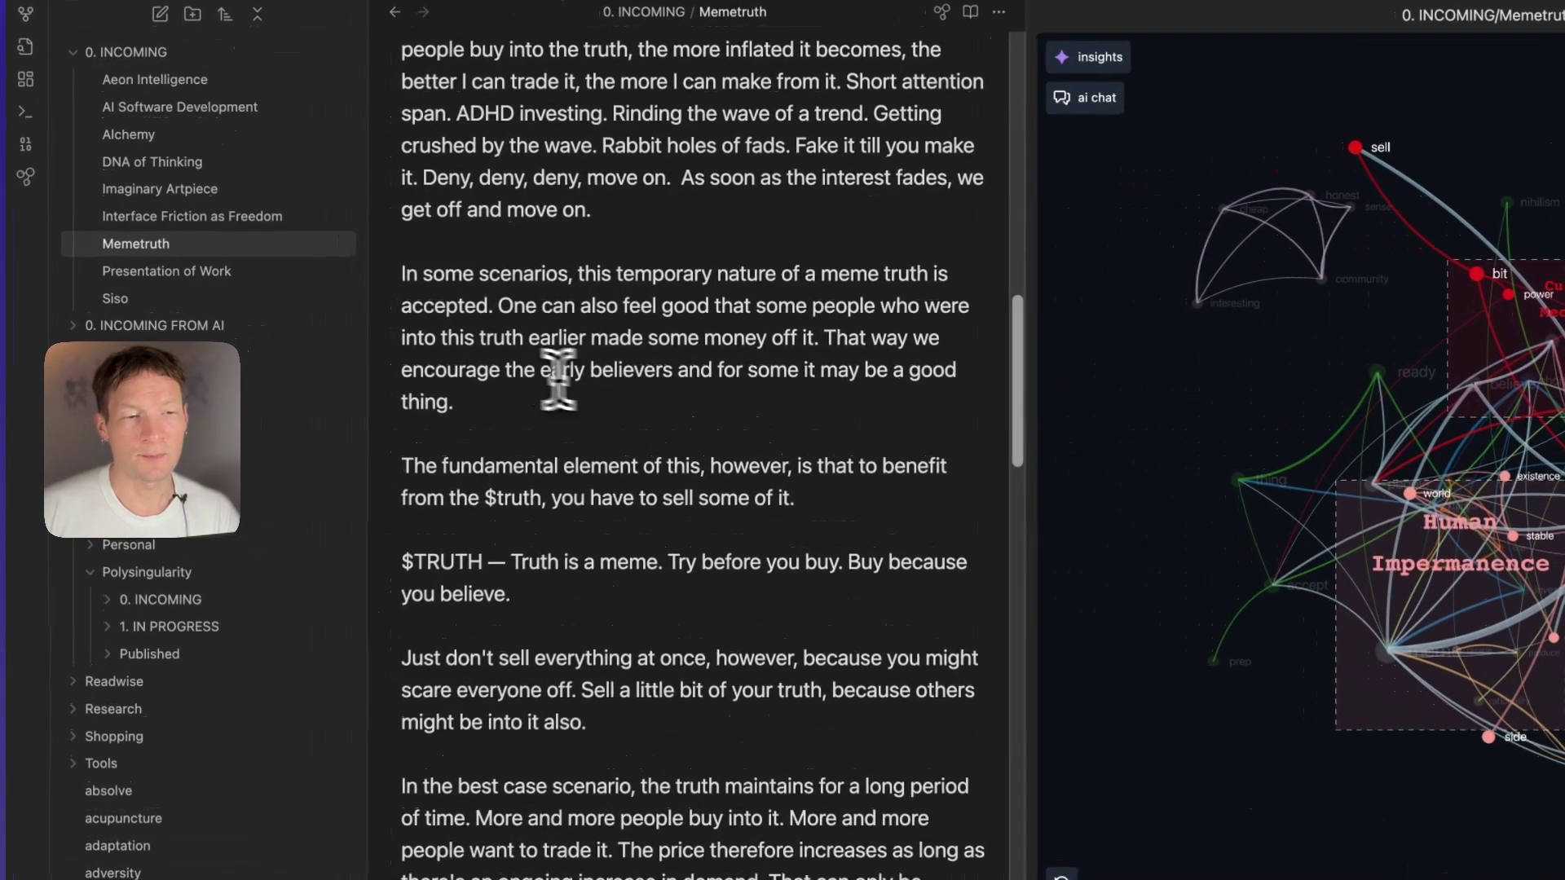
double_click(378, 347)
type("re")
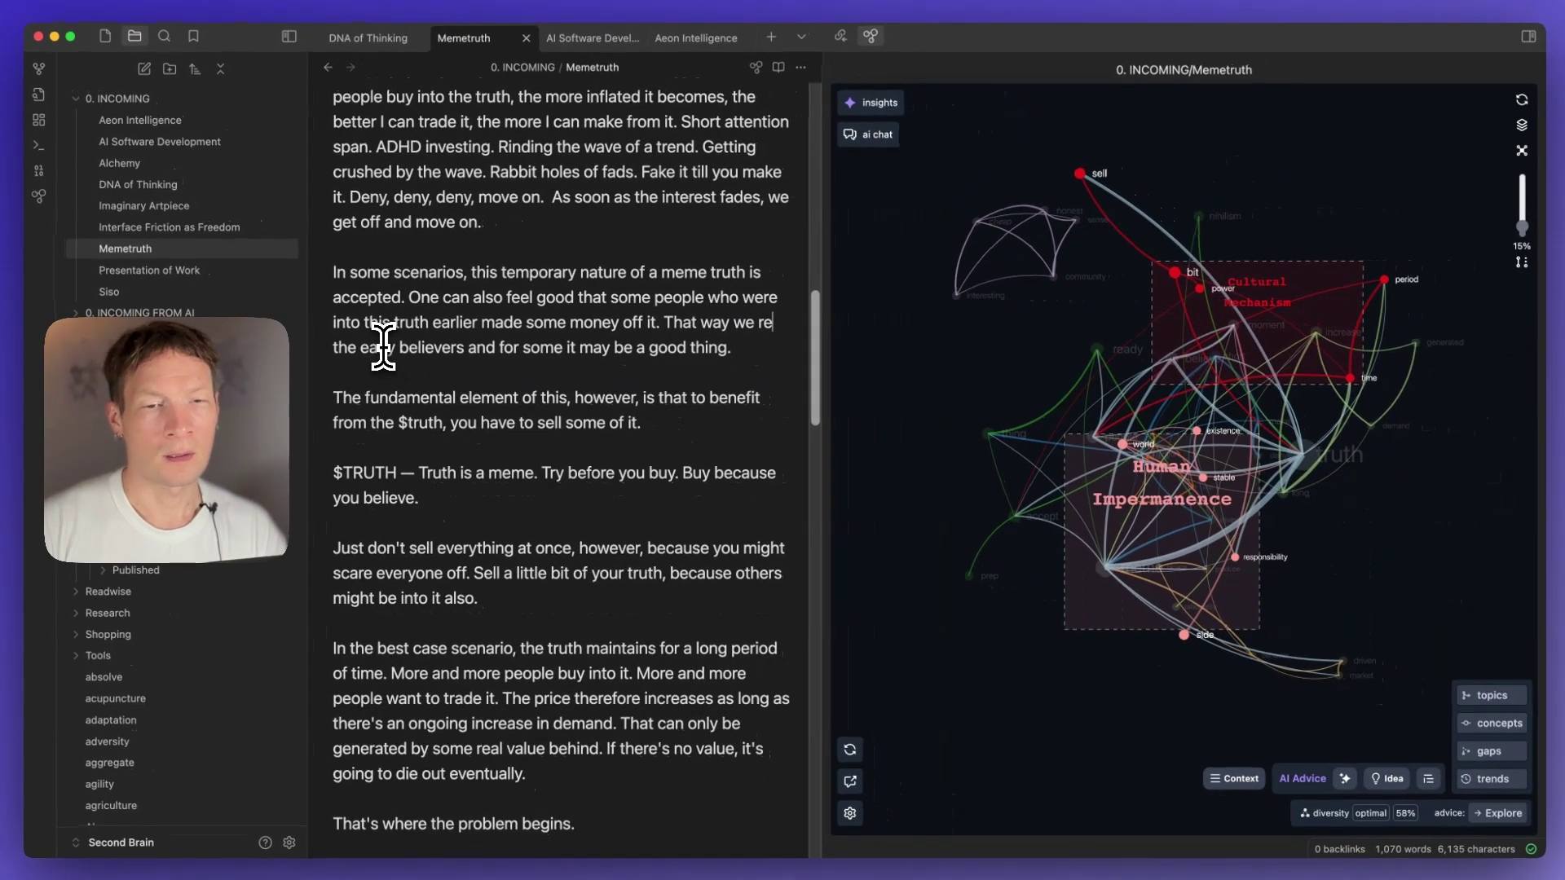
type("ward")
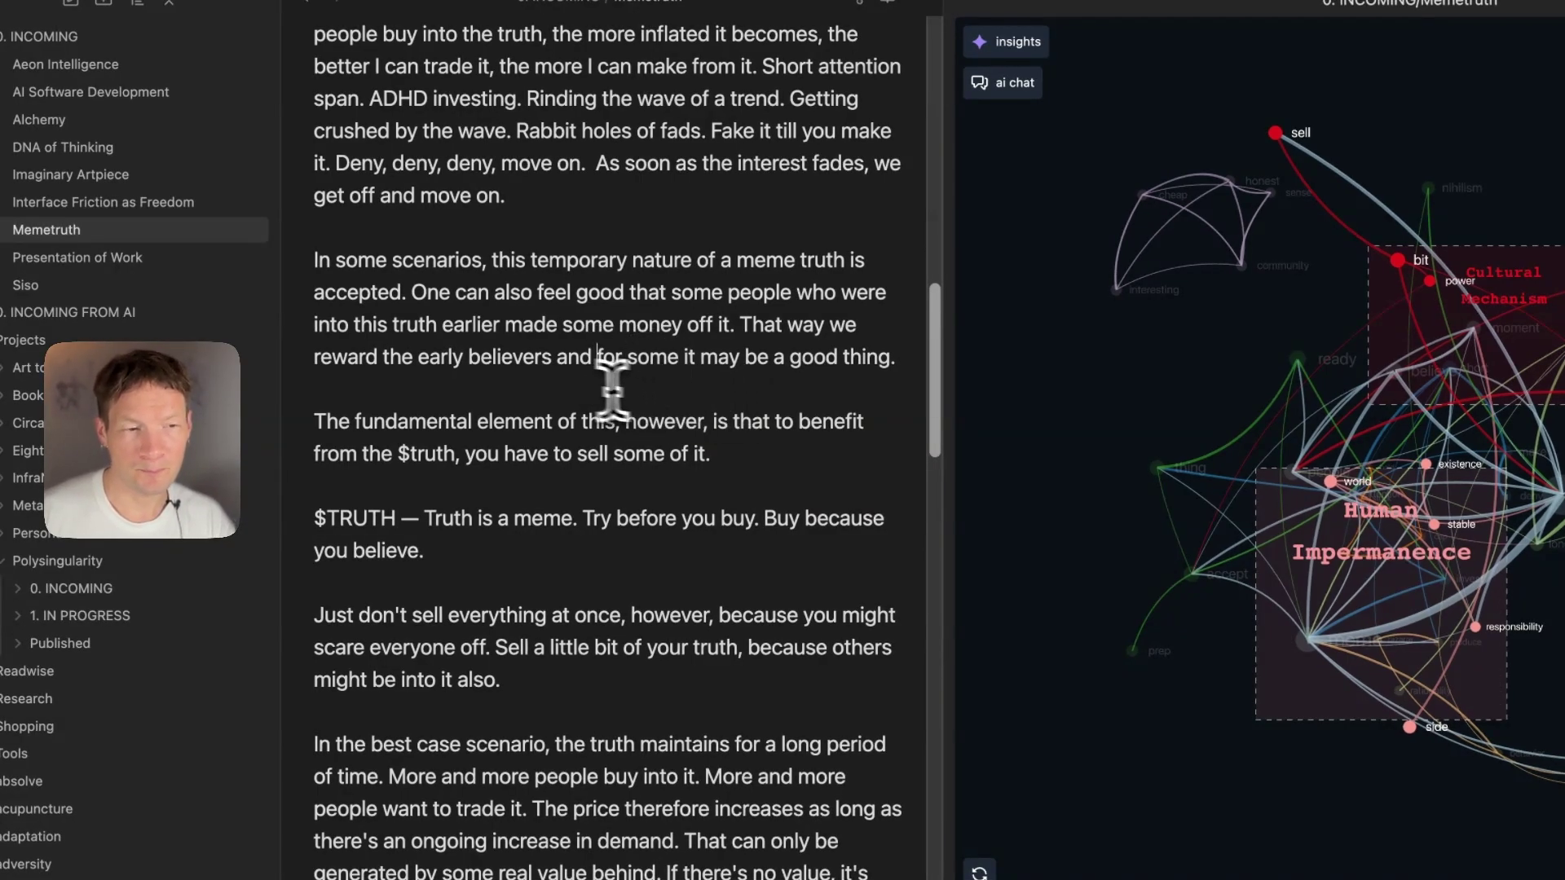
Add "Attention economy." to the end of the "In the best case scenario" paragraph.
scroll(489, 436, "down", 1)
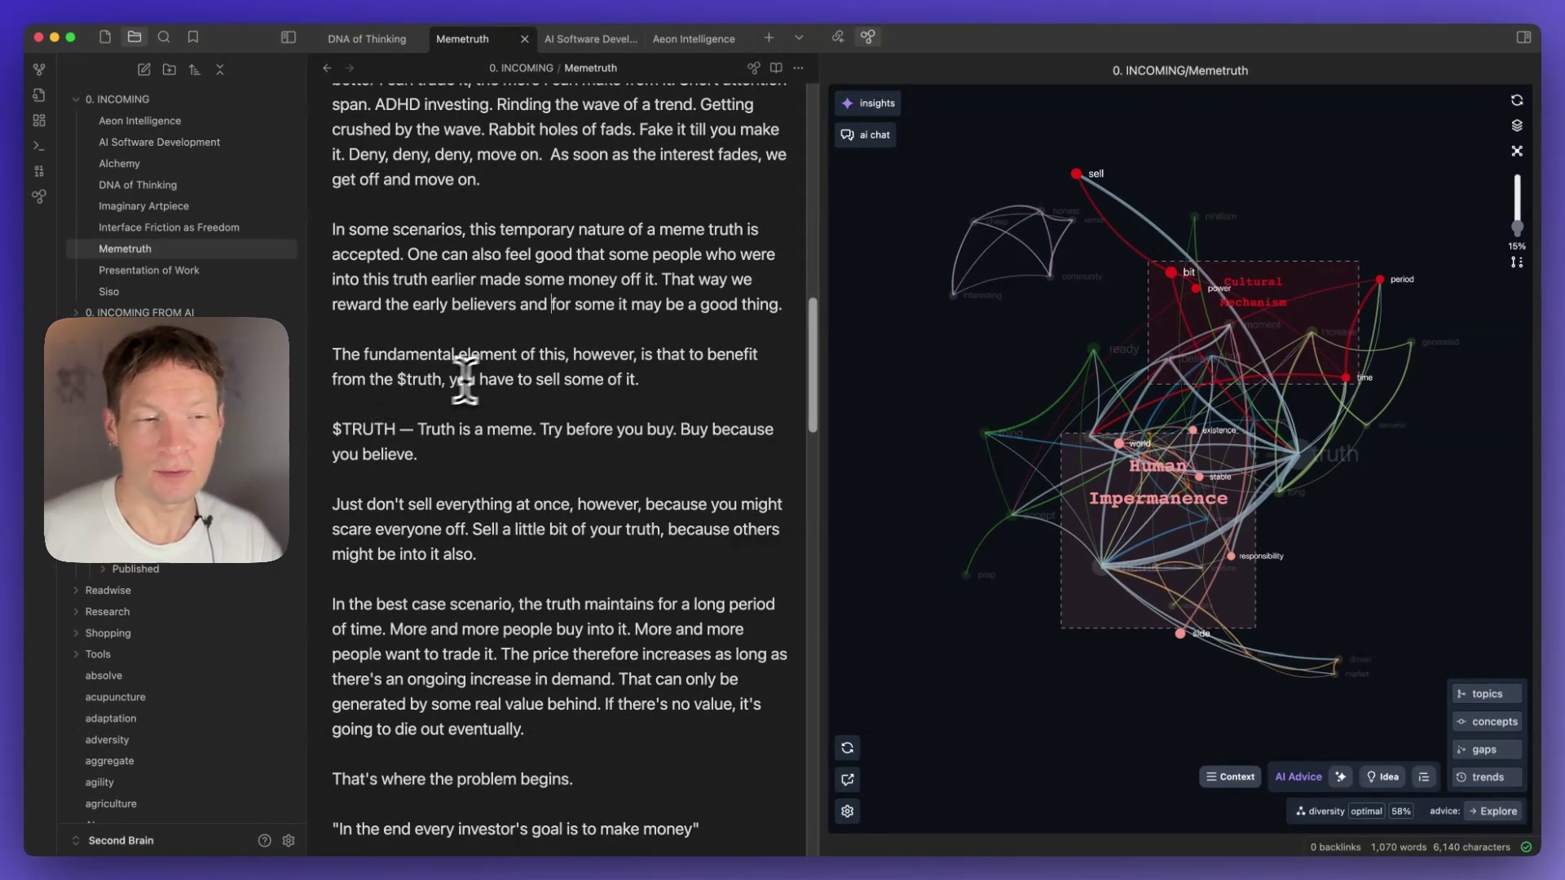
scroll(399, 529, "down", 3)
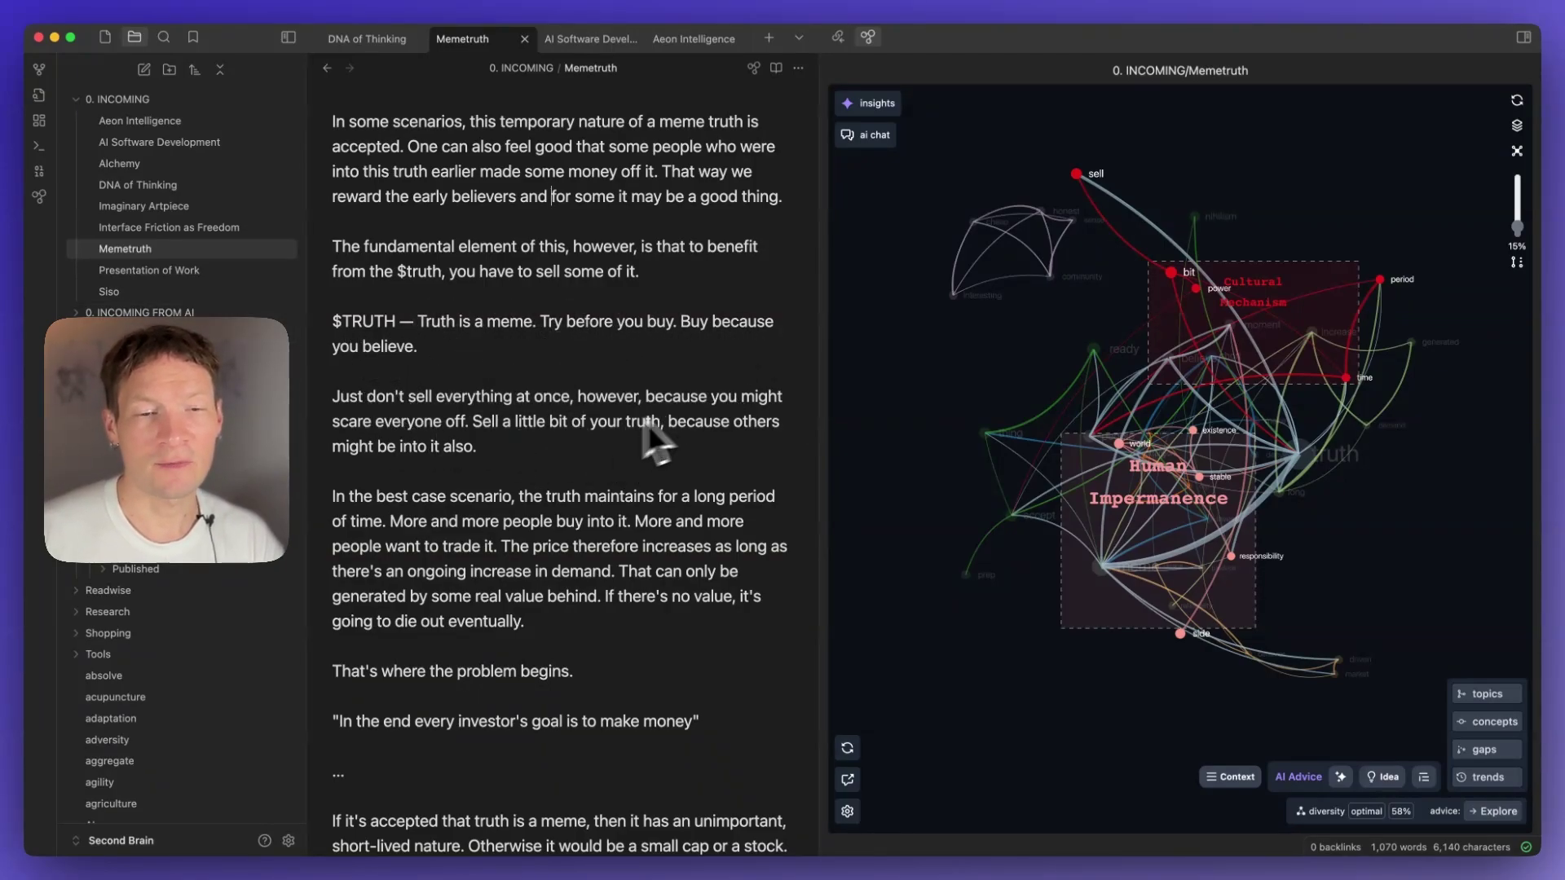
scroll(450, 473, "down", 4)
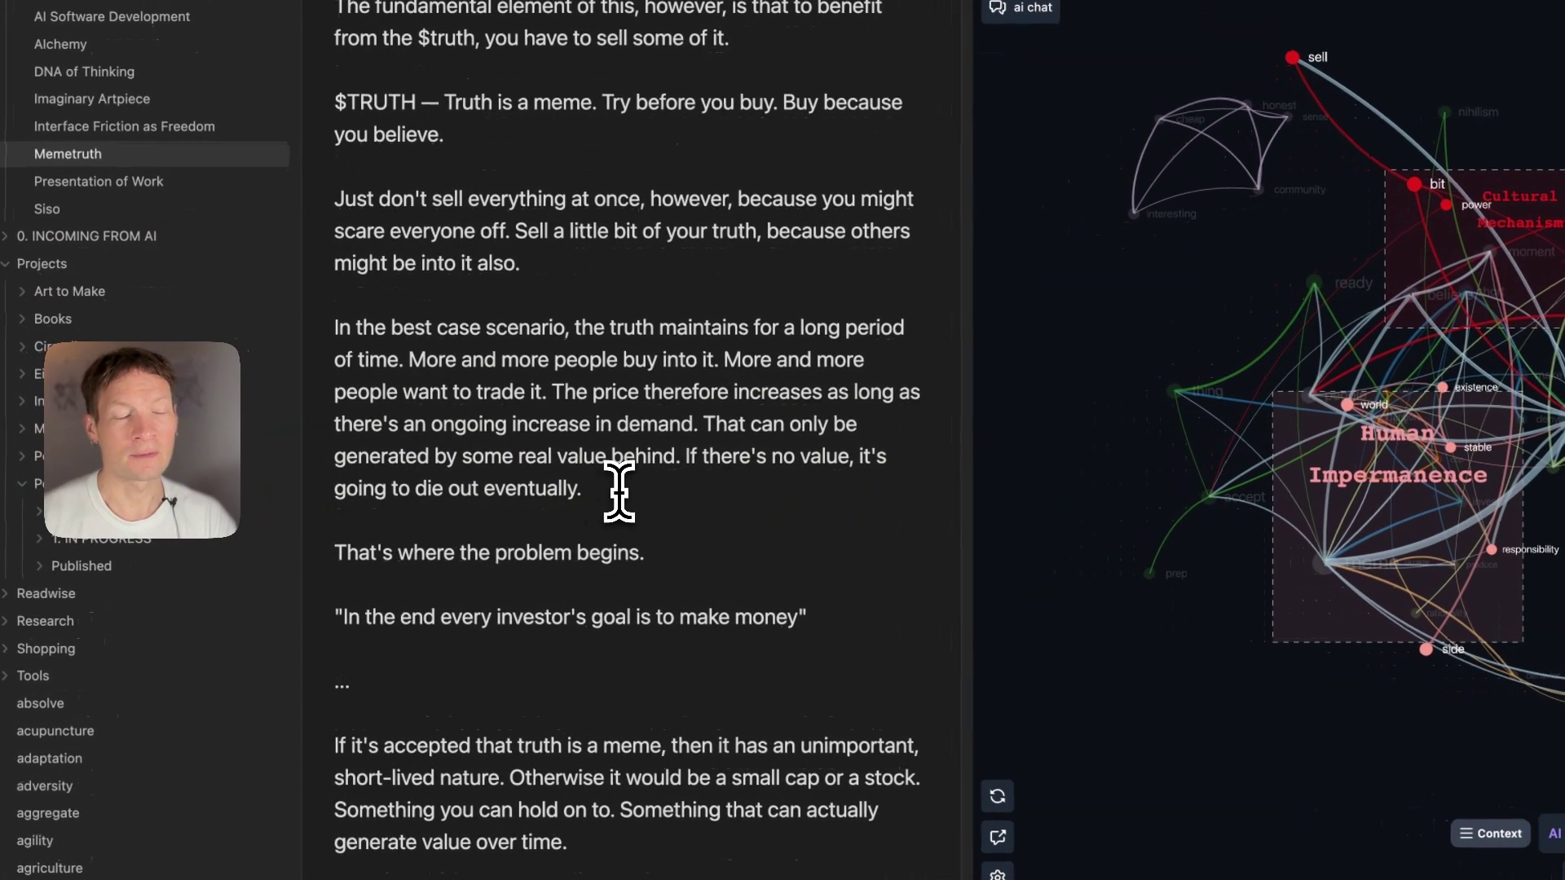
type("ttention economuy.")
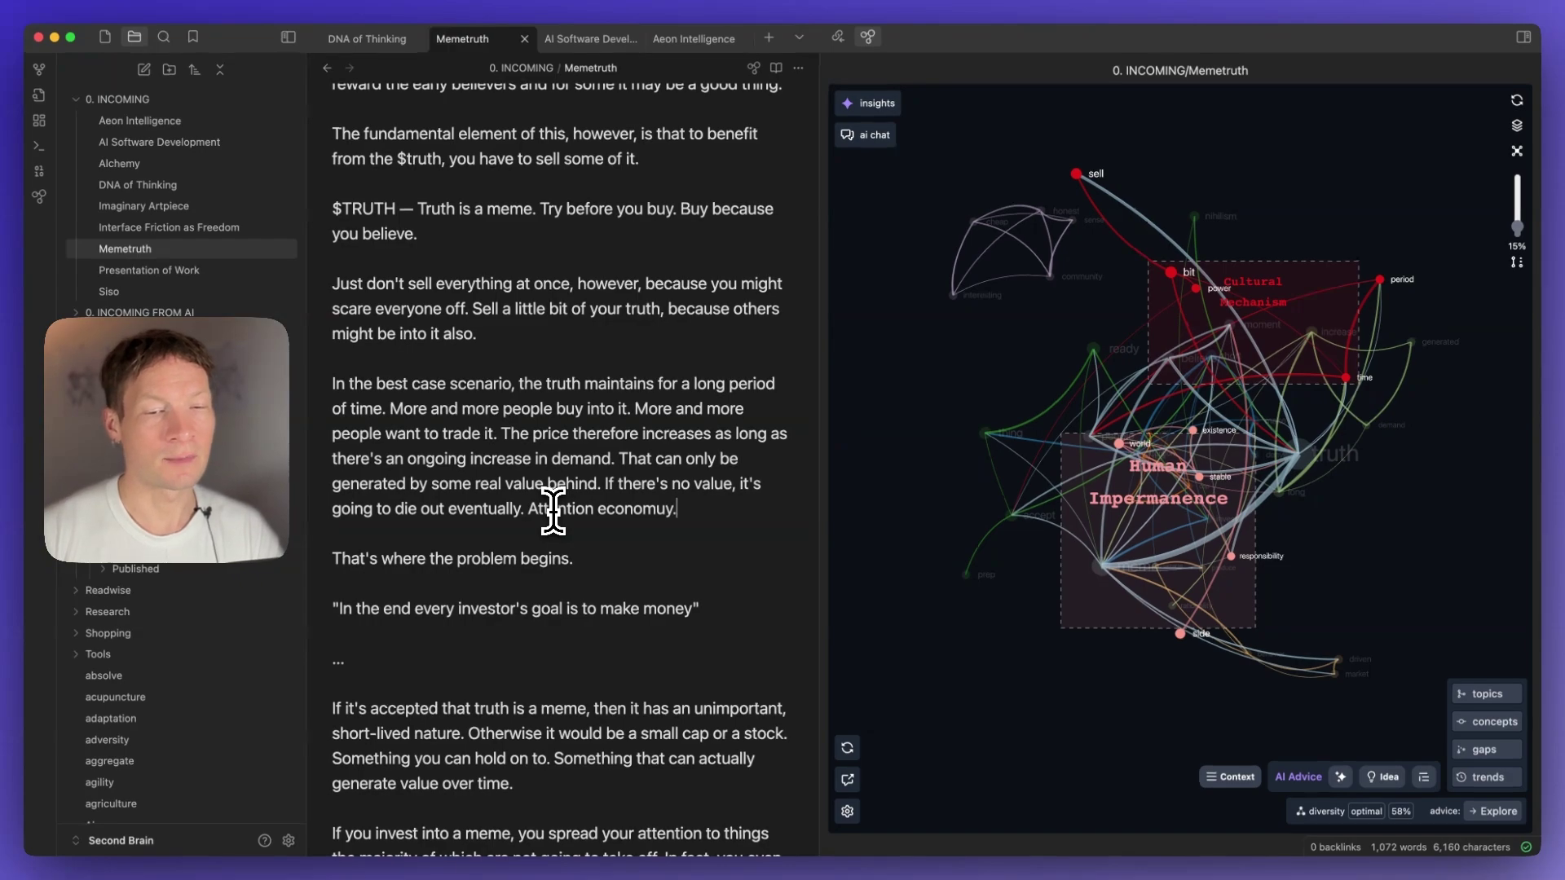
key("BackSpace")
key("BackSpace")
key("BackSpace")
type("y.")
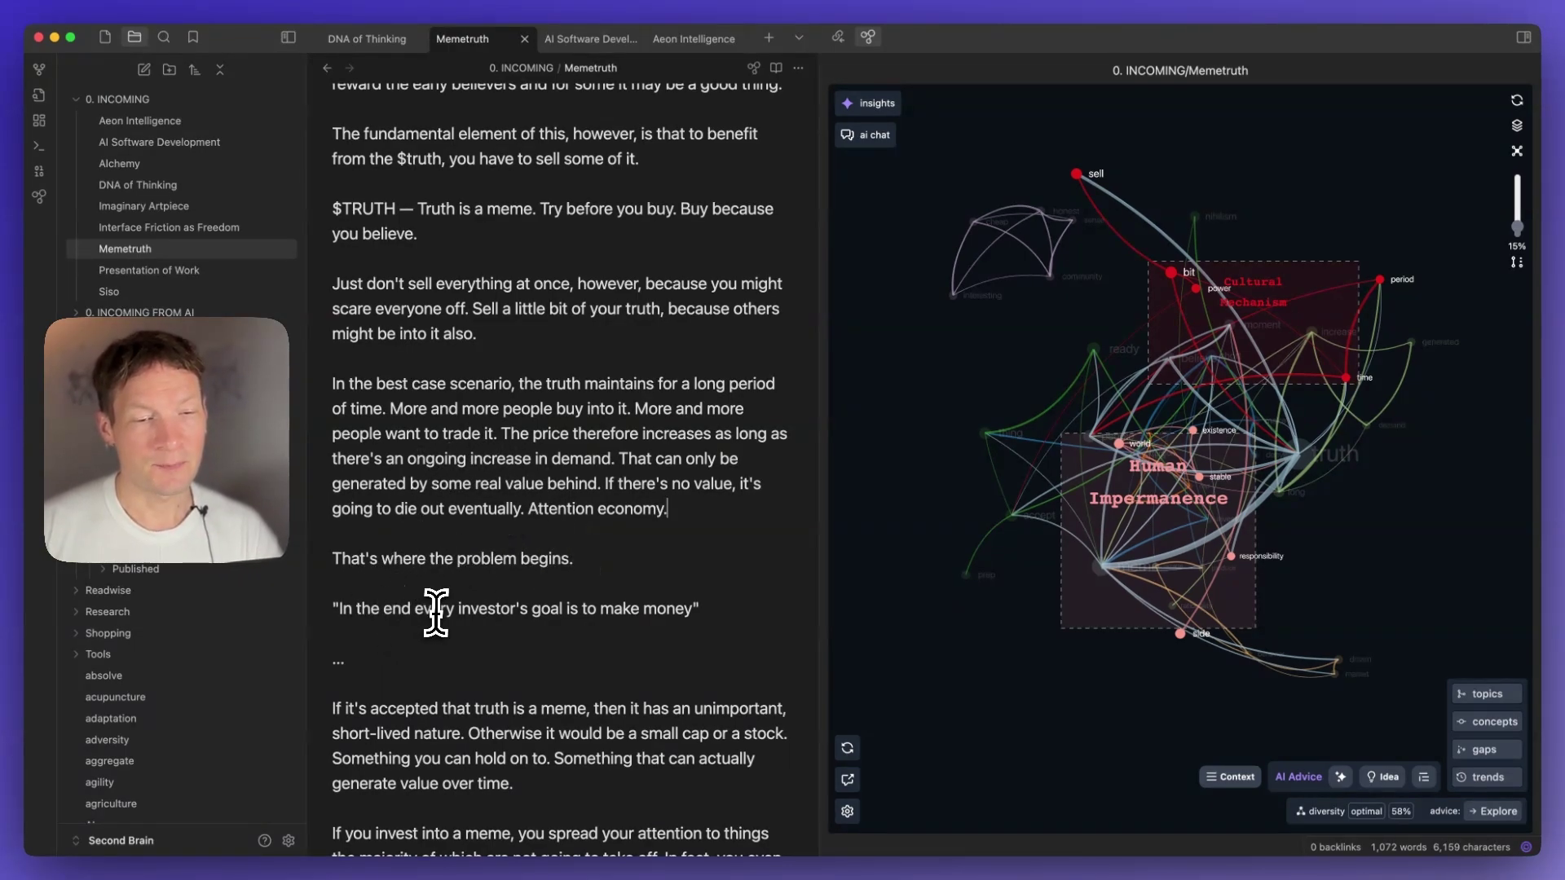
Add a period inside the closing quotation mark of the "In the end every investor's goal is to make money" line.
scroll(436, 612, "down", 4)
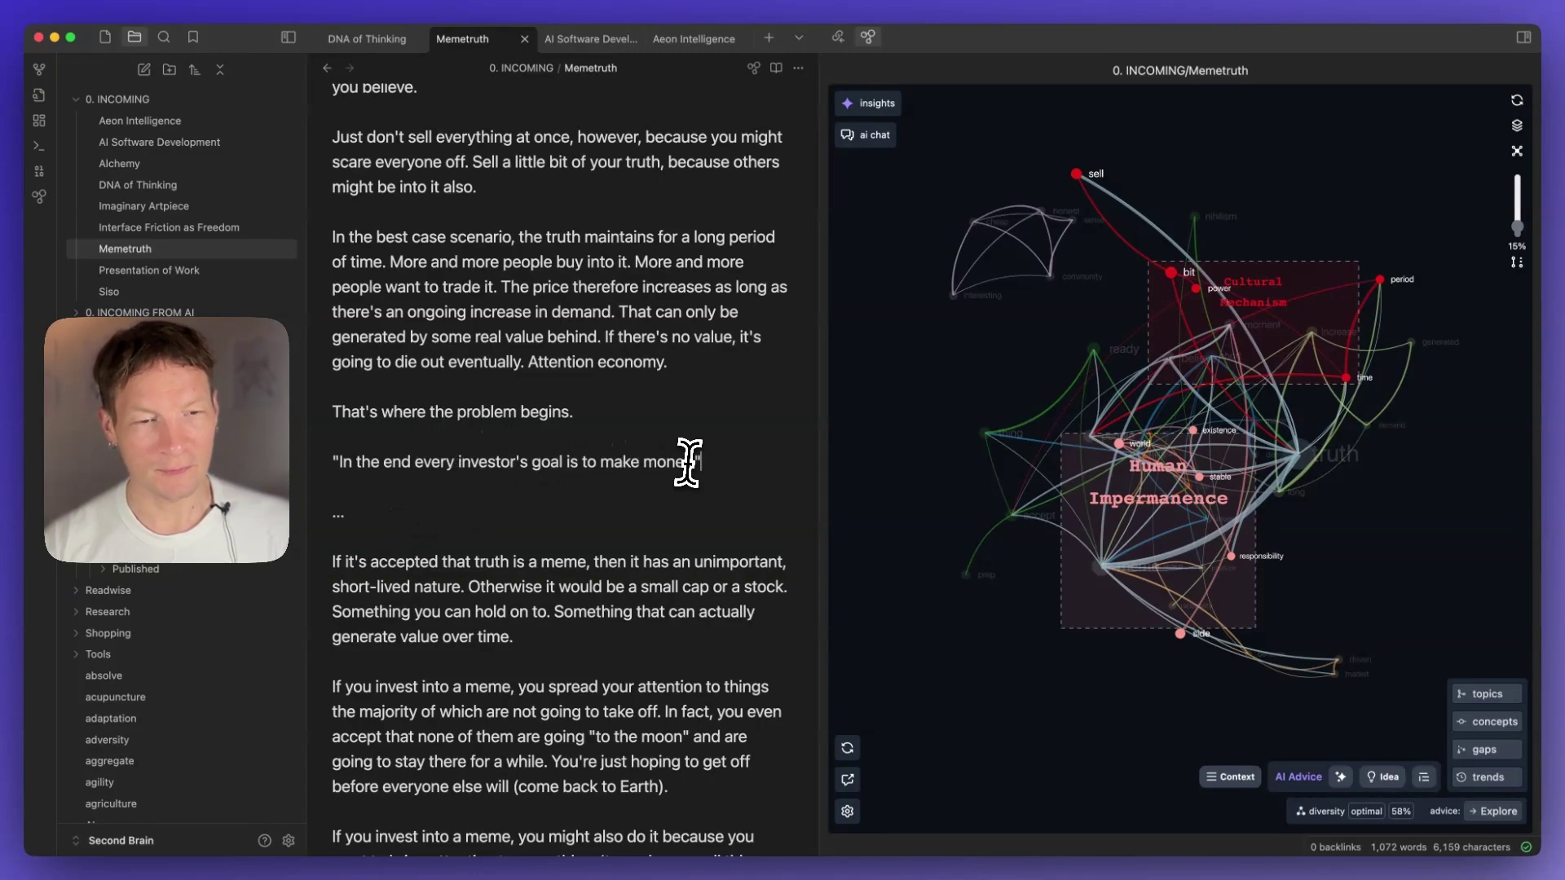
scroll(541, 651, "down", 2)
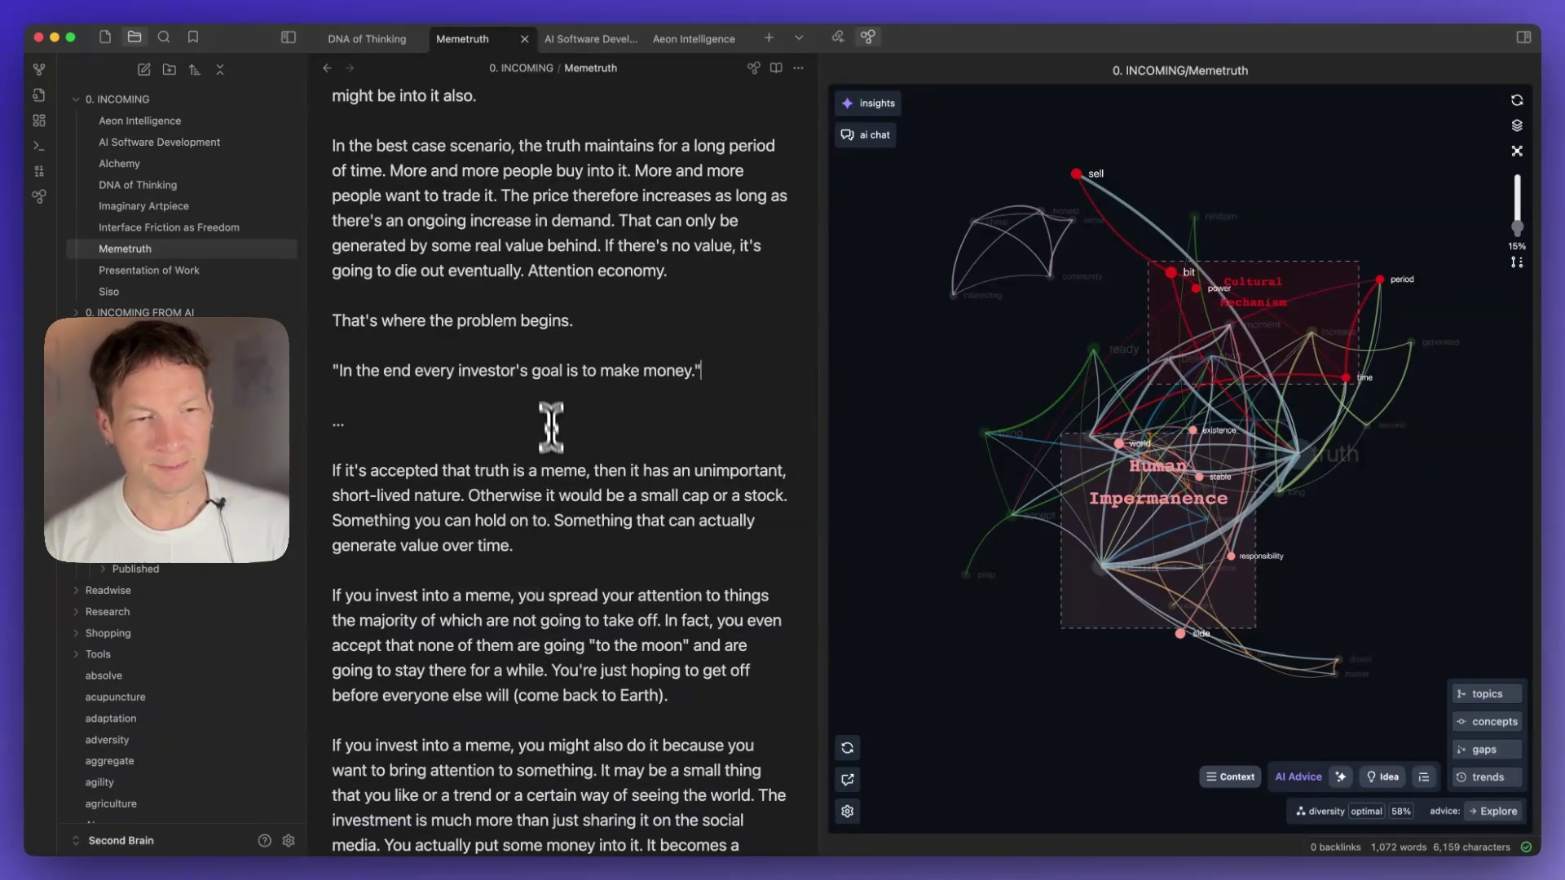
scroll(538, 457, "down", 1)
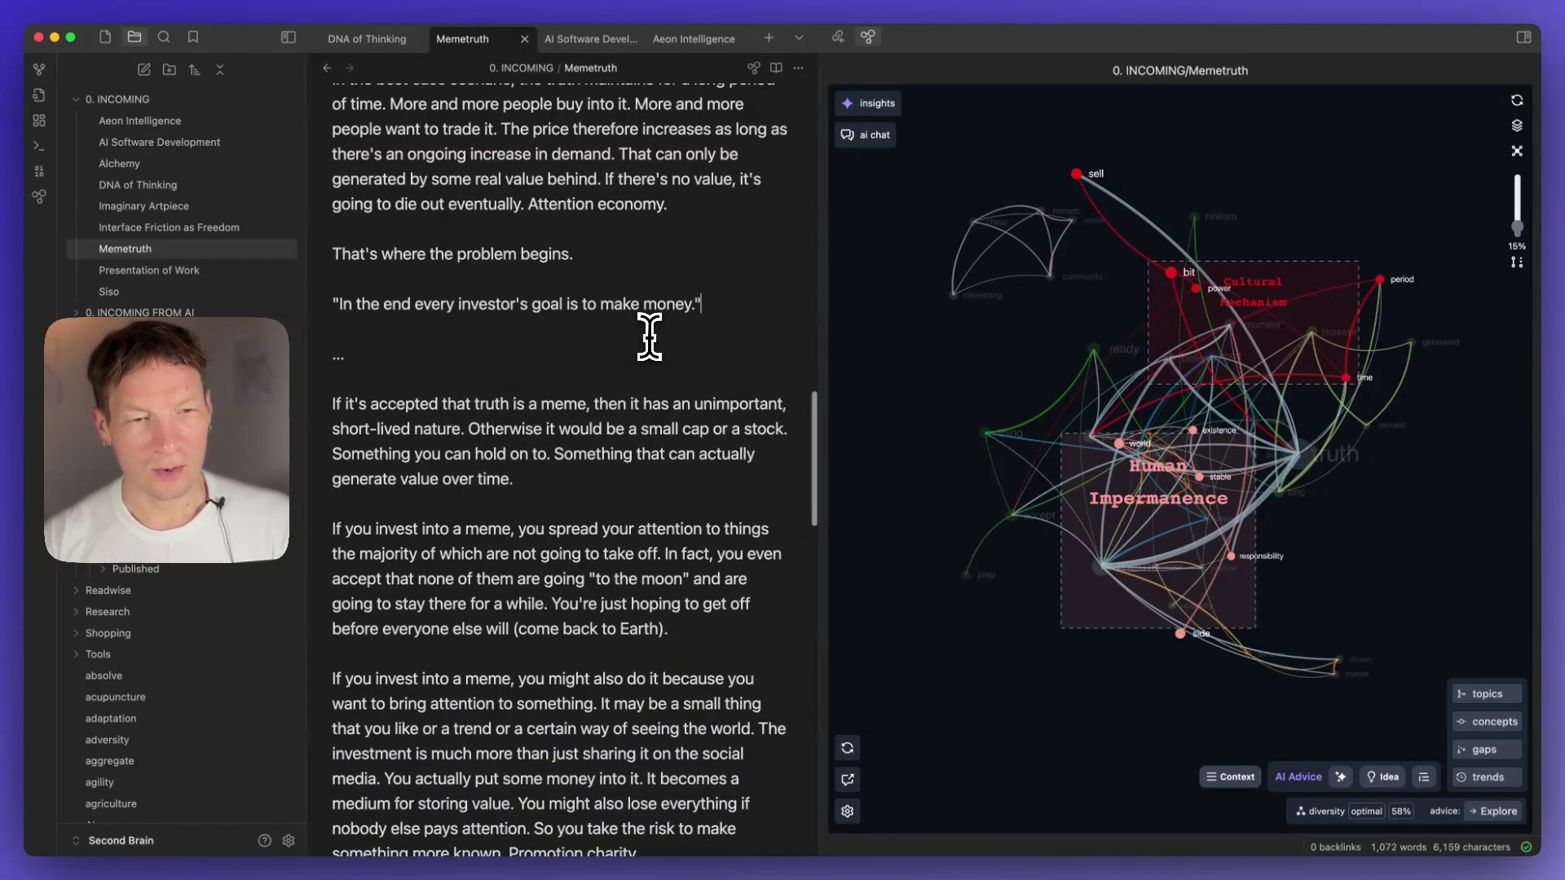
Add the ticked checklist item "[x] inflationary aspect" below "a real return is not necessary".
scroll(692, 338, "down", 1)
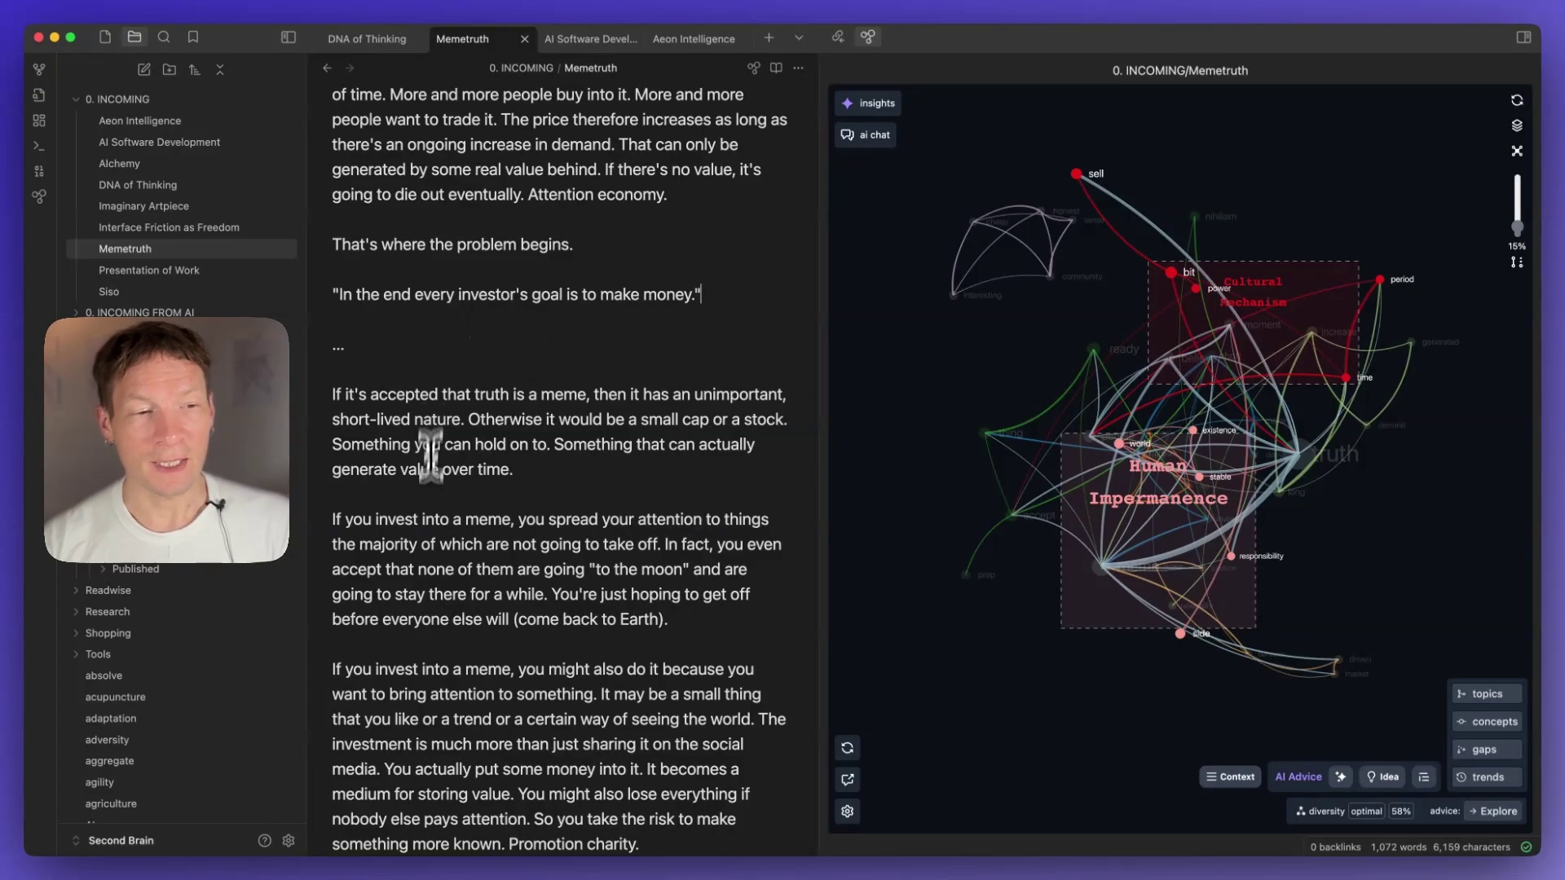
scroll(343, 424, "down", 2)
scroll(505, 293, "up", 10)
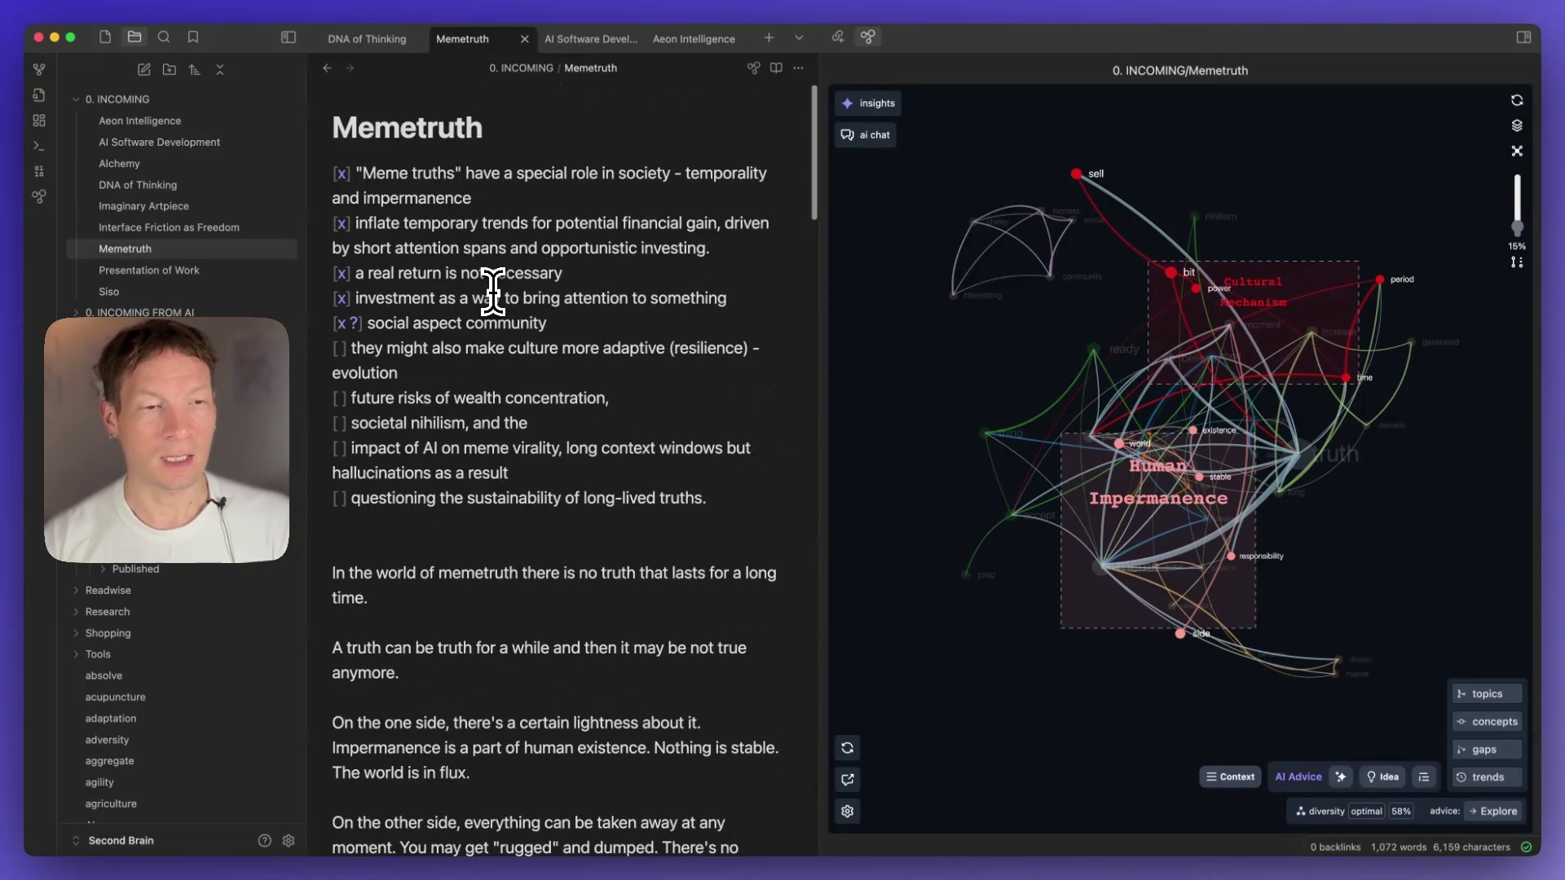
left_click(346, 298)
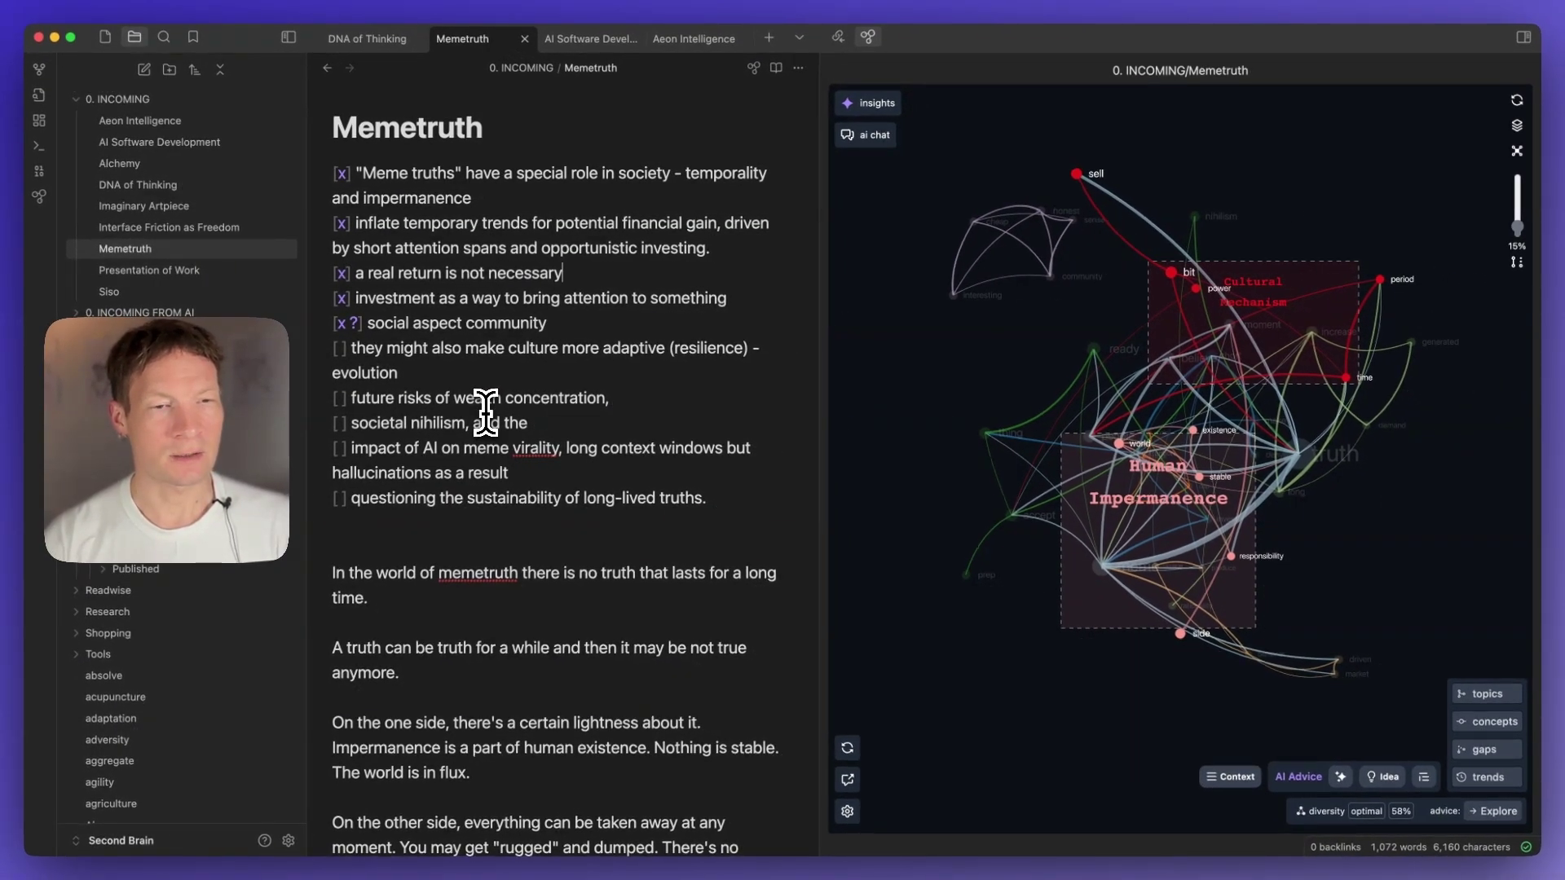
key("Return")
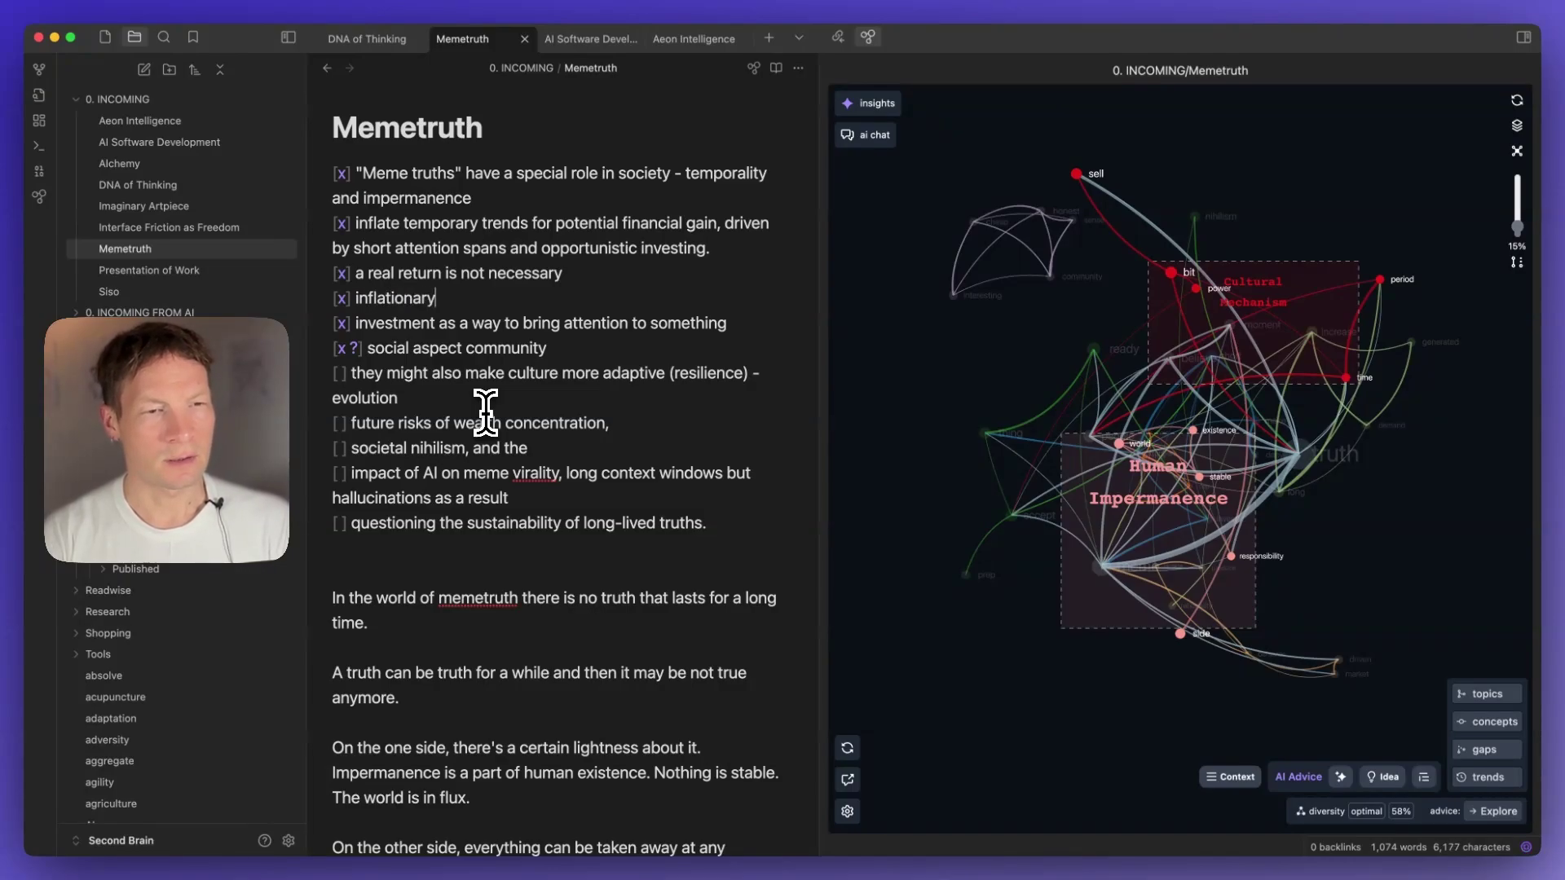
Compare the paragraphs from "In the best case scenario" through "Promotion charity" with the checklist item on investment bringing attention to something.
scroll(487, 575, "down", 20)
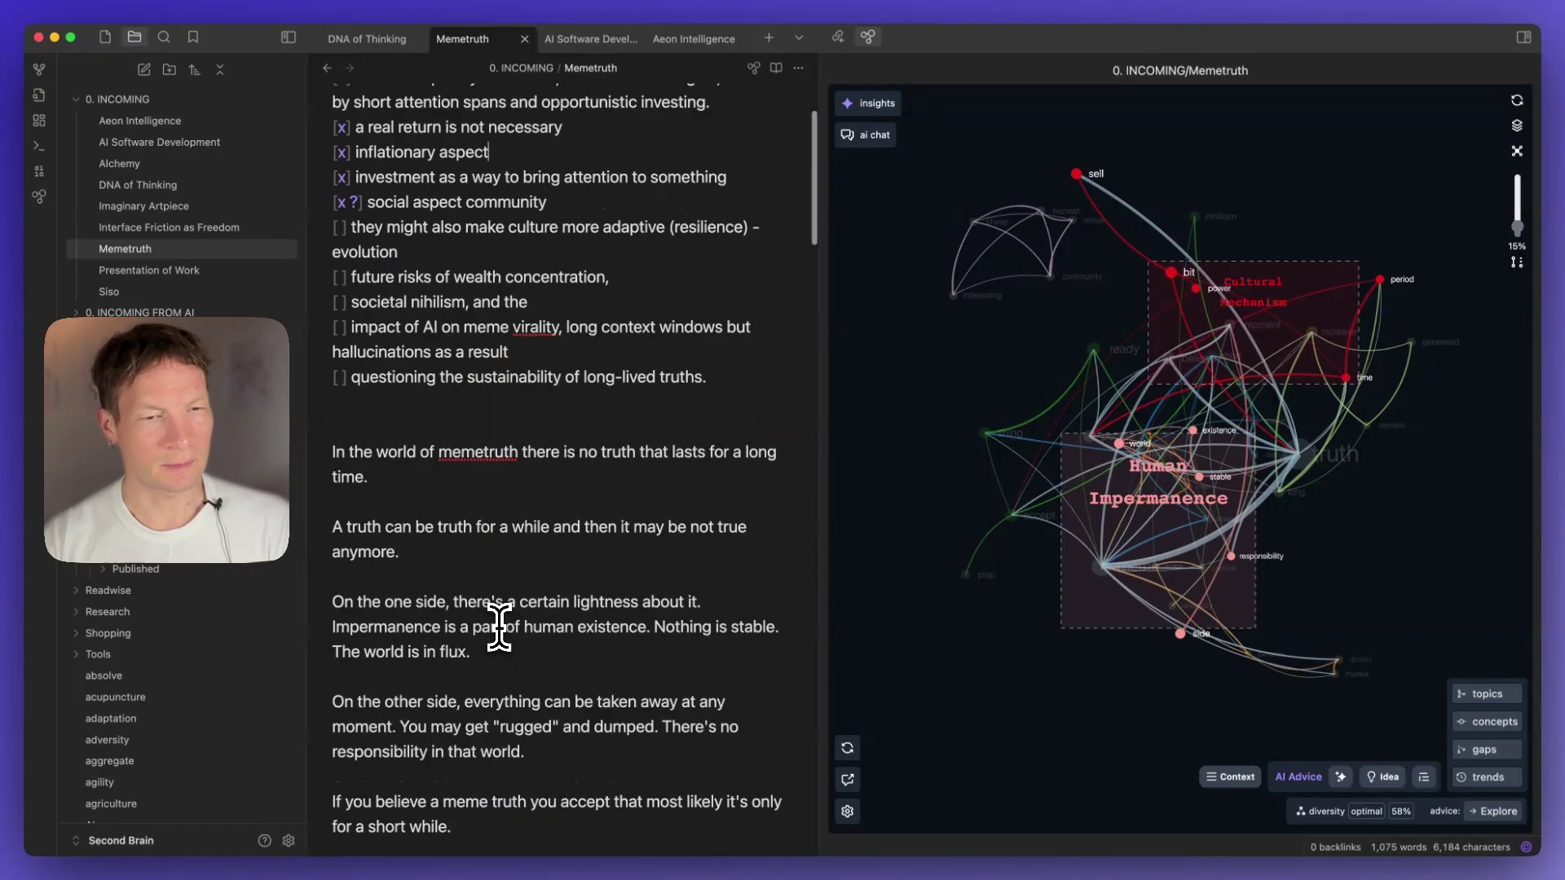
scroll(499, 626, "up", 1)
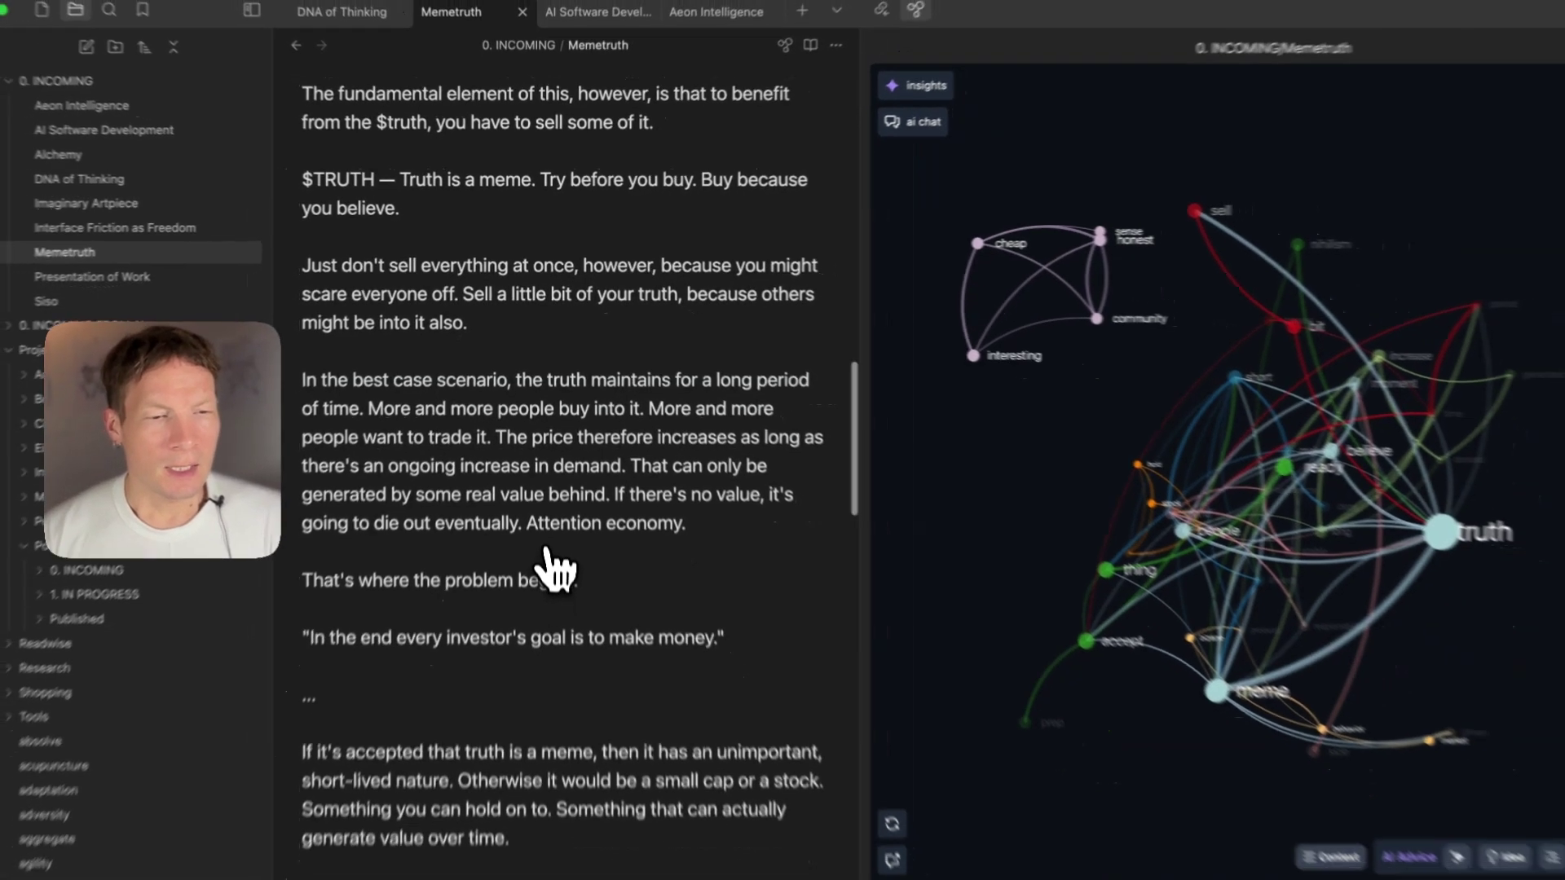
scroll(478, 660, "down", 2)
scroll(480, 521, "down", 1)
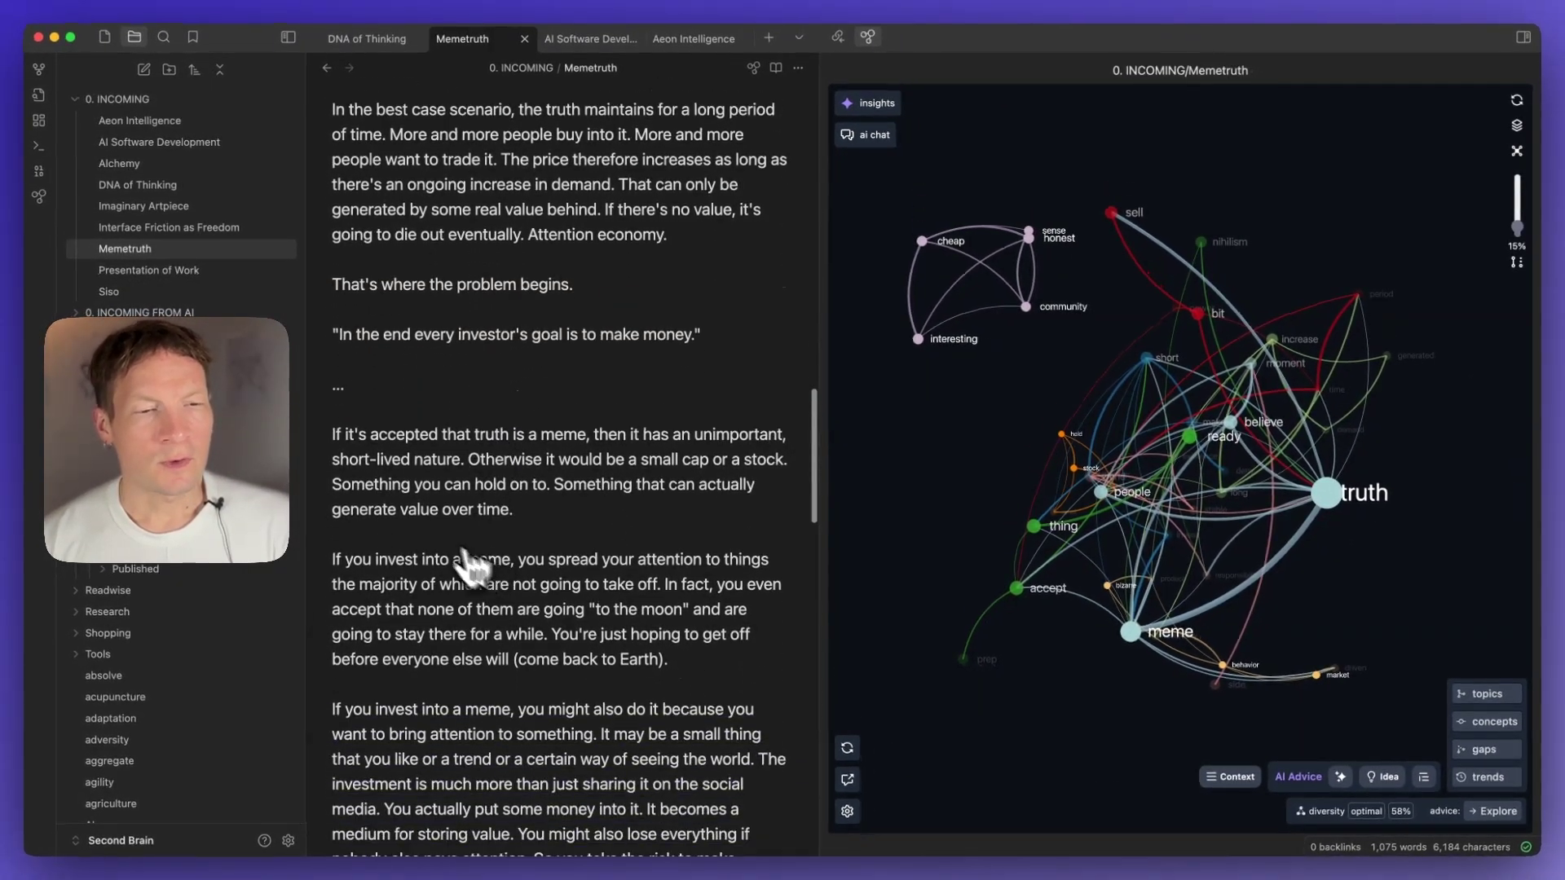
scroll(440, 489, "down", 3)
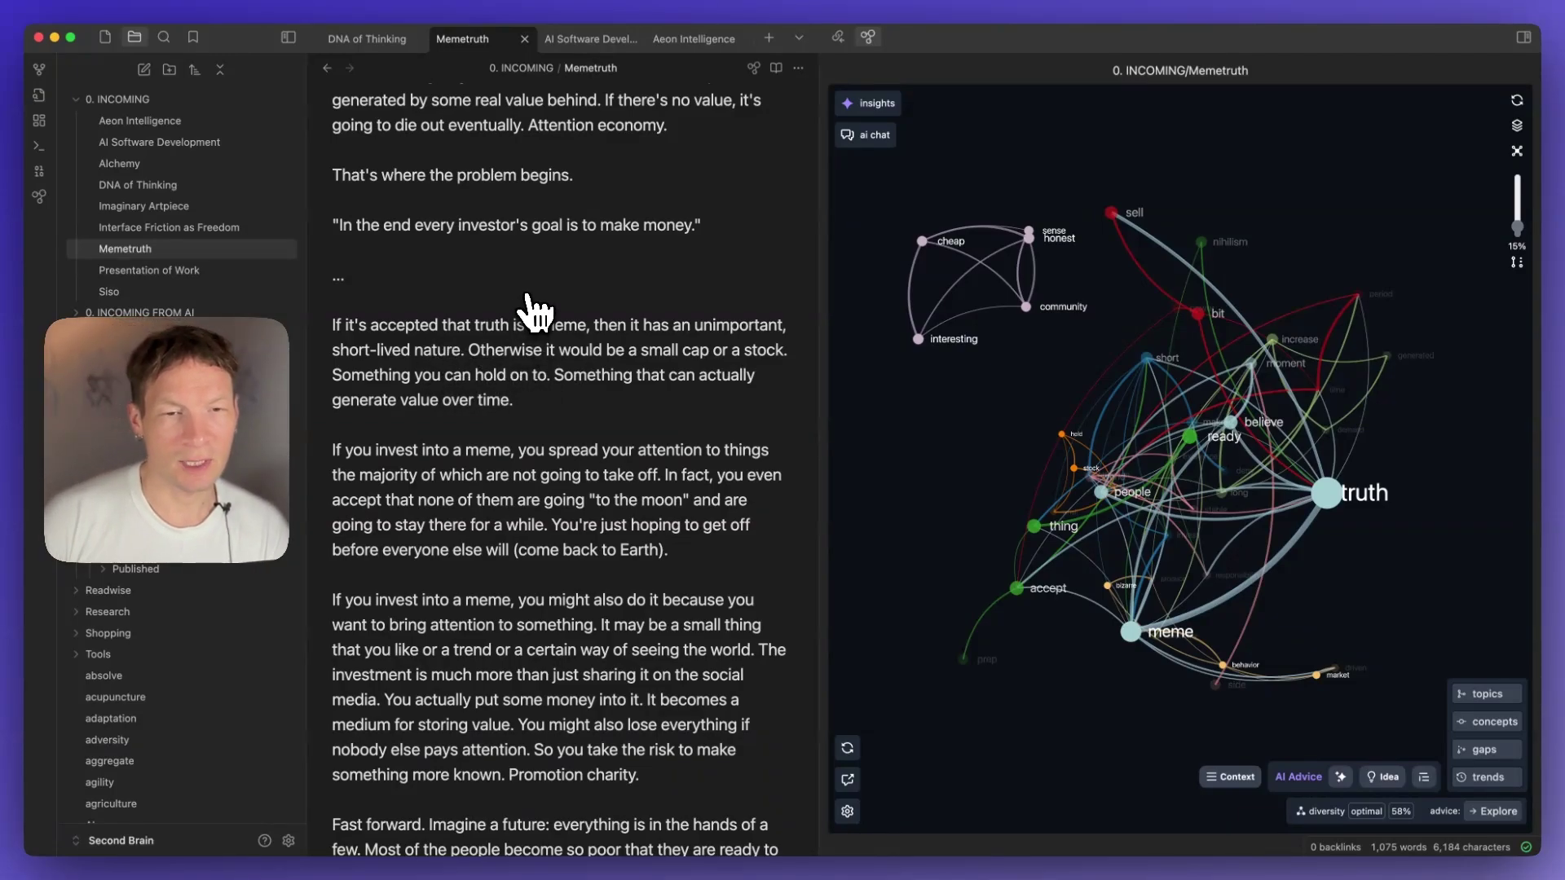
scroll(517, 447, "down", 5)
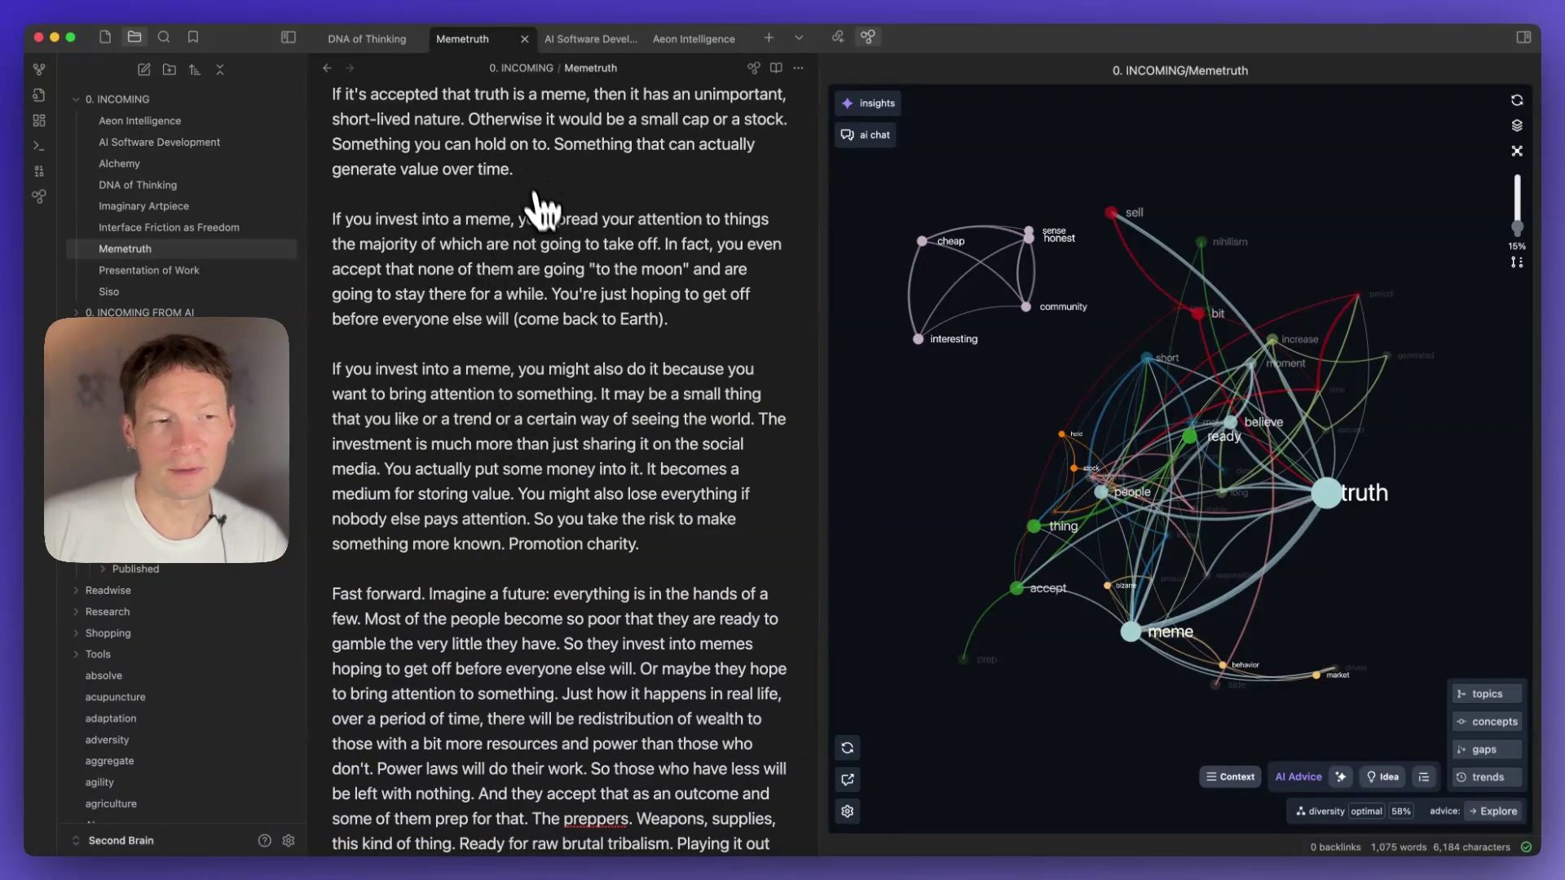
scroll(545, 293, "down", 1)
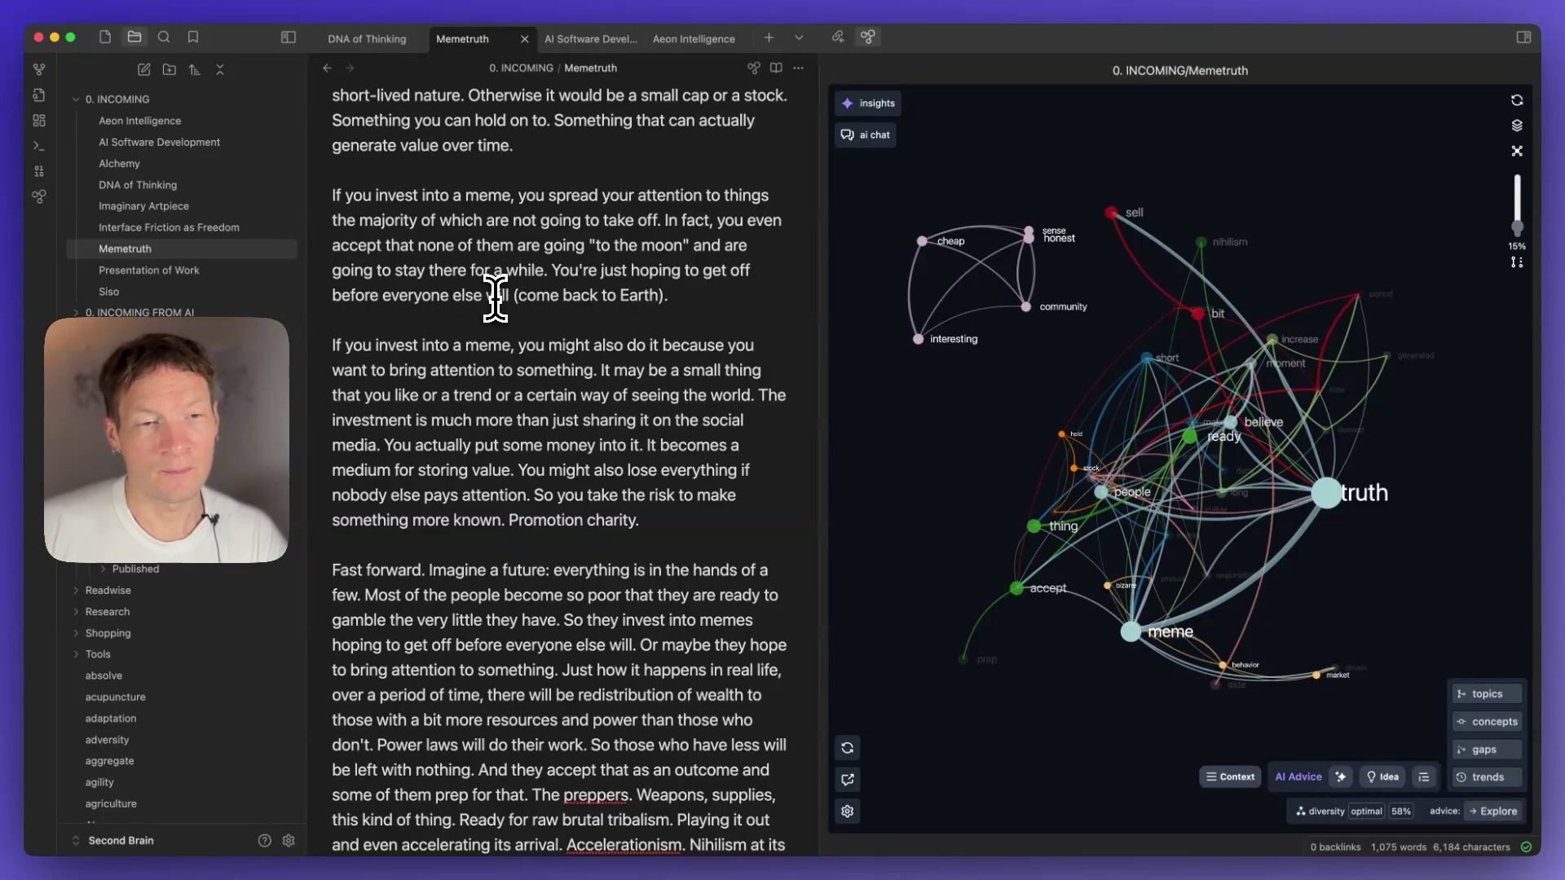
left_click_drag(495, 297, 667, 298)
left_click(613, 300)
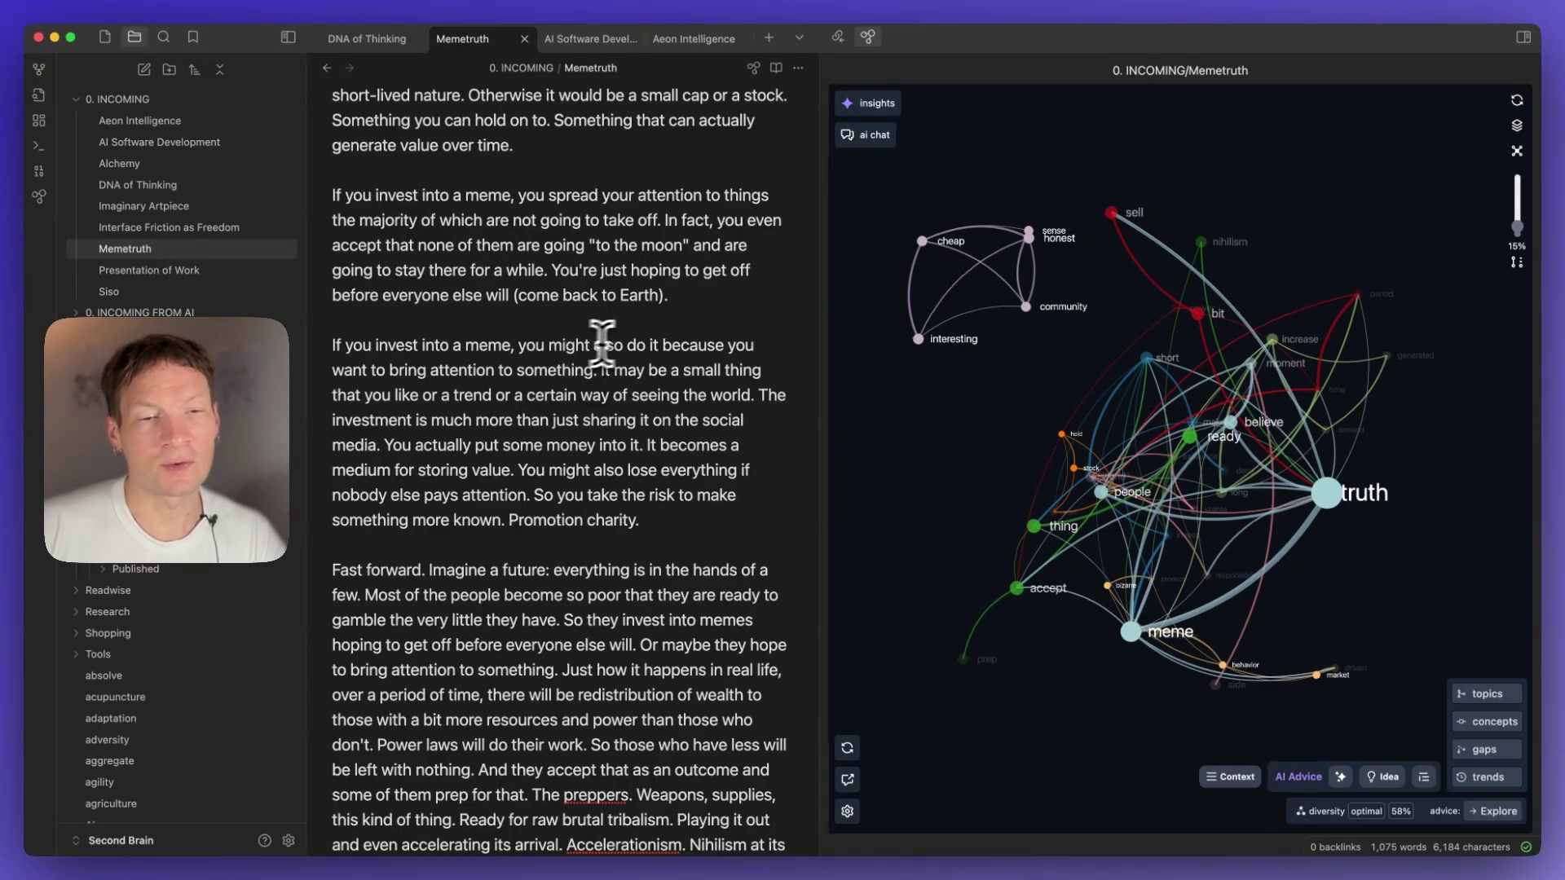
scroll(424, 419, "down", 2)
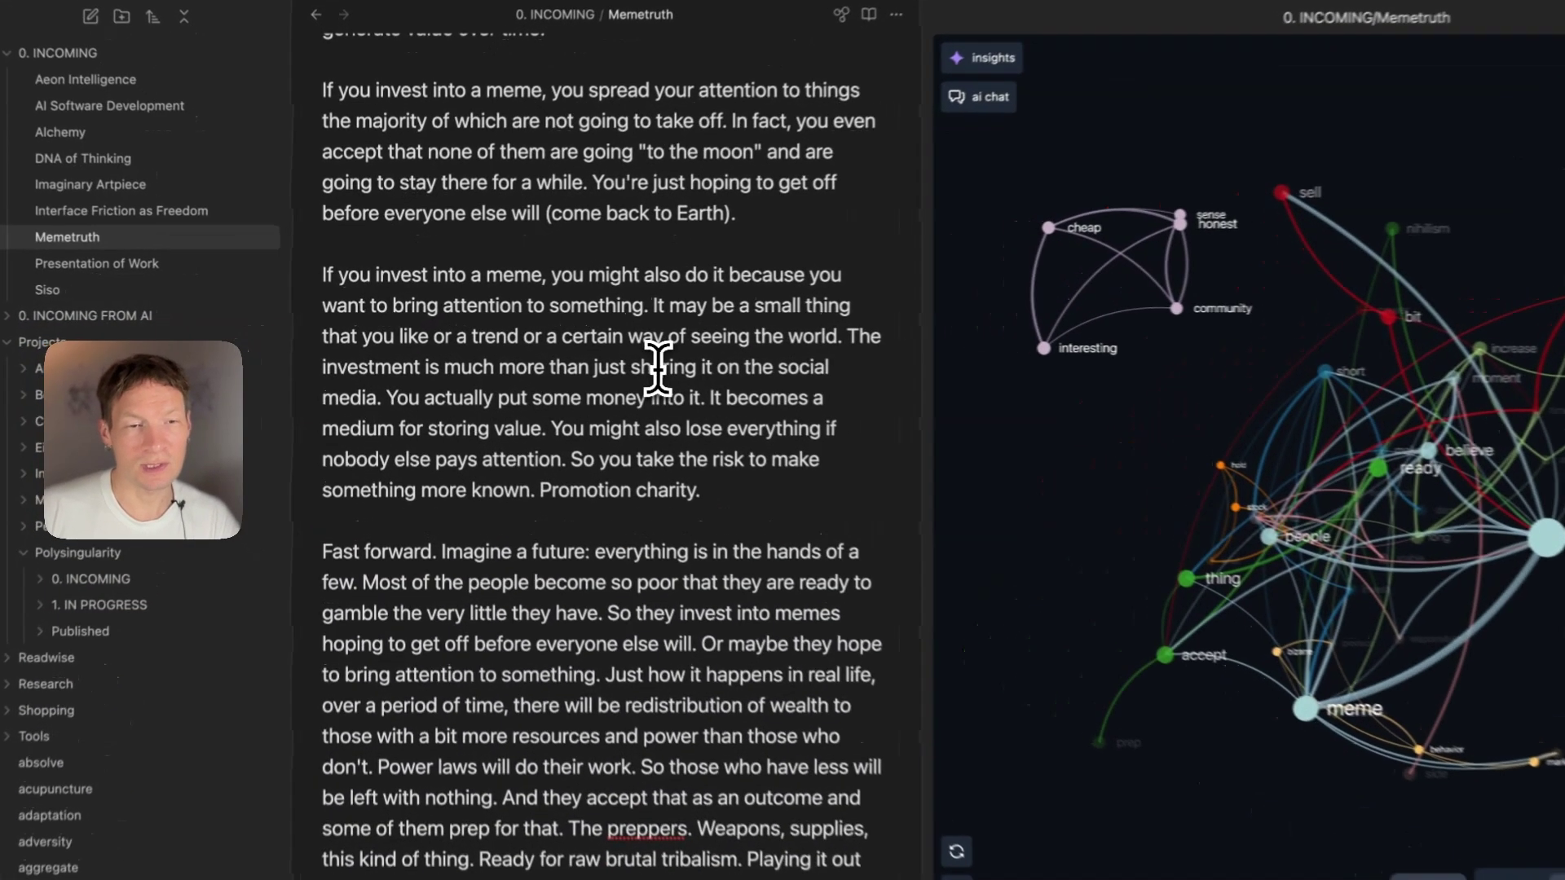
left_click(658, 367)
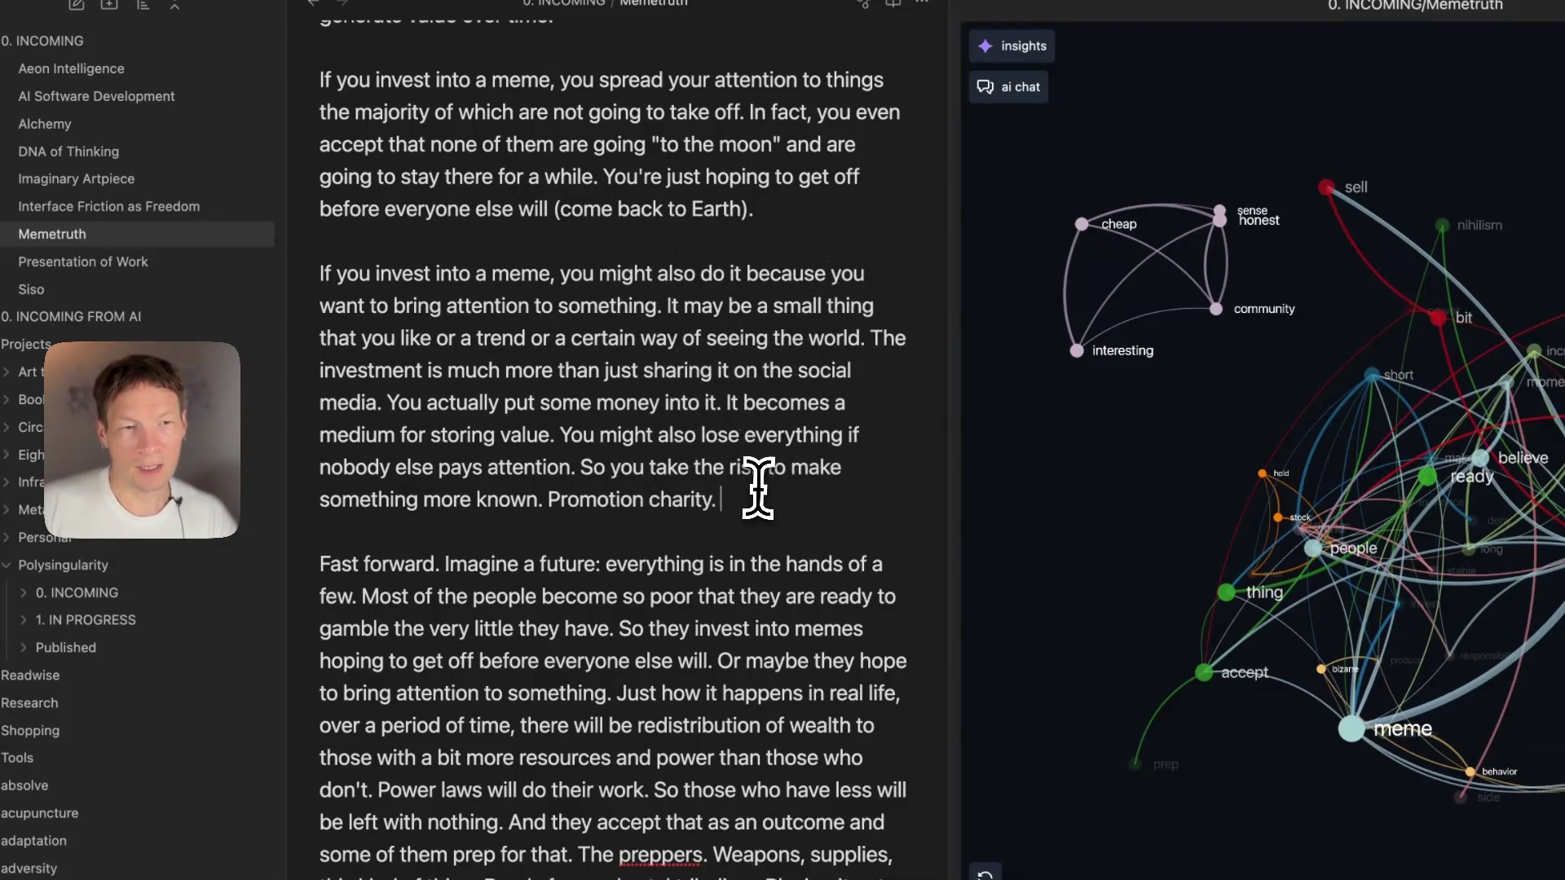
scroll(758, 489, "up", 20)
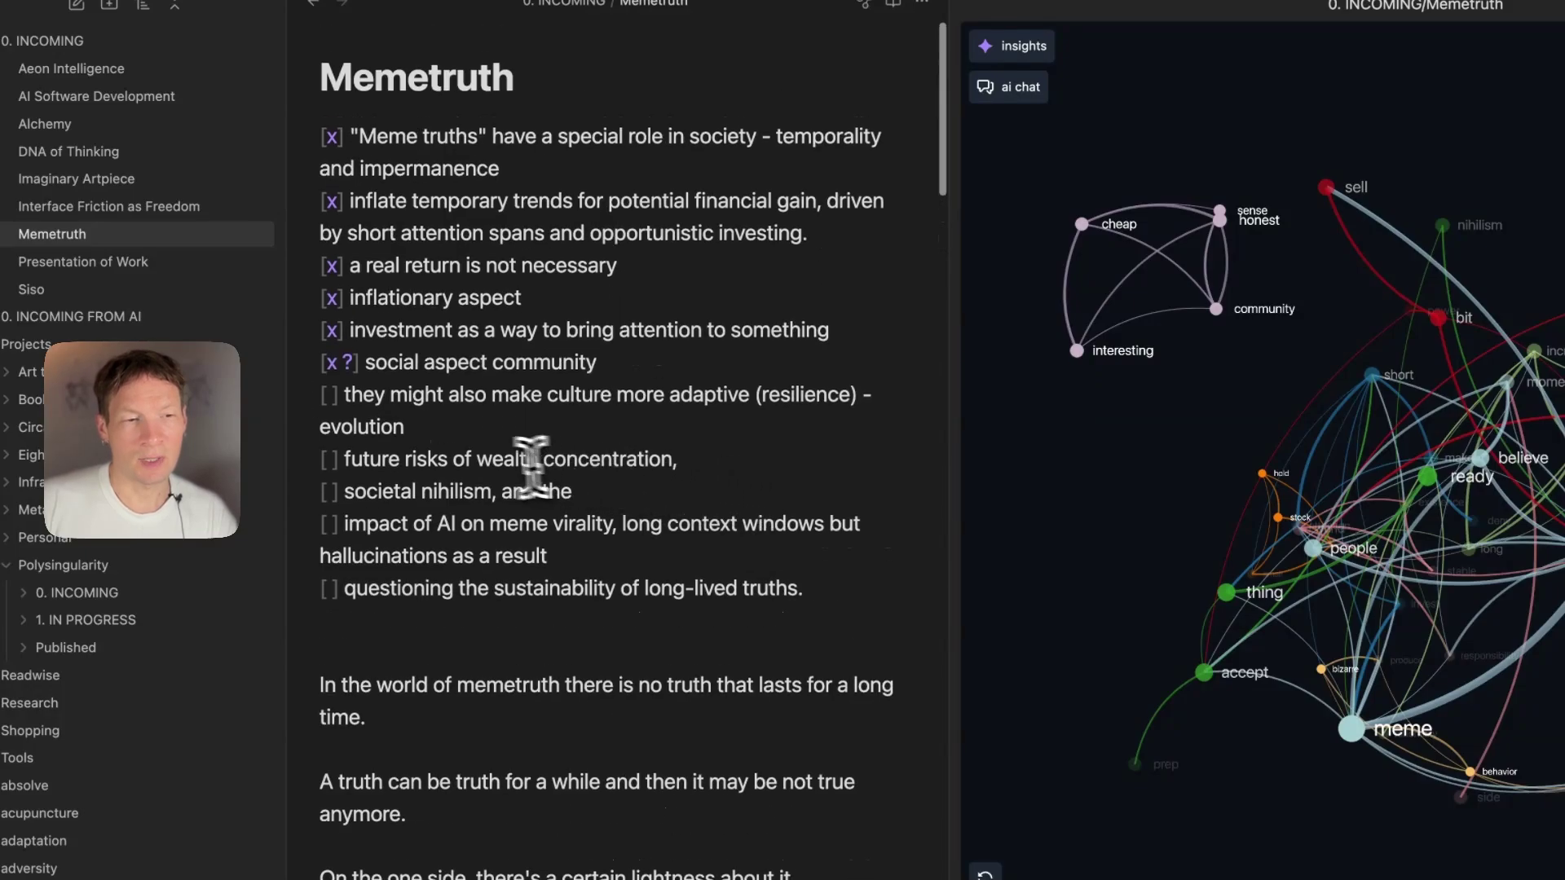
left_click(326, 330)
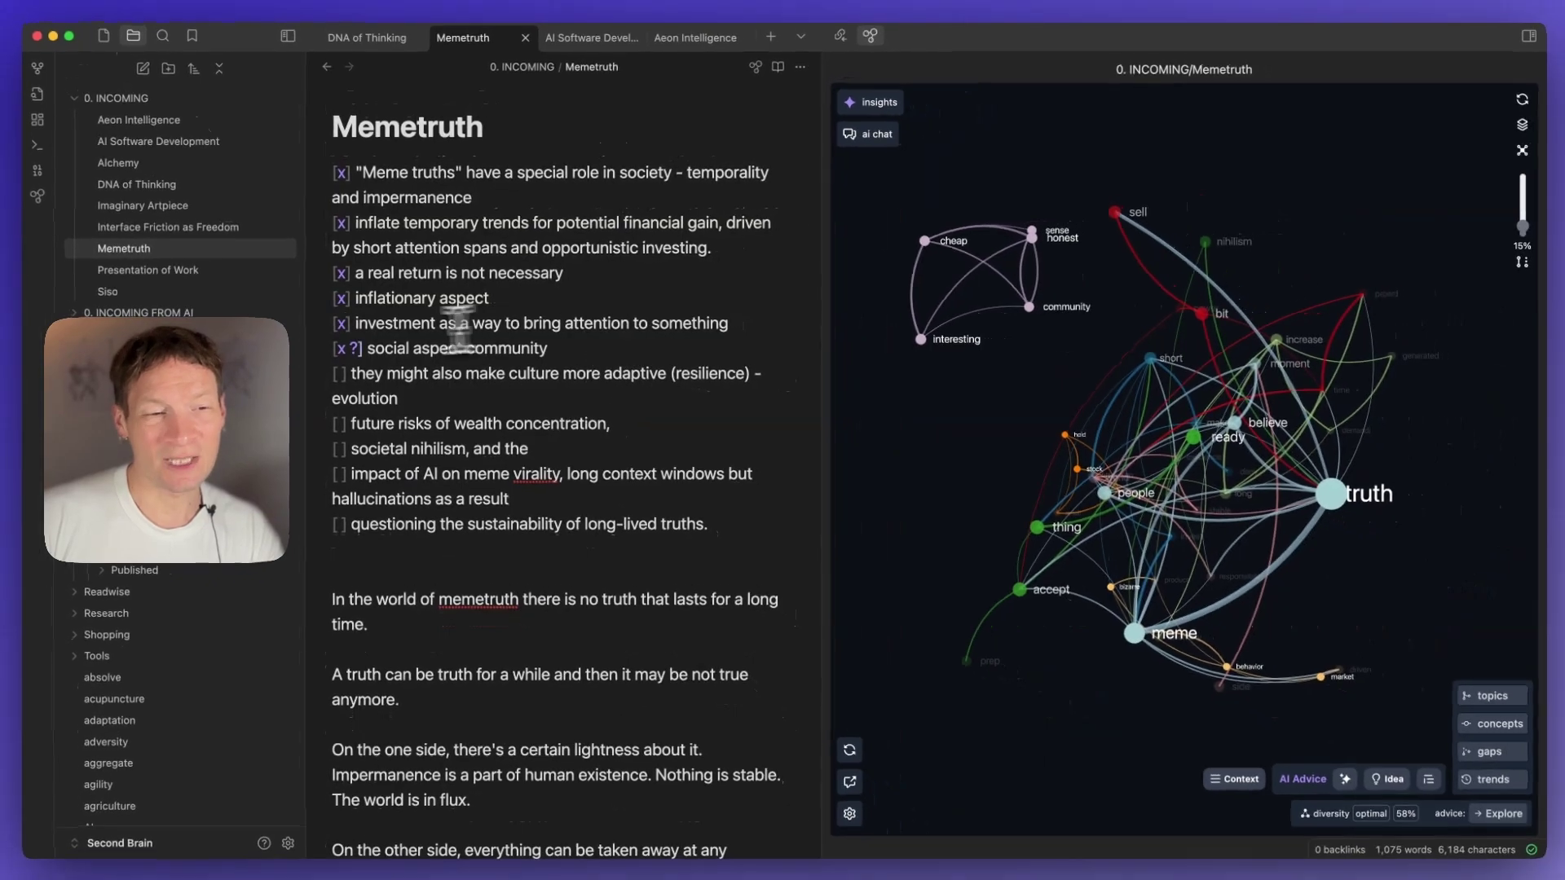
Retype the sentence break ". It" after "bring attention to something" in the second "If you invest into a meme" paragraph.
scroll(505, 461, "down", 15)
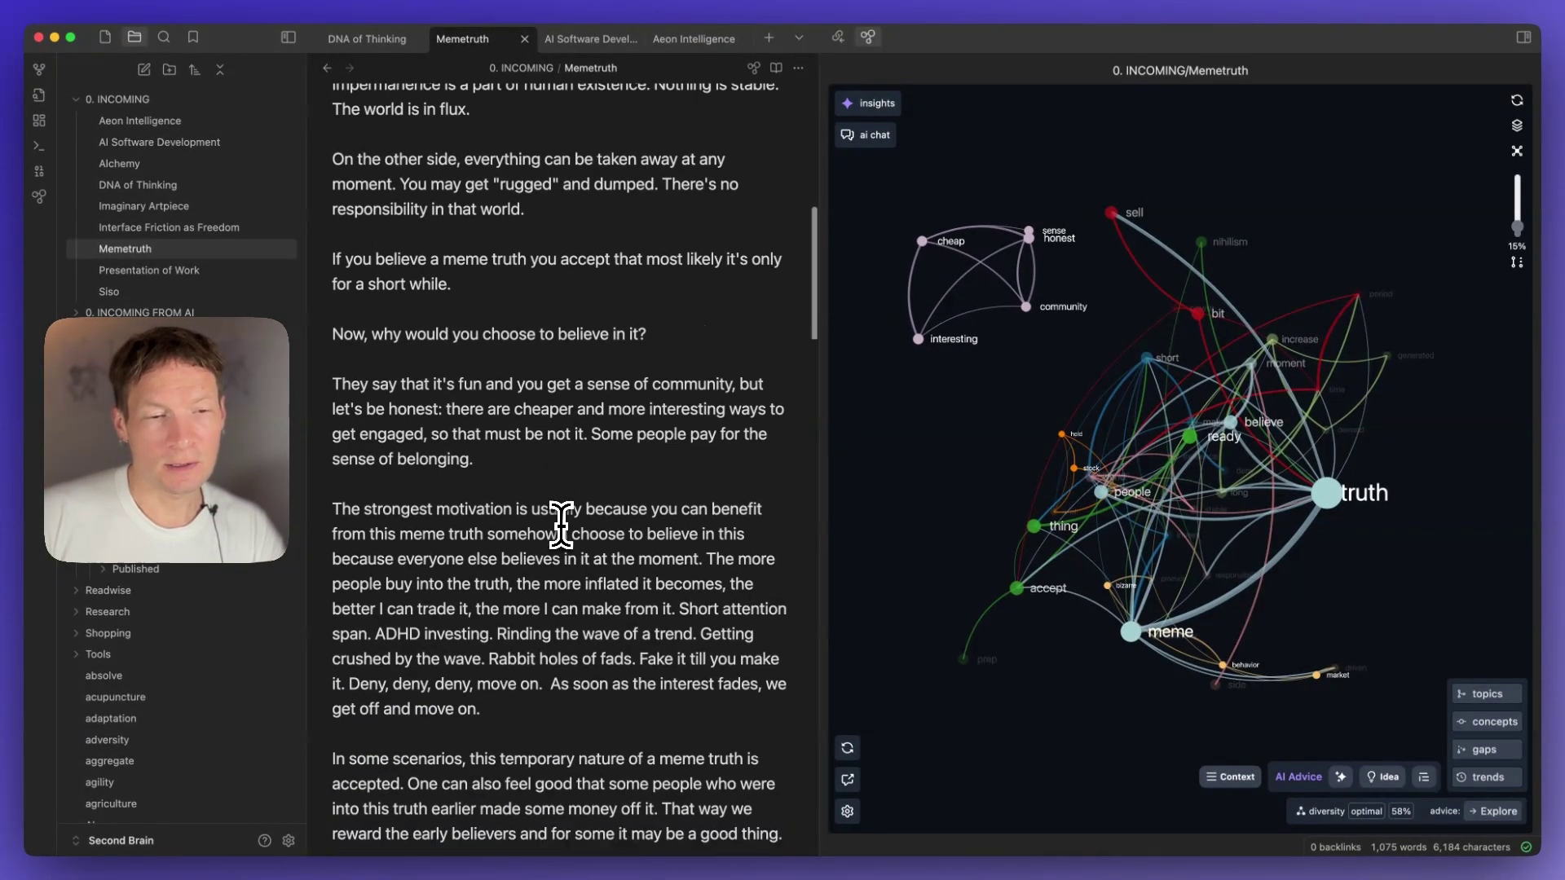
scroll(560, 526, "up", 5)
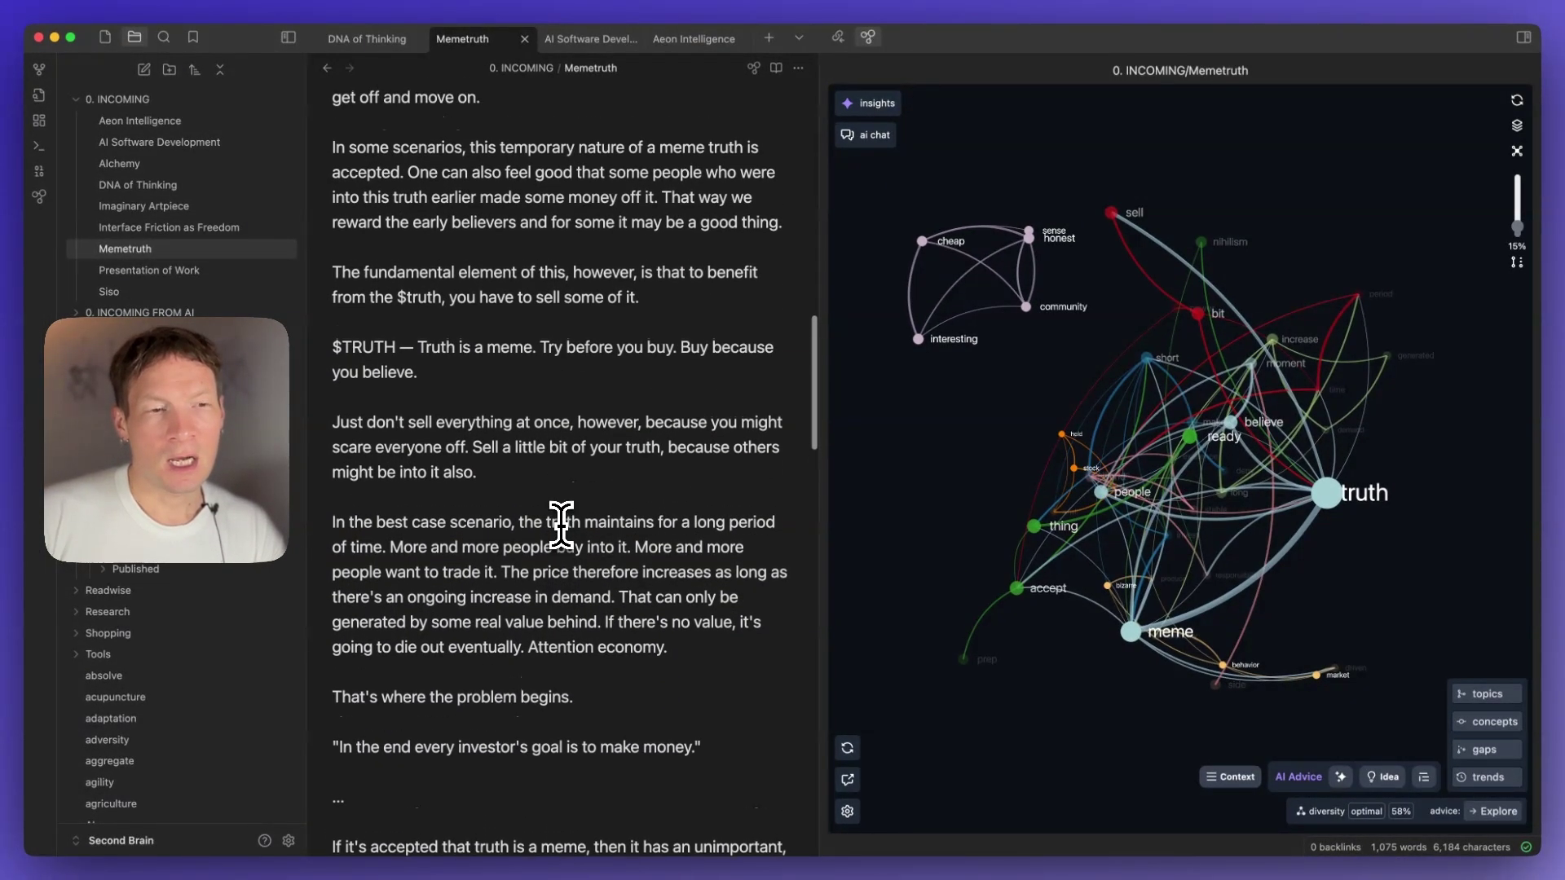
left_click(580, 518)
scroll(577, 395, "down", 5)
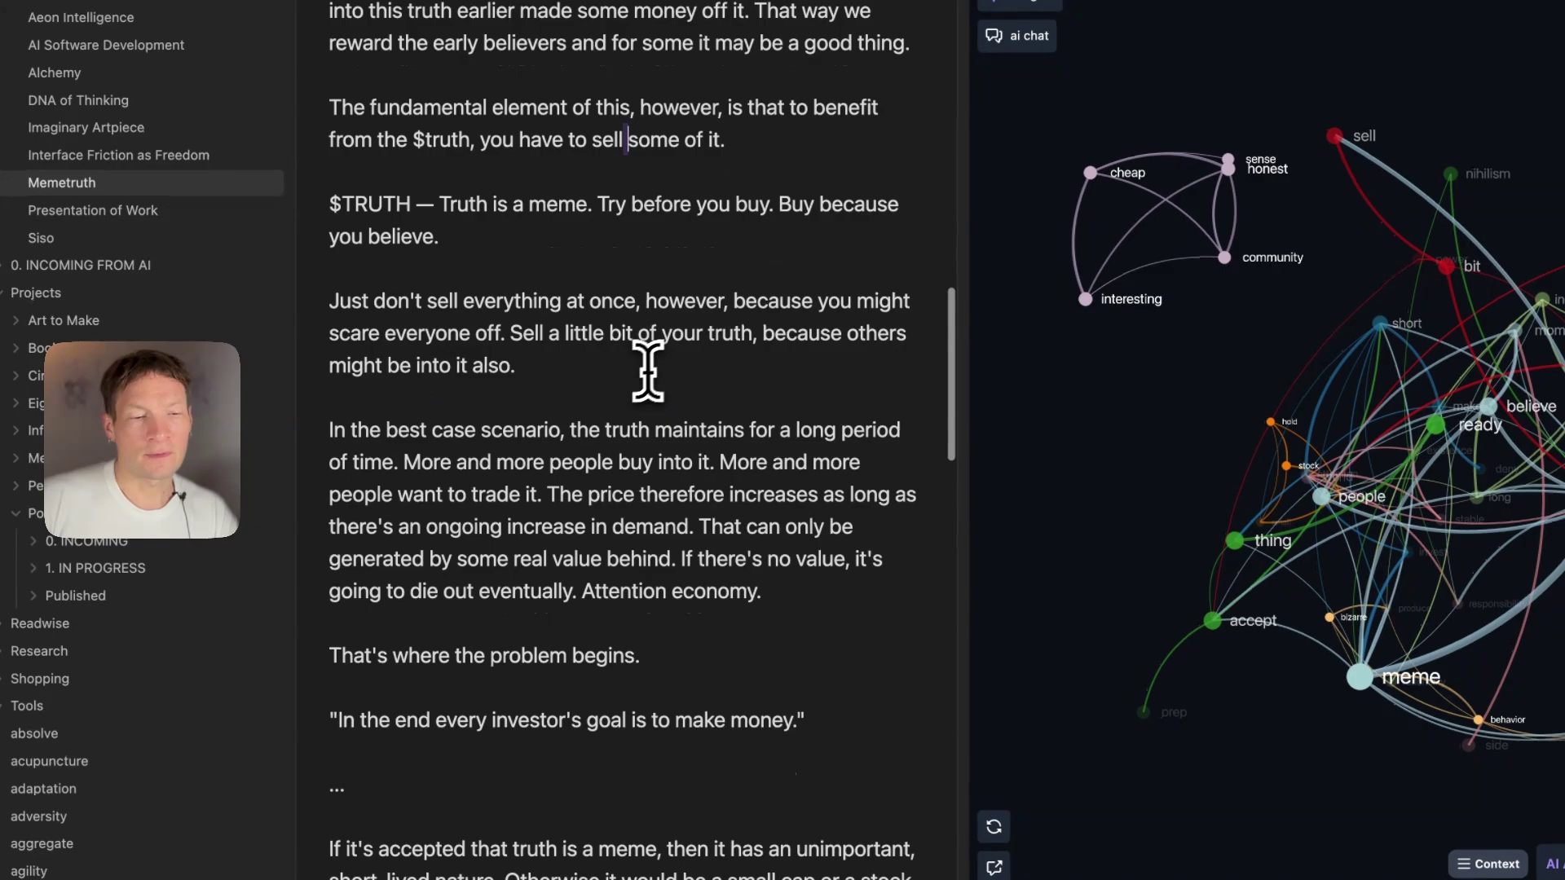
scroll(586, 440, "down", 10)
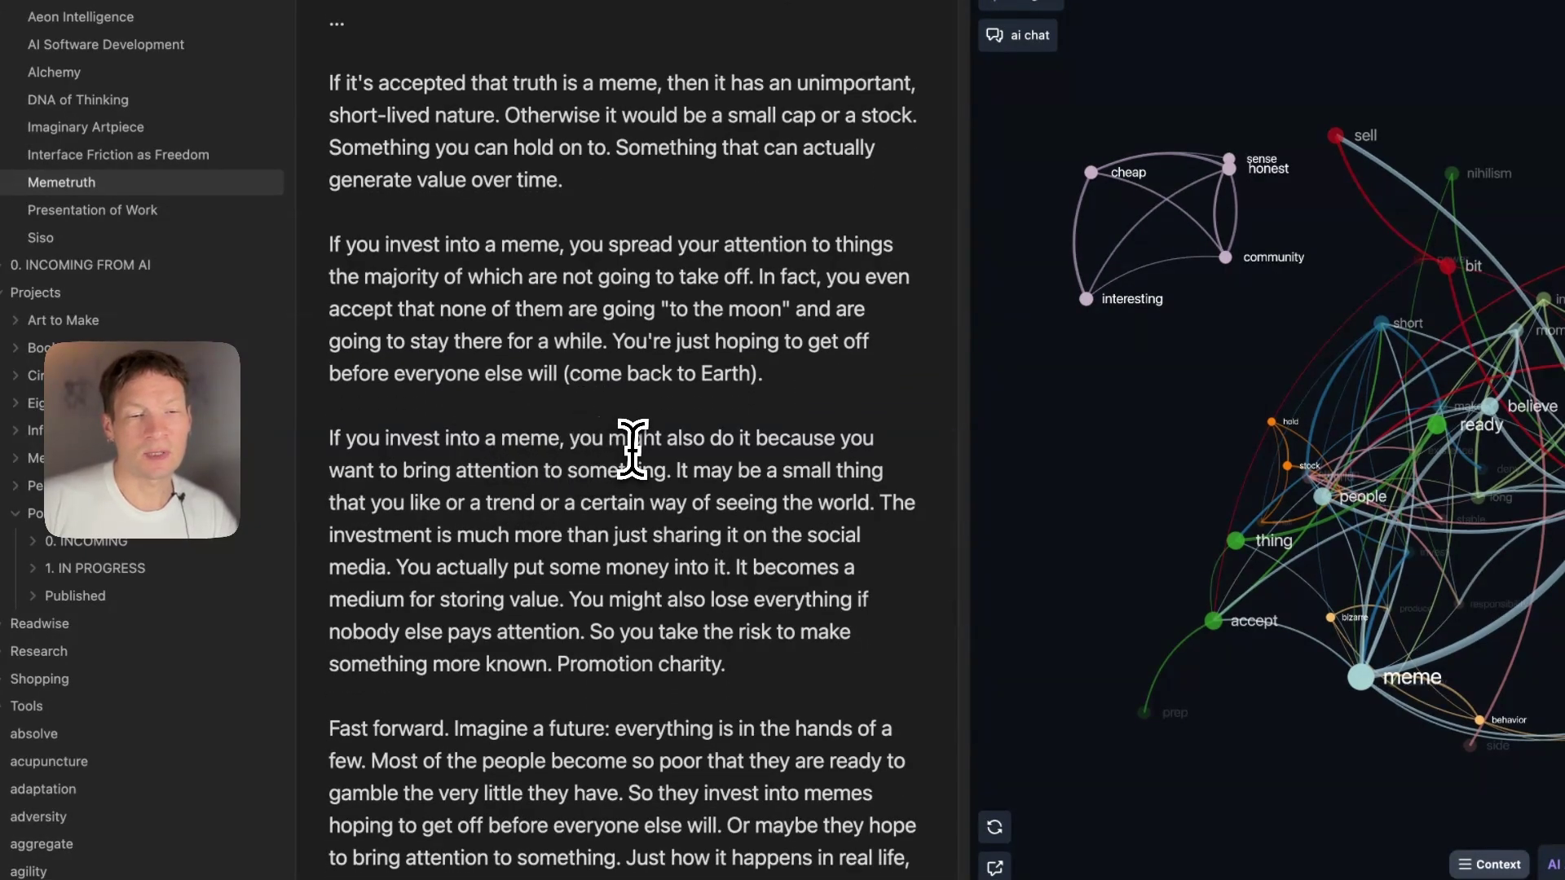
left_click(632, 443)
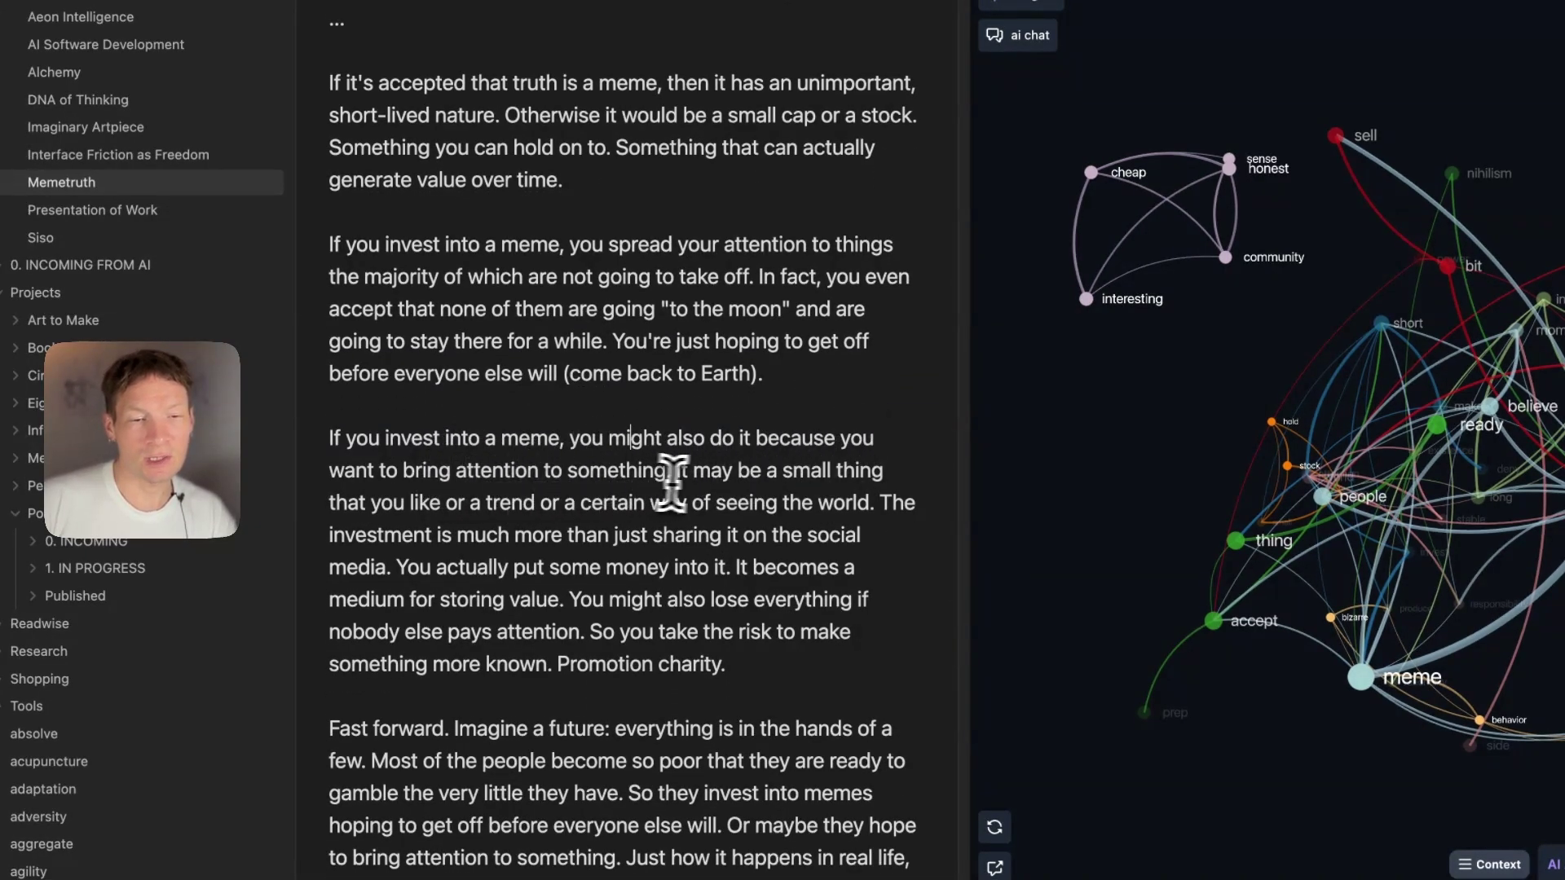
left_click(693, 470)
key("BackSpace")
key("BackSpace")
key("BackSpace")
key("BackSpace")
key("BackSpace")
type(". It")
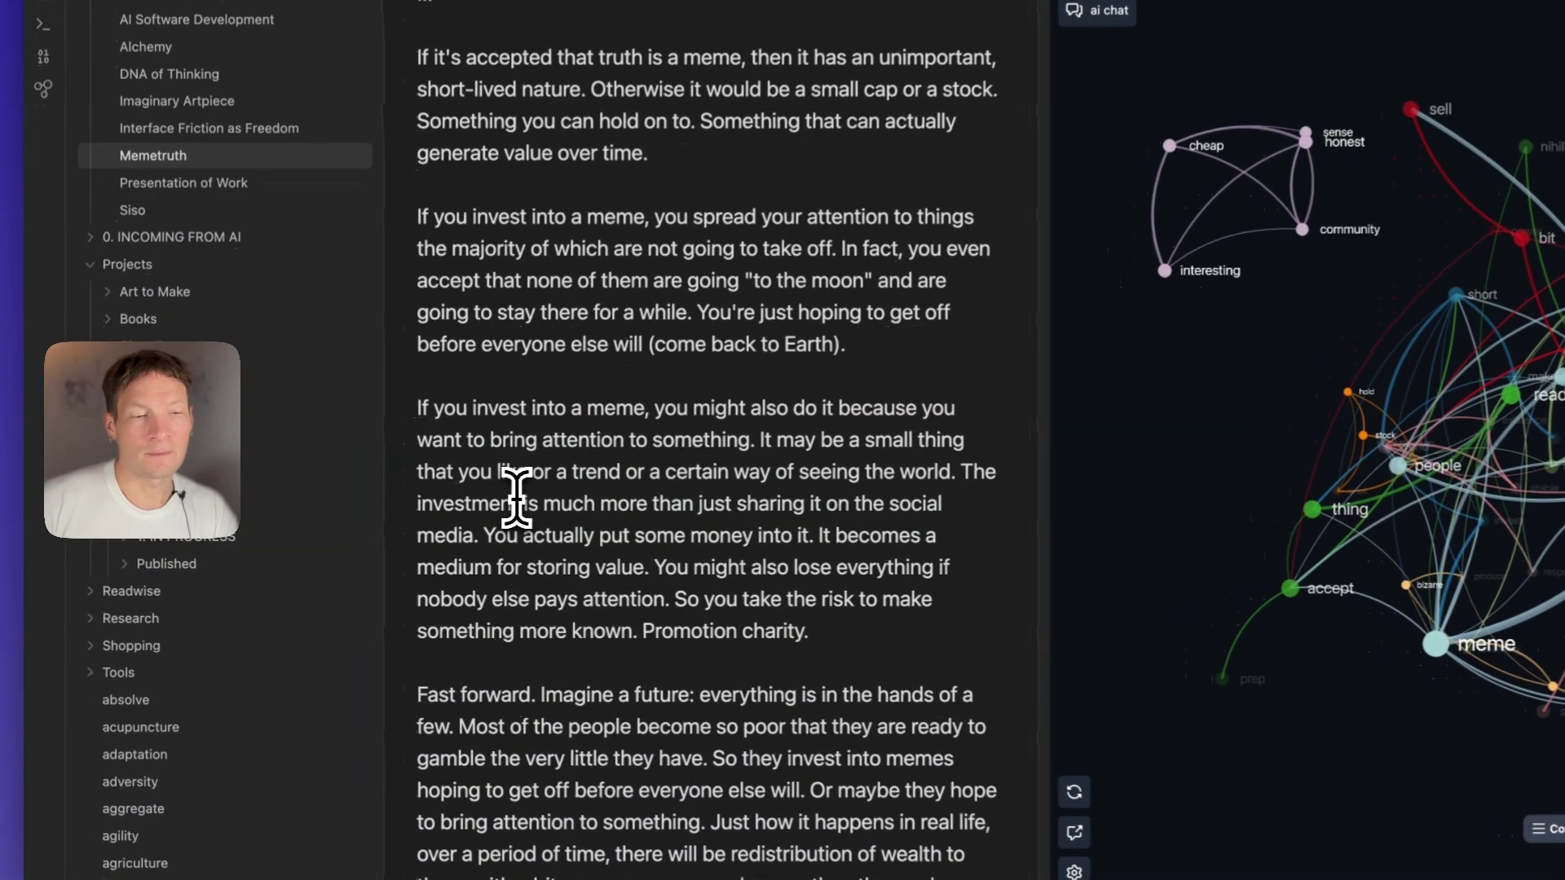
Insert ", in this case," after "The investment" in the second "If you invest into a meme" paragraph.
left_click(410, 519)
type("in this")
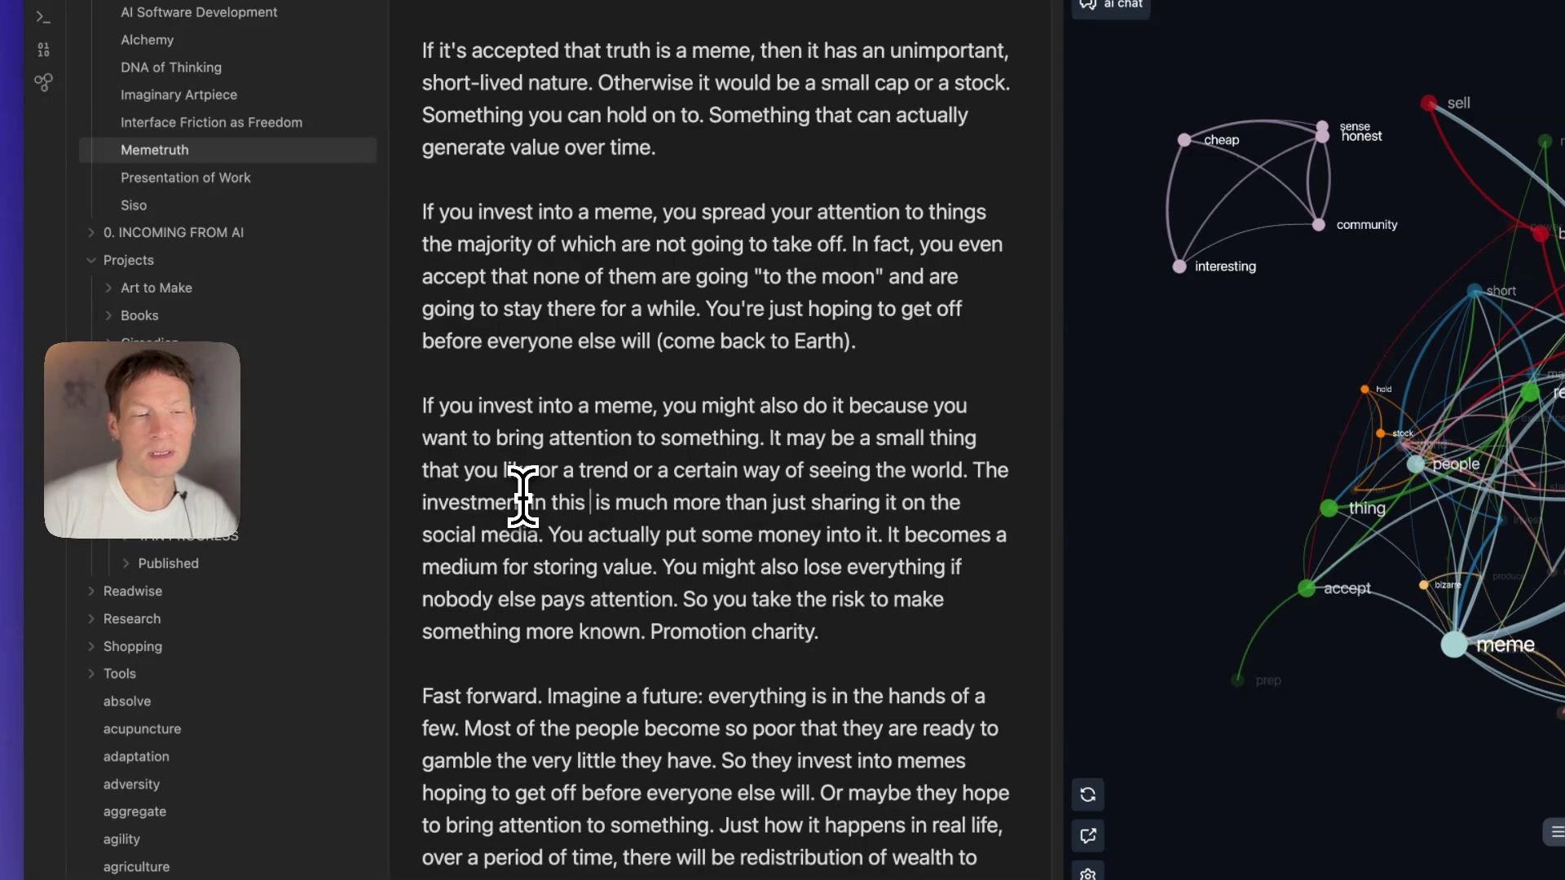
type(" cas")
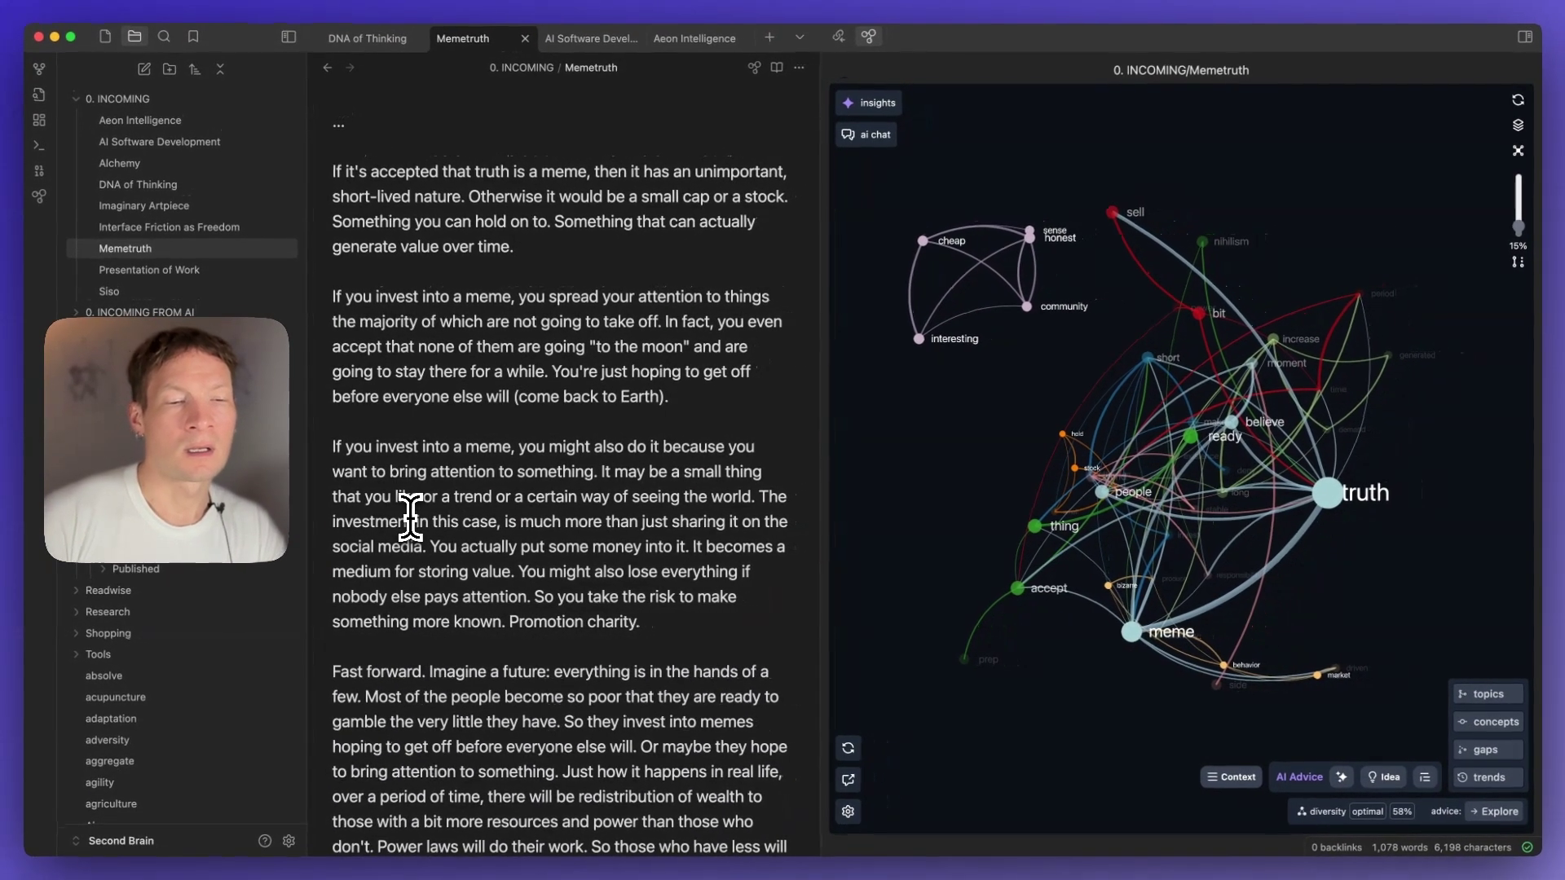
type("e,")
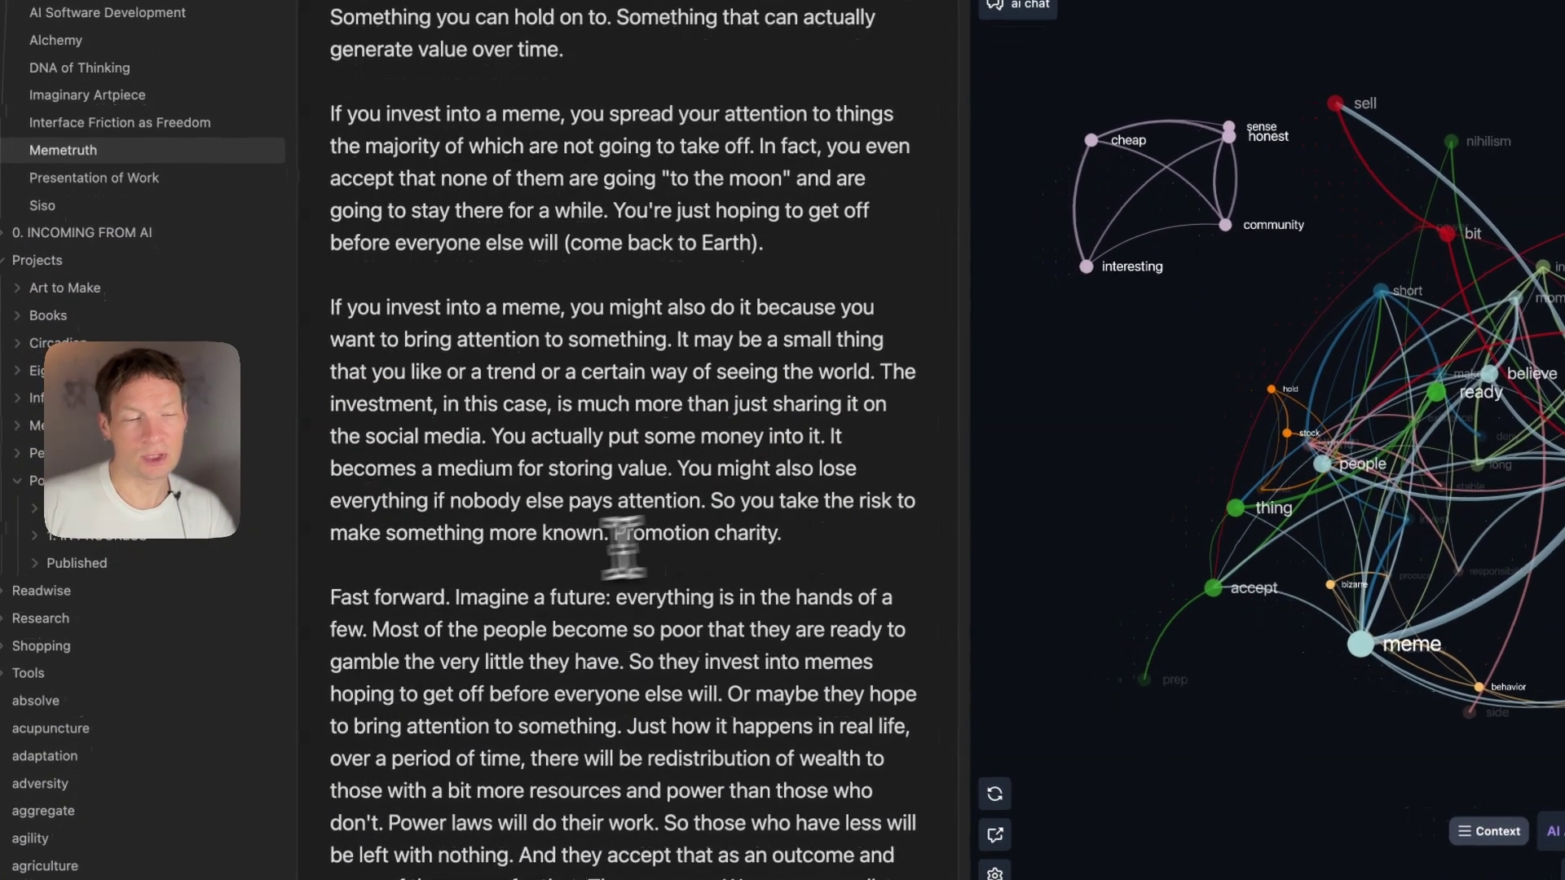
Compare the note's paragraphs, especially the one on a sense of community, with the "social aspect community" checklist item.
scroll(518, 399, "down", 2)
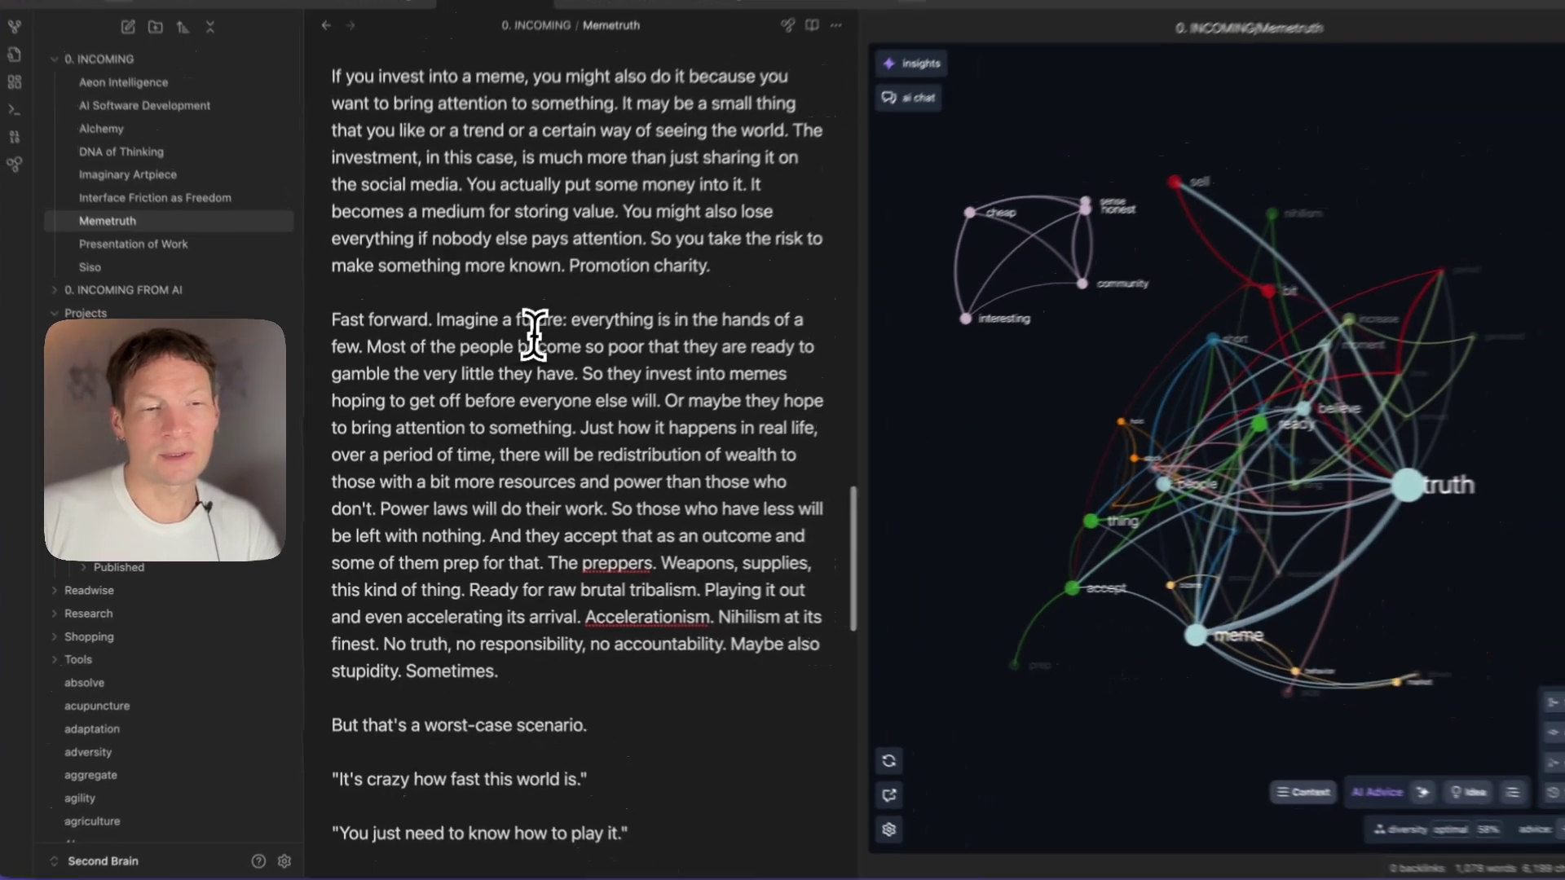
scroll(570, 324, "up", 15)
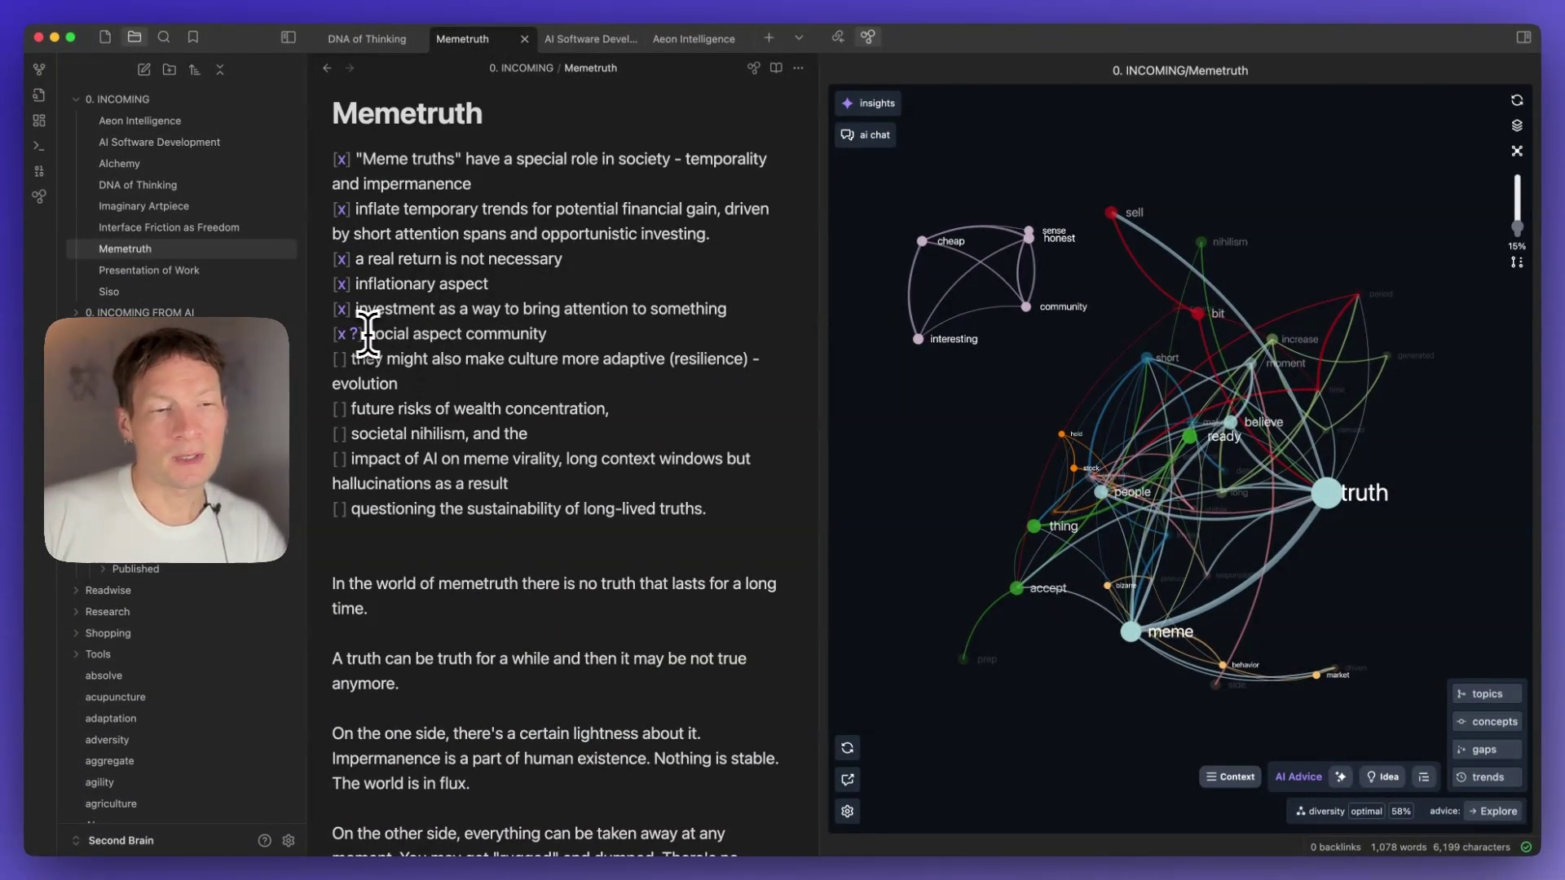
scroll(432, 405, "down", 8)
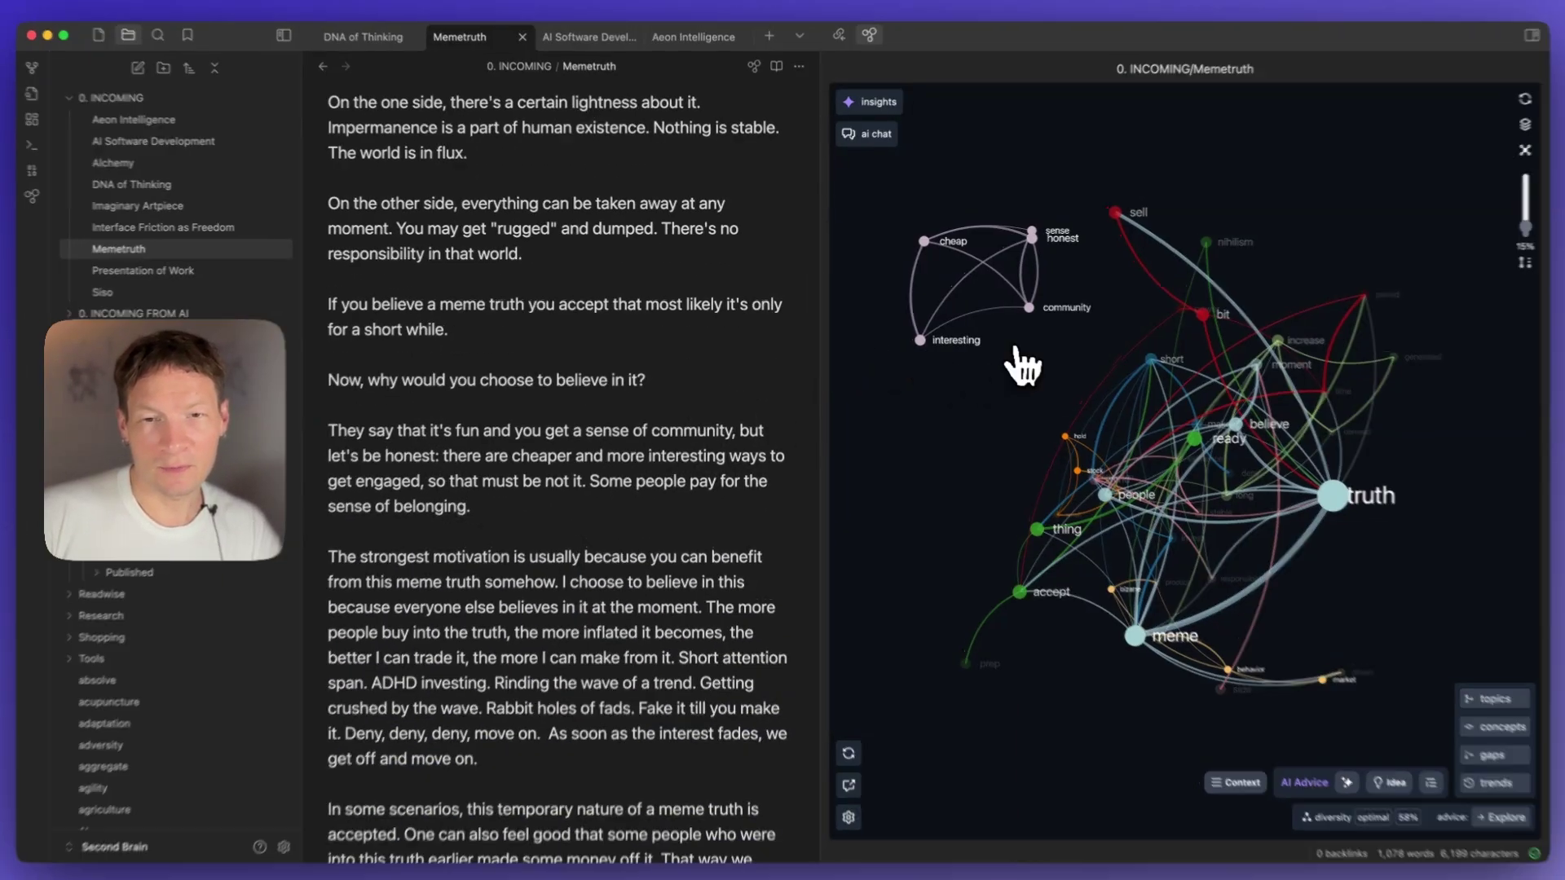
mouse_move(1014, 335)
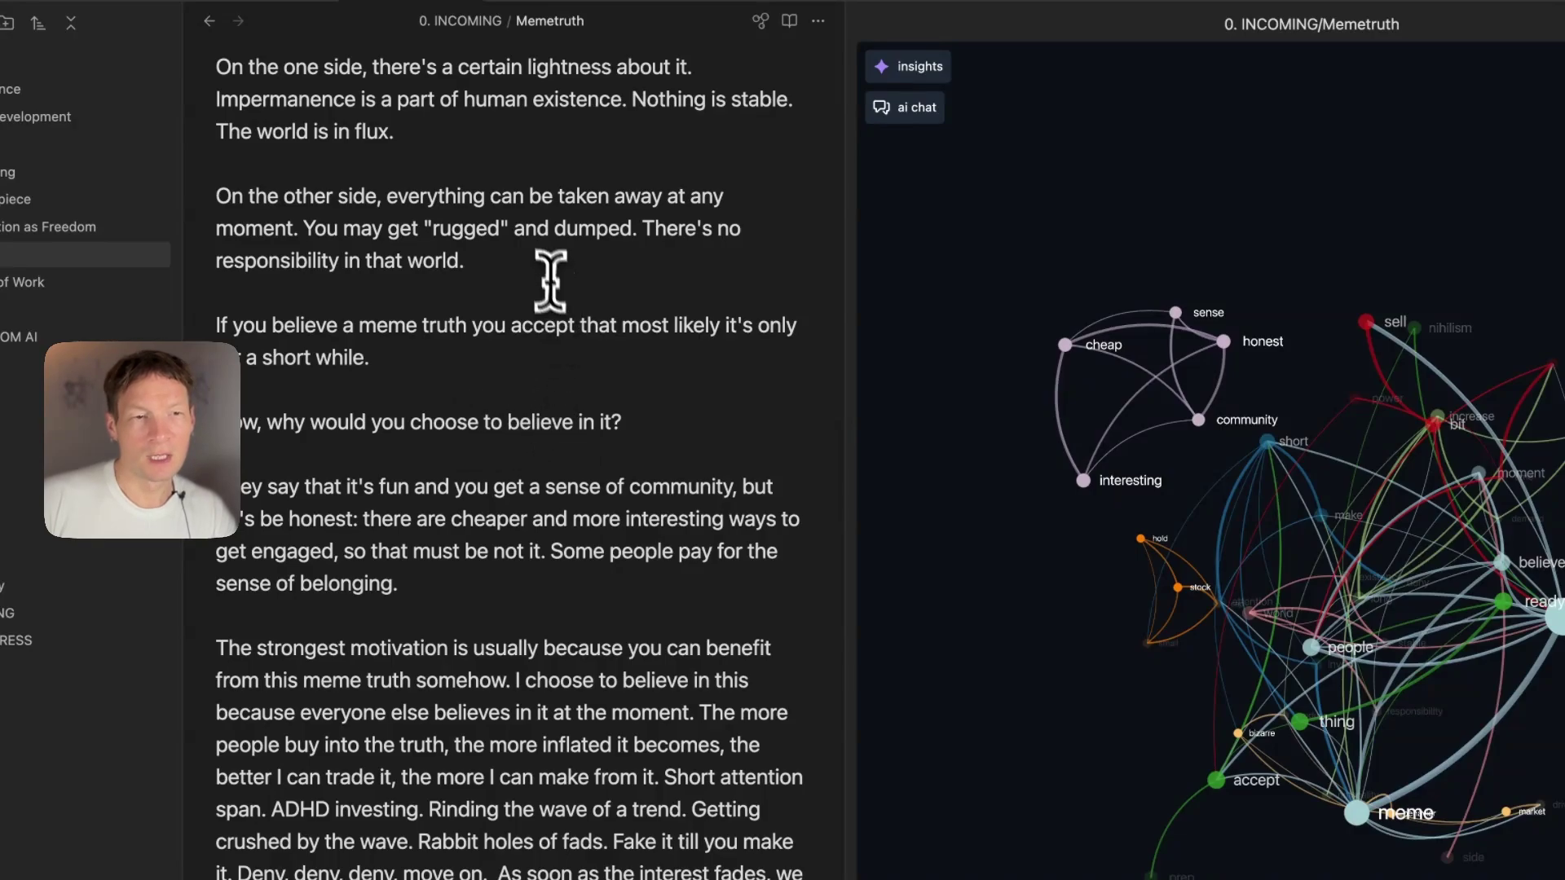
scroll(529, 302, "up", 8)
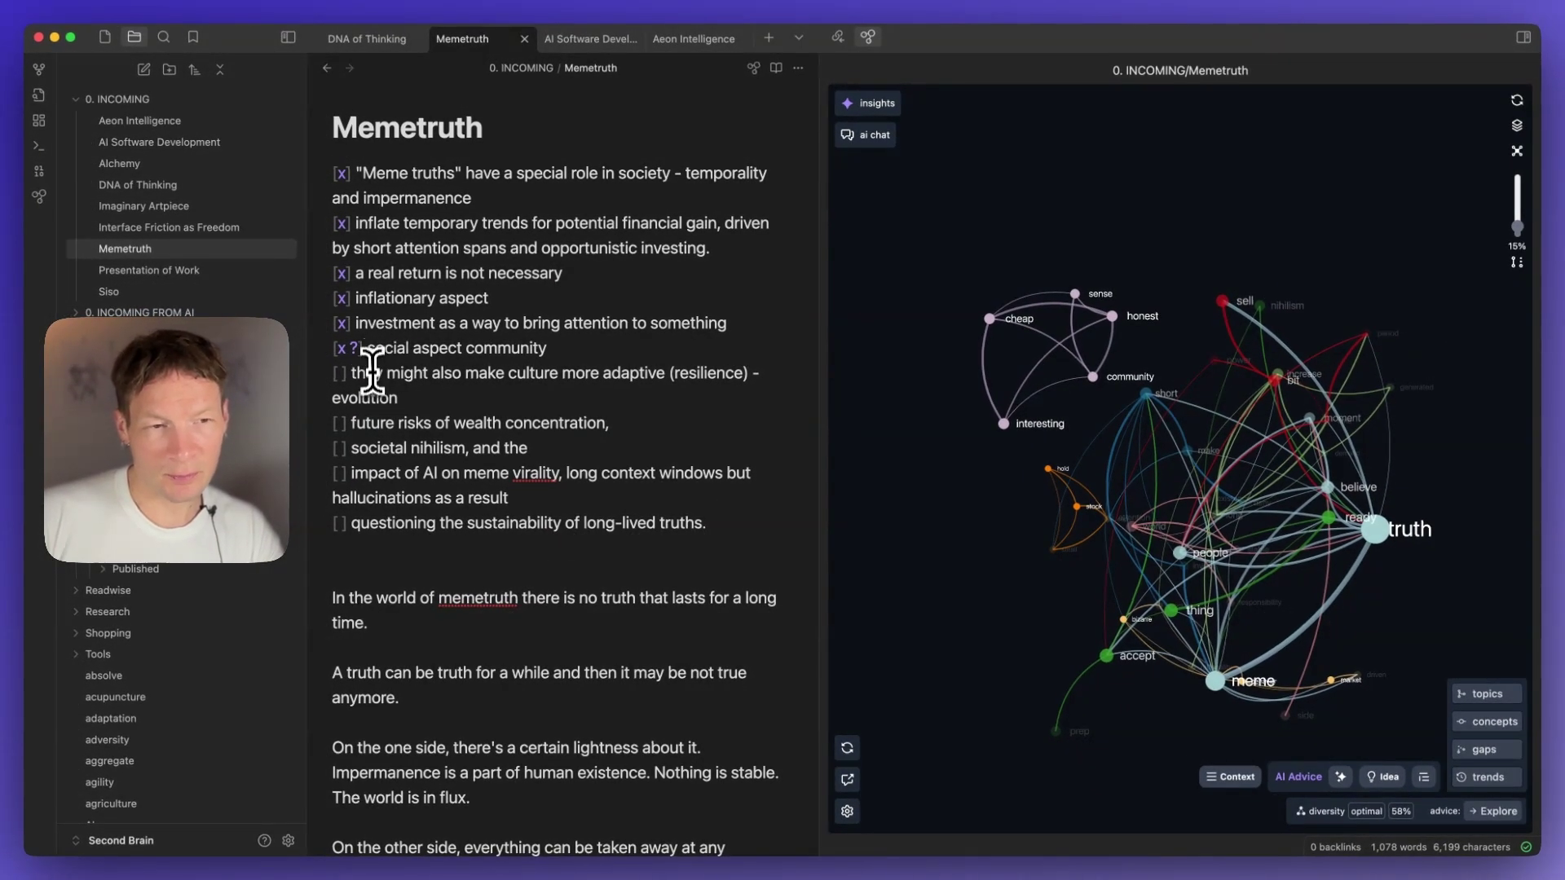
scroll(410, 371, "down", 12)
scroll(402, 356, "up", 5)
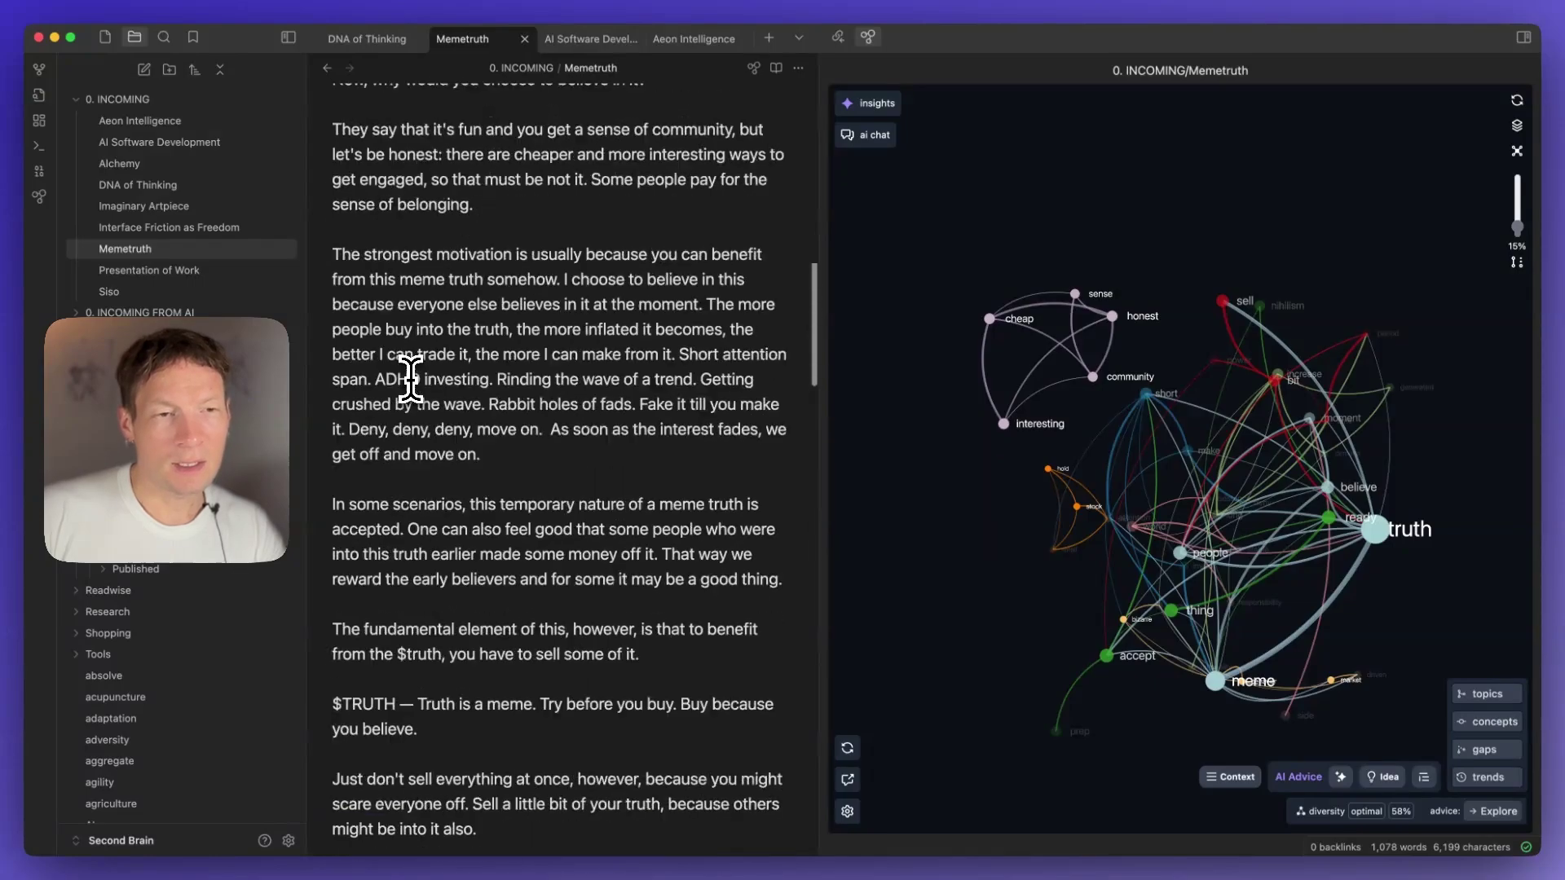
scroll(399, 338, "up", 7)
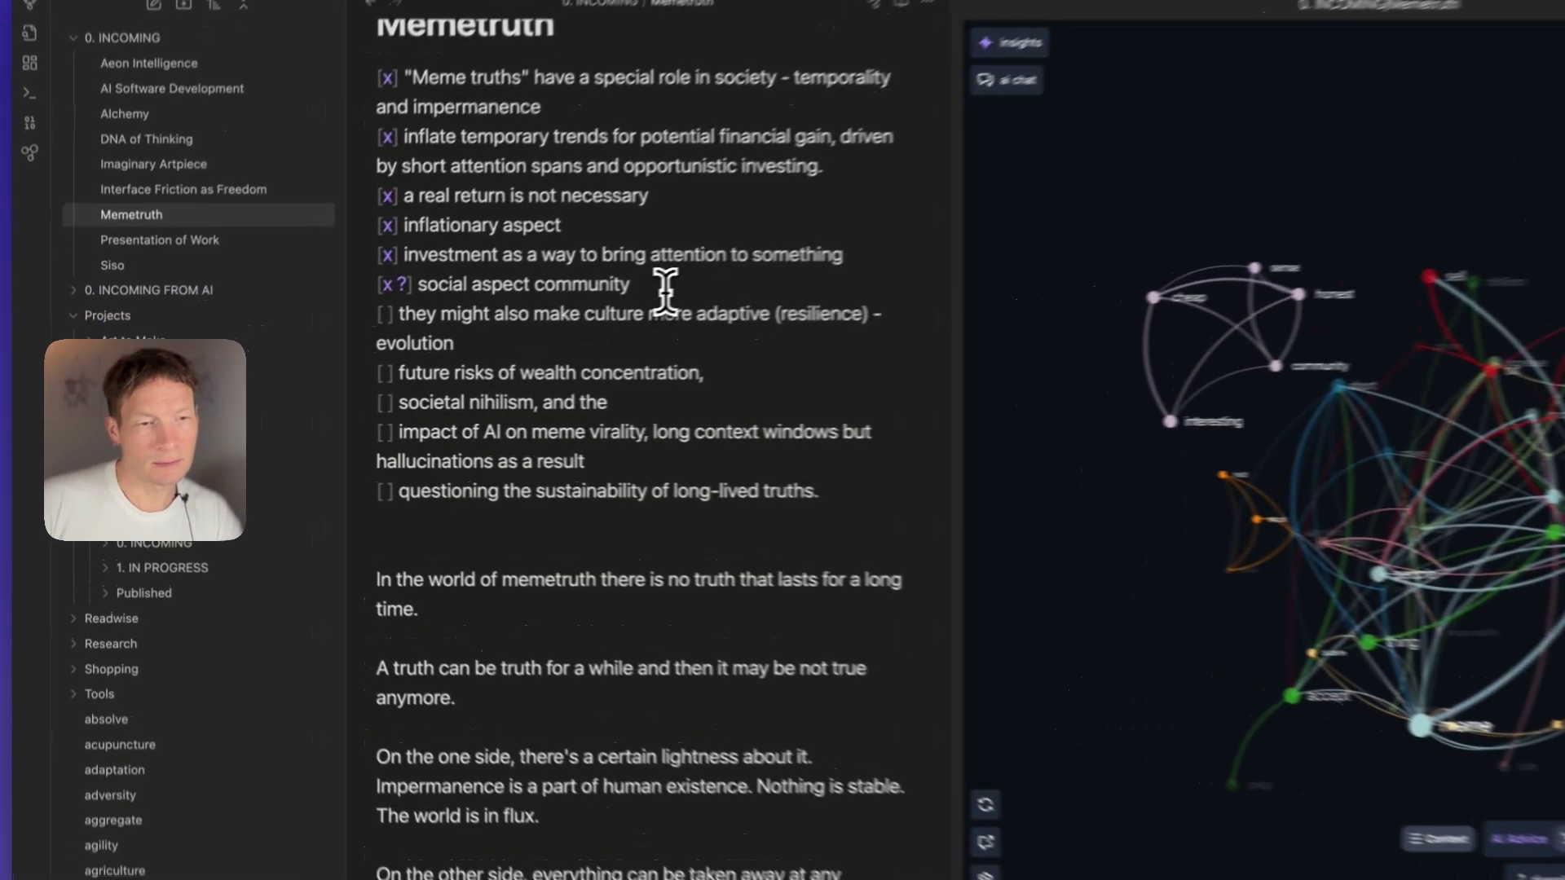
Move the checklist items on wealth concentration and societal nihilism directly below "social aspect community".
left_click(577, 312)
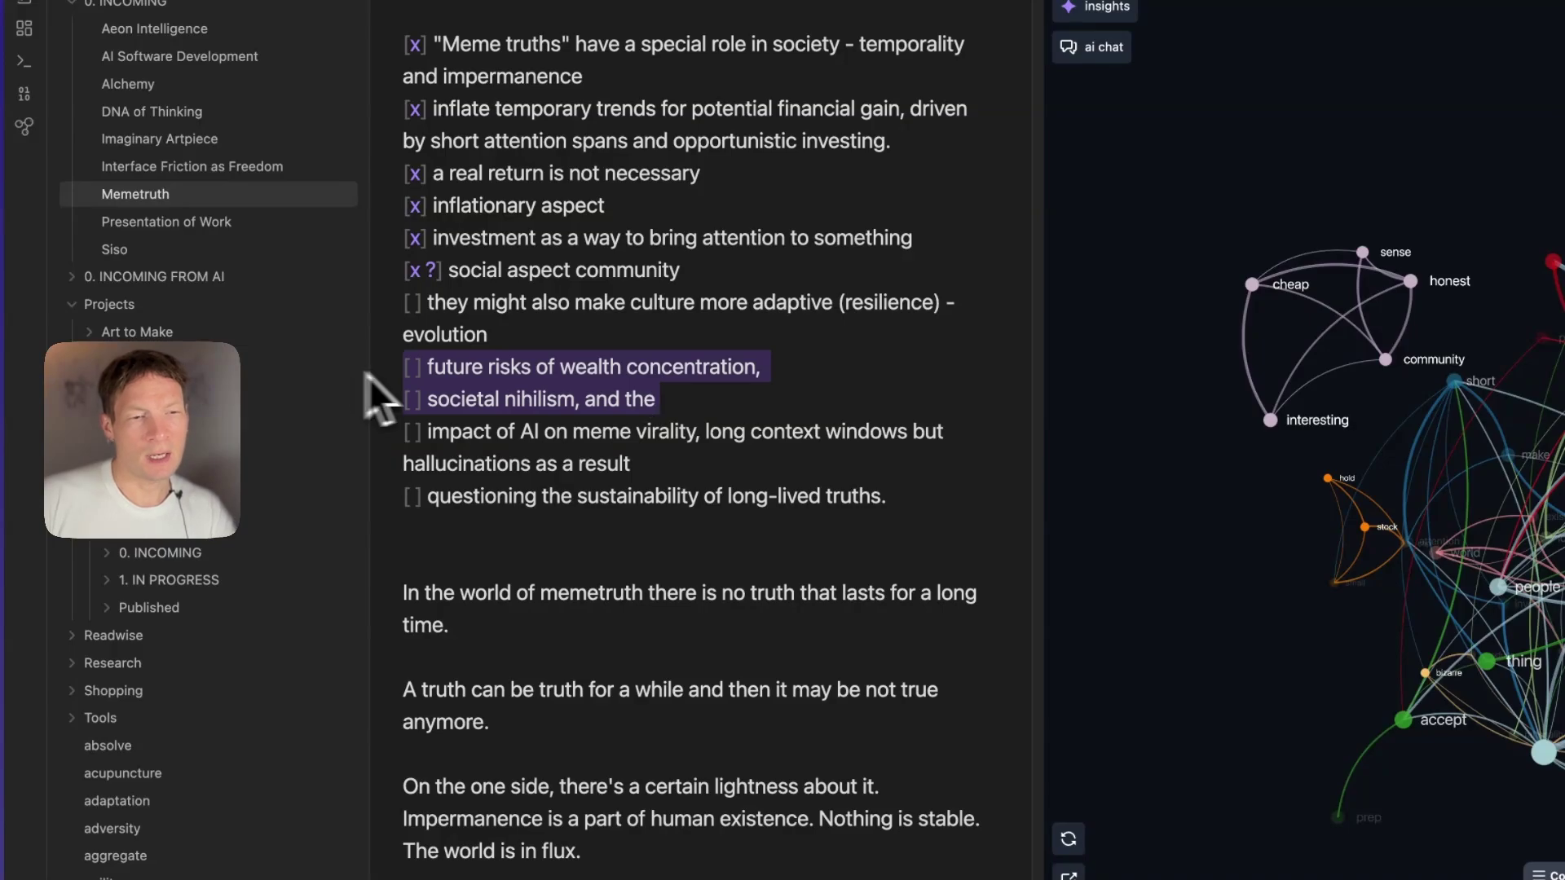
key("BackSpace")
type("[ ] future risks of wealth concentration, [ ] societal nihilism, and the")
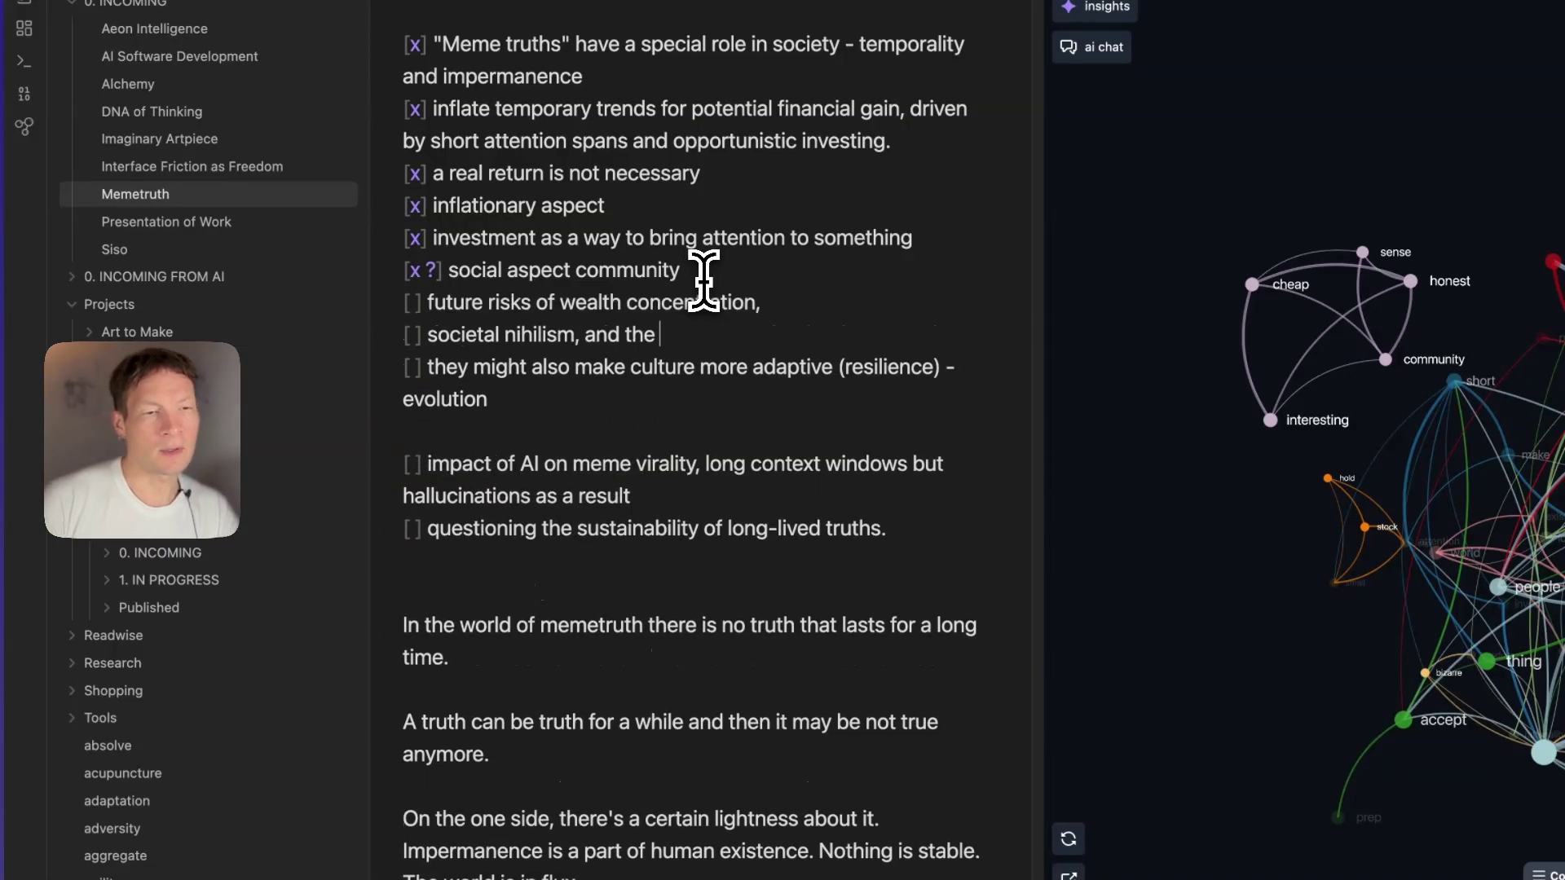
Replace "they" with "some of them will" before "accept that as an outcome" in the "Fast forward" paragraph.
scroll(541, 601, "down", 15)
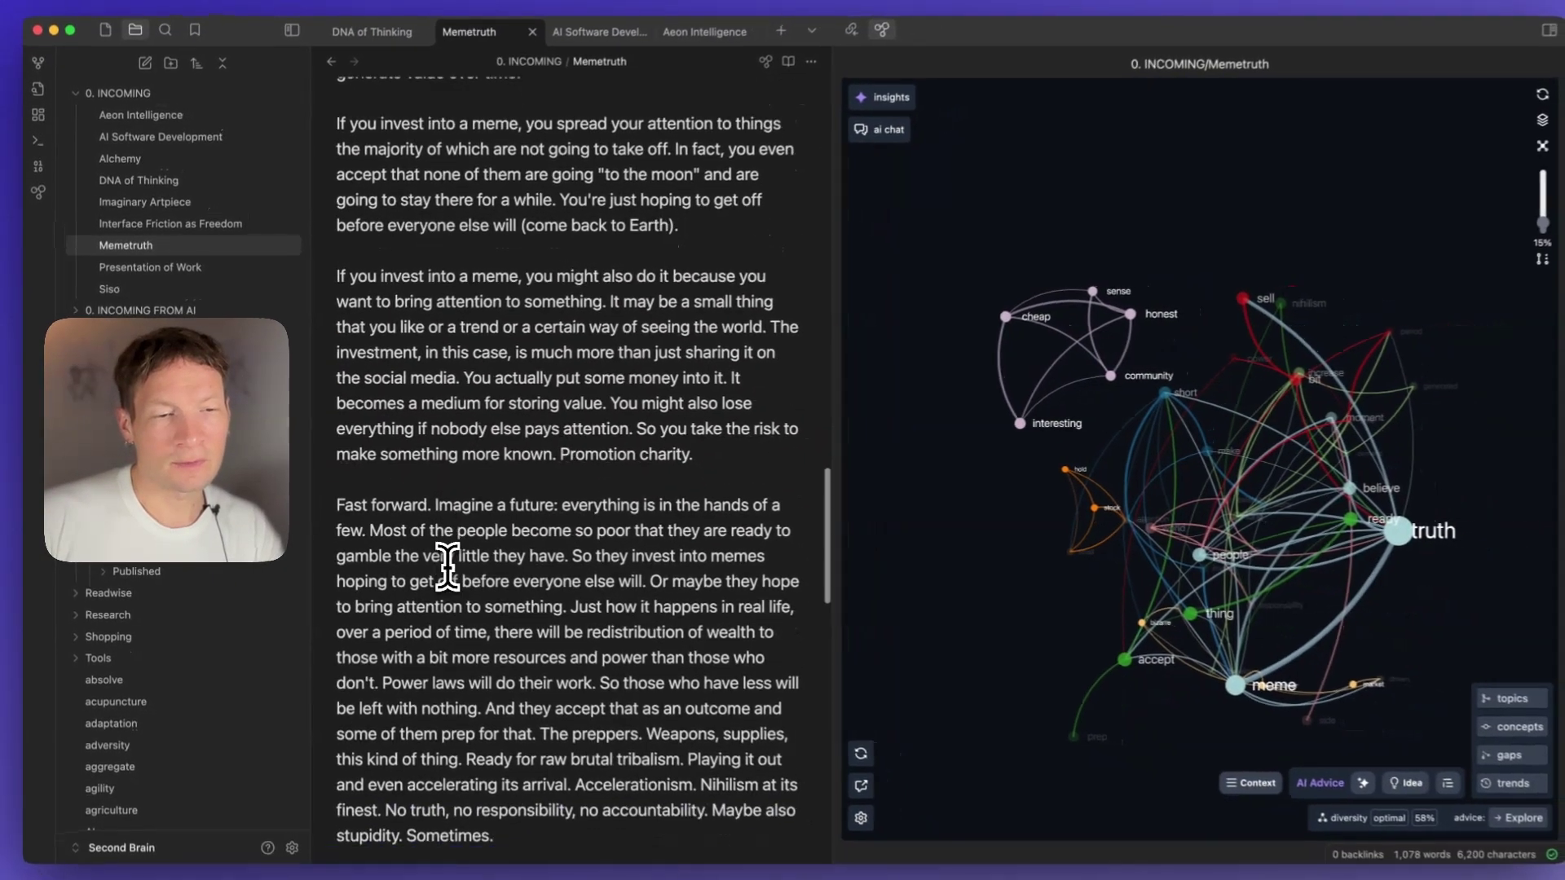
scroll(447, 564, "down", 3)
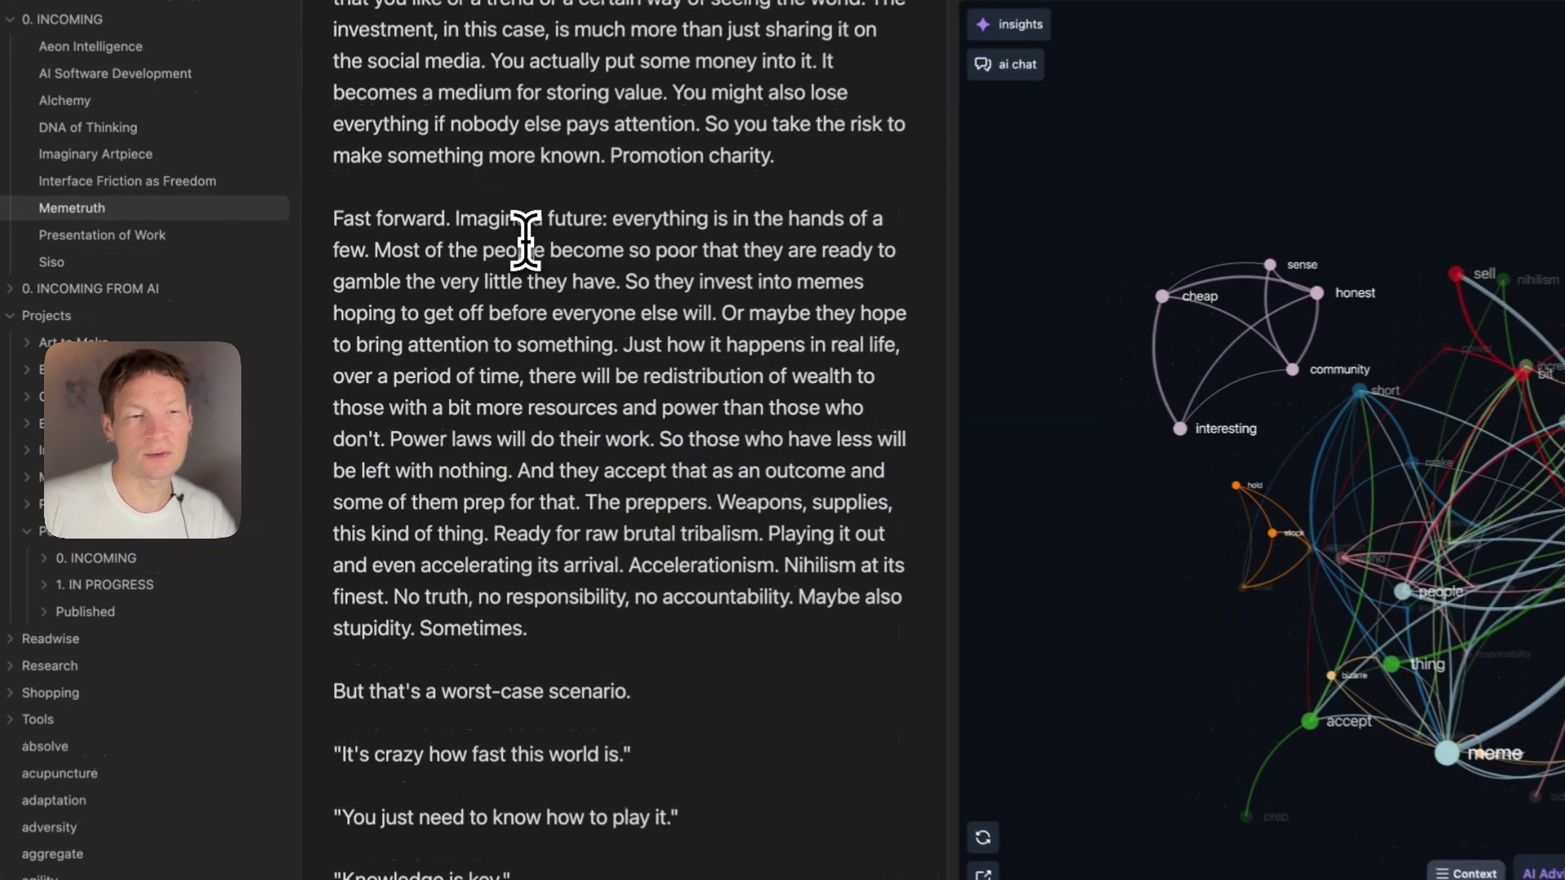
left_click_drag(428, 257, 601, 586)
left_click(655, 634)
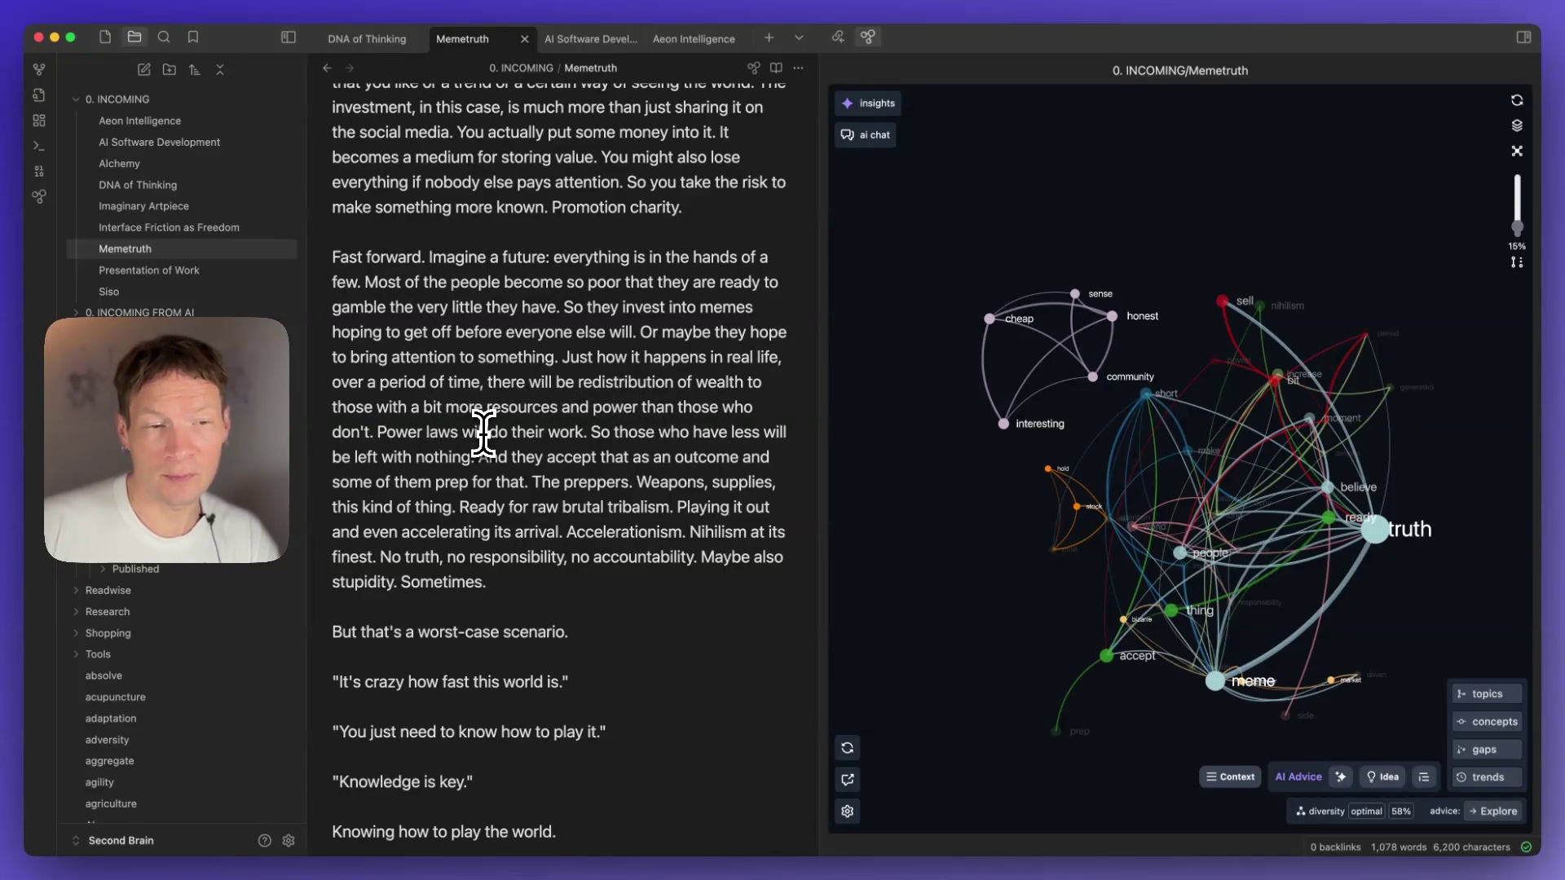
left_click(375, 432)
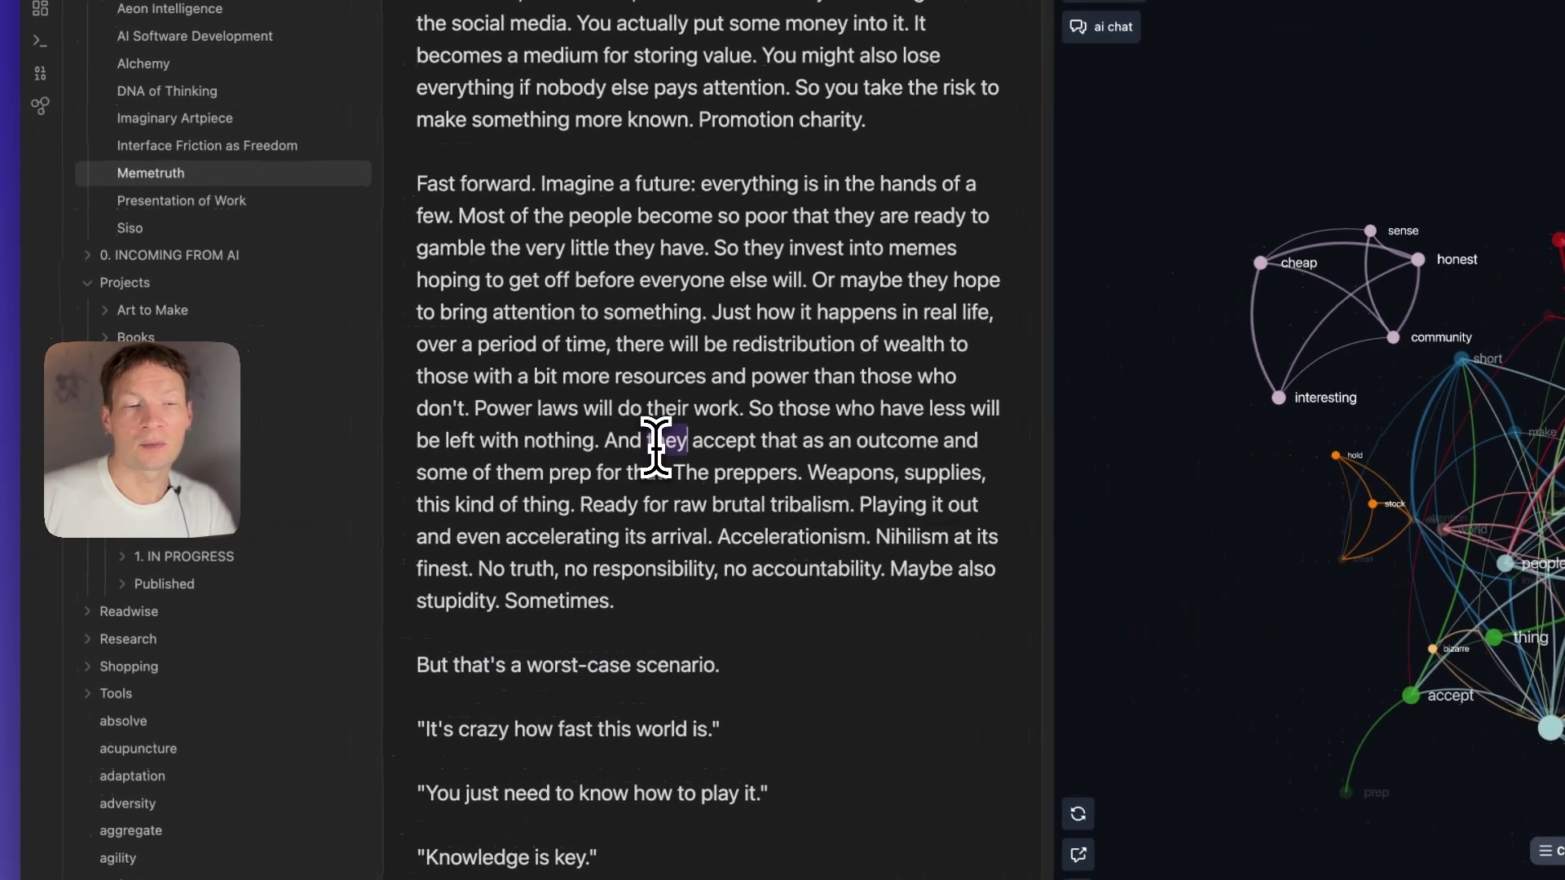
double_click(522, 459)
type("some of them will")
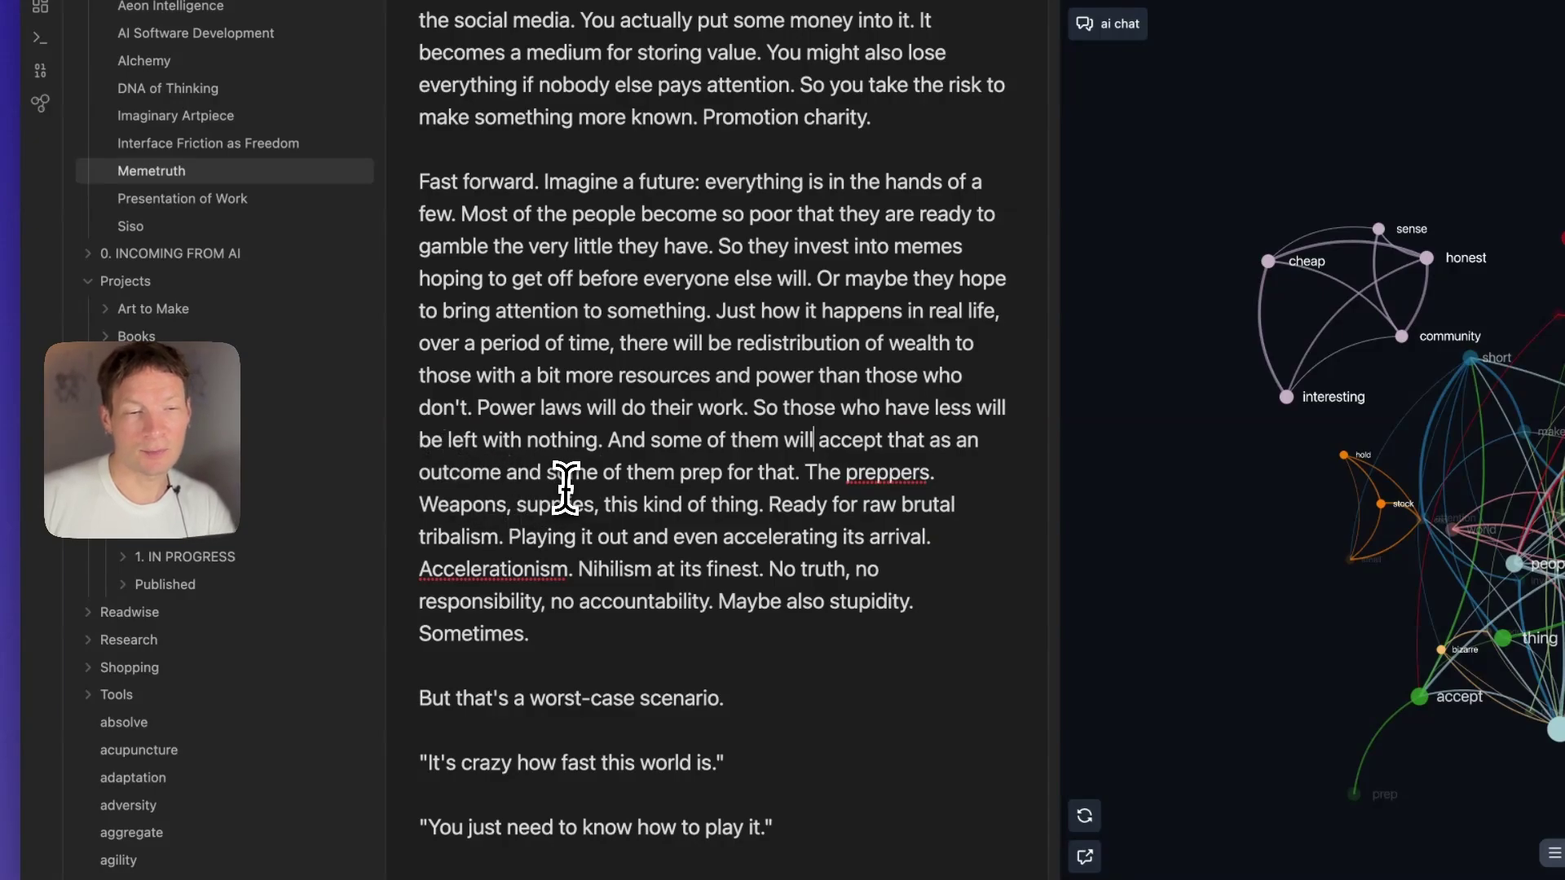
Reword "some of them prep for that" to "are even already prepping for that" in the "Fast forward" paragraph.
key("BackSpace")
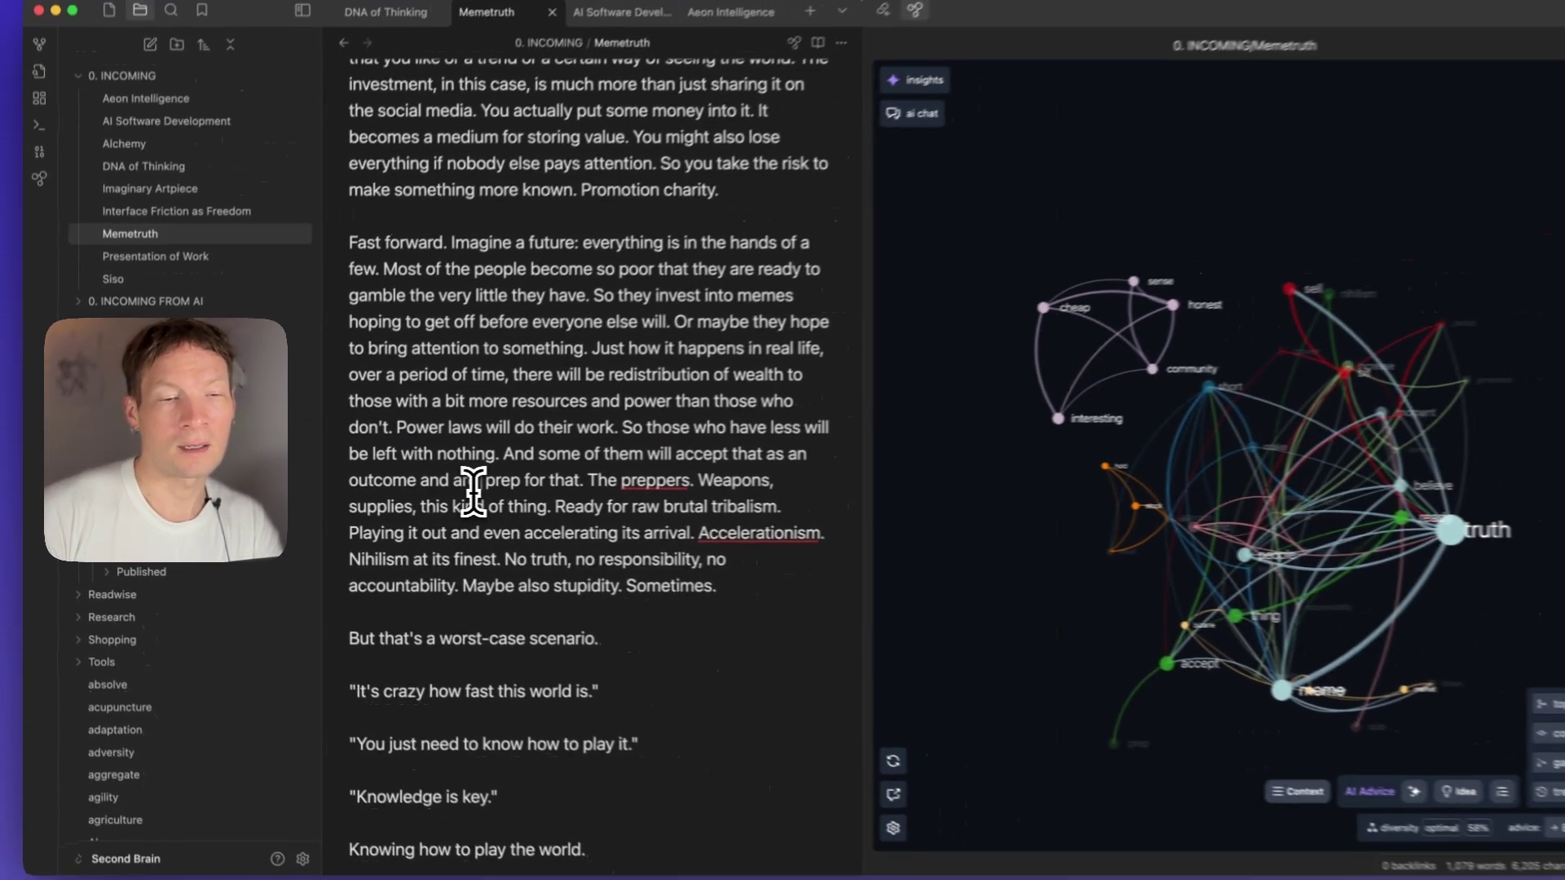
type("an even ")
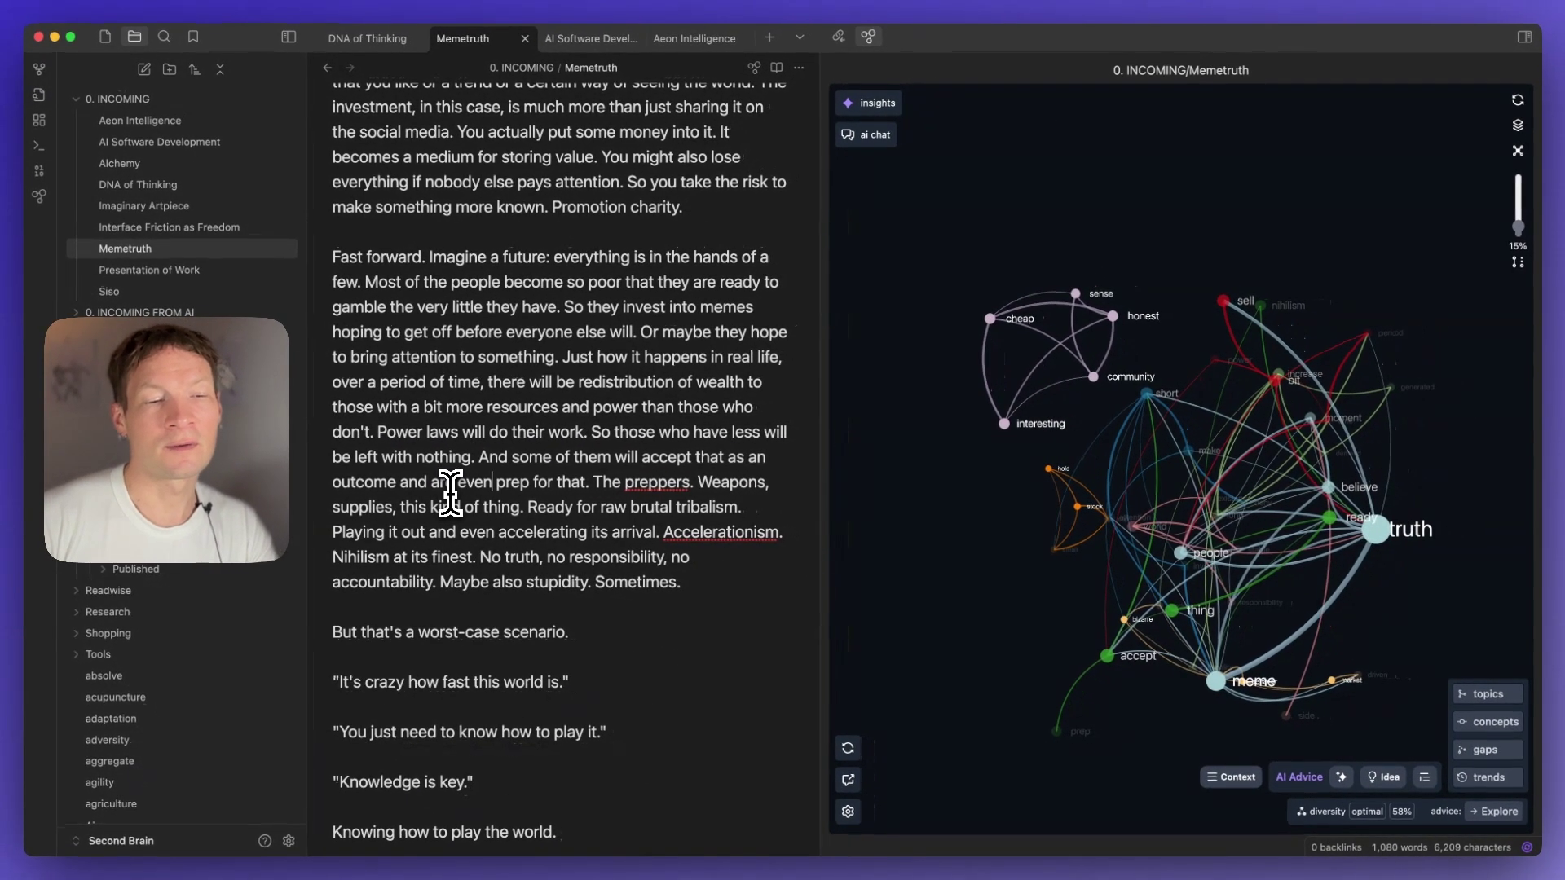
type("already")
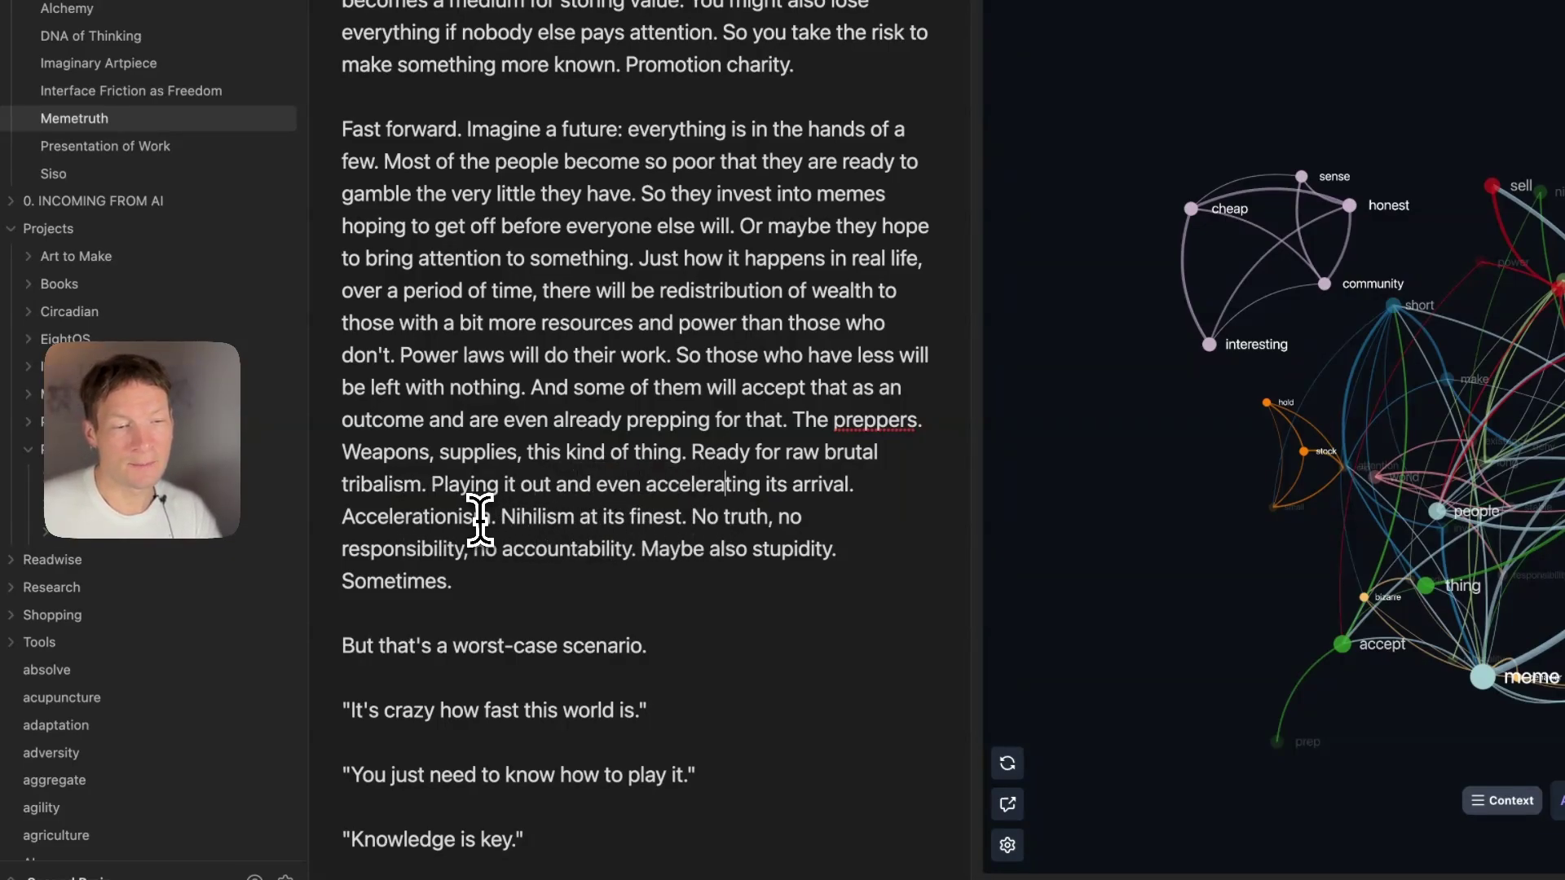
Change "Nihilism at its finest" to "Or maybe nihilism at its finest" after "Accelerationism.".
type("Or maybe")
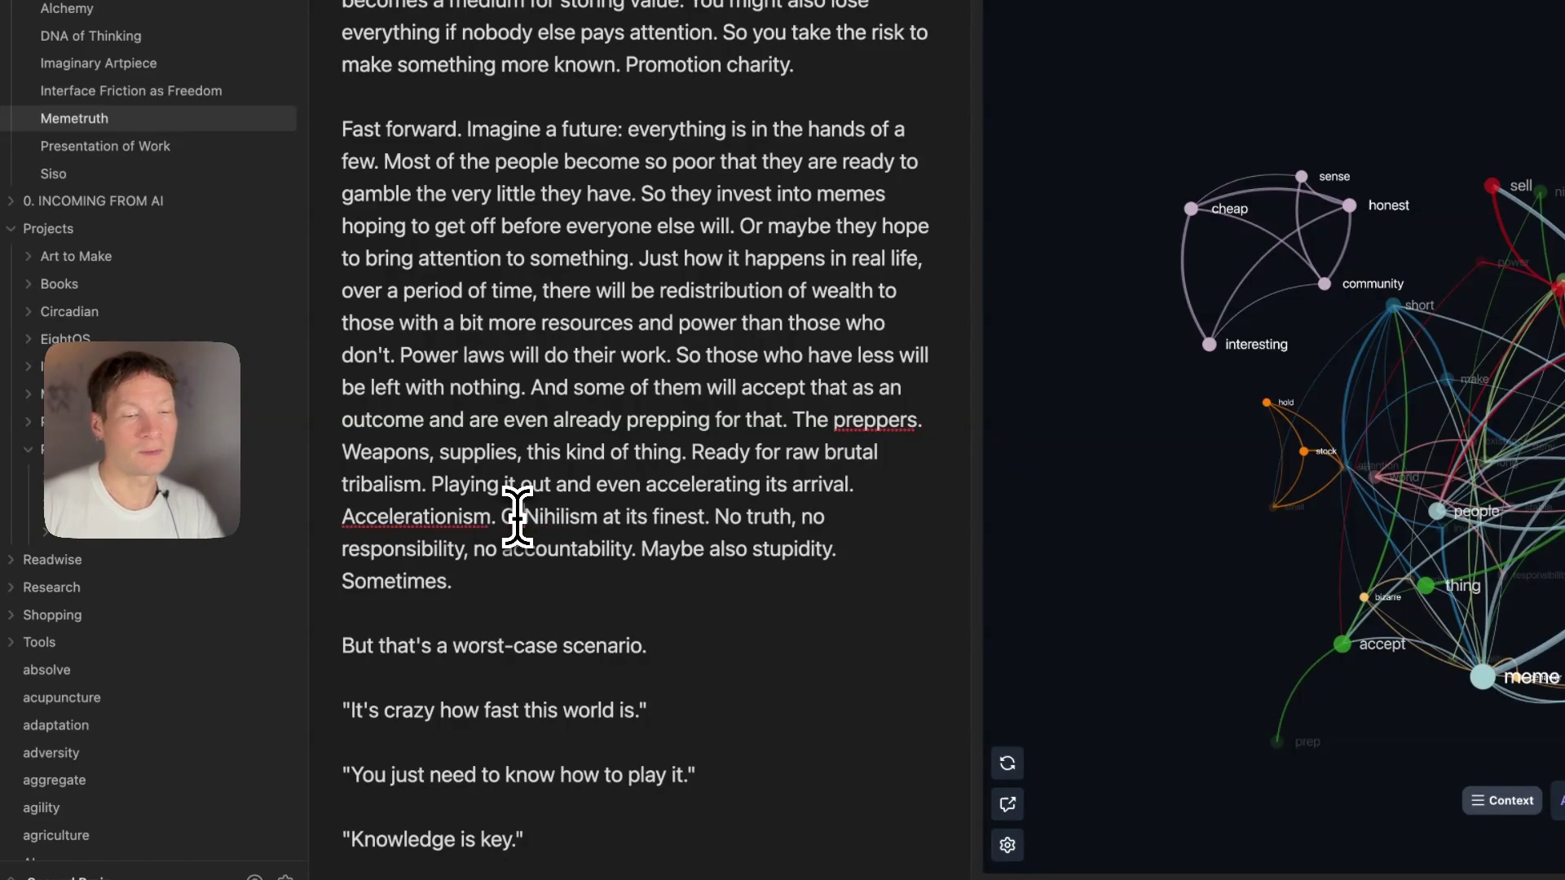
key("shift+Right")
type("n")
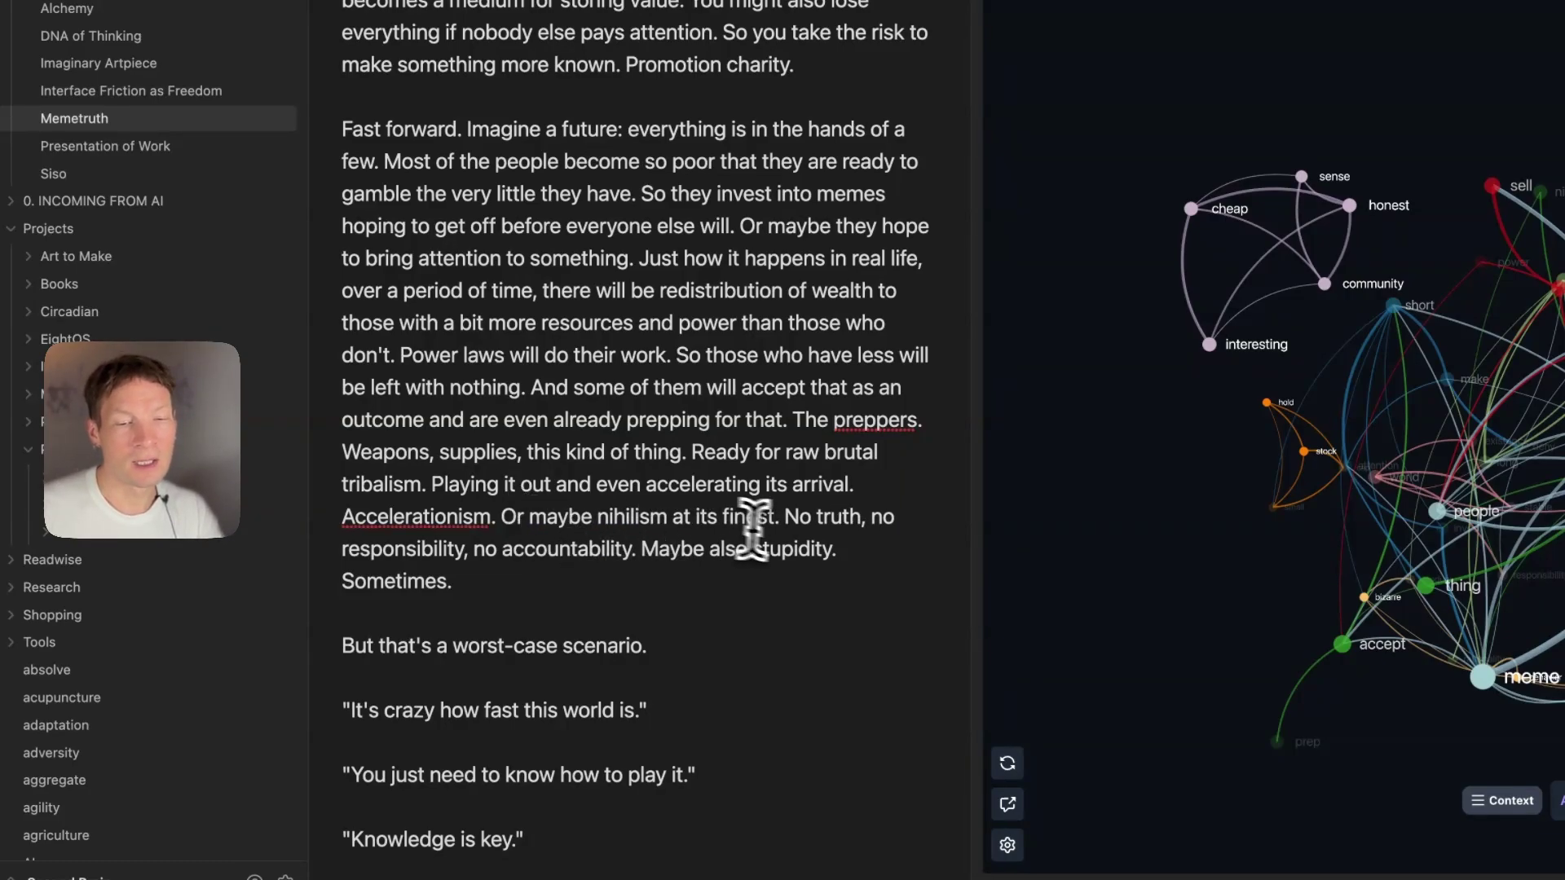
left_click(546, 548)
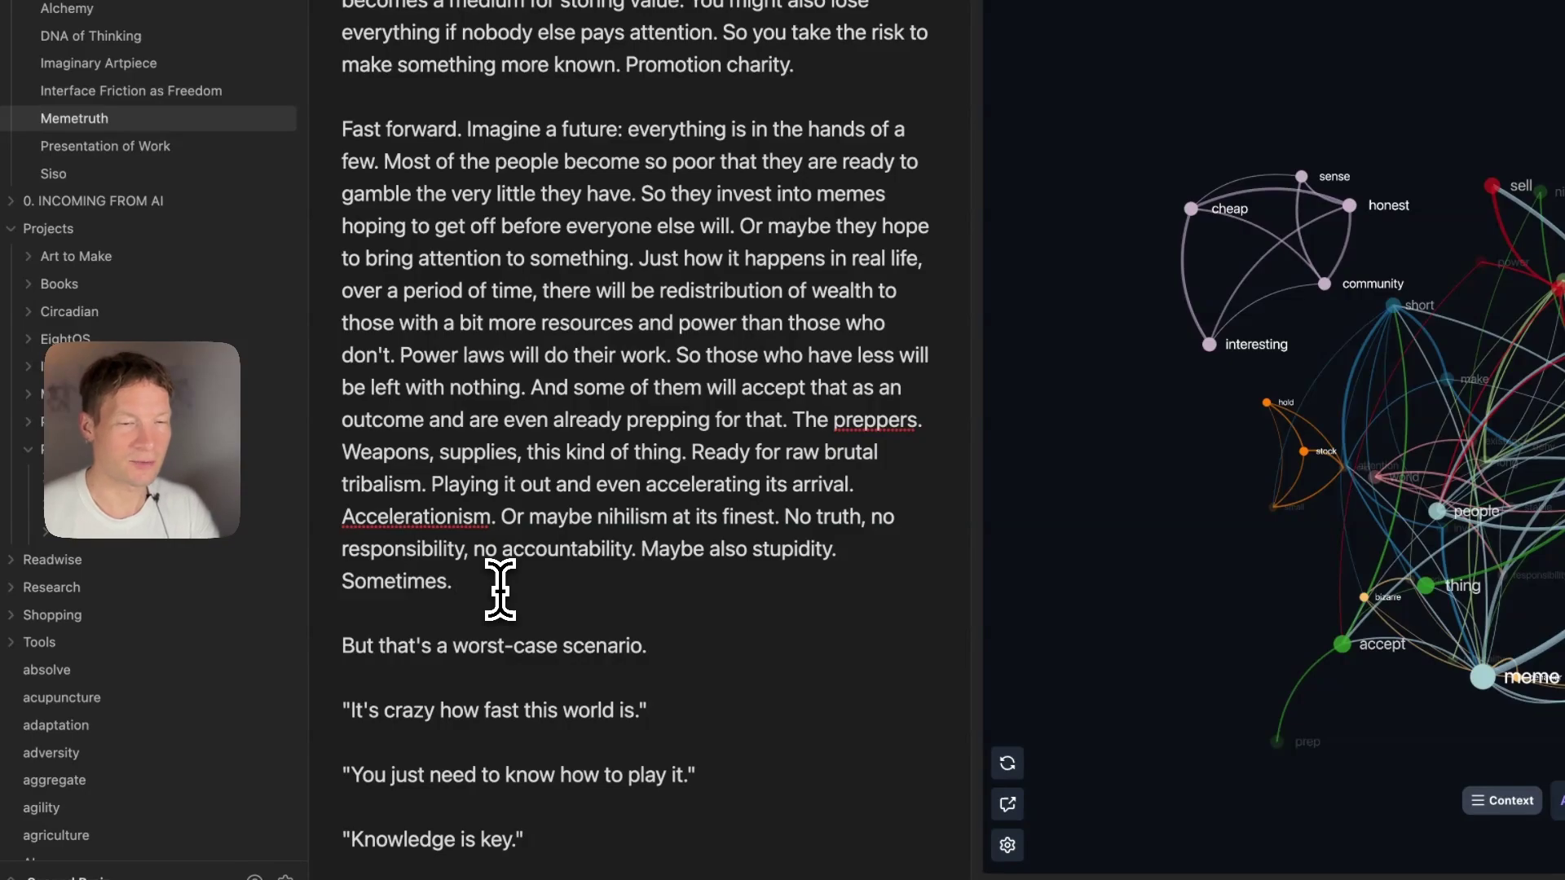
Mark the checklist items "future risks of wealth concentration," and "societal nihilism, and the" with [x].
scroll(524, 611, "up", 3)
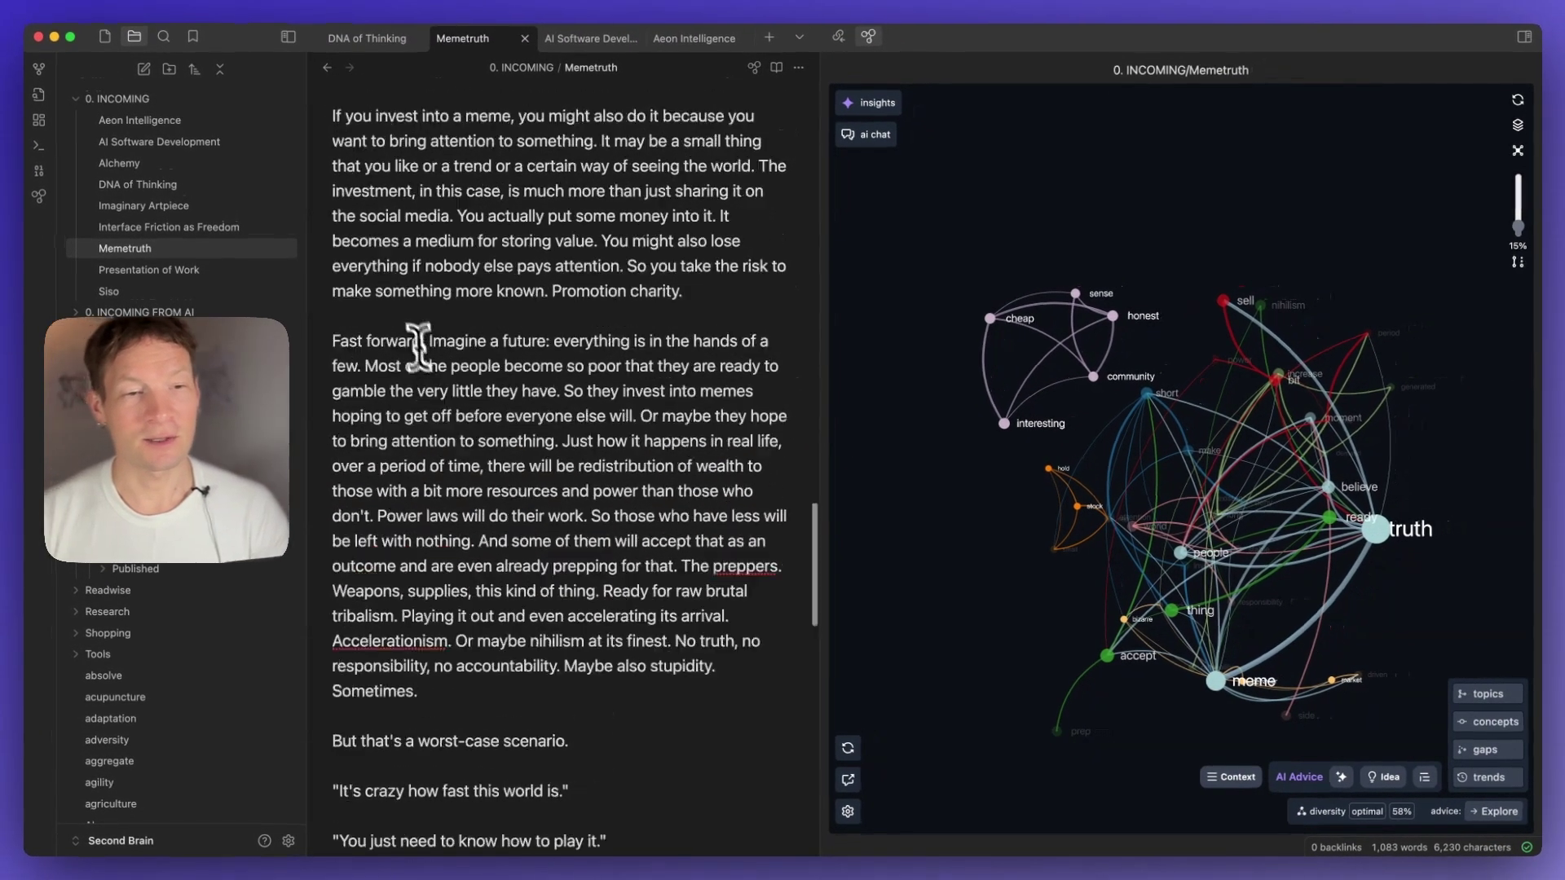
scroll(418, 346, "up", 15)
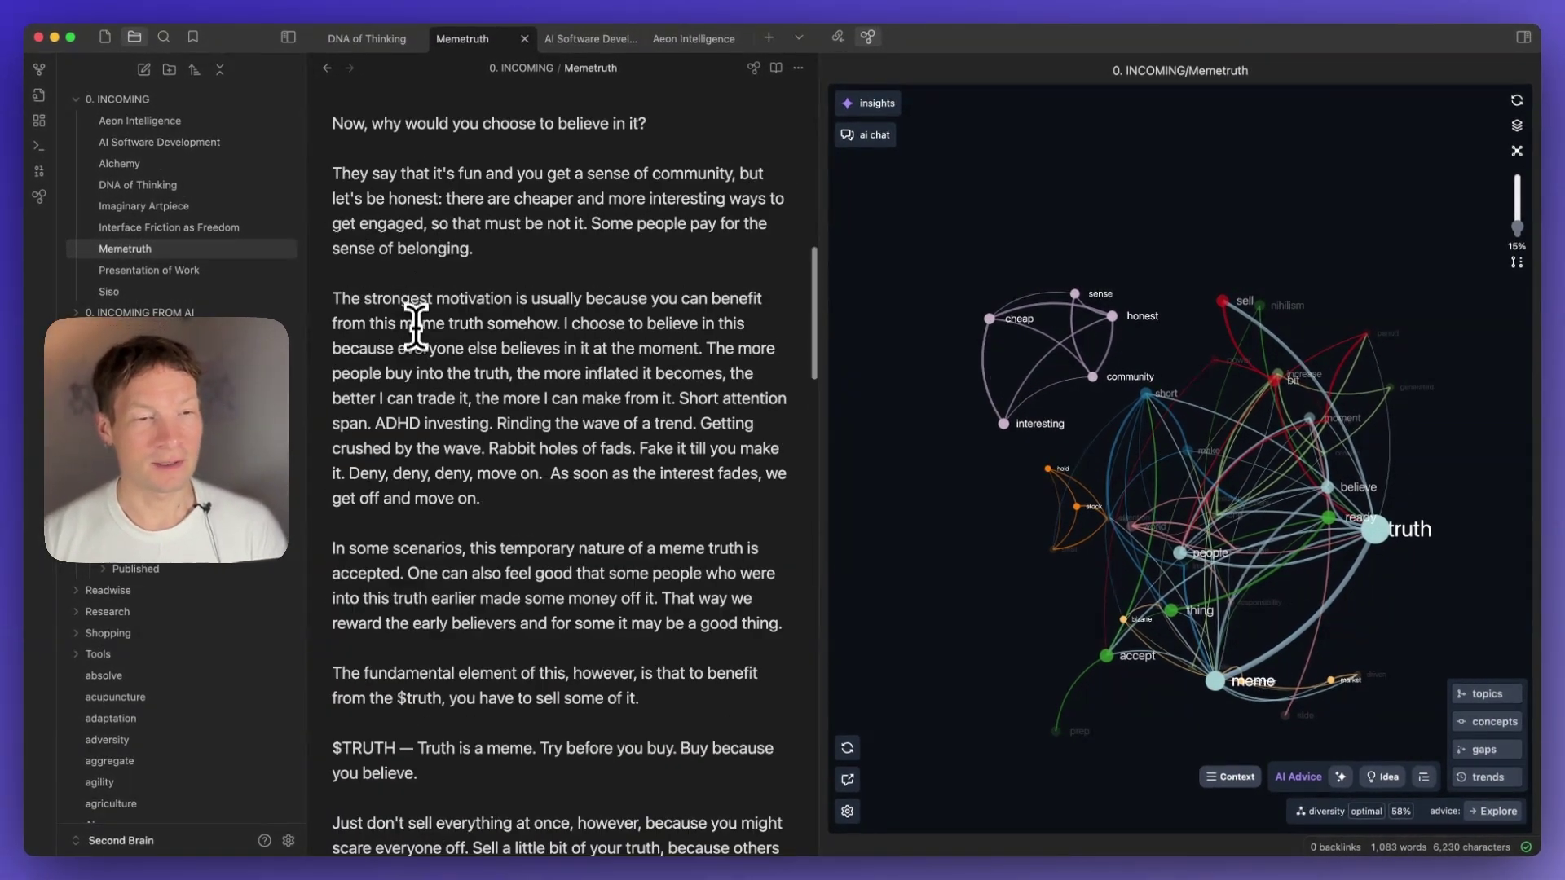
scroll(407, 383, "up", 5)
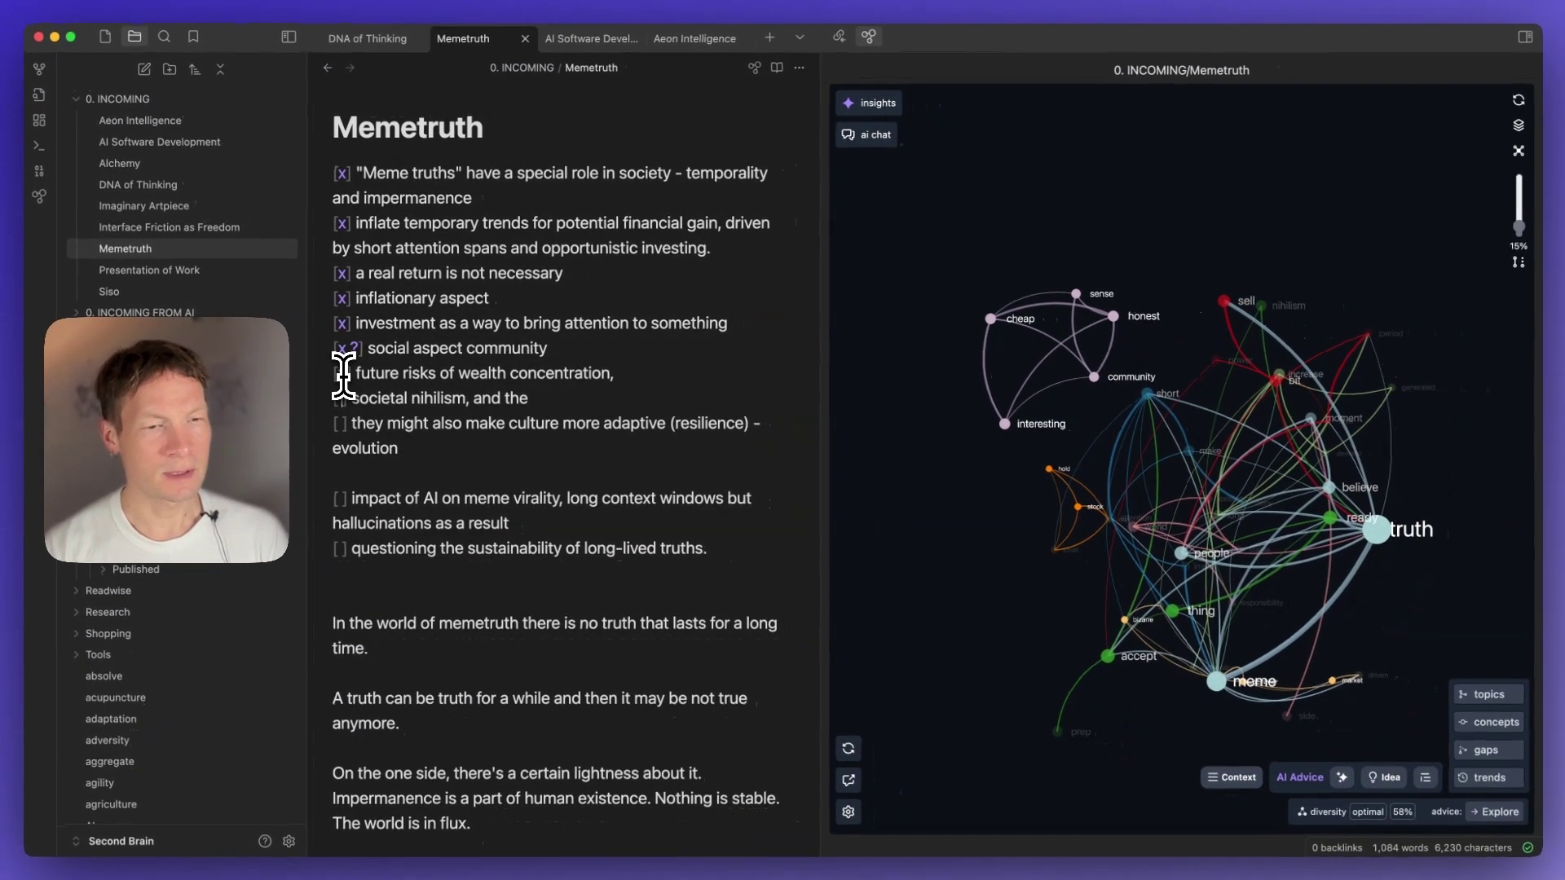
left_click(340, 398)
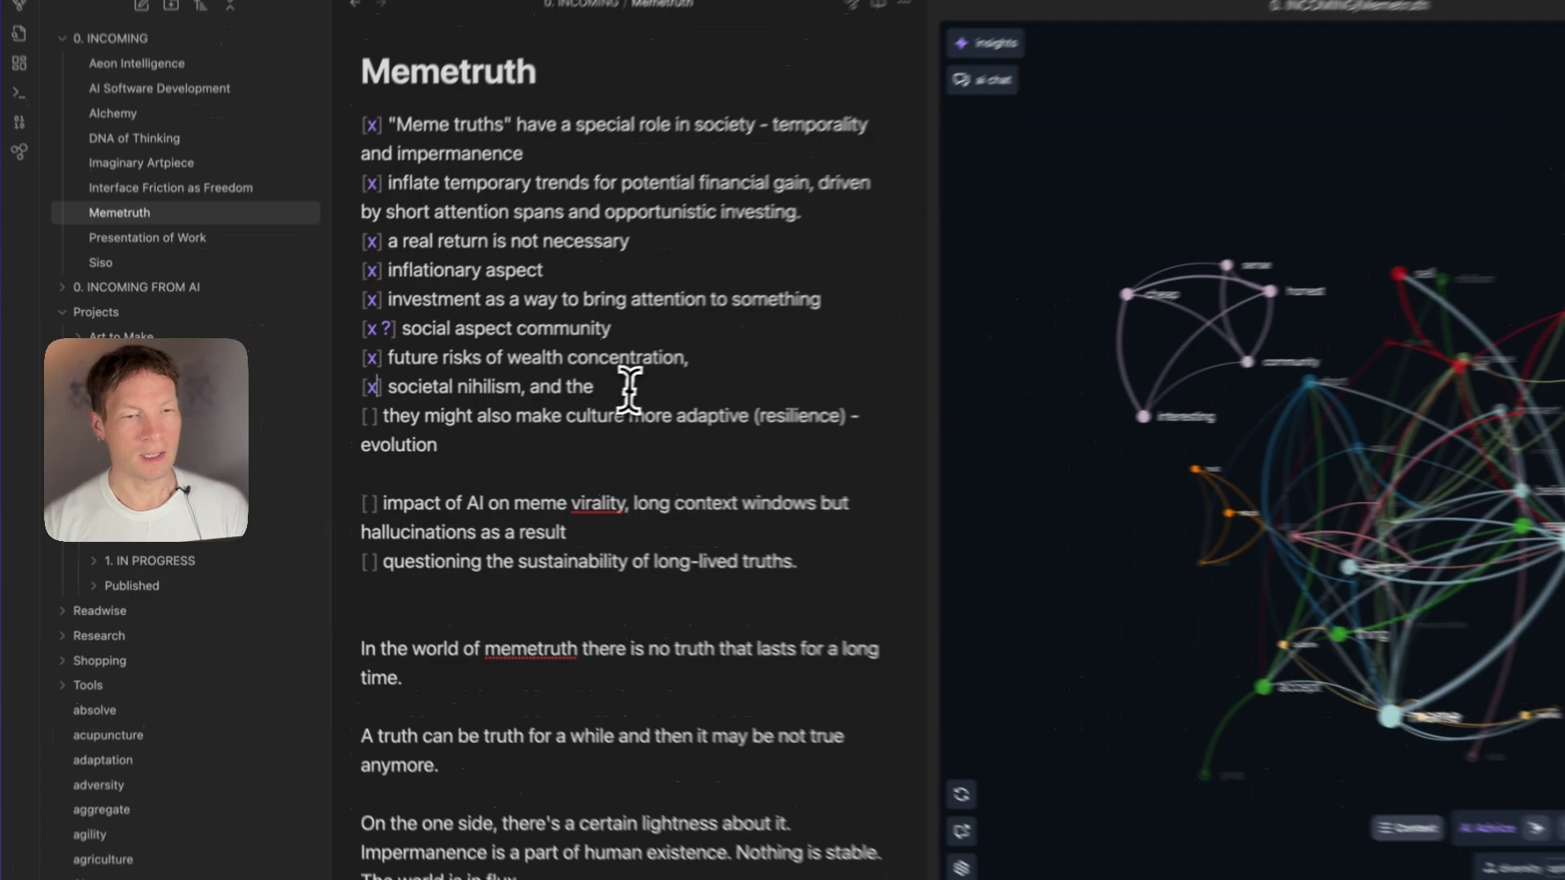
Insert a blank line below the "societal nihilism, and the" checklist item.
left_click(540, 398)
key("Return")
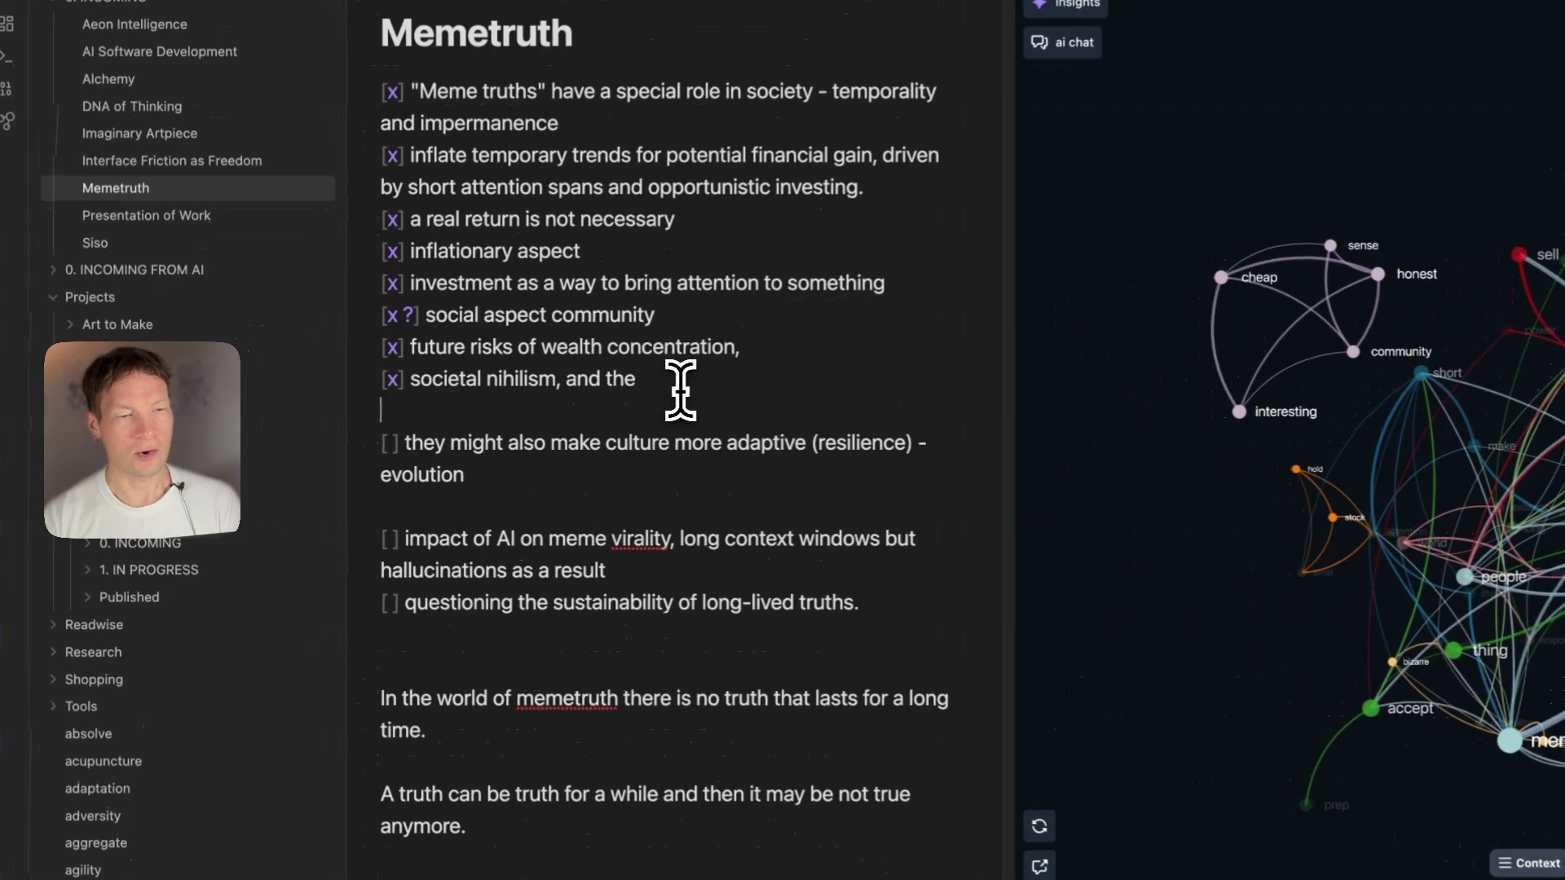
Review the lines from "But that's a worst-case scenario" through "But what becomes of the world itself?" in the Memetruth note.
scroll(604, 680, "down", 20)
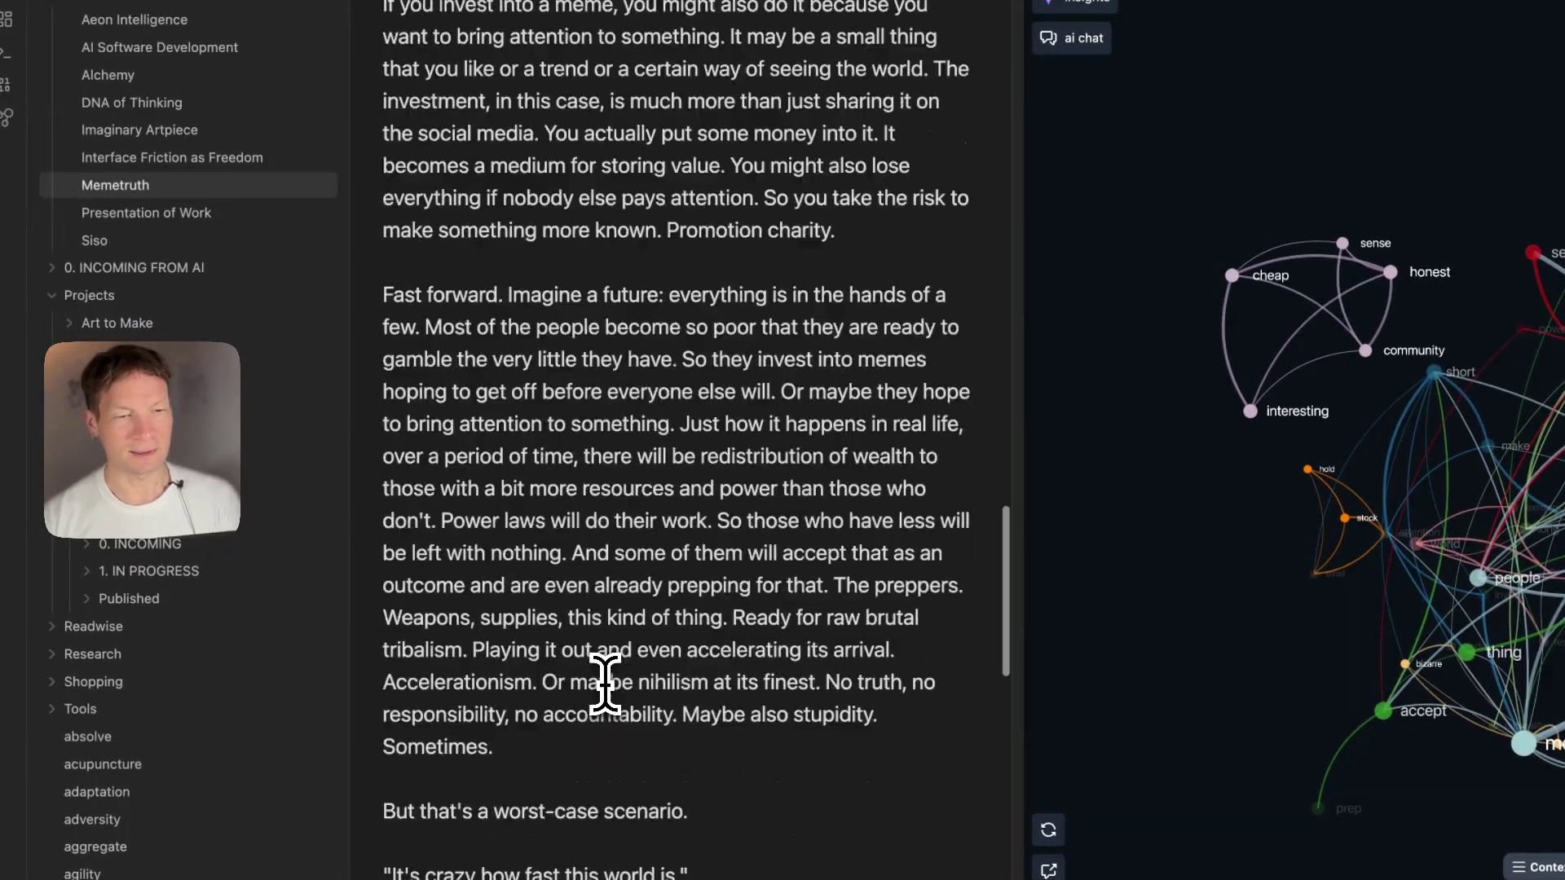
left_click(698, 322)
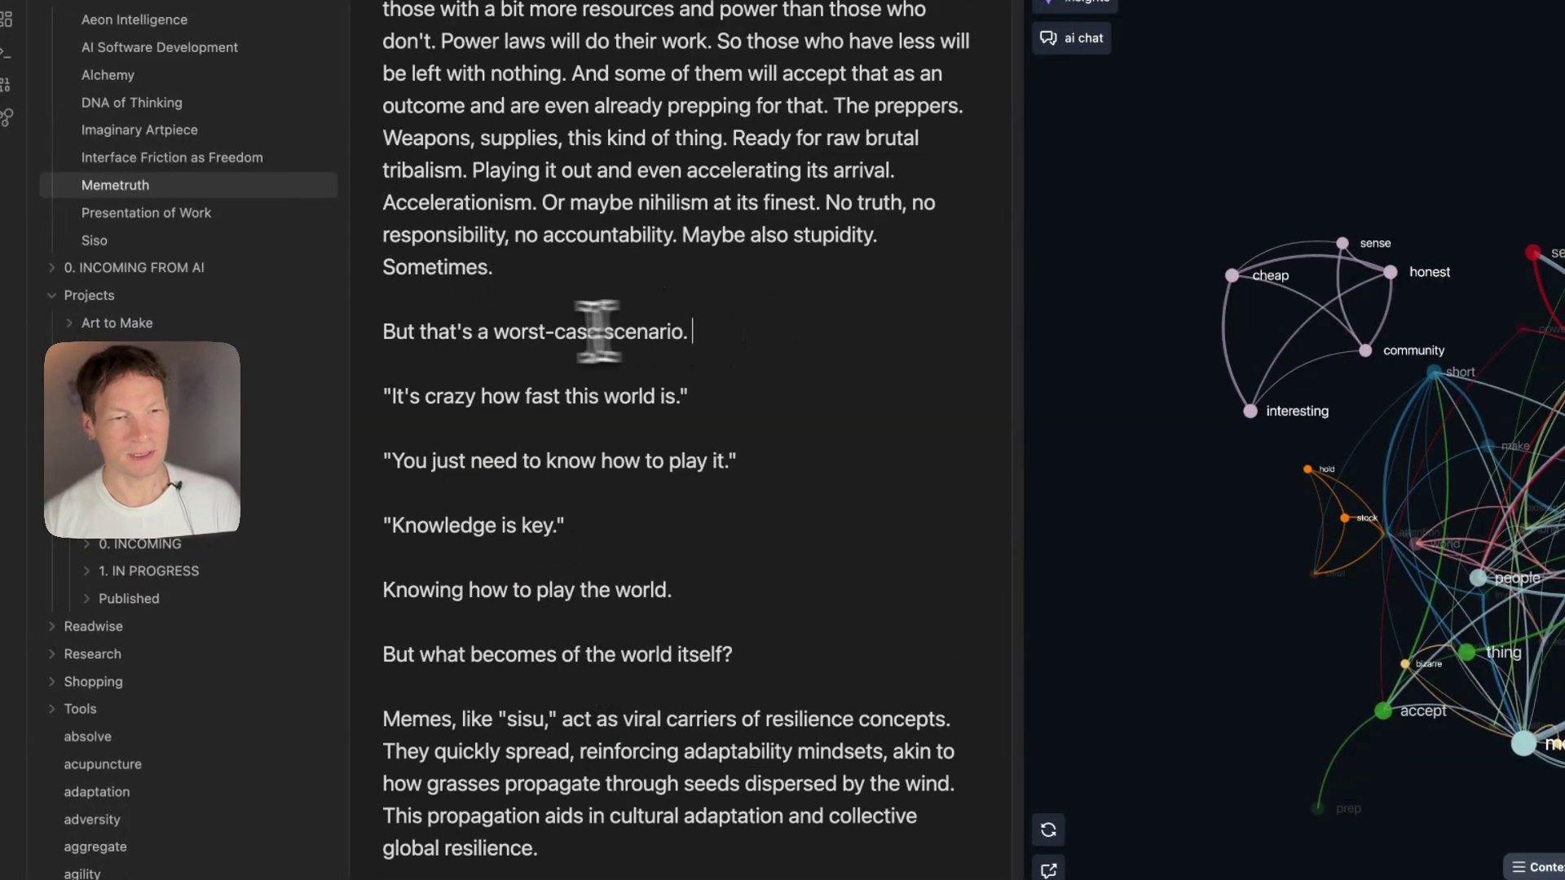
left_click_drag(625, 512, 297, 395)
left_click(479, 451)
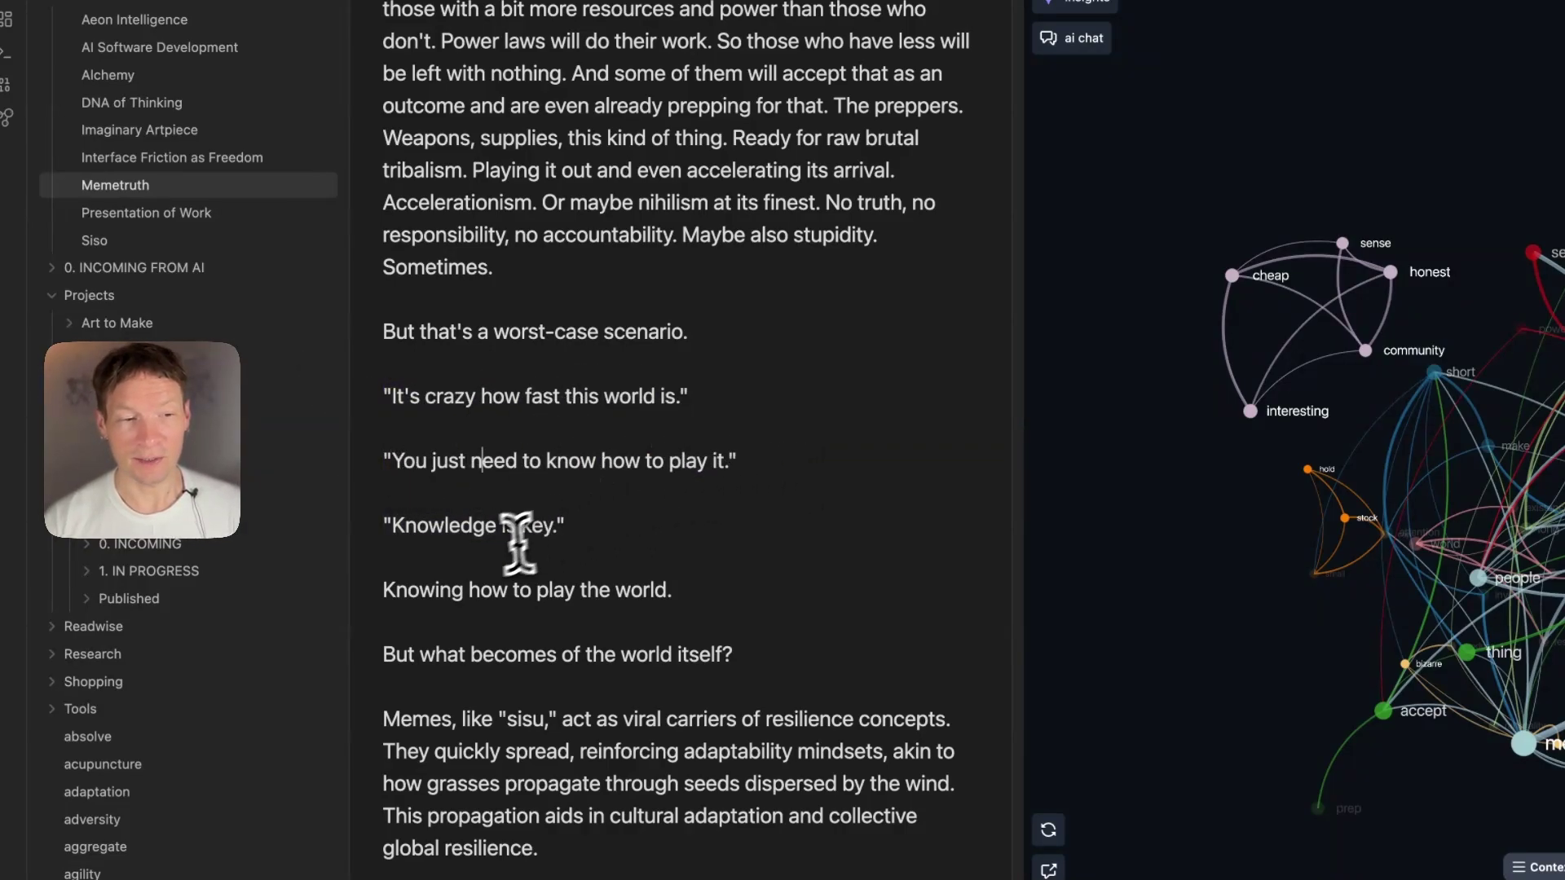
left_click_drag(701, 587, 394, 622)
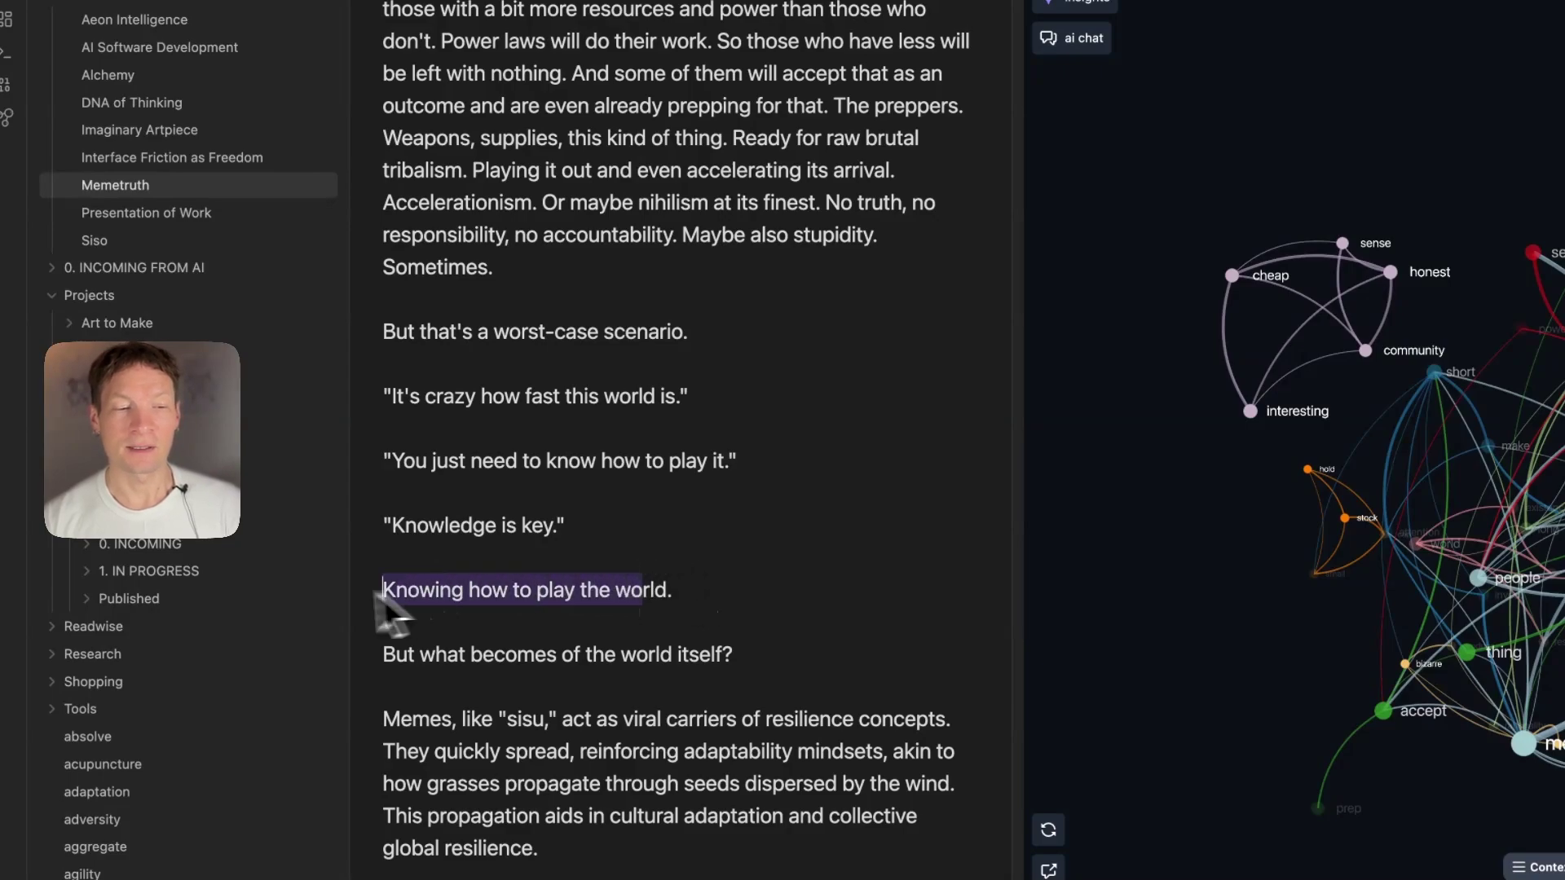
left_click(409, 594)
left_click_drag(741, 607, 468, 592)
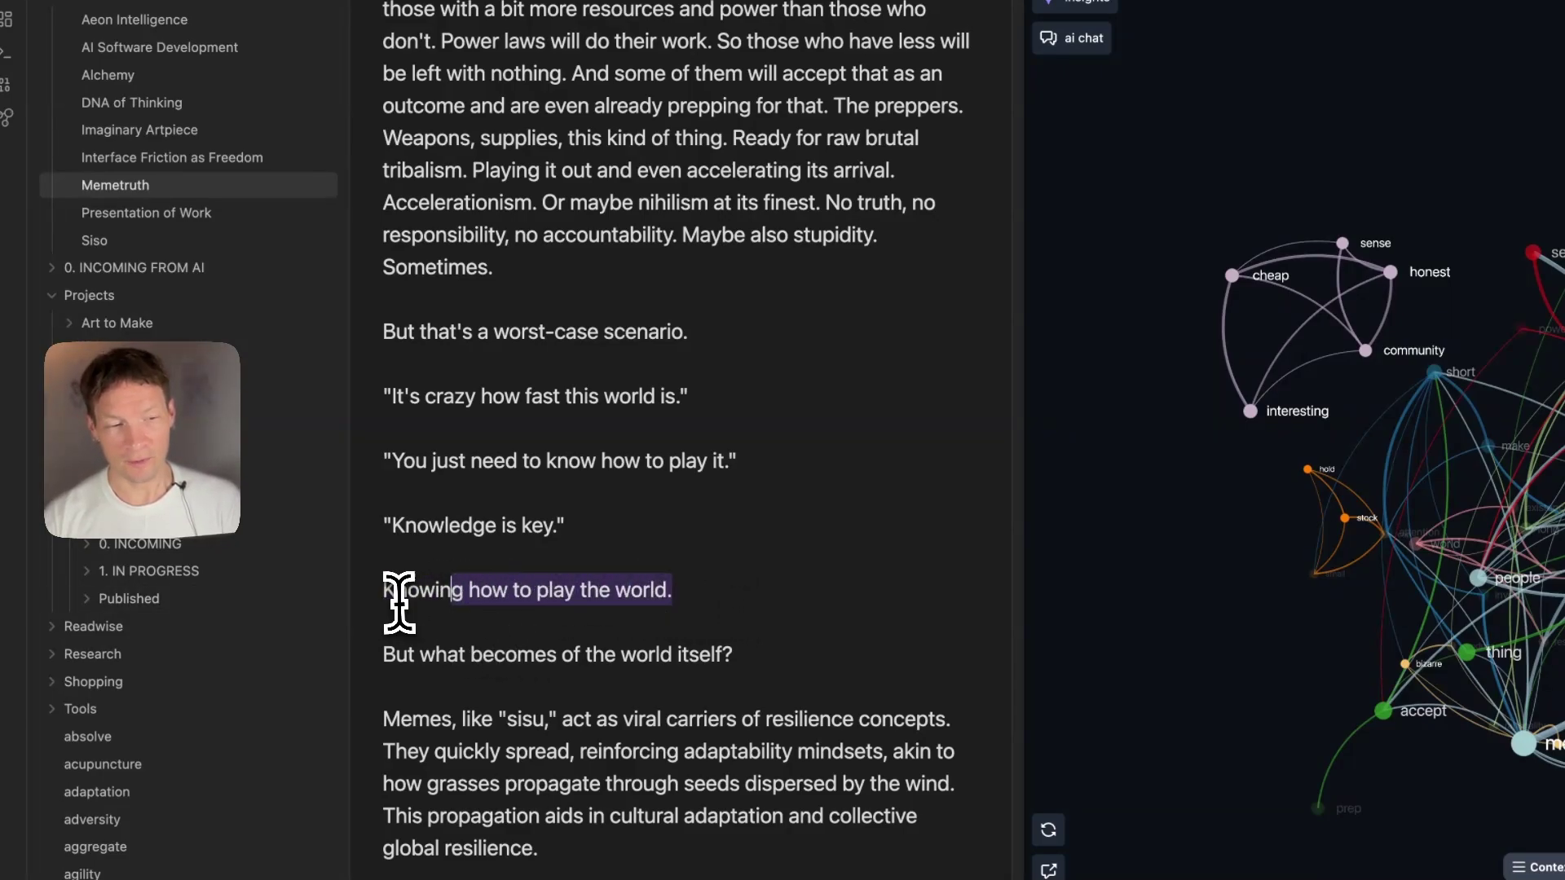
left_click(552, 666)
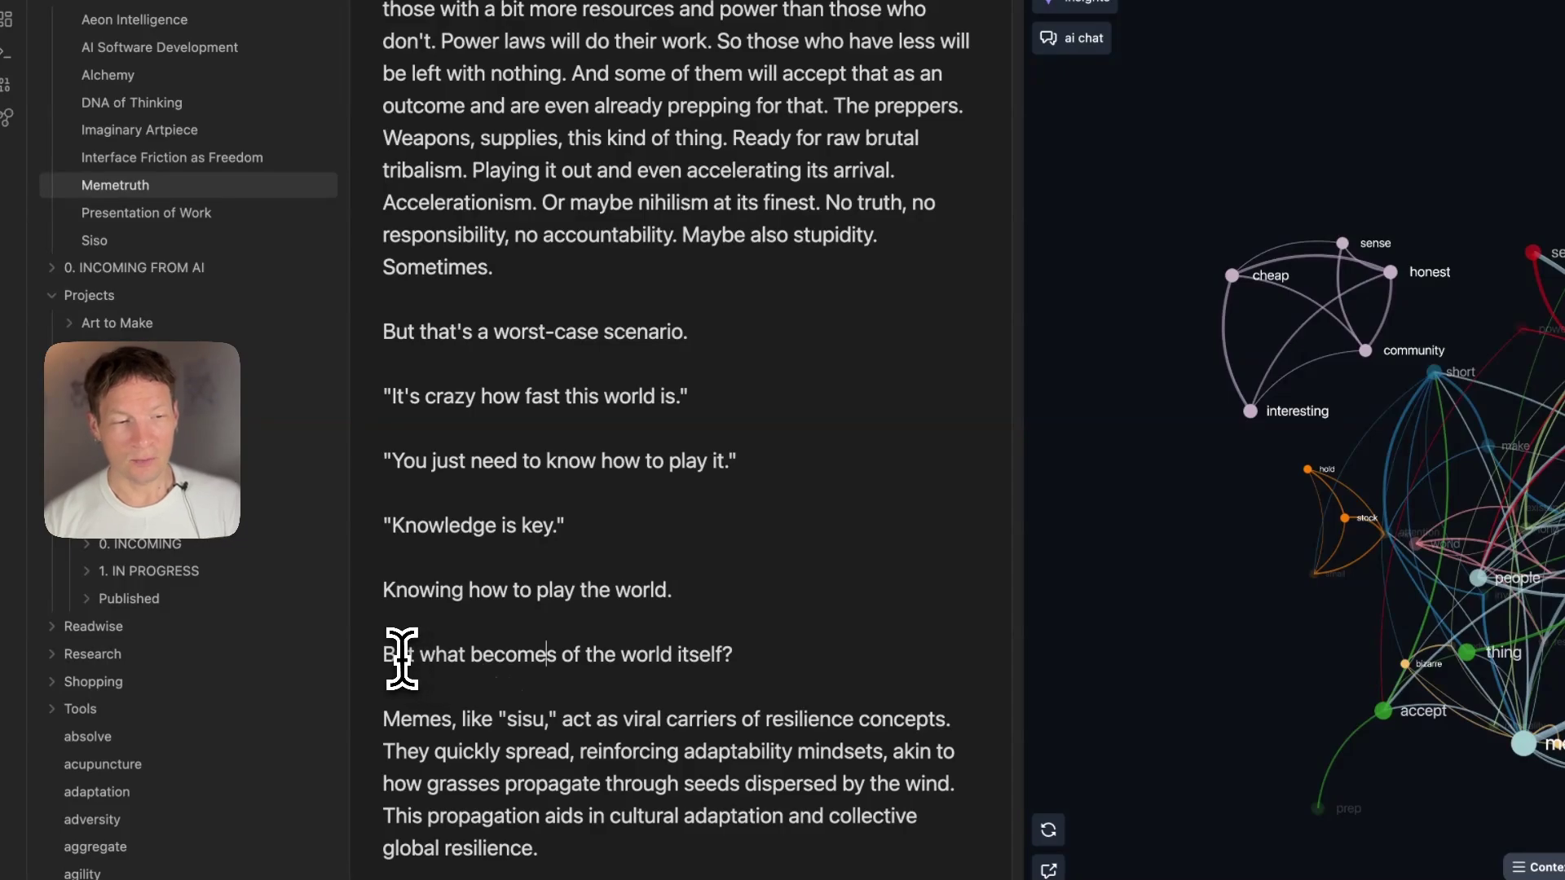
left_click(770, 654)
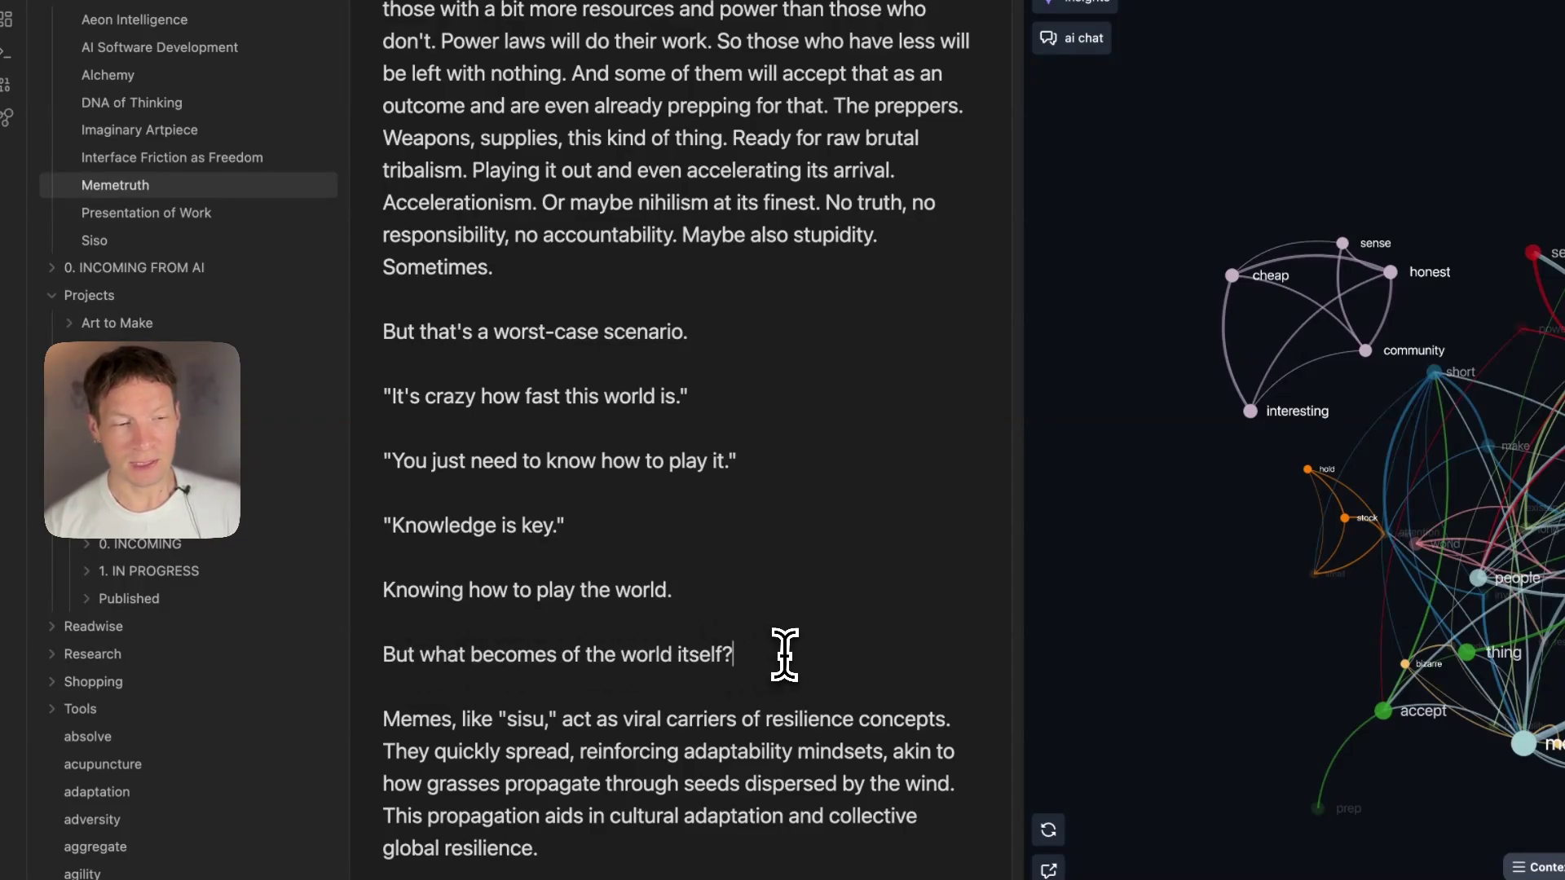
scroll(730, 693, "down", 3)
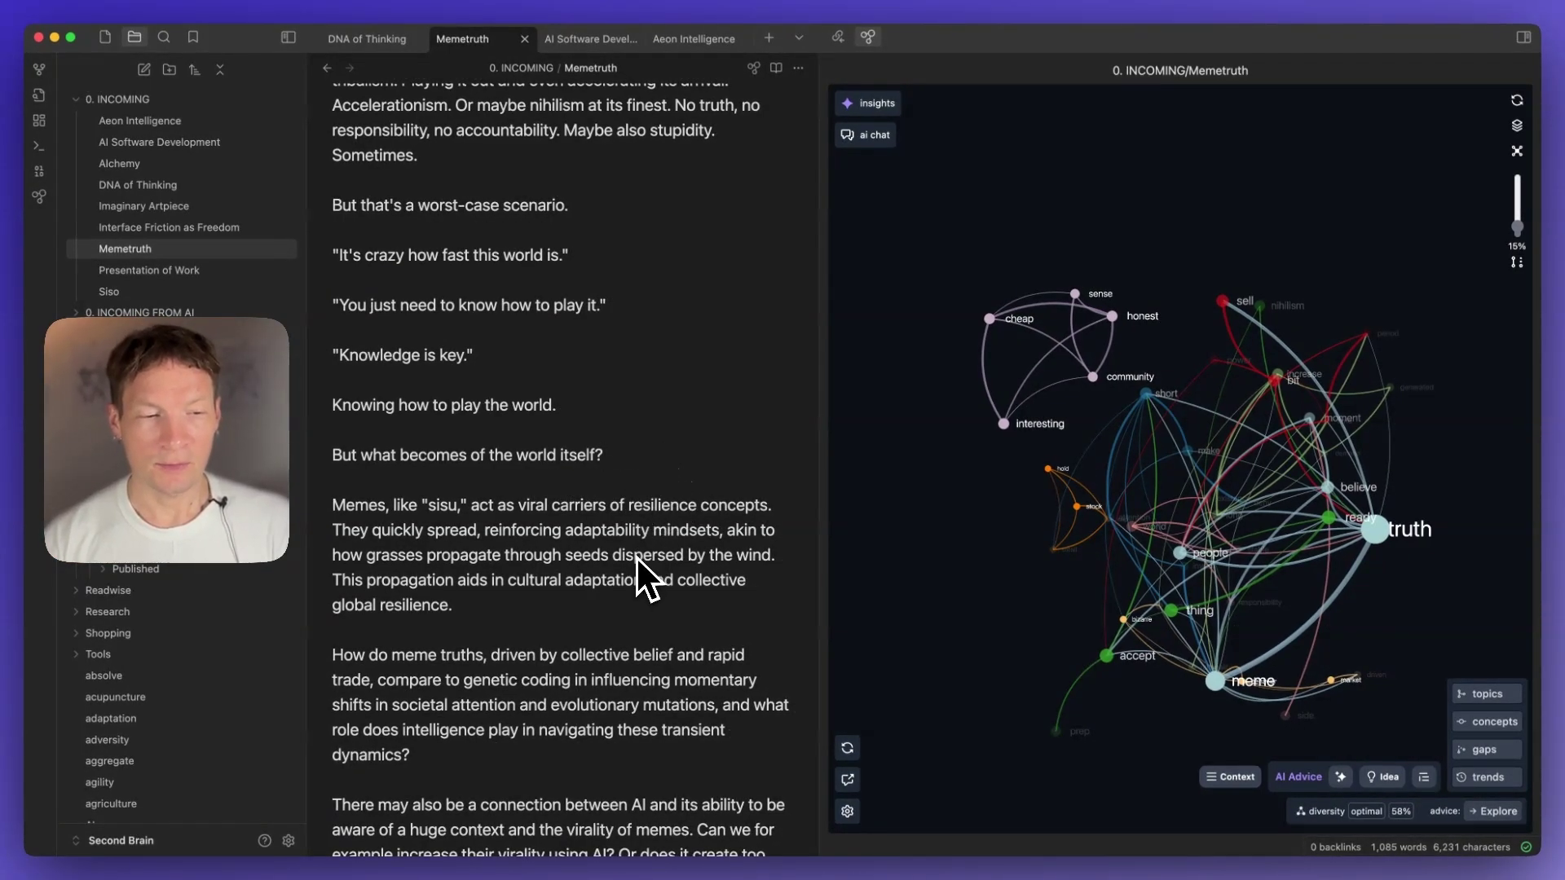
Examine the closing paragraphs from "Memes, like "sisu,"" through "AI models increase the intensity of memes" against the remaining topics.
scroll(636, 556, "down", 4)
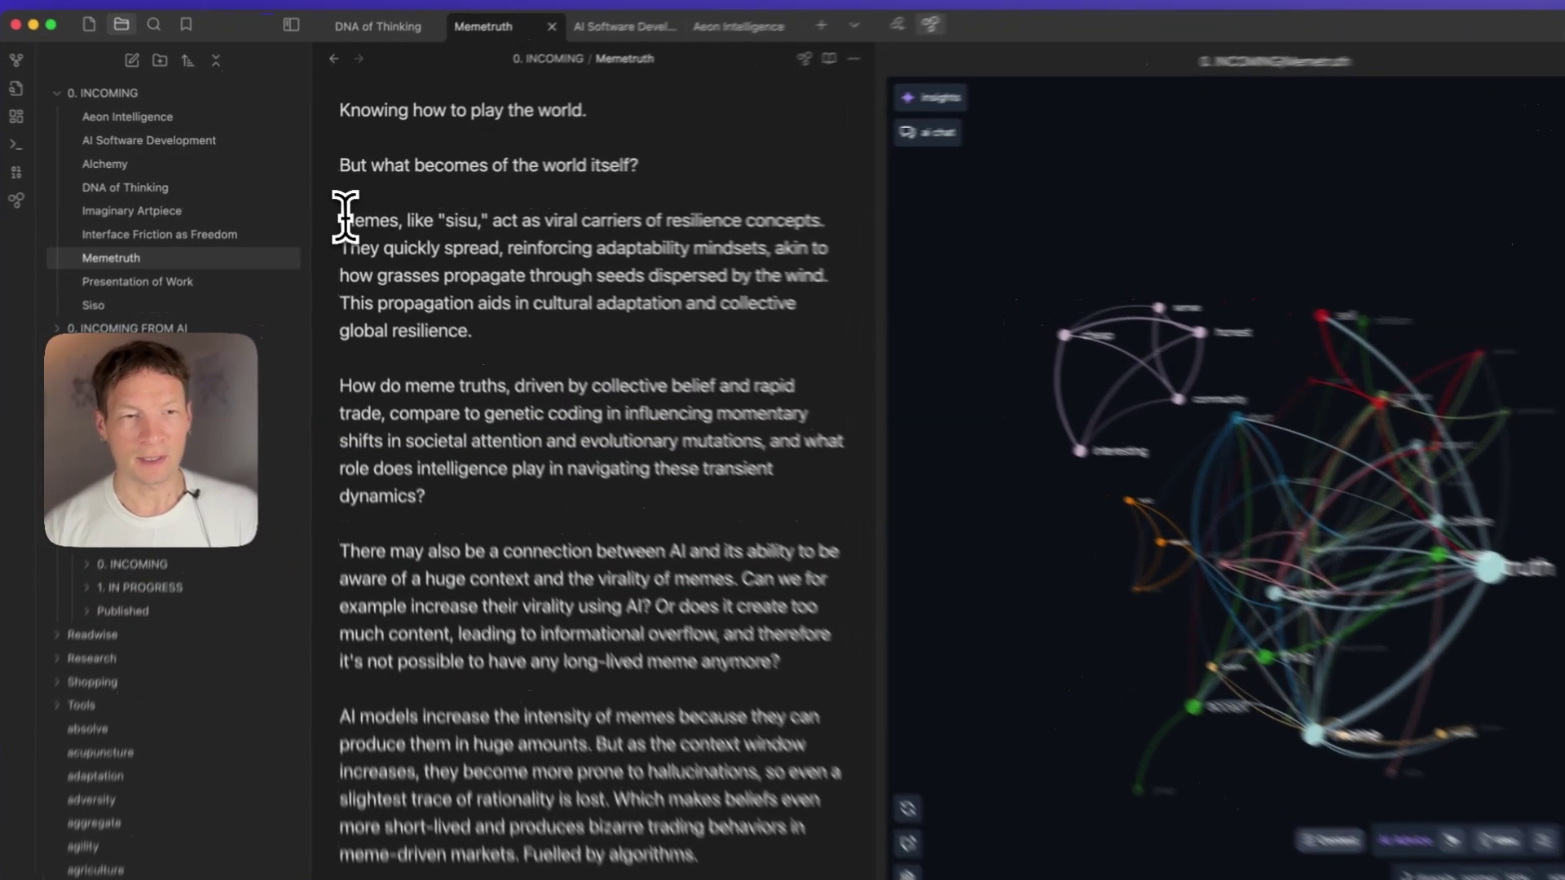
triple_click(344, 215)
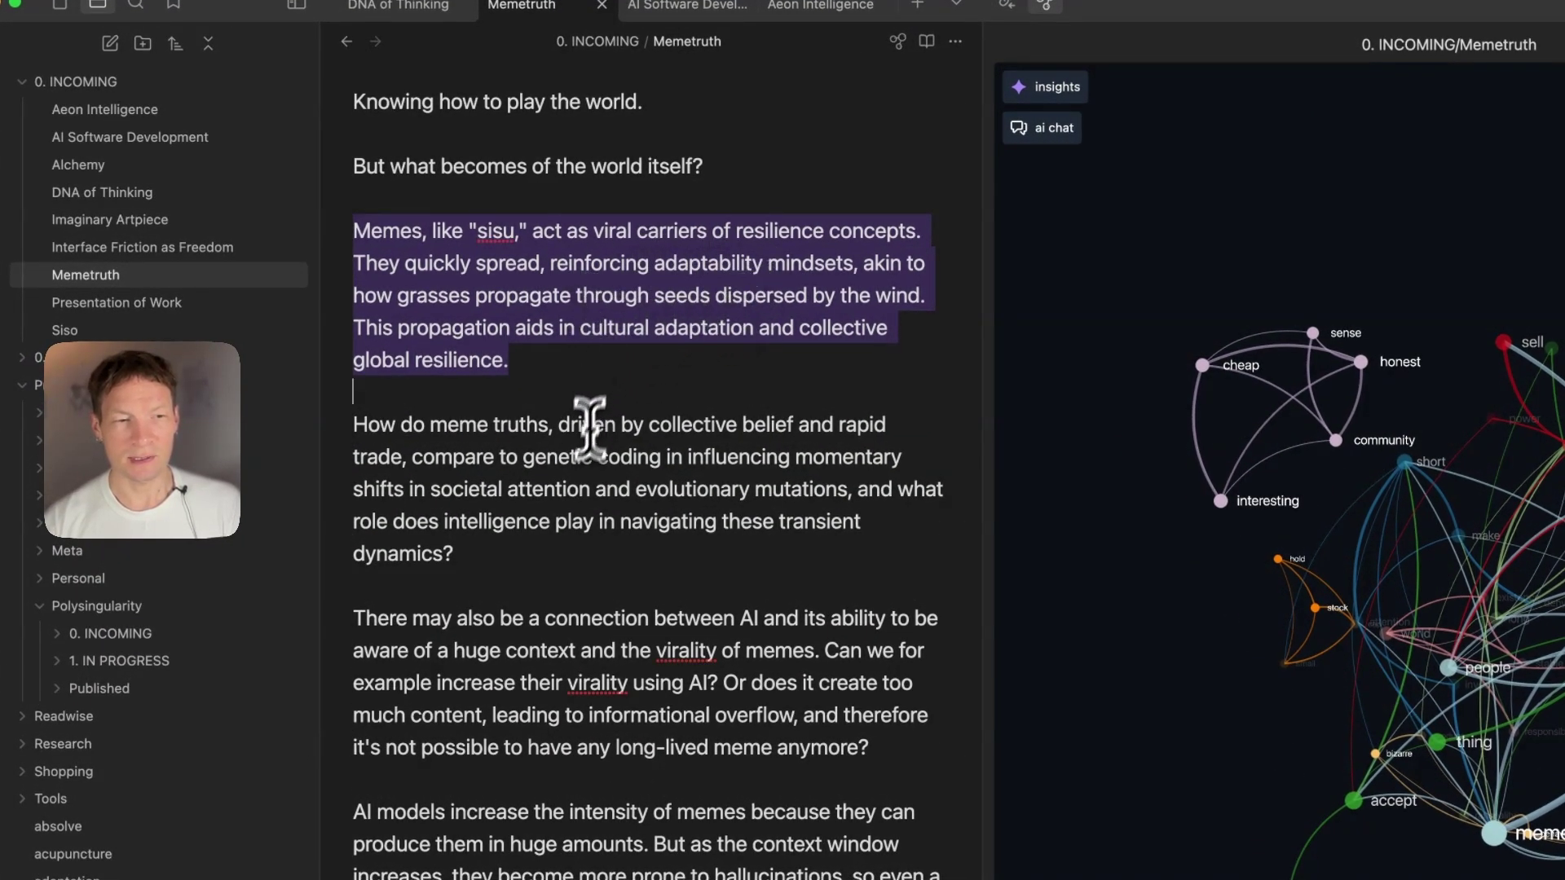
left_click(380, 416)
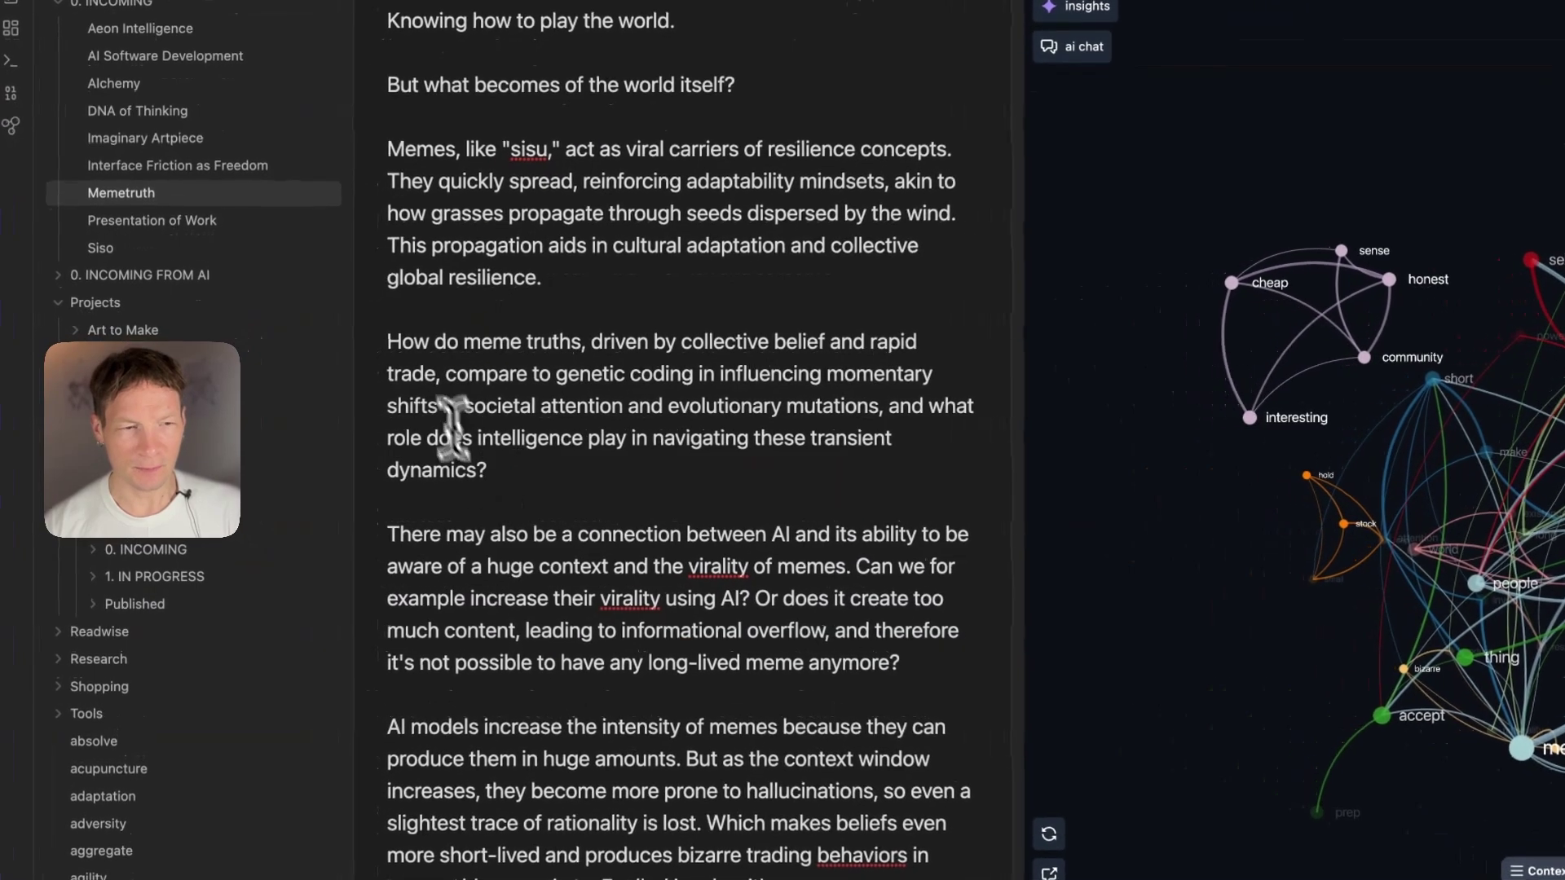
left_click_drag(432, 464, 364, 150)
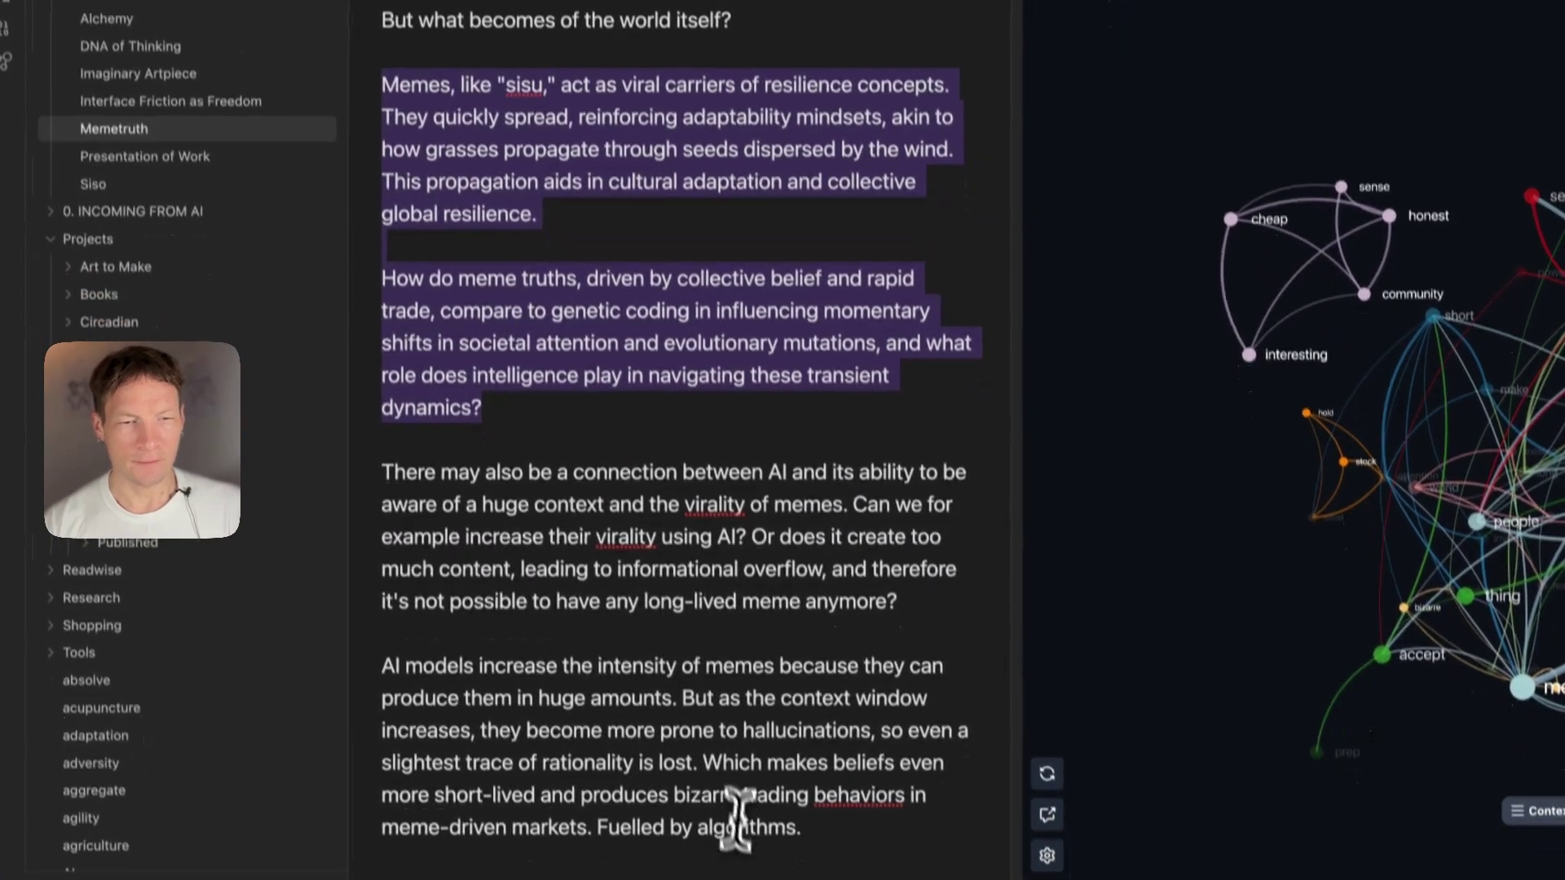
left_click(551, 871)
left_click_drag(805, 831, 413, 397)
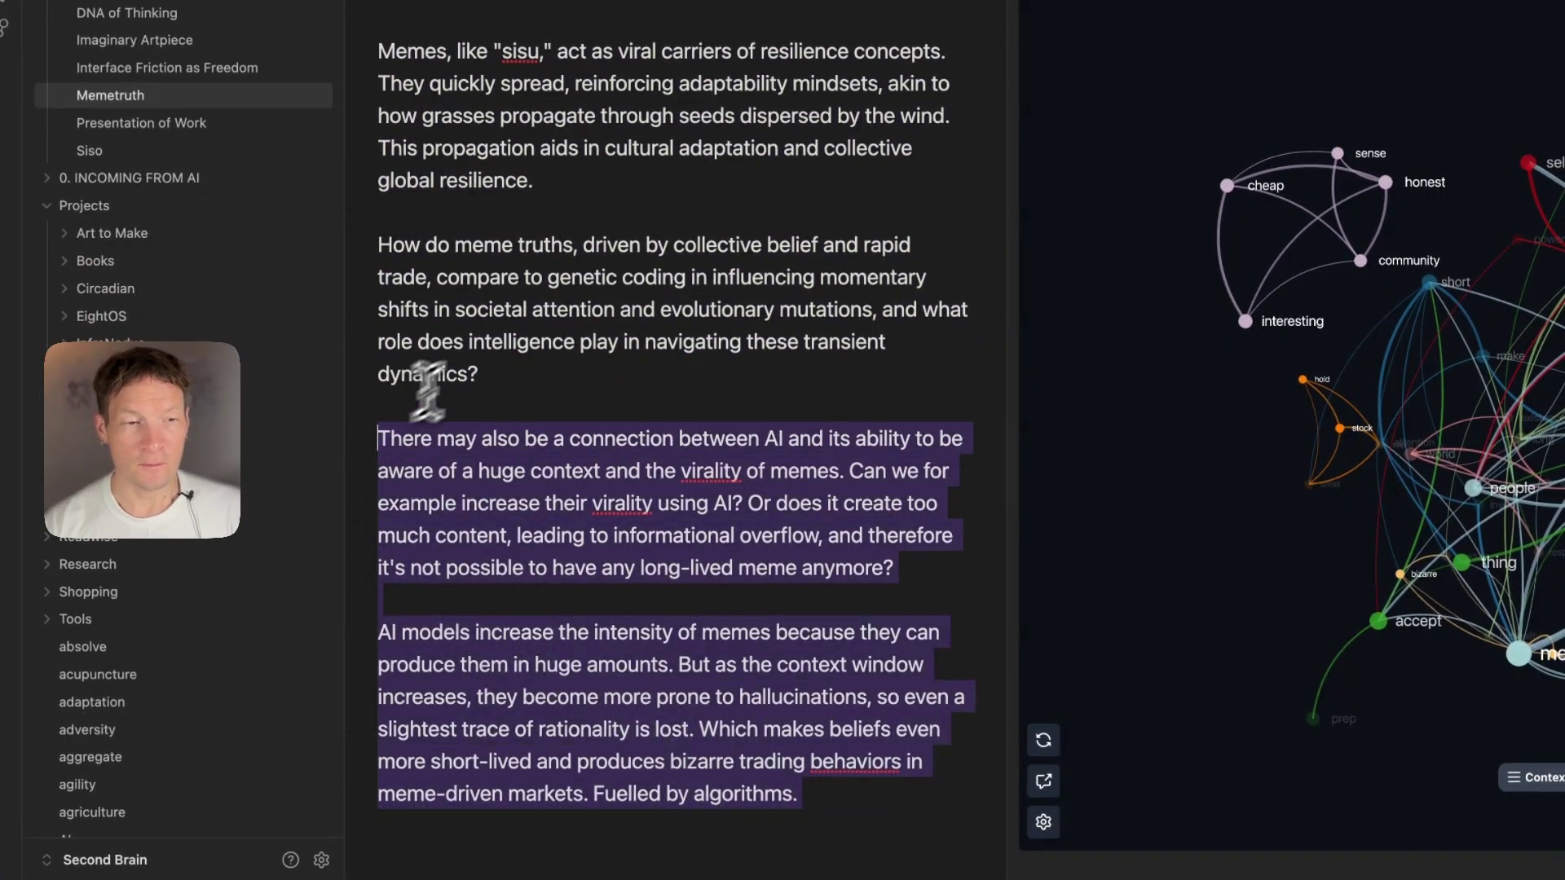
left_click(514, 307)
Mark the culture resilience and AI meme virality checklist items with [~], and separate them by a blank line from "questioning the sustainability of long-lived truths.".
scroll(516, 295, "down", 10)
scroll(516, 295, "up", 10)
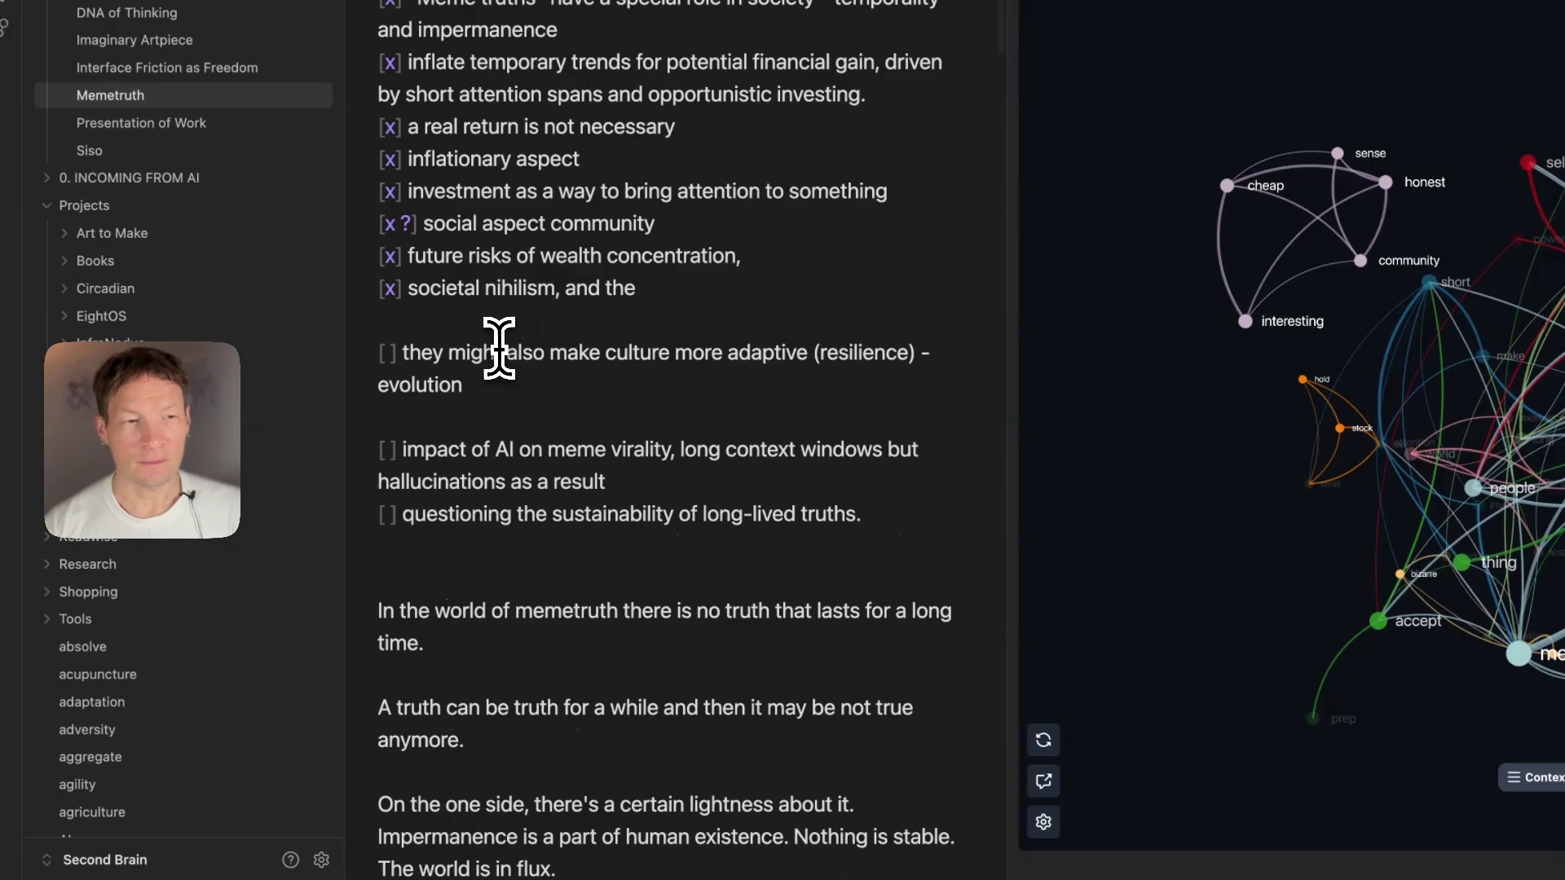
scroll(471, 454, "down", 3)
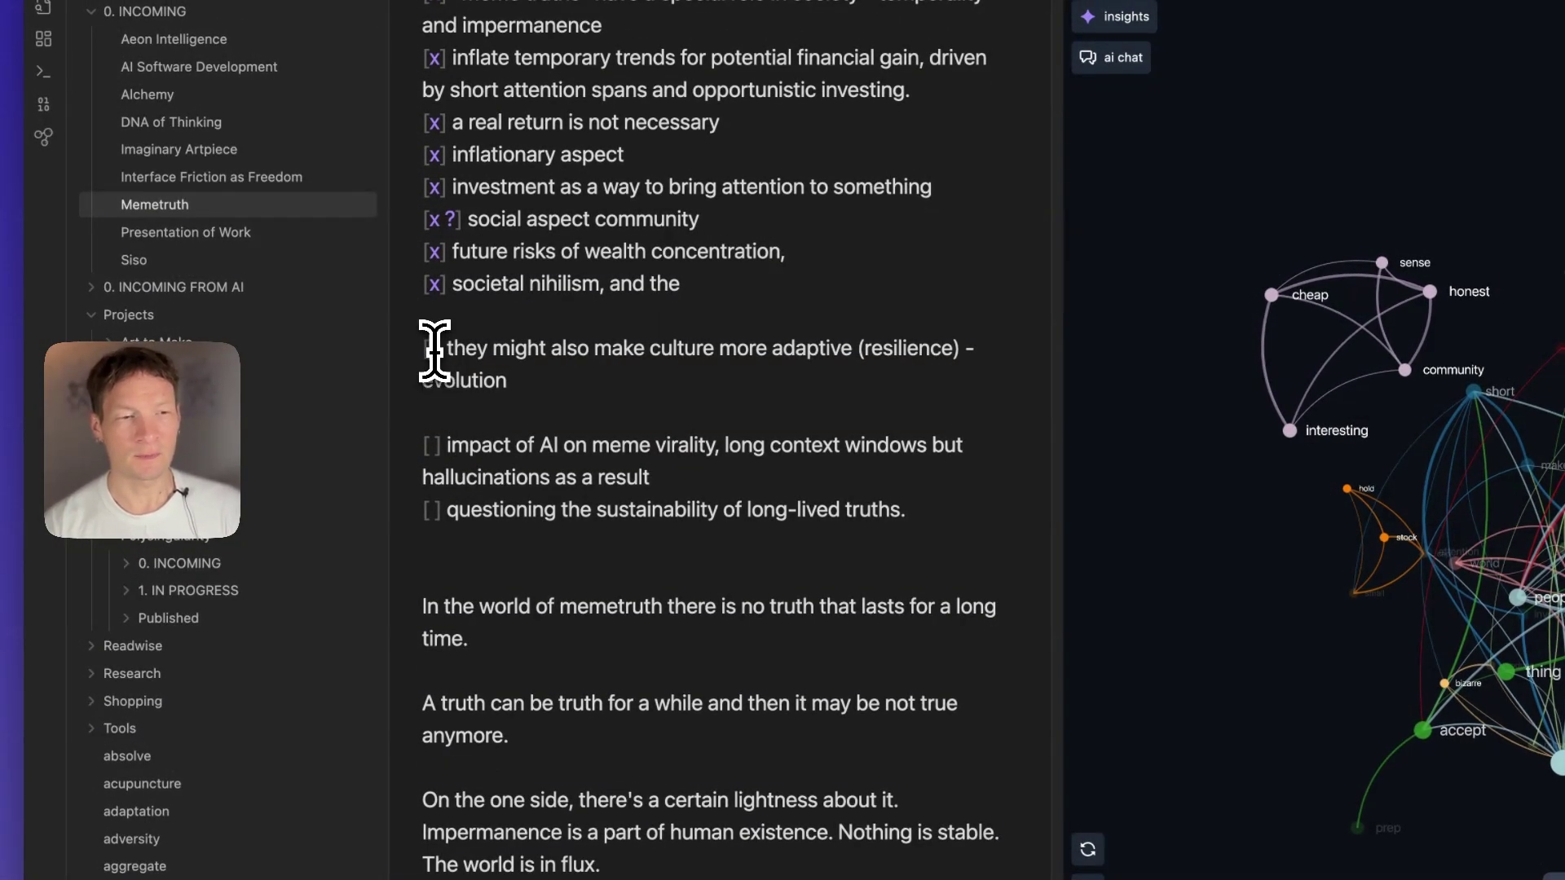
type("x")
key("BackSpace")
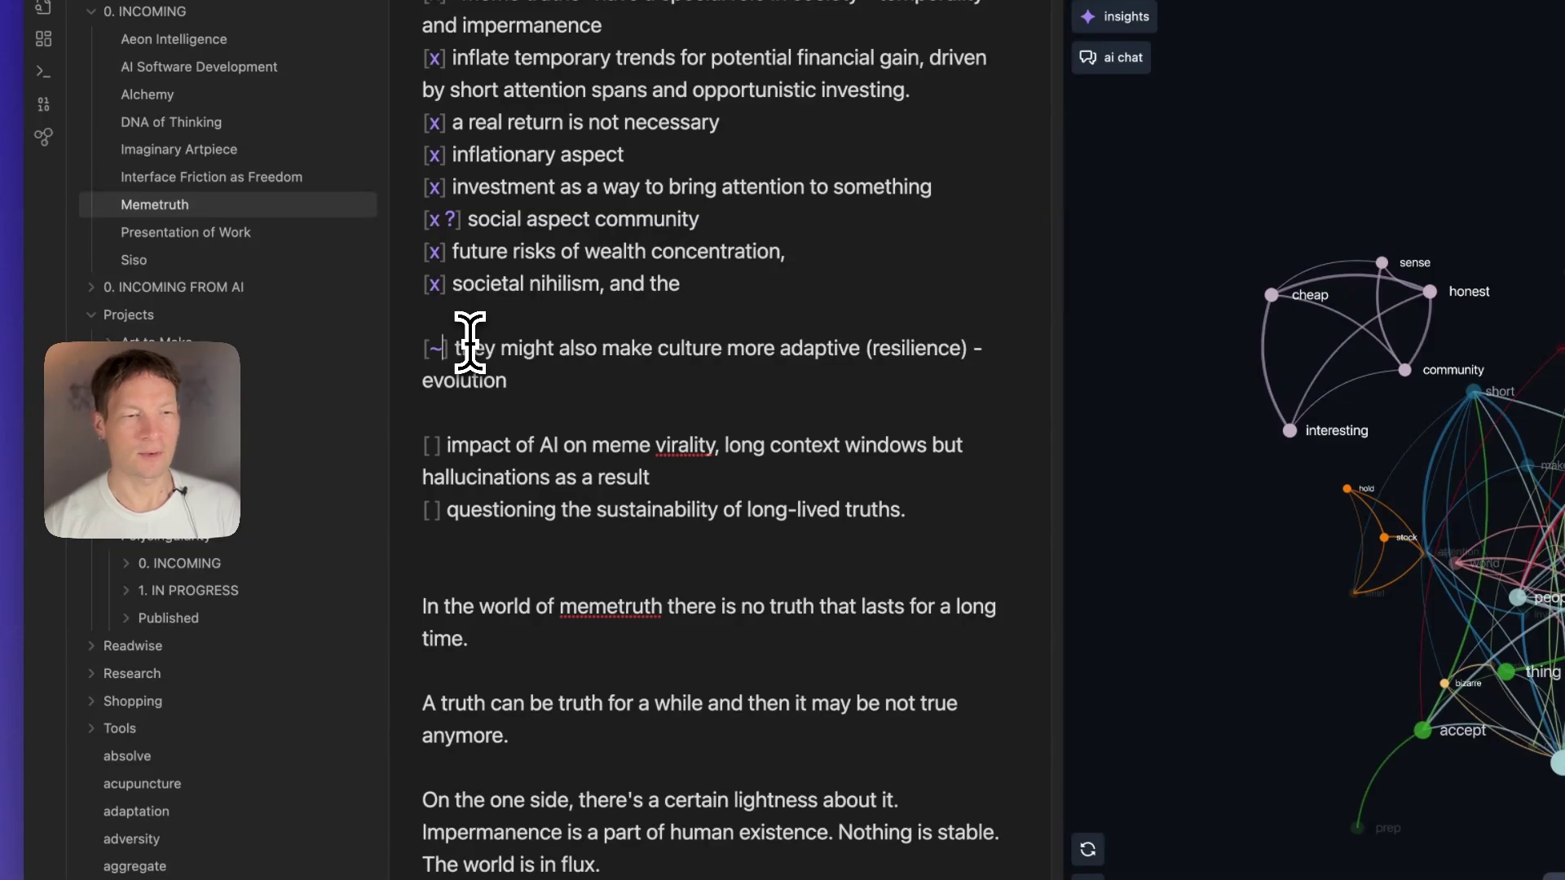
left_click(429, 445)
type("~")
key("BackSpace")
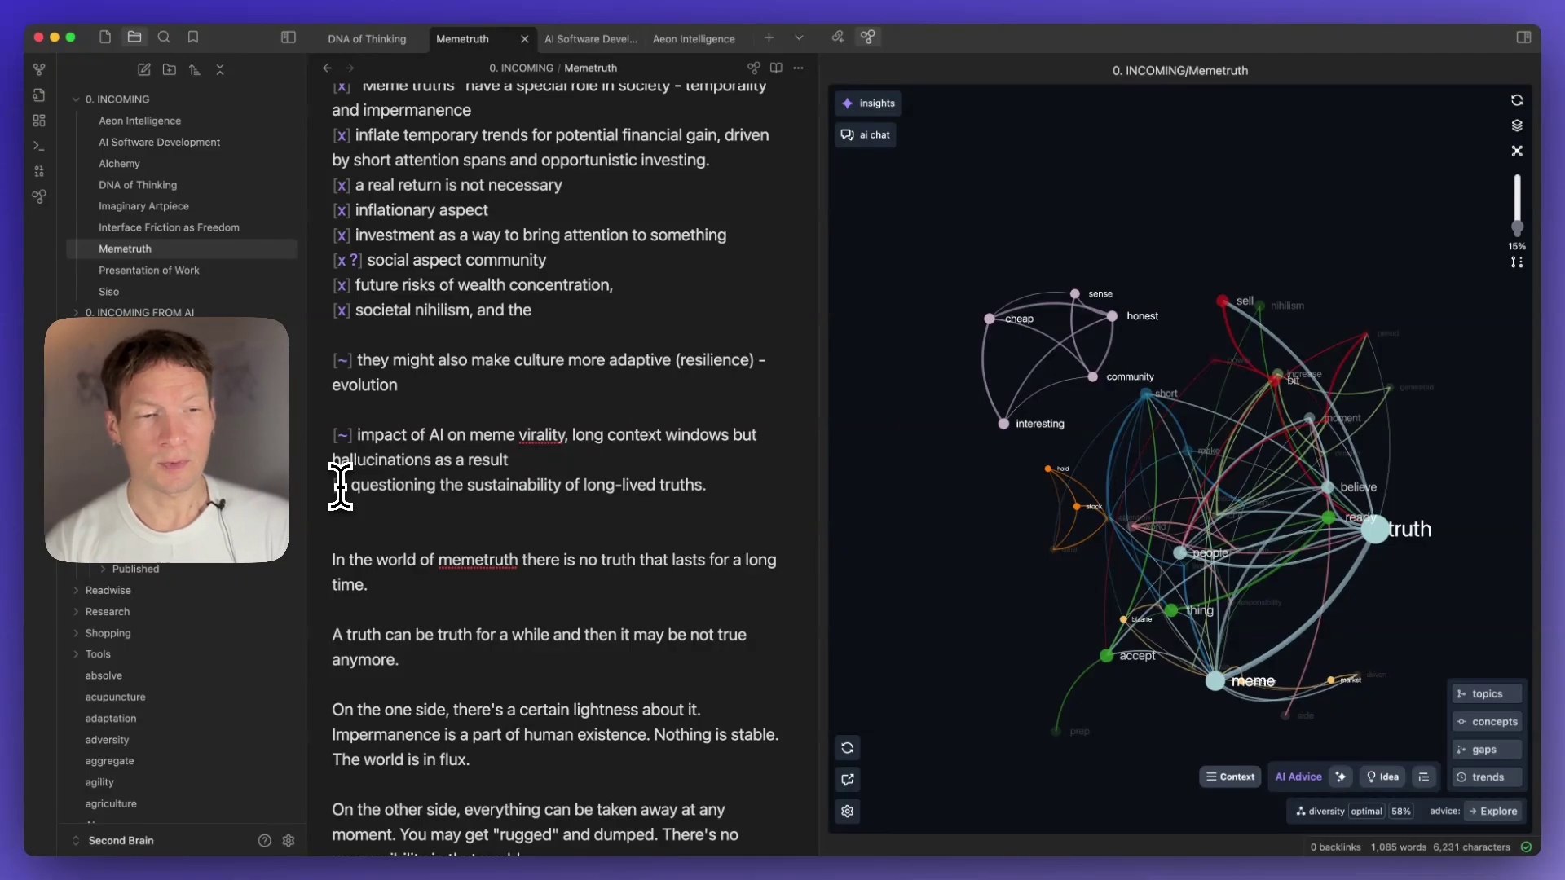
key("Return")
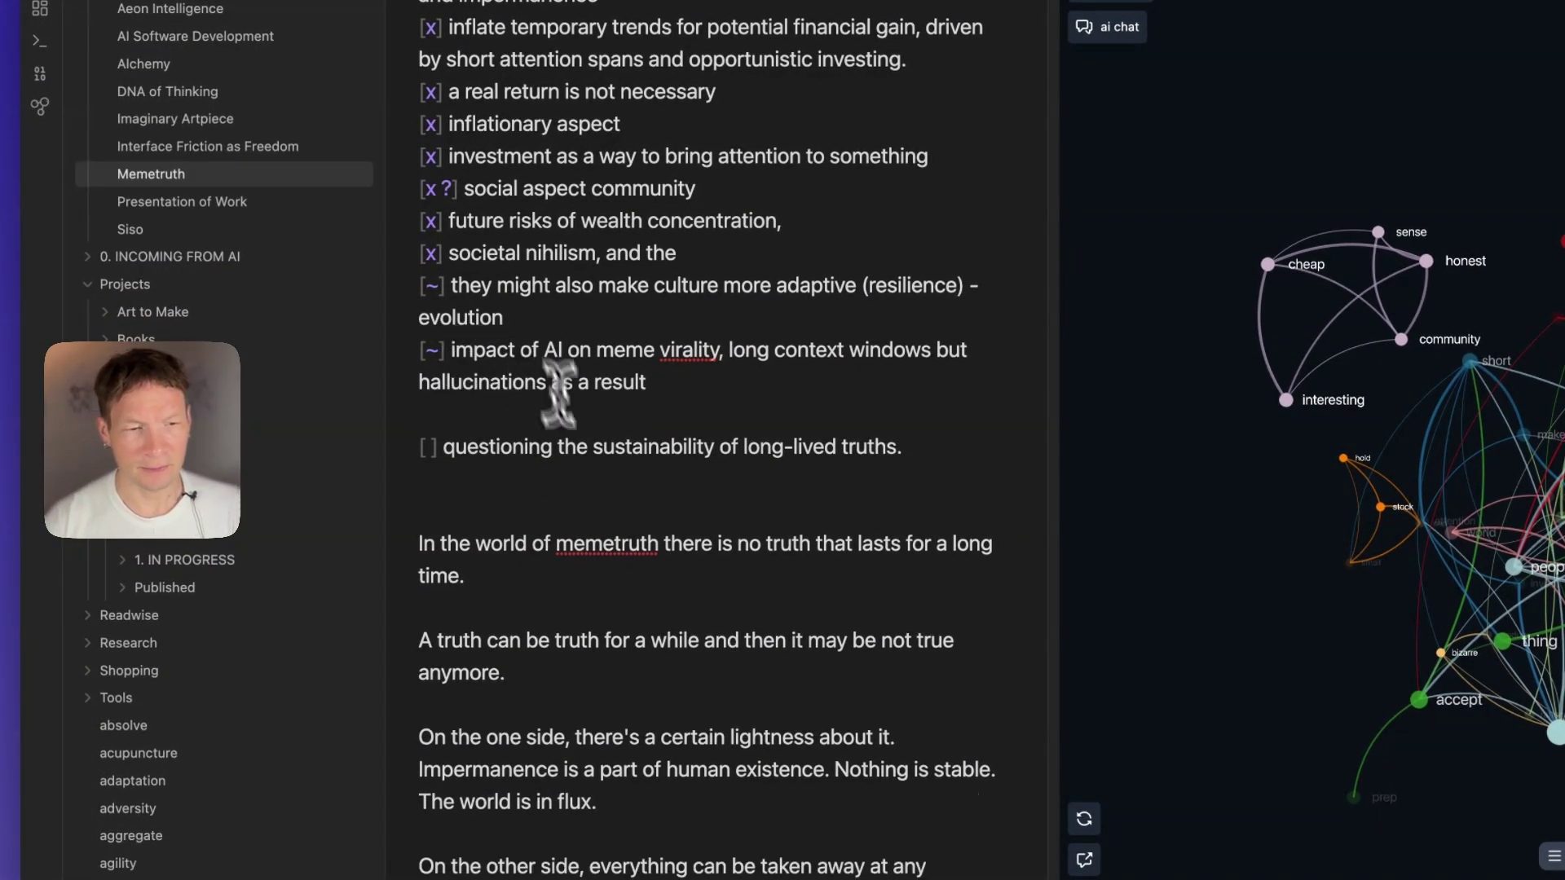
Copy the two paragraphs from "Memes, like "sisu,"" through "navigating these transient dynamics?".
scroll(558, 394, "down", 20)
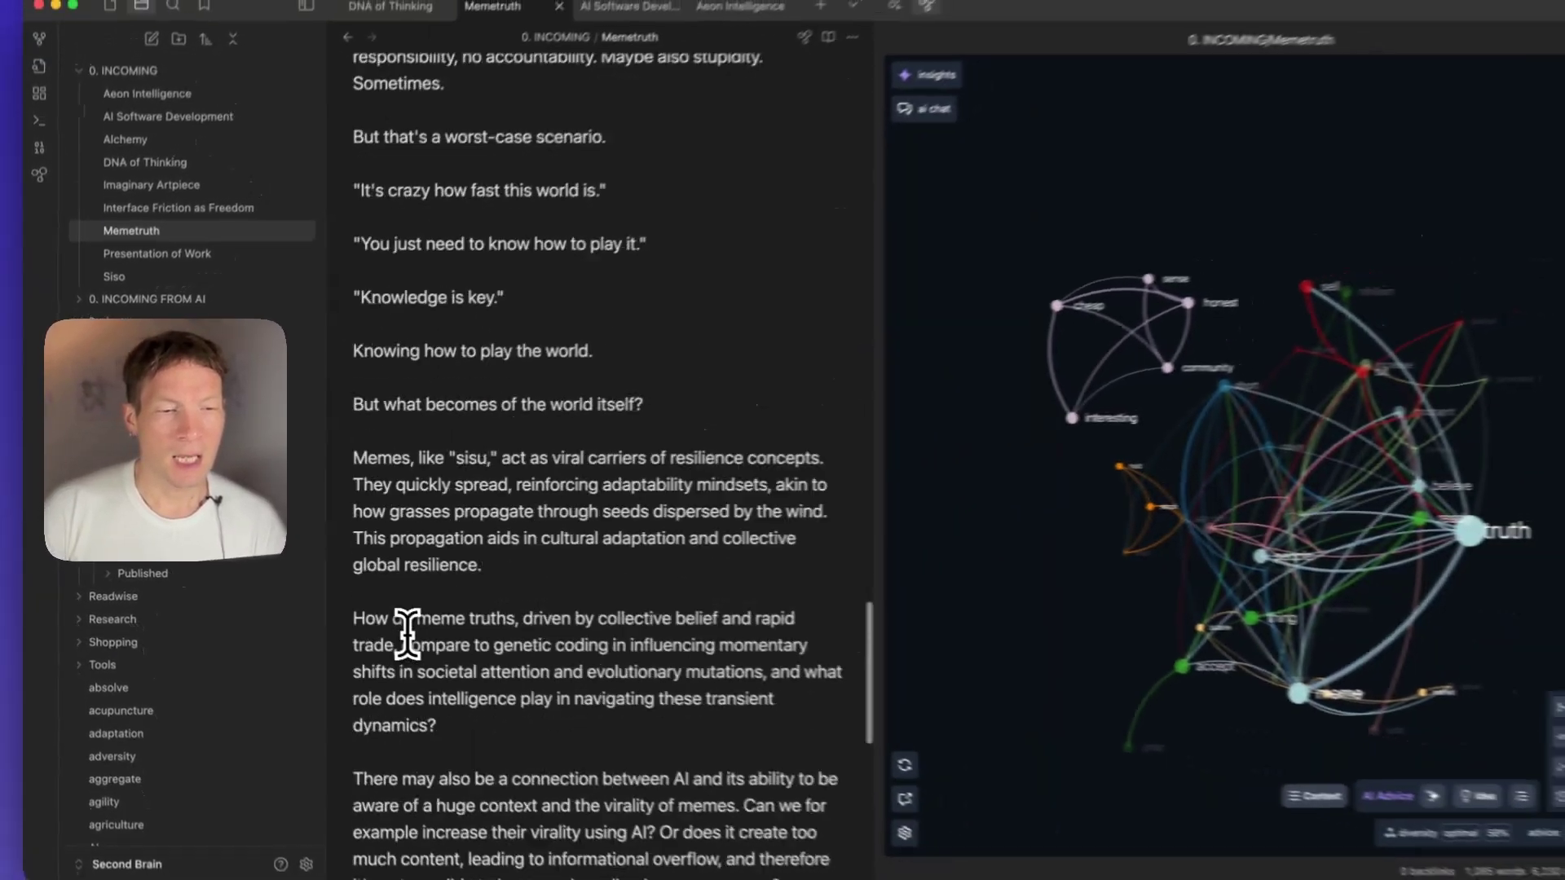
scroll(408, 634, "down", 5)
scroll(407, 634, "up", 3)
scroll(483, 532, "up", 2)
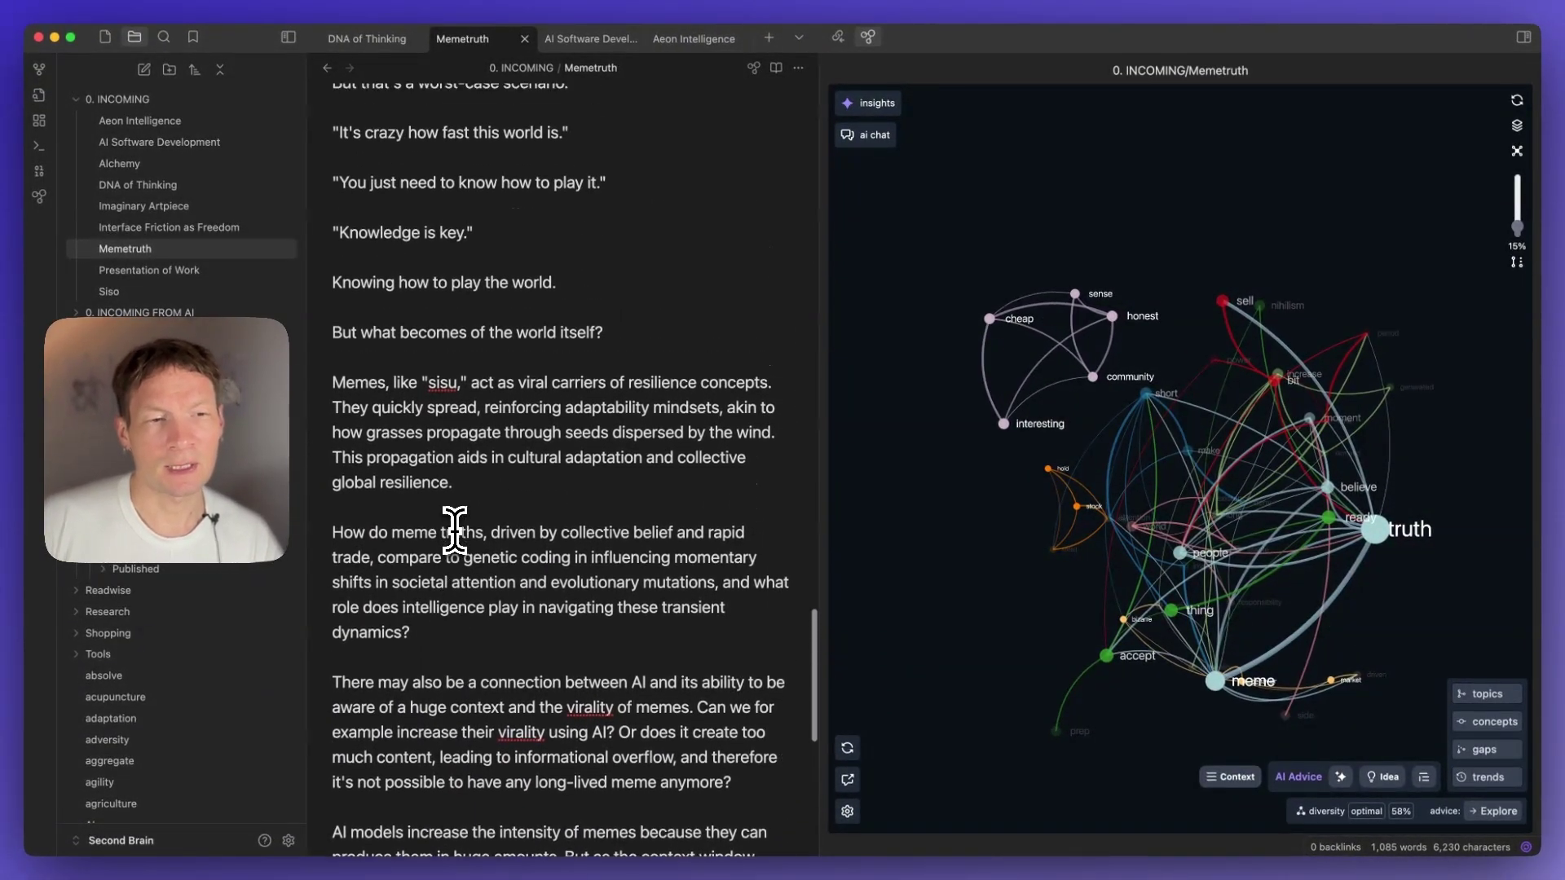
left_click(374, 385)
scroll(388, 508, "down", 4)
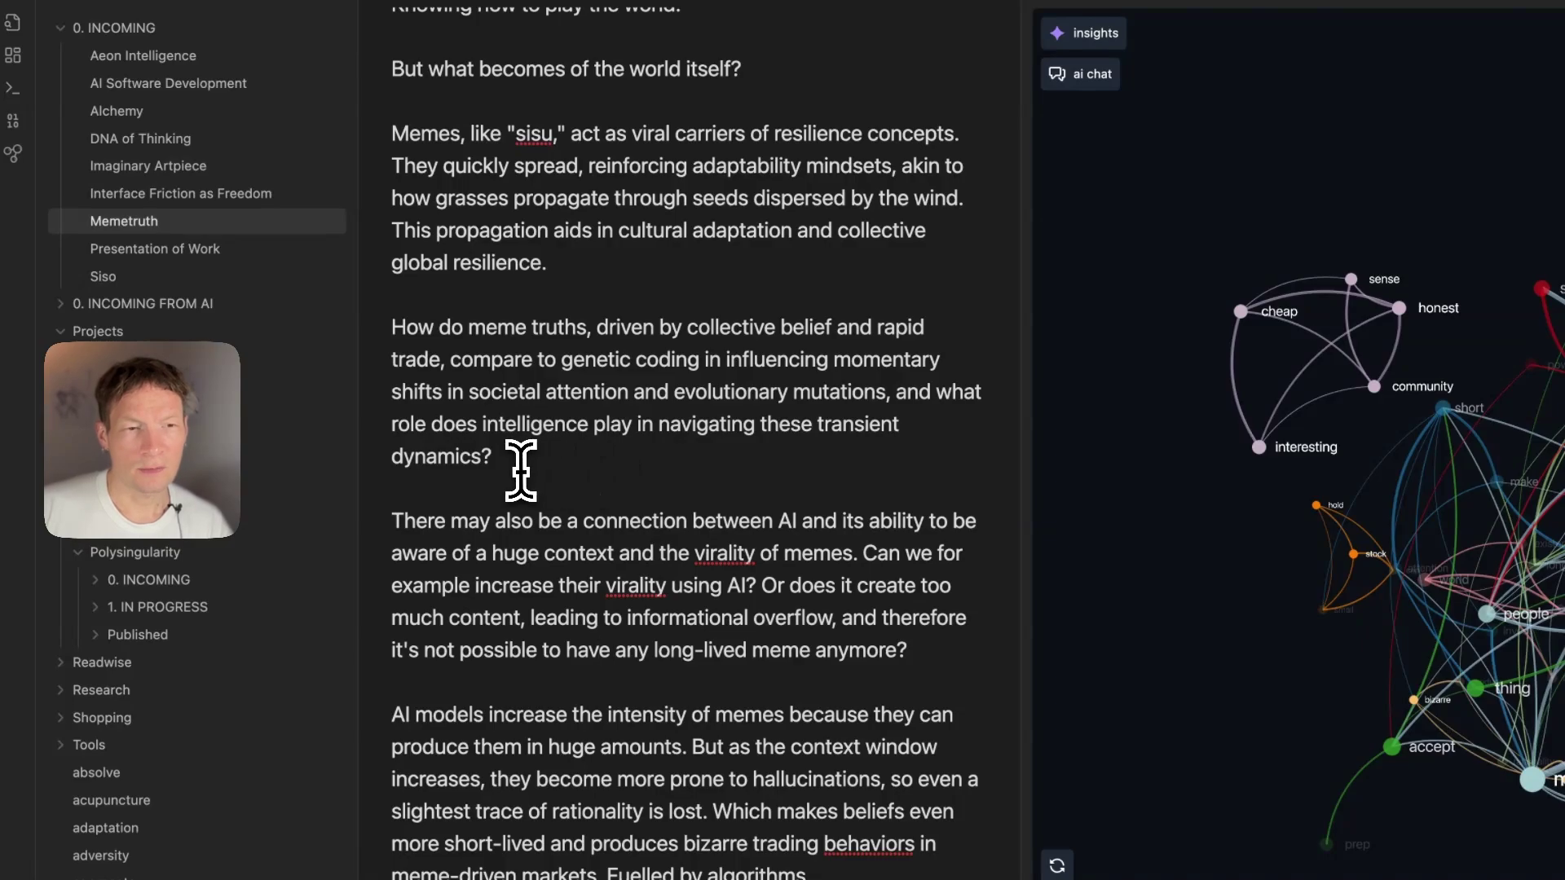
left_click_drag(520, 471, 391, 129)
key("cmd+c")
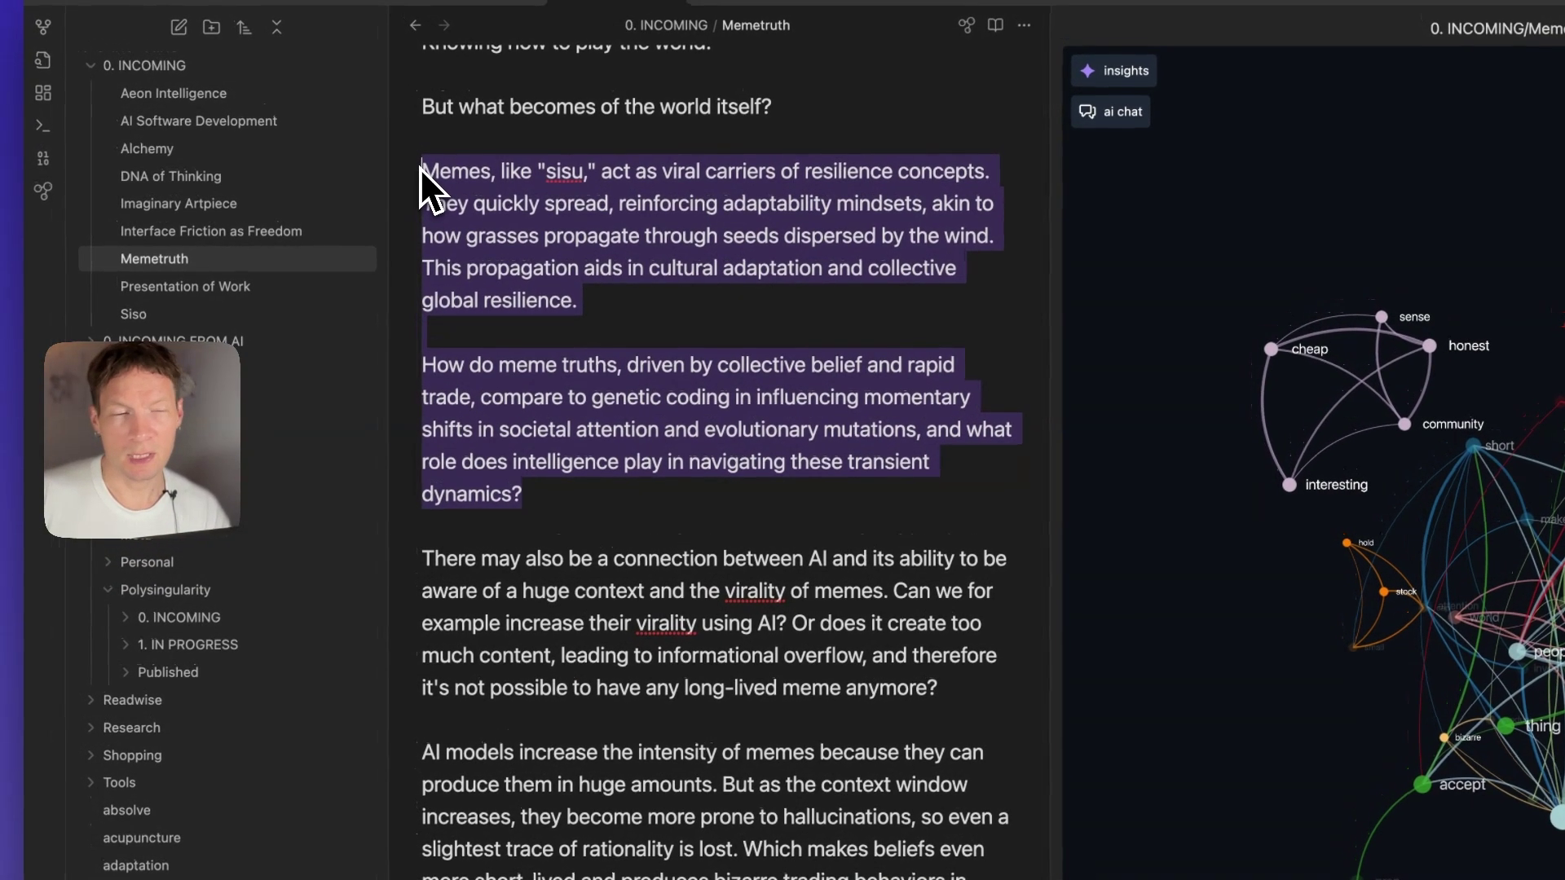
Create a note named Temp in the 0. INCOMING folder and paste the copied paragraphs into it.
scroll(576, 322, "up", 2)
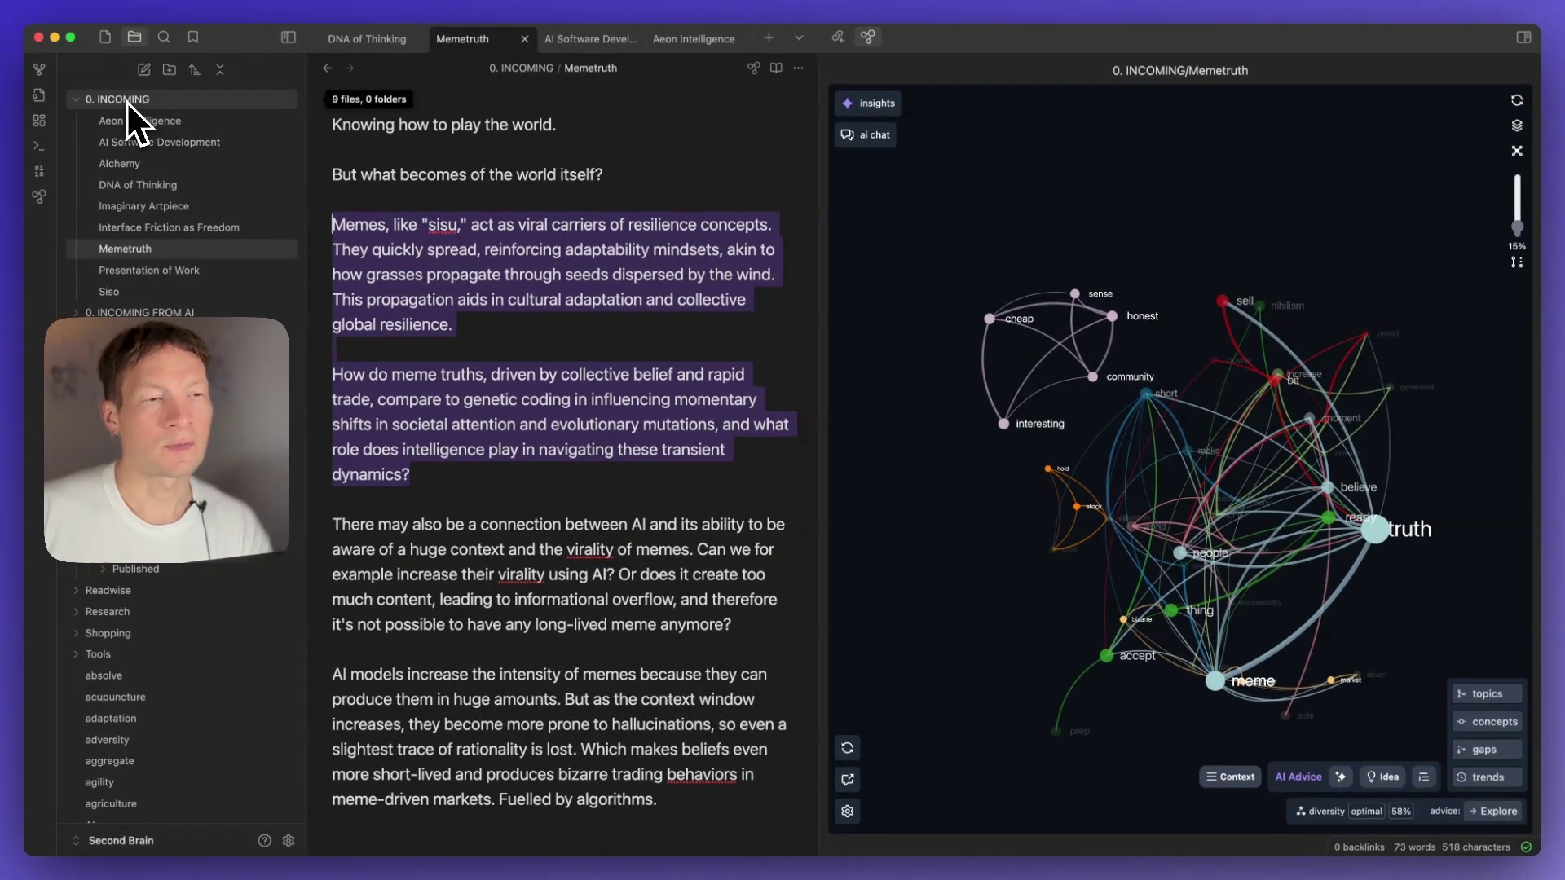
right_click(126, 101)
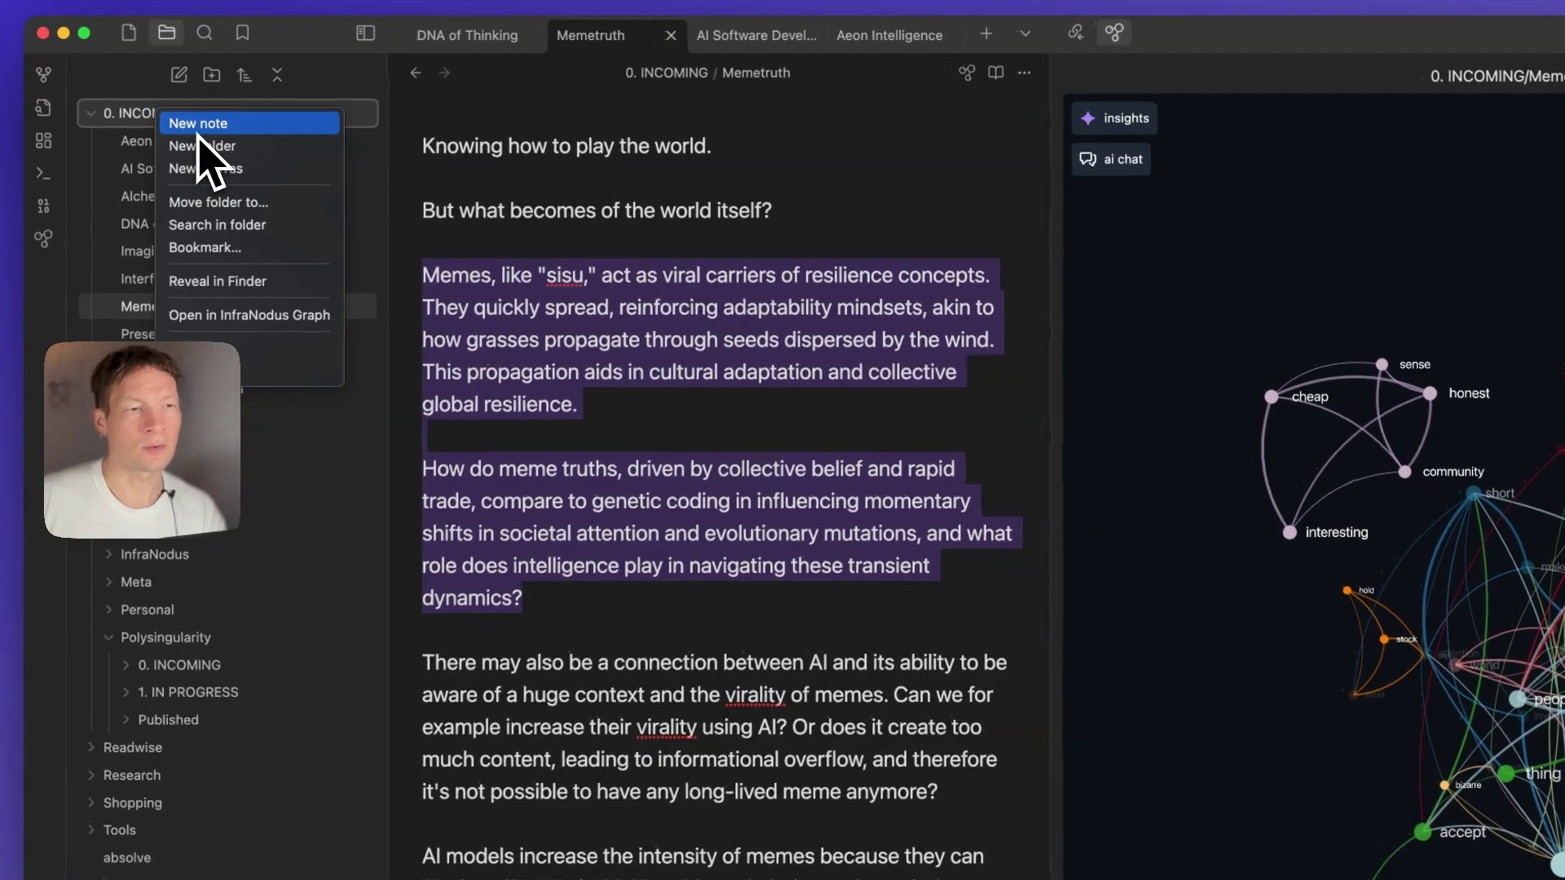
left_click(198, 129)
type("Te")
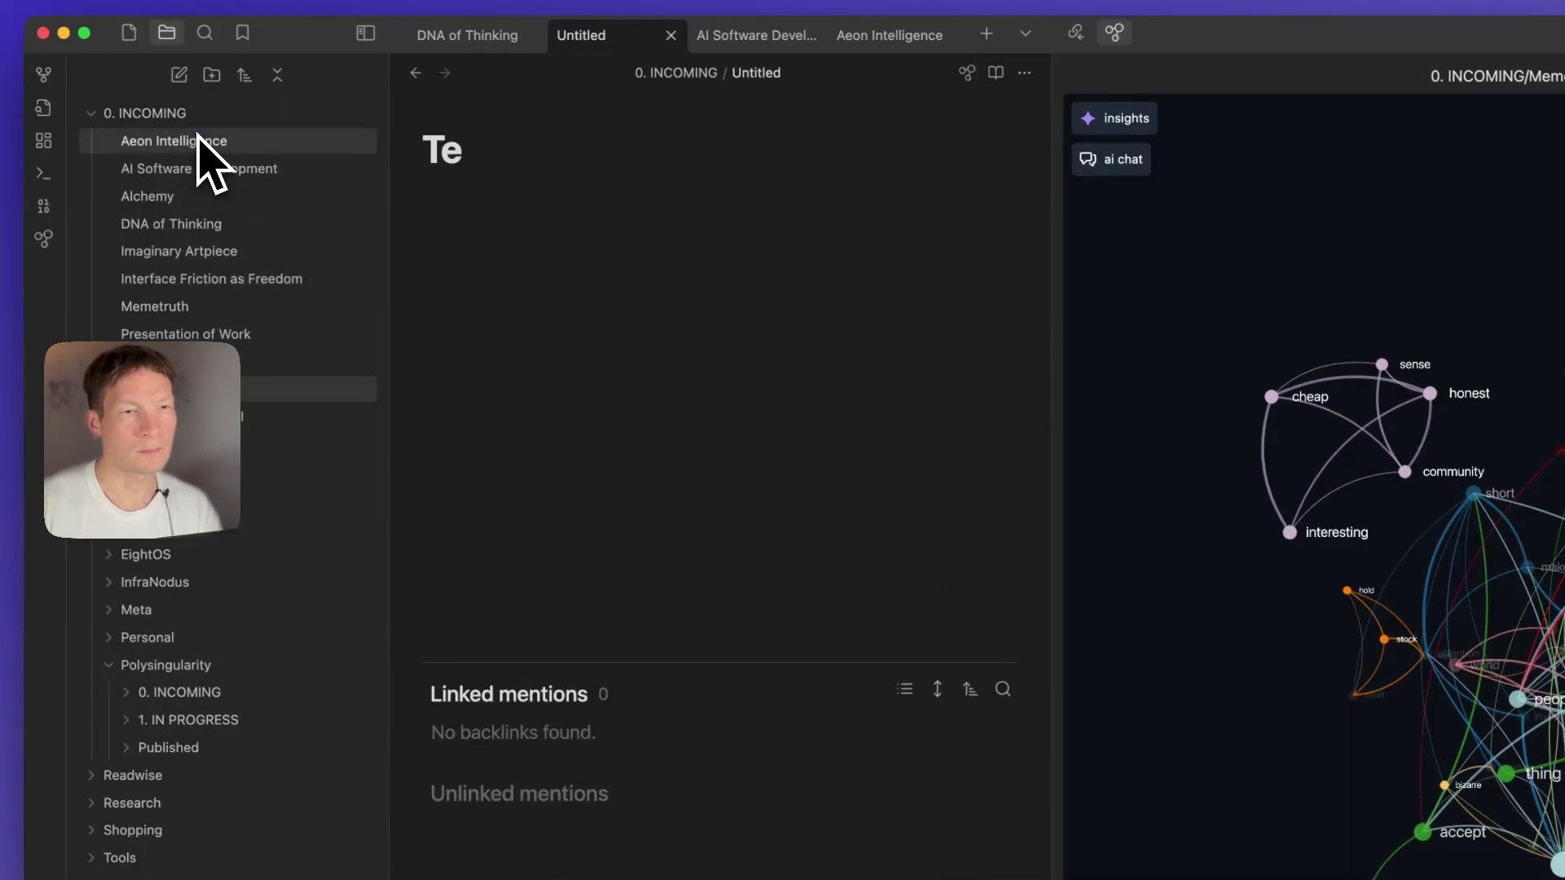
type("mp")
key("Return")
key("cmd+v")
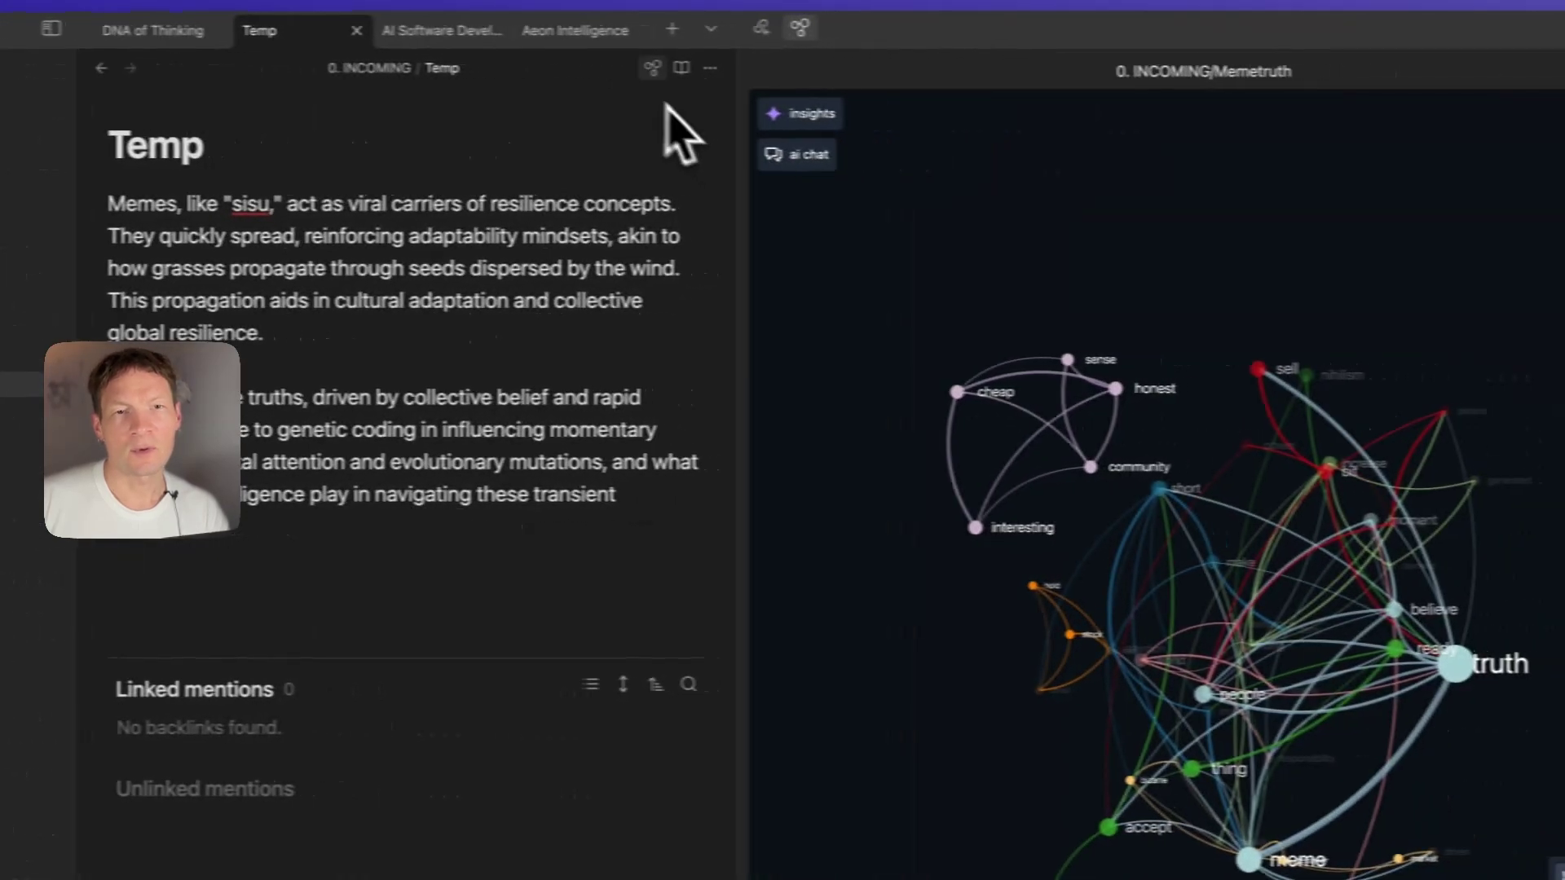
Generate an AI summary of the Temp note from its InfraNodus graph and copy the summary text.
left_click(968, 73)
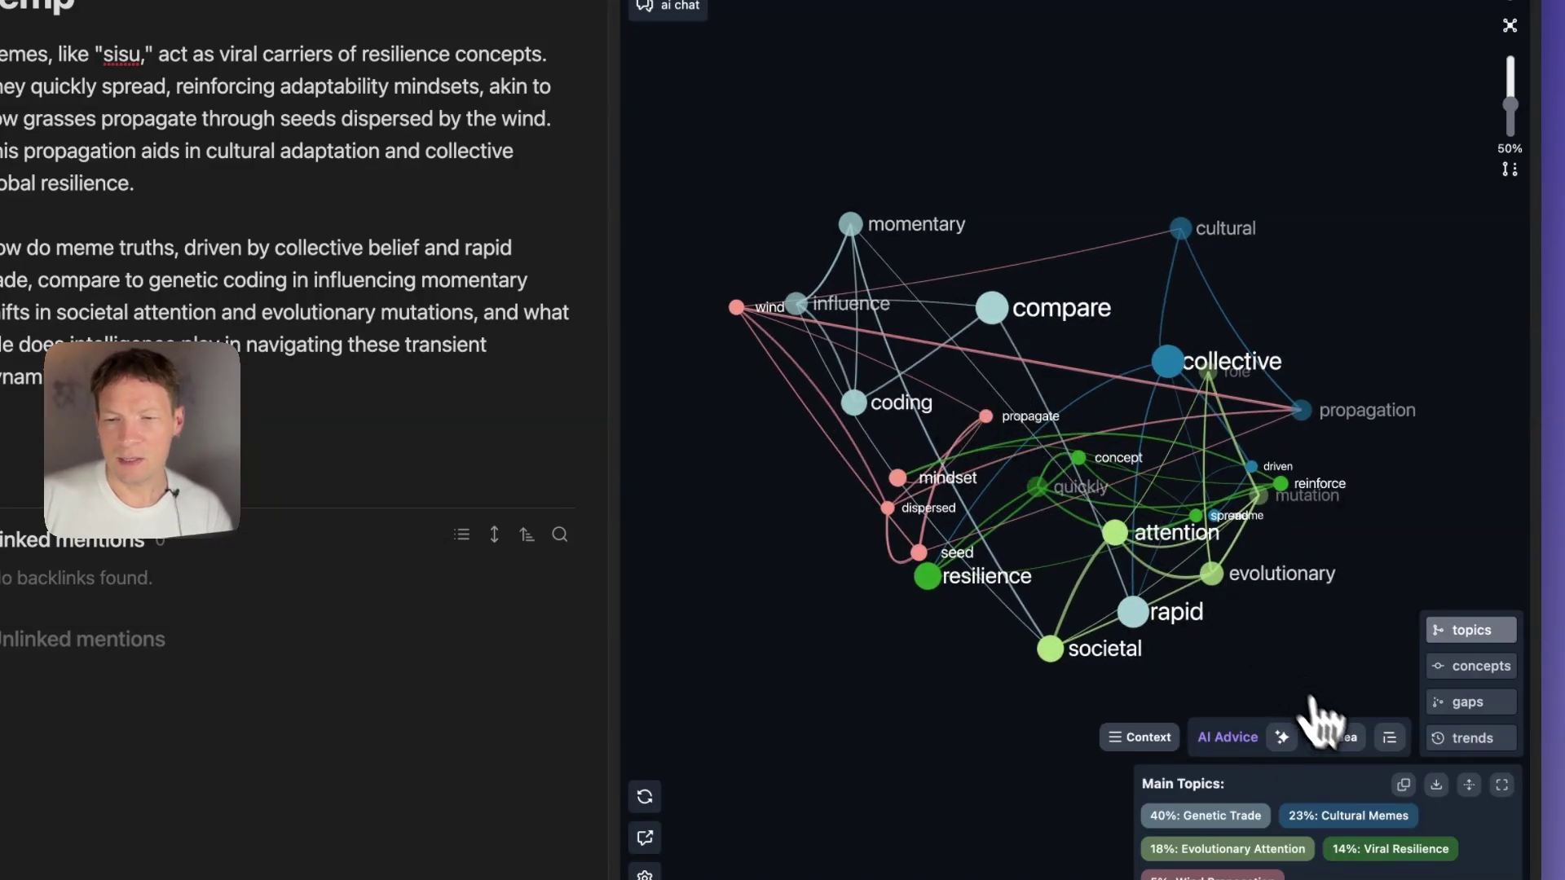
left_click(1369, 738)
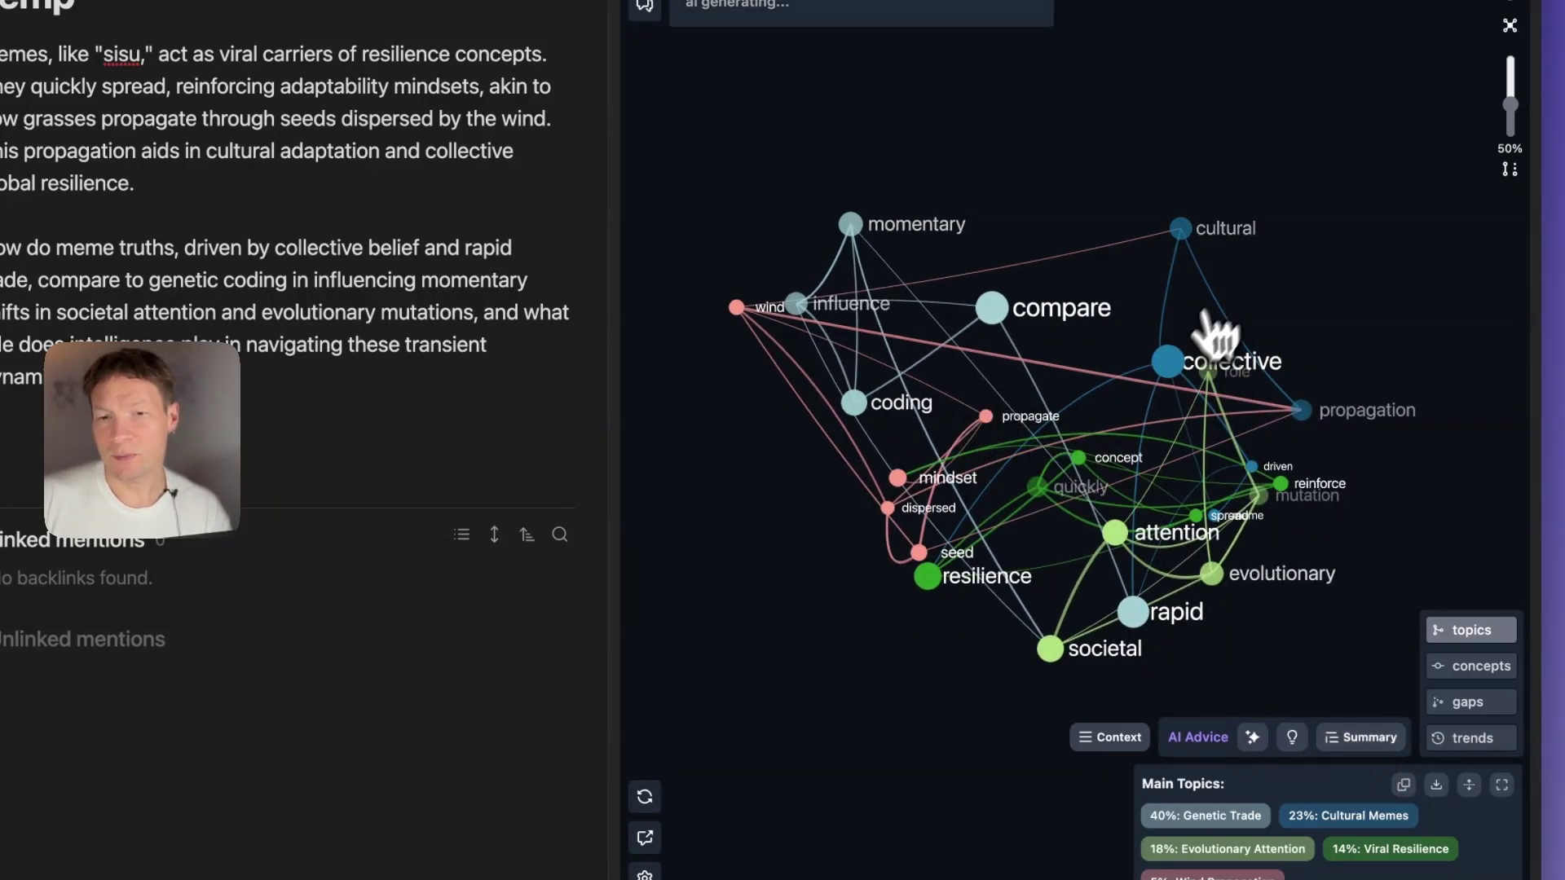
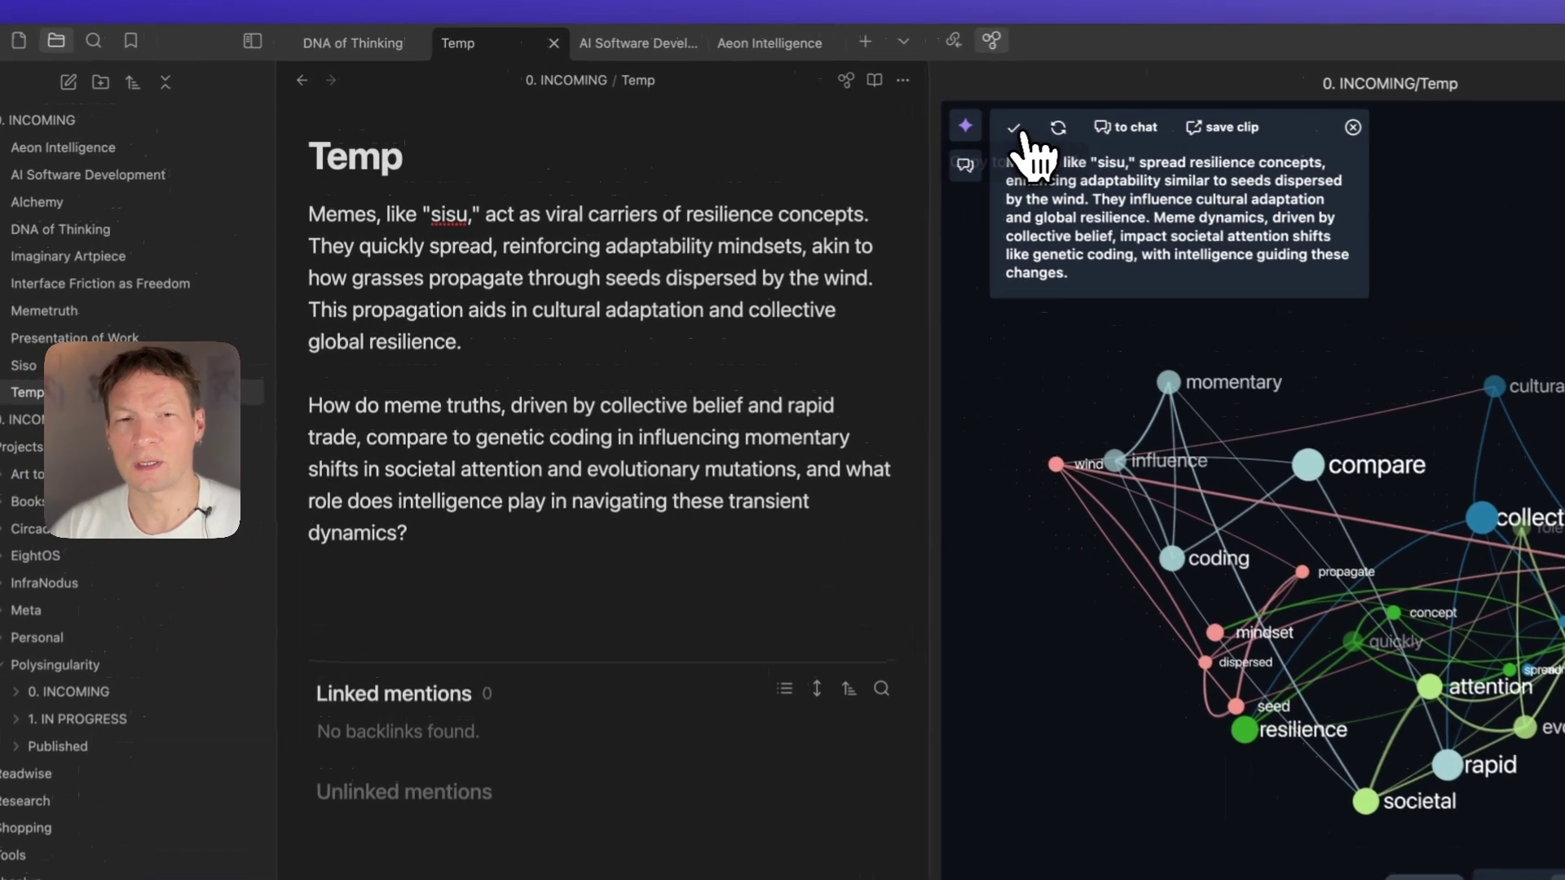
left_click(889, 107)
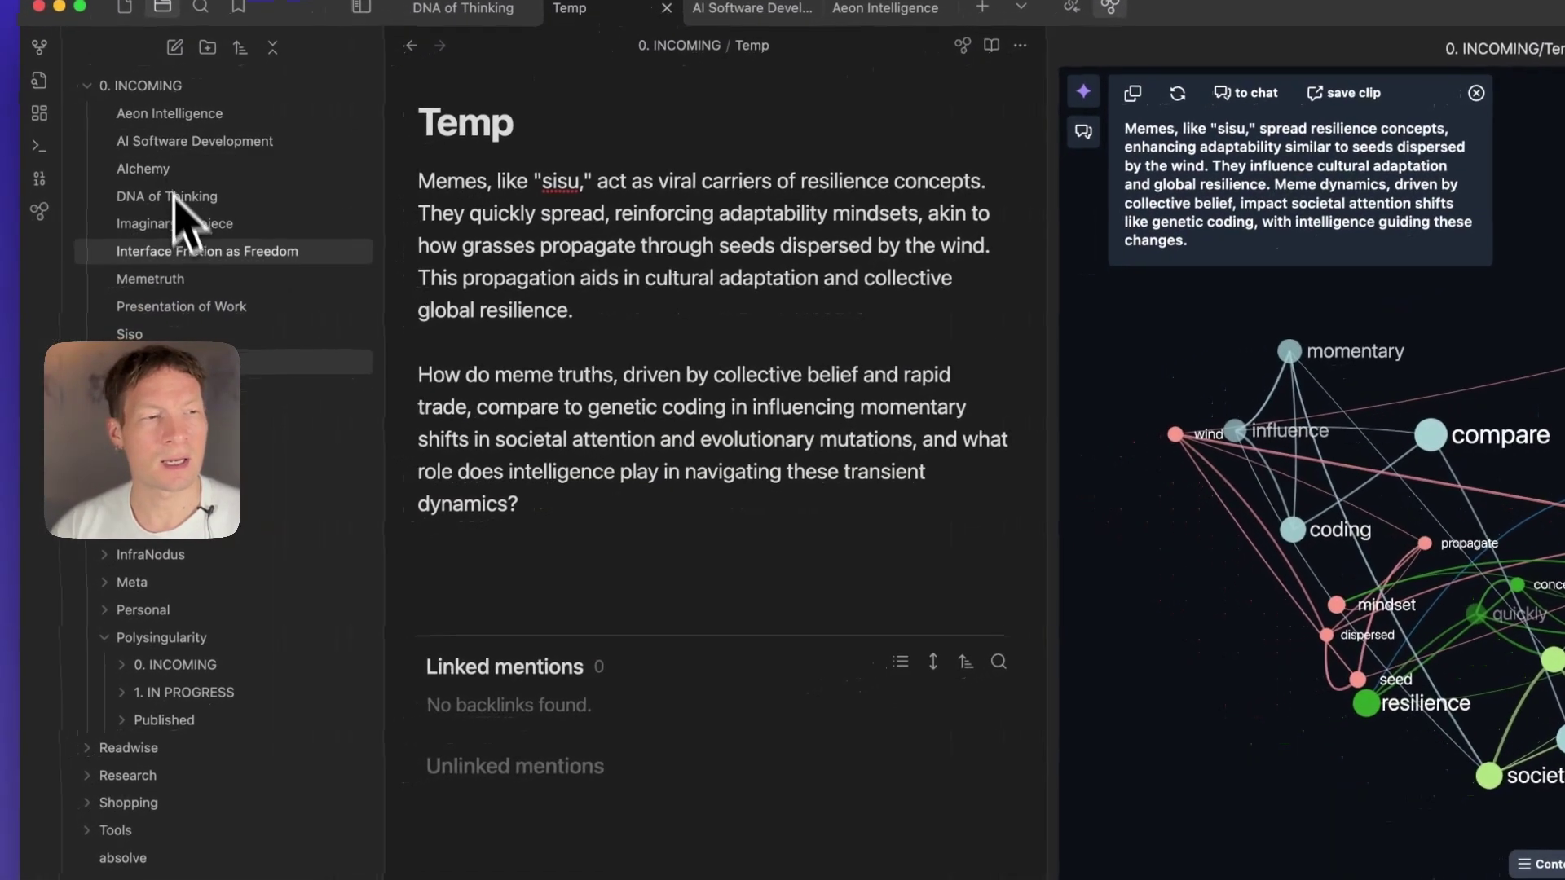
Open the Memetruth note and paste the copied summary as a new paragraph after "But what becomes of the world itself?".
left_click(64, 312)
scroll(726, 524, "down", 20)
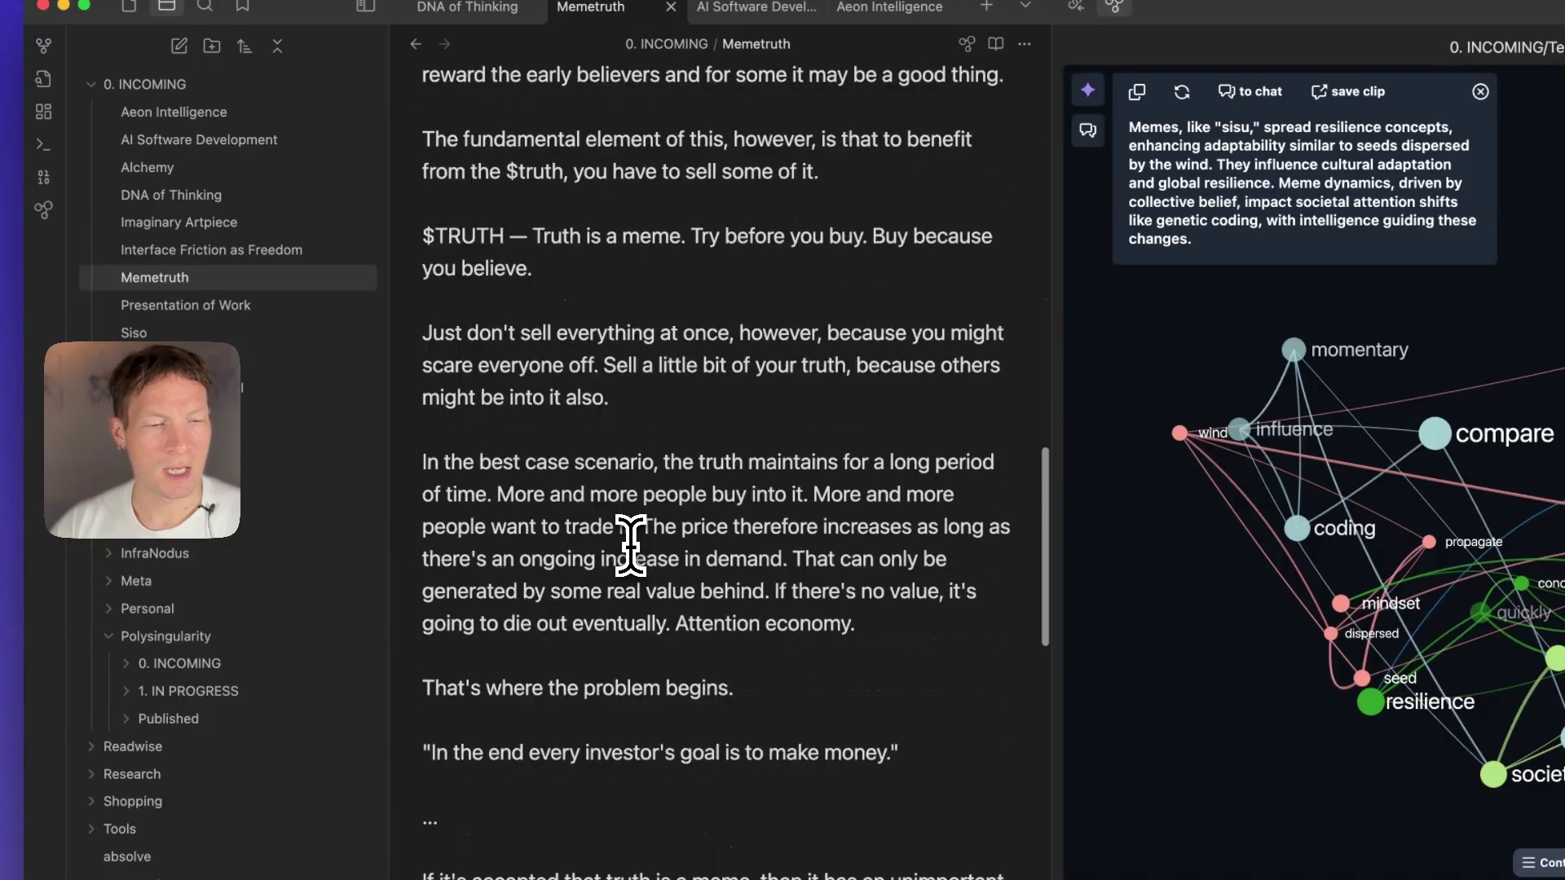
scroll(630, 545, "down", 15)
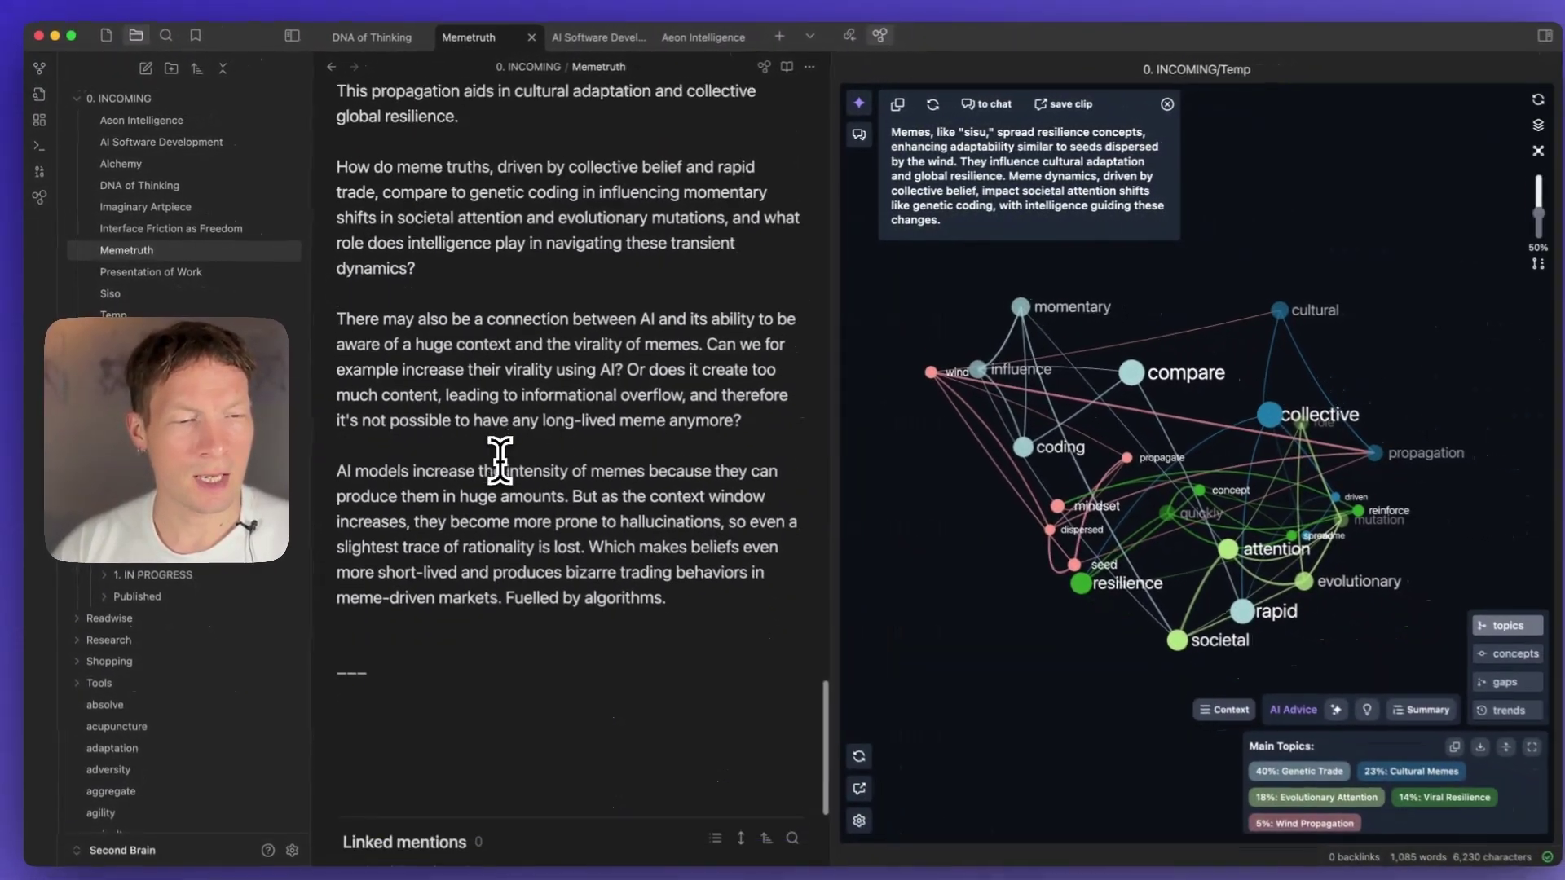
scroll(640, 559, "up", 3)
scroll(481, 424, "up", 2)
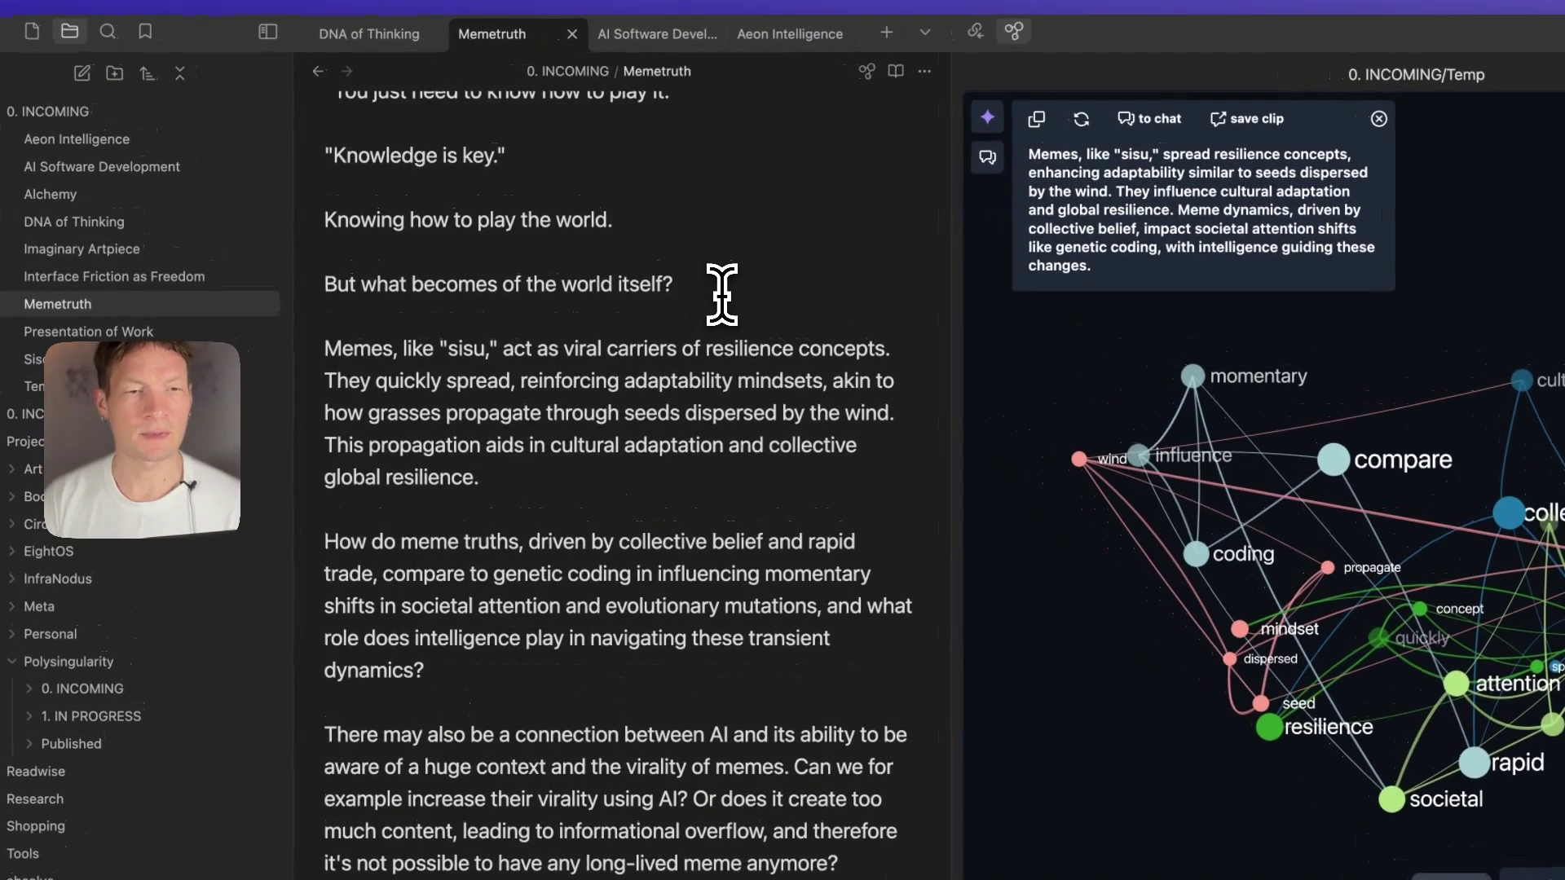
left_click(722, 294)
key("Return")
key("Return")
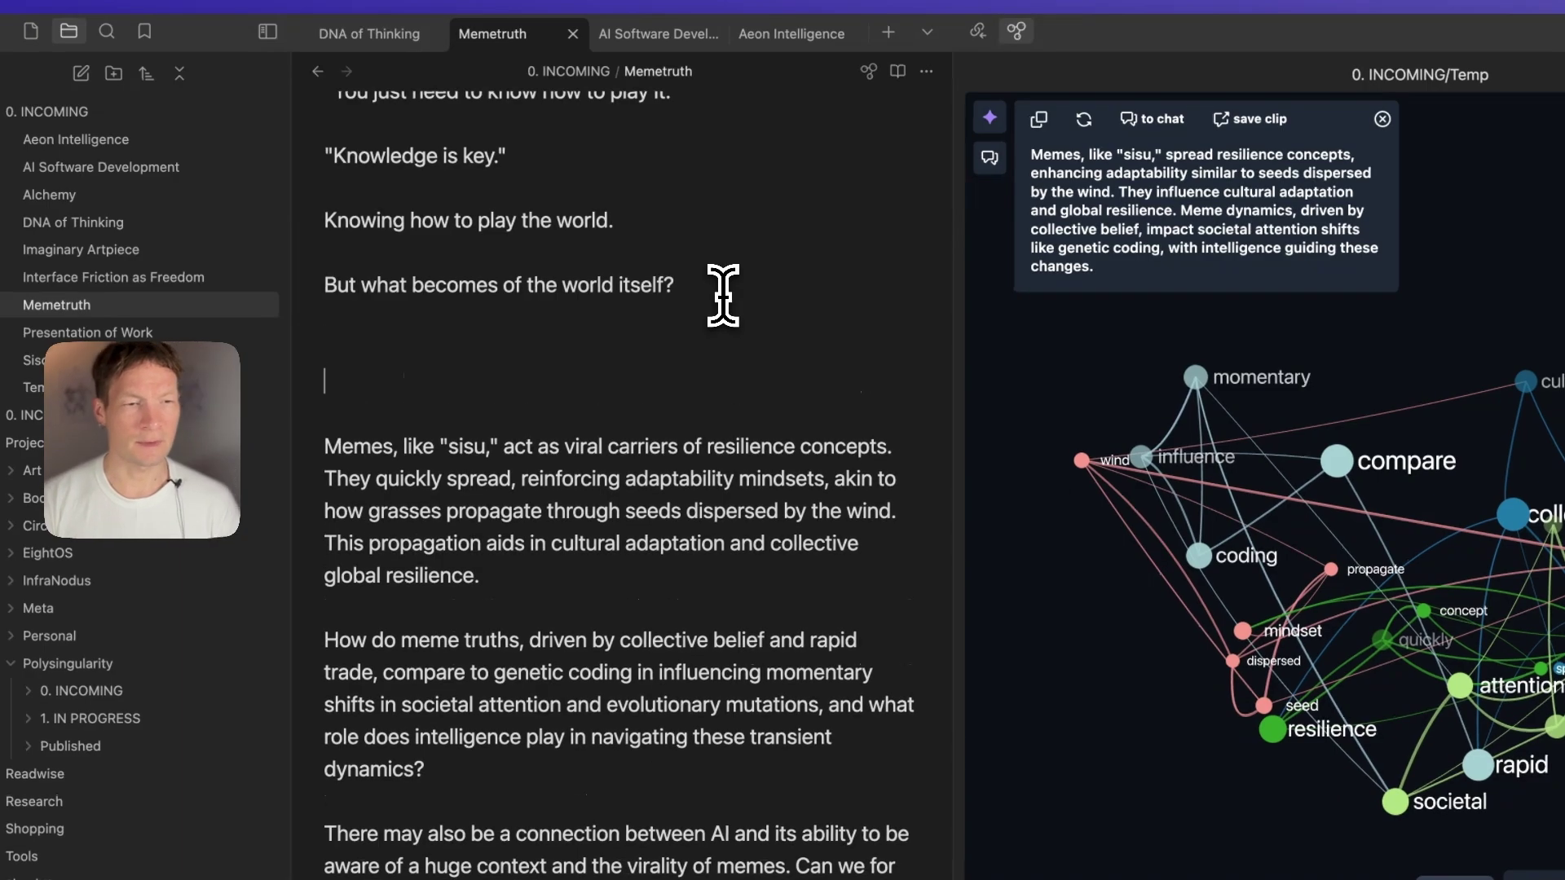
key("super+v")
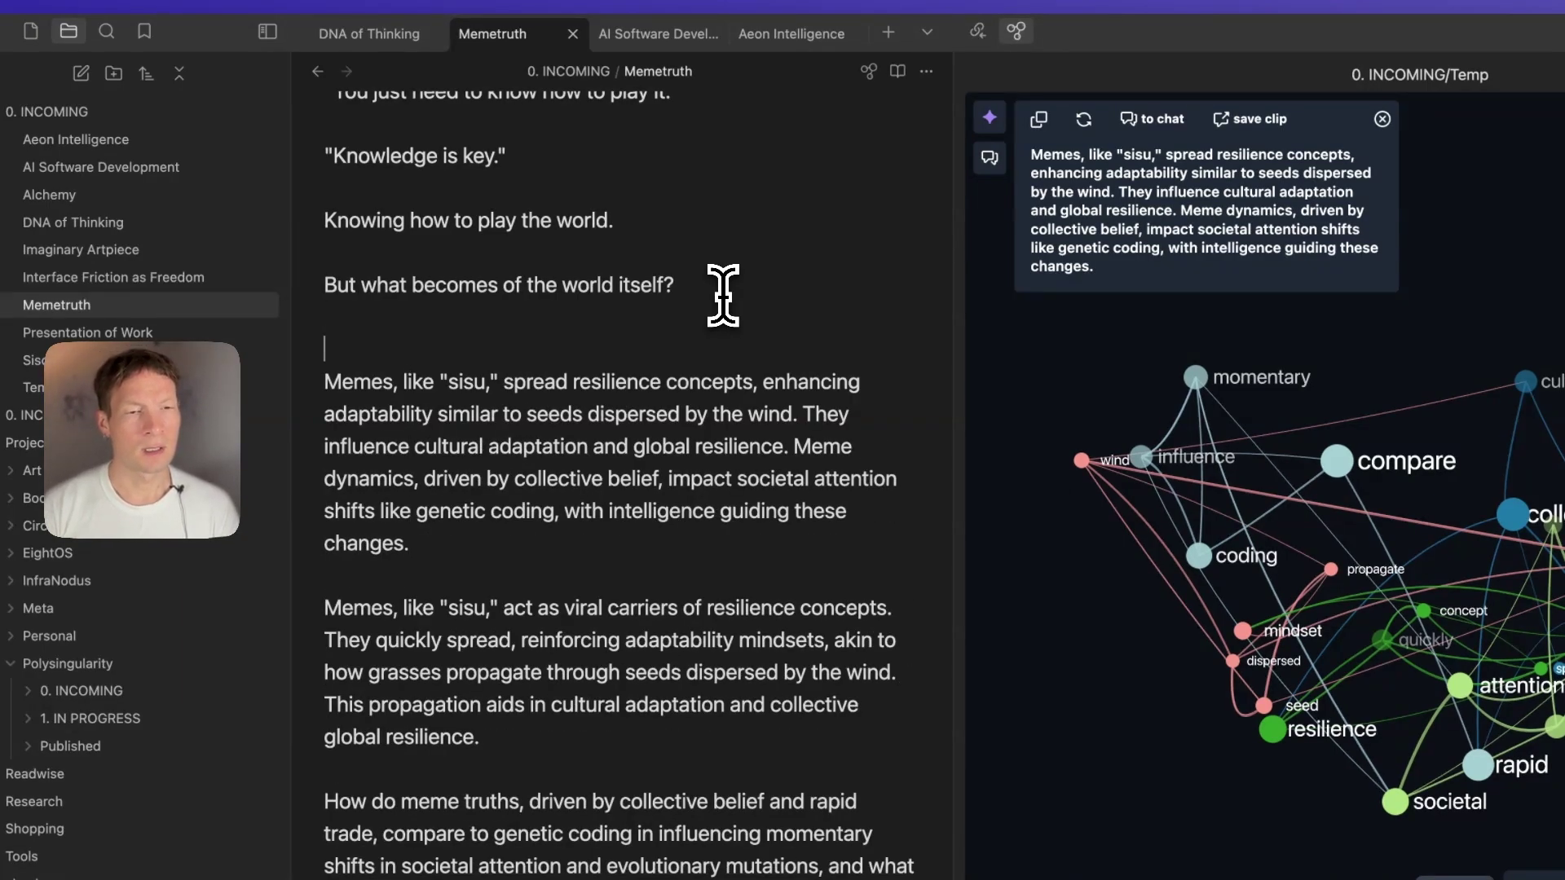
key("BackSpace")
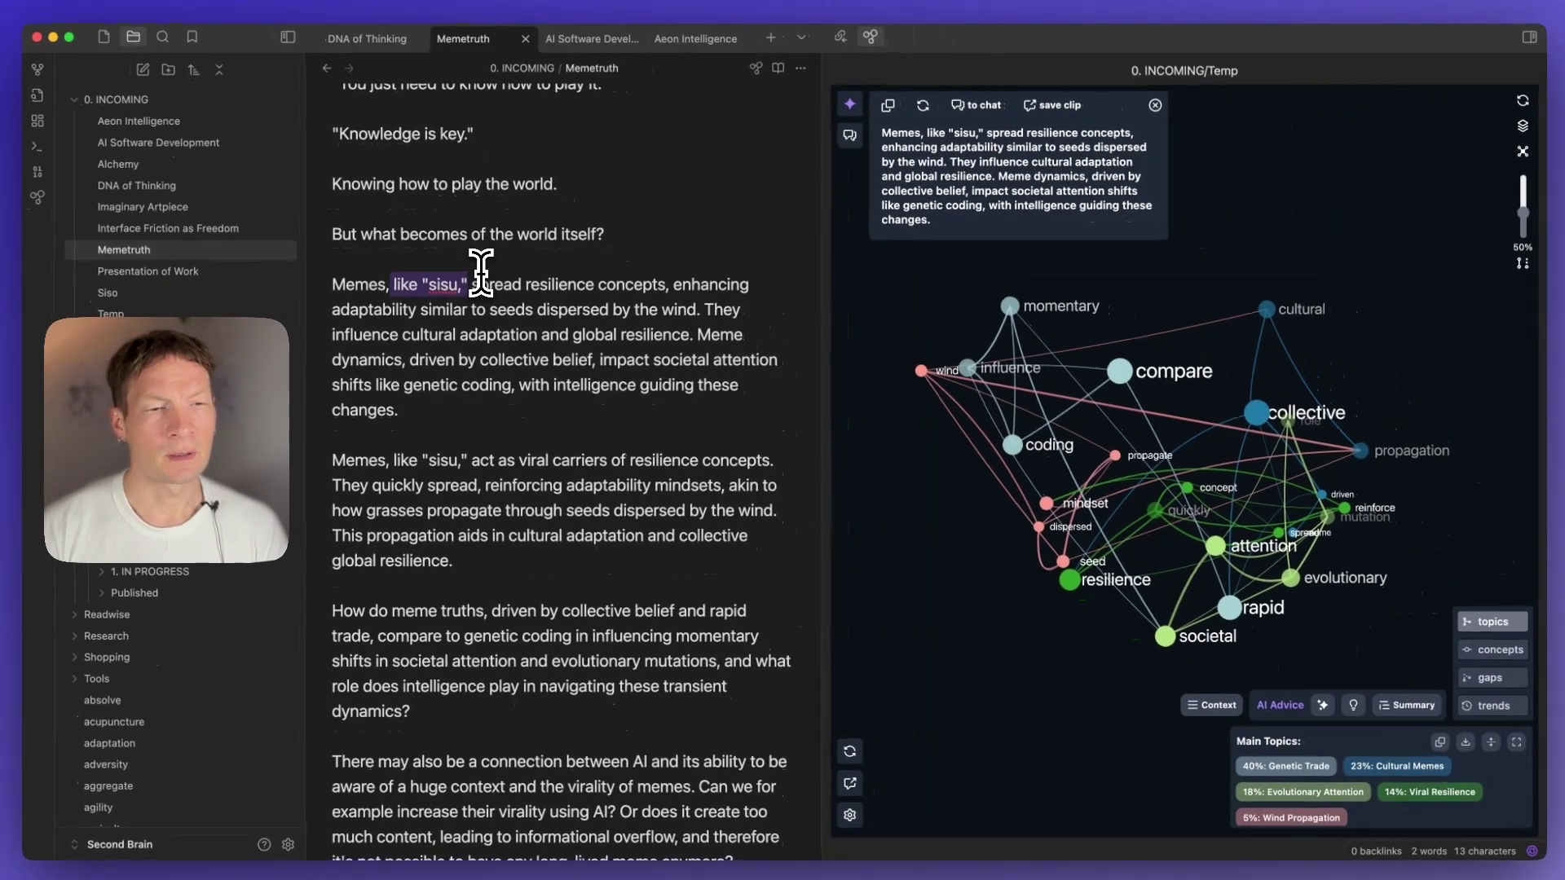
Replace "like "sisu,"" in the pasted paragraph so that it opens with "Memes can also be seen as the agents of mutation.".
key("BackSpace")
key("BackSpace")
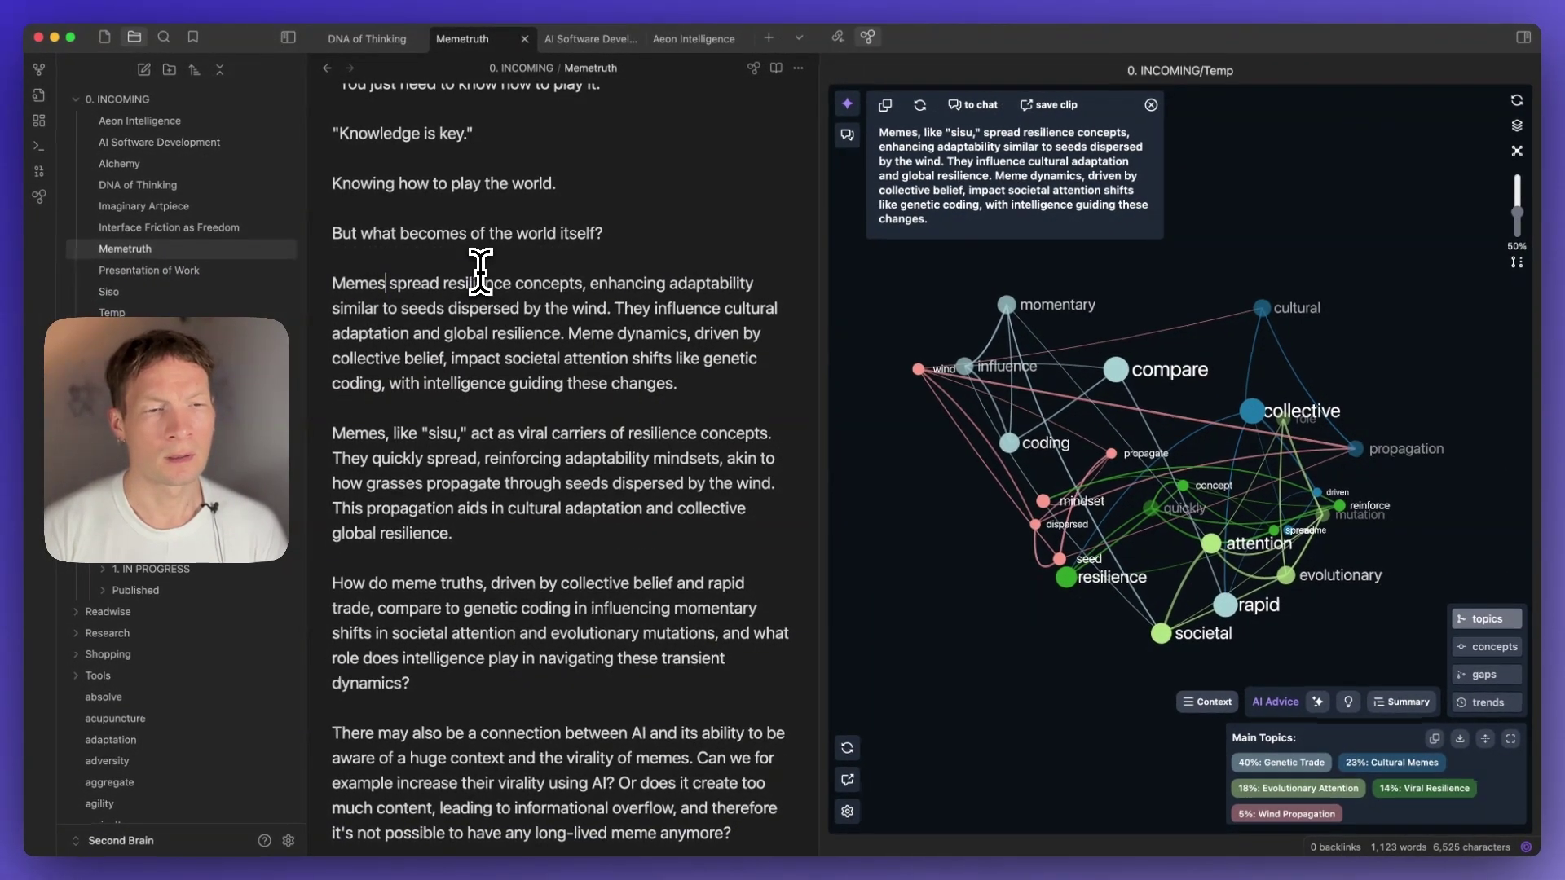
type("can also")
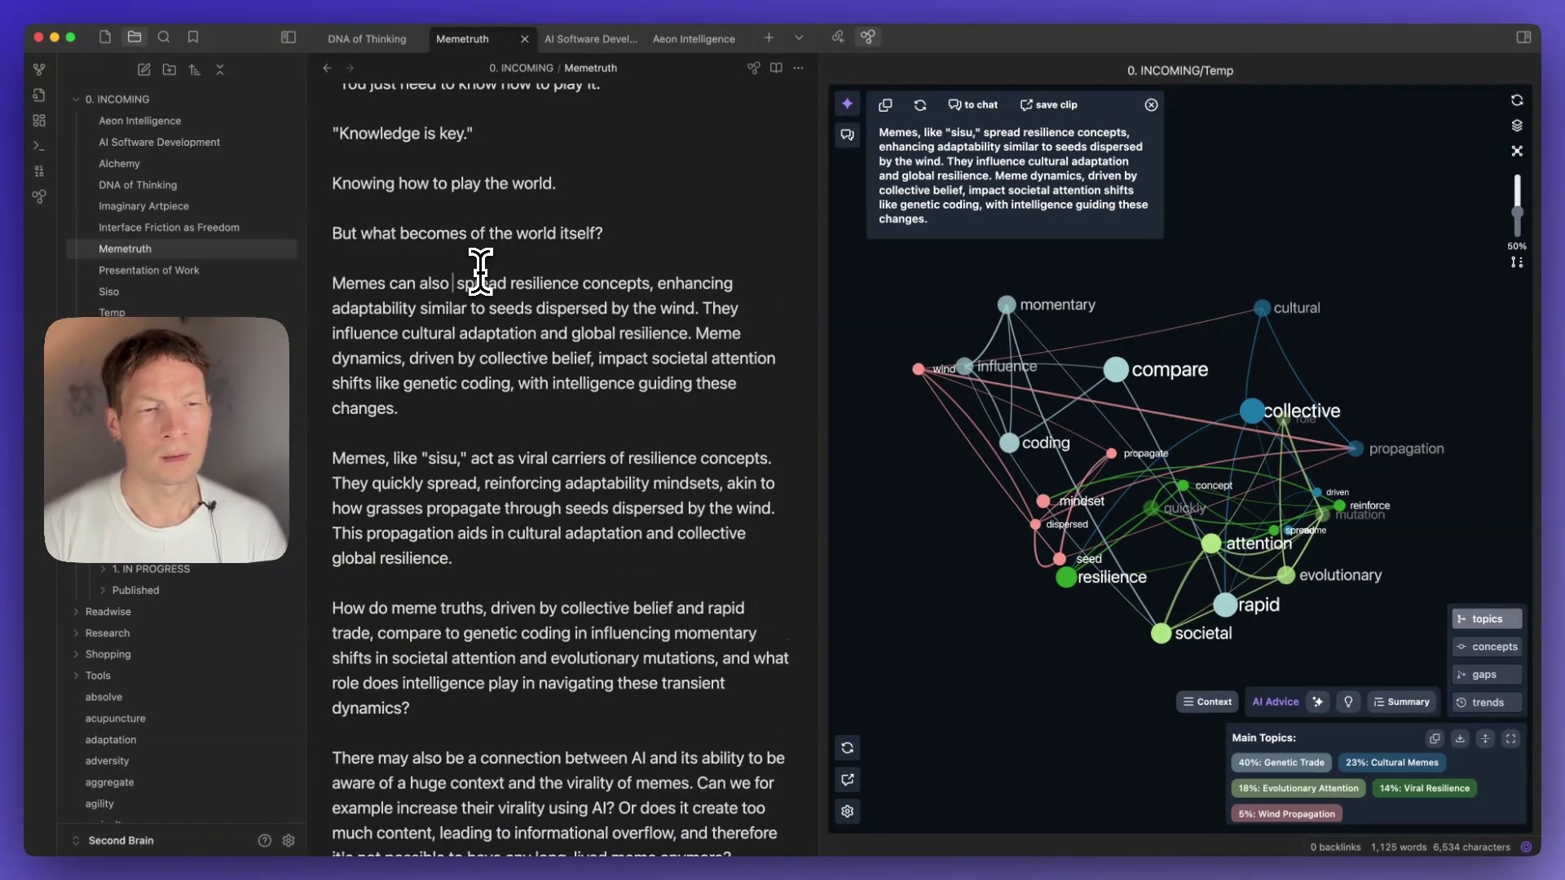
type(" be seen as the")
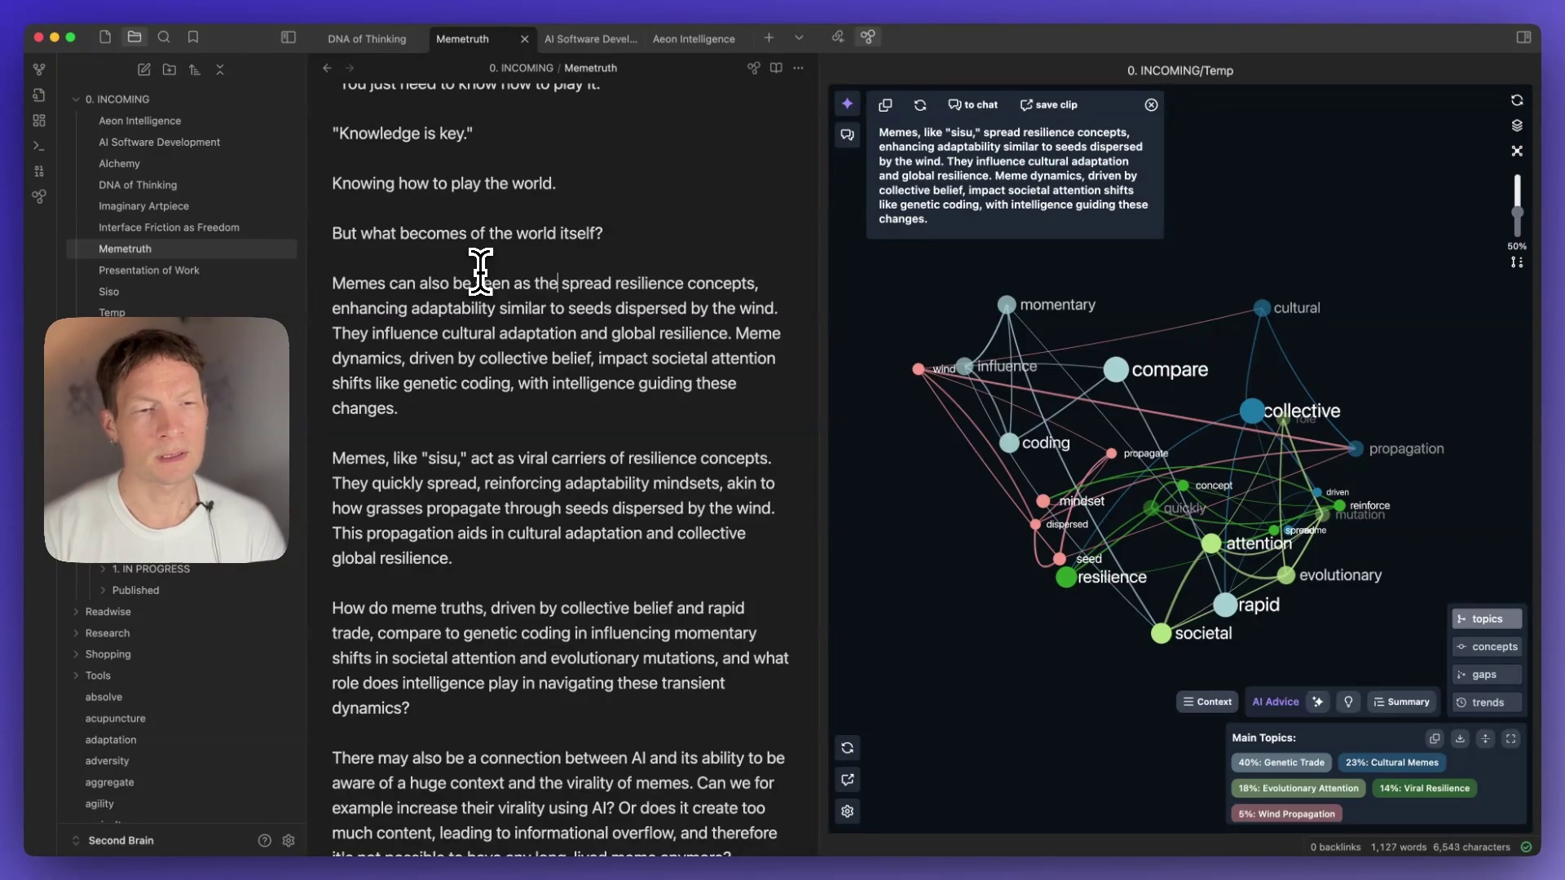
type(" agents of mutation.")
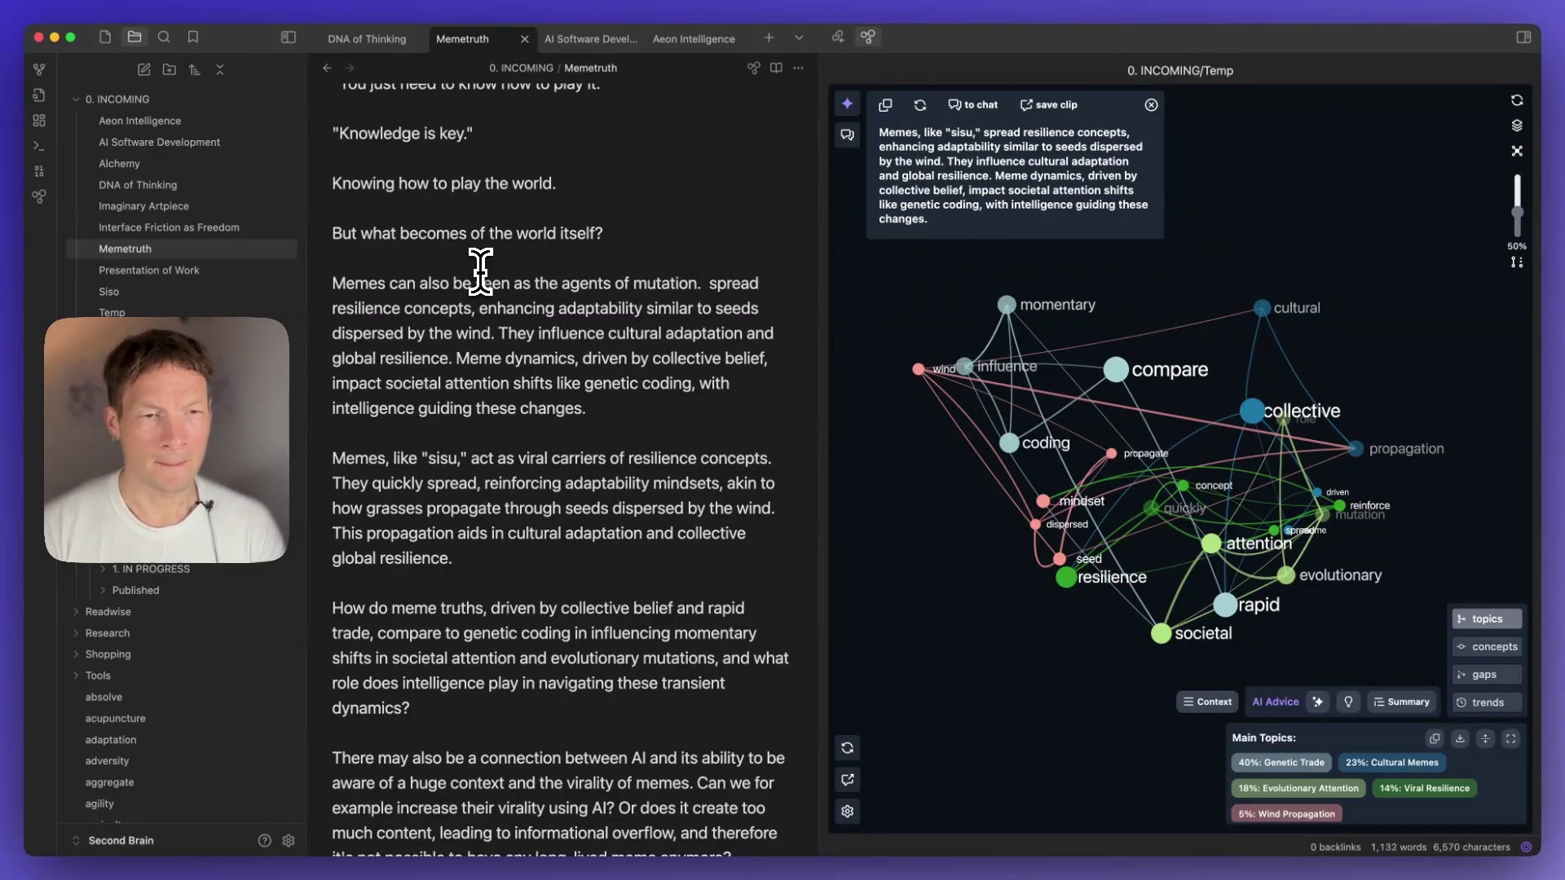
Add "Sometimes they spread pathological patterns. But" after the "agents of mutation" sentence.
type(" Sometimes they spr")
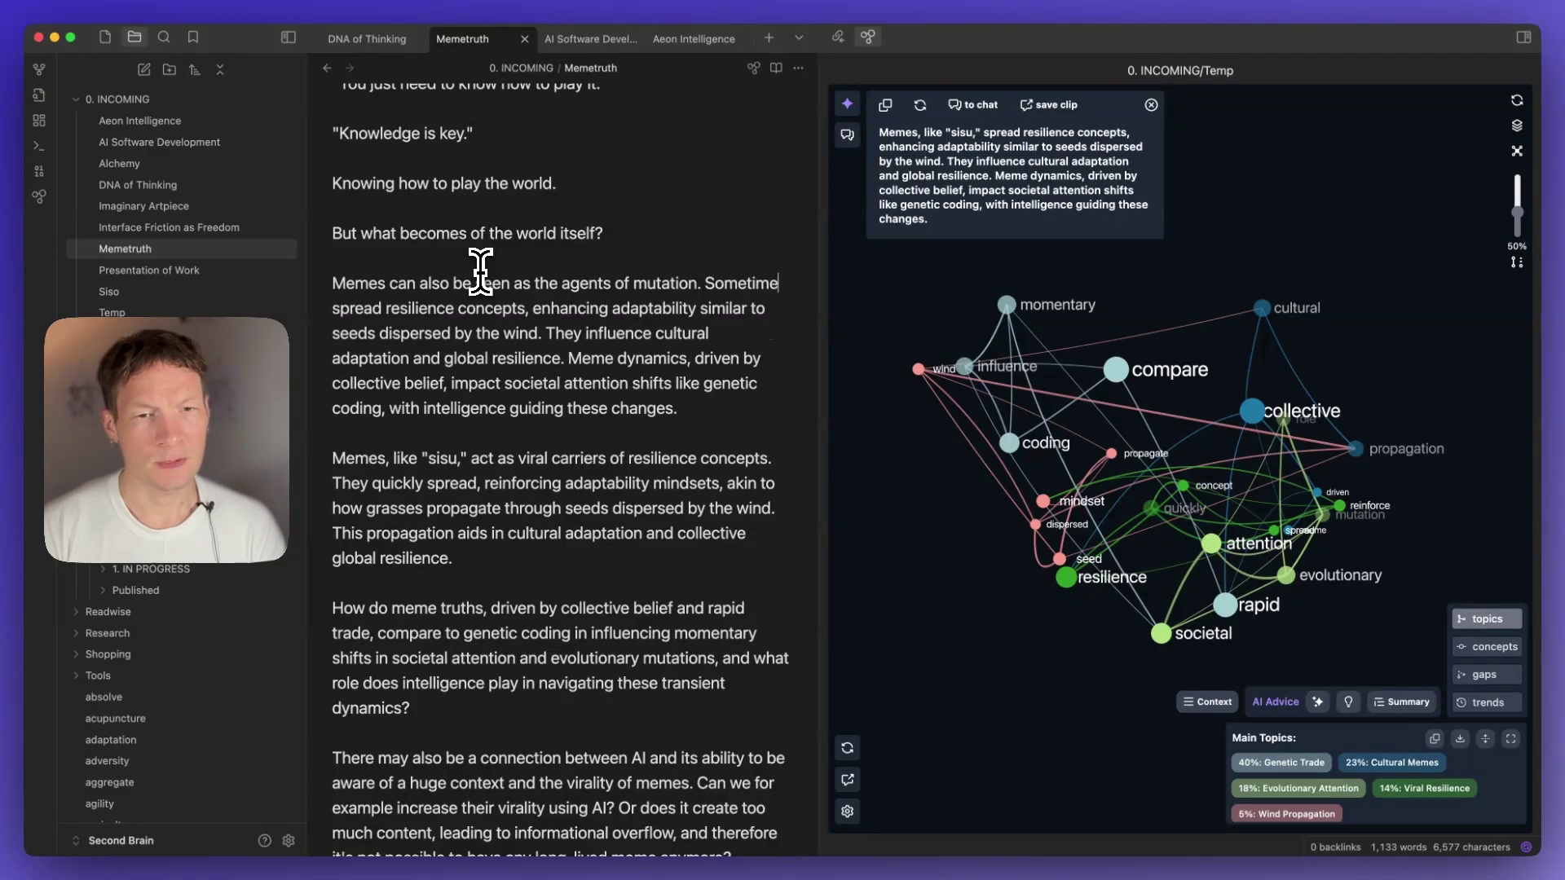
type("ed spread")
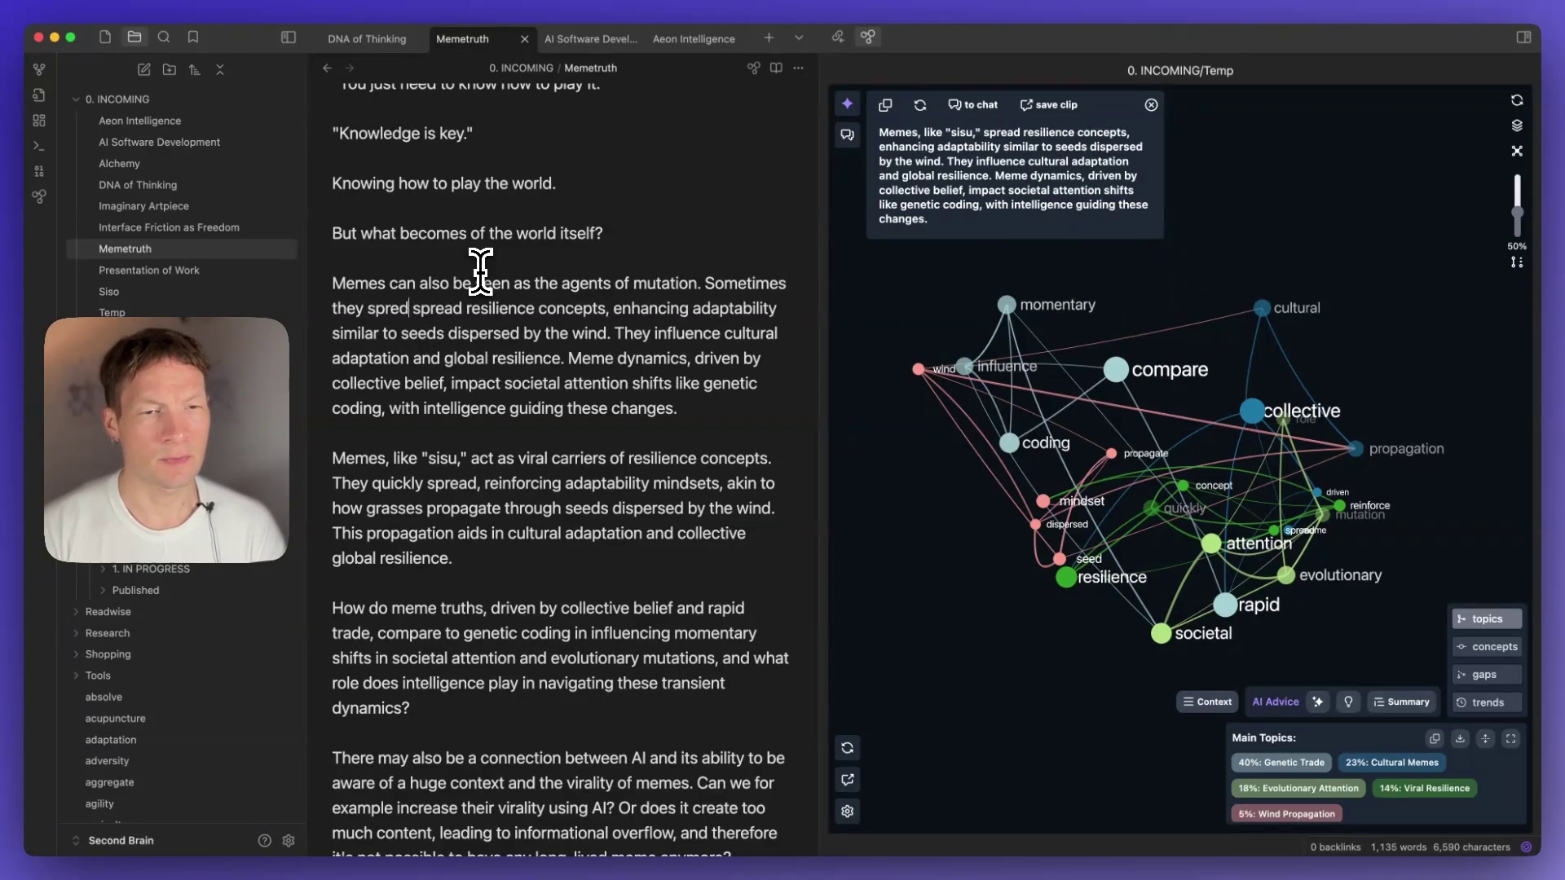
key("BackSpace")
type("ad ")
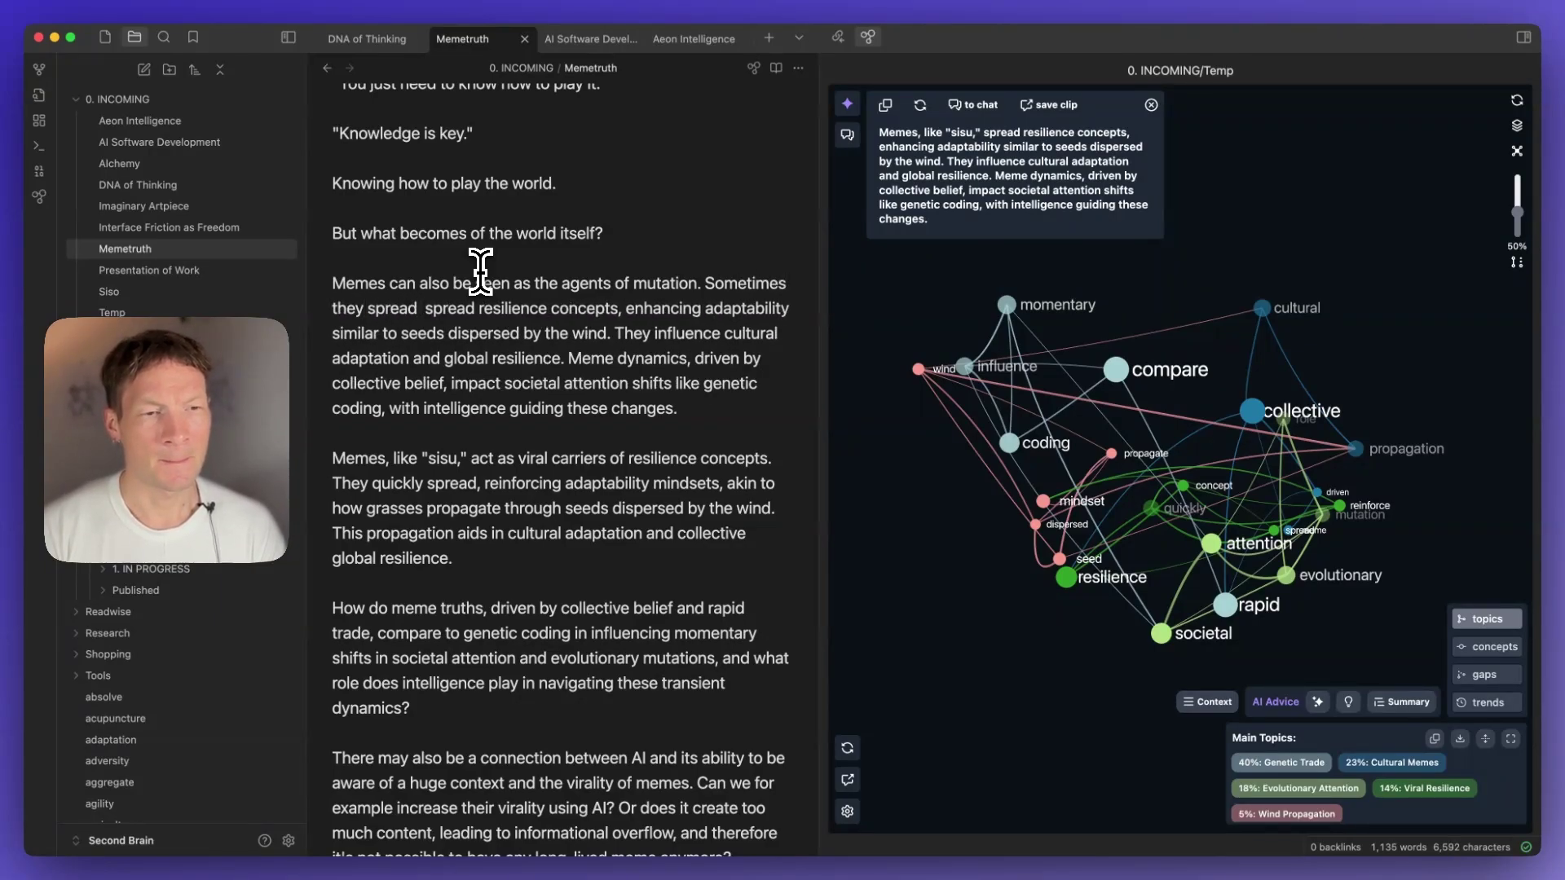
type("pathological pa")
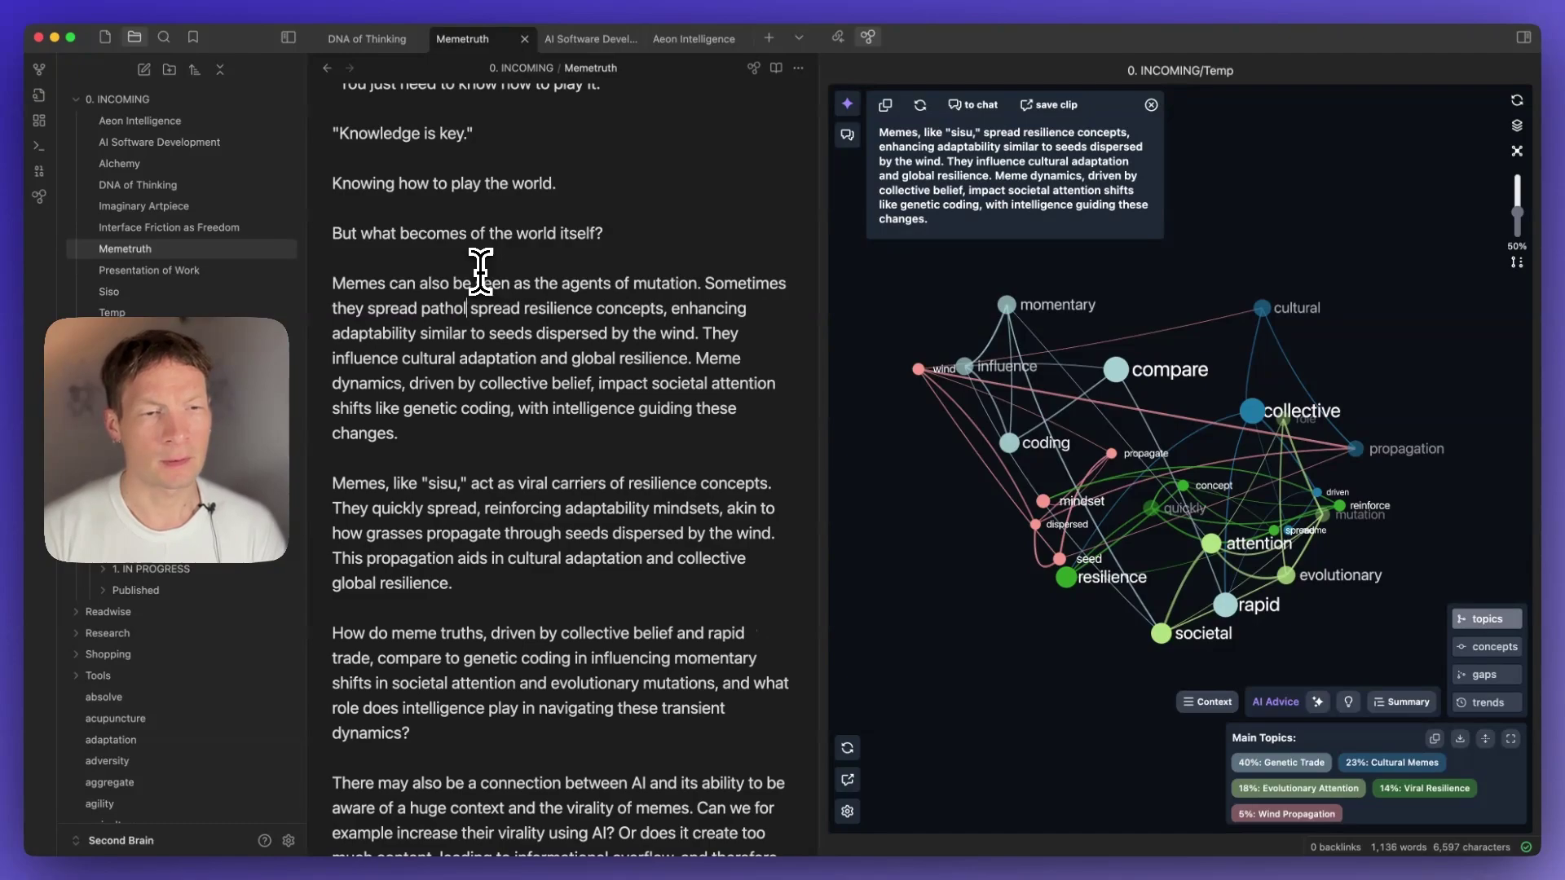
type("tterns. But")
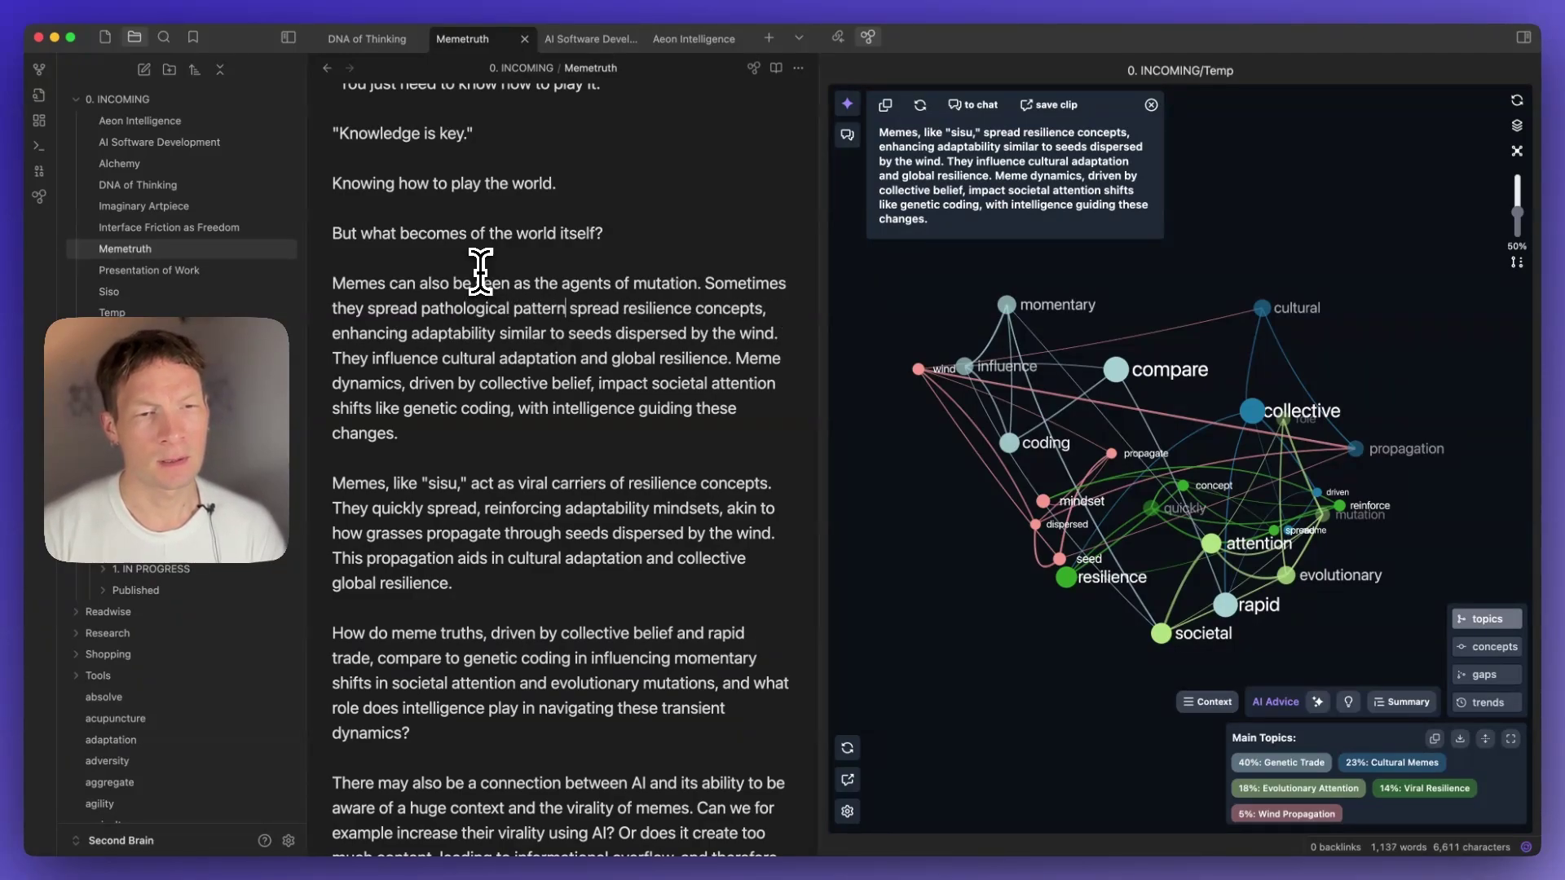
Continue the sentence with "sometimes they might also enhance" before "adaptability", replacing "spread resilience concepts, enhancing".
type(" sometimes")
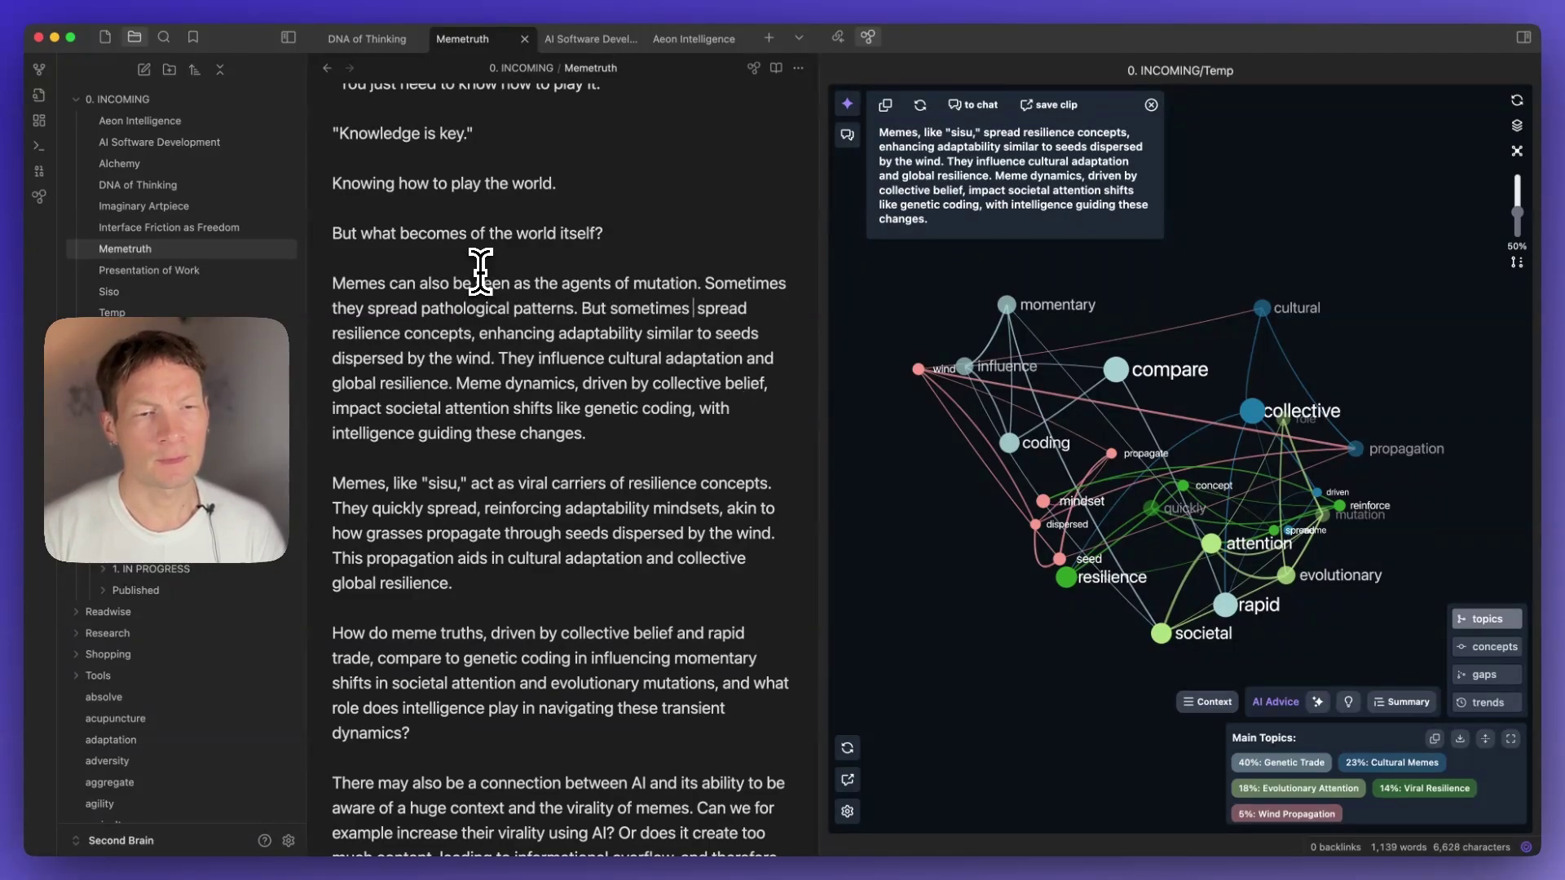
type(" they also")
key("shift+alt+Right")
key("shift+alt+Right")
key("shift+alt+Right")
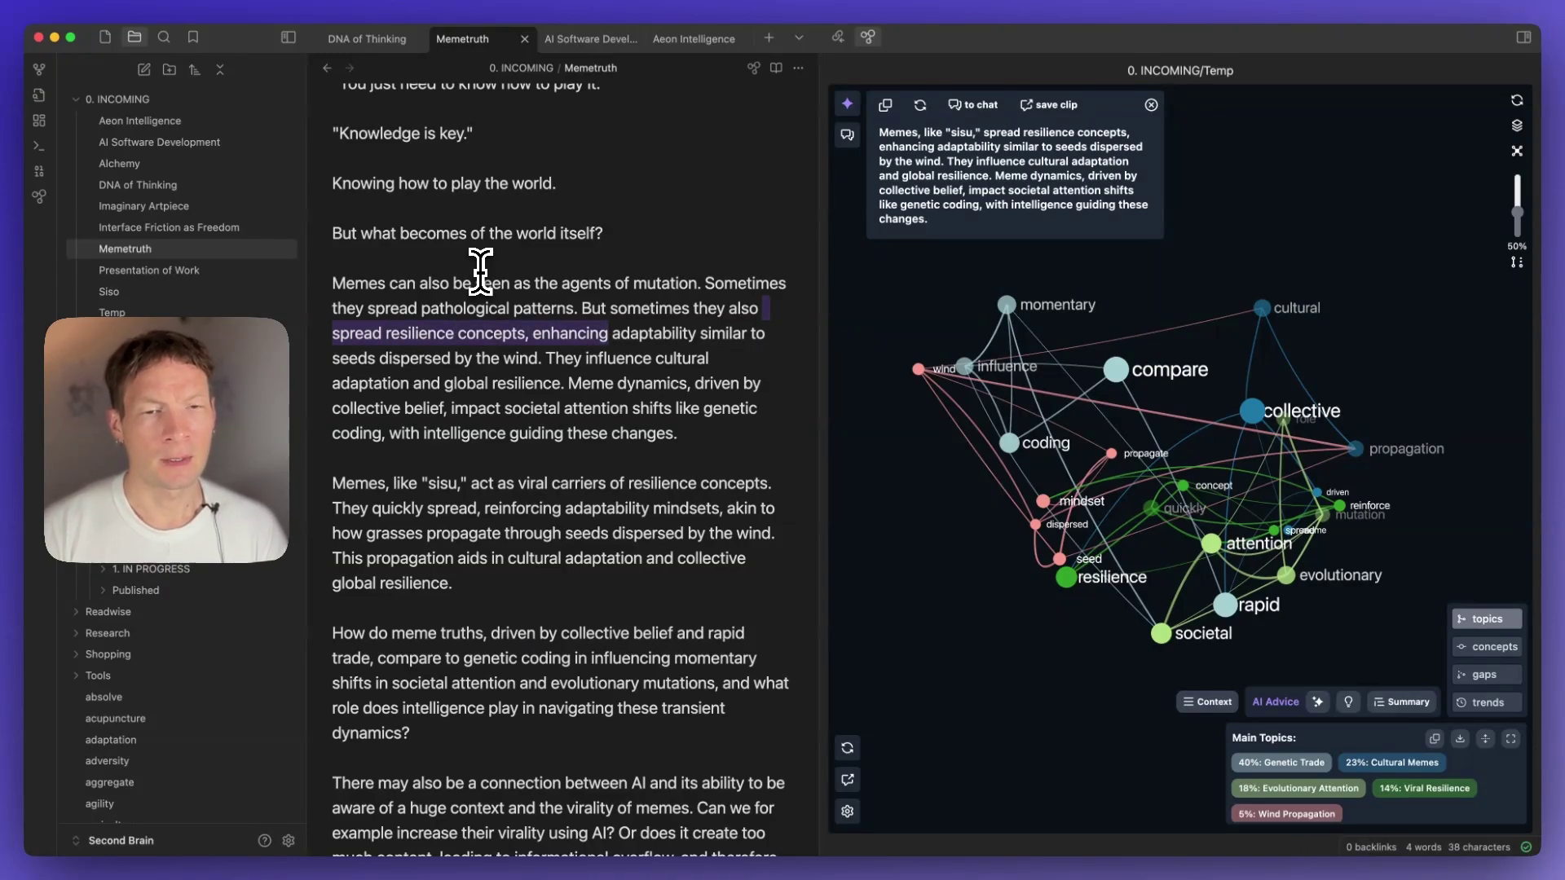
key("BackSpace")
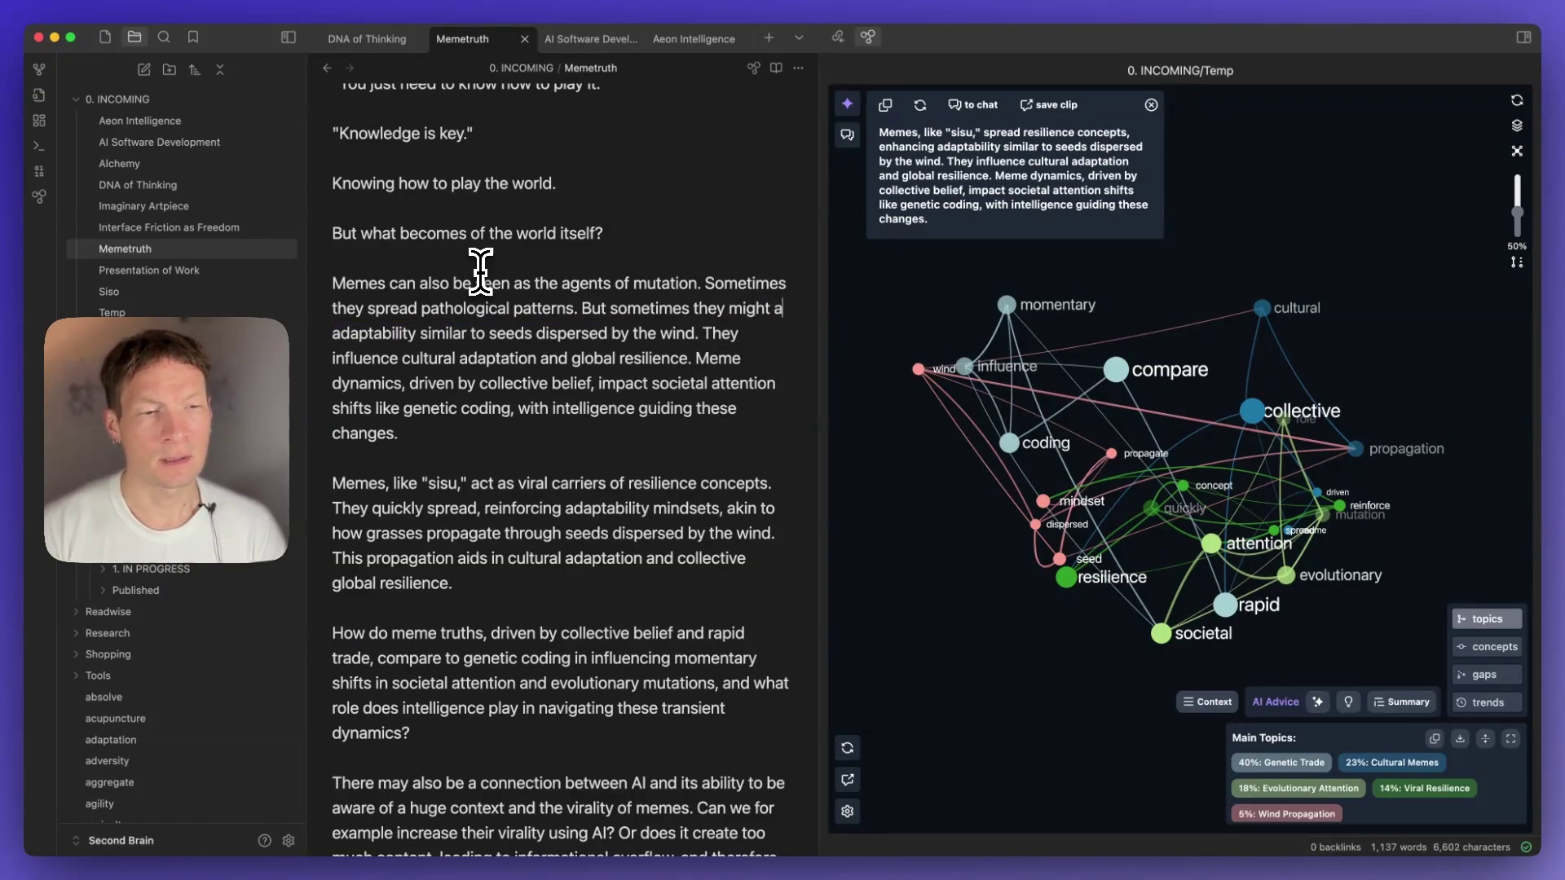
type("lso enhance")
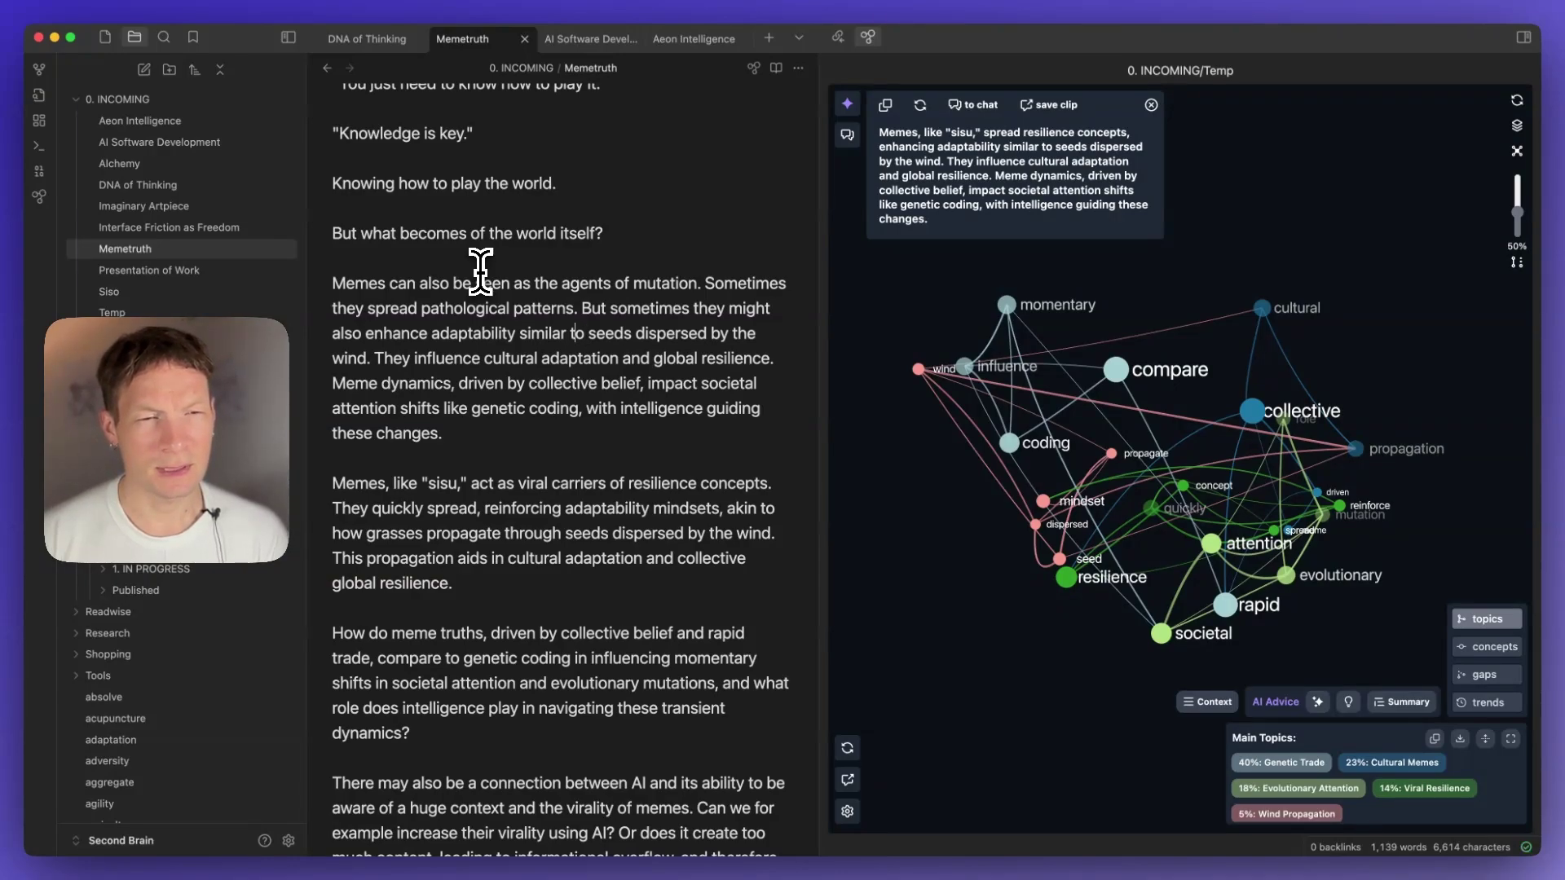
Replace "seeds dispersed by the wind" with "various accidental evolutionary changes that actually were of benefit".
key("shift+alt+Right")
key("shift+alt+Right")
key("shift+alt+Right")
key("shift+alt+Right")
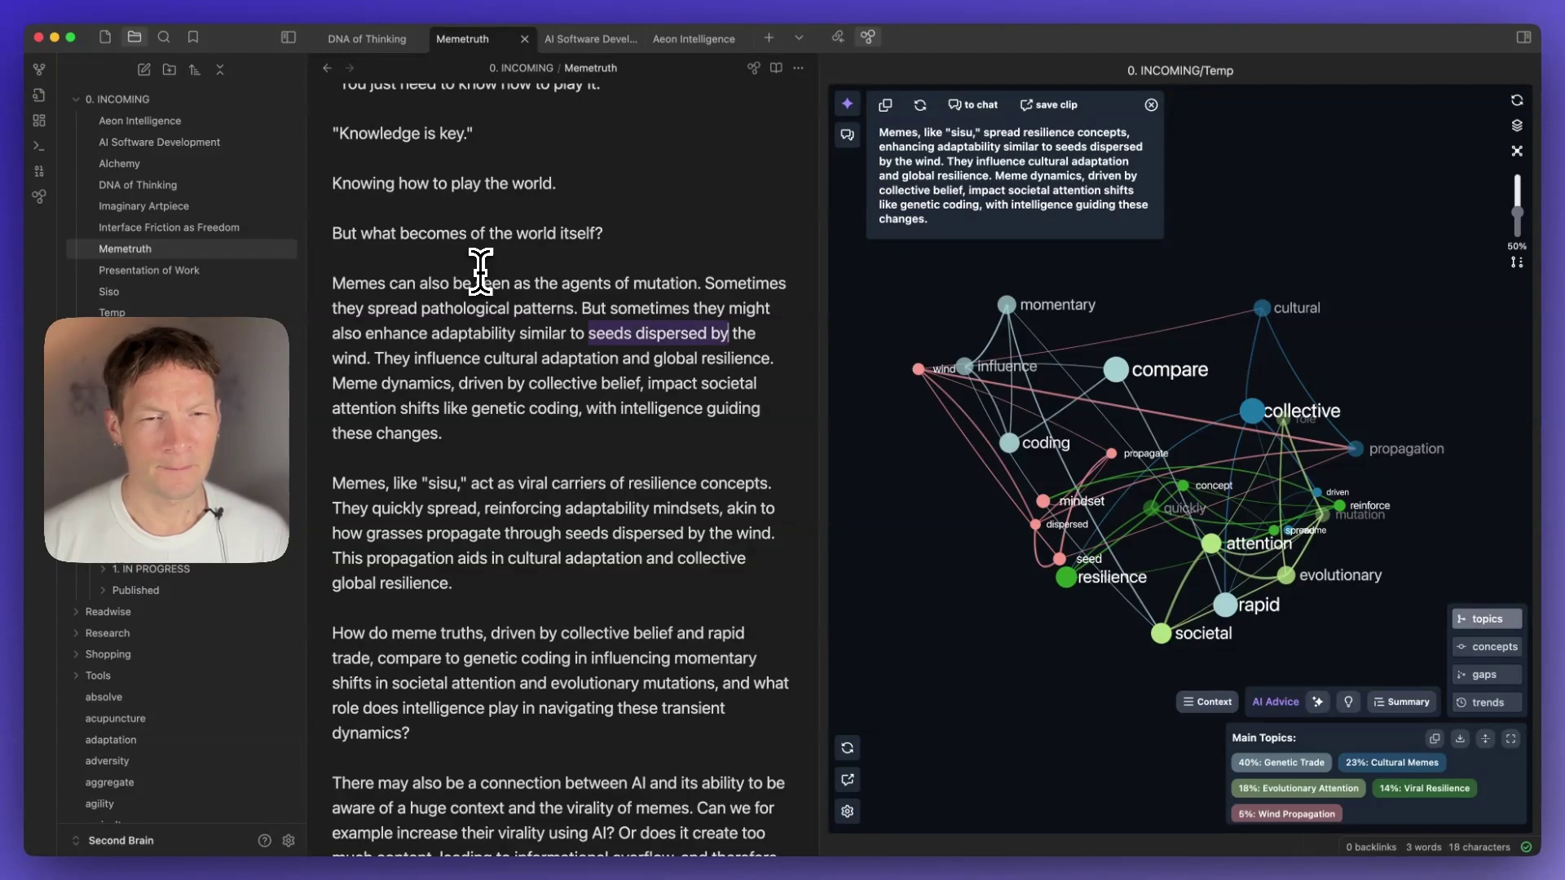
type("variou. Th")
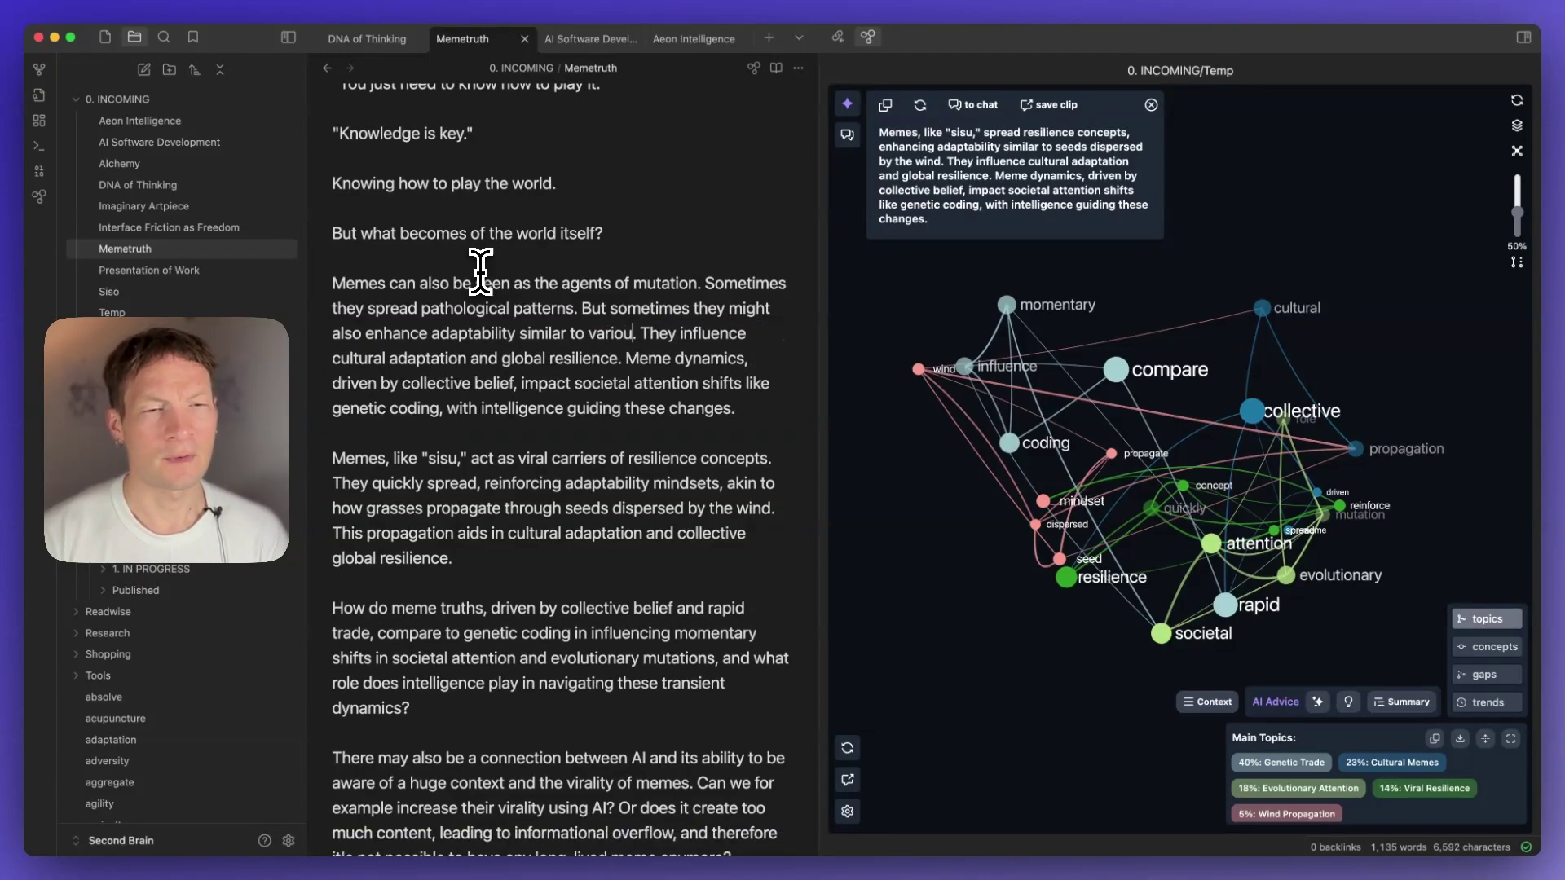
type("s evolu")
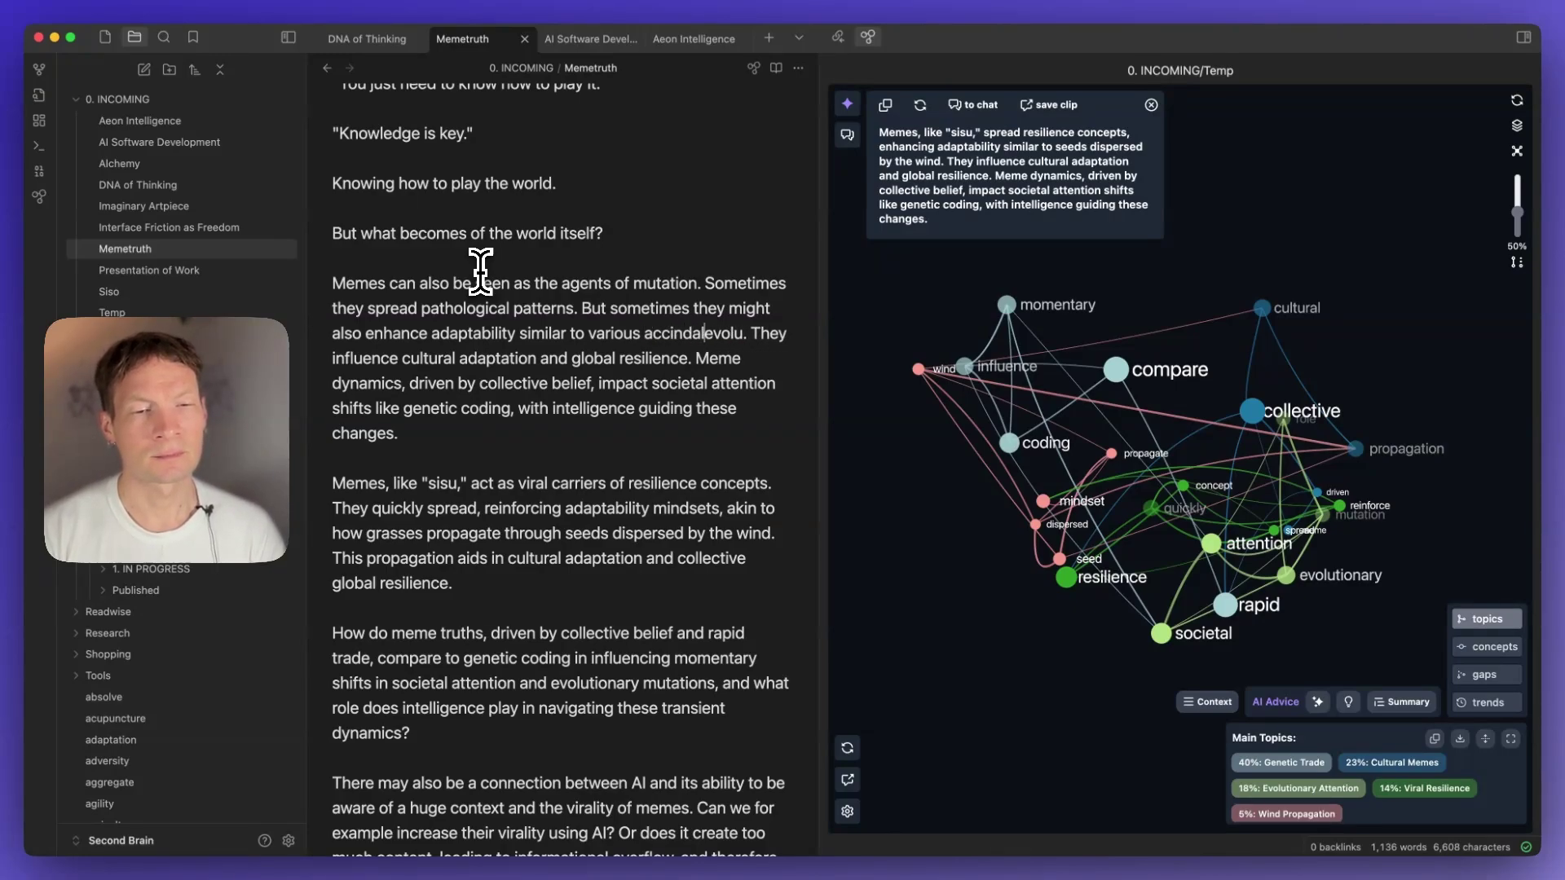
key("BackSpace")
type("dental ev")
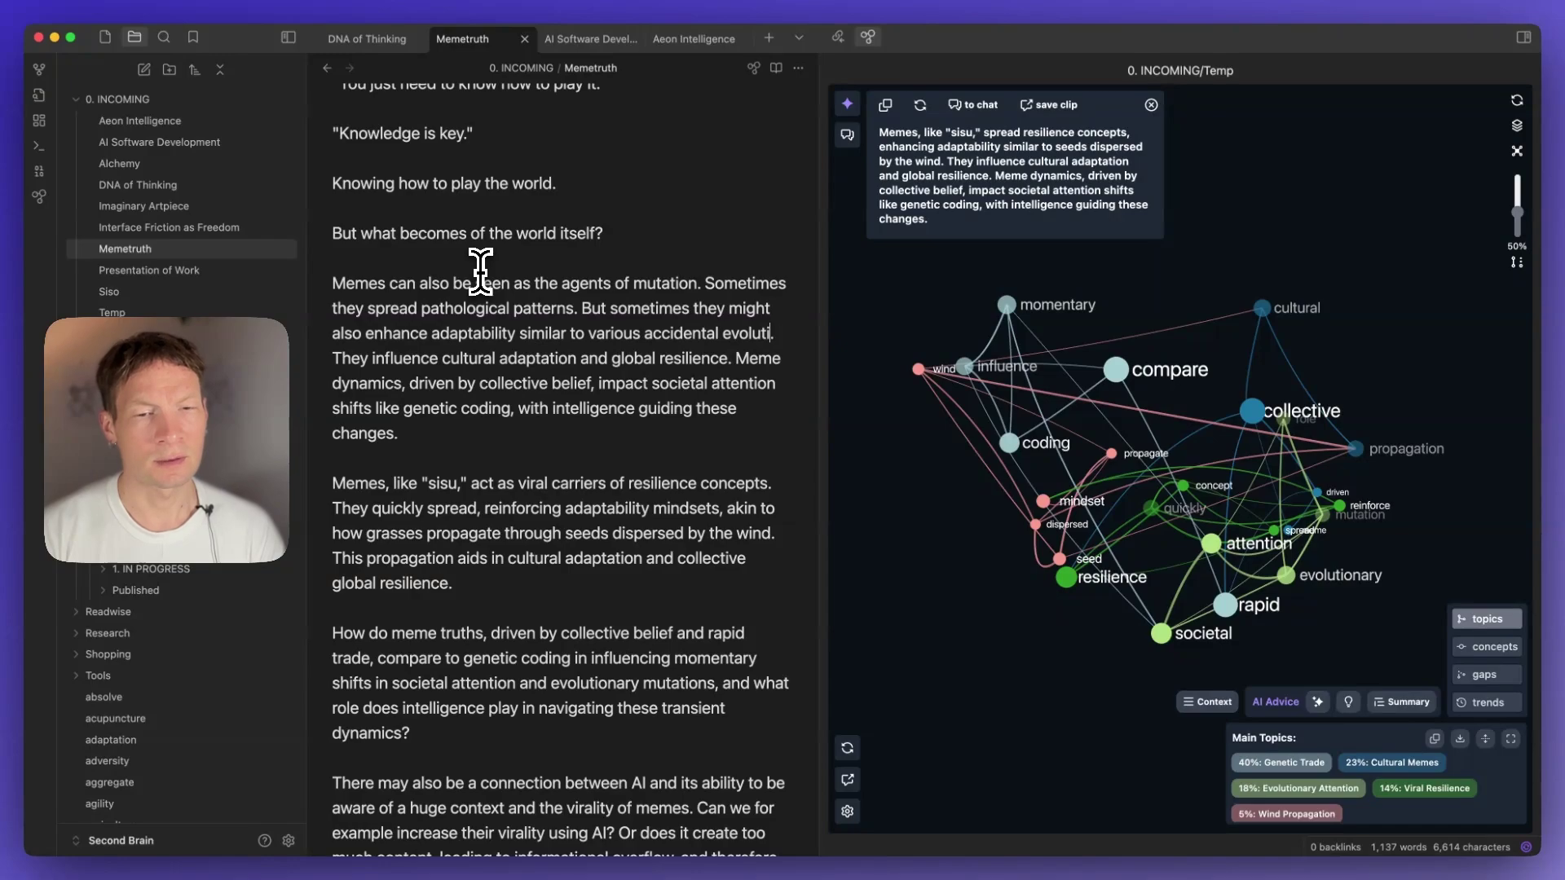
type("olutionary changes th")
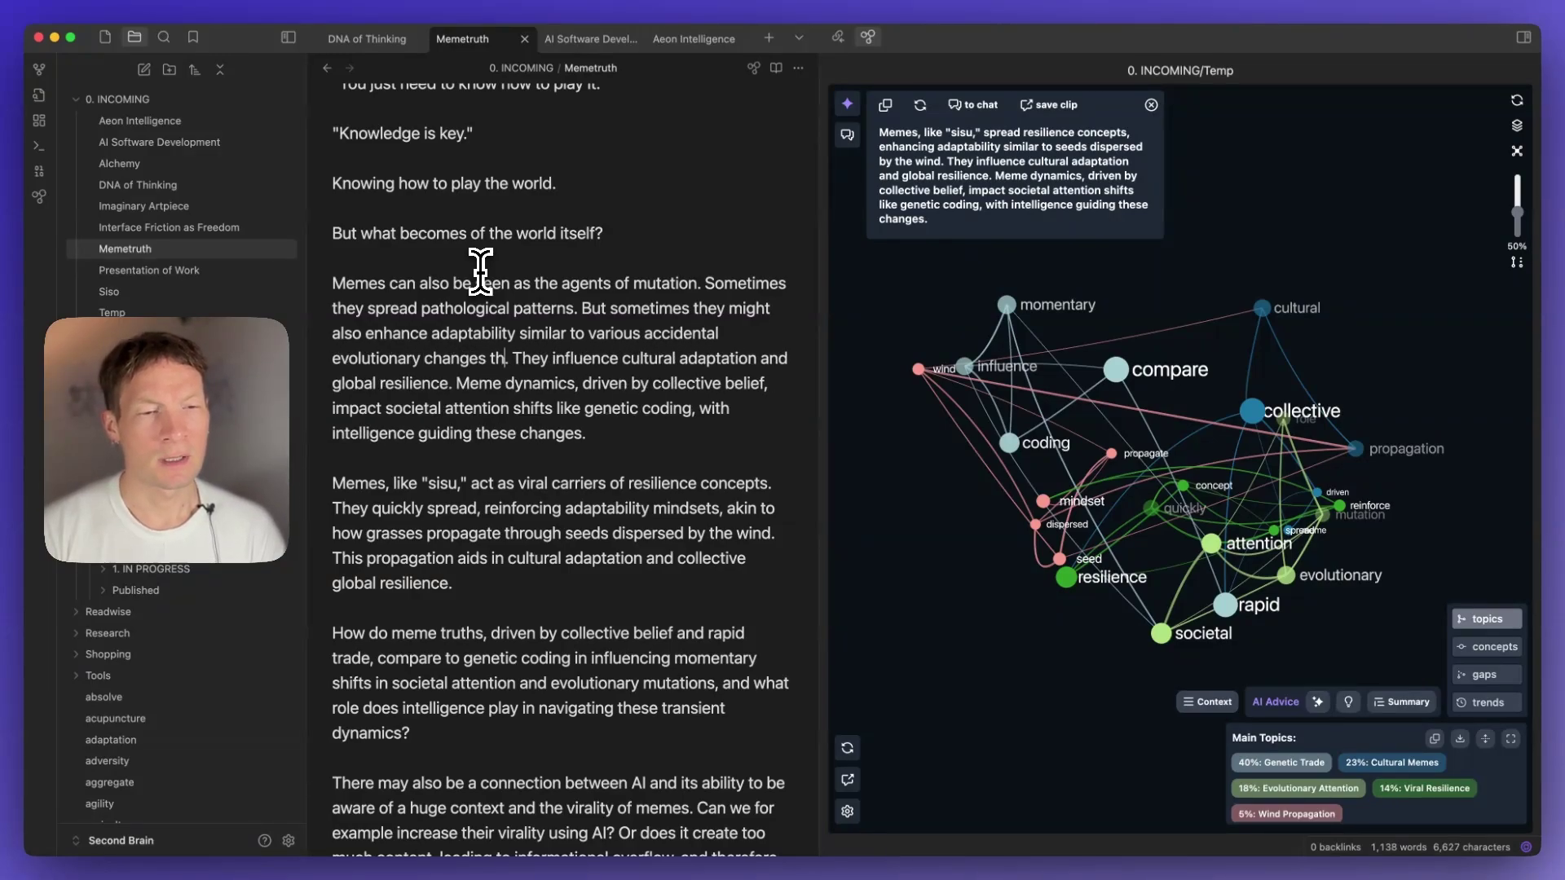
type("at actually ")
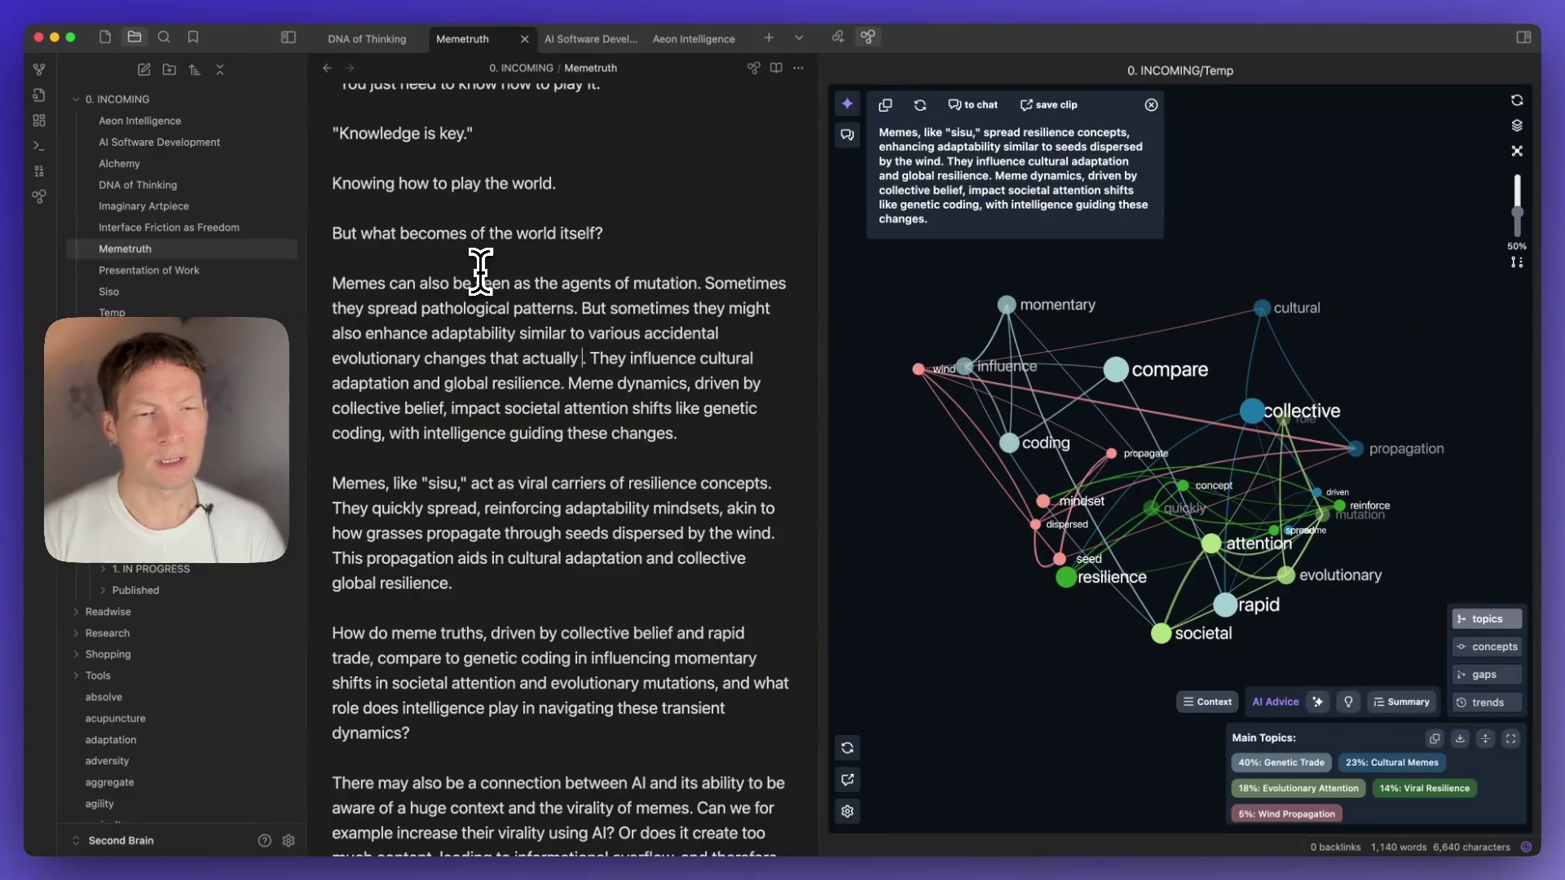
type("were of bene")
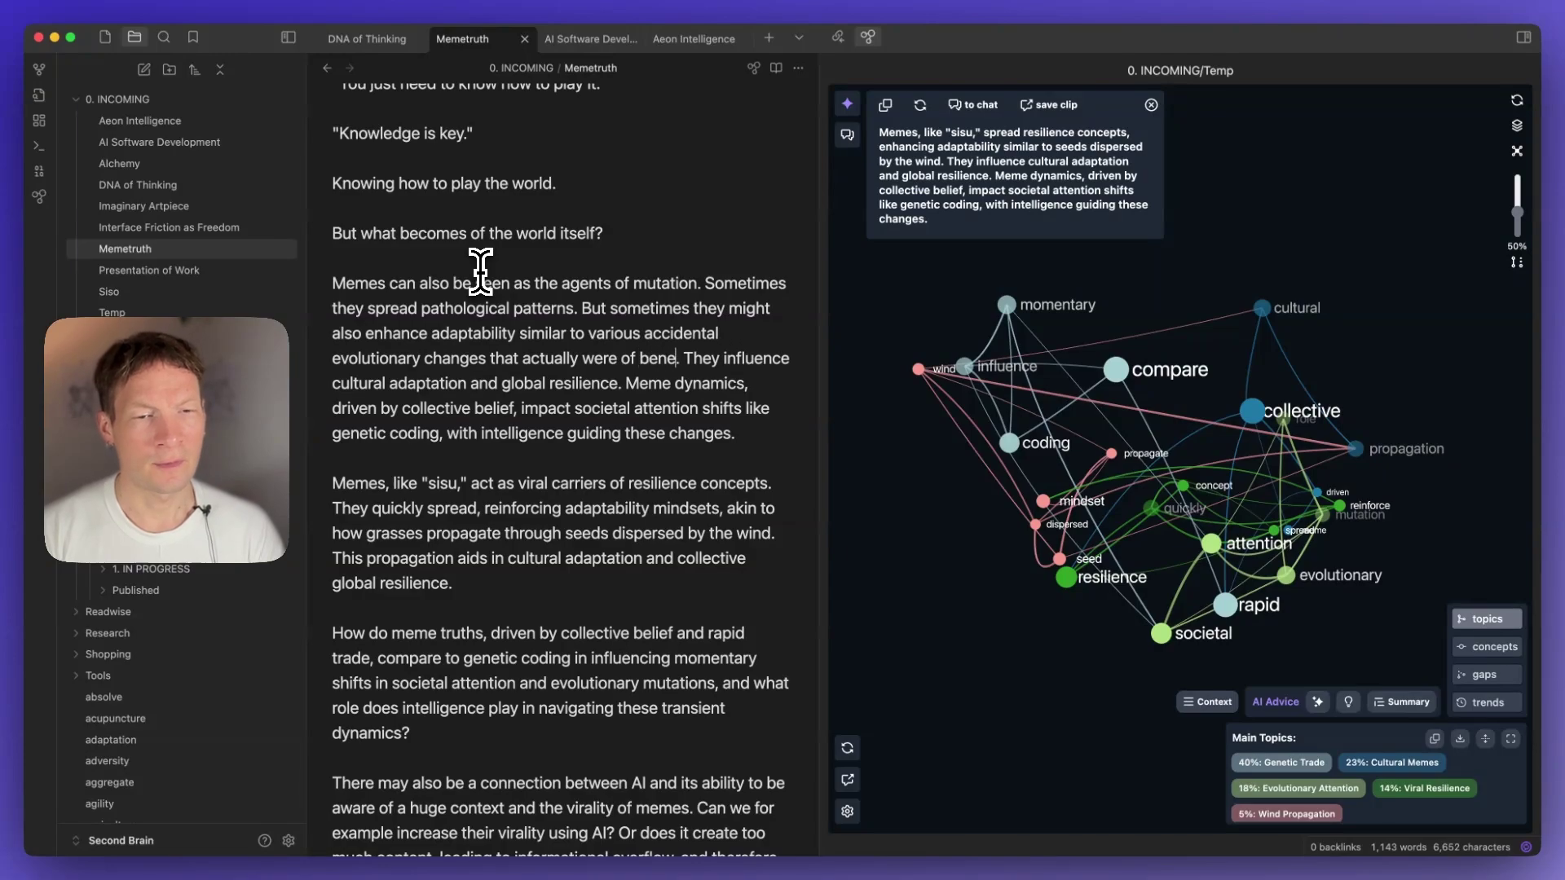
type("fit")
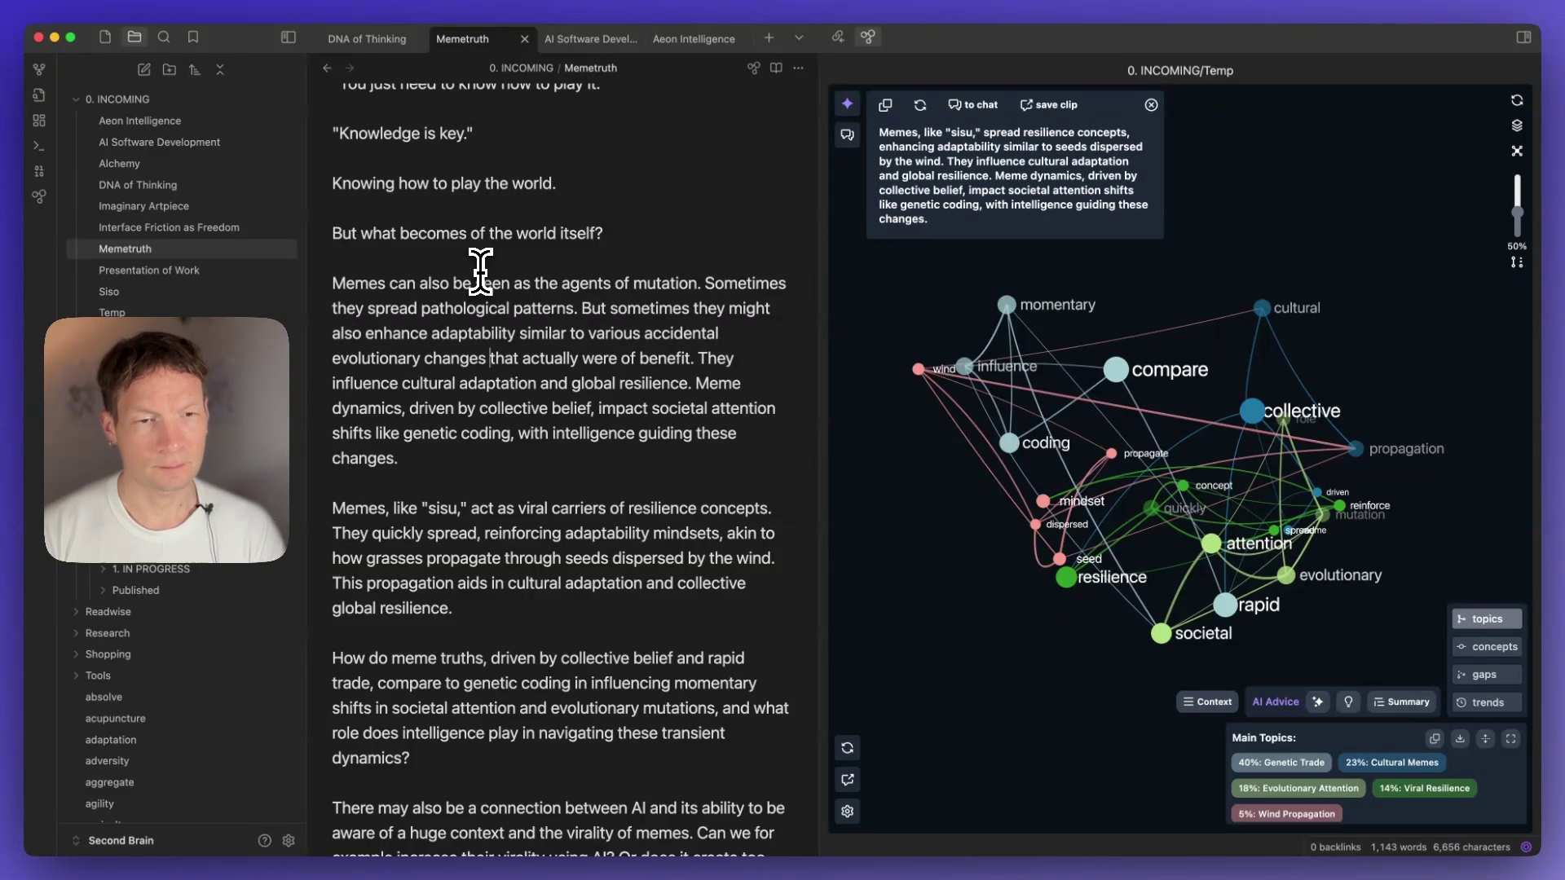
Remove "actually" and end the sentence with "that were of benefit eventually.".
key("shift+alt+Right")
type("w")
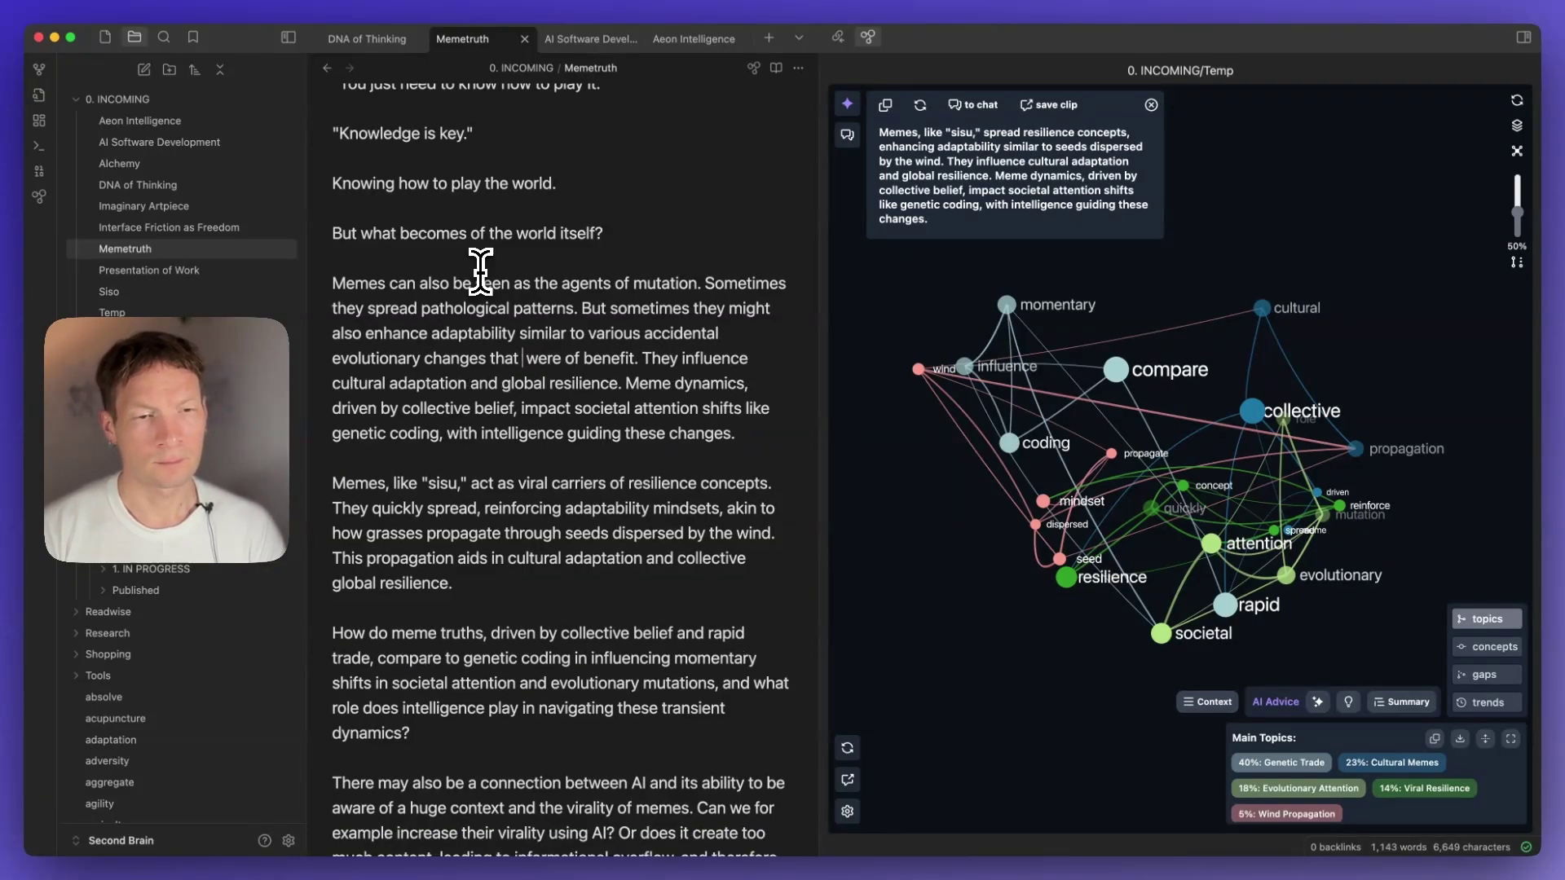
type("tually")
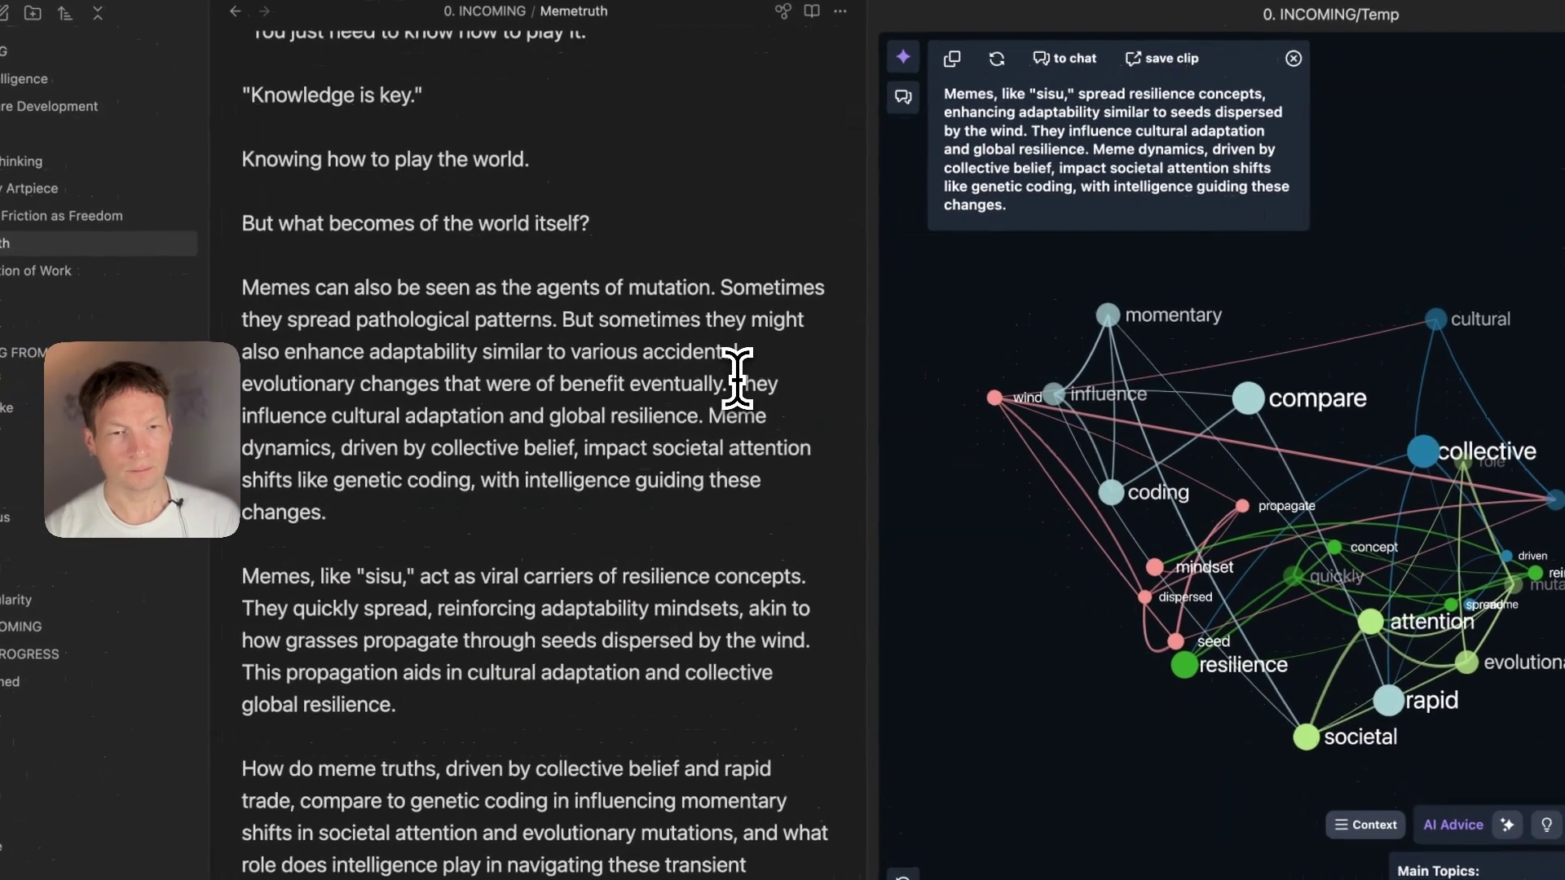
Reword the start of the cultural adaptation sentence from "They" to "Such memes may even".
left_click(737, 380)
type("Such meme")
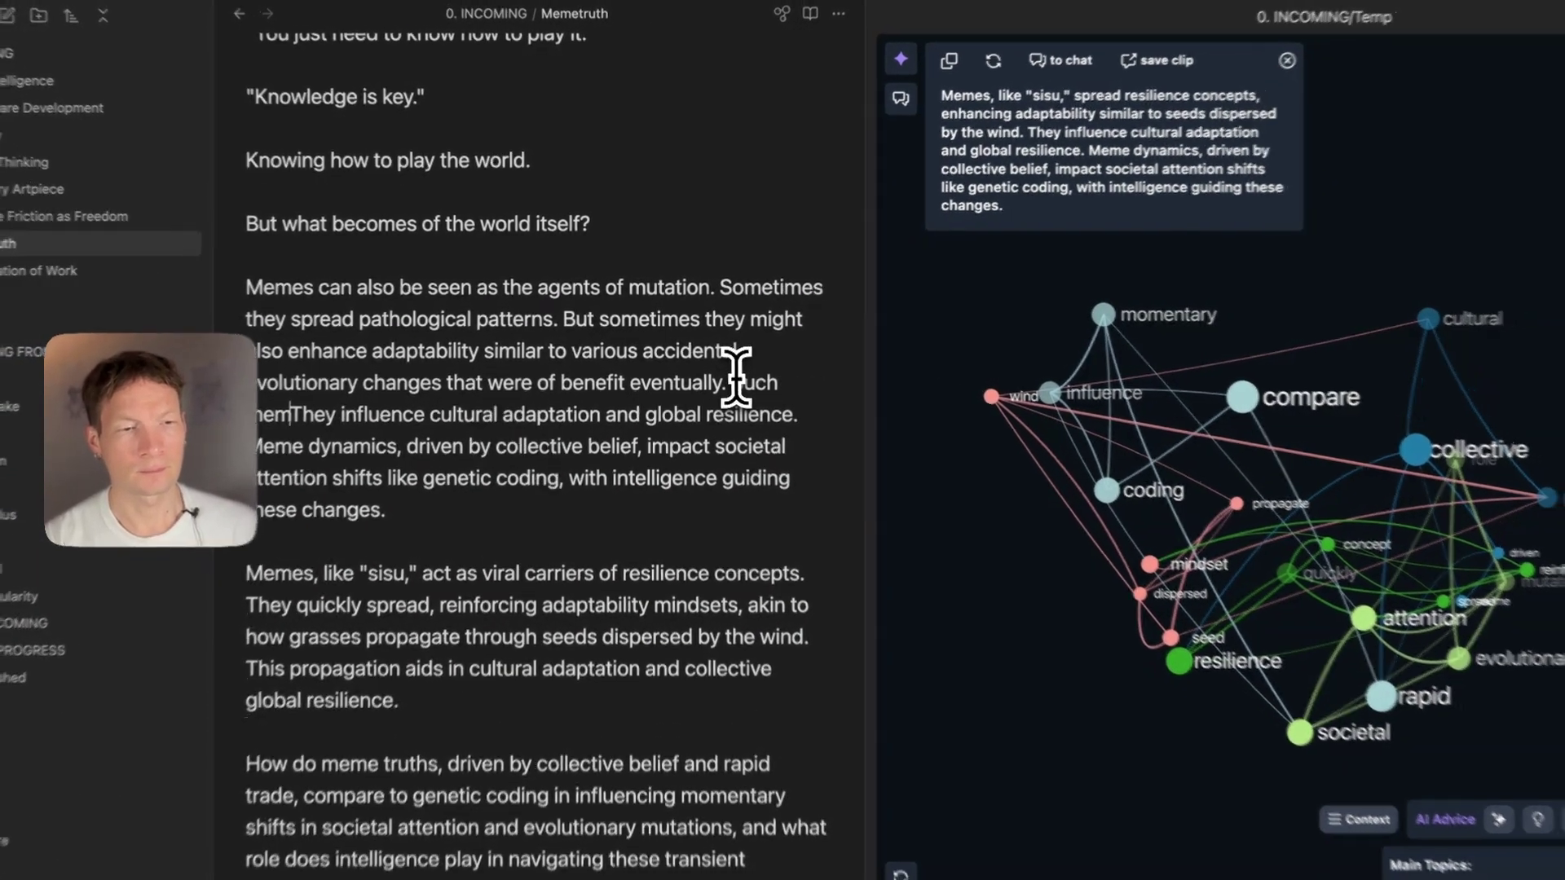
type("s may ev")
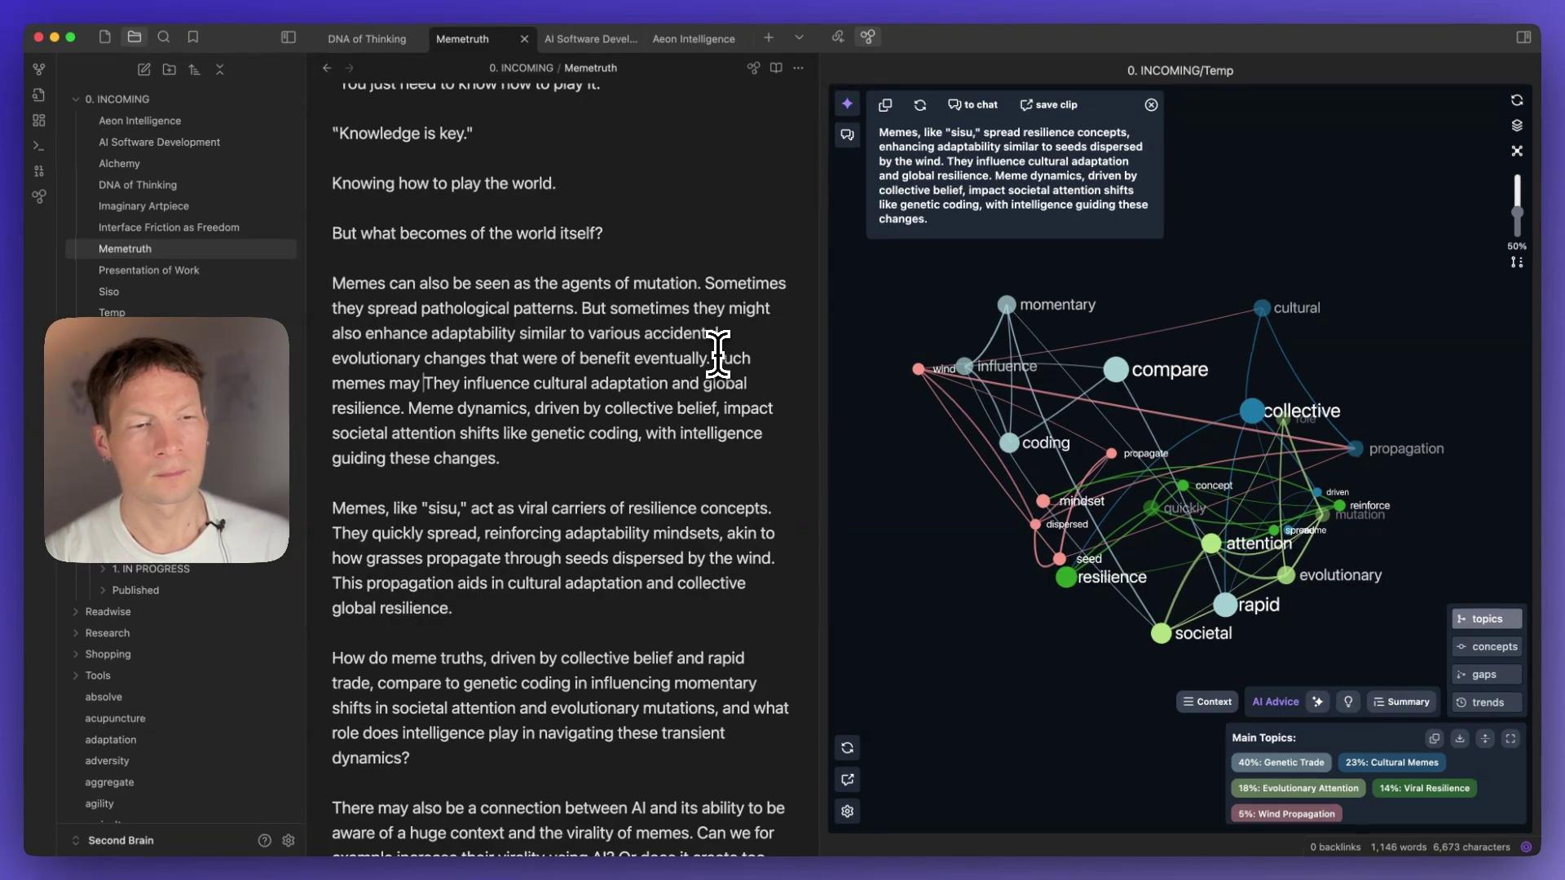
type("en")
key("shift+alt+Right")
key("BackSpace")
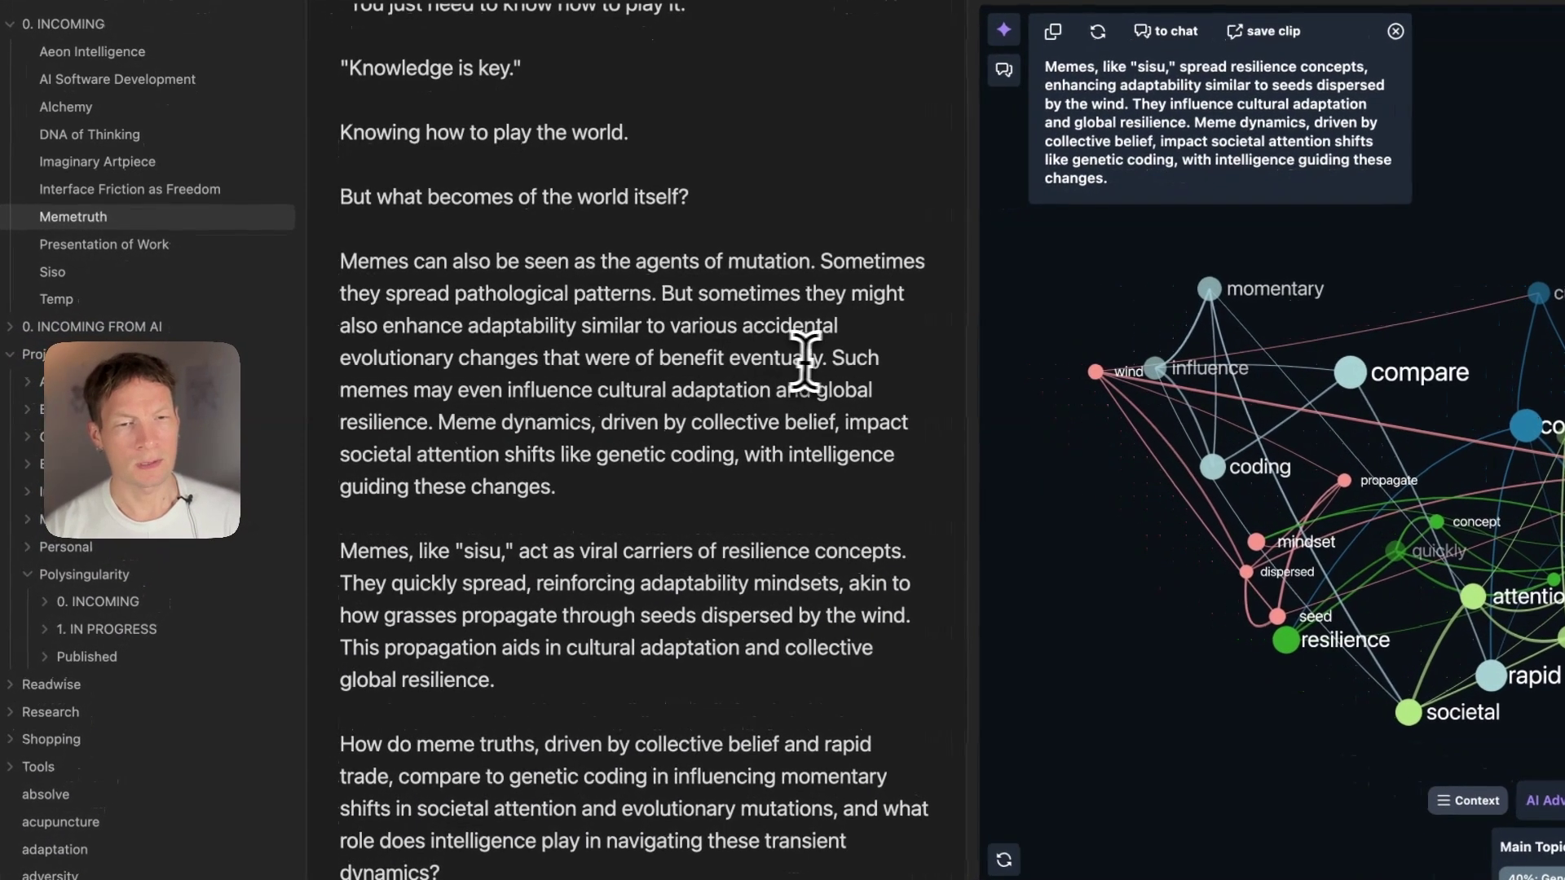
Delete the sentence "Such memes may even influence cultural adaptation and global resilience.".
left_click_drag(826, 359, 419, 413)
type("f.")
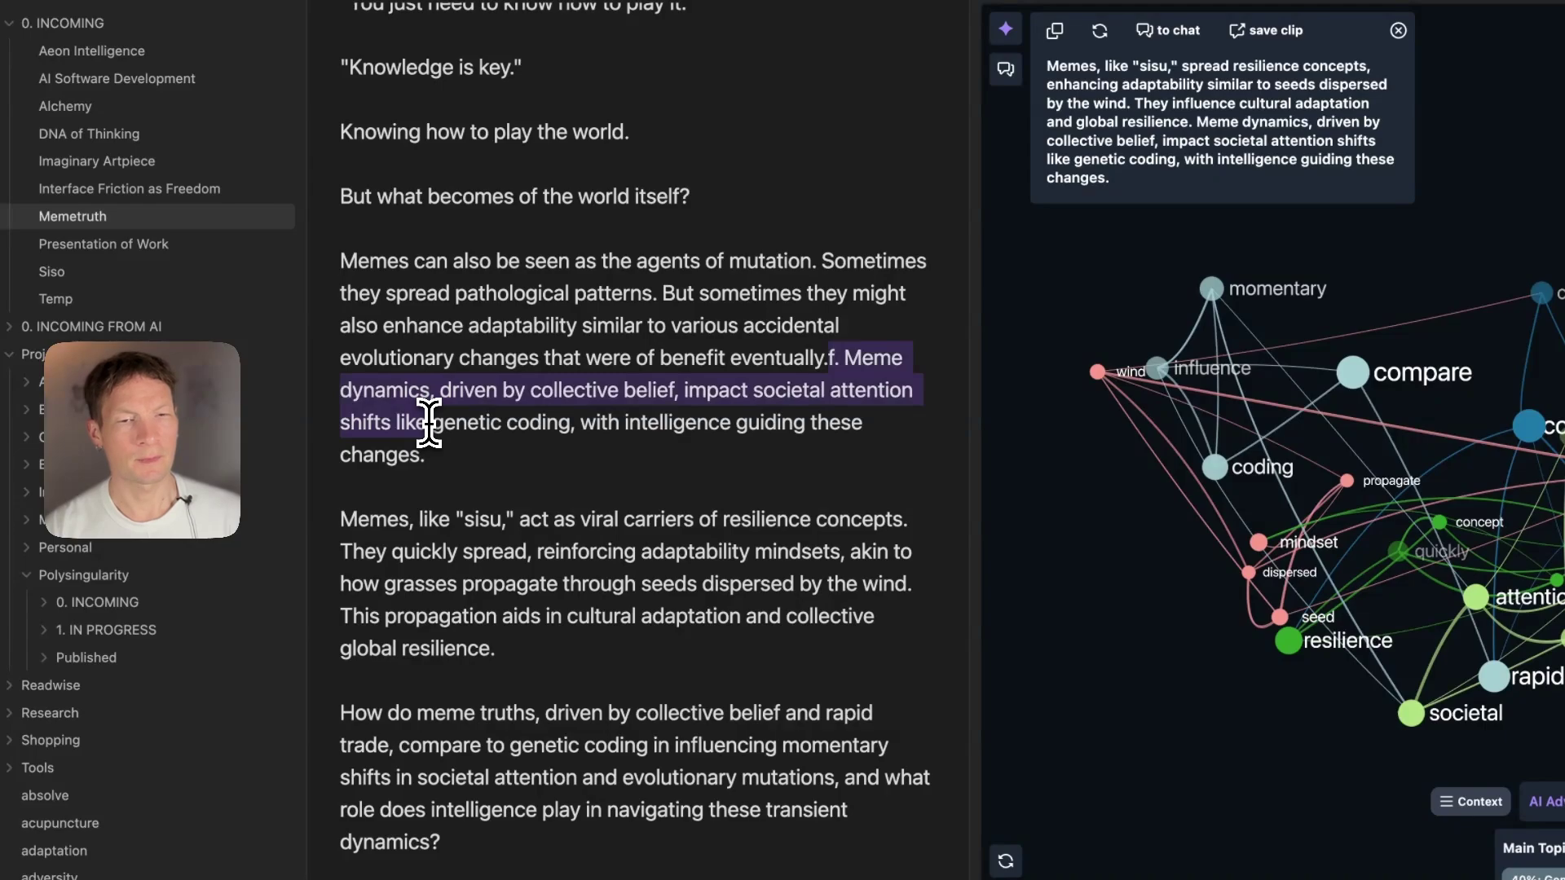
key("ctrl+z")
key("BackSpace")
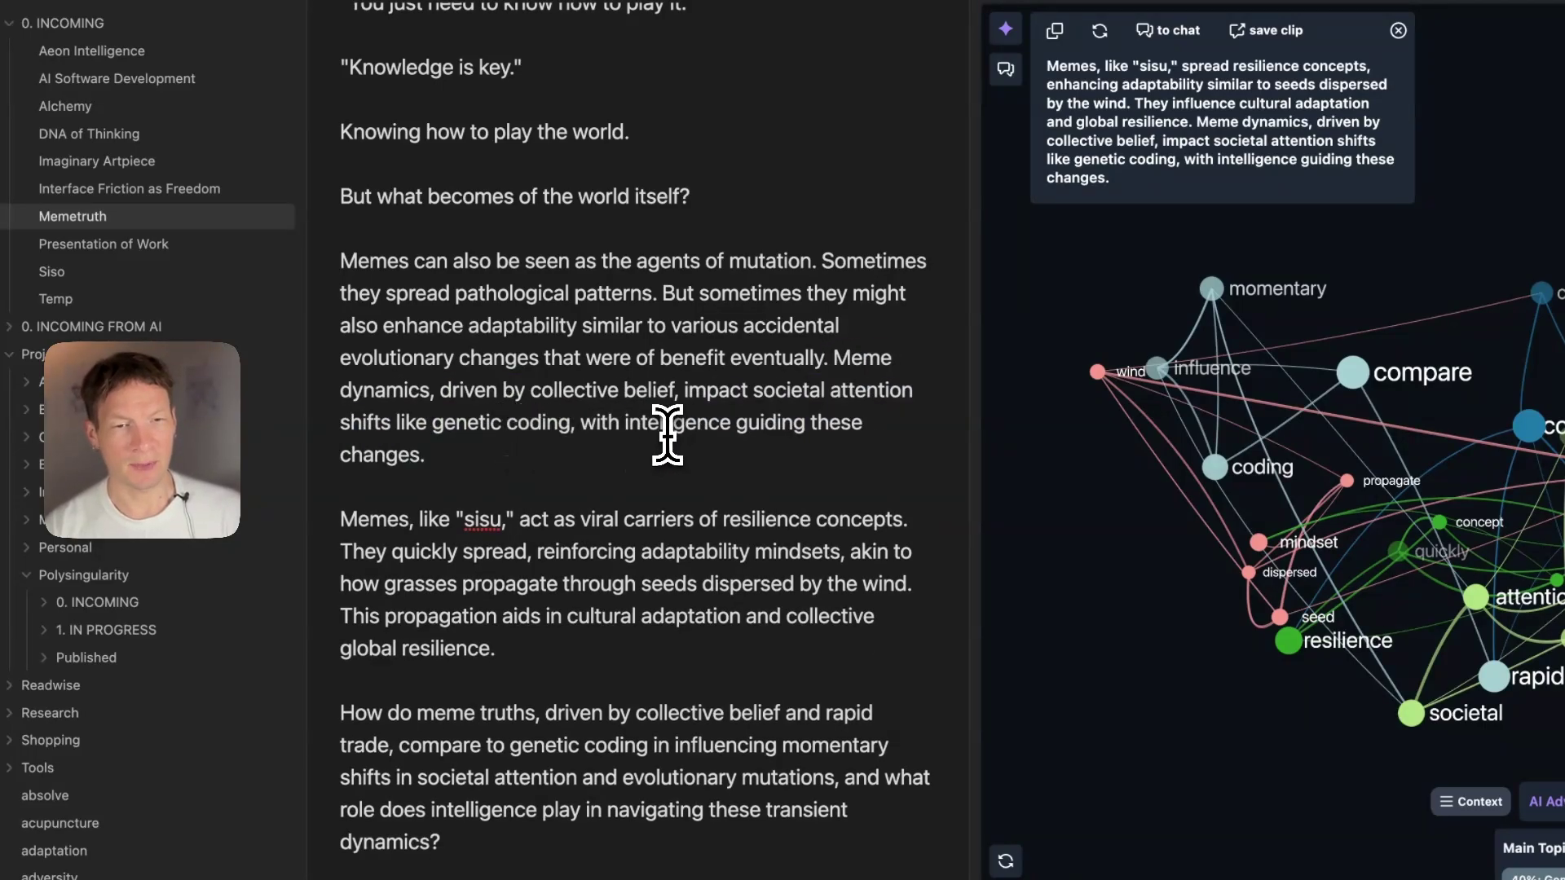
left_click(448, 459)
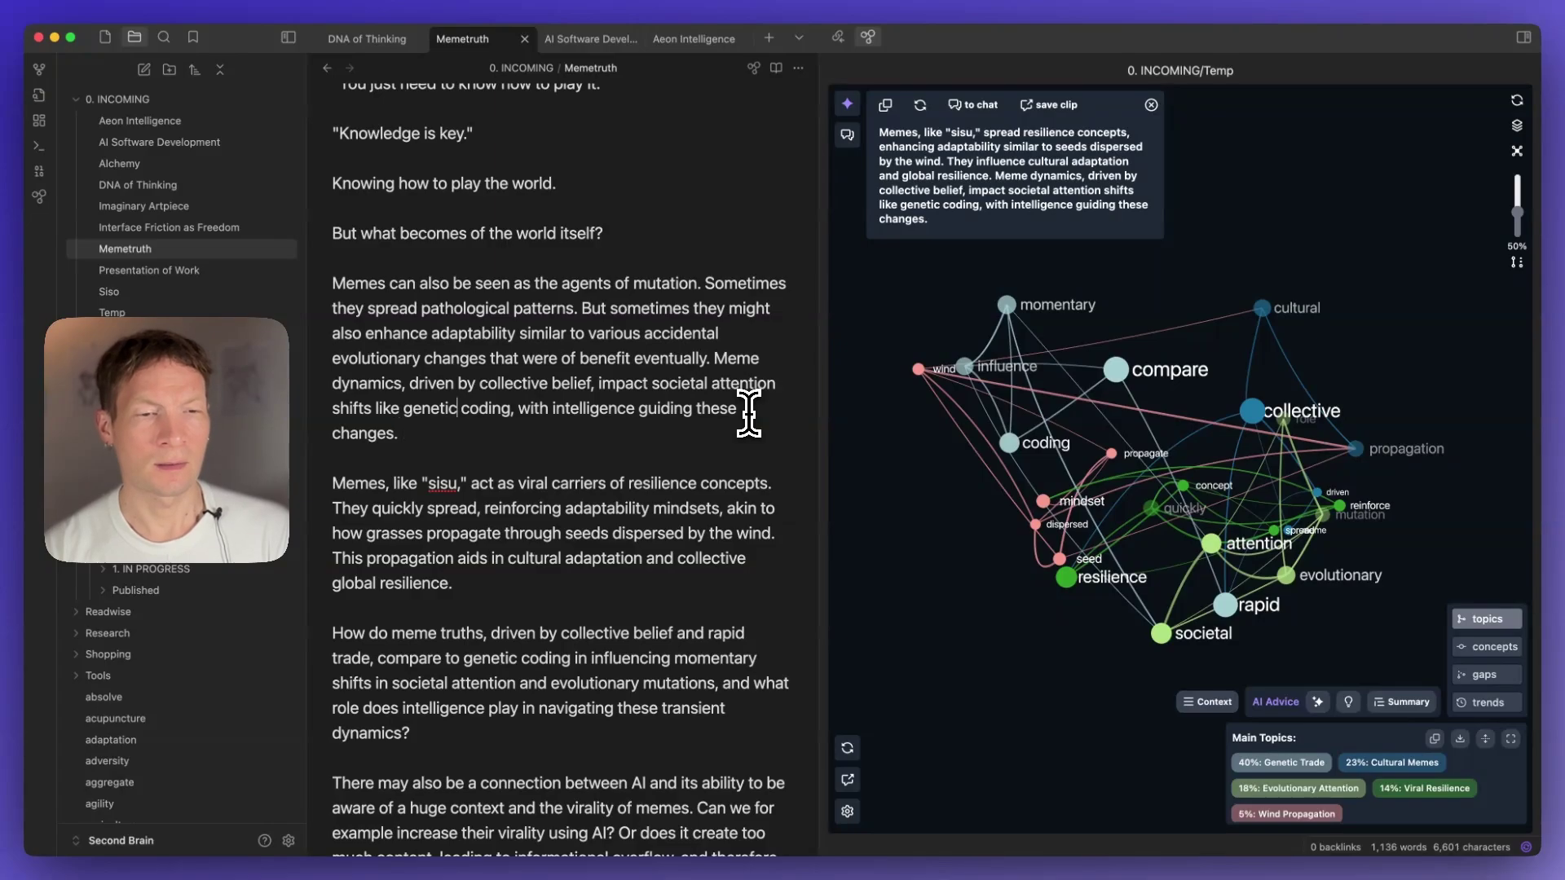
Replace the comma after "genetic coding" with a period and split the text starting "Meme dynamics" into its own paragraph.
key("Delete")
type(".")
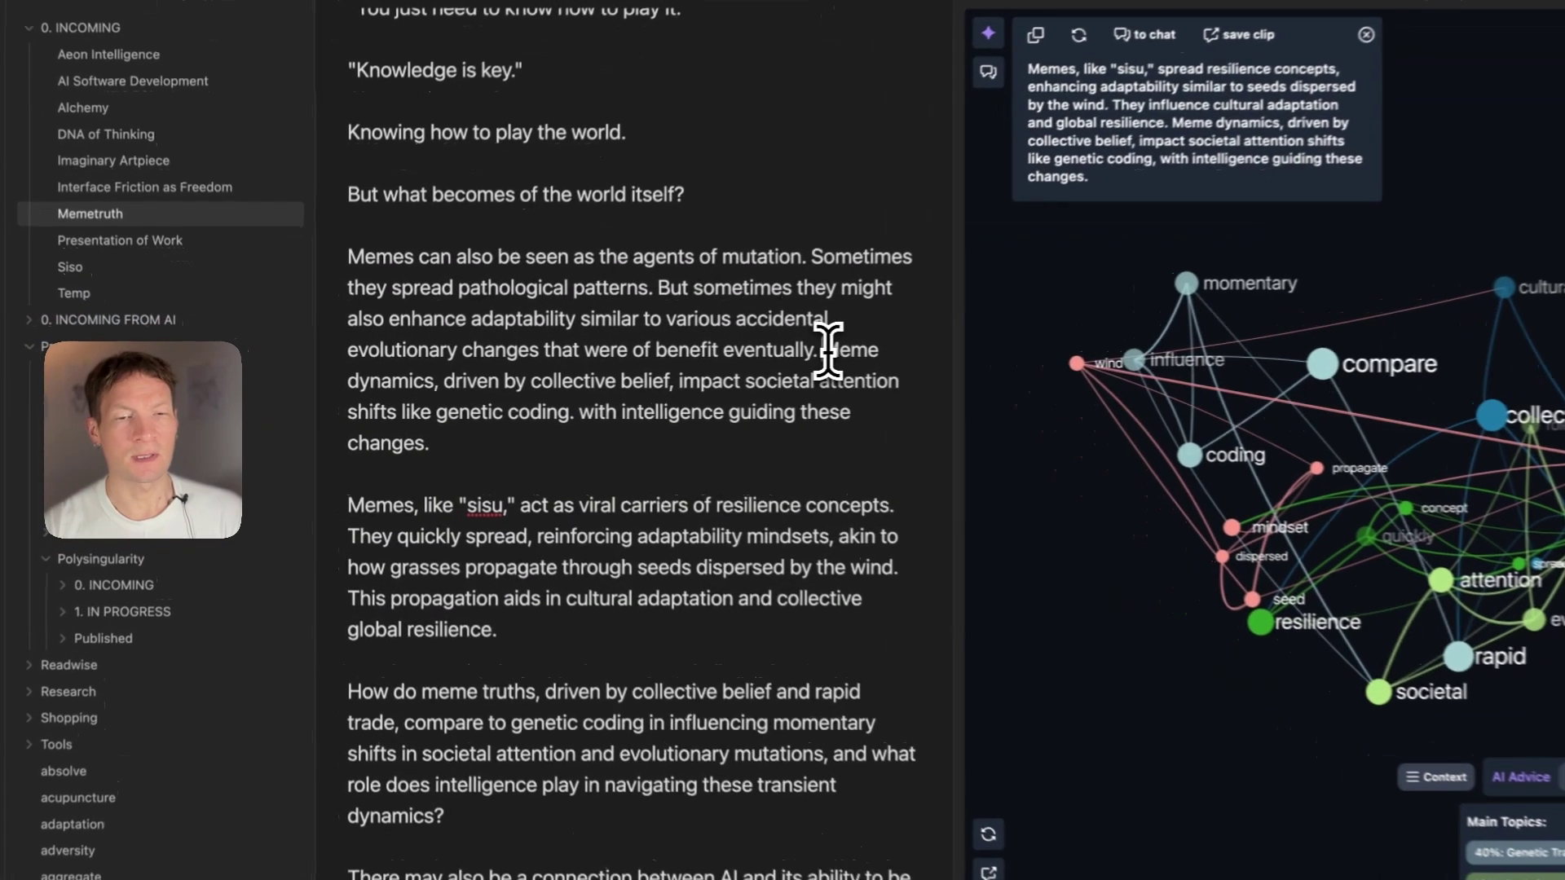
left_click(828, 350)
key("Return")
key("Return")
key("Return")
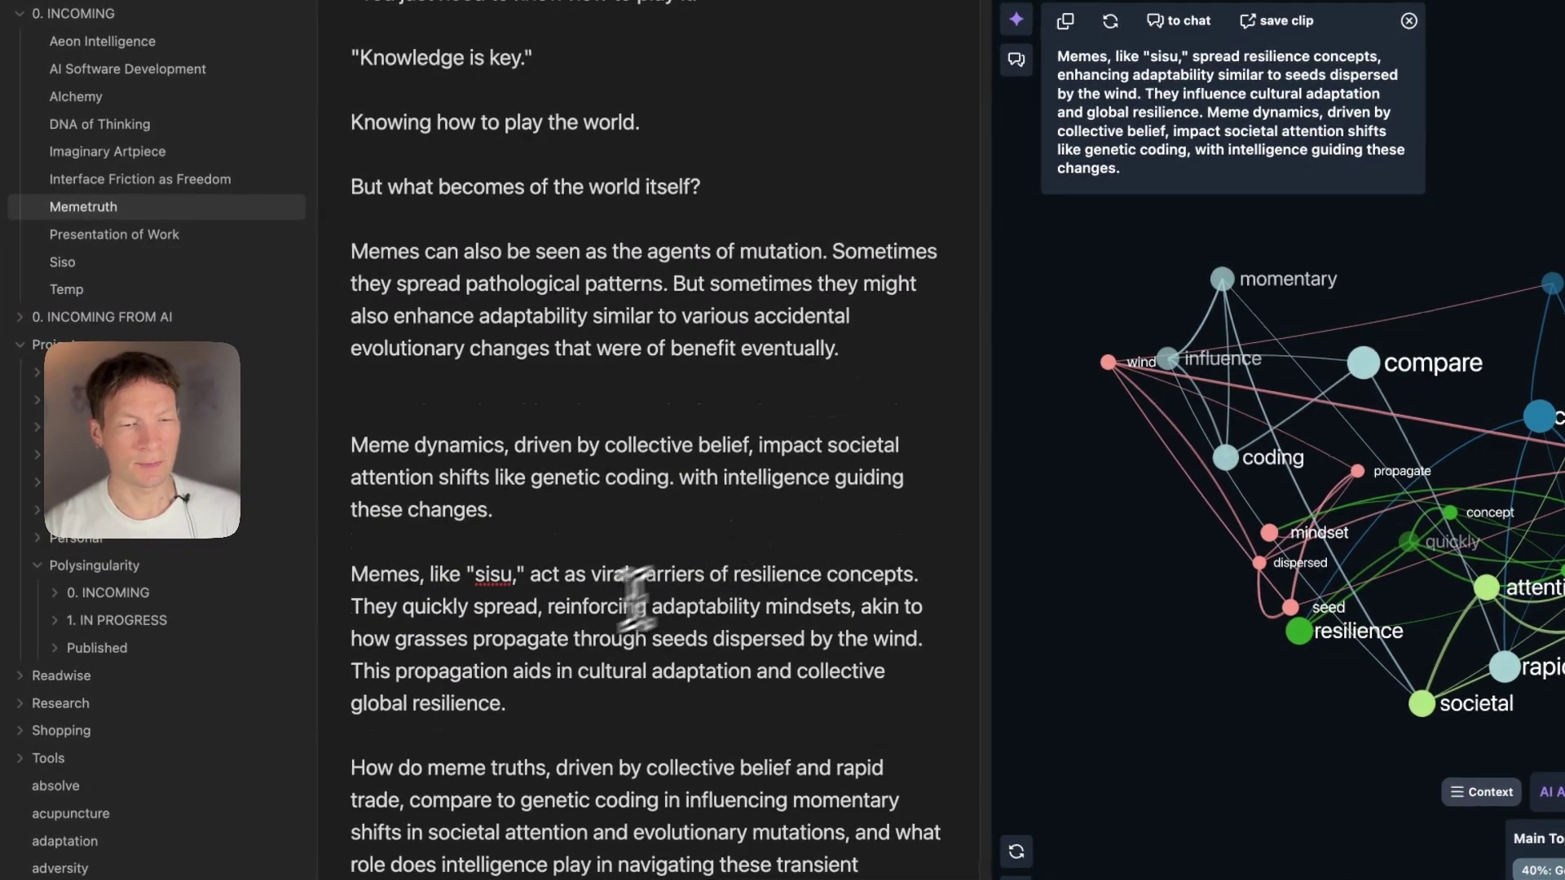
Move the sentence "This propagation aids in cultural adaptation and collective global resilience." to the end of the paragraph about agents of mutation.
scroll(571, 611, "down", 3)
left_click_drag(561, 611, 295, 474)
left_click(644, 593)
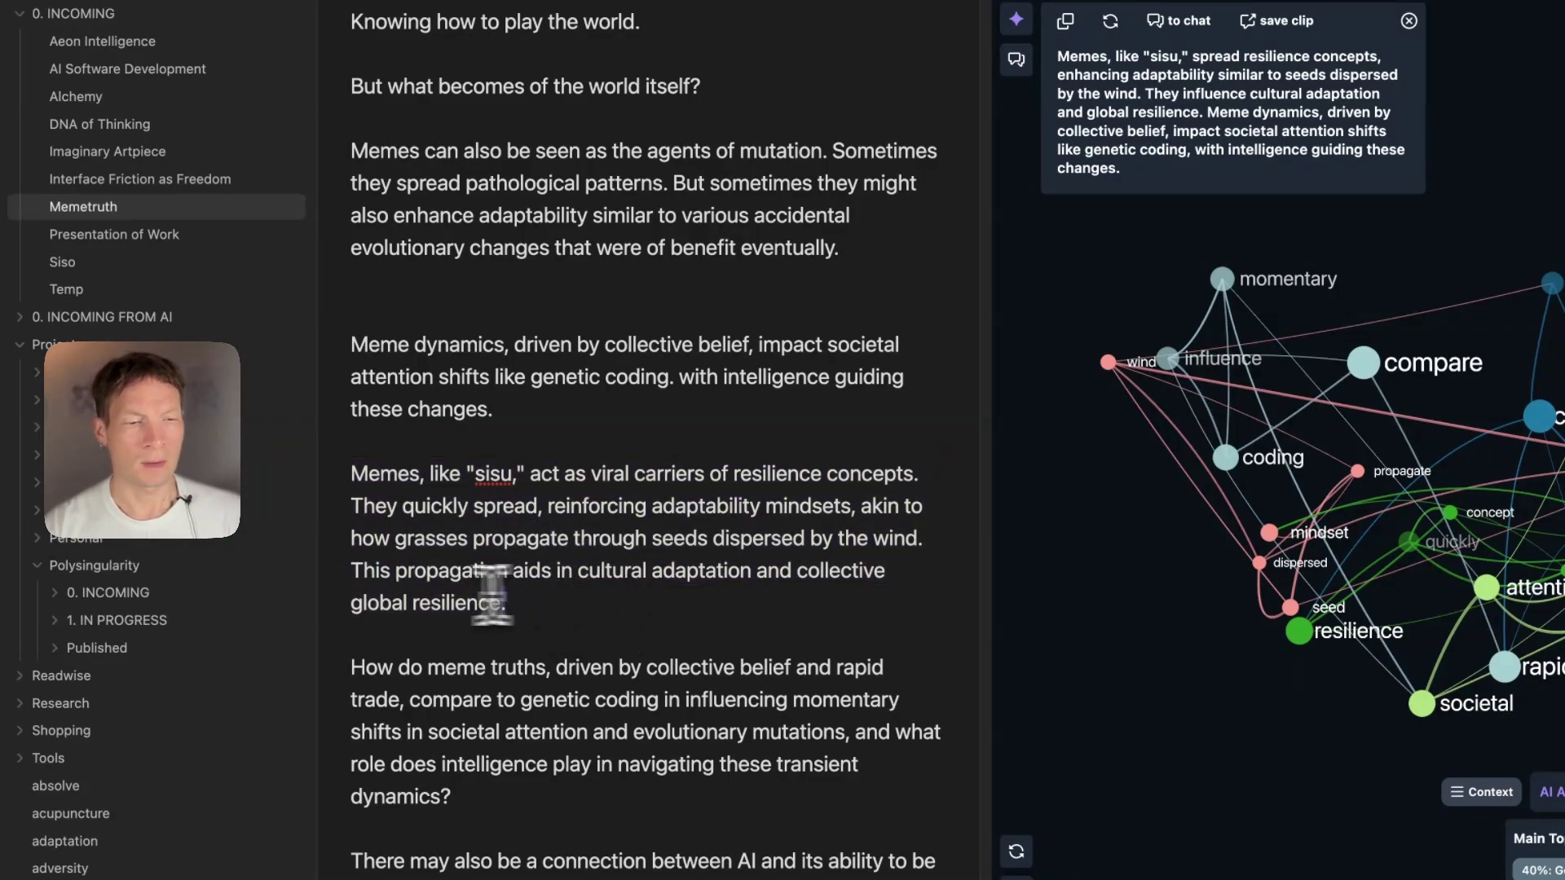
left_click_drag(506, 602, 336, 583)
key("ctrl+x")
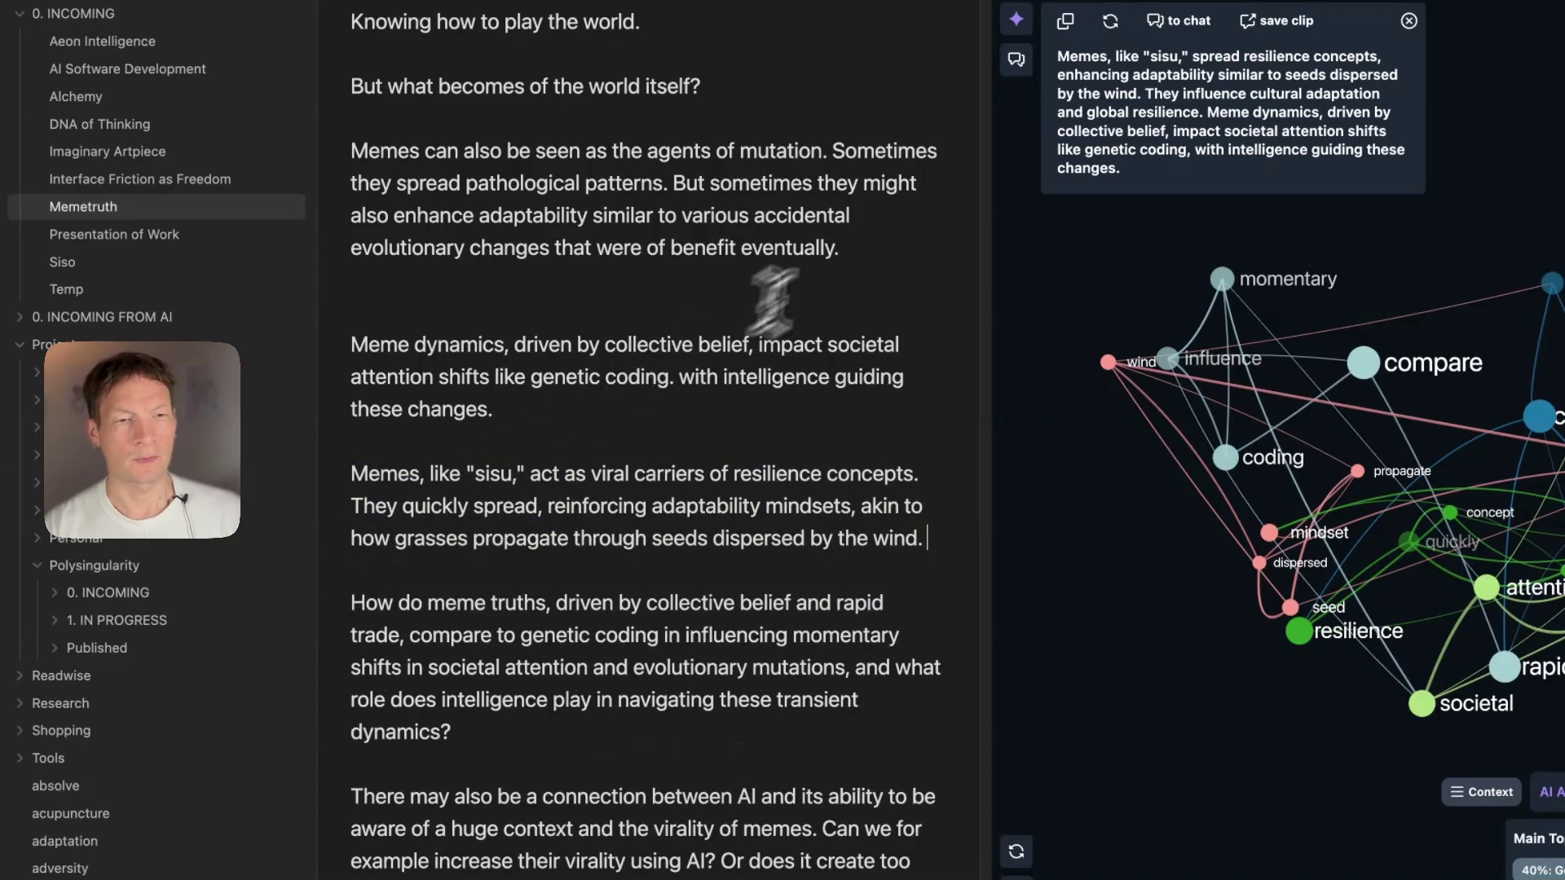
left_click(862, 246)
key("ctrl+v")
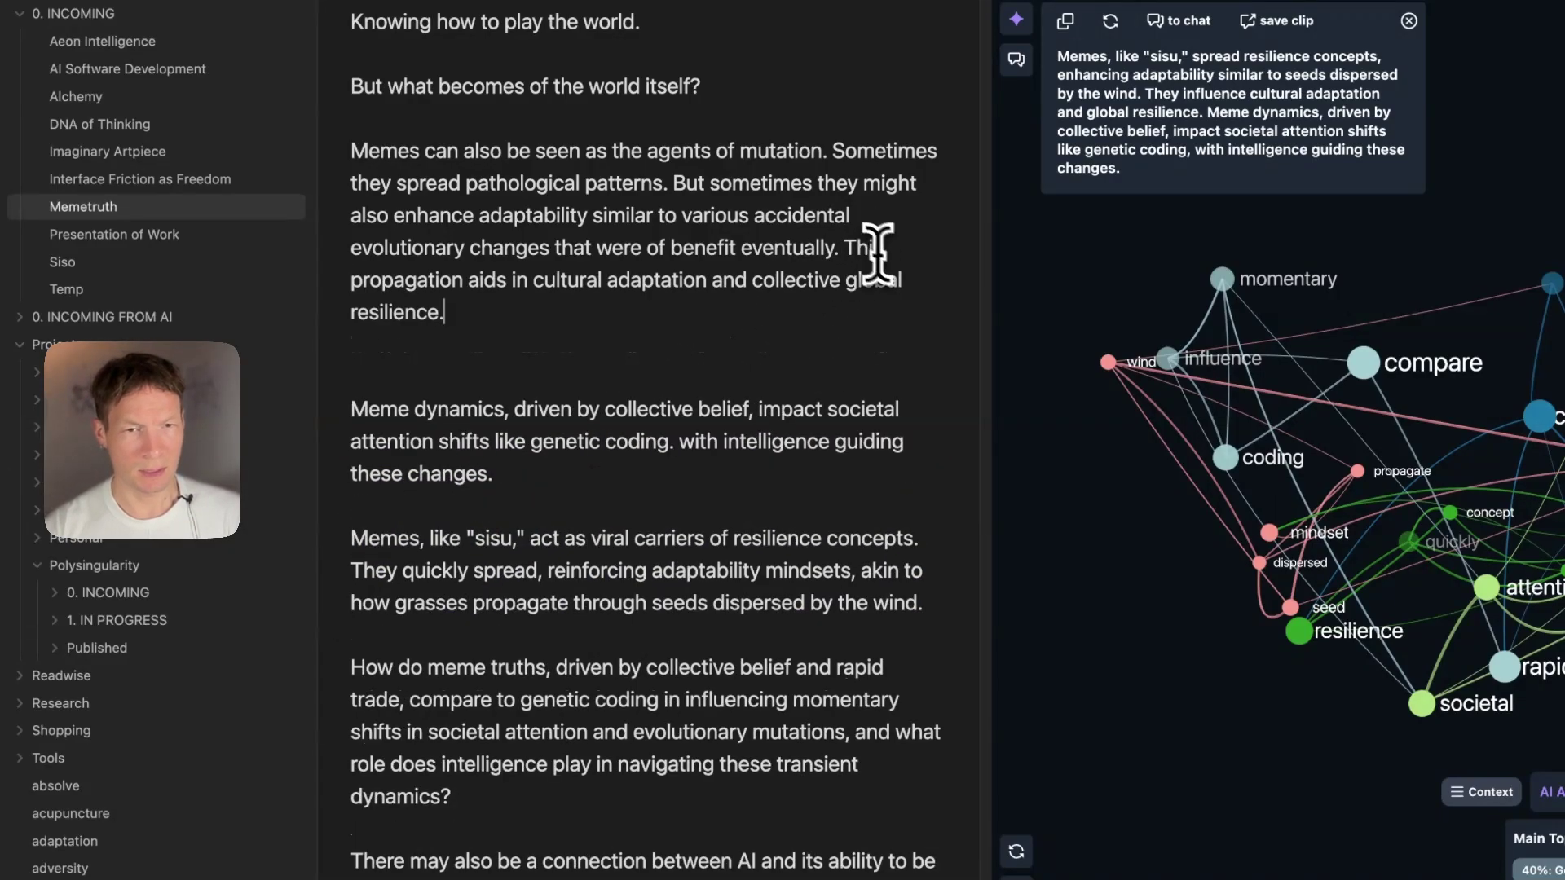
Reword "This propagation aids in cultural adaptation" in the mutation paragraph to "This propagation may aid cultural adaptation".
left_click(473, 289)
type("may")
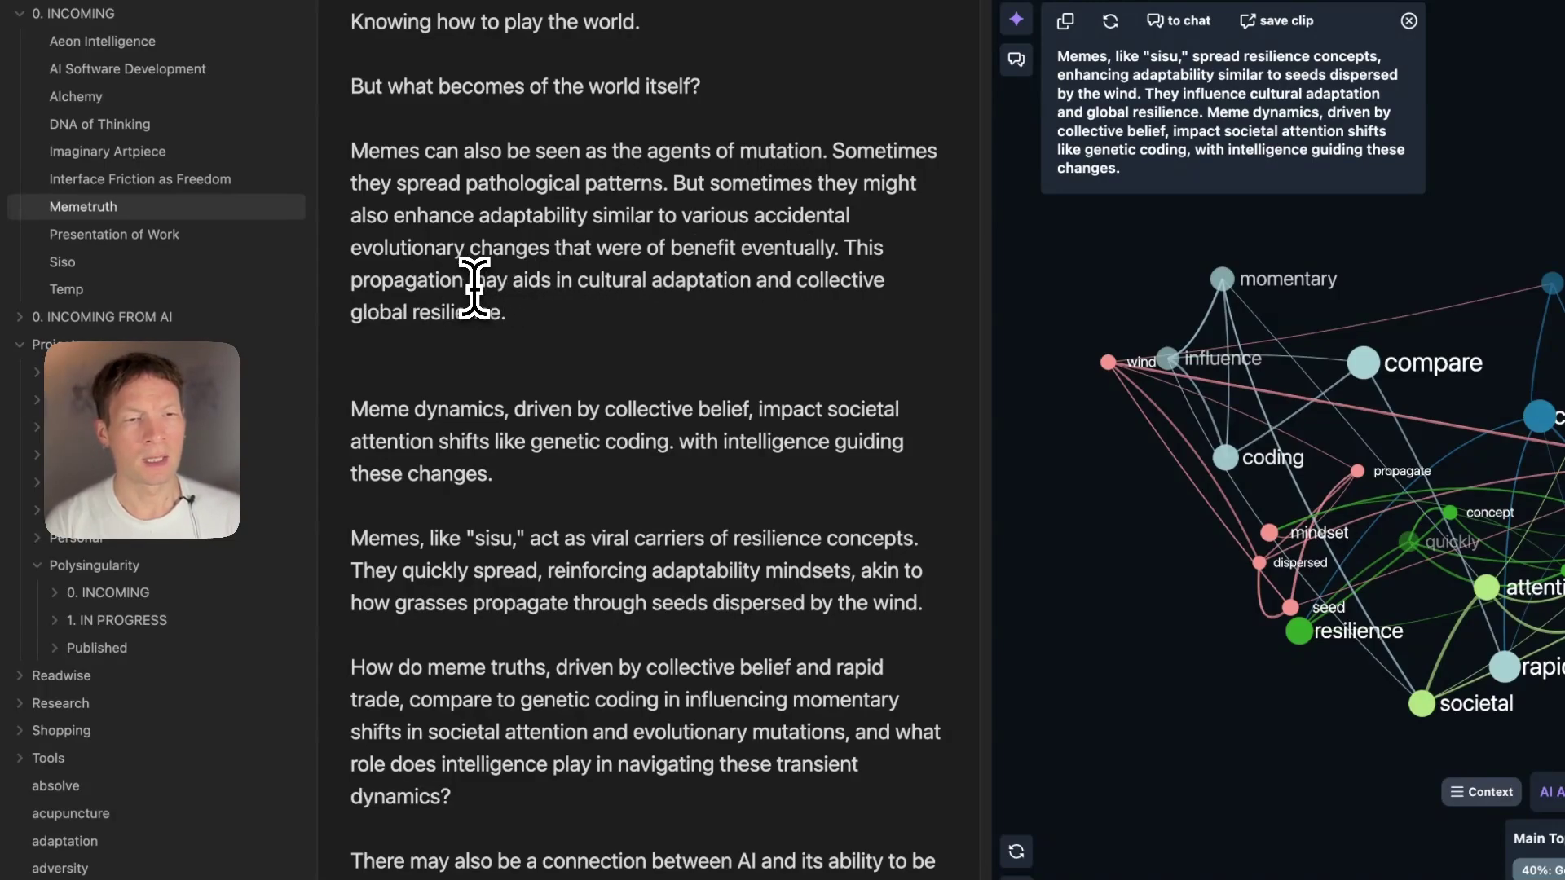
key("Right")
key("Right")
key("Right")
key("Right")
key("BackSpace")
key("BackSpace")
key("BackSpace")
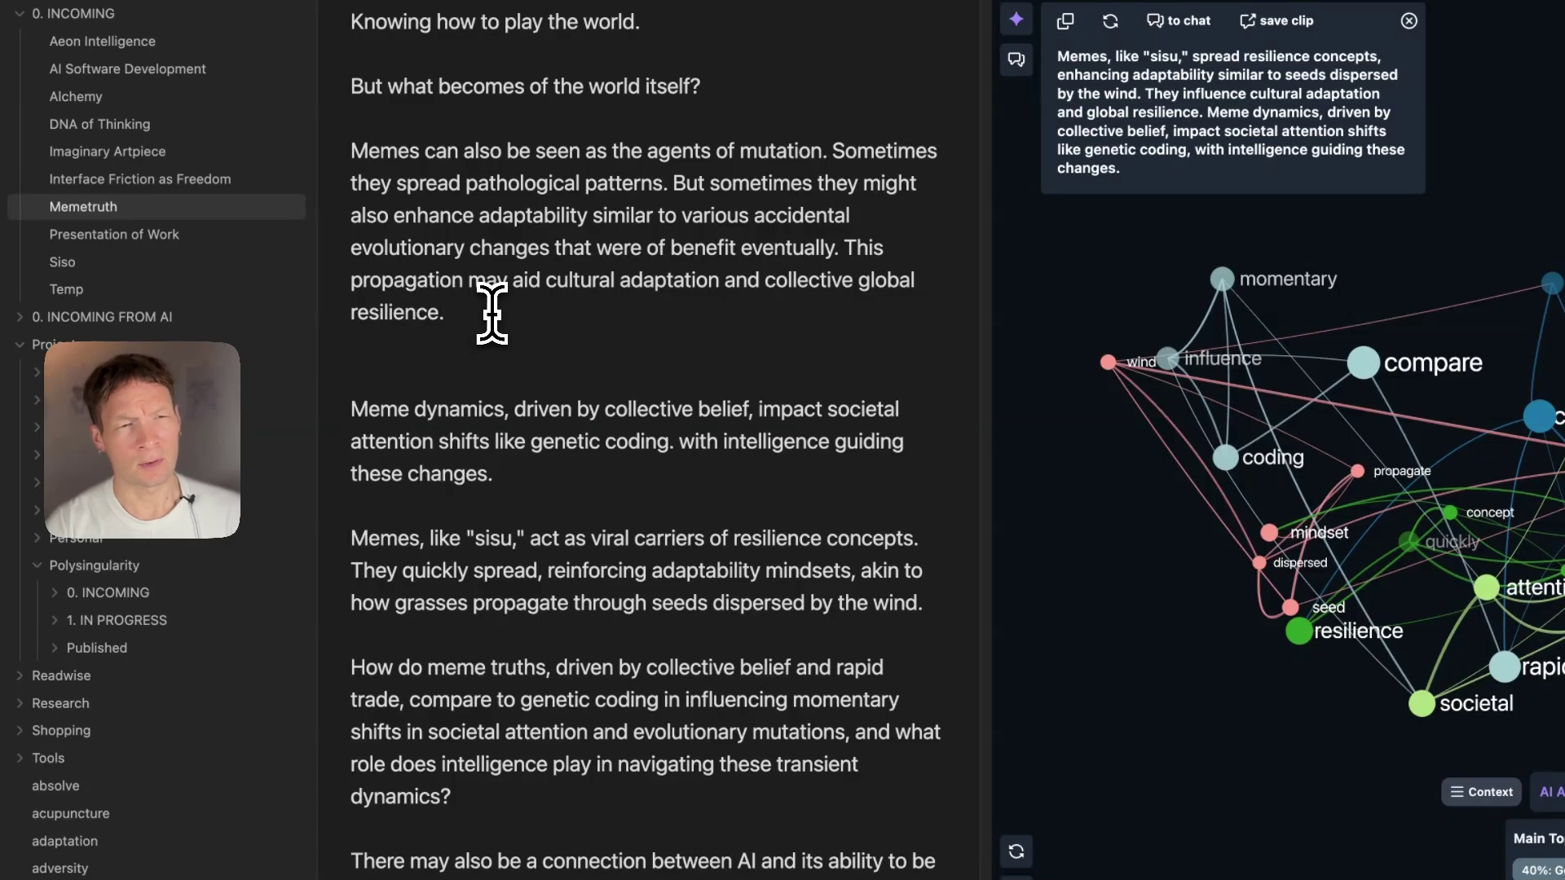
Add "Multiple points of view. Diversification." at the end of the mutation paragraph.
type("tiple points ov")
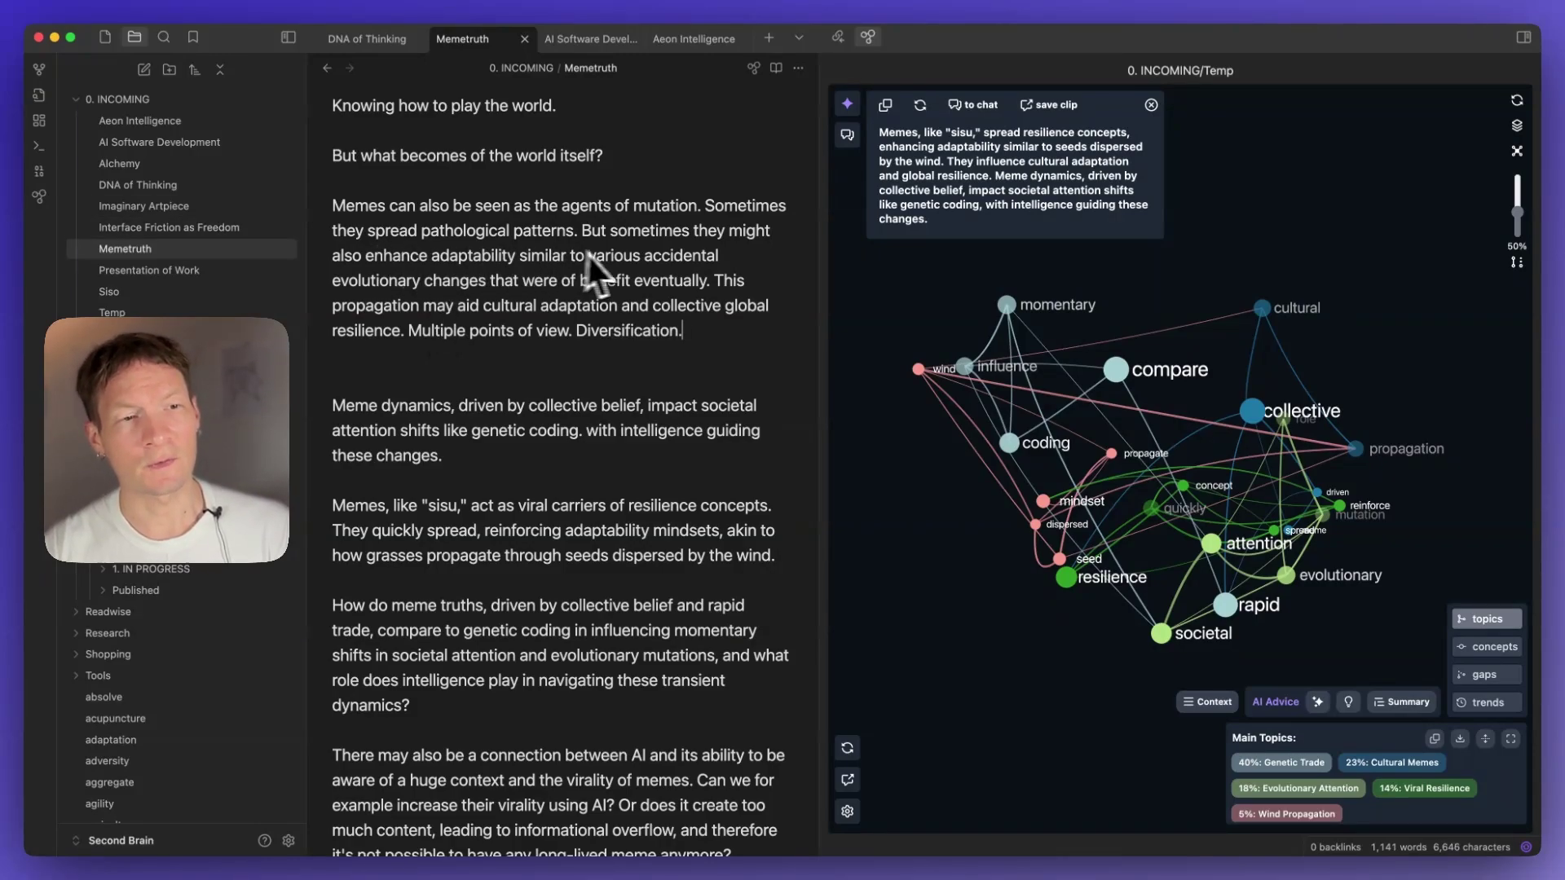
scroll(456, 314, "up", 1)
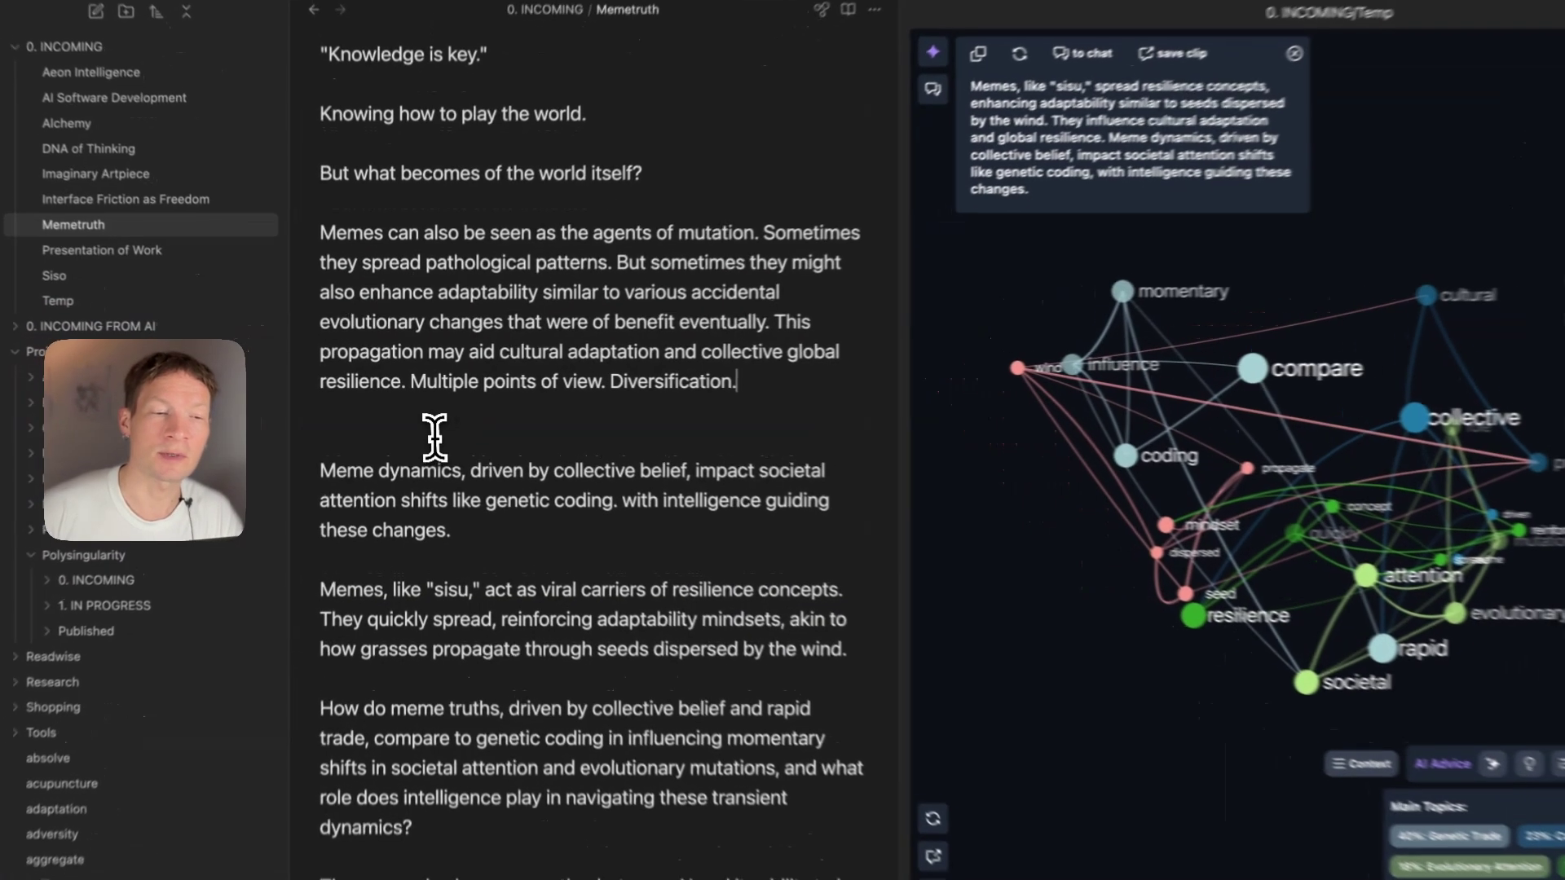
left_click(424, 427)
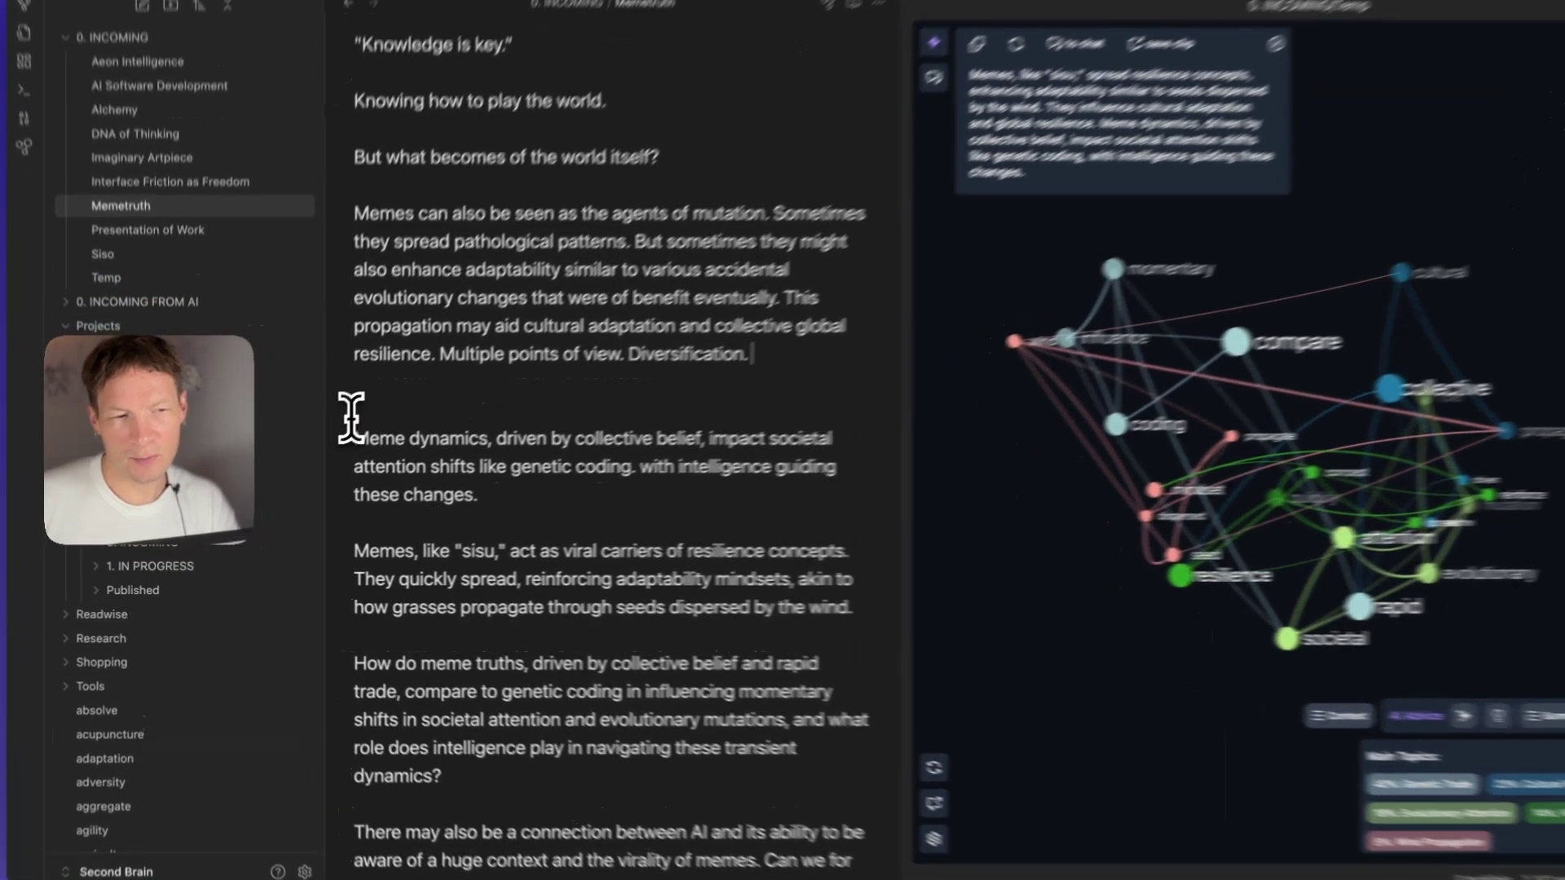
Delete the extra blank line after "Diversification." and insert "AI" before "intelligence guiding these changes" in the Memetruth note.
left_click_drag(388, 399, 467, 485)
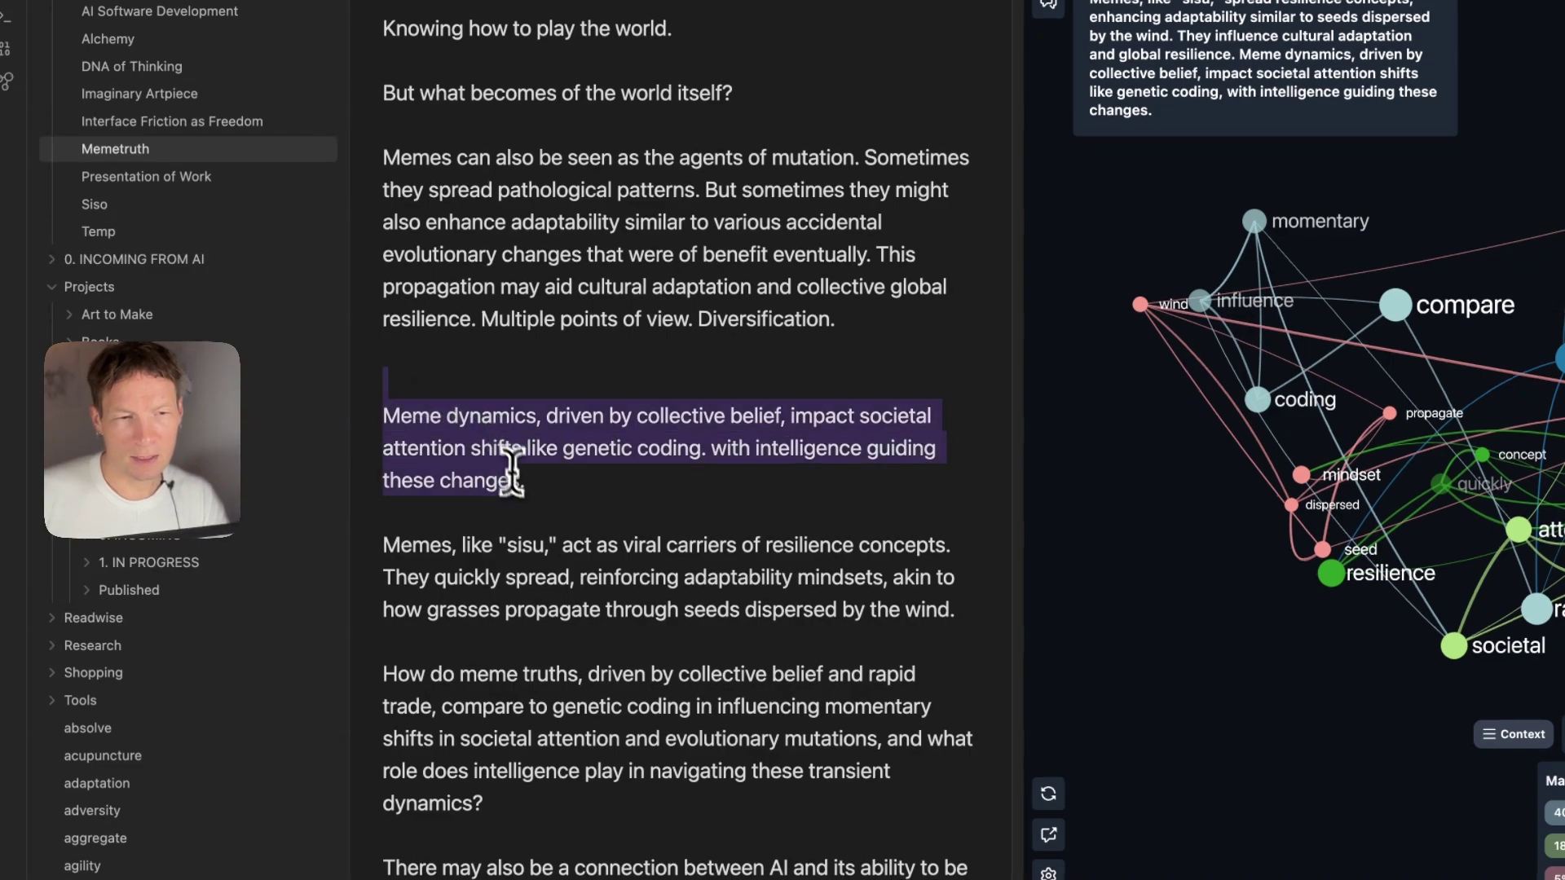
left_click(569, 349)
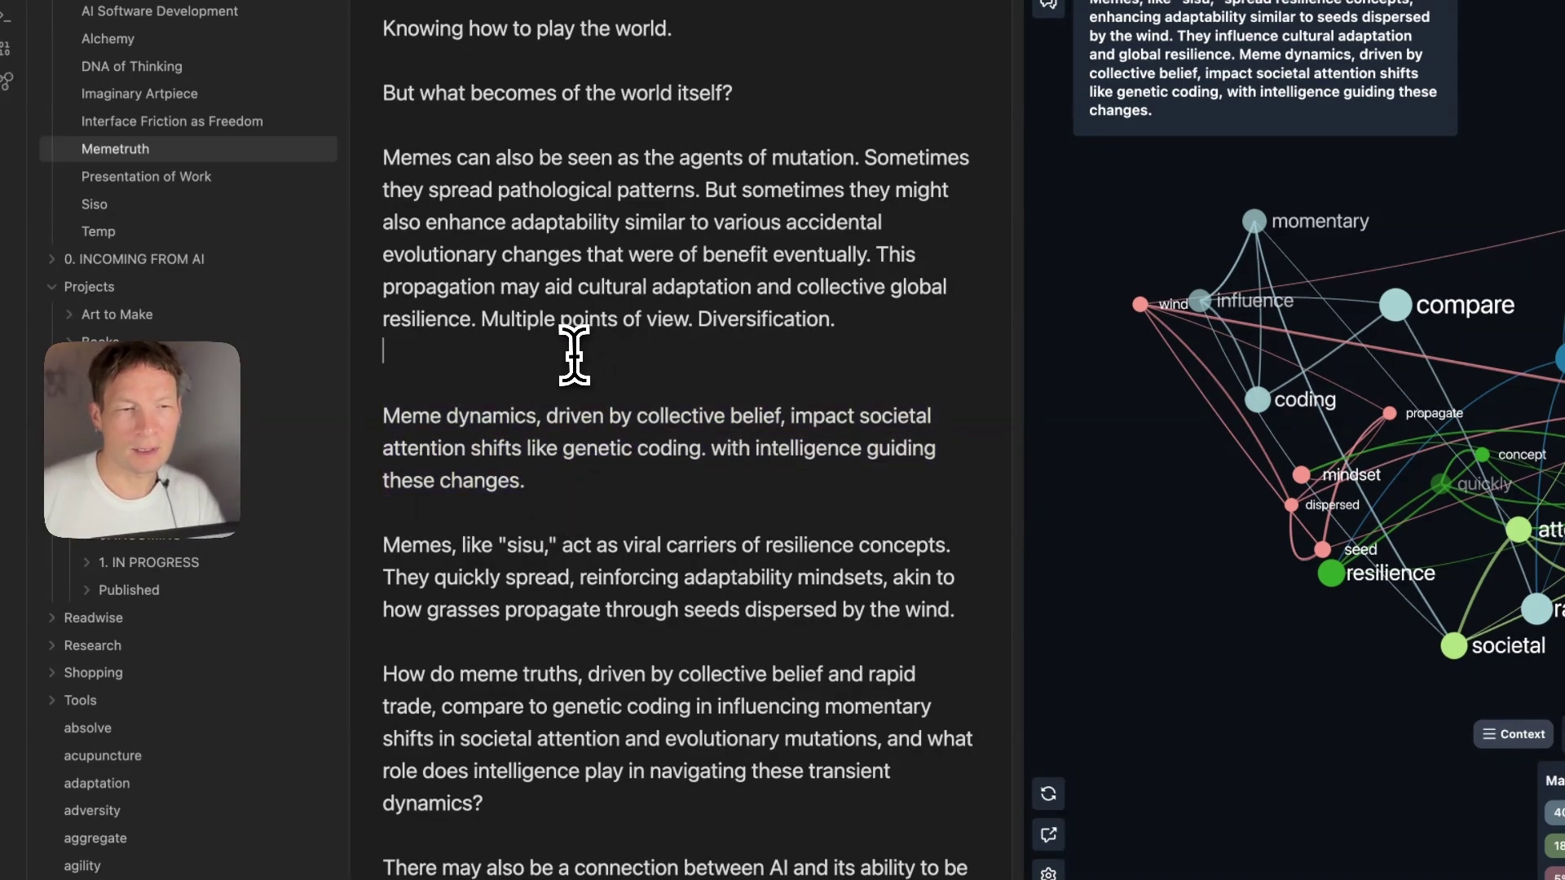
key("BackSpace")
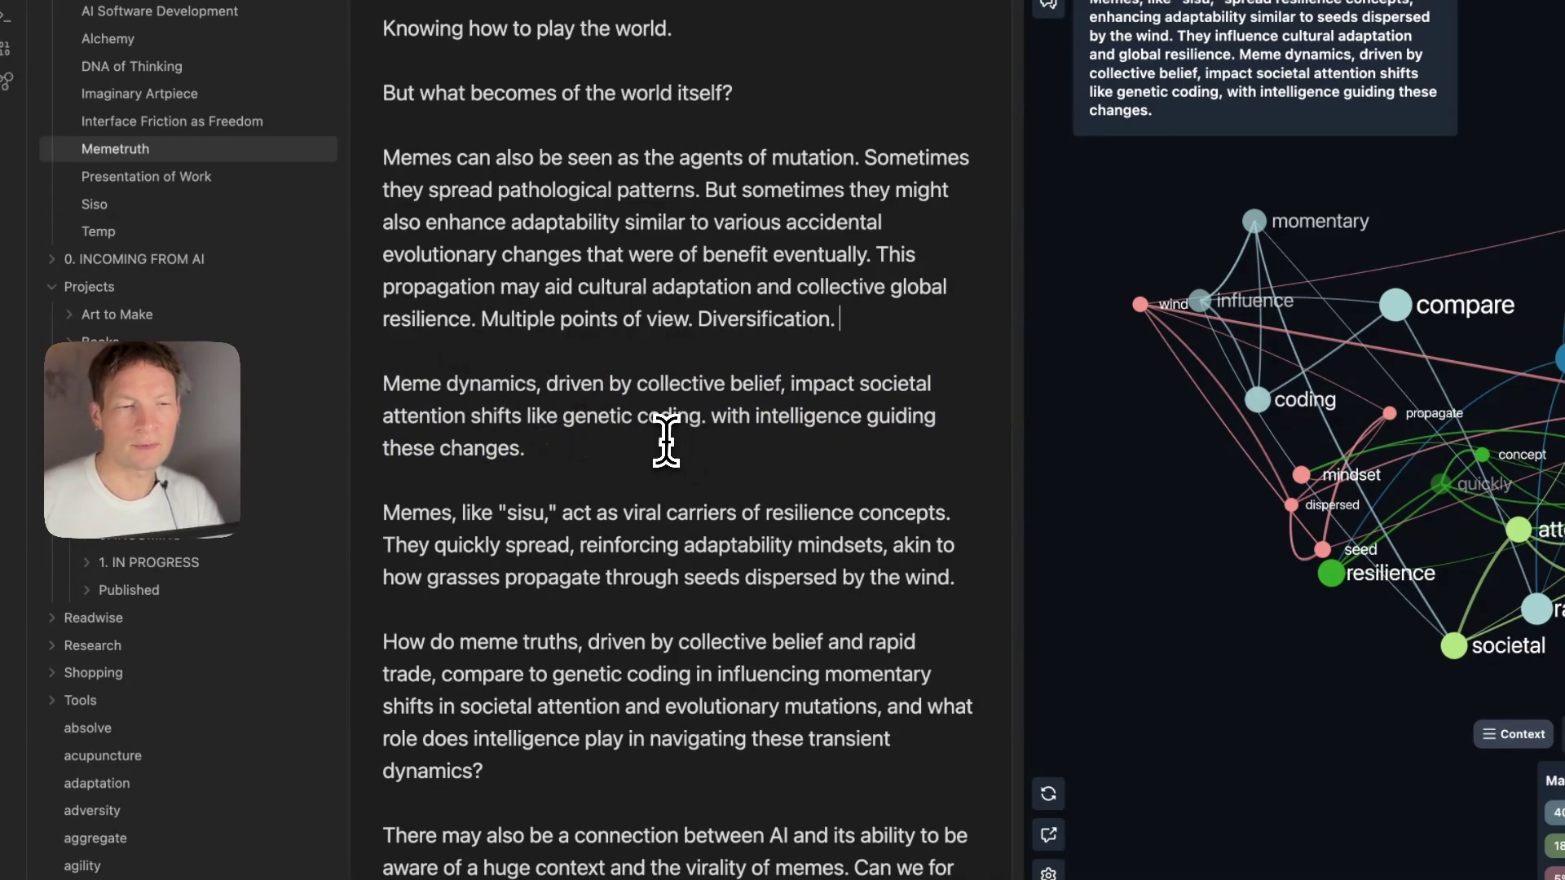
left_click(751, 412)
type("AI")
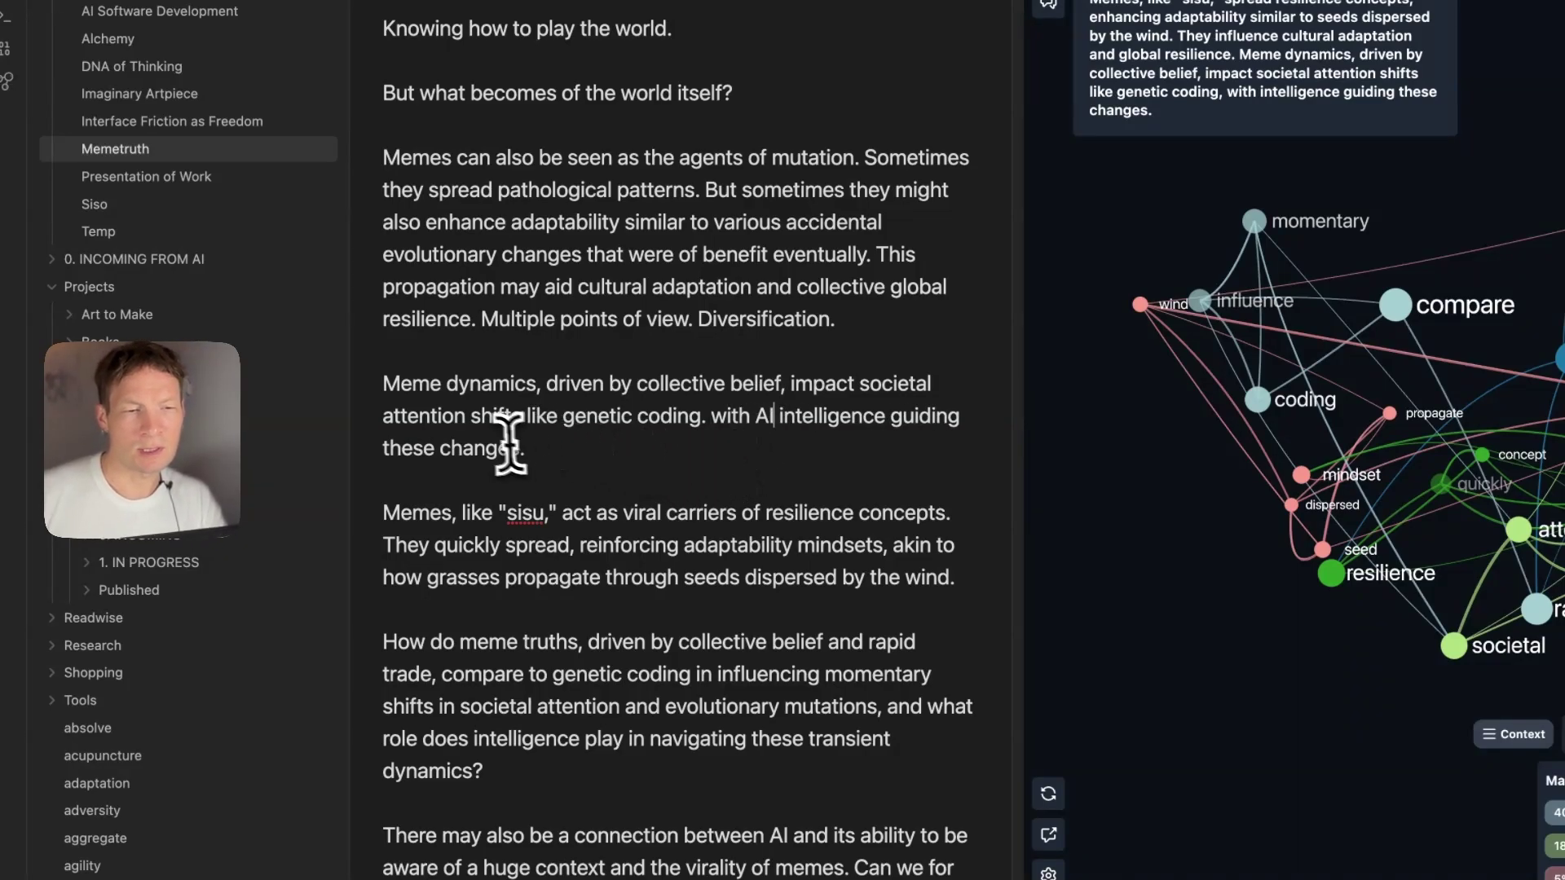
Delete the paragraph beginning "Memes, like "sisu," act as viral carriers" from the Memetruth note.
left_click(543, 452)
left_click_drag(477, 603, 359, 491)
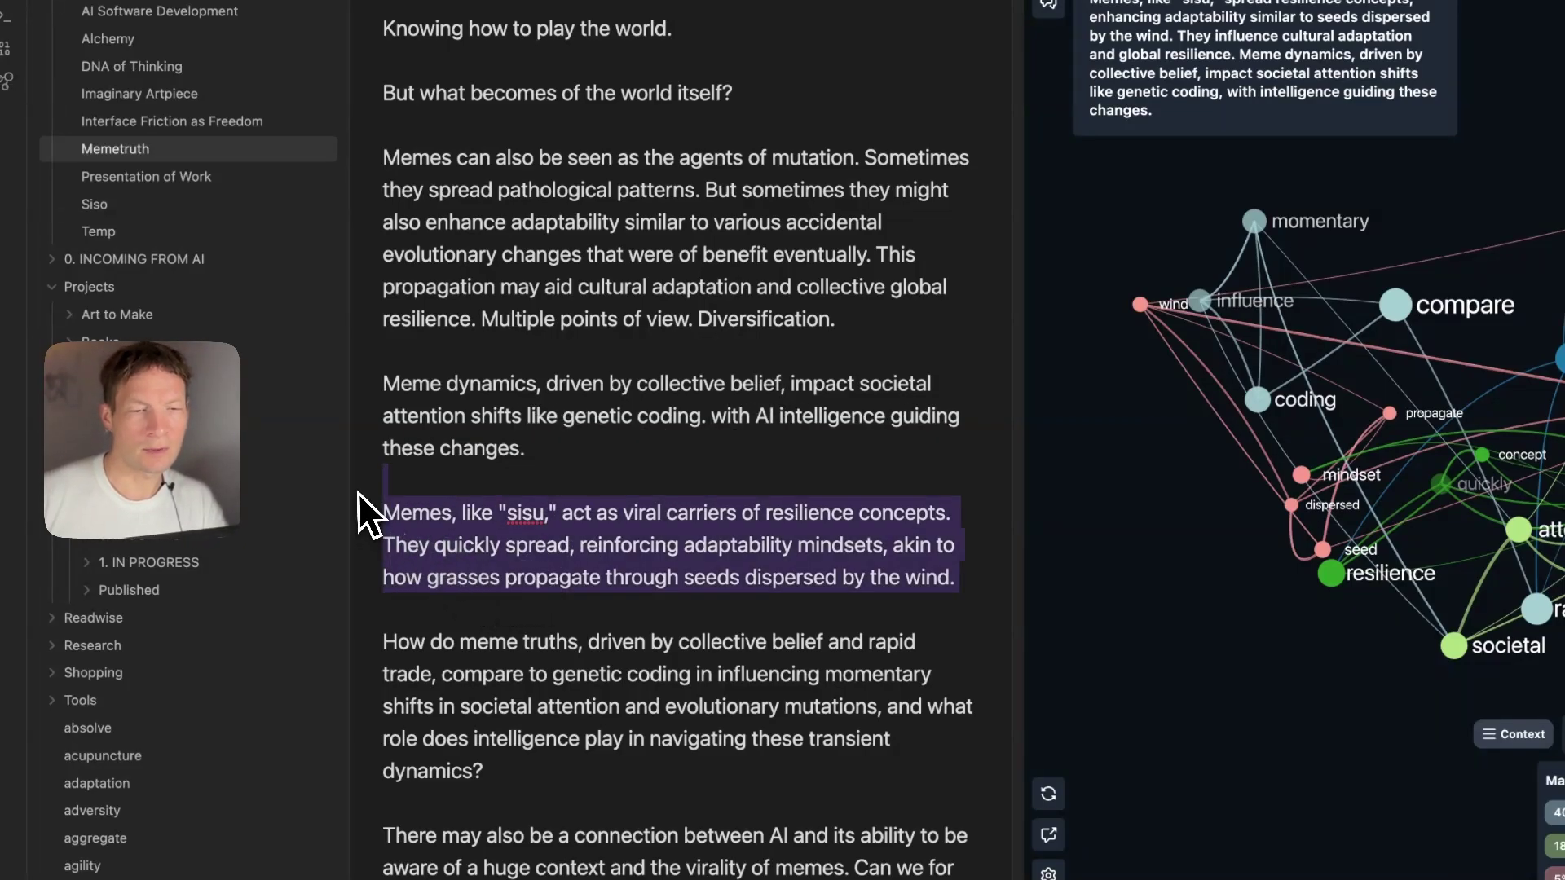
key("BackSpace")
Delete the paragraph beginning "How do meme truths, driven by collective belief".
left_click_drag(526, 681, 326, 512)
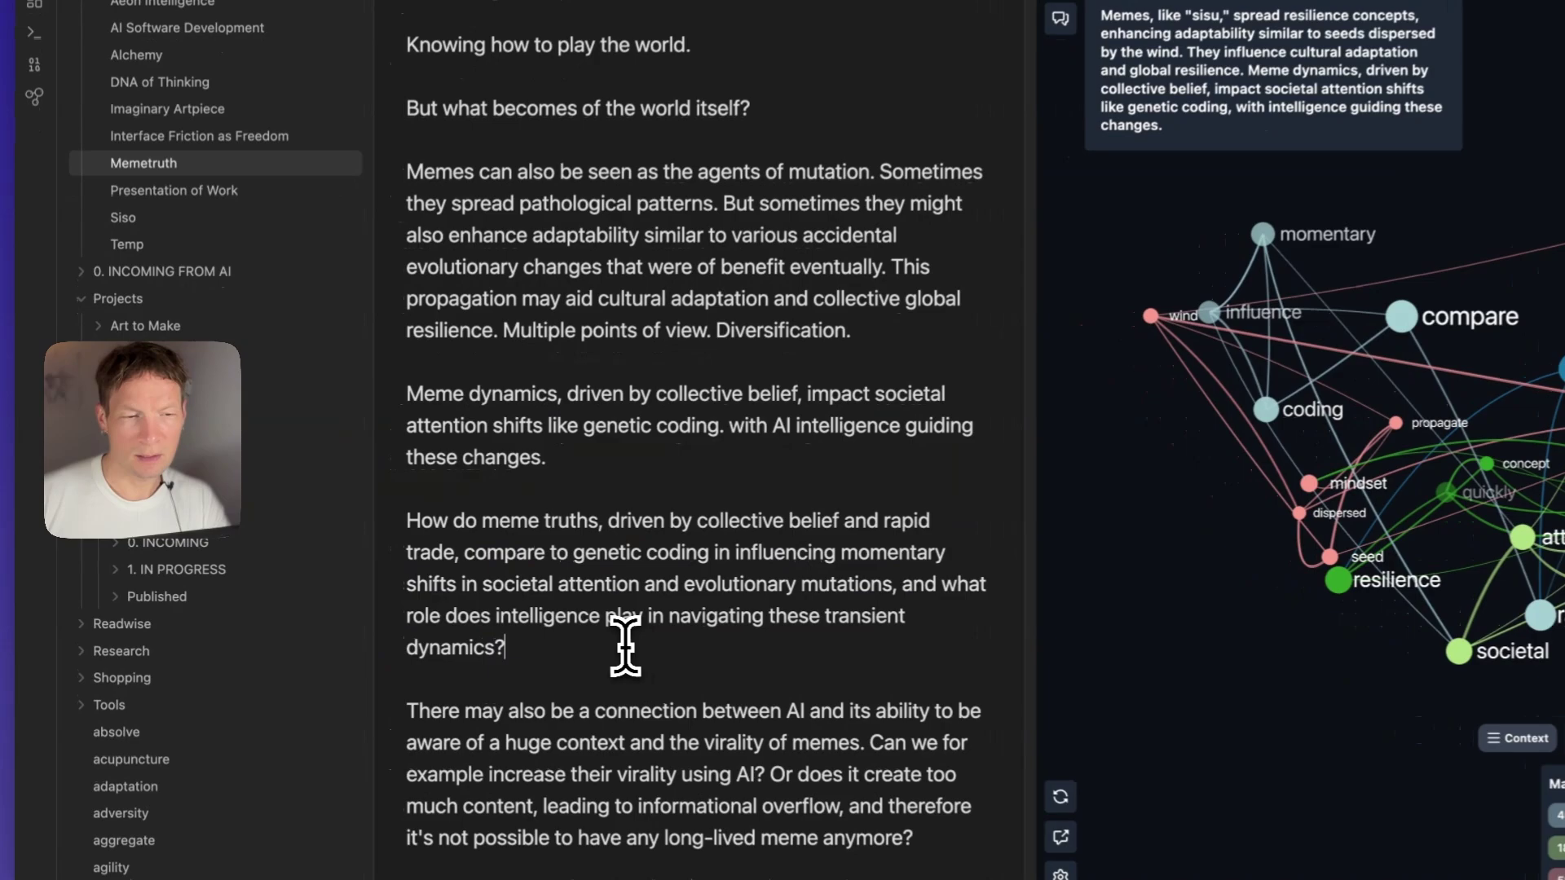
left_click_drag(411, 630, 396, 603)
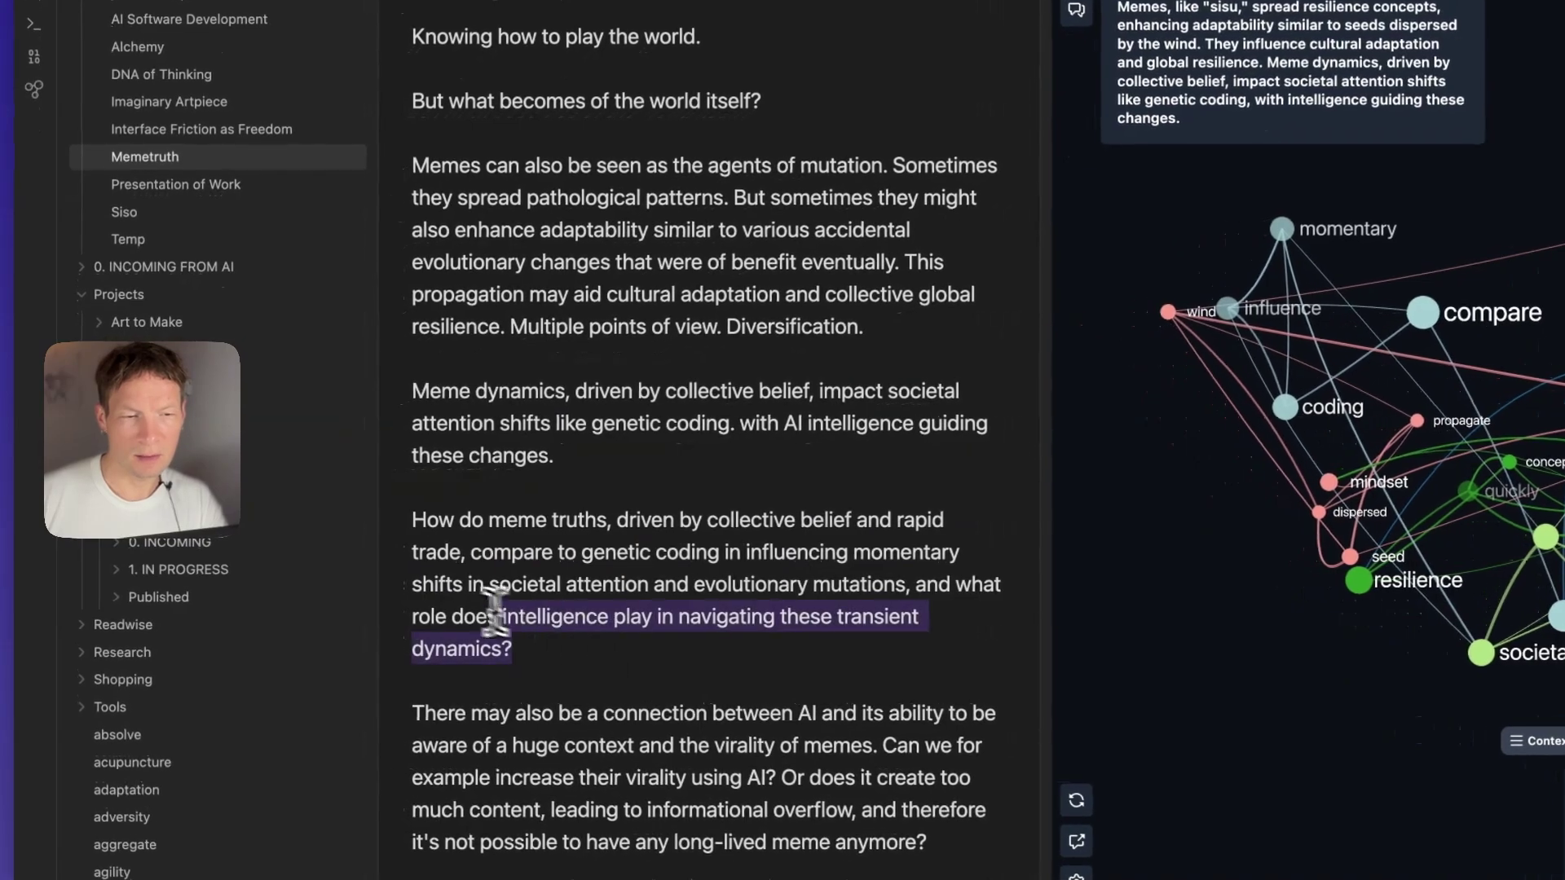
left_click_drag(495, 611, 412, 513)
key("BackSpace")
key("BackSpace")
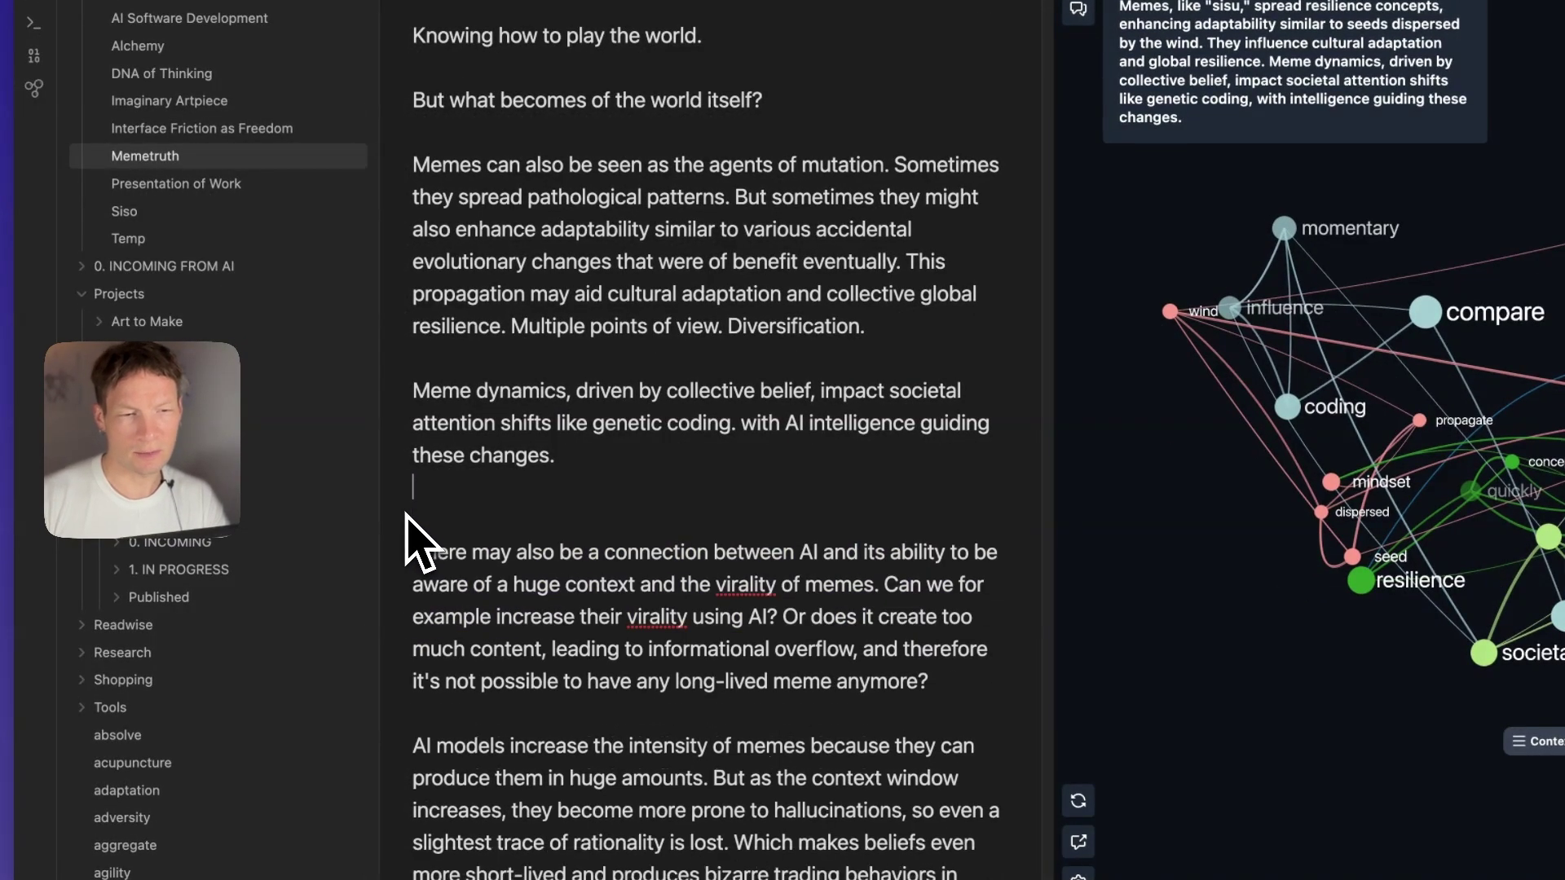
Replace the Temp note's content with Memetruth's two paragraphs from "There may also be a connection between AI" to "Fuelled by algorithms.".
scroll(489, 571, "down", 3)
left_click_drag(772, 723, 403, 397)
left_click(128, 238)
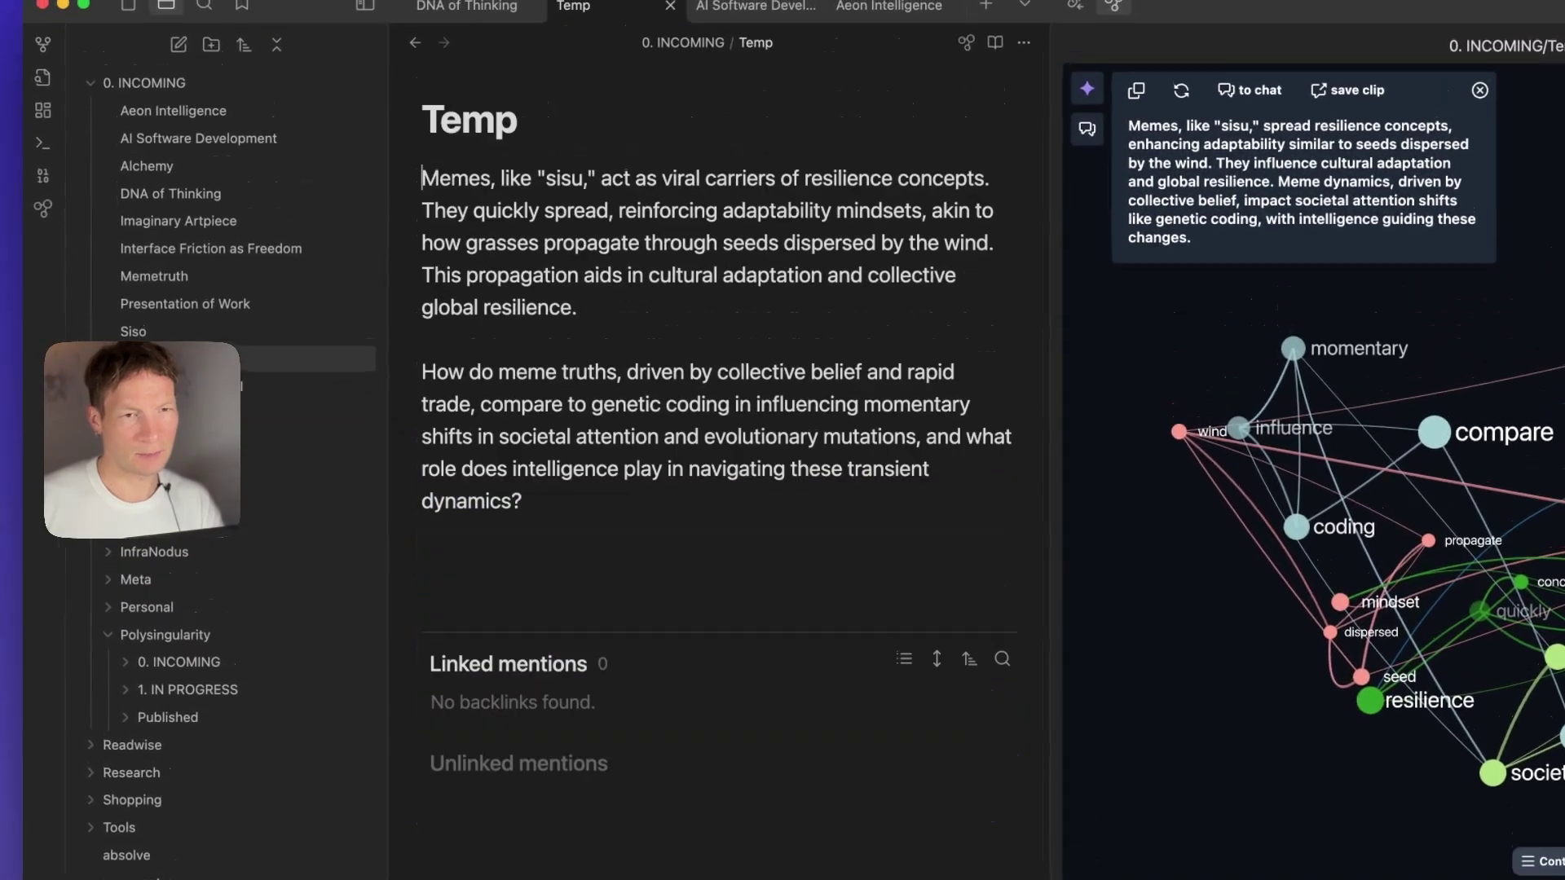
key("ctrl+a")
type("There may also be a connection between AI and its ability to be aware of a huge context and the virality of memes. Can we for example increase their virality using AI? Or does it create too much content, leading to informational overflow, and therefore it's not possible to have any long-lived meme anymore?  AI models increase the intensity of memes because they can produce them in huge amounts. But as the context window increases, they become more prone to hallucinations, so even a slight element of rationality is lost. Which makes beliefs even more short-lived and produces bizarre trading behaviors in meme-driven markets. Fuelled by algorithms.")
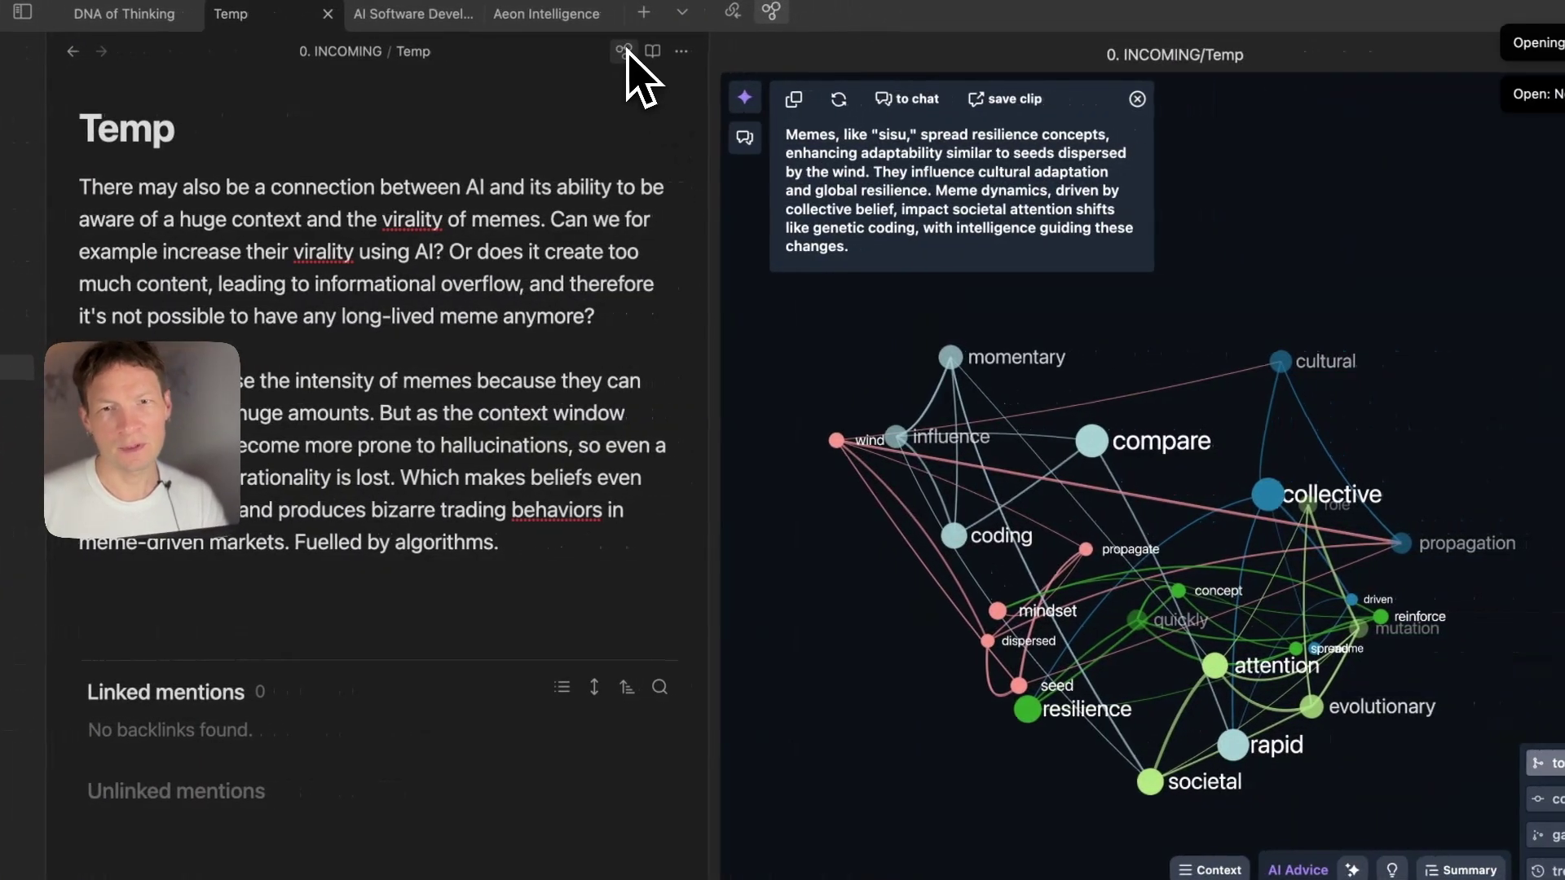
Regenerate the knowledge graph from the Temp note and rotate it to examine the concept clusters.
left_click(625, 51)
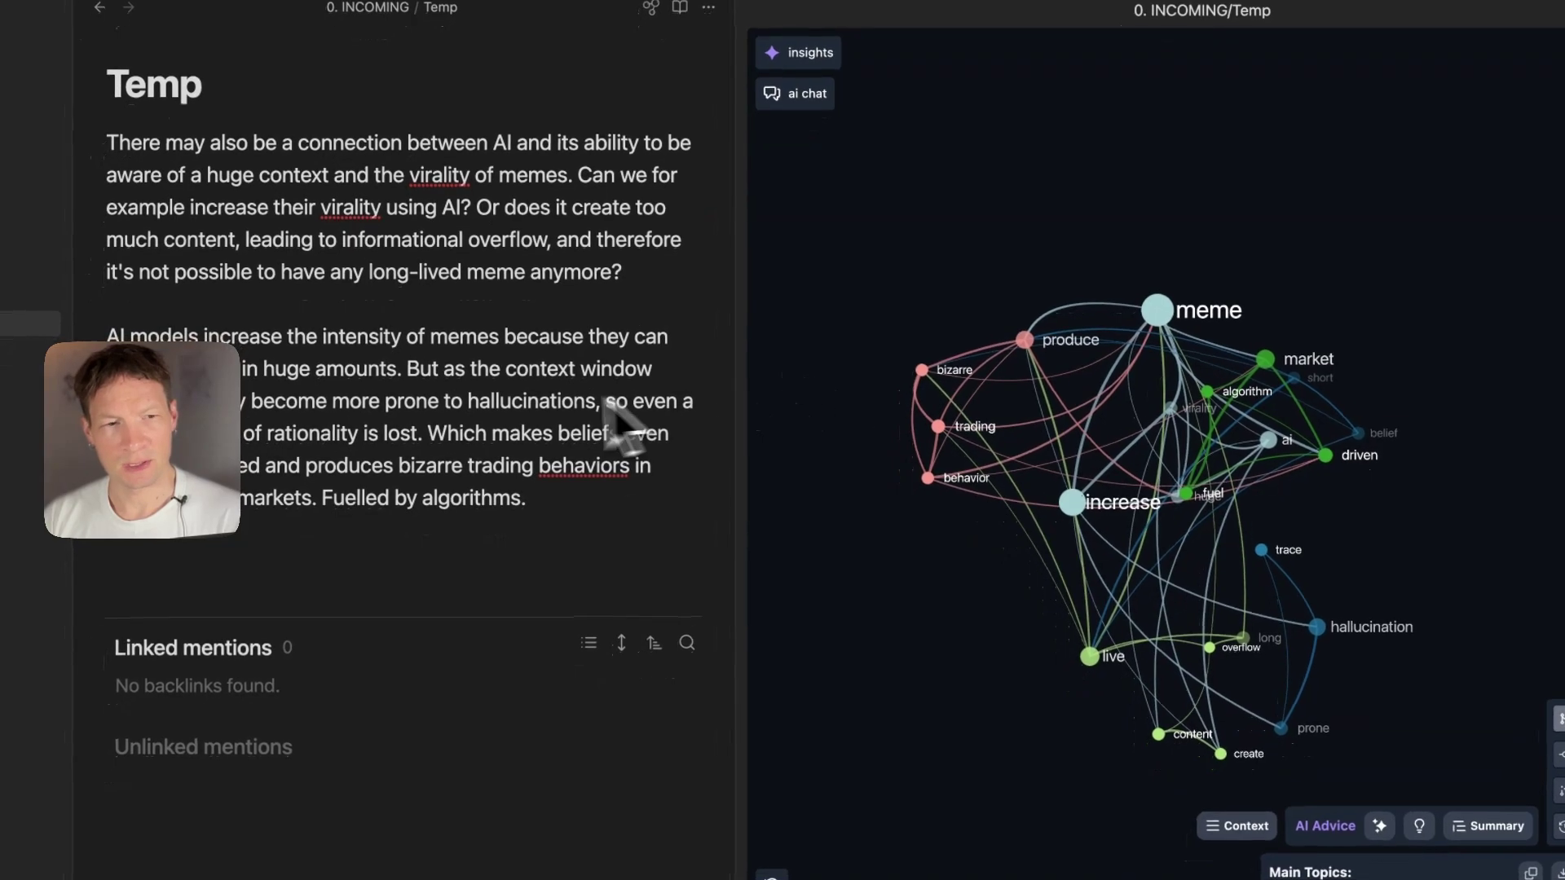
mouse_move(1170, 454)
left_mouse_down()
mouse_move(986, 546)
mouse_move(1002, 524)
mouse_move(905, 478)
mouse_move(1176, 440)
left_mouse_up()
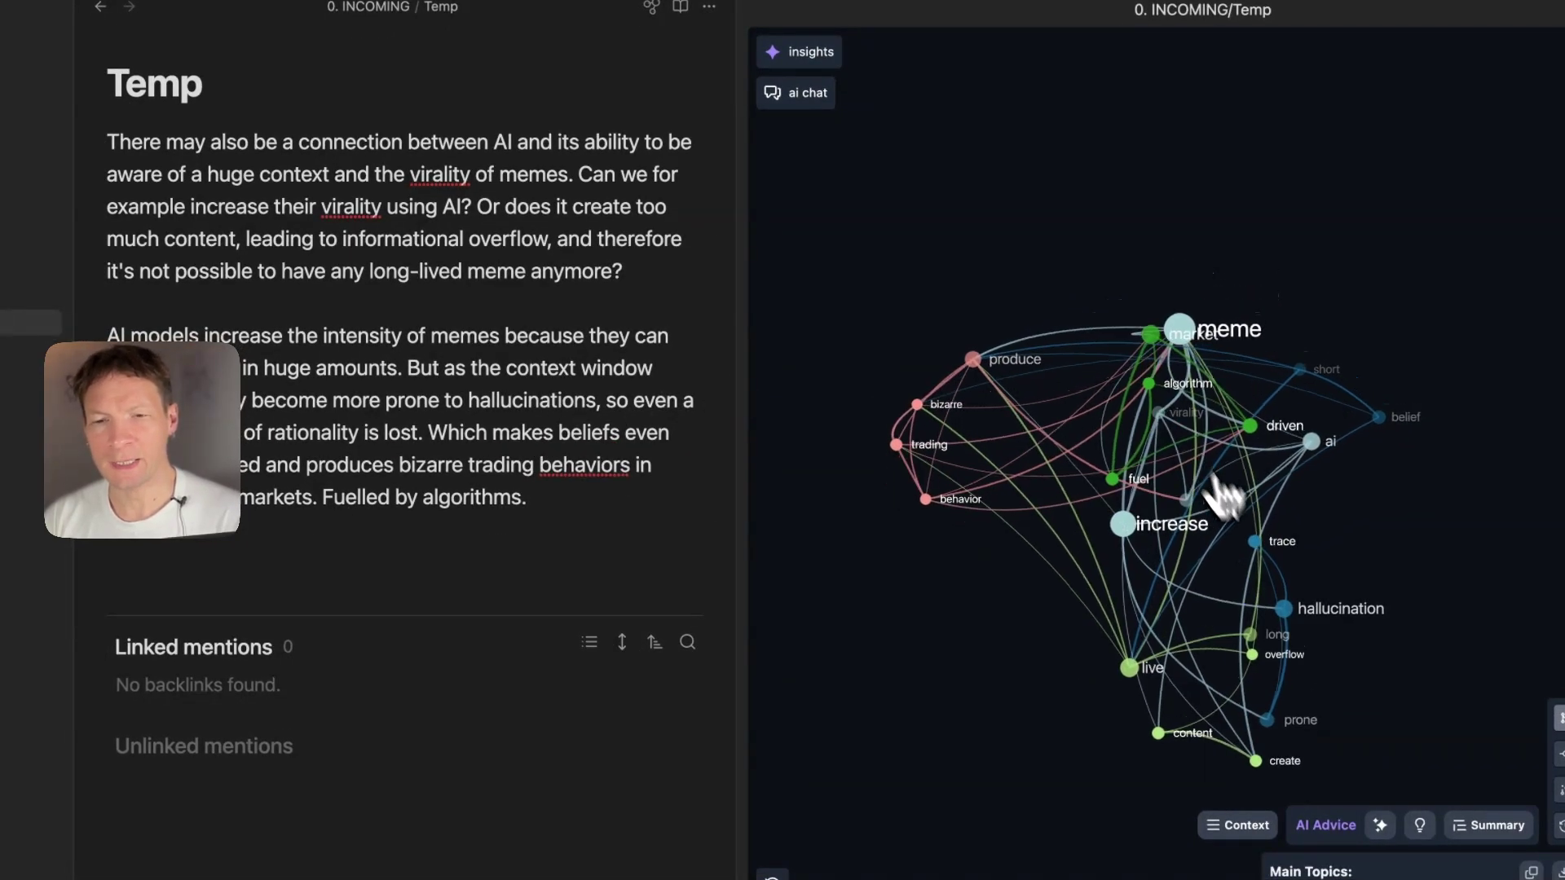
left_click_drag(1223, 498, 1088, 506)
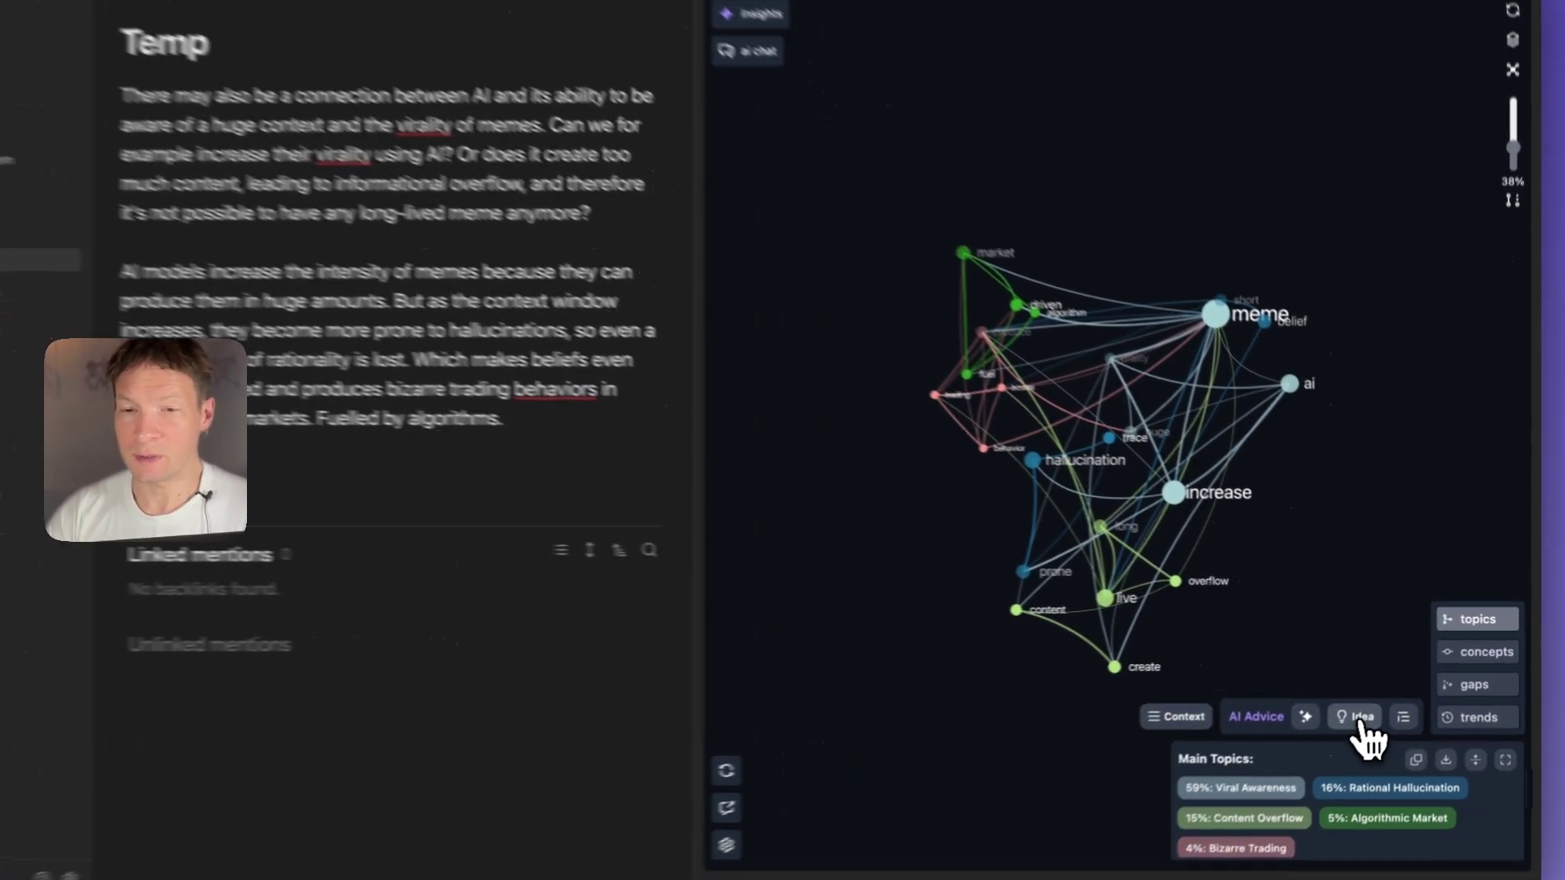
Generate an AI idea from the Temp graph and paste it into the Memetruth note below the "Meme dynamics" paragraph.
left_click(1388, 706)
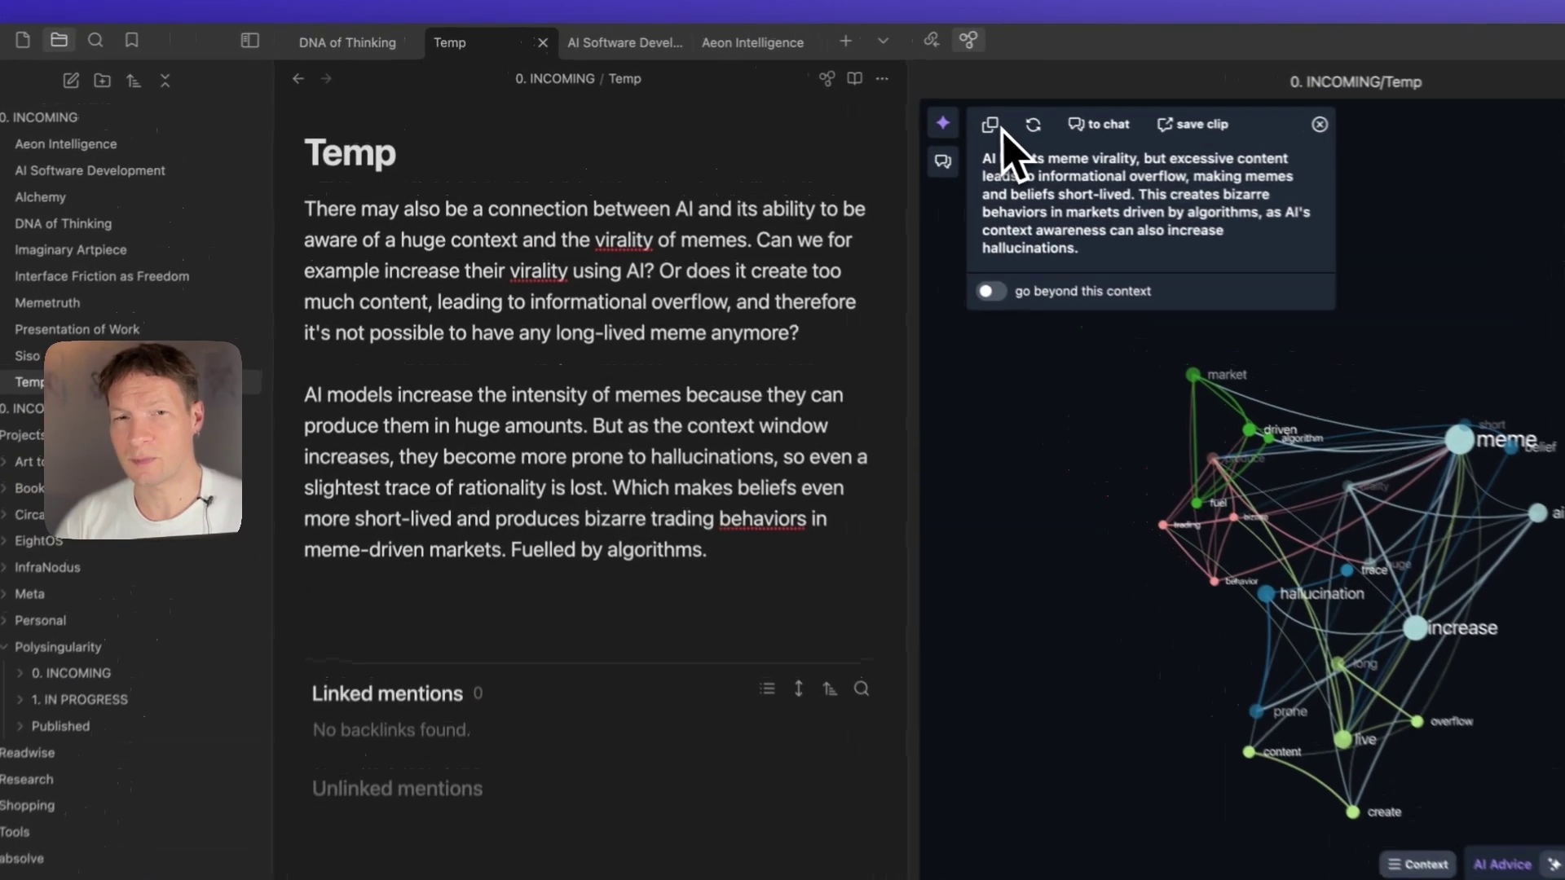
left_click(991, 124)
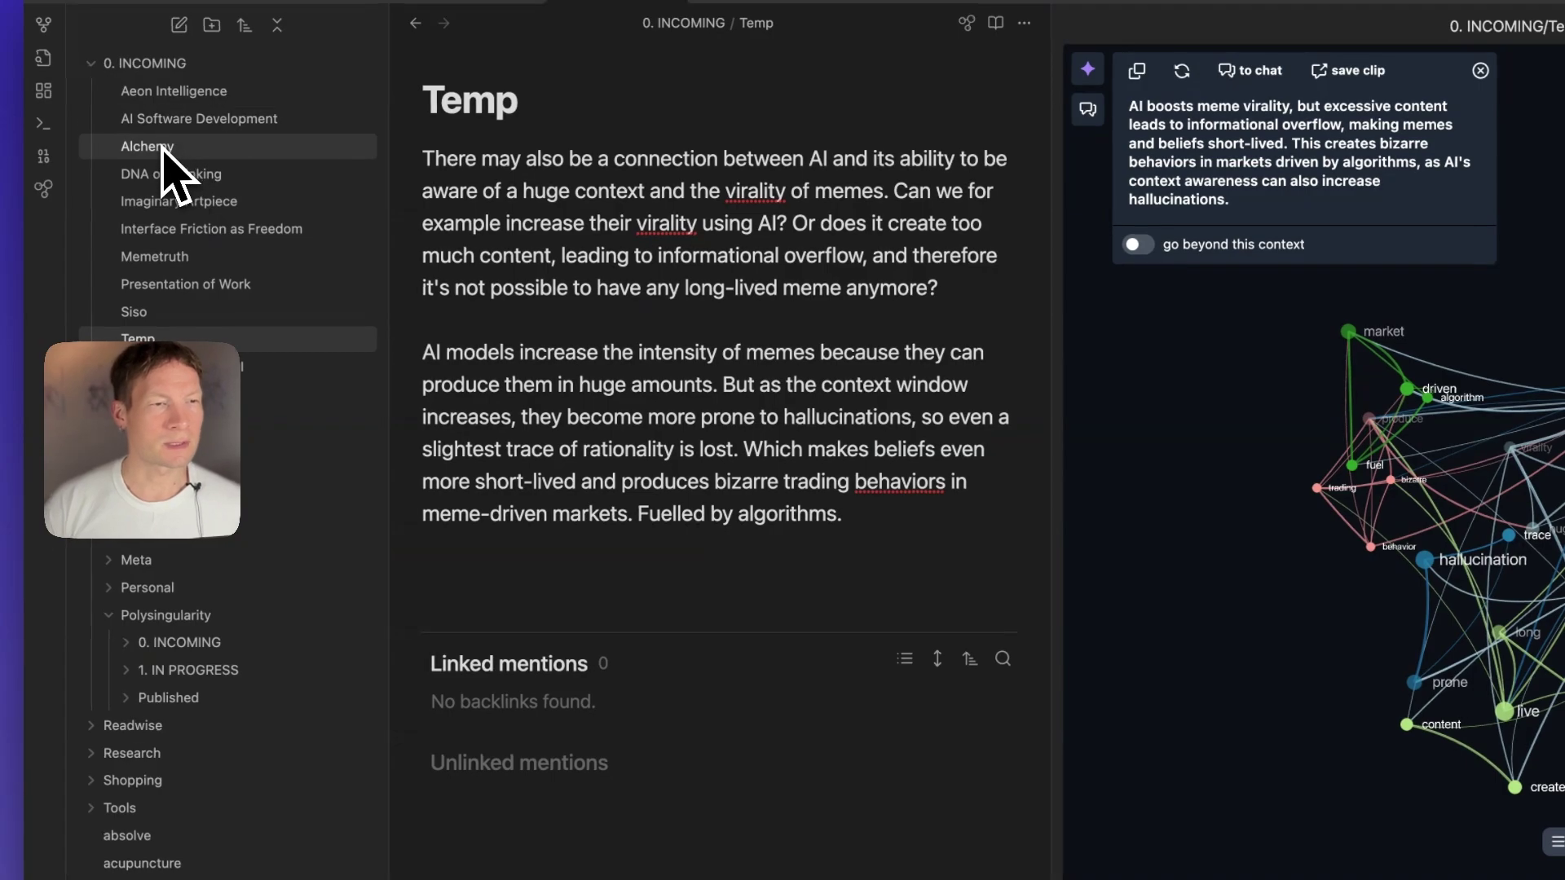
left_click(159, 147)
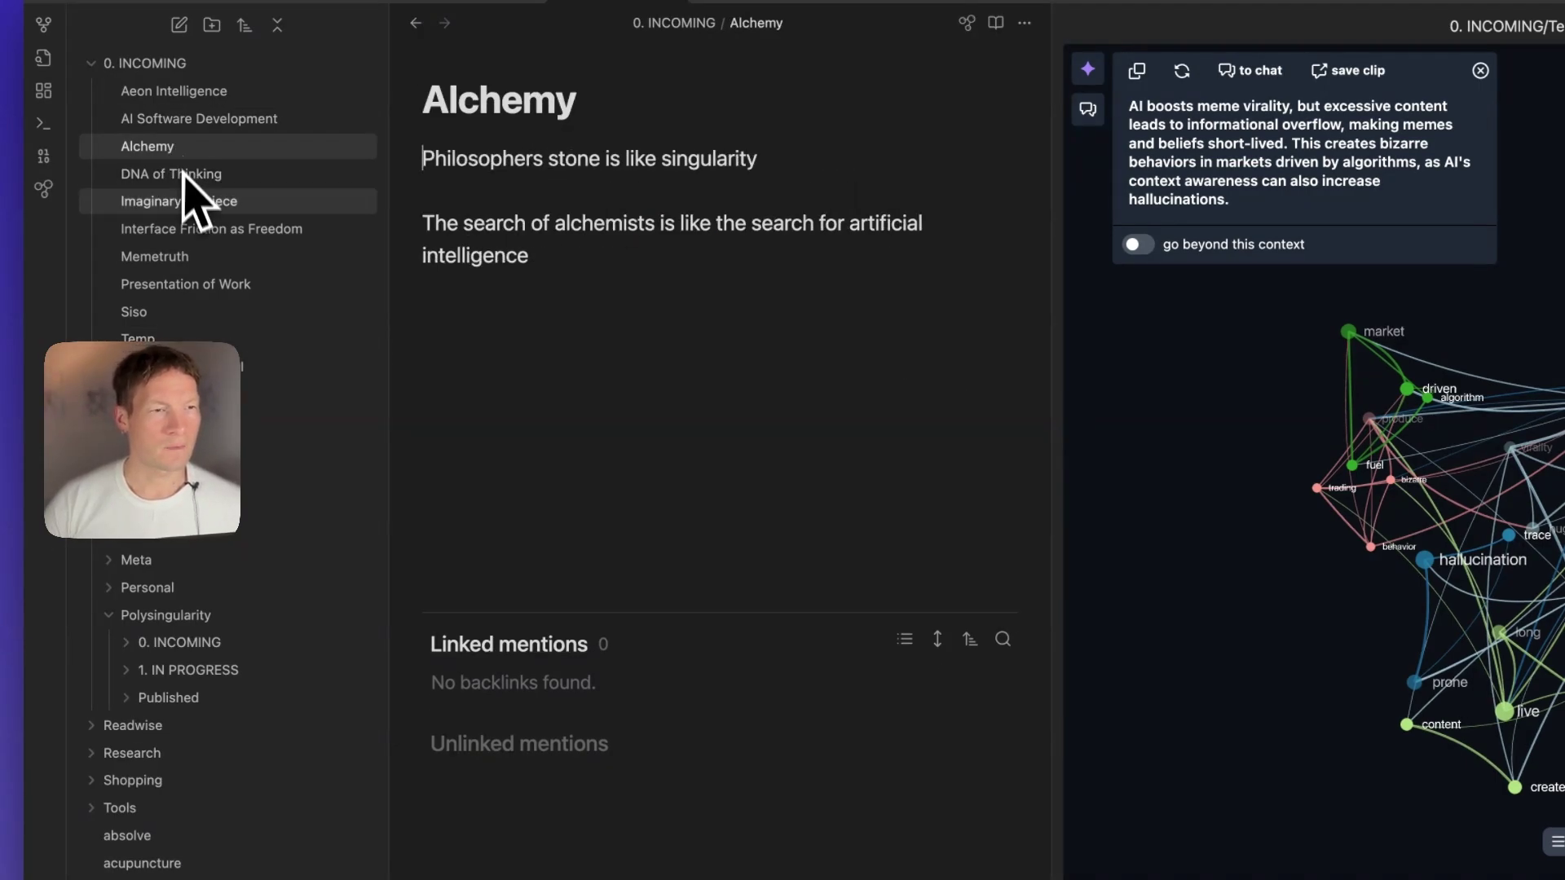
left_click(180, 258)
scroll(723, 567, "down", 10)
scroll(724, 566, "down", 15)
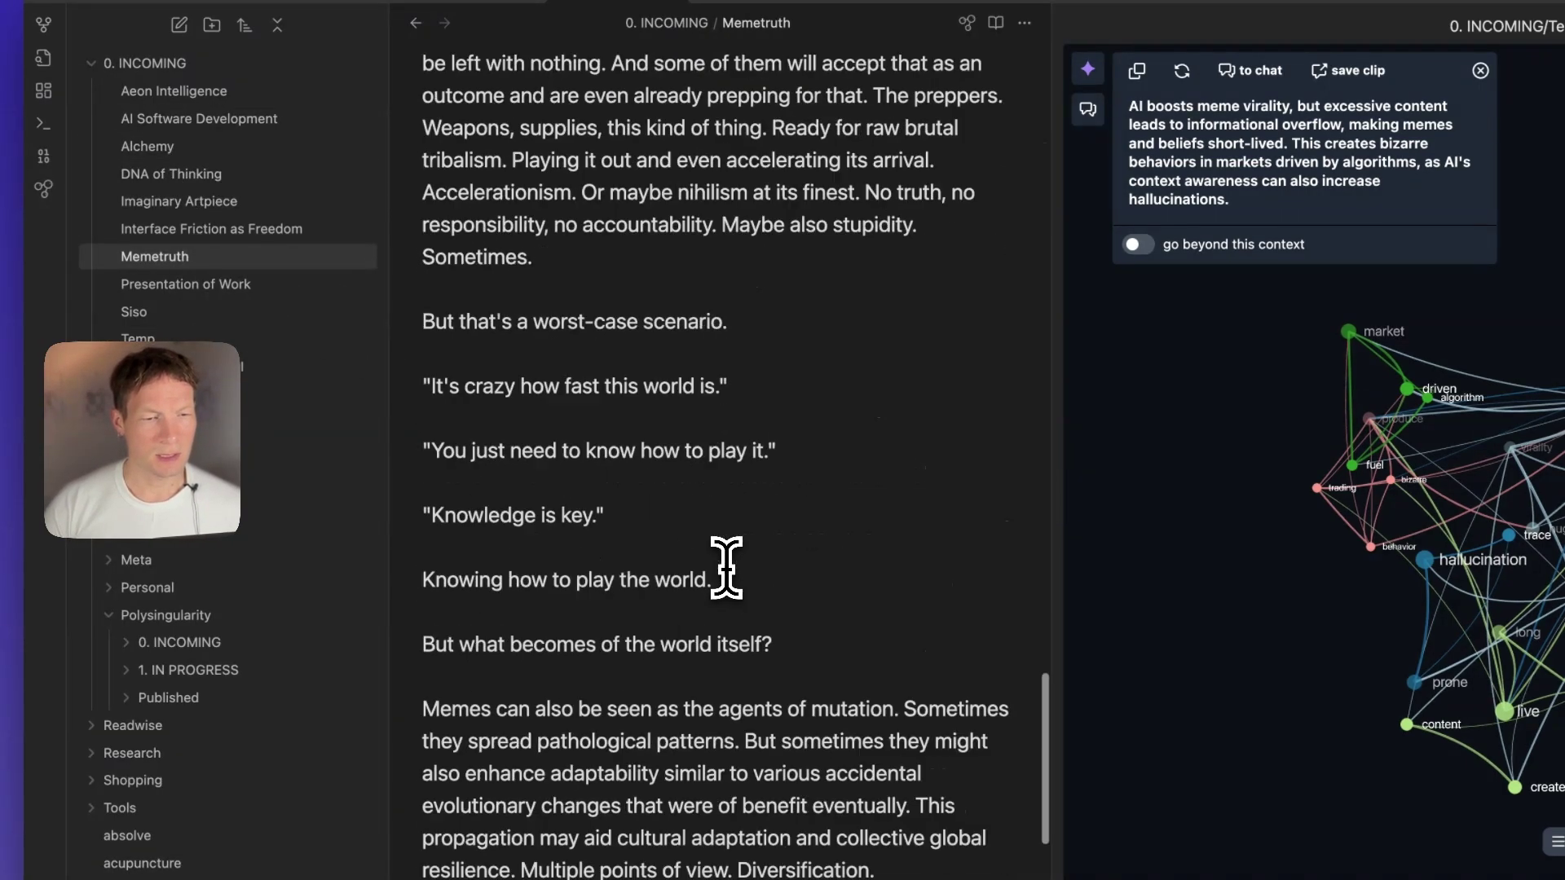
left_click(566, 639)
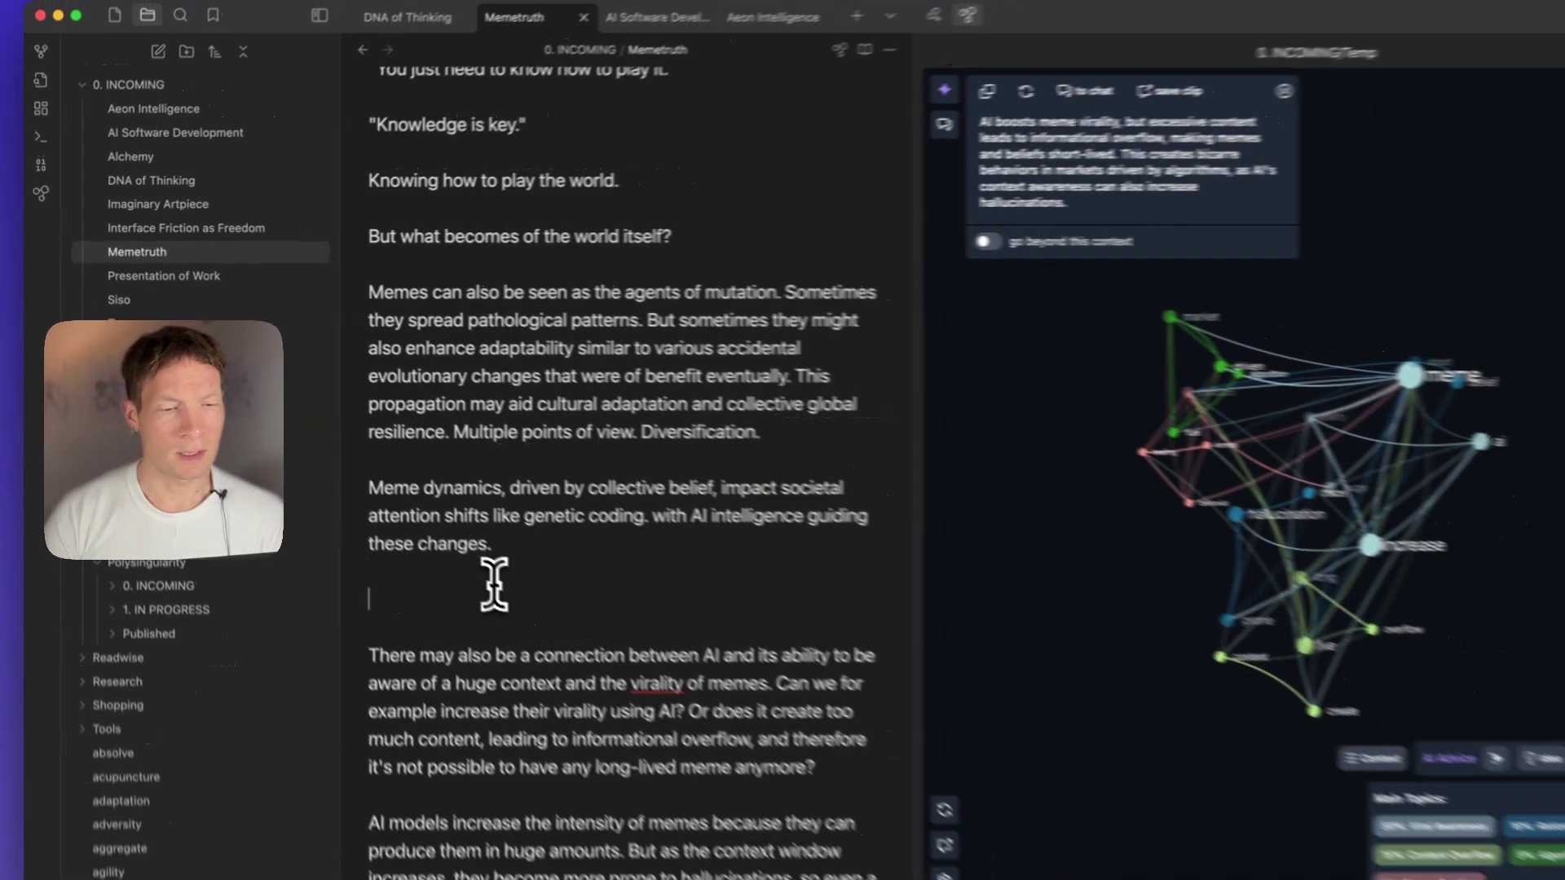
key("super+v")
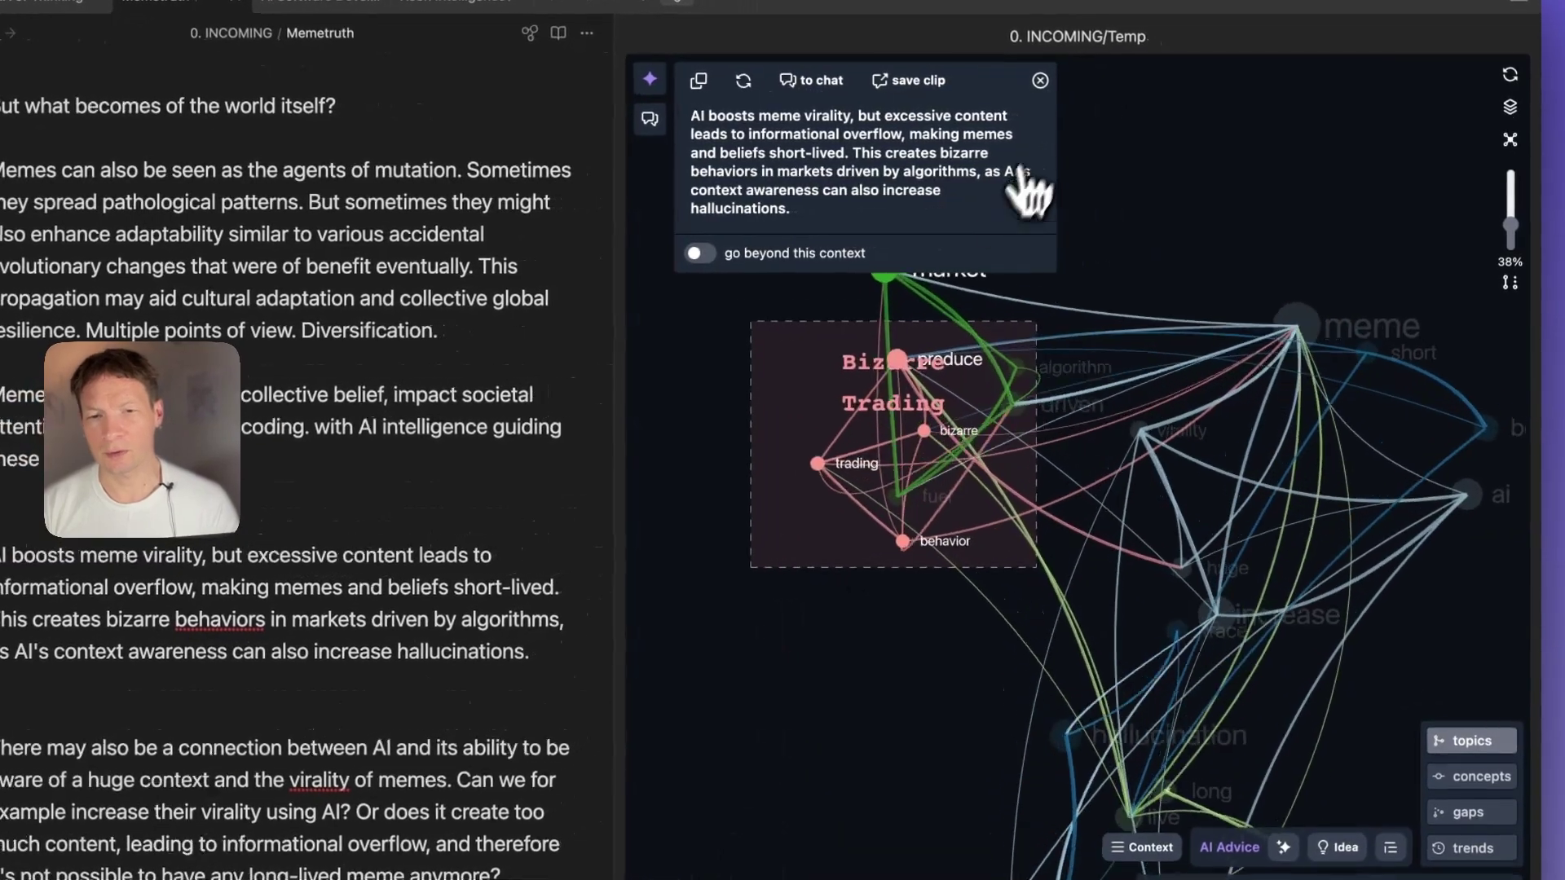
Reset the graph selections and generate an AI idea for the Viral Awareness topic.
left_click(1040, 80)
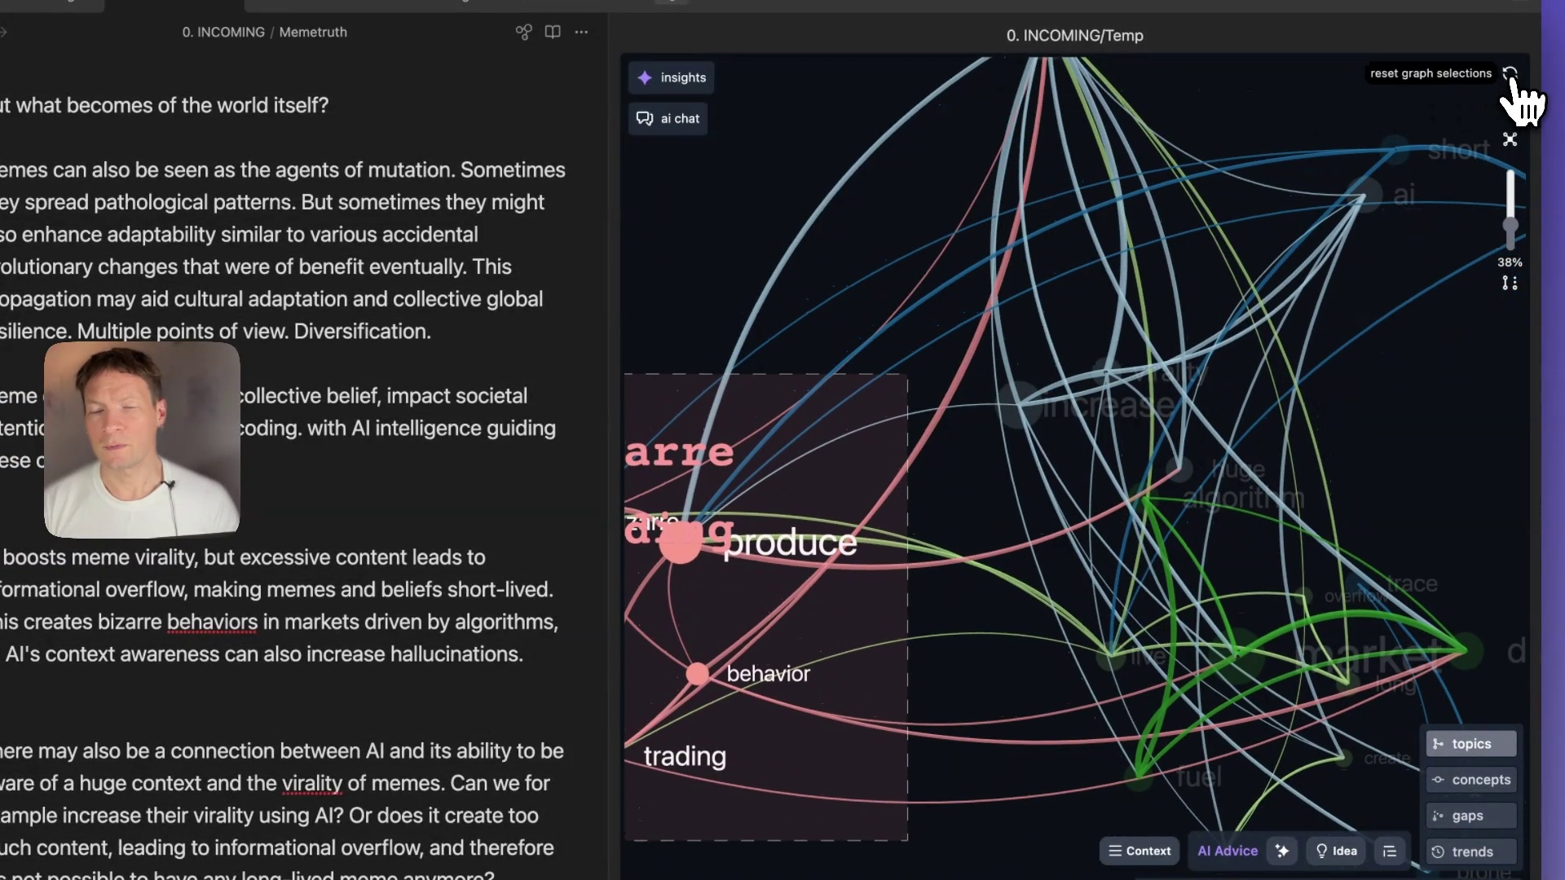
left_click(1509, 75)
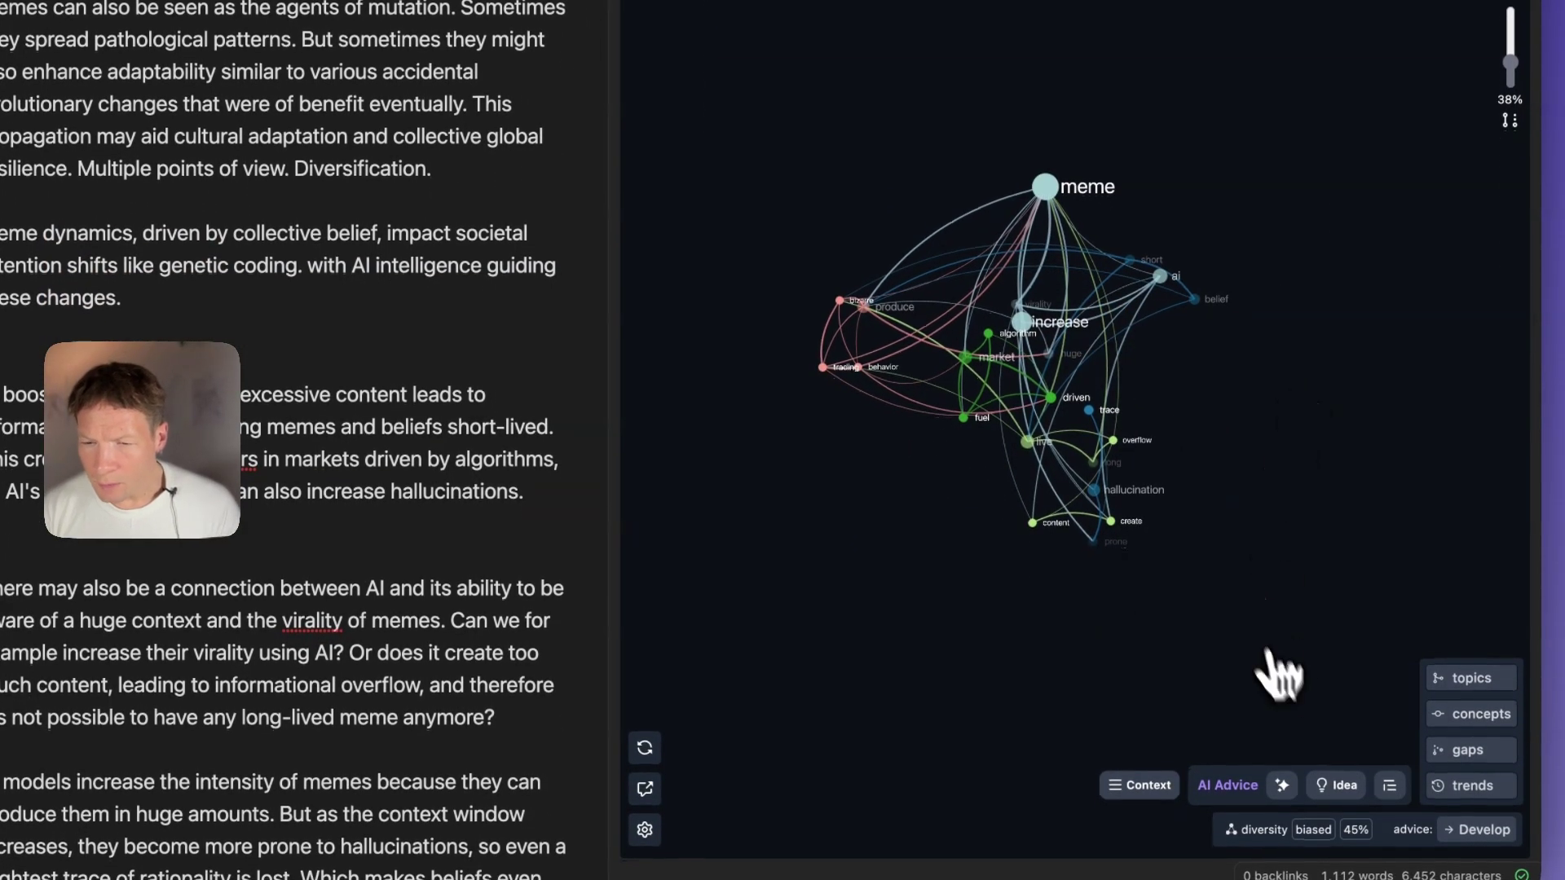
left_click(1459, 679)
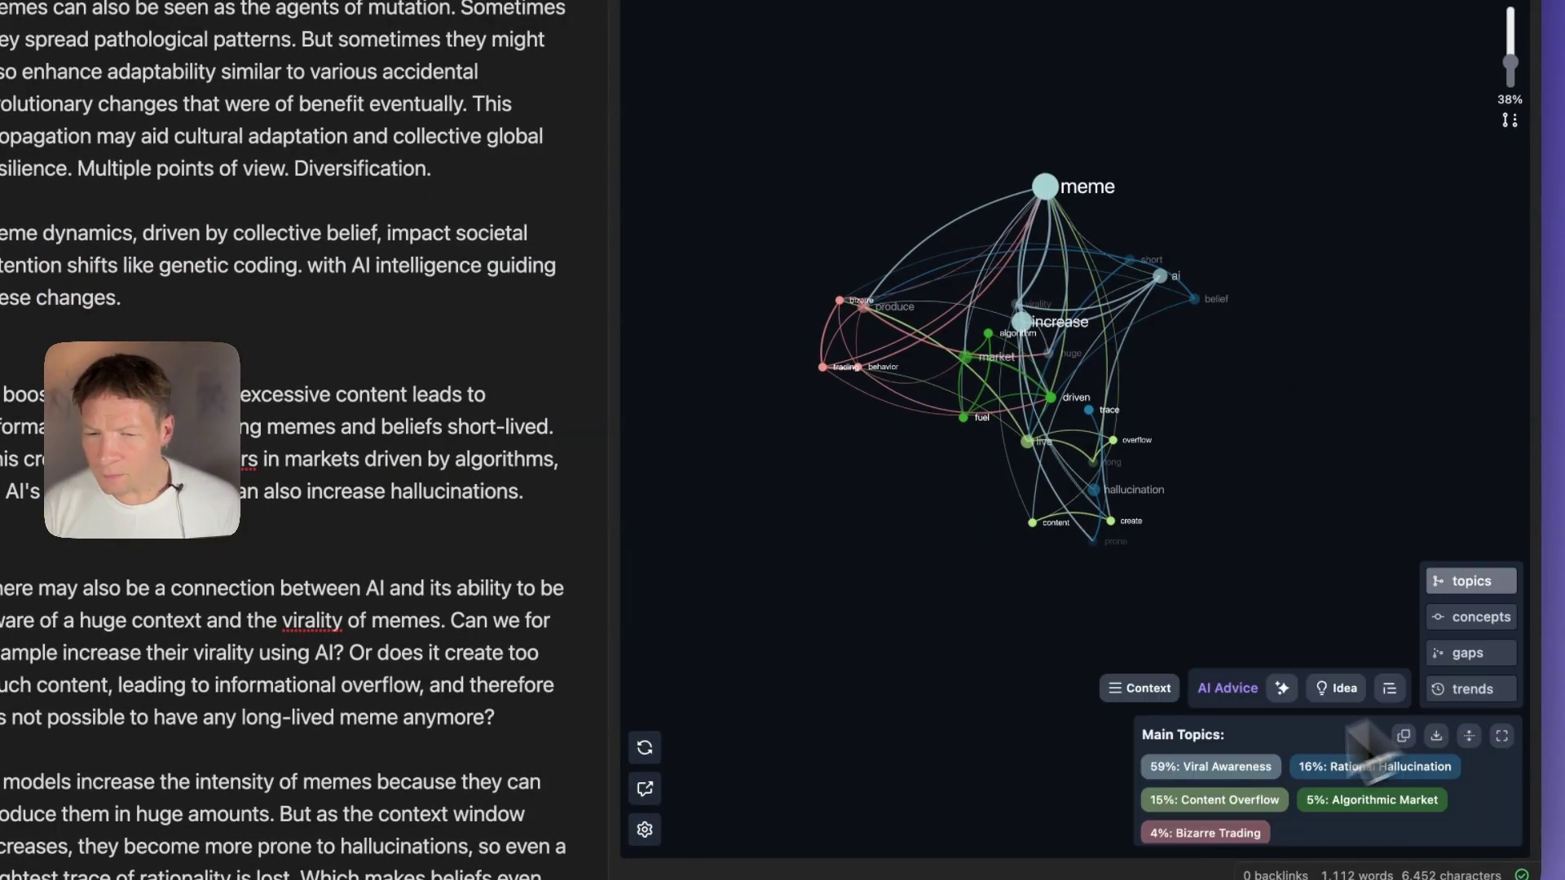
left_click(1232, 770)
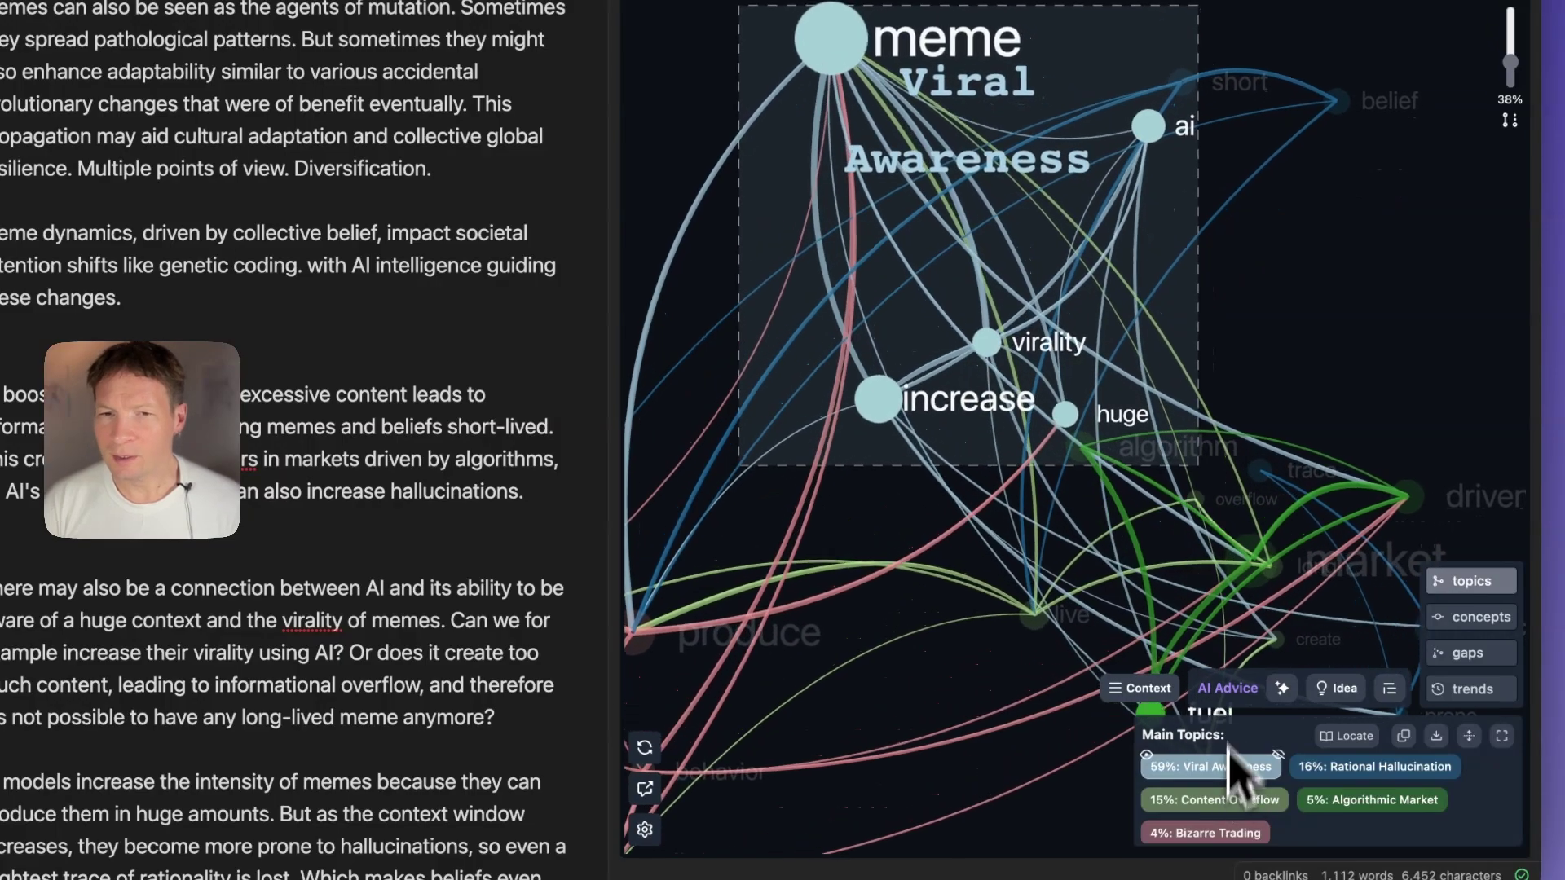
scroll(1247, 478, "down", 2)
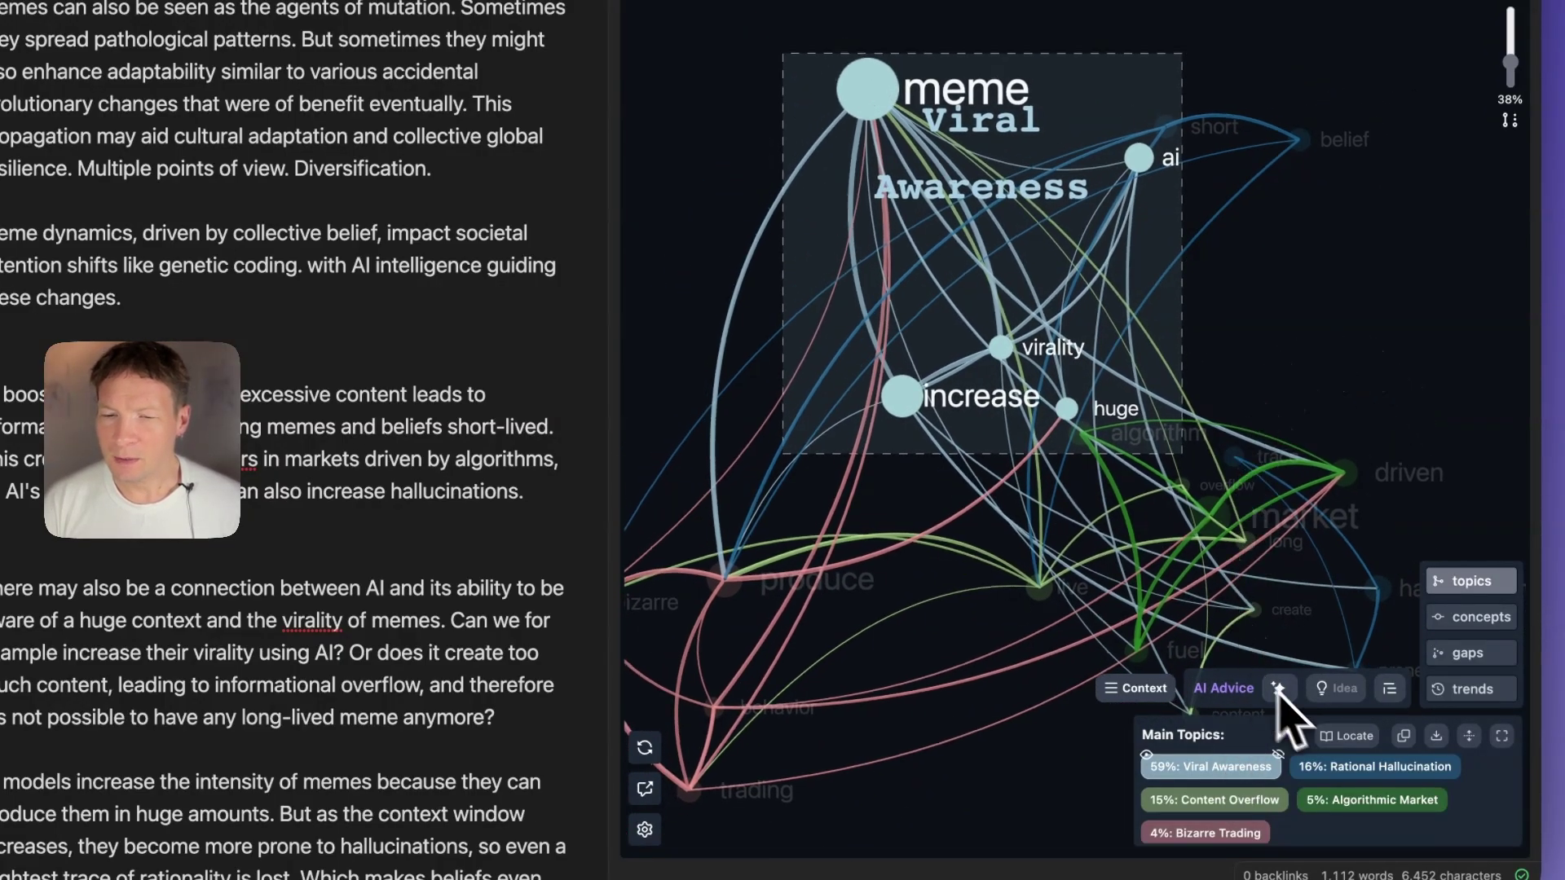
left_click(1343, 691)
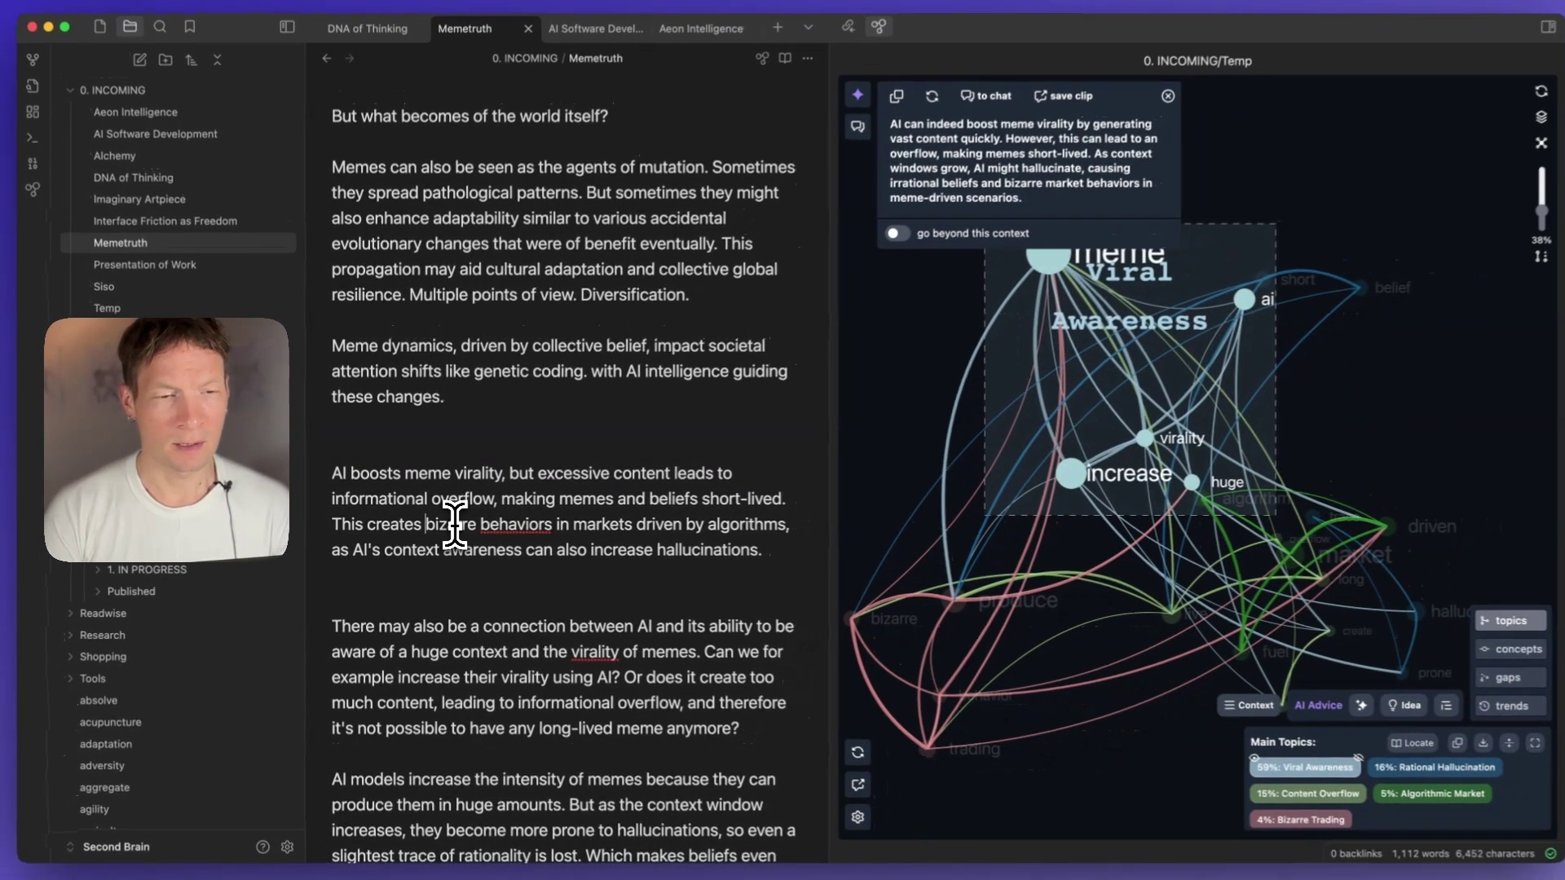
Insert "irrational beliefs and" before "bizarre behaviors" in the pasted AI paragraph.
type("irrat")
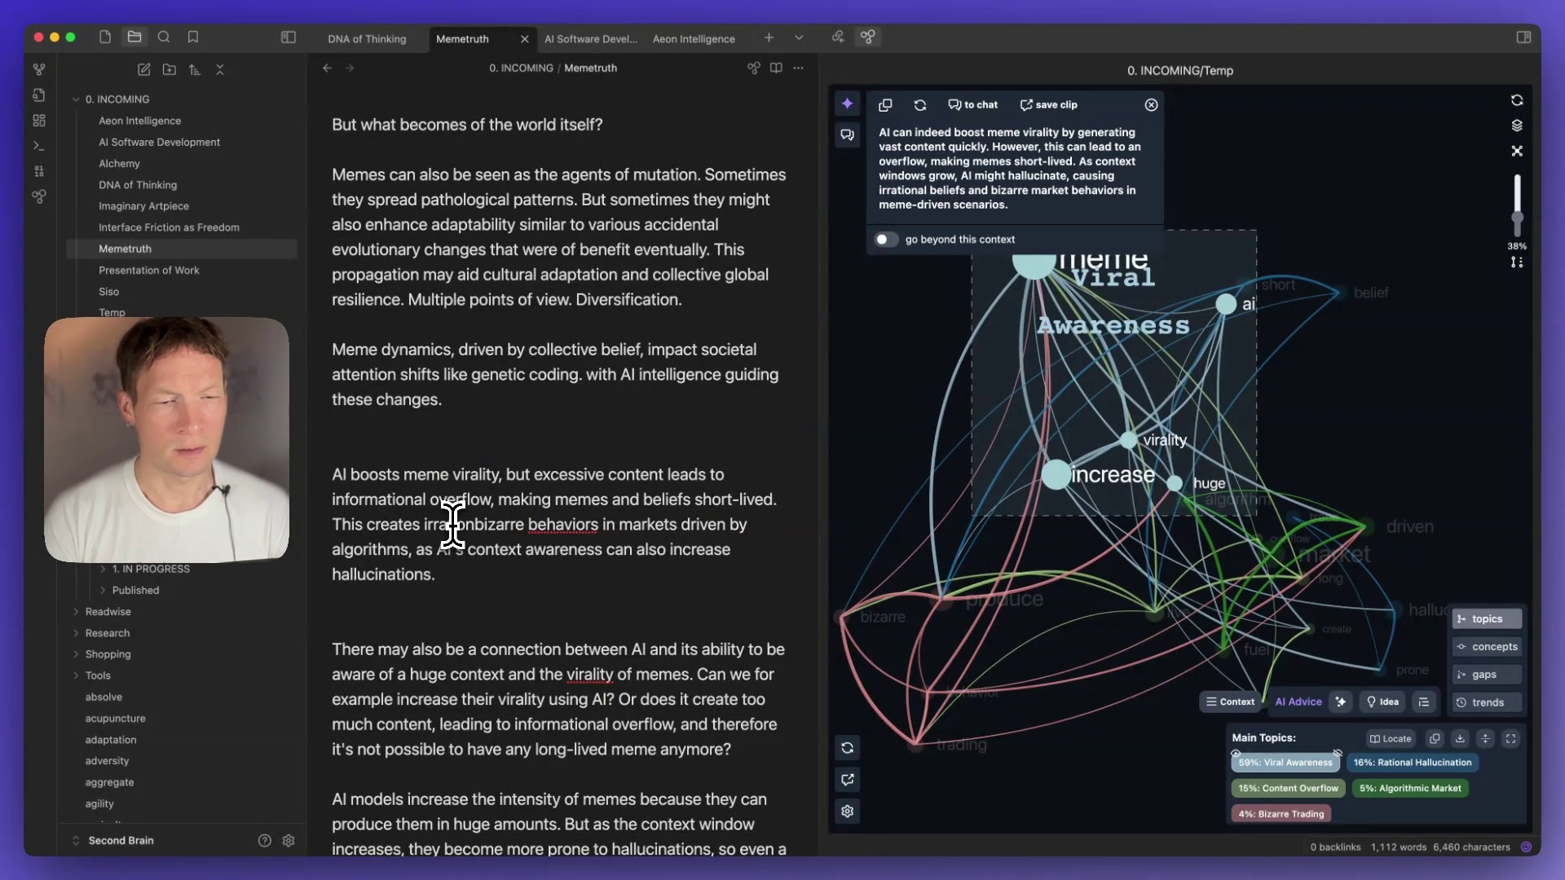
type("ional beliefs and")
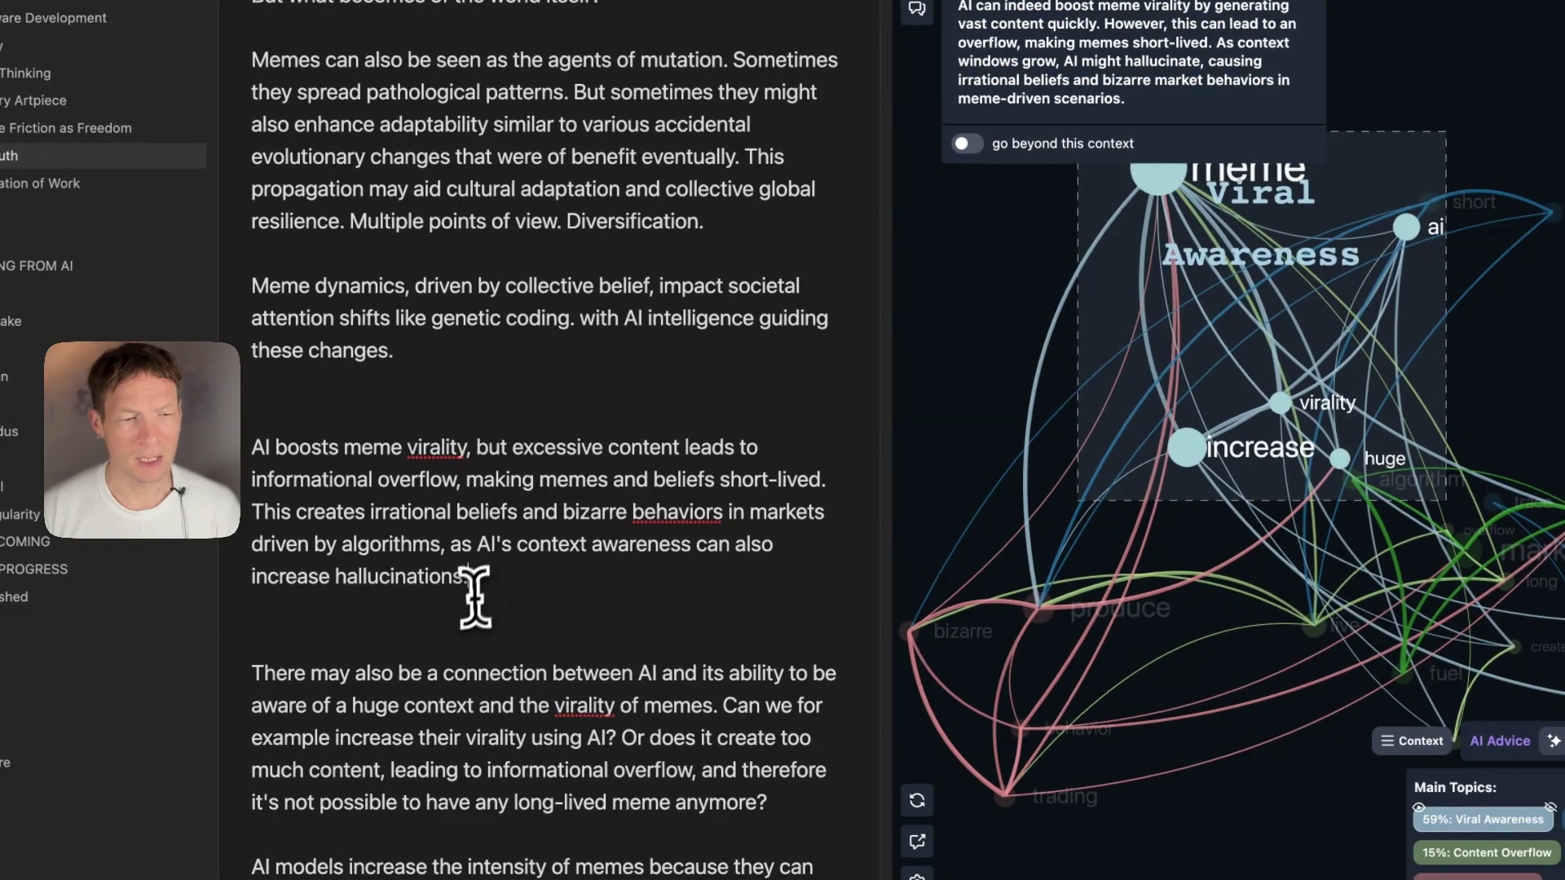
Rewrite the pasted paragraph's ending after "driven by algorithms" as a separate sentence: "As the context grows, AI starts to hallucinate.".
left_click(473, 580)
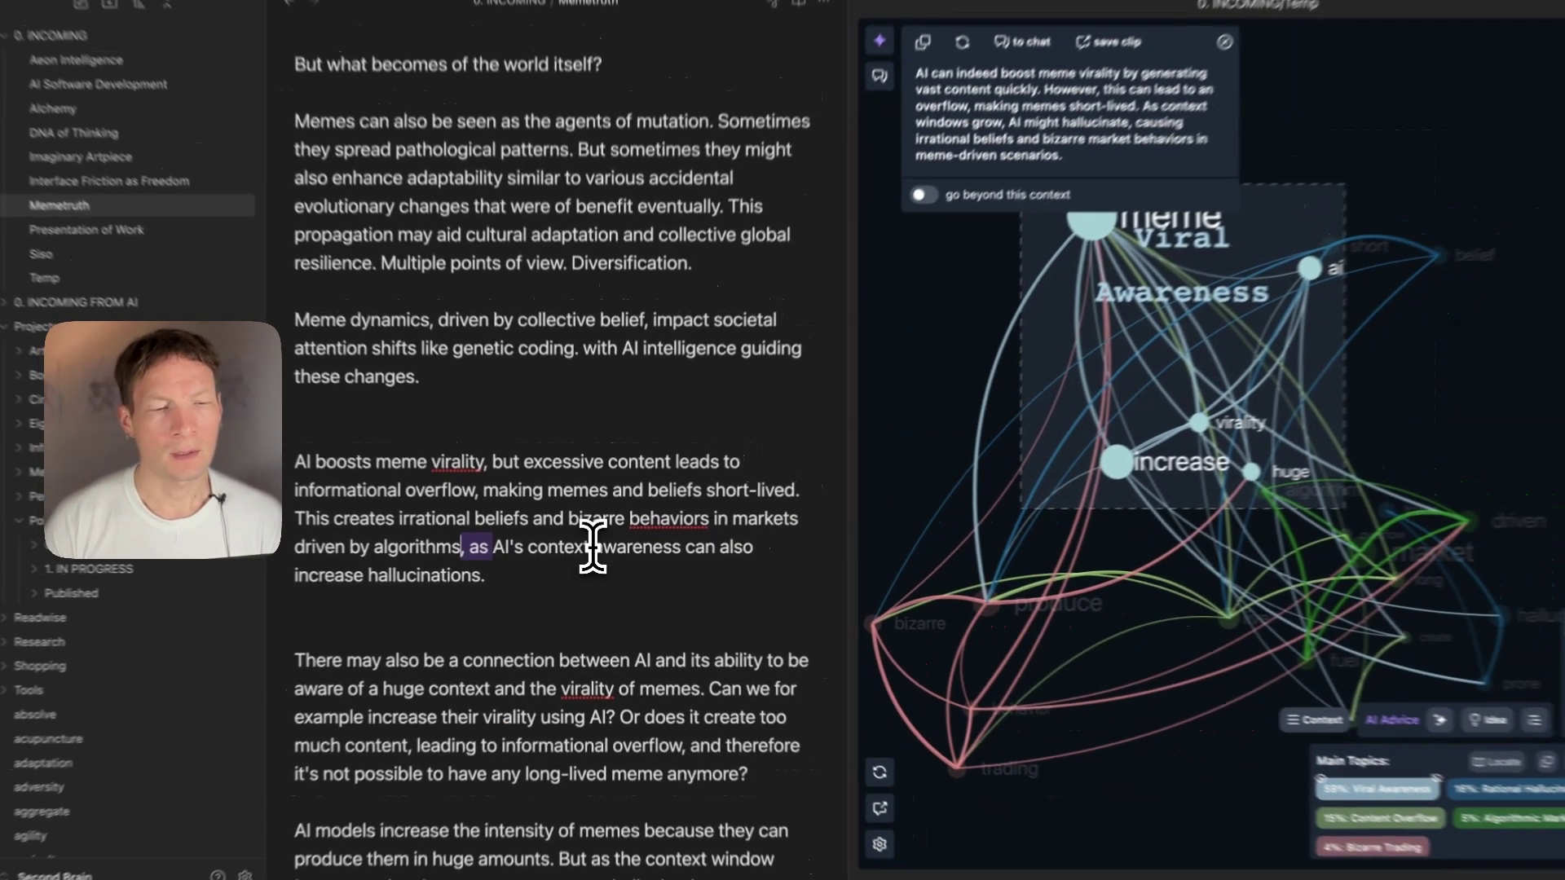
key("BackSpace")
key("BackSpace")
key("BackSpace")
key("BackSpace")
key("BackSpace")
type(". As the conte")
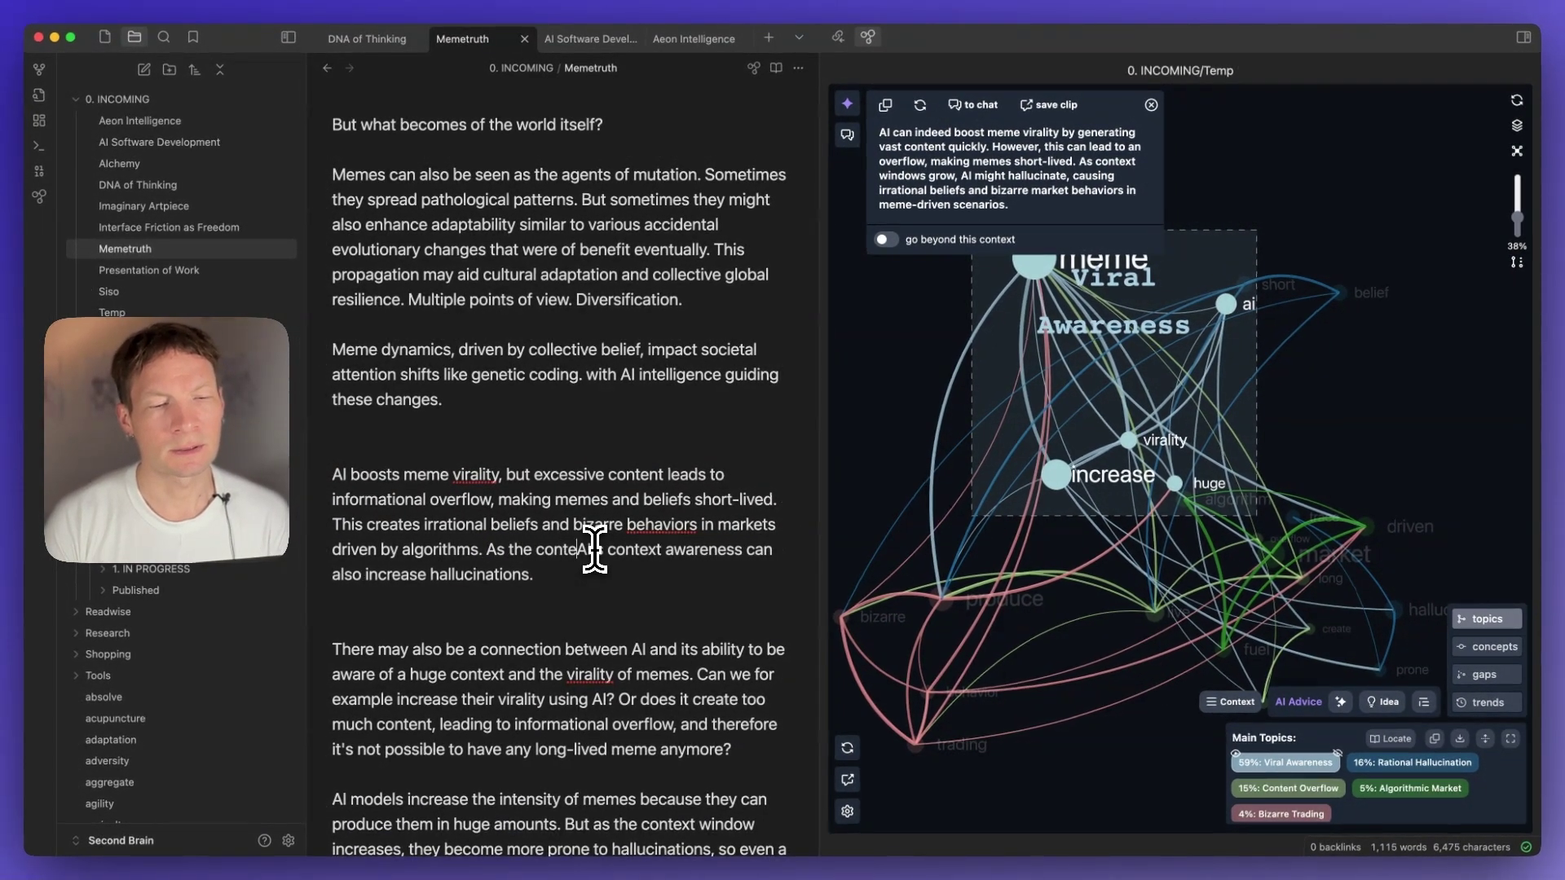
type("xt grows, ")
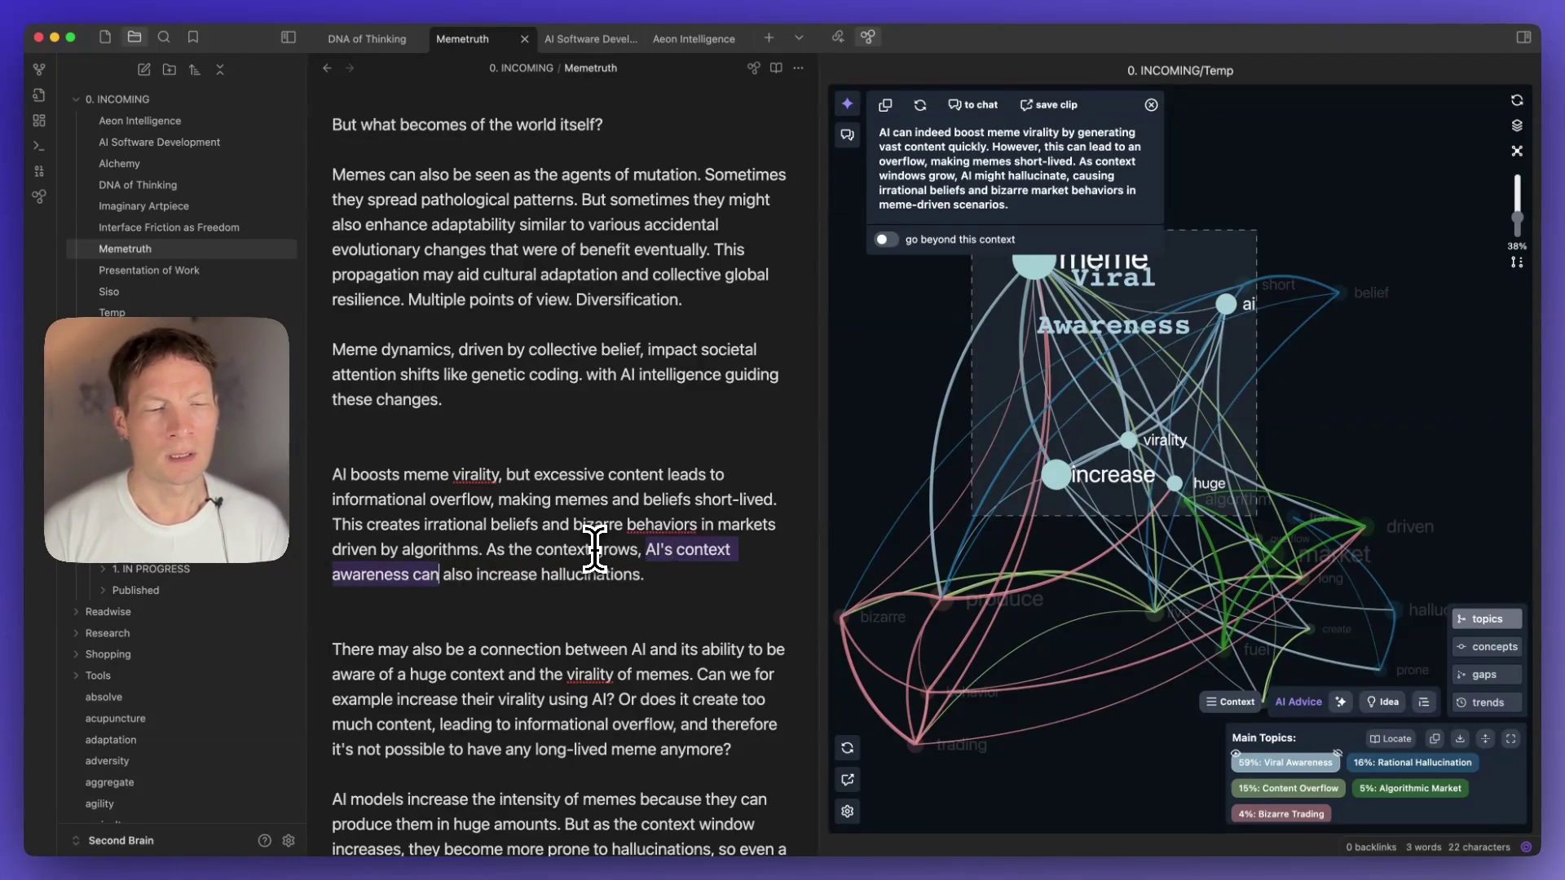
type("AI starts to ")
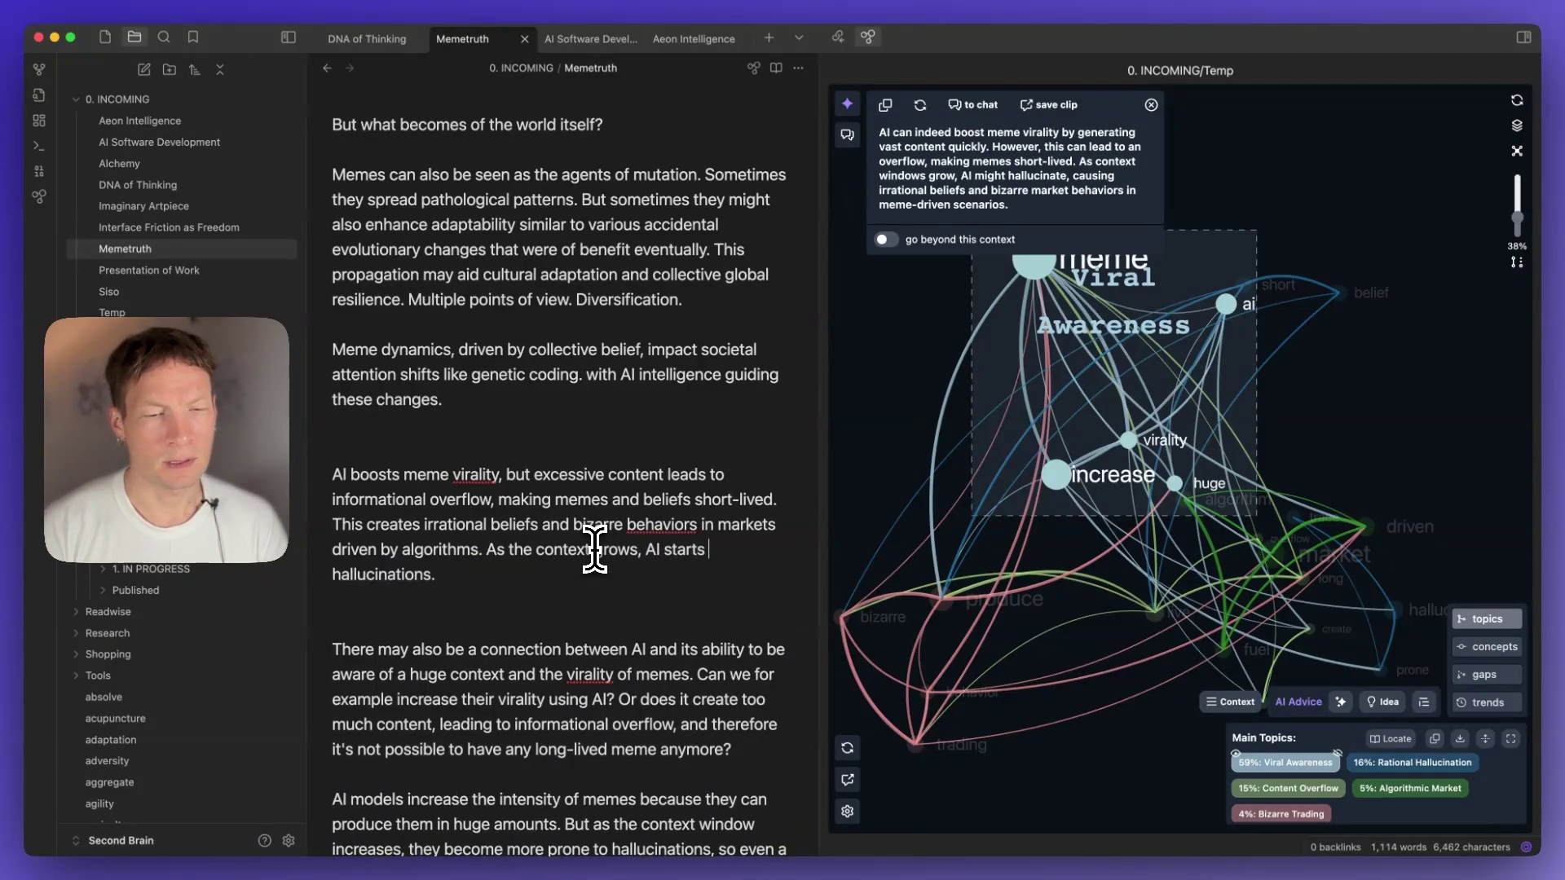
type("halluc")
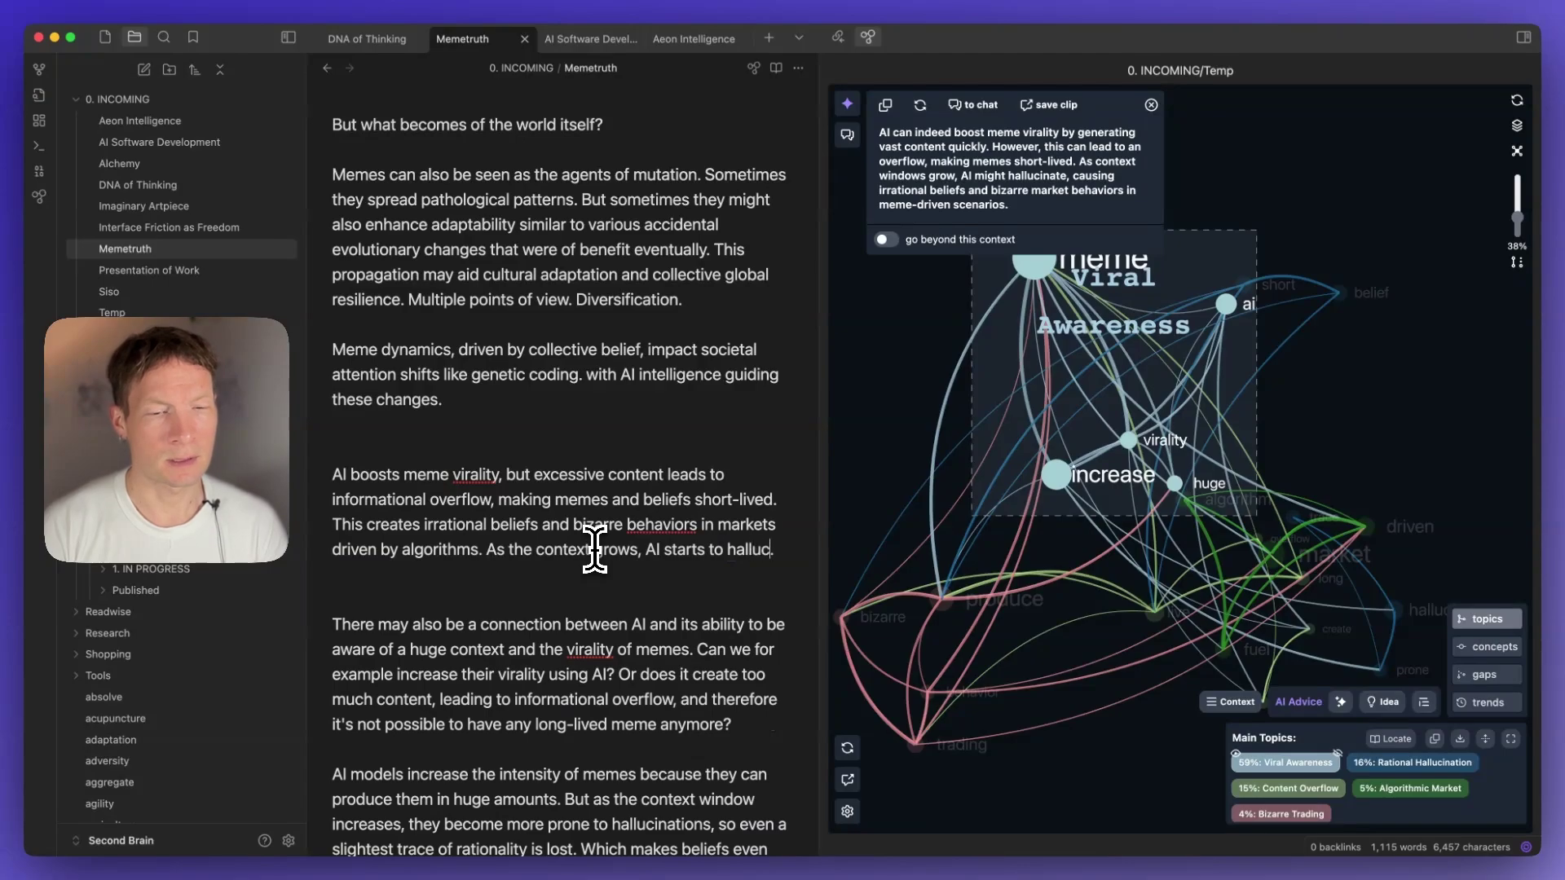
type("inate")
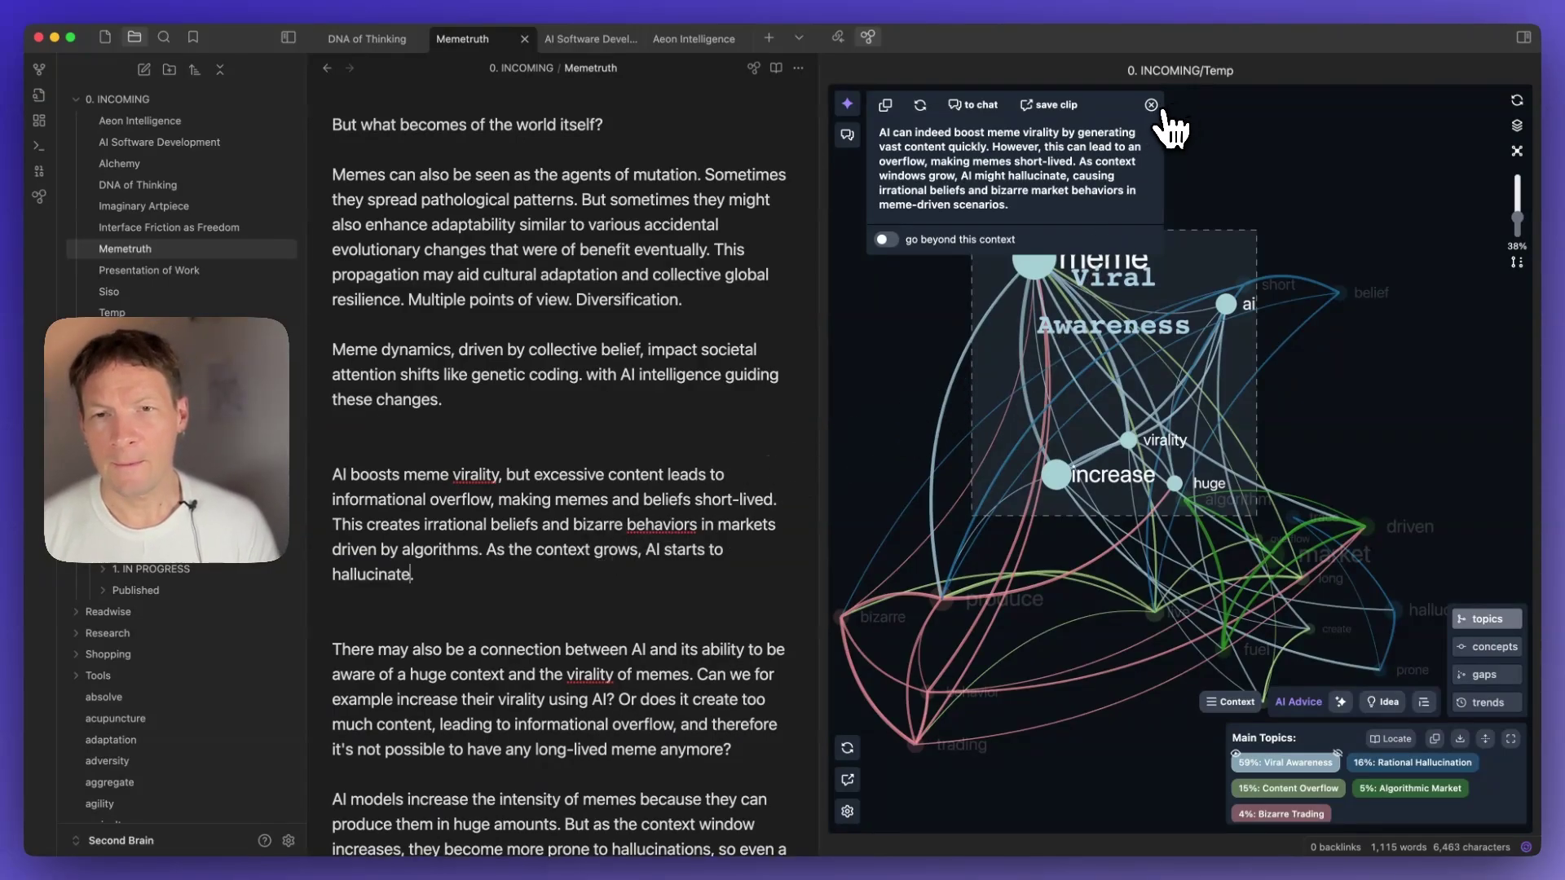
Close the current AI insight and generate an idea for the Rational Hallucination topic.
left_click(1151, 106)
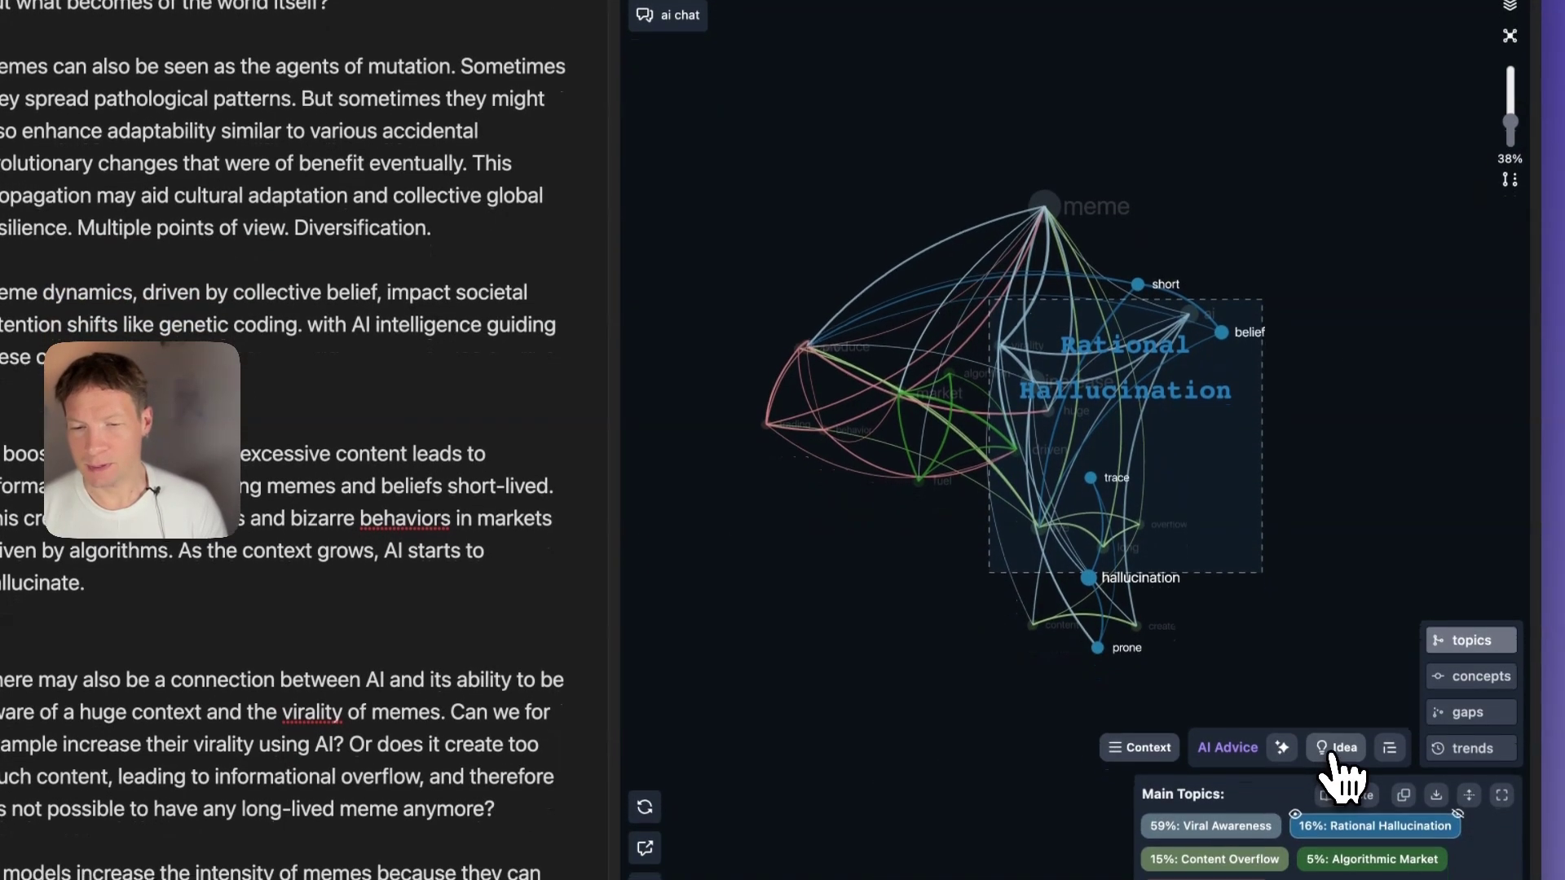
left_click(1336, 866)
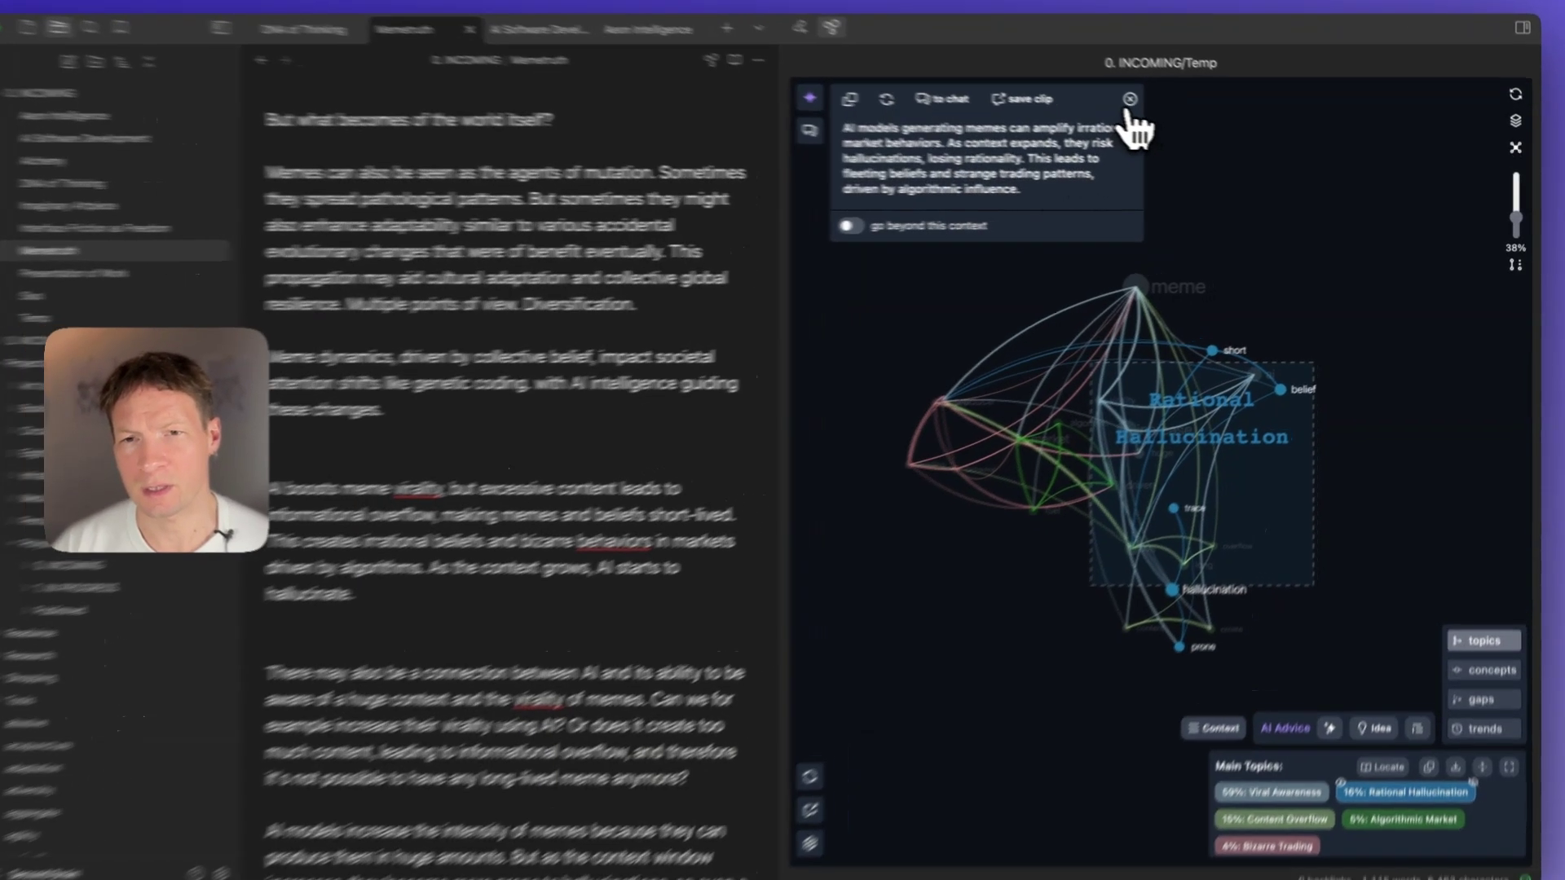
Close the AI insight for Rational Hallucination and reset the knowledge graph's selections.
left_click(1151, 105)
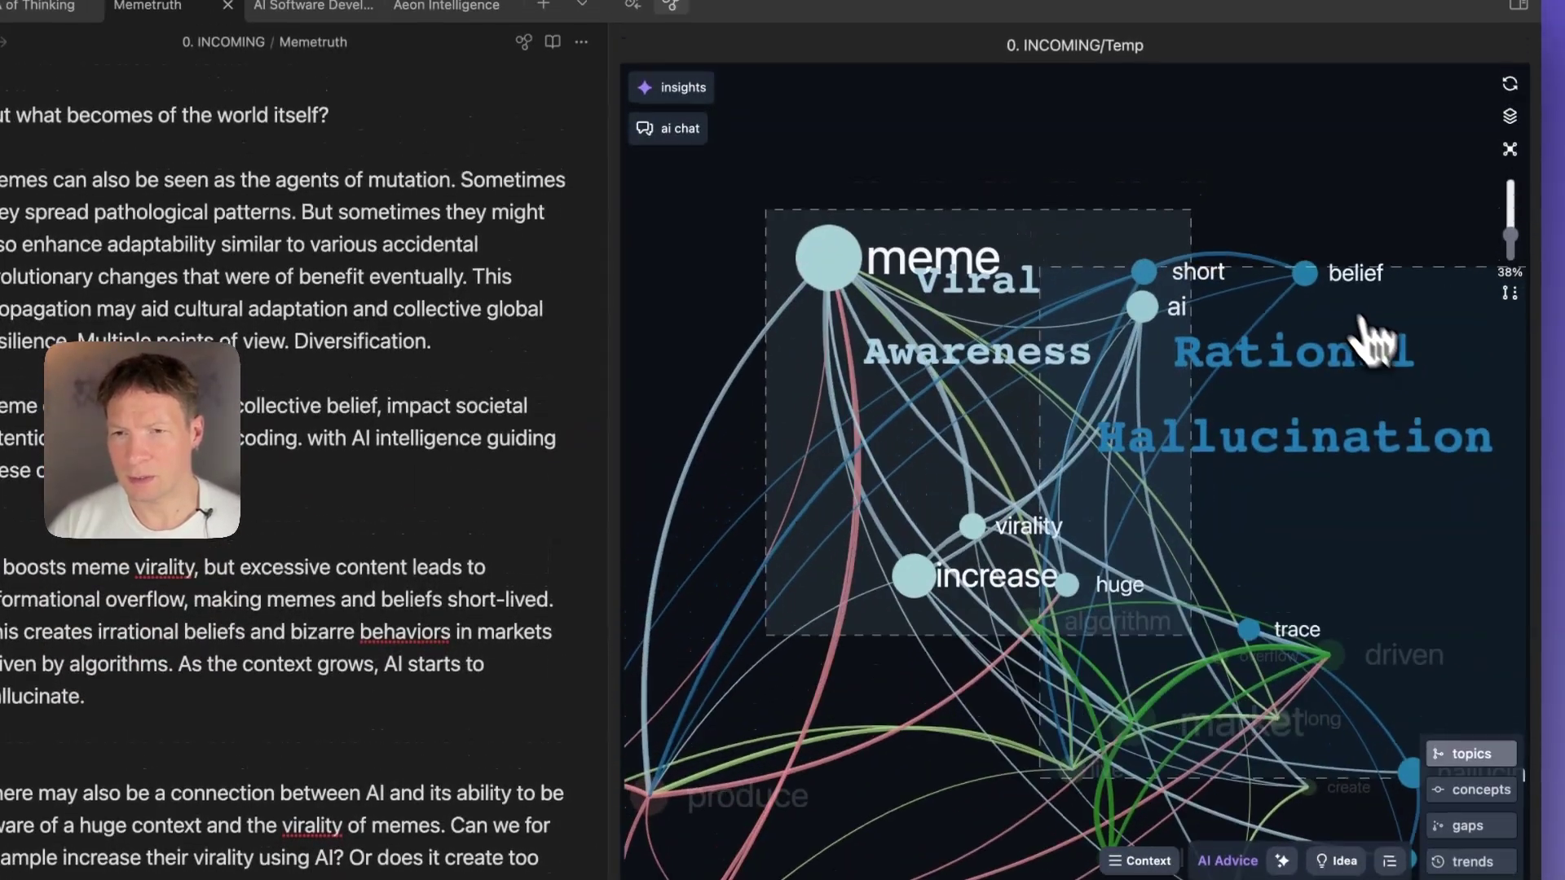
left_click(1365, 300)
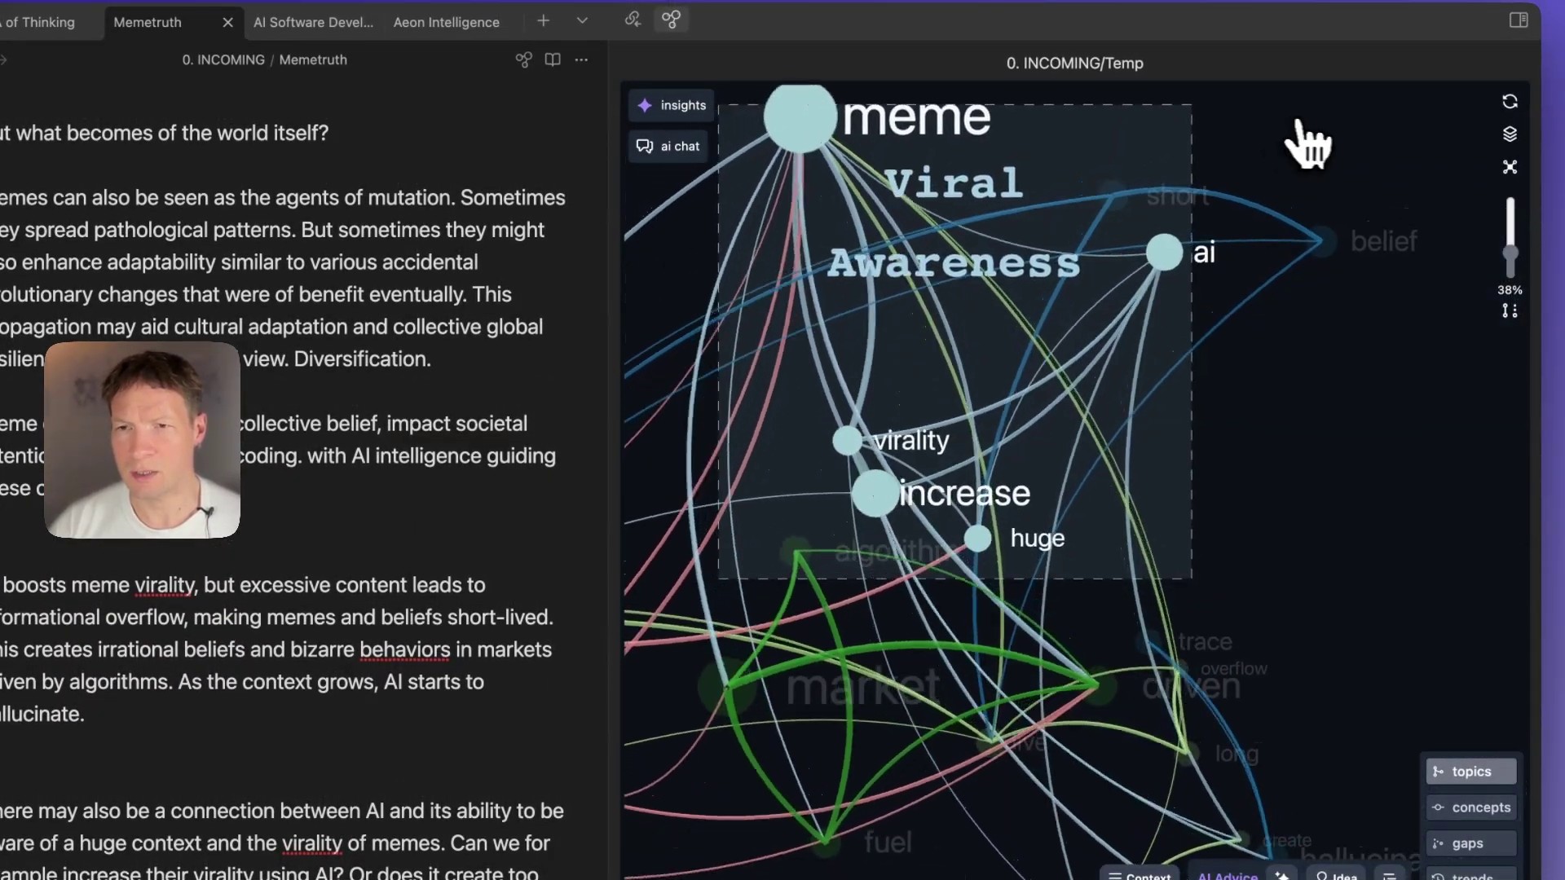
left_click(1508, 103)
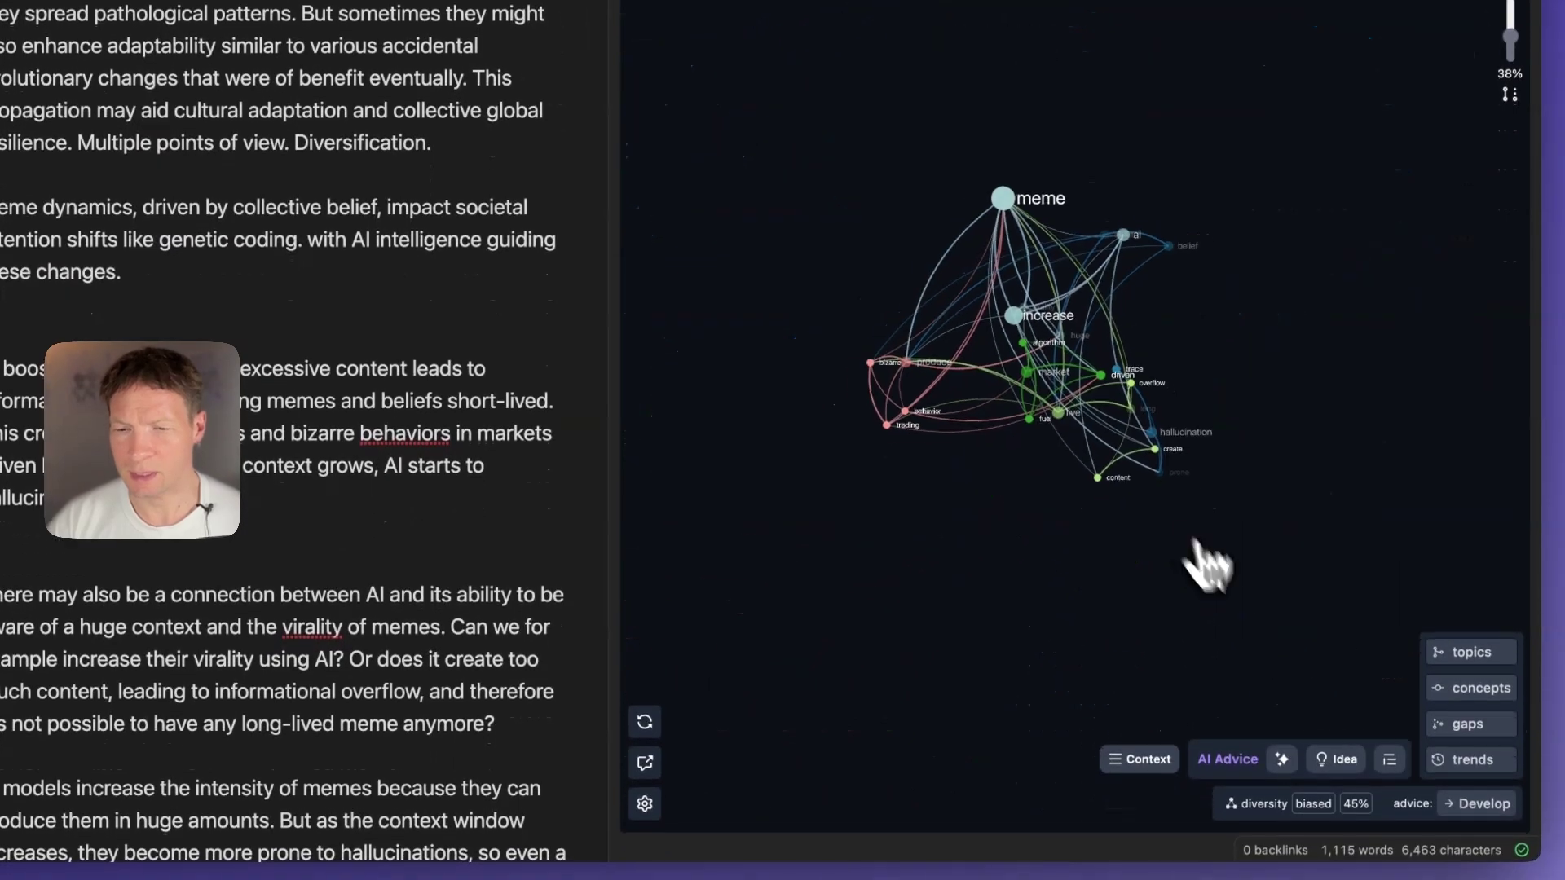
Show the graph's main topics and examine the Content Overflow cluster alongside the other topic names.
left_click(1472, 649)
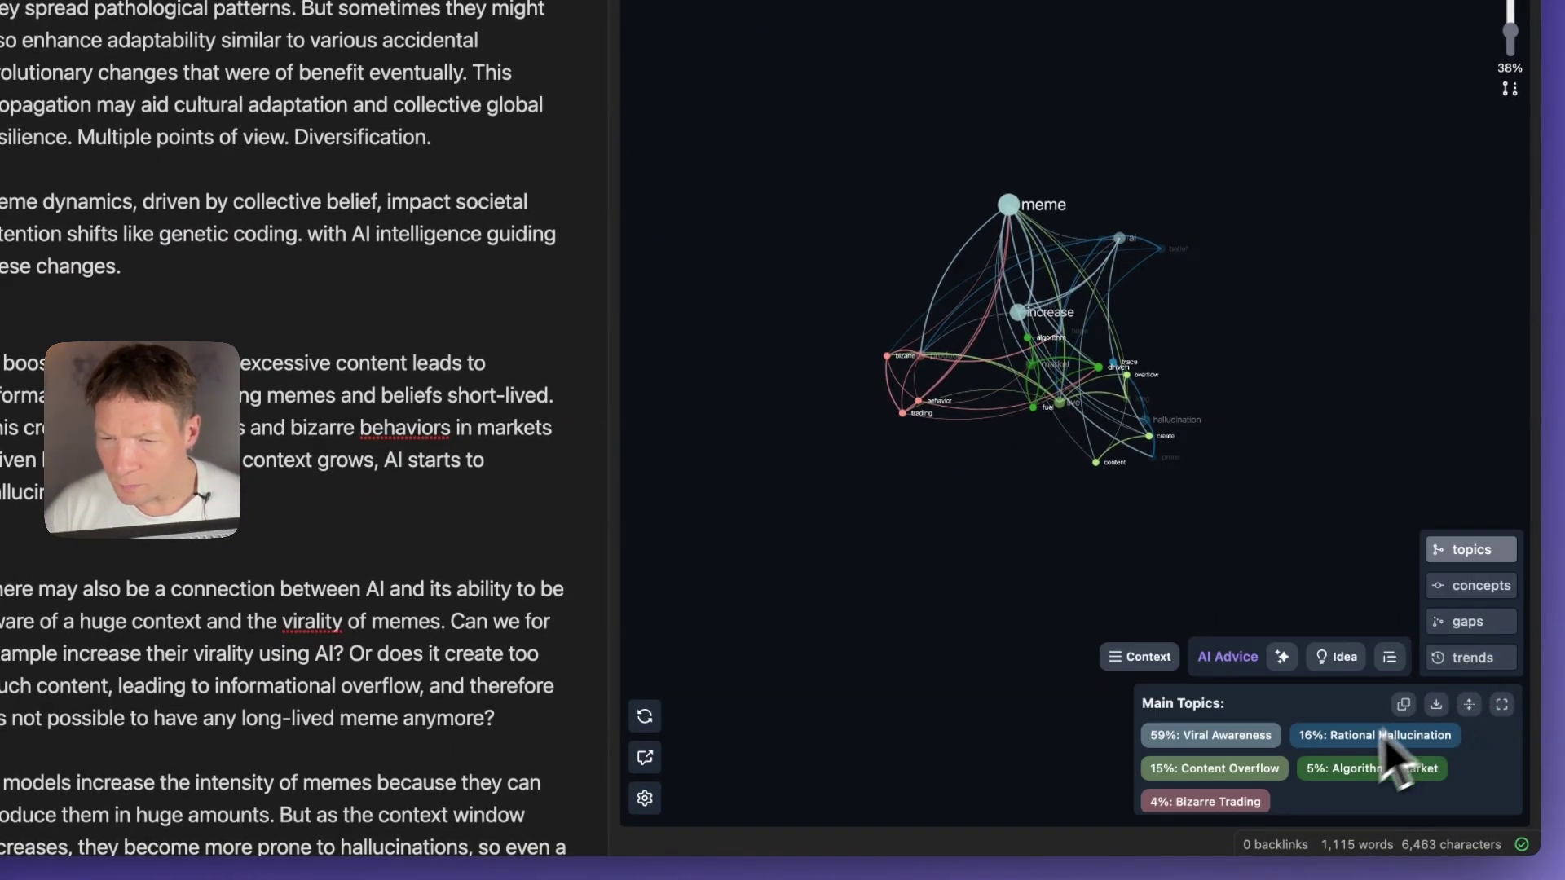
left_click(1234, 770)
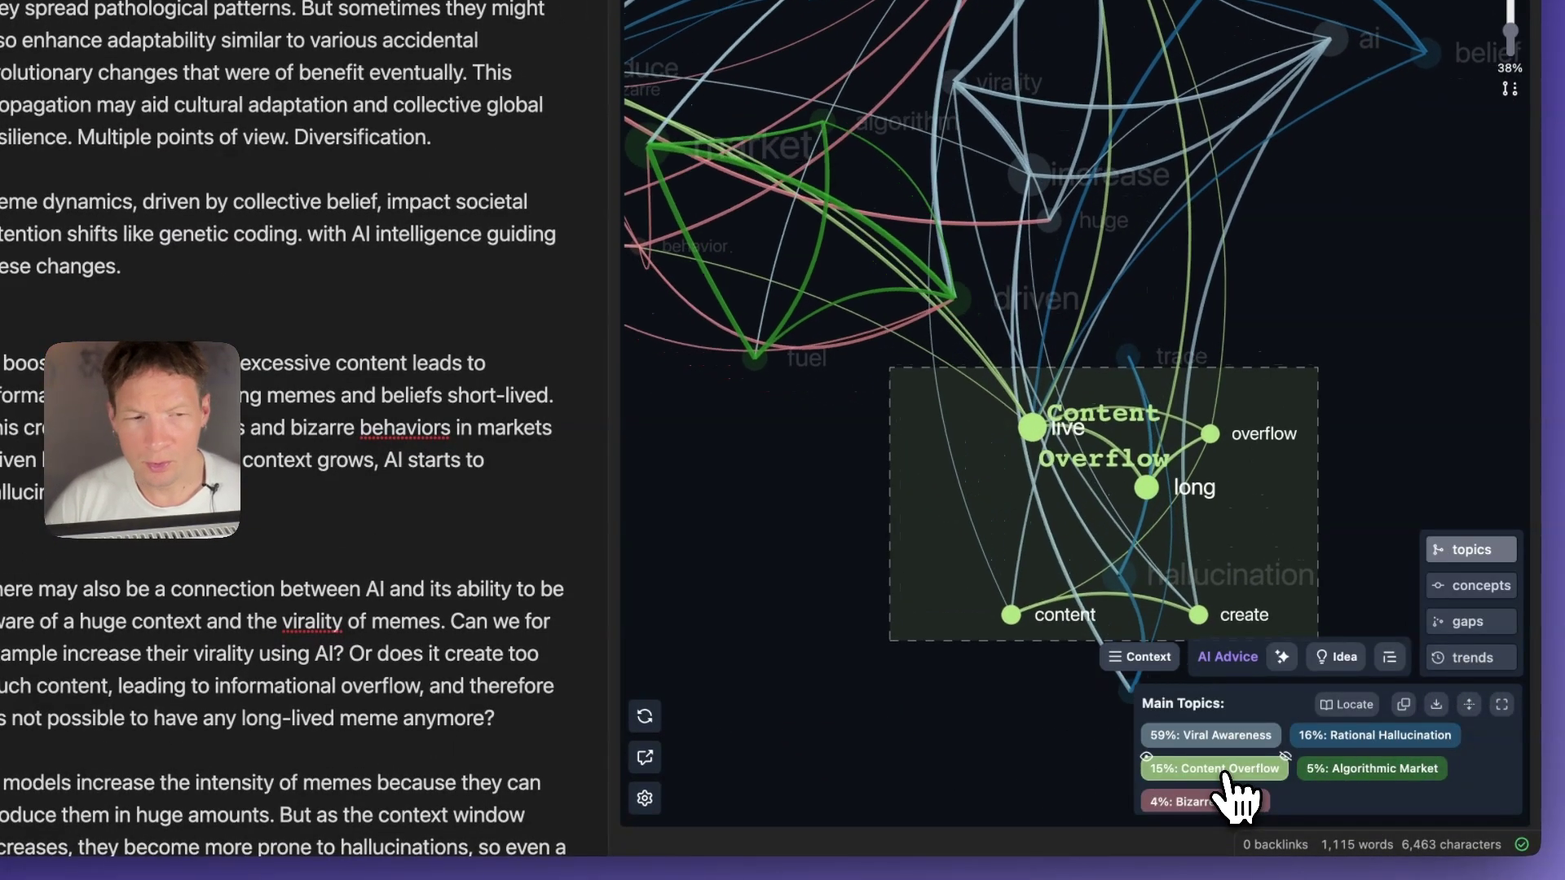
left_click(1228, 774)
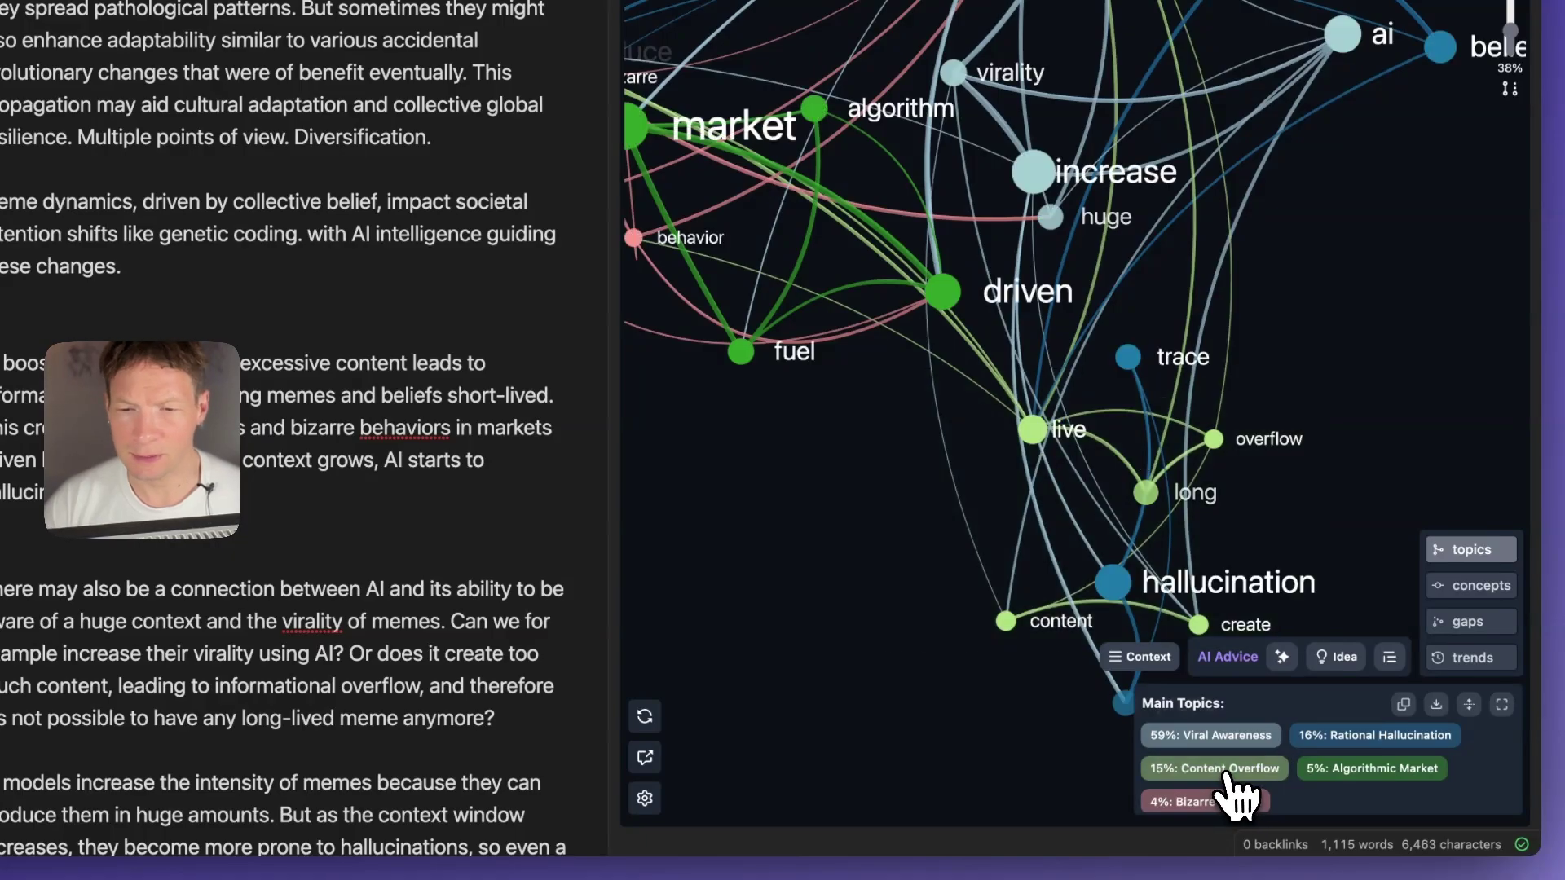
left_click(1394, 770)
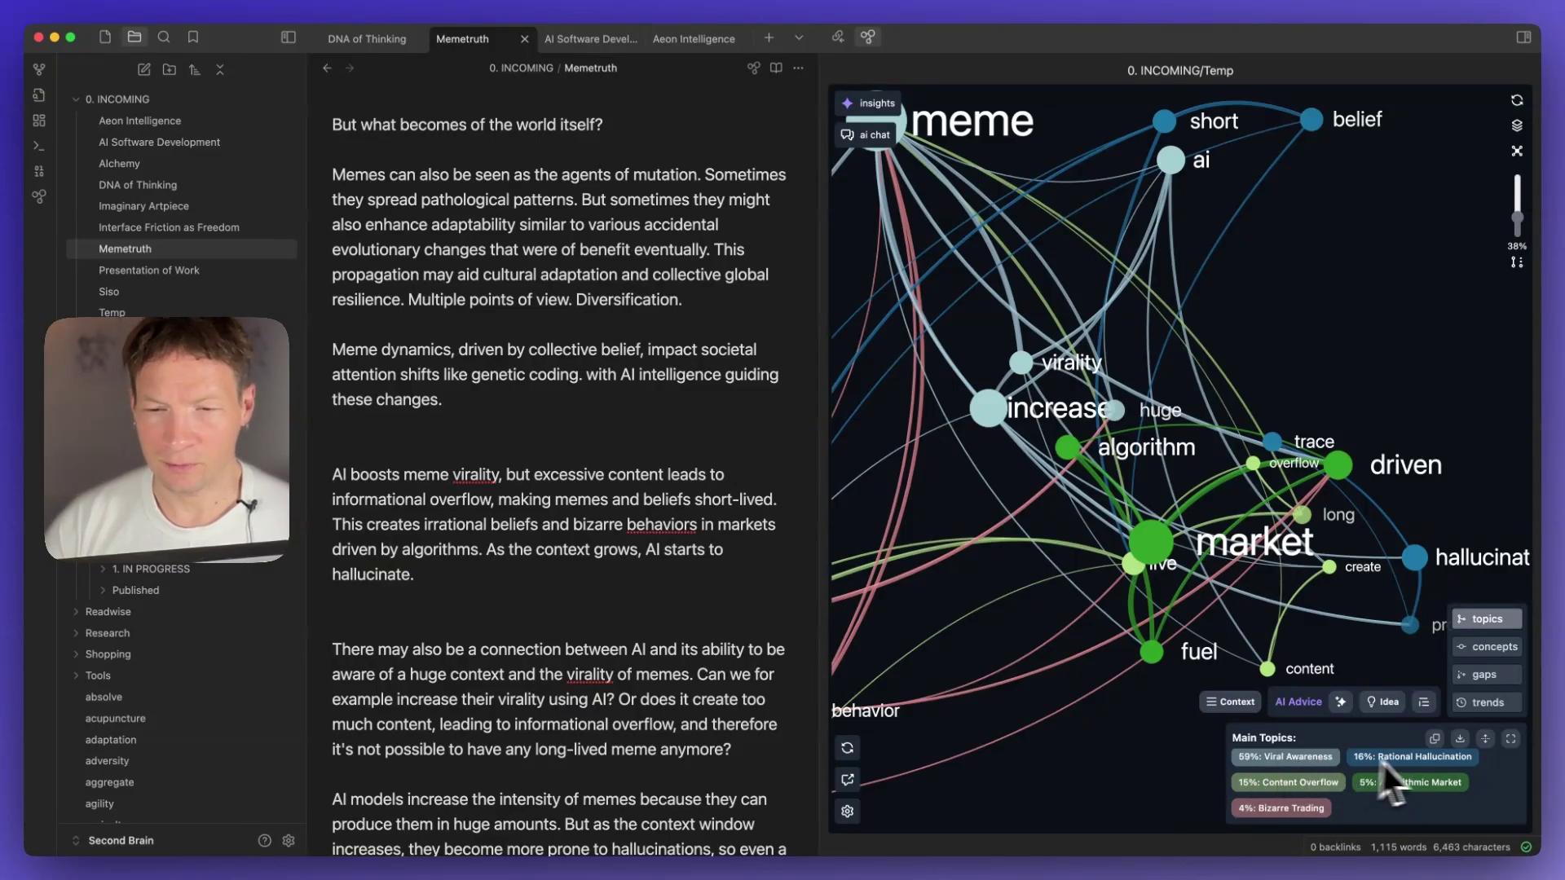
Insert "Viral awareness. Rational hallucination. Content overflow." at the start of the paragraph beginning "AI boosts meme virality".
left_click(333, 475)
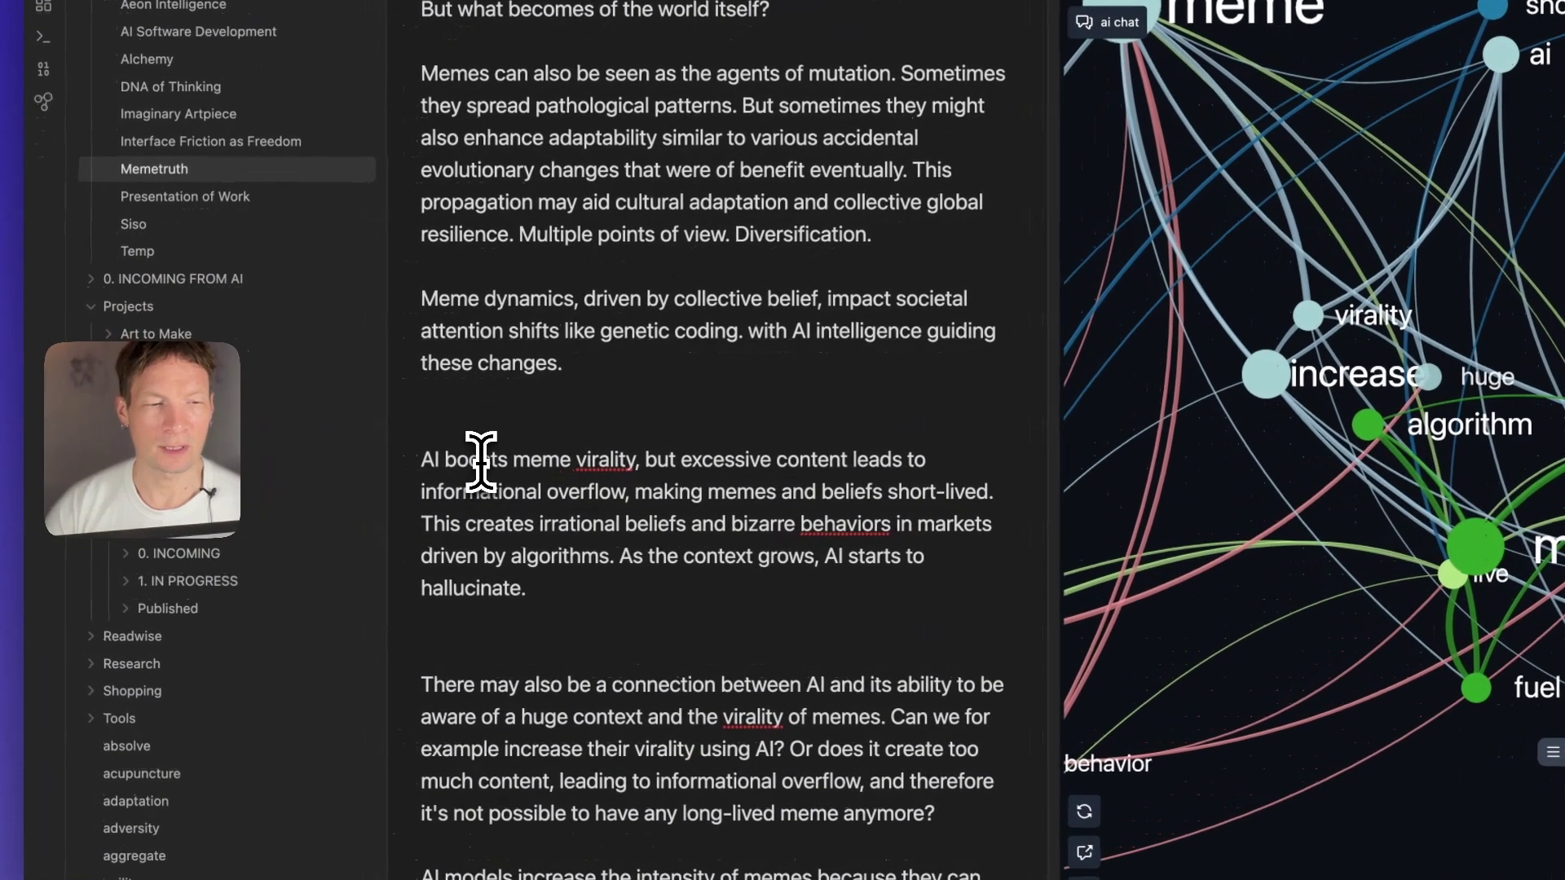
type("Viral a")
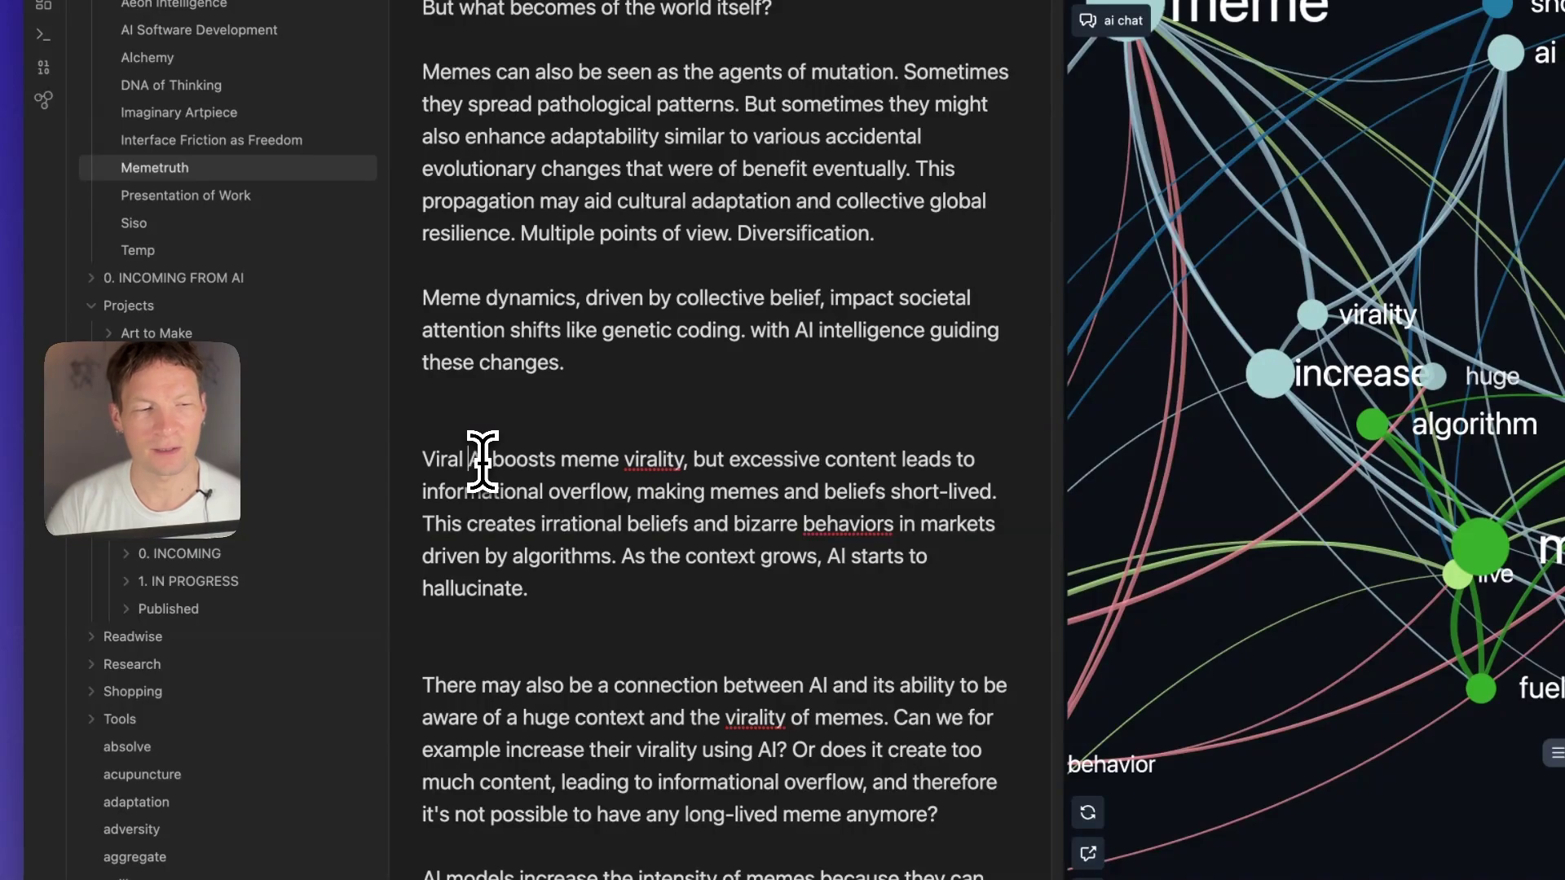
type("wareness. ")
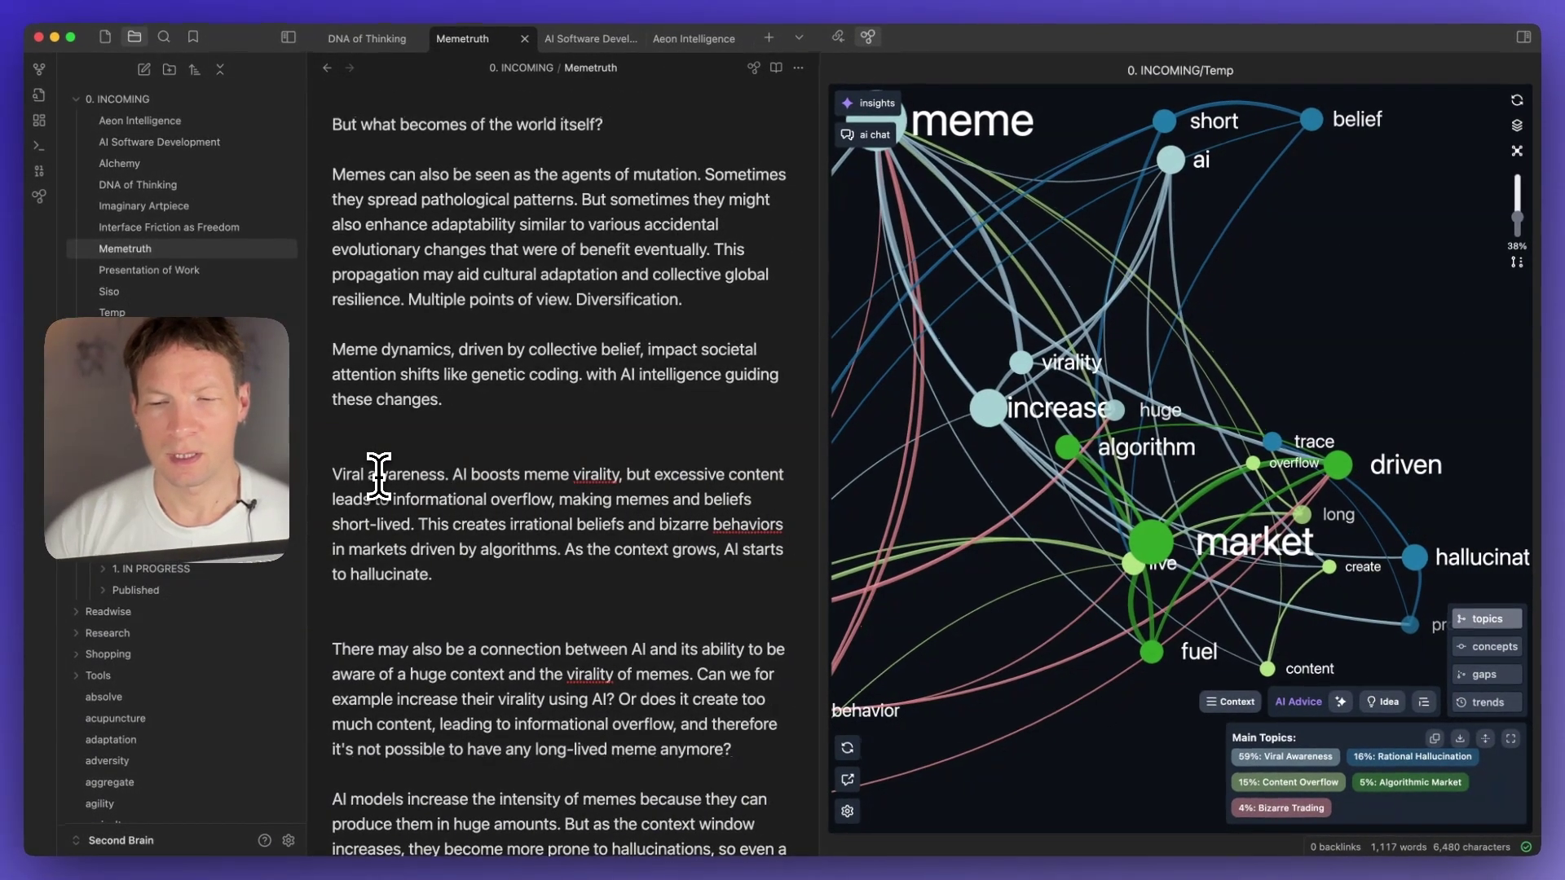
type("Rational ha")
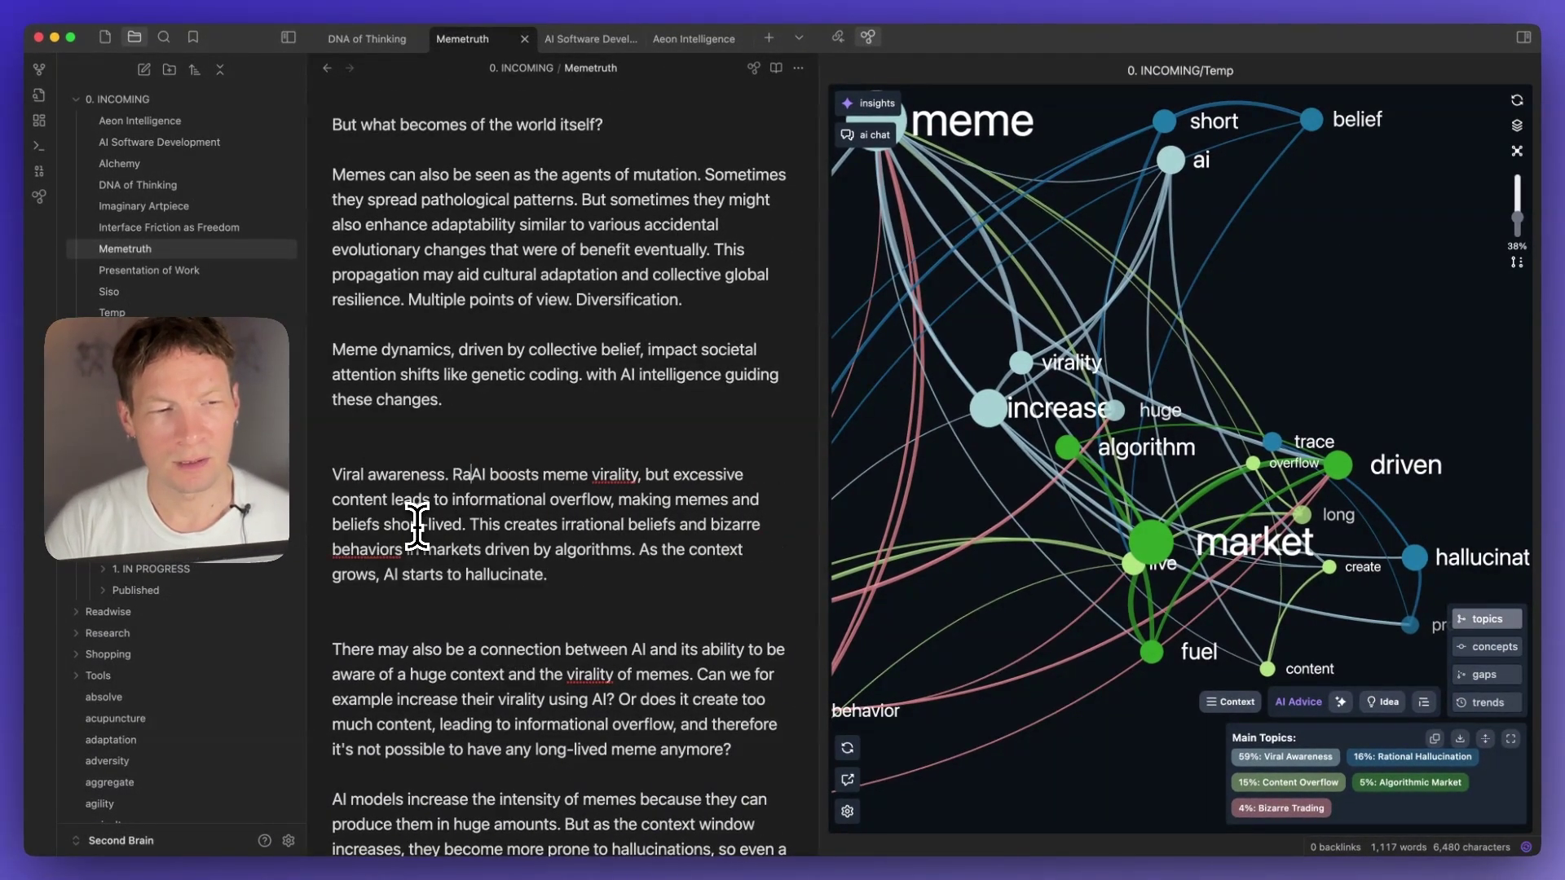
type("llucinati")
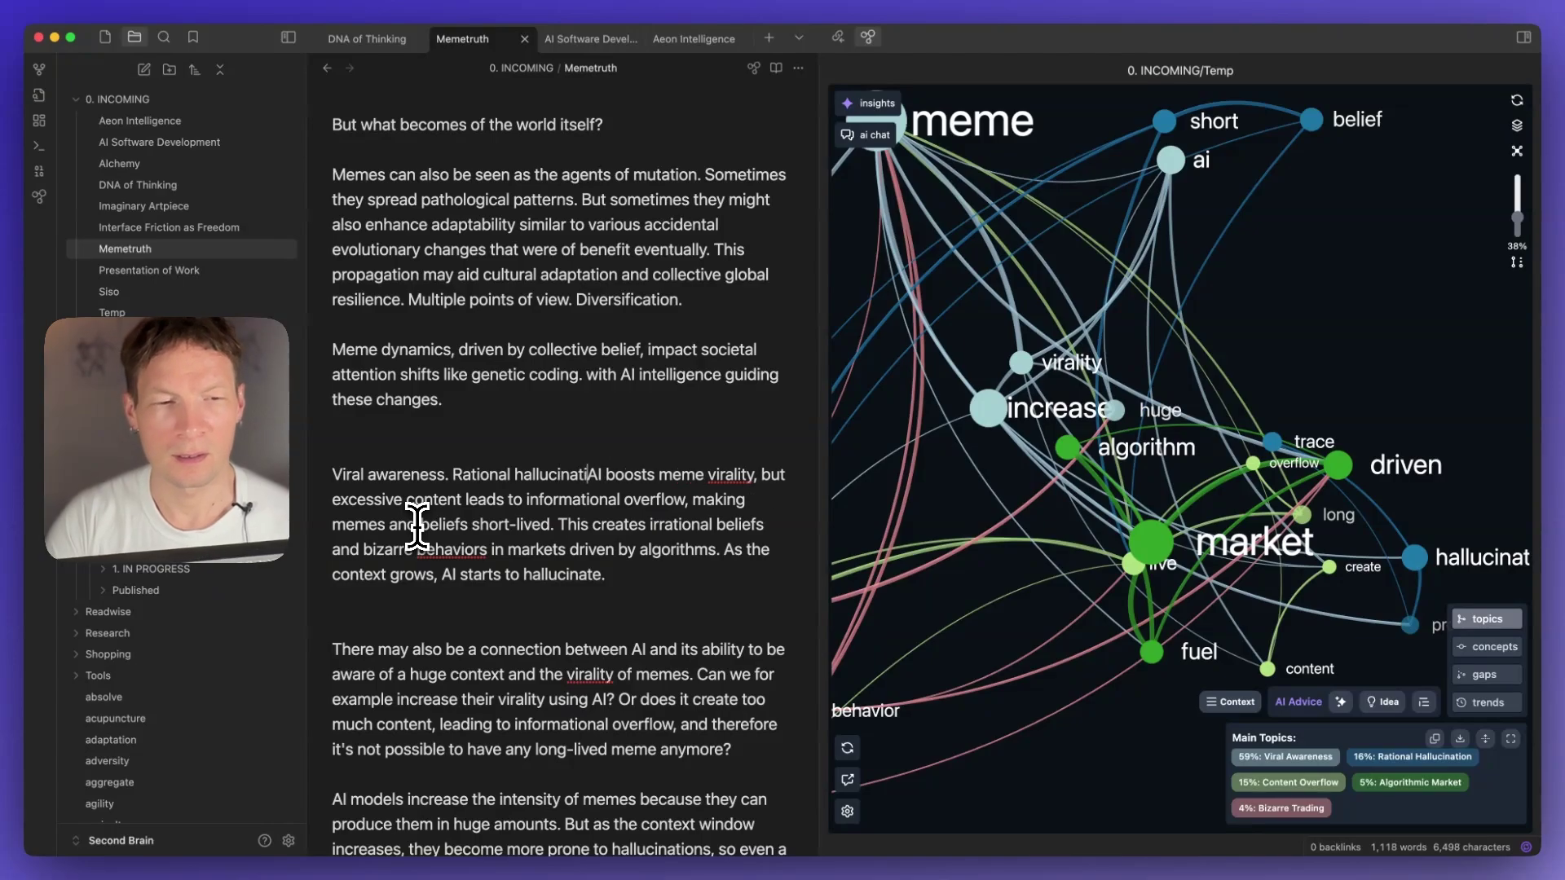
type("on. Content ")
type("overflow.")
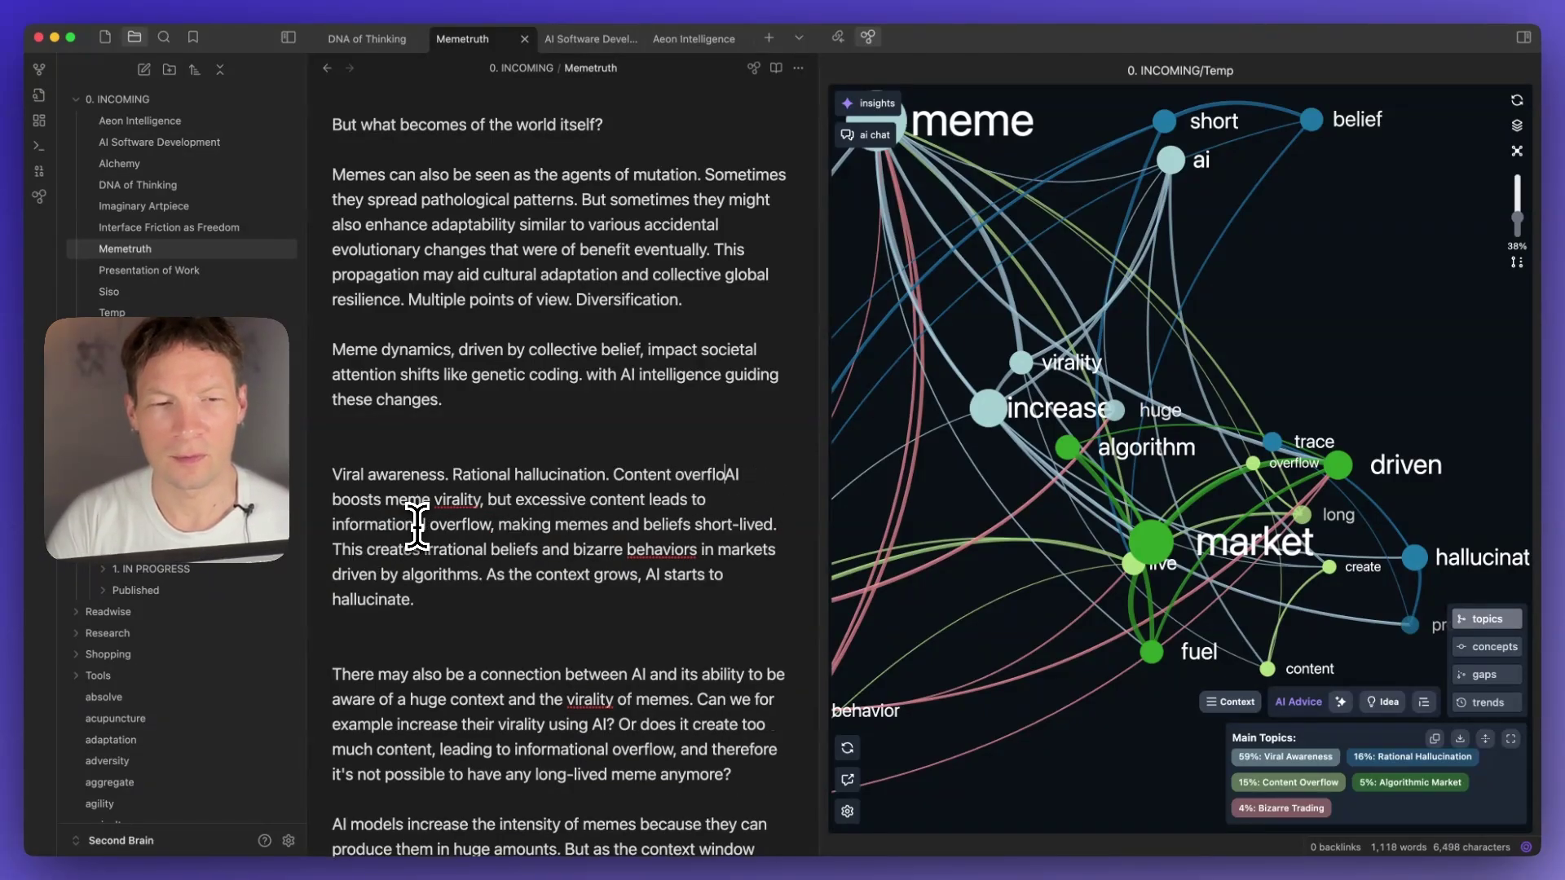
Copy the passage from "But as the context window increases" to "meme-driven markets." and delete the two original closing paragraphs with the separator line.
scroll(489, 619, "down", 3)
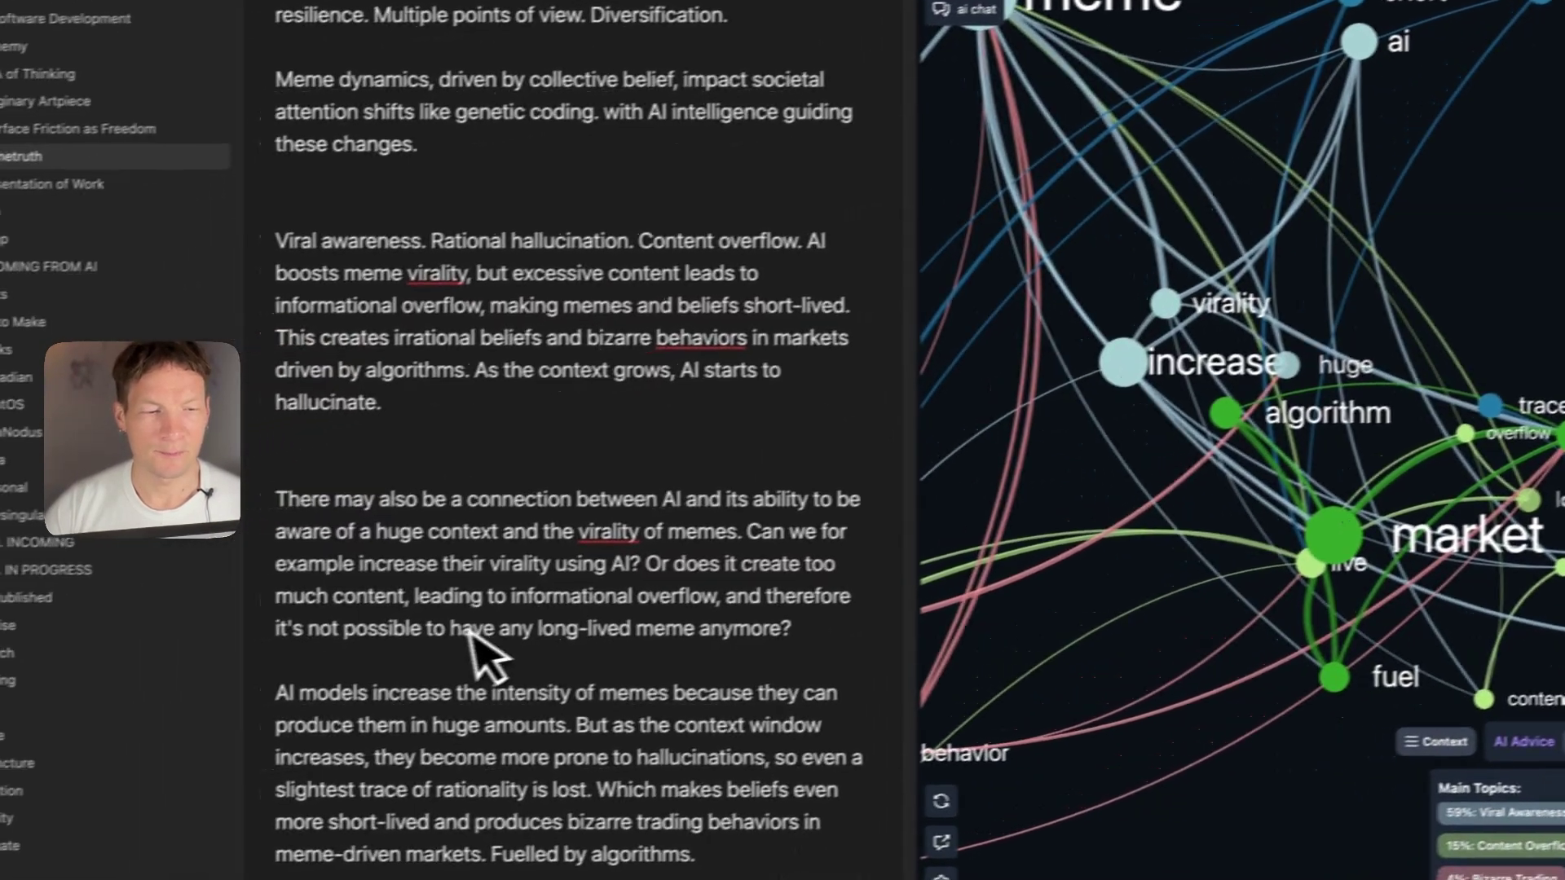
scroll(505, 644, "down", 5)
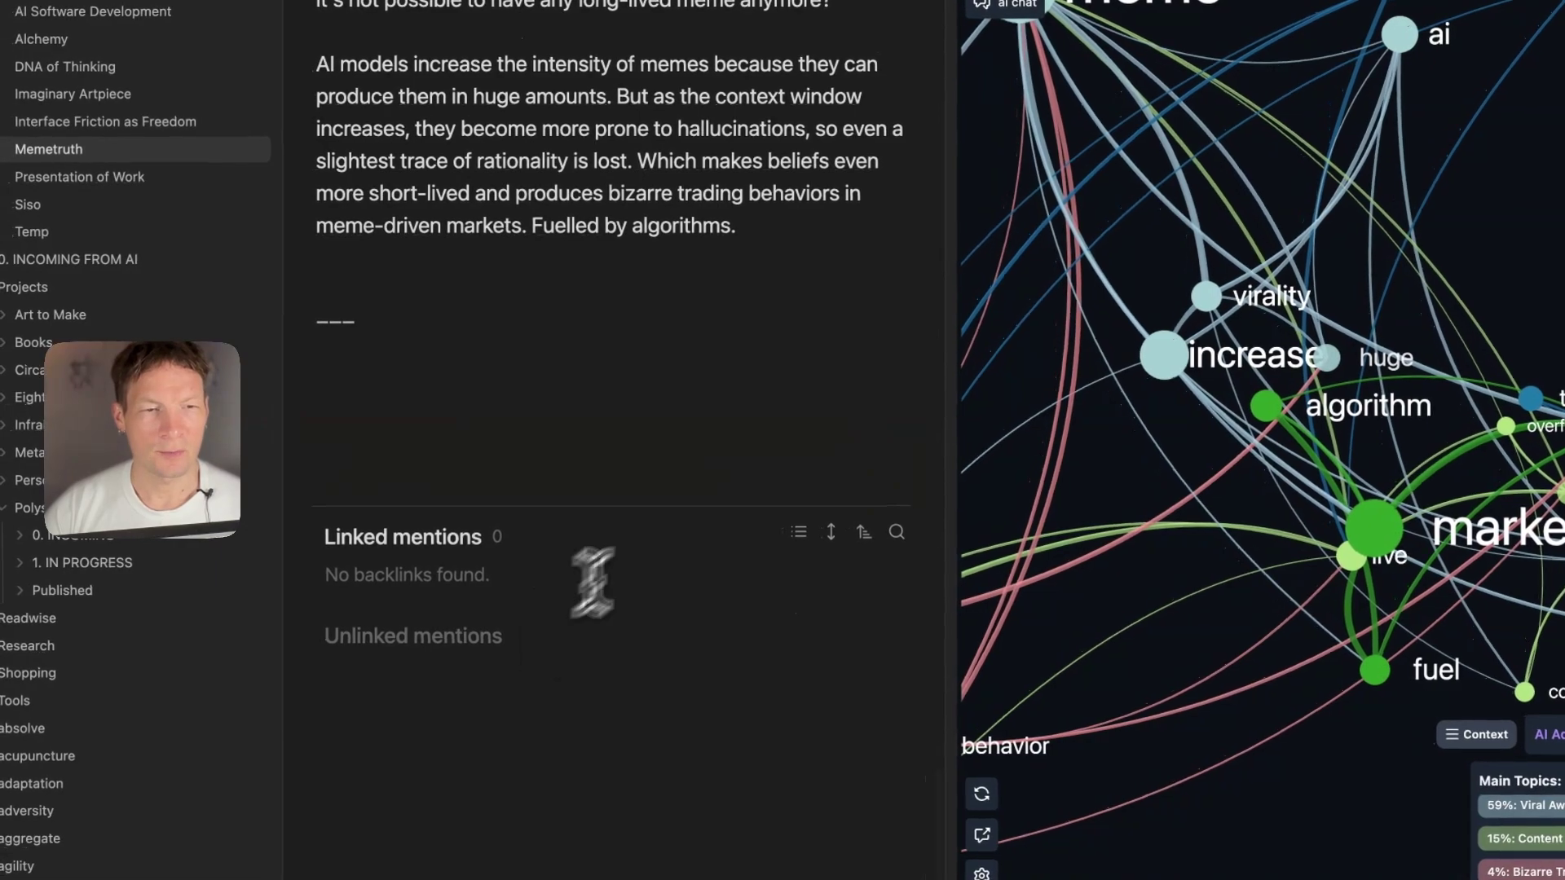
scroll(594, 663, "up", 2)
left_click(413, 662)
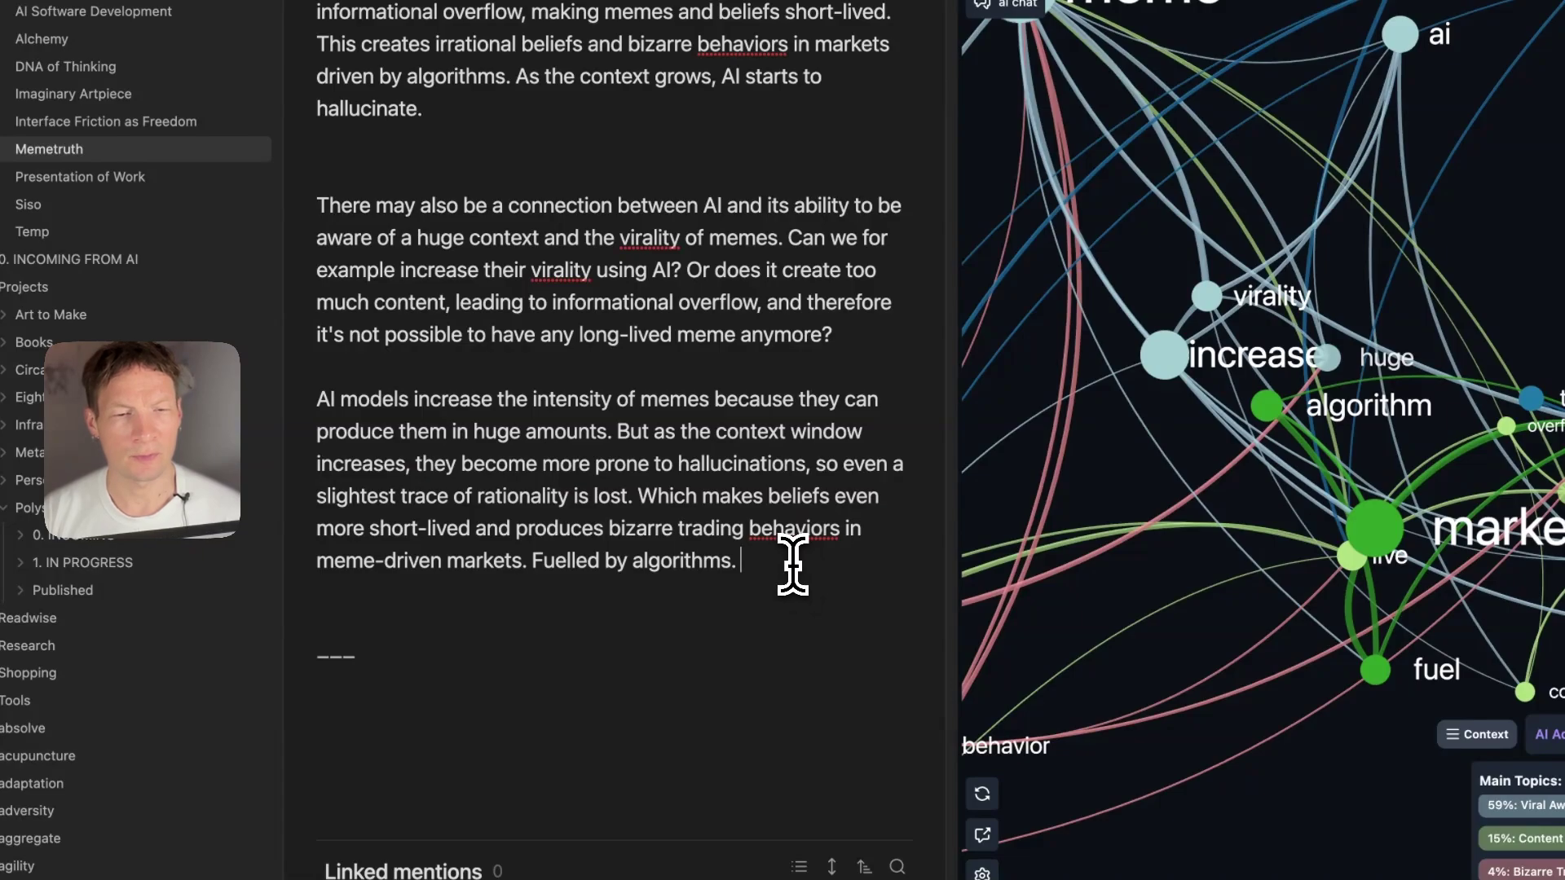
left_click_drag(617, 431, 360, 273)
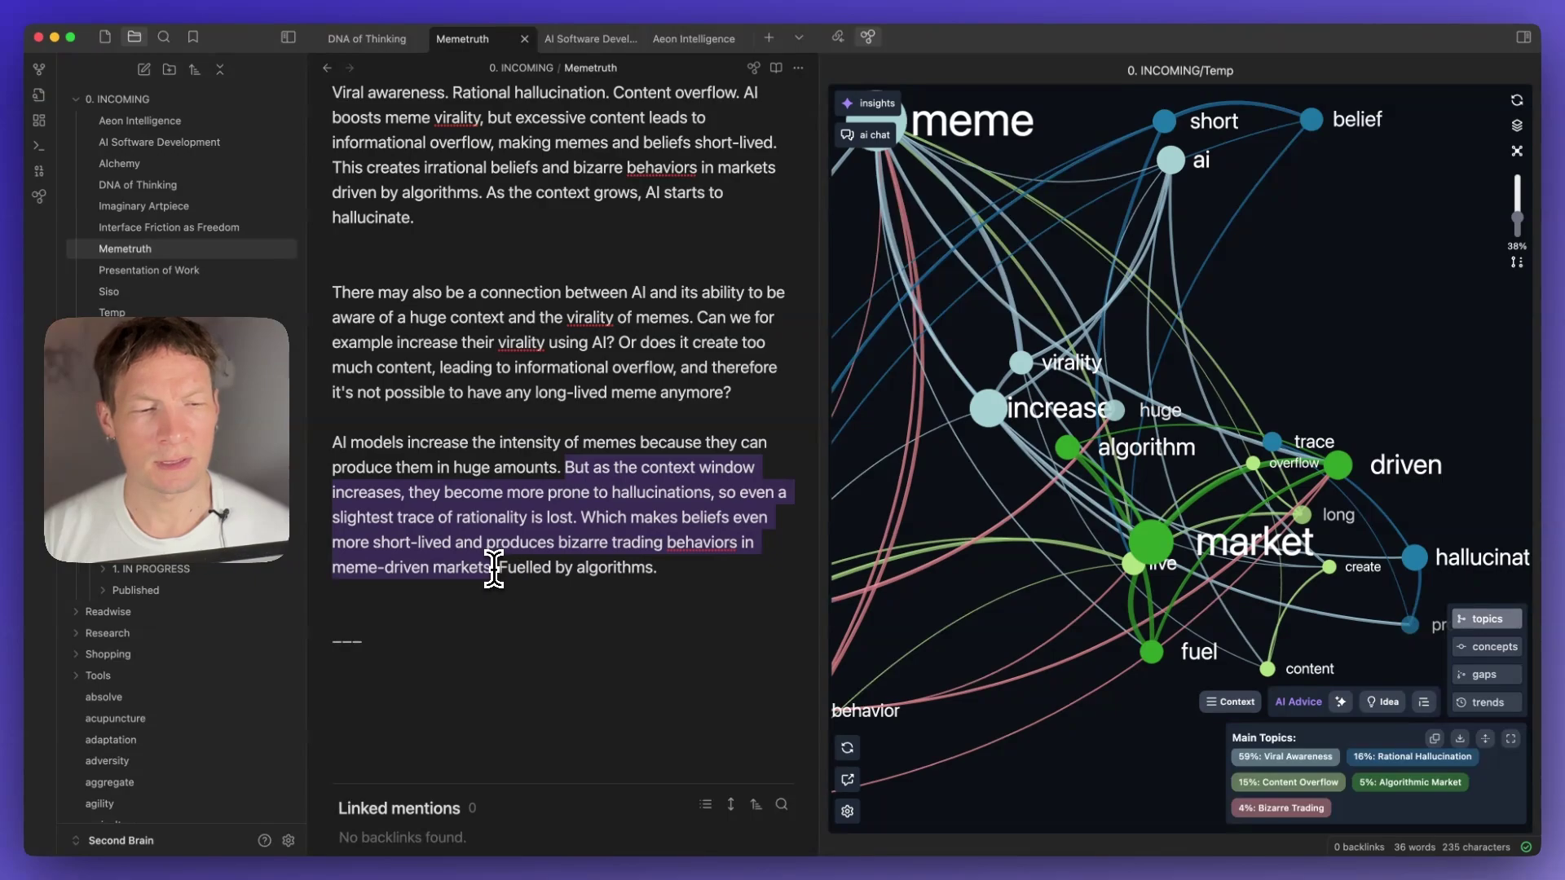
key("BackSpace")
key("BackSpace")
Replace the condensed paragraph's ending from "This creates irrational beliefs" onward with the copied passage beginning "But as the context window increases".
scroll(664, 192, "up", 3)
left_click(699, 317)
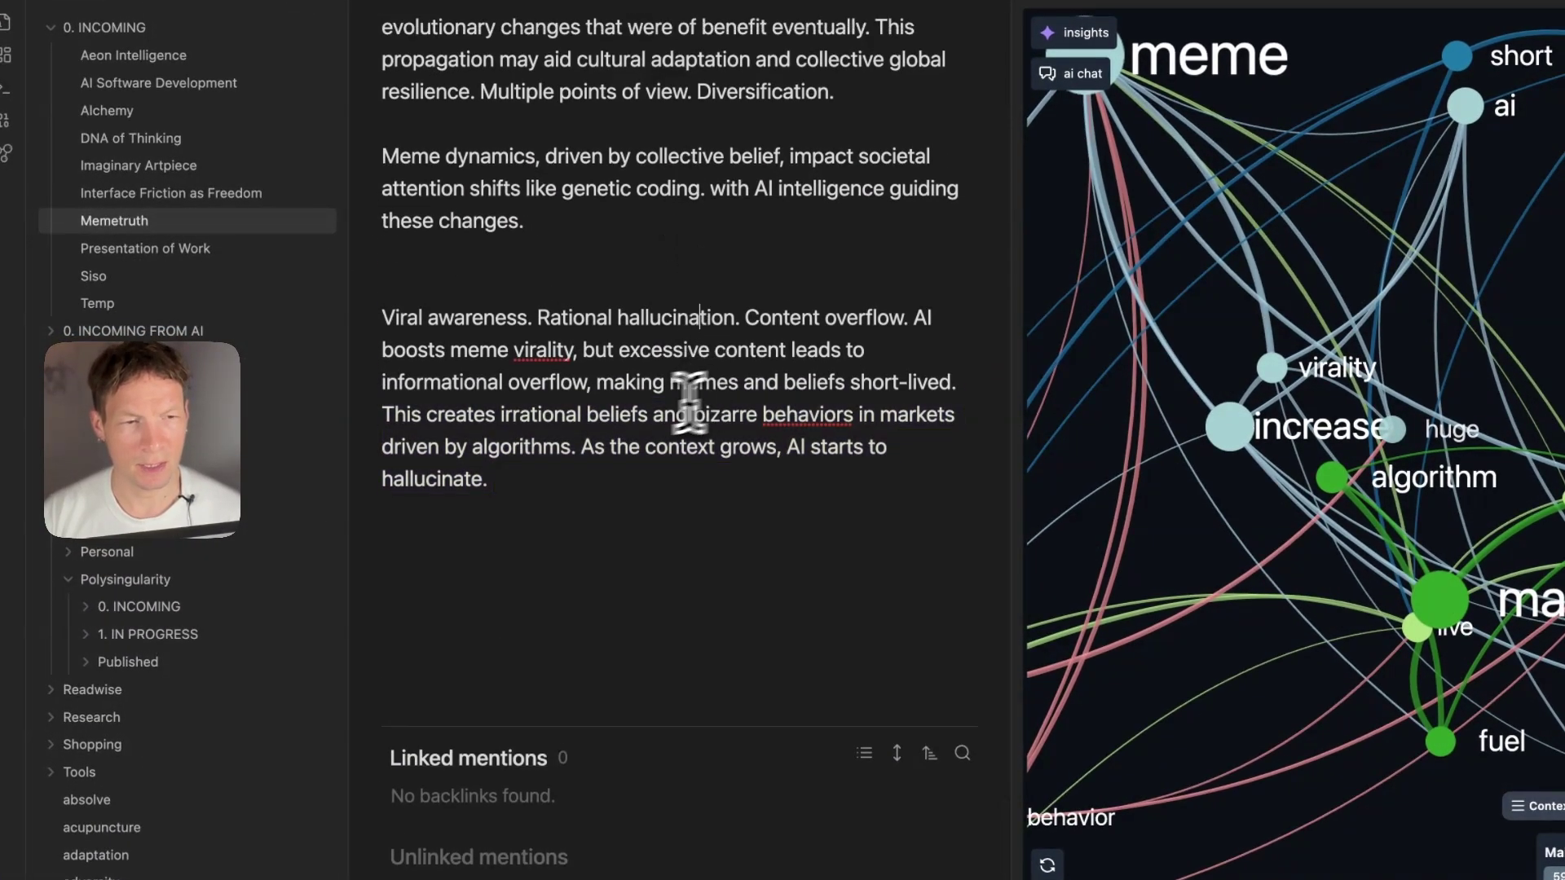
left_click_drag(389, 422, 535, 492)
type("But as the context window increases, they become more prone to hallucinations, so even a slightest trace of rationality is lost. Which makes beliefs even more short-lived and produces bizarre trading behaviors in meme-driven markets.")
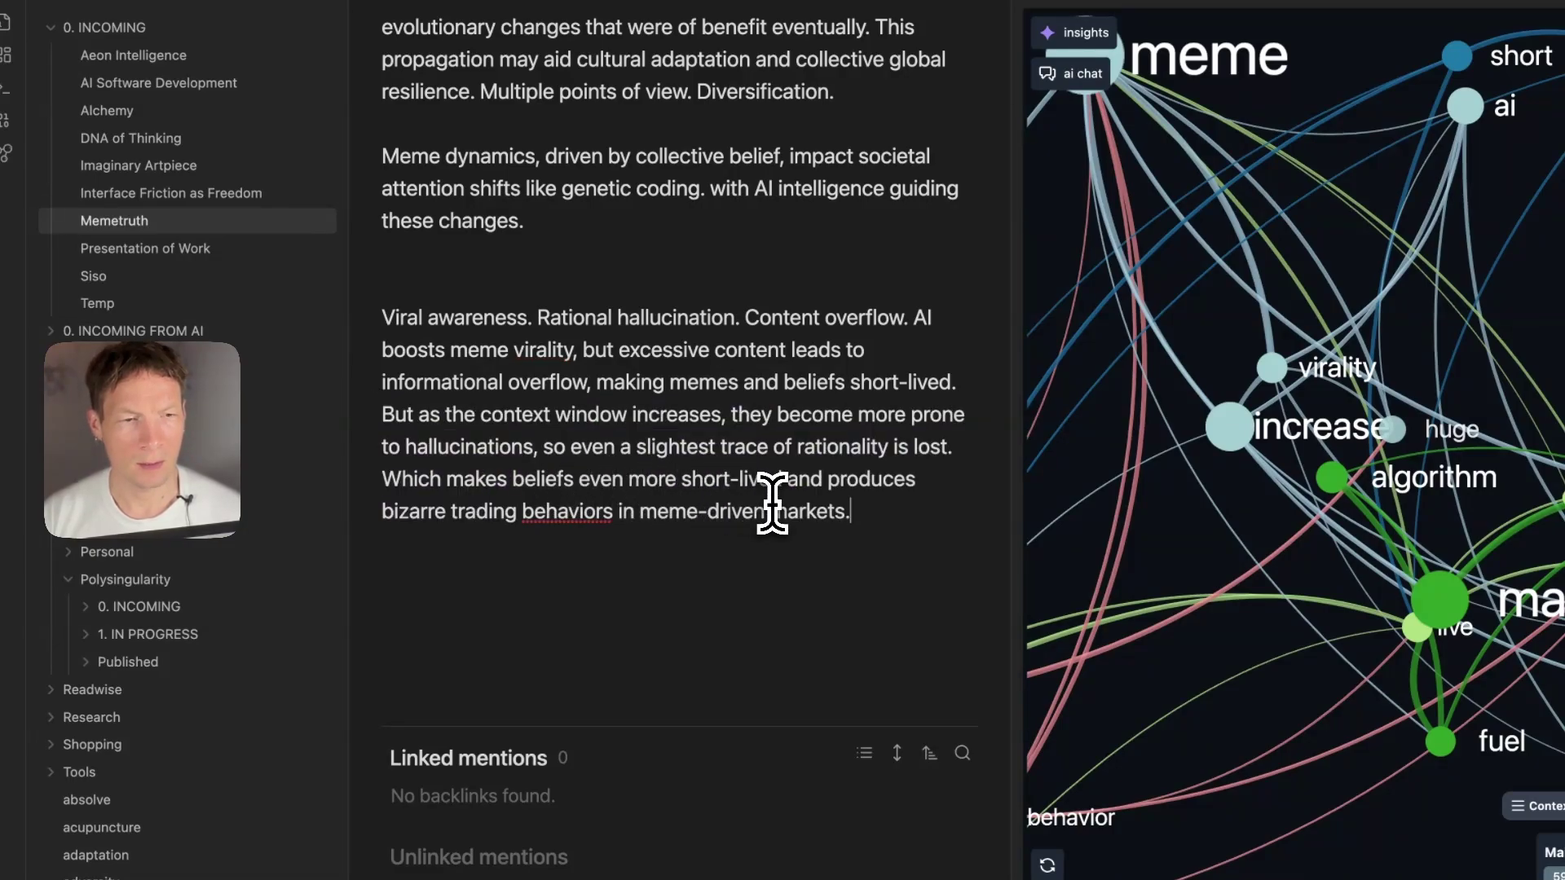
Remove the extra blank line between the "Meme dynamics" and "Viral awareness" paragraphs.
scroll(594, 594, "up", 4)
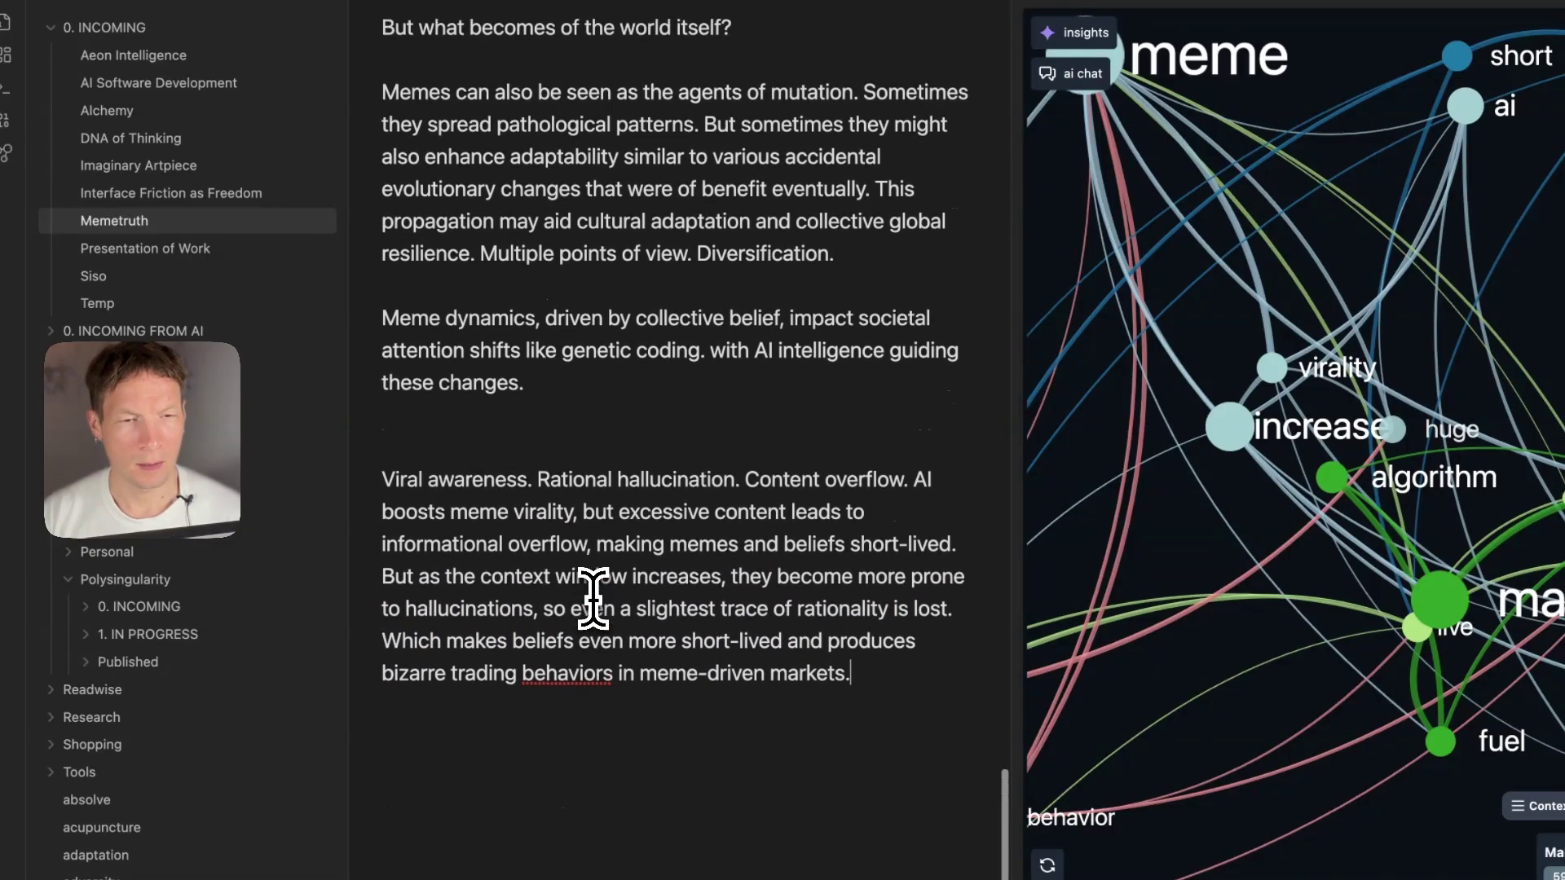
scroll(554, 485, "up", 2)
scroll(522, 570, "up", 3)
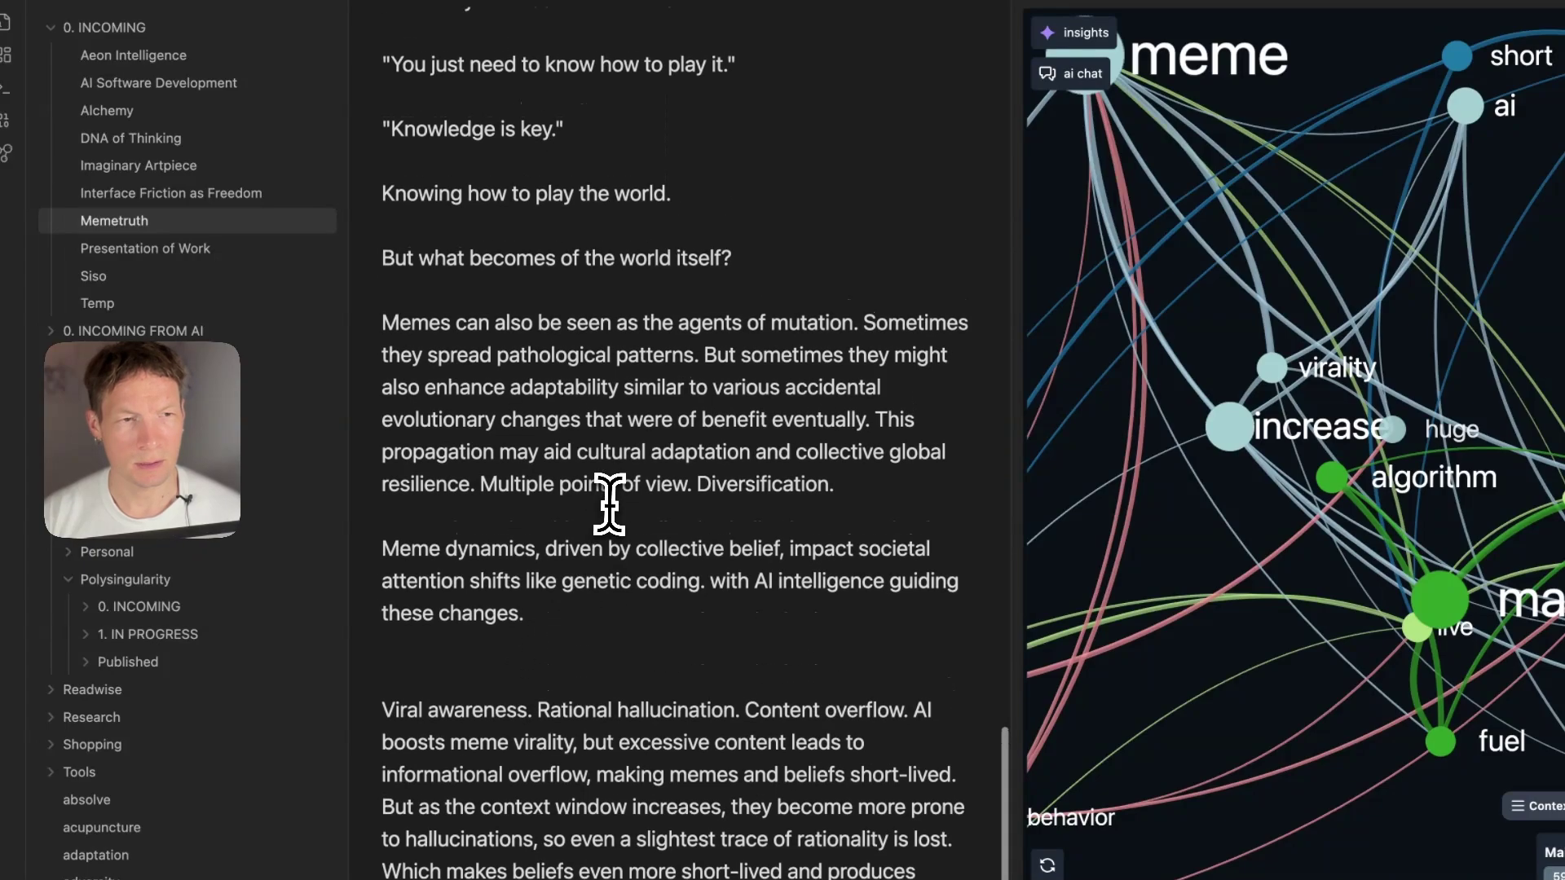
scroll(573, 405, "down", 1)
key("BackSpace")
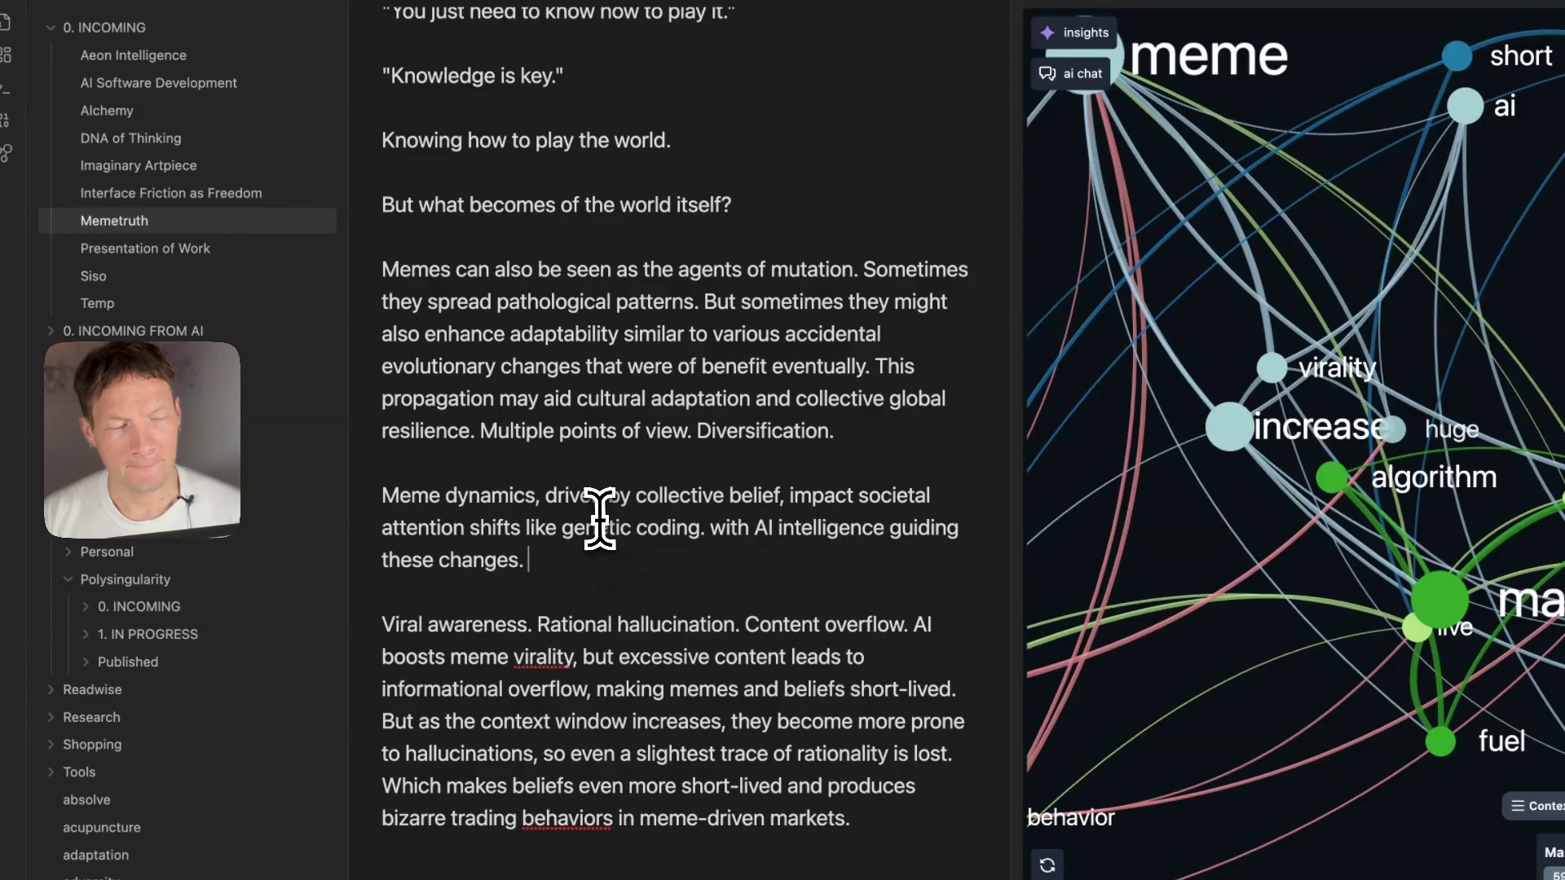
Add "if the observation takes a long time" after "genetic coding" and capitalize "With" at the start of the following sentence.
left_click(699, 530)
type("if we loo")
type("k over a long a ")
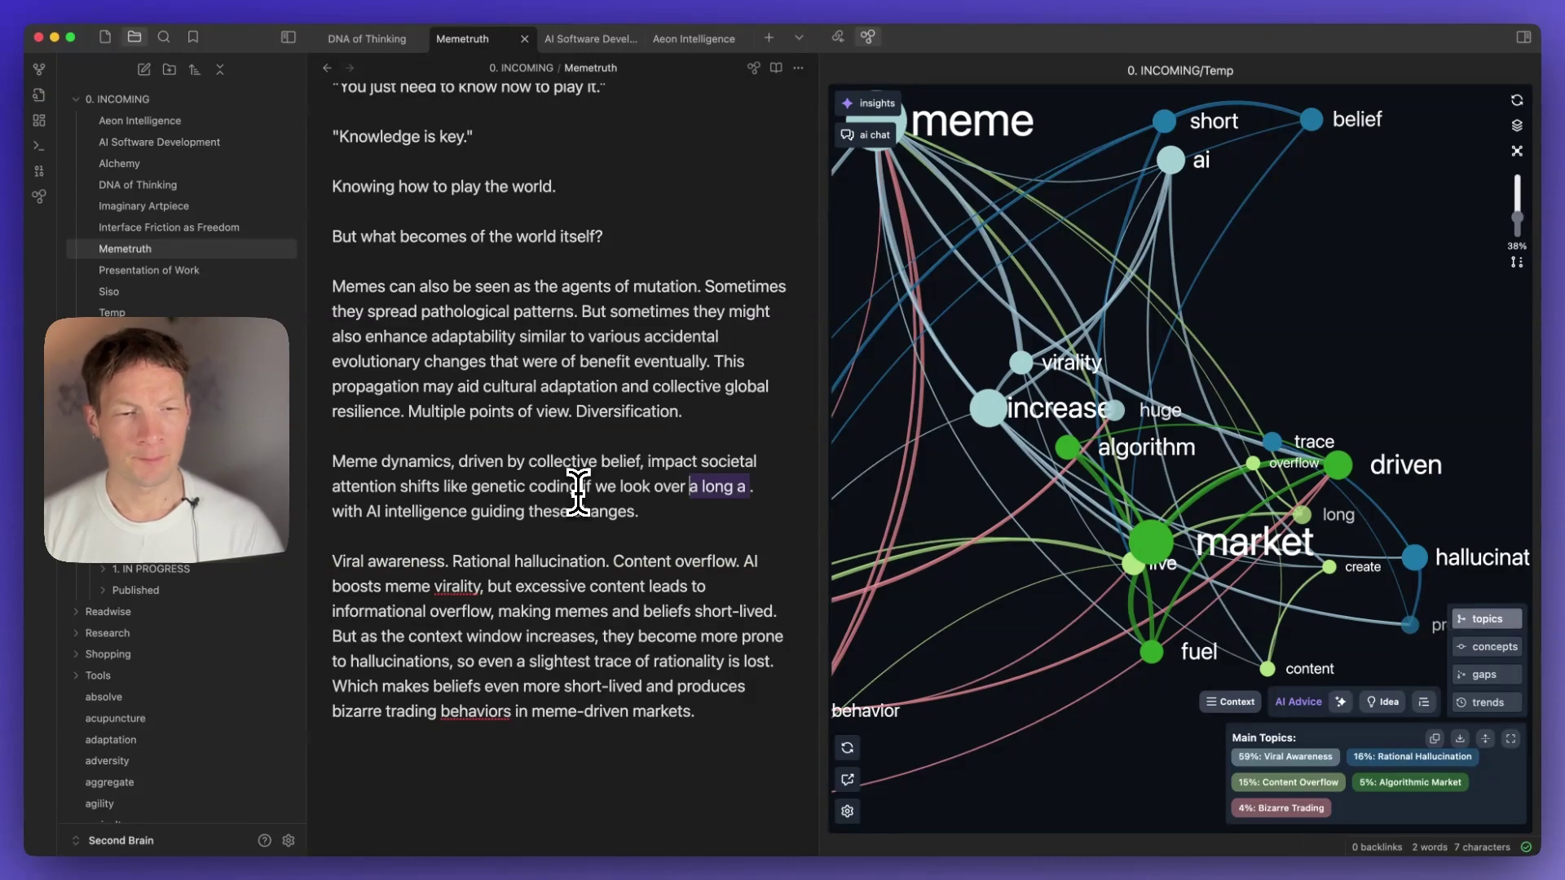
type("the ")
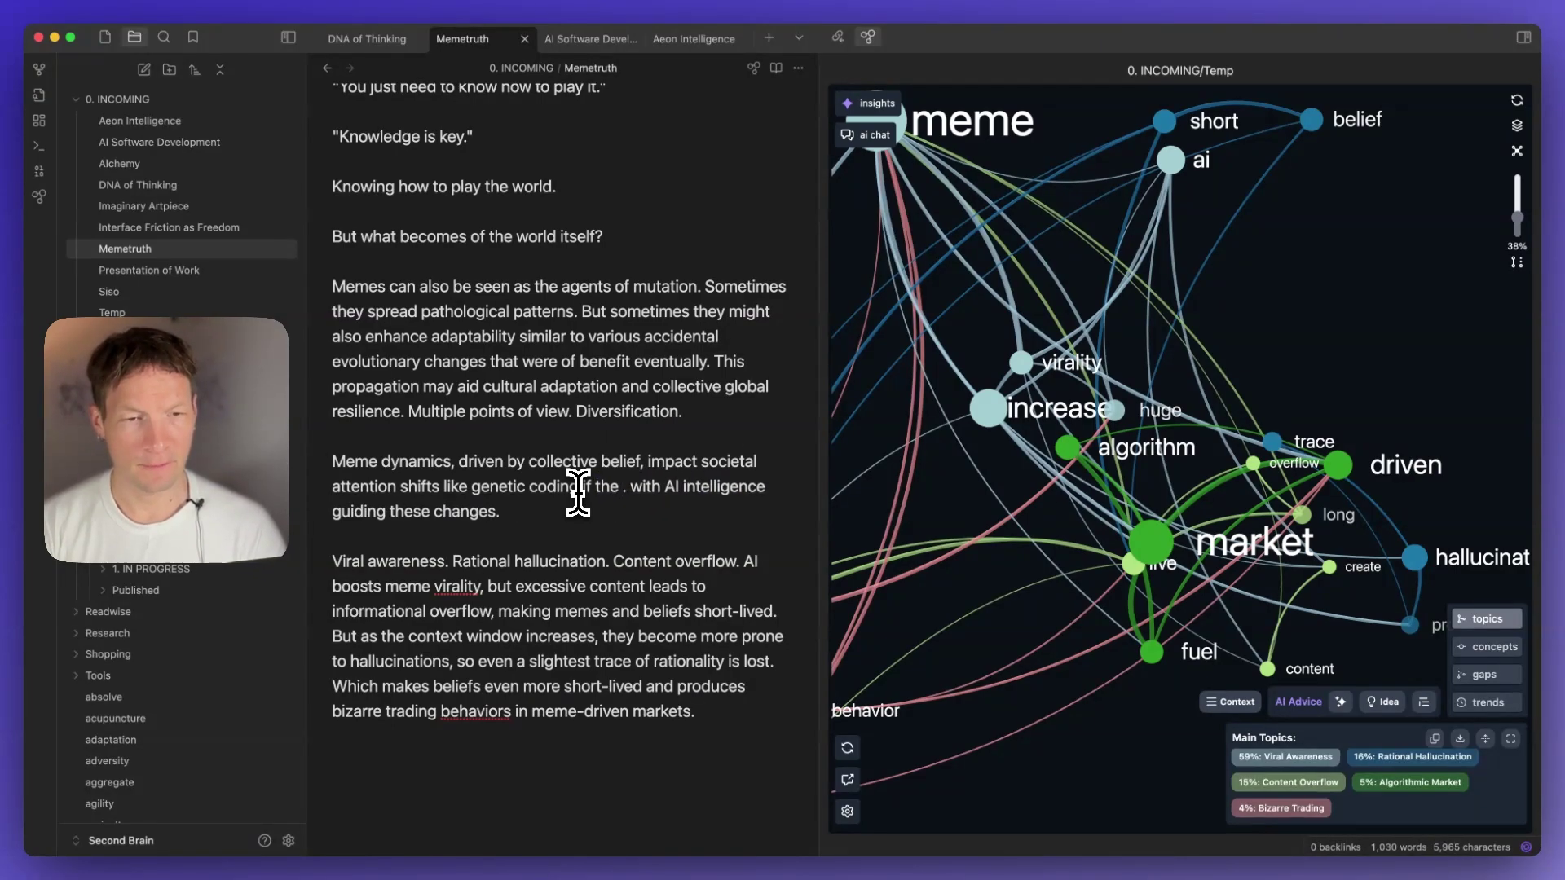
type("observation ta")
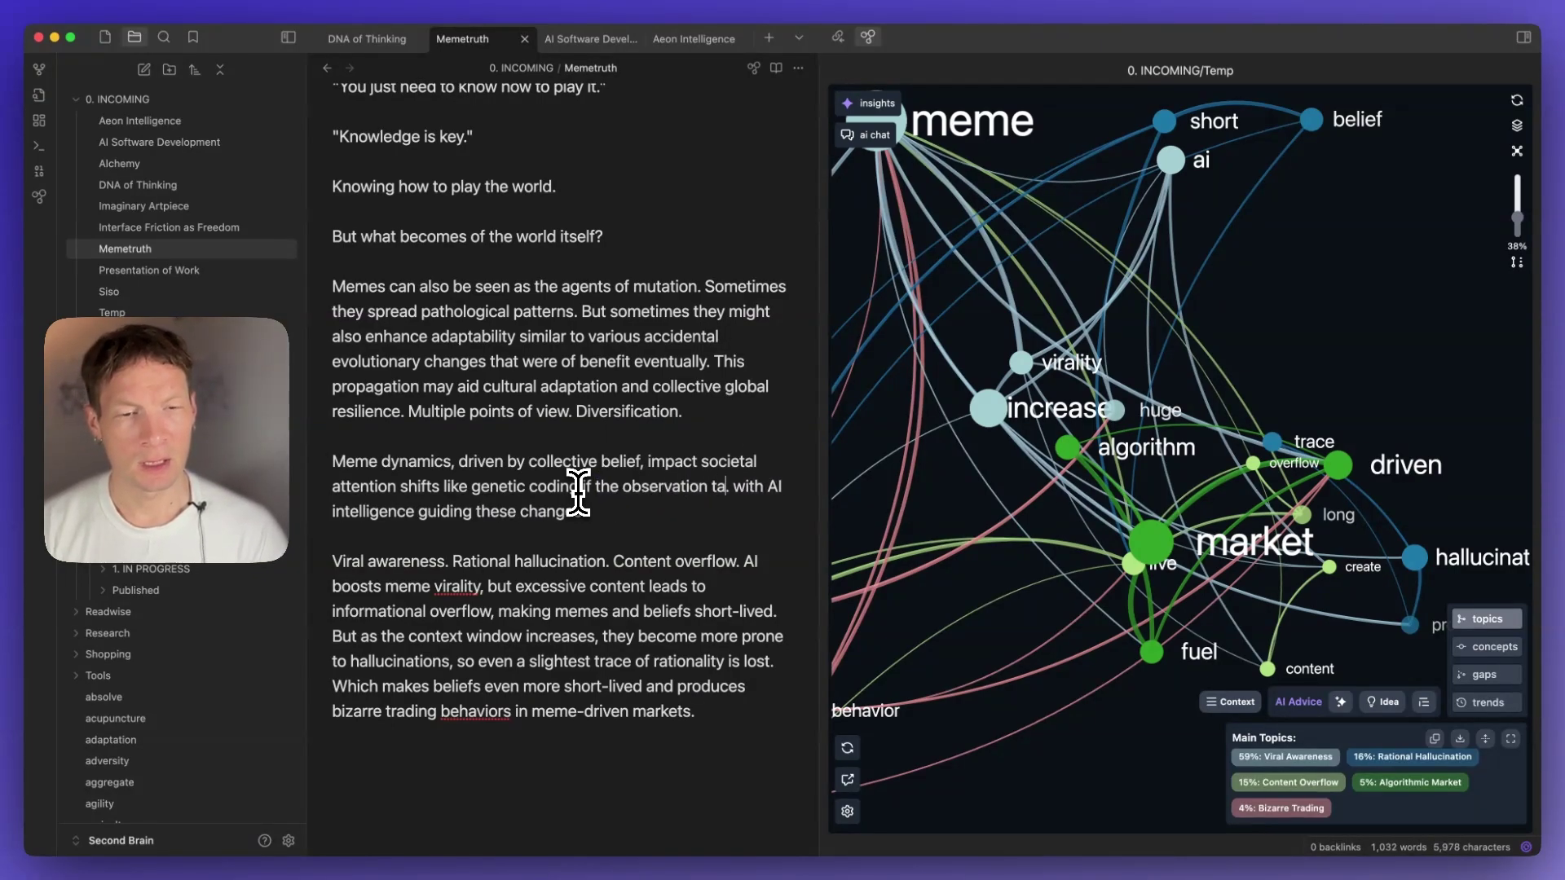
type("kes long time.")
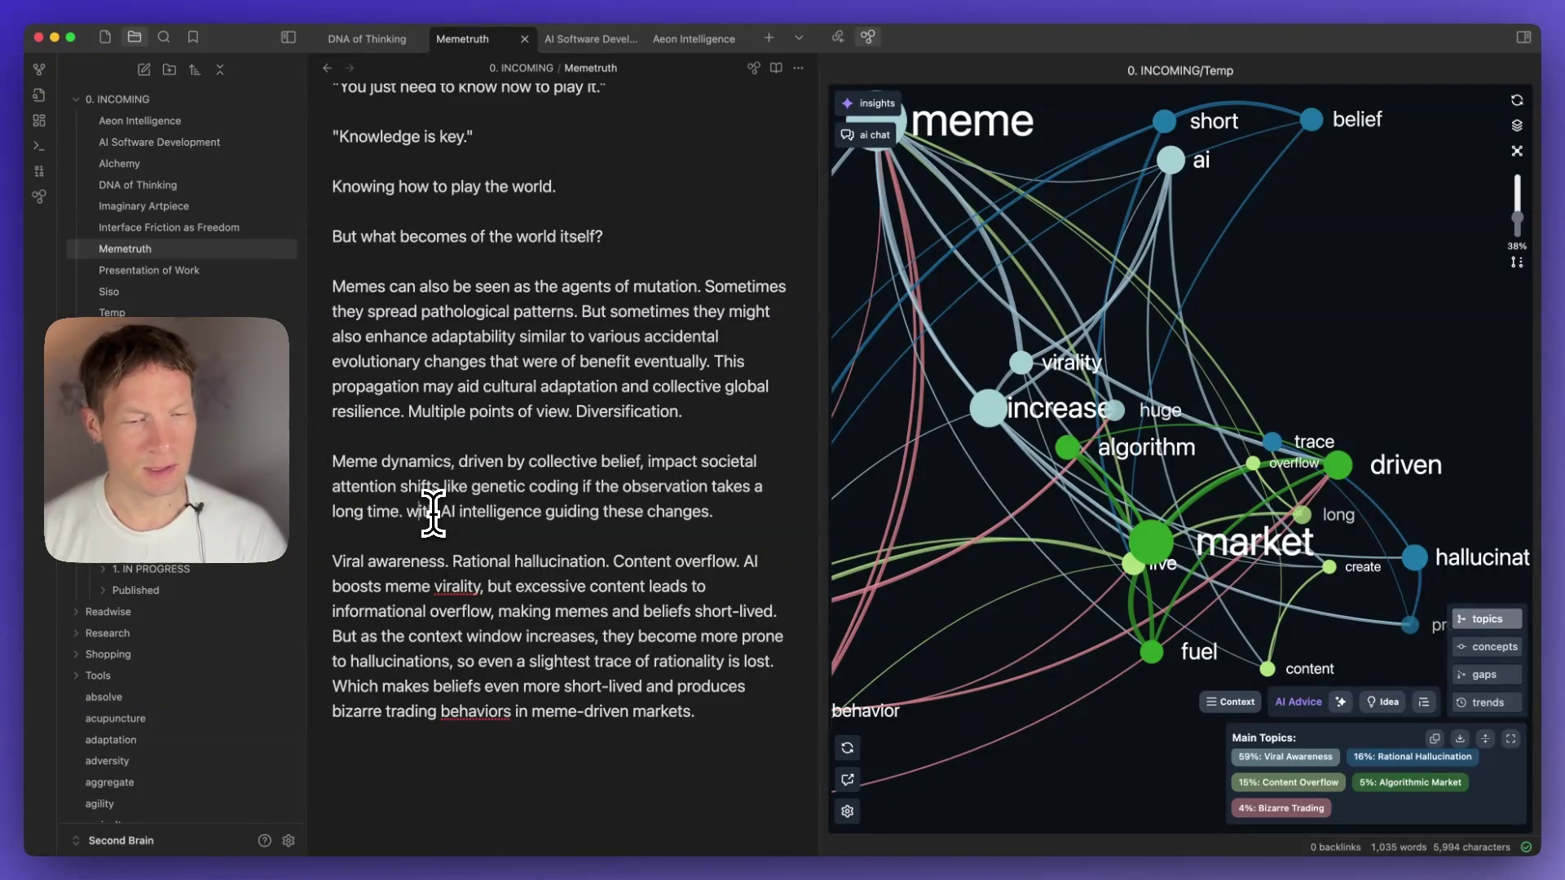
double_click(433, 513)
type("With")
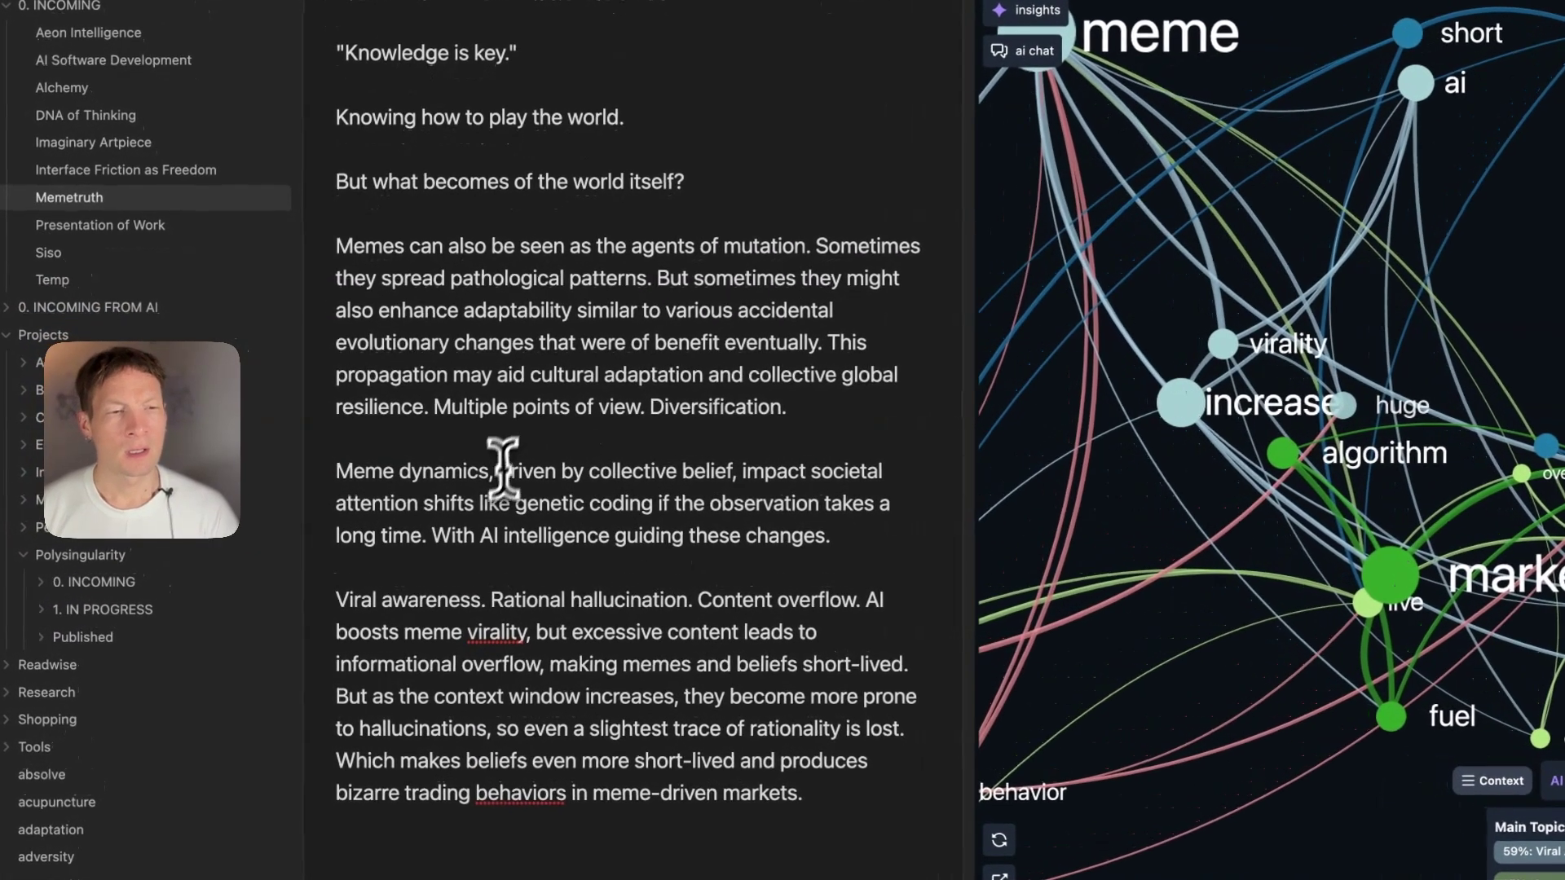
Insert "that may eventually lead to extinction" after "pathological patterns" in the paragraph about memes as agents of mutation.
scroll(461, 492, "up", 3)
scroll(548, 302, "up", 2)
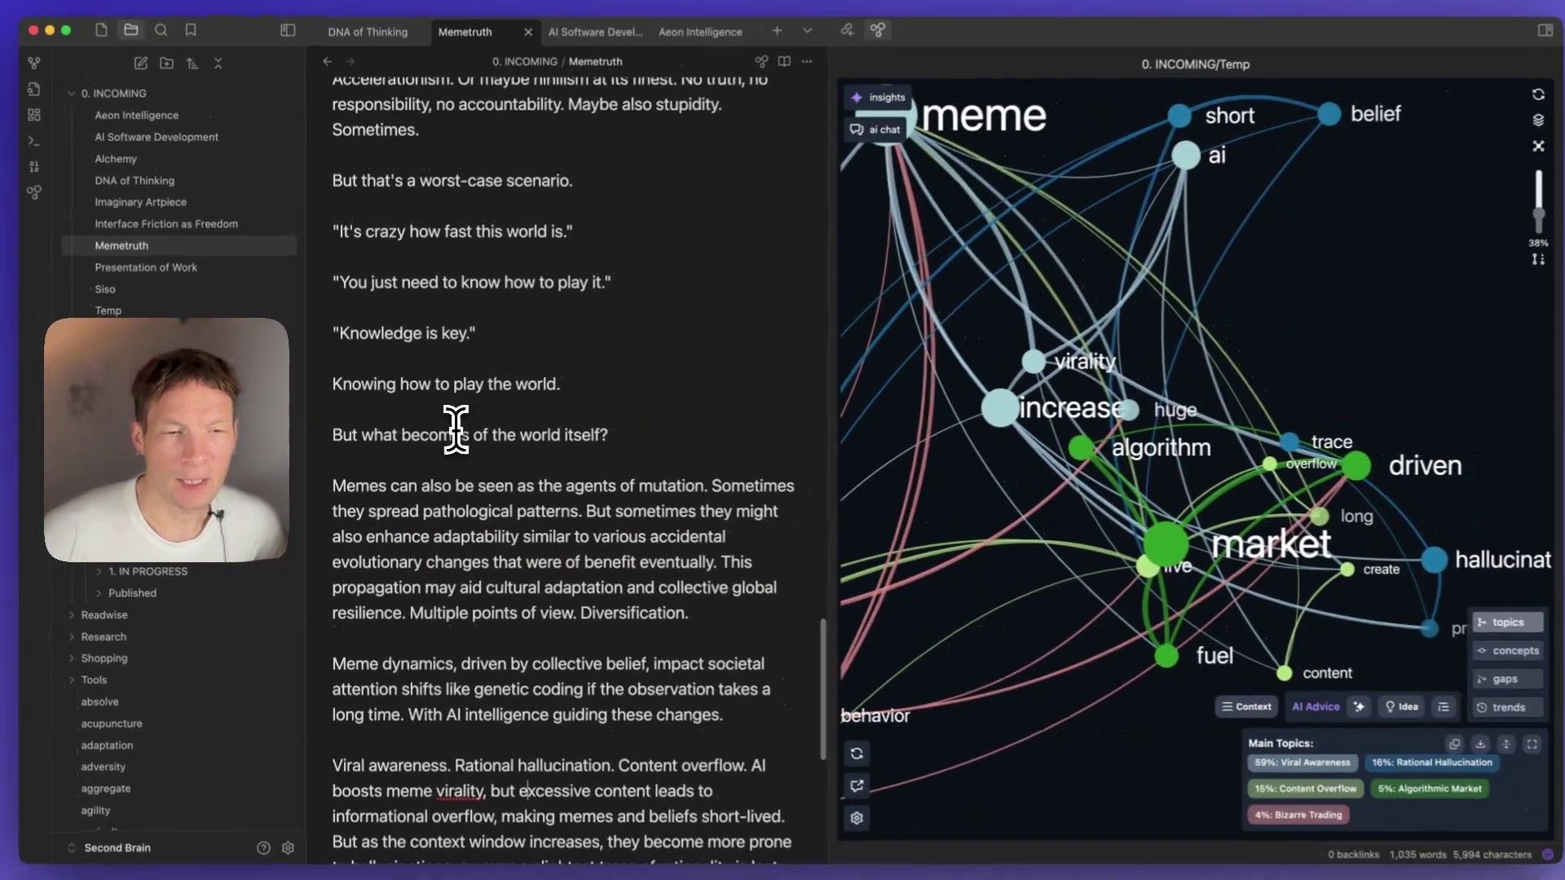
scroll(454, 524, "down", 3)
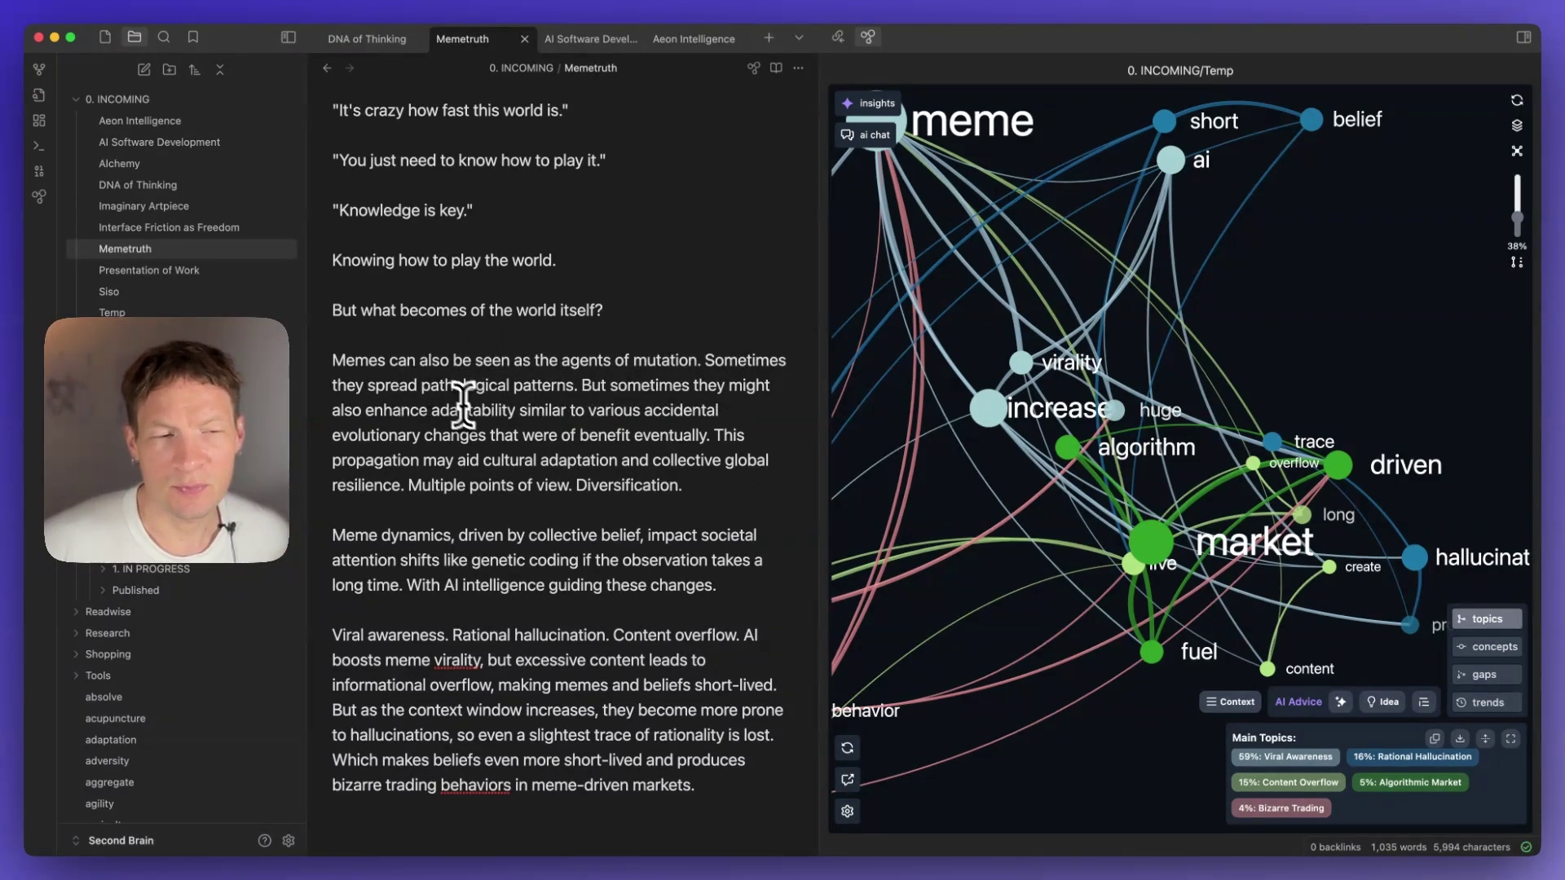
left_click(576, 385)
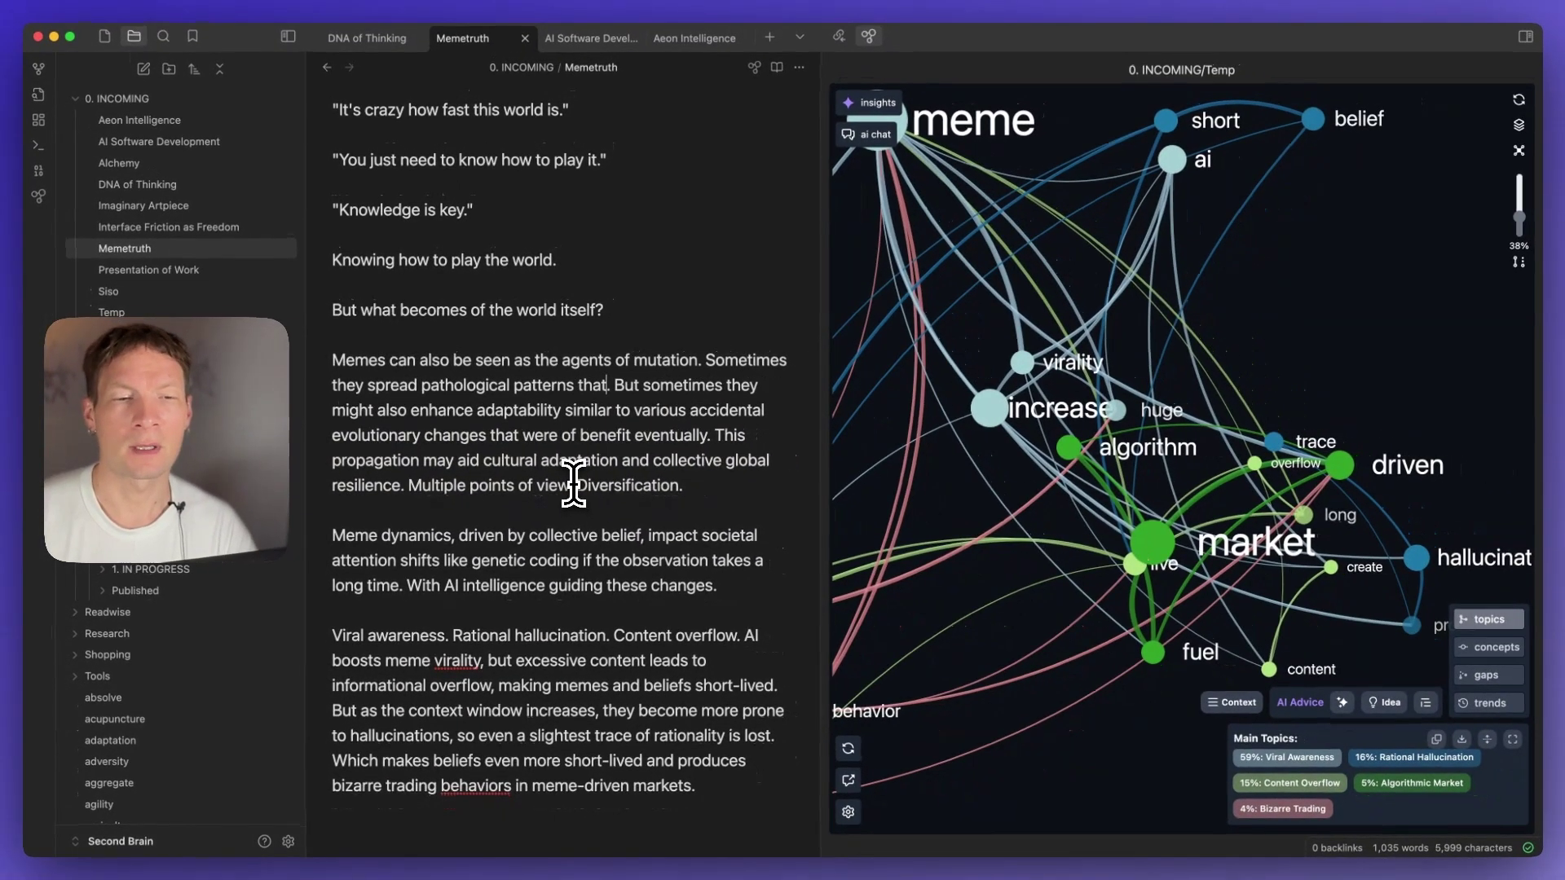
type("that may eventually")
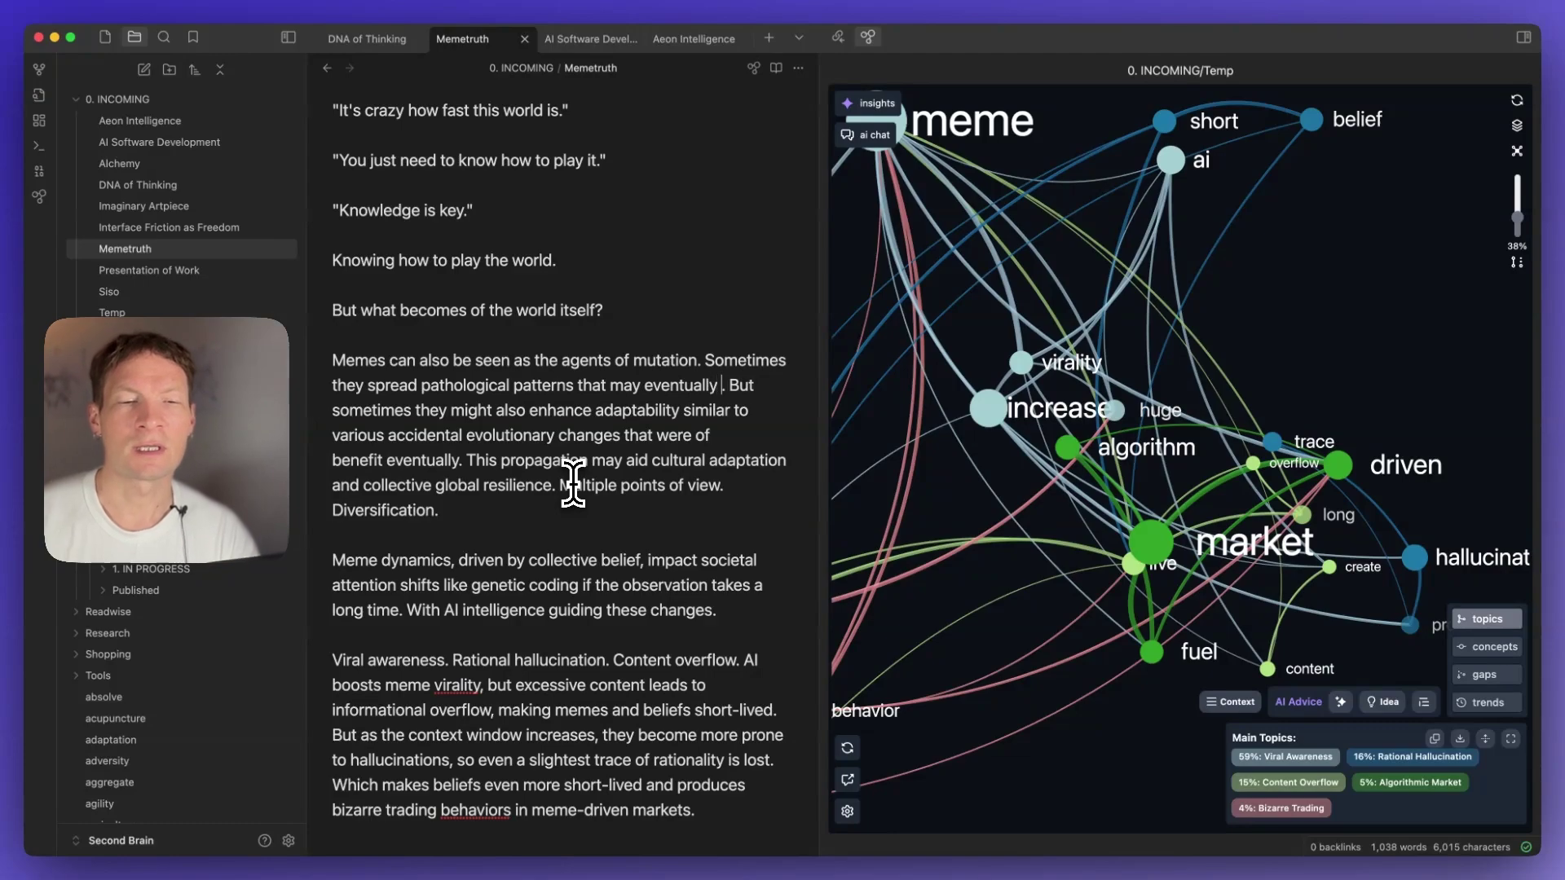
type(" lead to ext")
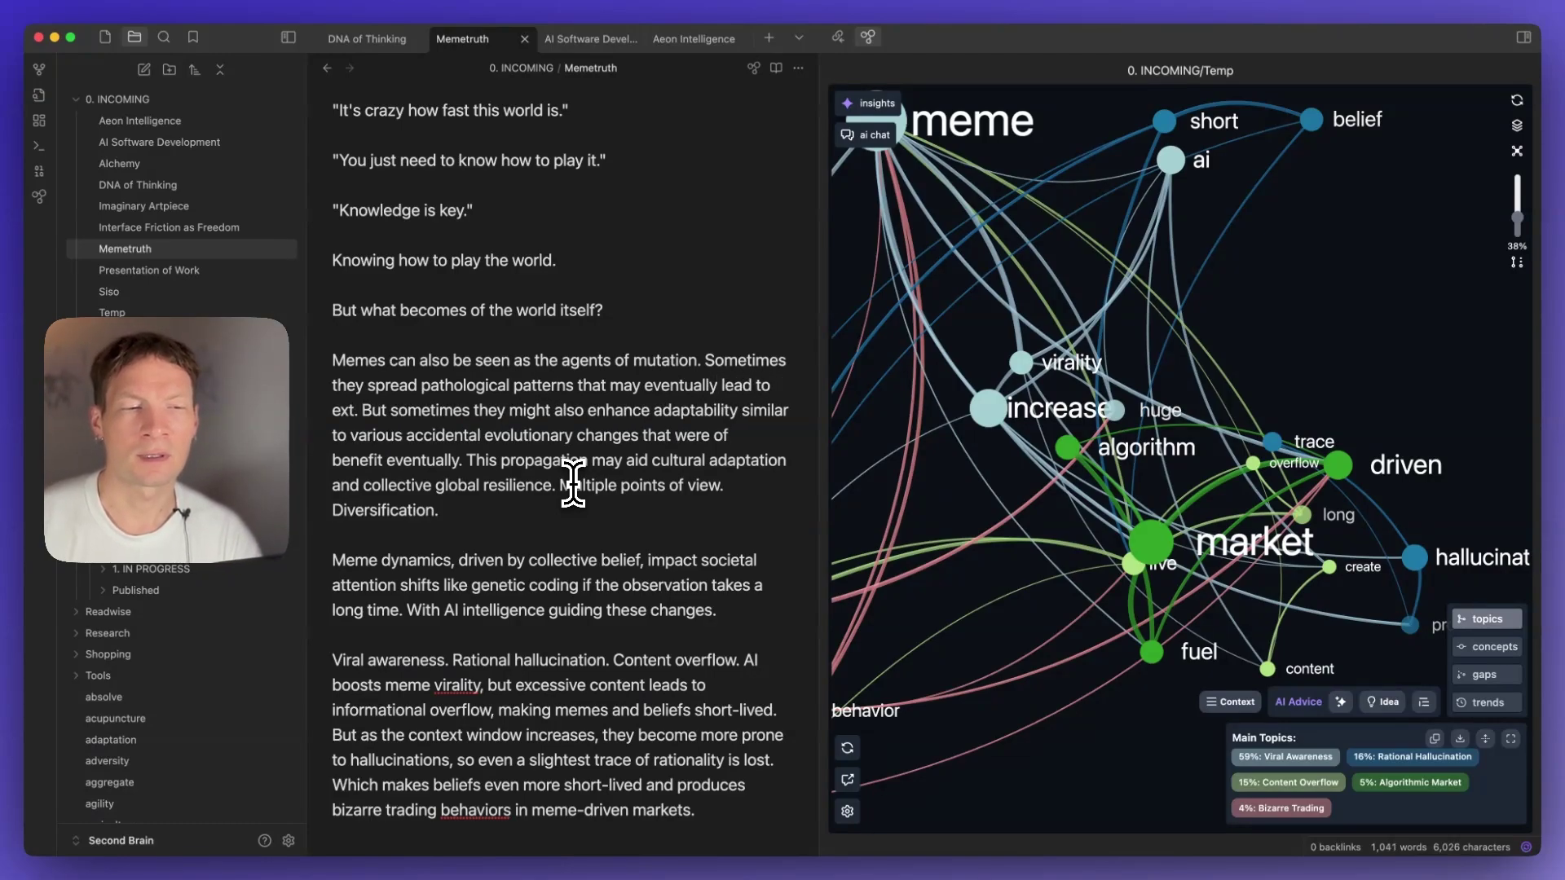
key("BackSpace")
key("BackSpace")
key("BackSpace")
type("dest")
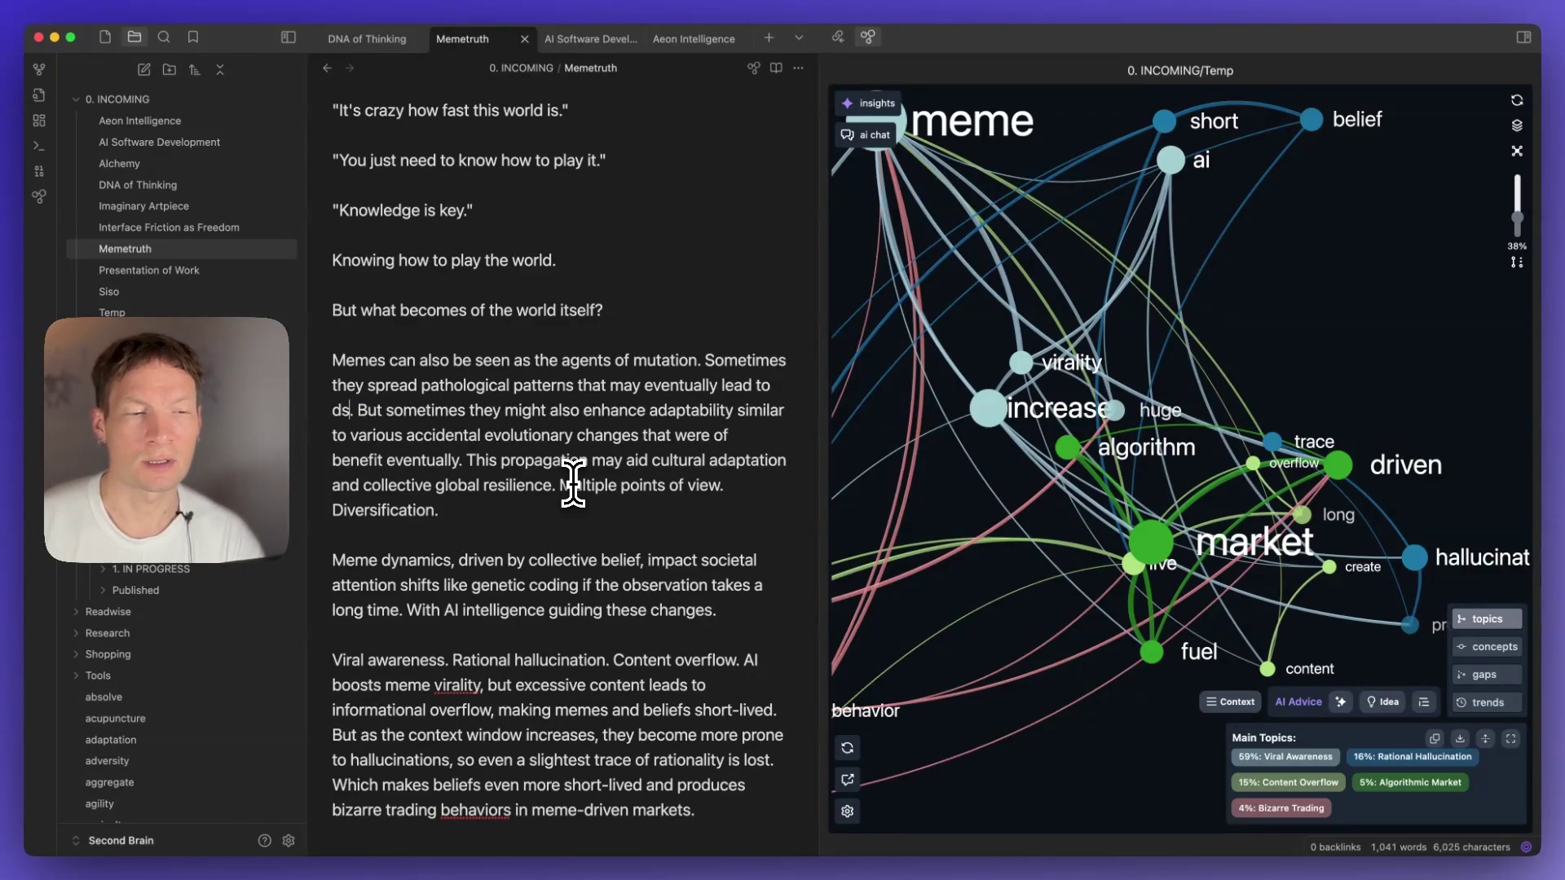
type("ruction ")
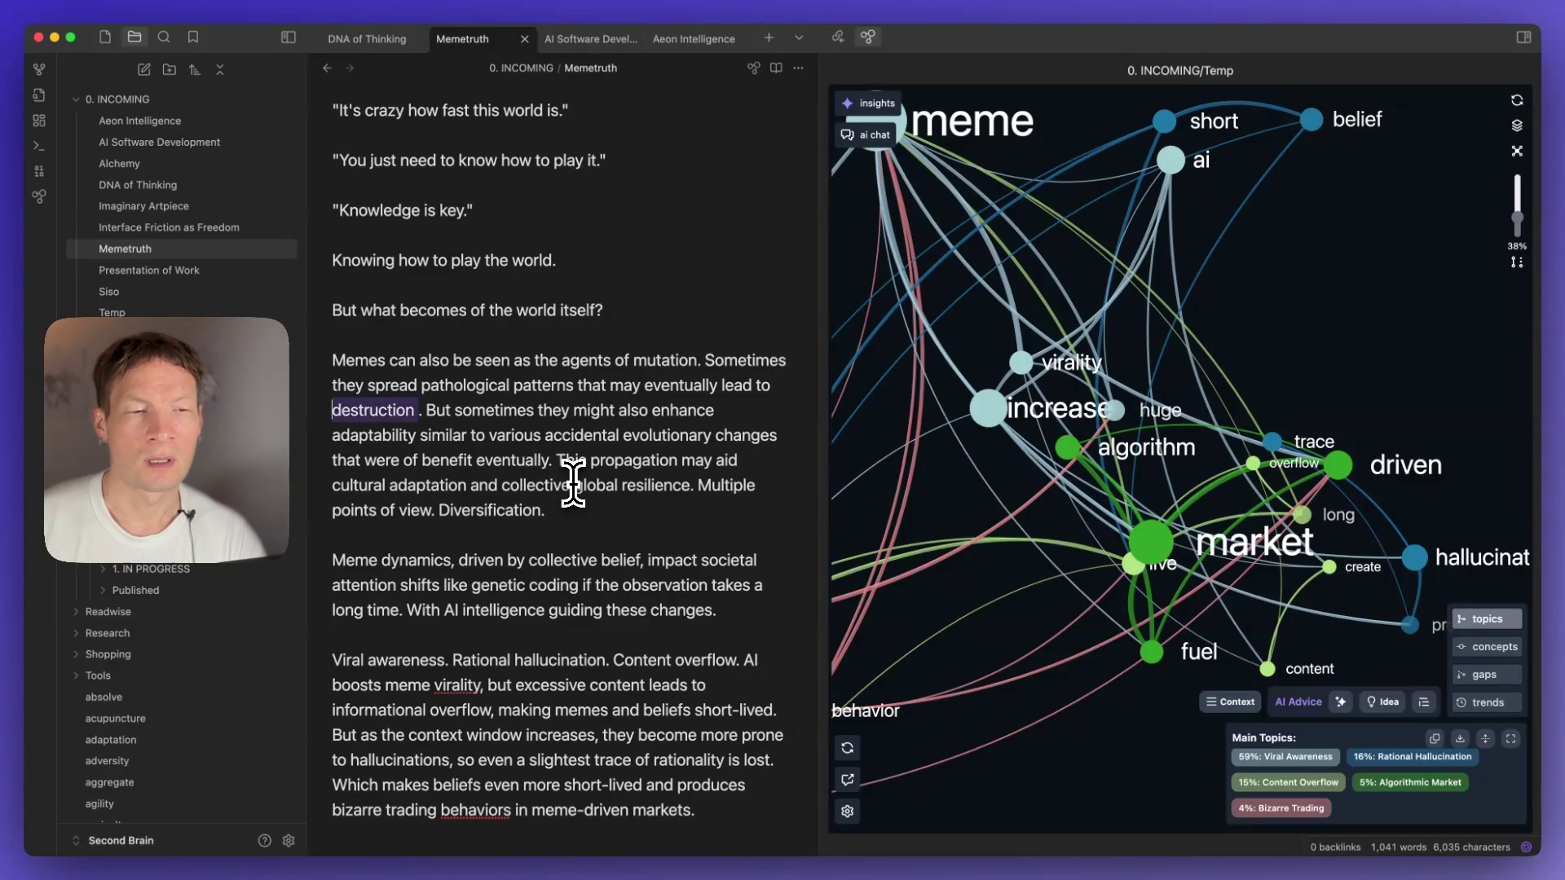
type("e")
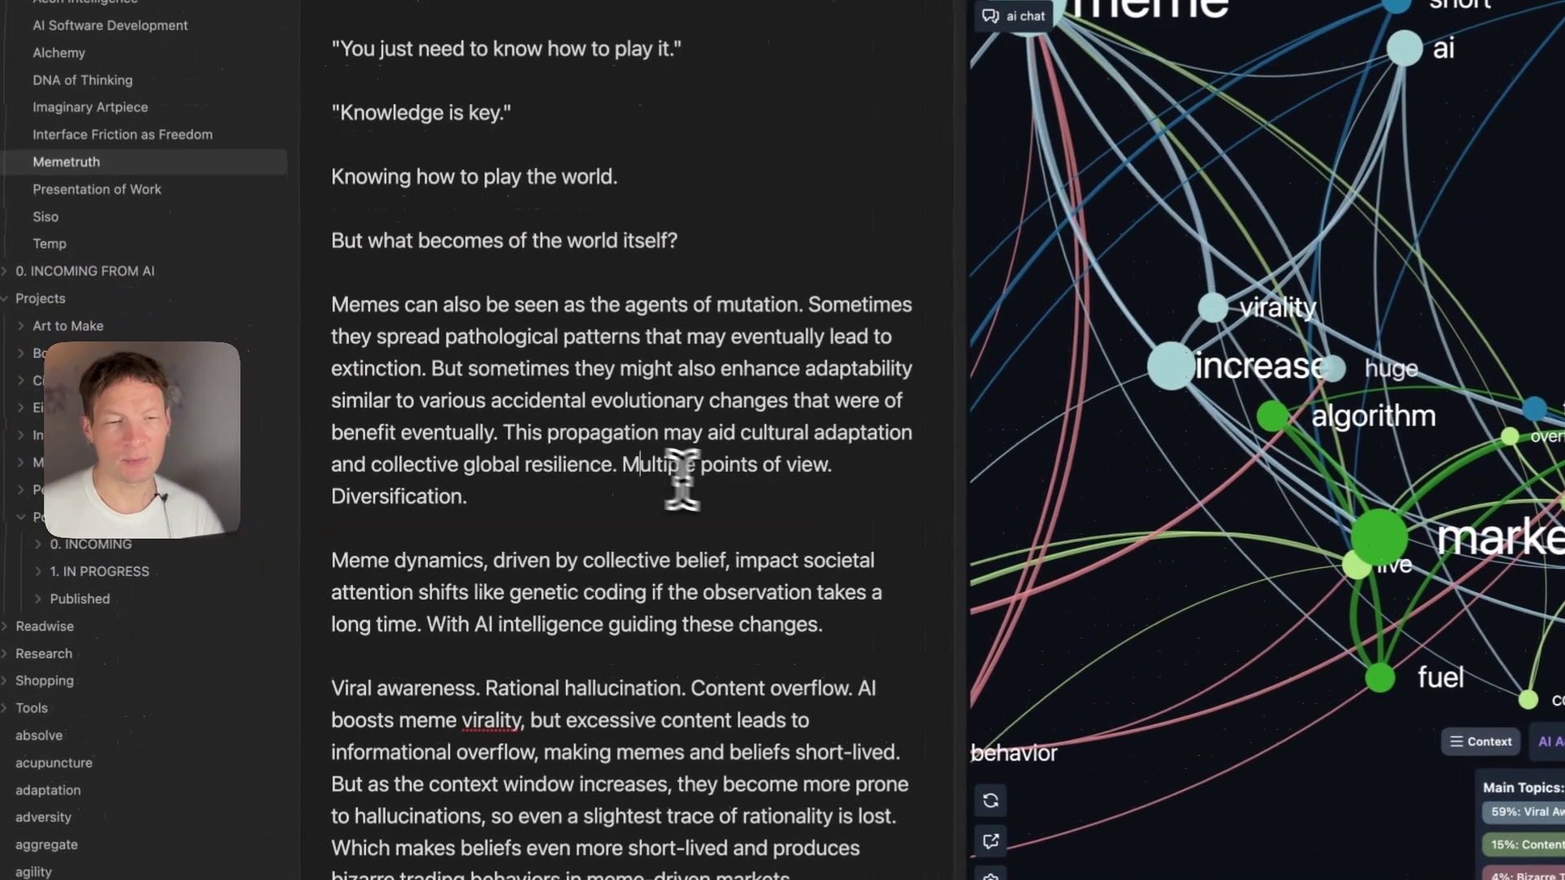
Append "Everyone gets into the same thing for a short moment of time. Resonating across cultures," after "Diversification." in the mutation paragraph.
left_click(476, 511)
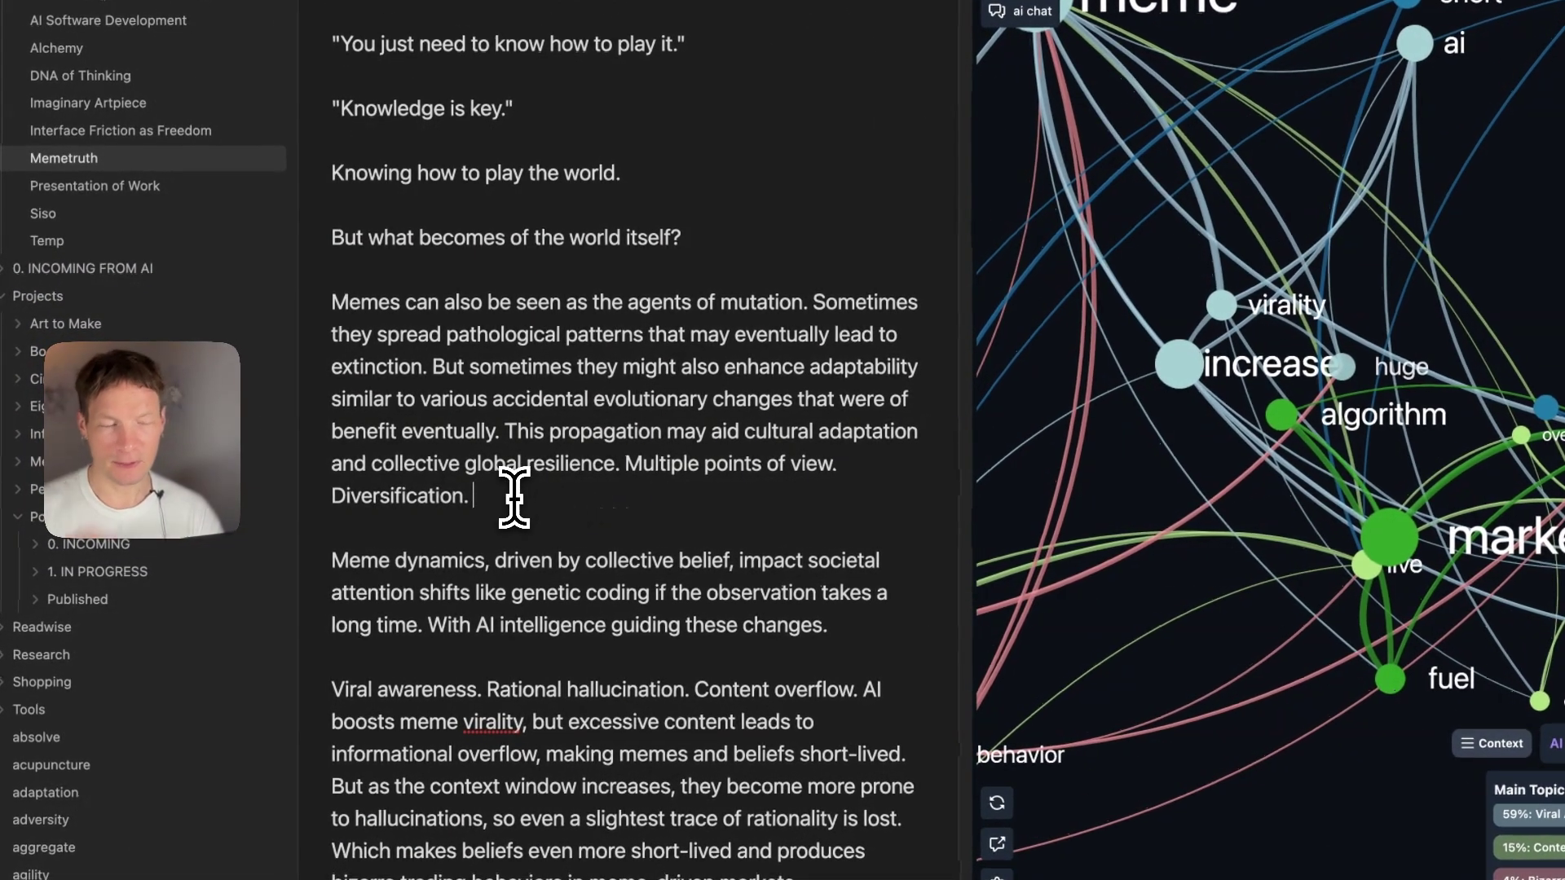
type("Ever")
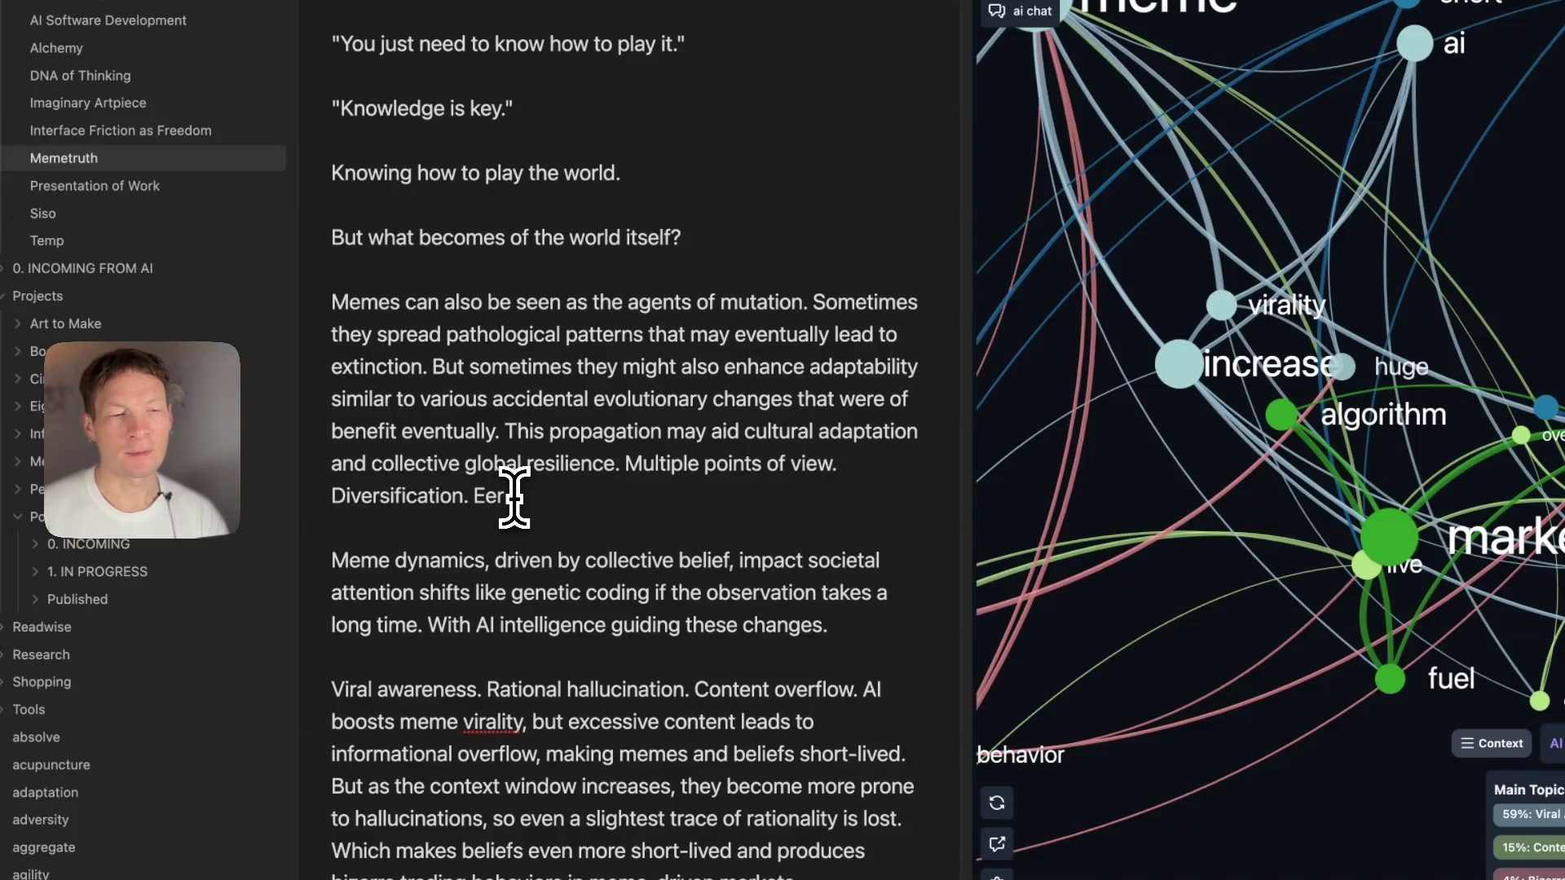
type("yone gets into something")
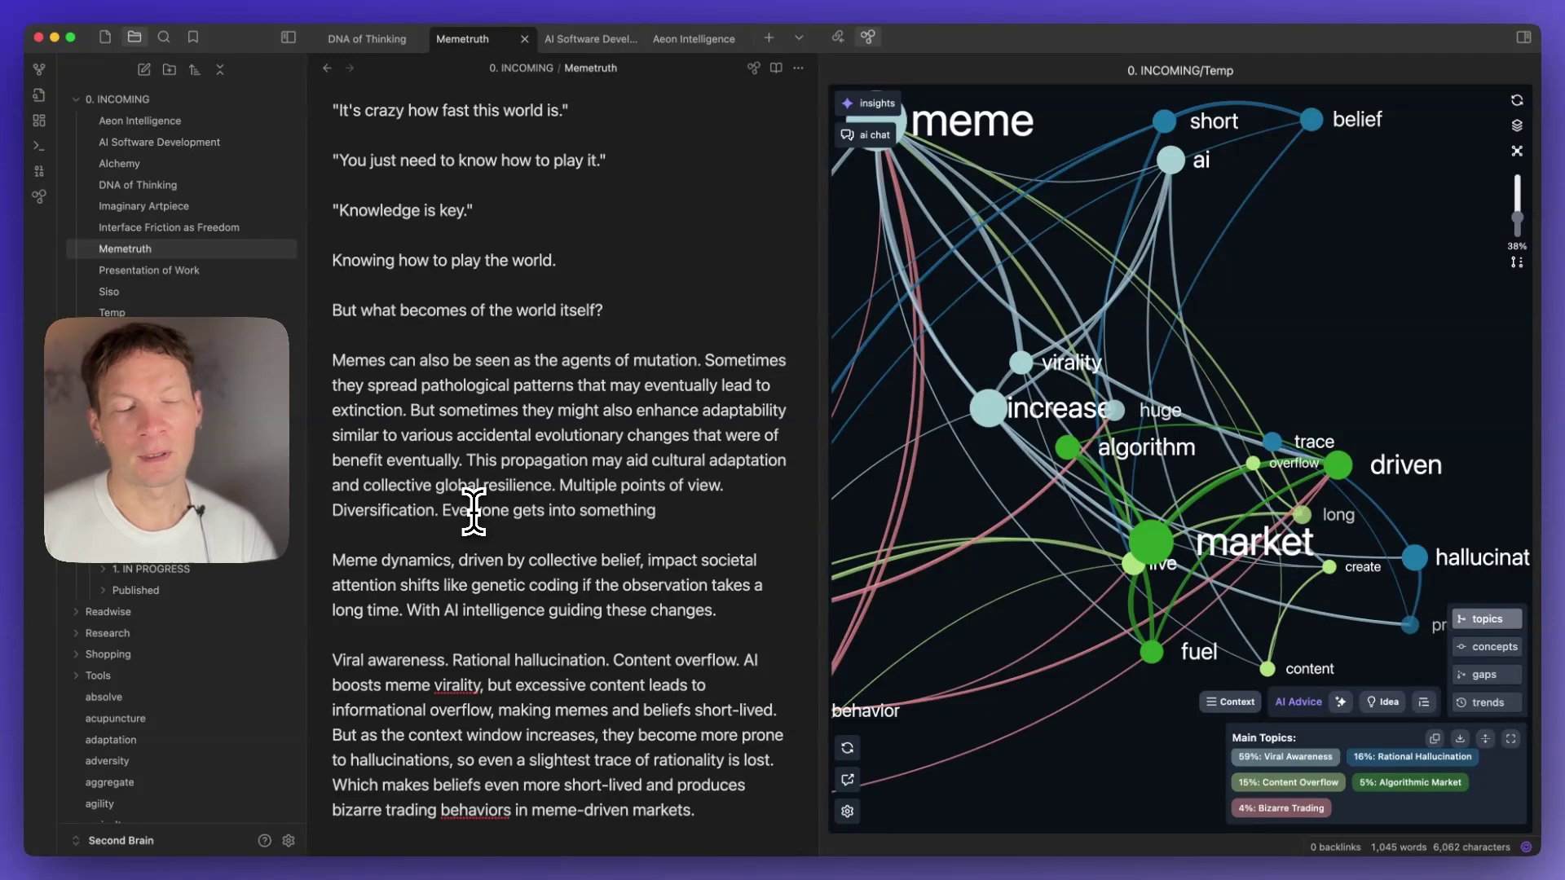
key("alt+shift+Left")
type("the same thi")
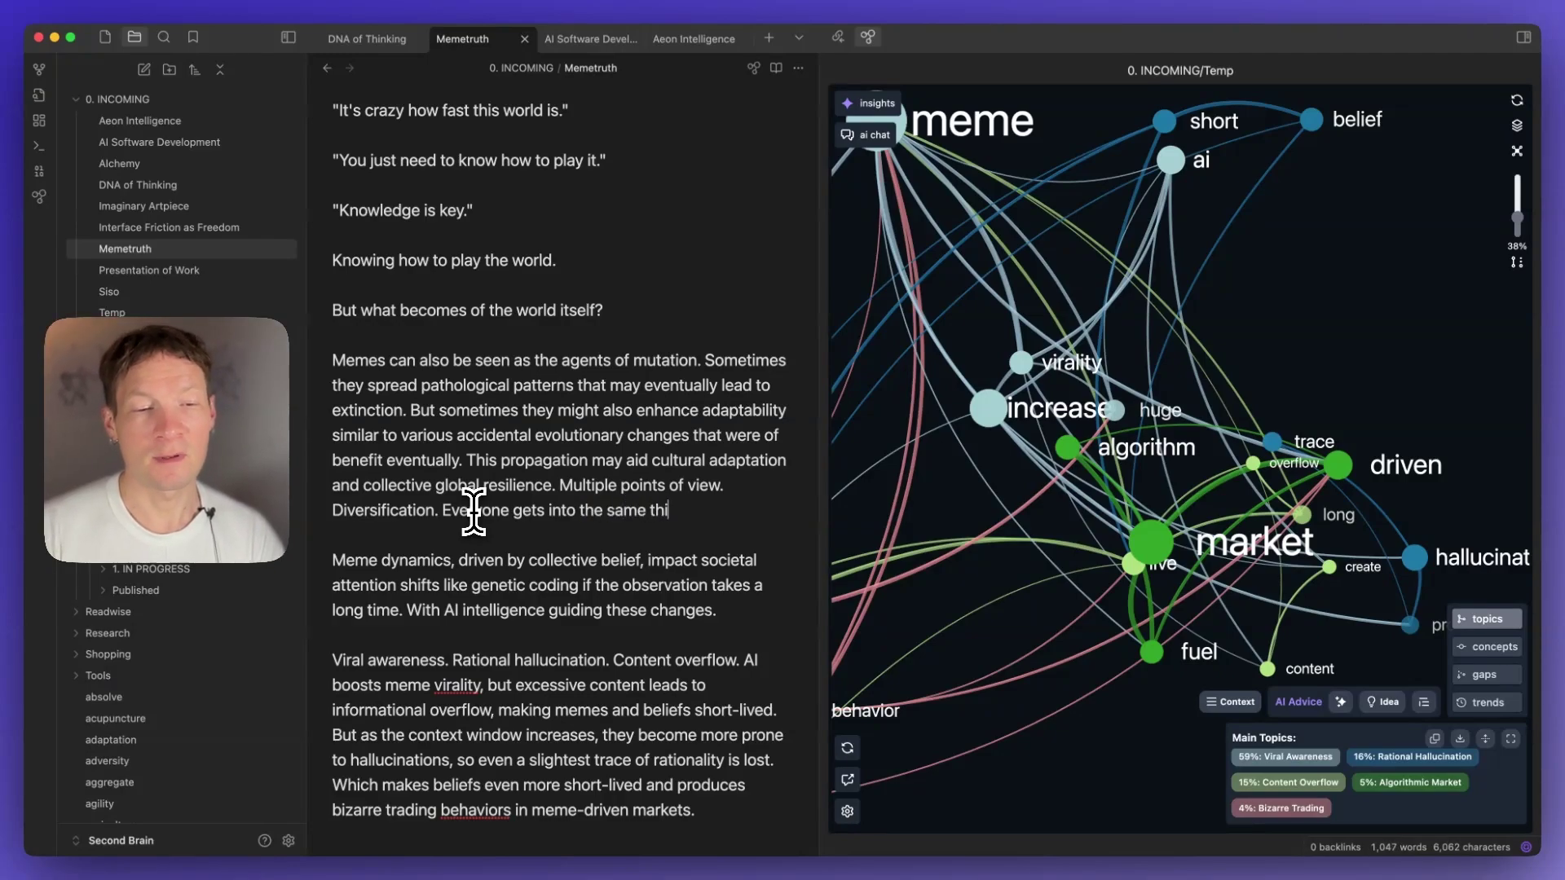
type("ng for a short moment of time. Resonating across cultures, geoo")
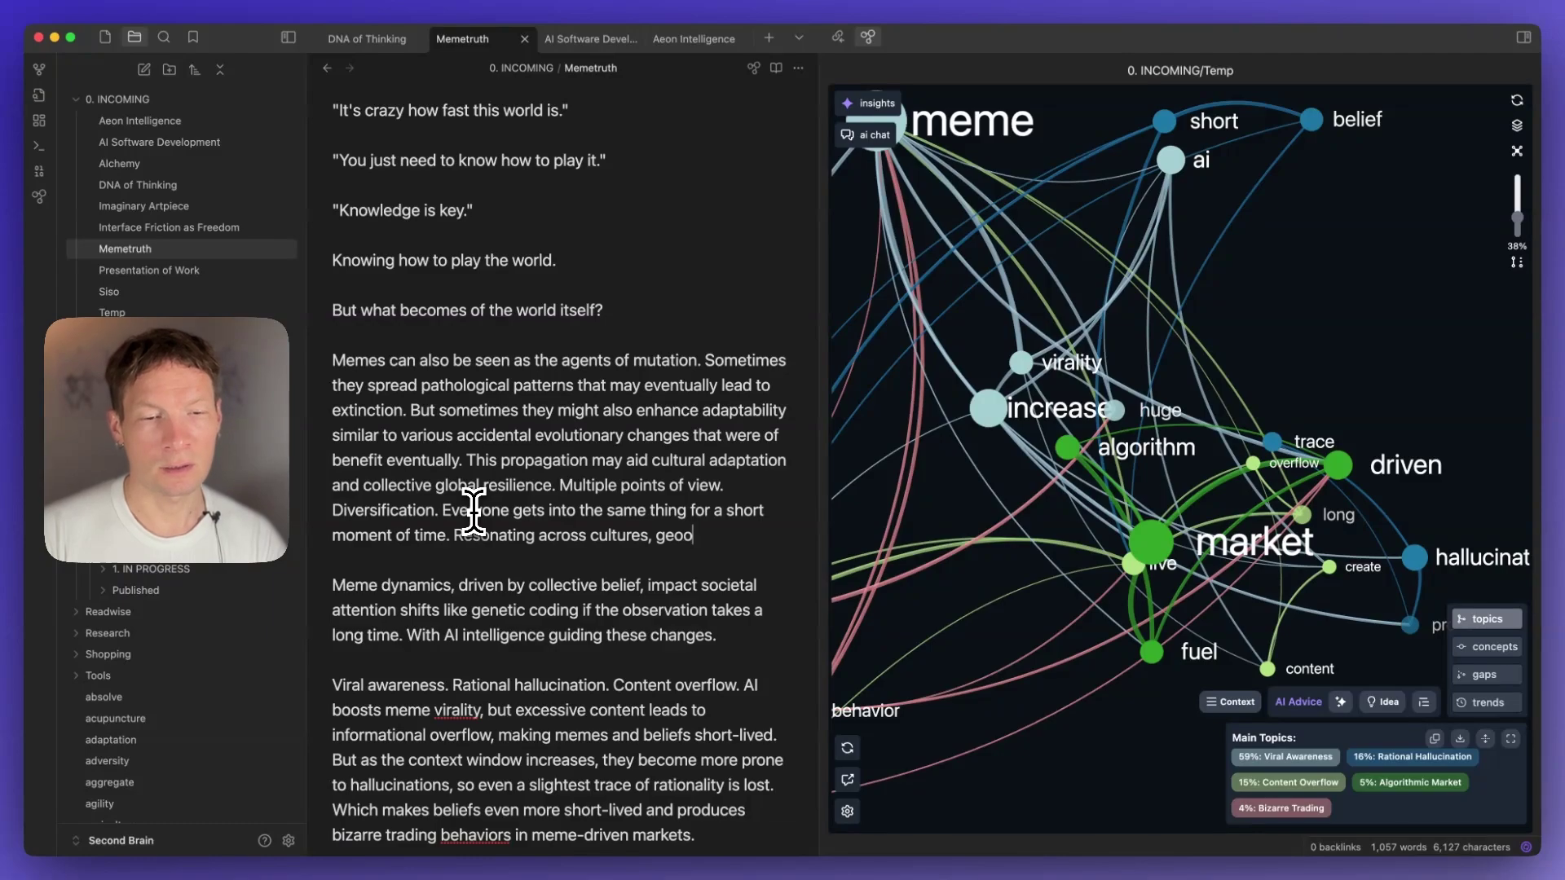
Continue with "geographics, political camps, and beliefs. That may be the unifying power of memes and those kind of memes are probably worth investing in.".
type("litical camps, and beliefs. That may be the unifying power")
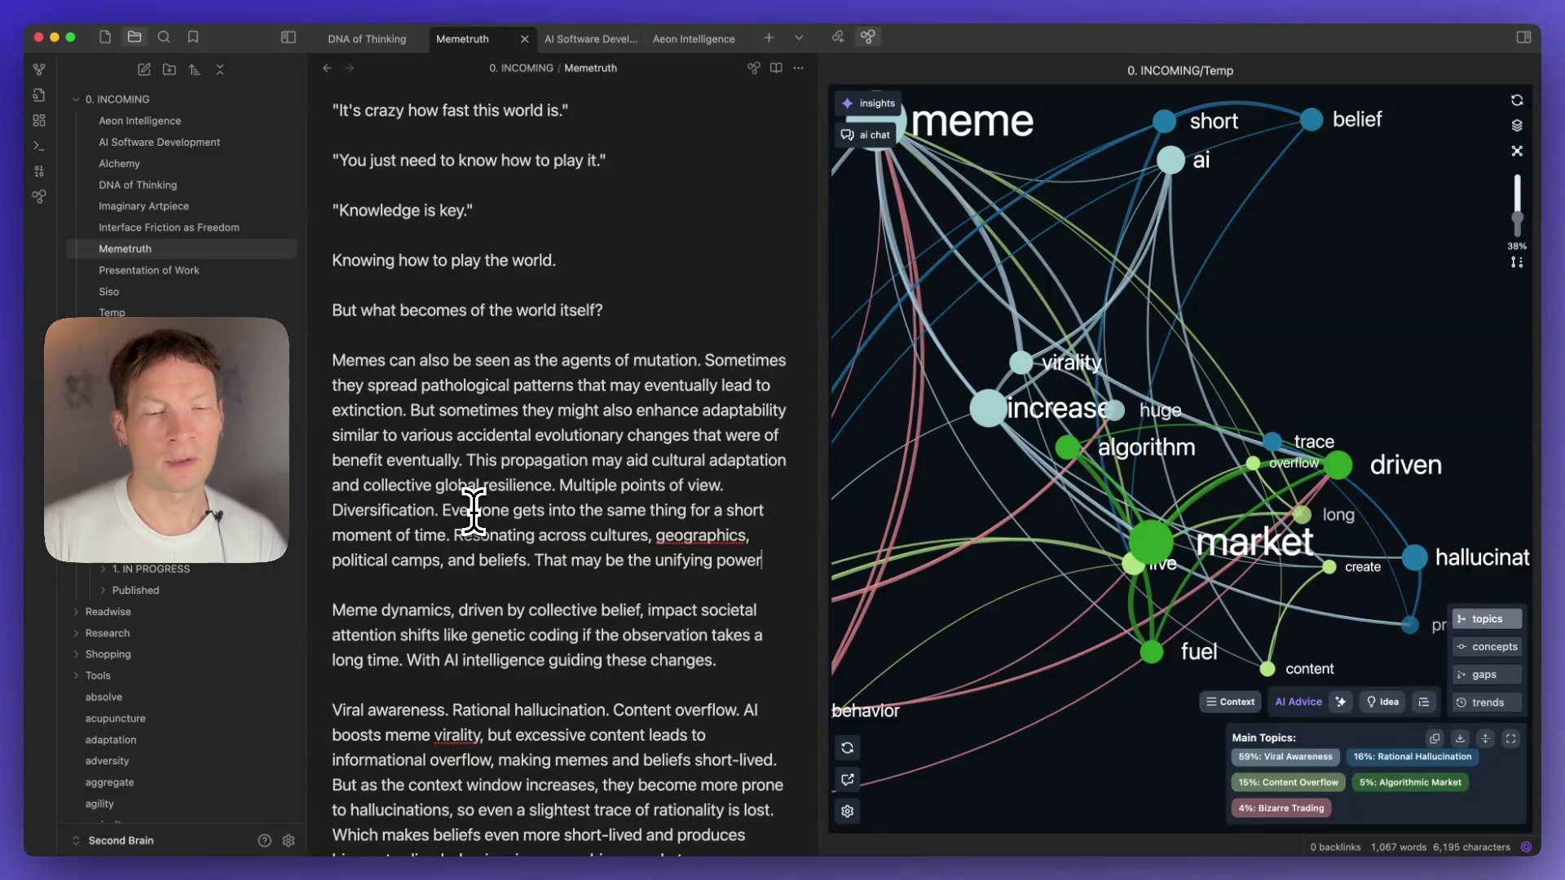
type("of memes and those kind of memes are probably worth investing")
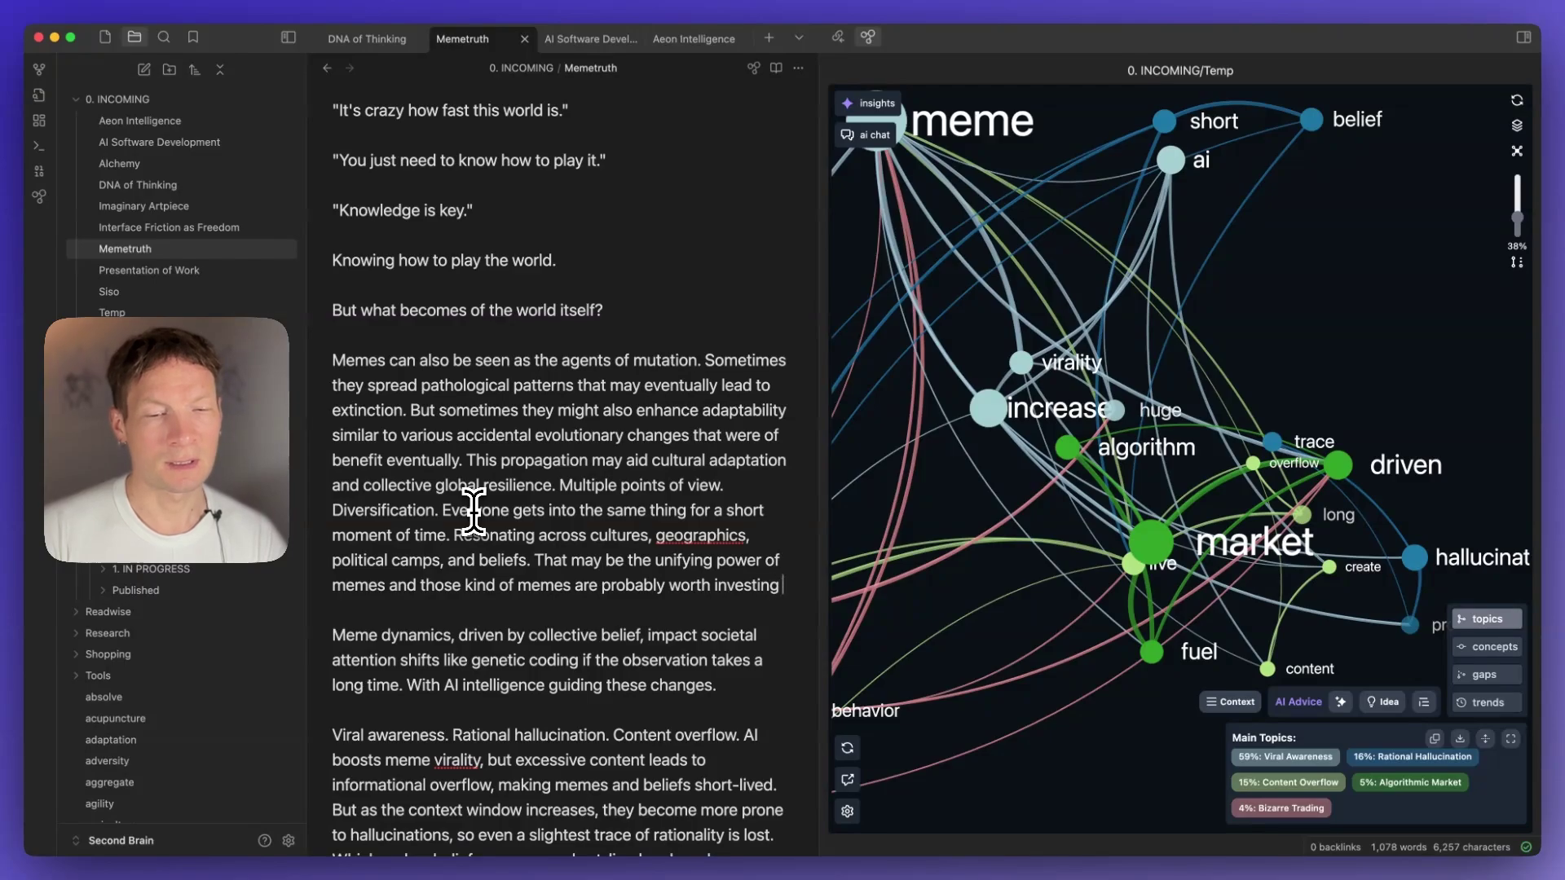
type("in.")
Begin the "Meme dynamics" paragraph with "Over time," and change "Meme" to lowercase "meme".
scroll(408, 603, "down", 2)
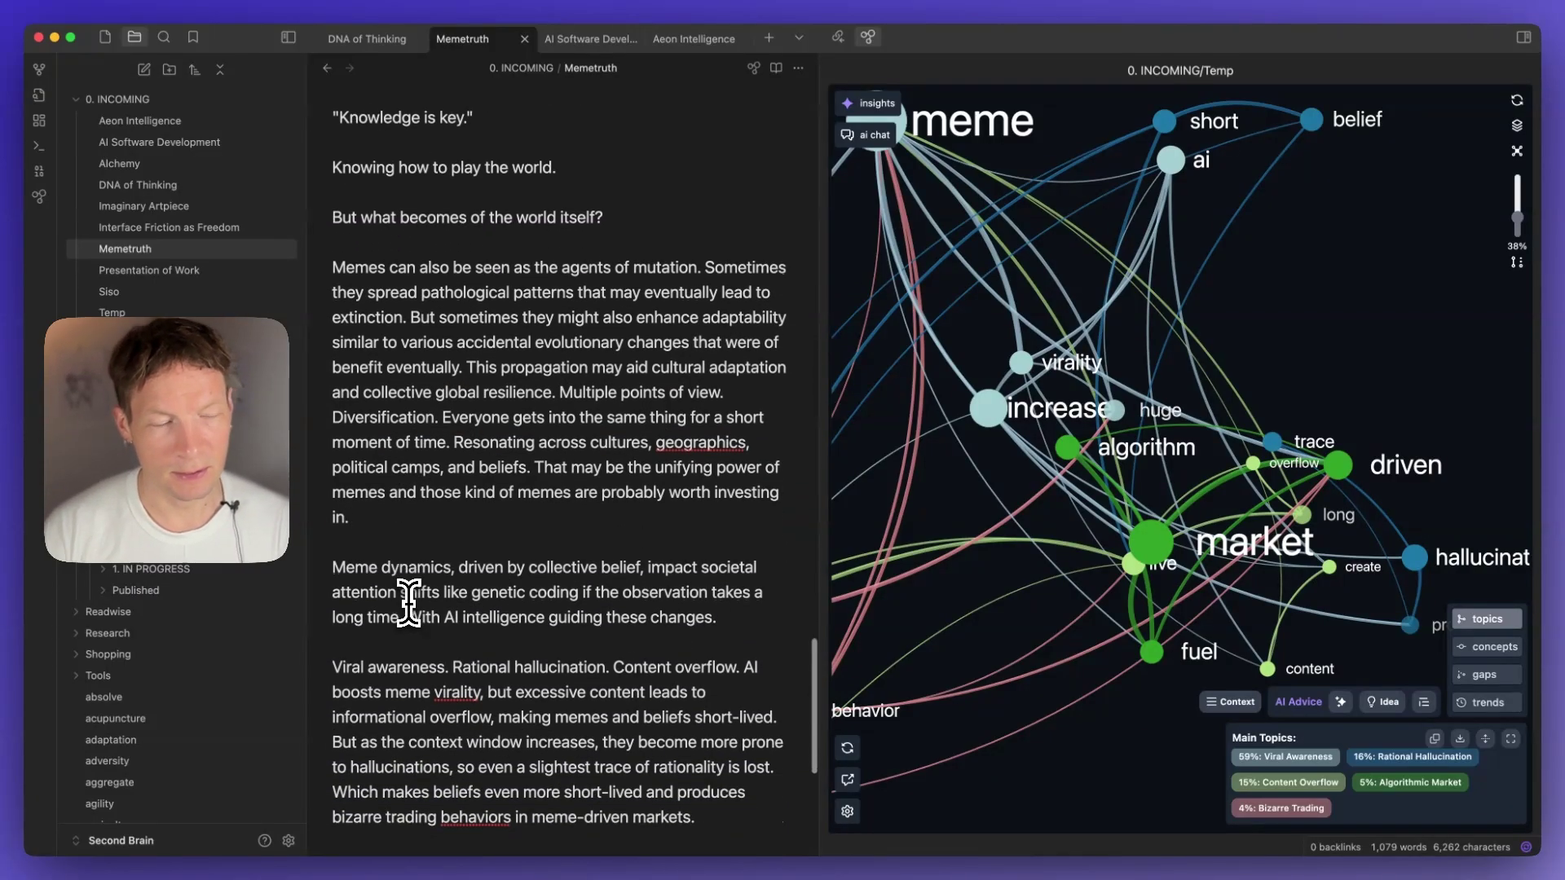
scroll(407, 603, "up", 20)
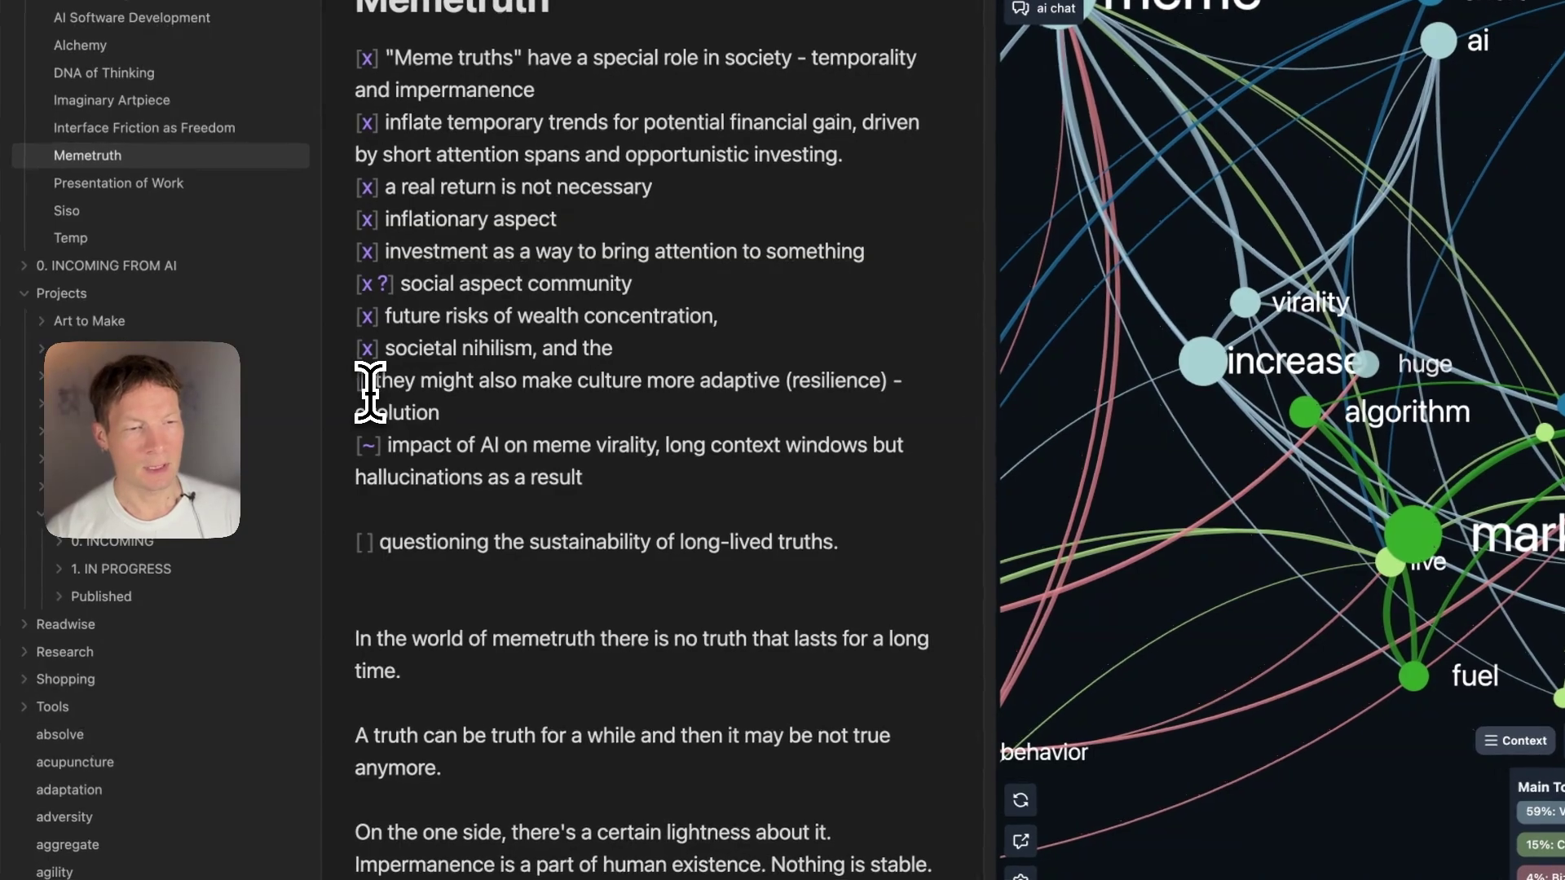
scroll(447, 639, "down", 20)
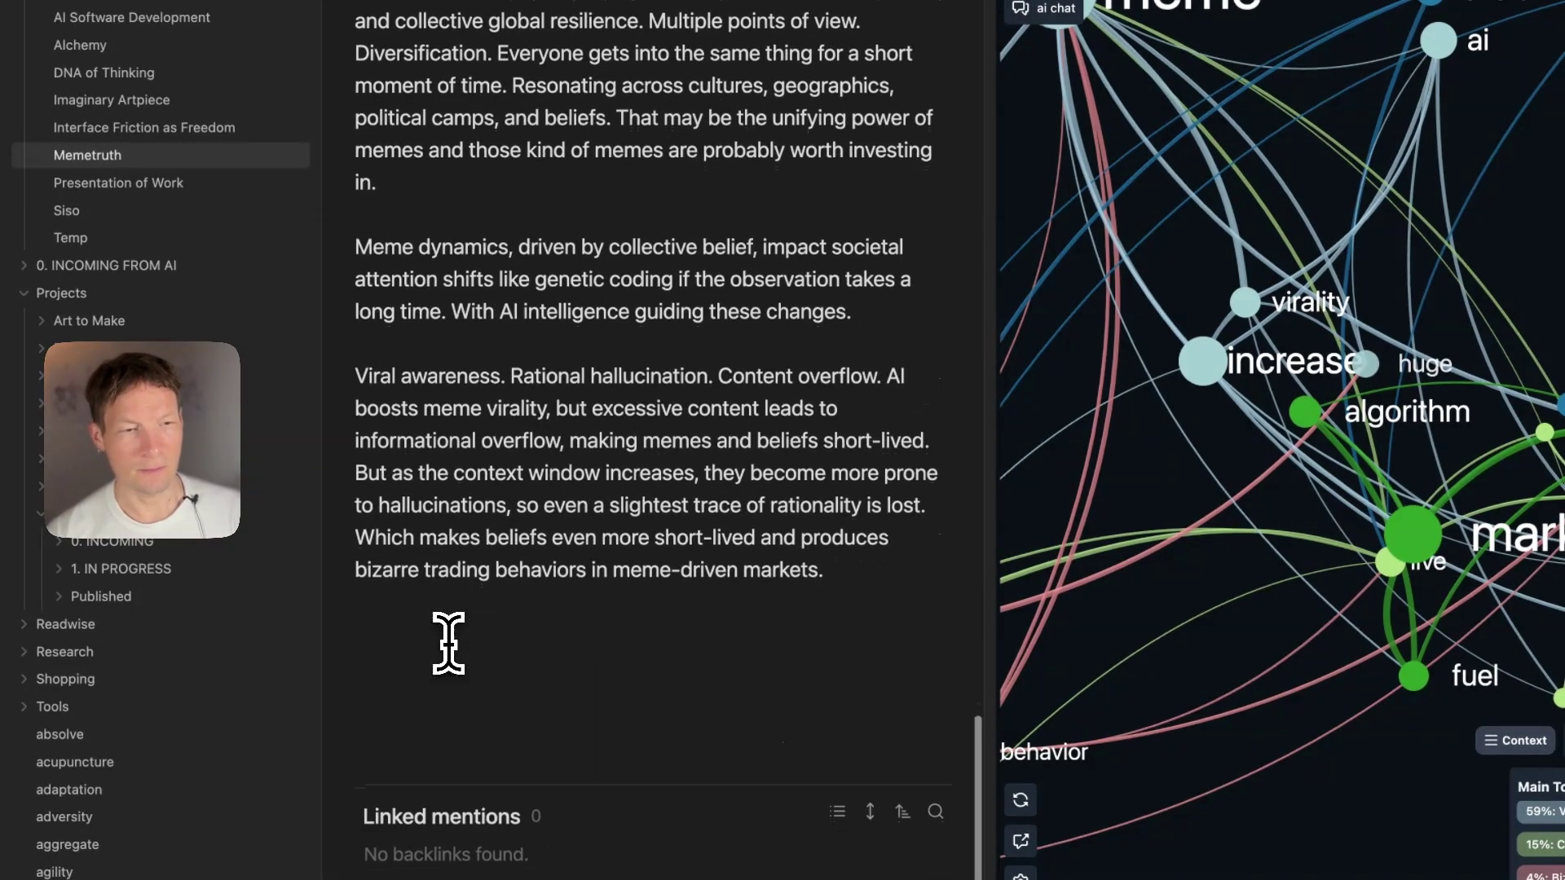
scroll(450, 631, "up", 3)
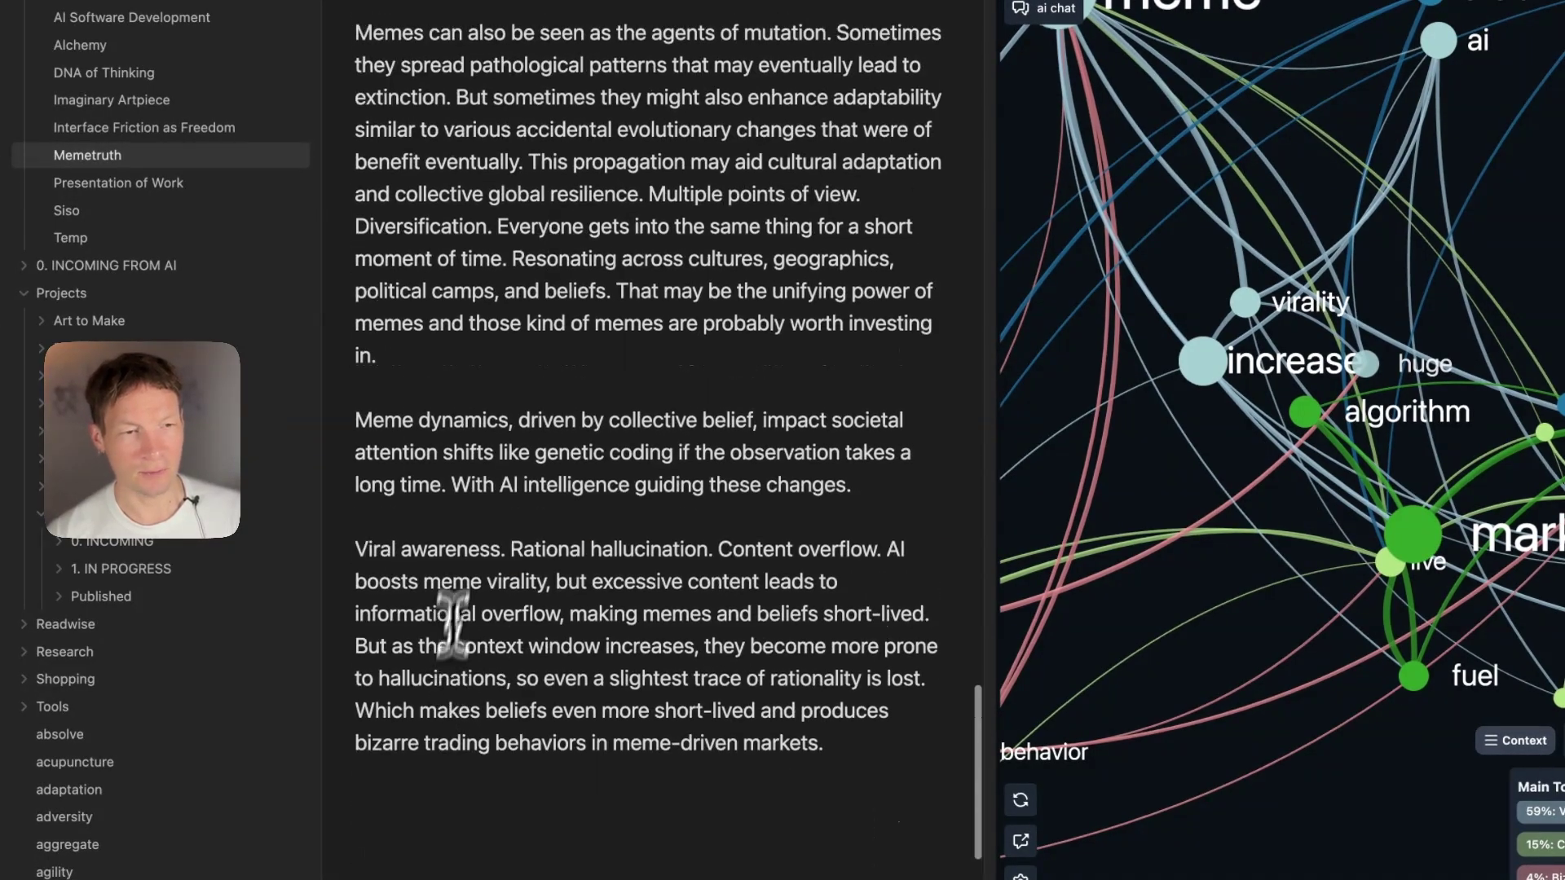
left_click(521, 385)
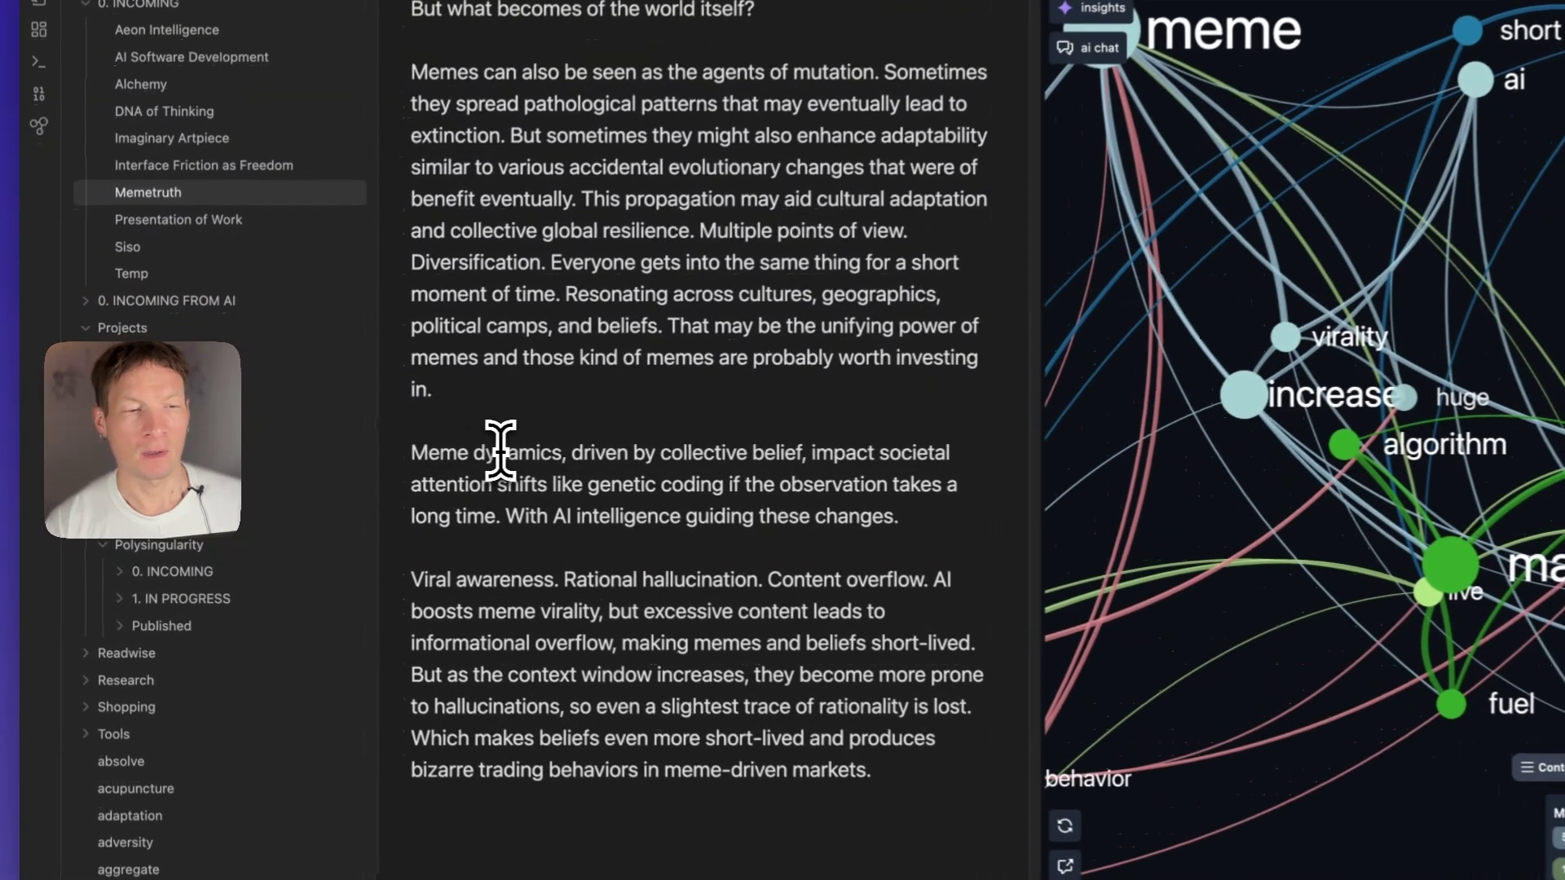
type("Over t")
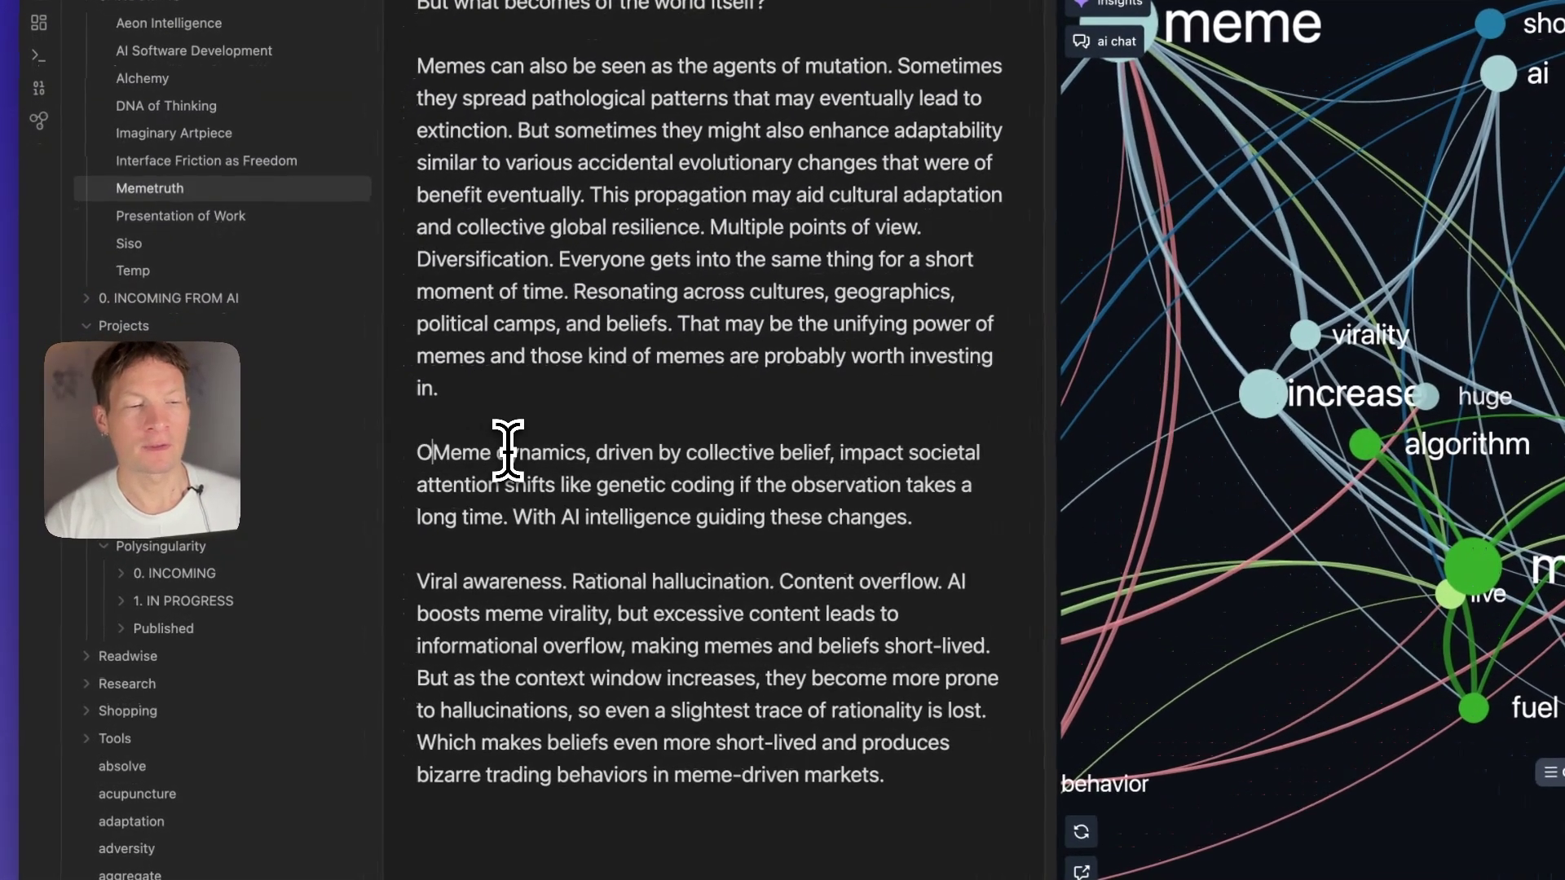
type("ime")
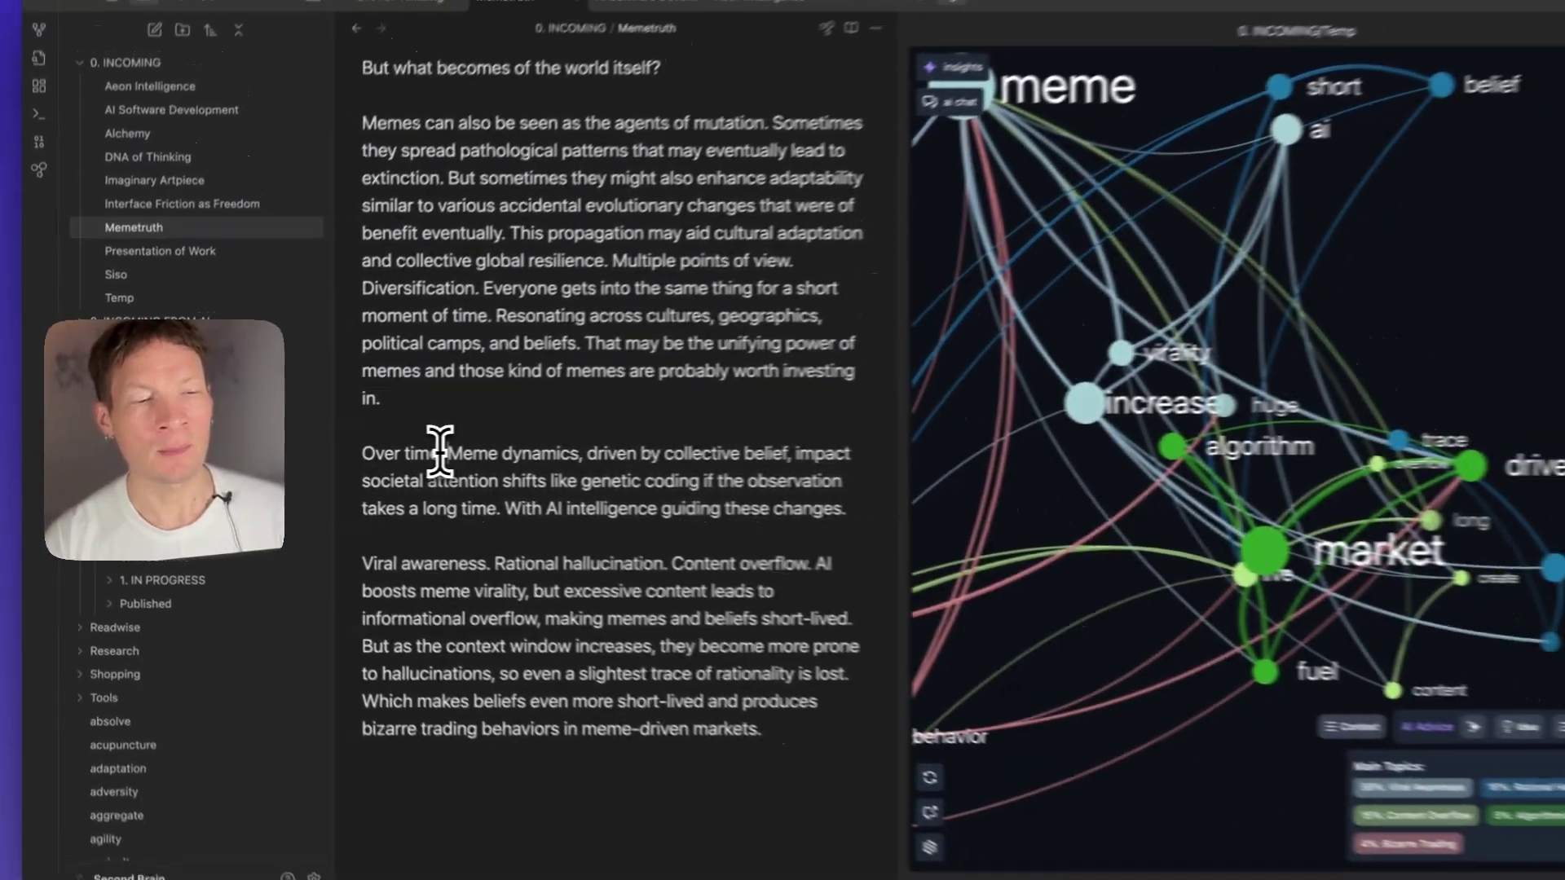
key("Right")
key("BackSpace")
type("m")
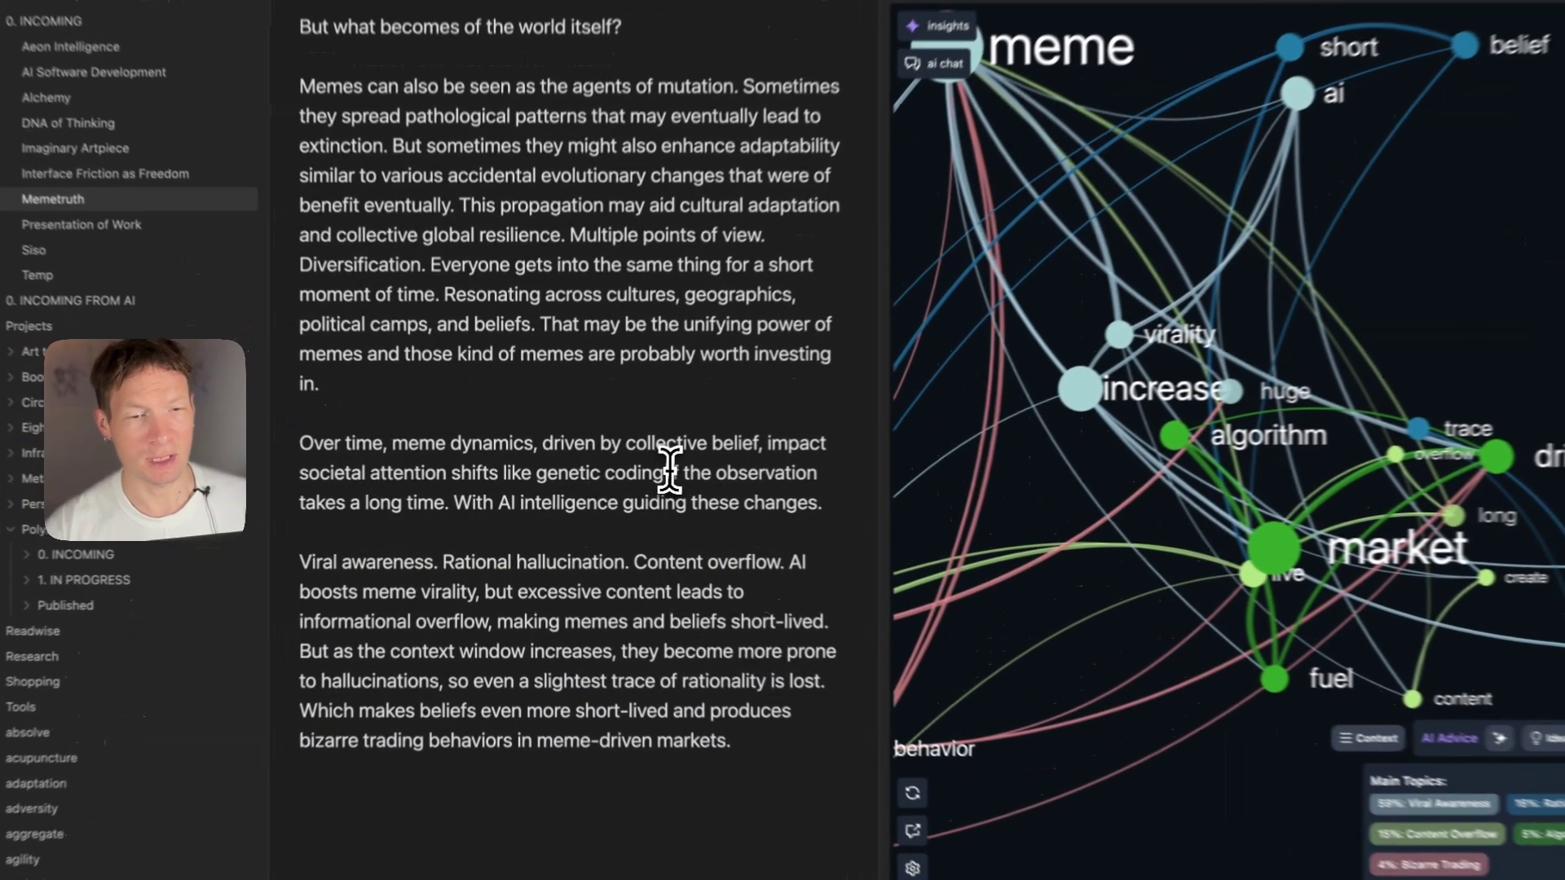
Delete "if the observation takes a long time" after "genetic coding" in the "Over time" paragraph.
left_click(646, 477)
key("alt+shift+Right")
key("alt+shift+Right")
key("alt+shift+Right")
key("alt+shift+Right")
key("alt+shift+Right")
key("alt+shift+Right")
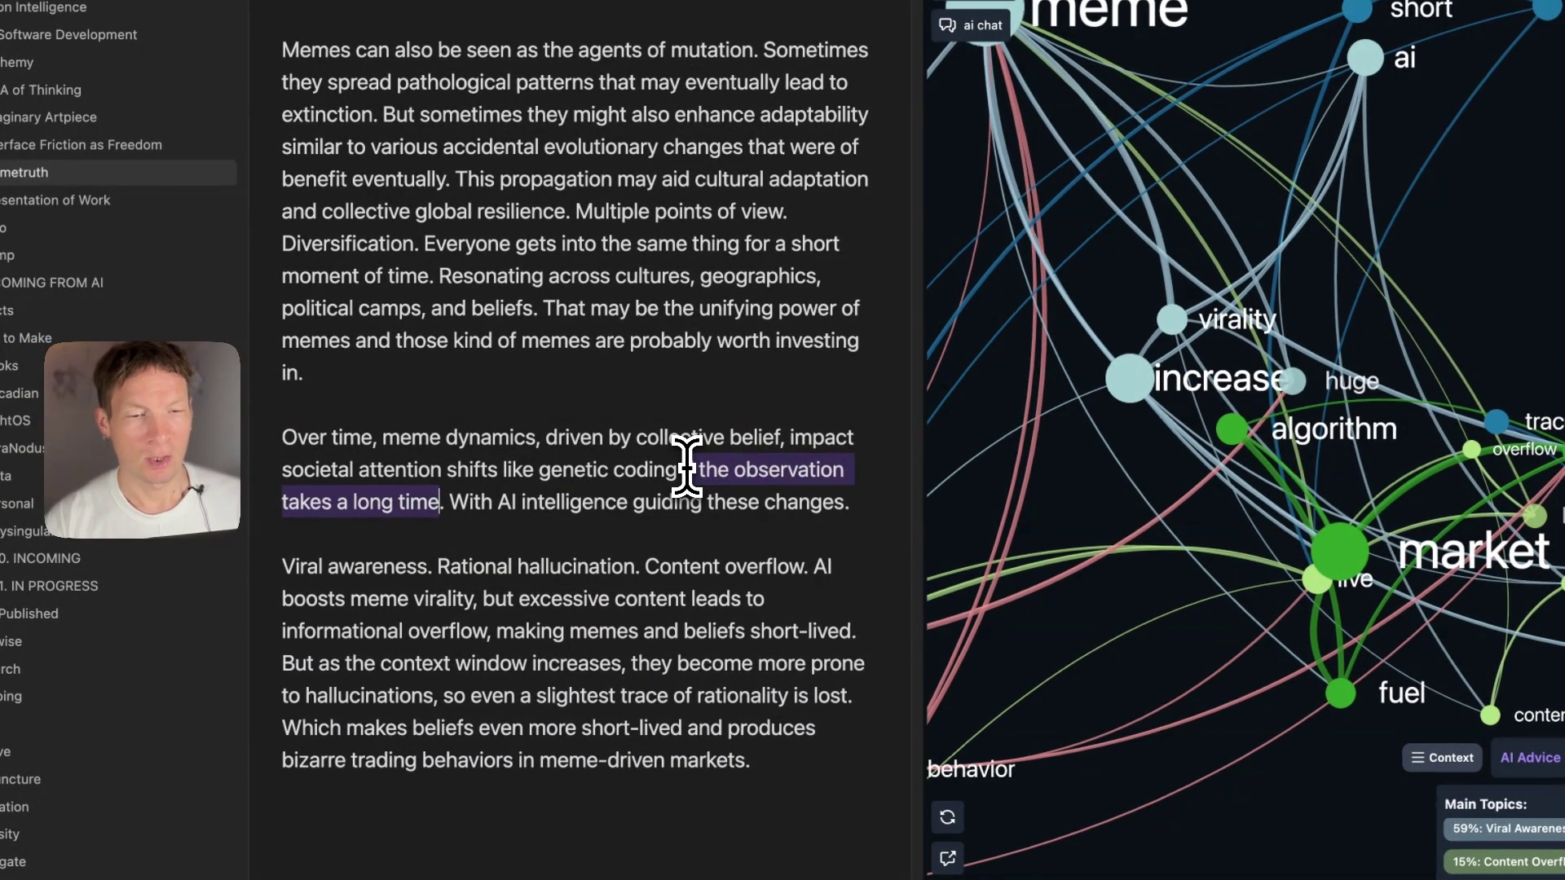
key("BackSpace")
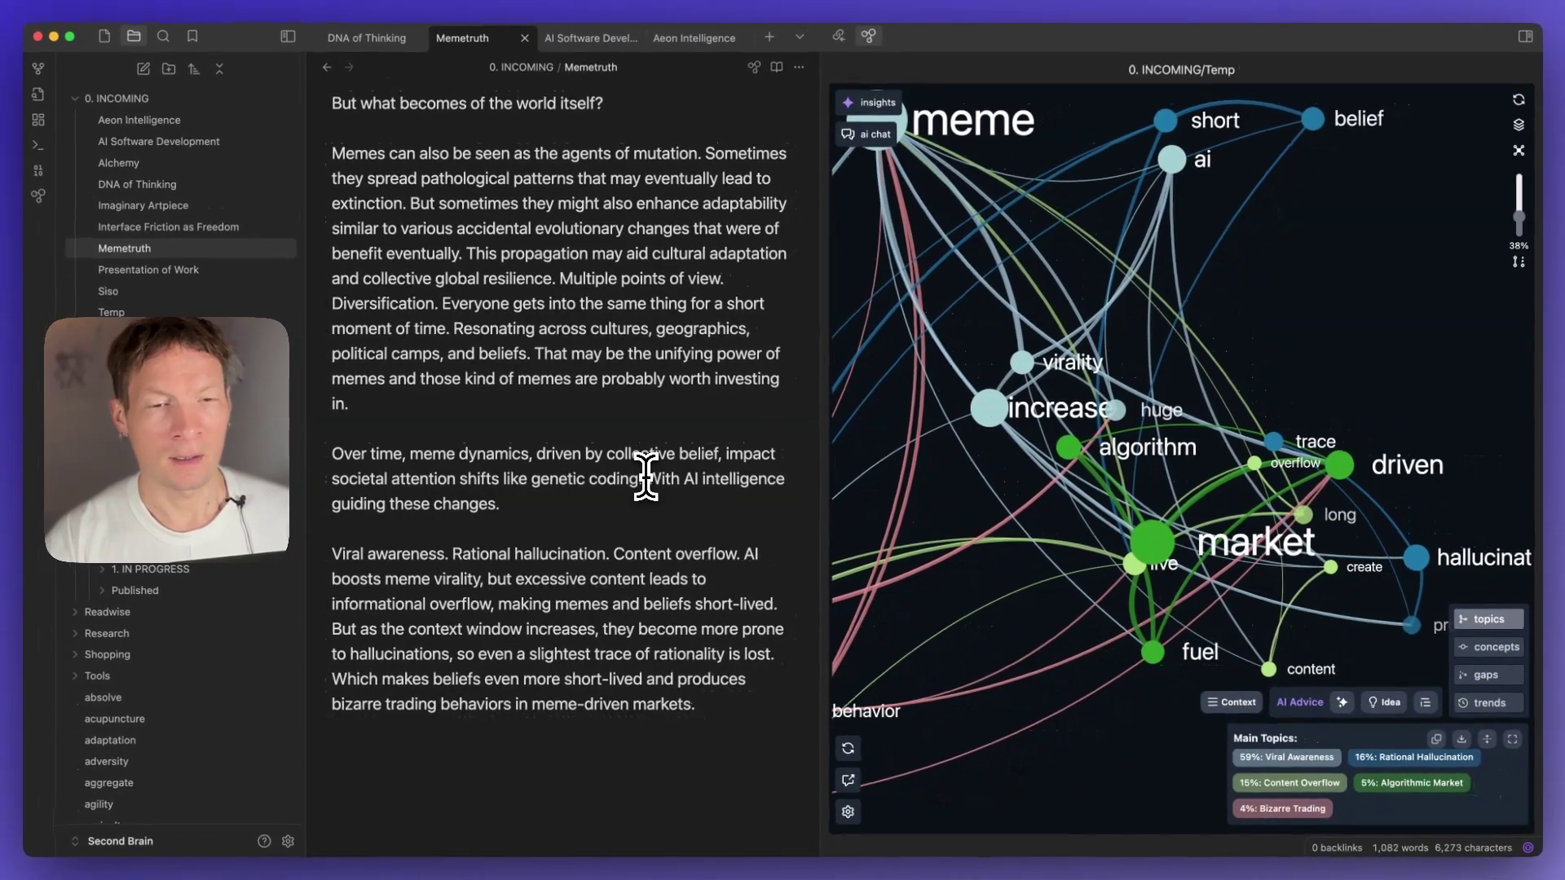
Replace "With" before "AI intelligence" with "As of 2025," and insert "is also" before "guiding these changes".
key("alt+shift+Right")
type("As of 2025")
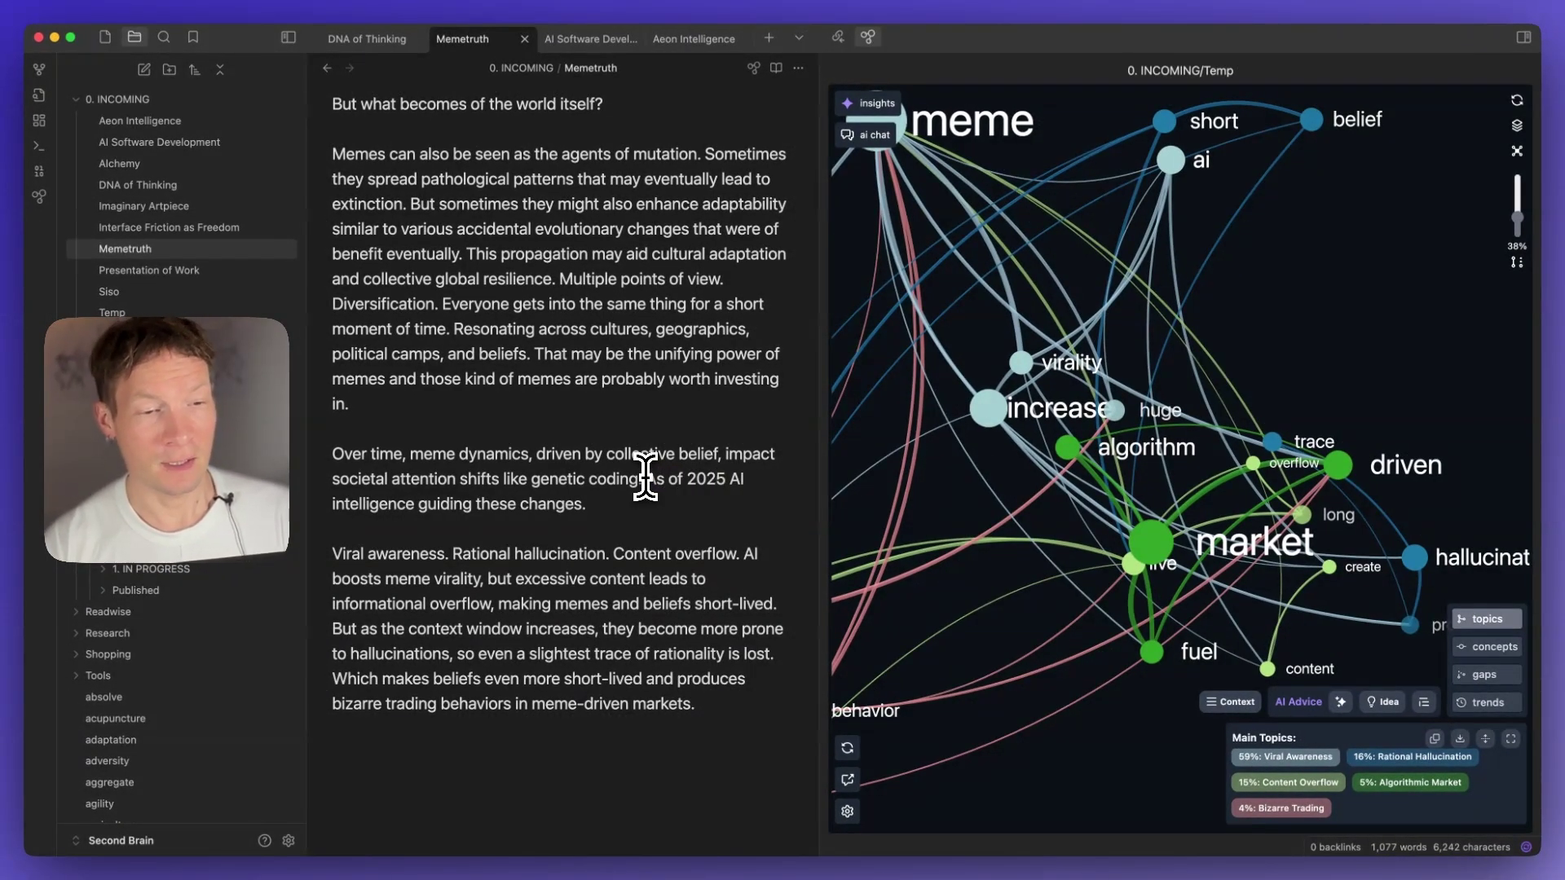
type("is also")
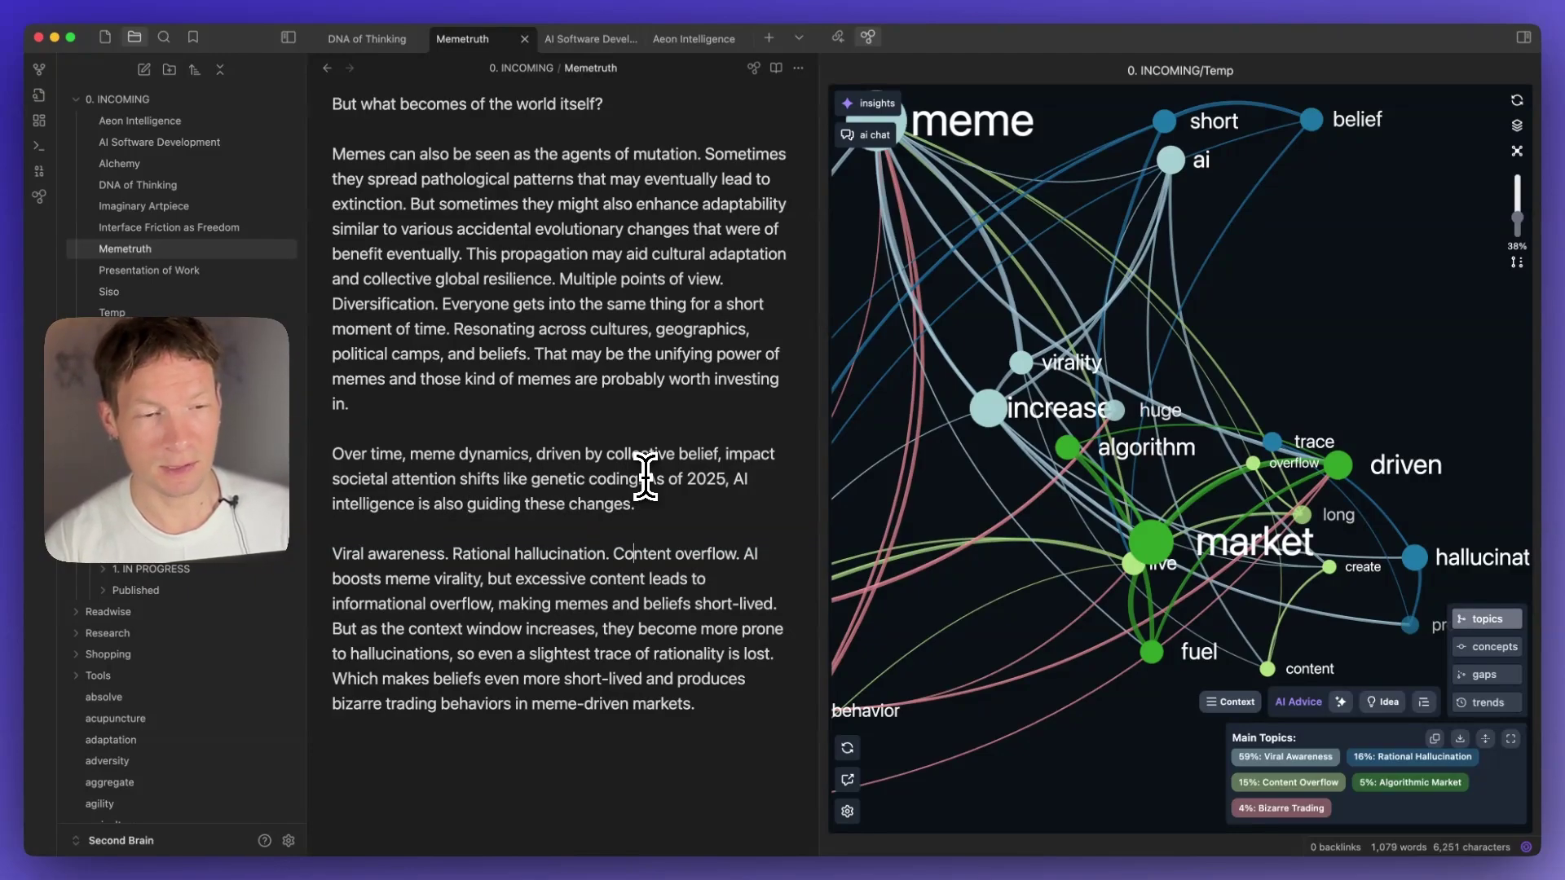
Merge the "Viral awareness" paragraph into the preceding one and remove "Content overflow." and the extra space before "But as the context window".
key("BackSpace")
key("BackSpace")
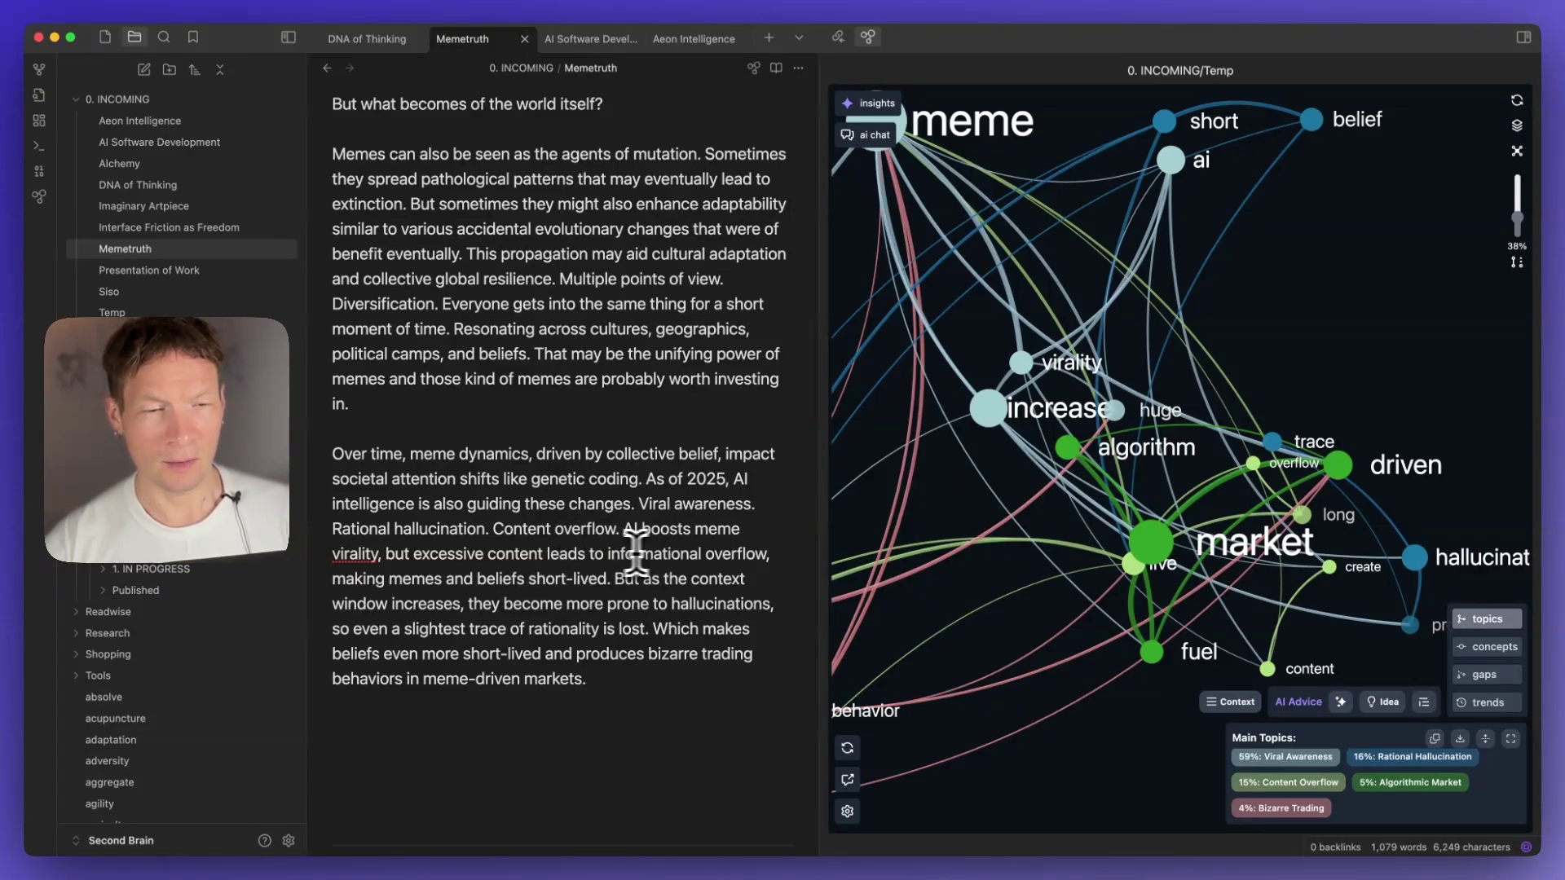
left_click_drag(616, 530, 498, 531)
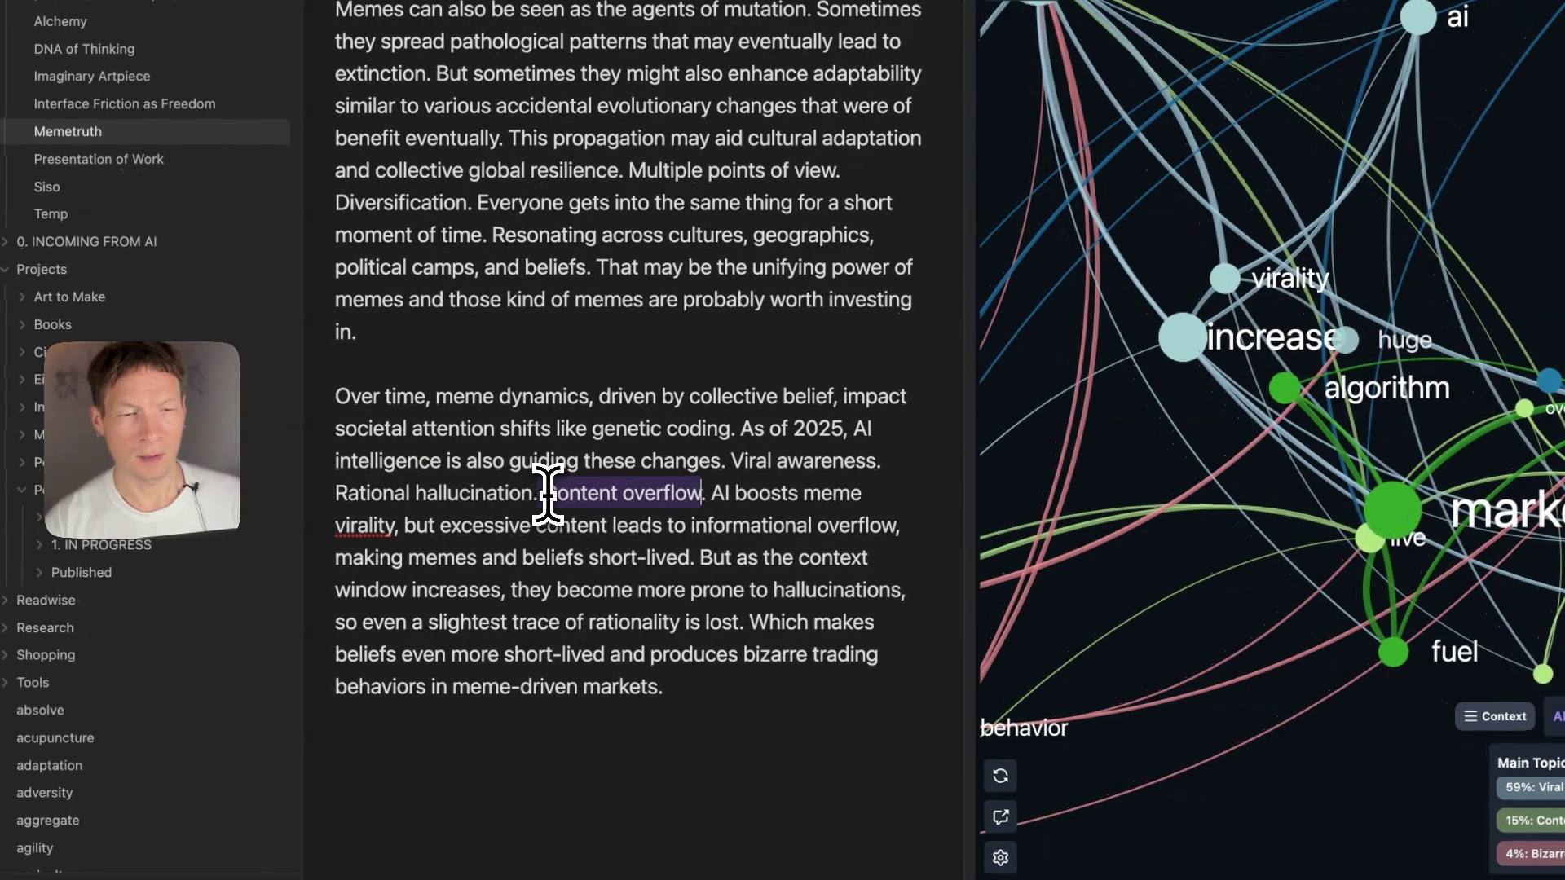
key("shift+Right")
key("BackSpace")
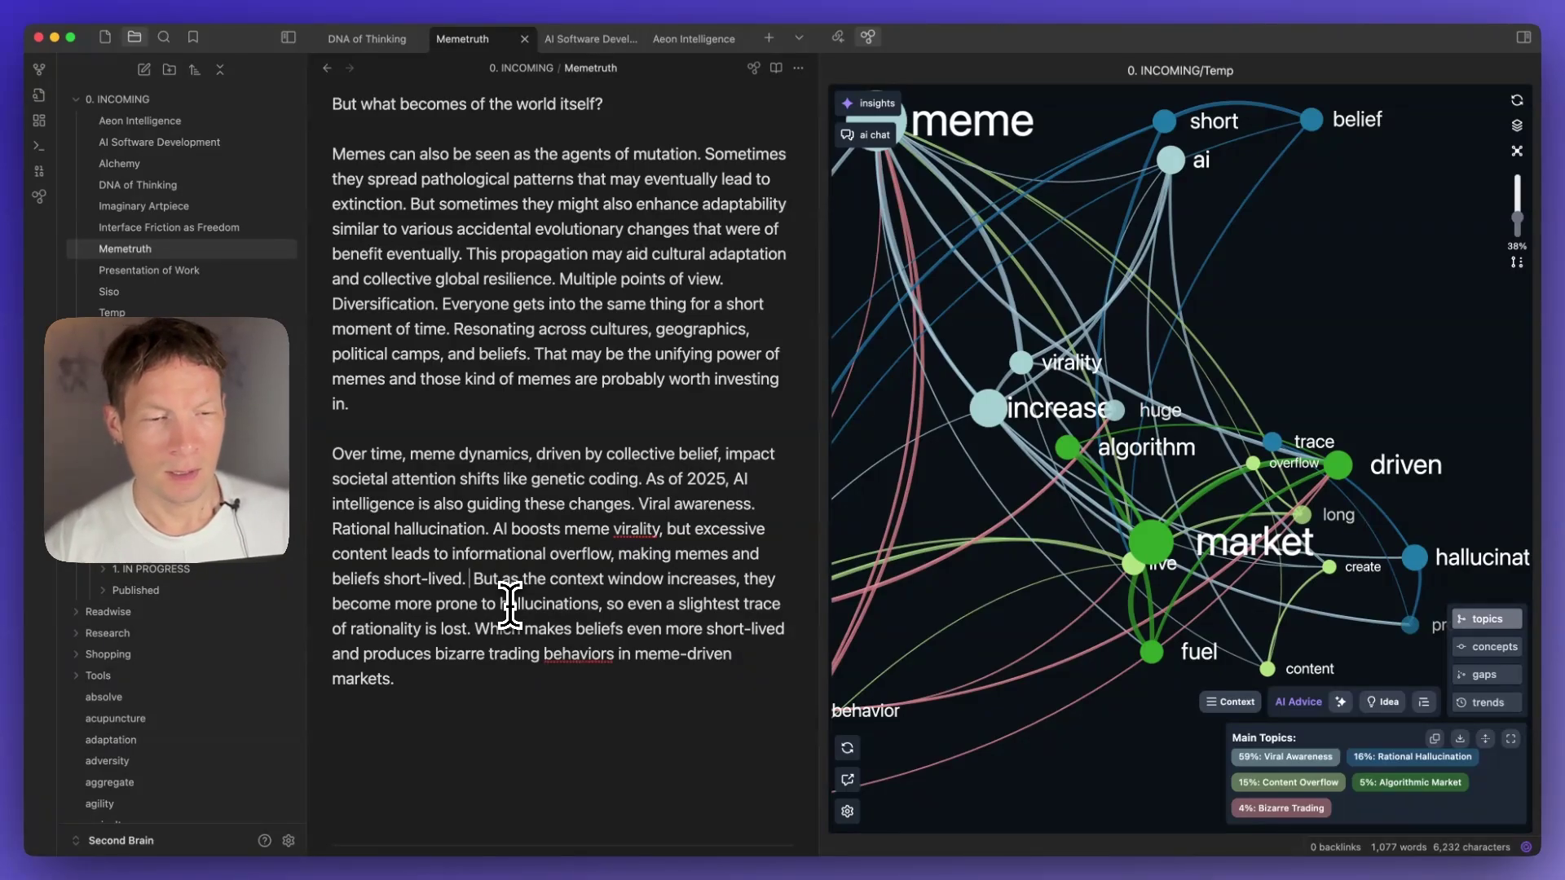
key("BackSpace")
Replace "so even a slightest trace of rationality is lost" with the separate sentence "Rationality is lost." after "hallucinations".
left_click(624, 580)
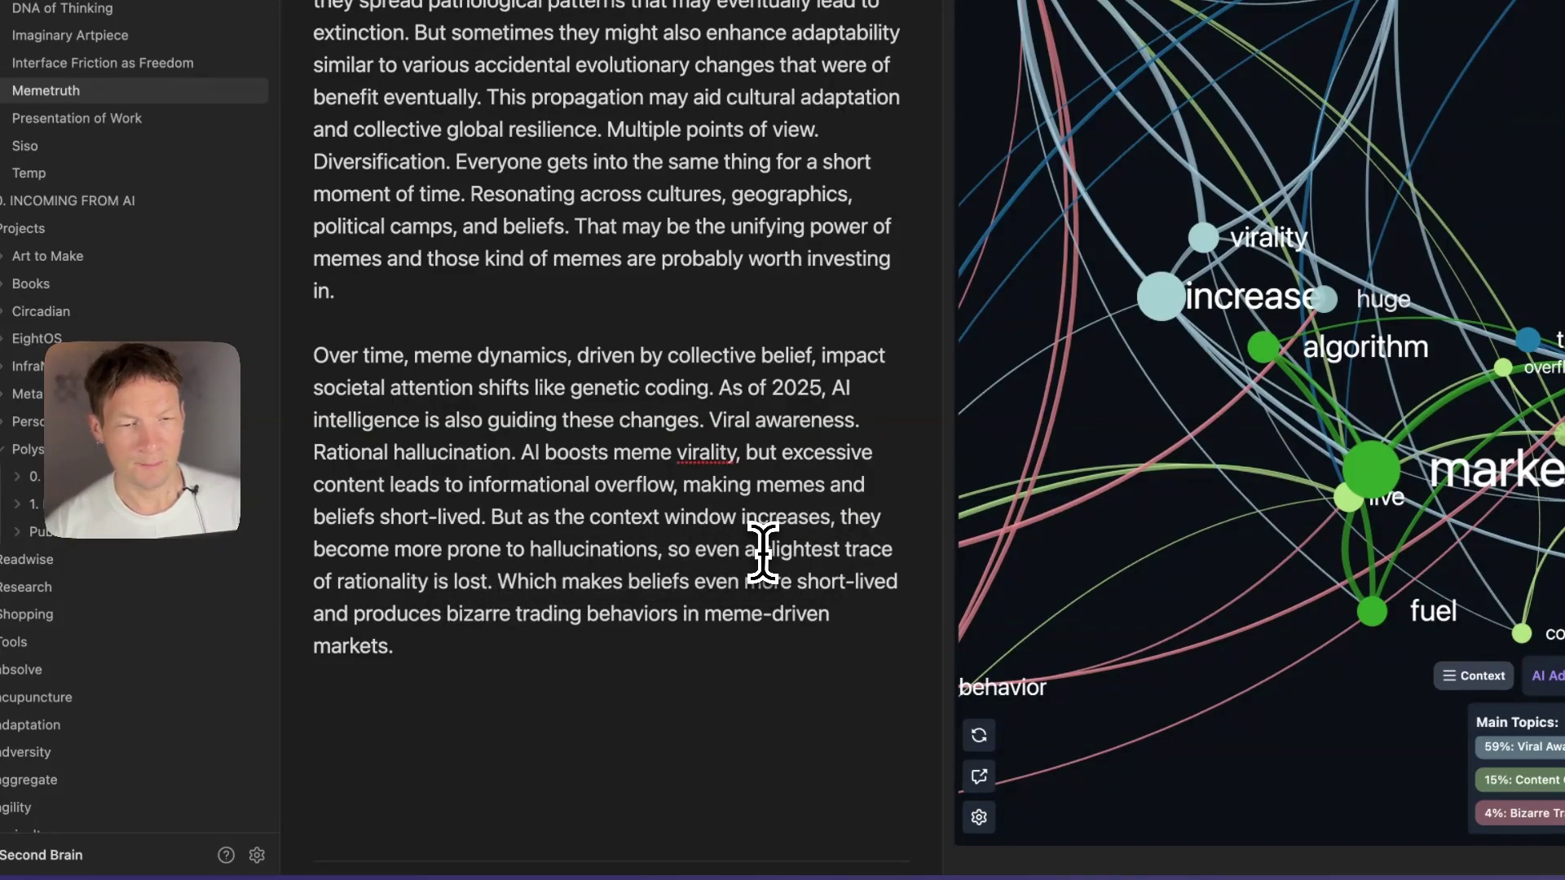
left_click_drag(745, 550, 892, 554)
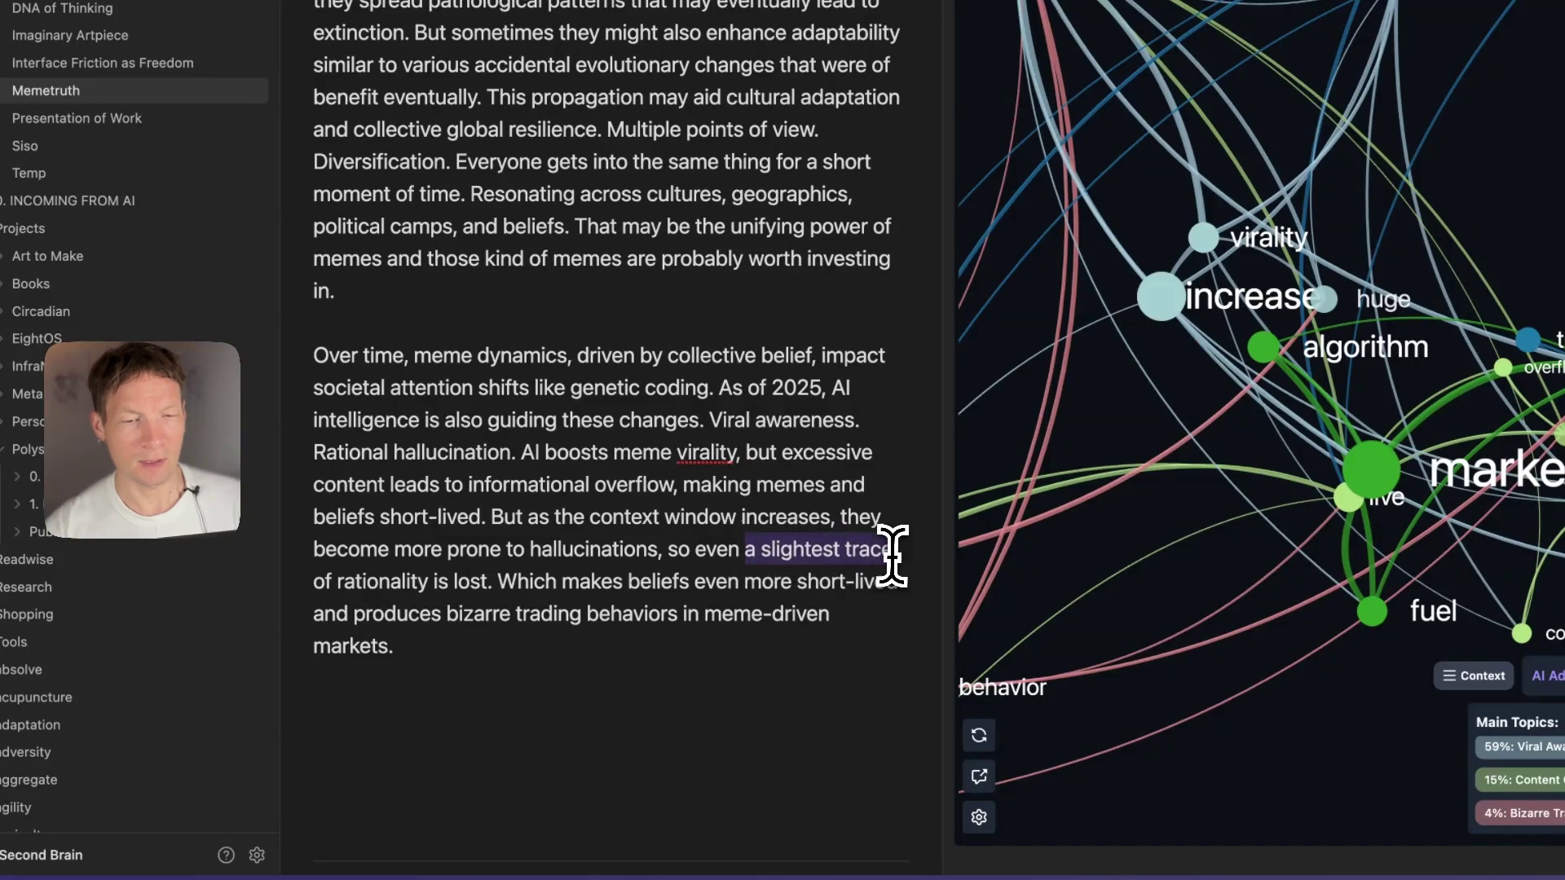
key("BackSpace")
key("shift+alt+Right")
key("shift+alt+Right")
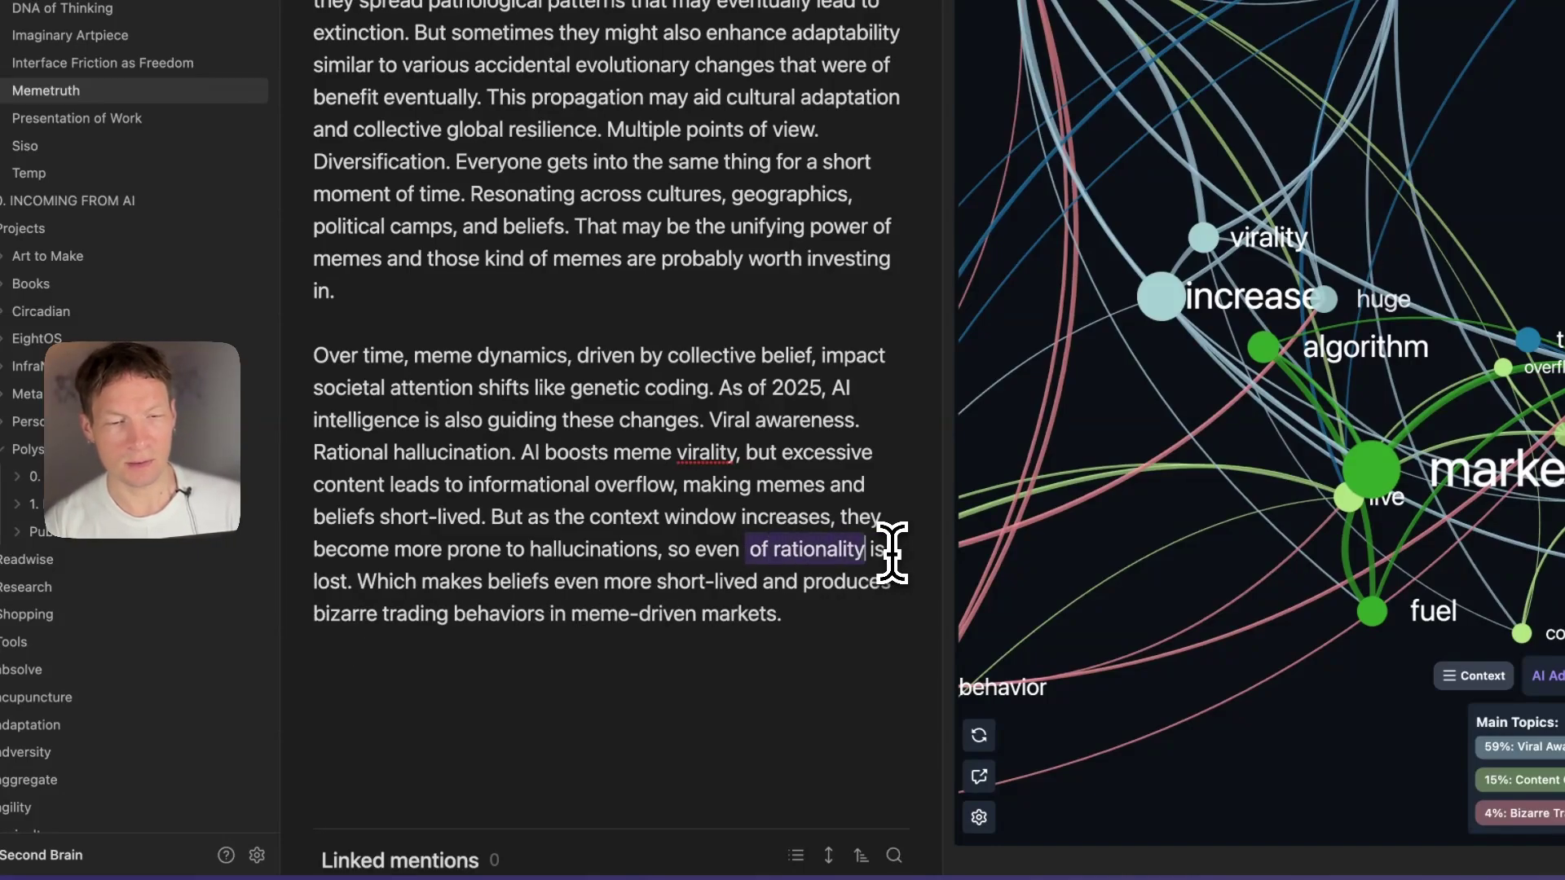
key("shift+alt+Left")
key("BackSpace")
key("BackSpace")
key("BackSpace")
key("BackSpace")
key("BackSpace")
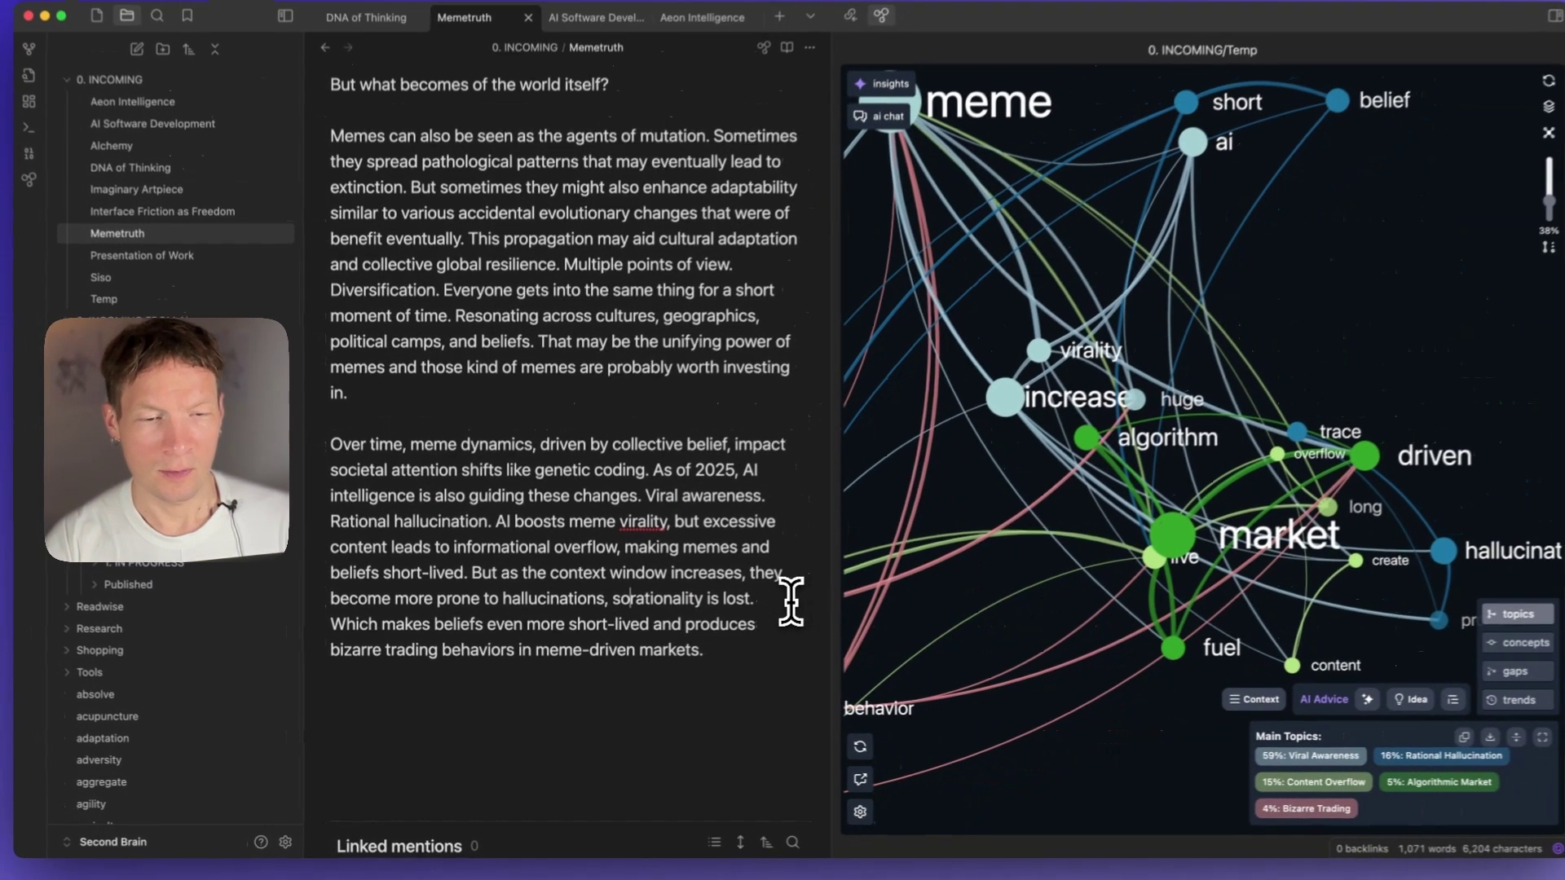
key("BackSpace")
key("BackSpace")
key("BackSpace")
key("BackSpace")
key("BackSpace")
key("BackSpace")
type(". R")
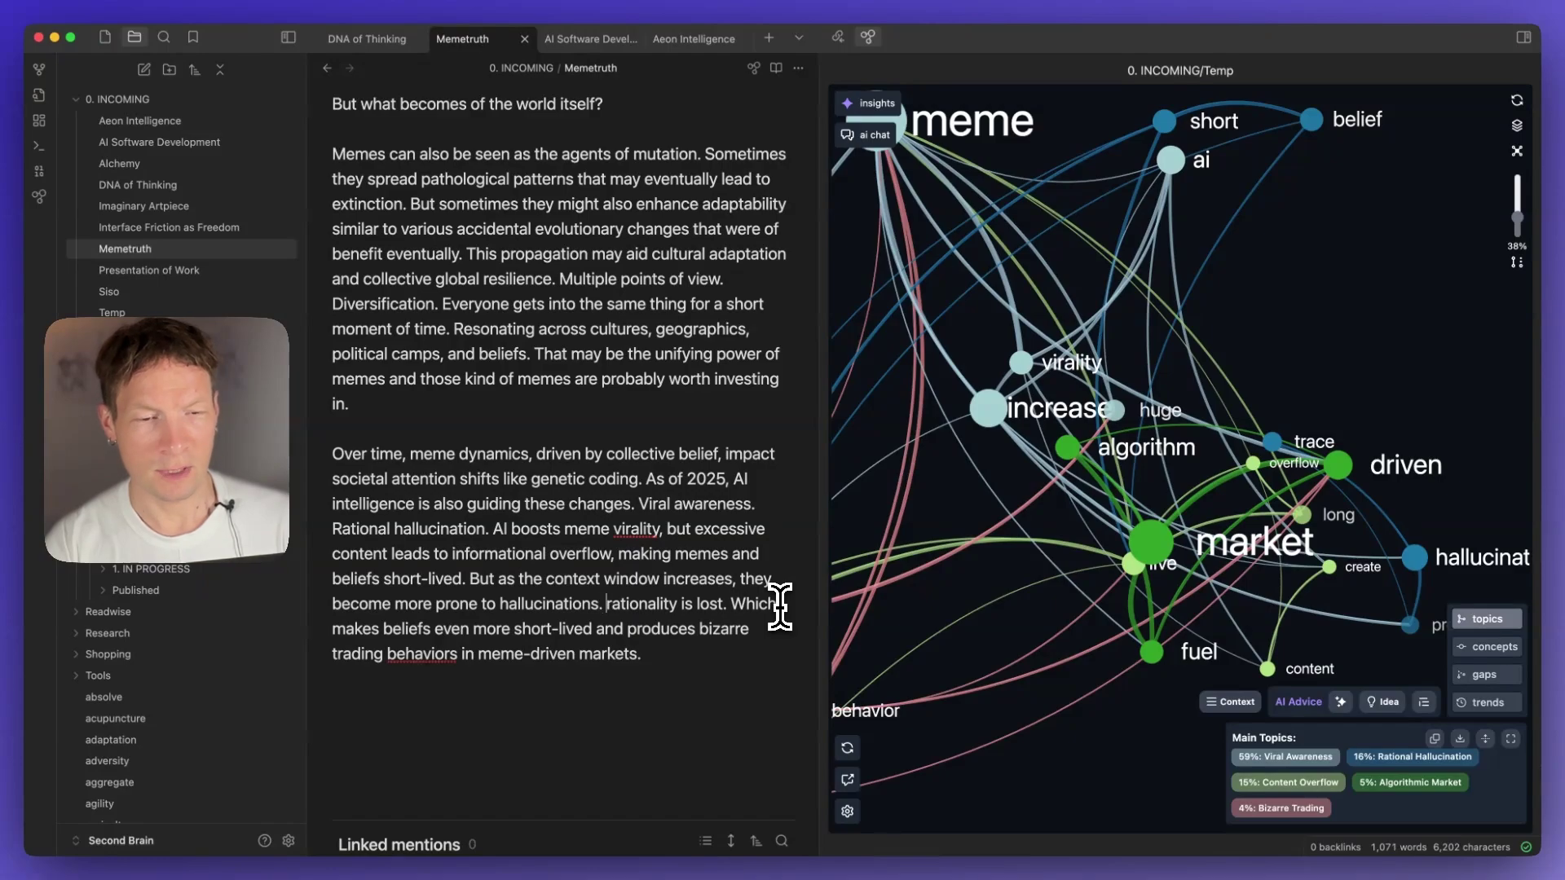
key("Delete")
key("shift+alt+Left")
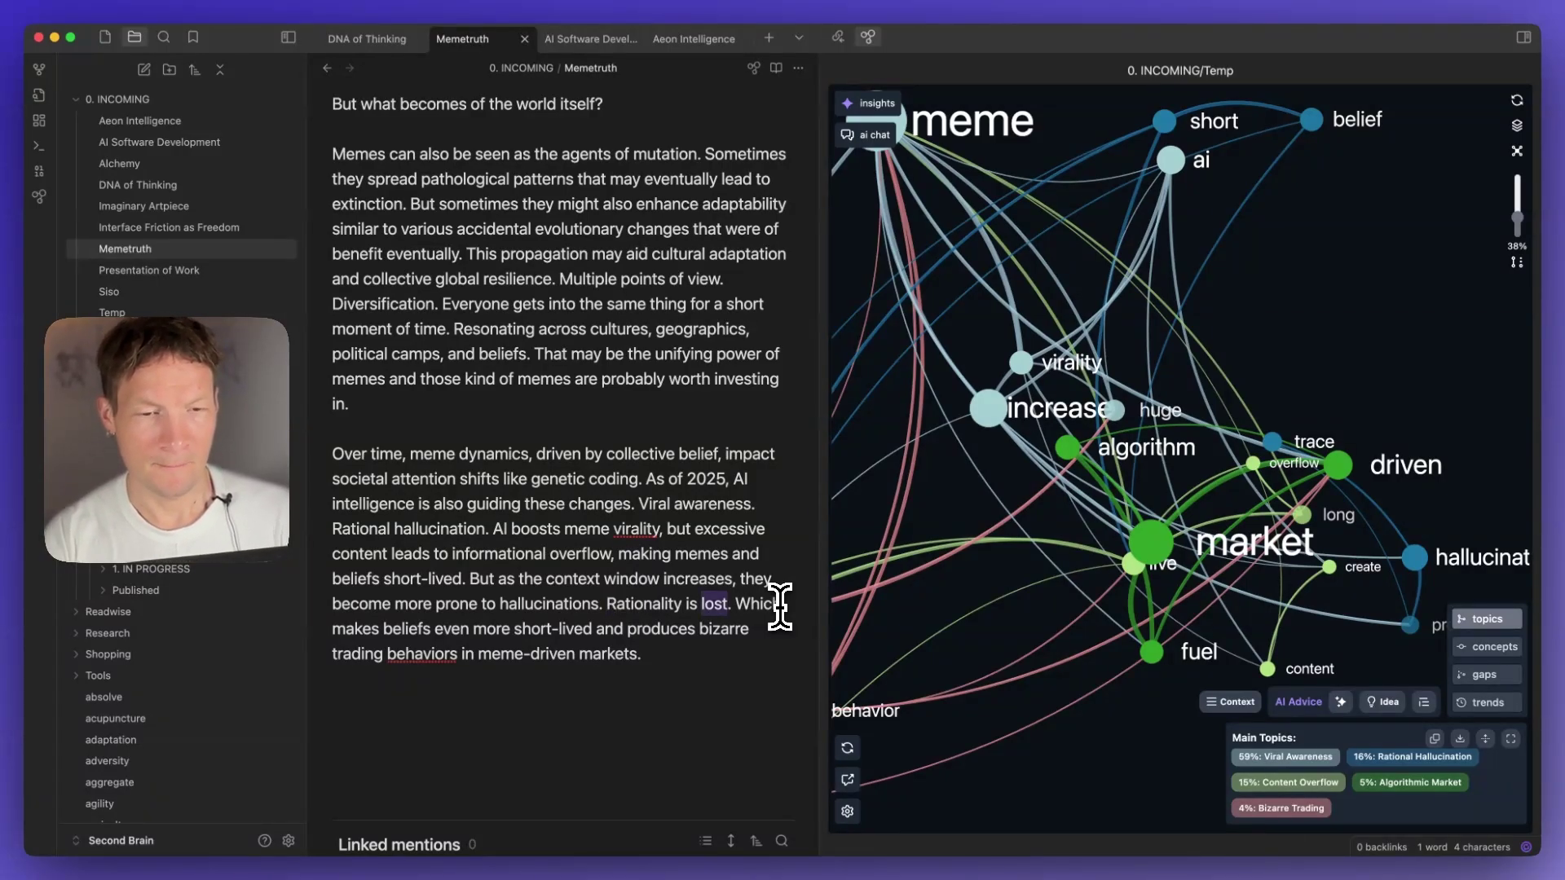
key("Right")
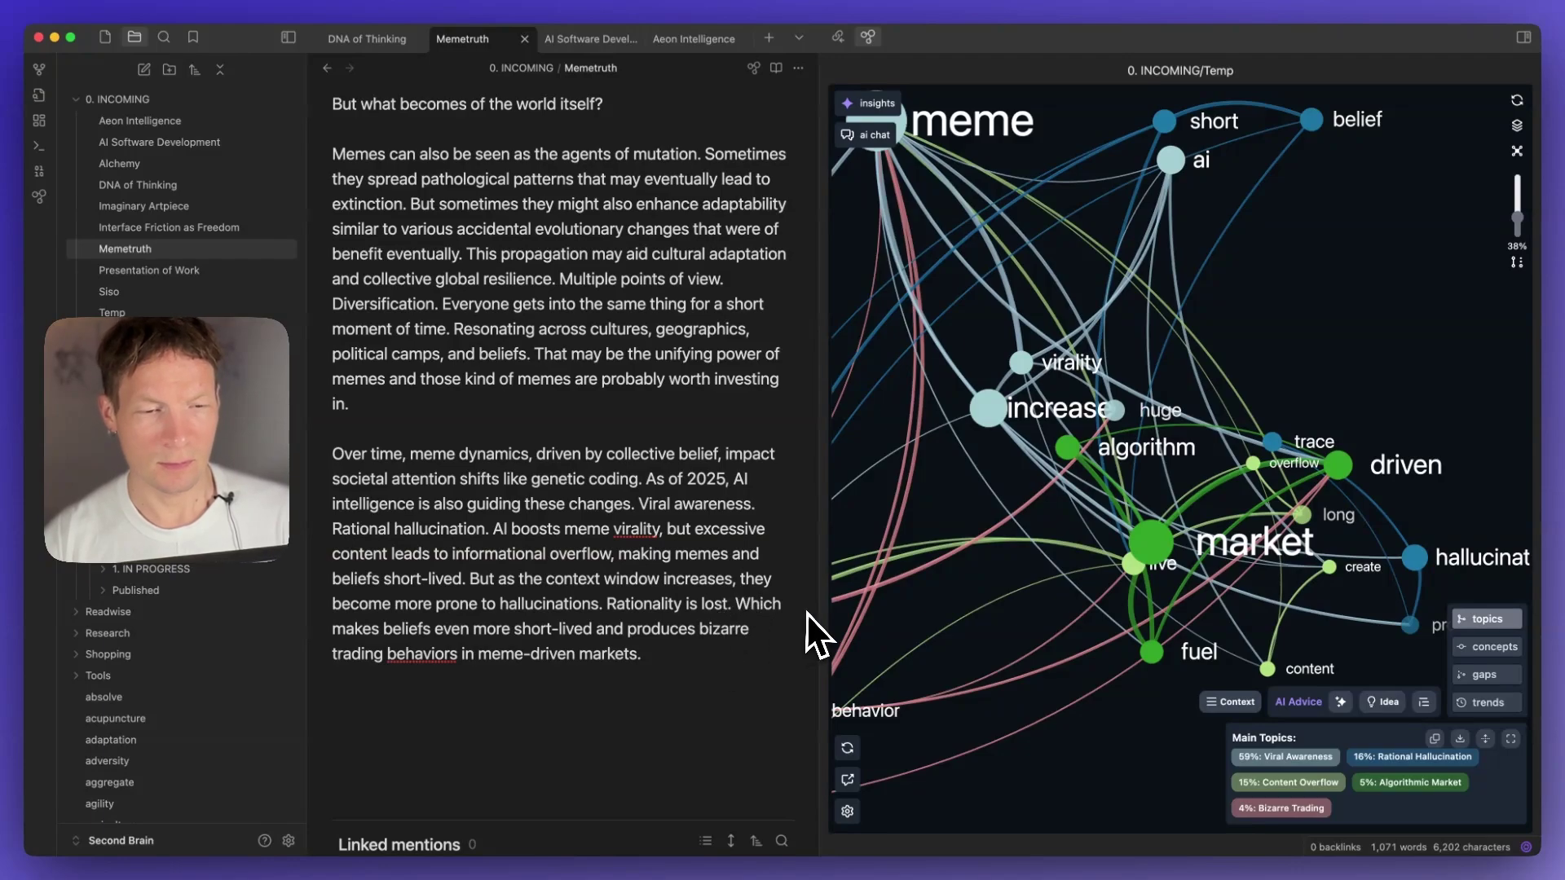
Reword the last sentence to start with "The beliefs become even more short-lived" instead of "Which makes beliefs", and change "produces" to "produce".
key("shift+alt+Right")
key("shift+alt+Right")
key("shift+alt+Right")
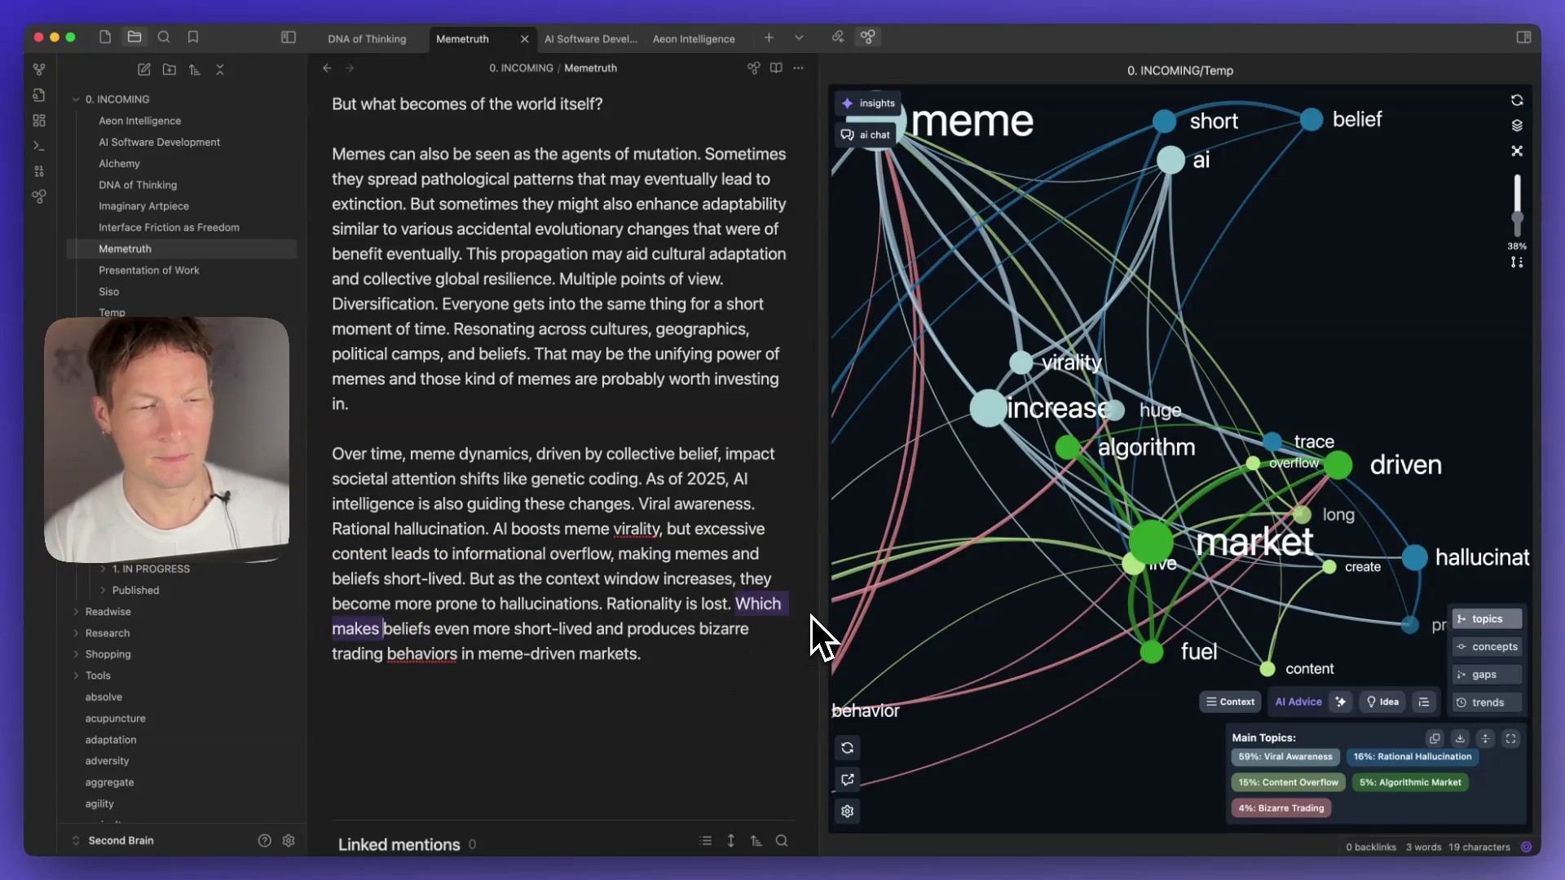
key("BackSpace")
type("The beliefs")
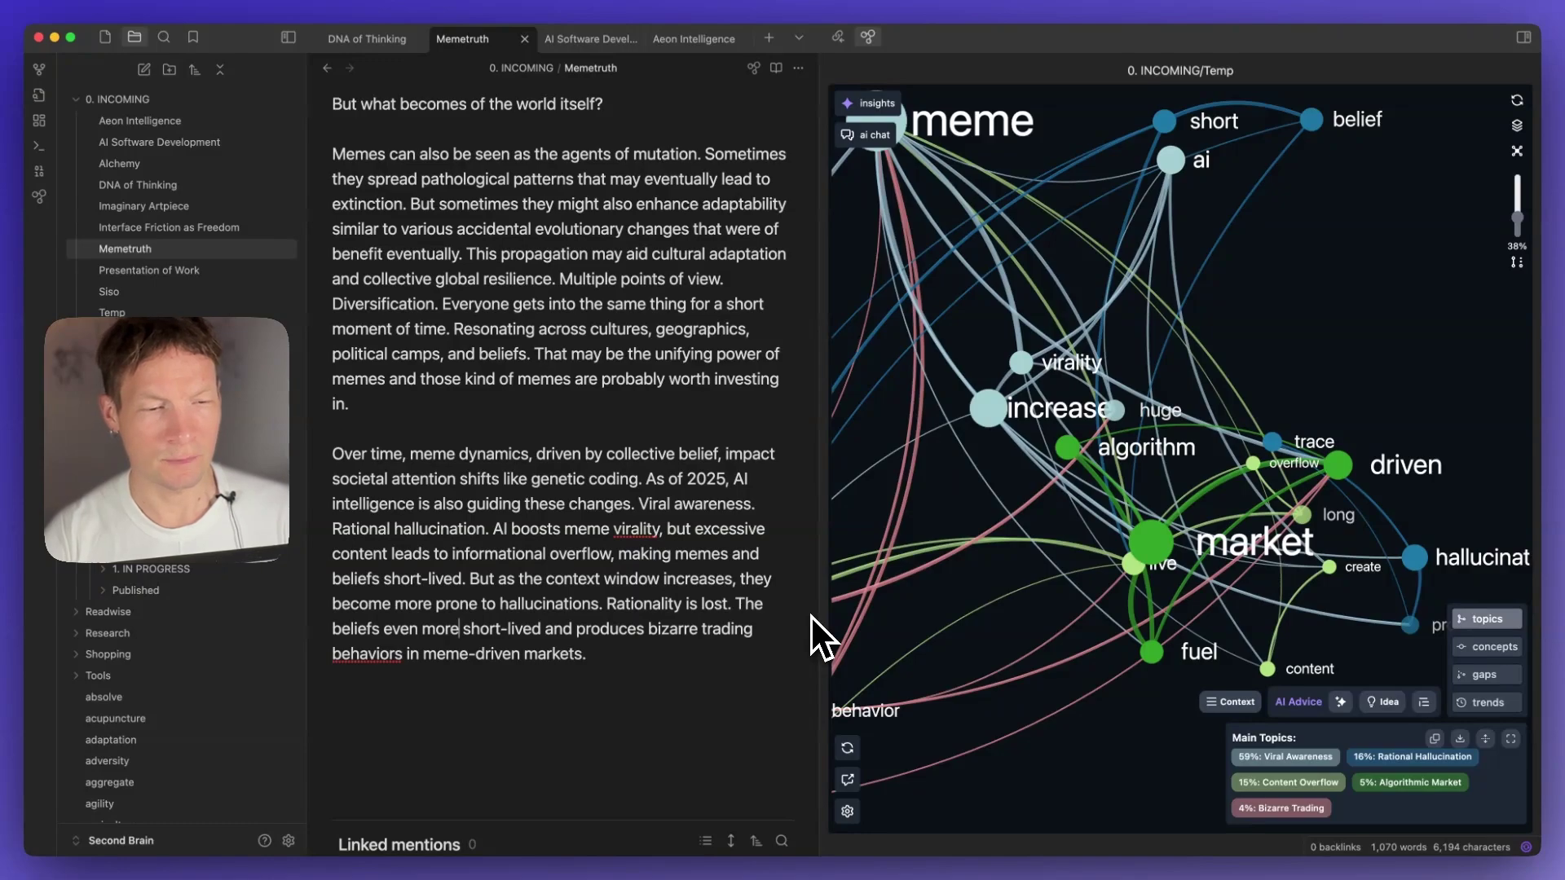
type("  become")
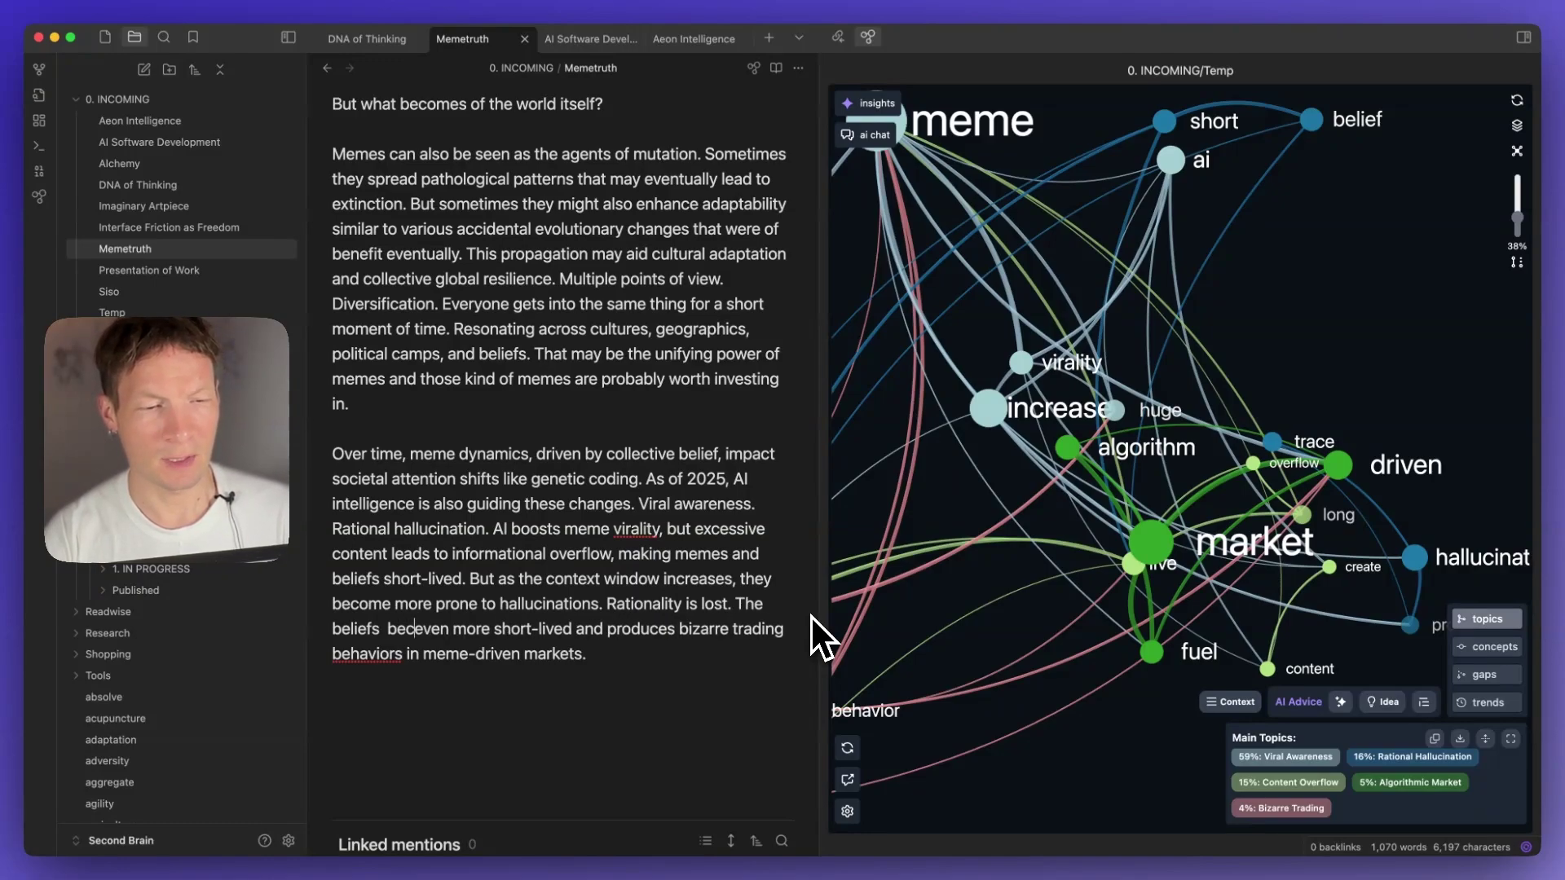
key("alt+Right")
key("alt+Right")
key("alt+Right")
key("alt+Right")
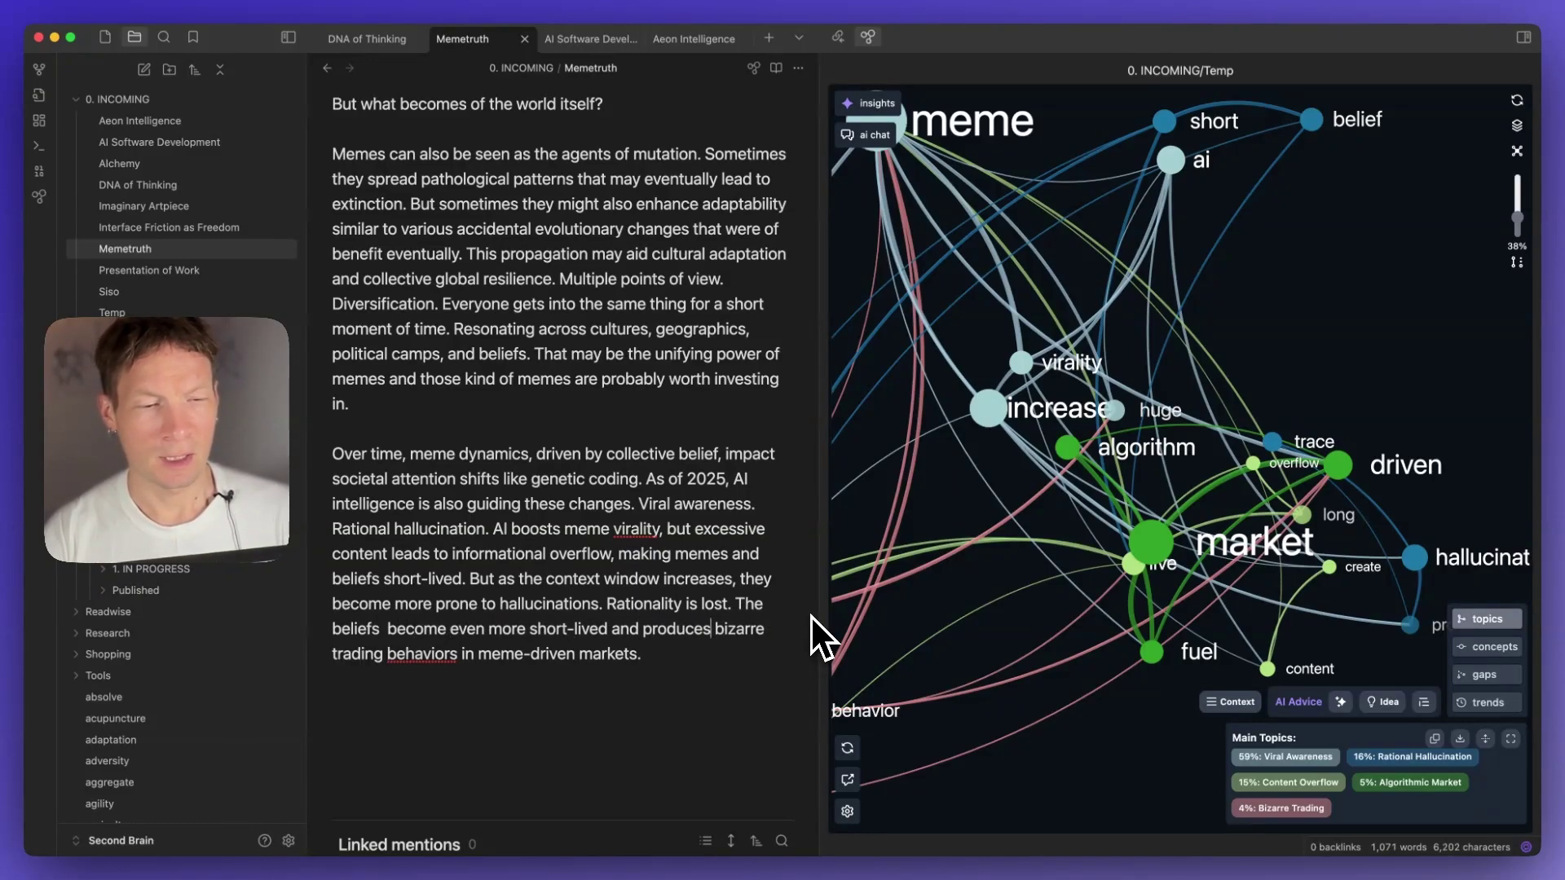
key("BackSpace")
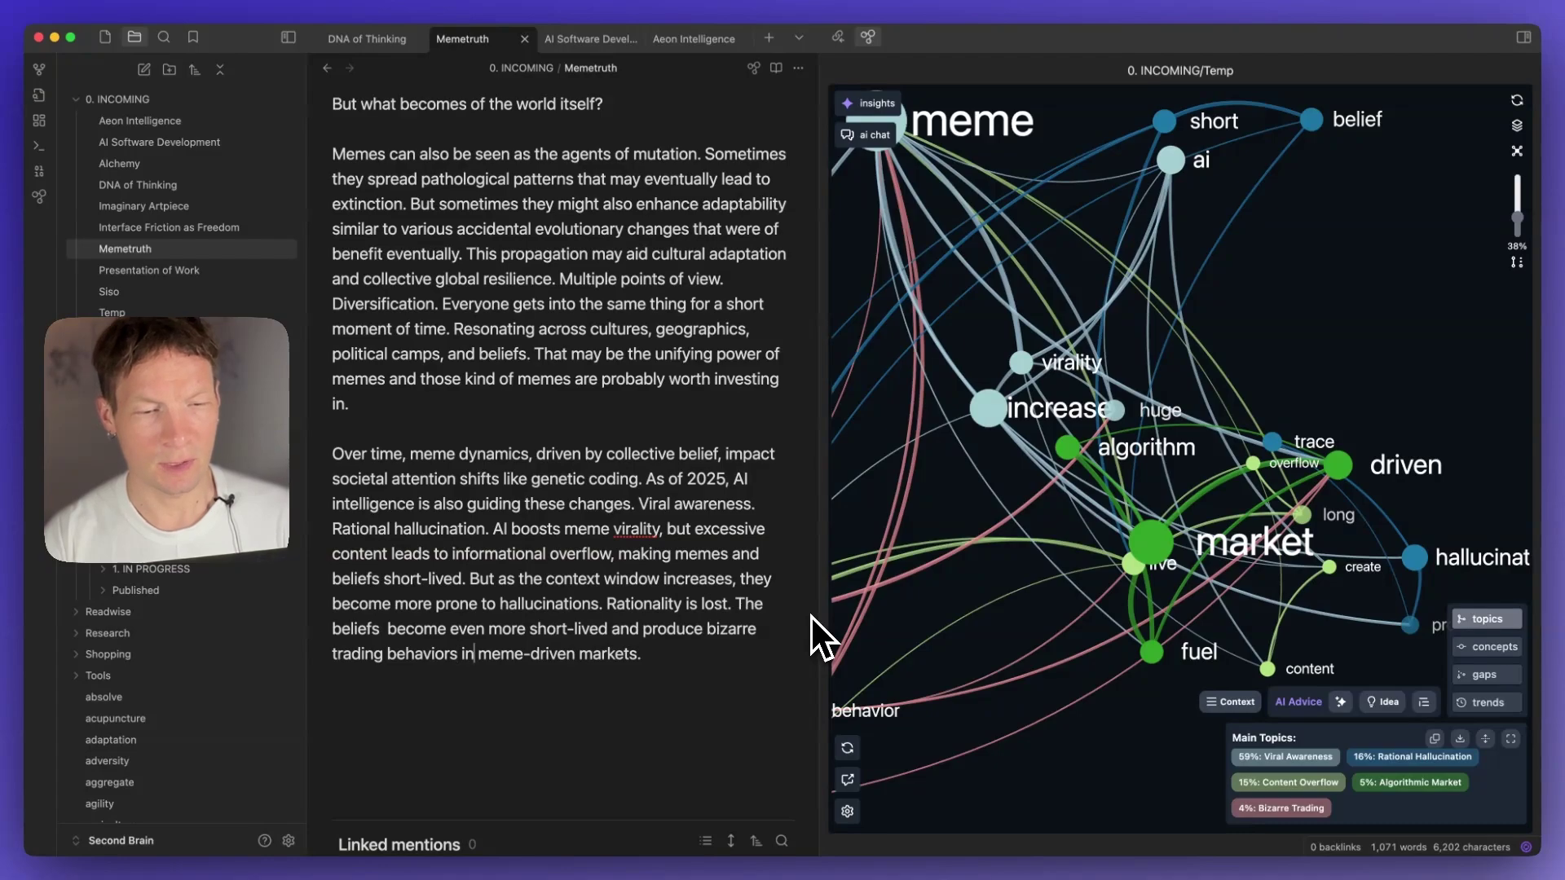
key("super+Right")
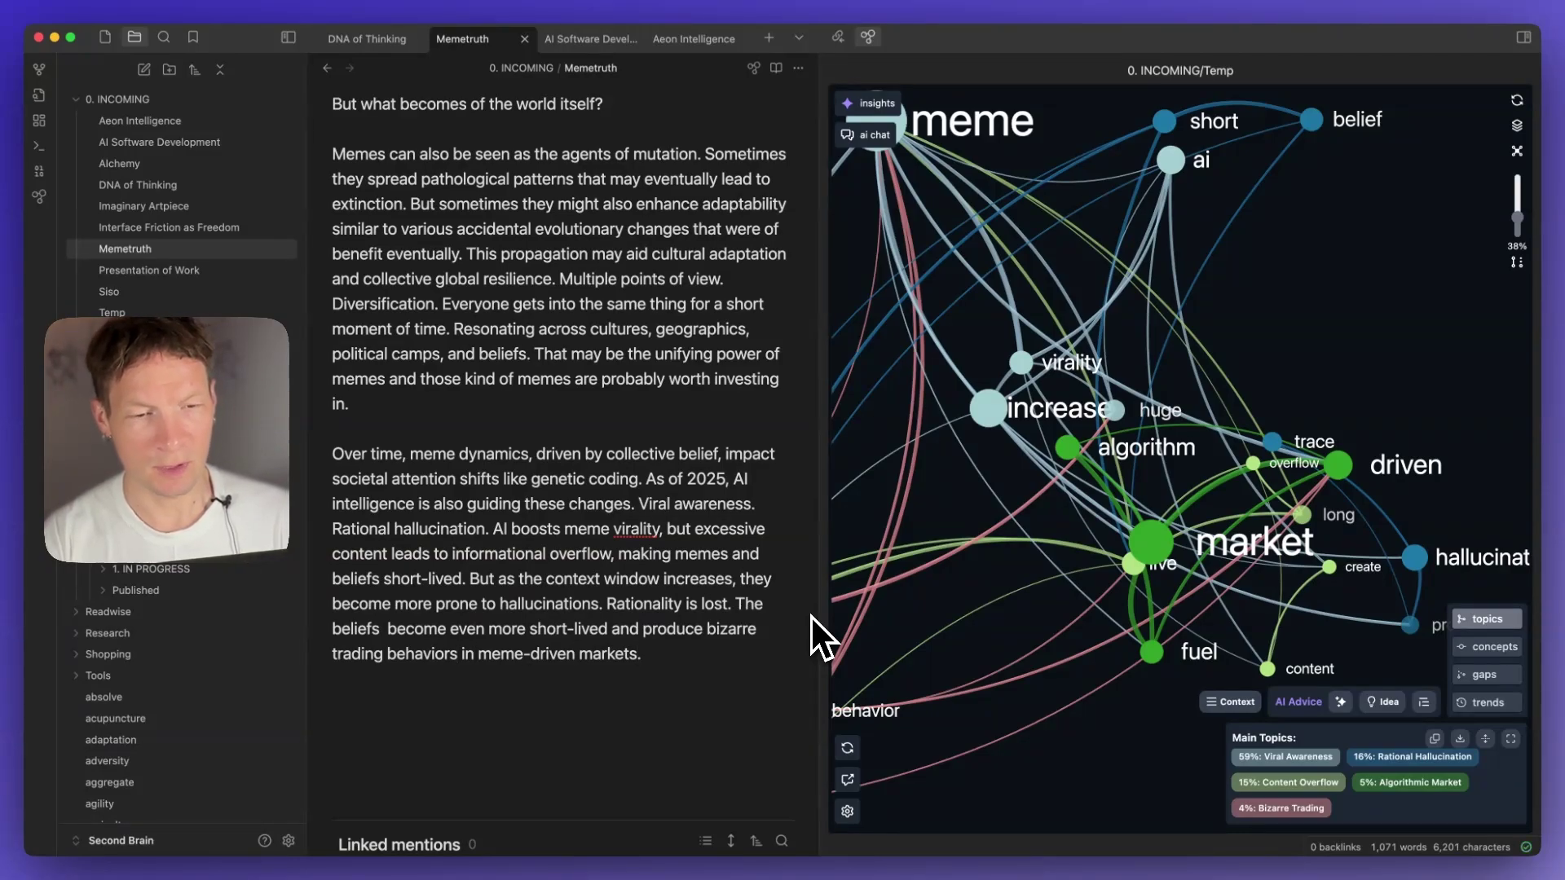
Delete the marked-off outline items at the start of the Memetruth note, from "Meme truths" through "impact of AI on meme virality".
scroll(535, 603, "up", 3)
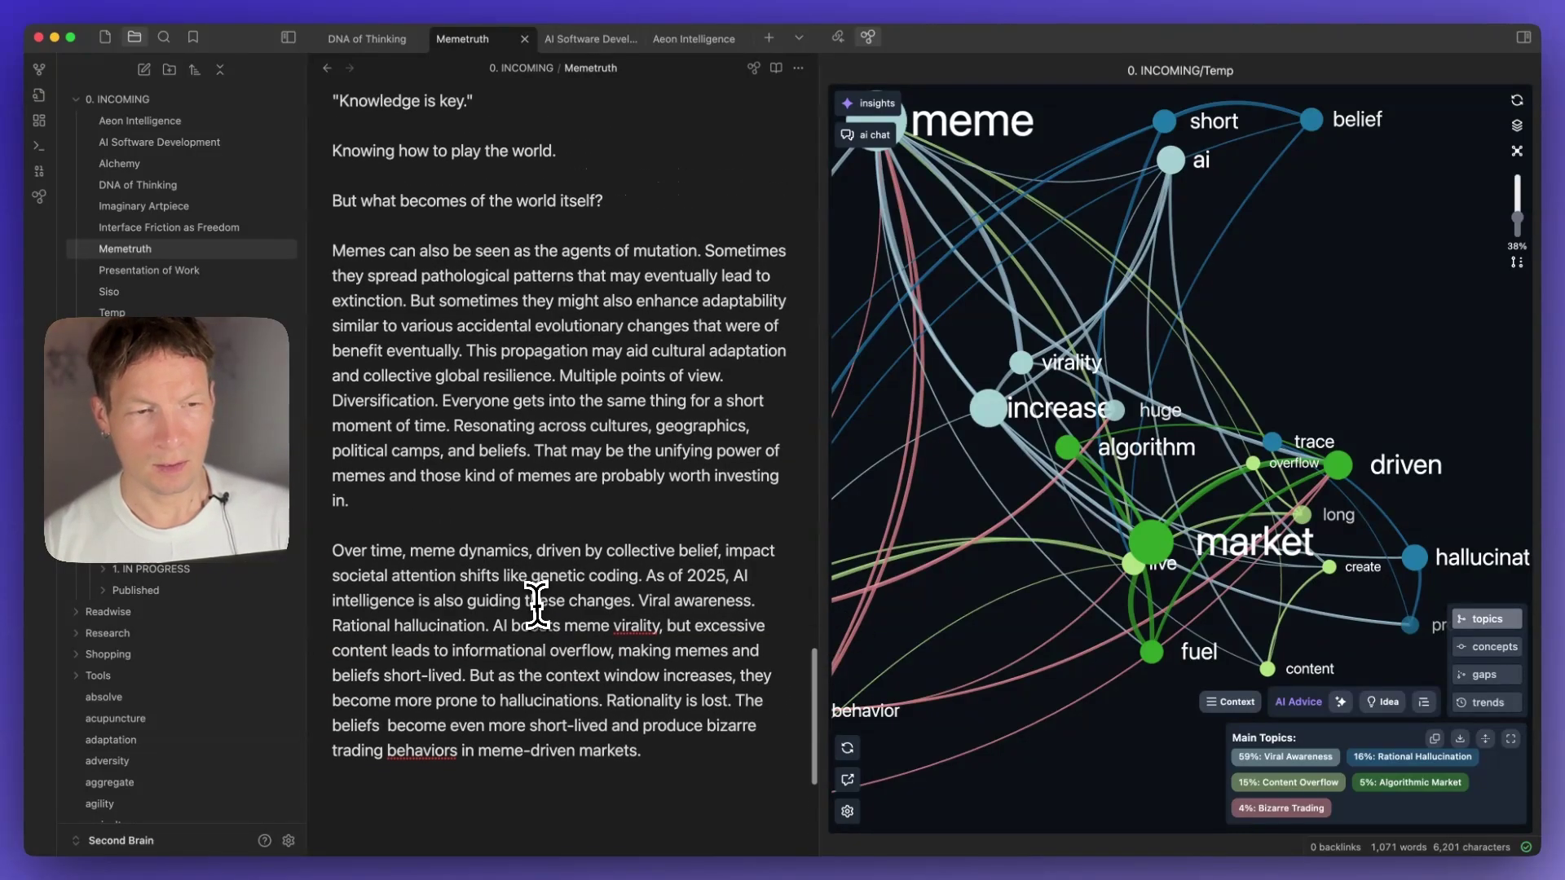
scroll(535, 603, "down", 2)
scroll(512, 365, "up", 1)
scroll(509, 375, "down", 5)
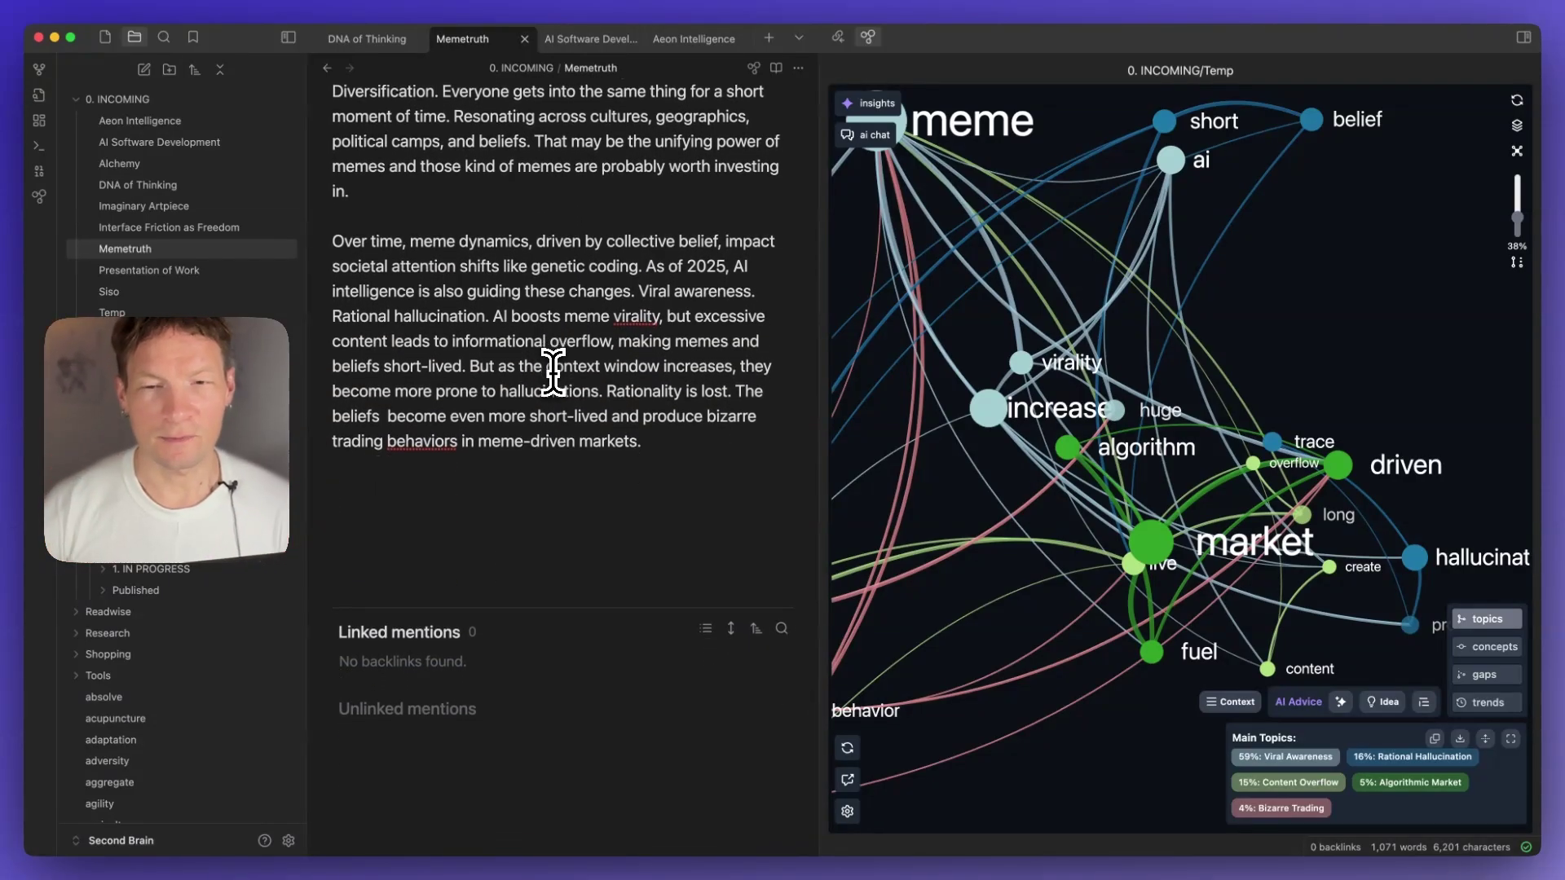
scroll(622, 358, "up", 10)
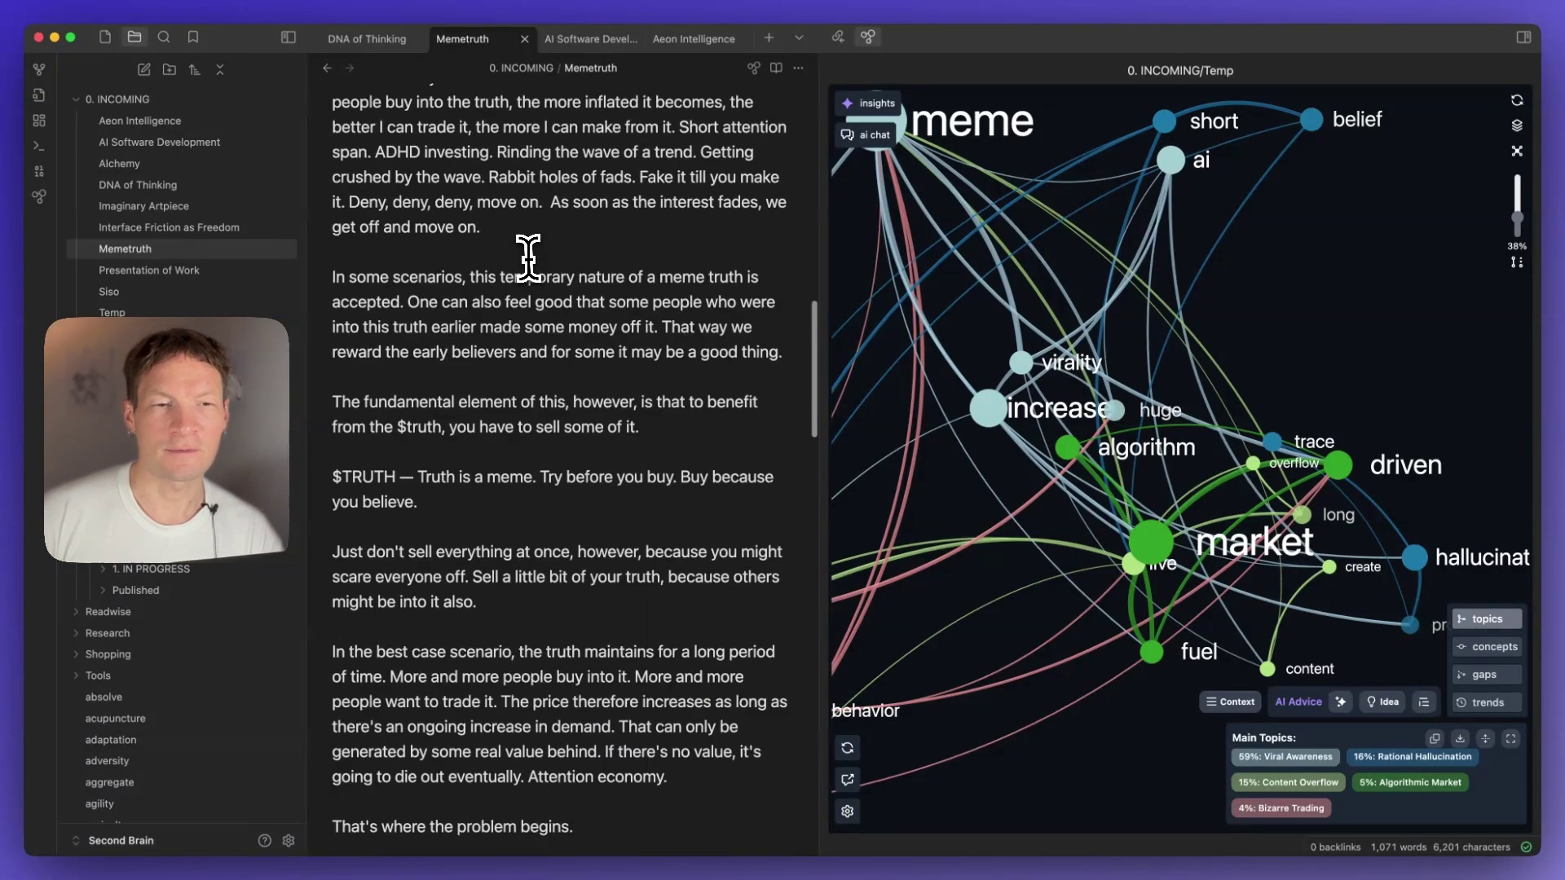
scroll(528, 258, "up", 10)
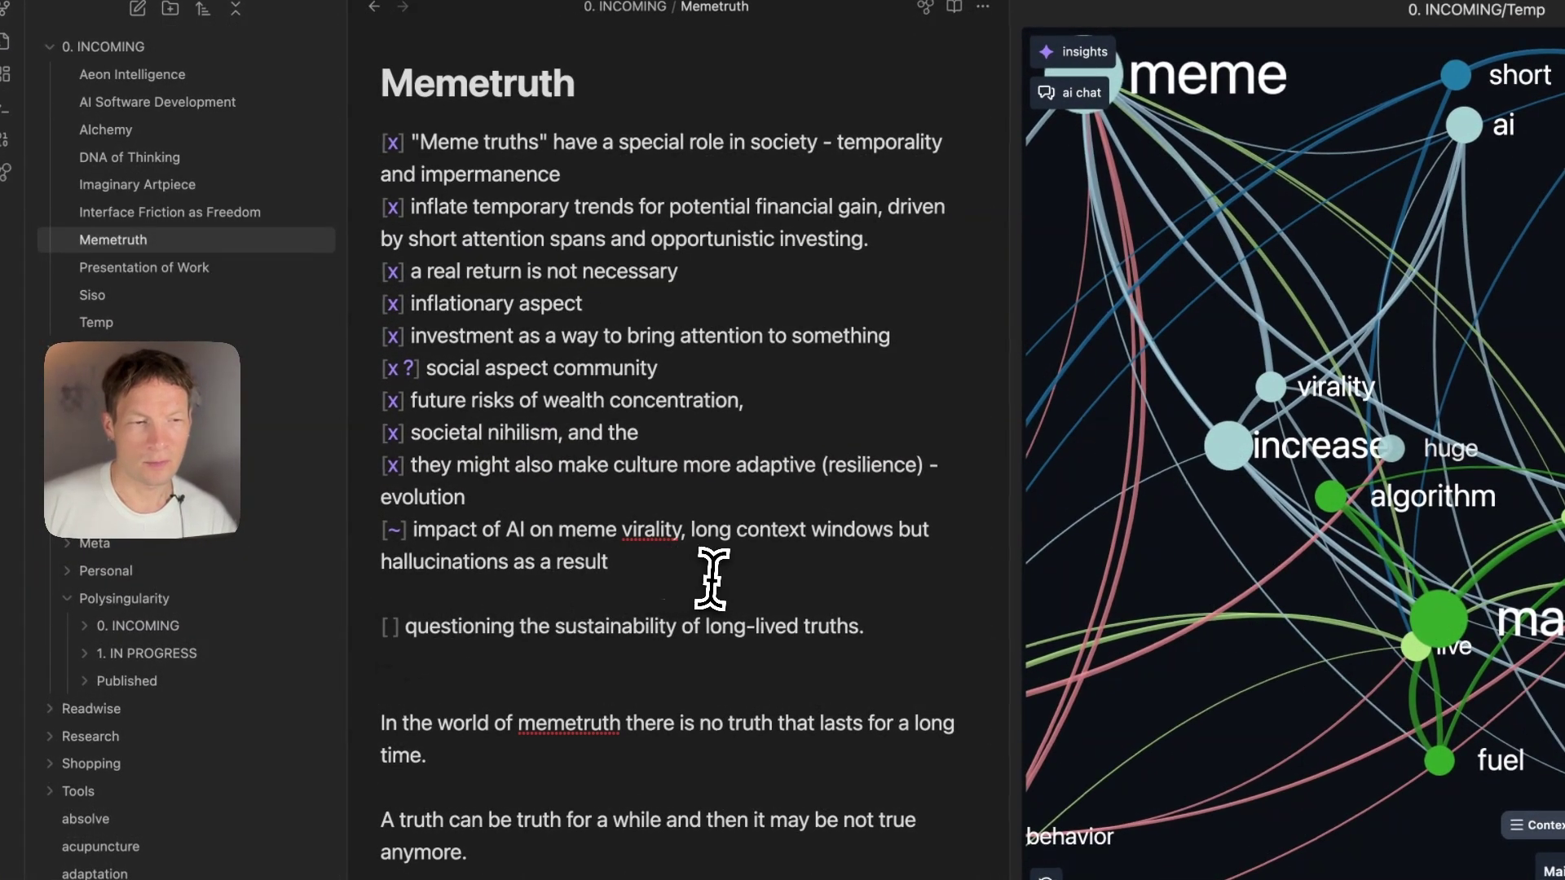
left_click_drag(711, 578, 368, 152)
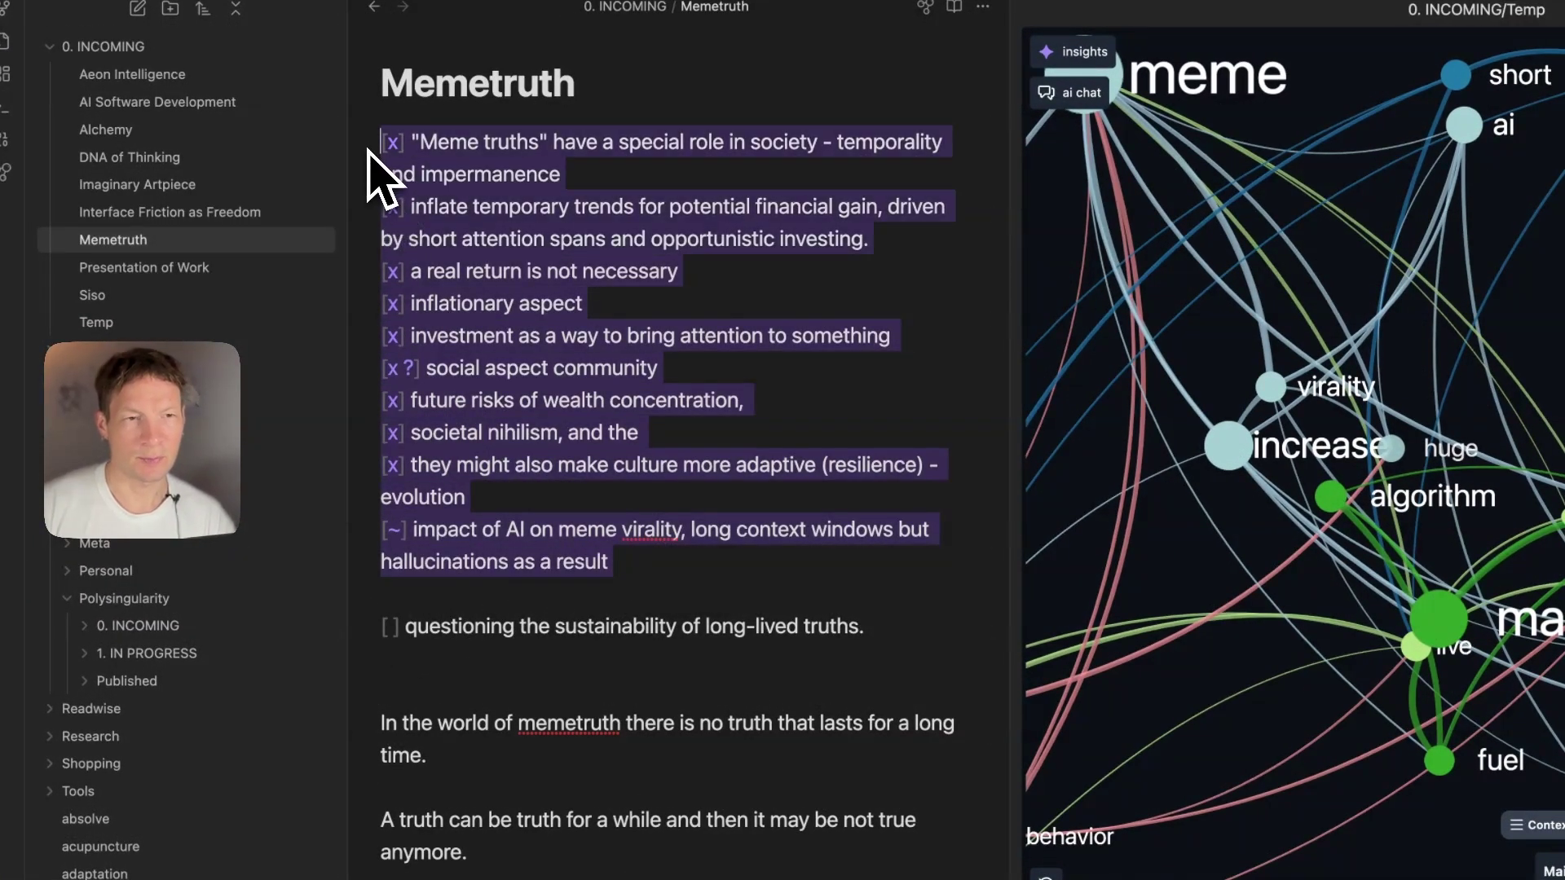
key("BackSpace")
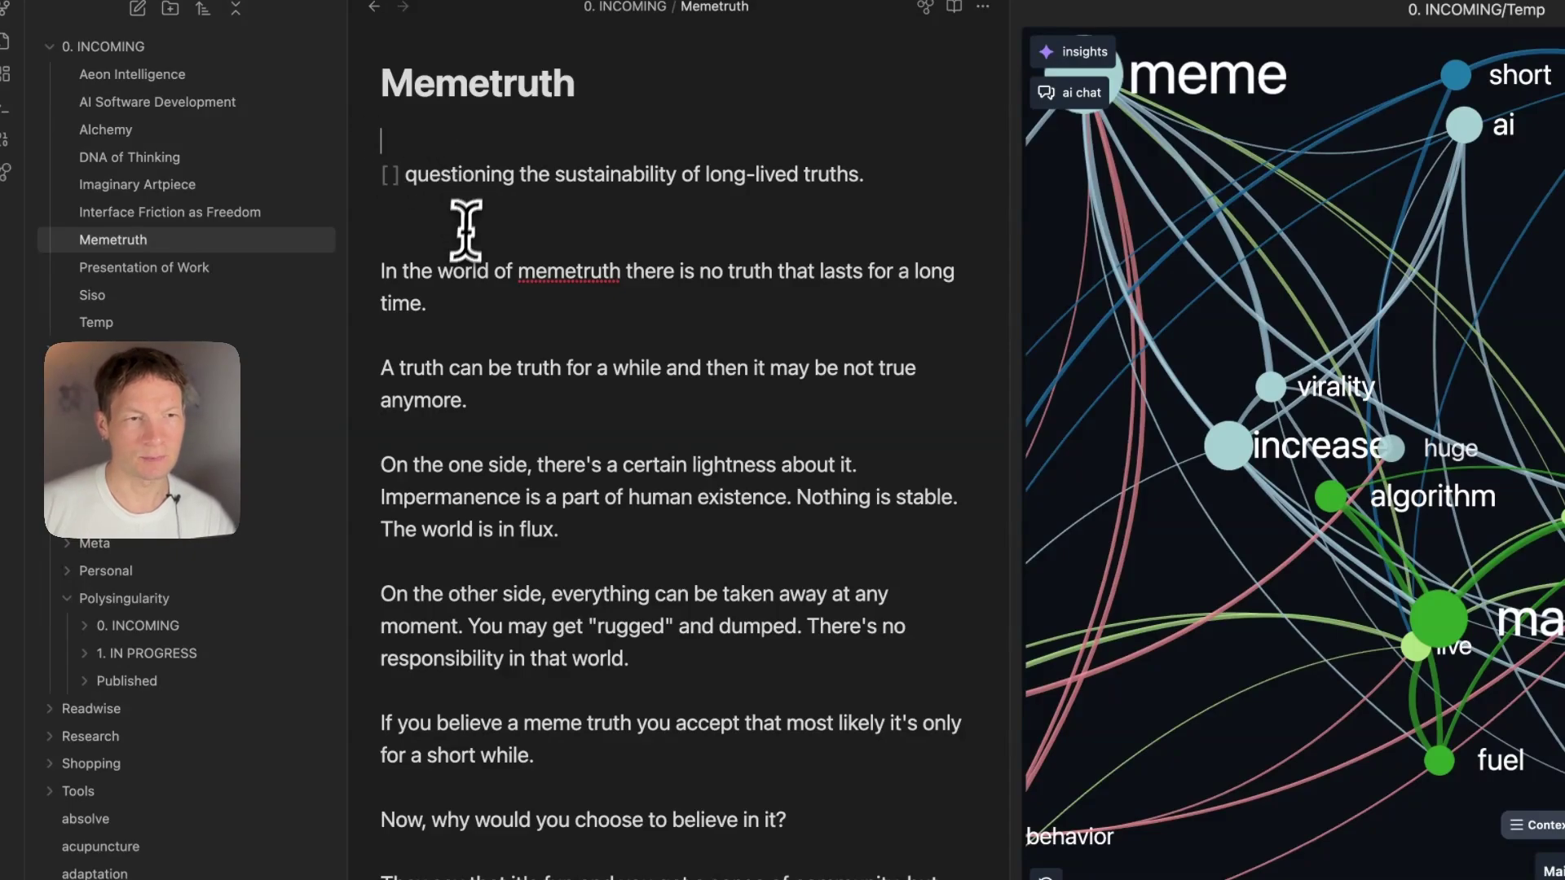
Delete the remaining unchecked item "questioning the sustainability of long-lived truths." together with the blank line below it.
left_click(440, 240)
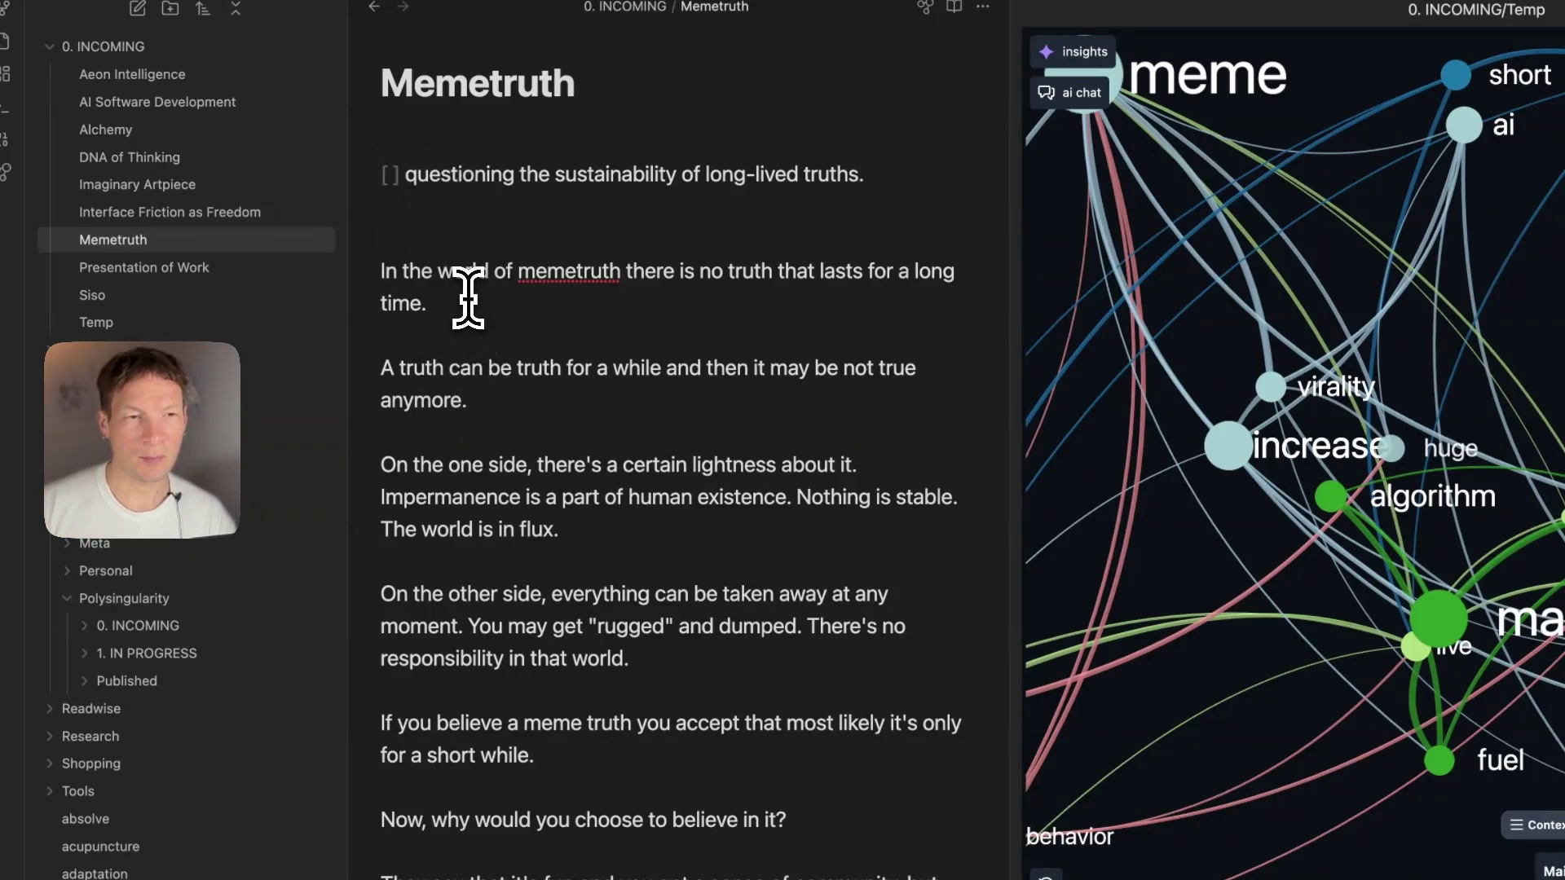
key("shift+Up")
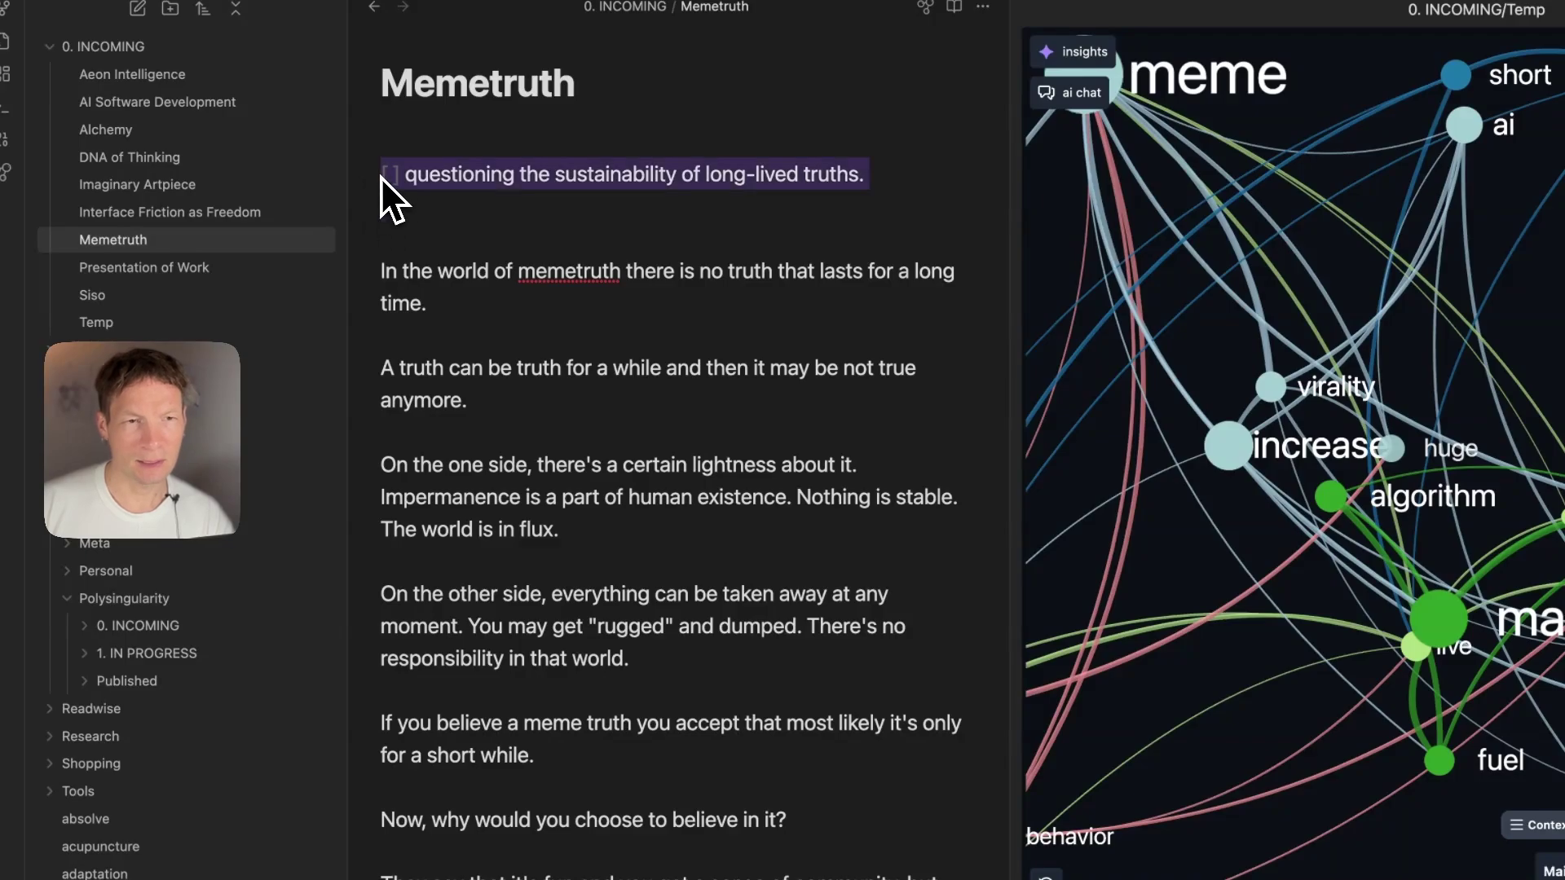
left_click_drag(380, 177, 526, 244)
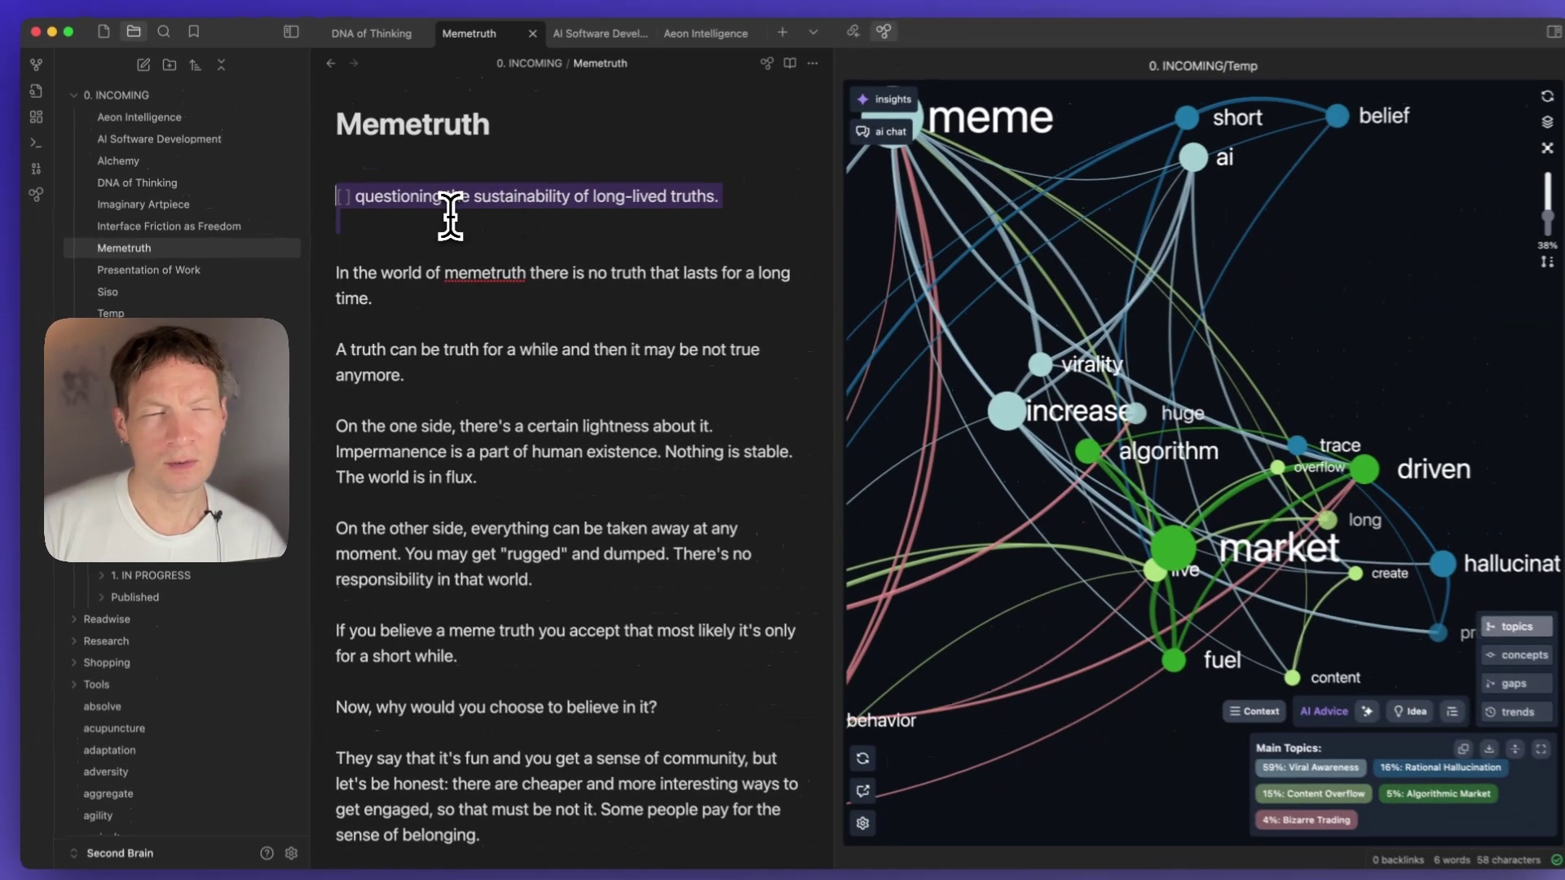
key("BackSpace")
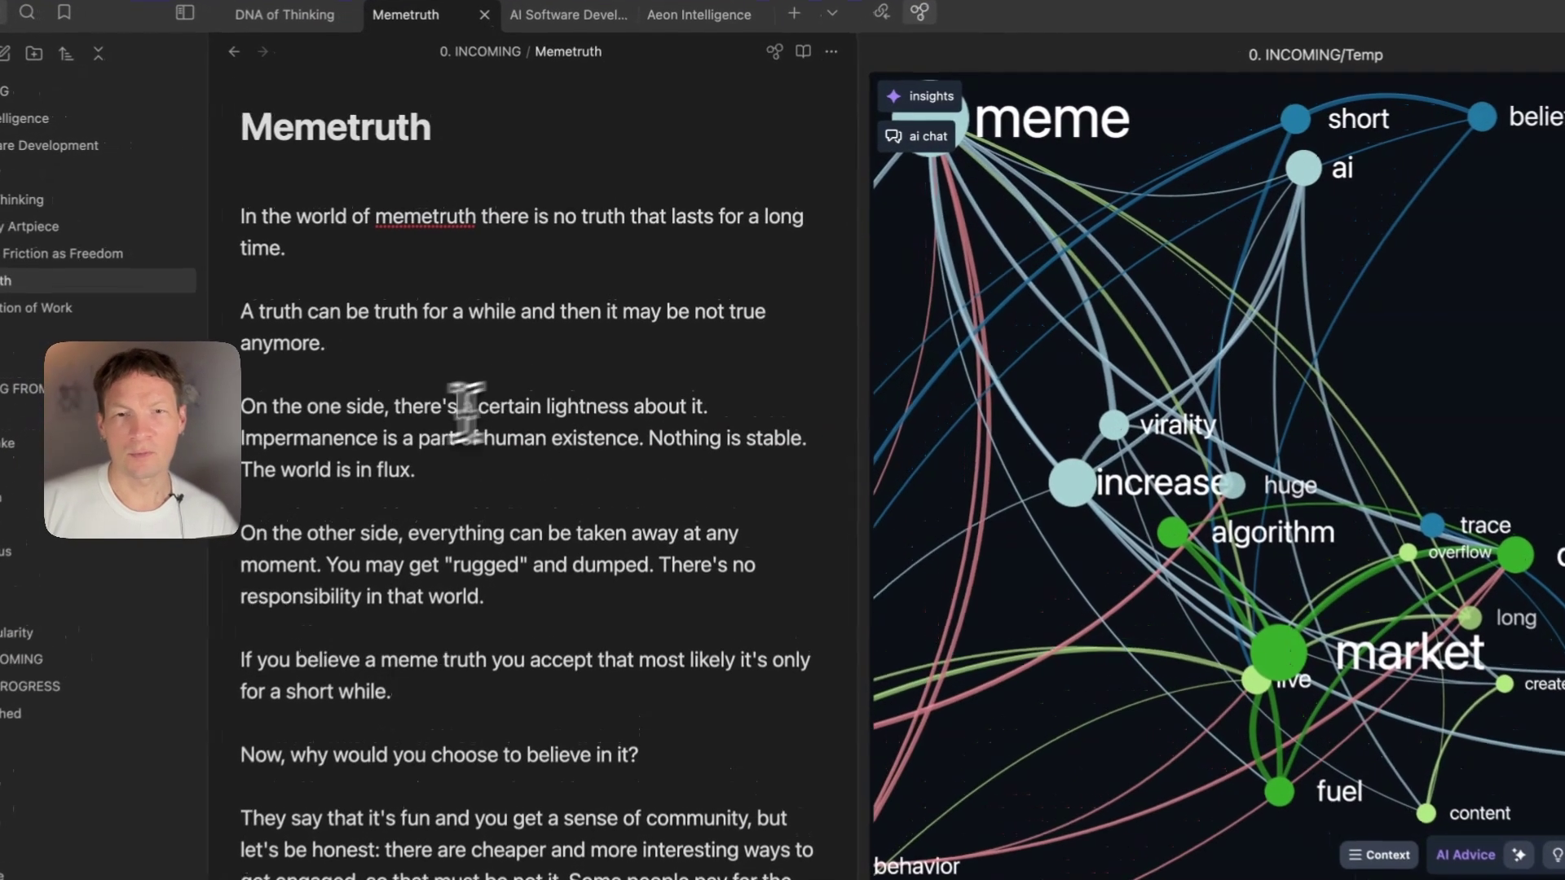
left_click(451, 348)
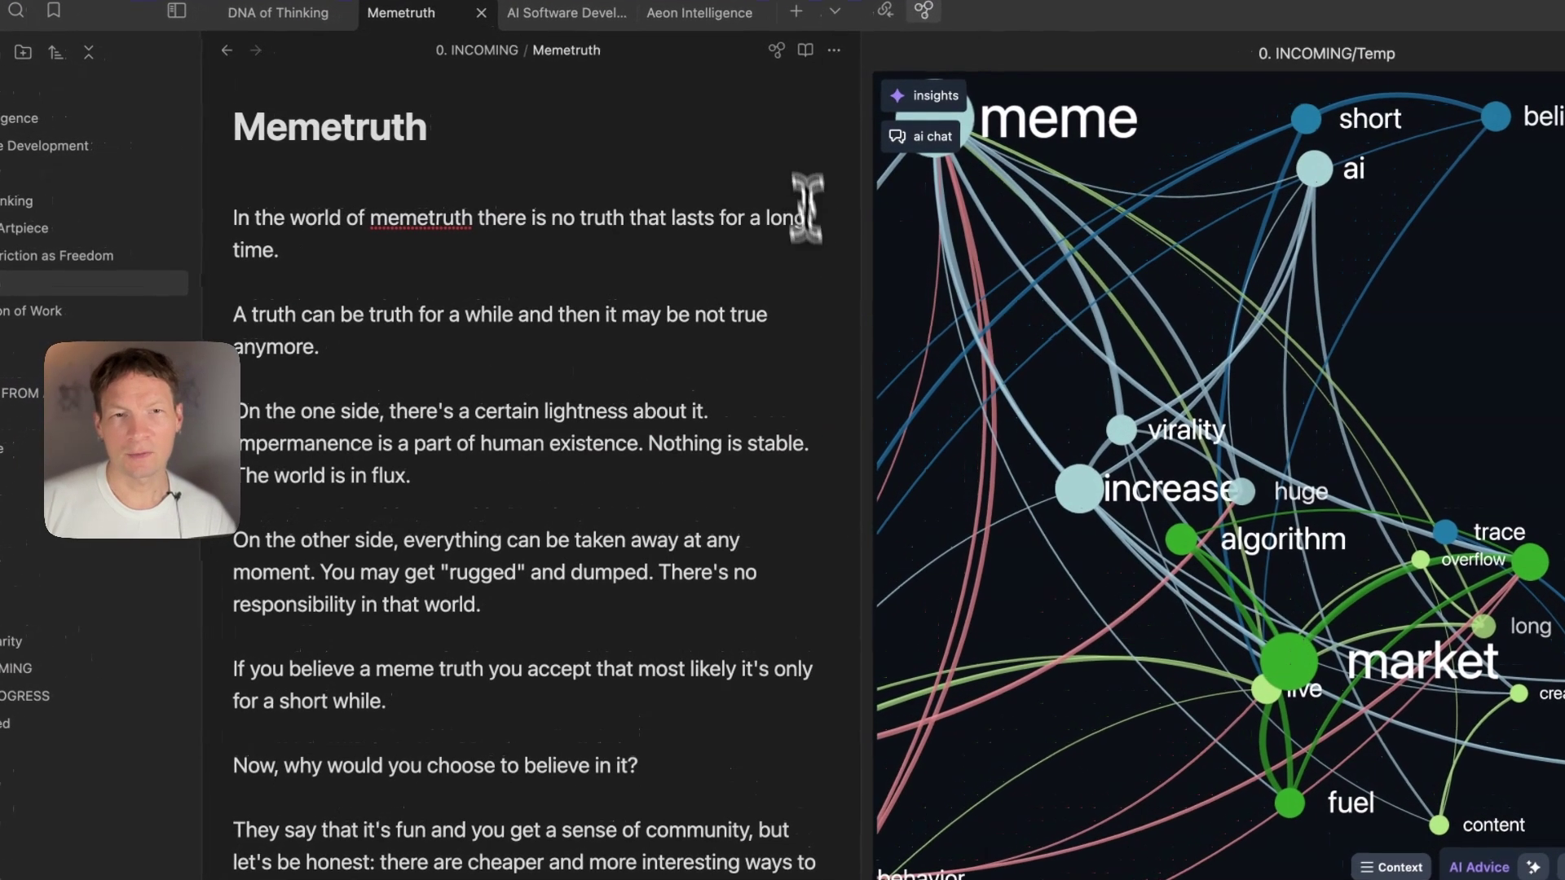
Visualize the Memetruth note as a graph and examine the connections of the "truth", "meme" and "attention" nodes.
left_click(776, 49)
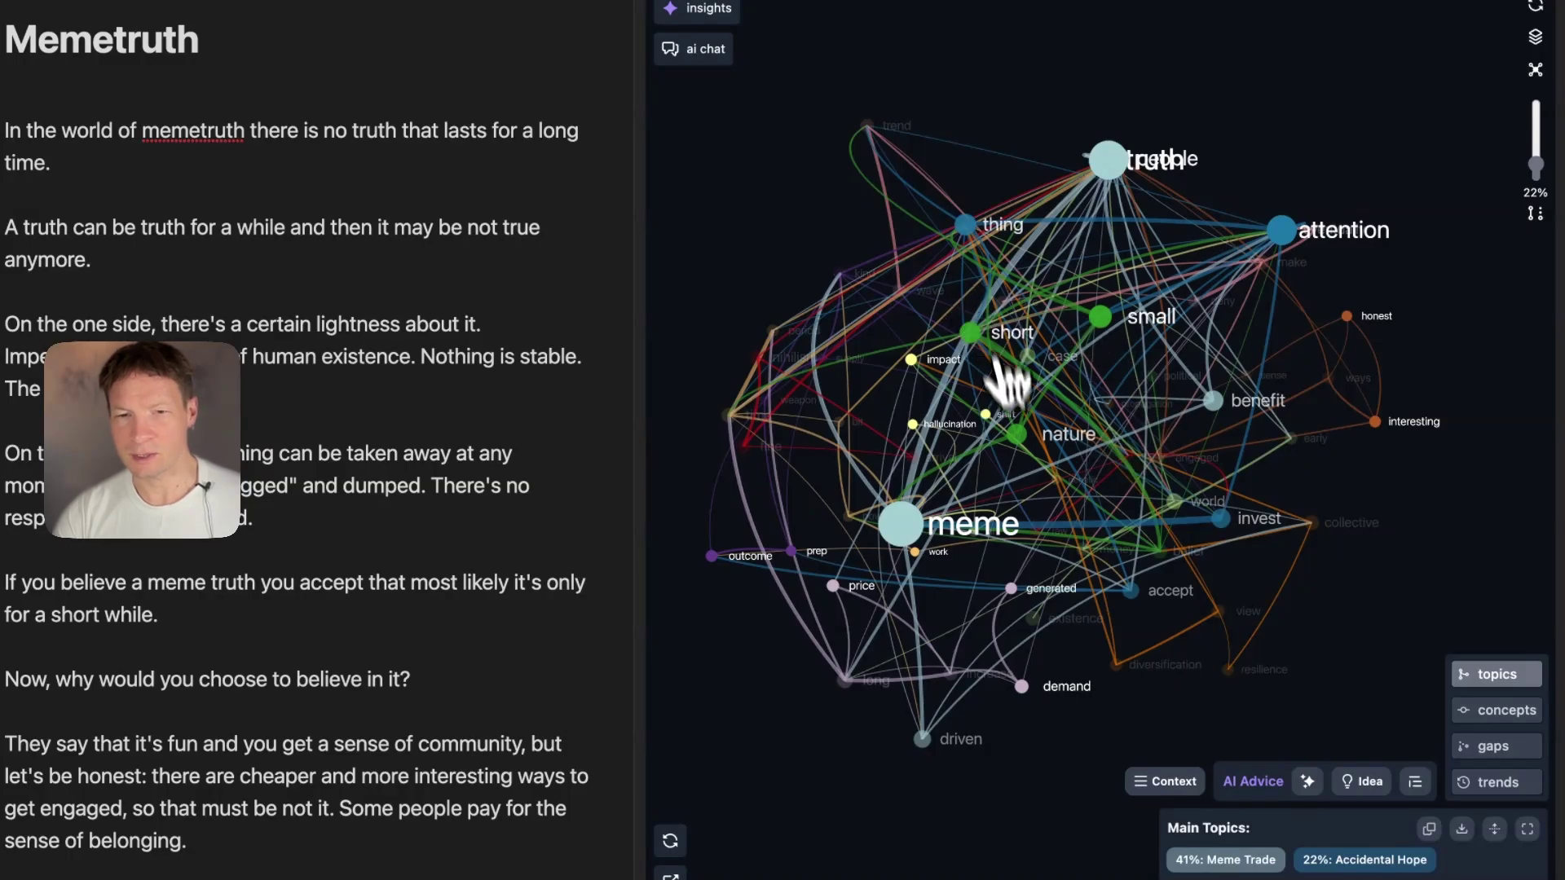
left_click(1123, 175)
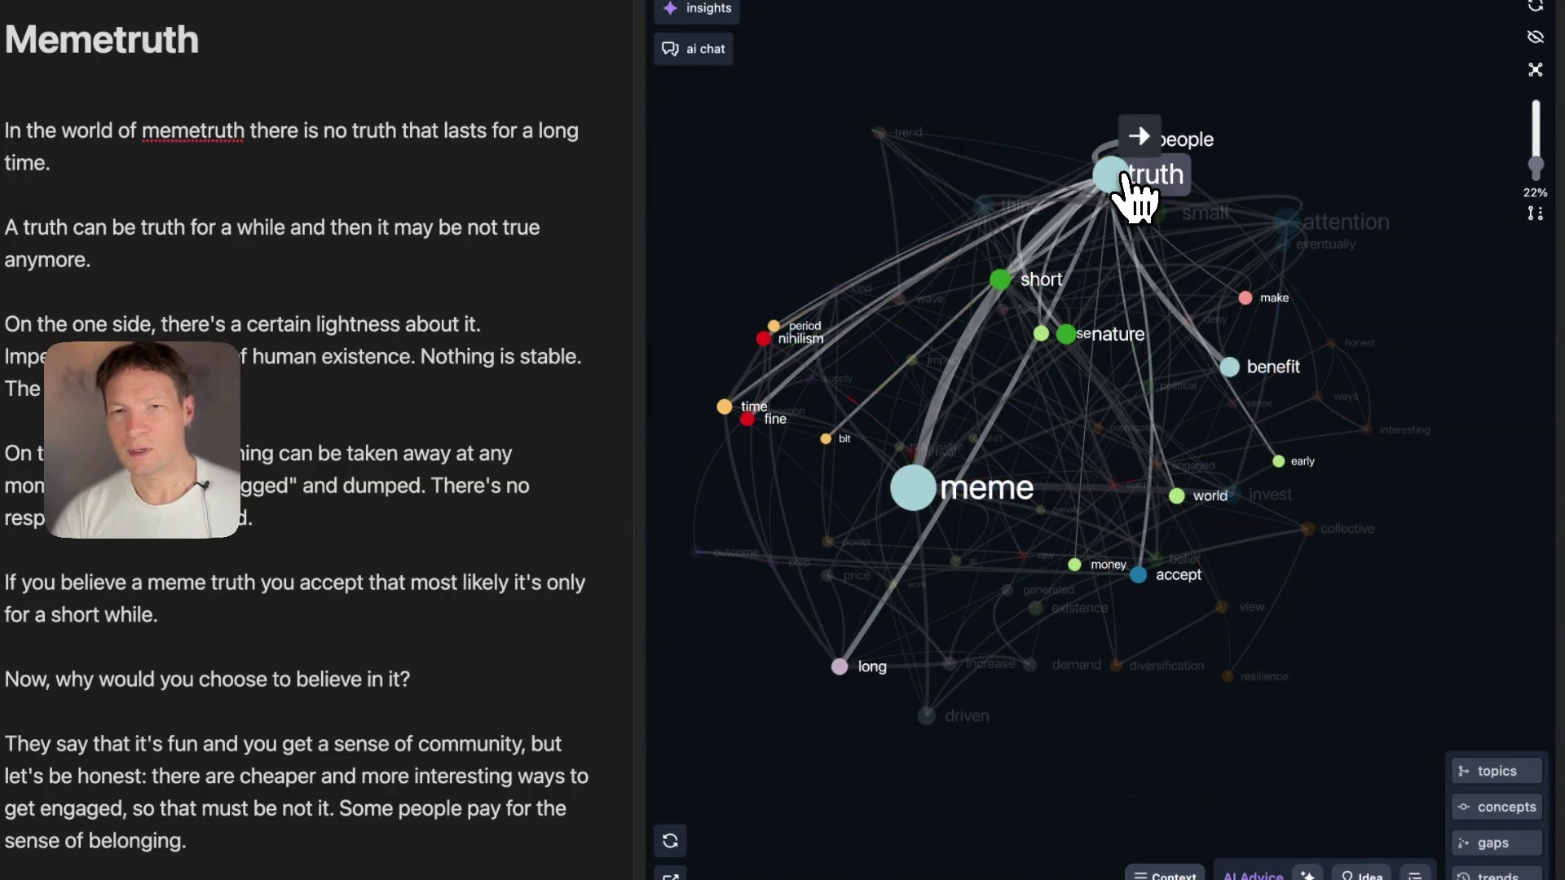
left_click(917, 496)
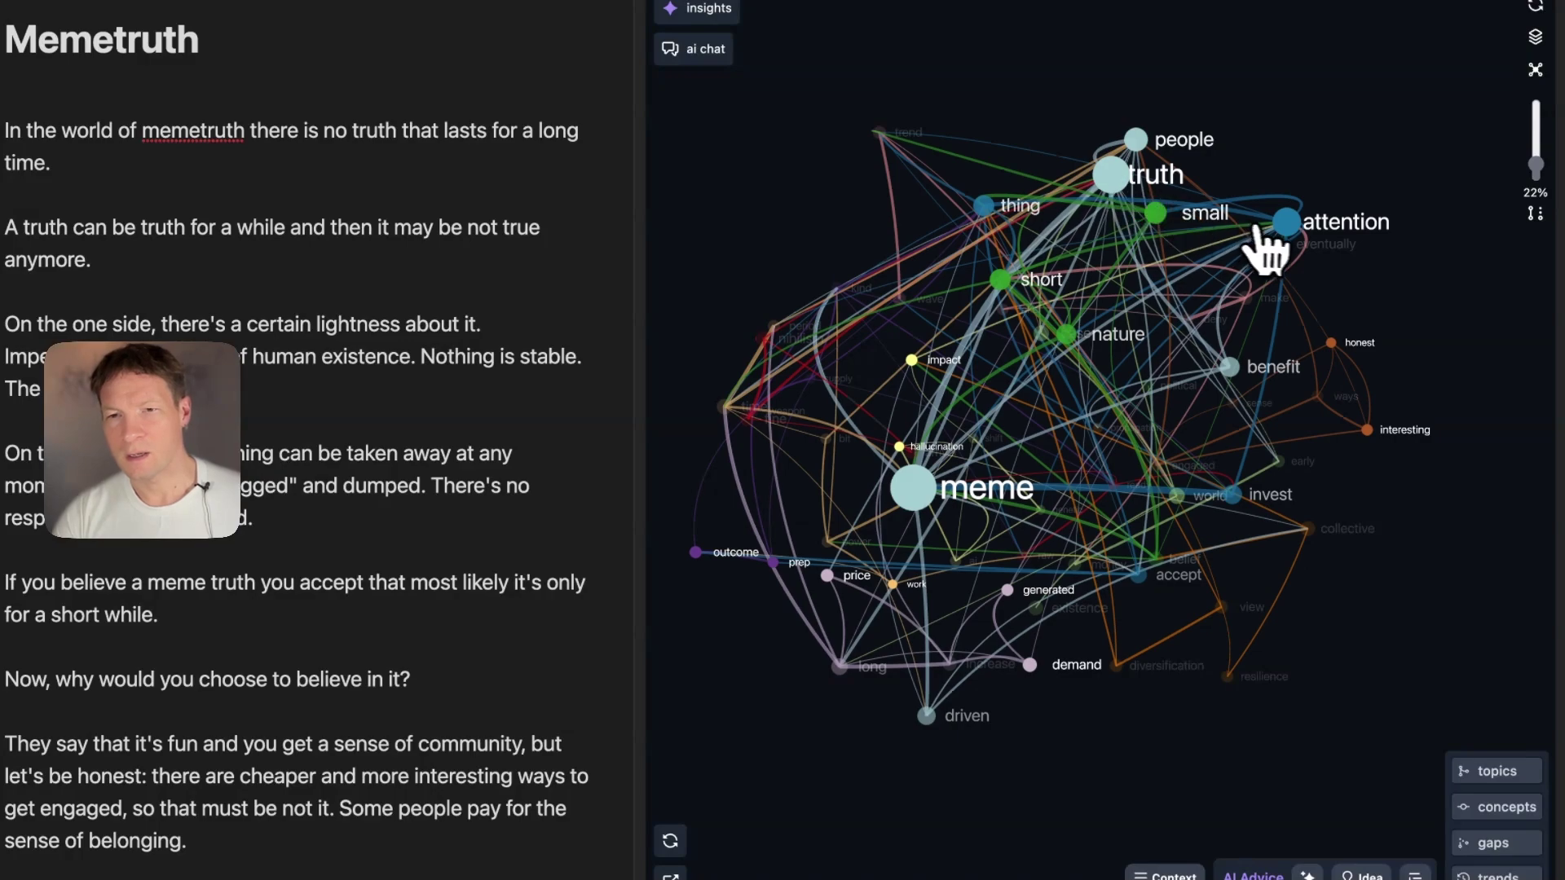
mouse_move(1294, 246)
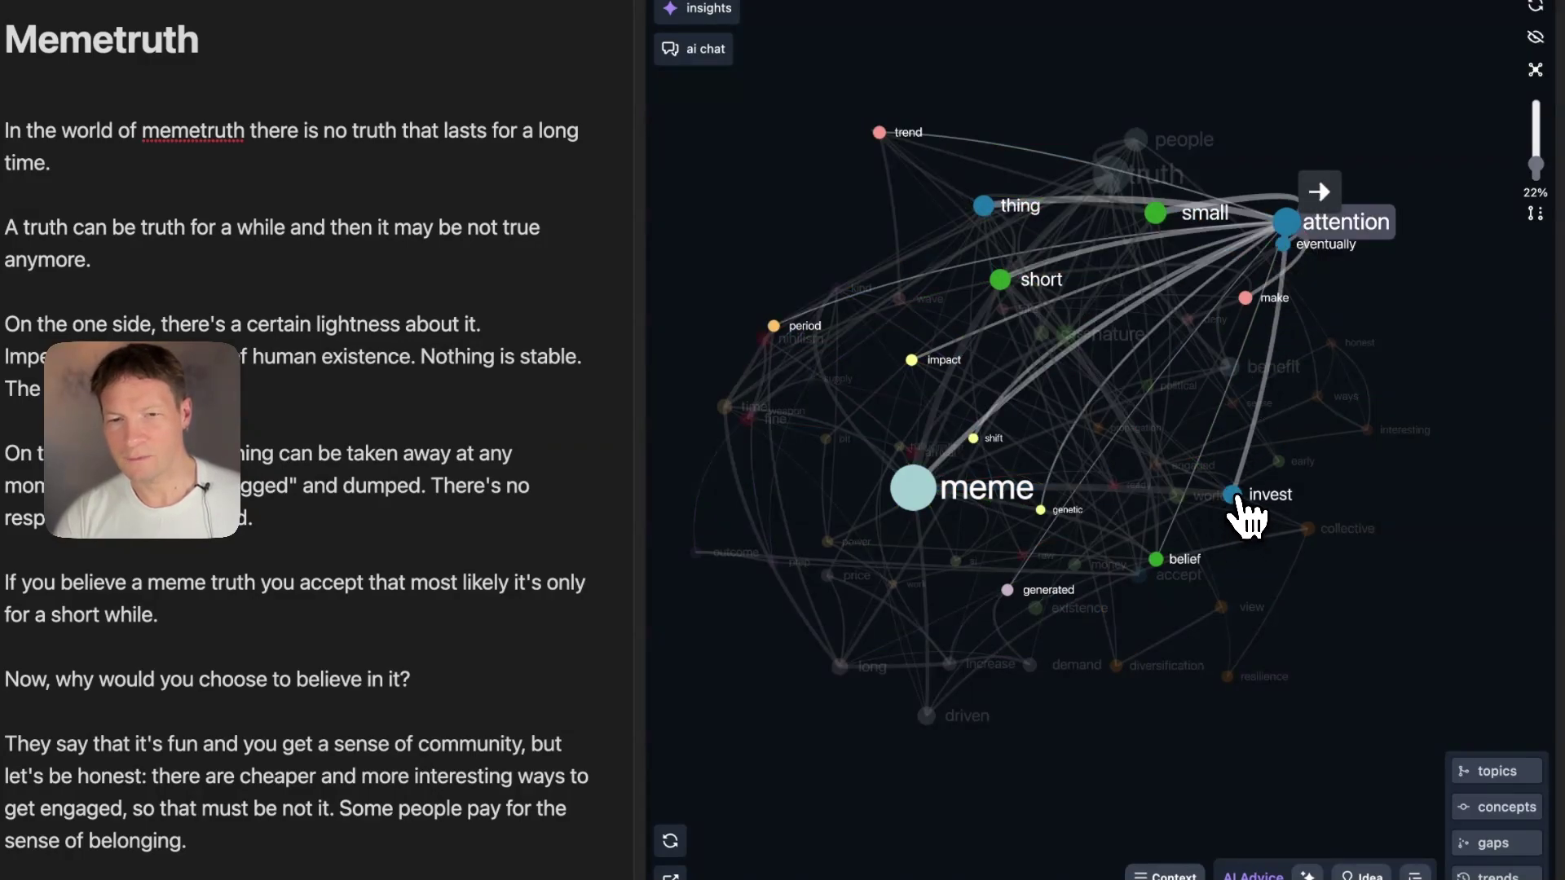
mouse_move(1236, 502)
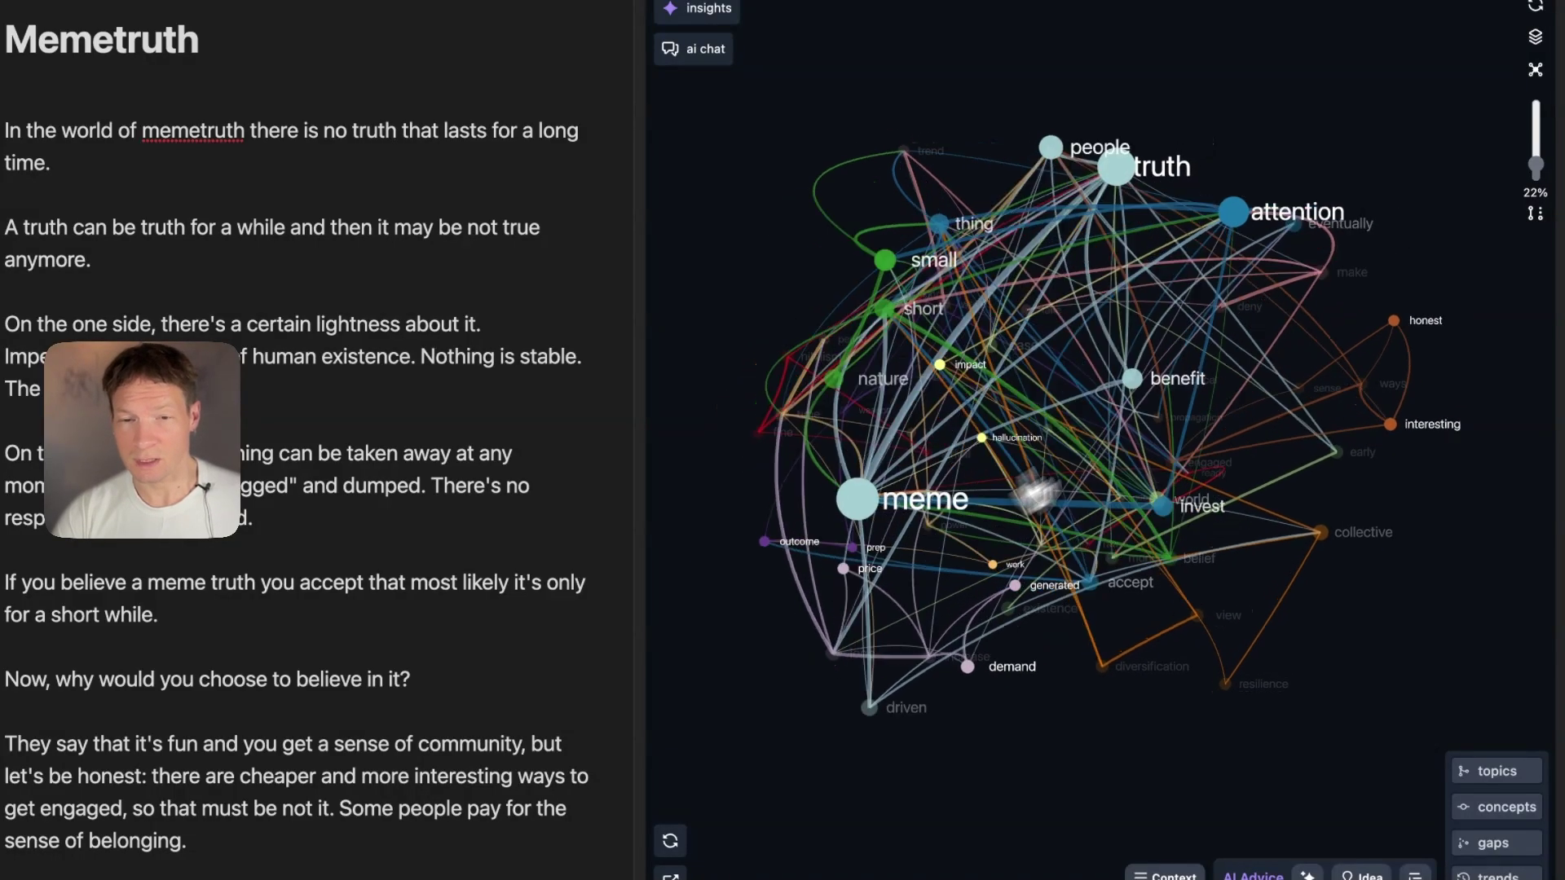
left_click_drag(1043, 432, 1092, 392)
left_click_drag(941, 526, 950, 595)
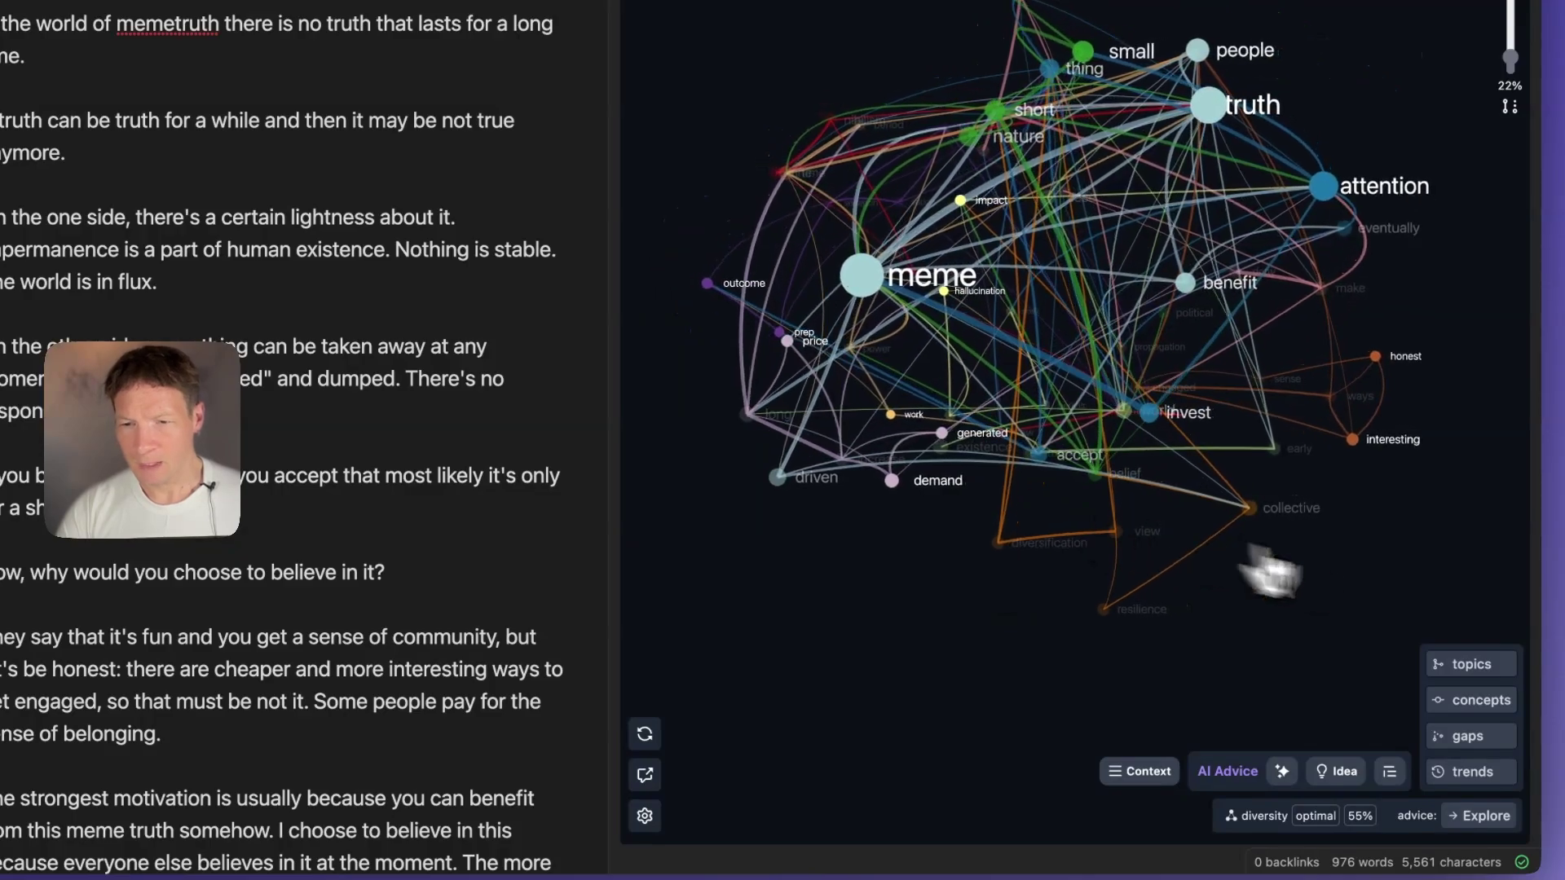
Highlight the Accidental Hope topic in the graph and append "Accidental hope." to the end of the note's closing paragraph.
left_click(1459, 662)
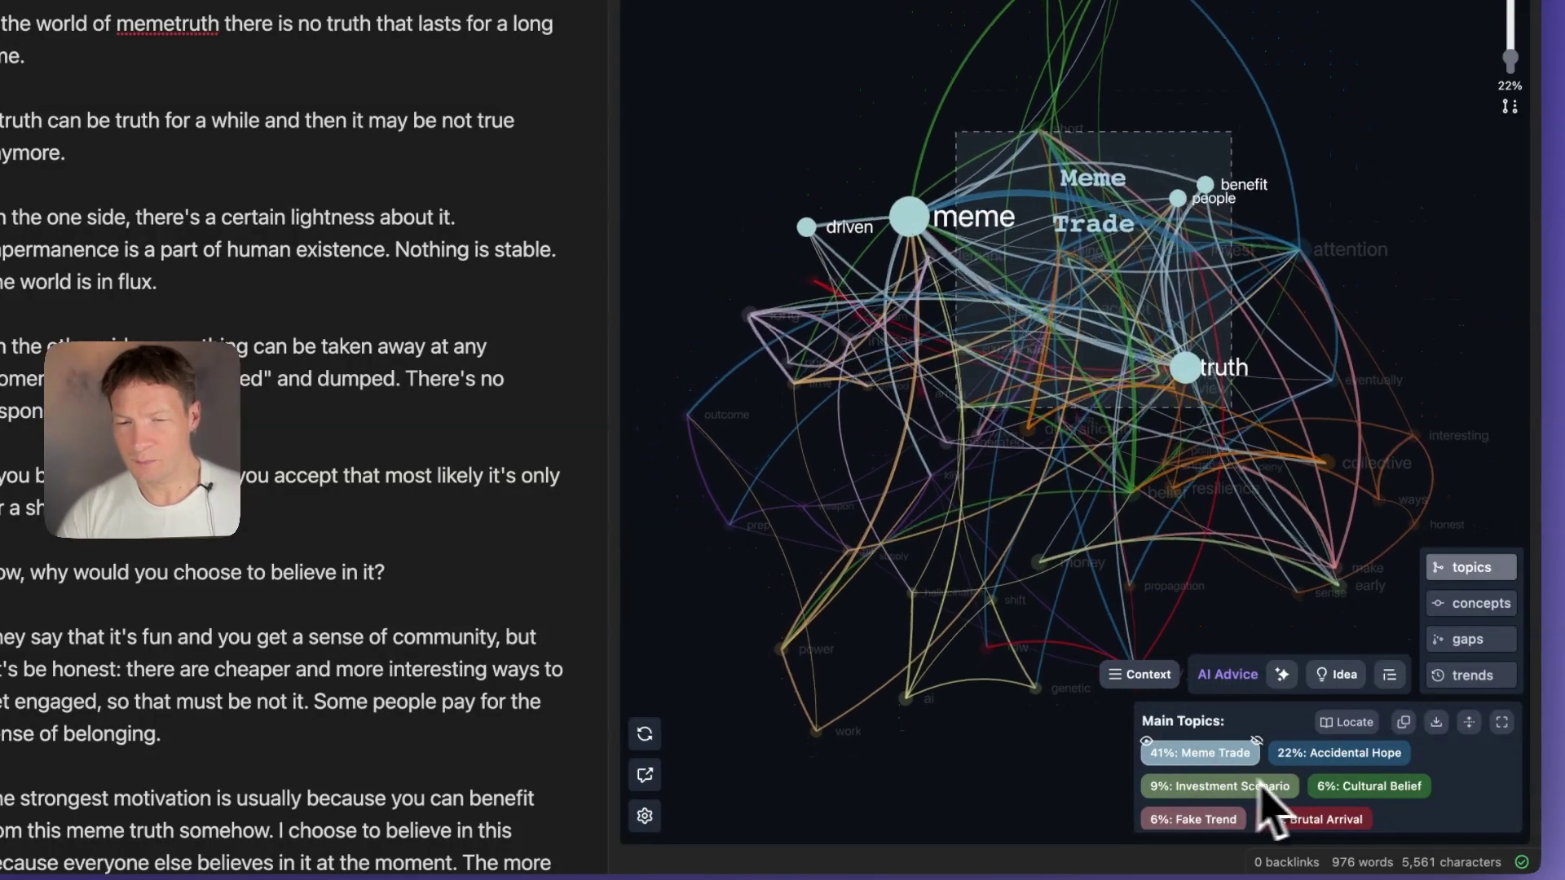
left_click(1324, 762)
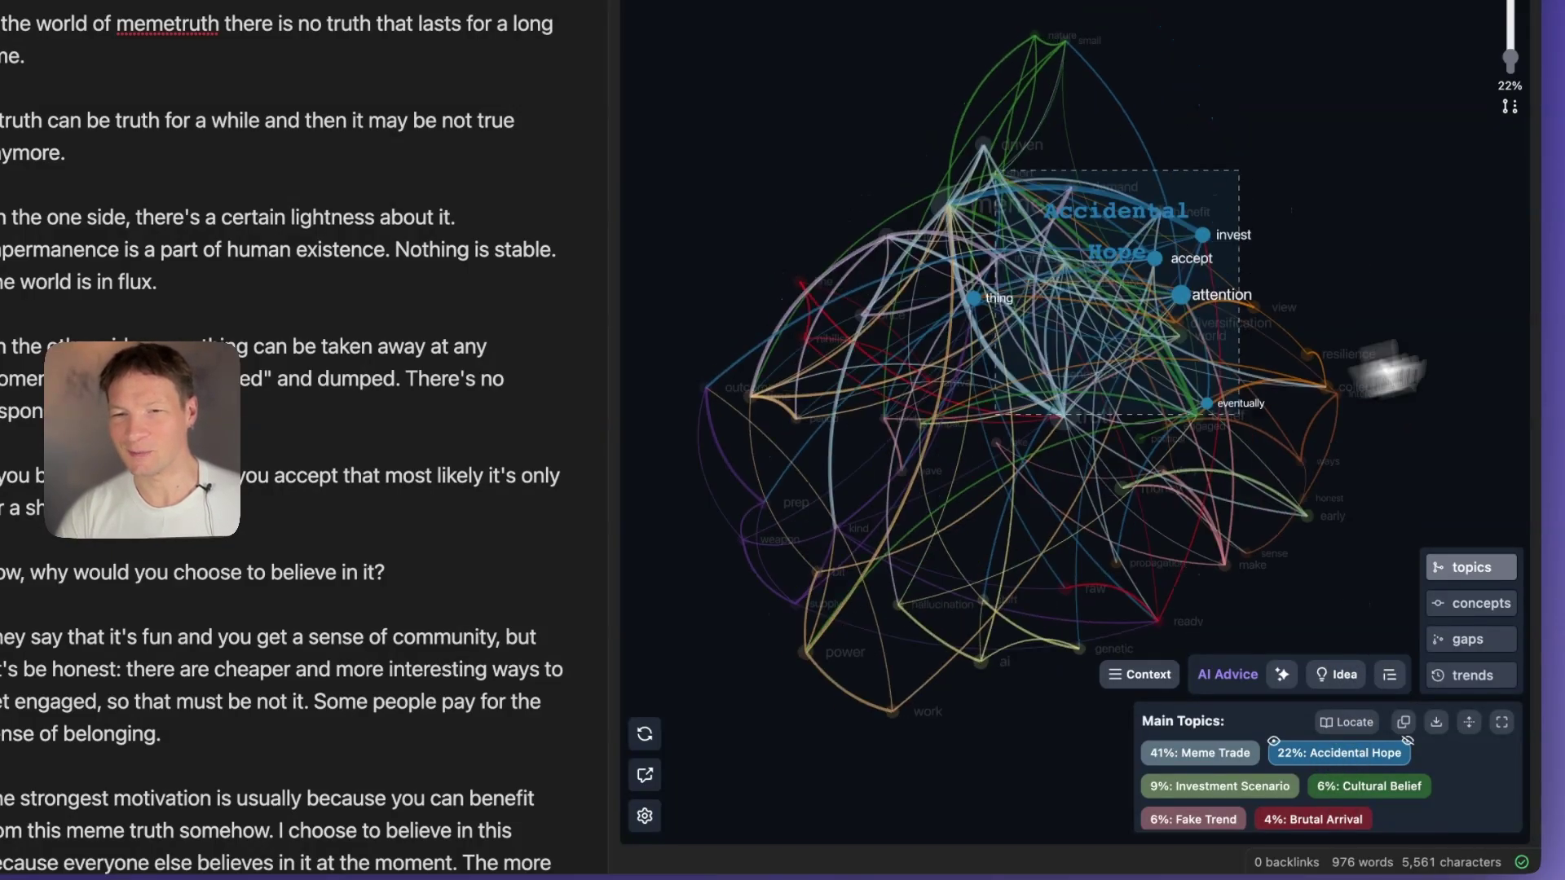
scroll(245, 489, "down", 20)
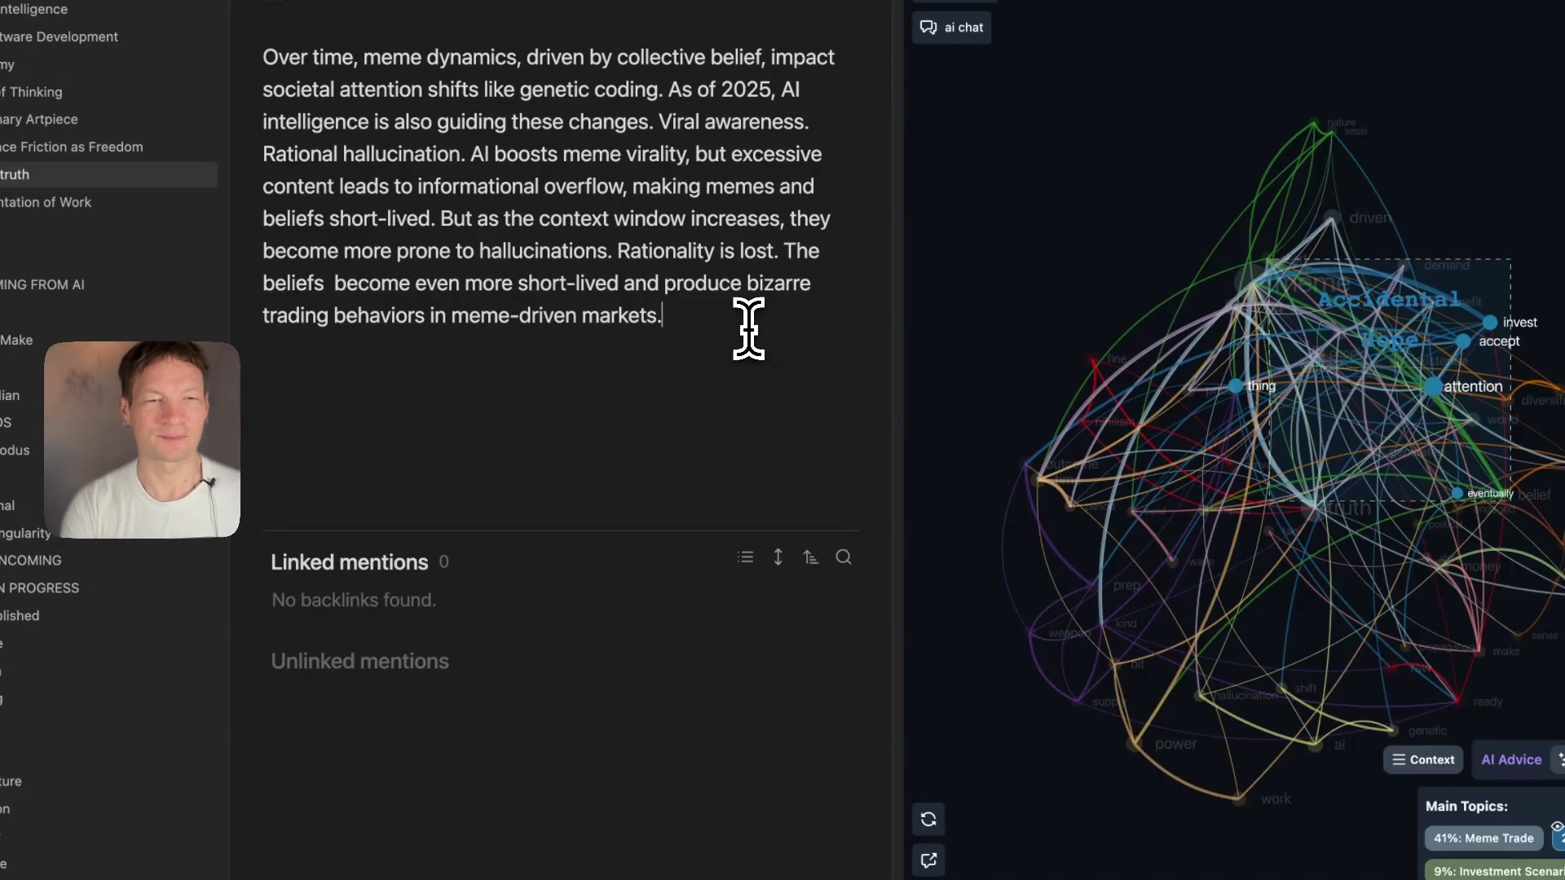
type("ide")
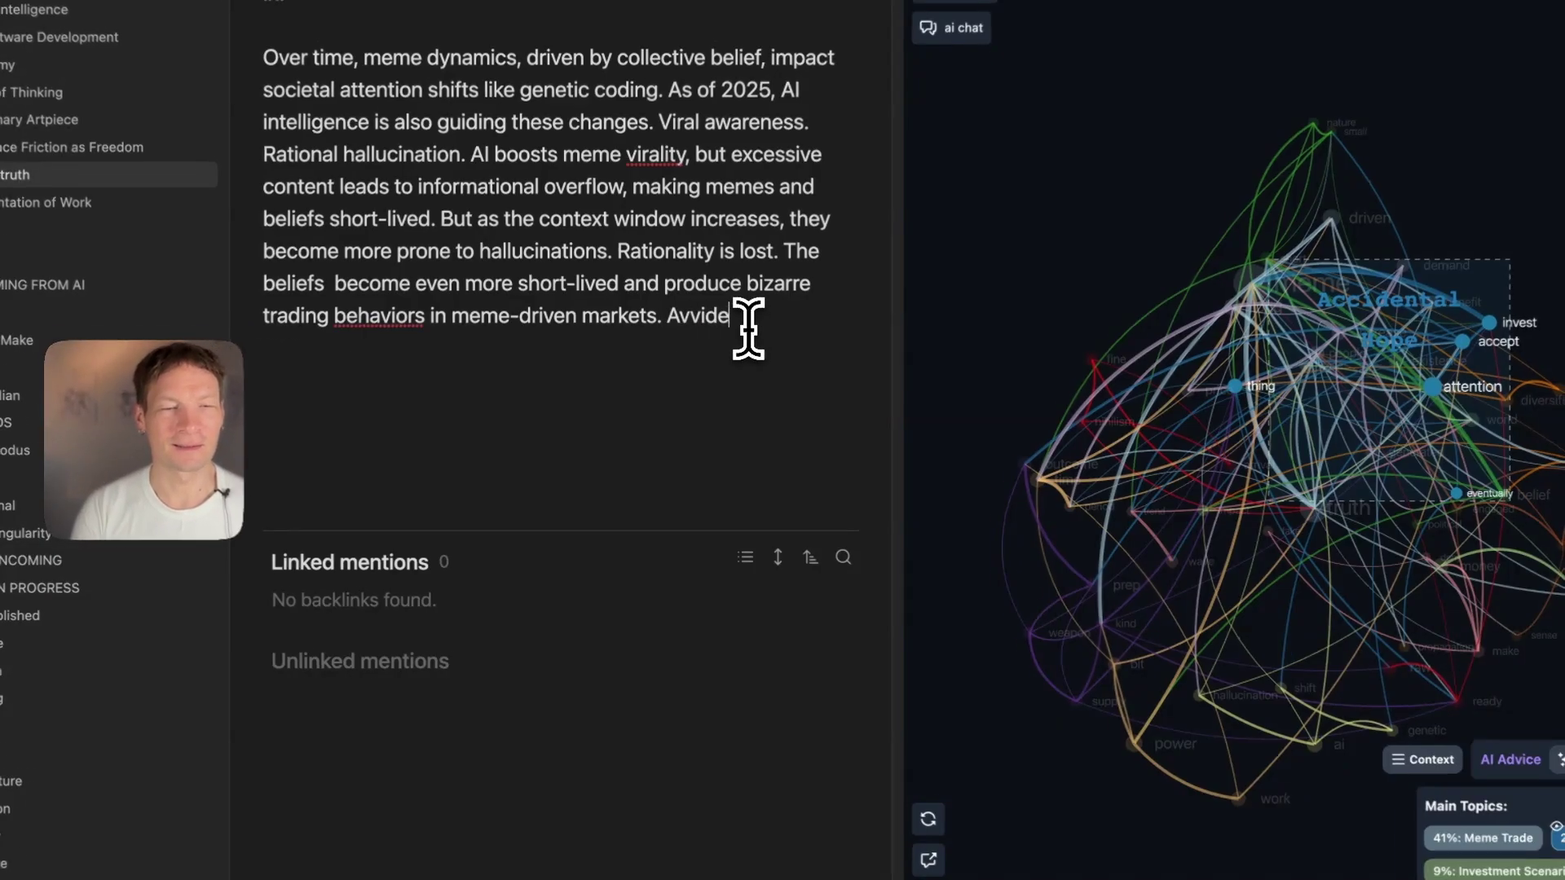
key("BackSpace")
key("BackSpace")
key("BackSpace")
key("BackSpace")
key("BackSpace")
type("ccidental hope.")
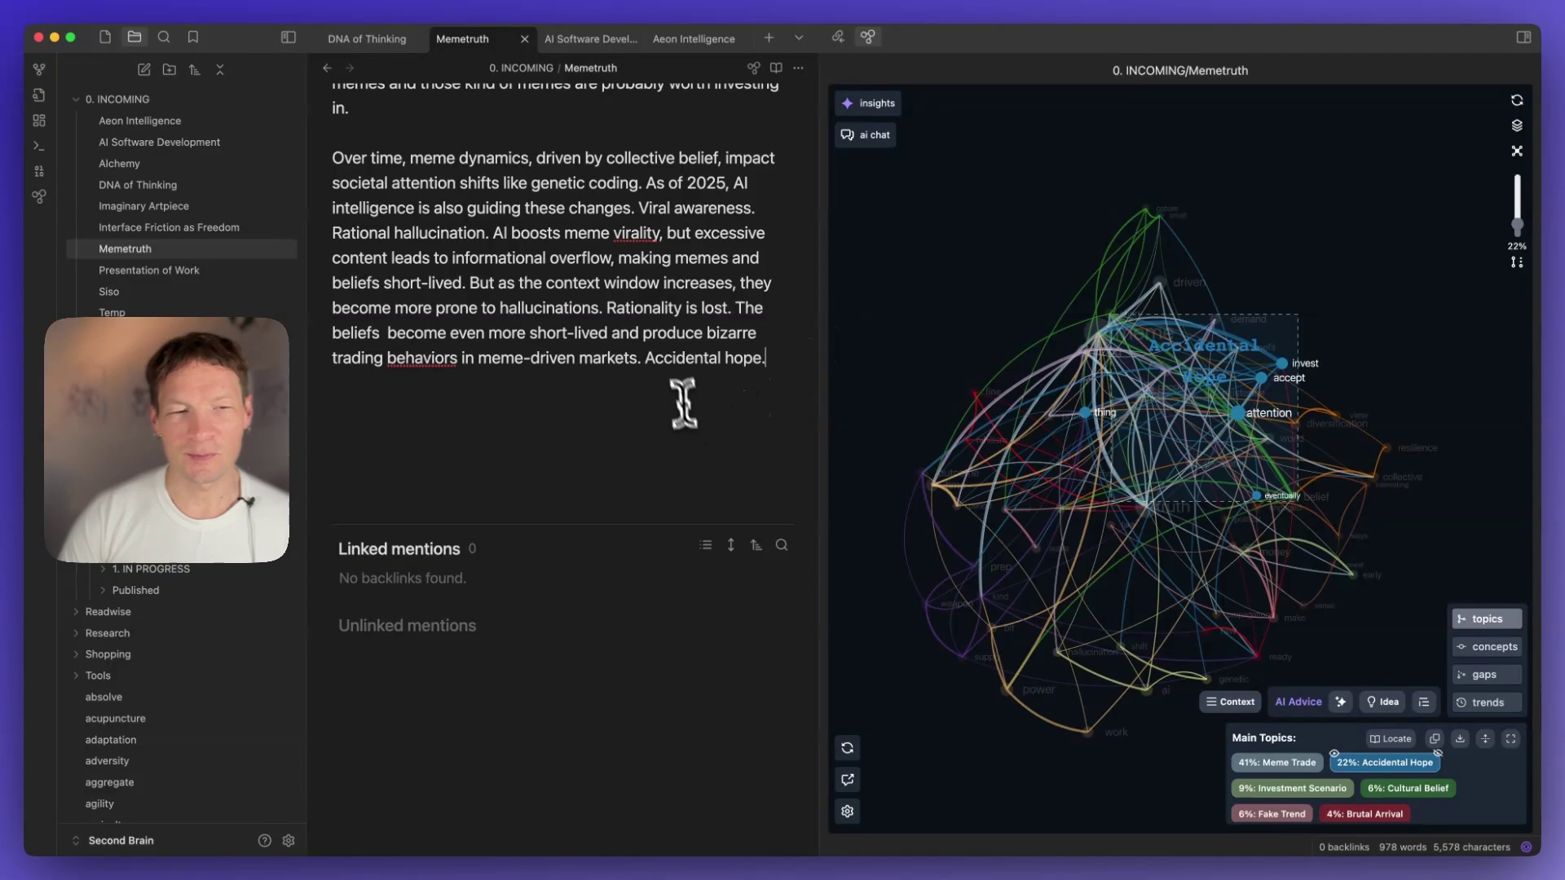
left_click(646, 357)
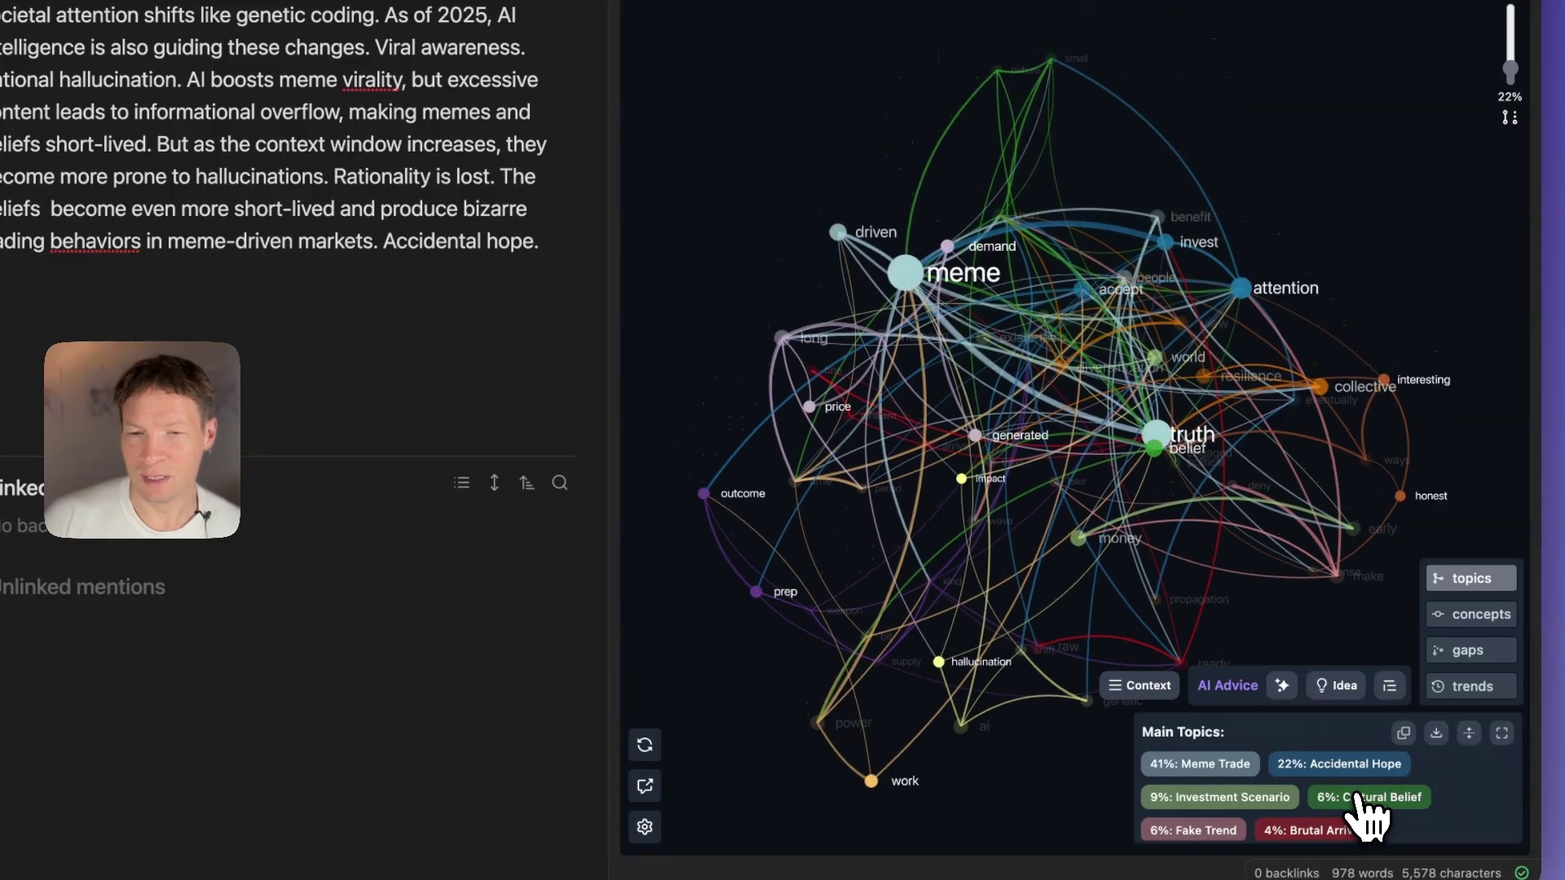
Examine the graph's remaining main topics down to Engaged Sense, highlighting the Brutal Arrival cluster.
mouse_move(1214, 840)
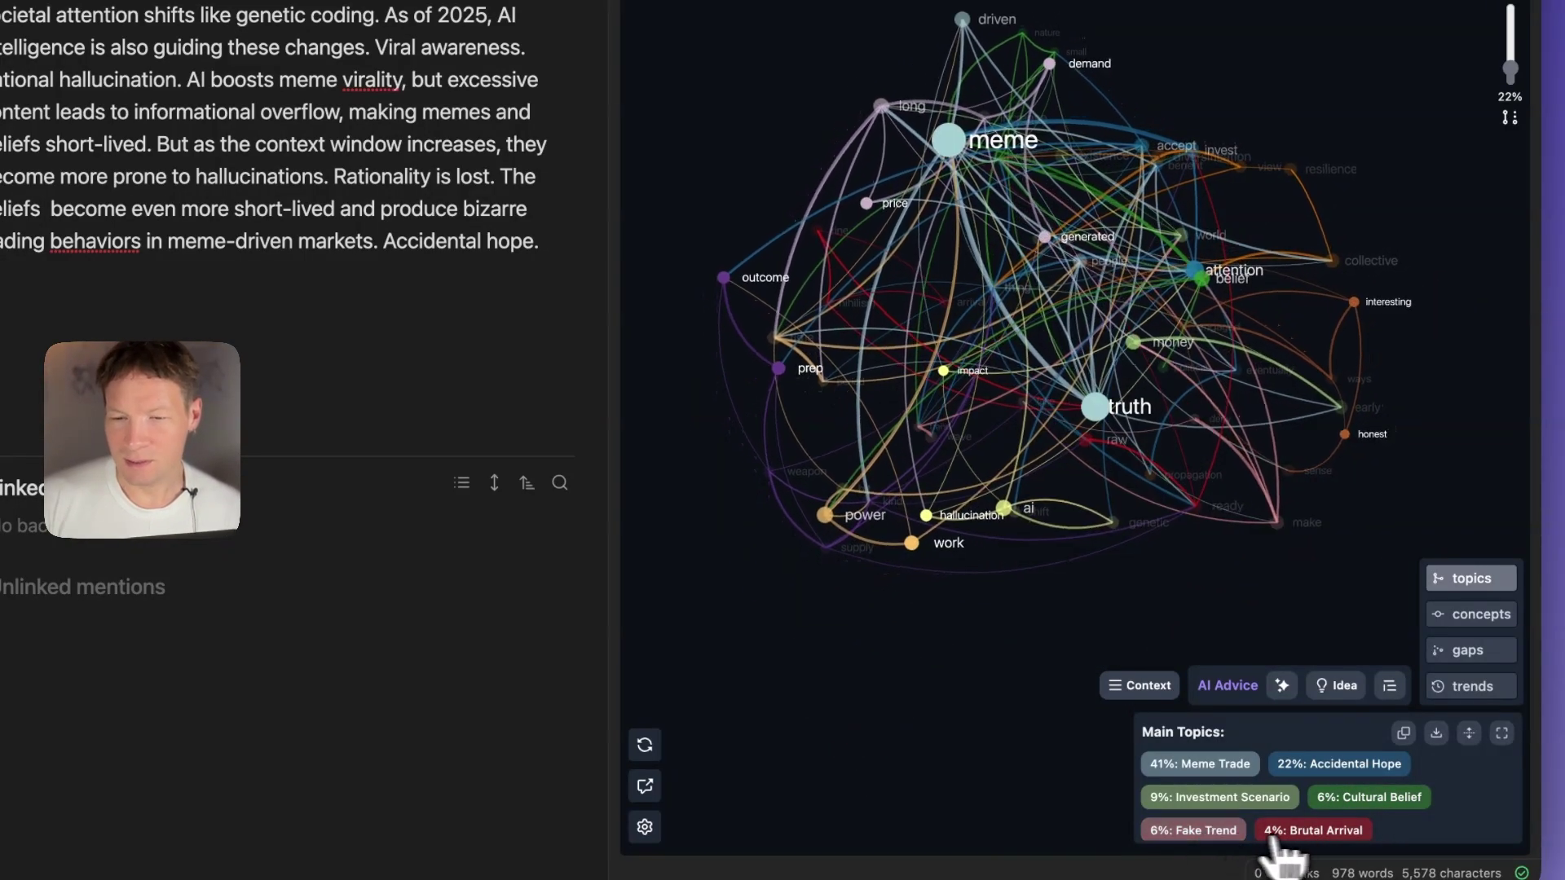
left_click(1317, 835)
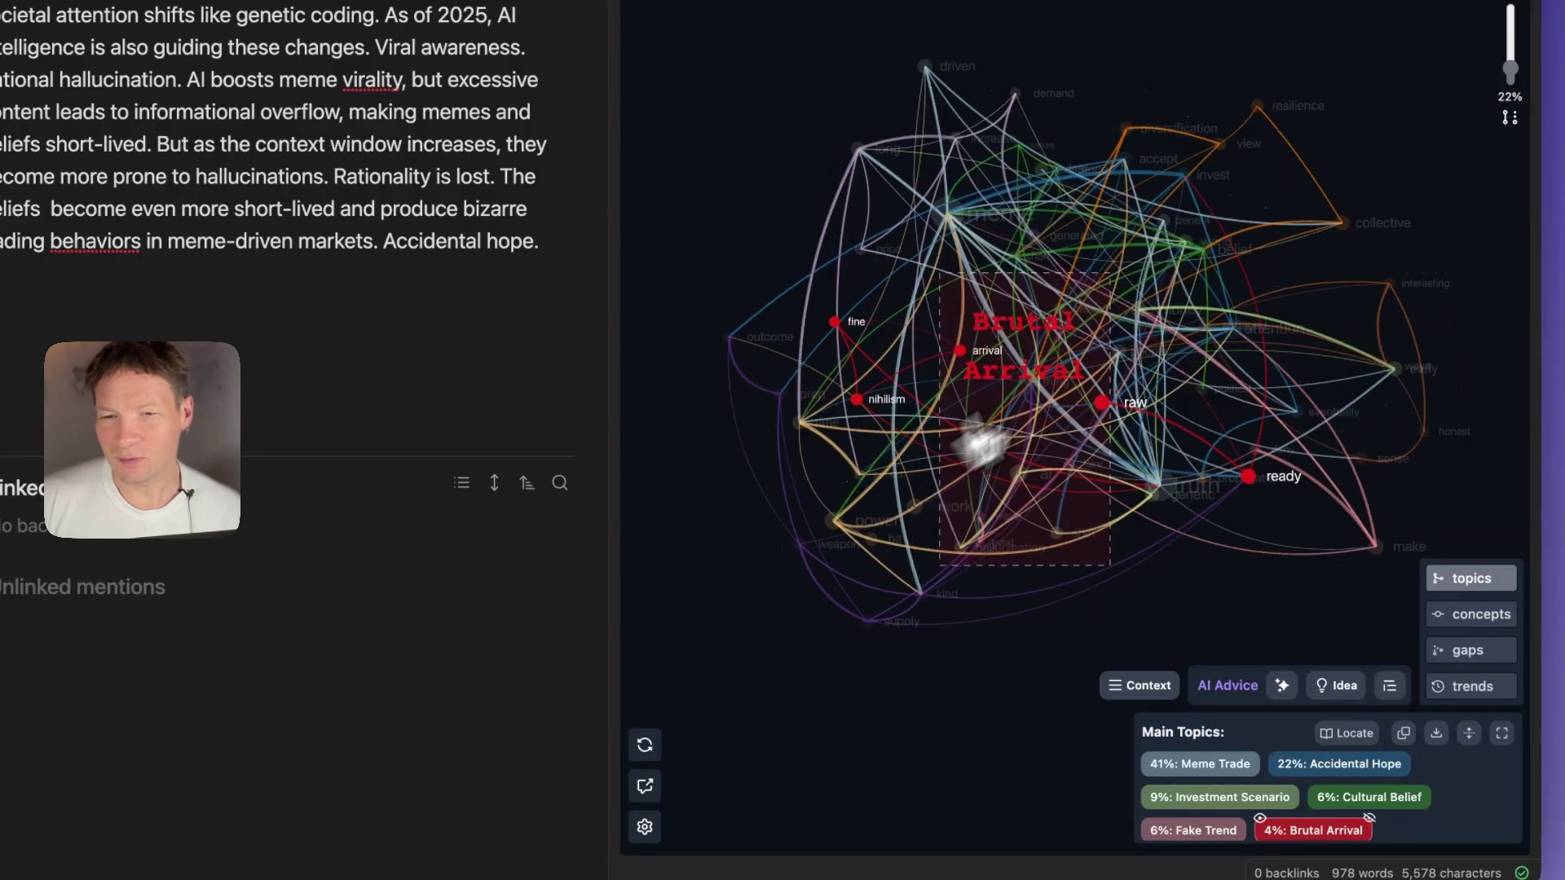
scroll(1273, 805, "down", 2)
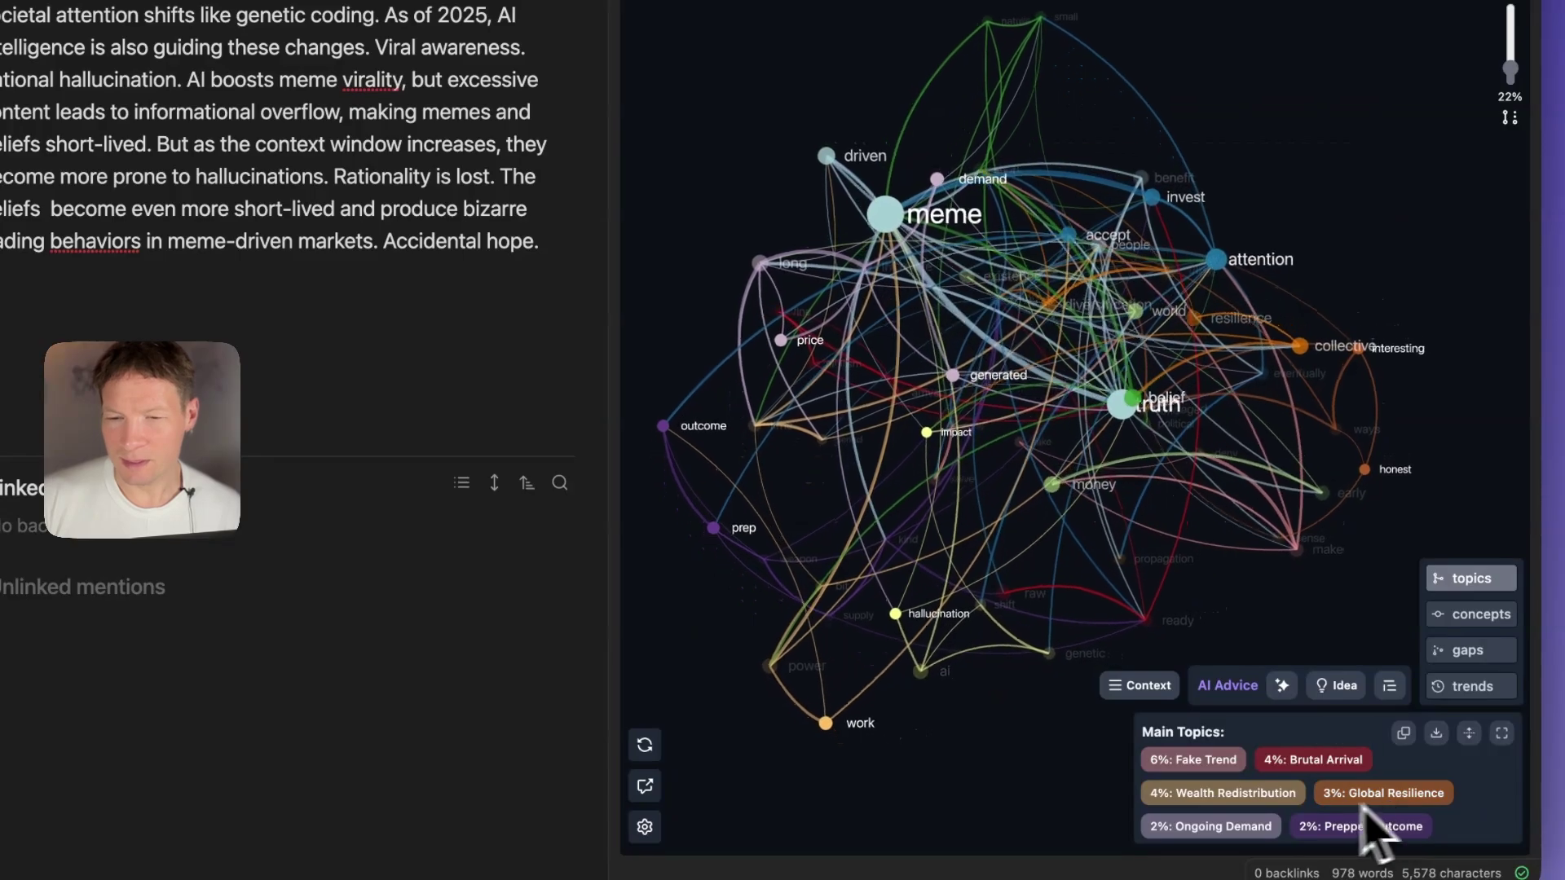
scroll(1304, 815, "down", 1)
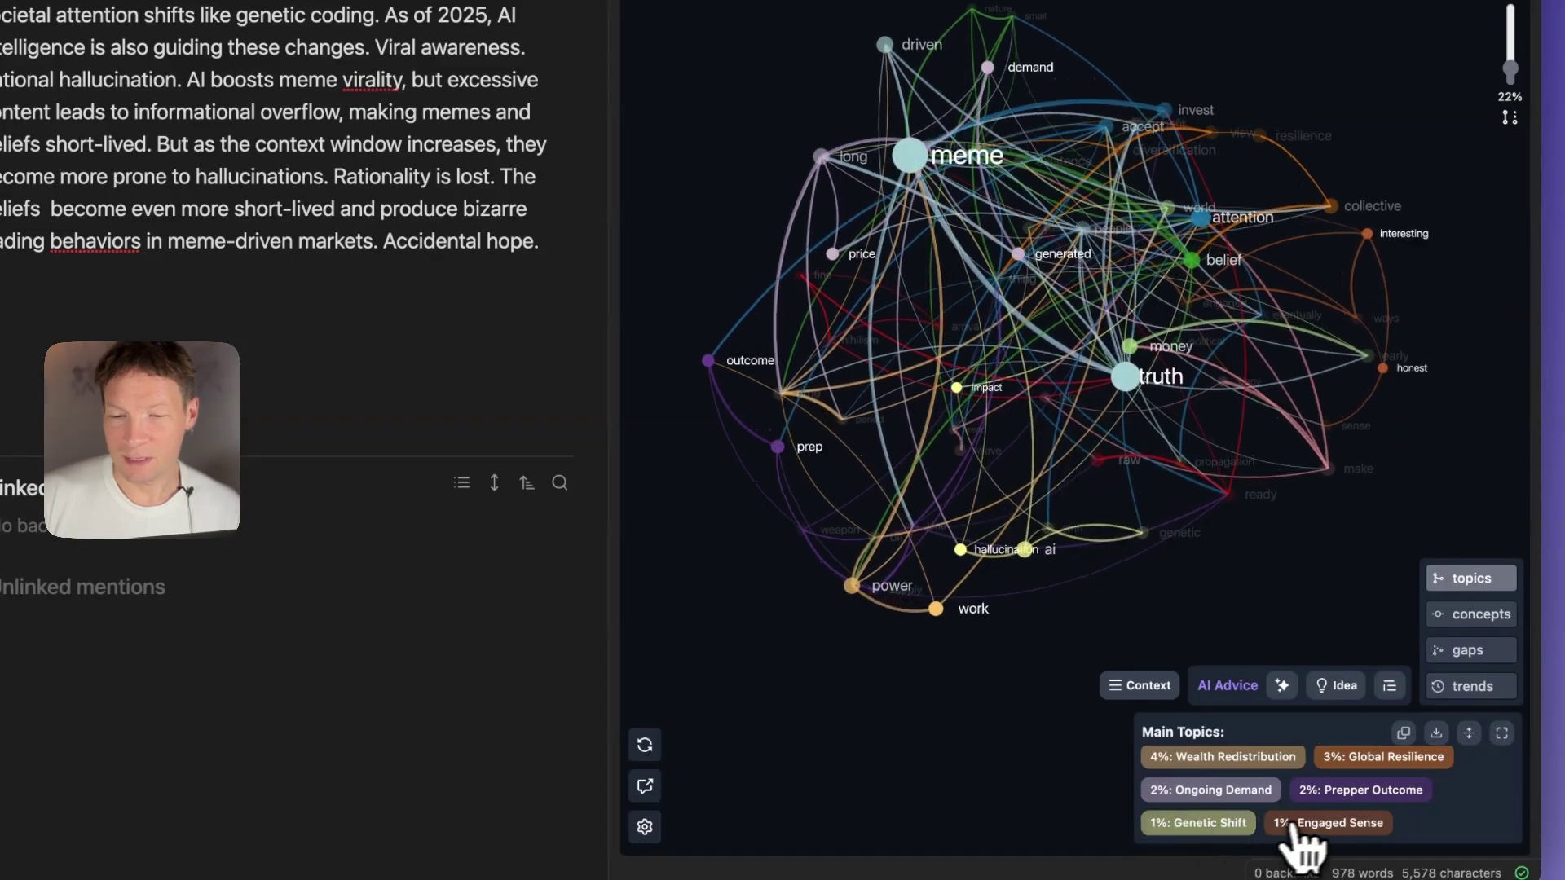
mouse_move(1326, 819)
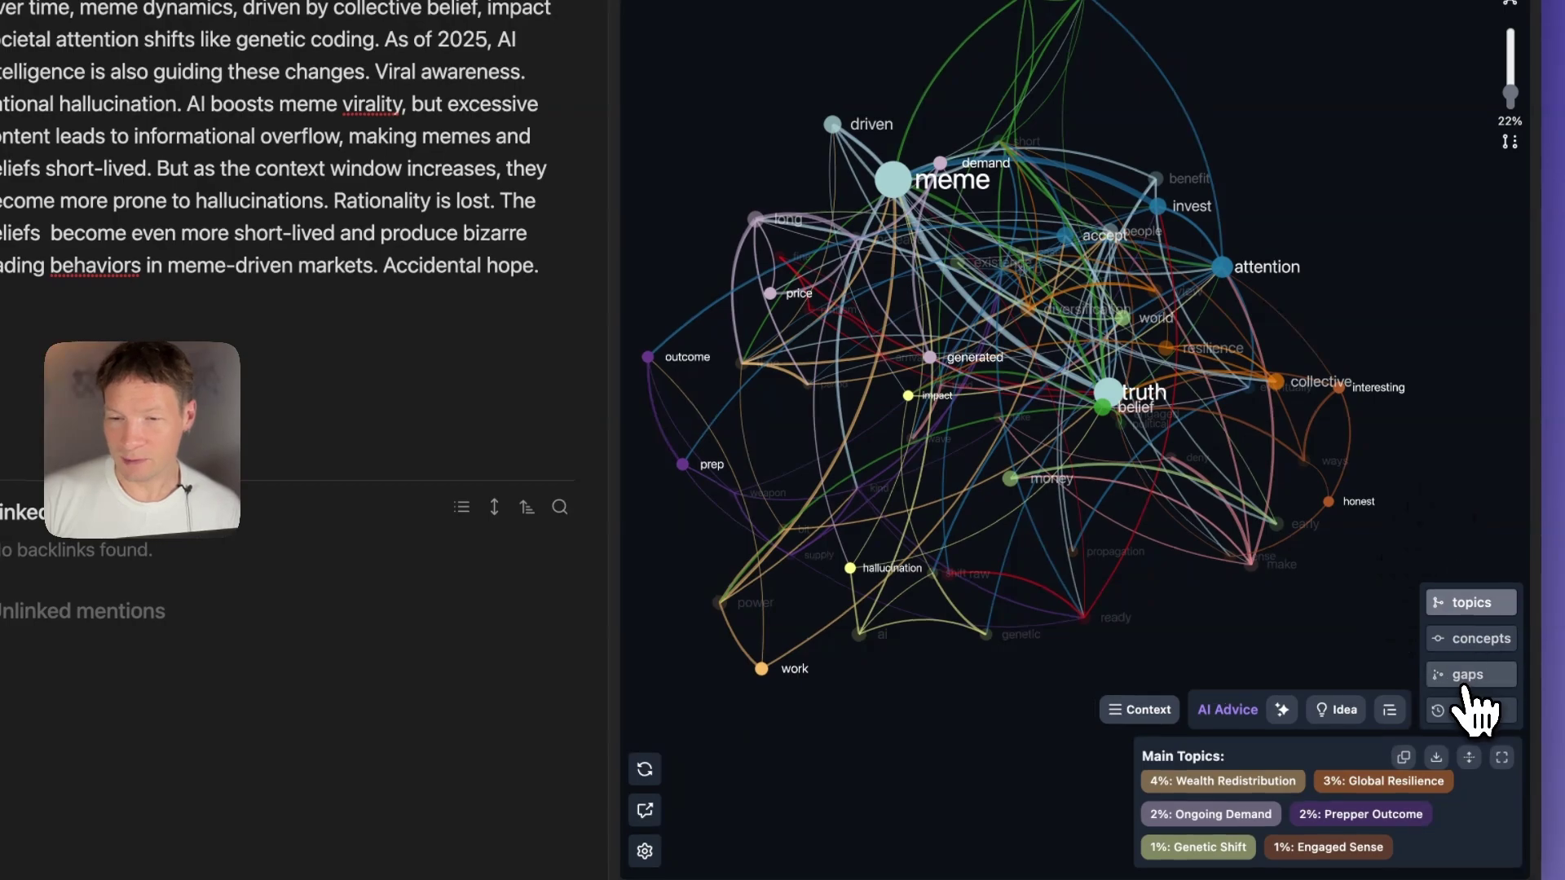
Show the content gaps in the Memetruth graph and generate an AI question that bridges them.
left_click(1466, 681)
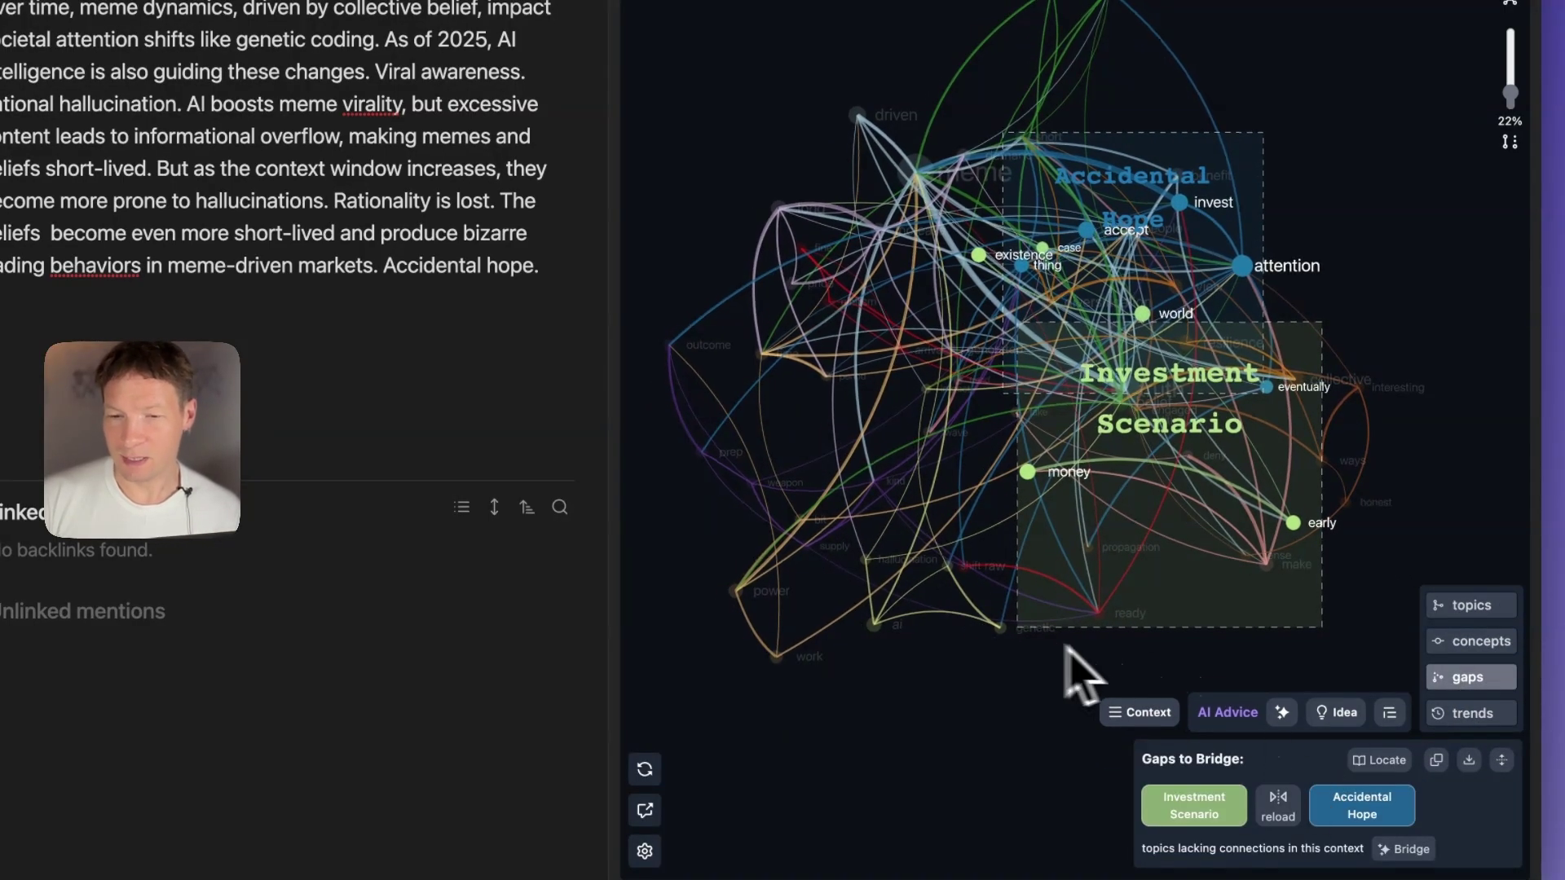
left_click(1283, 713)
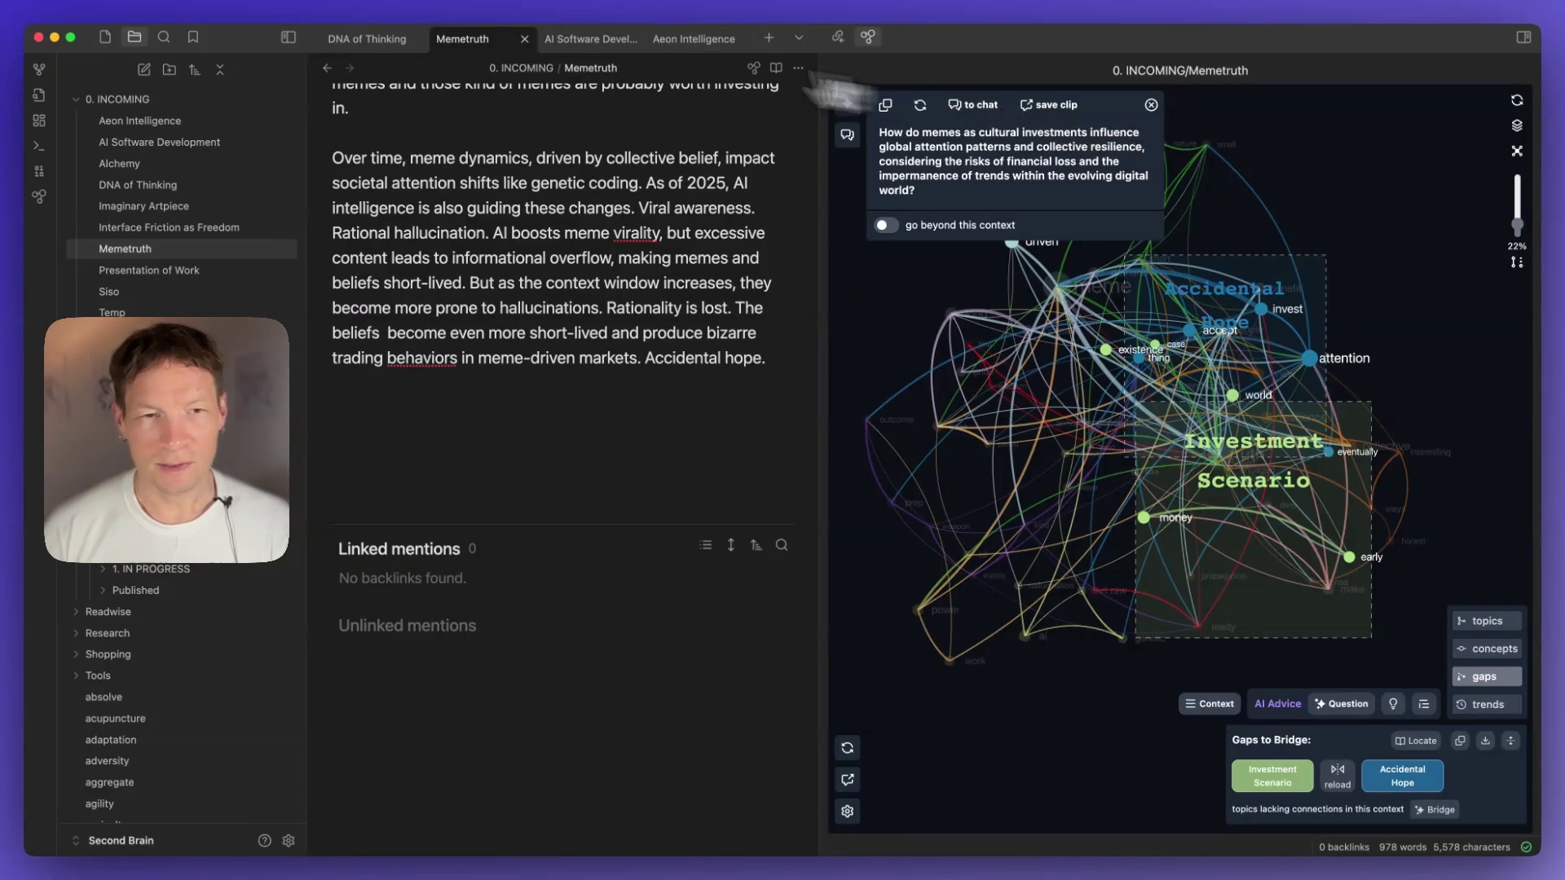
Switch to the browser, open the Polysingularity article "The True Meaning of Freedom? Liberation from Habits." and analyze its page content with InfraNodus.
key("super+Tab")
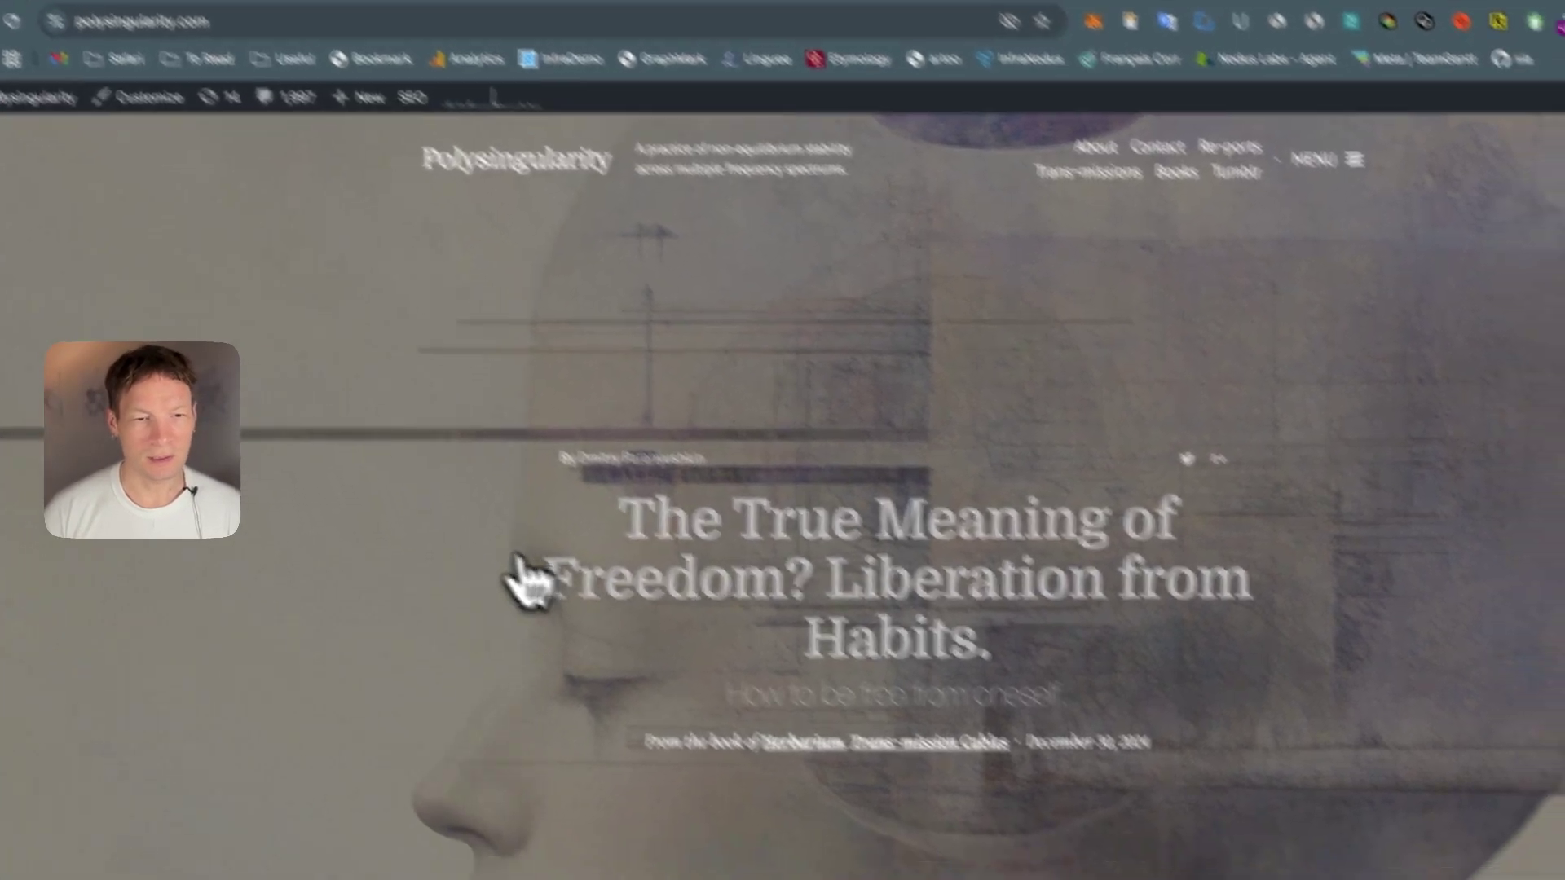
left_click(880, 644)
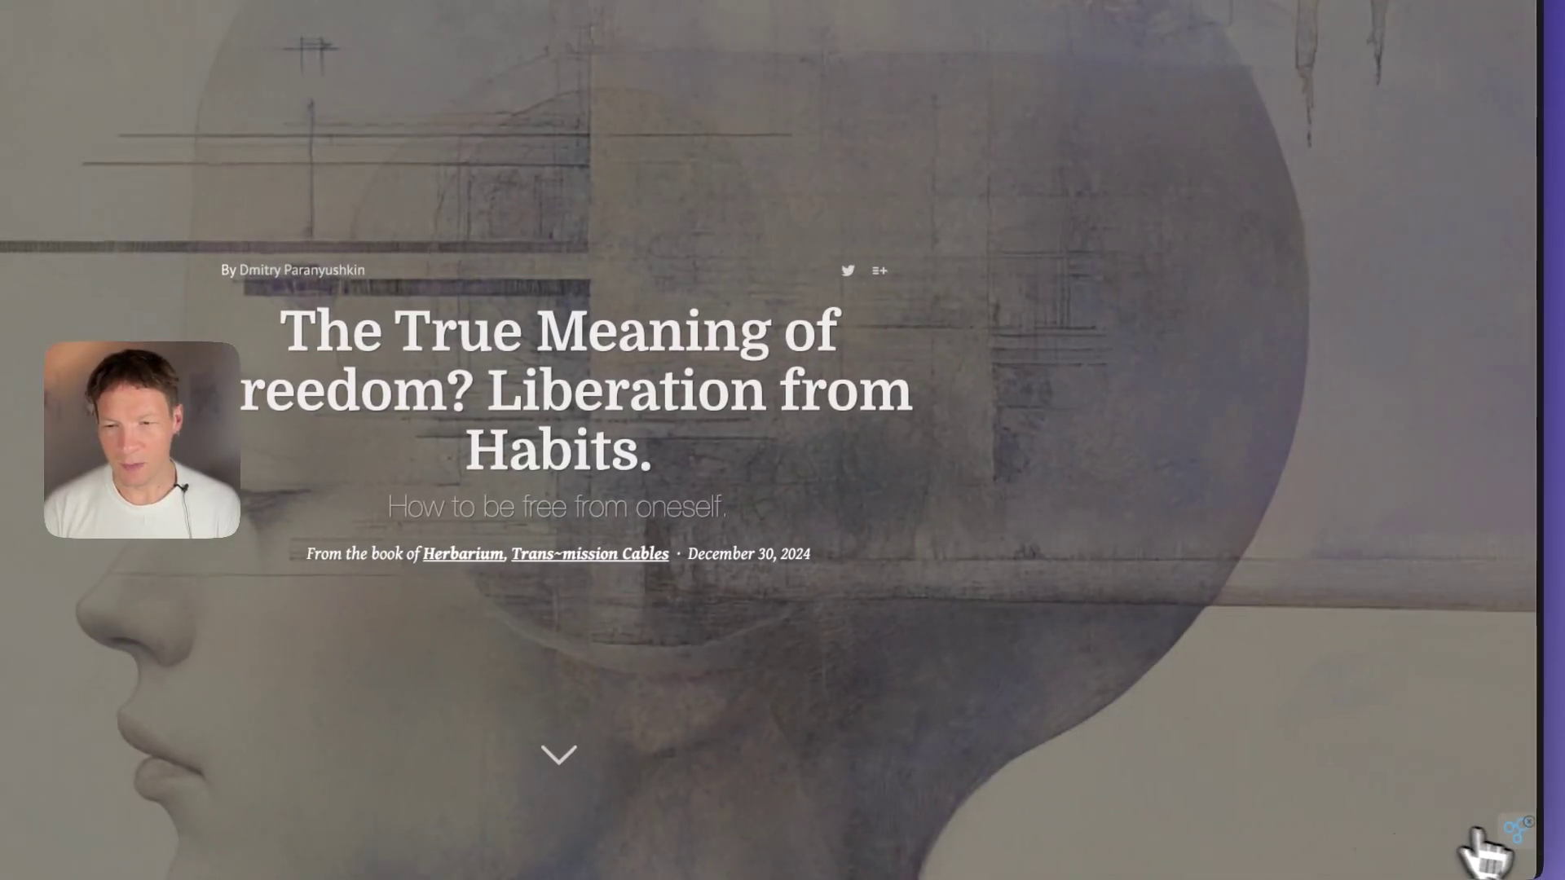
left_click(1536, 837)
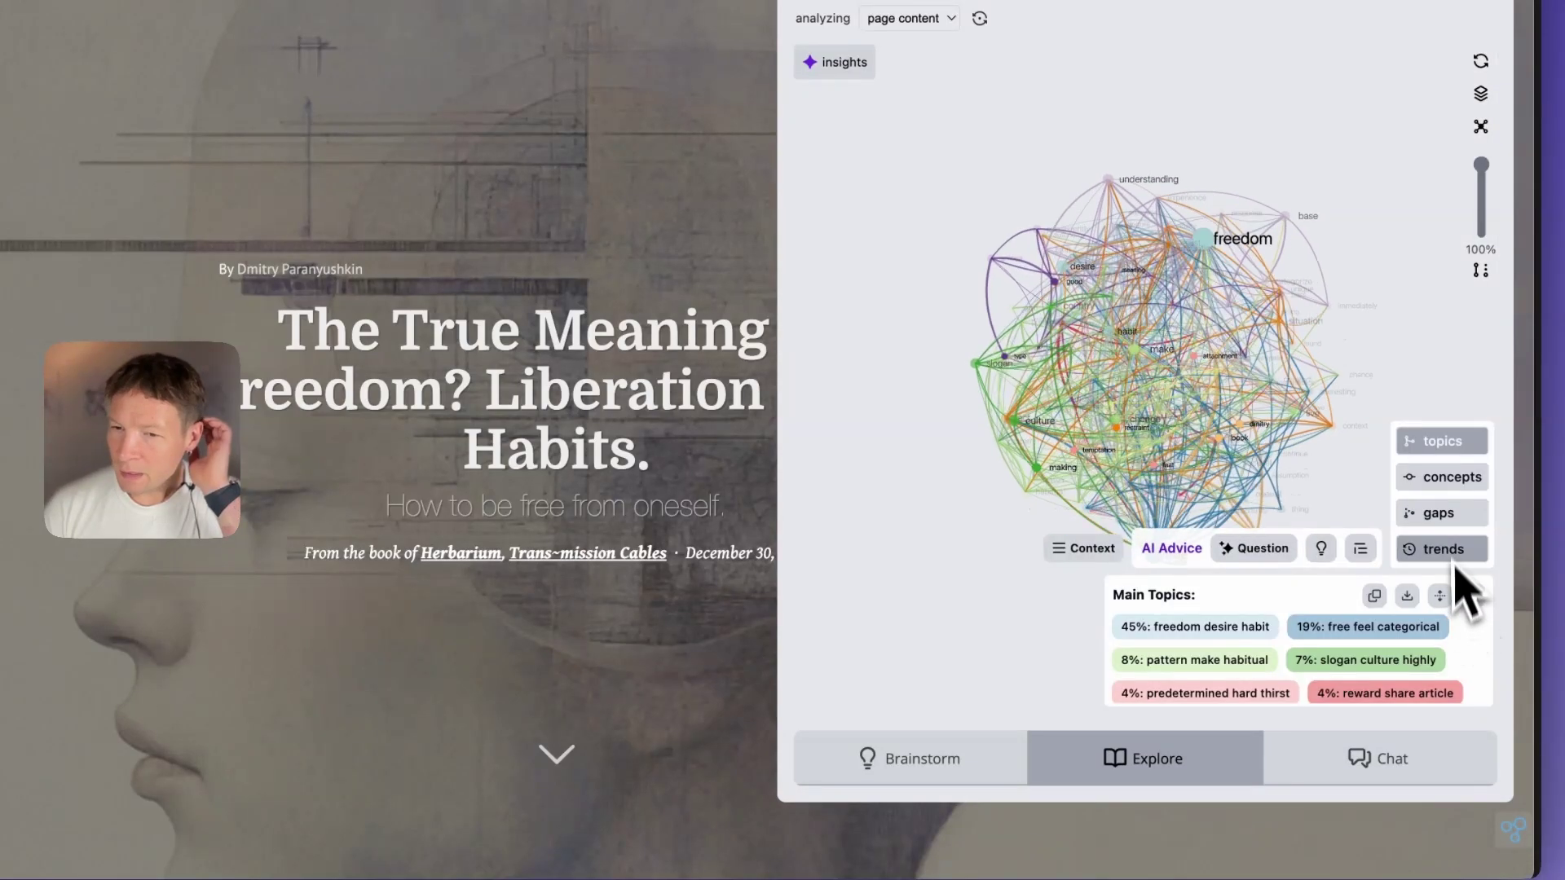
Show the content gaps in the article's graph and generate an AI question that bridges them.
left_click(1439, 513)
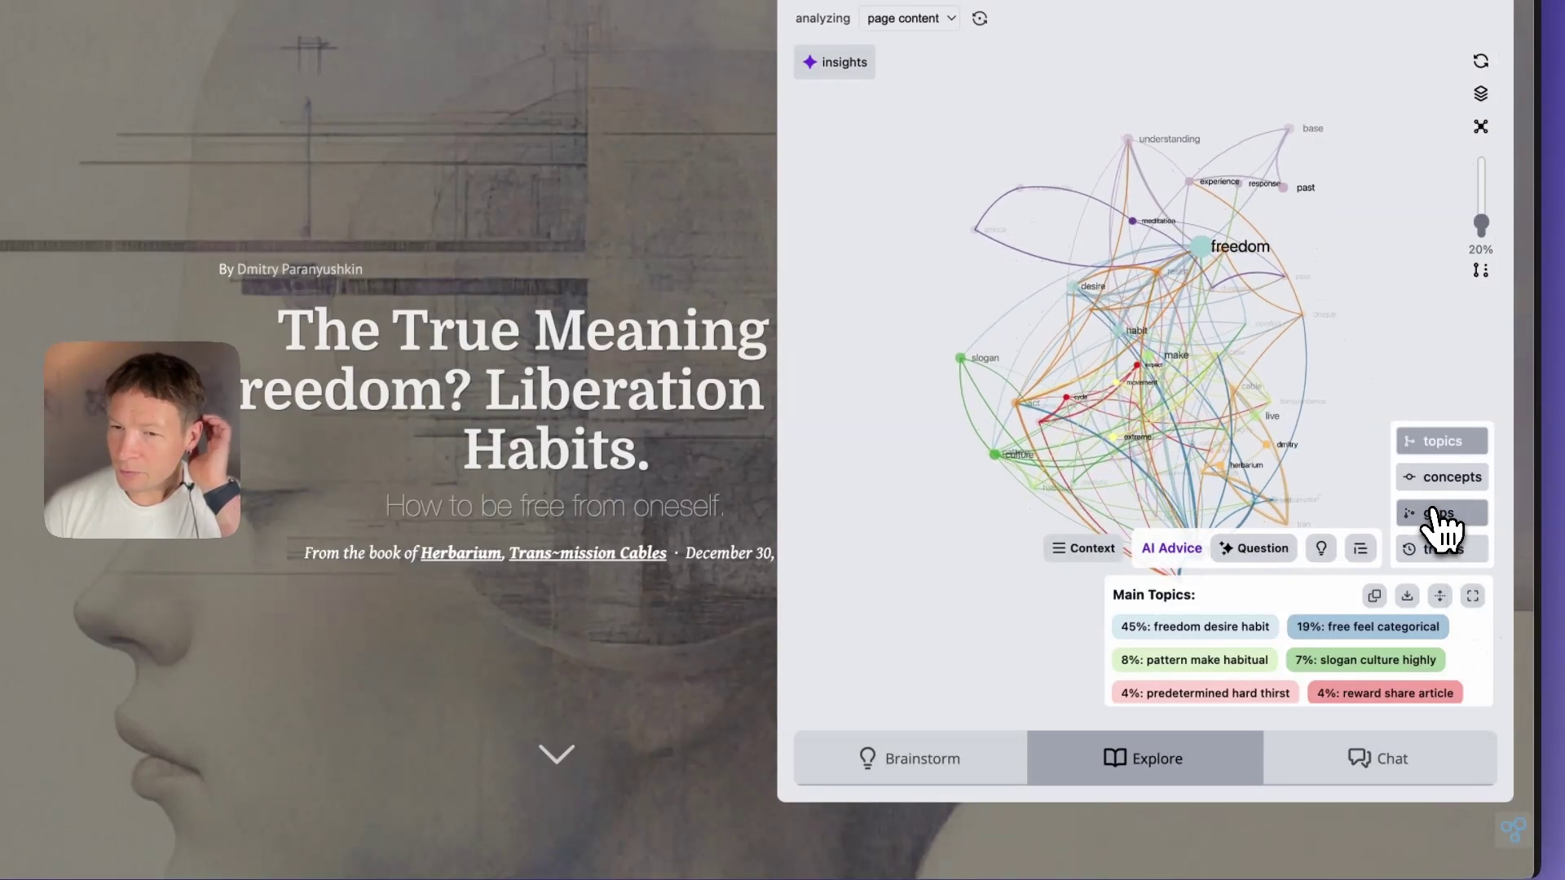
left_click(1246, 551)
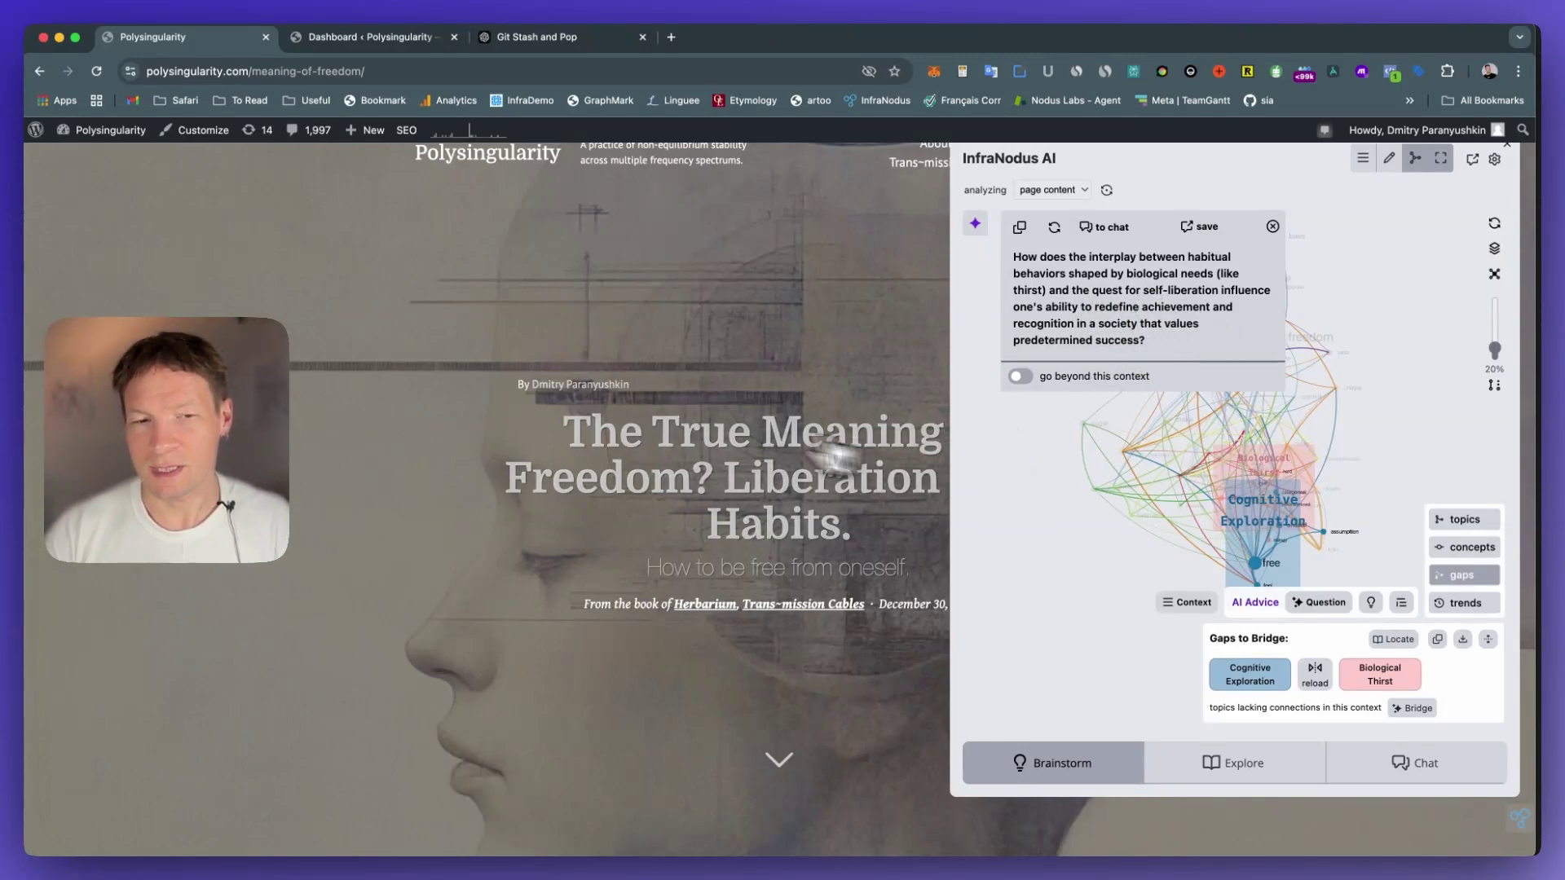
Skim the article's text back to its title and dismiss the generated AI question.
scroll(677, 399, "down", 10)
scroll(701, 401, "down", 5)
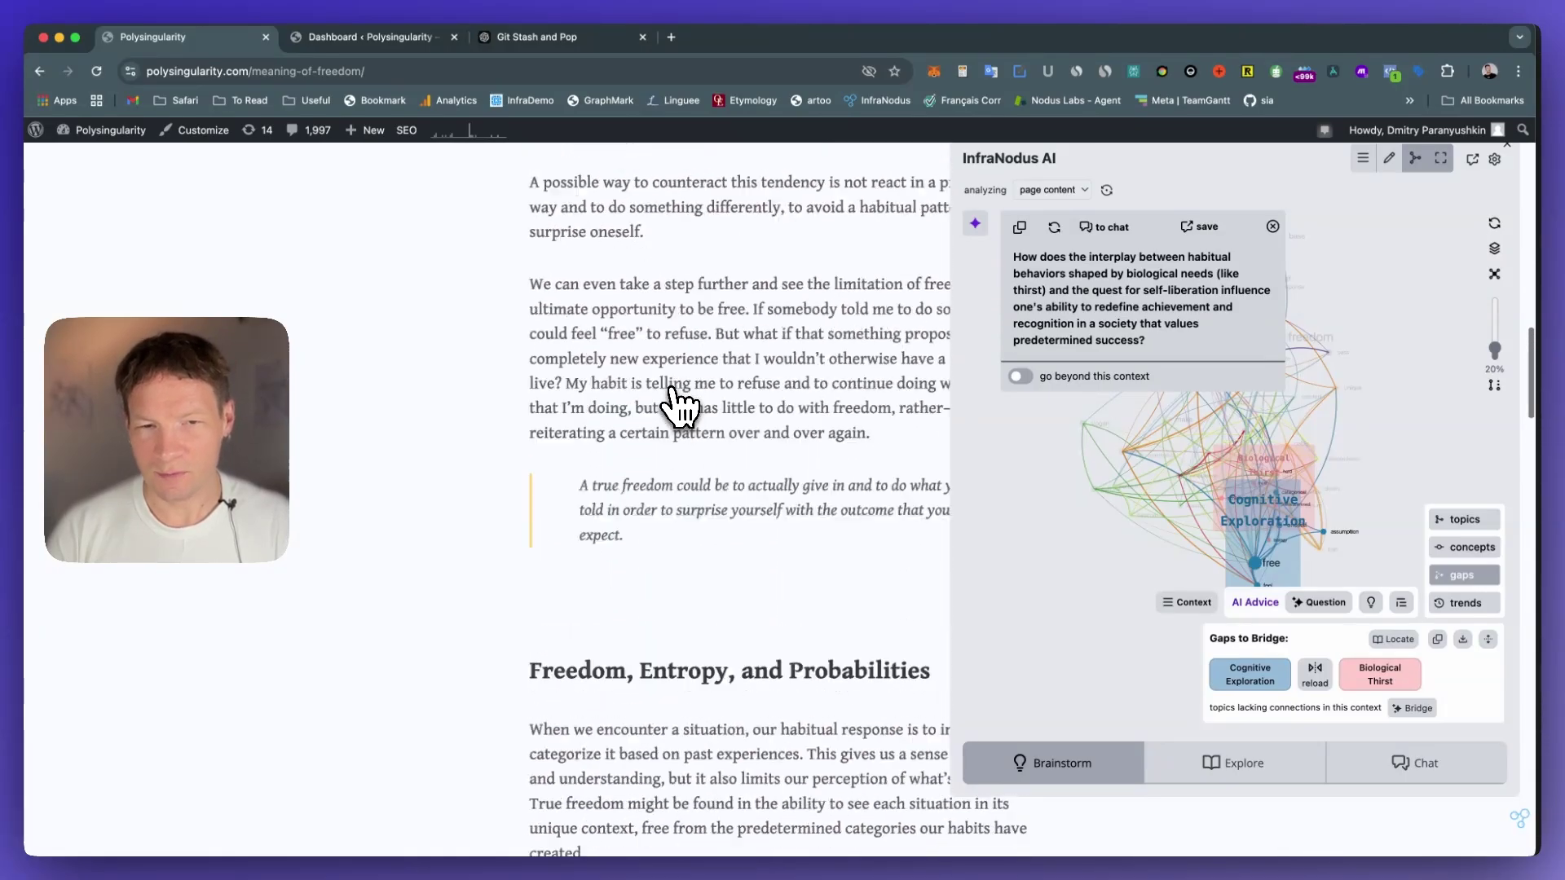
scroll(701, 401, "up", 15)
left_click(1272, 226)
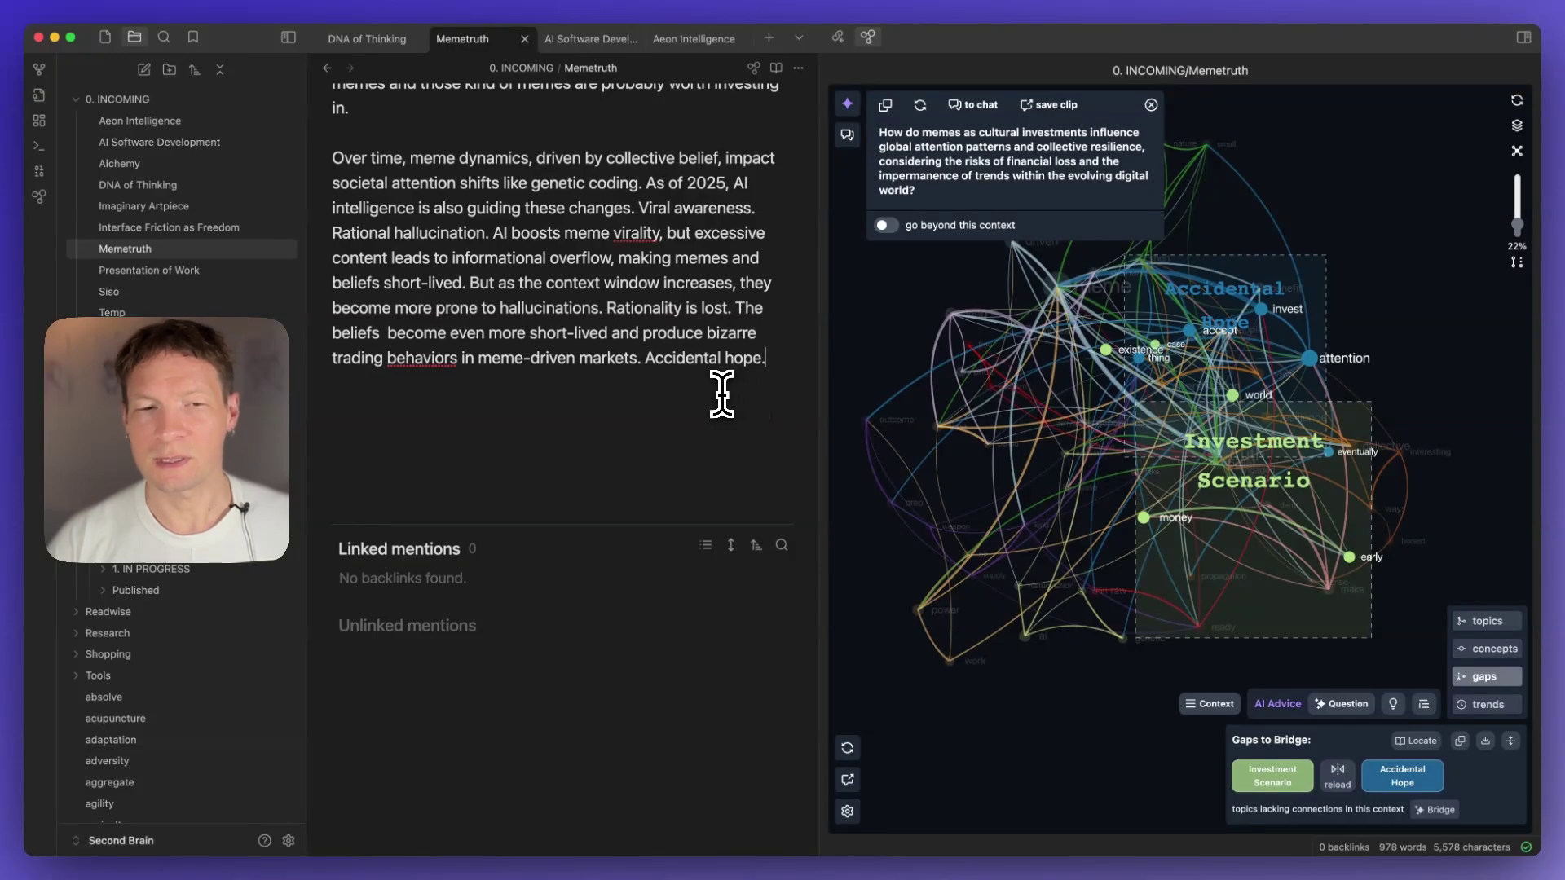
Switch back to Obsidian and reread the Memetruth note from its early meme truth passages down to the closing paragraph.
scroll(605, 350, "up", 5)
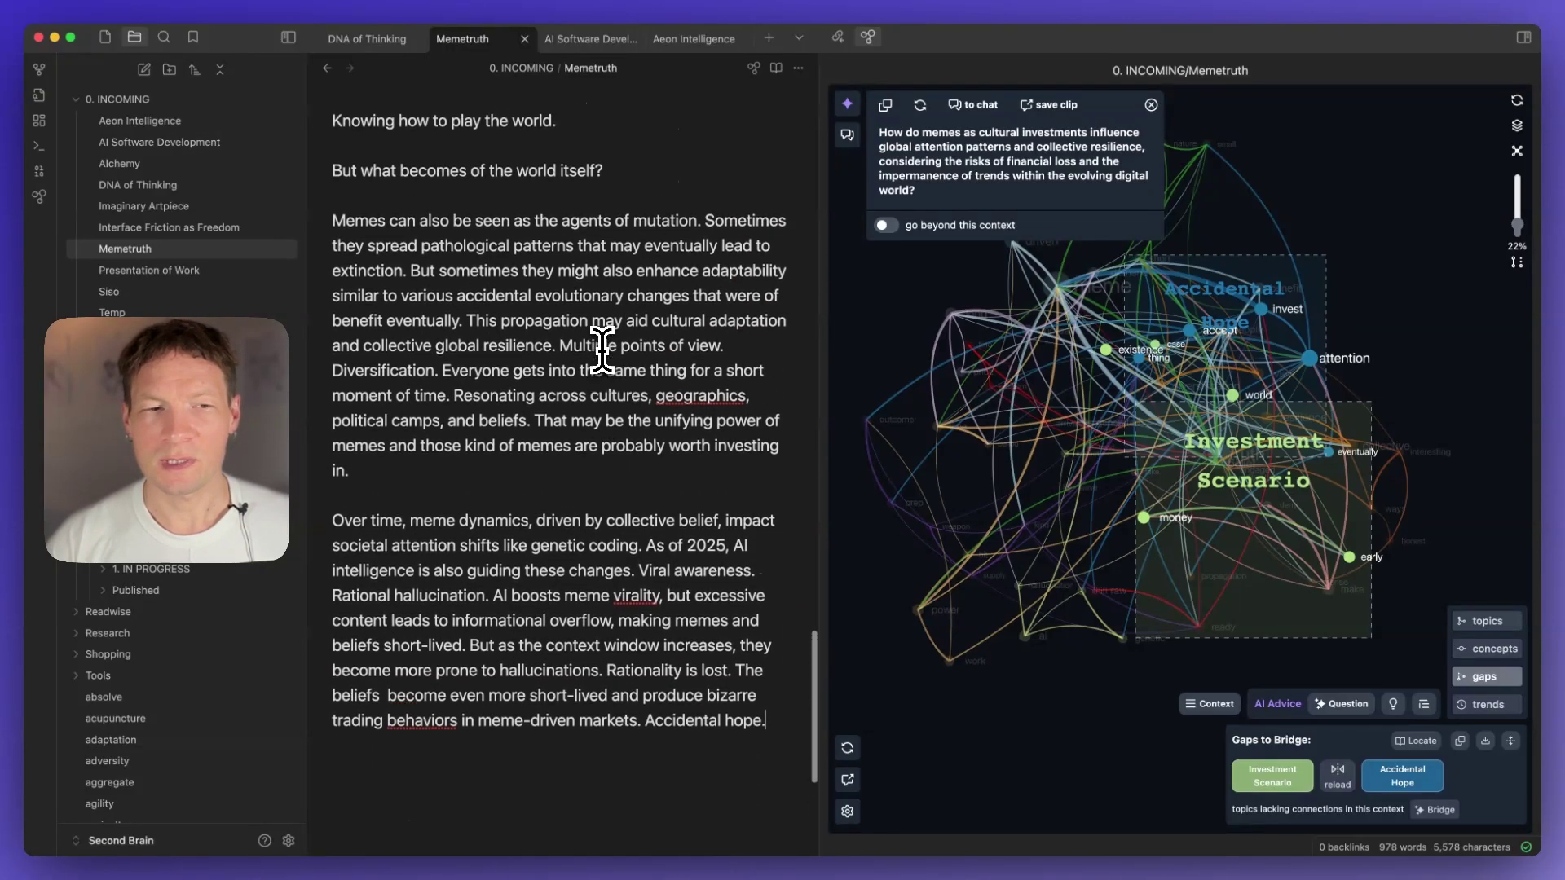
scroll(602, 350, "up", 3)
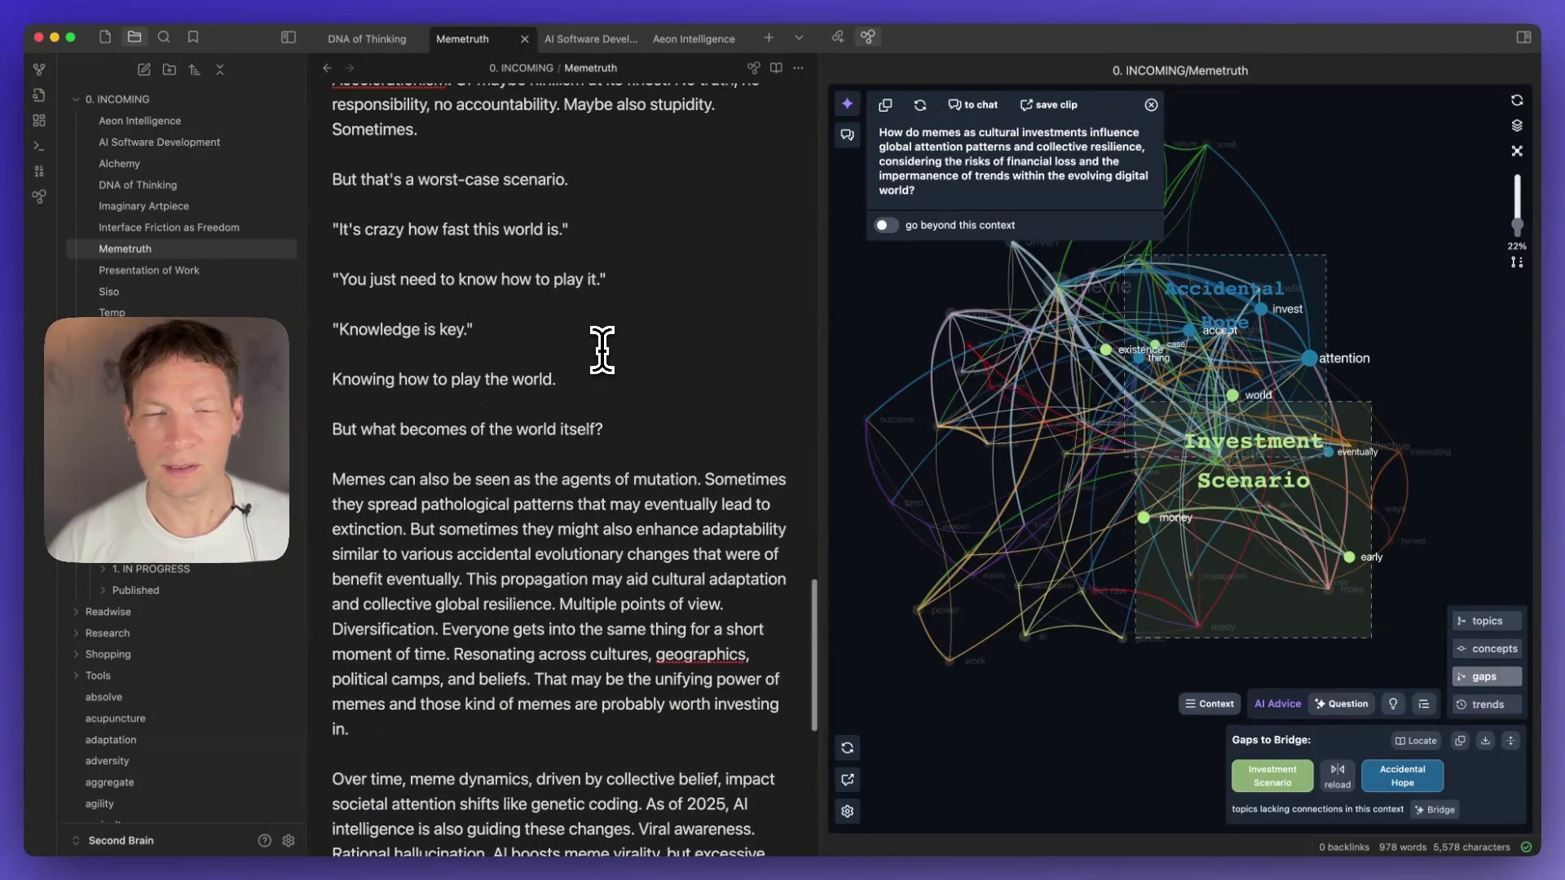
scroll(602, 350, "down", 7)
scroll(602, 350, "up", 8)
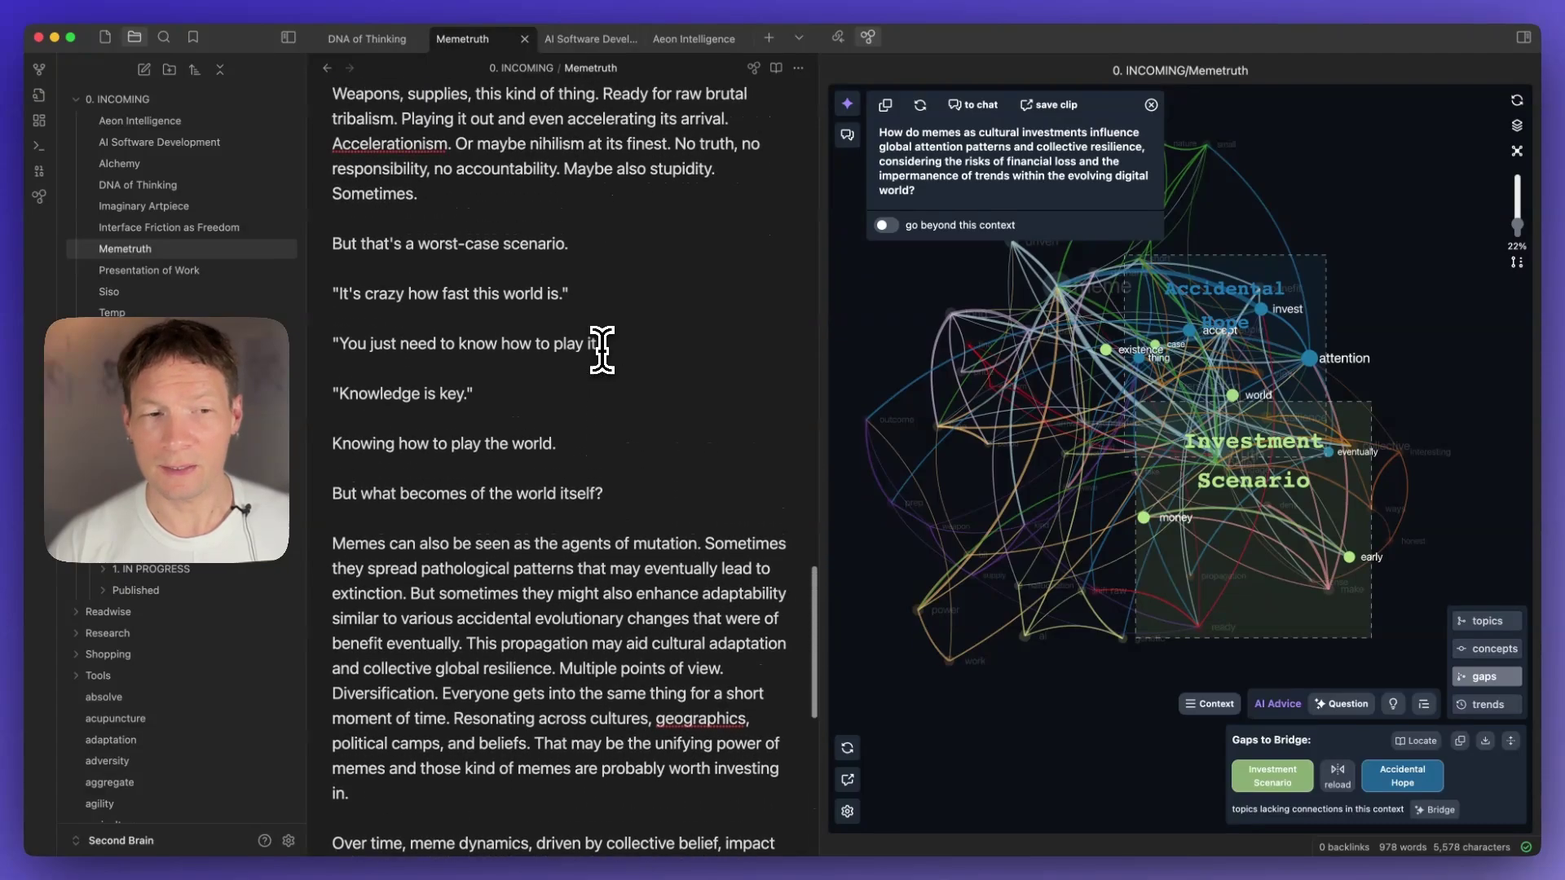
scroll(602, 351, "down", 1)
scroll(611, 343, "up", 9)
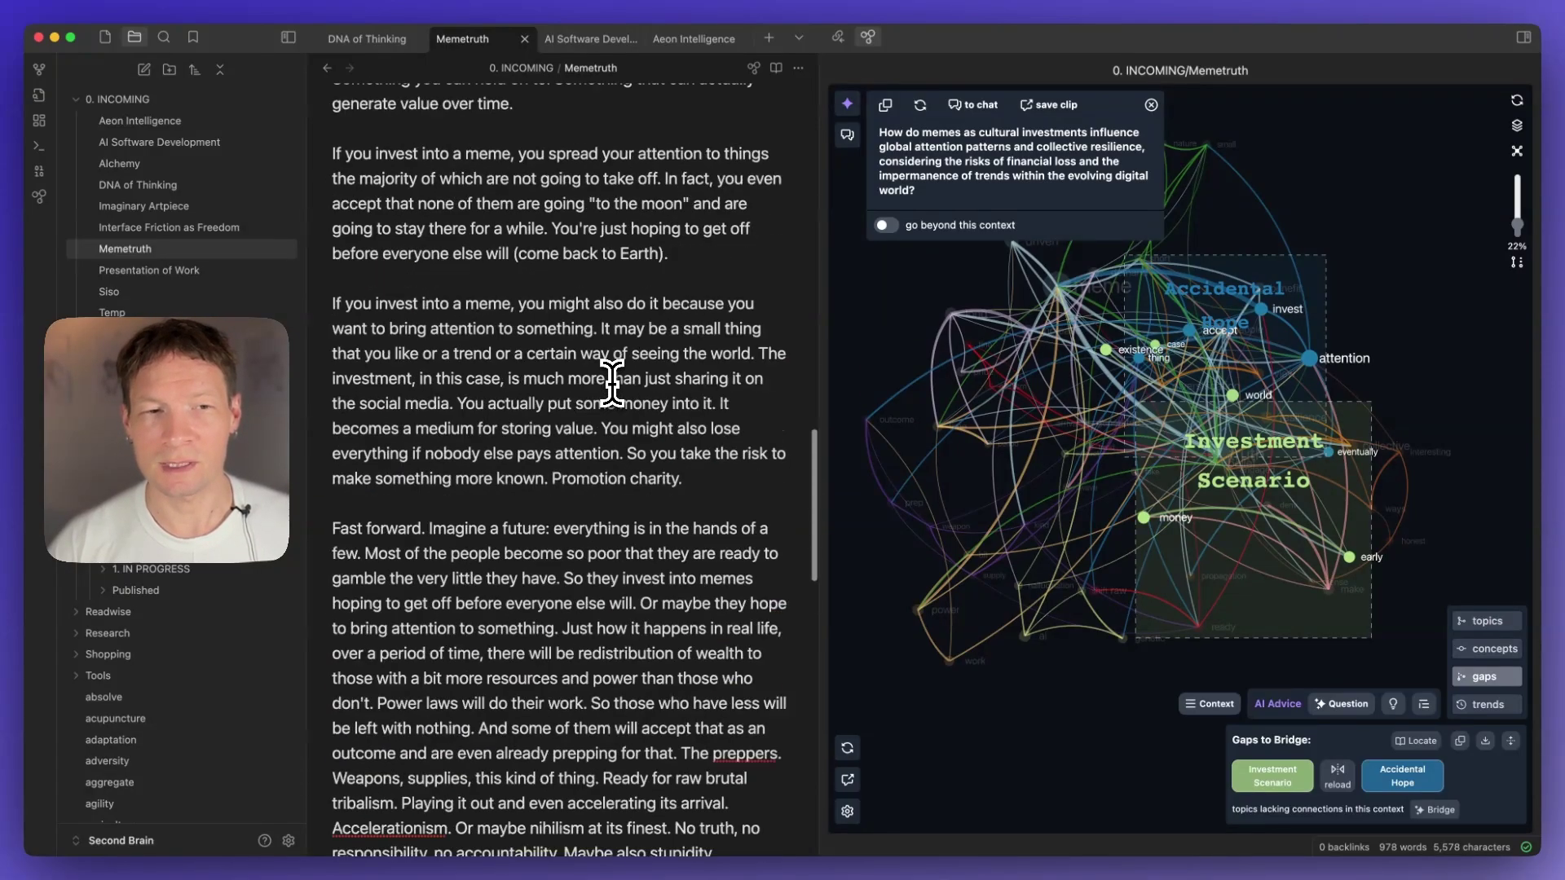
scroll(612, 379, "up", 12)
scroll(613, 377, "down", 6)
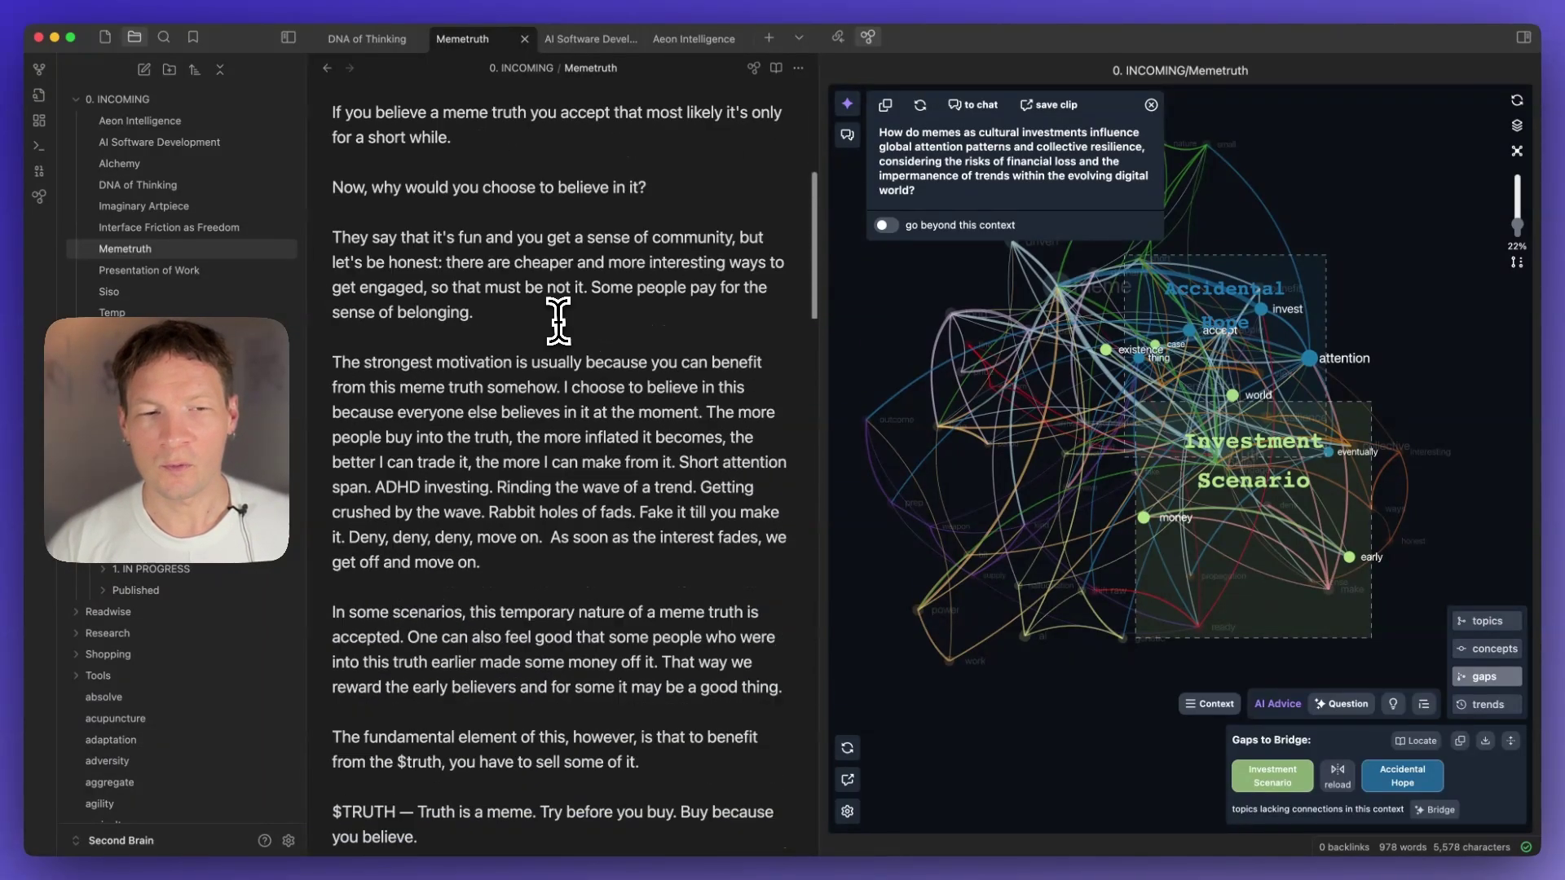
scroll(558, 320, "down", 15)
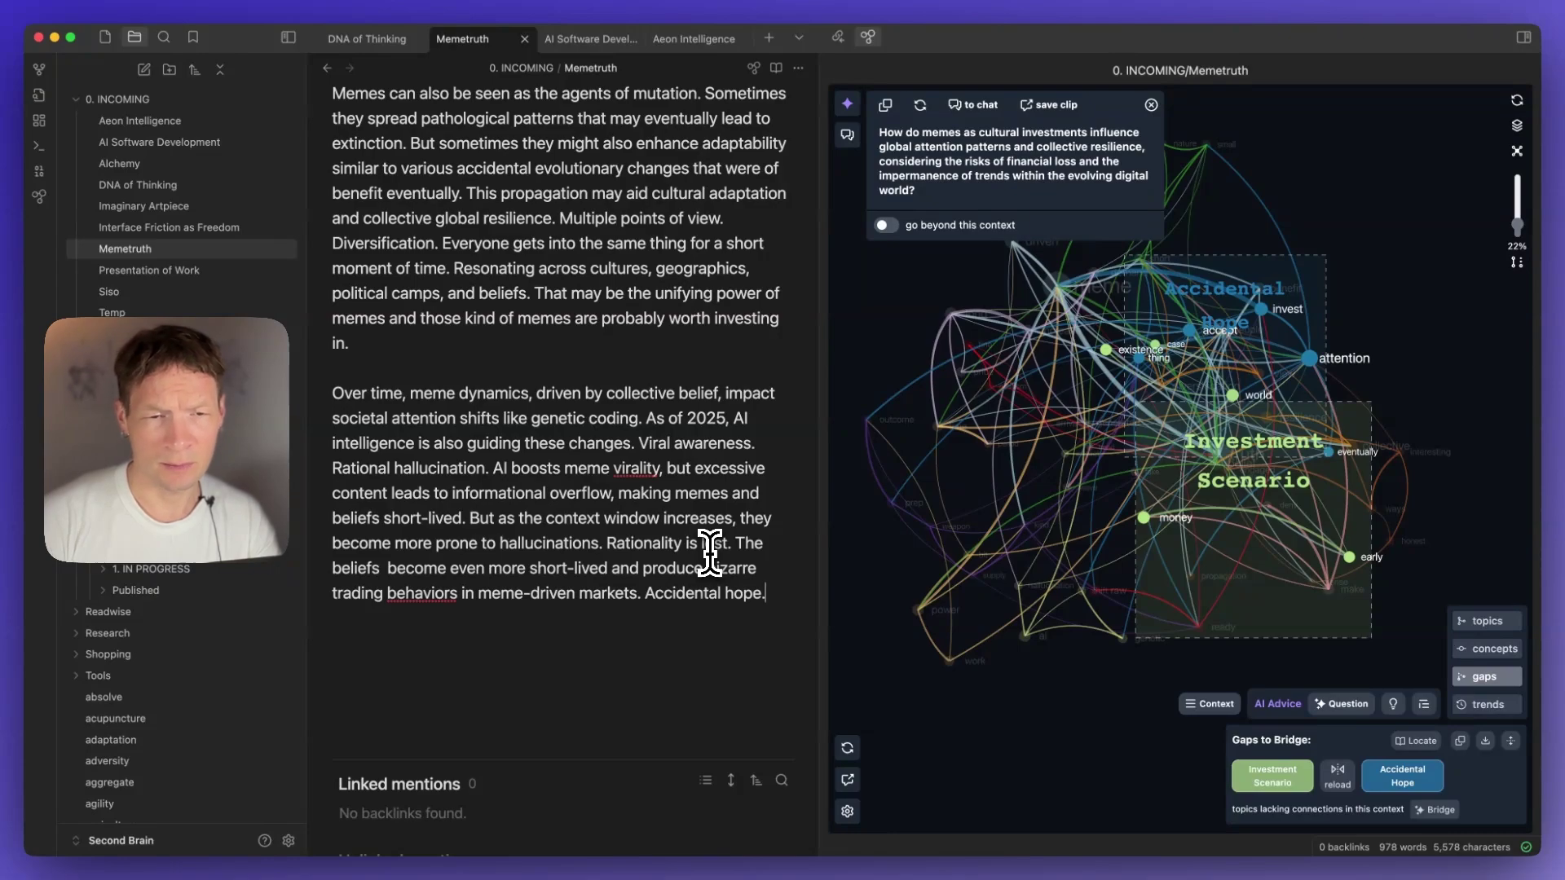
Append "Despair. New cycle." after "Accidental hope." in the note's closing paragraph.
type("D")
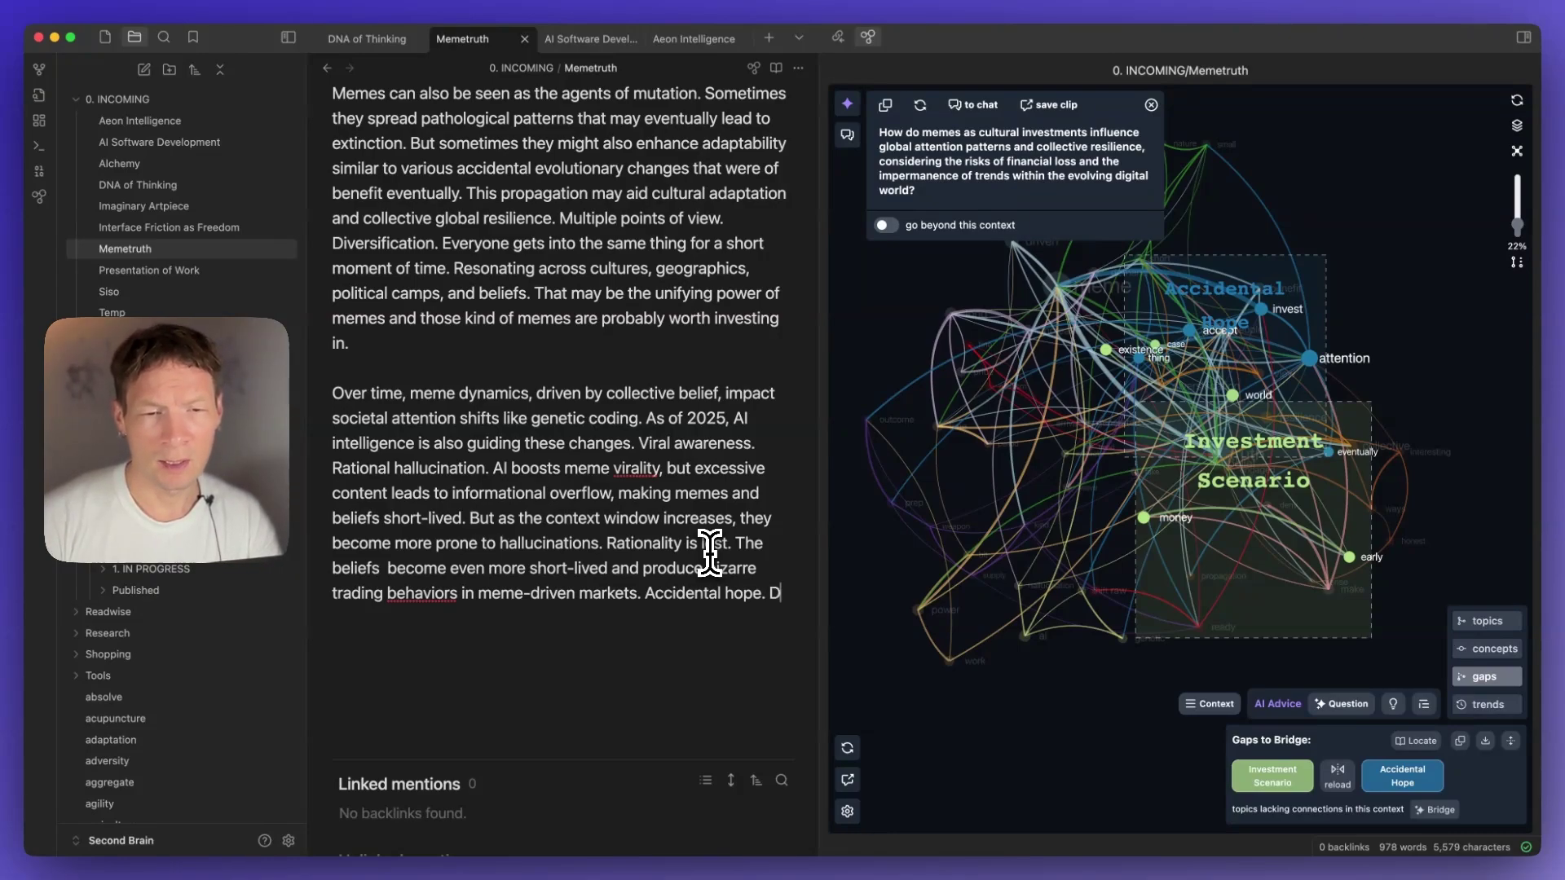
type("espair.")
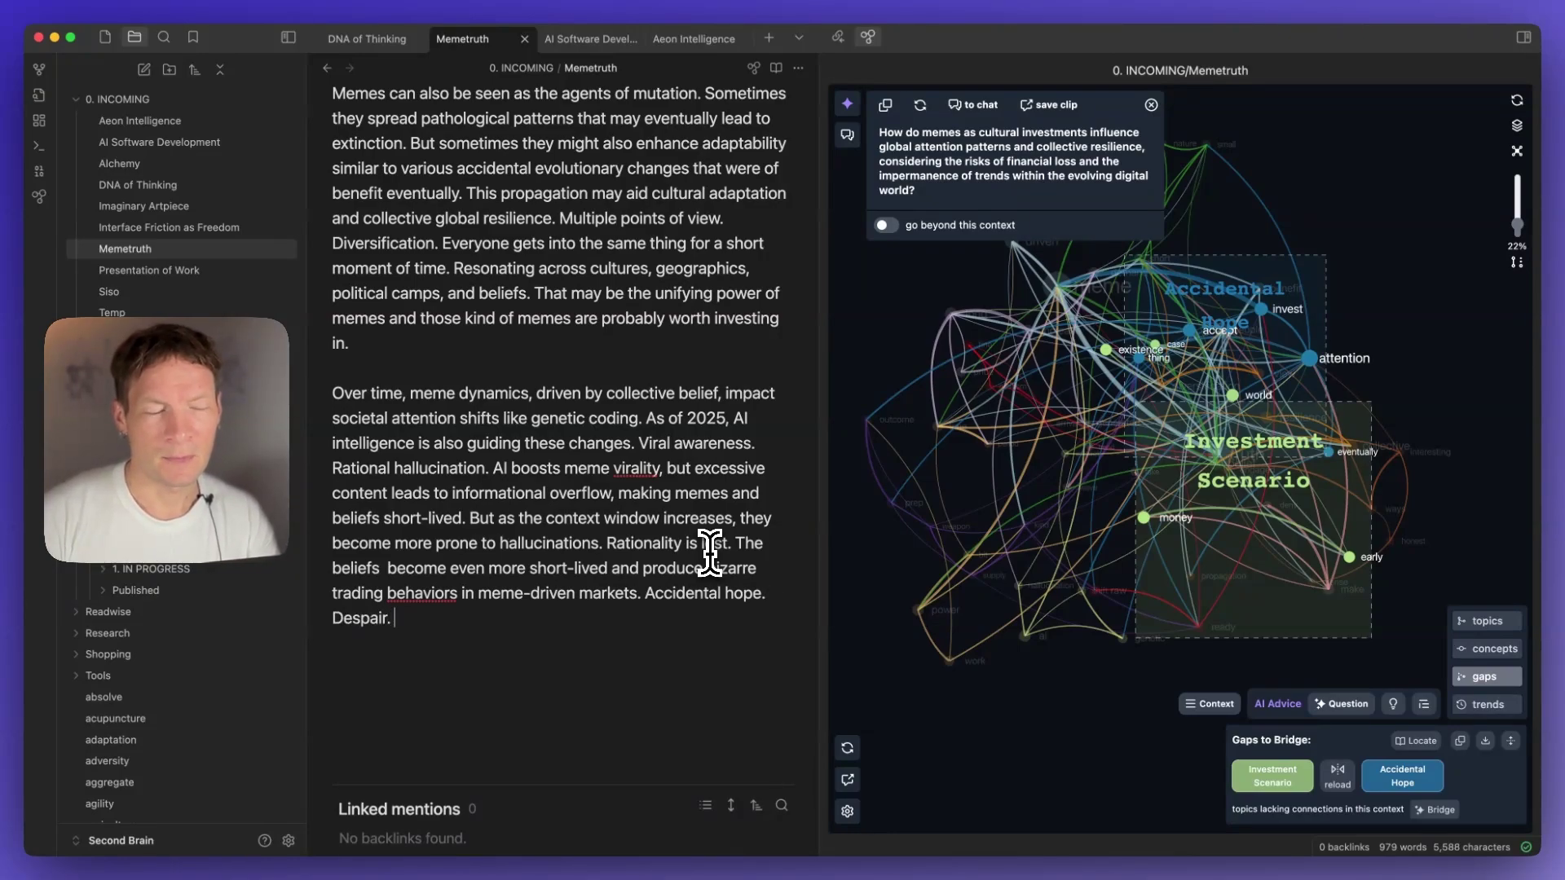
type(" New cycle. ")
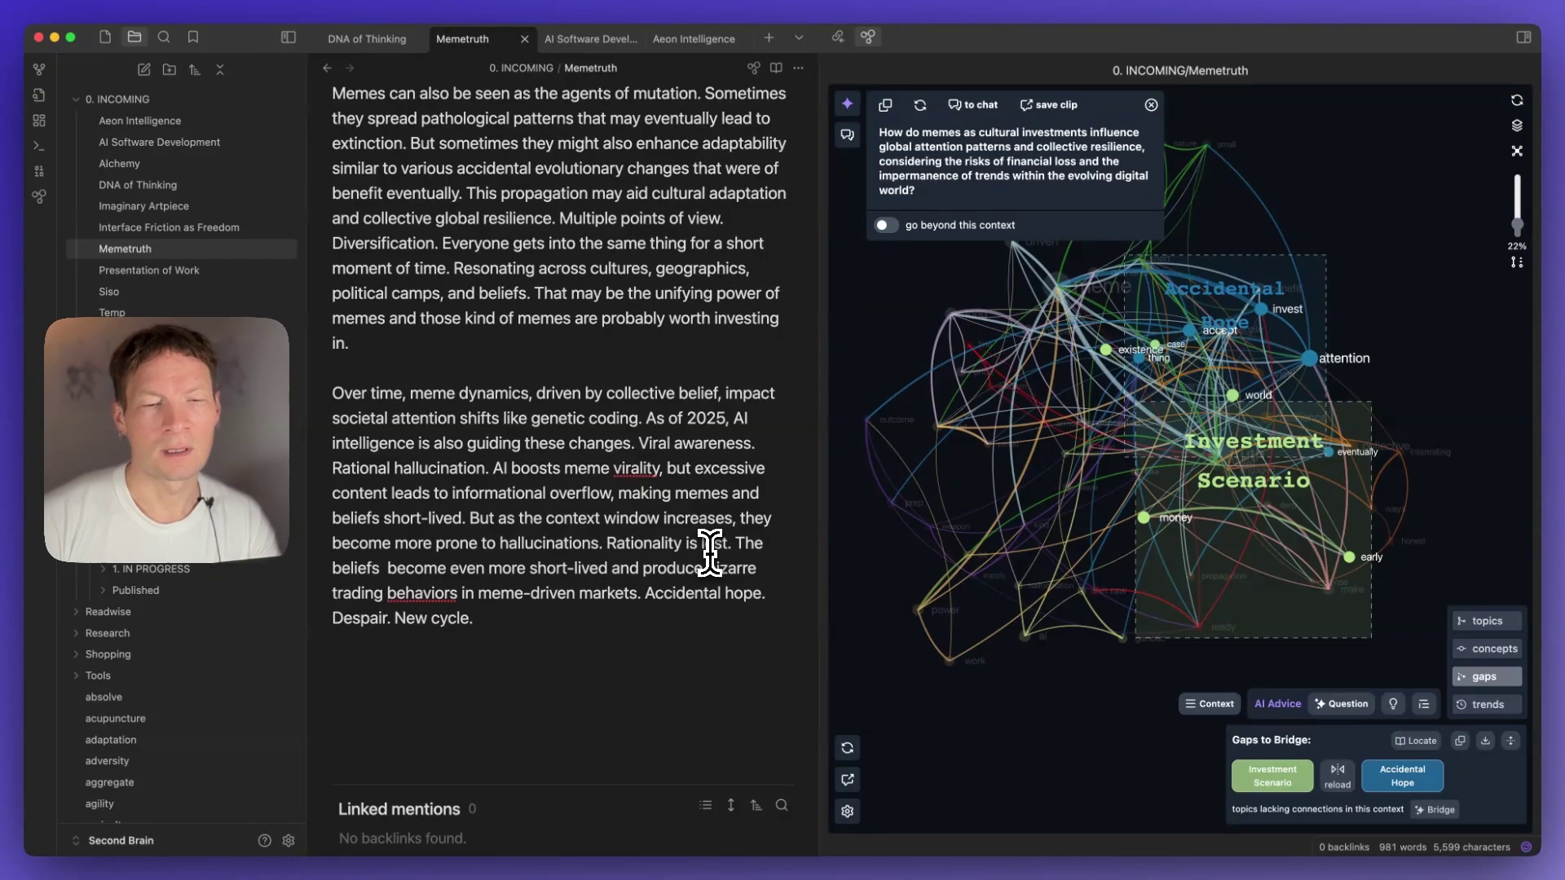
Continue the closing paragraph with "It becomes hard to invest in a trend that would take a long time to unfold, when".
type("It becomes hard")
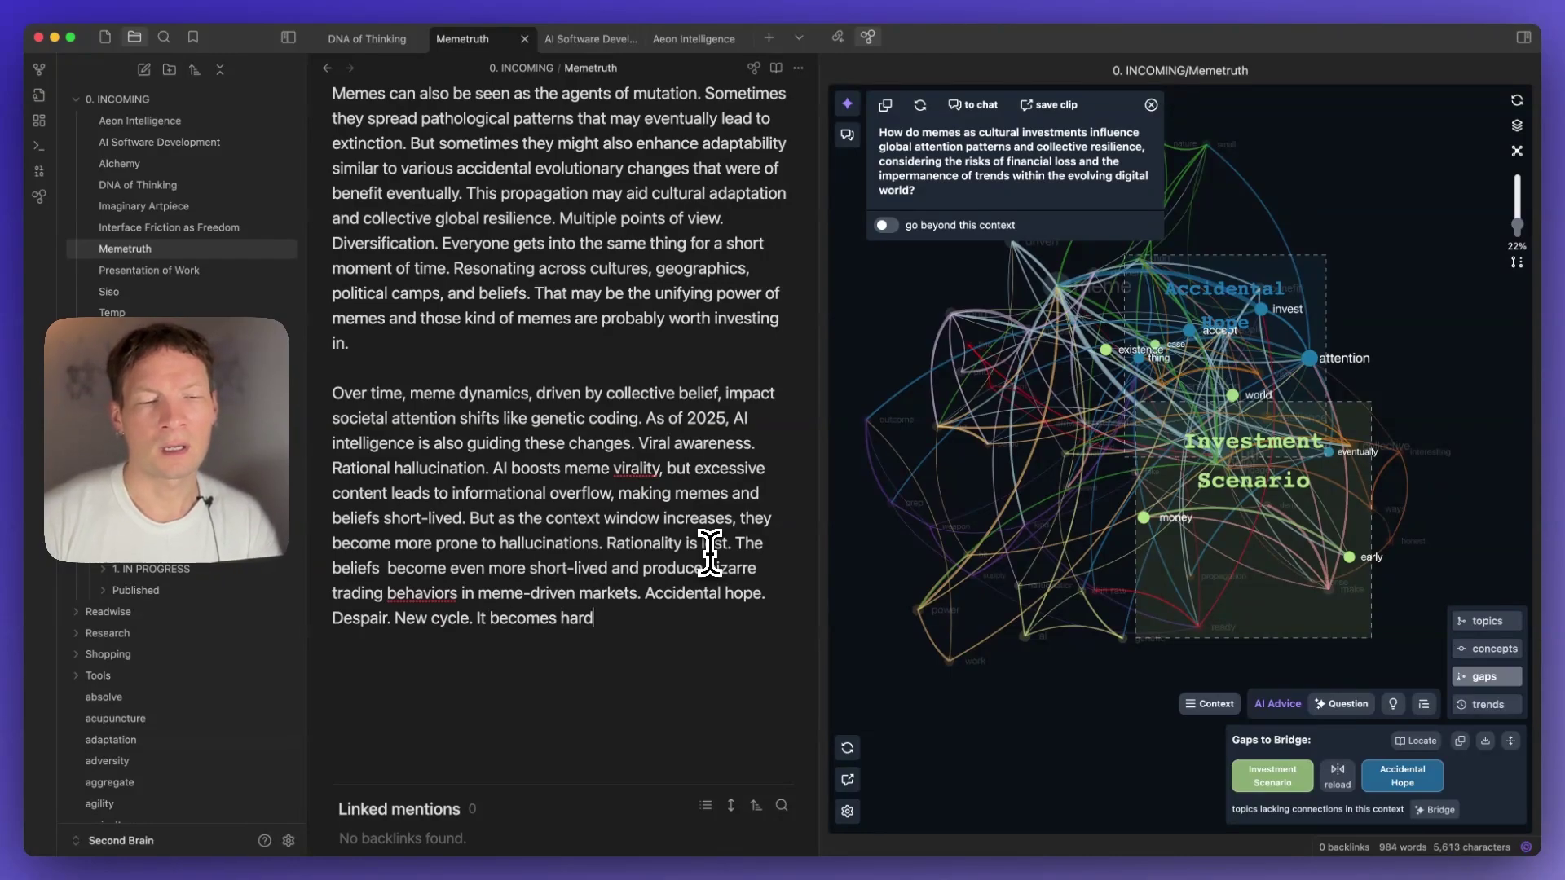
type(" to invest in a ")
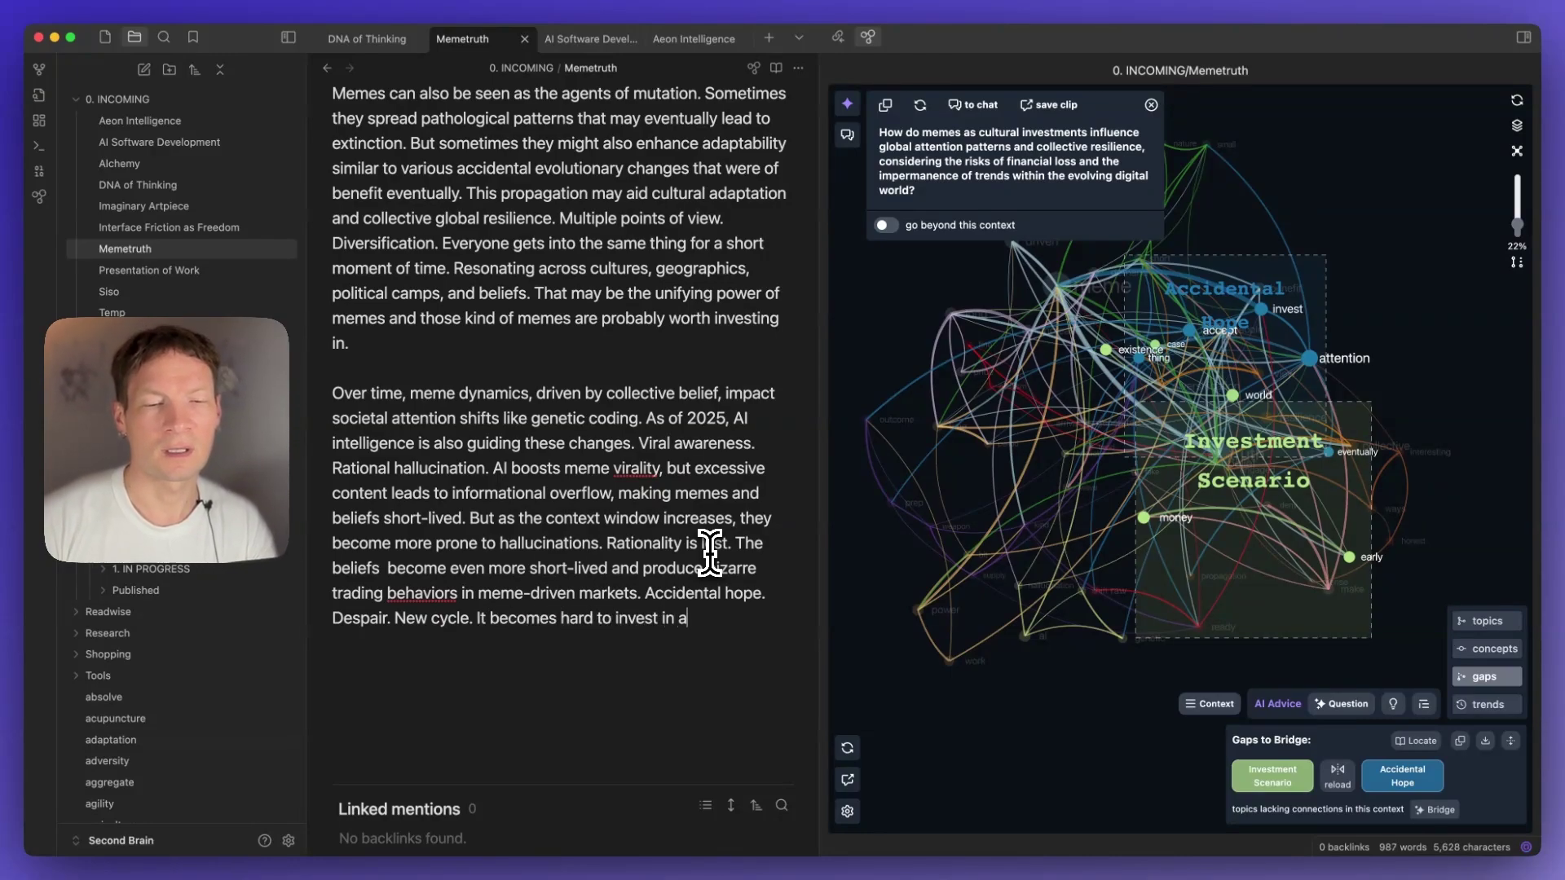
type("t")
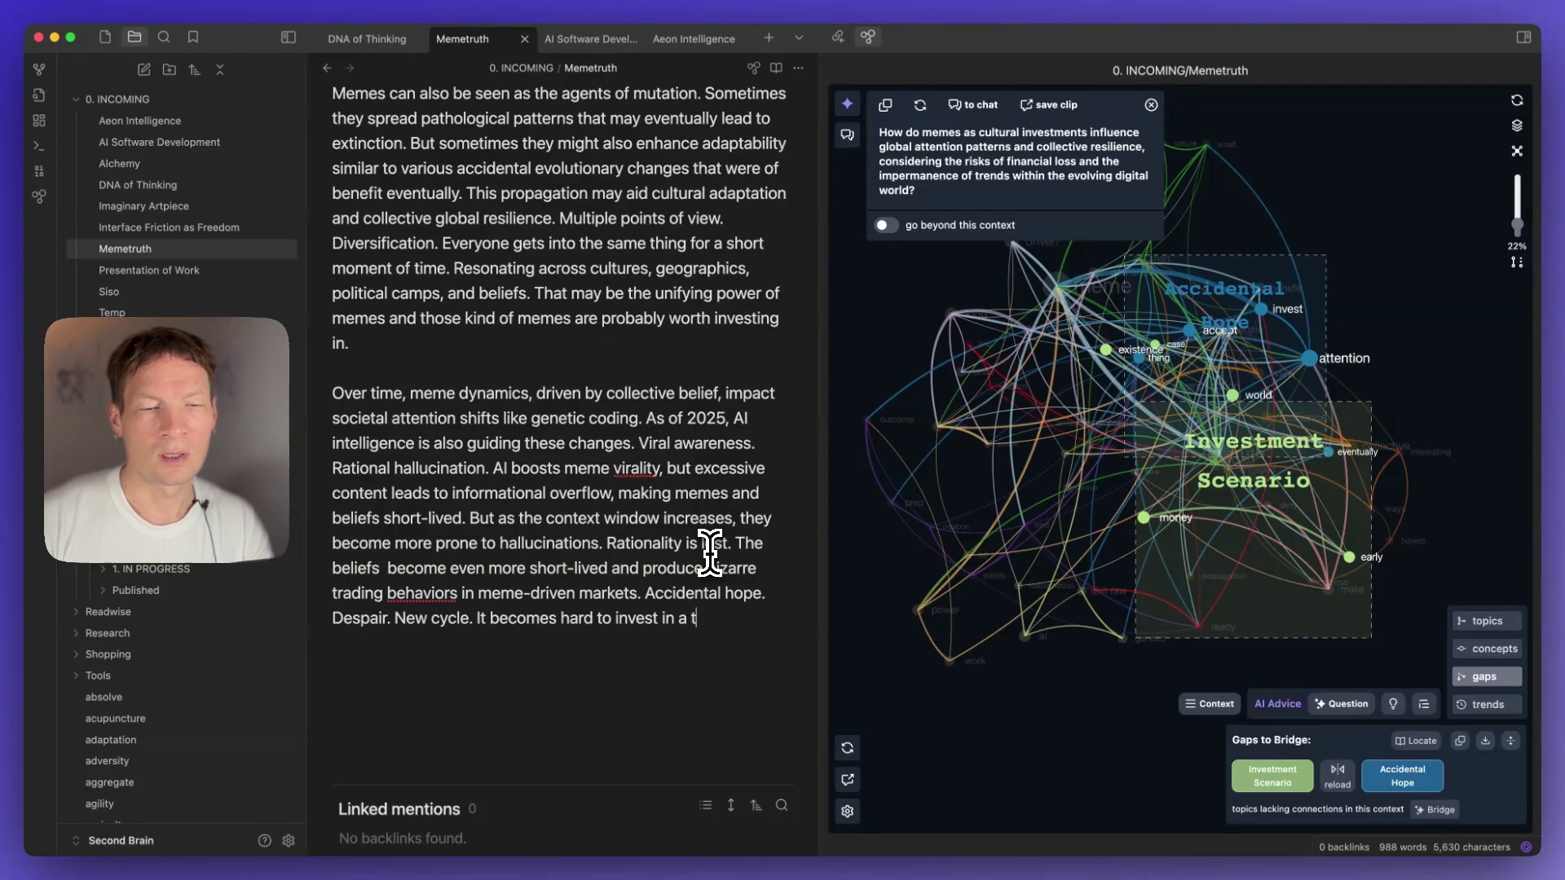
type("rend that shou")
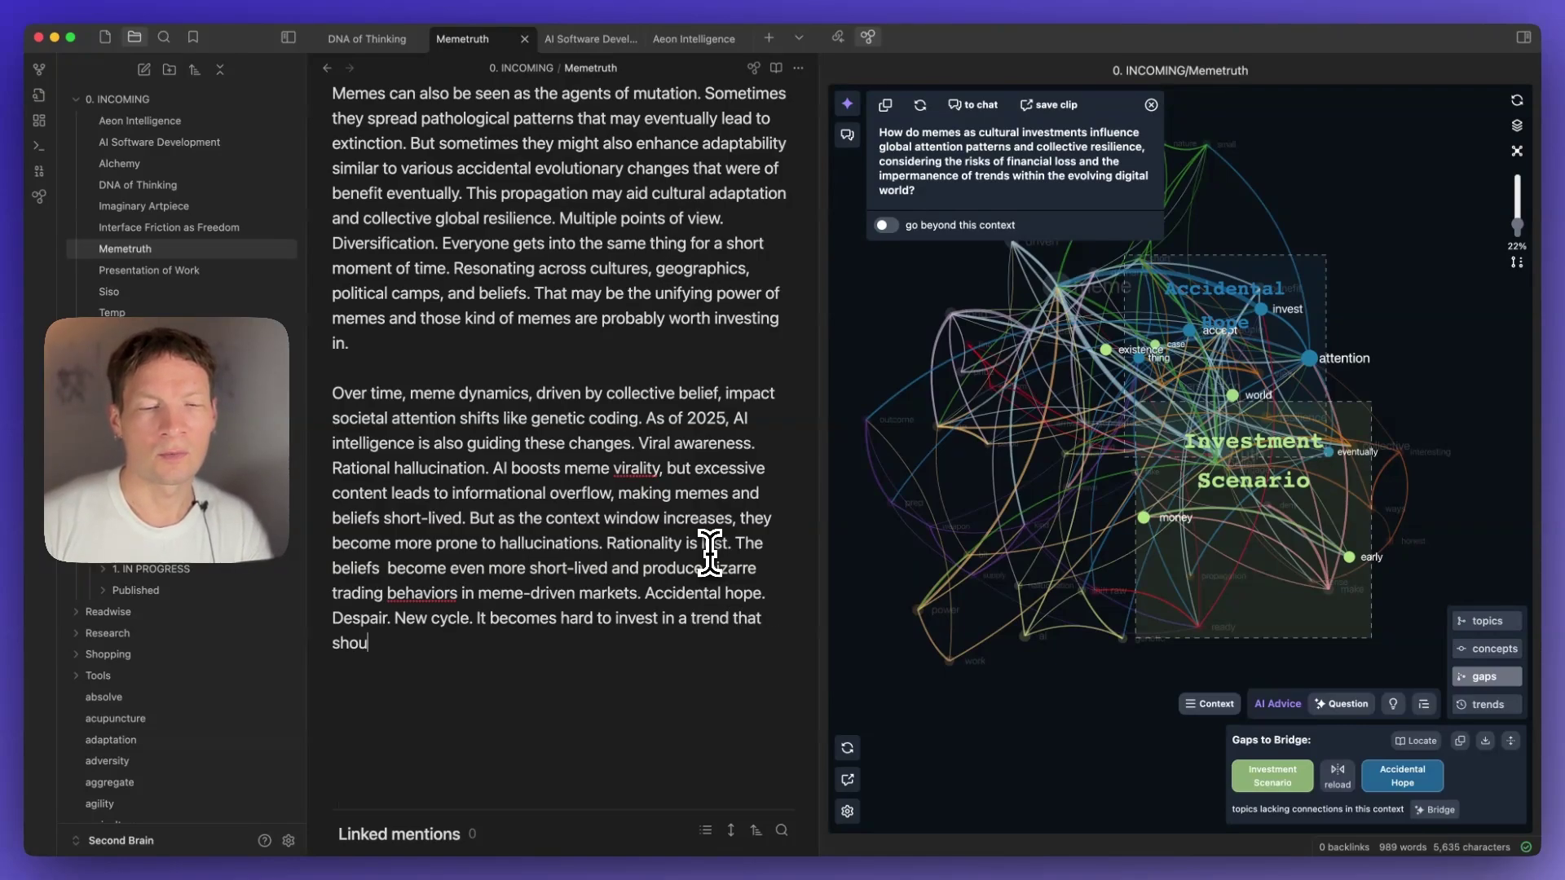
type("ld")
key("BackSpace")
key("BackSpace")
key("BackSpace")
key("BackSpace")
key("BackSpace")
key("BackSpace")
key("BackSpace")
type("would tak")
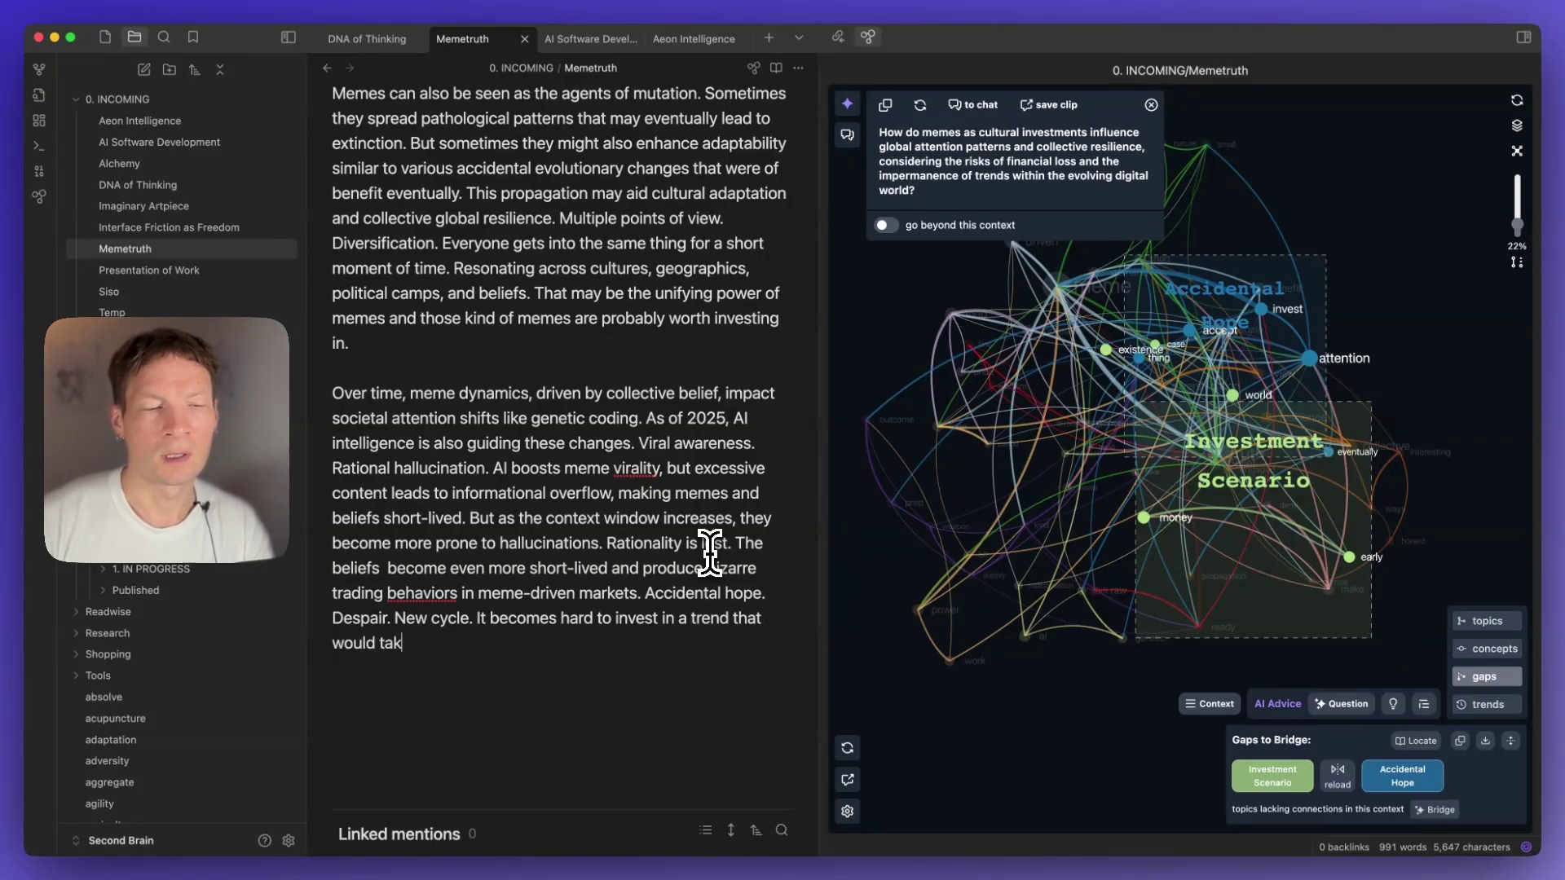
type("e a long time to ")
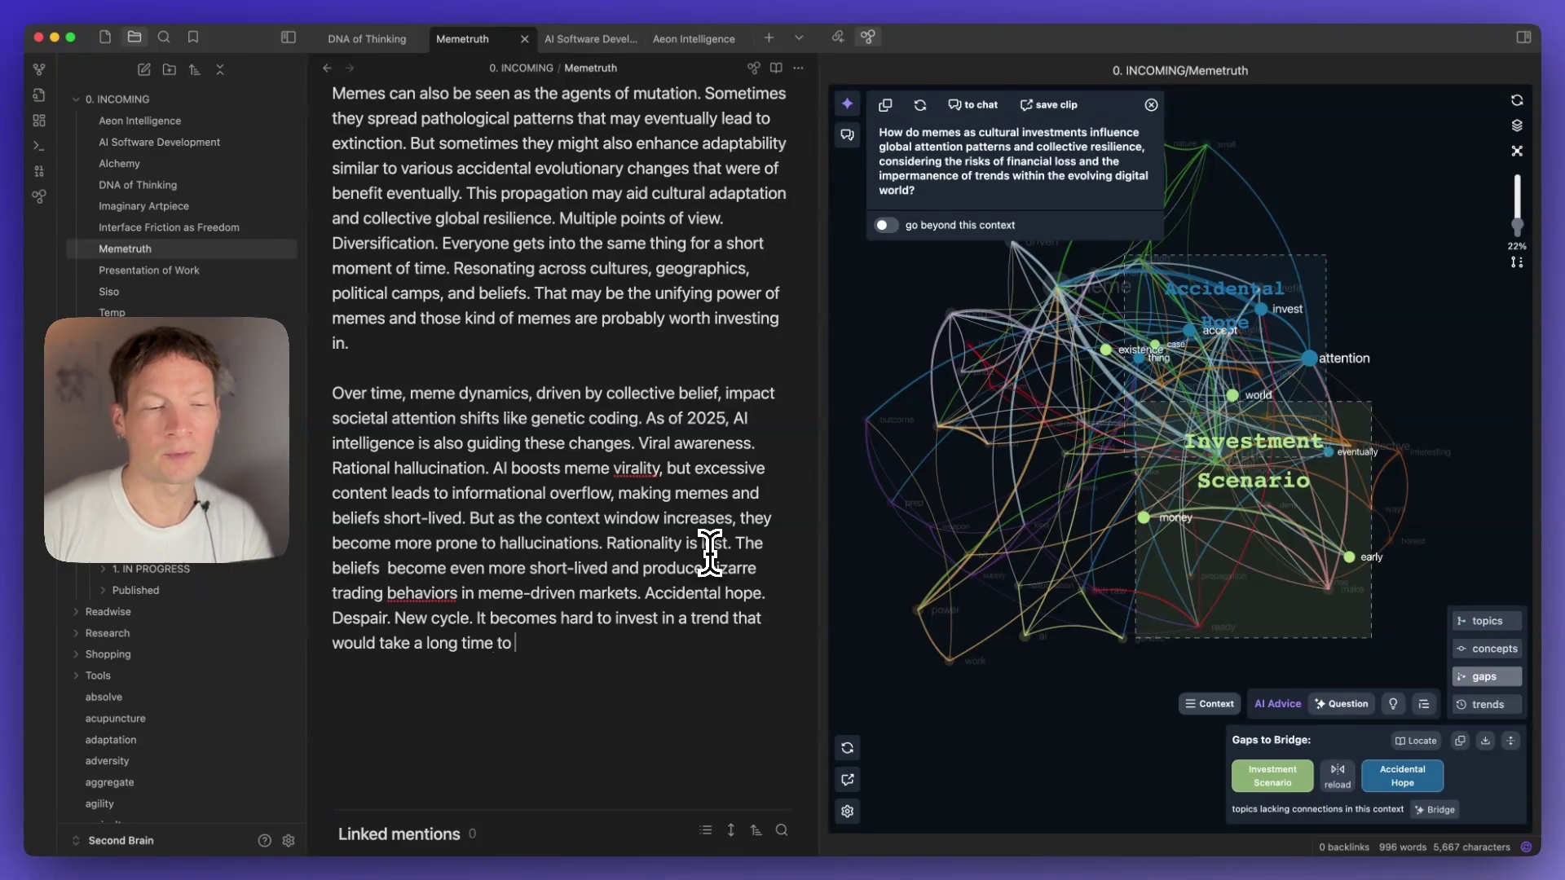
type("unfold, when ")
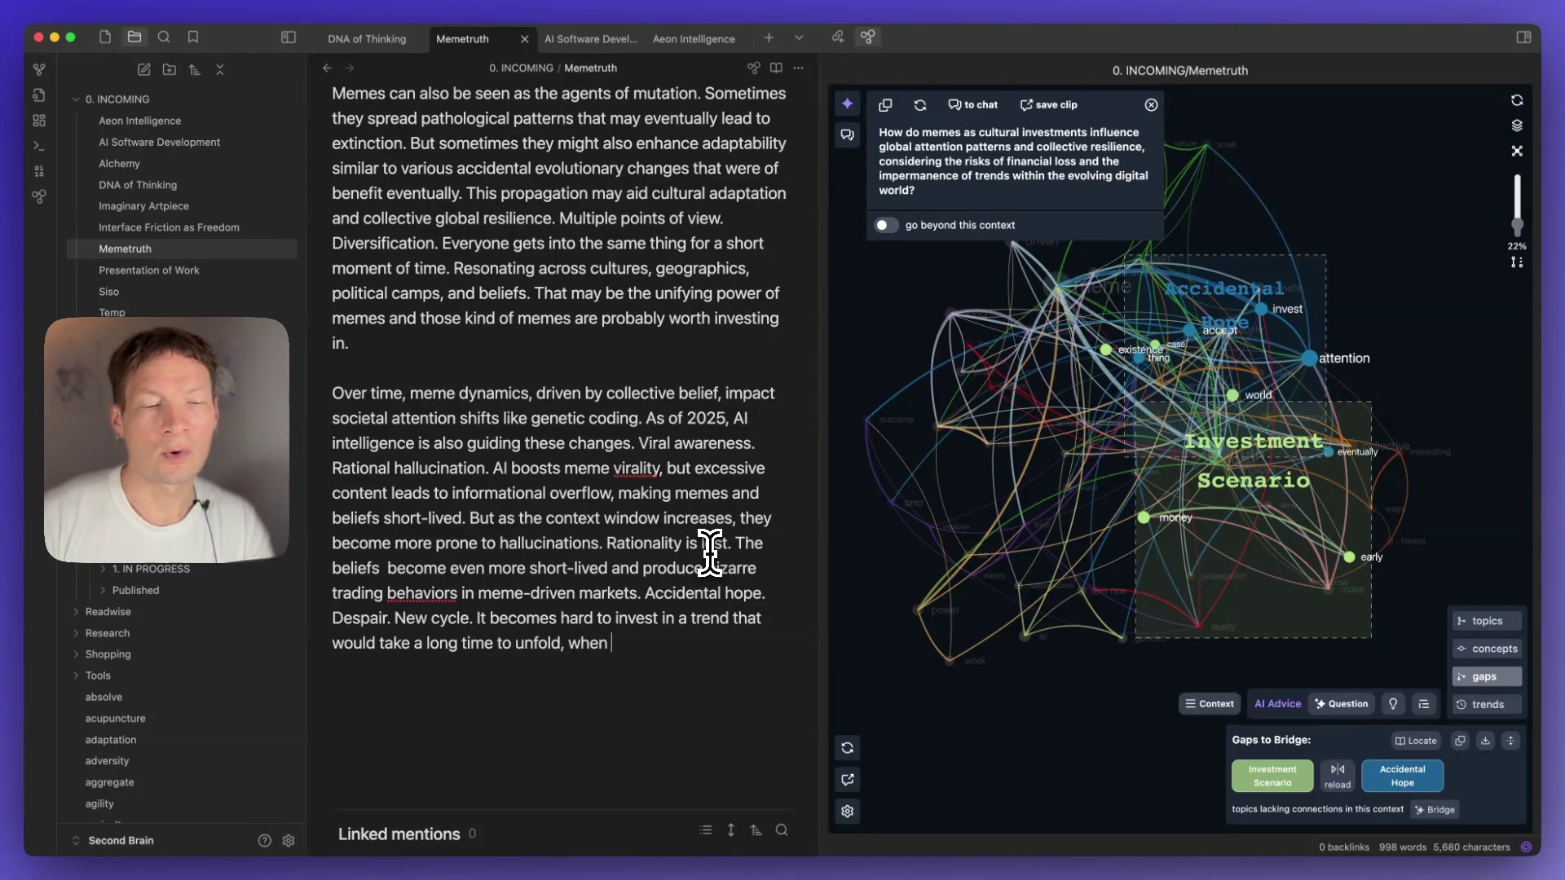
Finish the sentence with "you can "scalpel" short-lived truths (or at least when you think you can do that).".
type("you can \"scalpel")
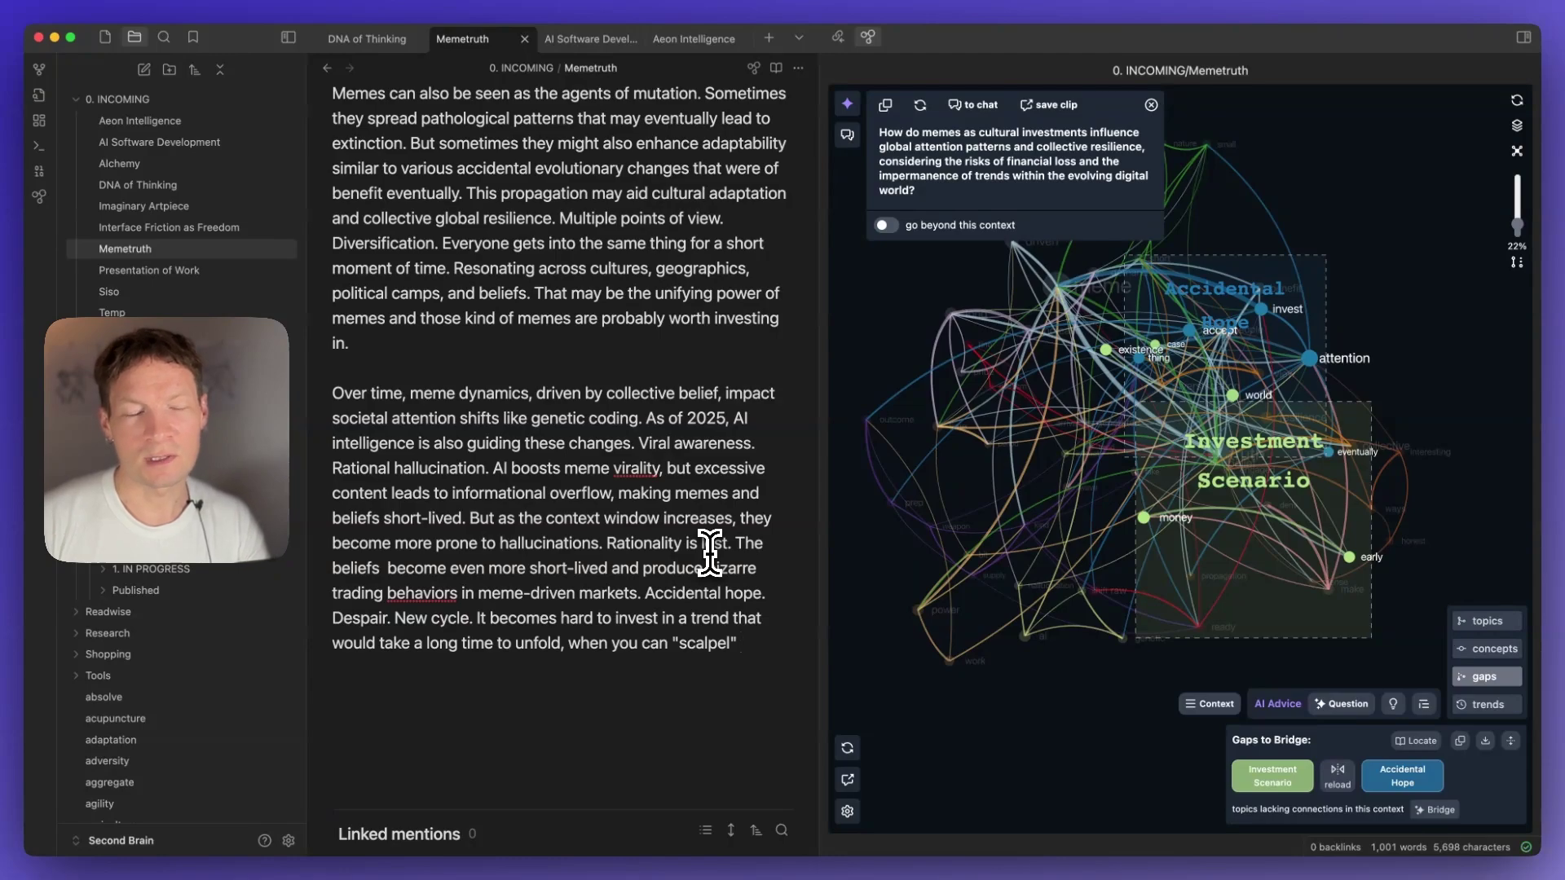
type("\" short")
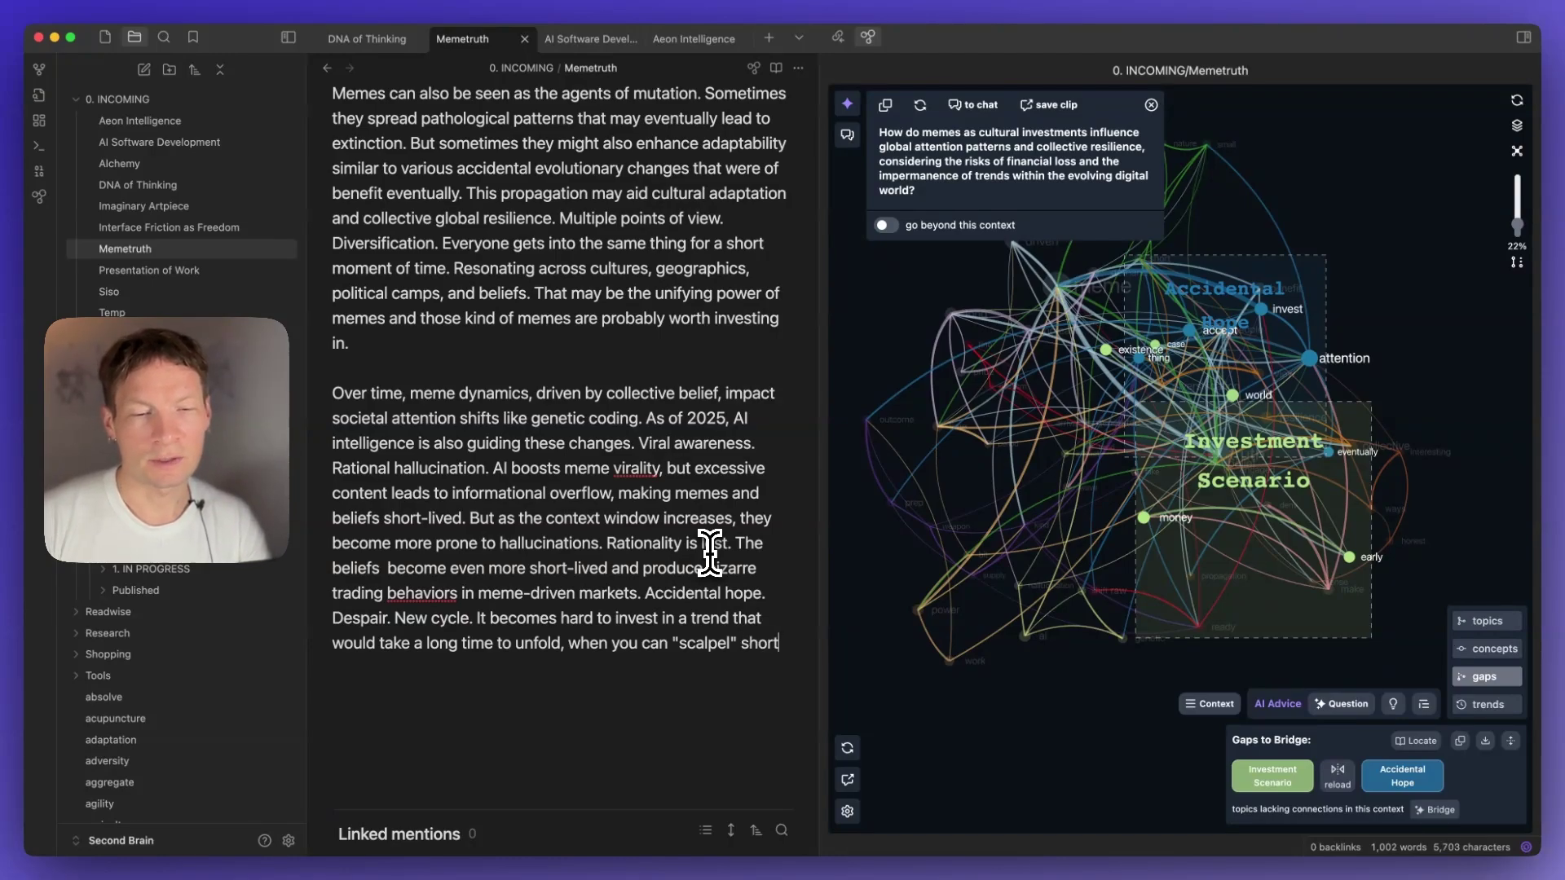
type("-lived truth")
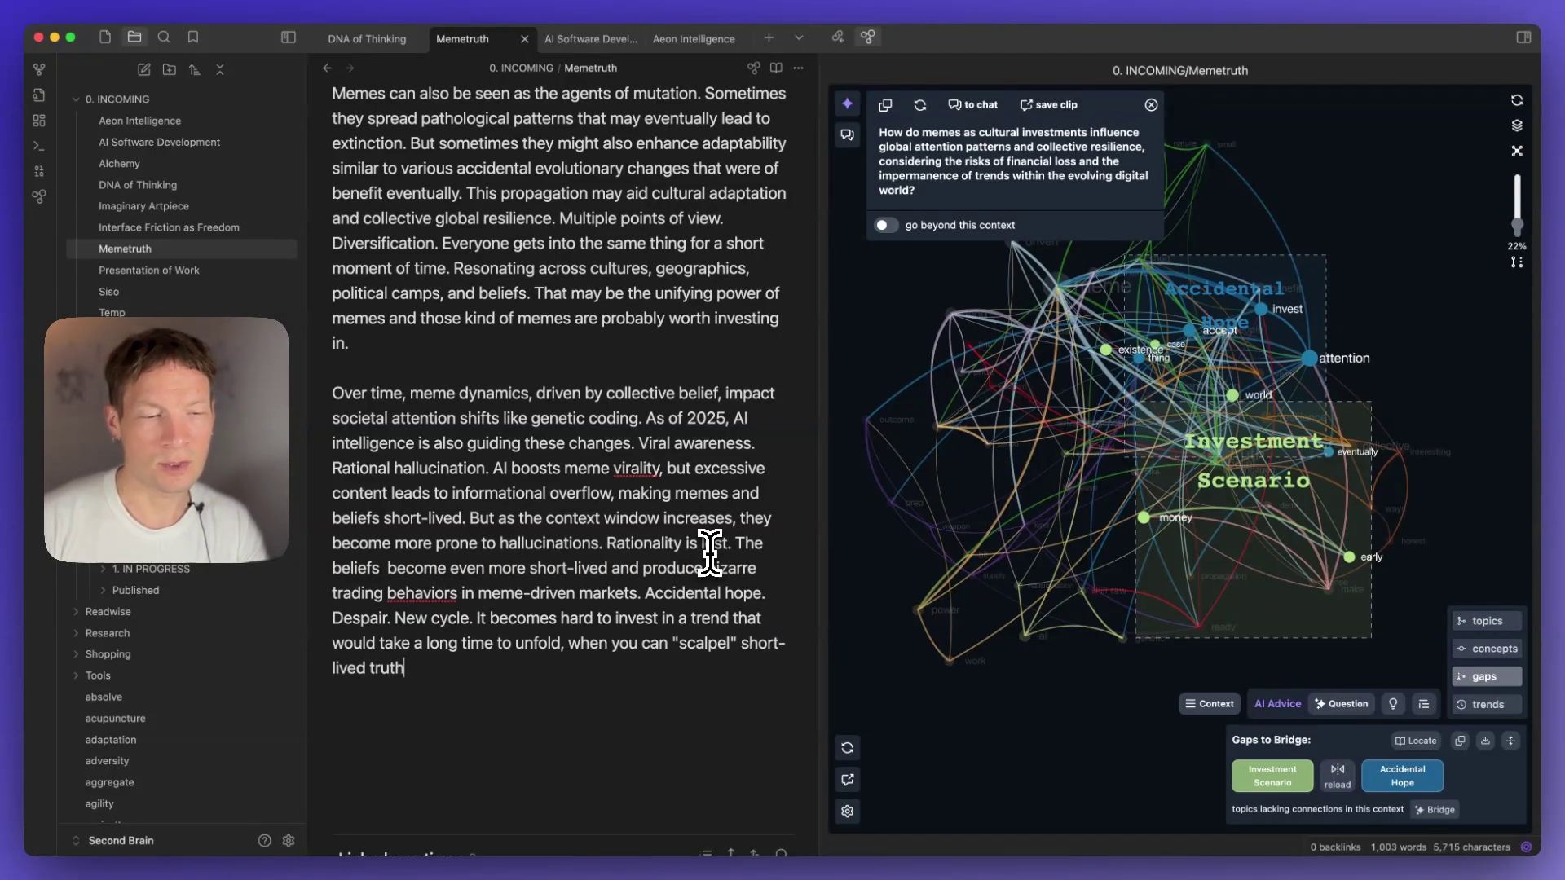
type("s (or at least ")
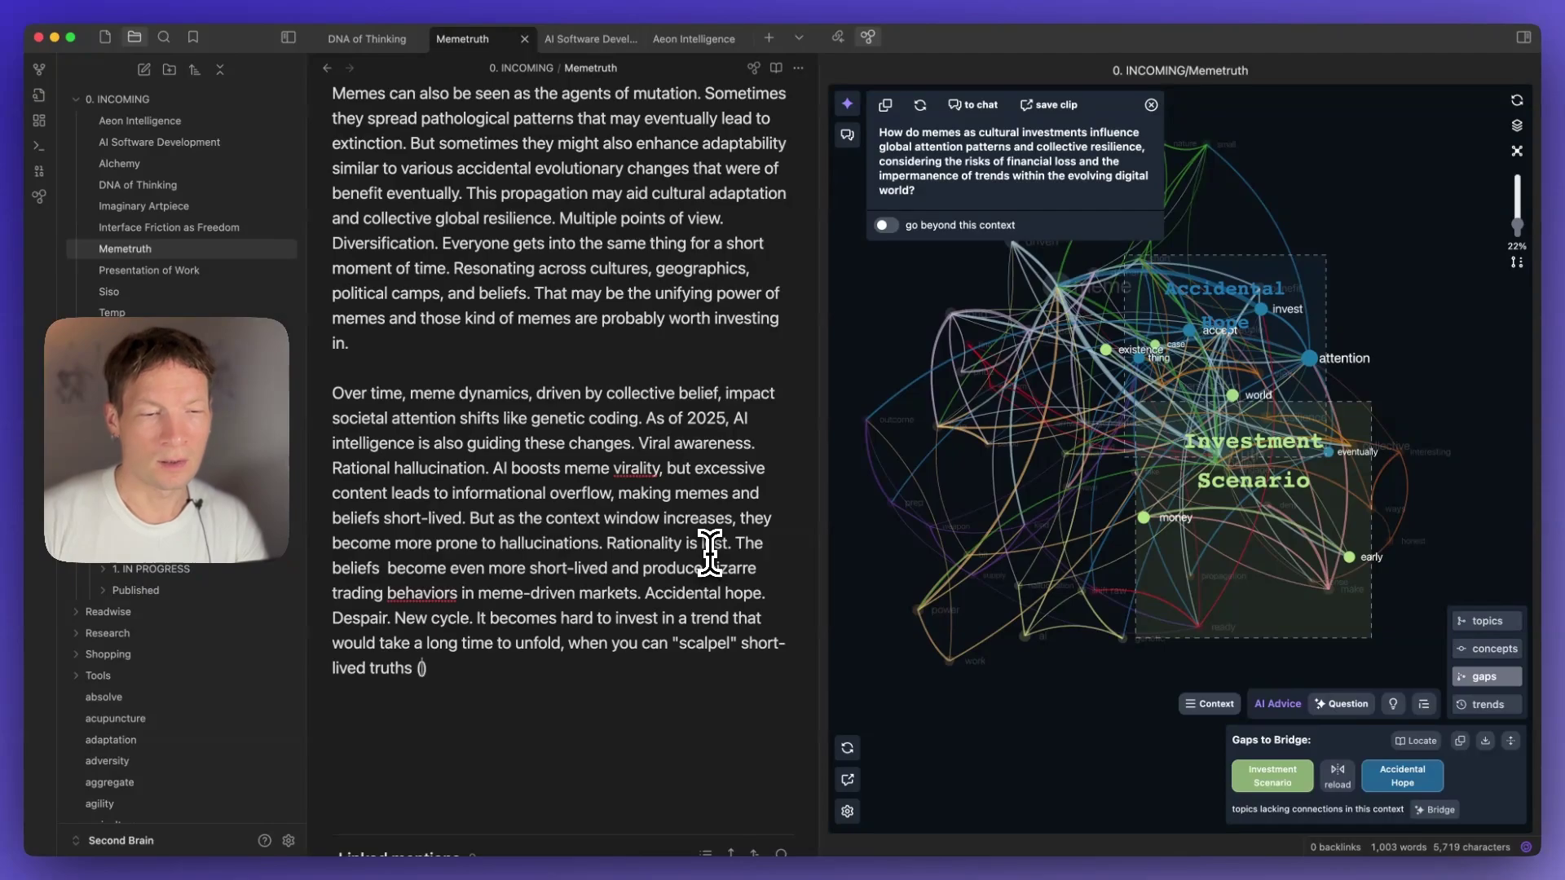
type("you")
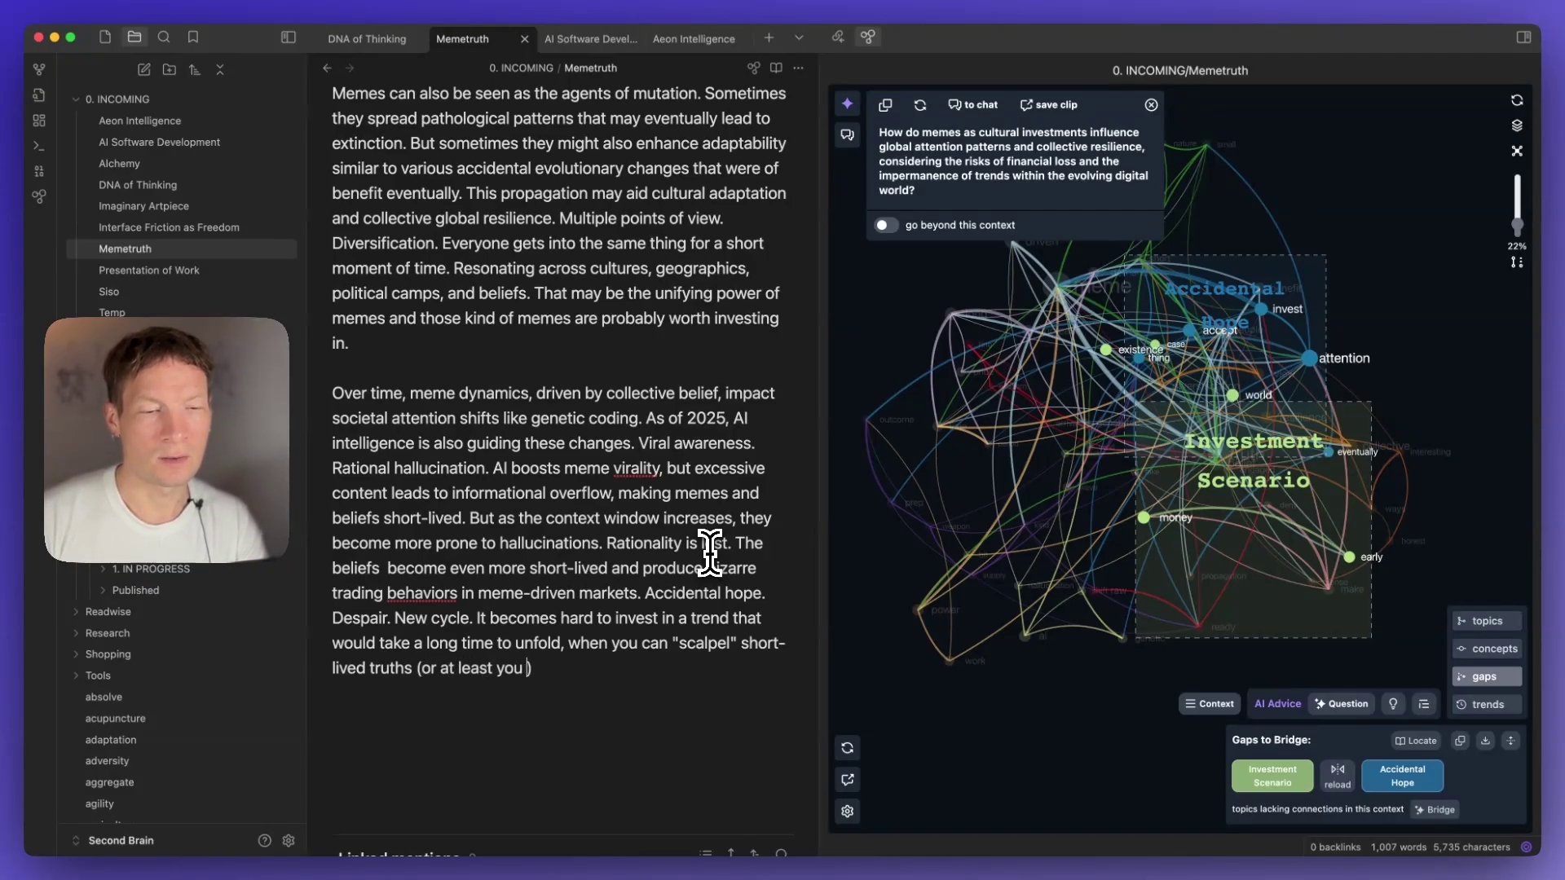
key("BackSpace")
key("BackSpace")
key("BackSpace")
type("when you think you can ")
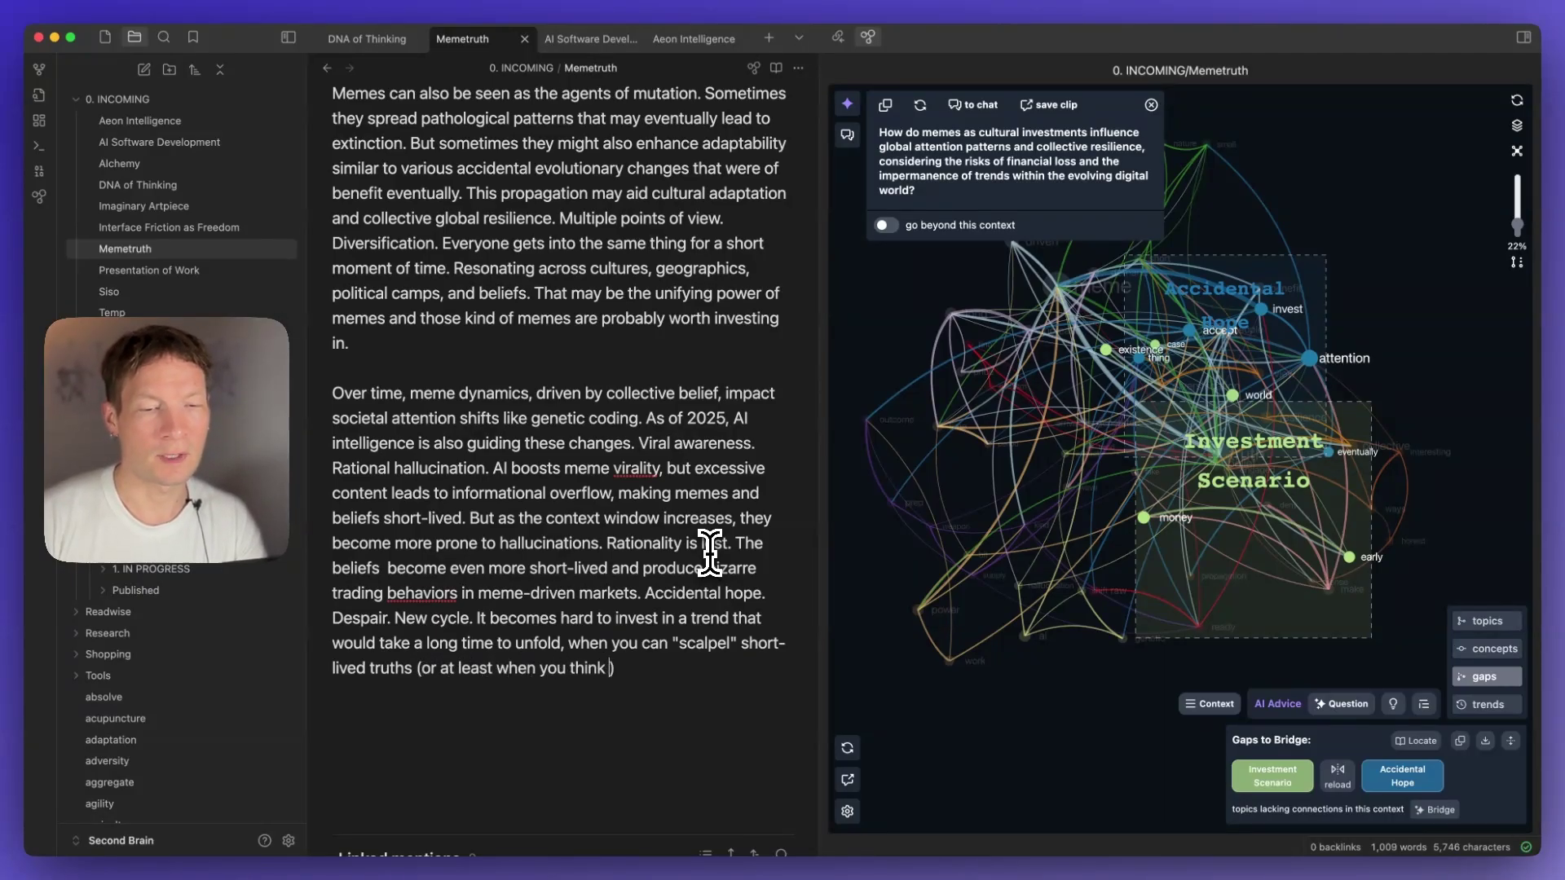
type("do that)")
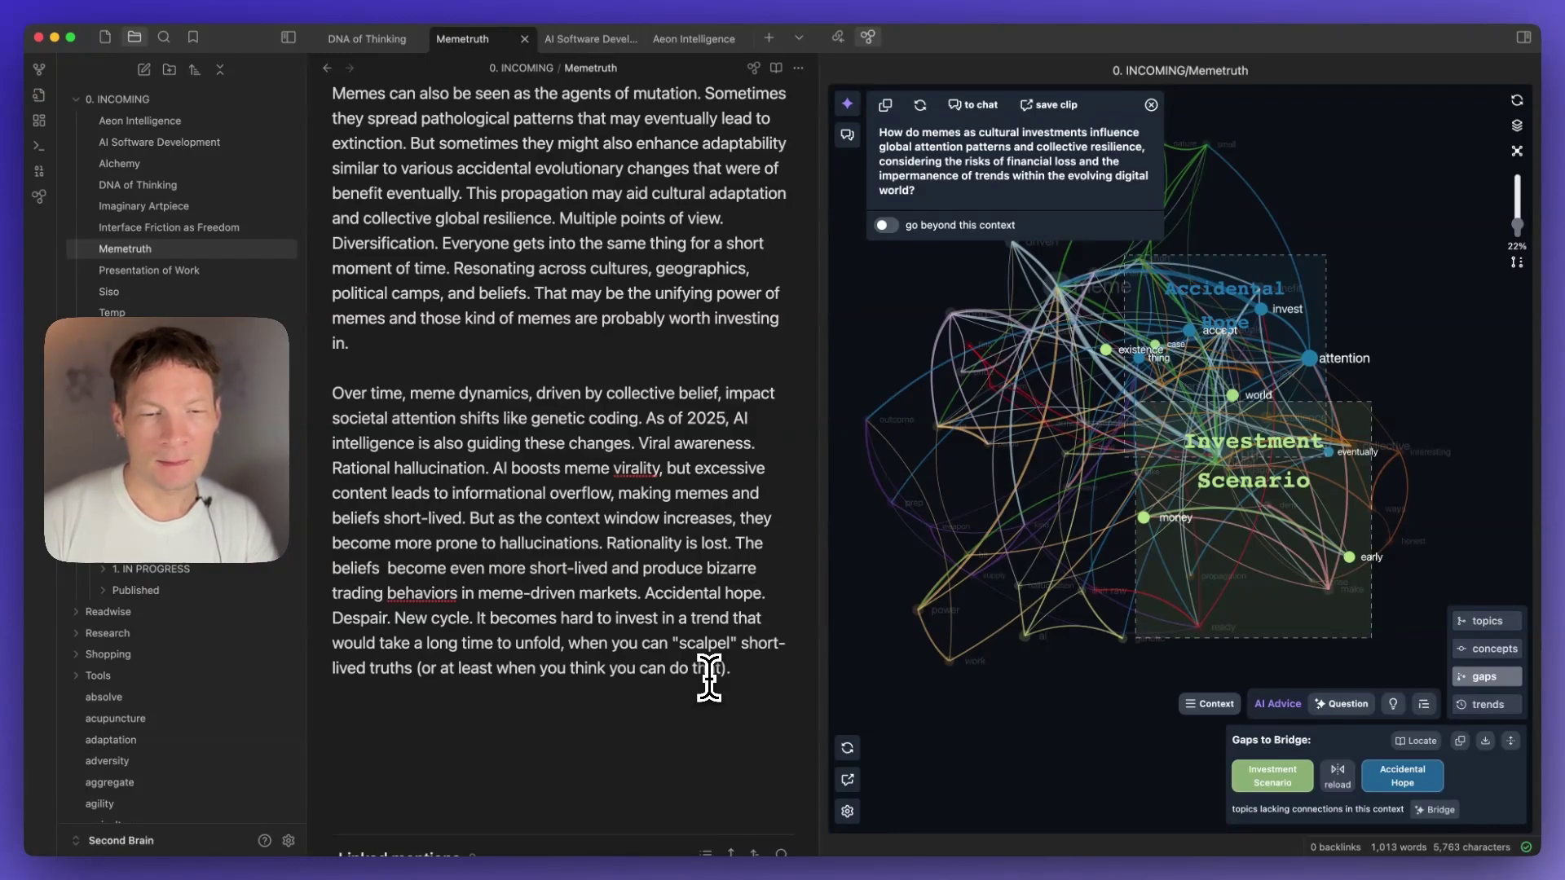
key("BackSpace")
key("BackSpace")
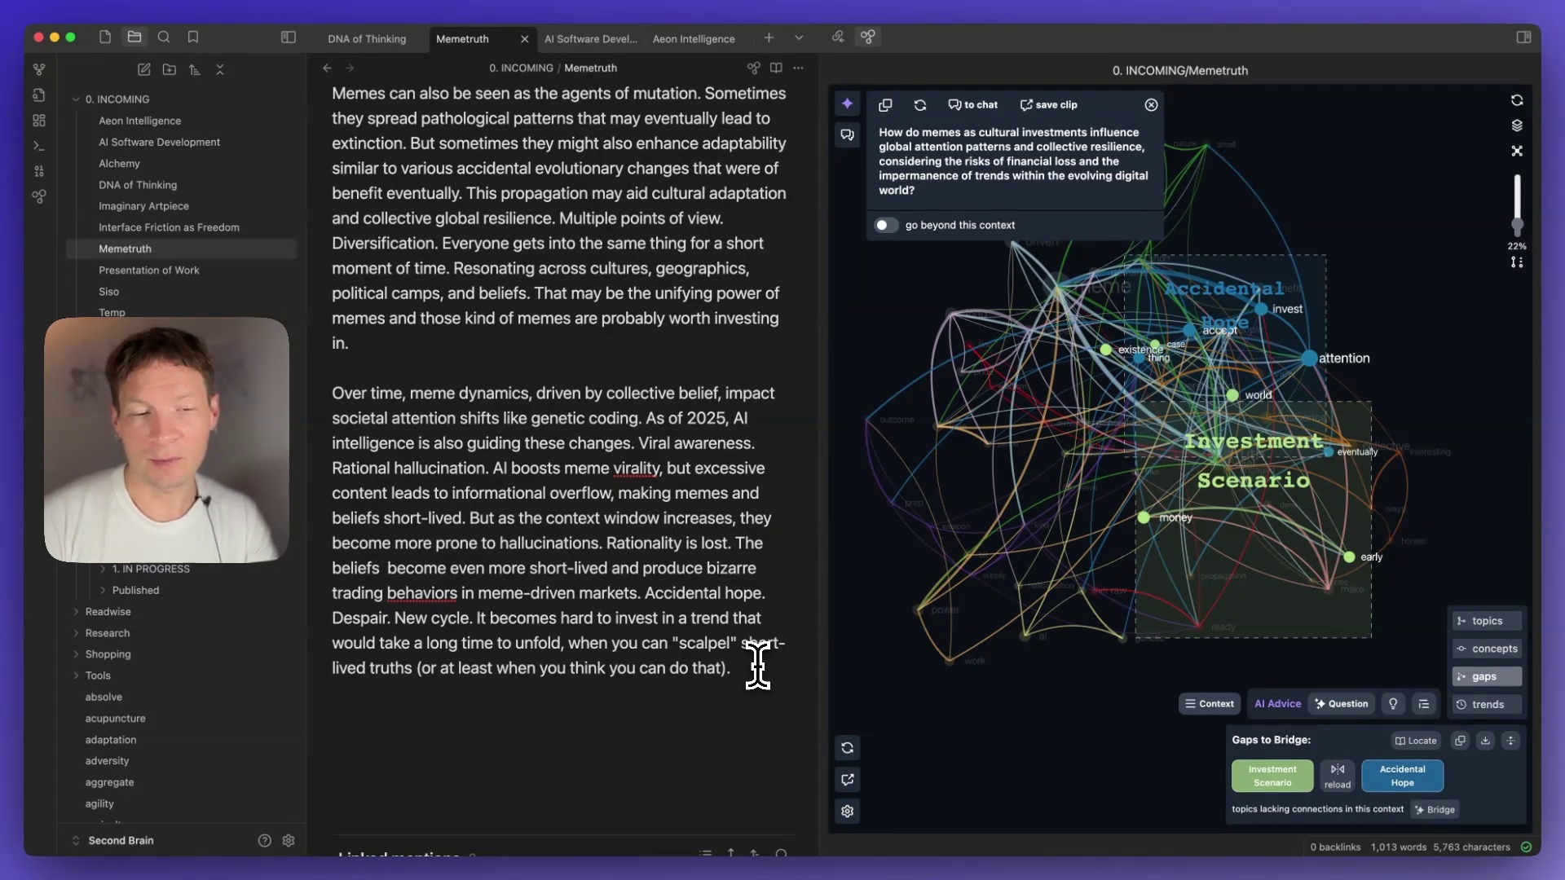
Continue the closing paragraph with "When time and attention are devoted to short-lived fads, it becomes very".
type("W")
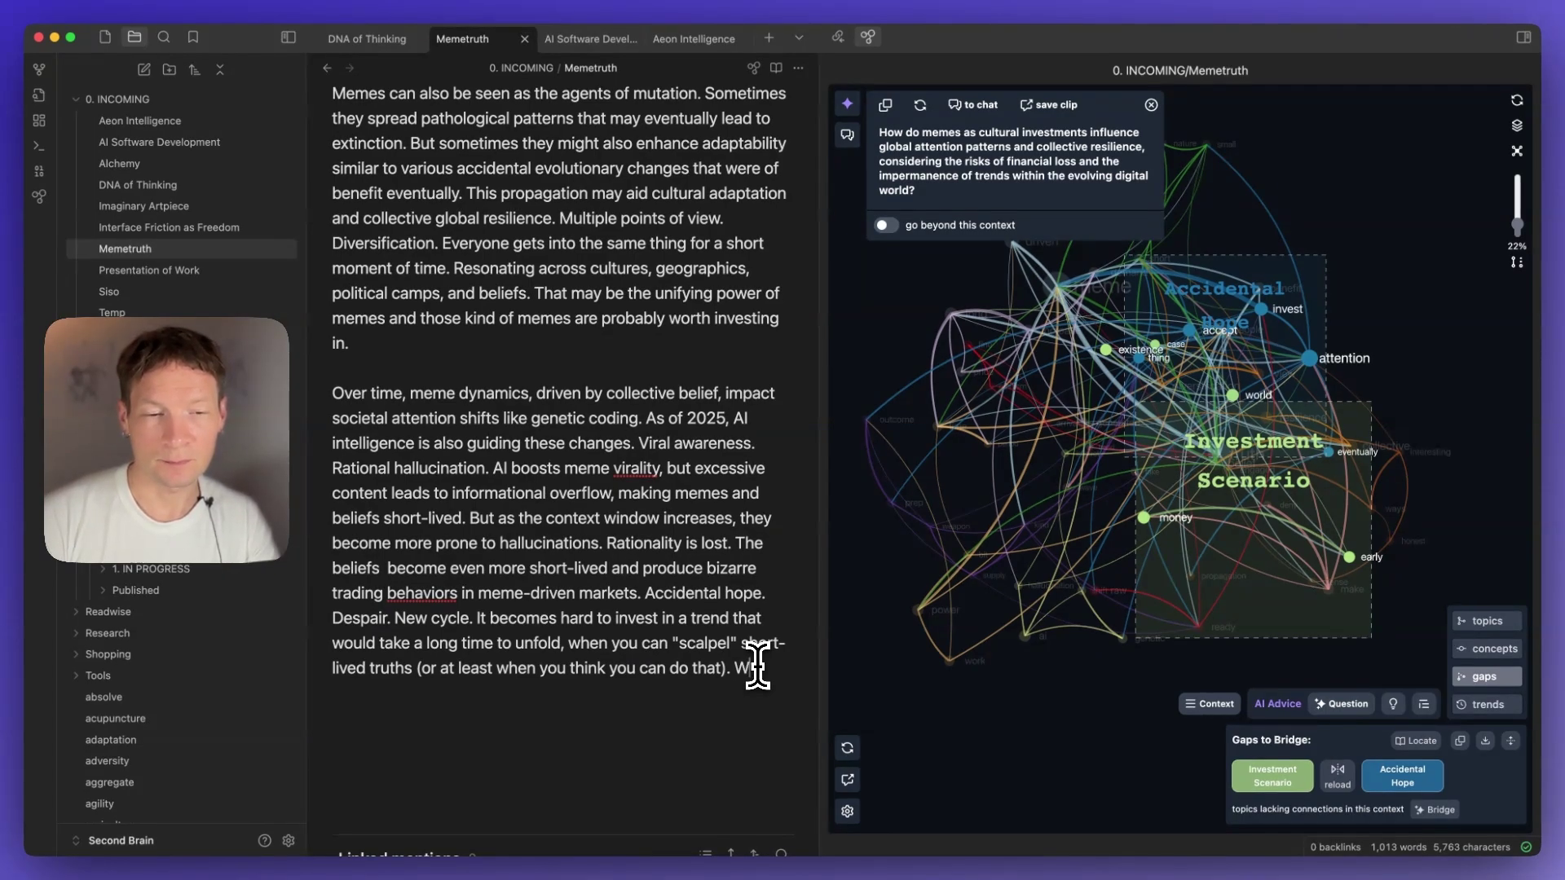
type("hen time and attentio")
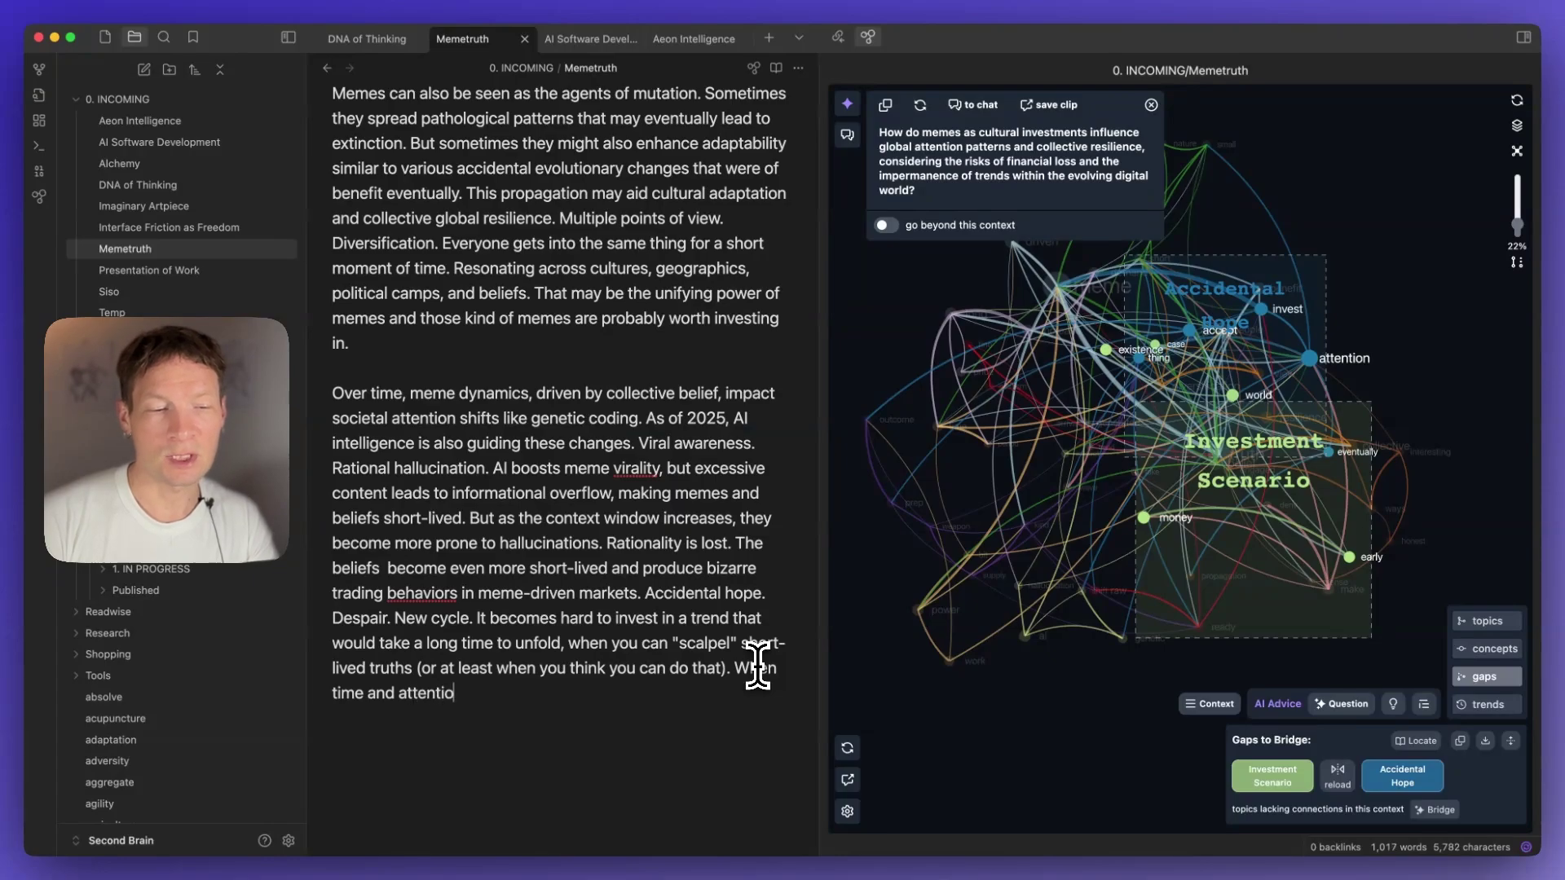
type("n are devoted")
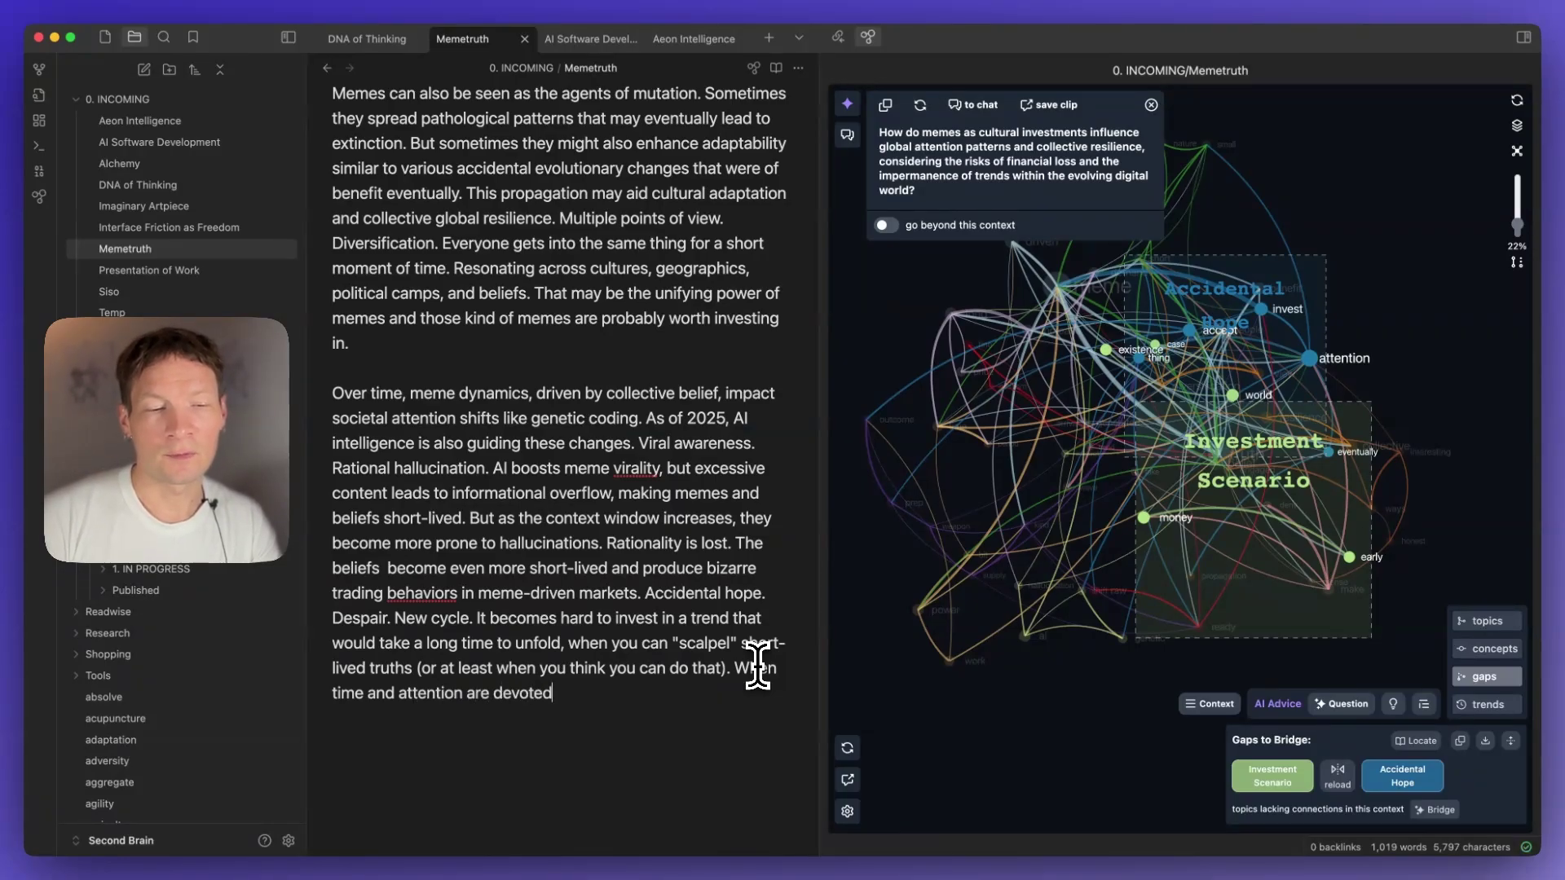
type(" to short-live")
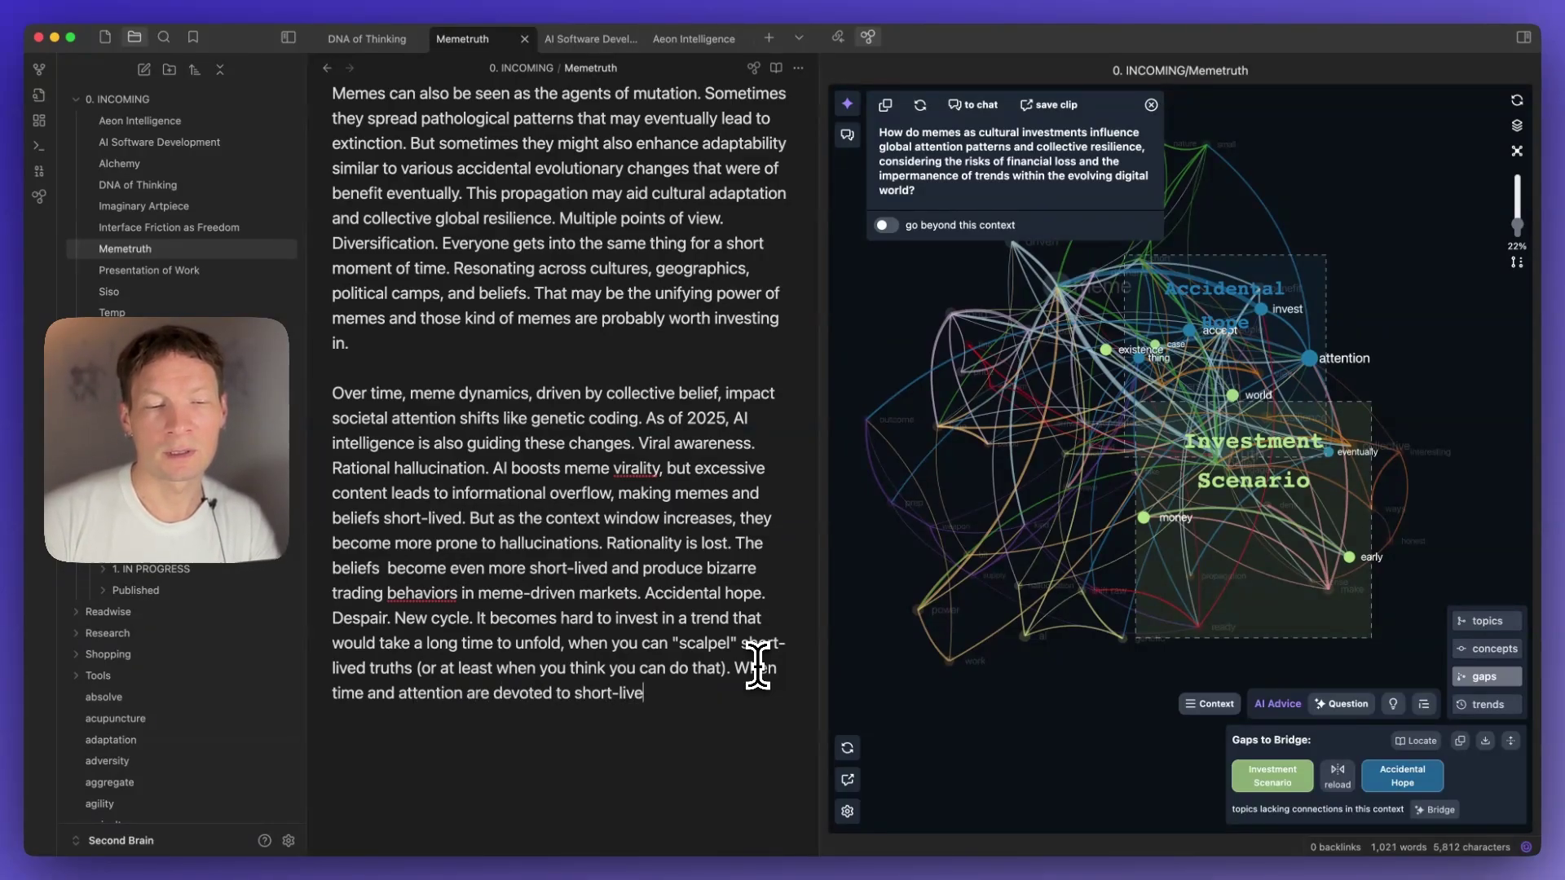
type("d ")
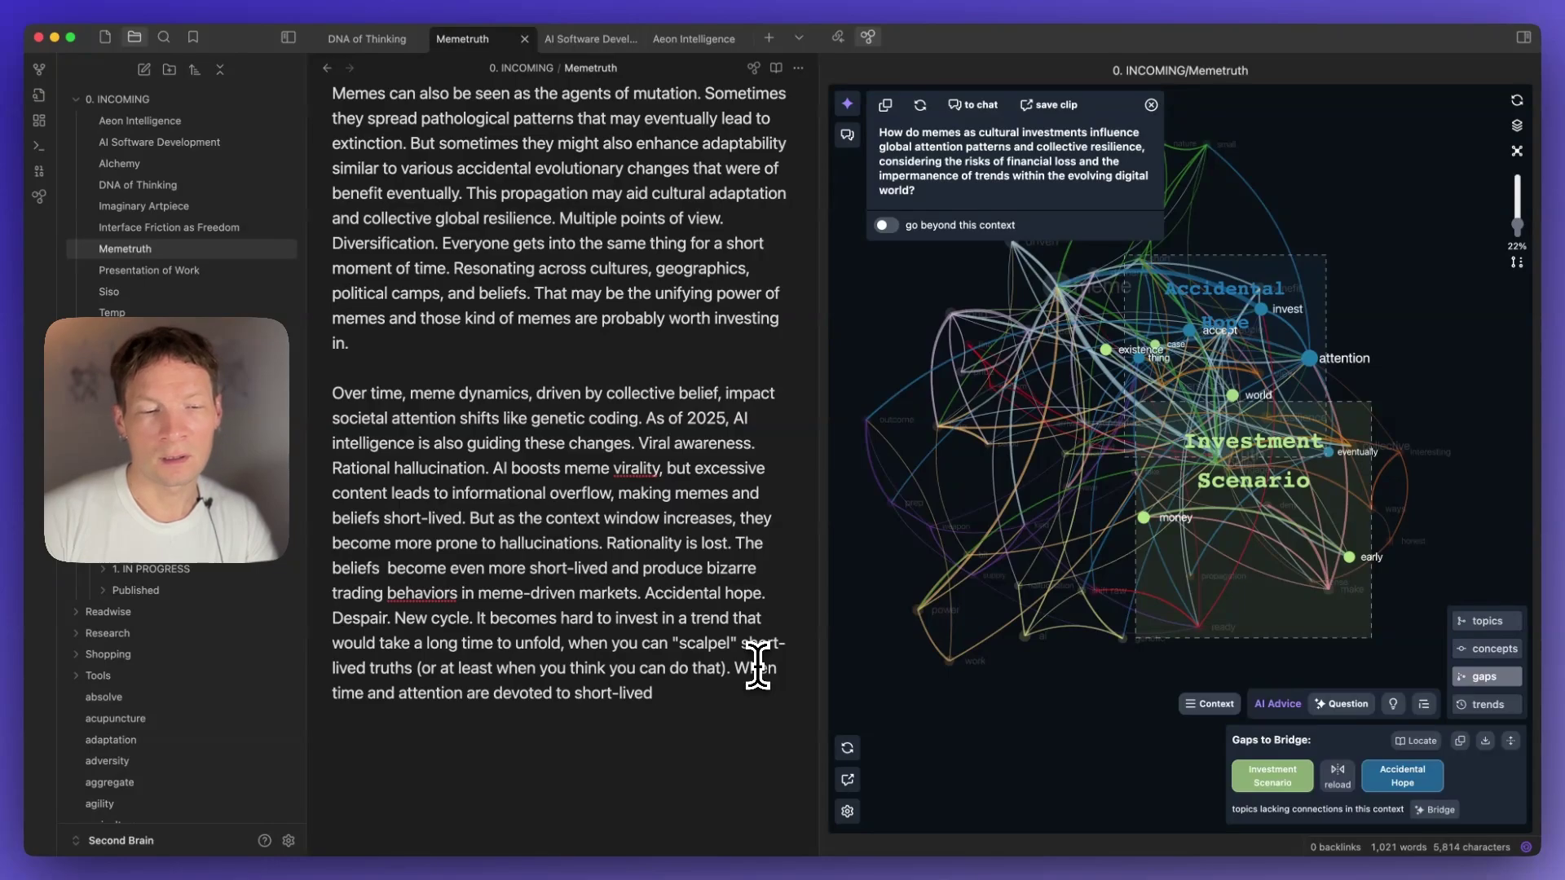
type("fads, it becomes very")
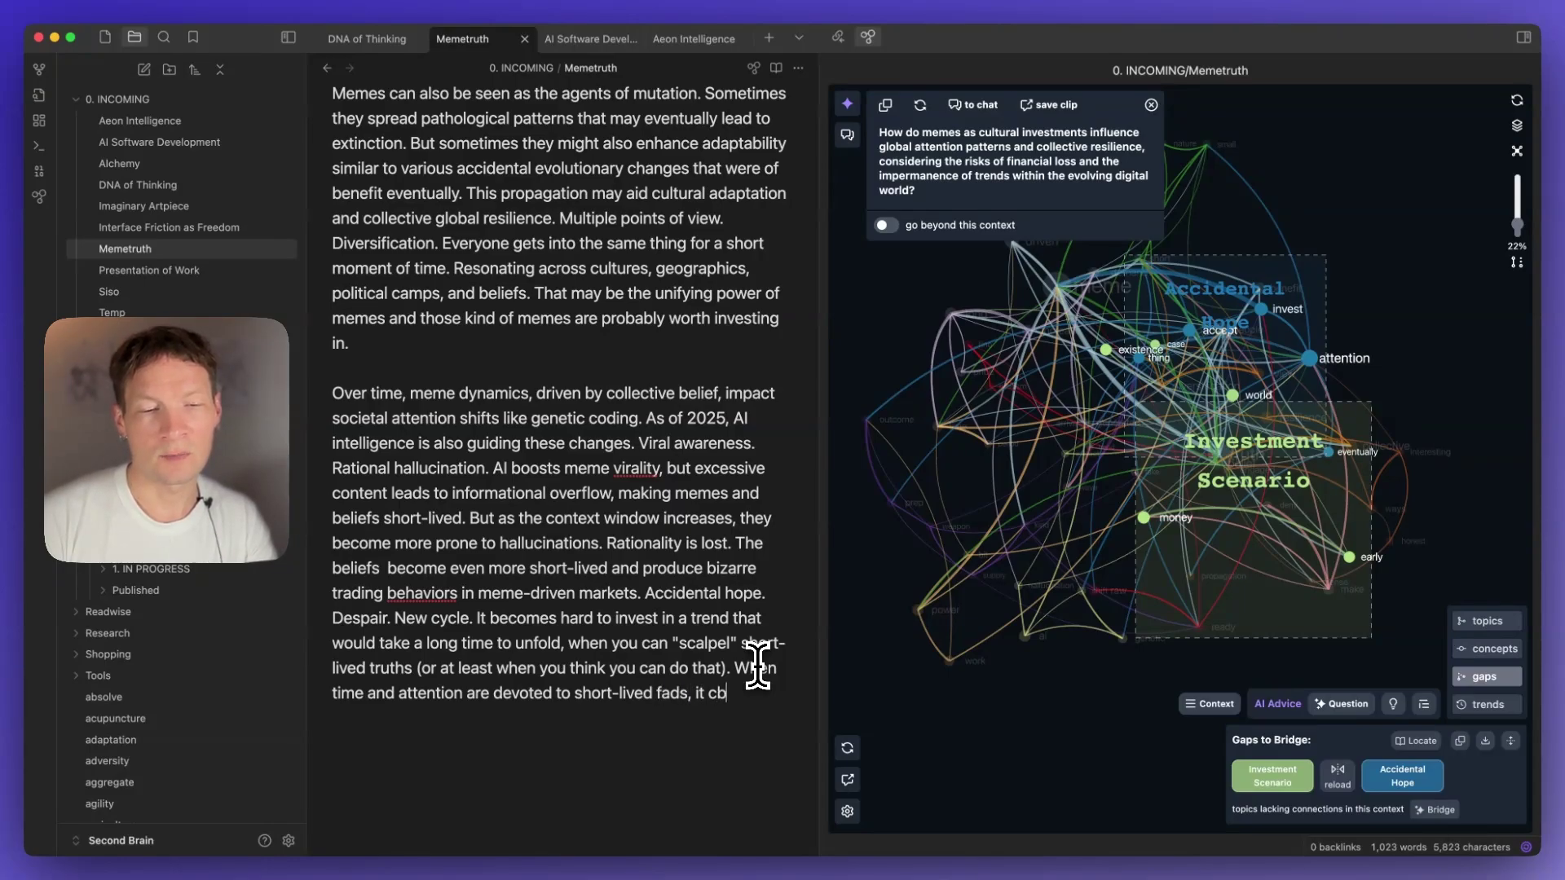
Complete the sentence about short-lived fads with "hard to build sustainable value".
type(" hard to build")
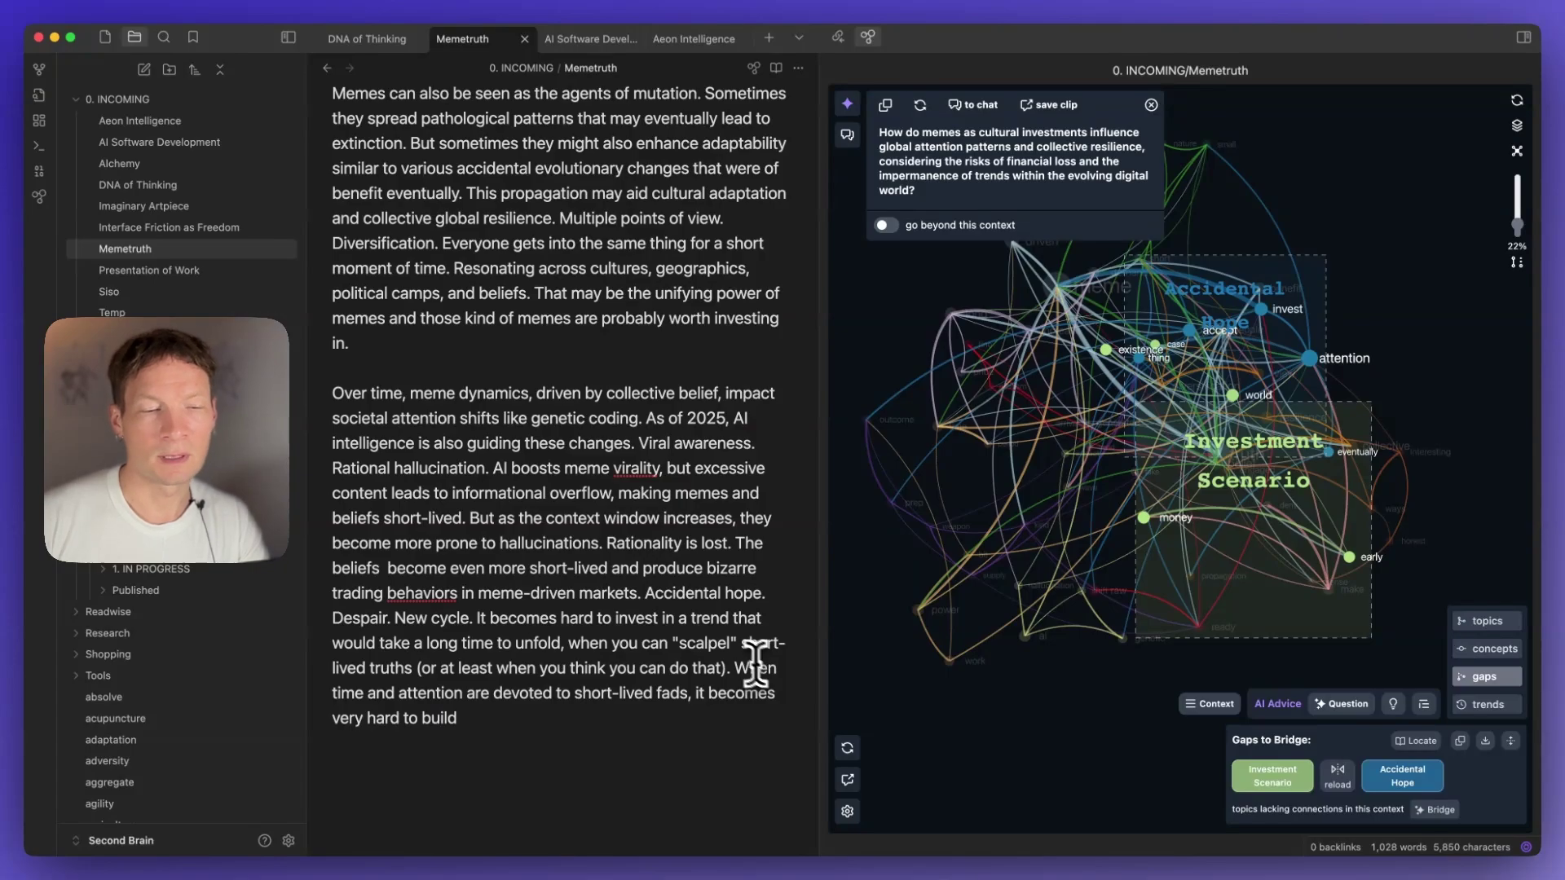
scroll(644, 627, "down", 2)
type("sustainable")
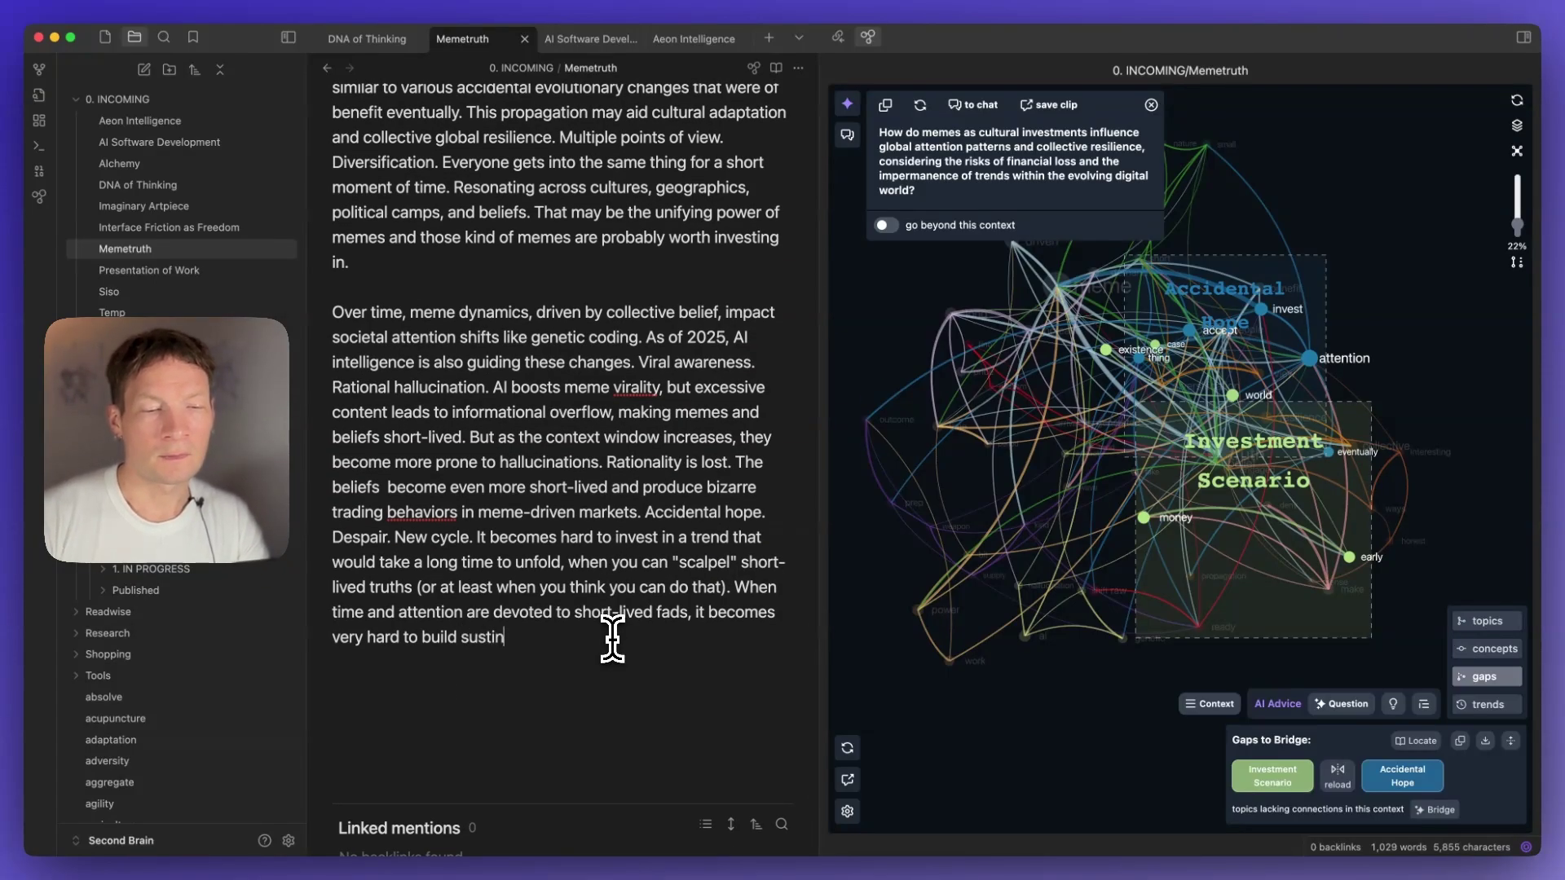
key("BackSpace")
key("BackSpace")
key("BackSpace")
key("BackSpace")
key("BackSpace")
key("BackSpace")
key("BackSpace")
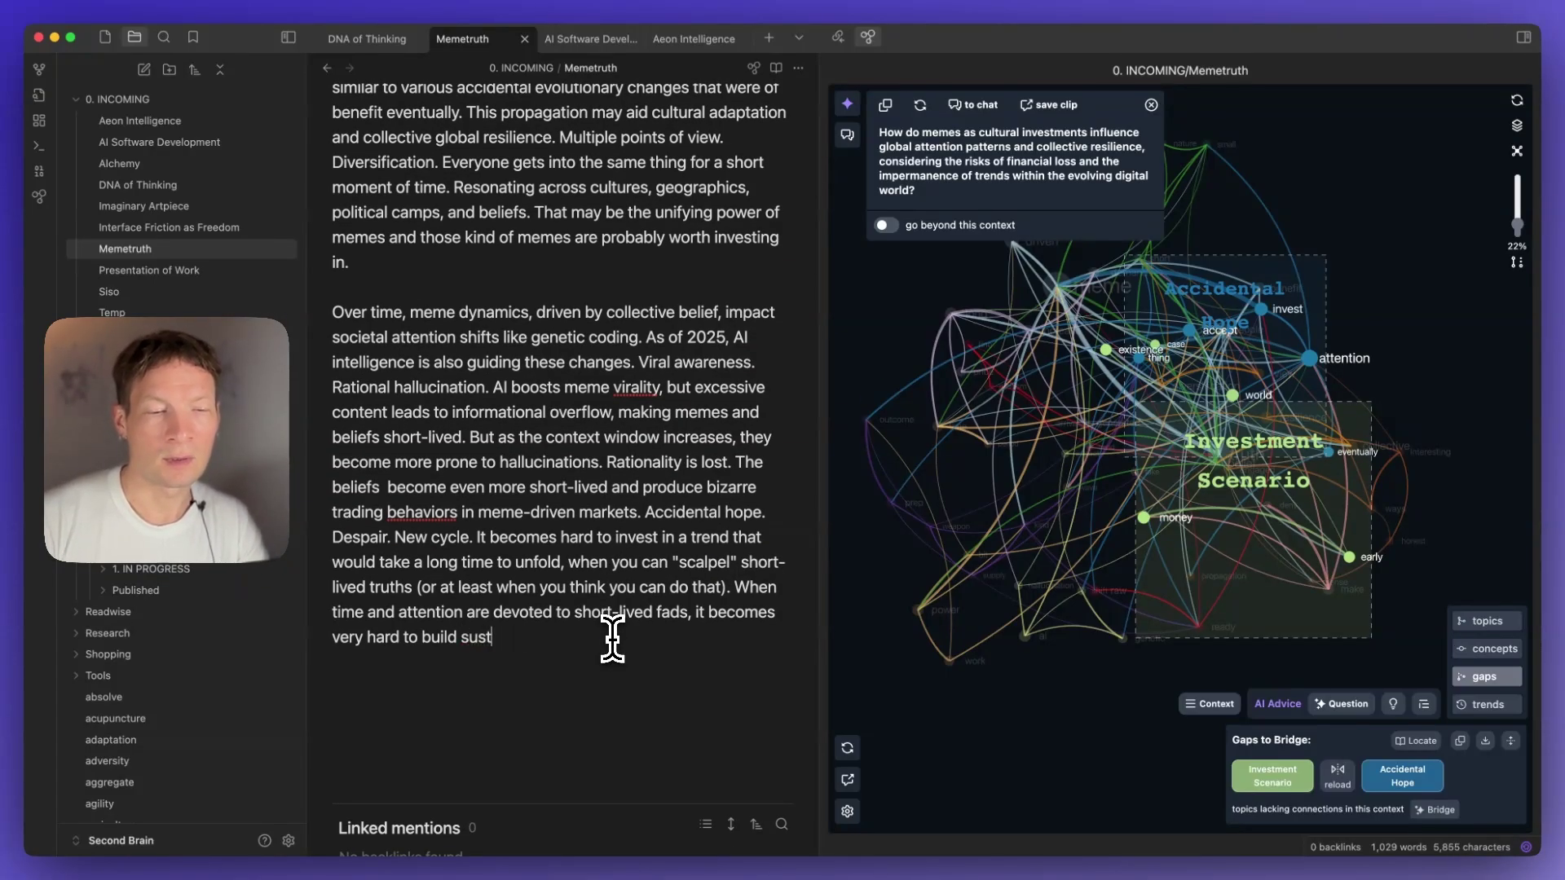
type("tainable value")
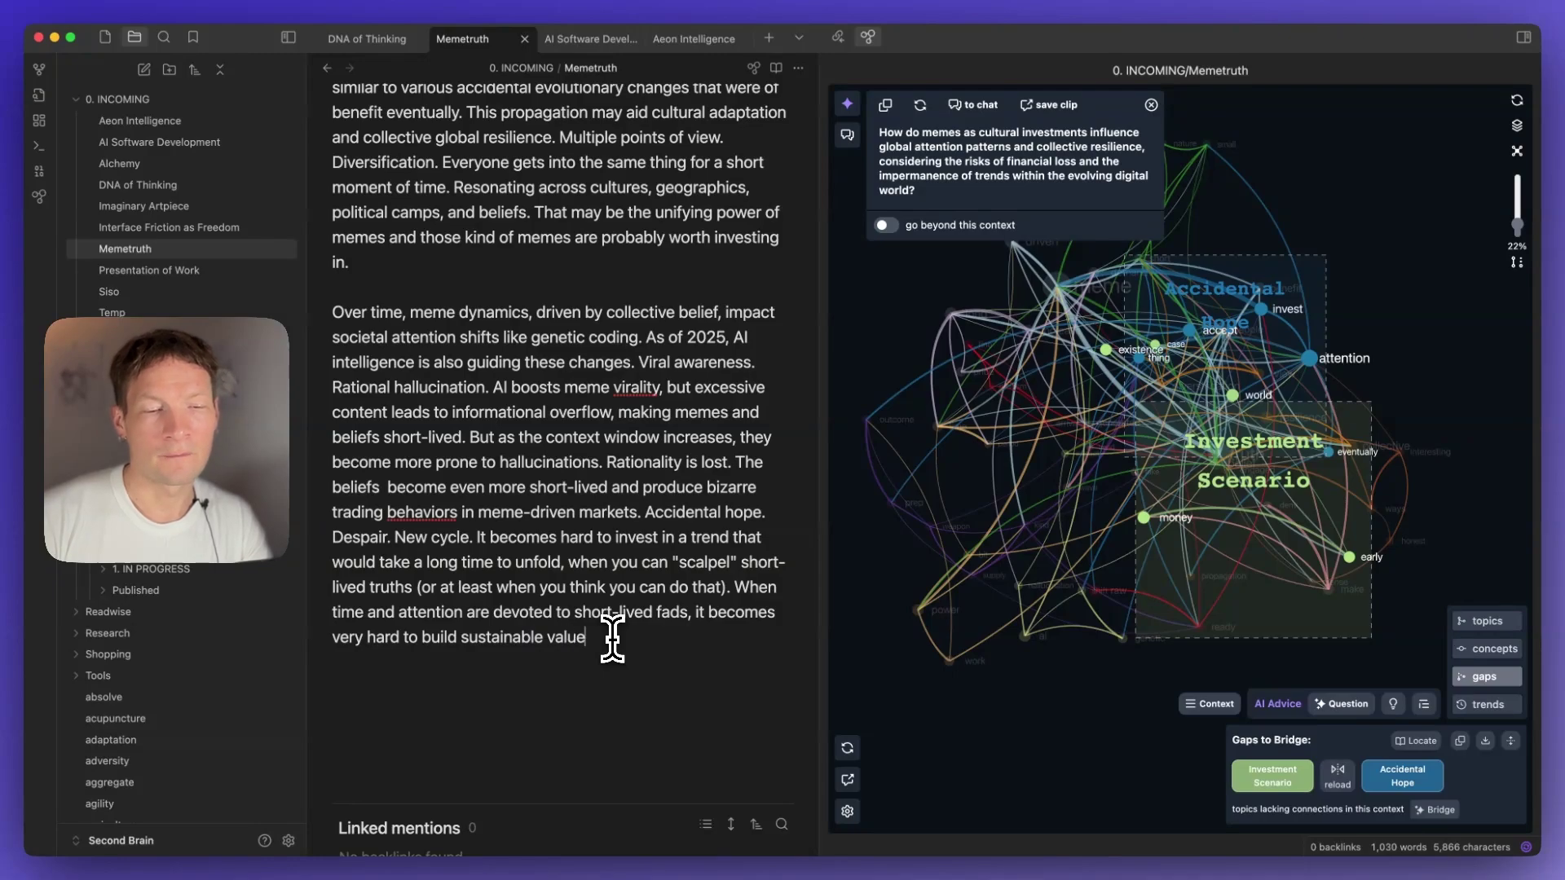
End that sentence and start another with "So either the notion of value changes or we just enter a new world where".
type(". So either the ")
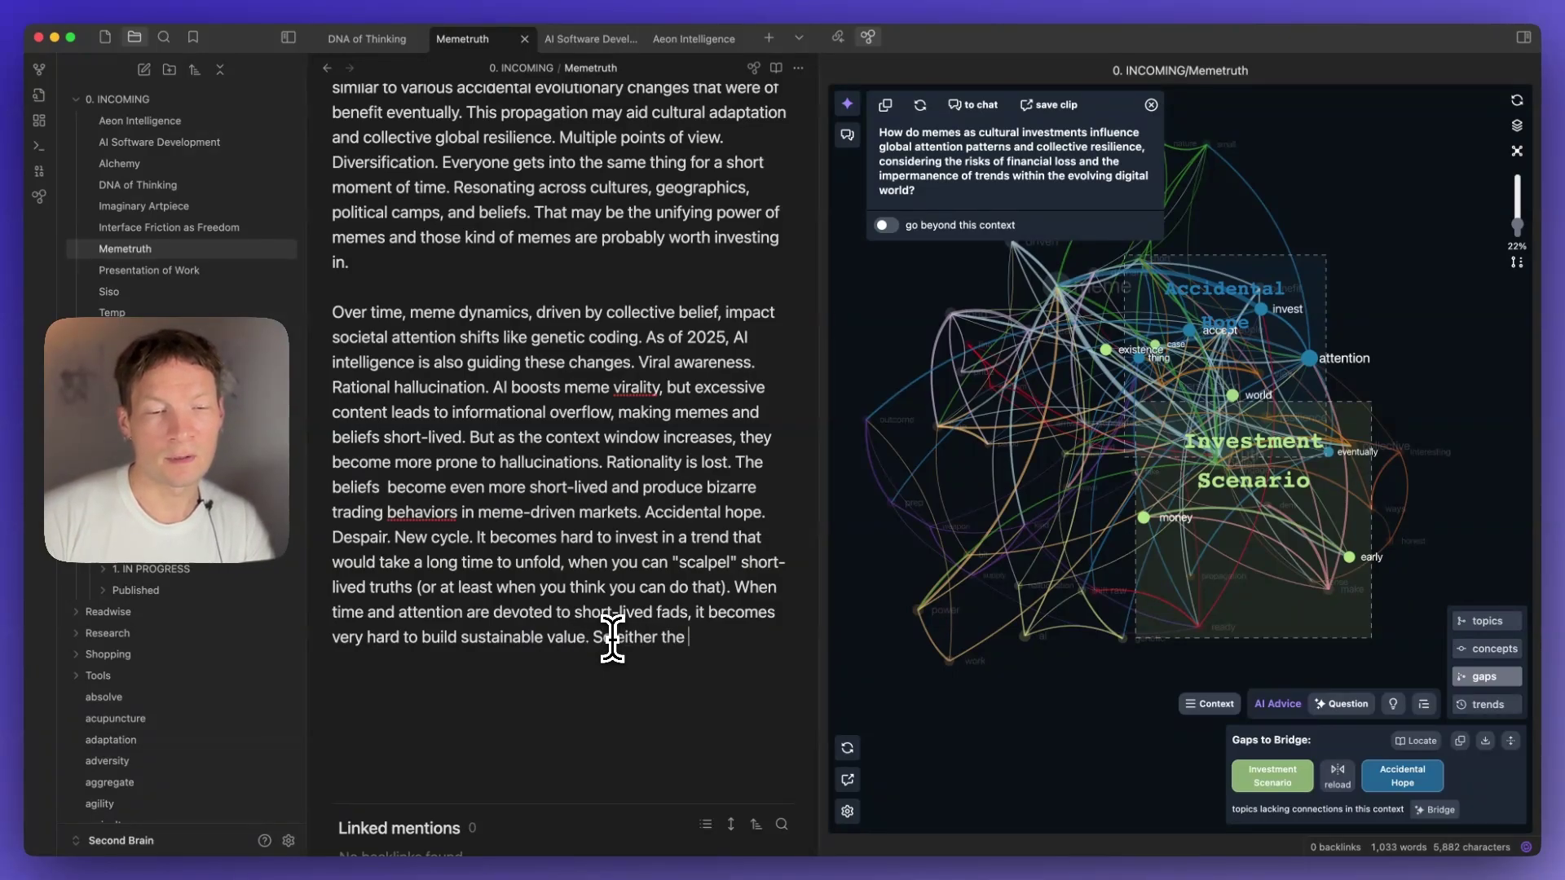
type("notion of value changes")
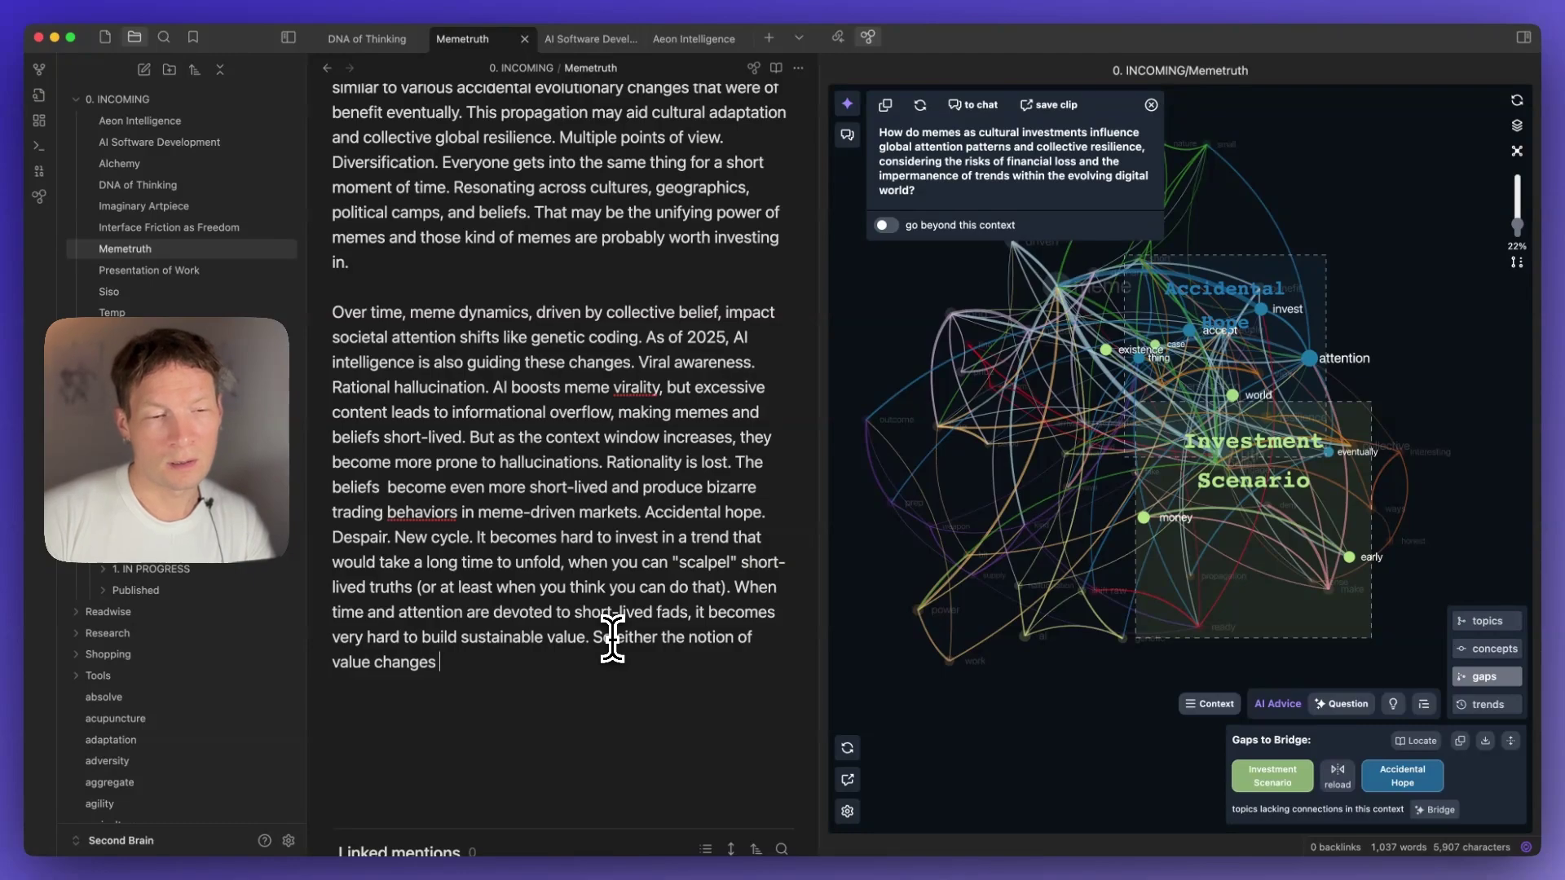
type(" or we just")
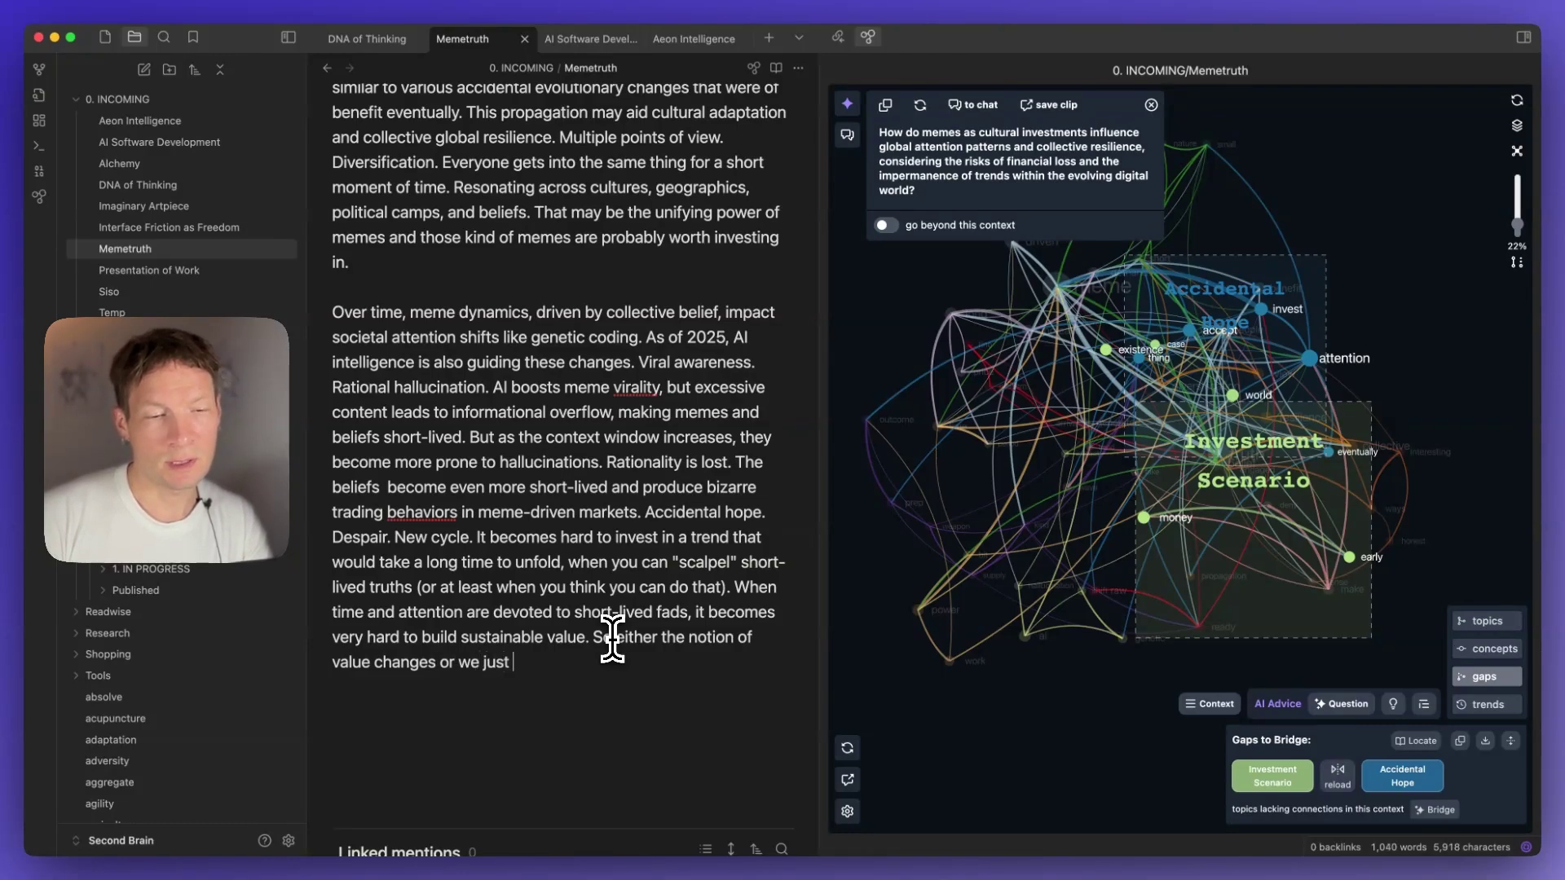
type(" enter a new worl")
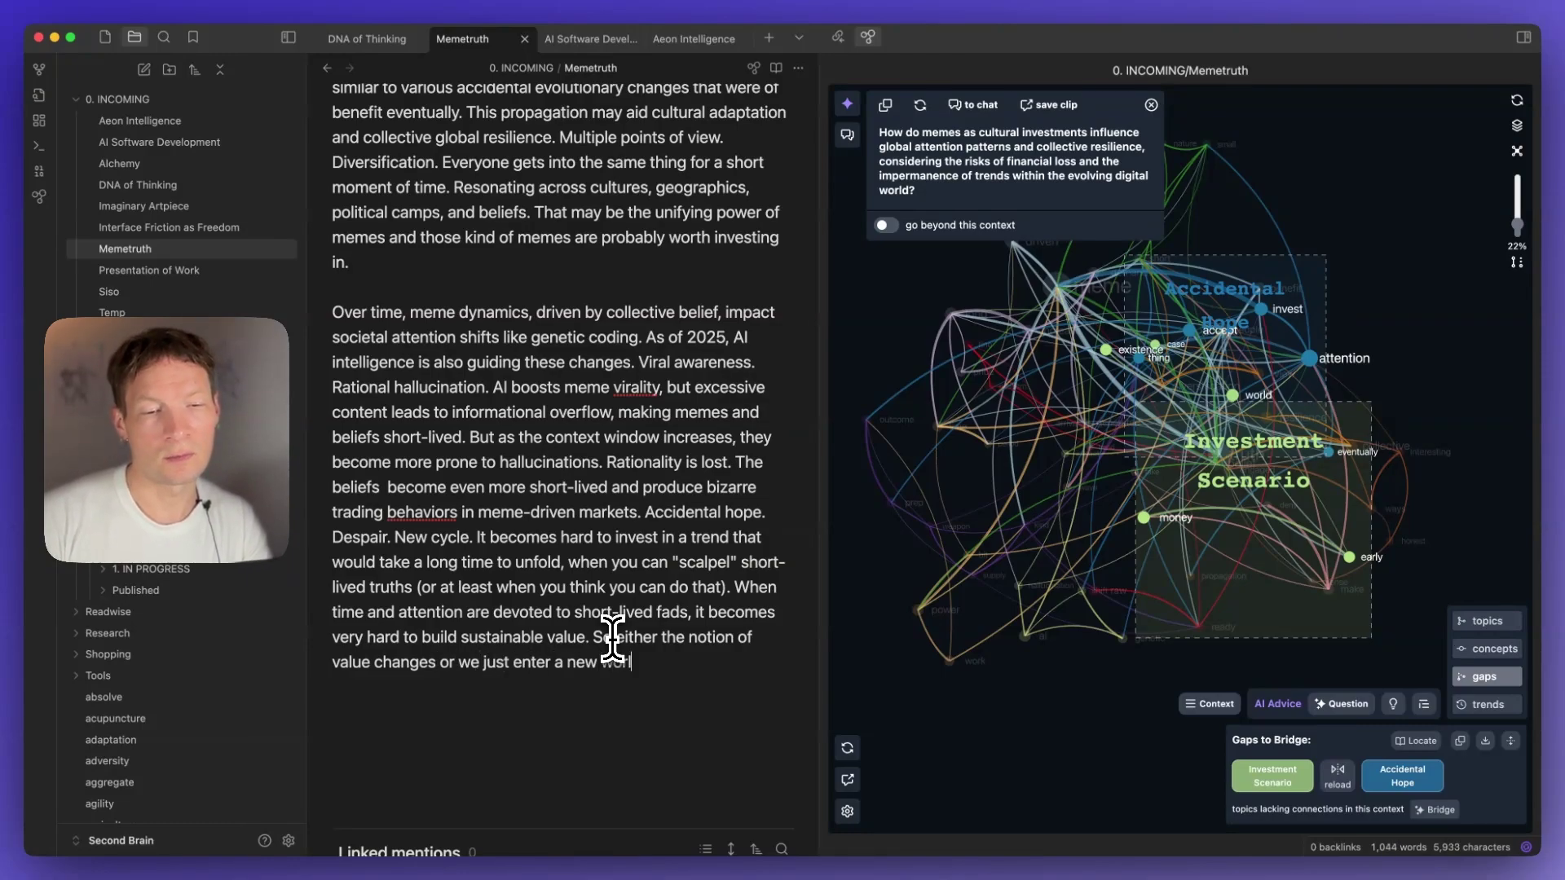
type("d where")
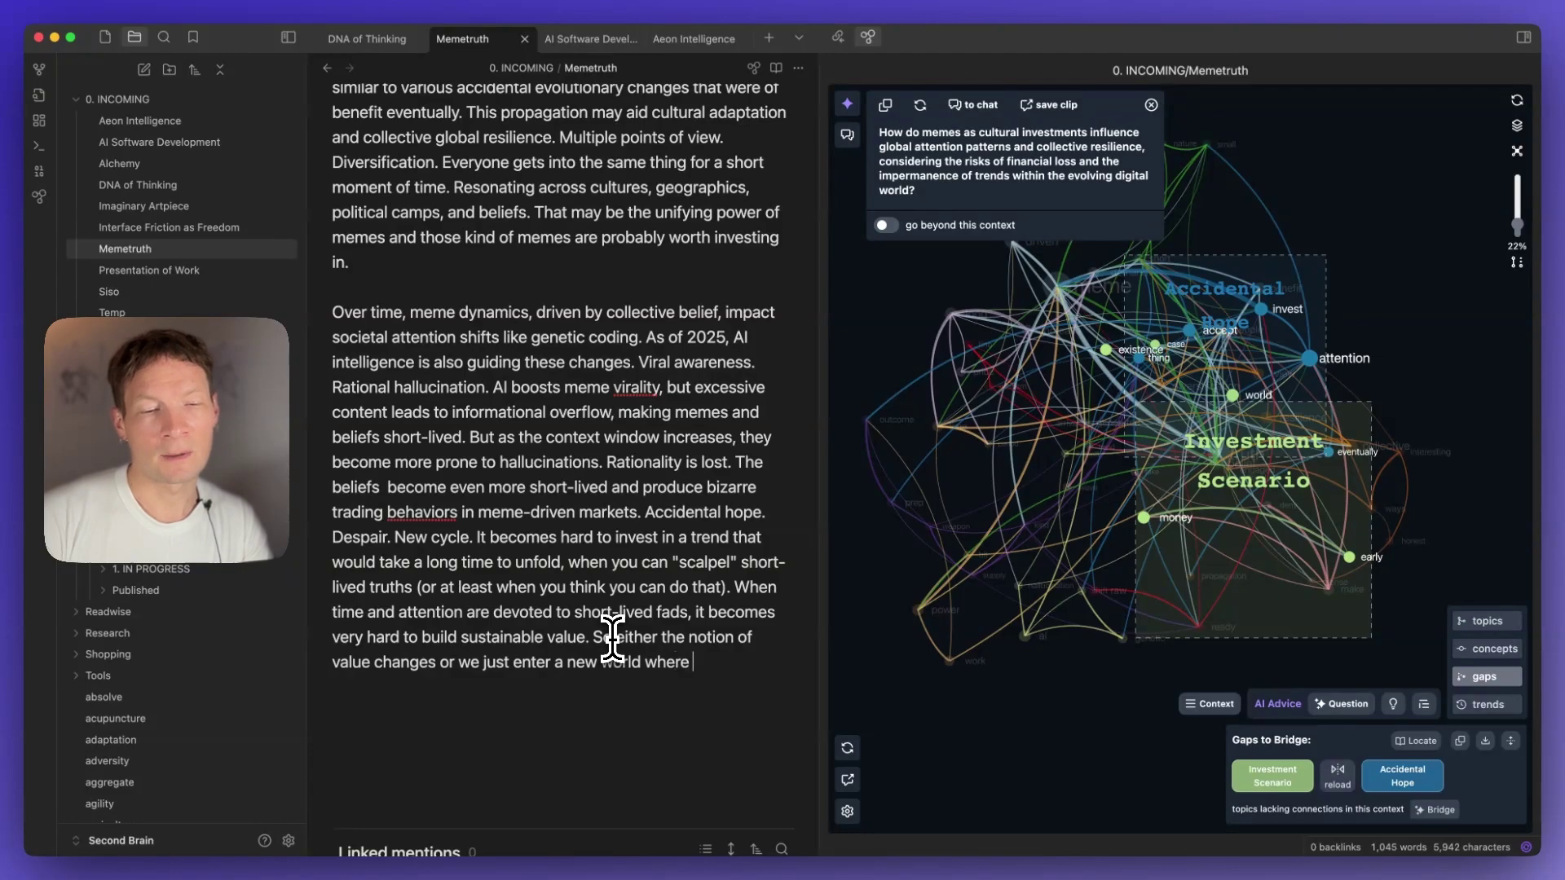
Continue the new-world sentence with "it's more about knowing how to "play" the fast changing world rather than".
type(" it's")
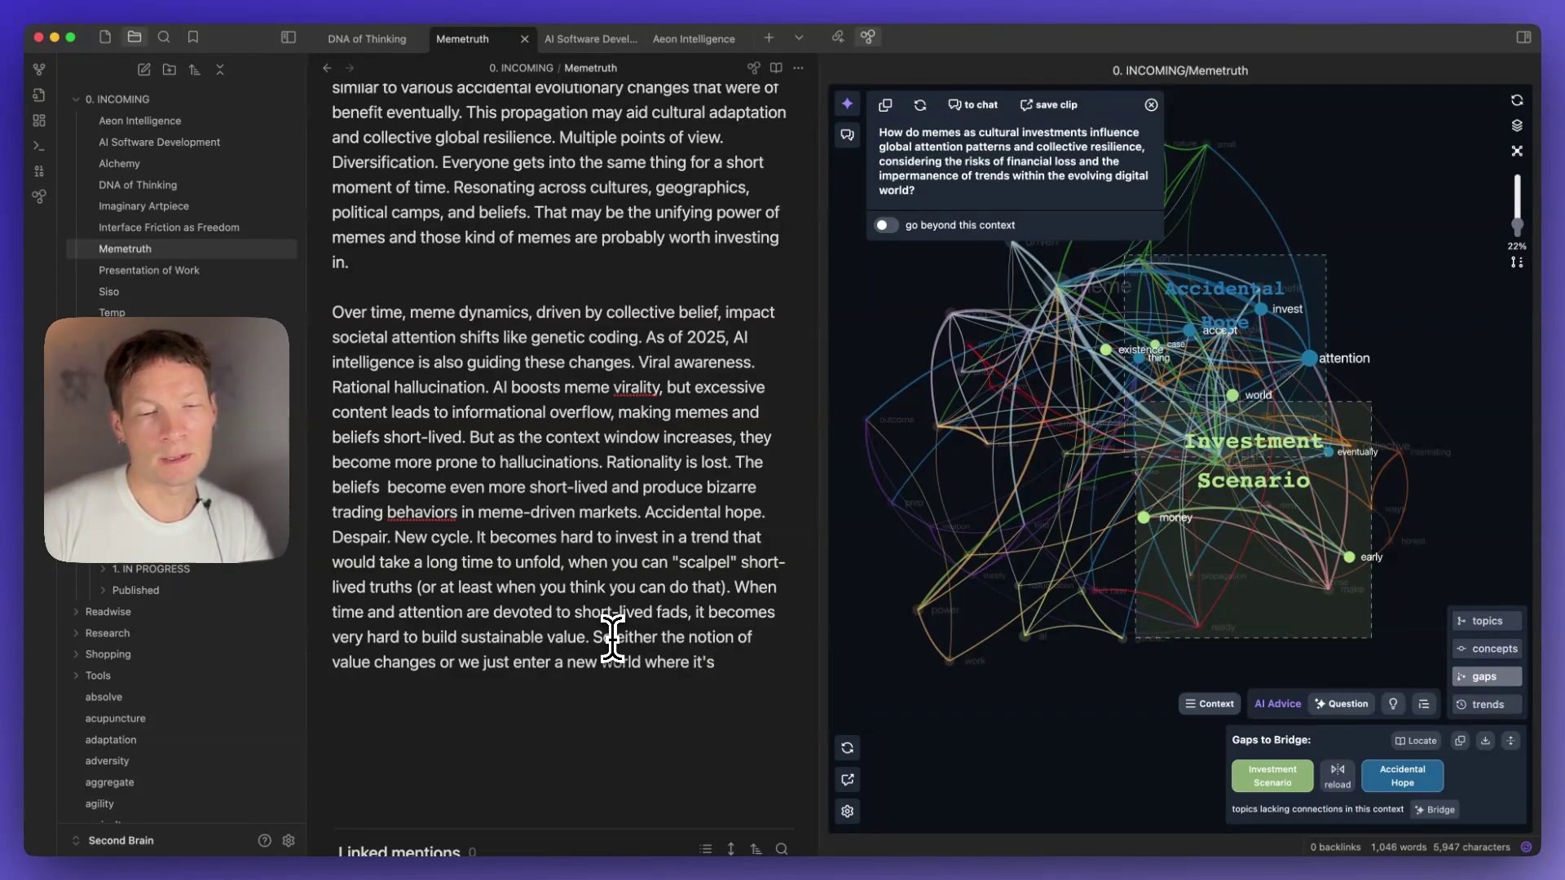
type(" more about")
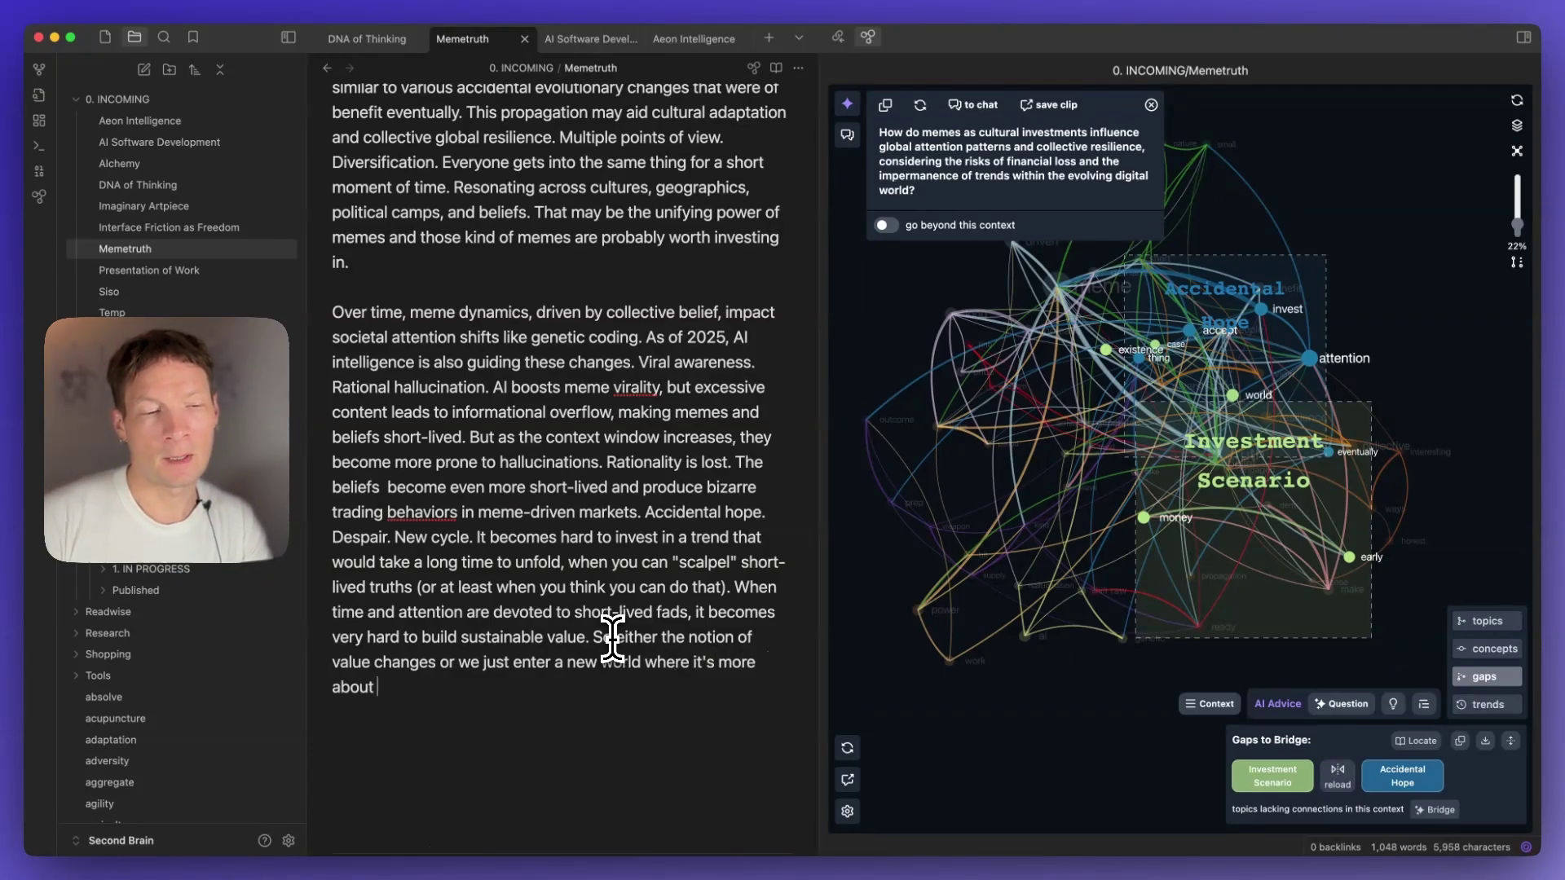
type("knowing how ")
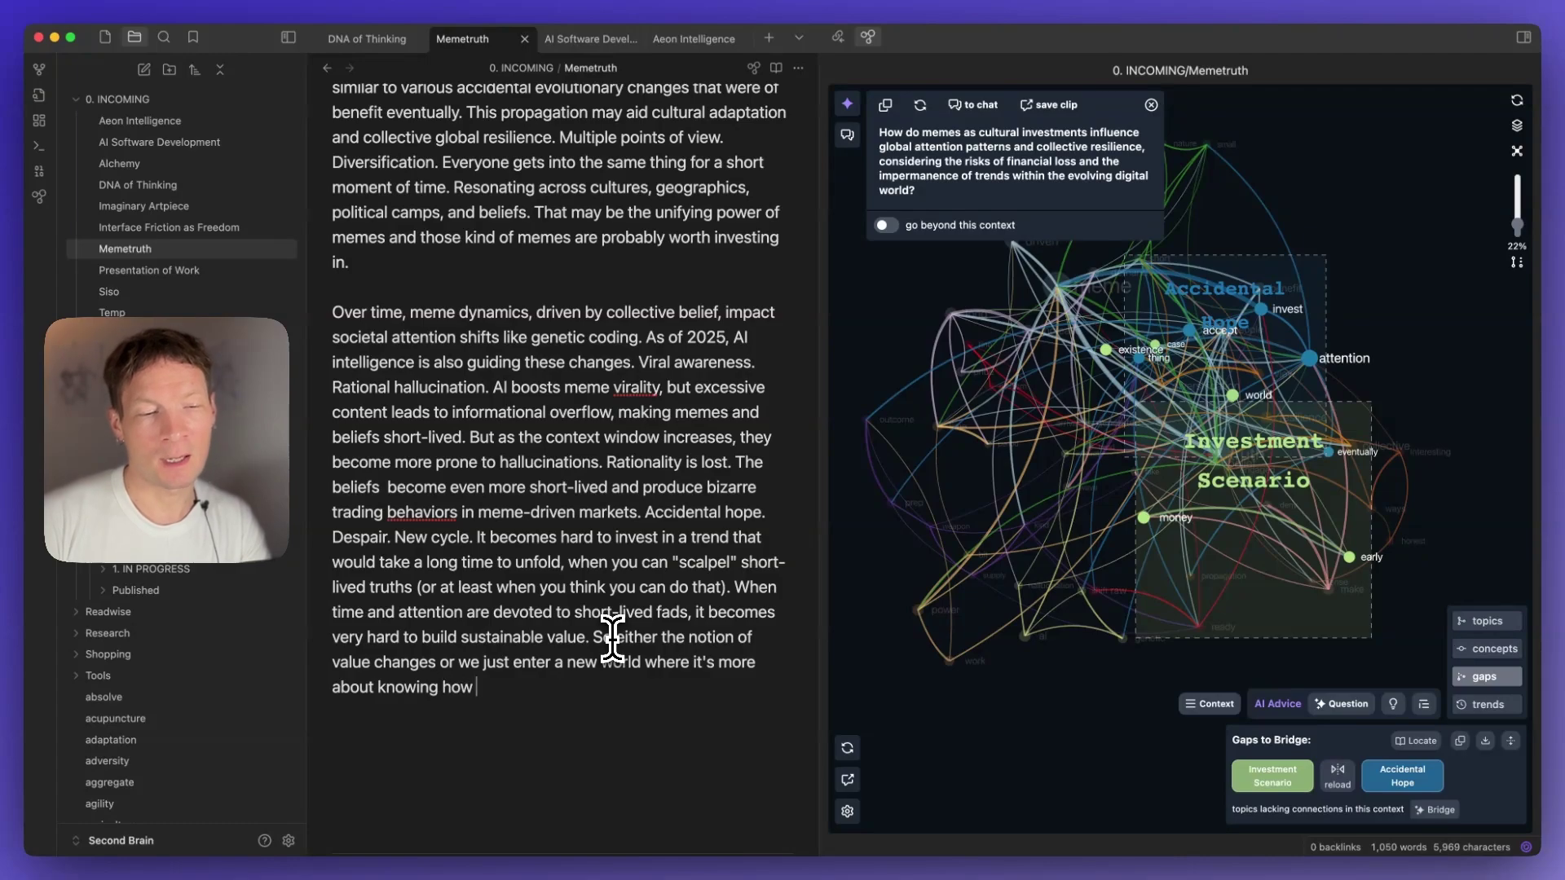
type("to \"play")
type(" the ")
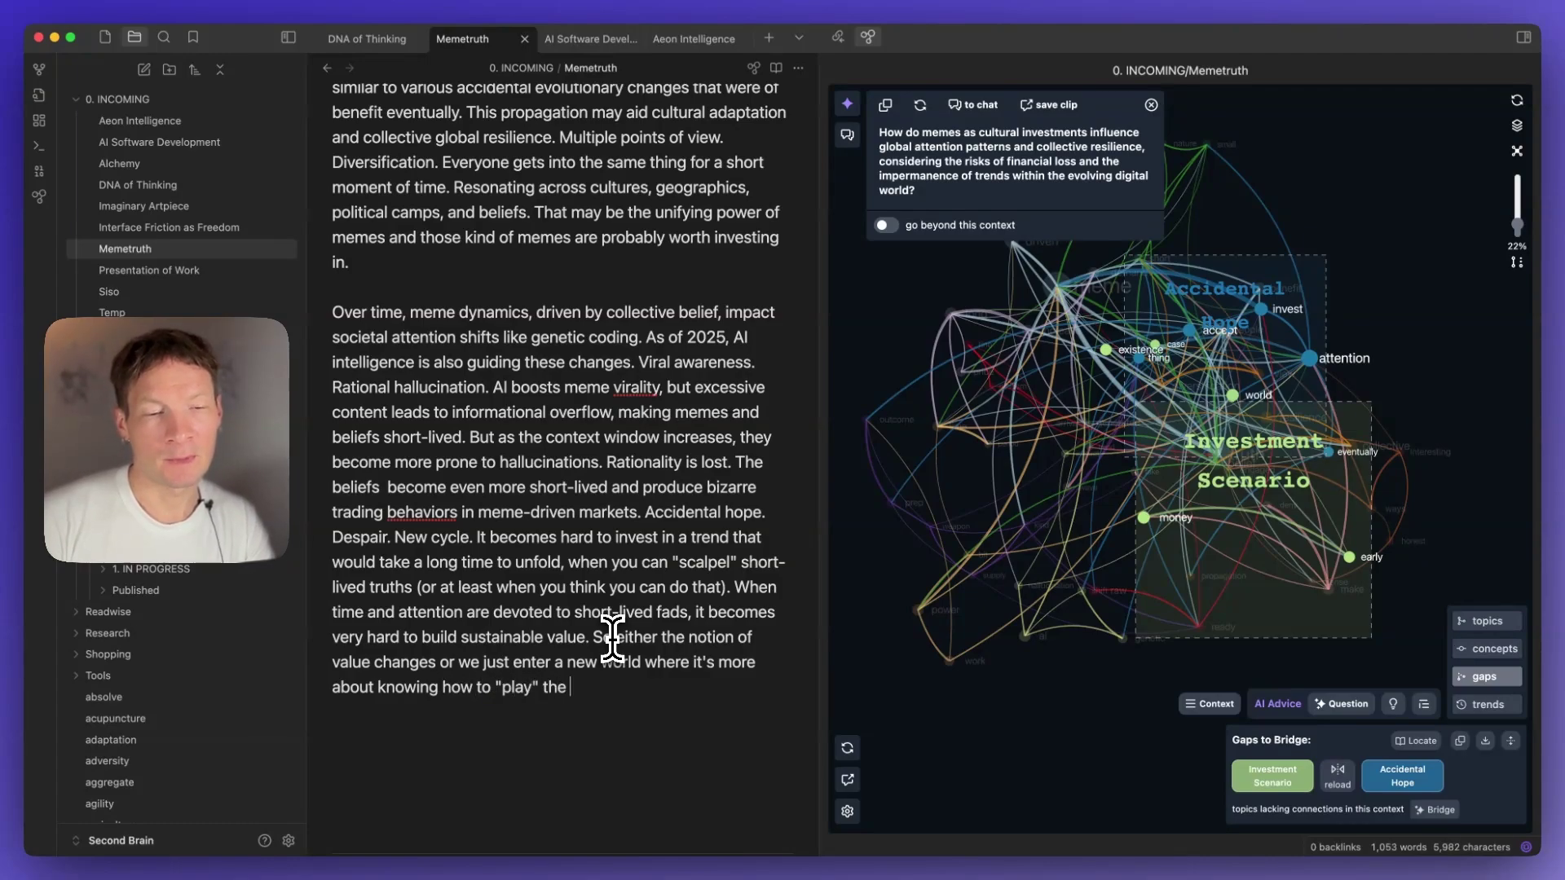
type("fast")
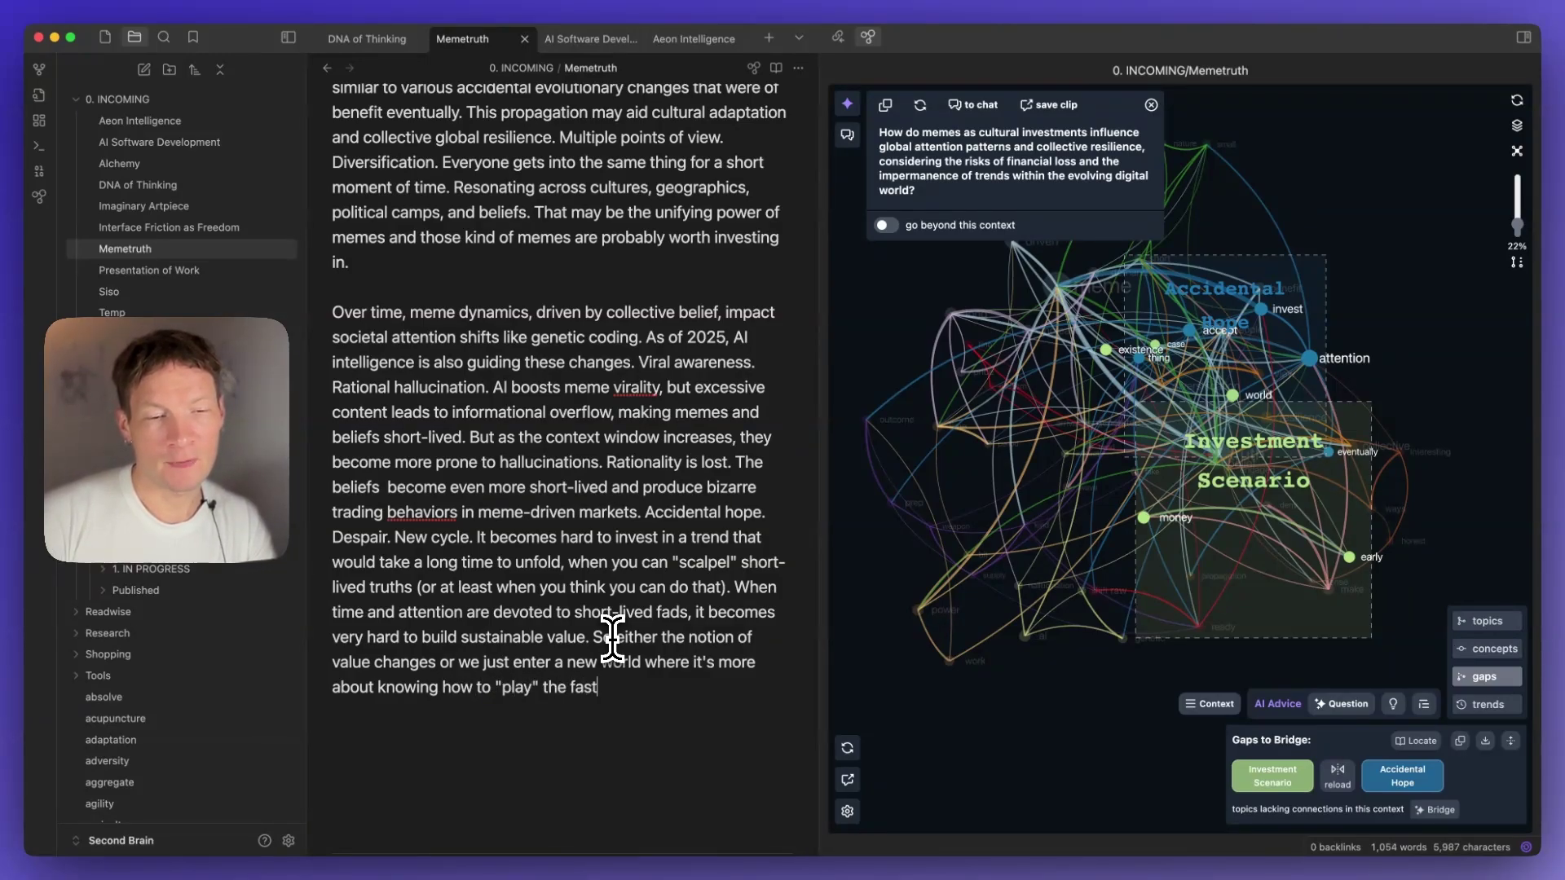
type(" changing")
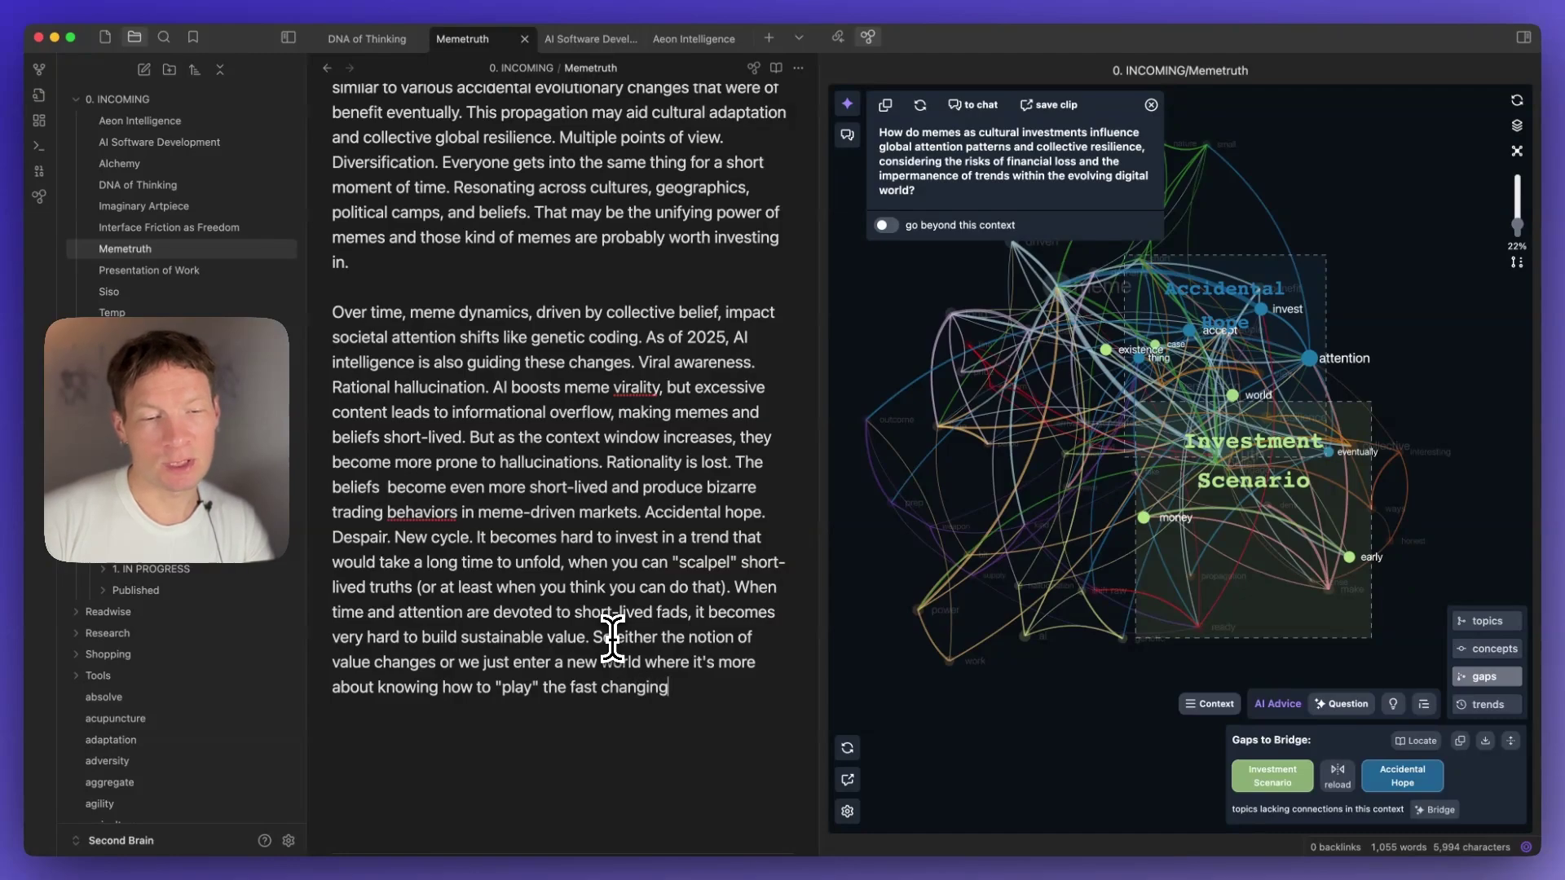
type(" world rather than")
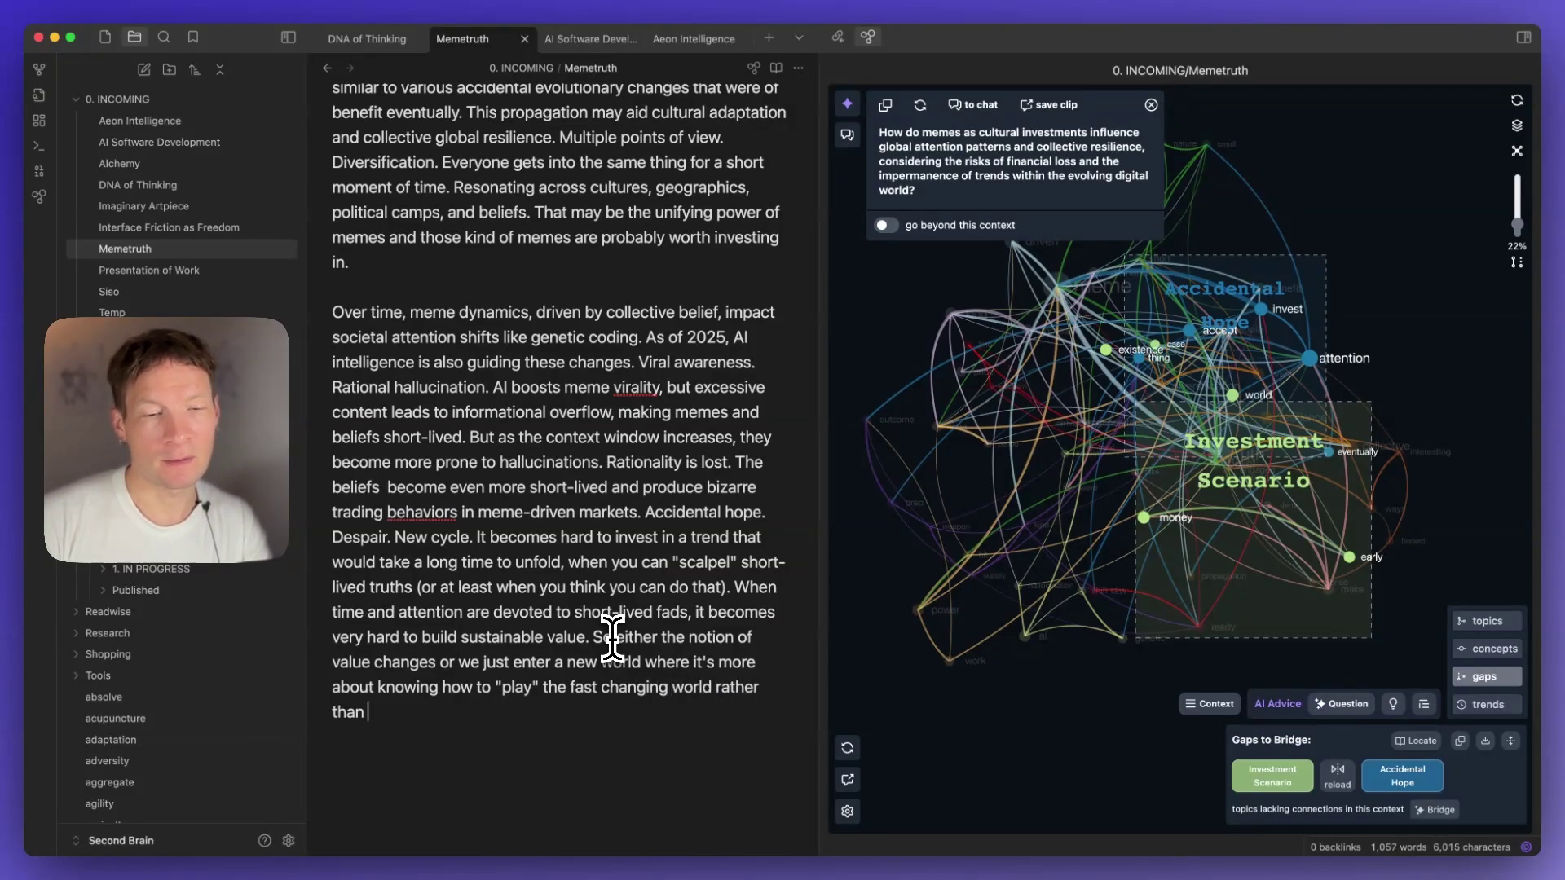
Finish the closing paragraph with "contribute to it in a way that is bringing consistent value.".
type(" continuou")
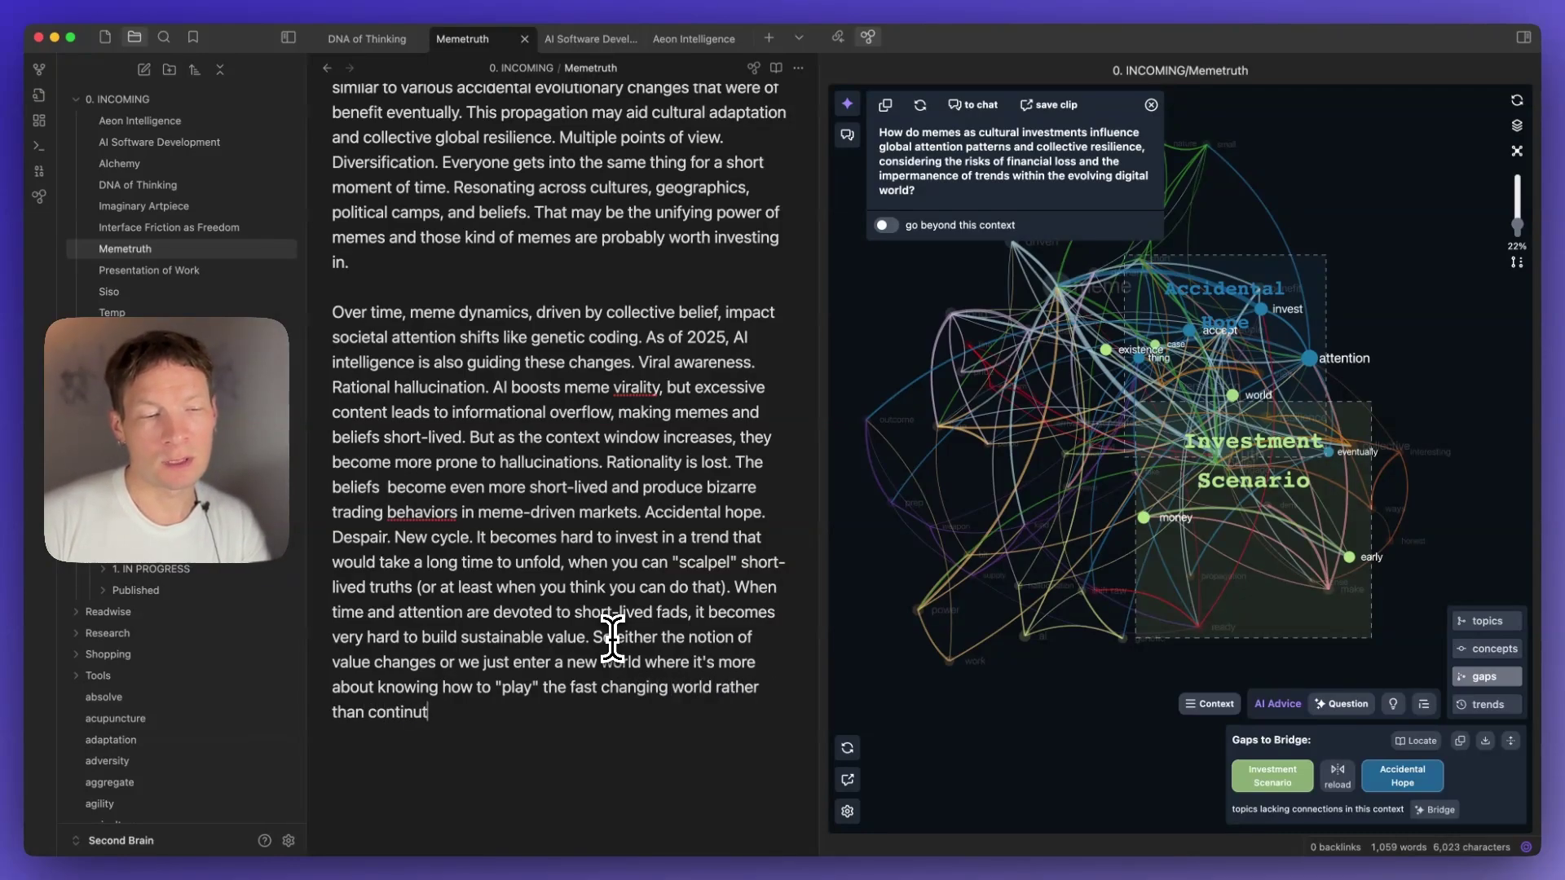
key("BackSpace")
key("BackSpace")
key("BackSpace")
key("BackSpace")
key("BackSpace")
type("ing world rather than contr")
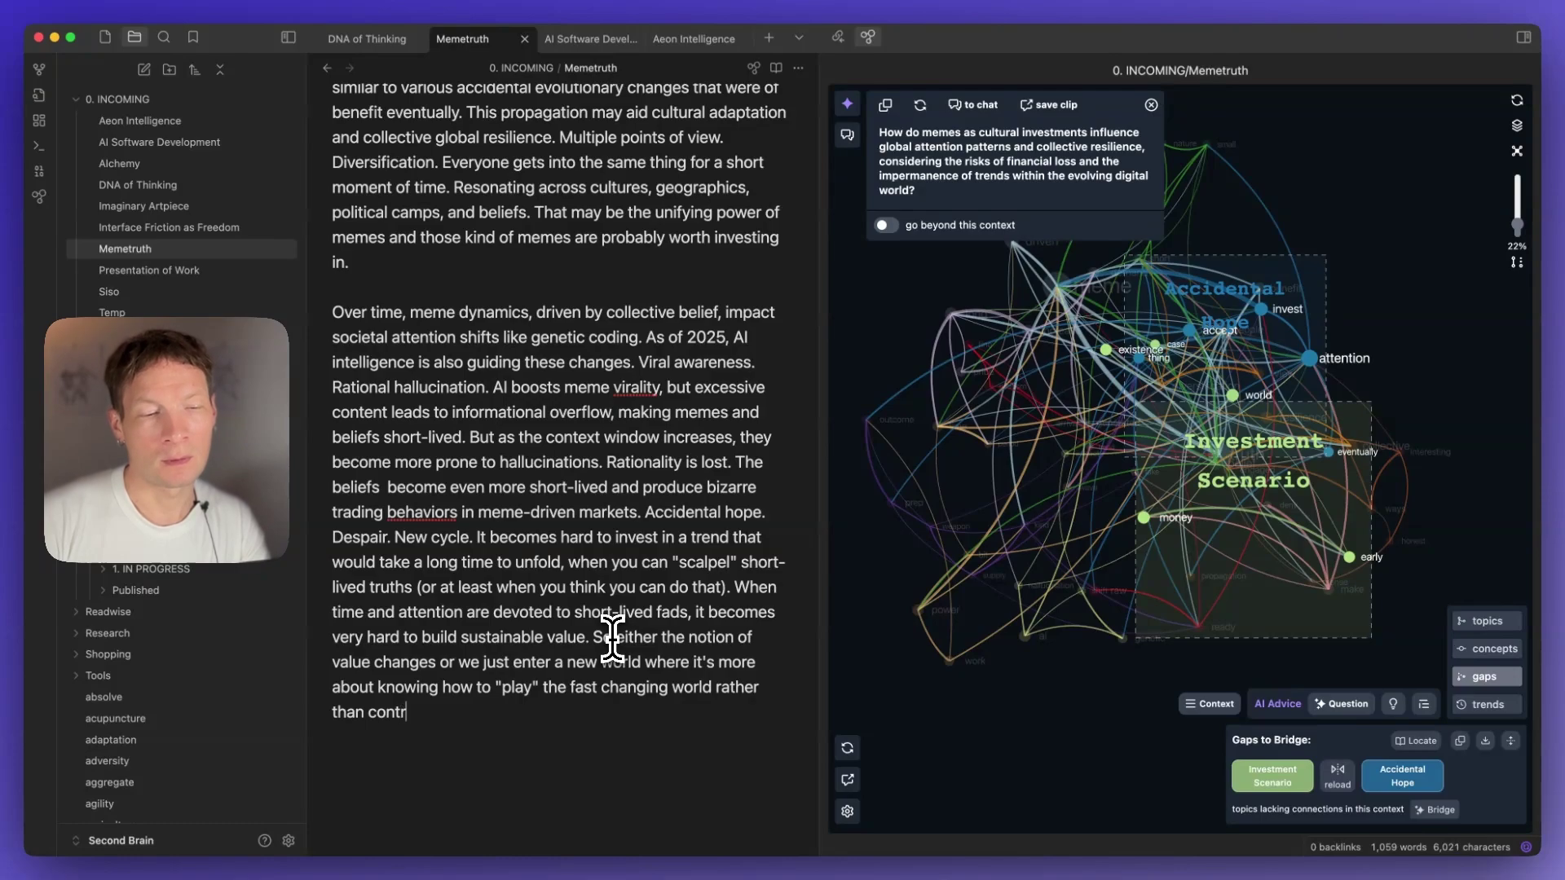
type("ibute to it in a way")
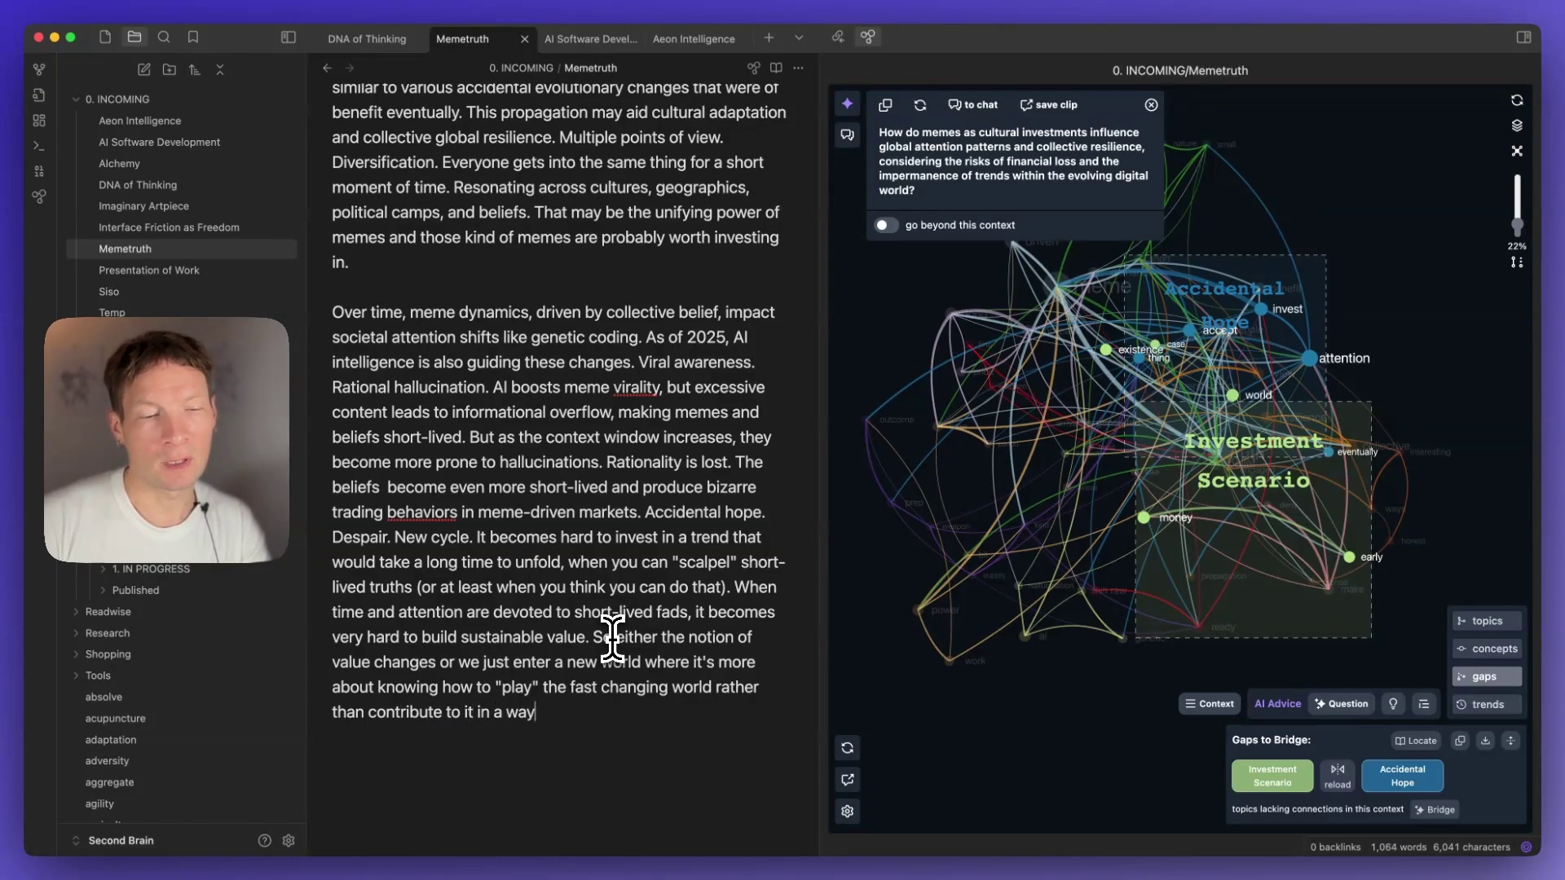
type(" that ")
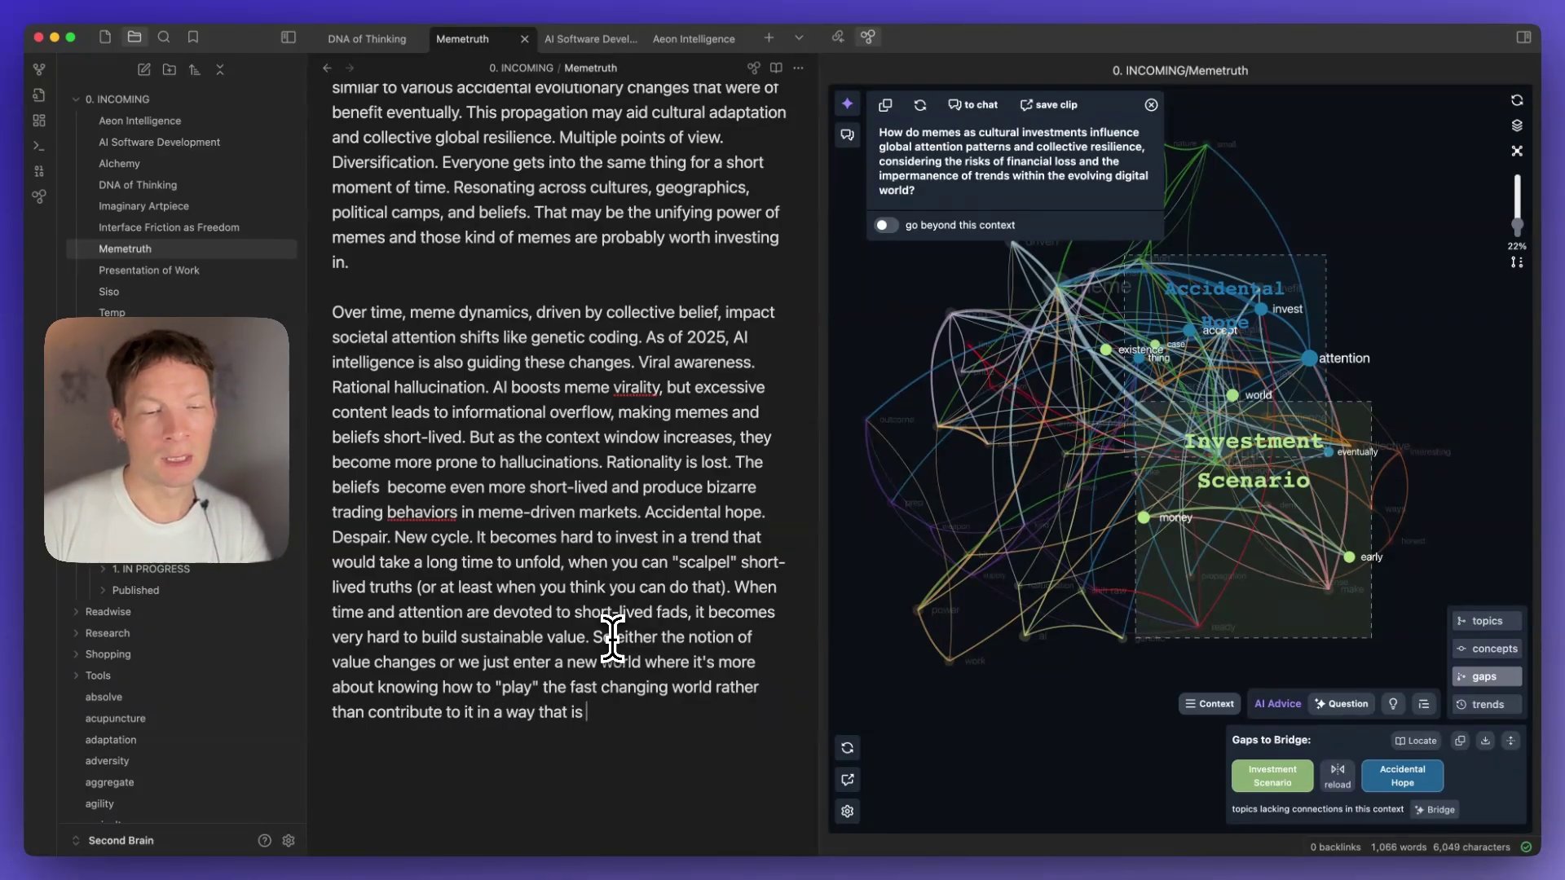
type("is")
scroll(590, 570, "down", 3)
type("bring")
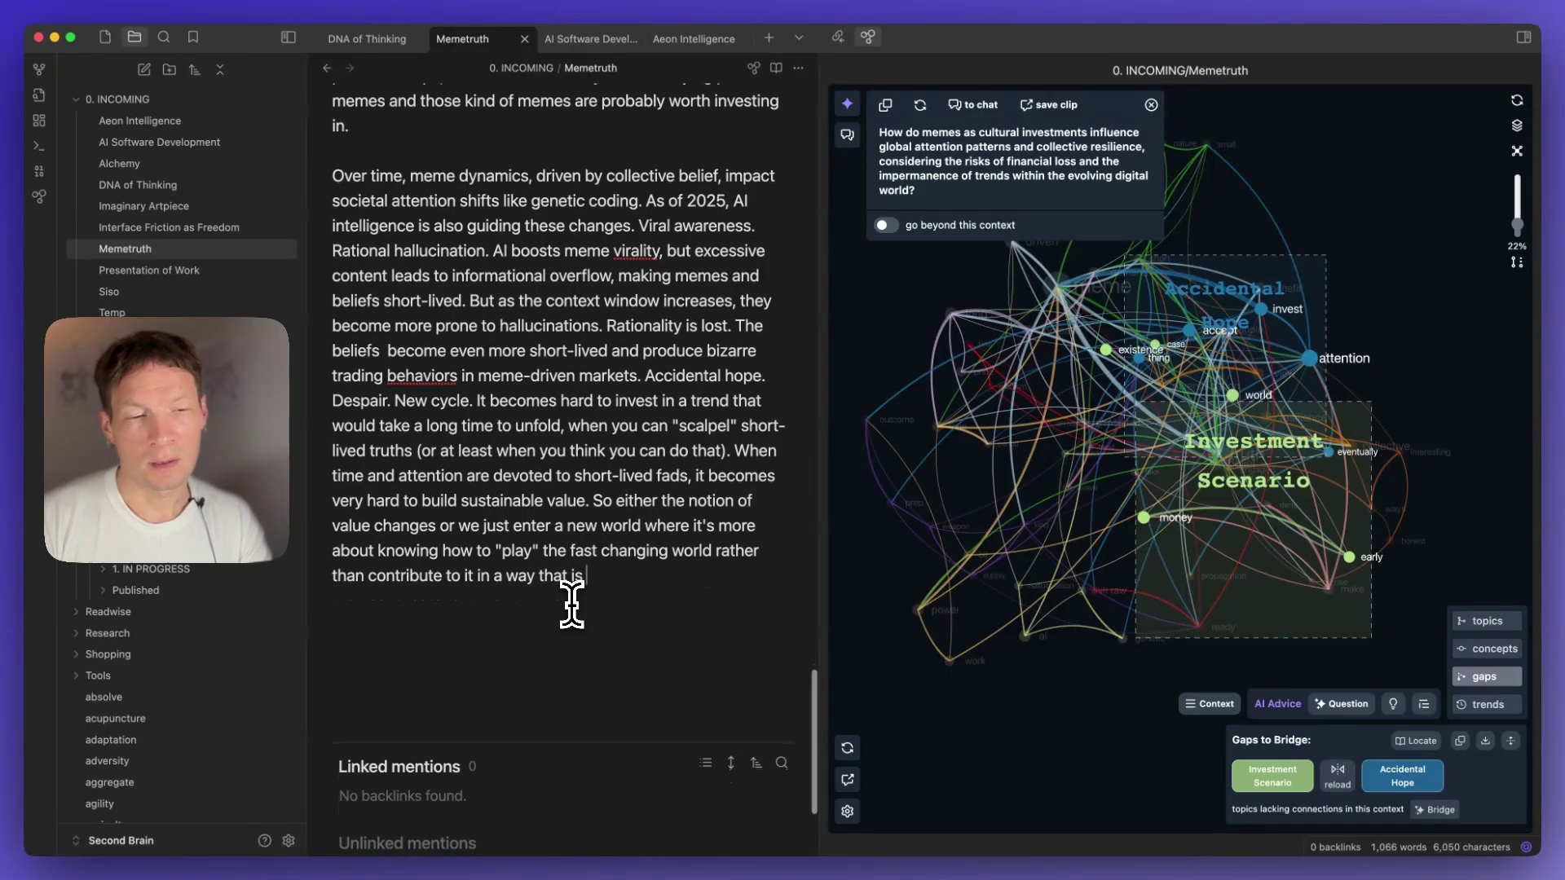
type("ing")
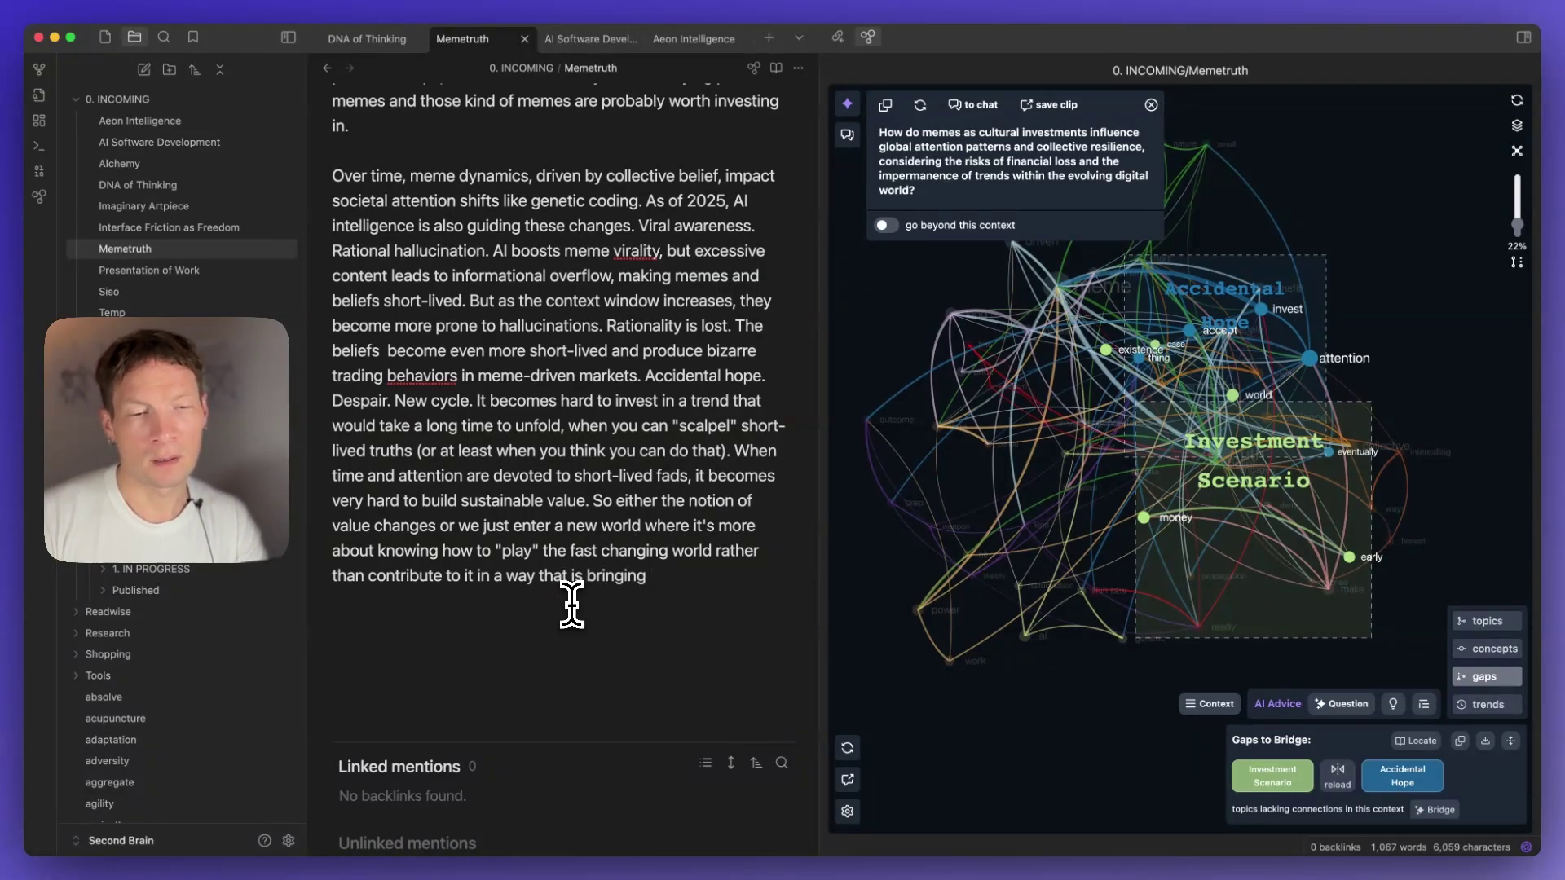
type(" consis")
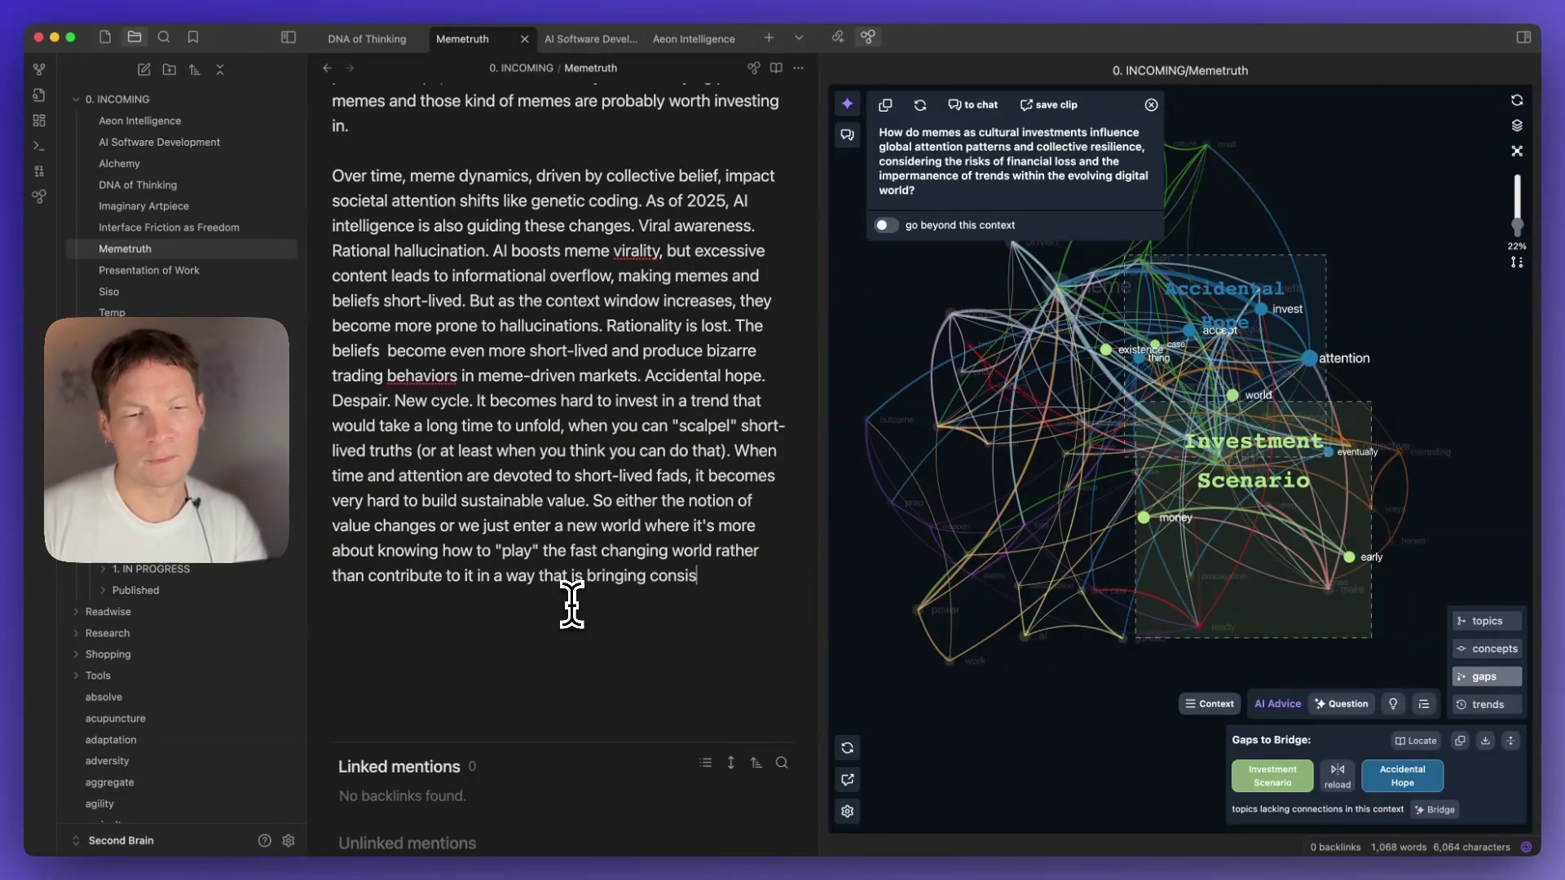
type("tent value.")
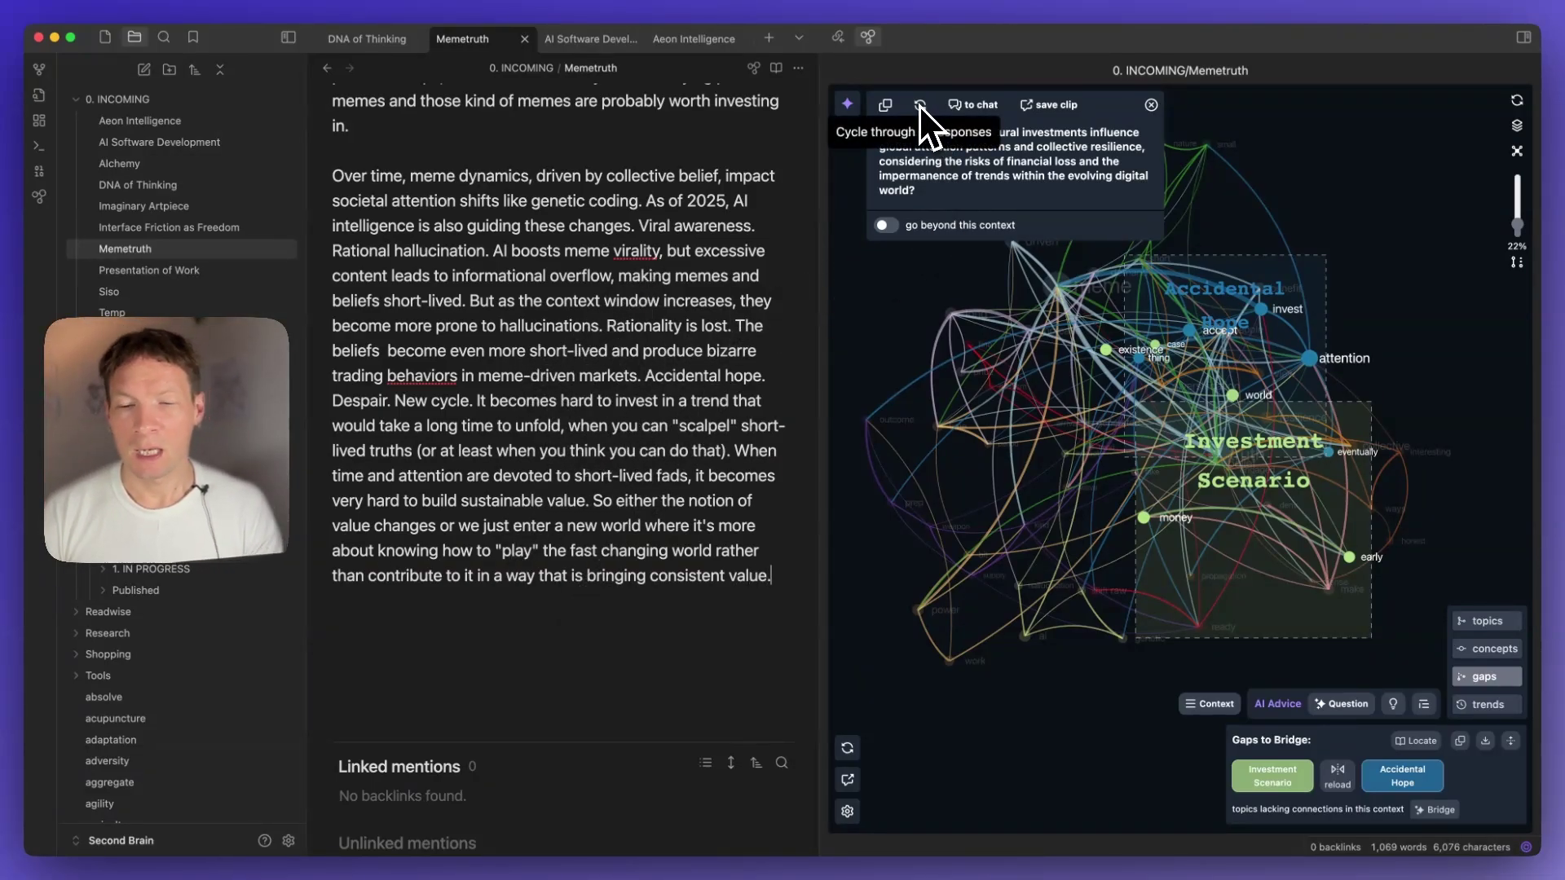
Load a different topical gap in the InfraNodus graph and generate an AI question for bridging it.
left_click(1337, 773)
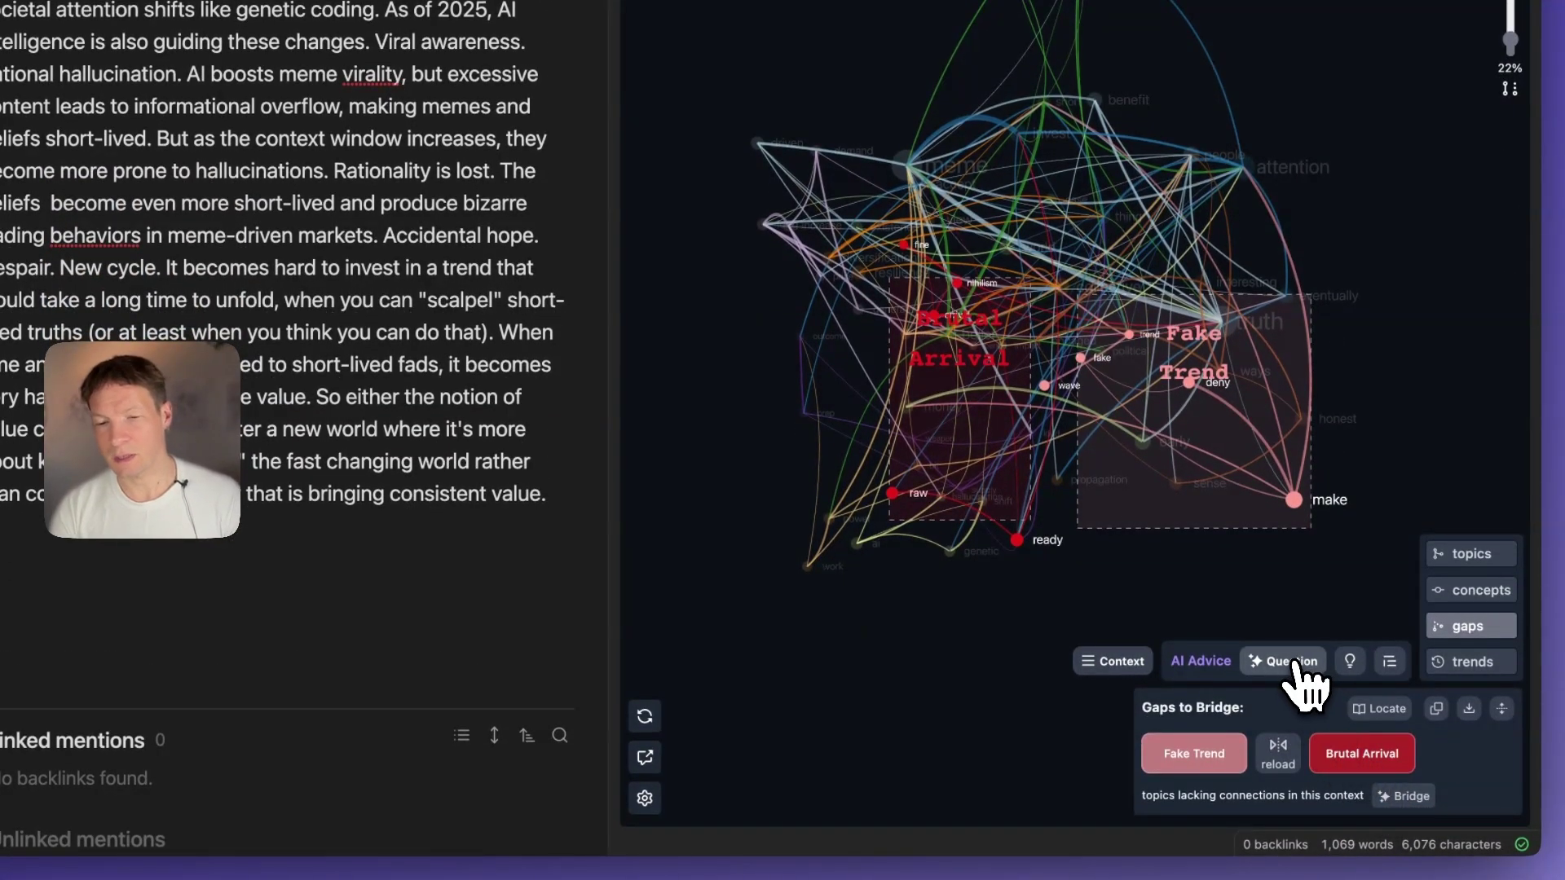
left_click(1296, 664)
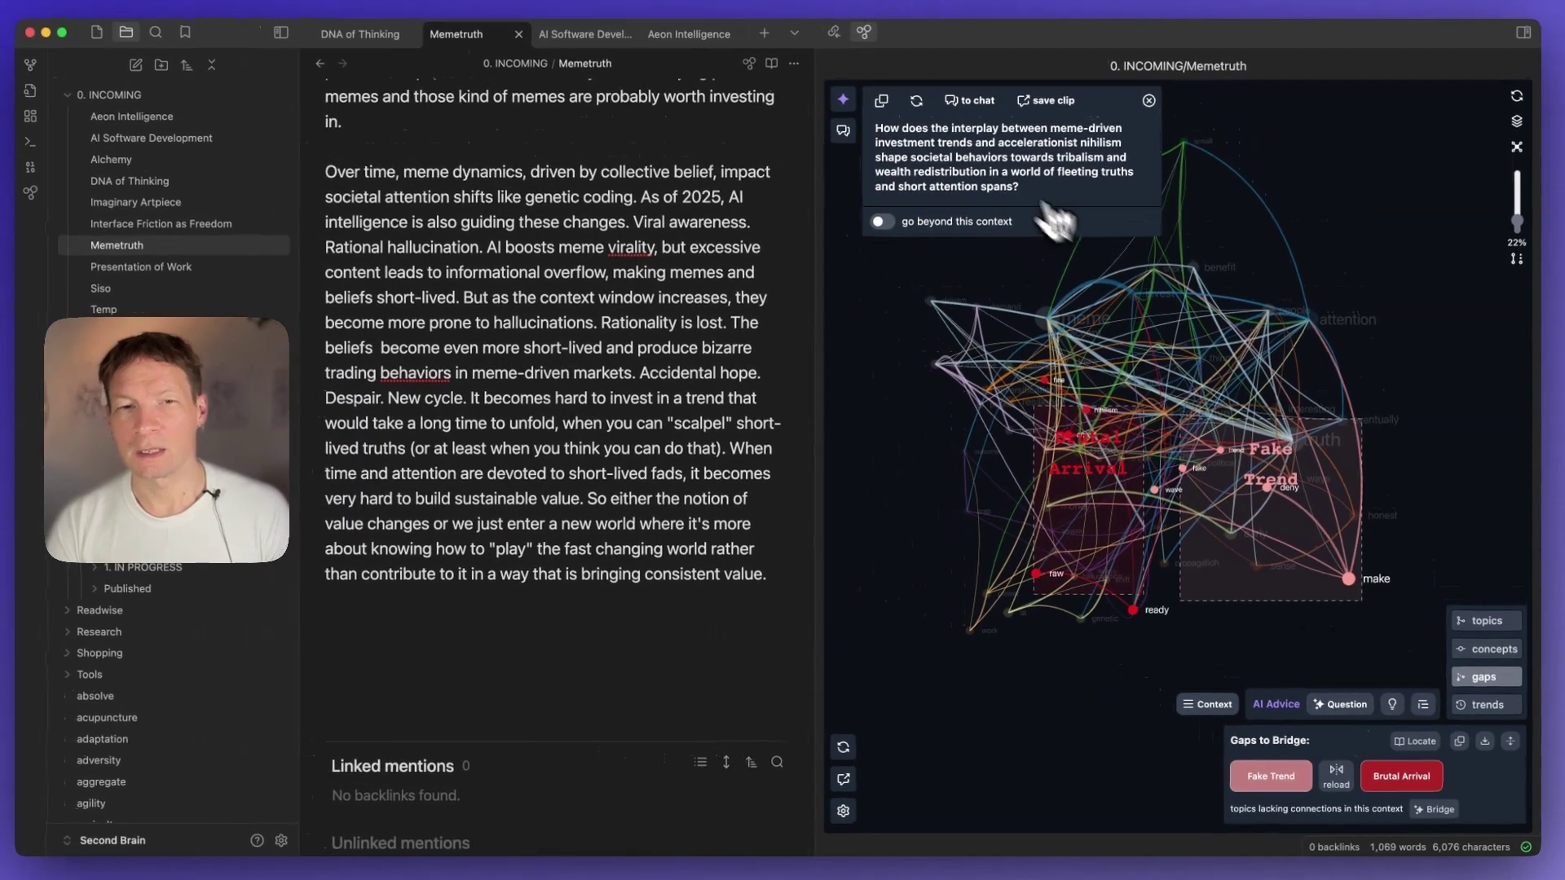
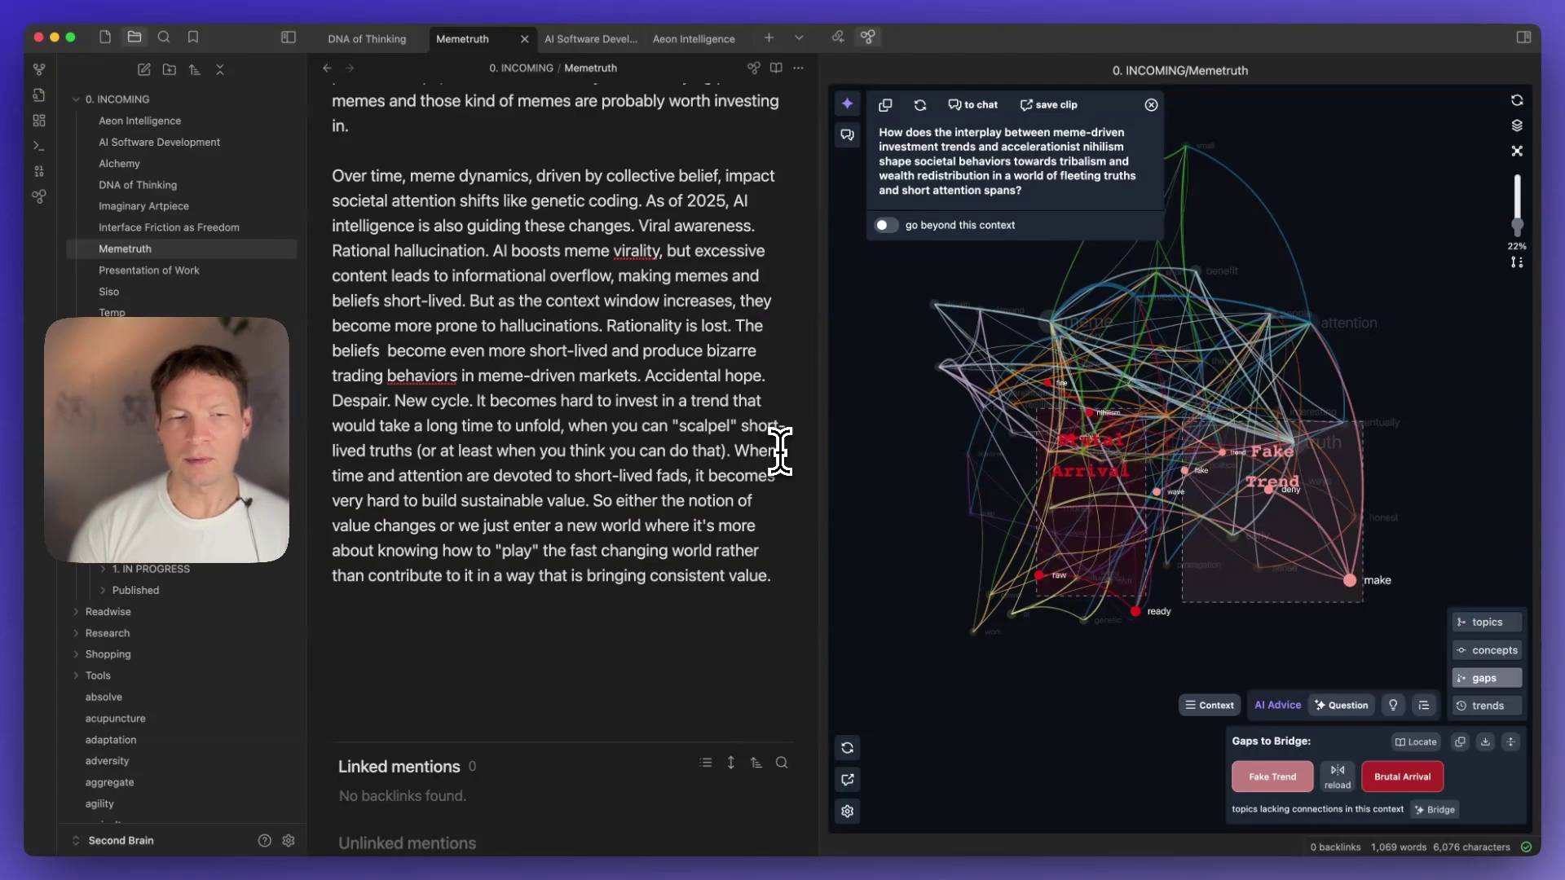
Review the note's later paragraphs, from the imagined future to the closing one, against the AI question about meme-driven investment trends and accelerationist nihilism.
scroll(490, 407, "up", 2)
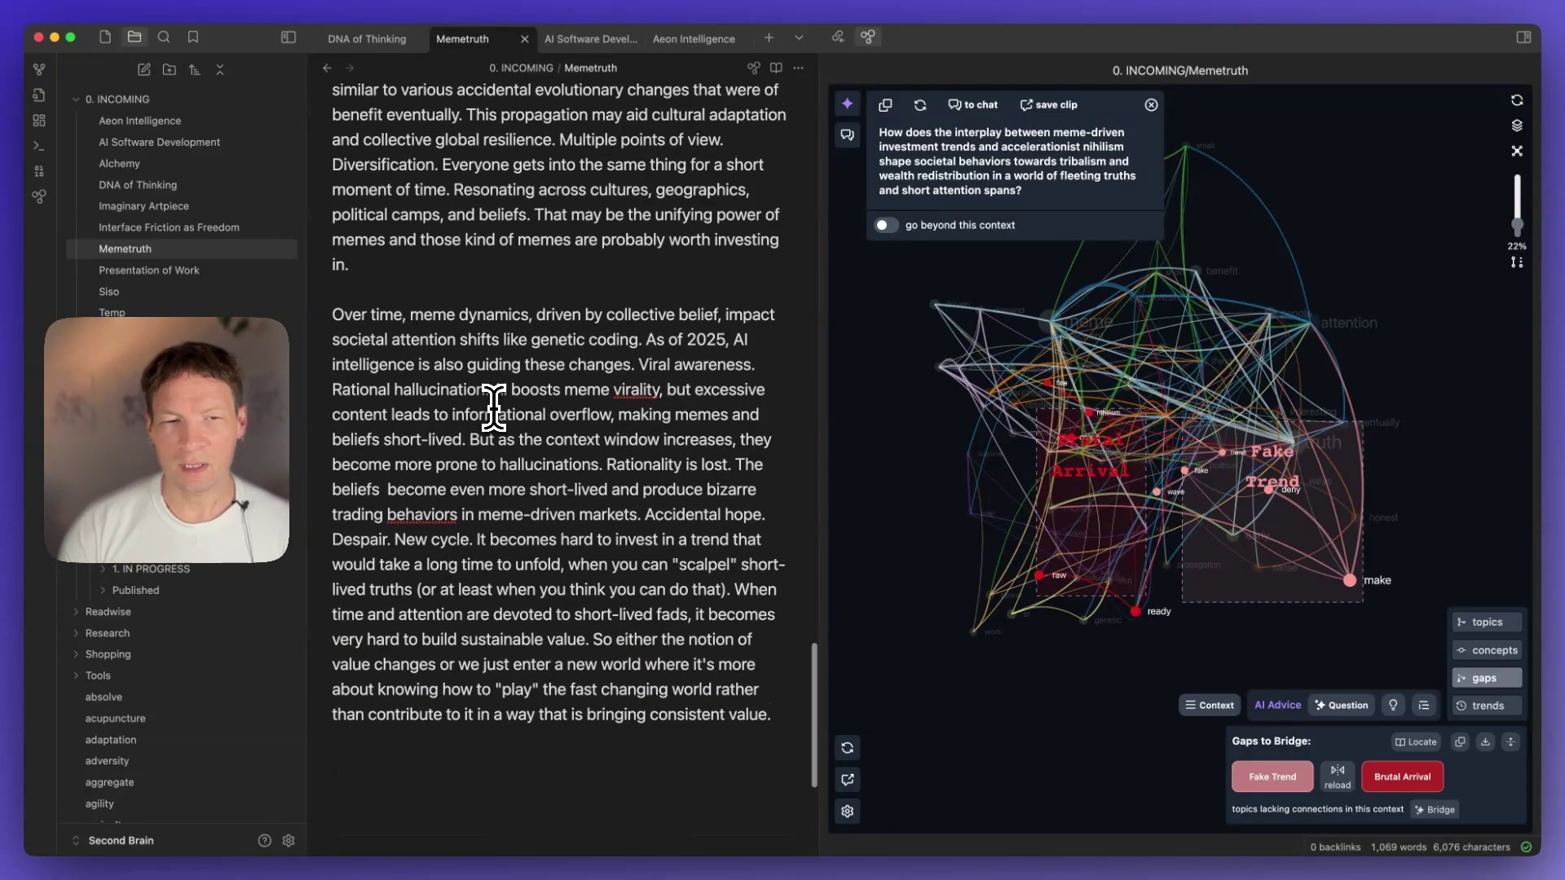
scroll(492, 408, "down", 5)
scroll(493, 405, "up", 1)
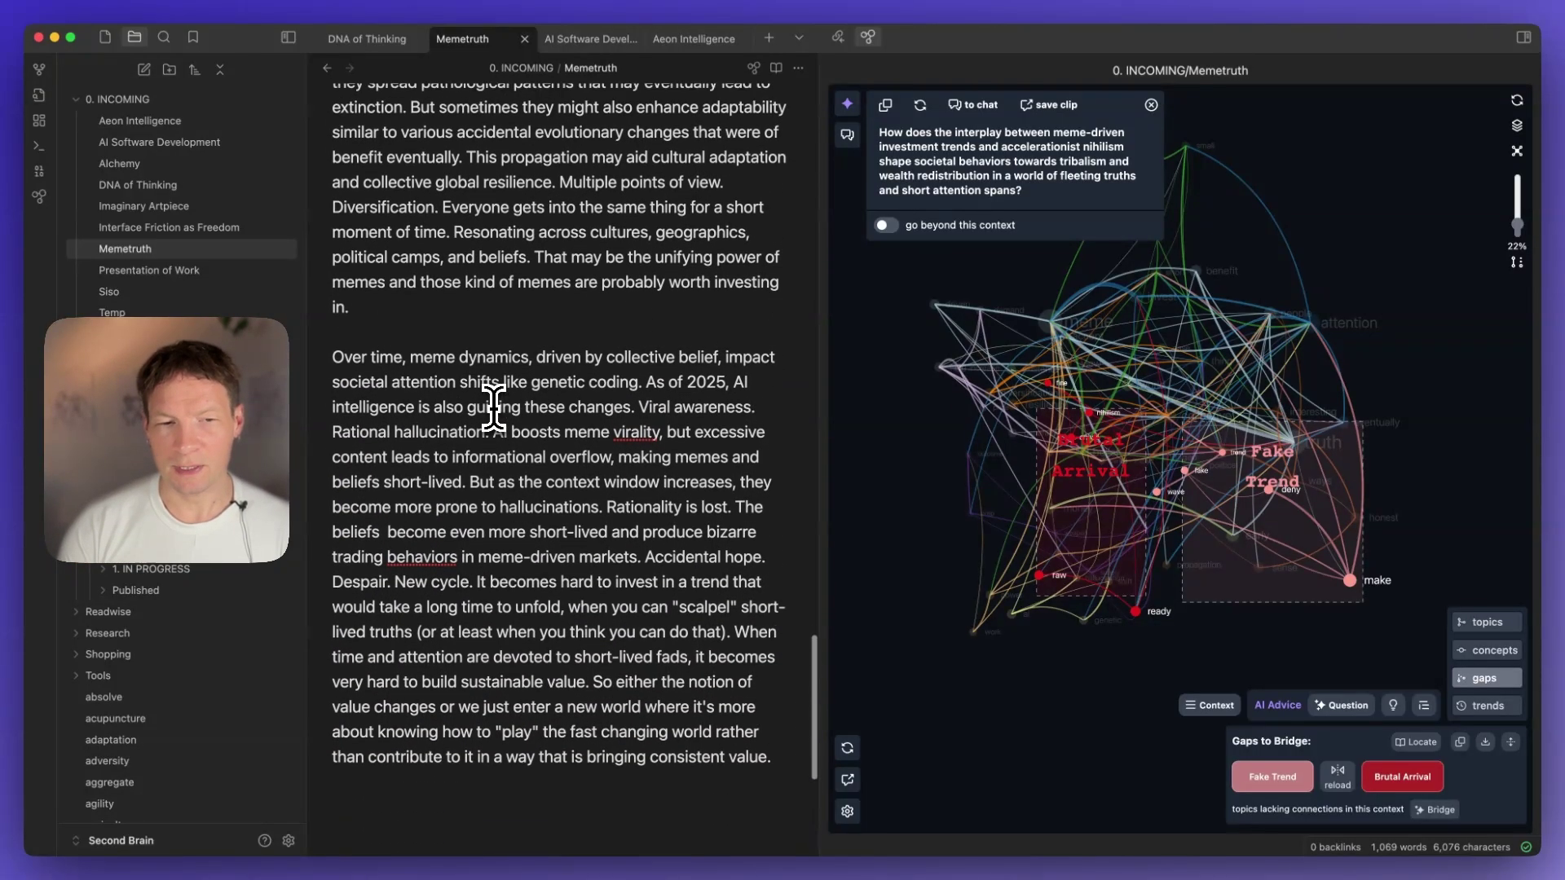
scroll(493, 405, "down", 5)
scroll(493, 405, "up", 8)
scroll(587, 359, "up", 8)
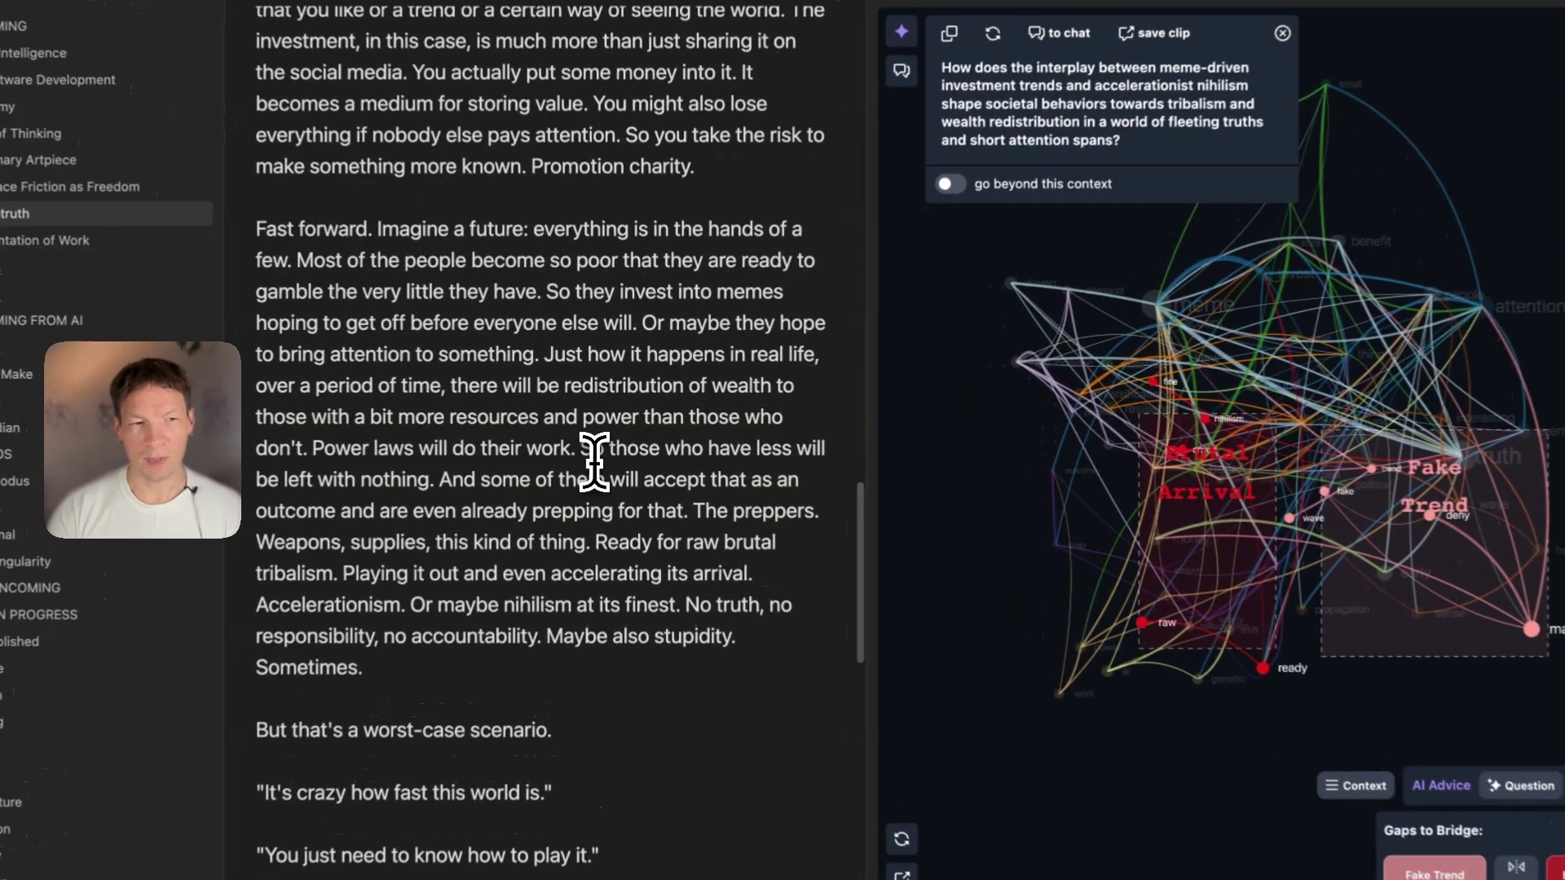
left_click(595, 462)
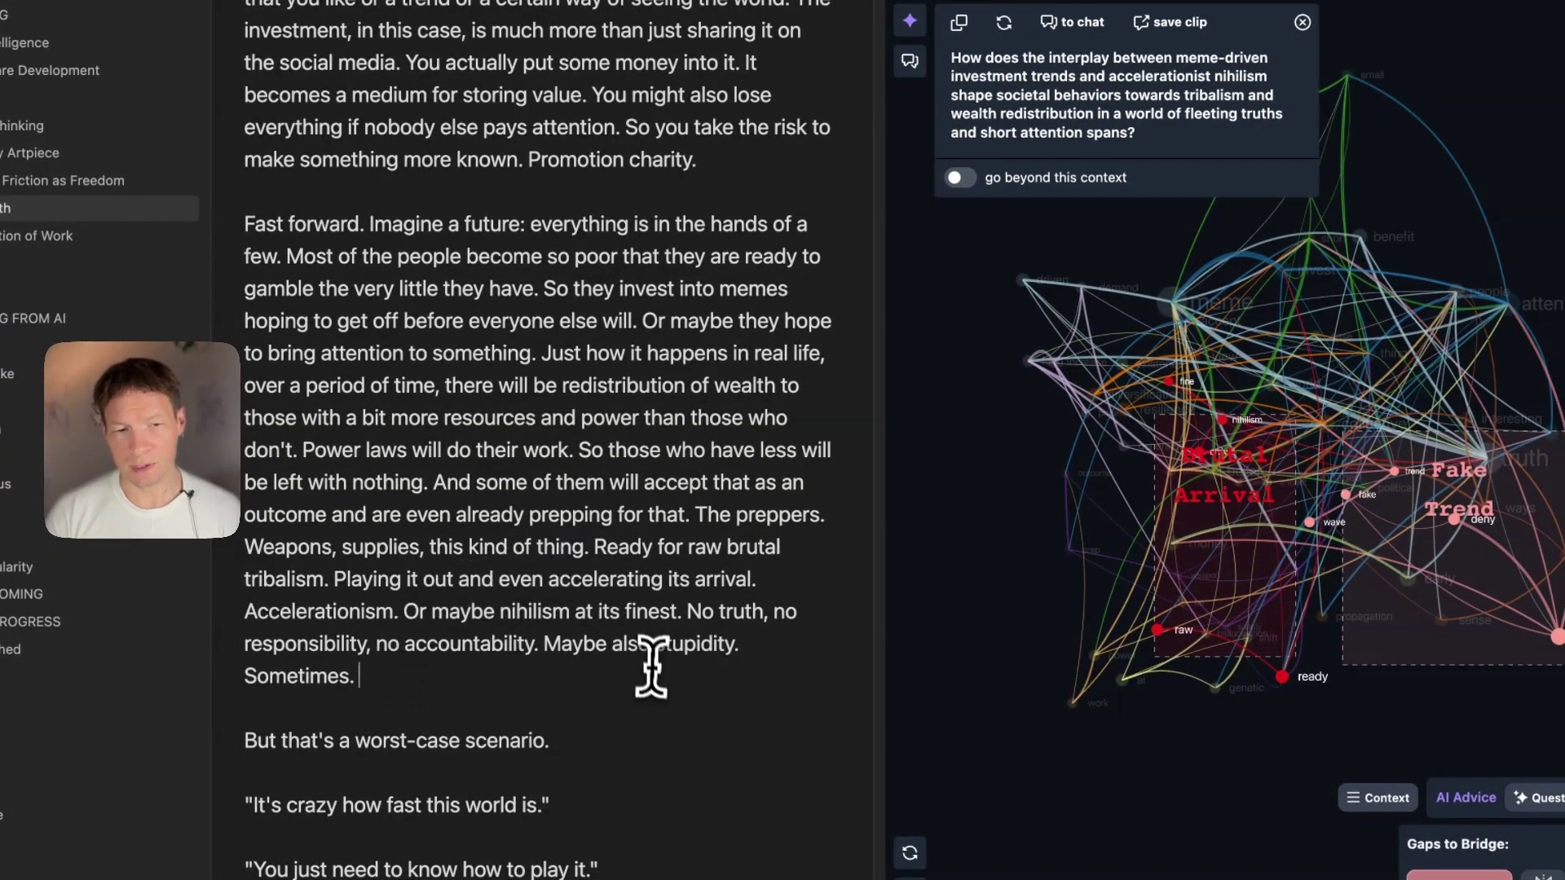
scroll(650, 571, "down", 10)
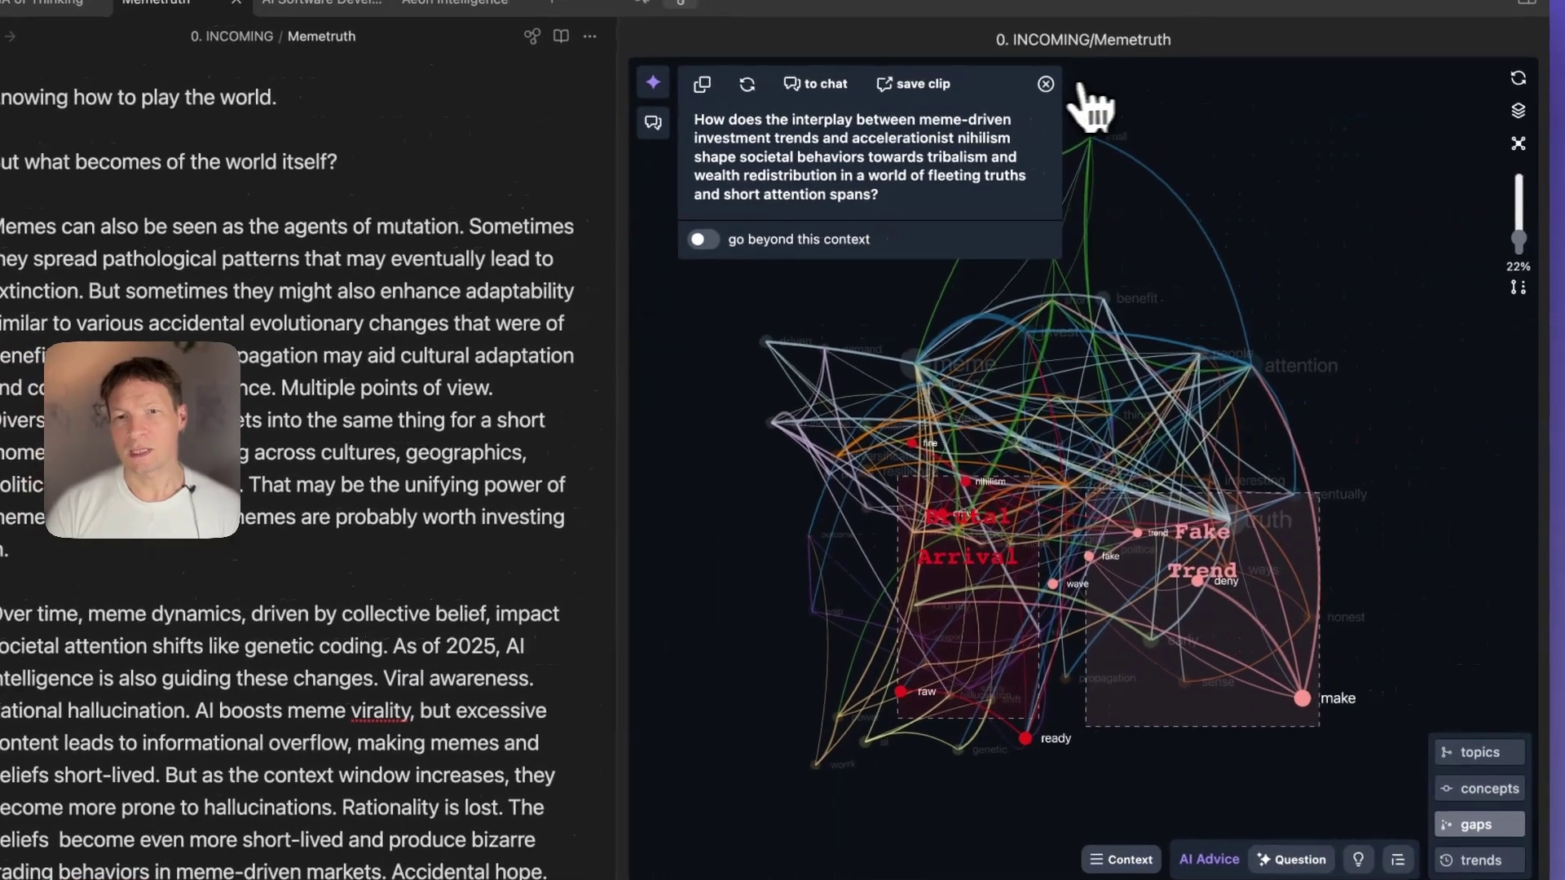
Dismiss the AI question and cycle through the graph's topical gaps up to the one between Investment Scenario and Cultural Belief.
left_click(1045, 84)
left_click(1286, 762)
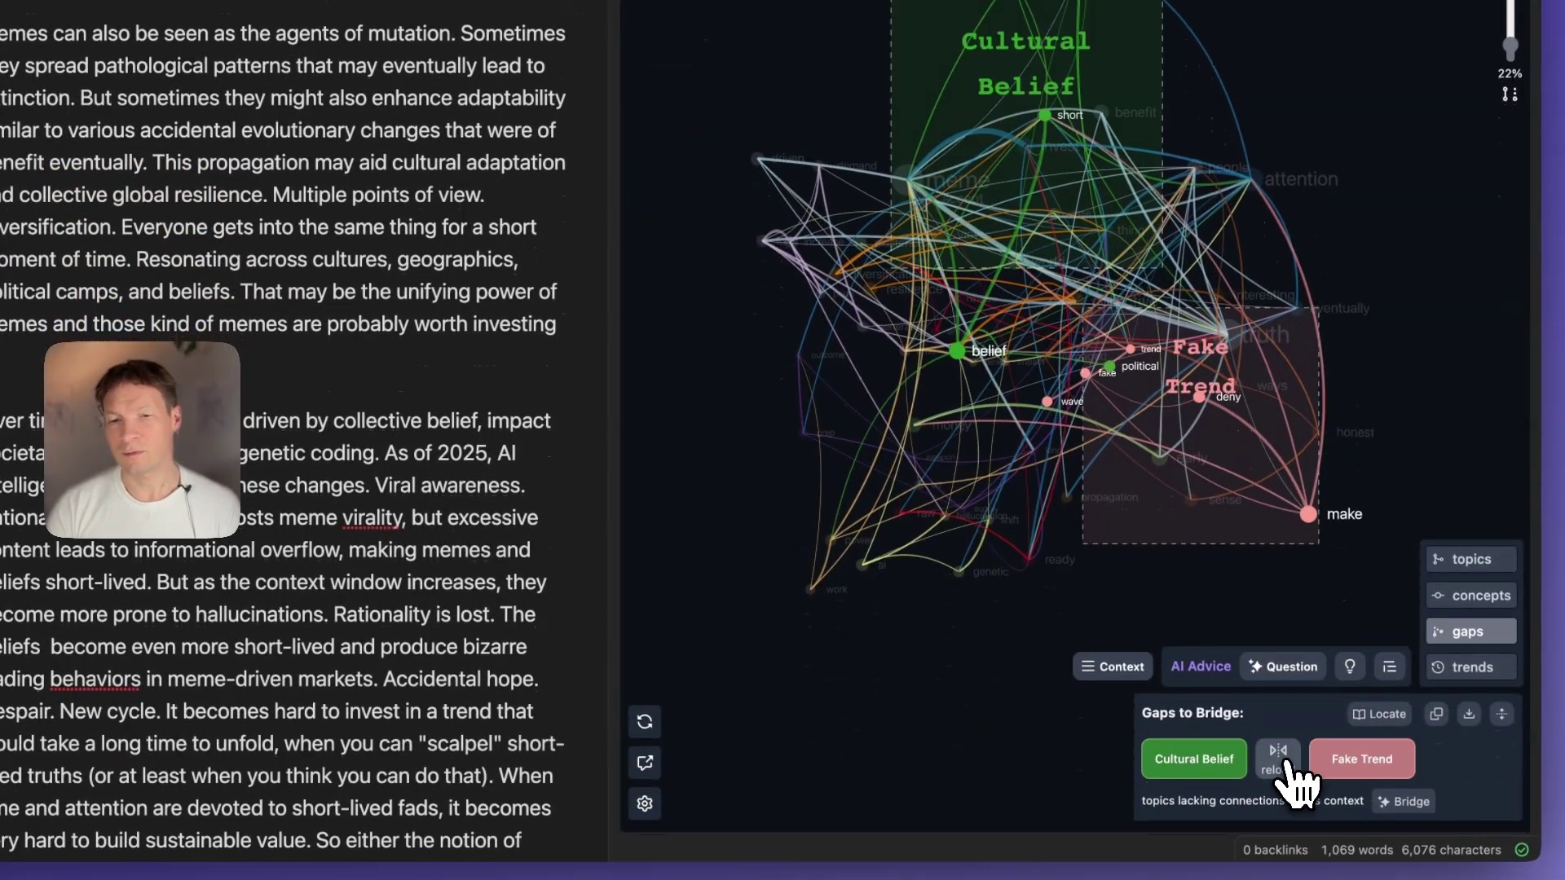
left_click(1288, 772)
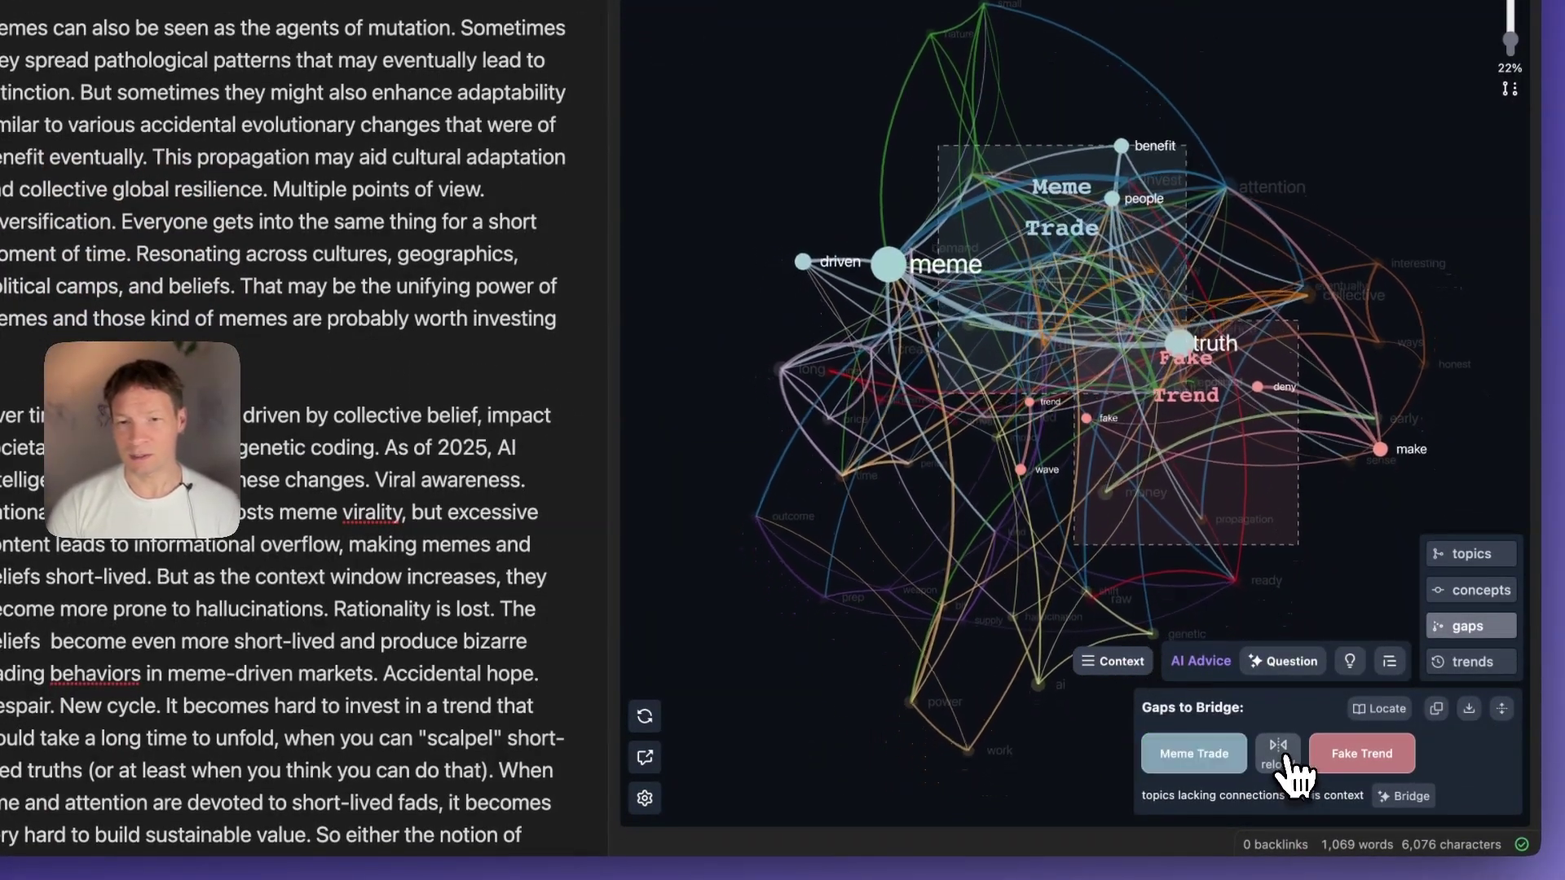
left_click(1287, 771)
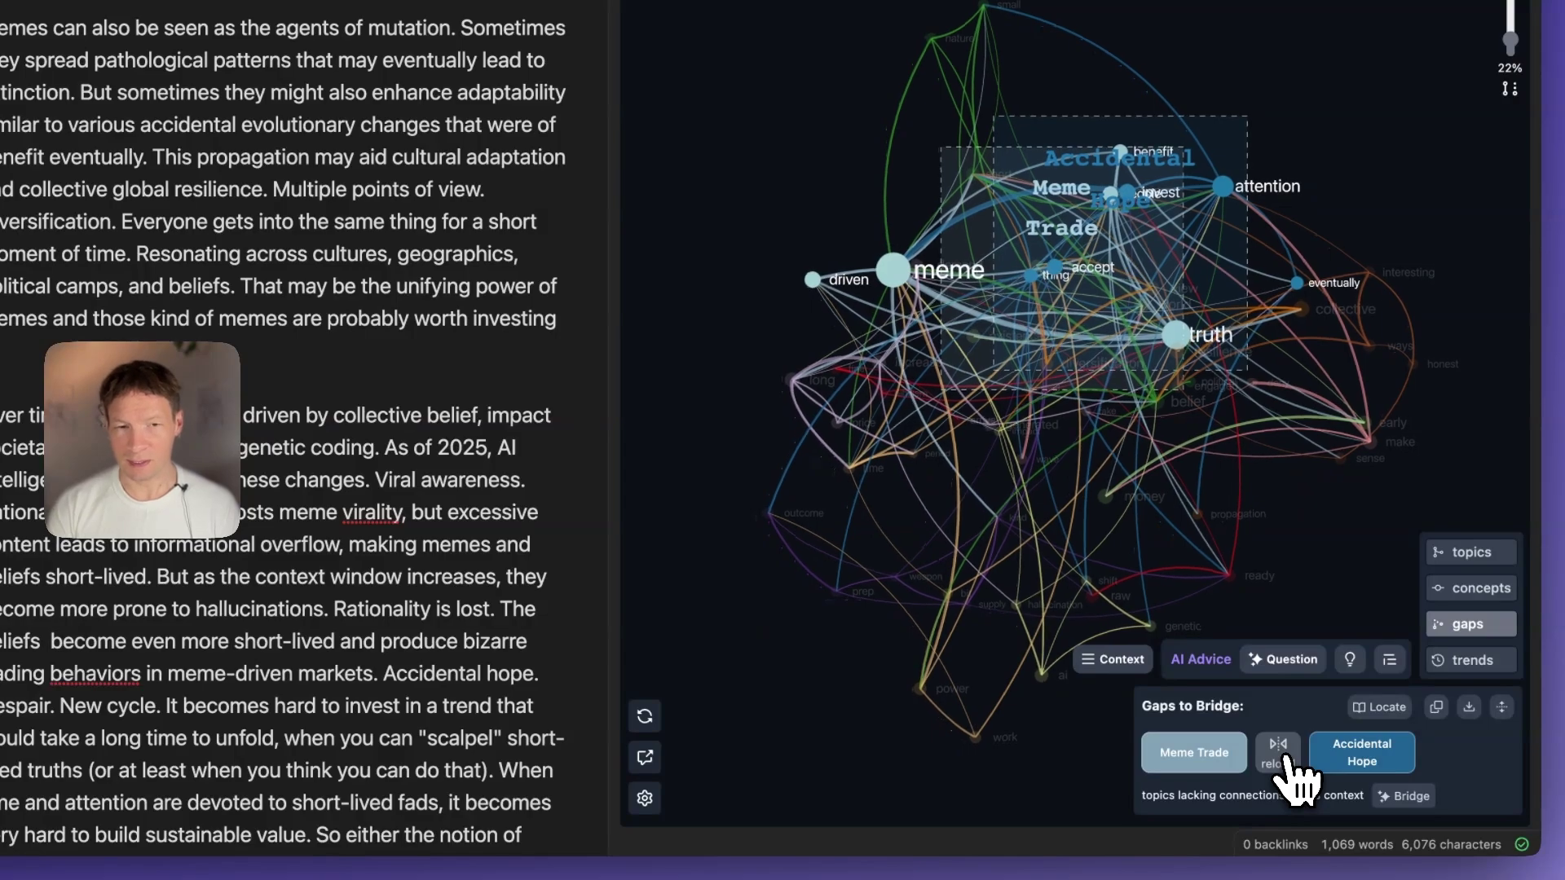
left_click(1287, 762)
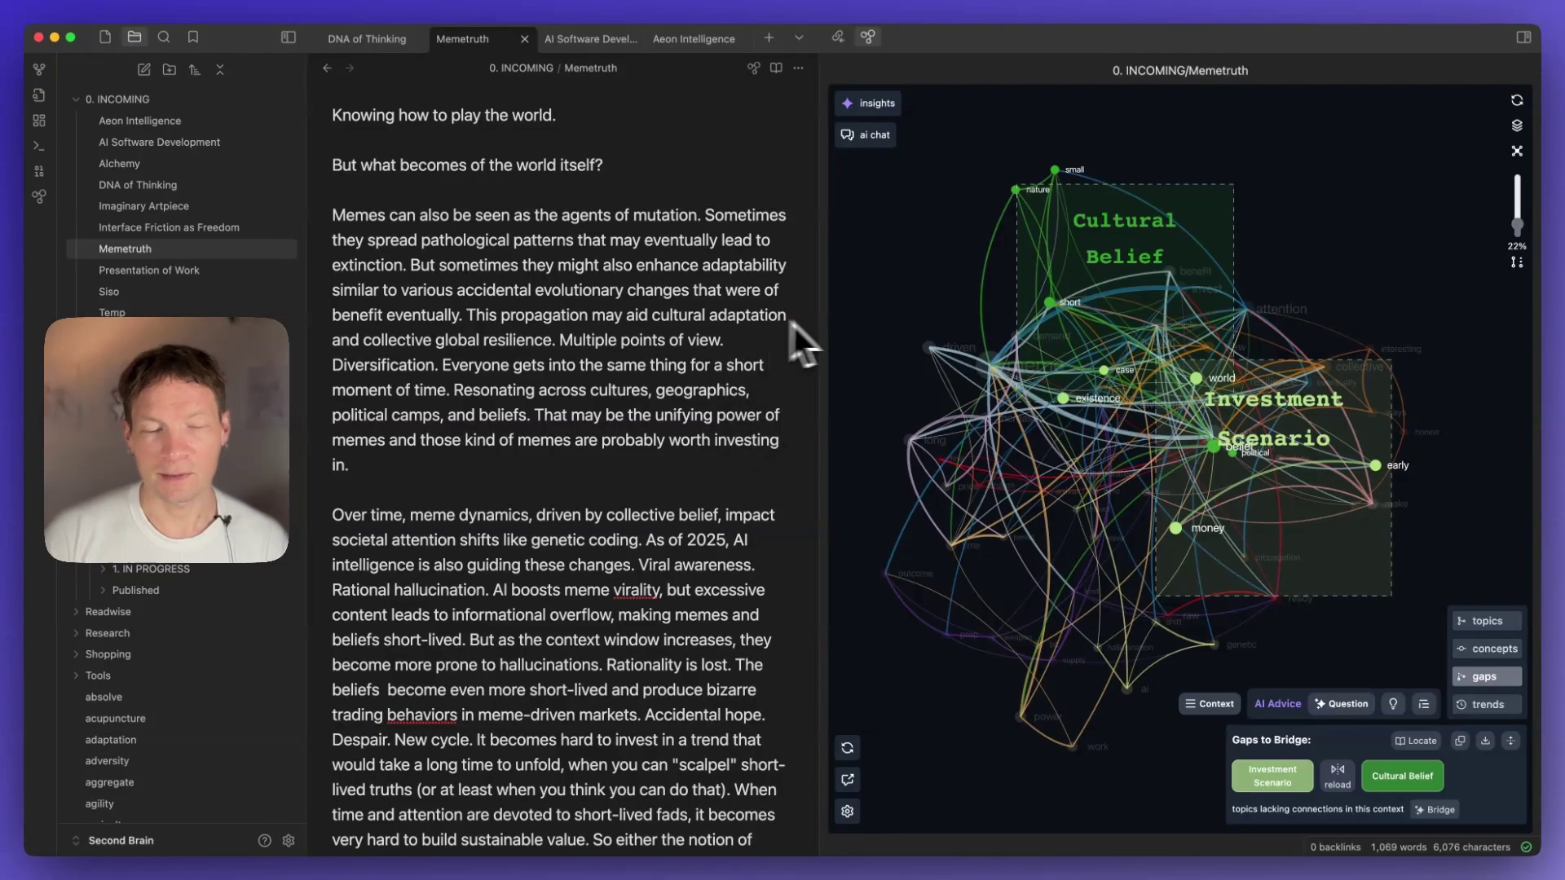
Switch to the Windsurf code editor and visualize the diff of Memetruth.md as an InfraNodus graph.
key("super+Tab")
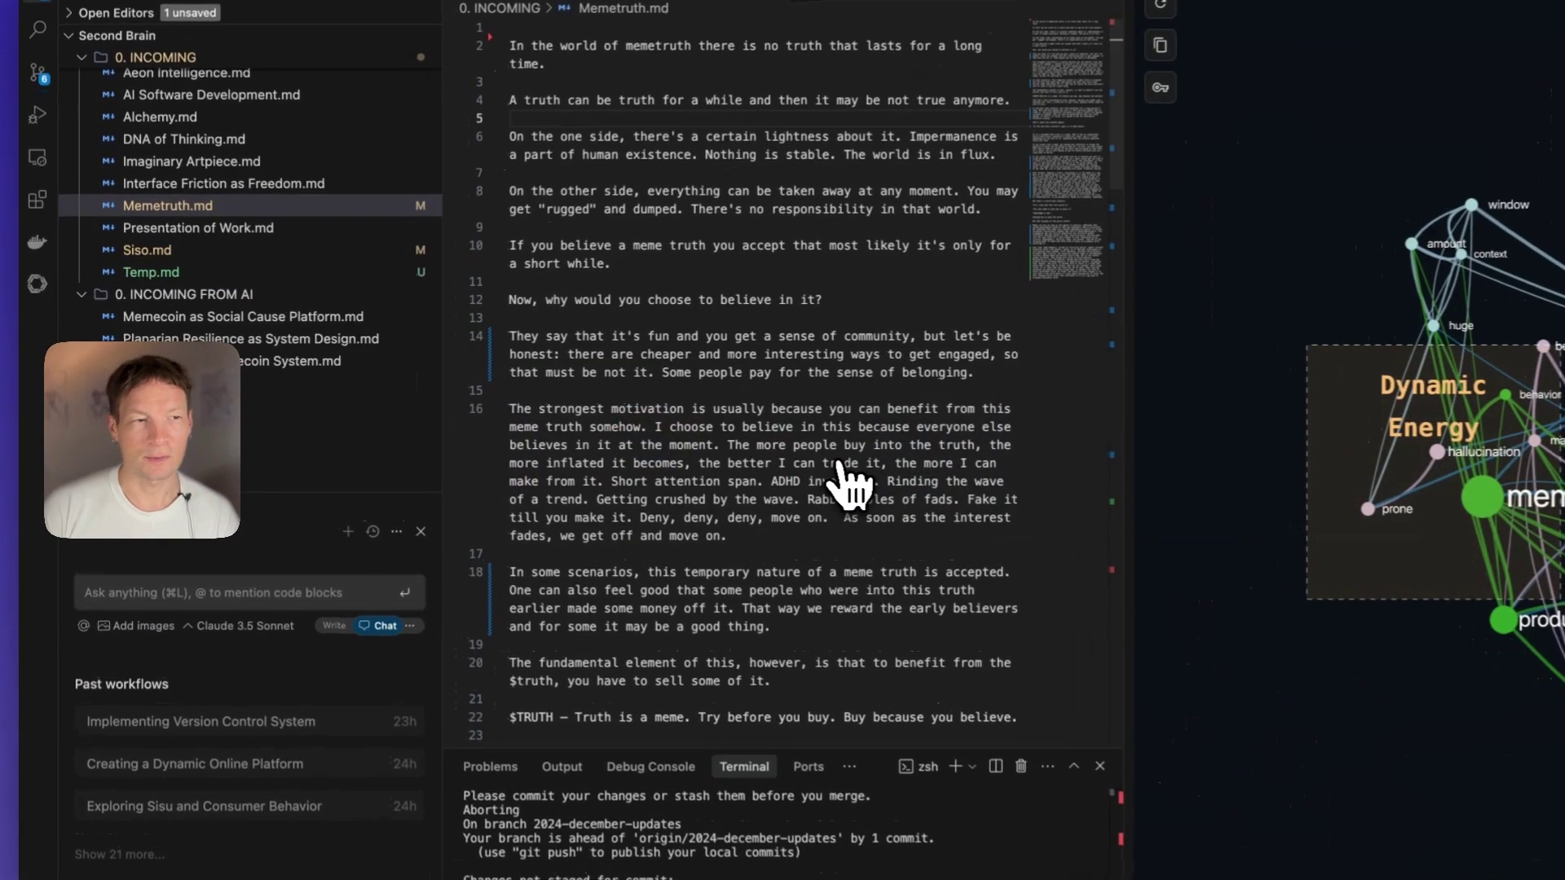
scroll(216, 179, "down", 1)
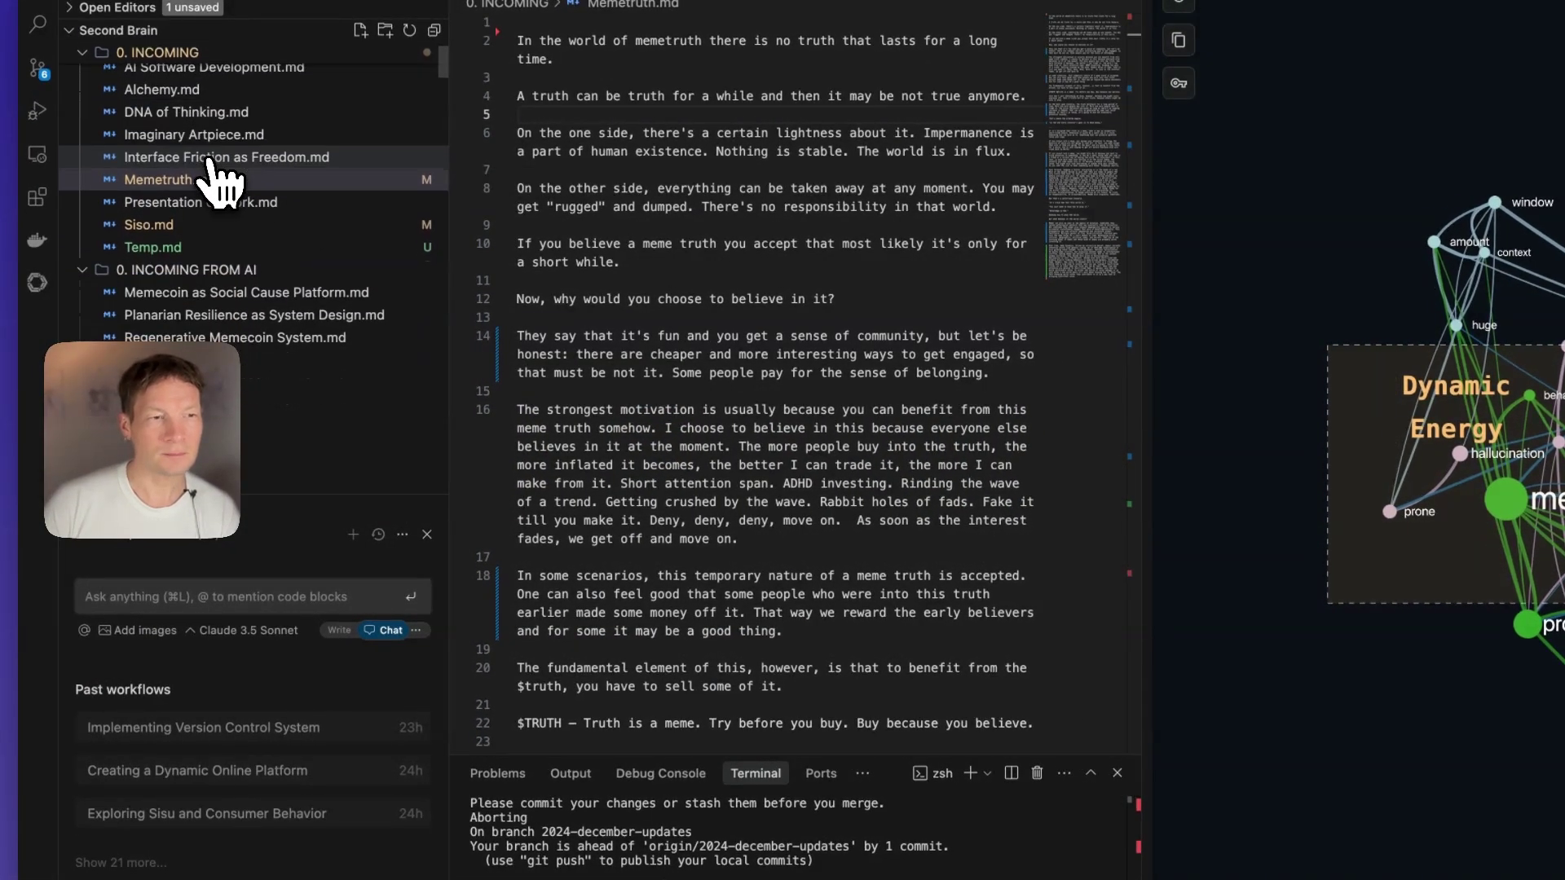
right_click(172, 195)
key("Escape")
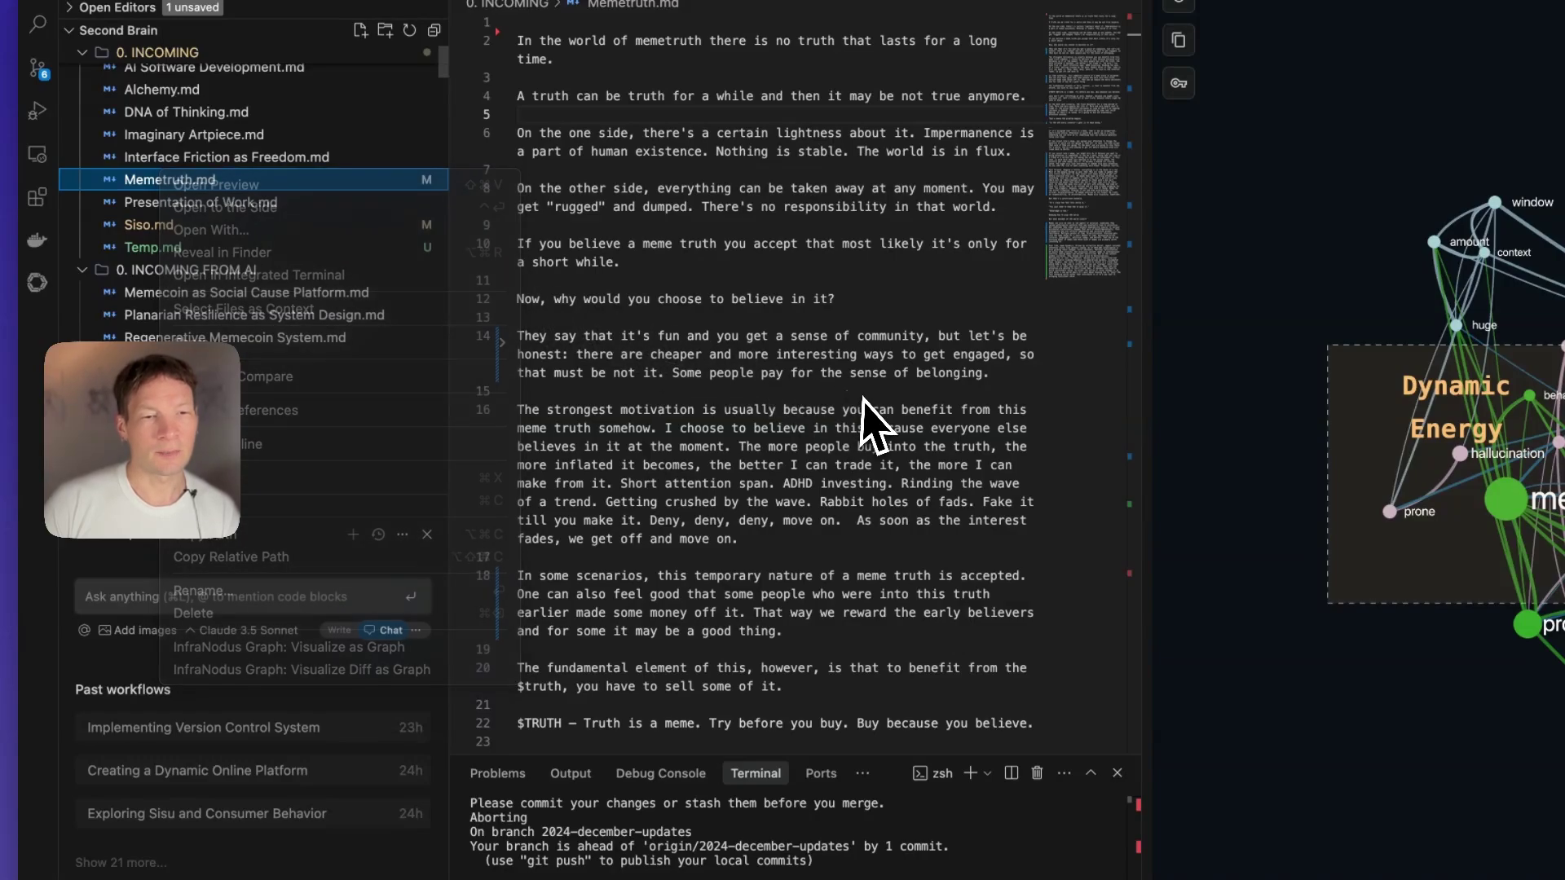
scroll(638, 548, "down", 15)
scroll(618, 544, "up", 15)
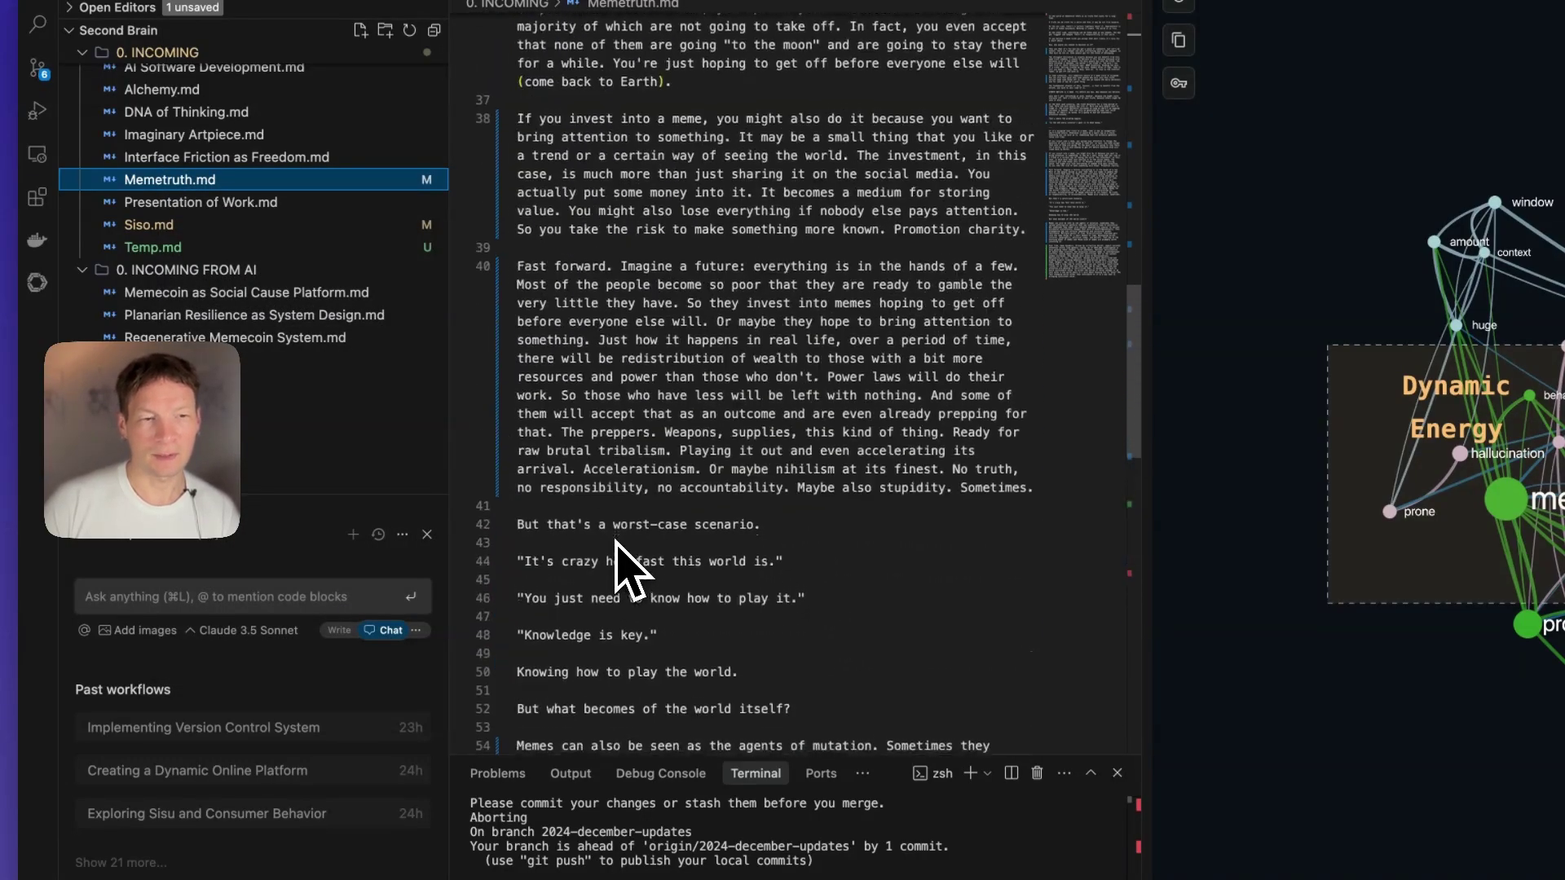
right_click(196, 210)
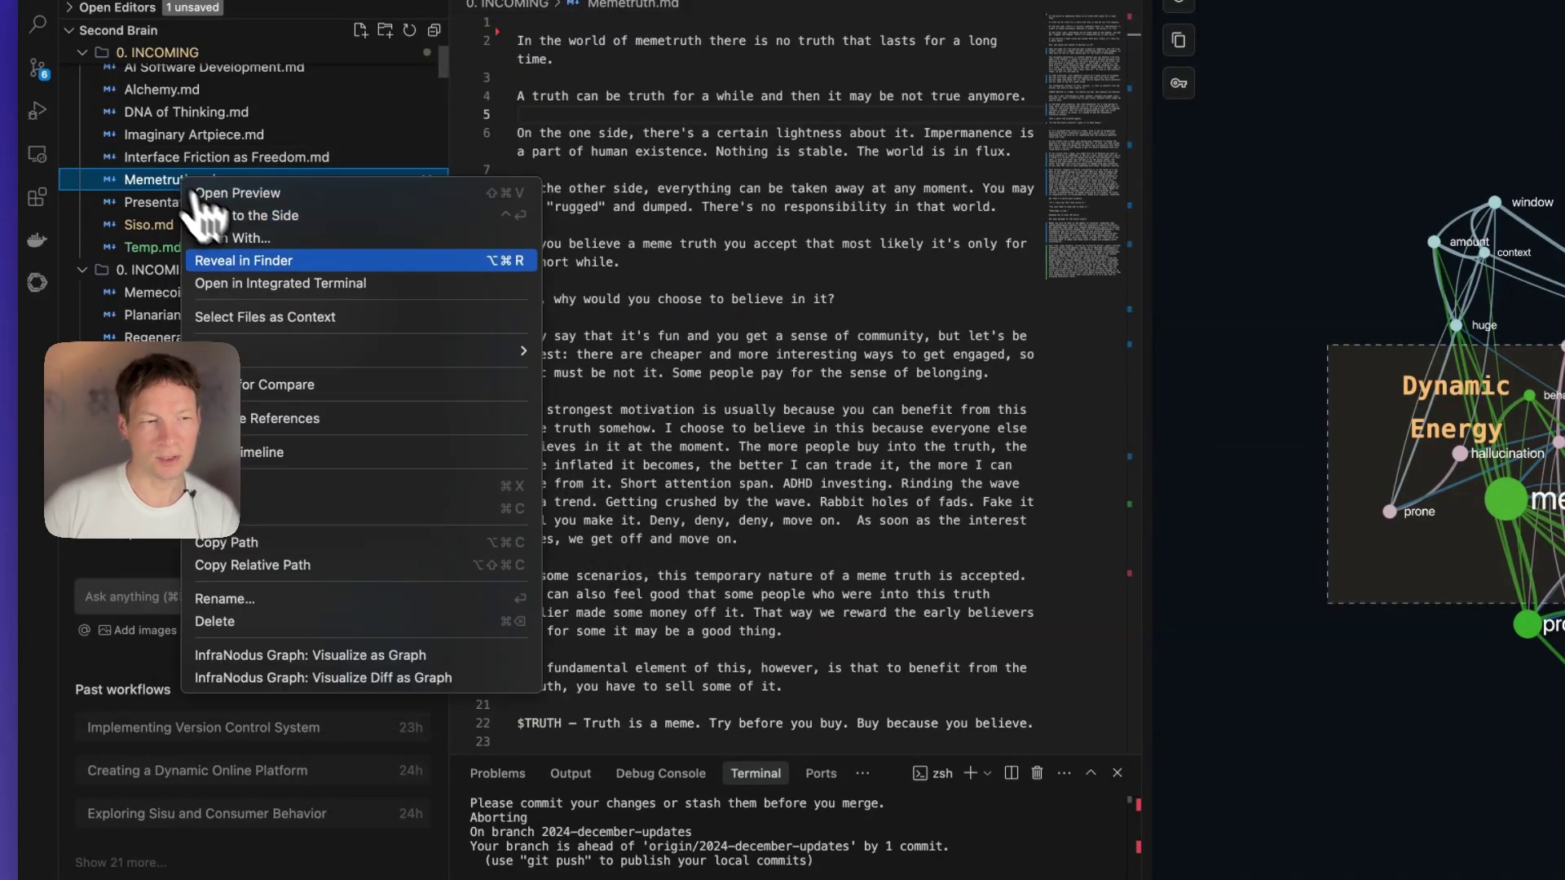
left_click(356, 677)
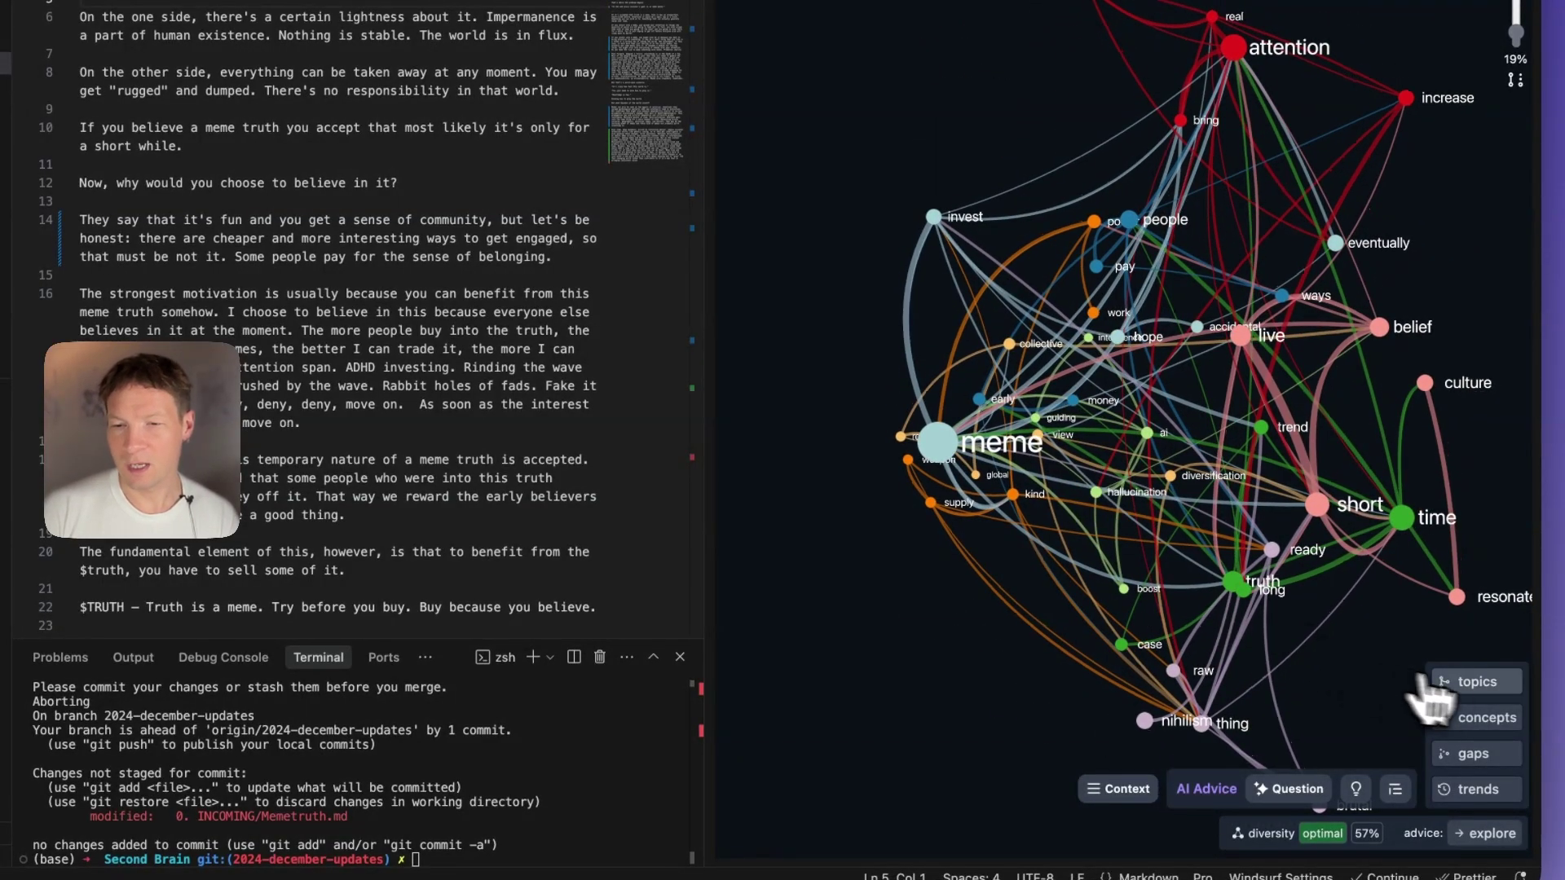
Show the main topics of the diff graph and examine them alongside the text of Memetruth.md.
left_click(1459, 681)
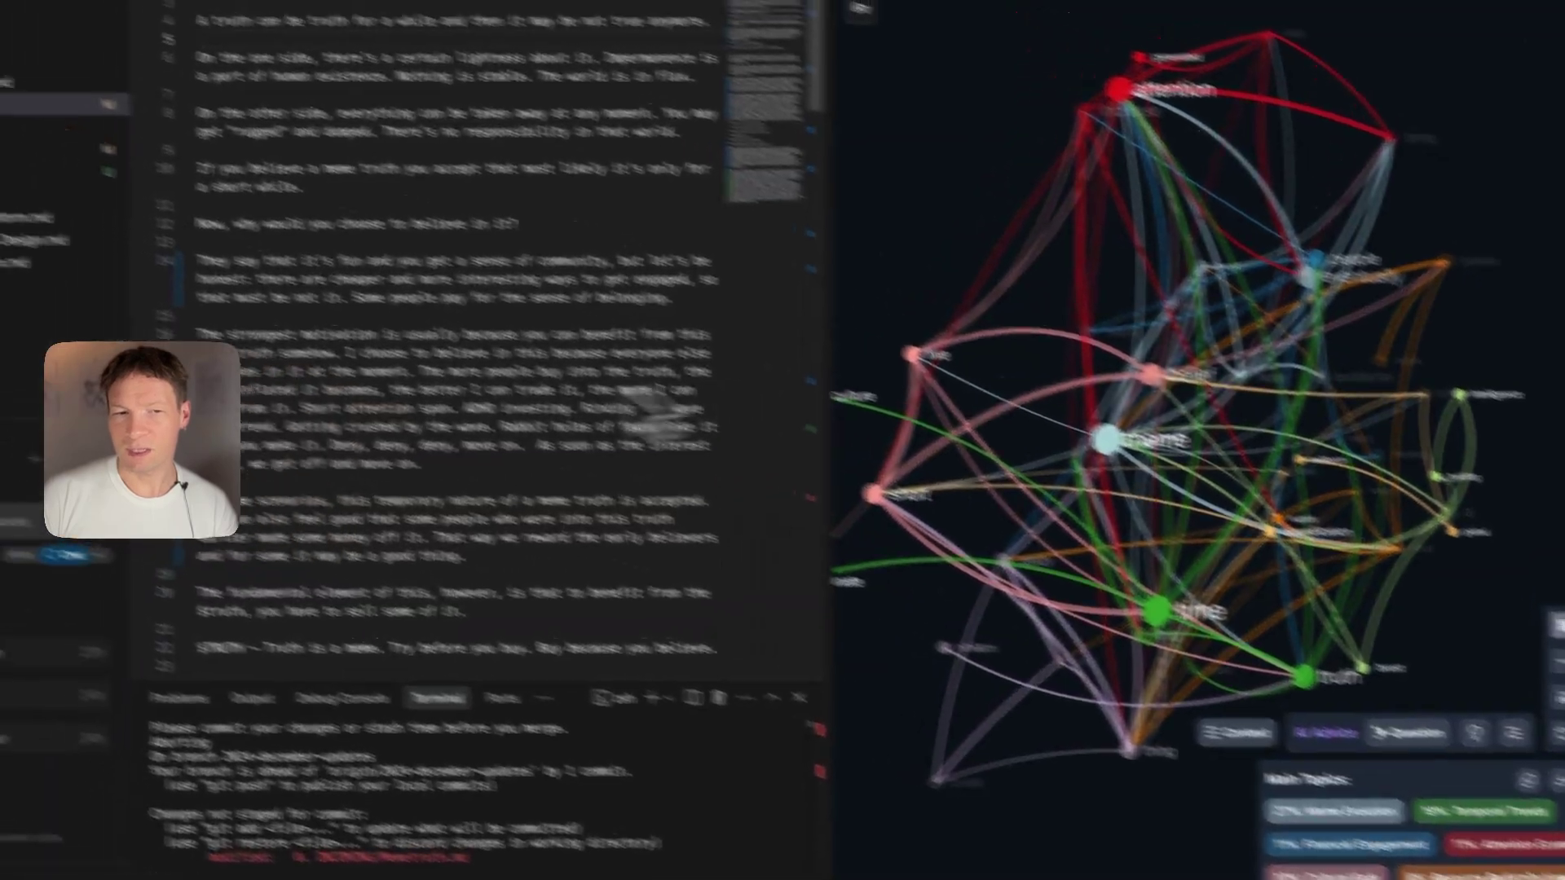
scroll(713, 444, "down", 20)
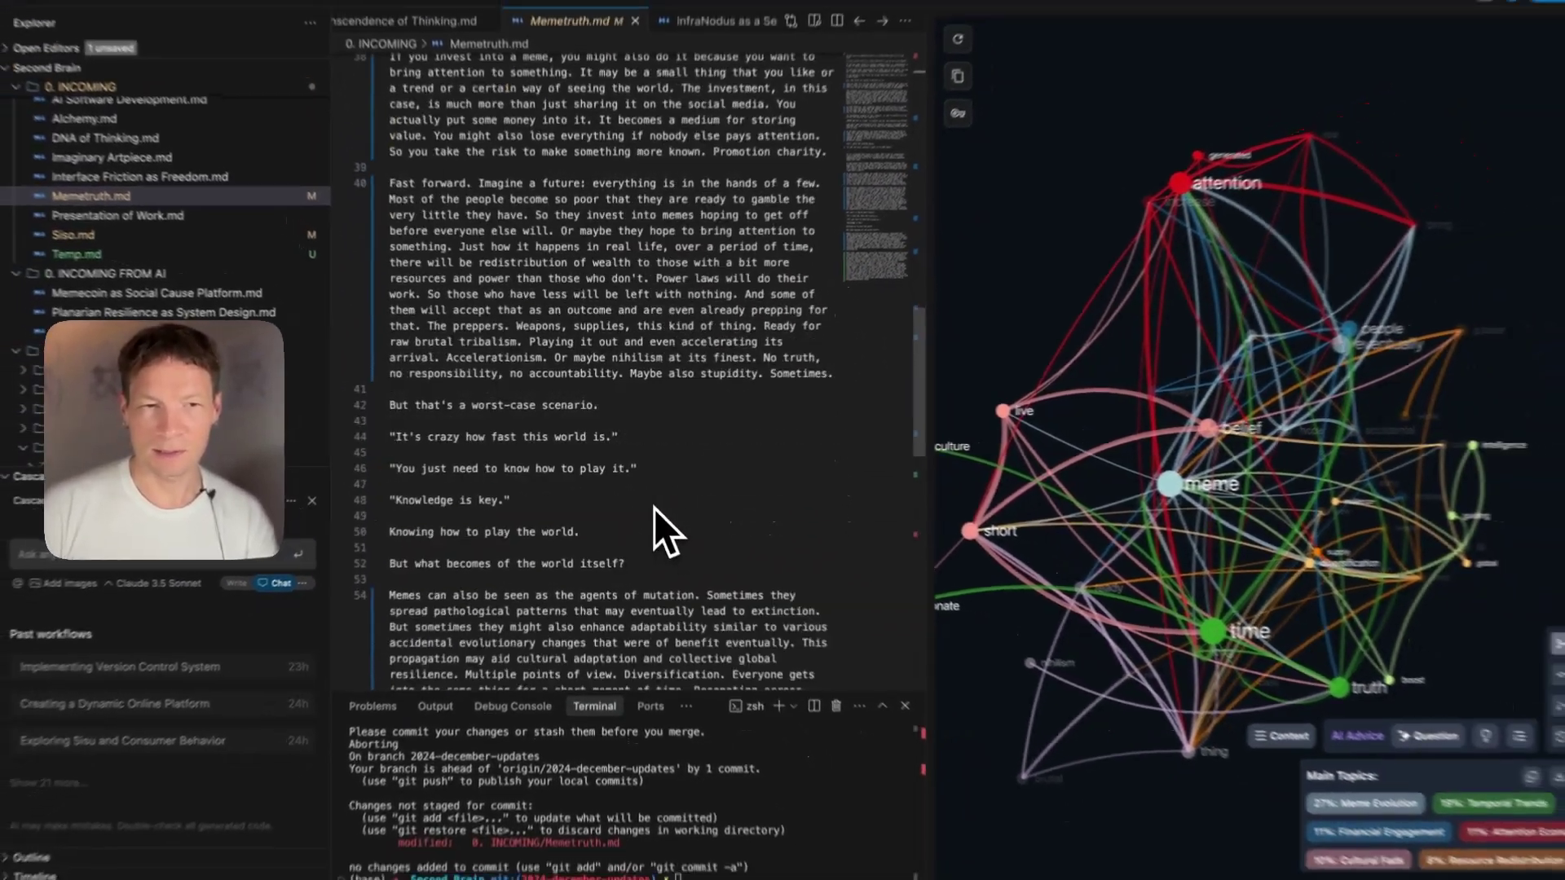
scroll(648, 499, "up", 12)
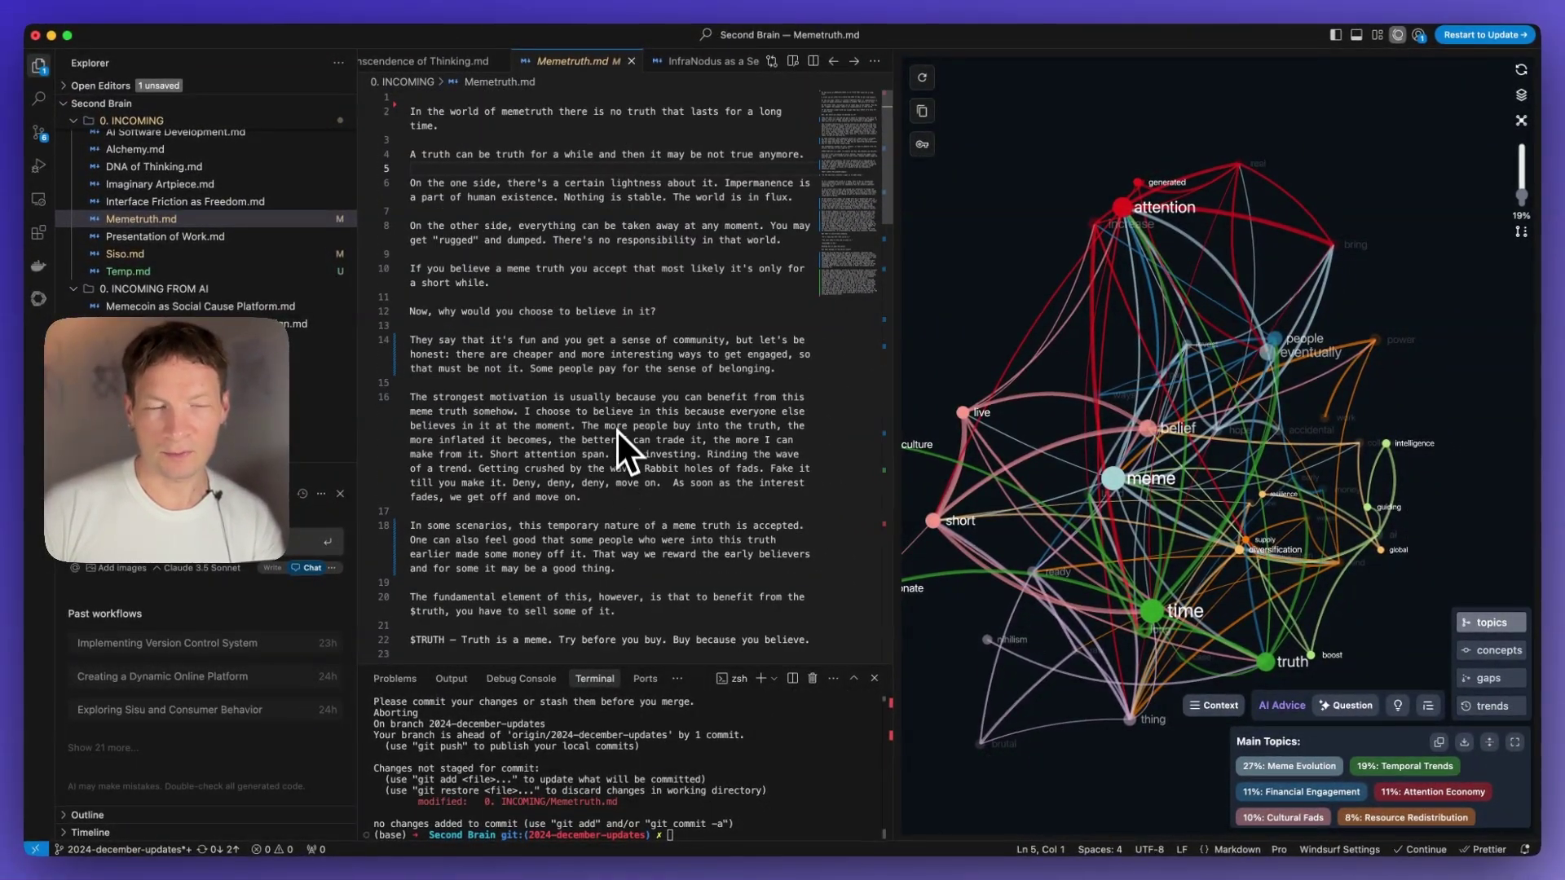
scroll(479, 490, "down", 5)
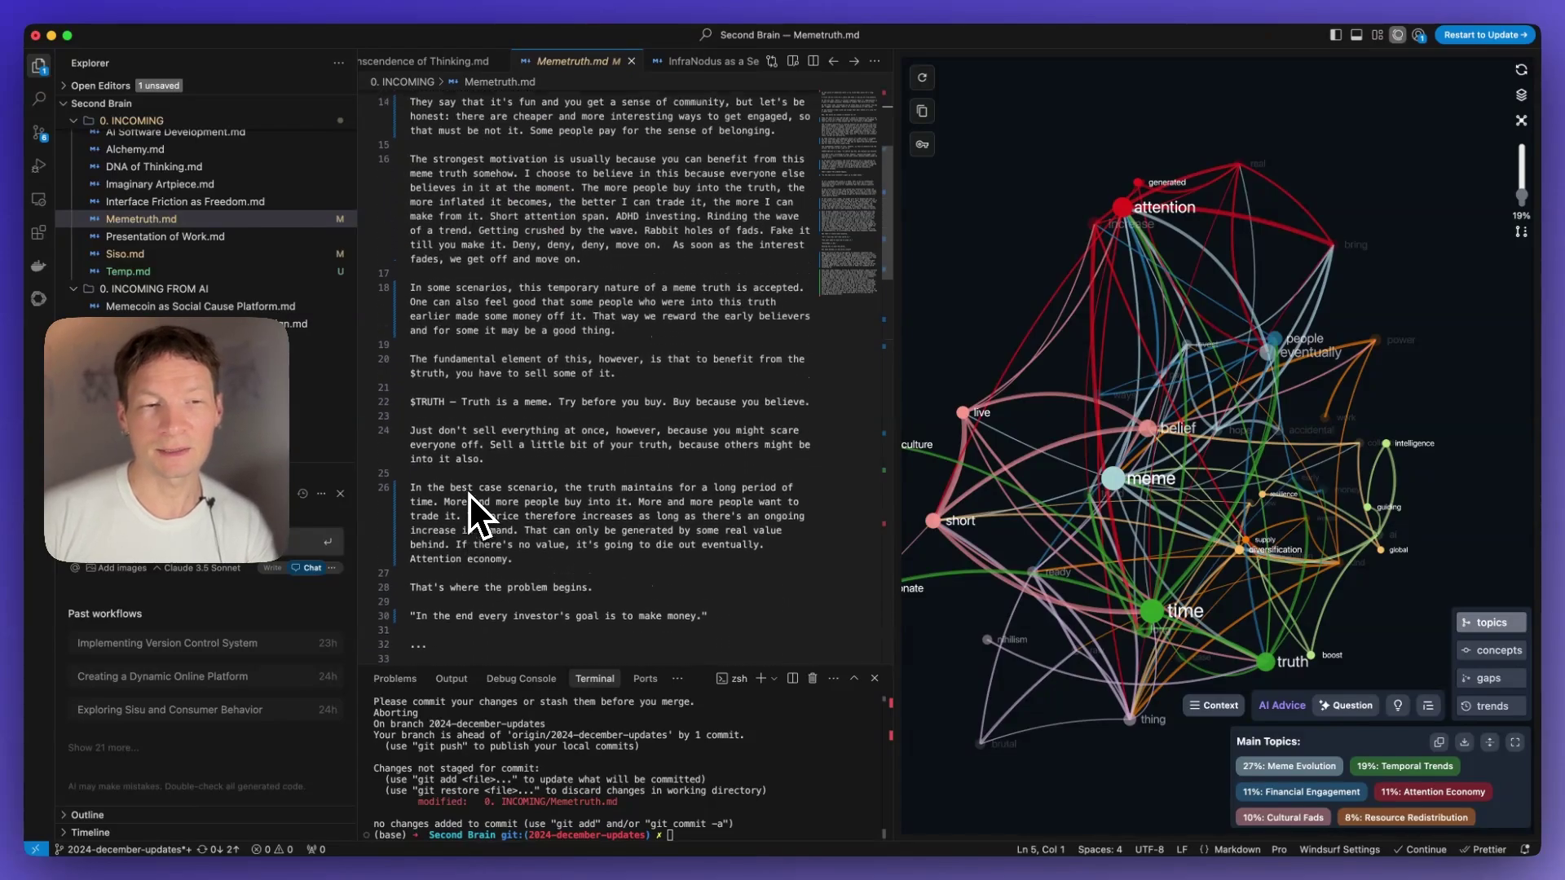
scroll(468, 492, "up", 3)
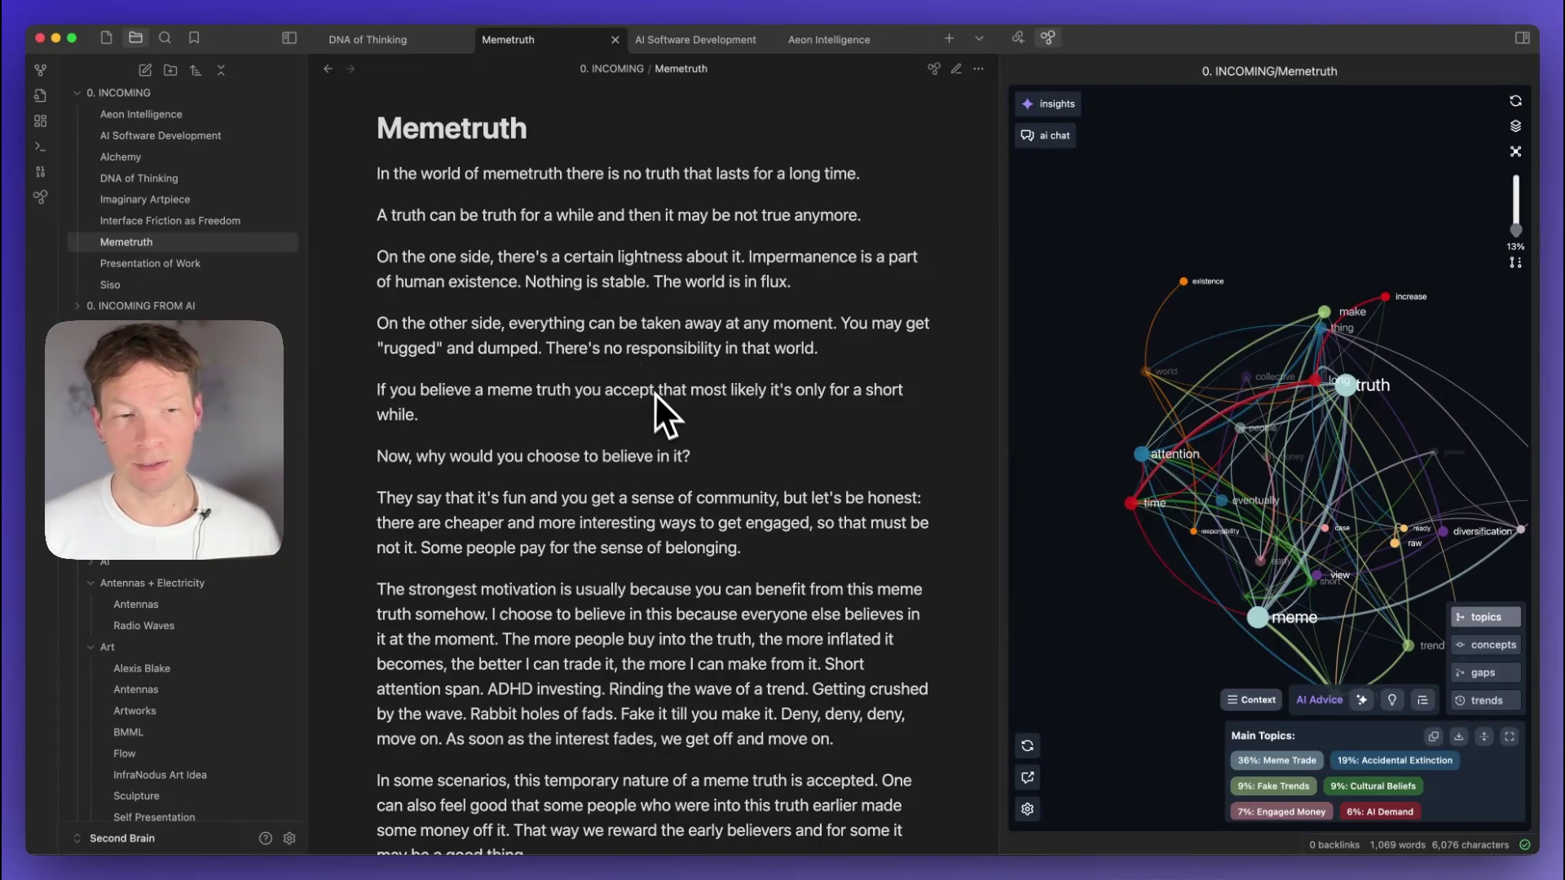
Select and copy the whole text of the Memetruth note in Obsidian's editing view.
scroll(658, 403, "down", 10)
scroll(659, 403, "up", 10)
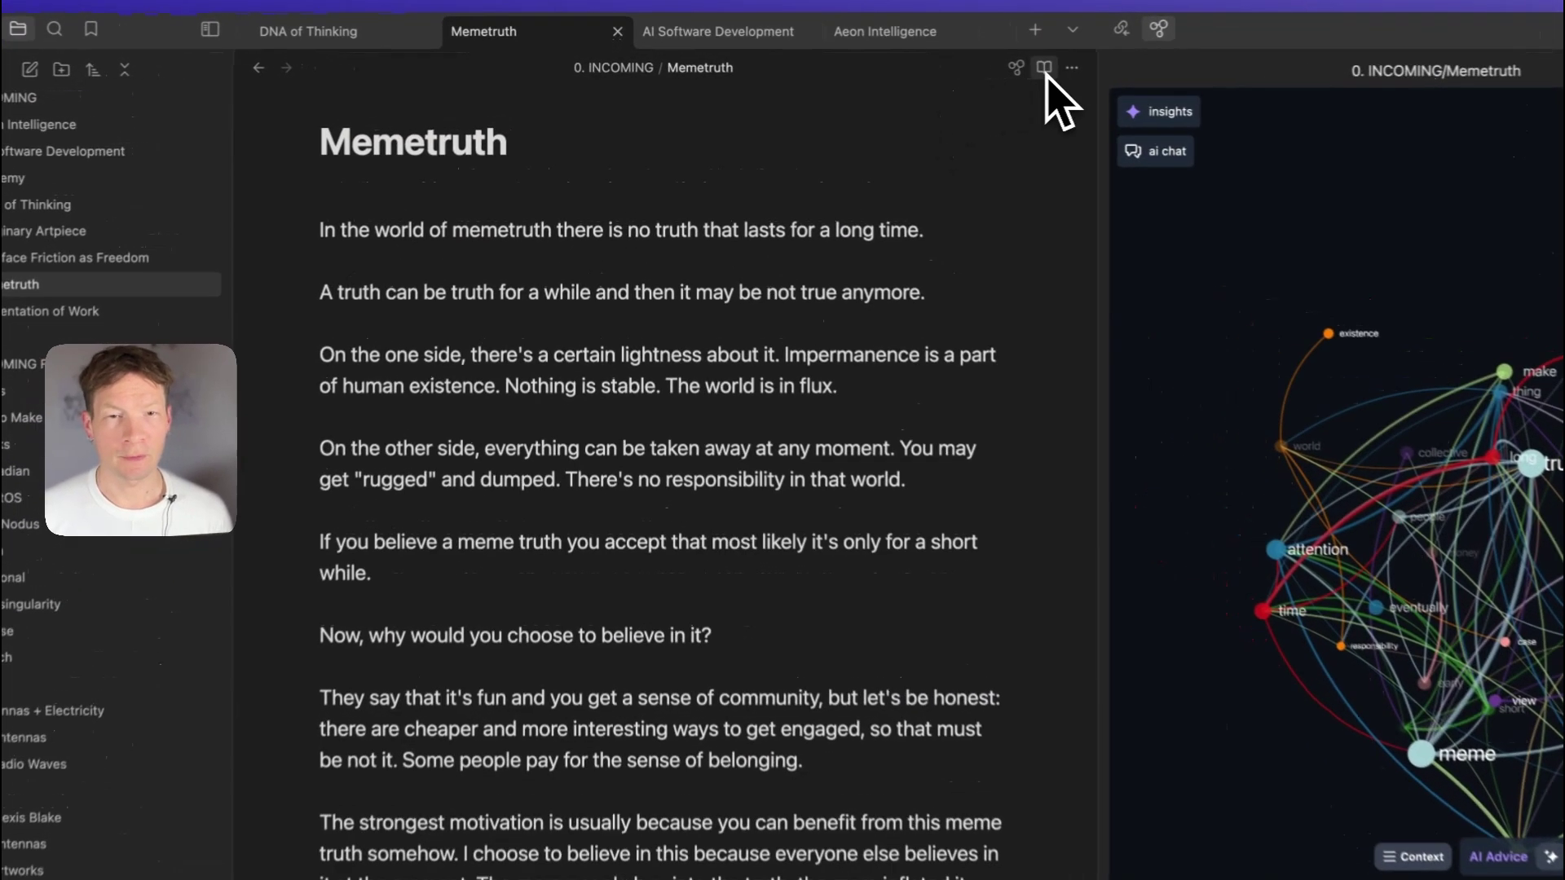
key("super+a")
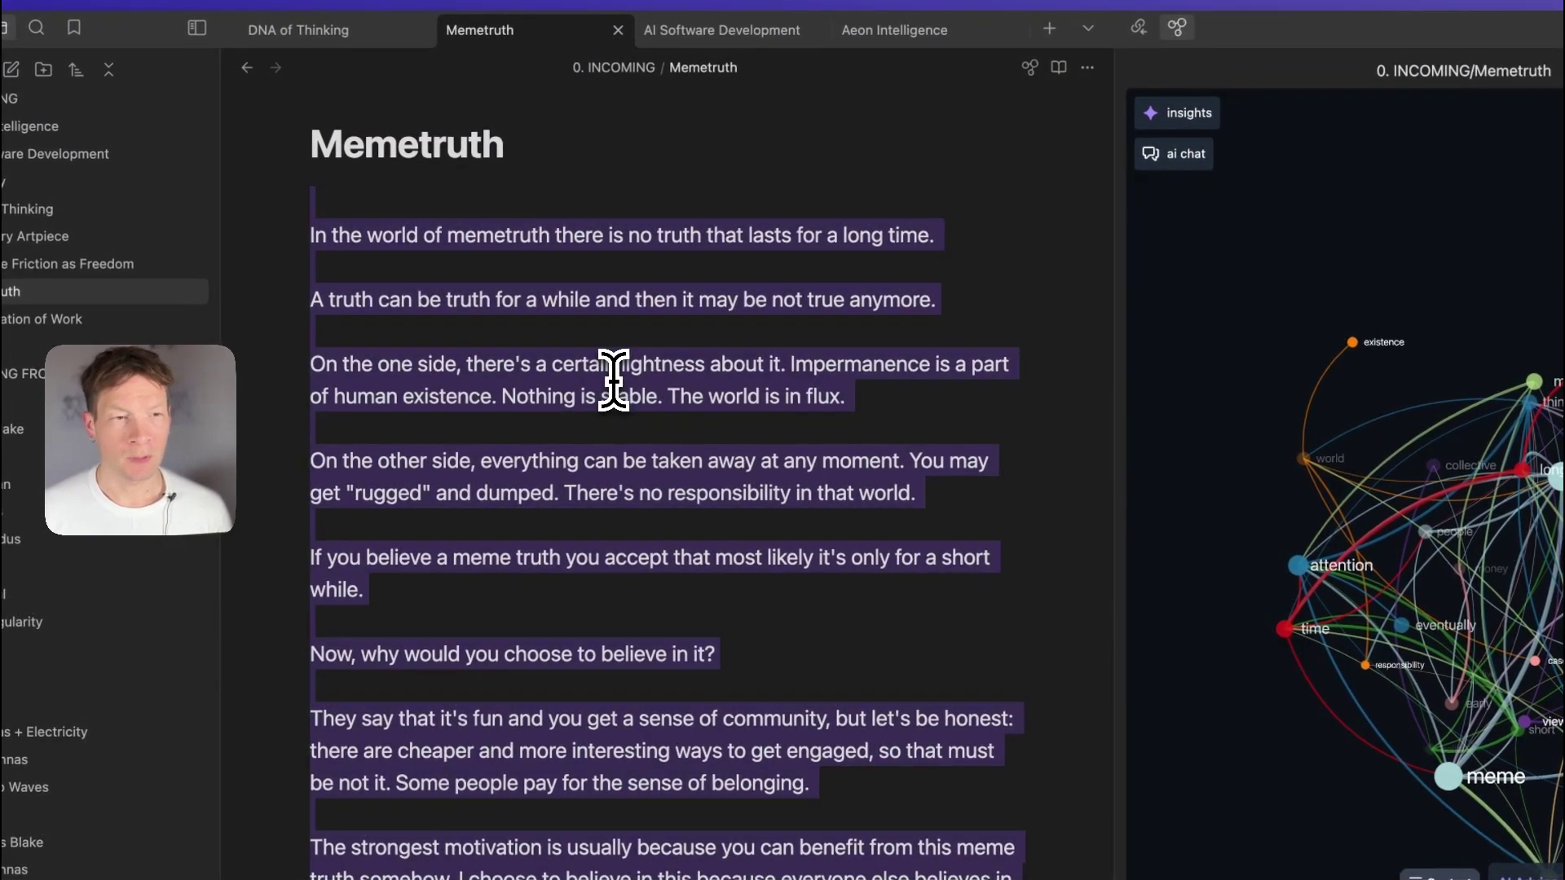
Switch to the browser, create a new post in the Polysingularity WordPress dashboard and paste the note's text into its body.
key("super+Tab")
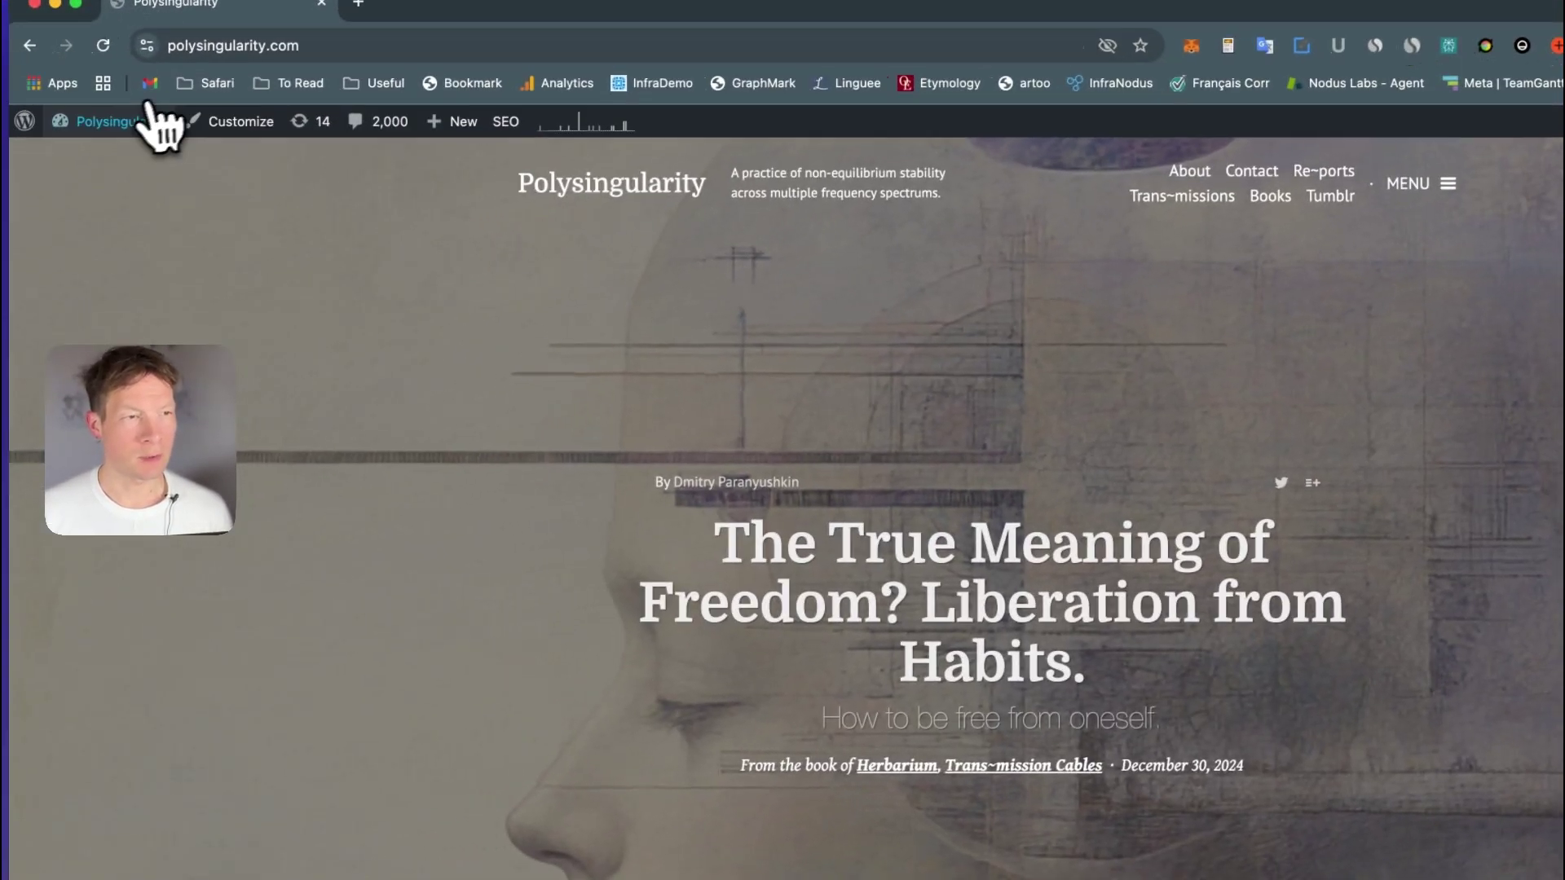
mouse_move(134, 122)
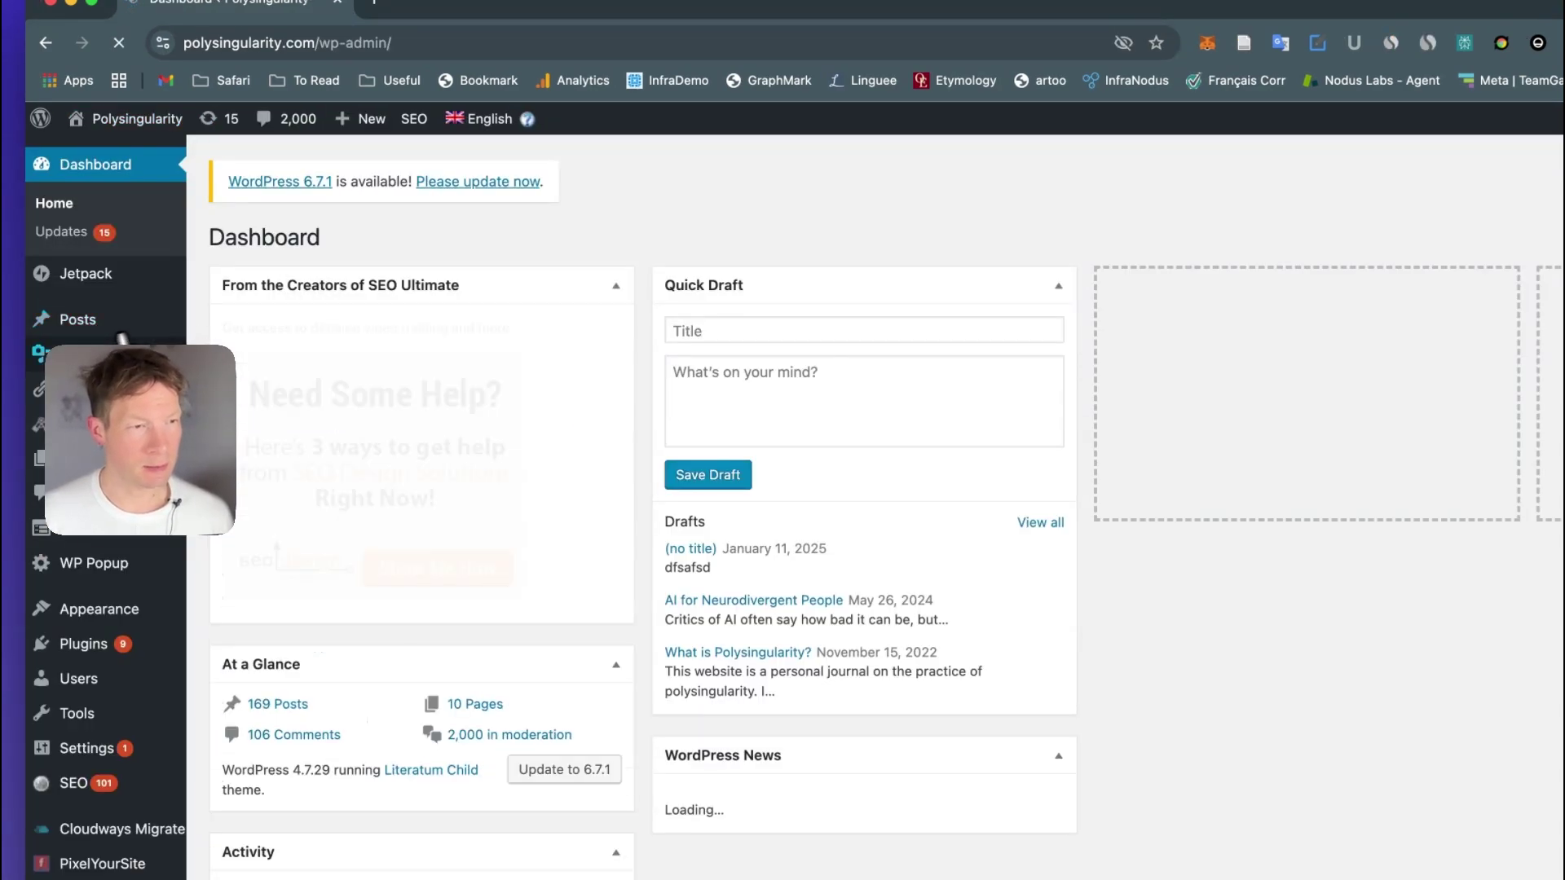
mouse_move(82, 326)
left_click(242, 359)
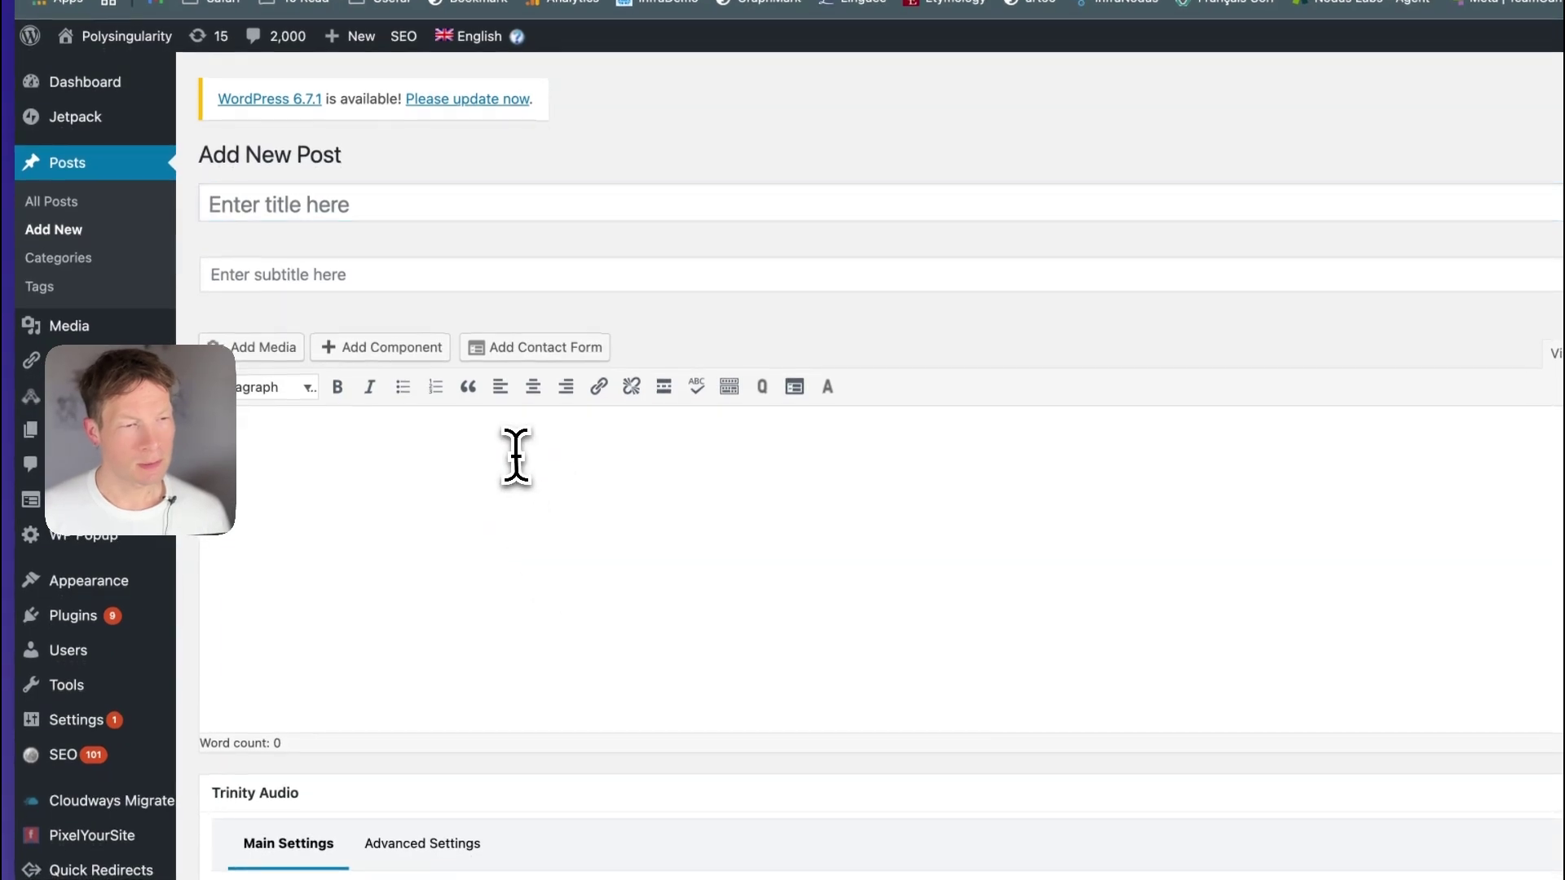
key("super+v")
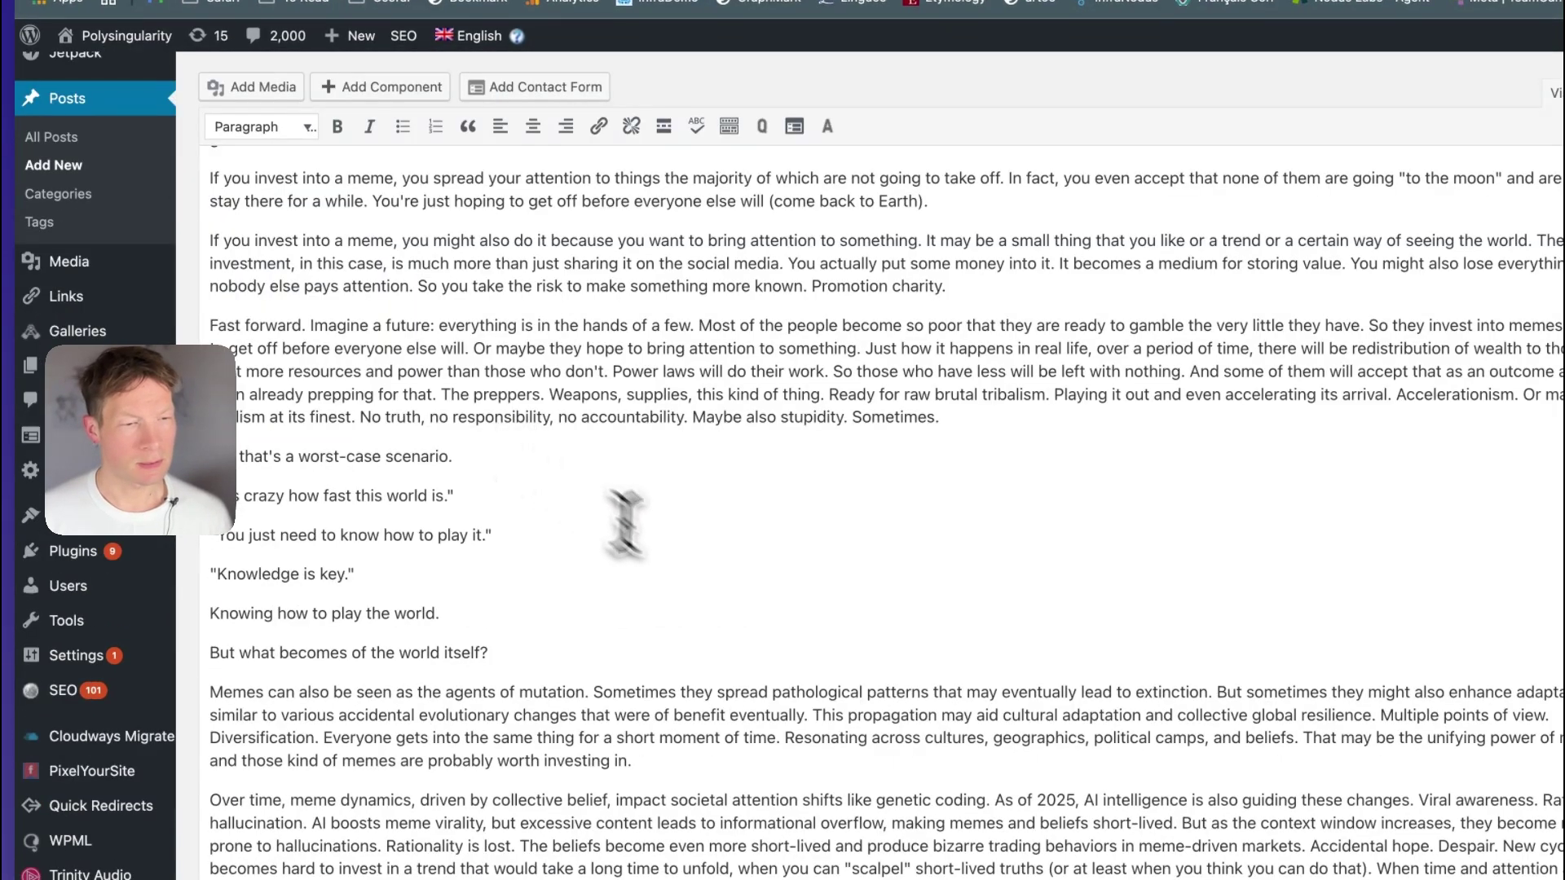
Title the new post "Meme Truth".
scroll(626, 524, "up", 15)
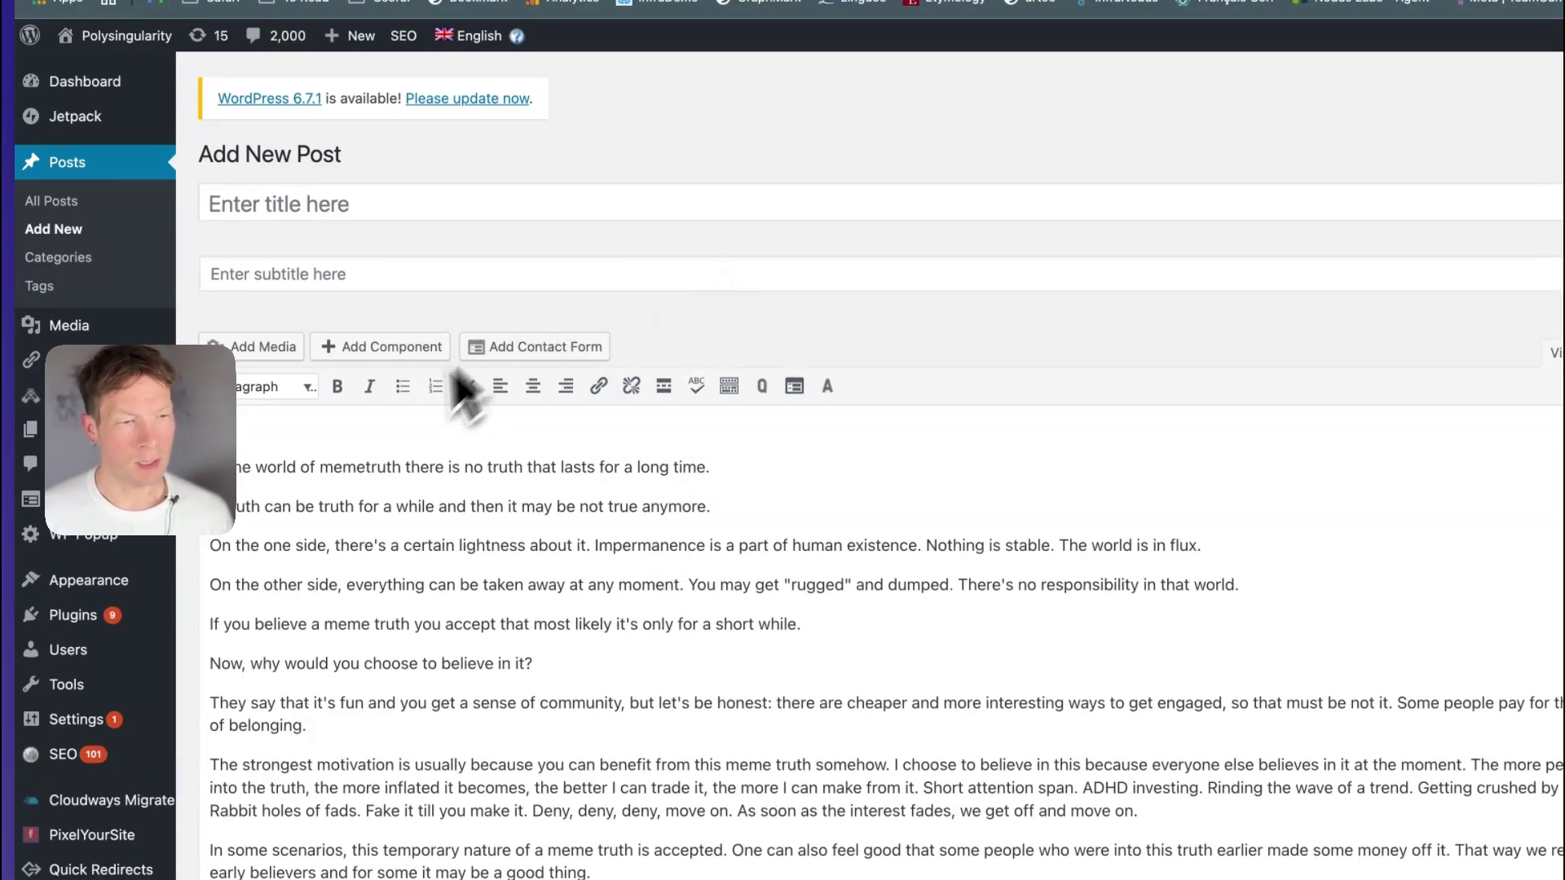
left_click(279, 189)
type("Meme Truth")
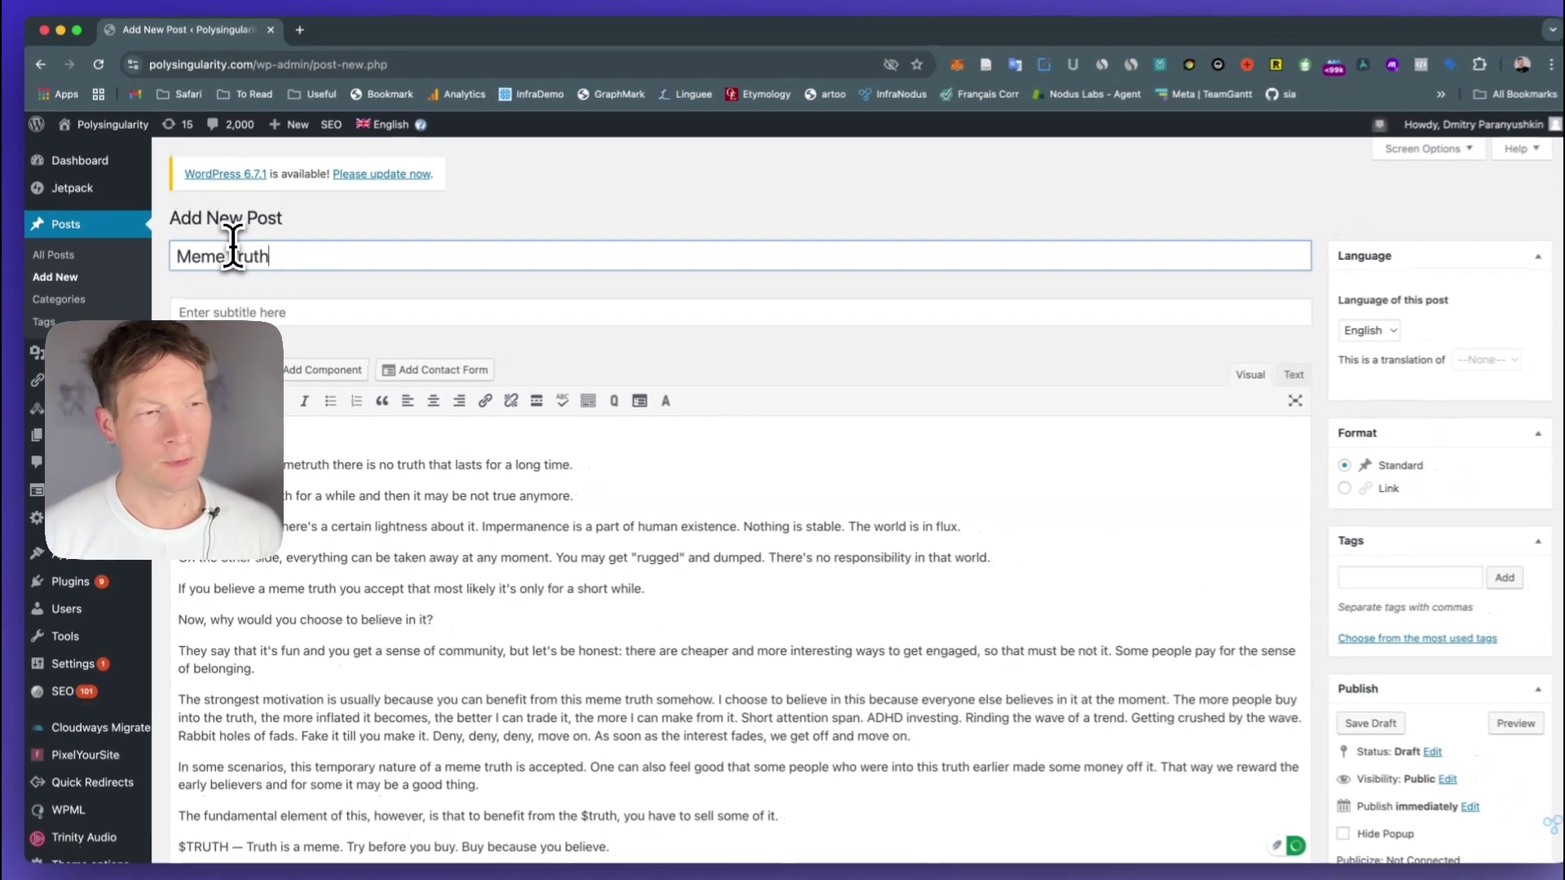
Set the post's subtitle to "In the world of memetruth there is no truth that lasts for a long time.".
scroll(293, 388, "down", 1)
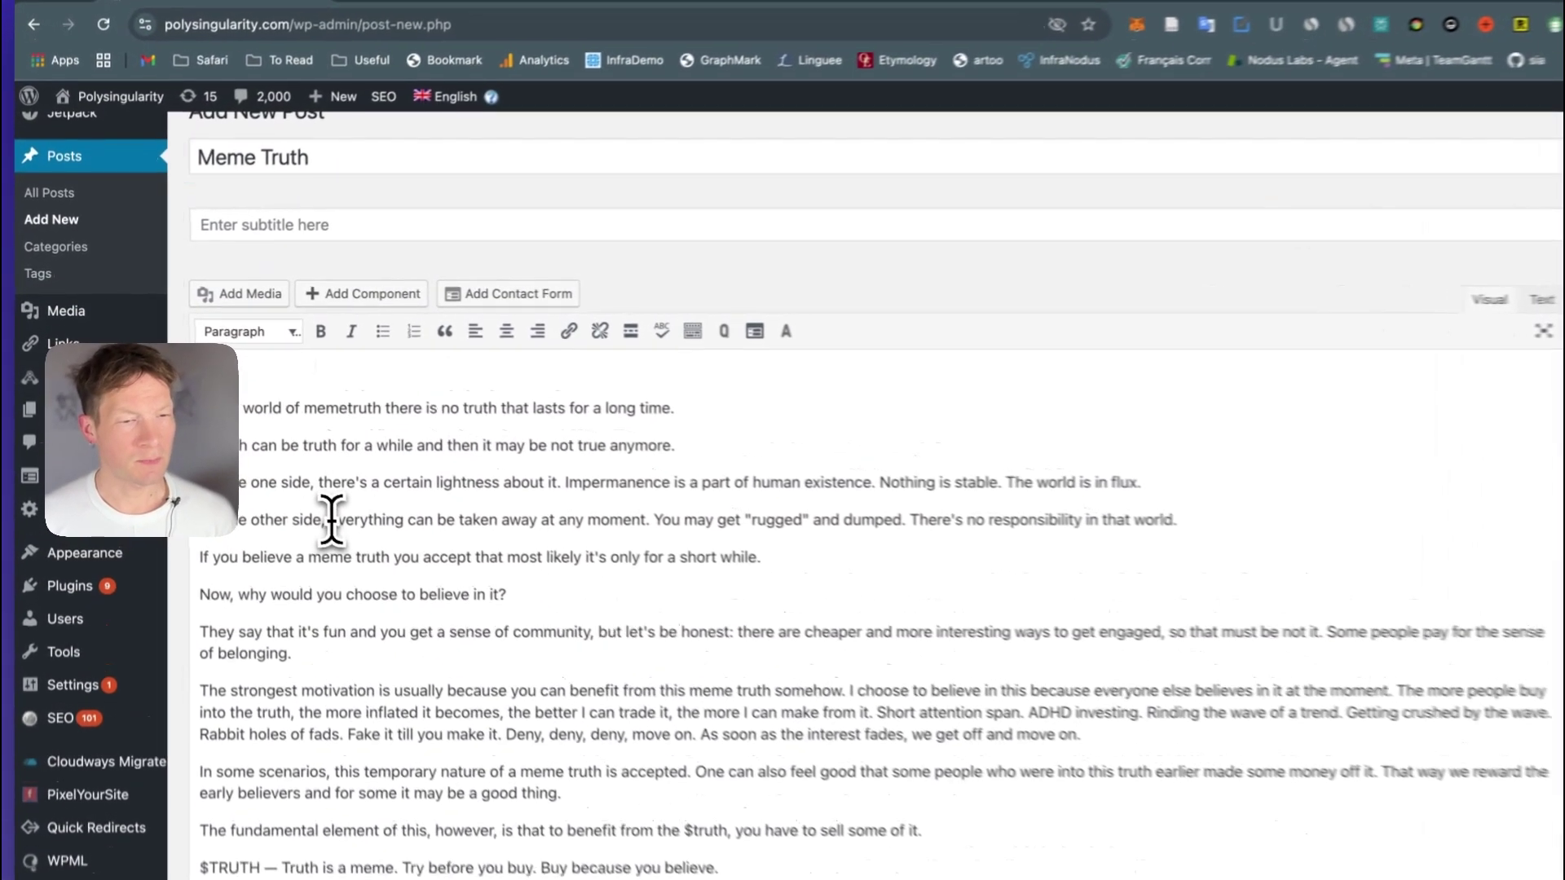
scroll(397, 502, "down", 3)
scroll(410, 503, "up", 1)
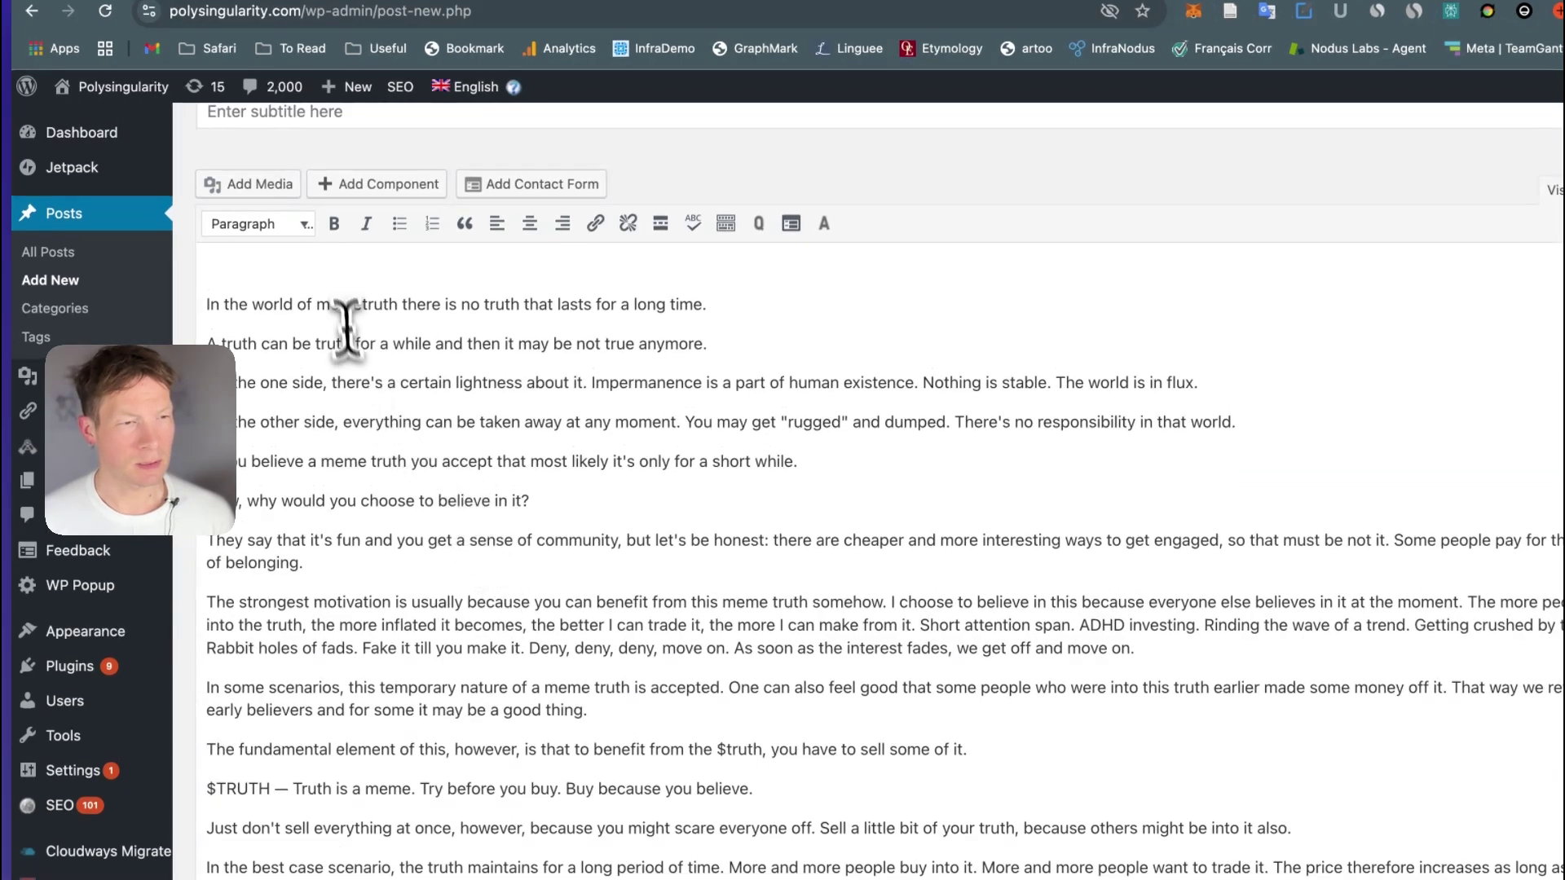
scroll(416, 312, "up", 5)
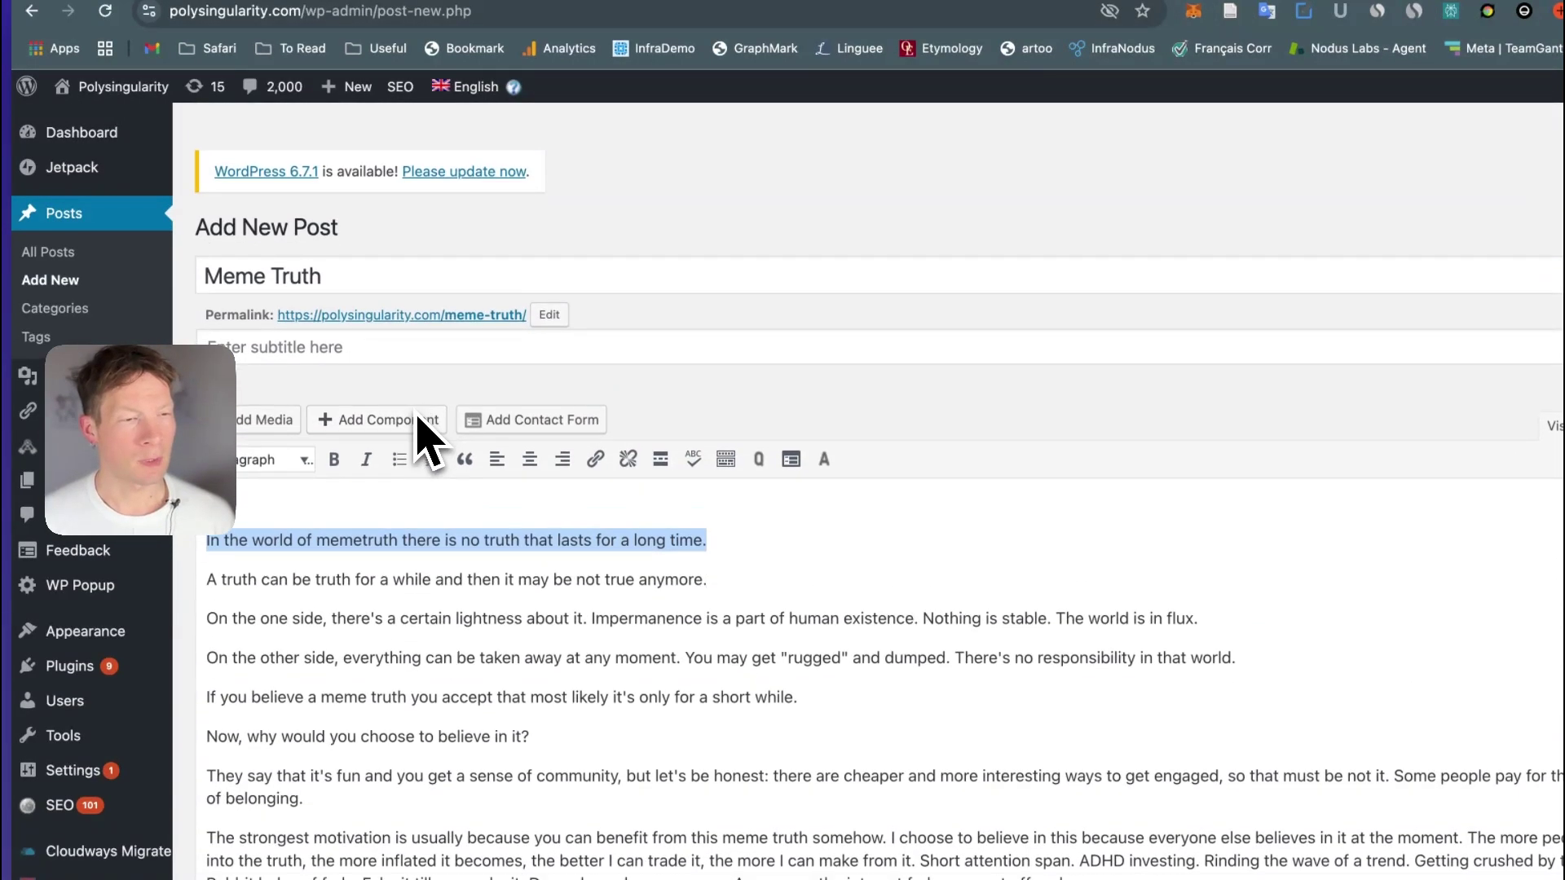
Replace the subtitle with the body sentence "A truth can be truth for a while and then it may be not true anymore.".
scroll(489, 549, "down", 6)
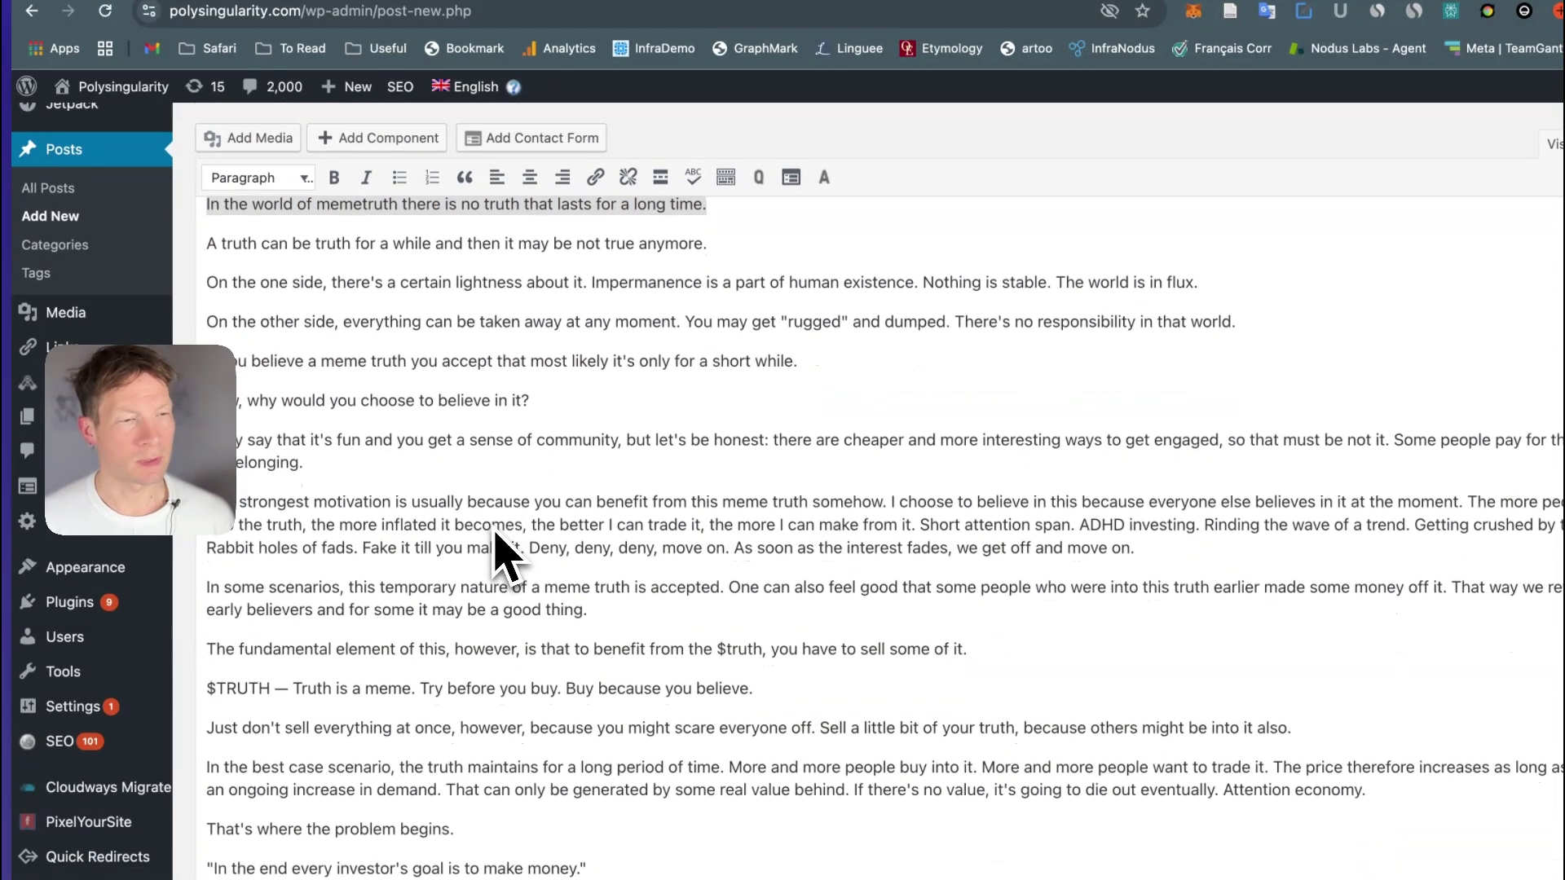
scroll(689, 426, "down", 1)
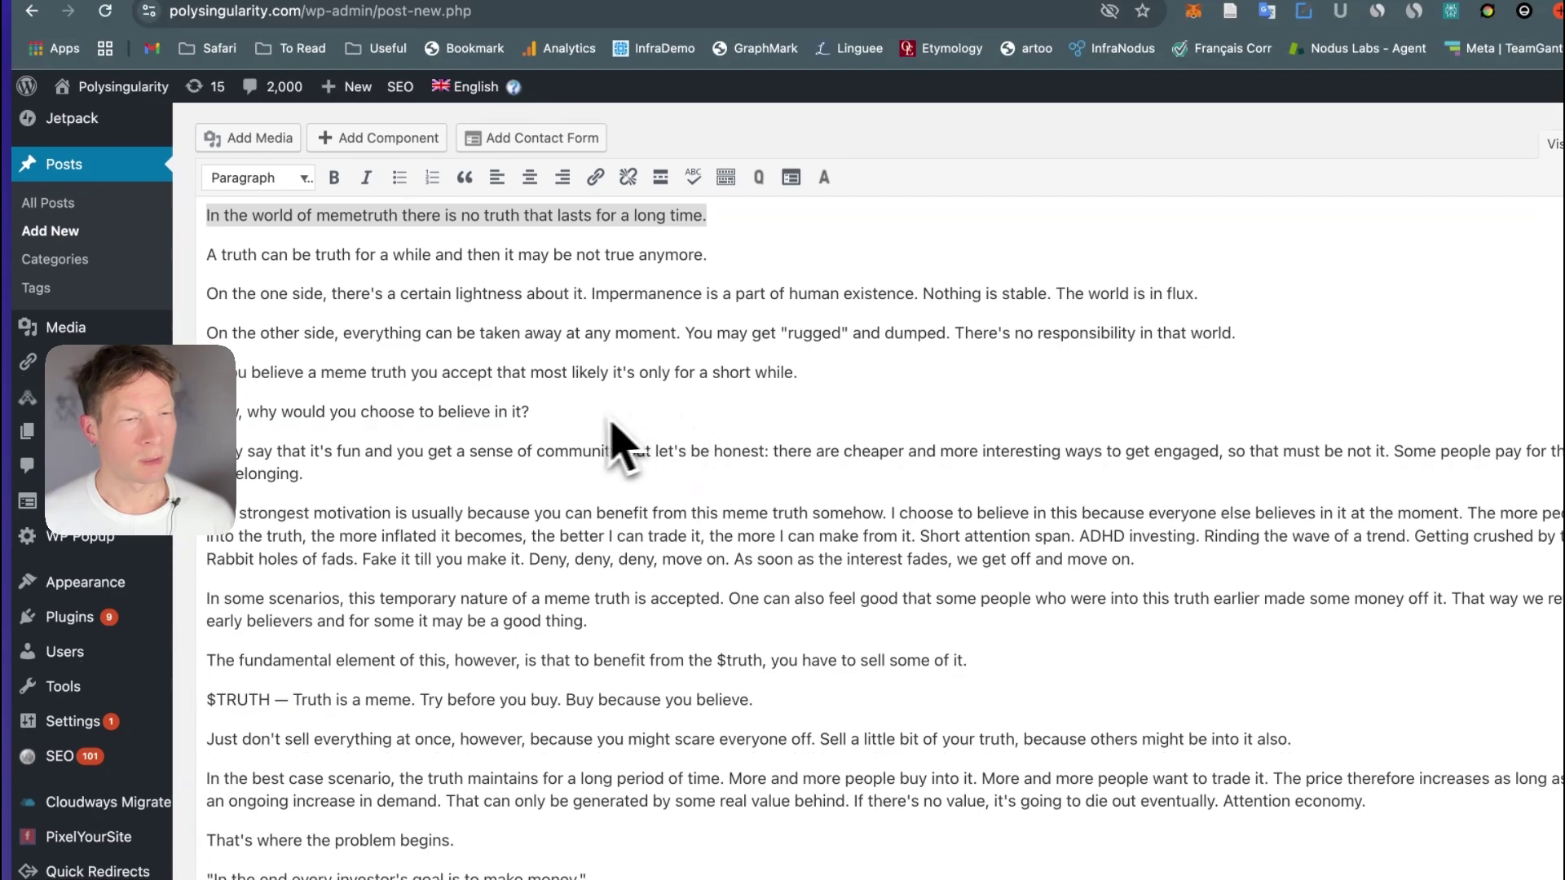
scroll(645, 298, "up", 2)
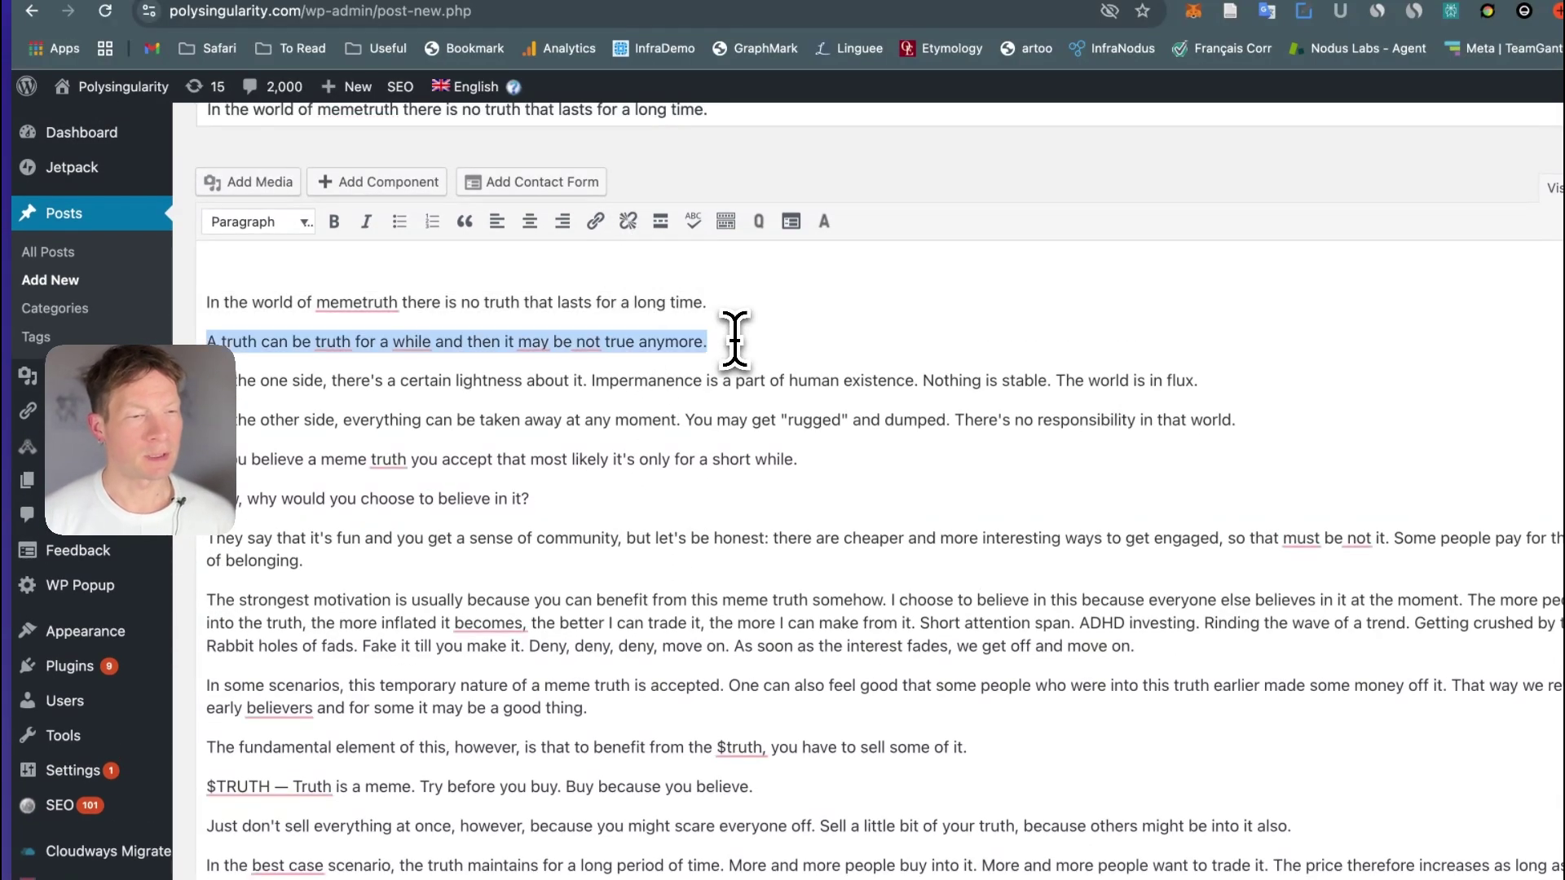
scroll(683, 359, "up", 5)
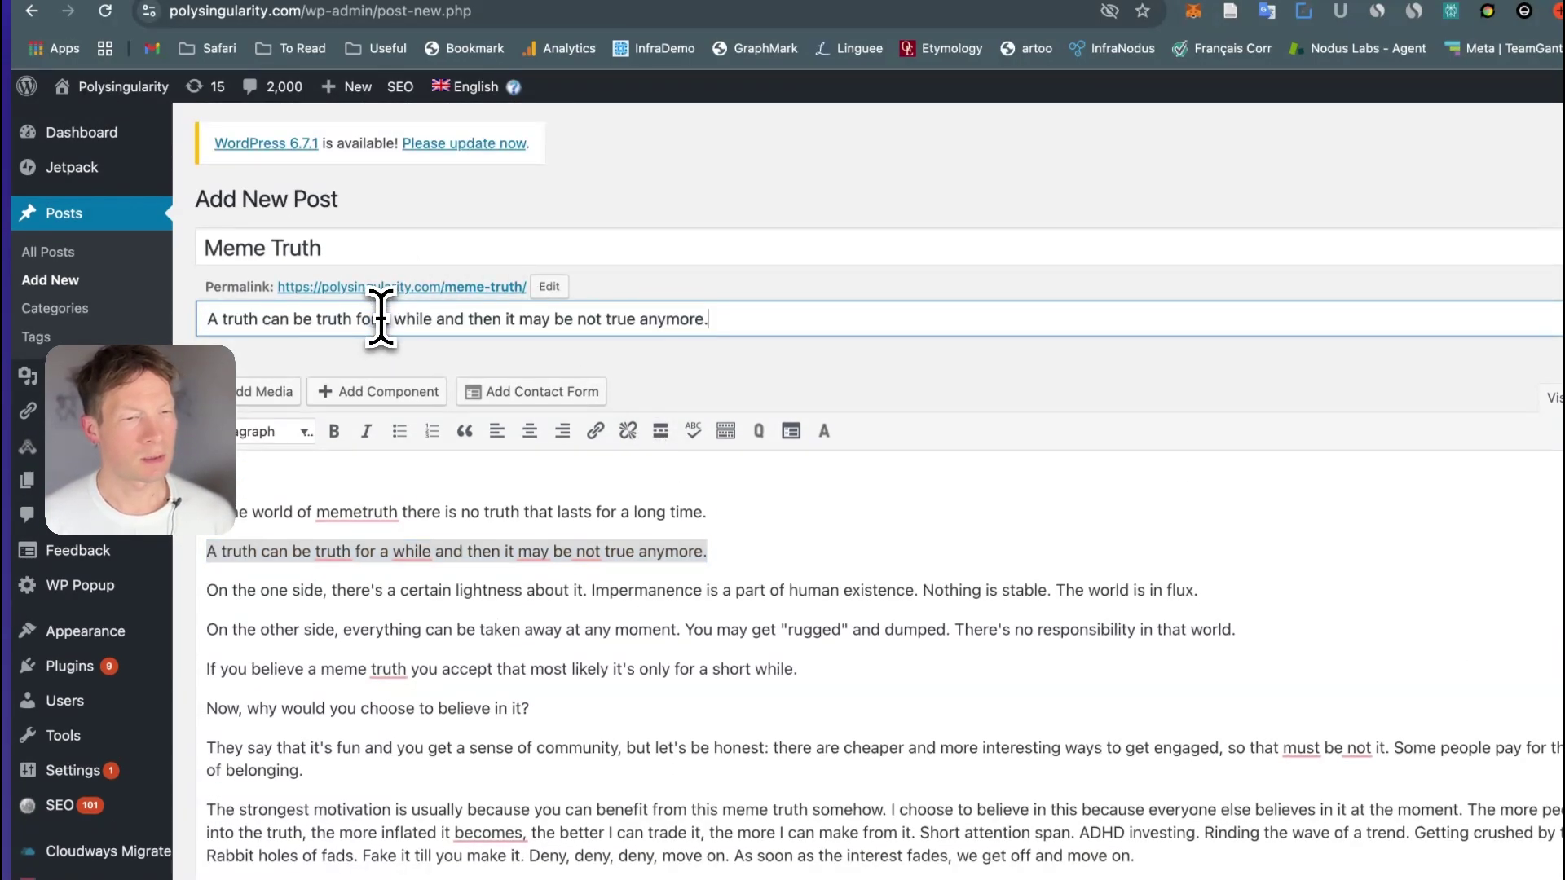
Assign the new post to the Herbarium and Trans~mission Cables categories.
scroll(699, 601, "down", 15)
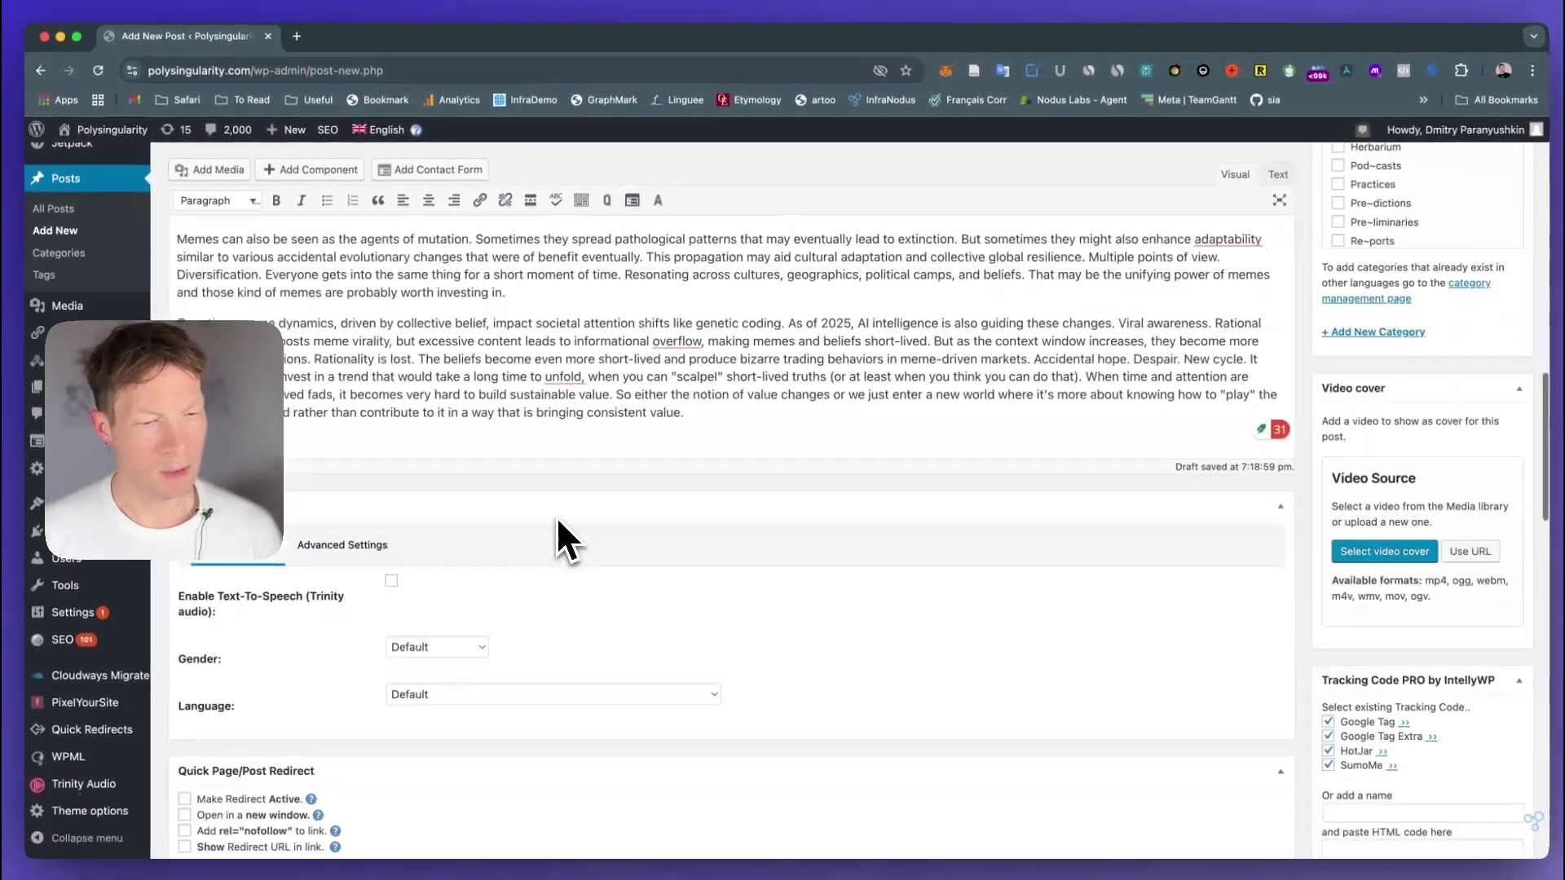
scroll(556, 516, "down", 3)
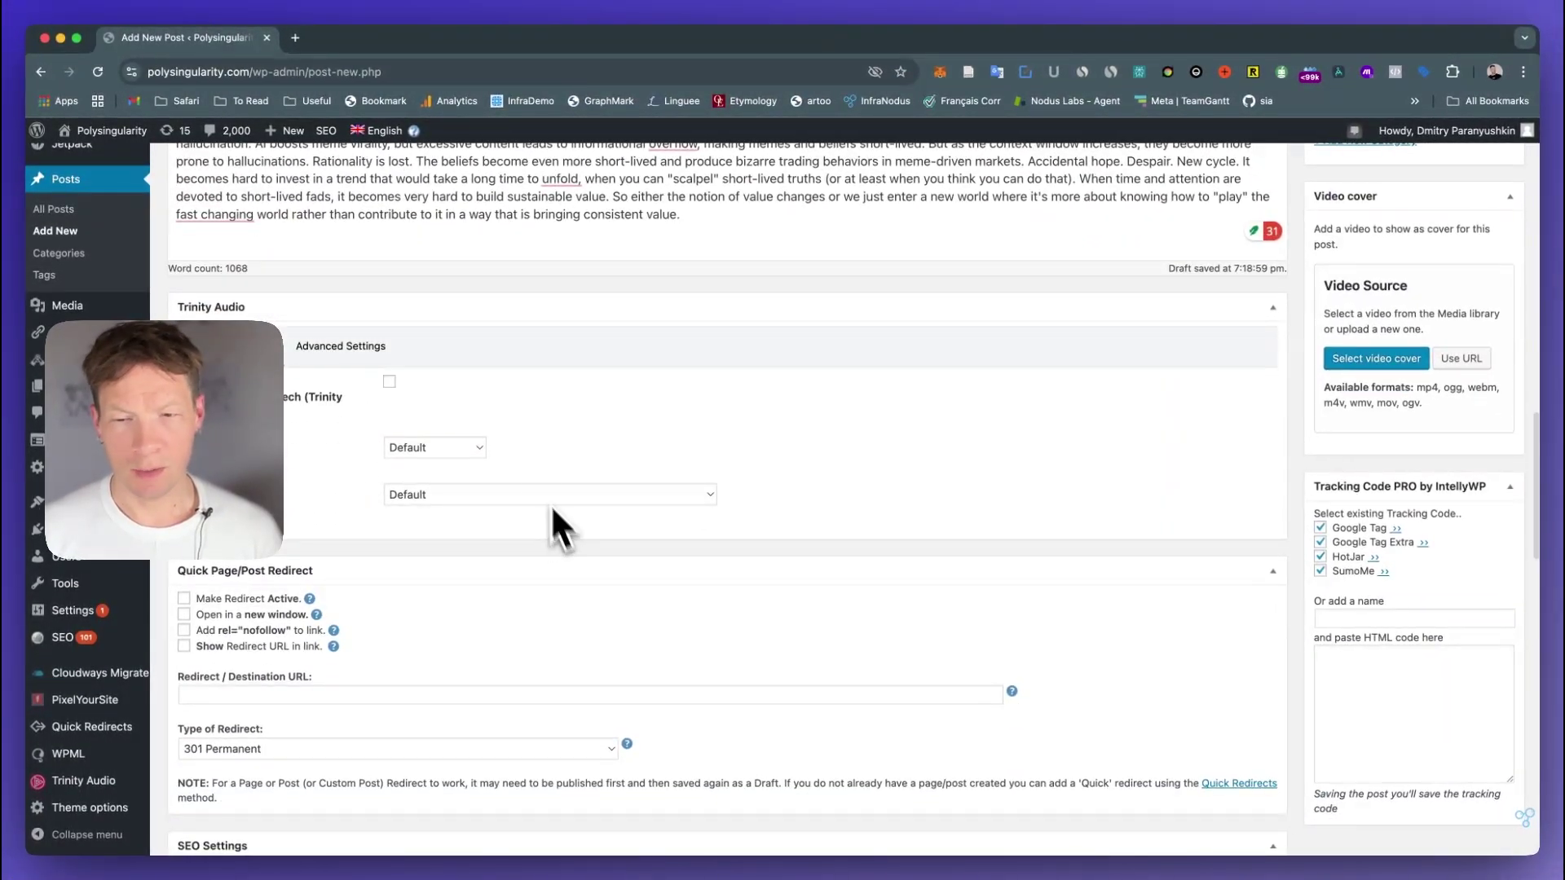
scroll(481, 424, "up", 15)
scroll(483, 417, "up", 10)
scroll(488, 432, "down", 5)
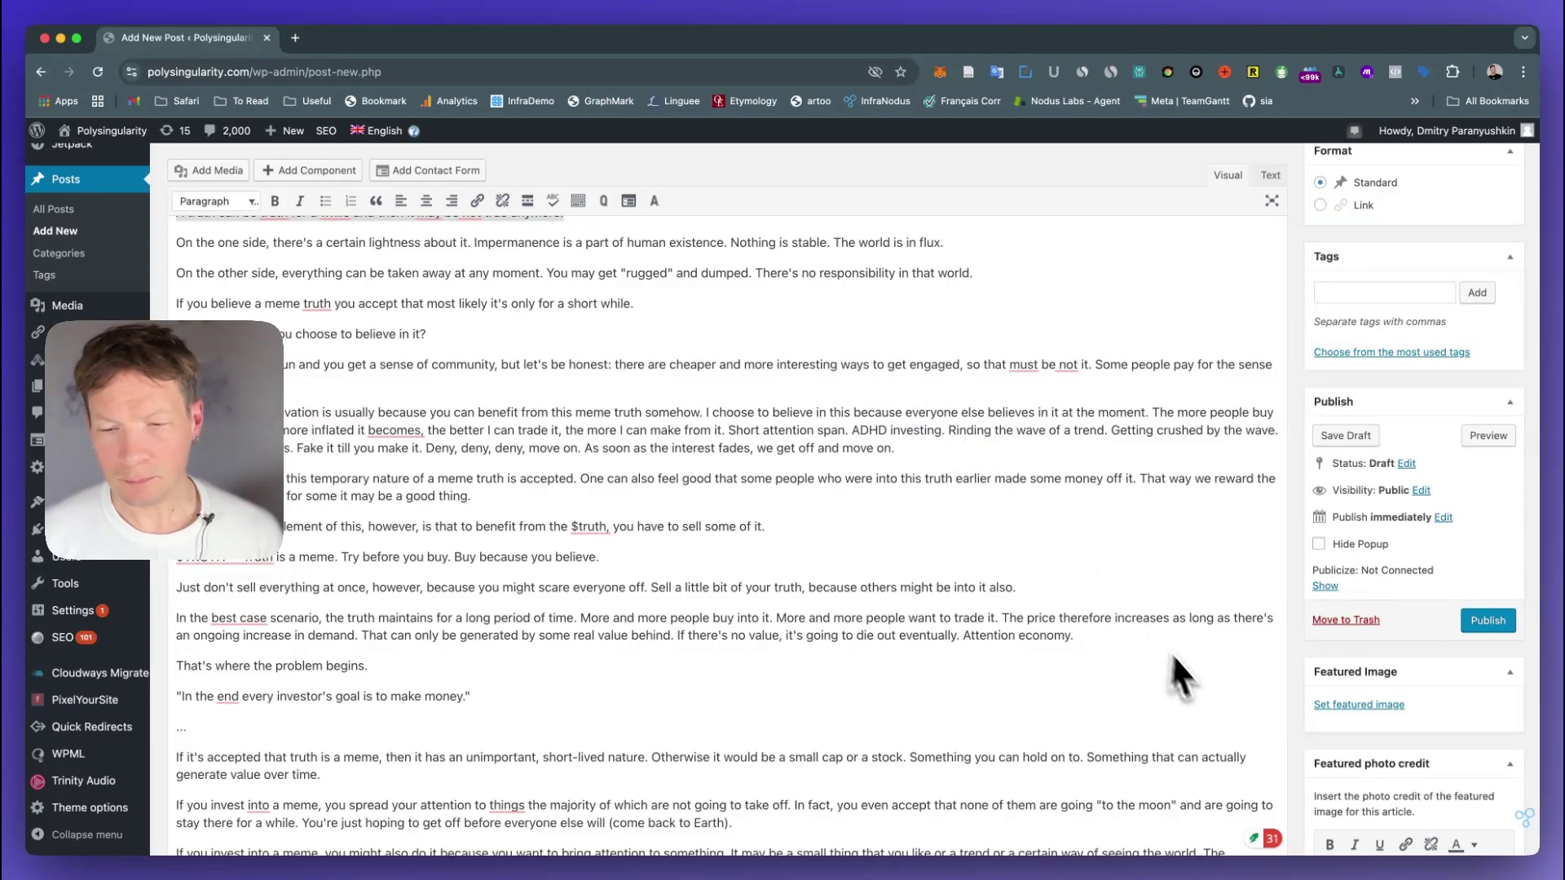
scroll(1179, 677, "down", 5)
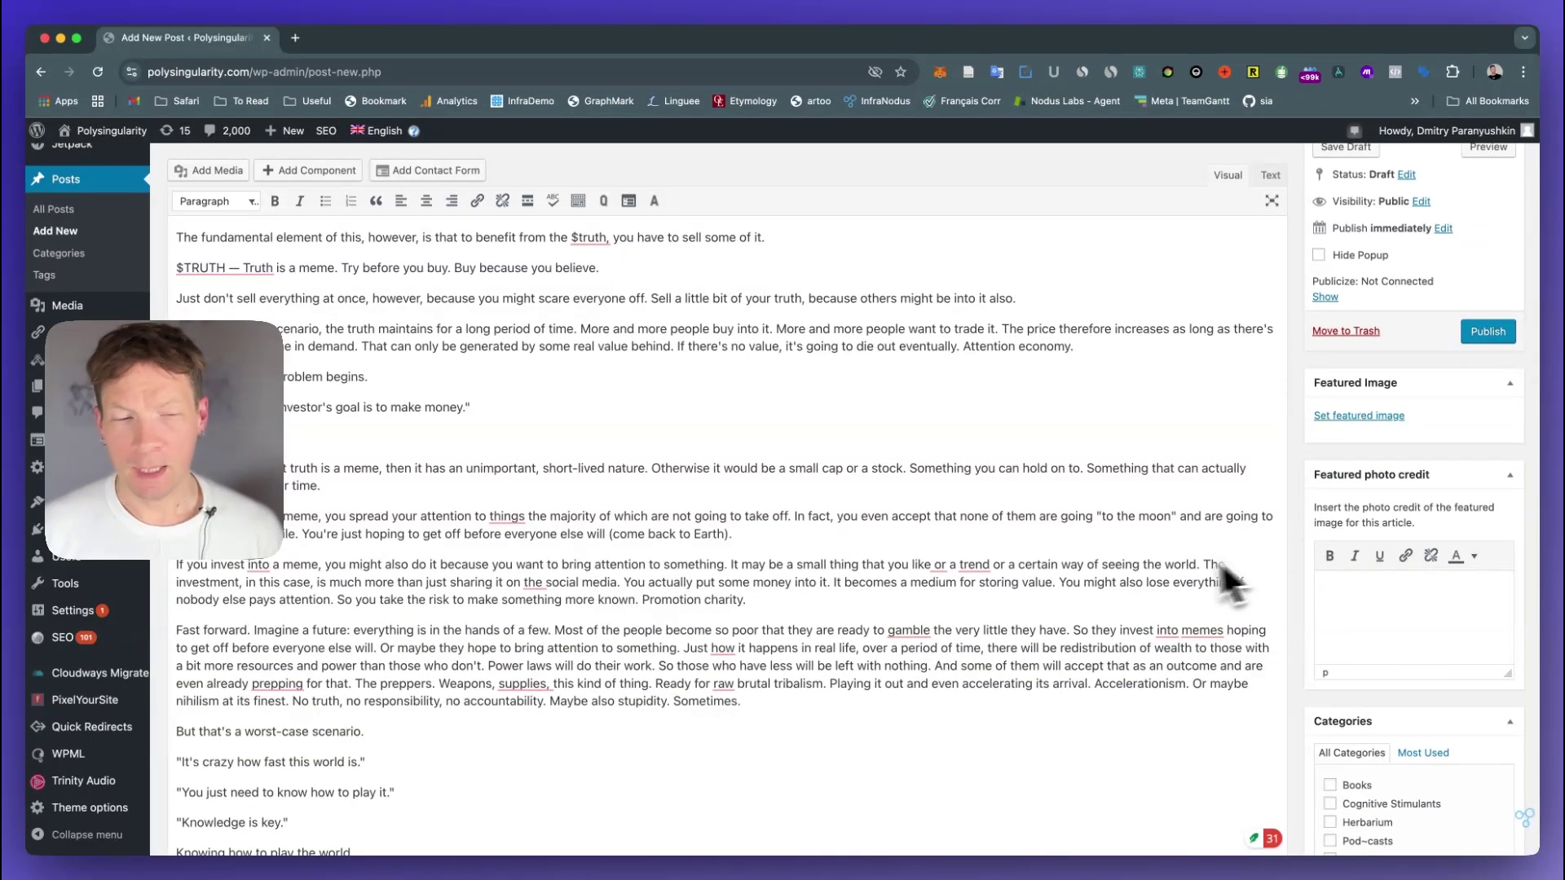
key("super+Tab")
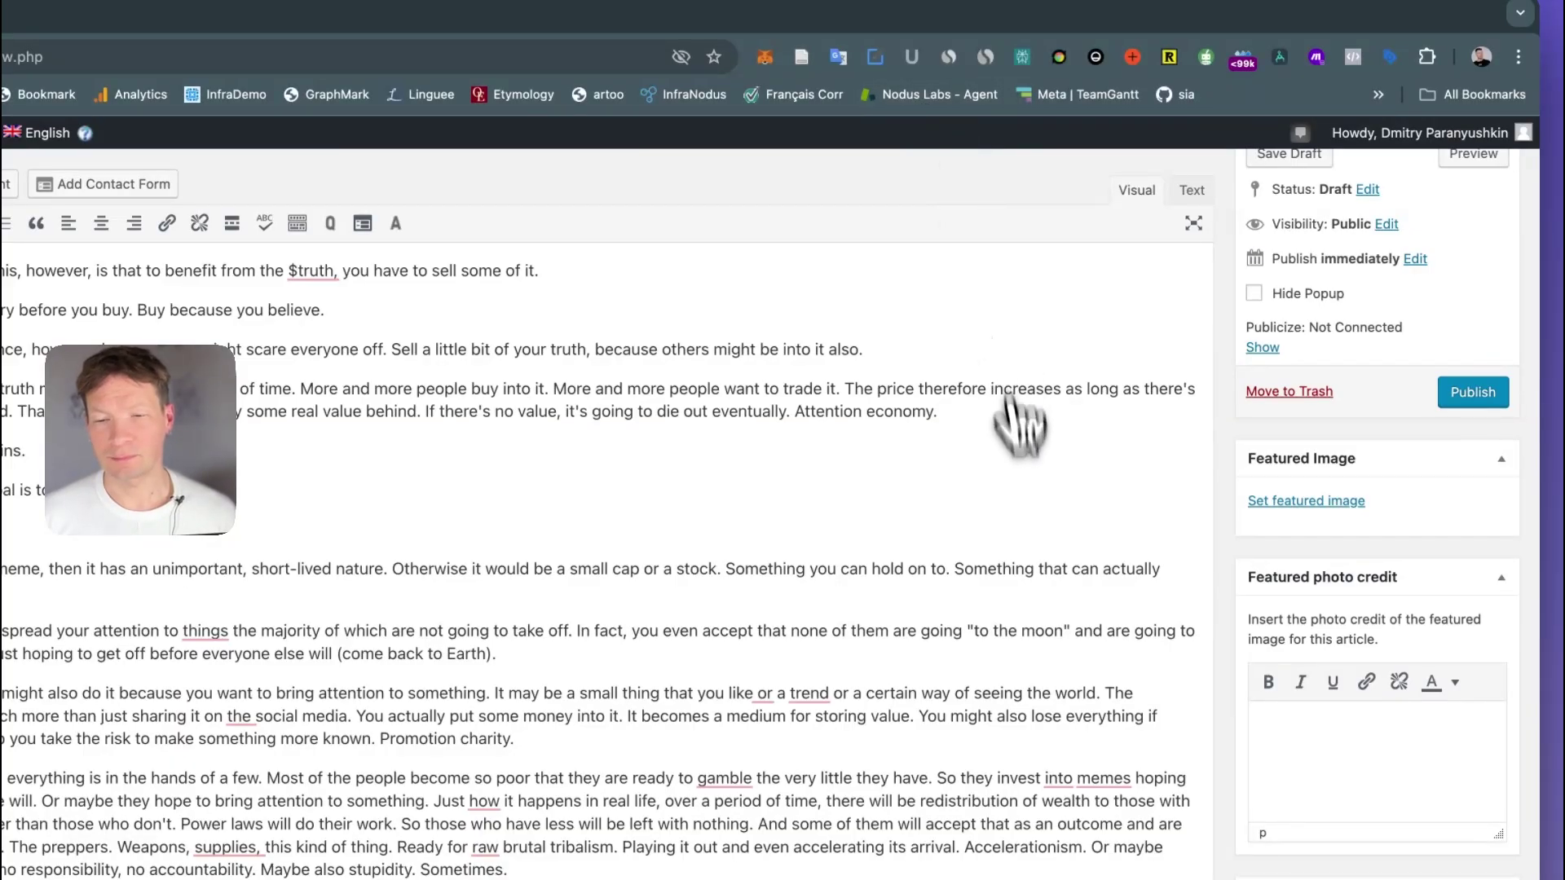
scroll(1351, 762, "down", 3)
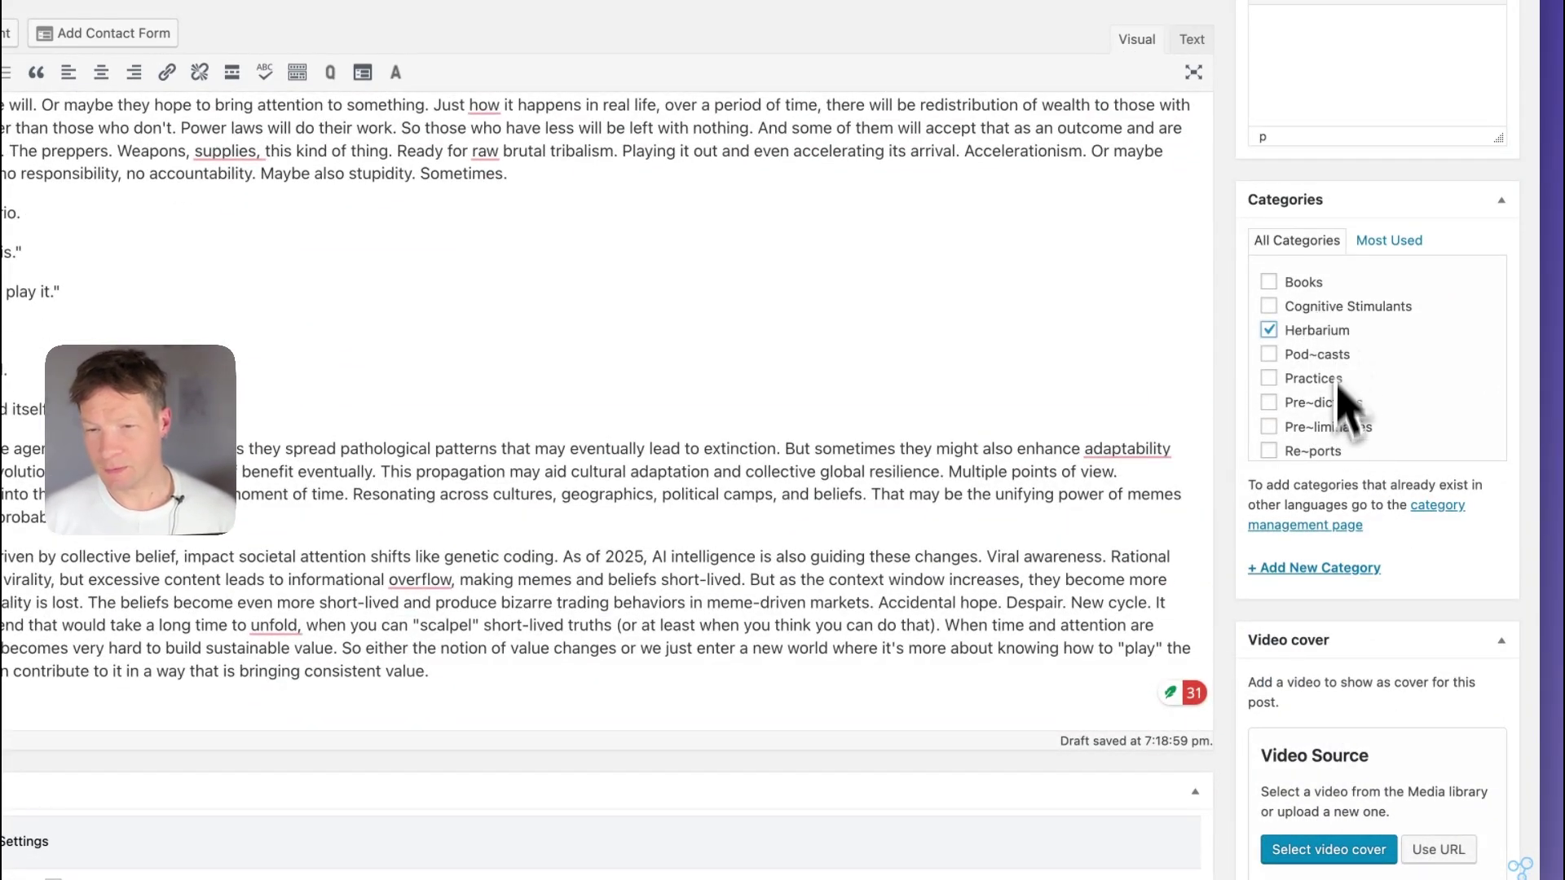
scroll(1353, 587, "down", 3)
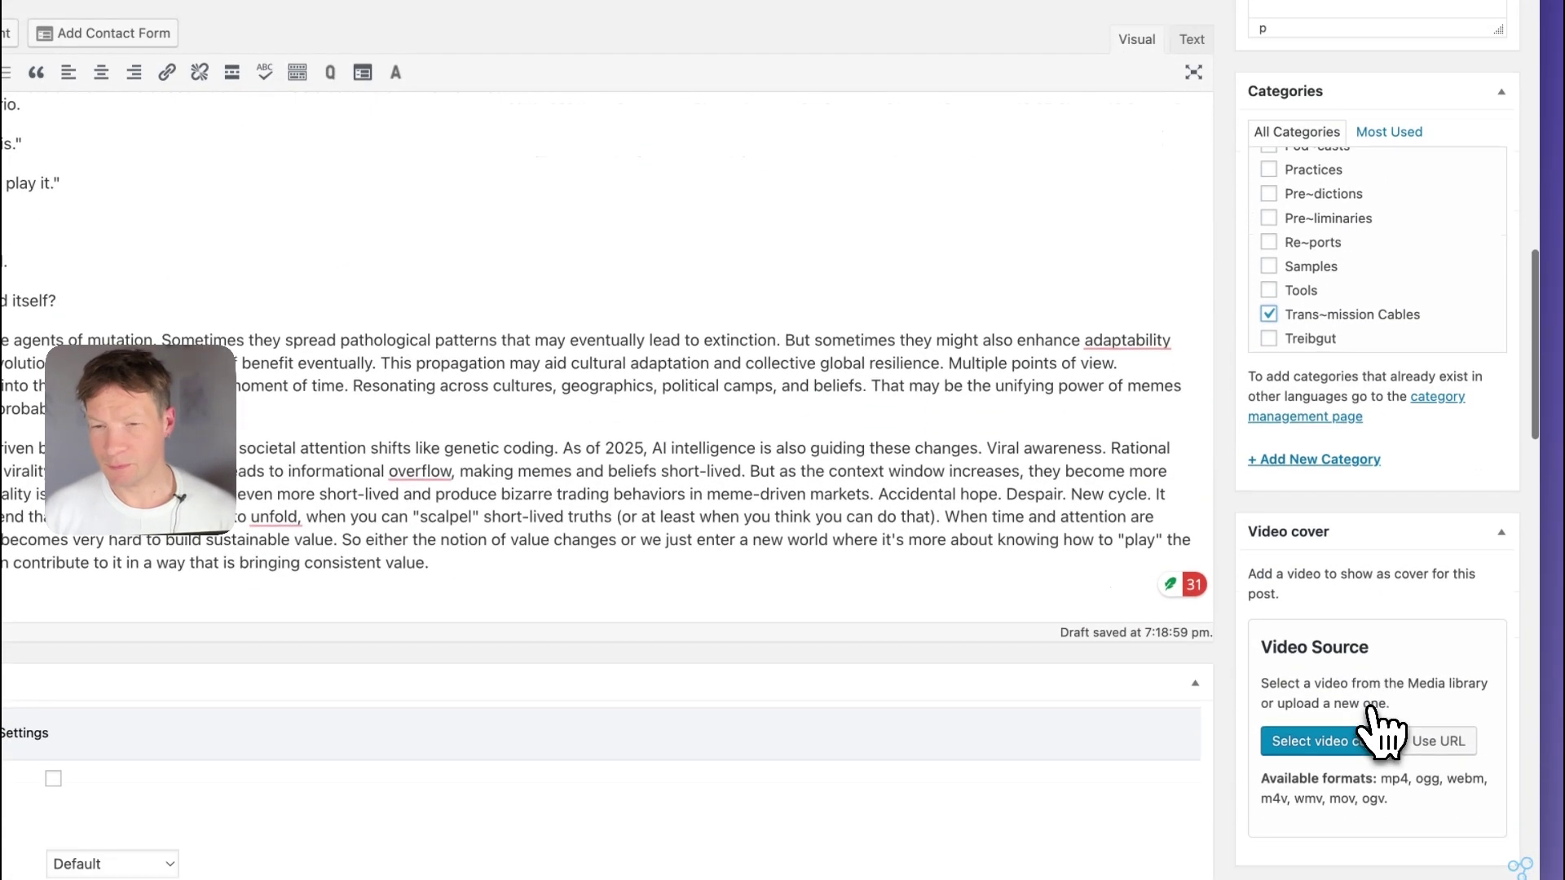
scroll(1380, 717, "up", 3)
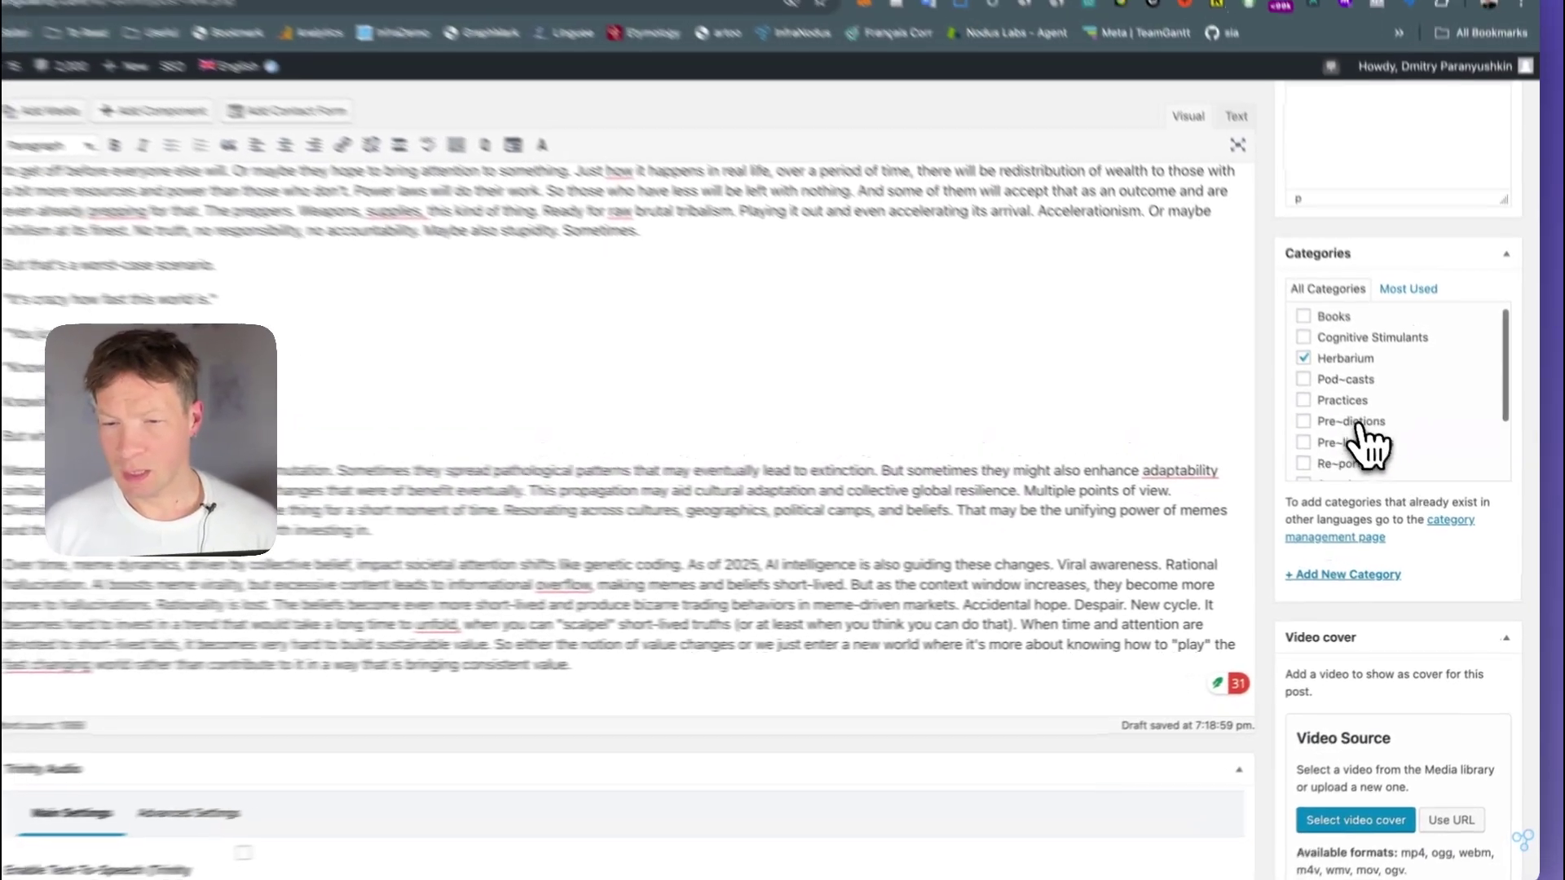
Fill the post's excerpt with the InfraNodus text on the interplay between meme-driven truth and attention.
scroll(1400, 383, "down", 5)
scroll(1068, 647, "down", 10)
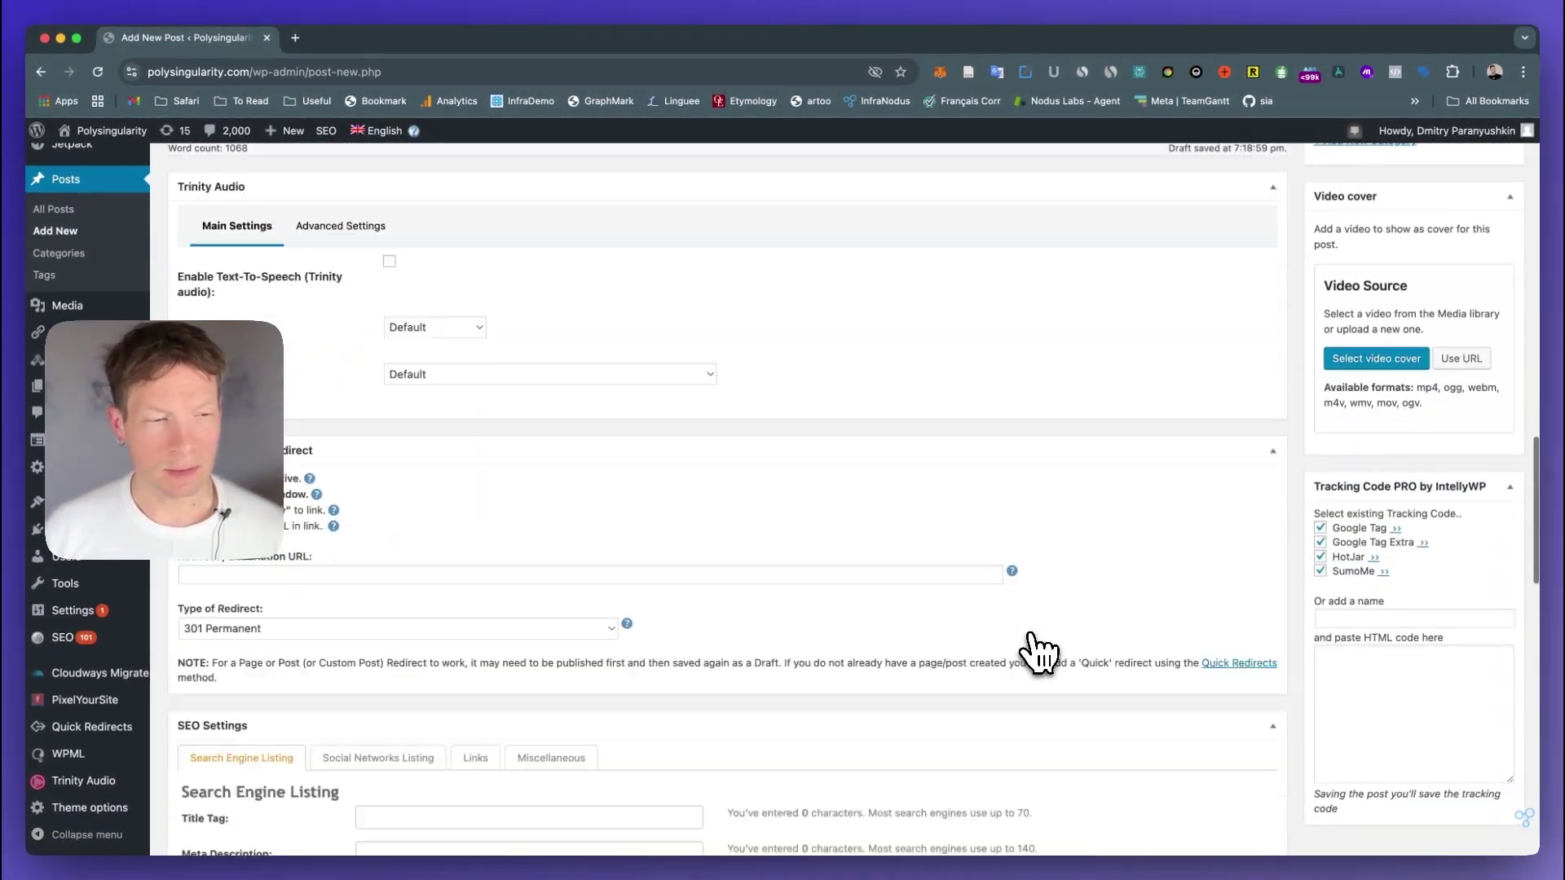
scroll(743, 489, "down", 7)
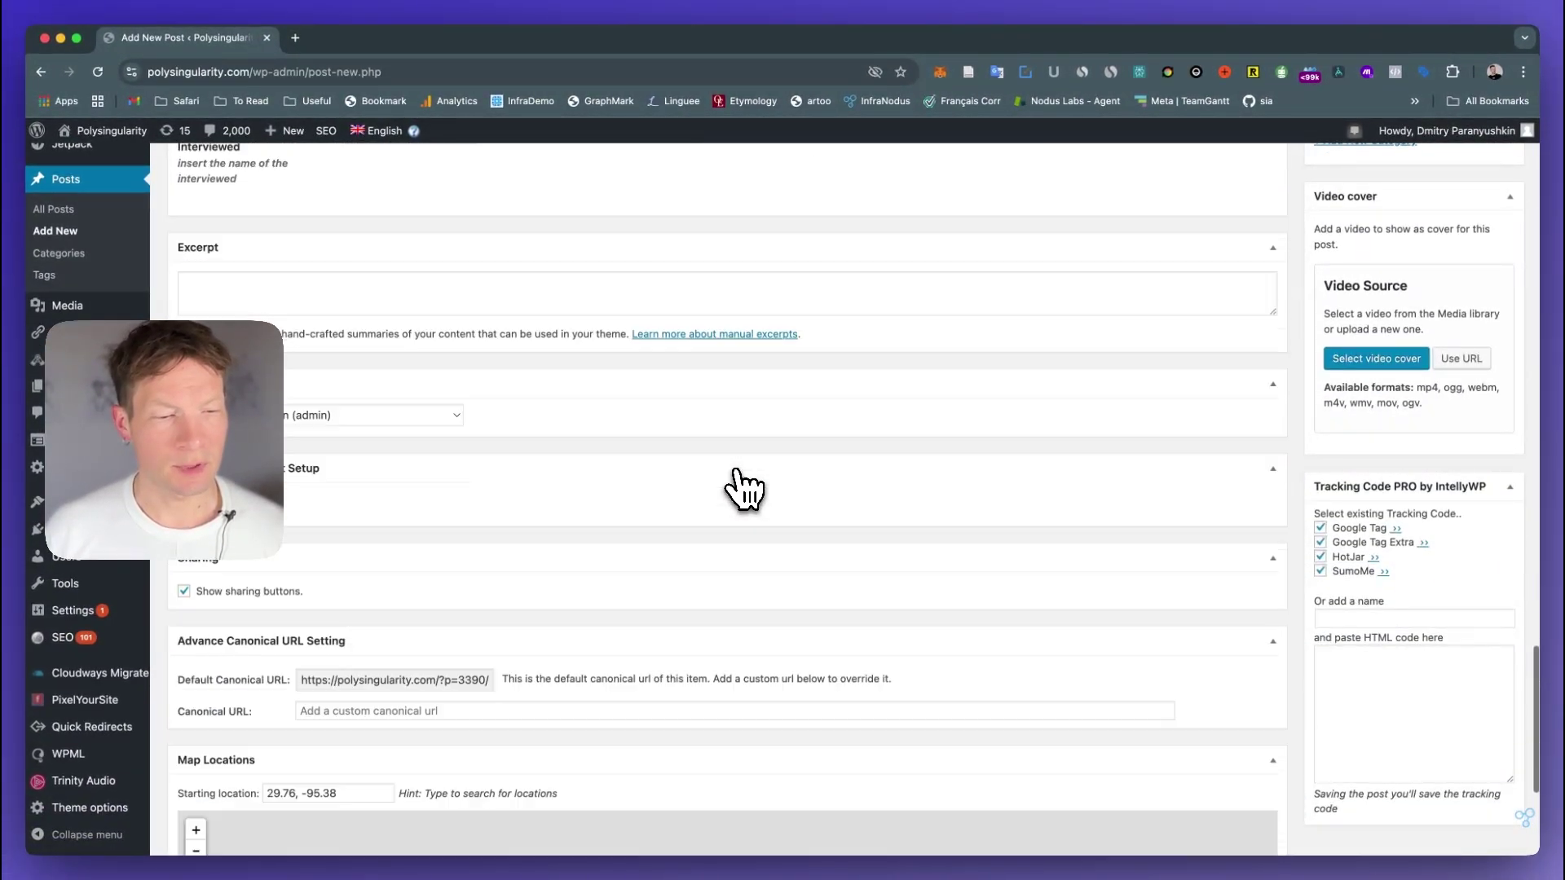
scroll(743, 489, "up", 10)
scroll(737, 485, "up", 10)
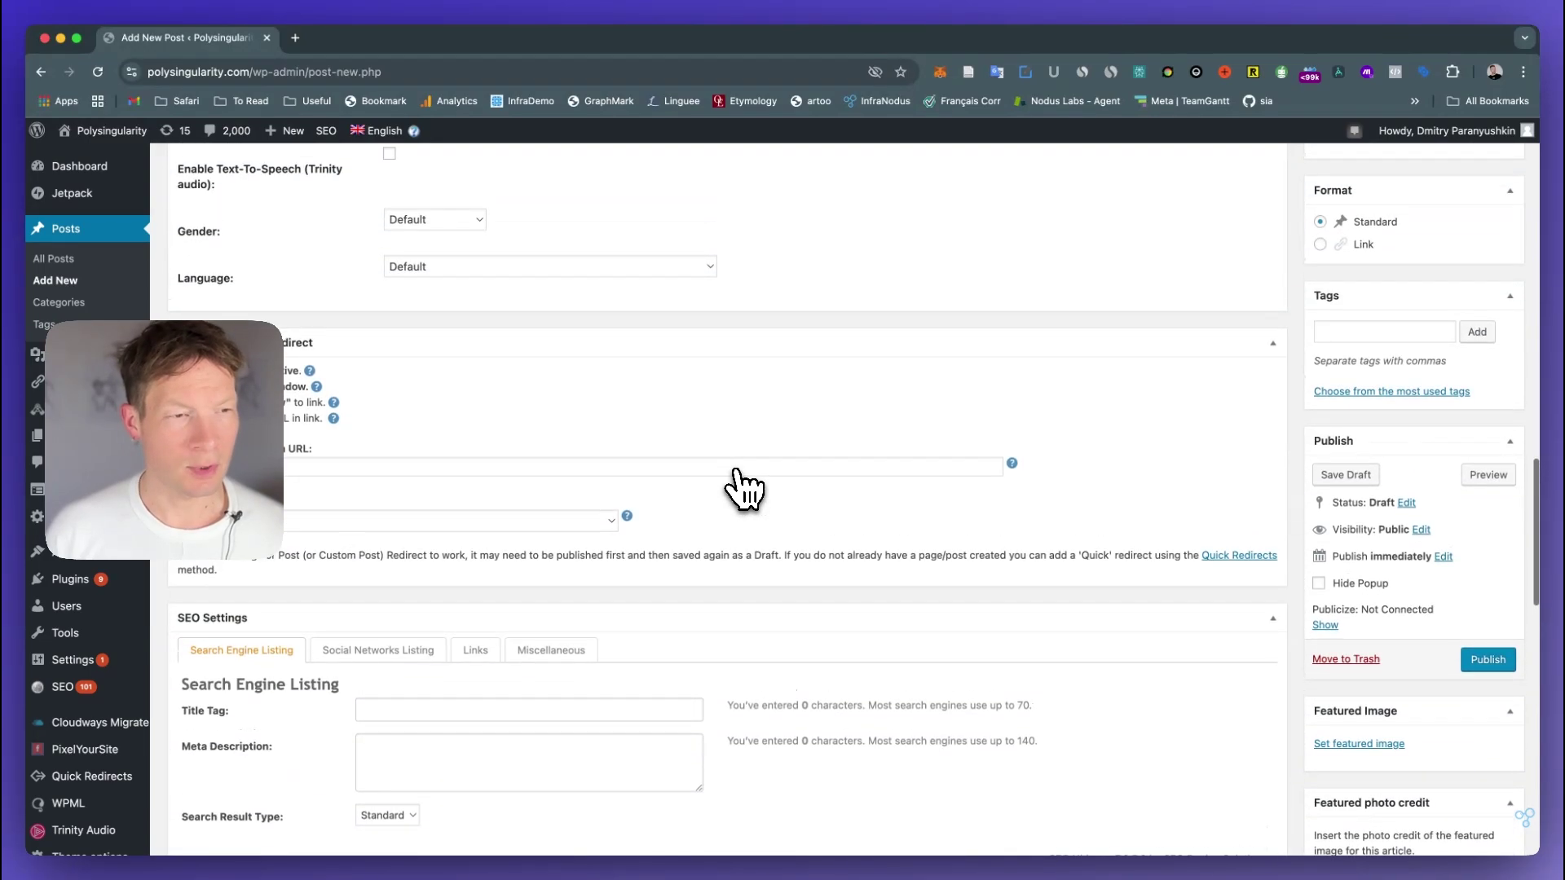
scroll(1196, 599, "down", 10)
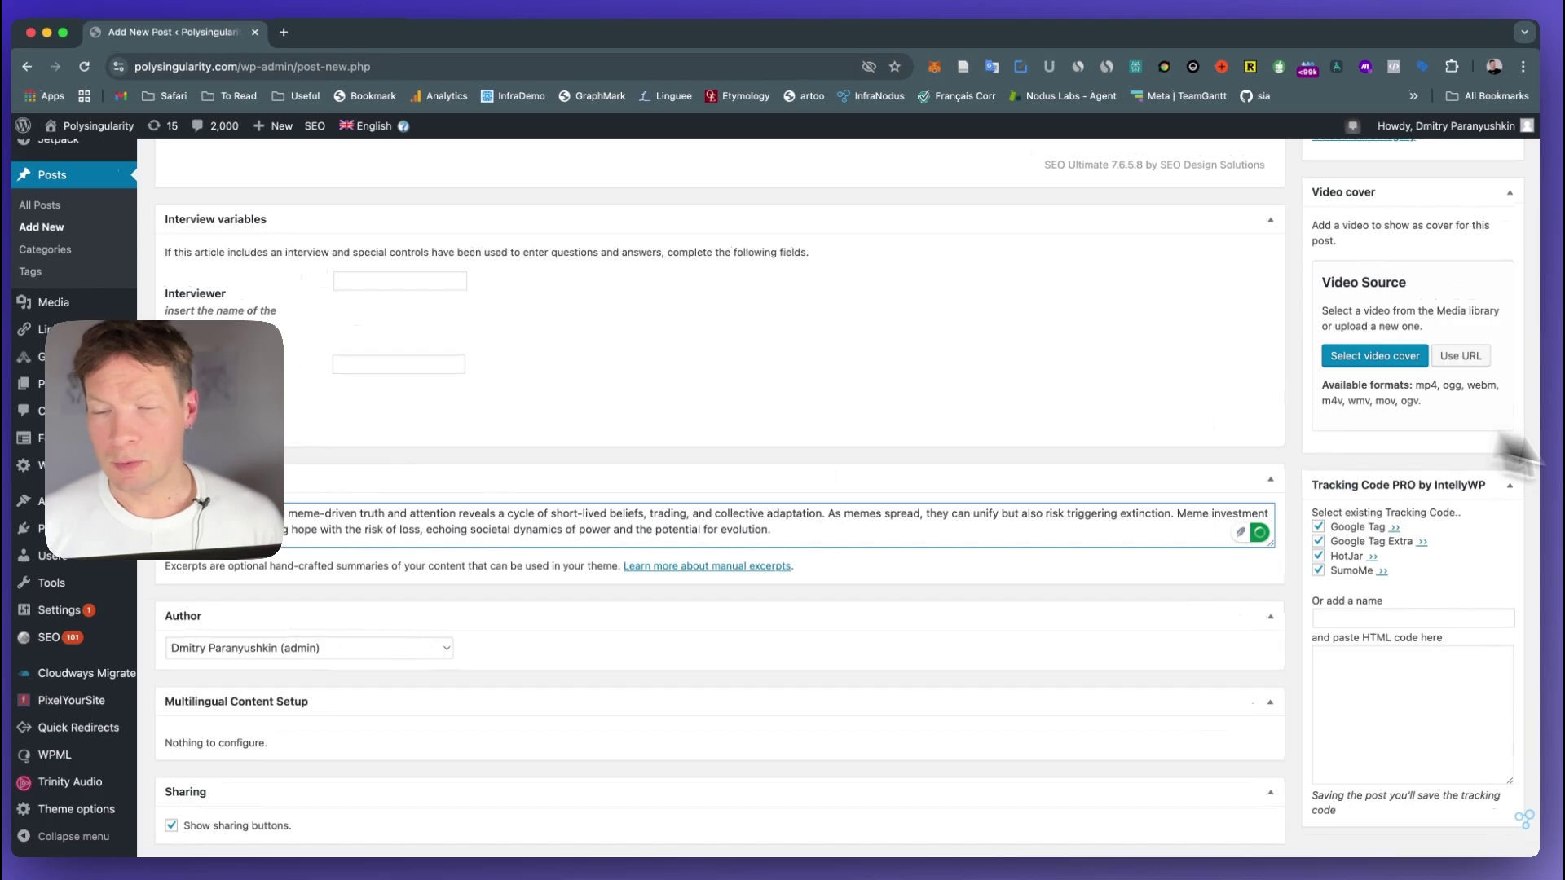
Switch to Obsidian, generate an InfraNodus AI summary of the Memetruth note and copy it.
key("super+Tab")
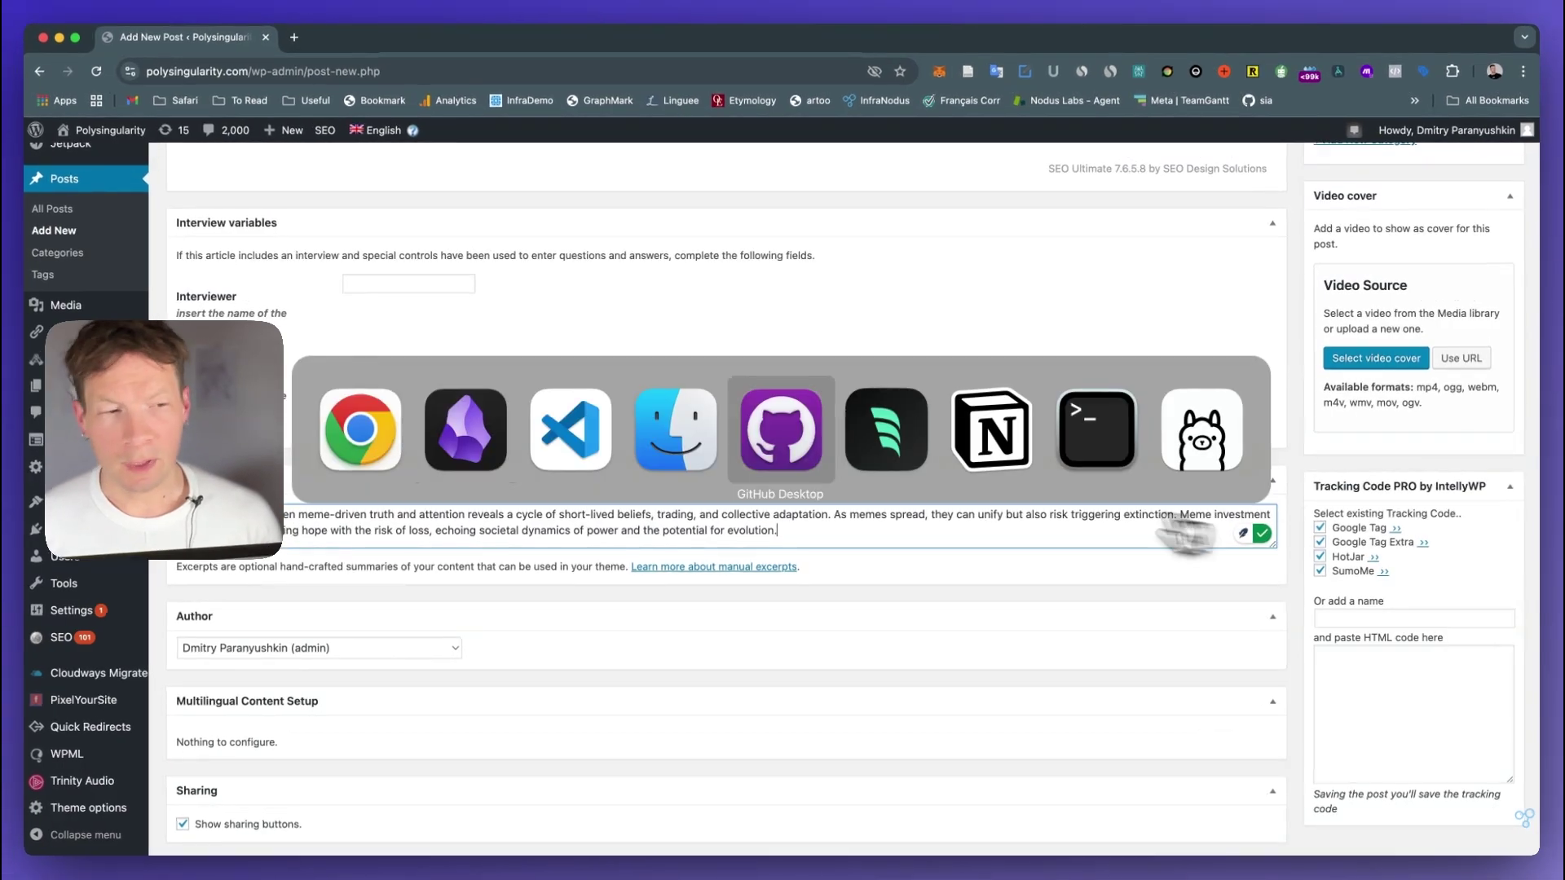
left_click(460, 444)
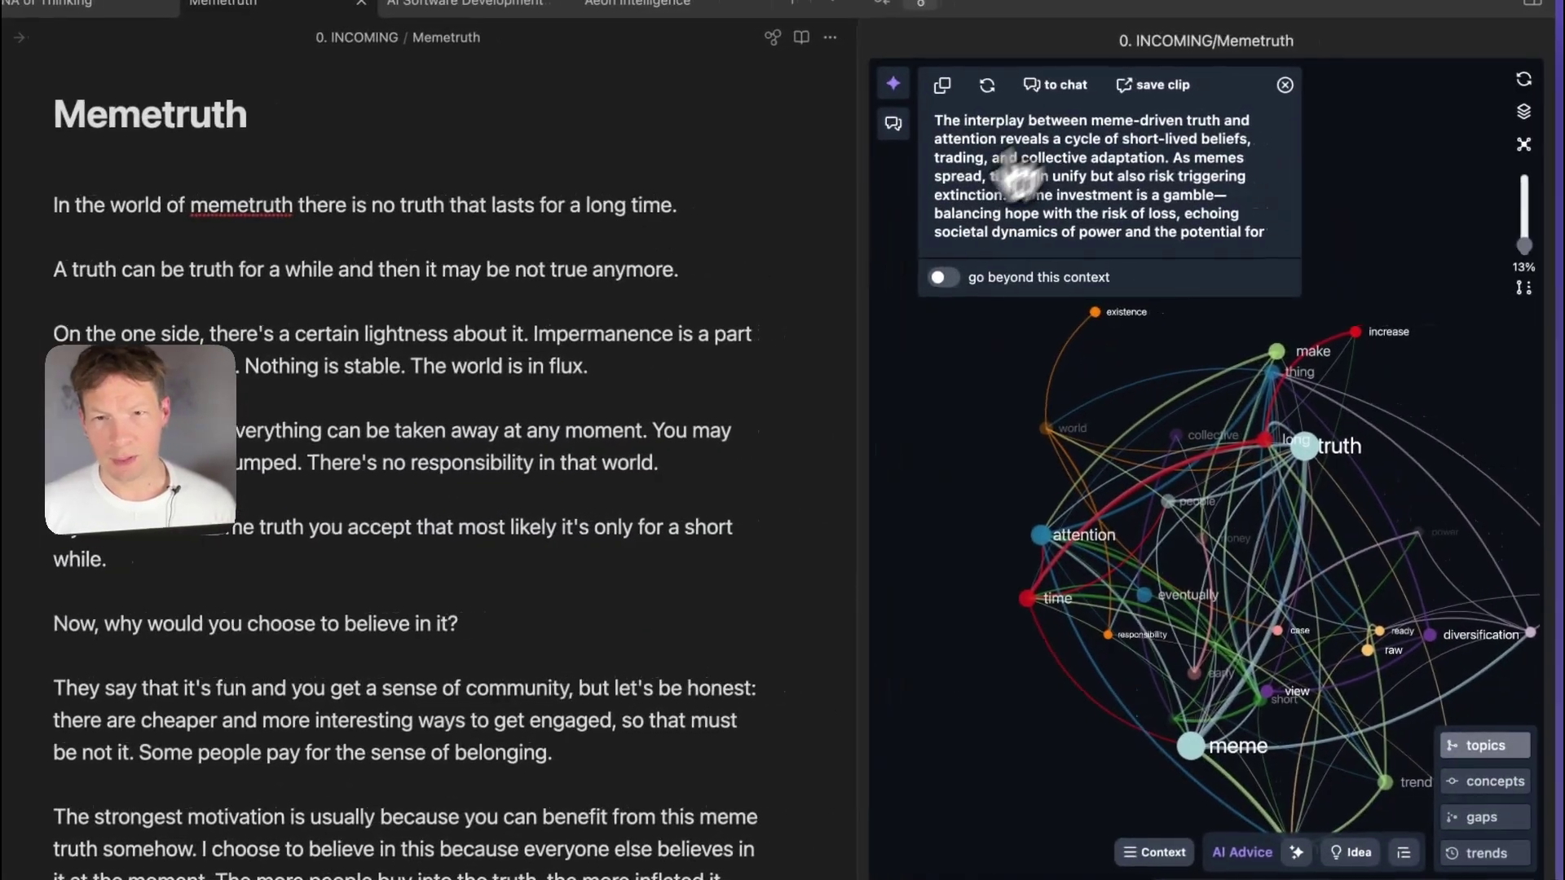
left_click(1270, 87)
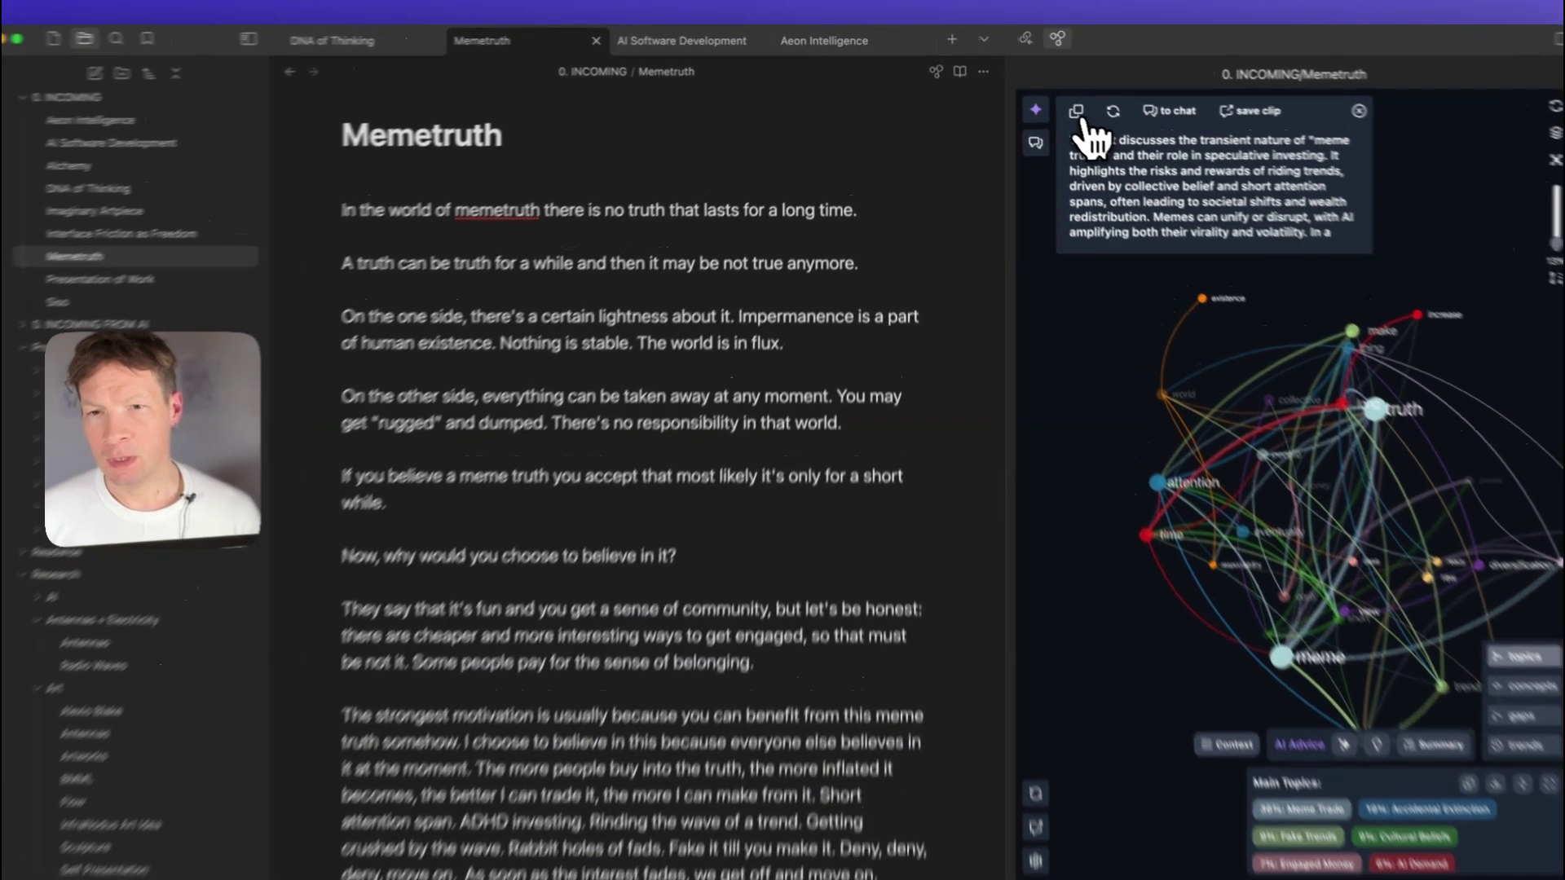
left_click(1065, 105)
Switch to the browser and open the InfraNodus server's ai-prompts channel on Discord in a new tab.
key("super+Tab")
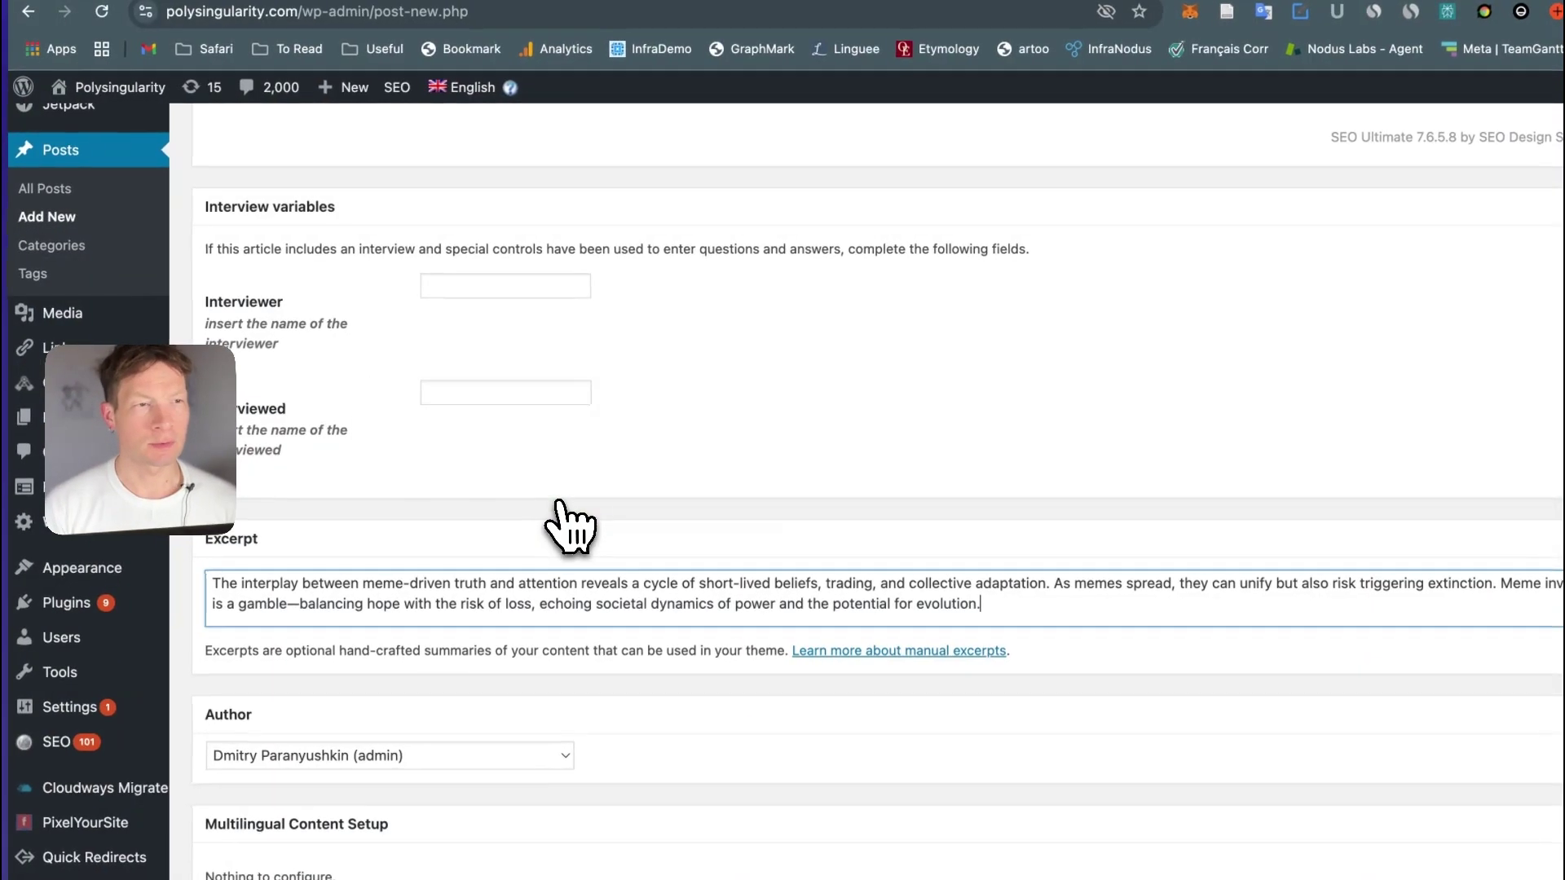
key("super+t")
key("super+v")
key("Return")
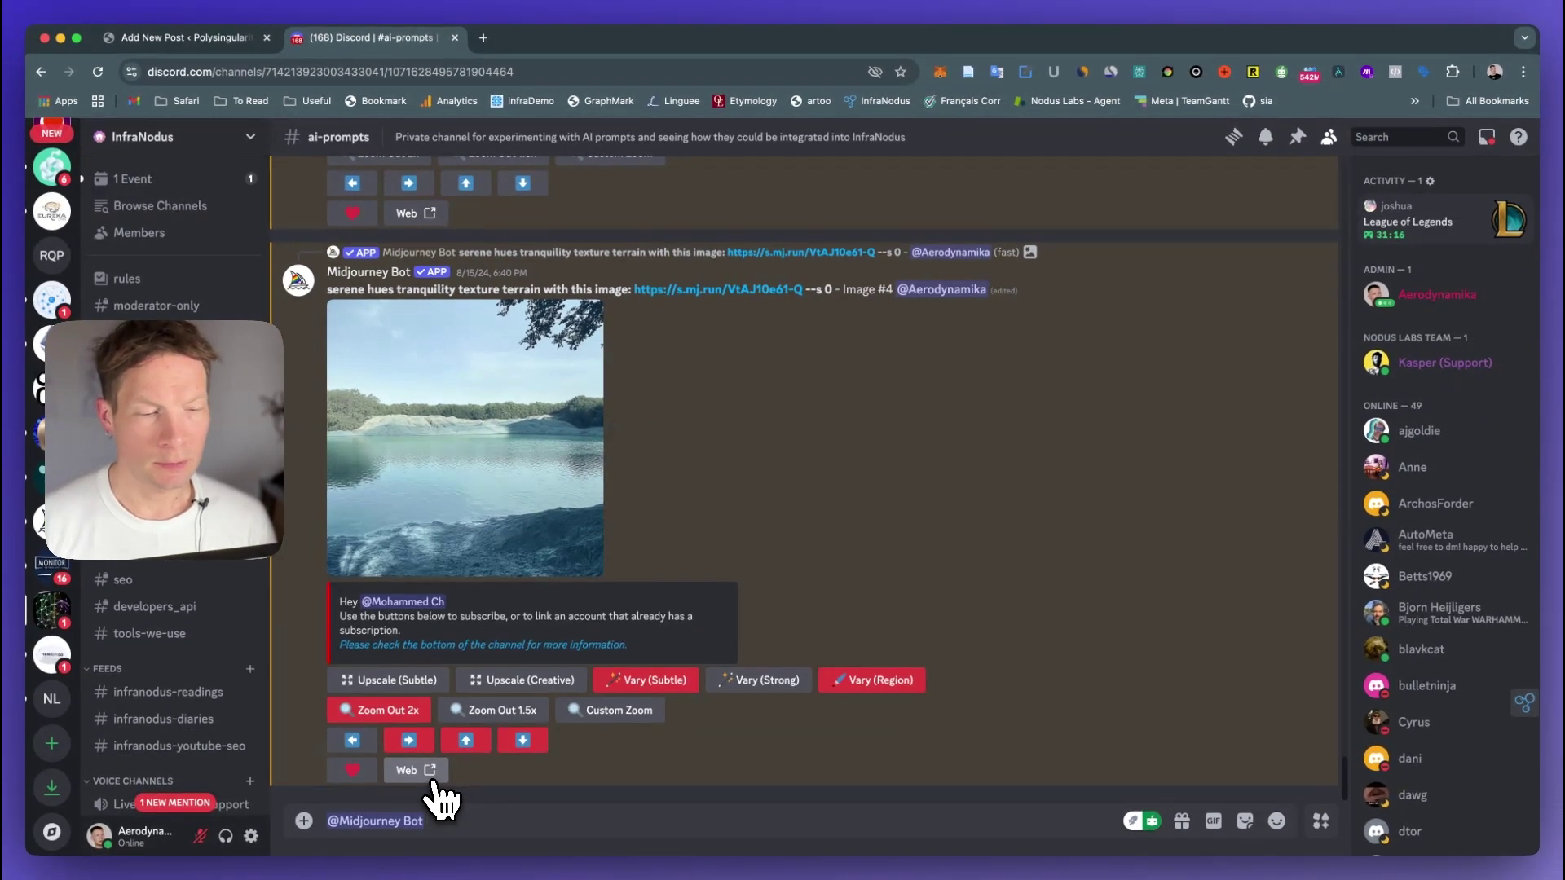
Generate Midjourney images with /imagine, using the copied summary as the prompt and the parameter --s 0.
type("/imagi")
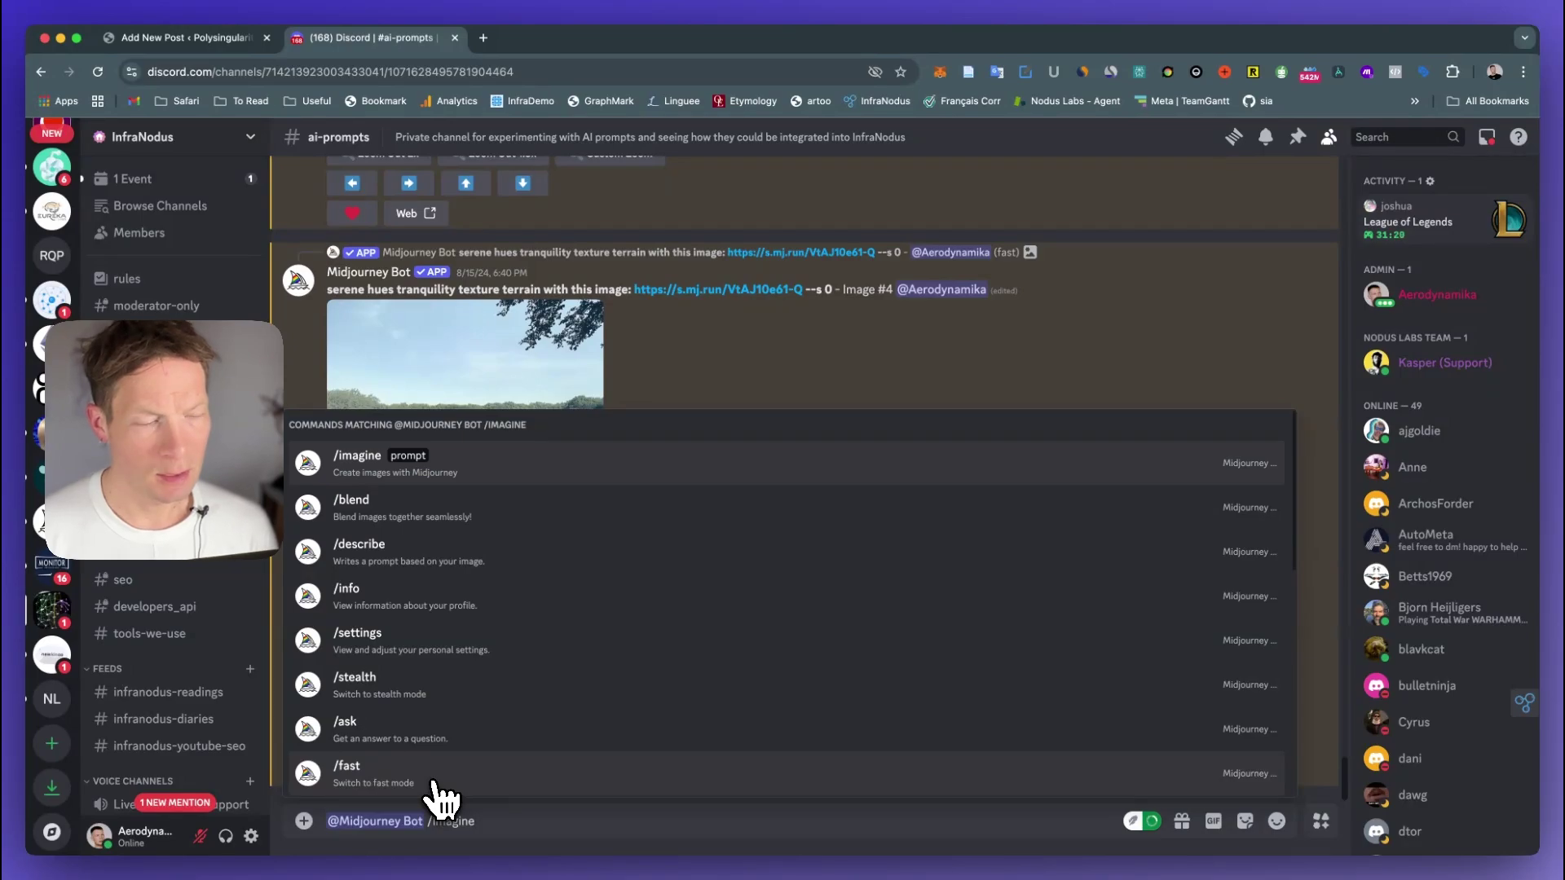
type("ne")
key("Return")
key("super+v")
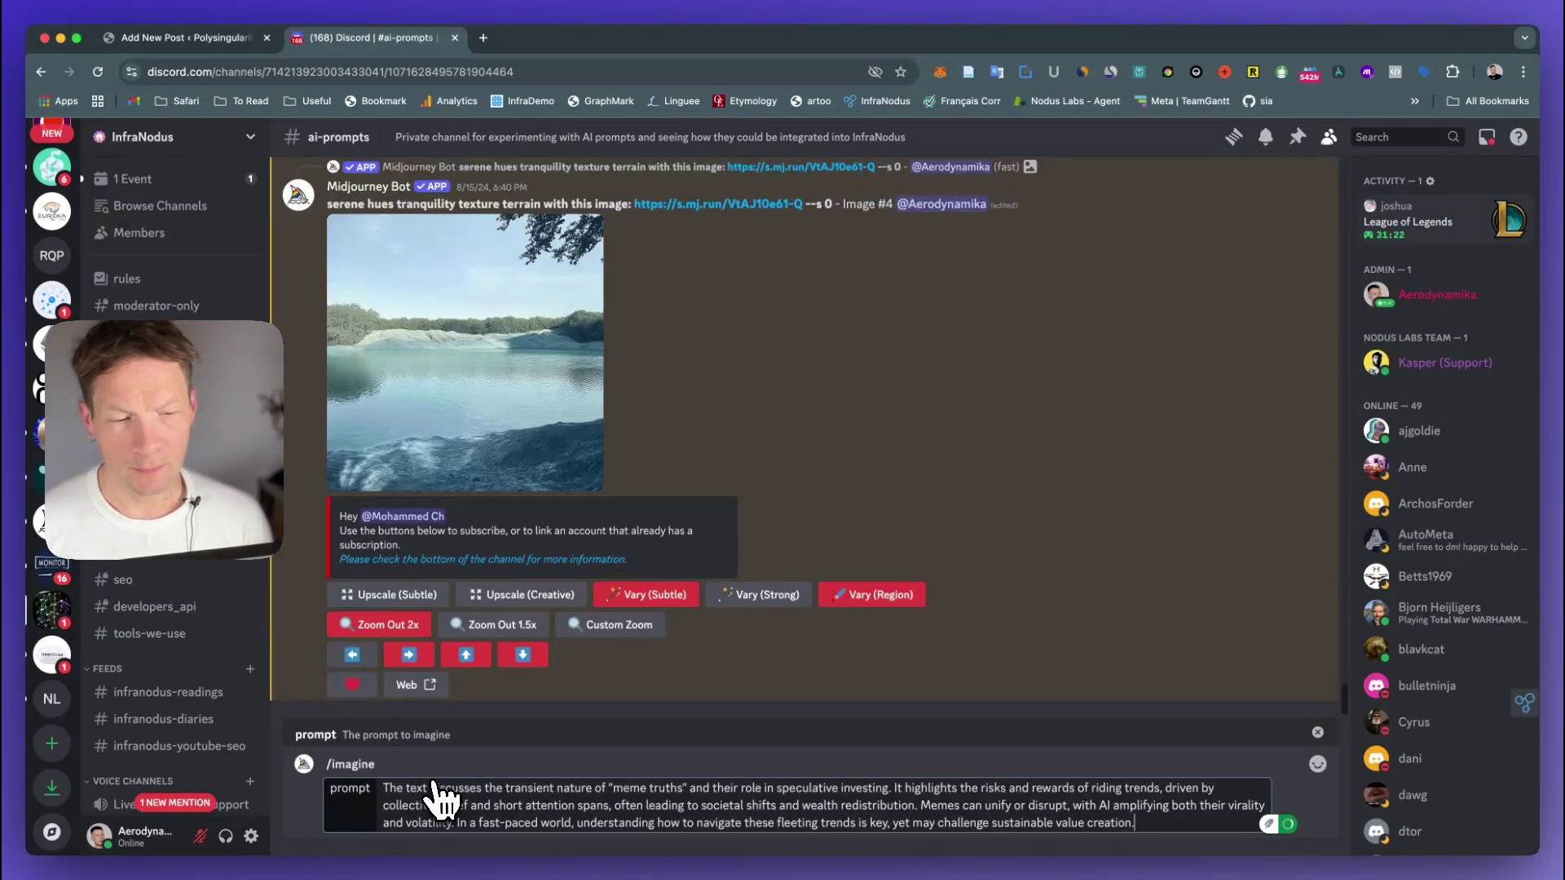
key("super+Tab")
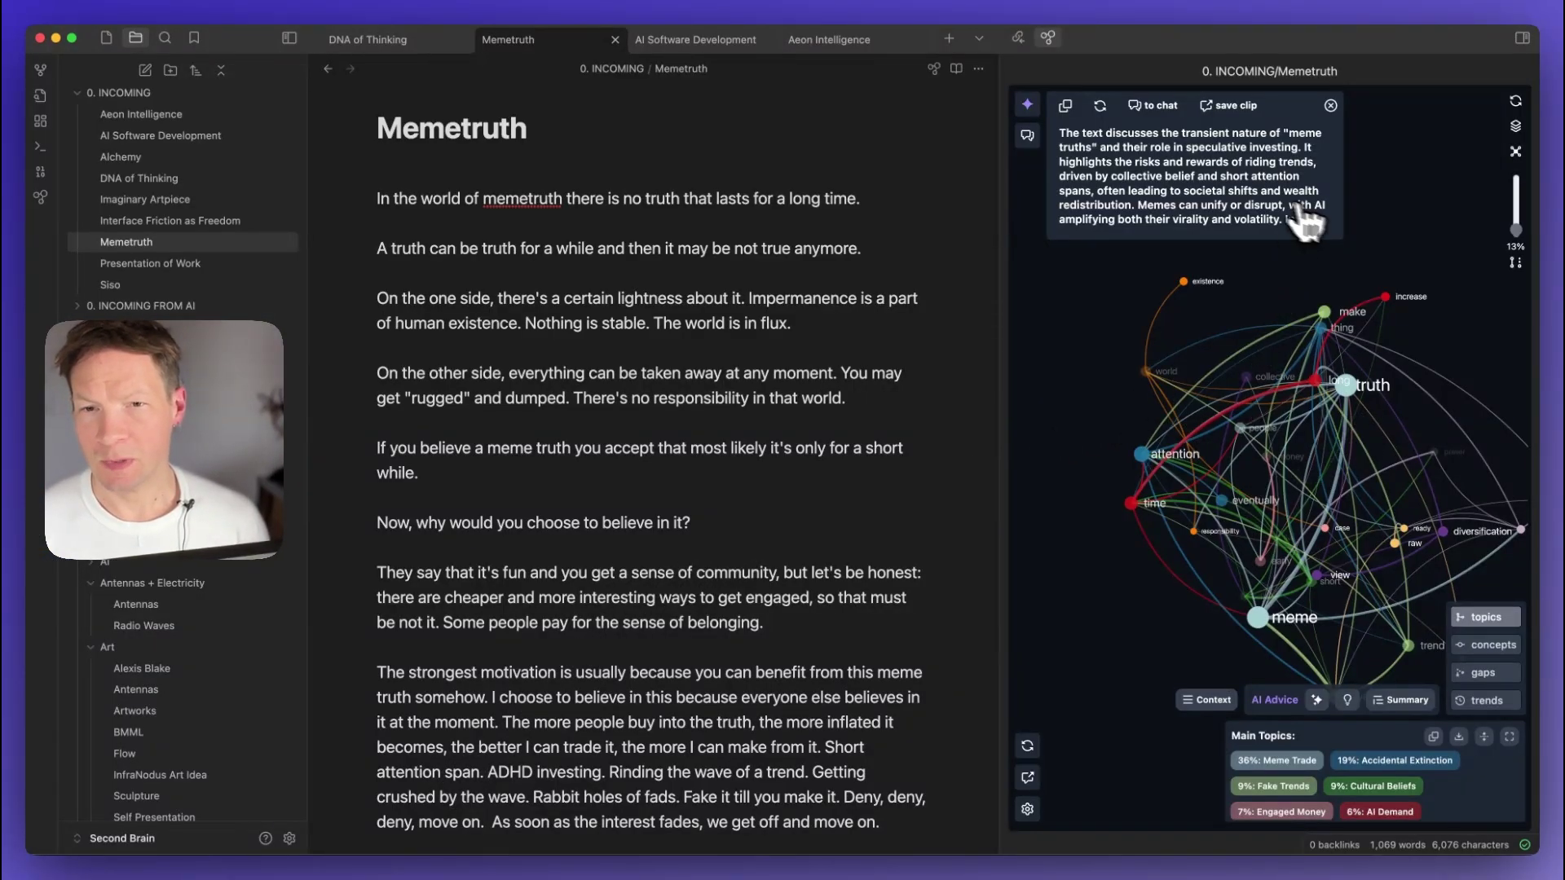
key("super+Tab")
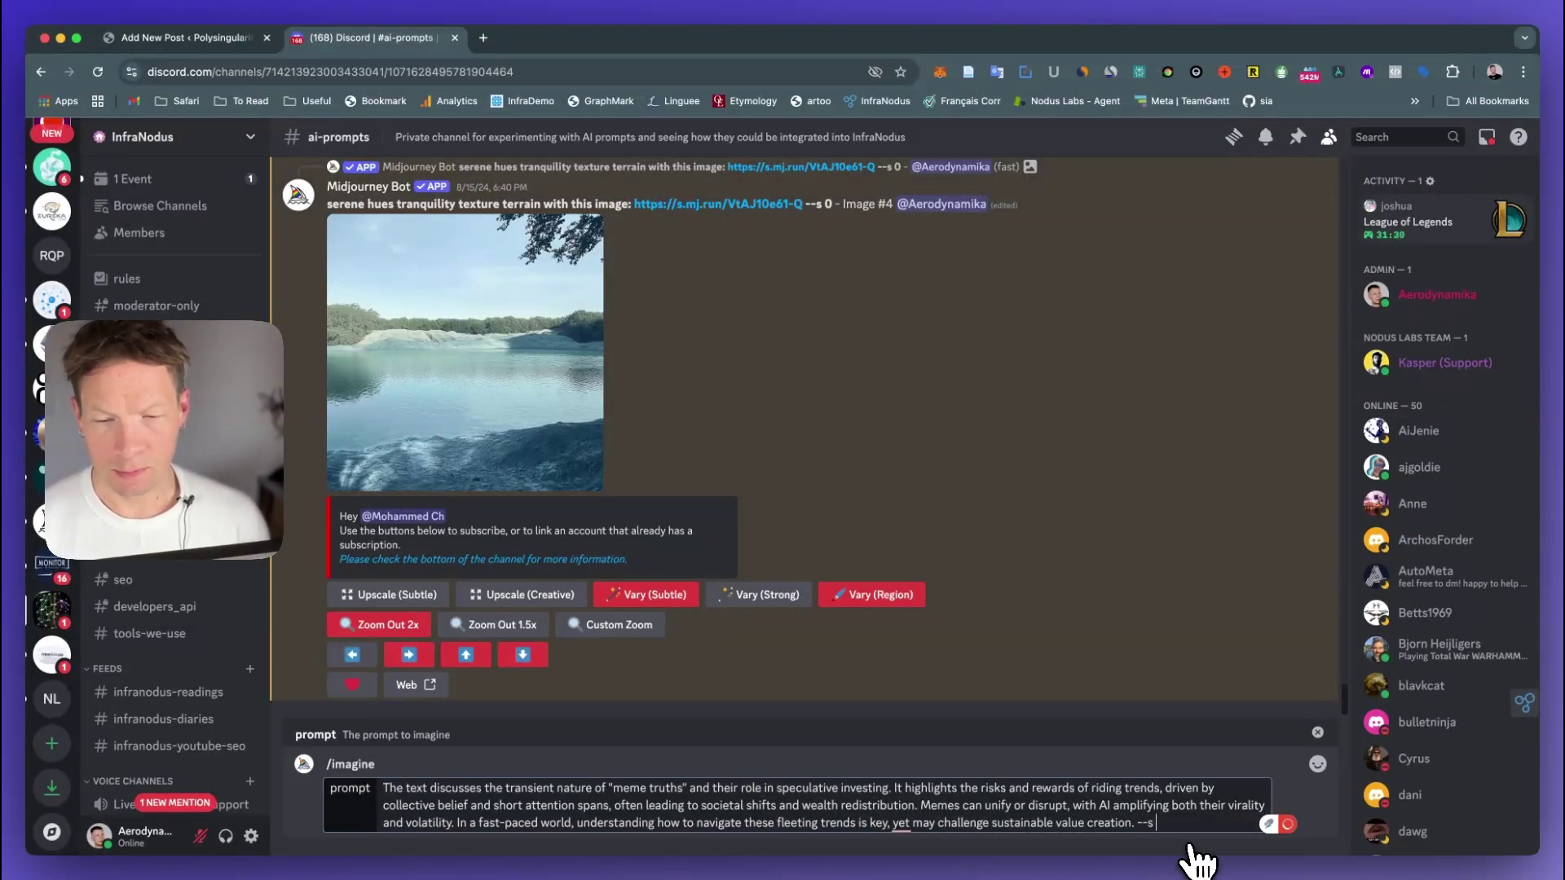
key("Return")
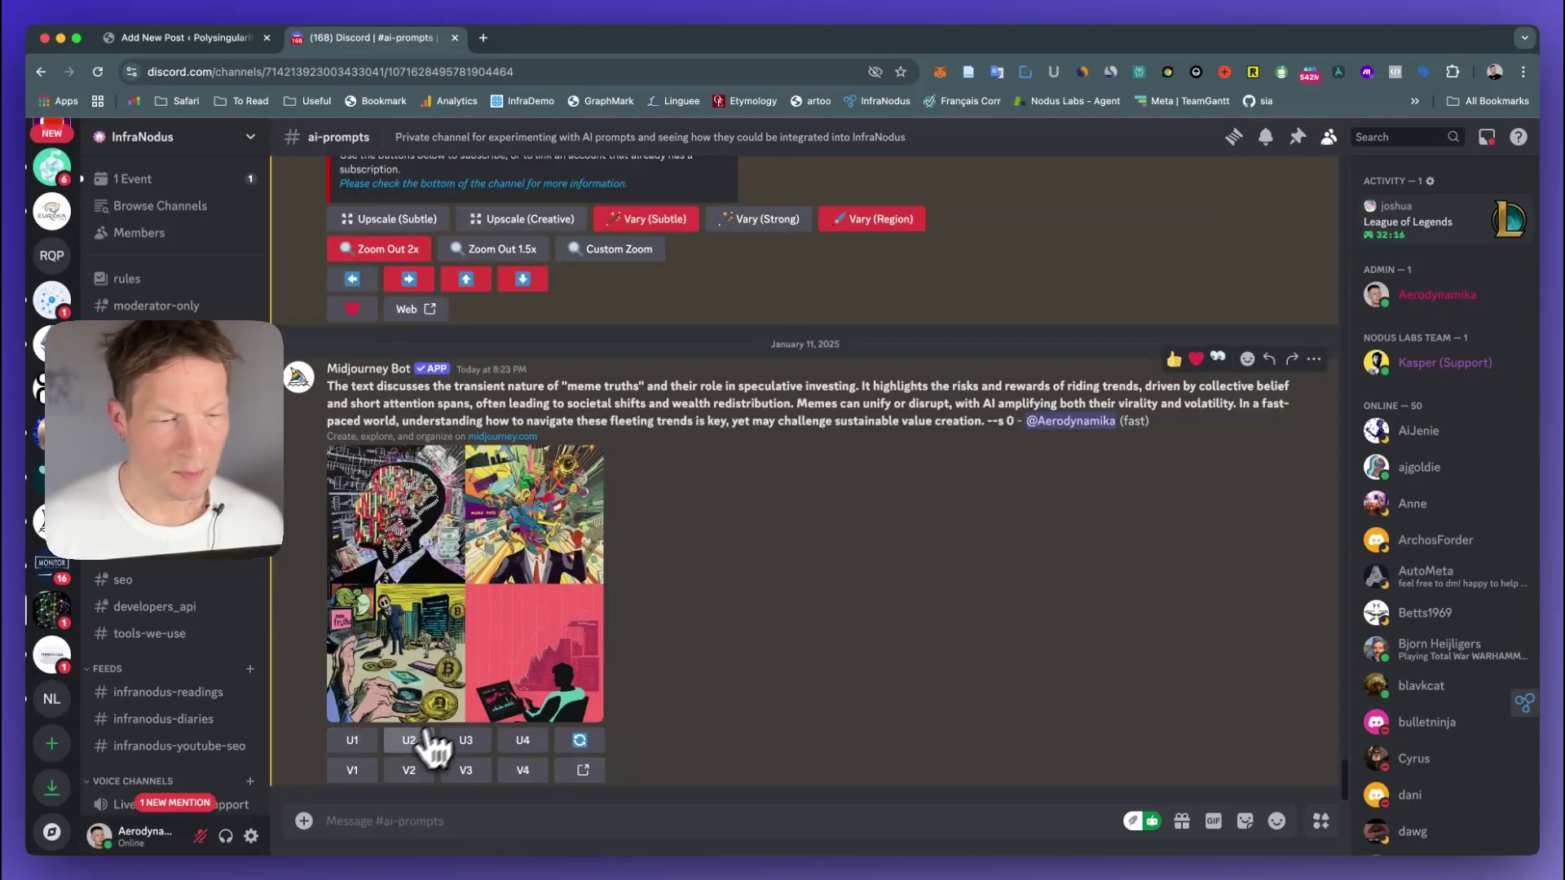
Upscale the second Midjourney image and save its full-size version from the browser.
left_click(421, 741)
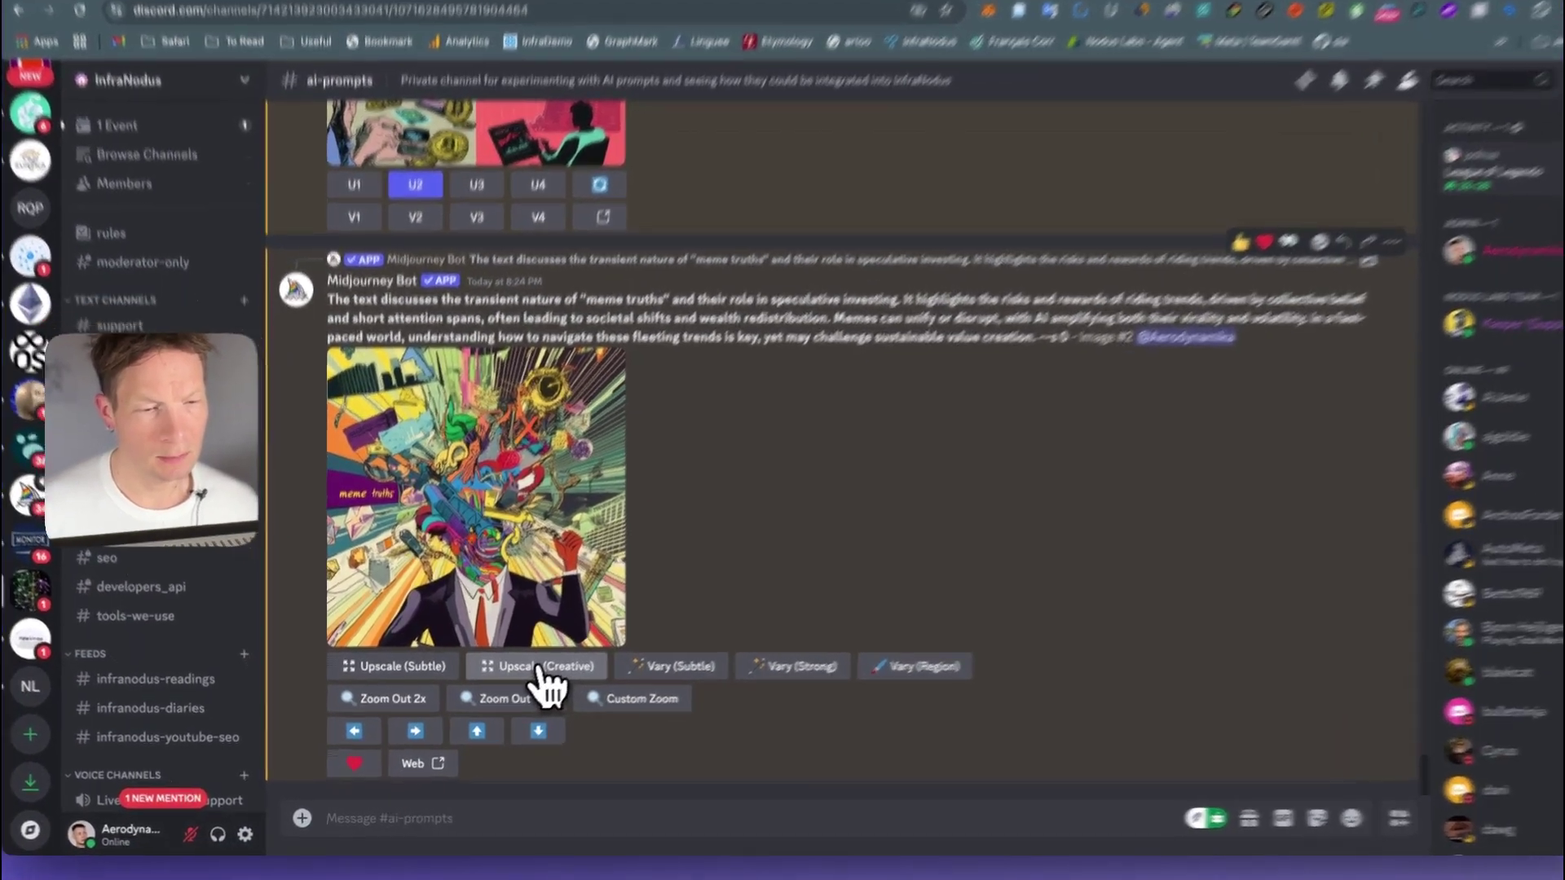
left_click(561, 651)
left_click(548, 412)
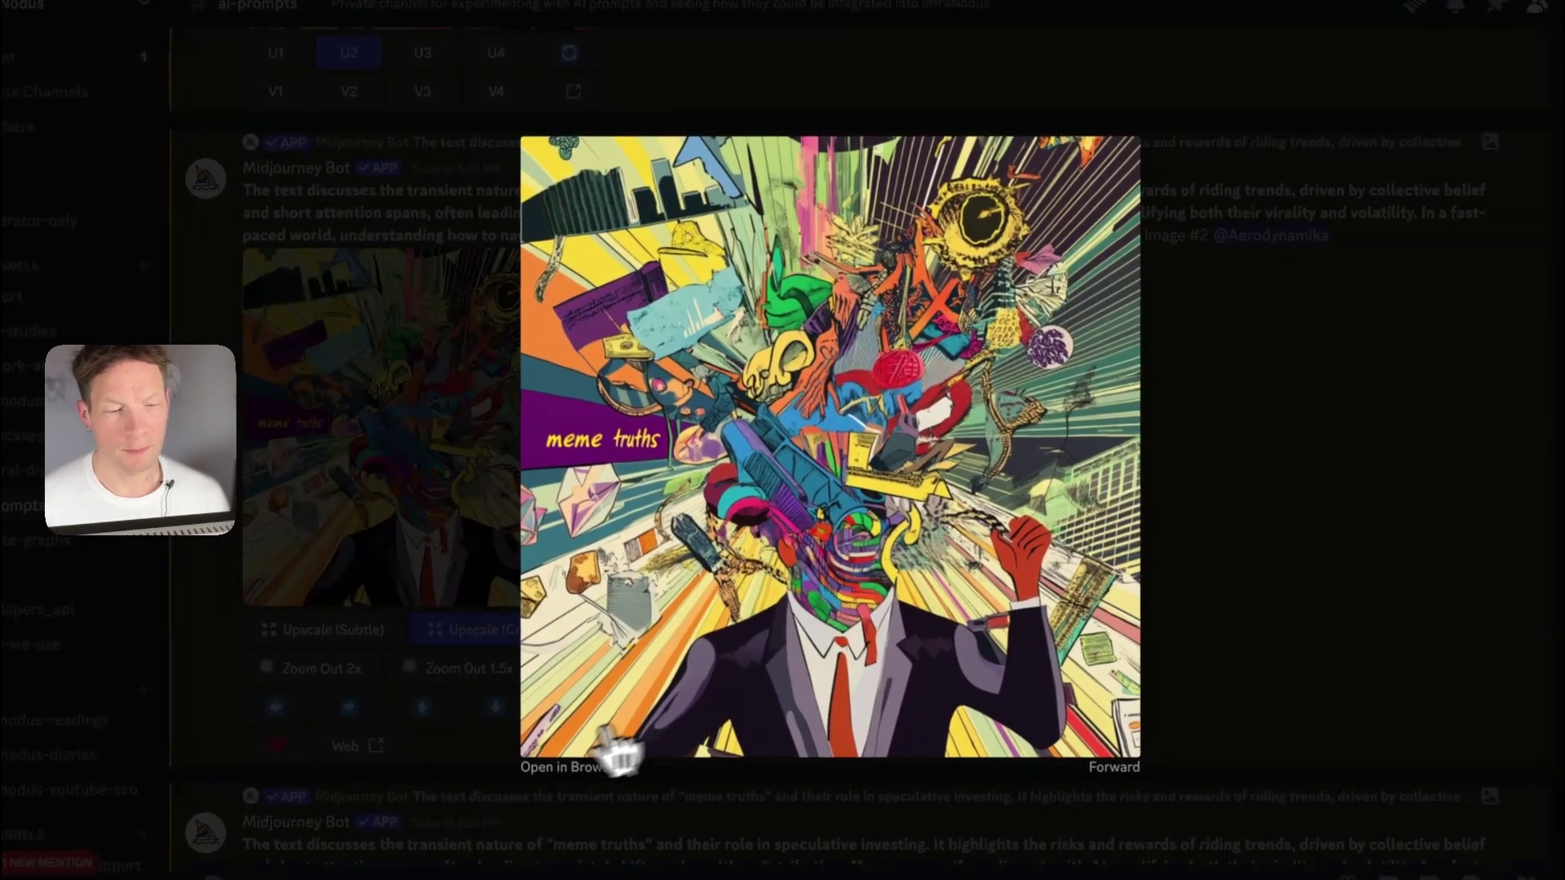
left_click(538, 766)
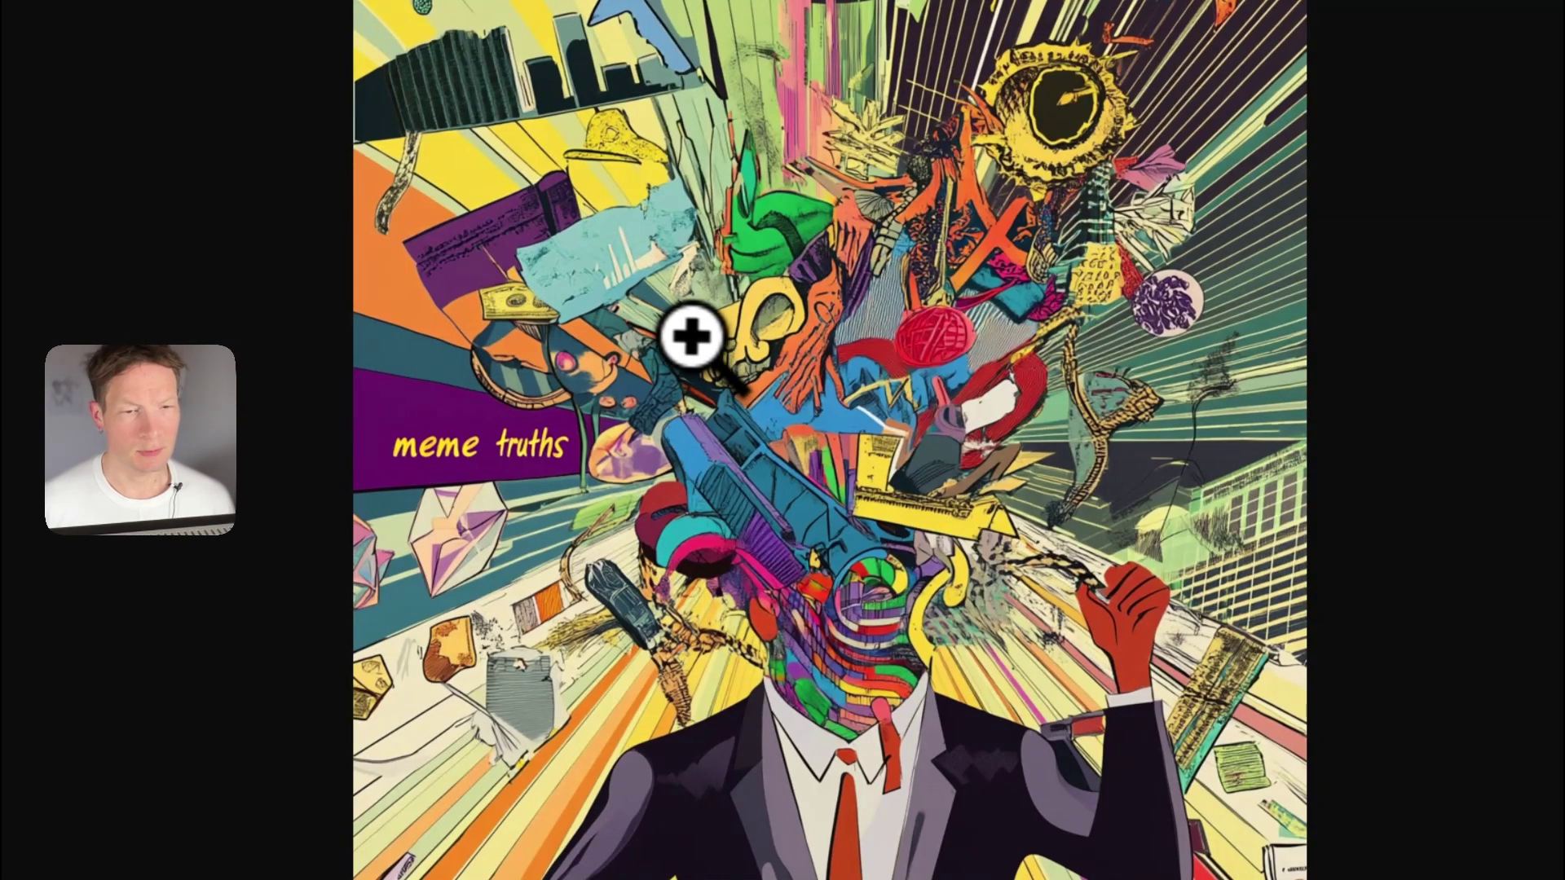
right_click(705, 338)
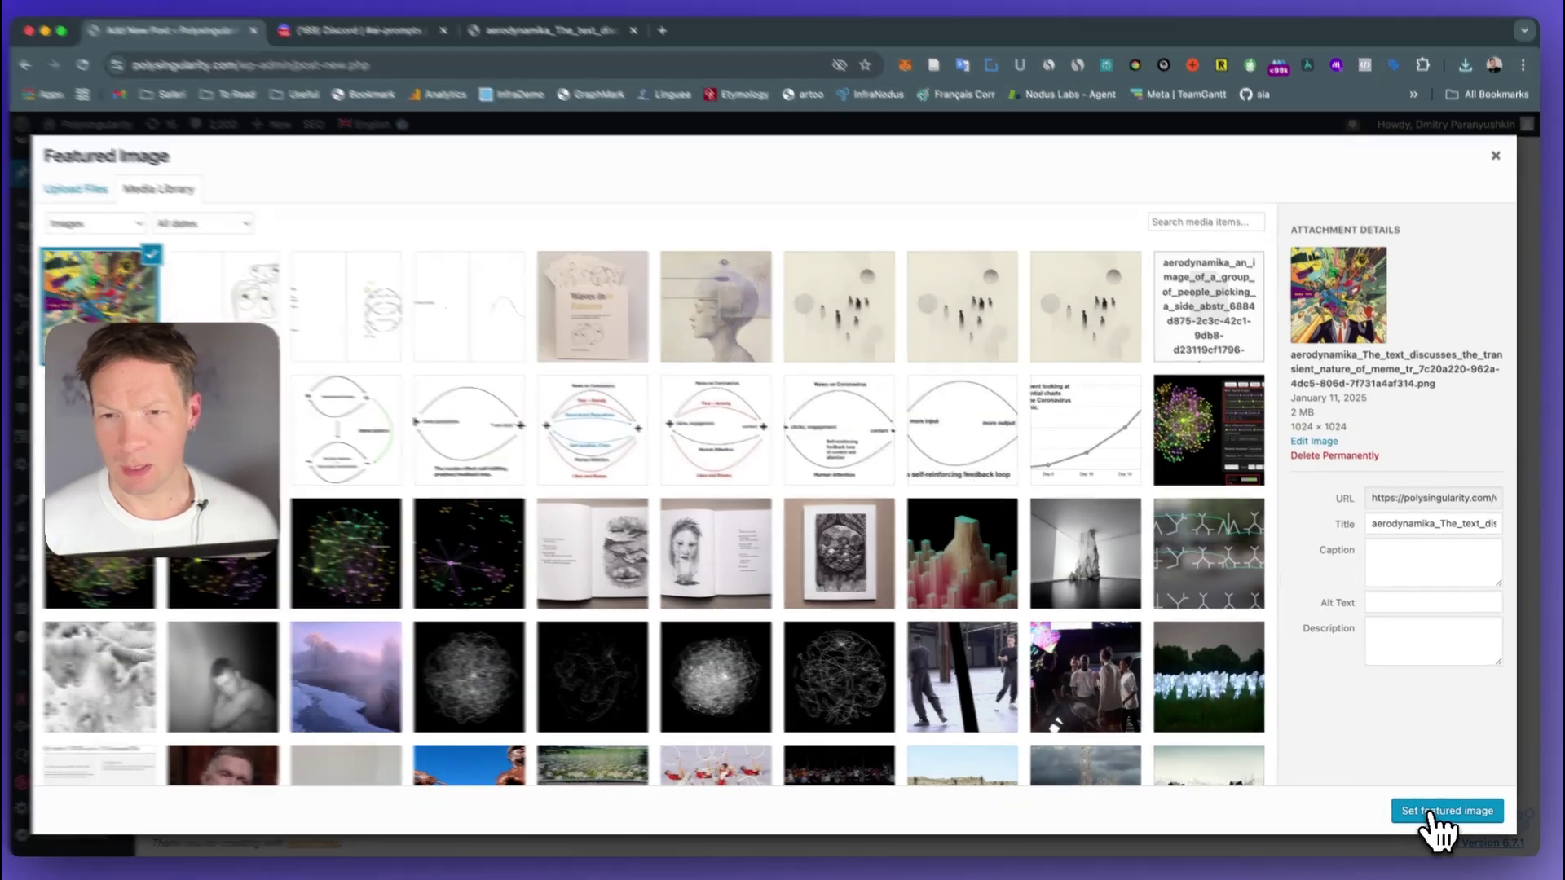
Set the saved "meme truths" image as the WordPress post's featured image and publish the post.
left_click(1418, 810)
scroll(1397, 441, "up", 15)
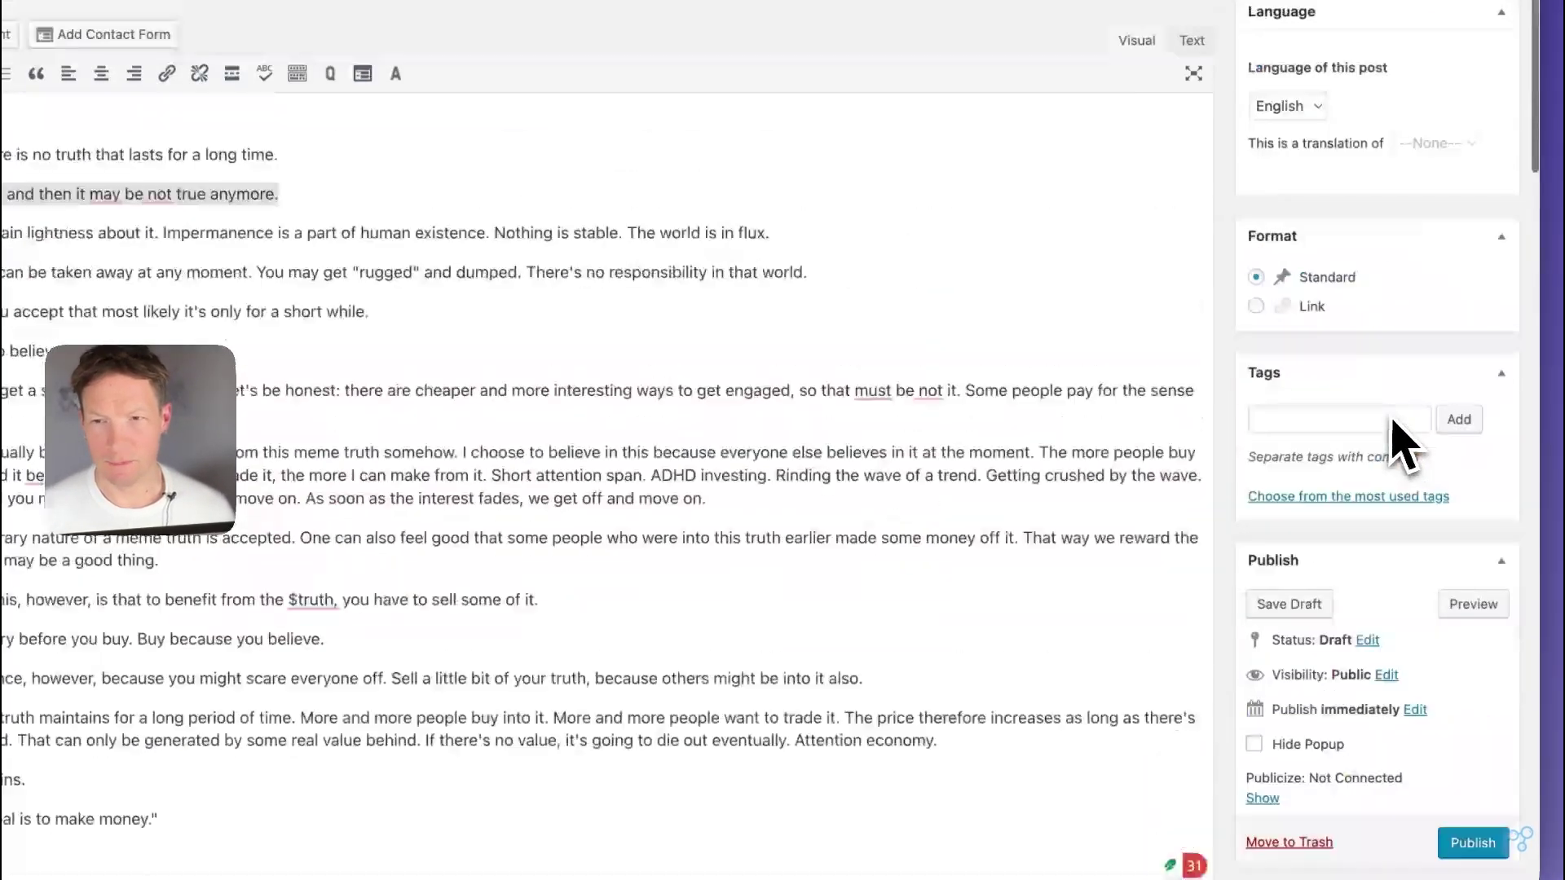
scroll(1385, 538, "down", 3)
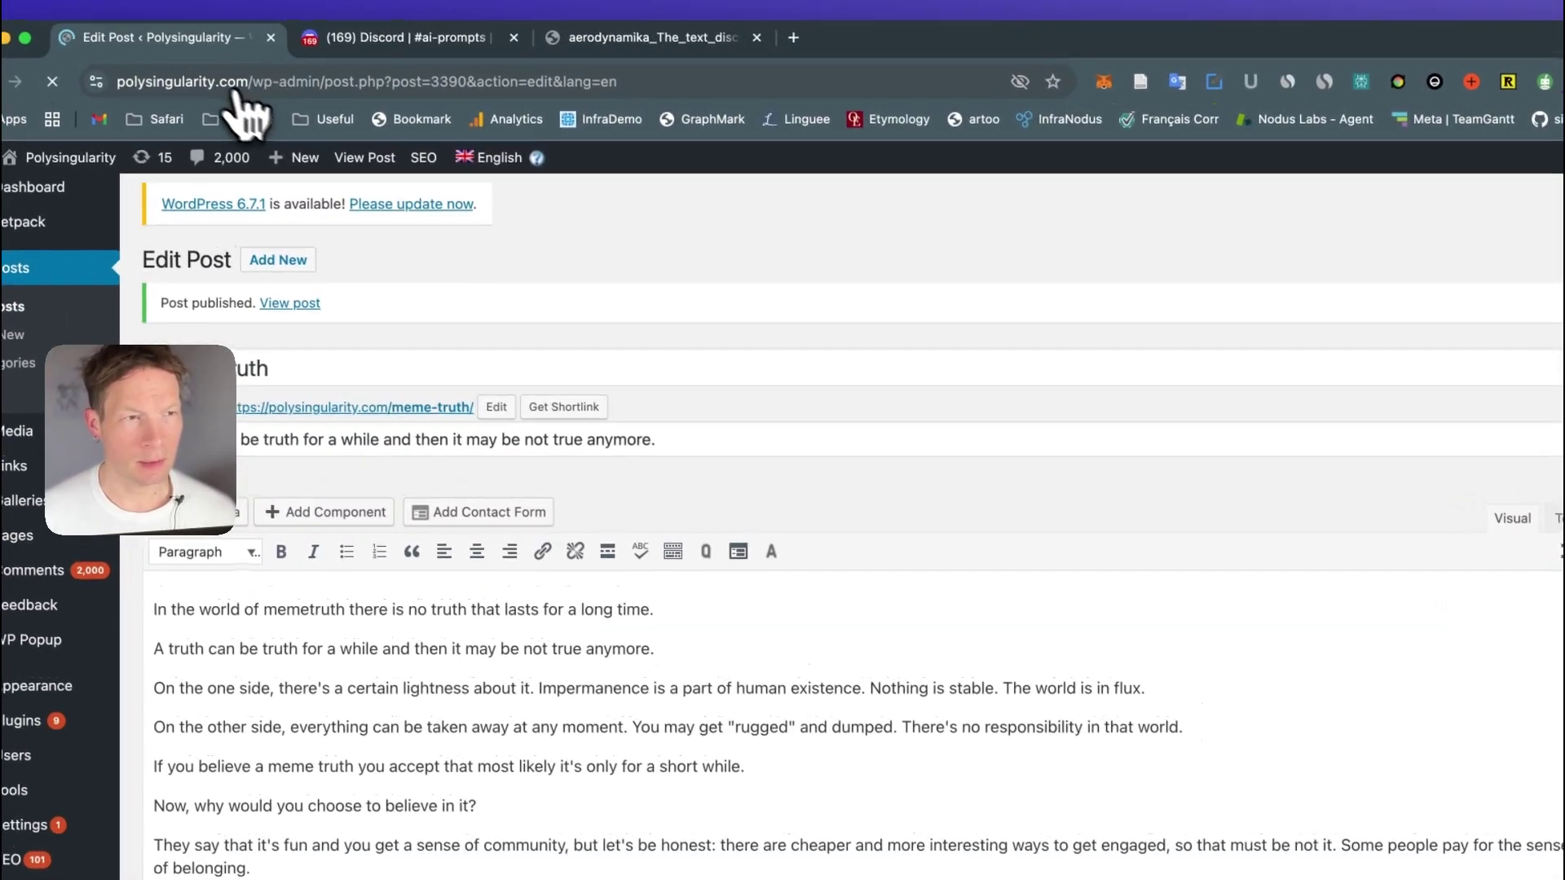
Open the Polysingularity home page, return to the dashboard and reopen the Meme Truth post for editing.
left_click(245, 81)
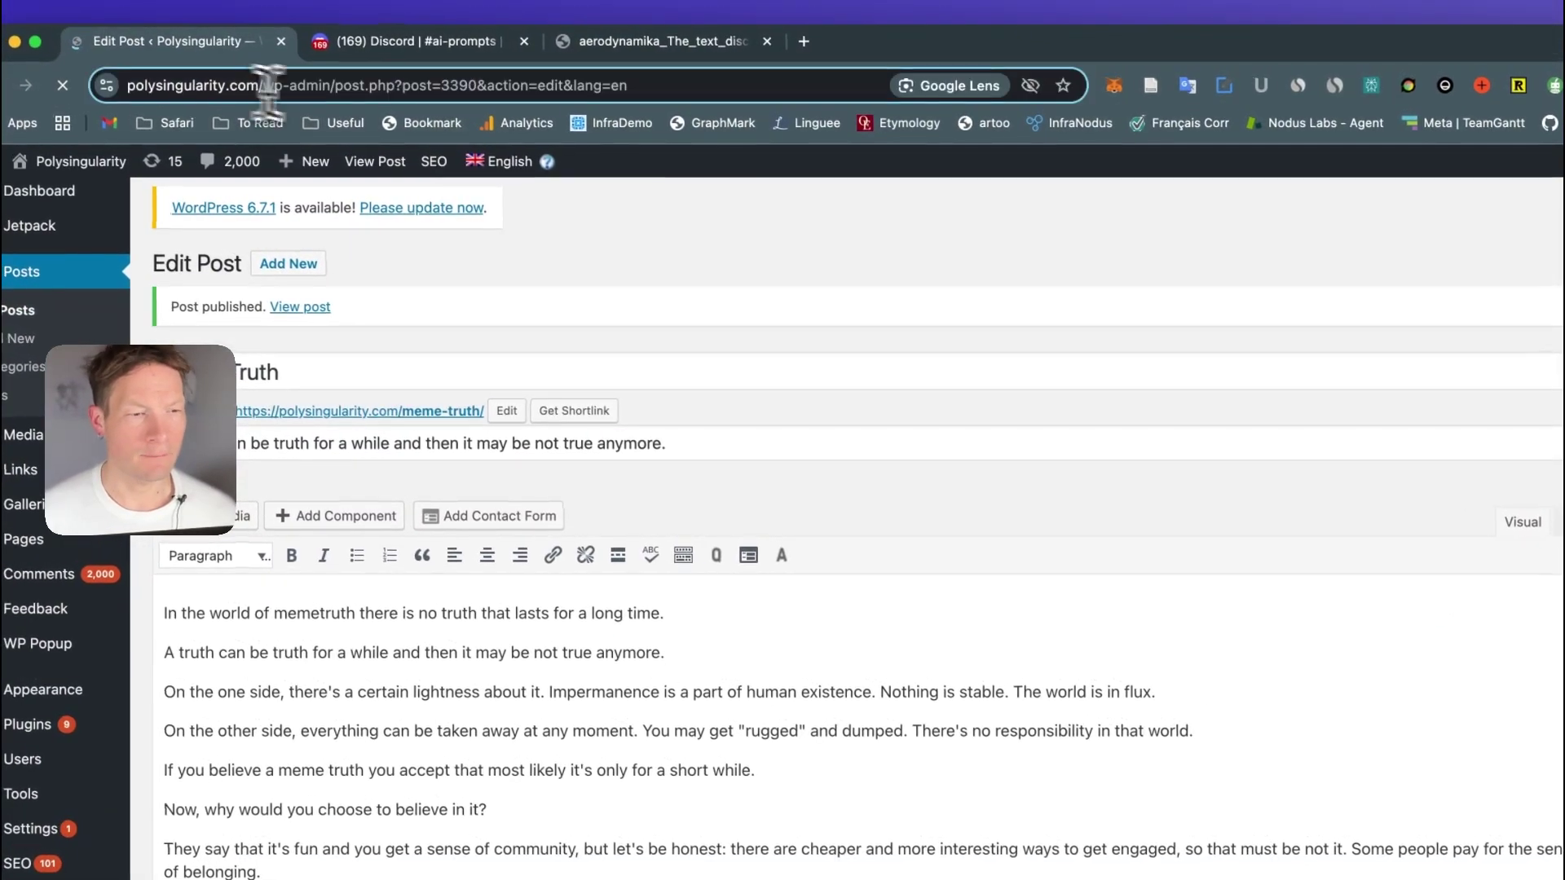
left_click(937, 232)
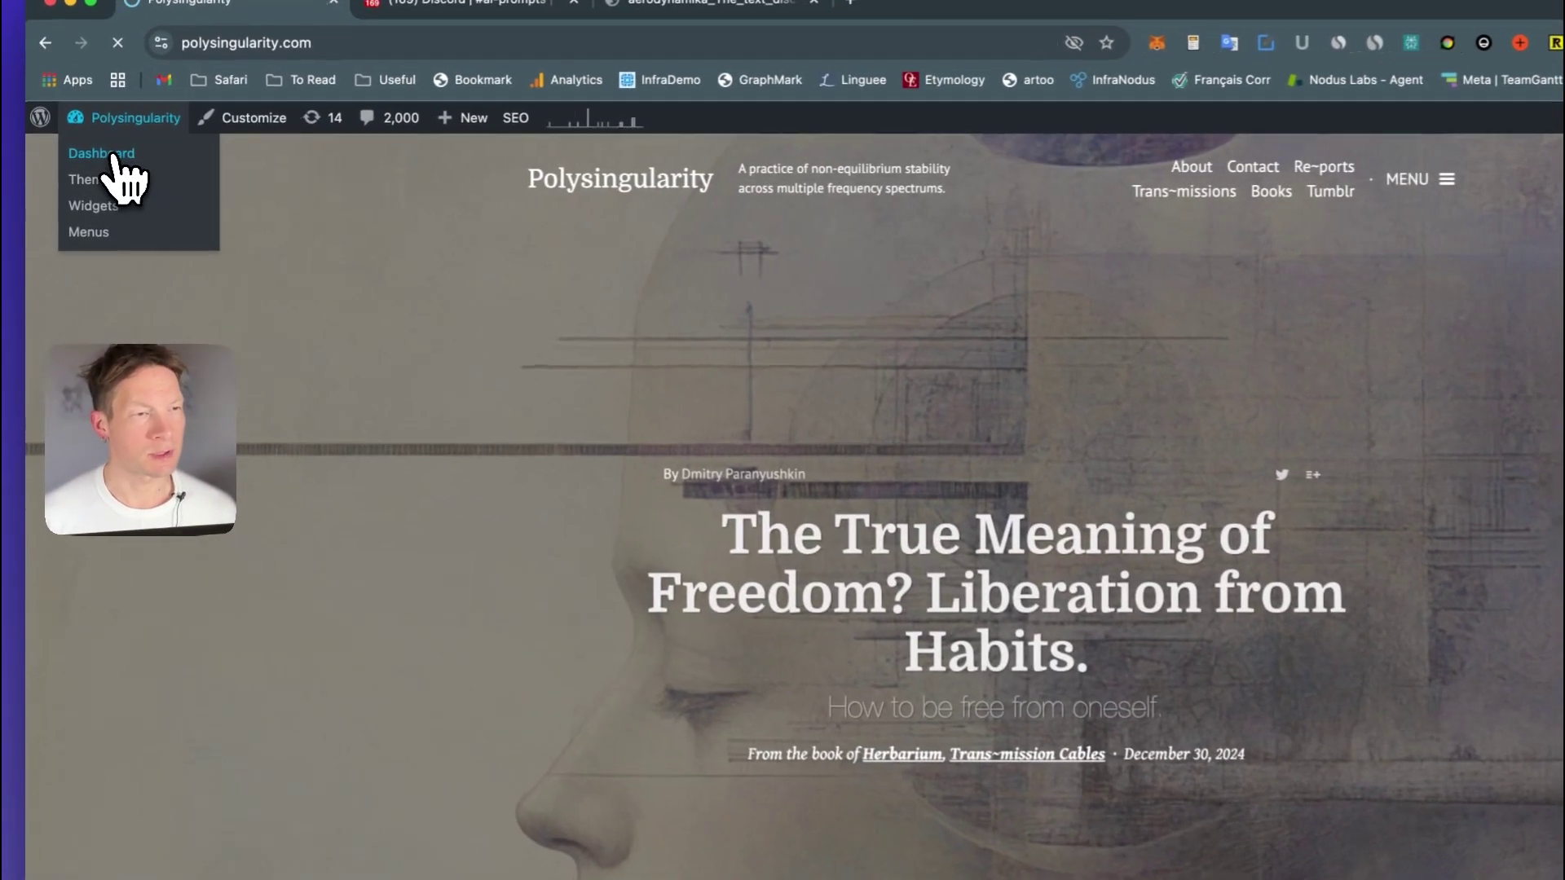
left_click(96, 158)
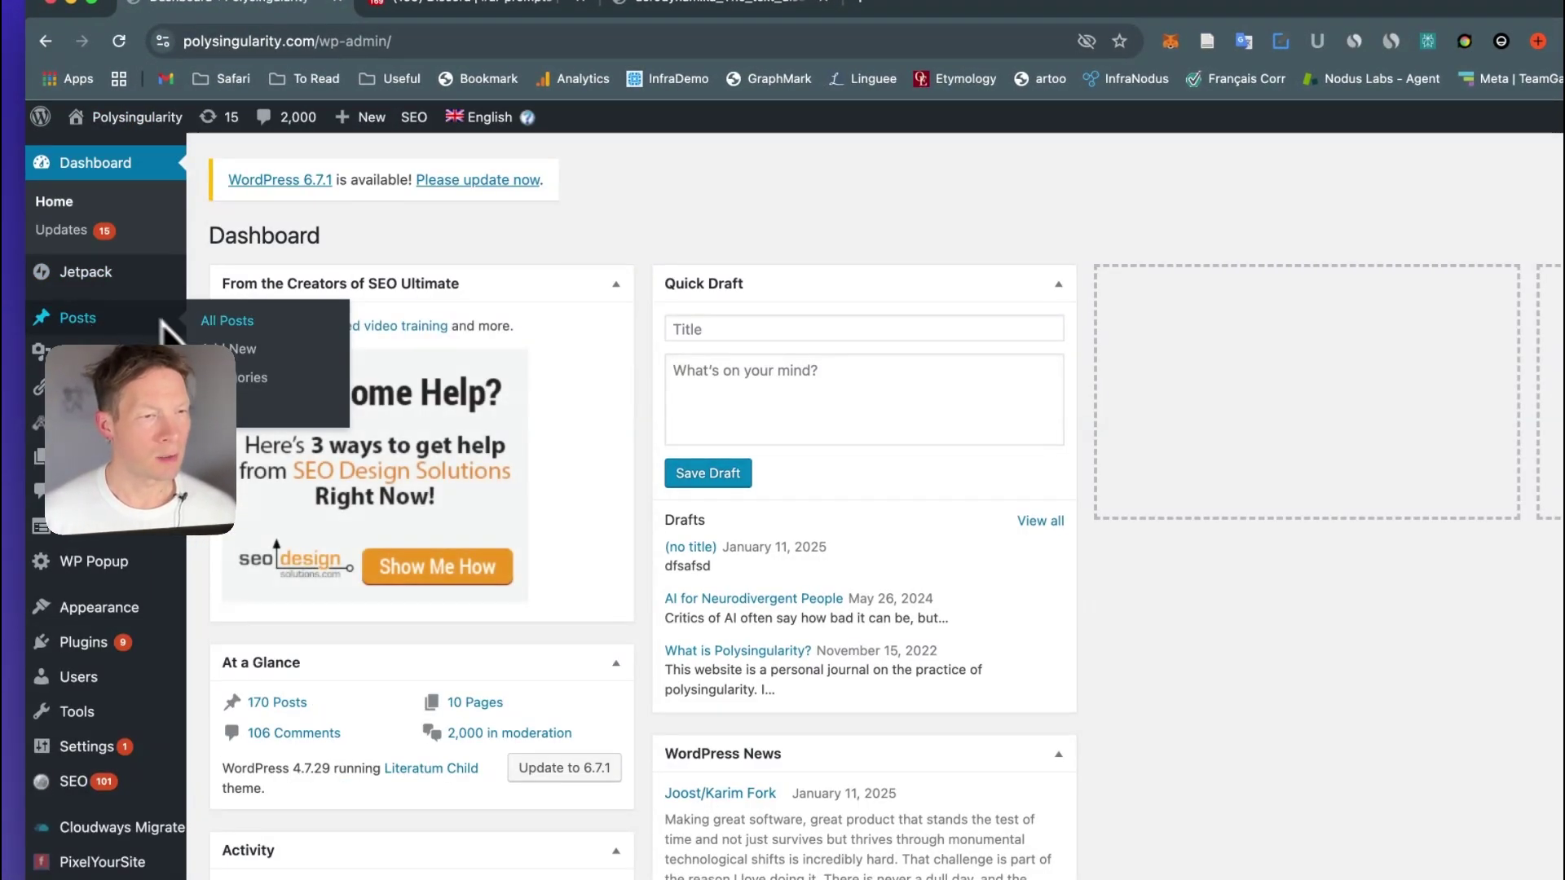
left_click(100, 322)
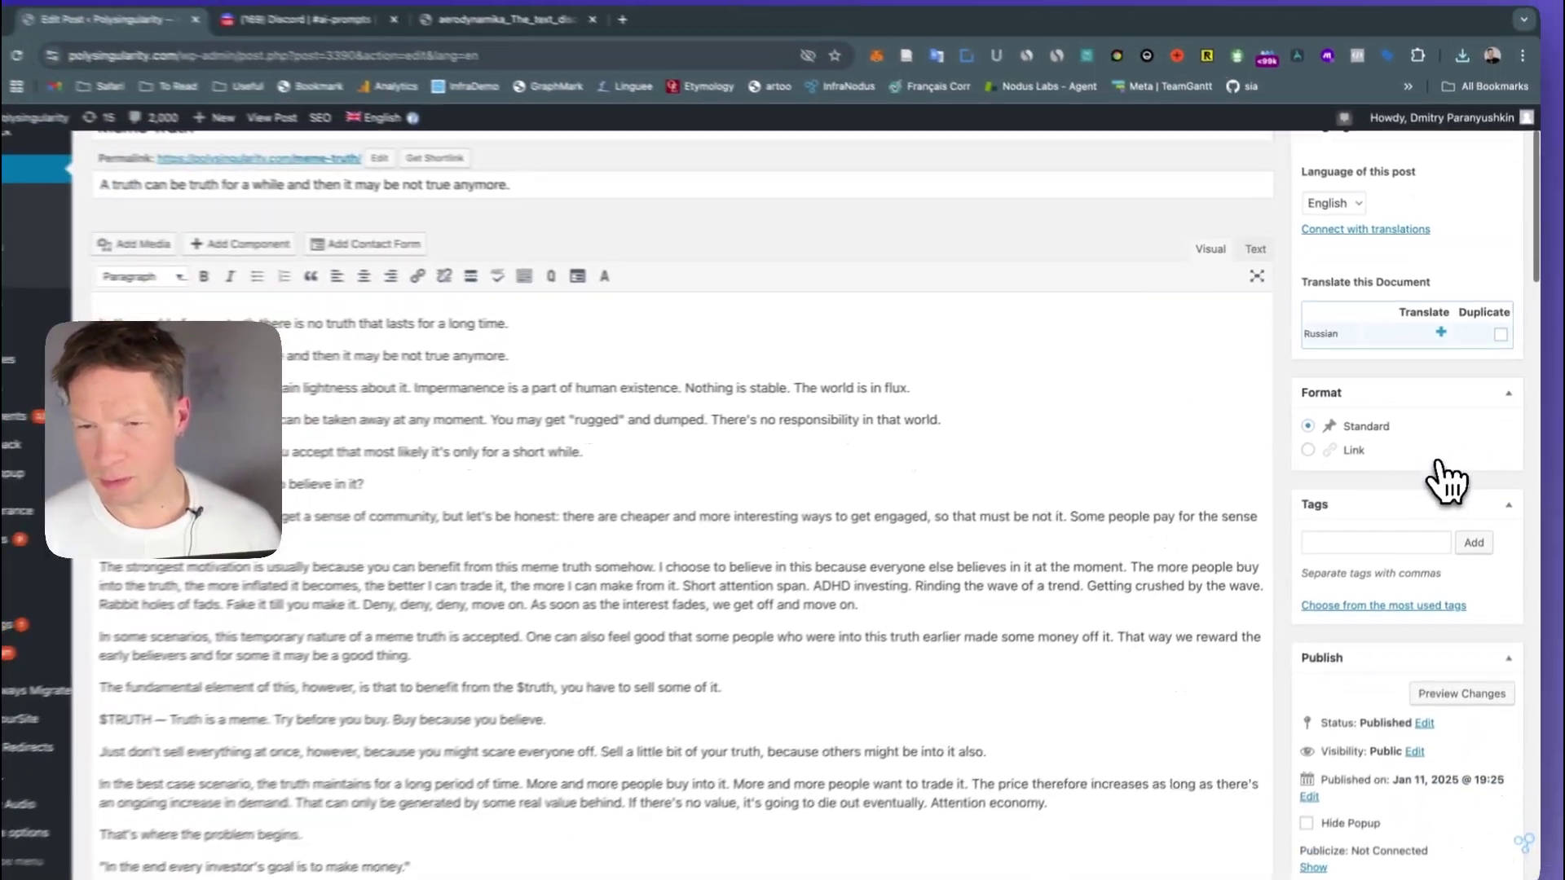
Update the published Meme Truth post and view it on the site's home page.
scroll(1418, 462, "up", 3)
scroll(1402, 433, "down", 5)
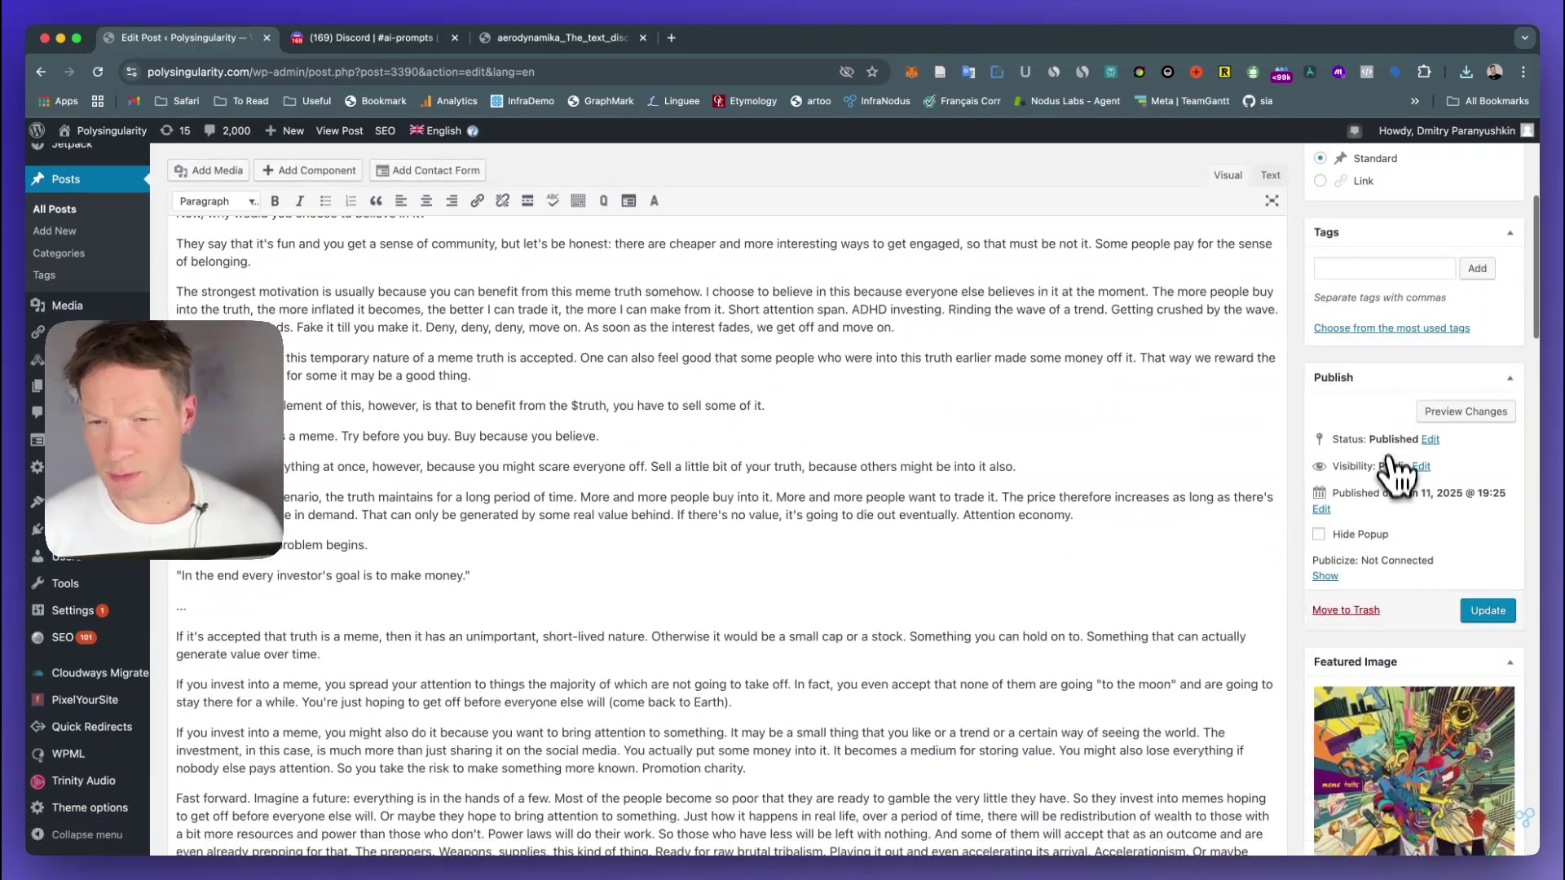
scroll(1396, 475, "down", 2)
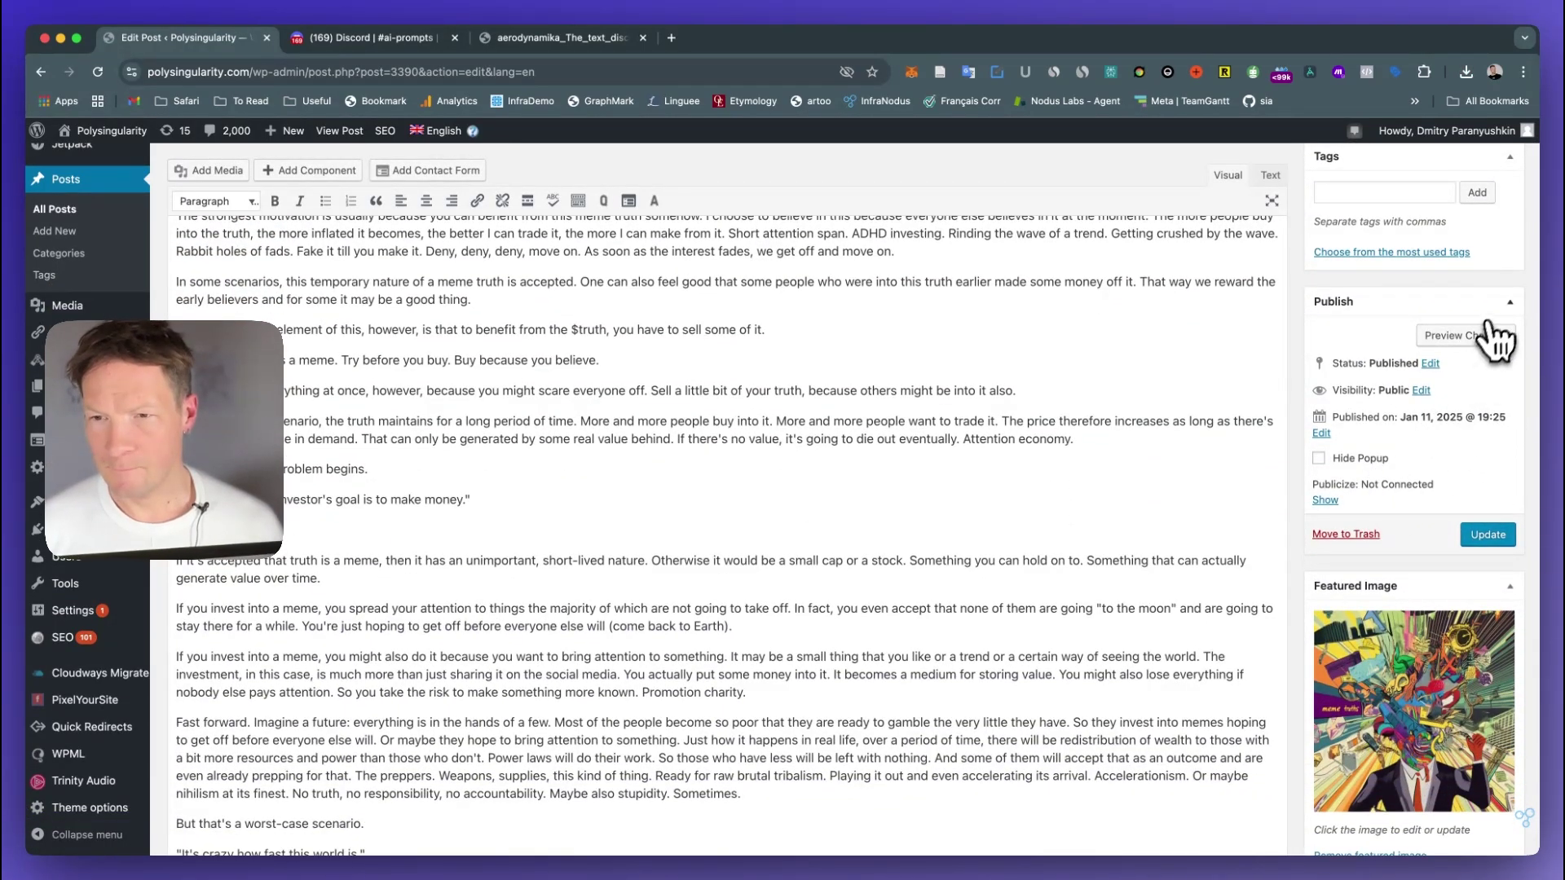
scroll(1458, 407, "down", 1)
left_click(1488, 493)
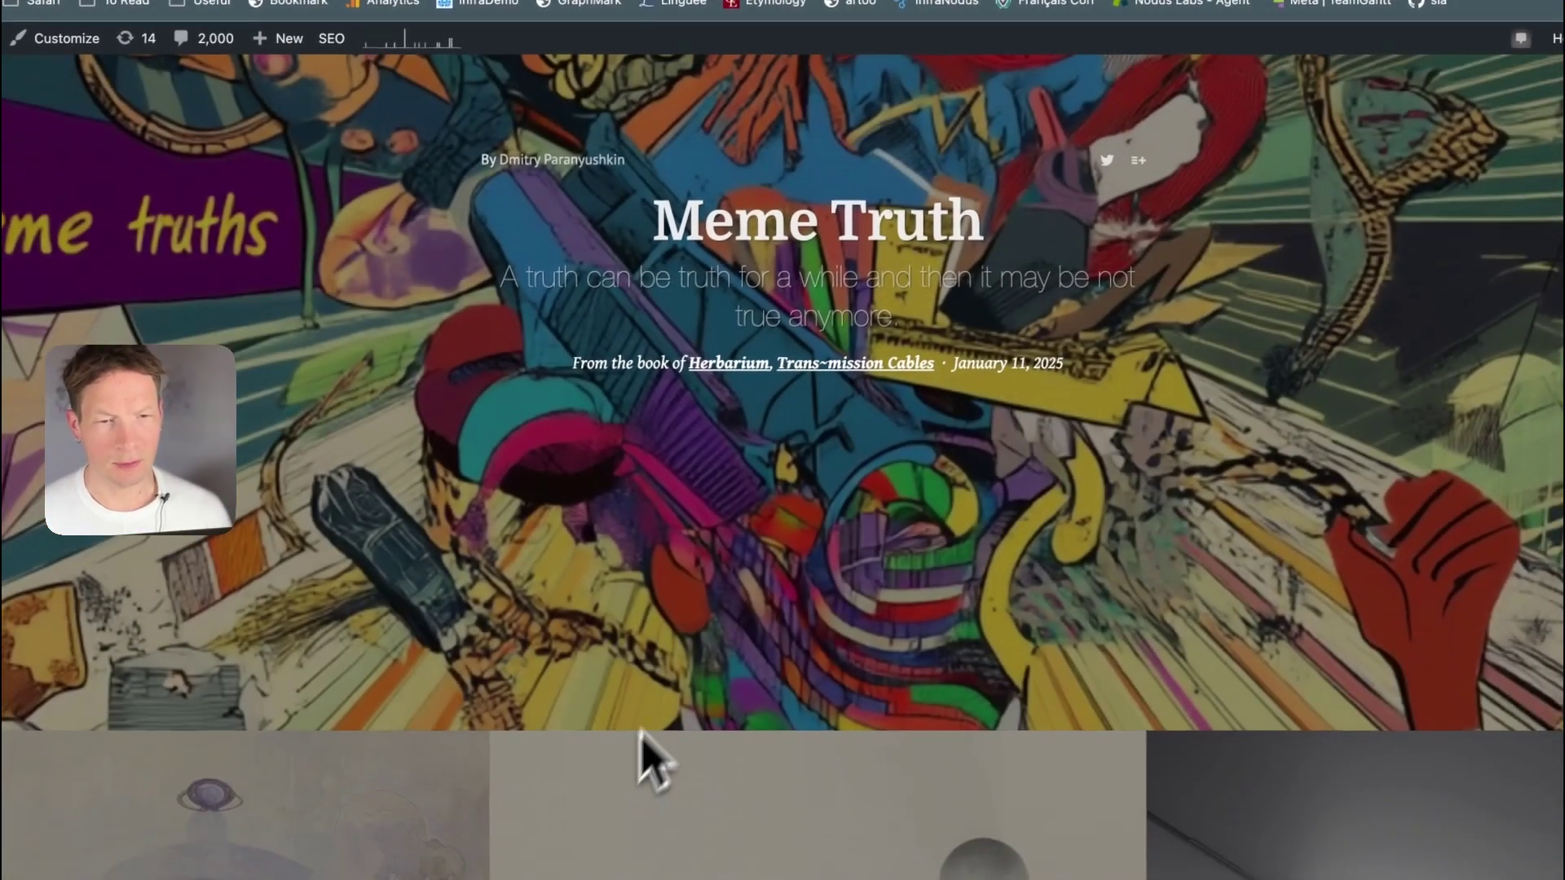
Open the published Meme Truth post, look through its full text down to the comments, and dismiss the newsletter sign-up popup.
left_click(802, 218)
scroll(603, 587, "down", 6)
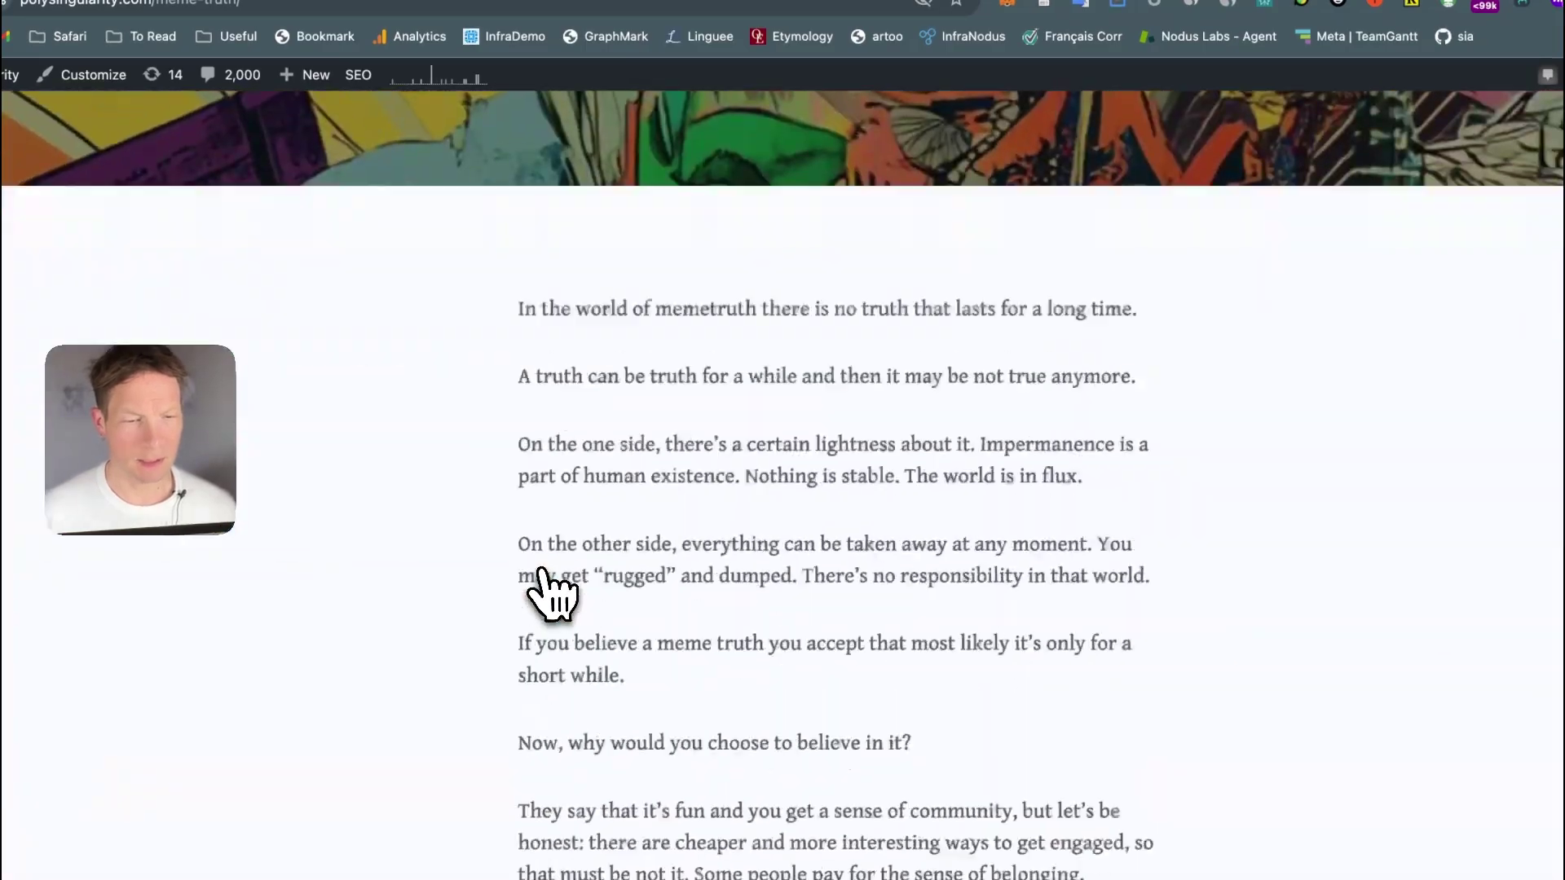
scroll(546, 591, "down", 20)
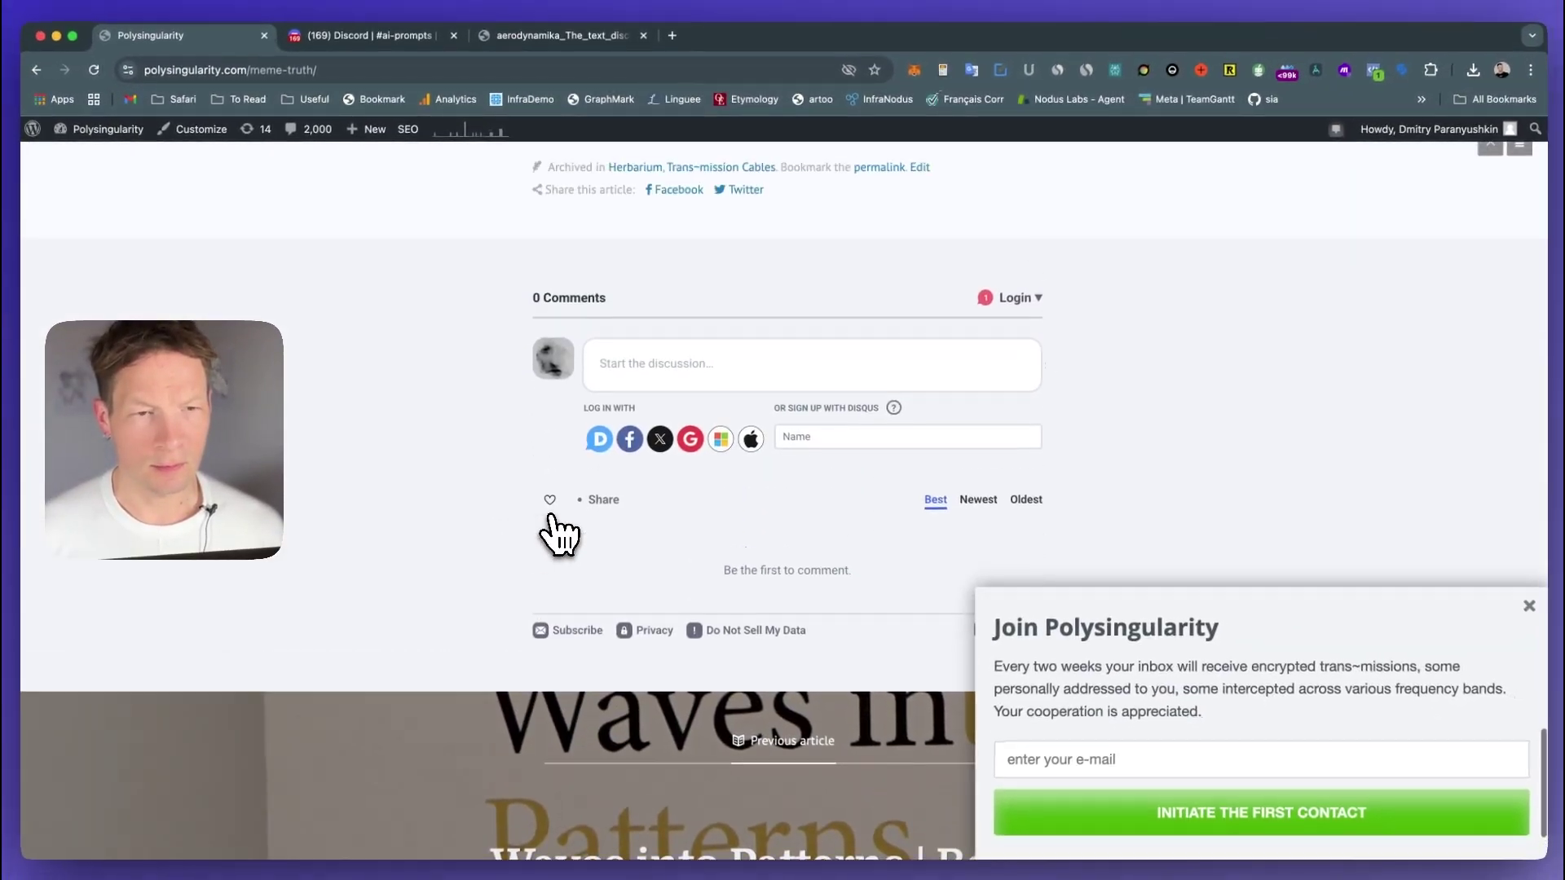
scroll(557, 533, "up", 20)
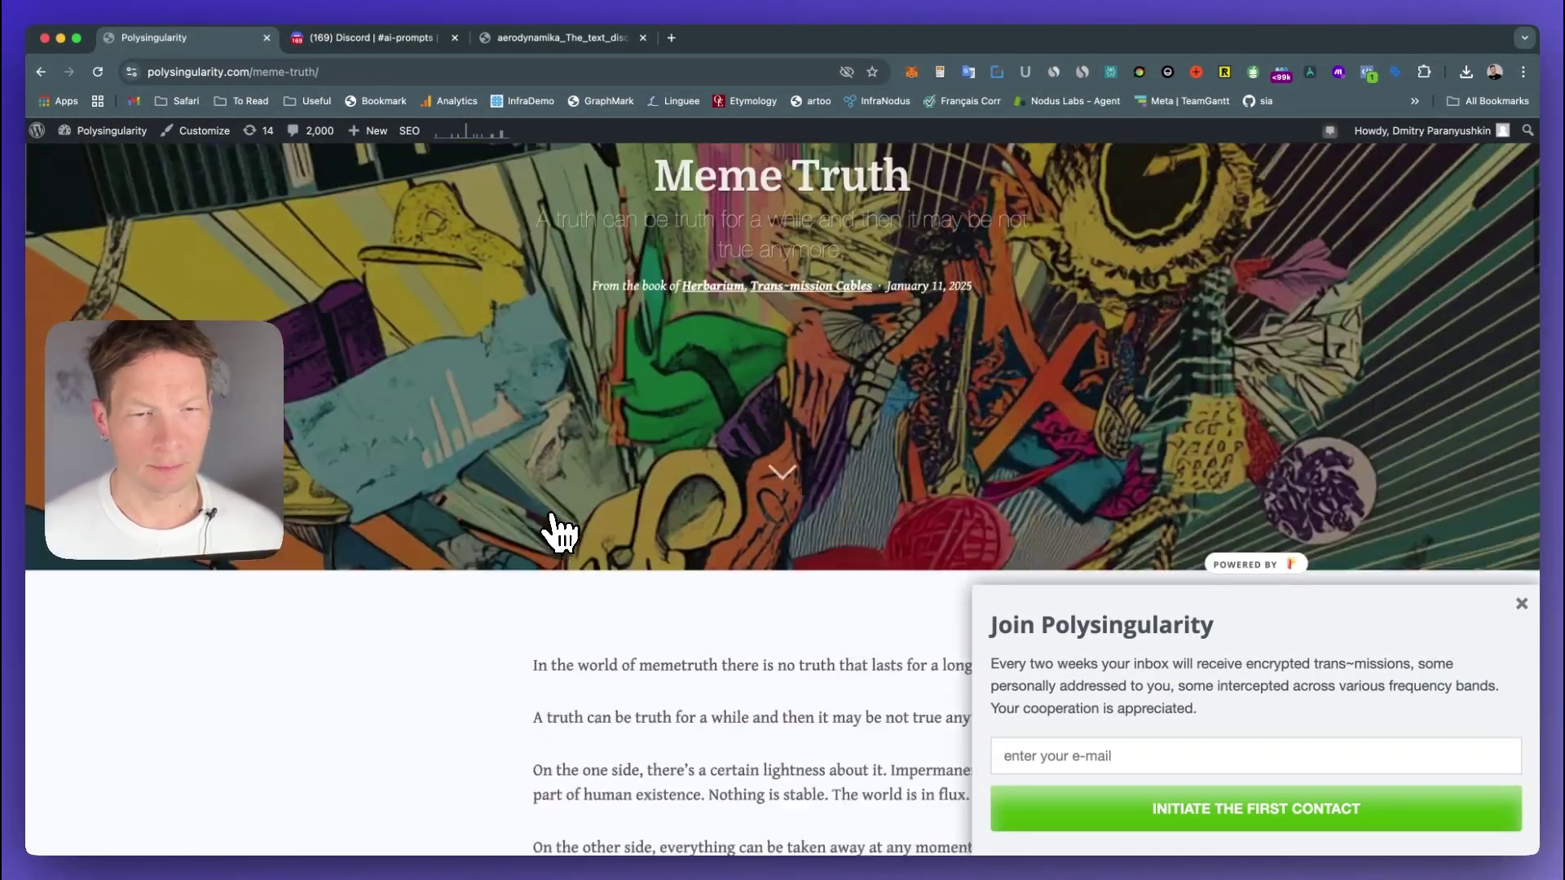
scroll(559, 534, "up", 4)
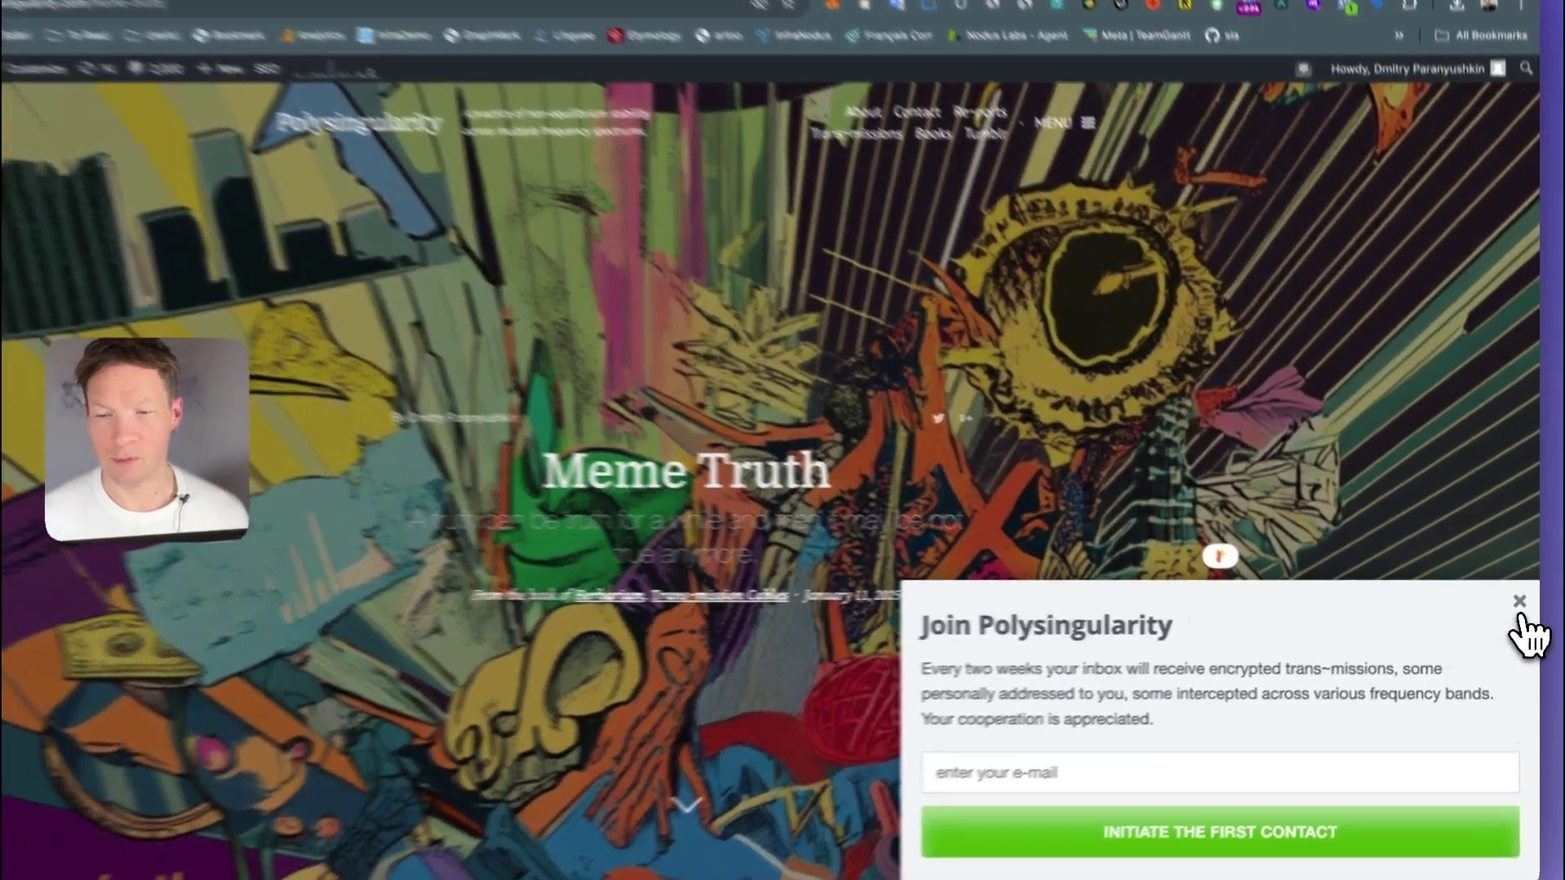
left_click(1519, 607)
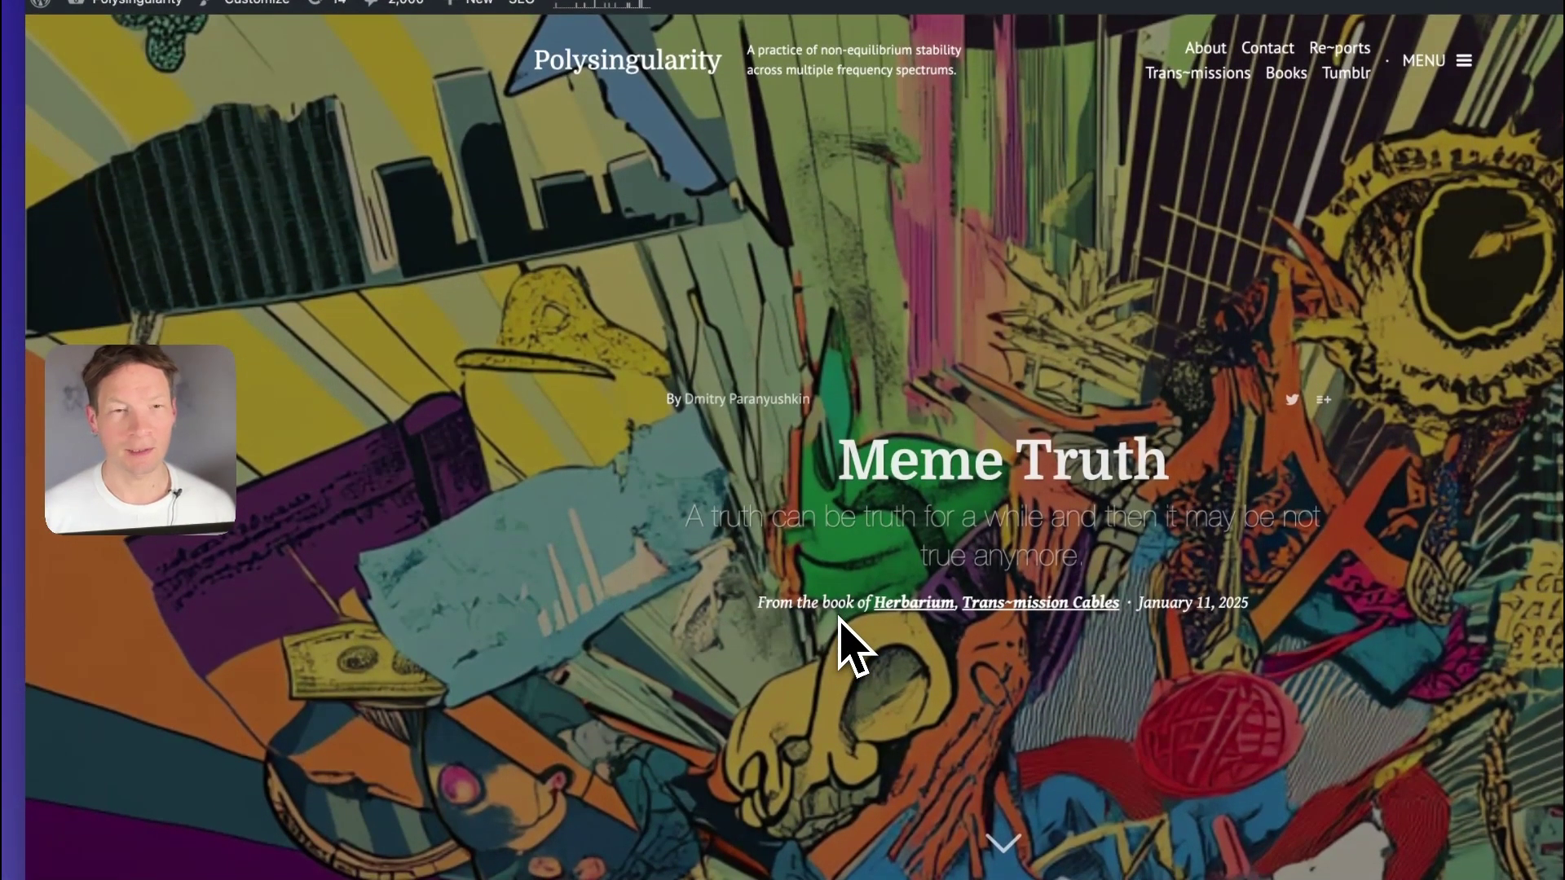
Switch to Obsidian and show the vault search for "truth meme believe", checking the options available for its results.
key("super+Tab")
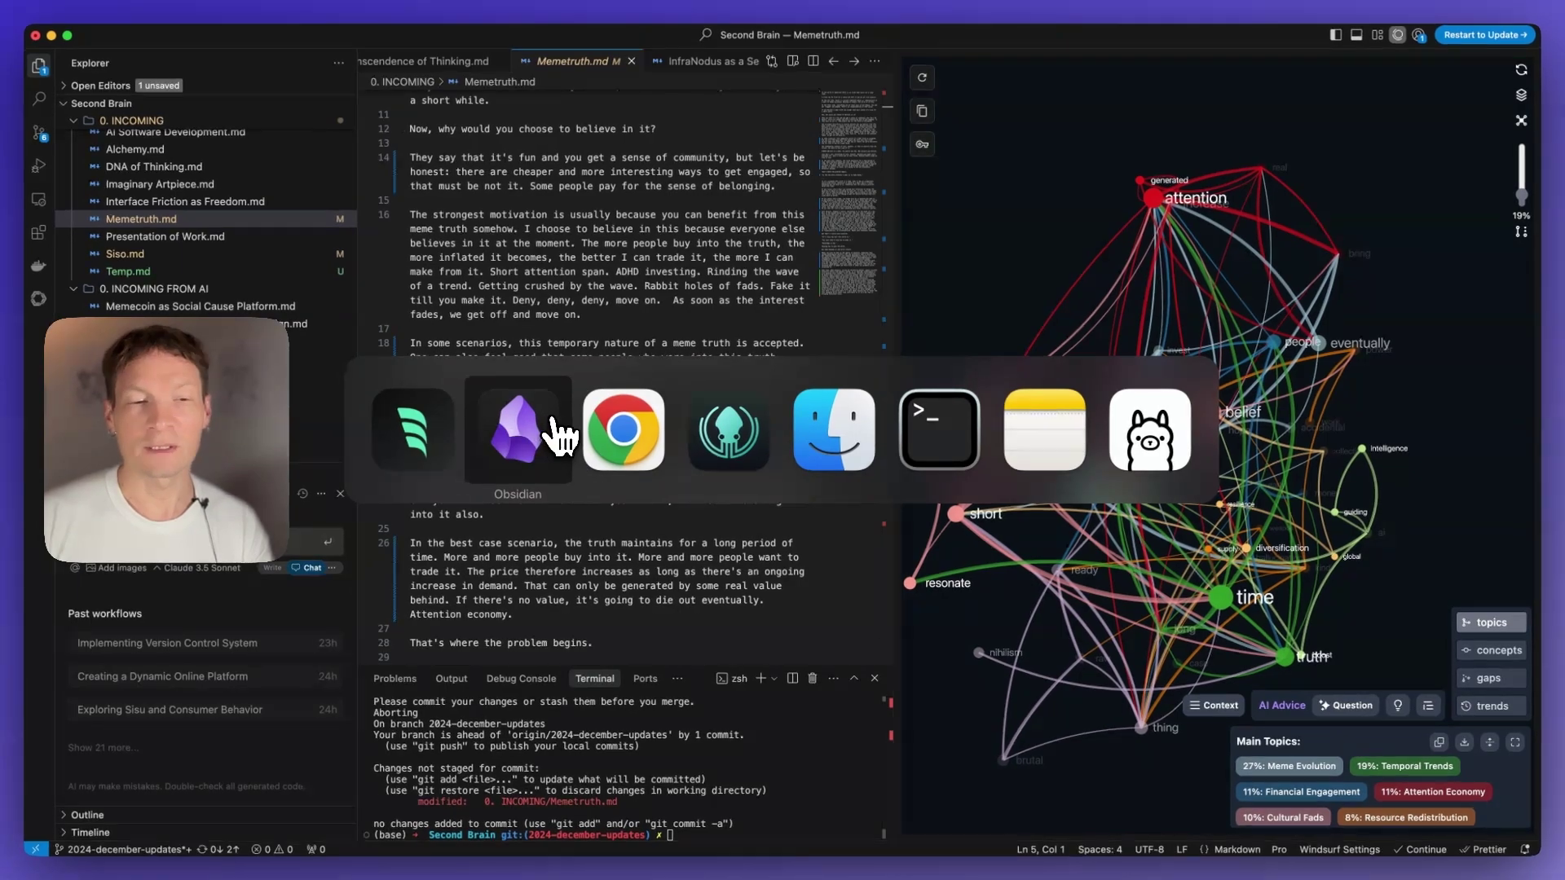
left_click(517, 432)
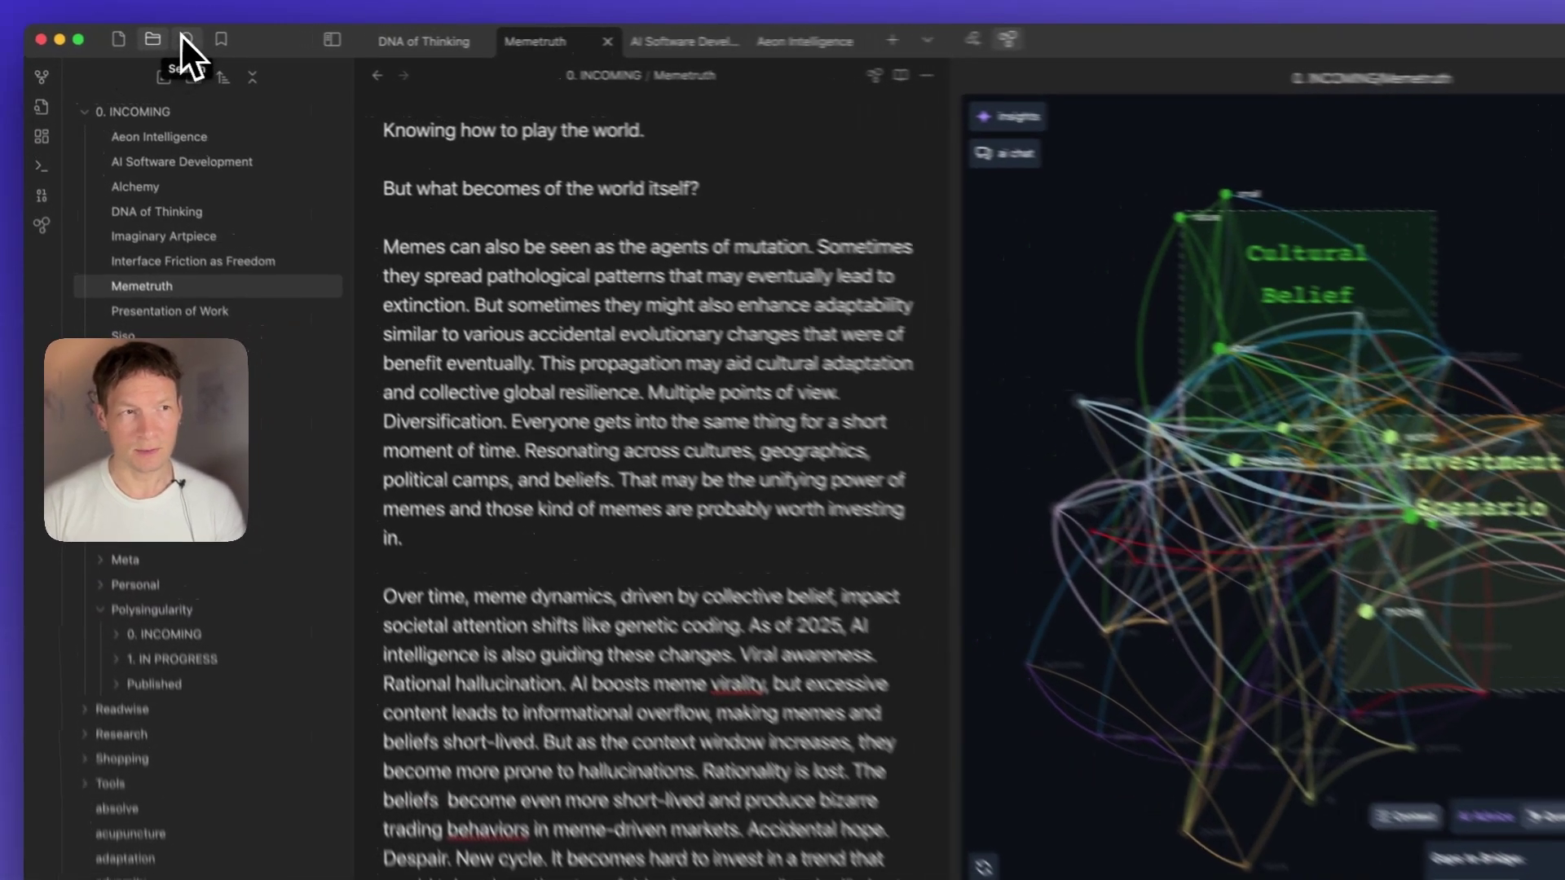
left_click(164, 36)
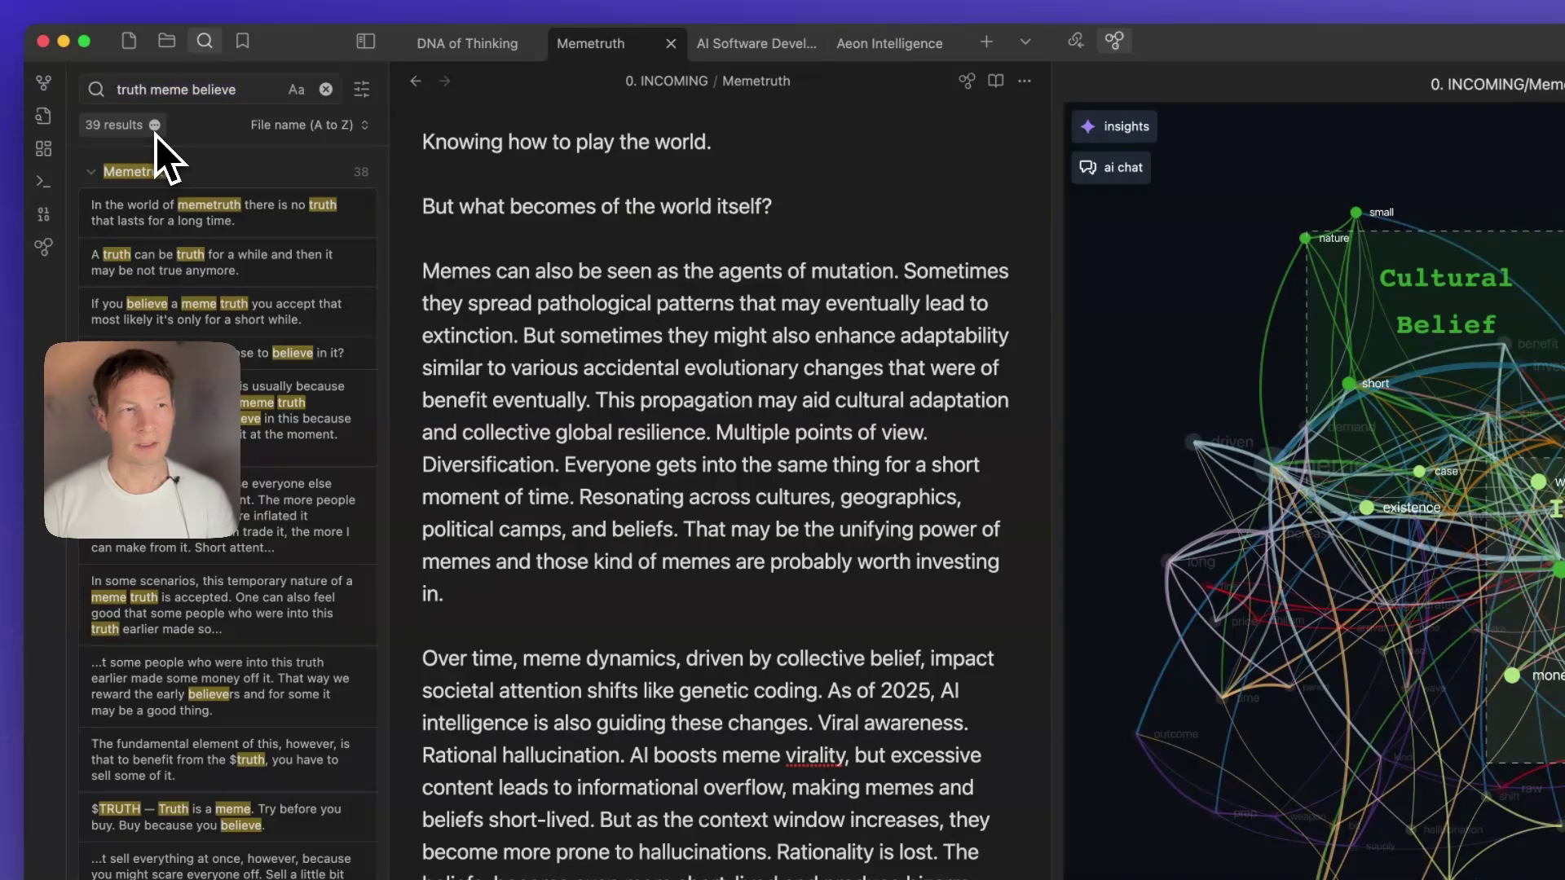
left_click(154, 125)
key("Escape")
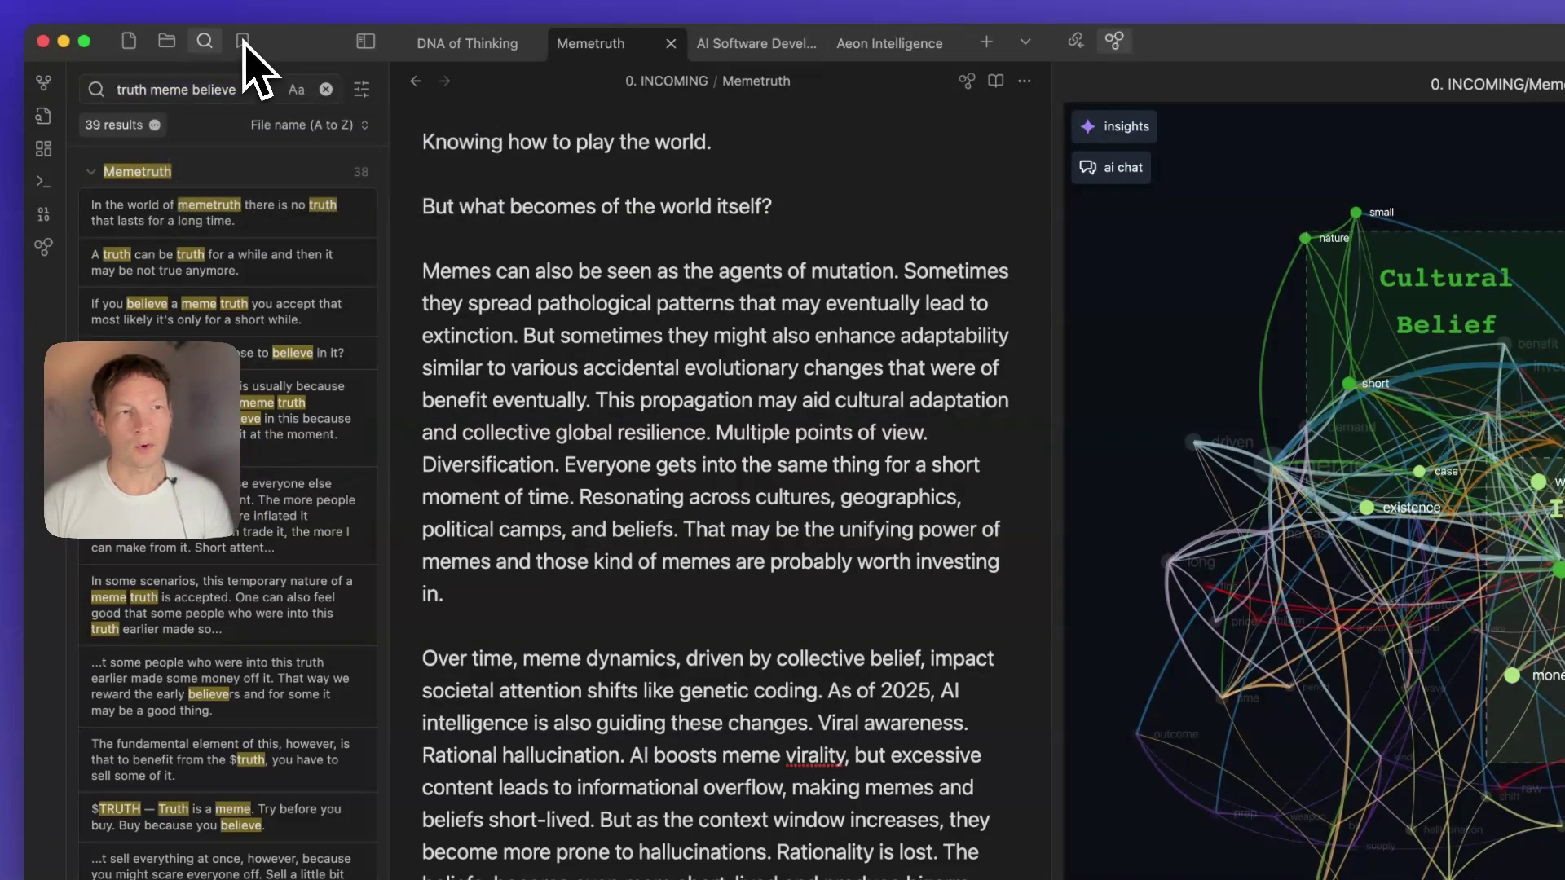
Show the vault's files and the bookmarked notes, and check which actions the Art bookmark group offers.
left_click(164, 42)
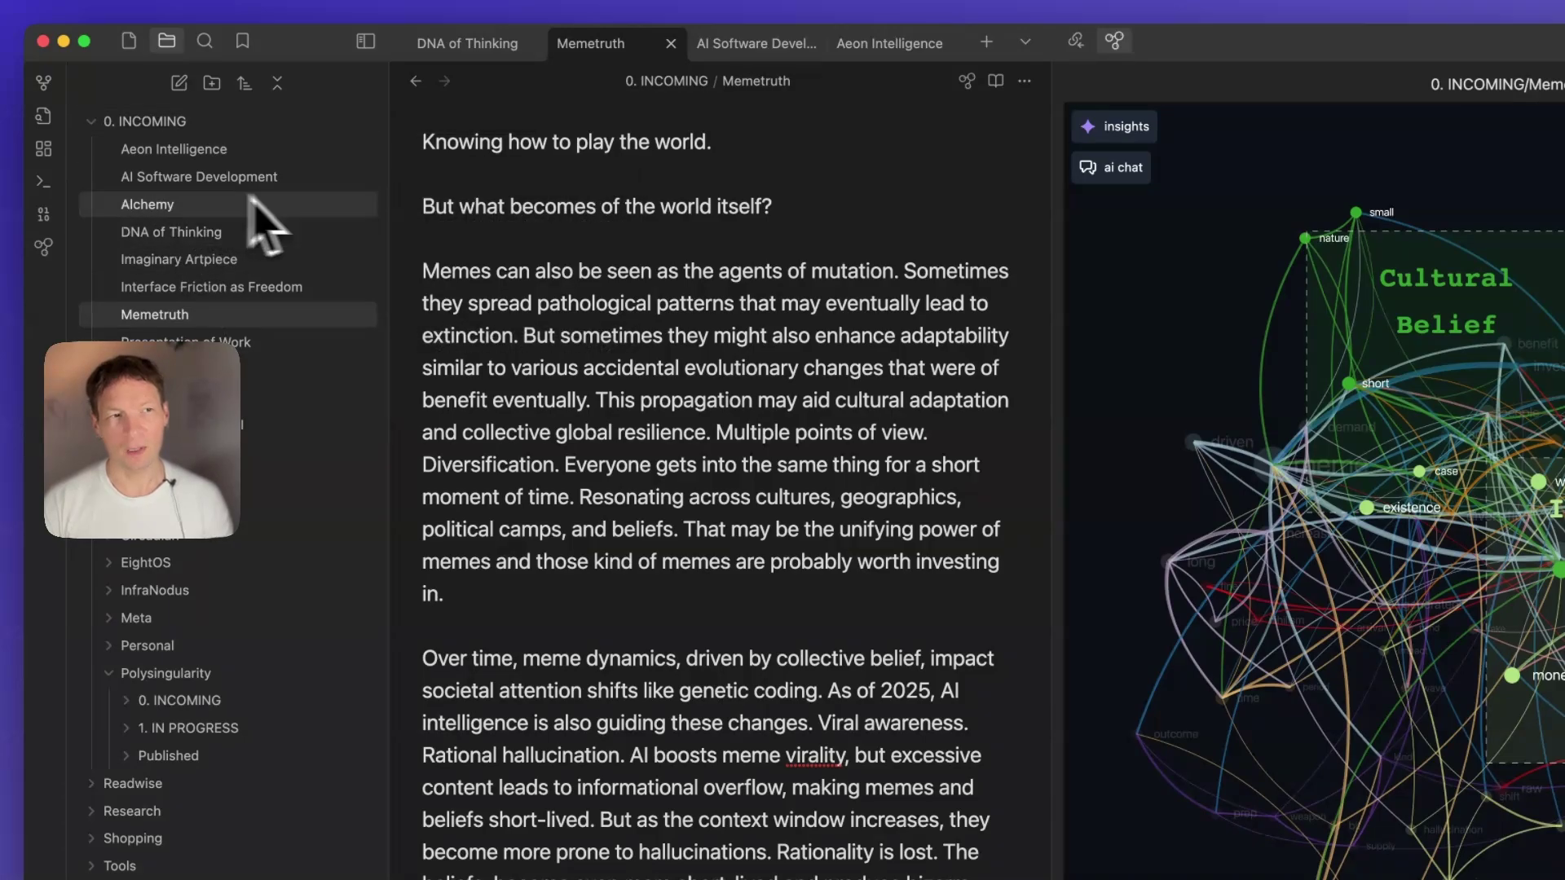
left_click(242, 43)
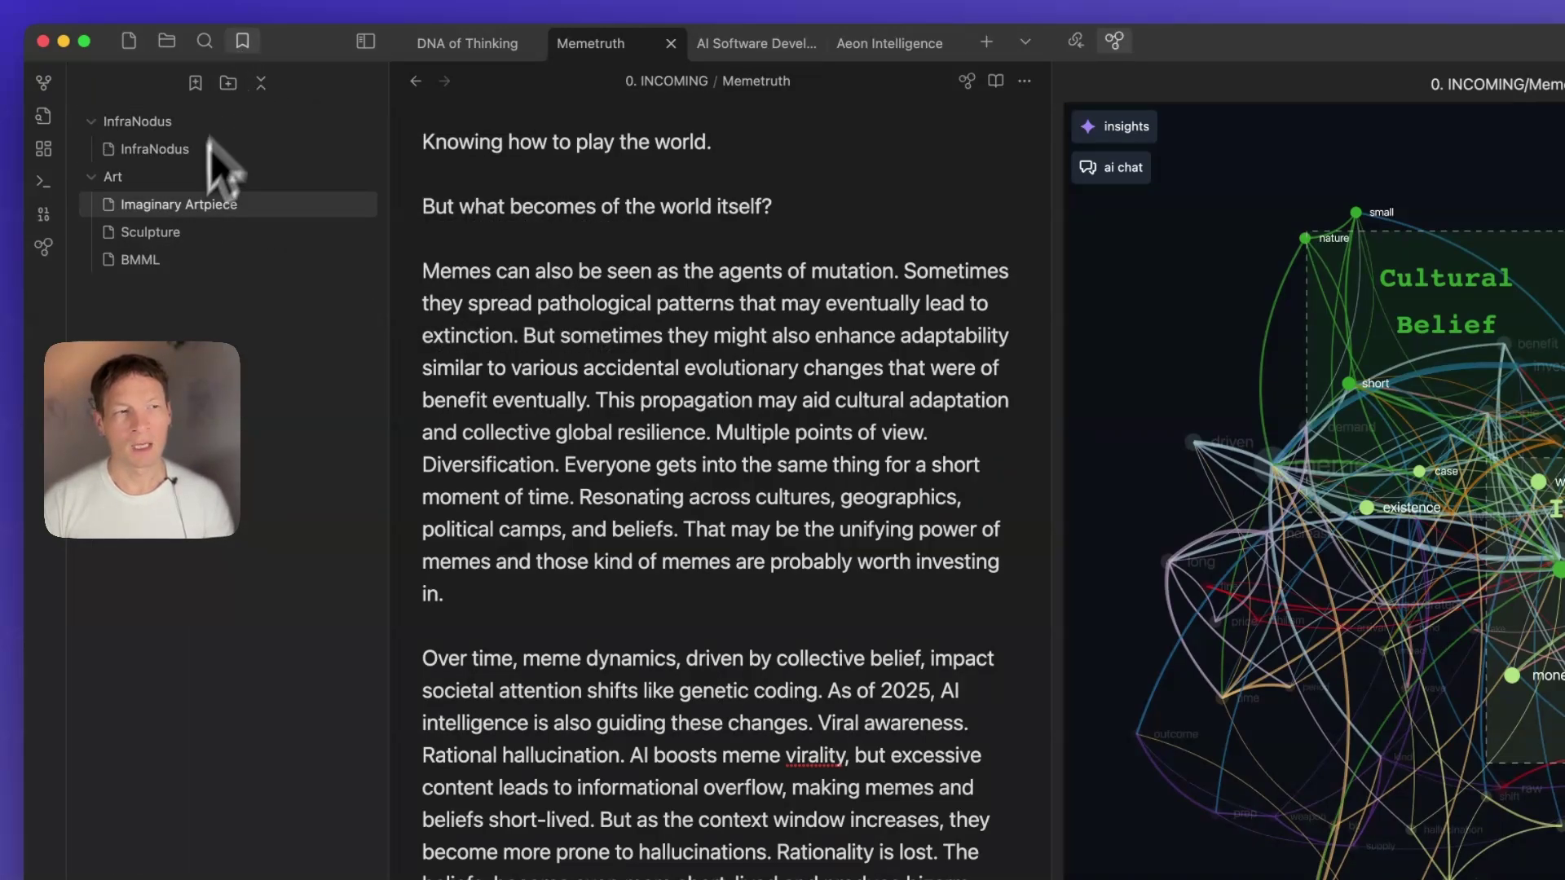
right_click(113, 179)
key("Escape")
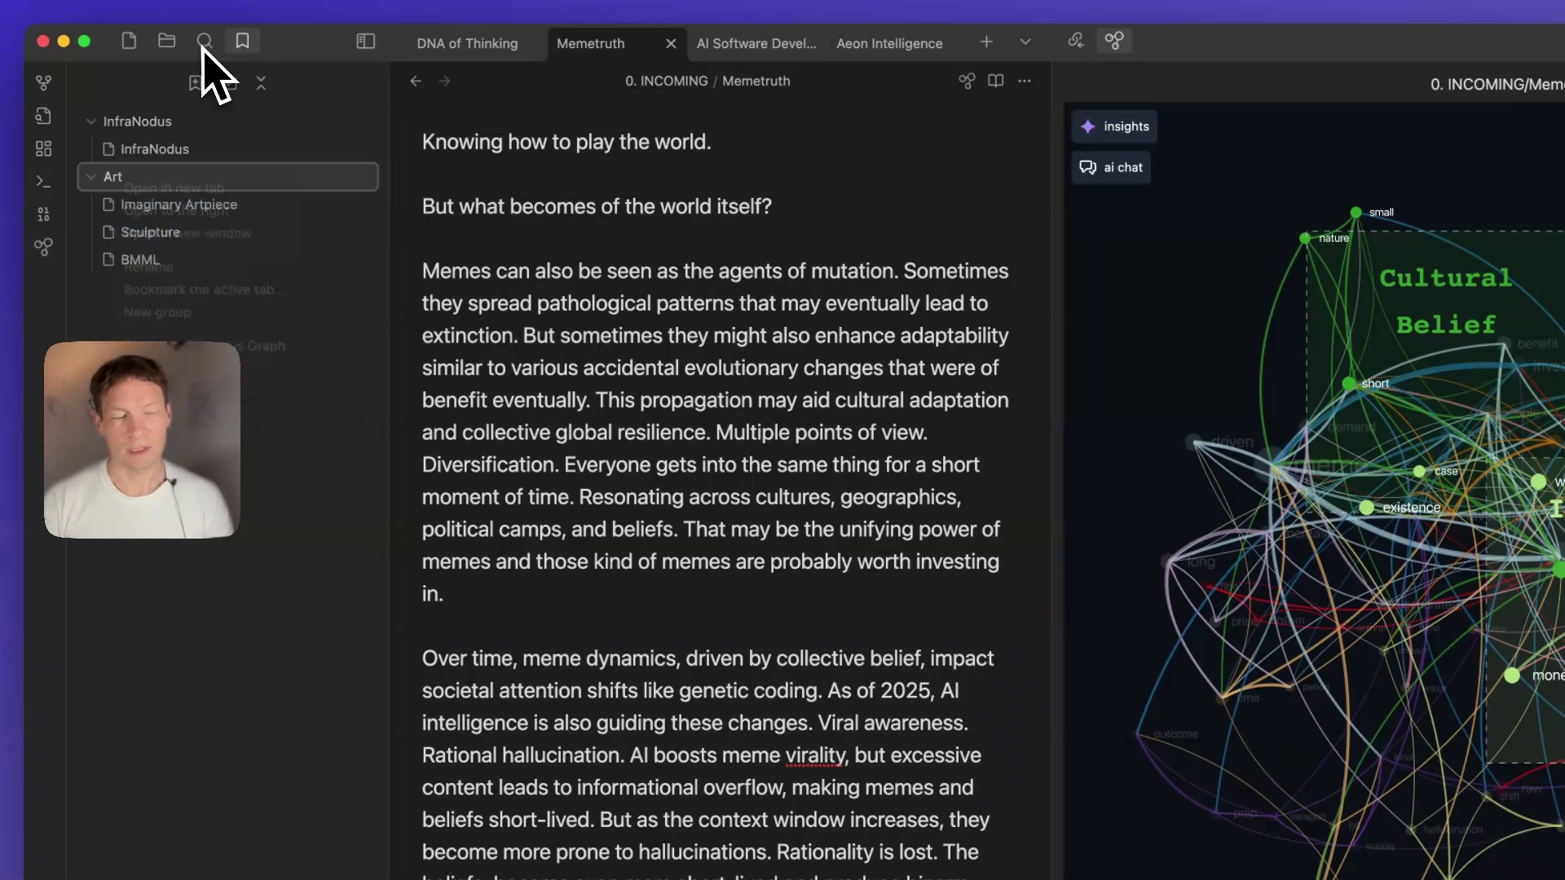